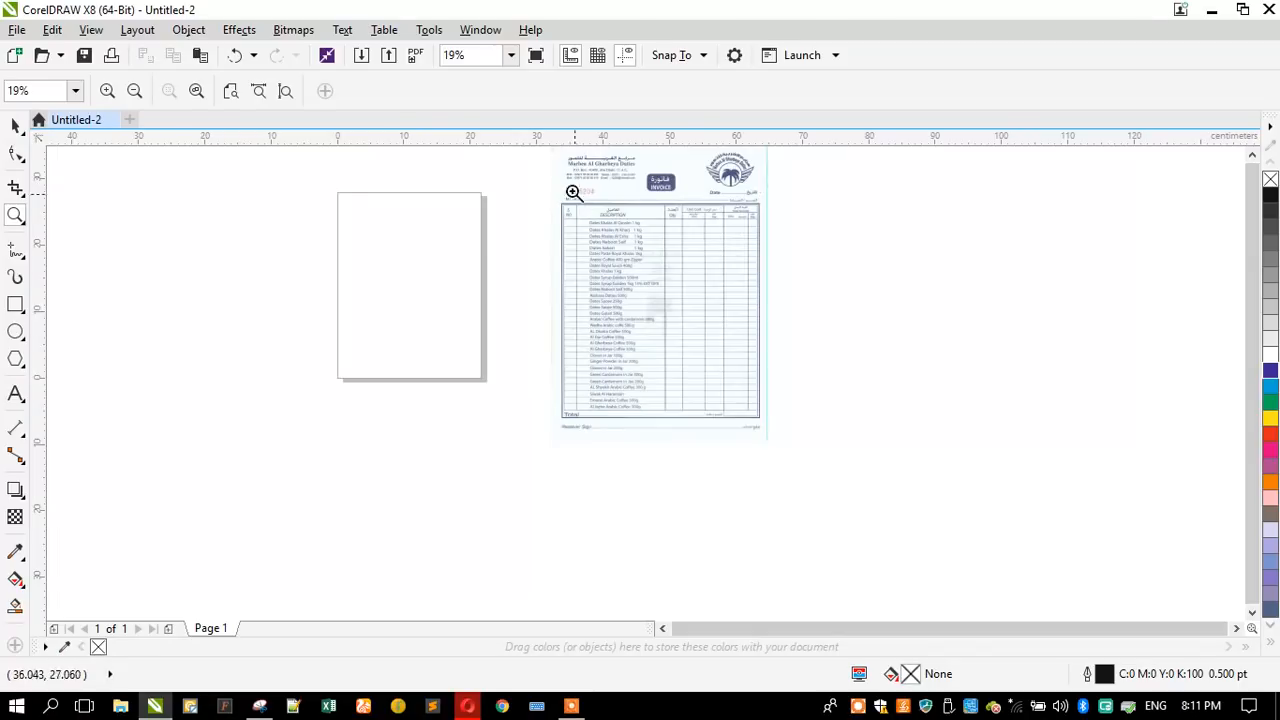
- Examine the scanned invoice's header, including the company details, the INVOICE title box and the palm tree logo
drag(548, 158, 782, 246)
right_click(549, 403)
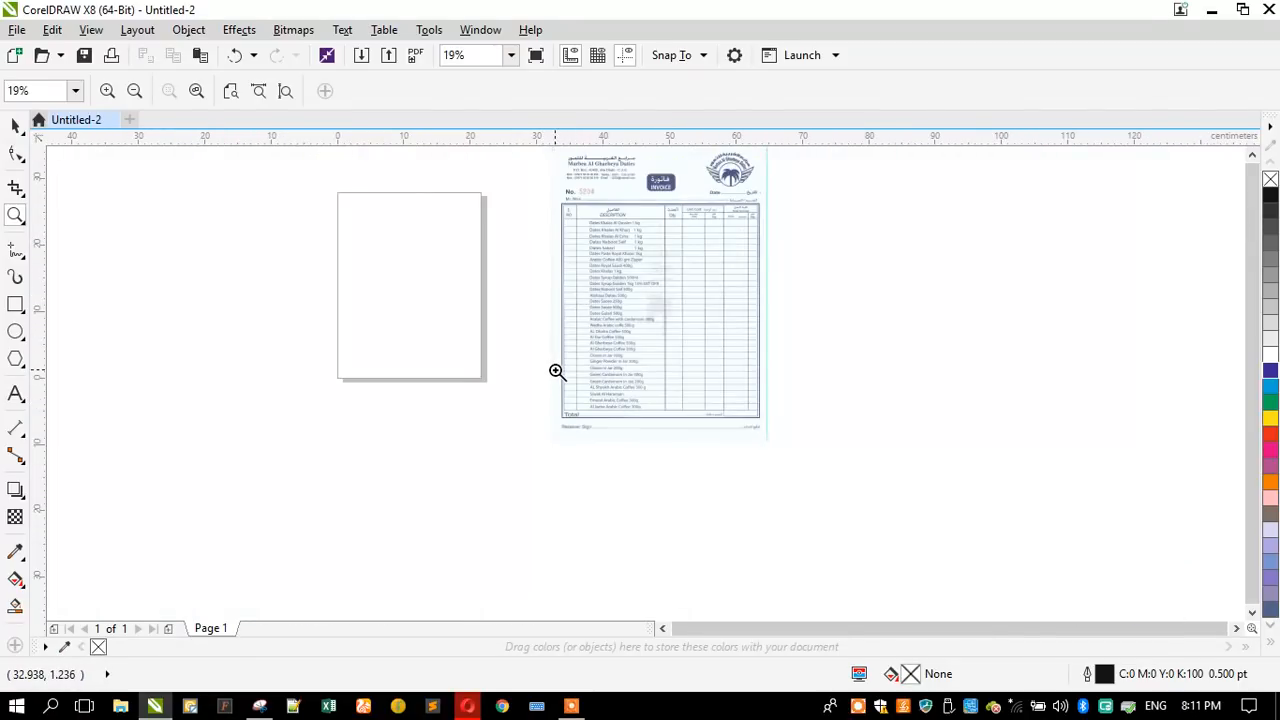
scroll(560, 352, up, 1)
drag(499, 199, 814, 331)
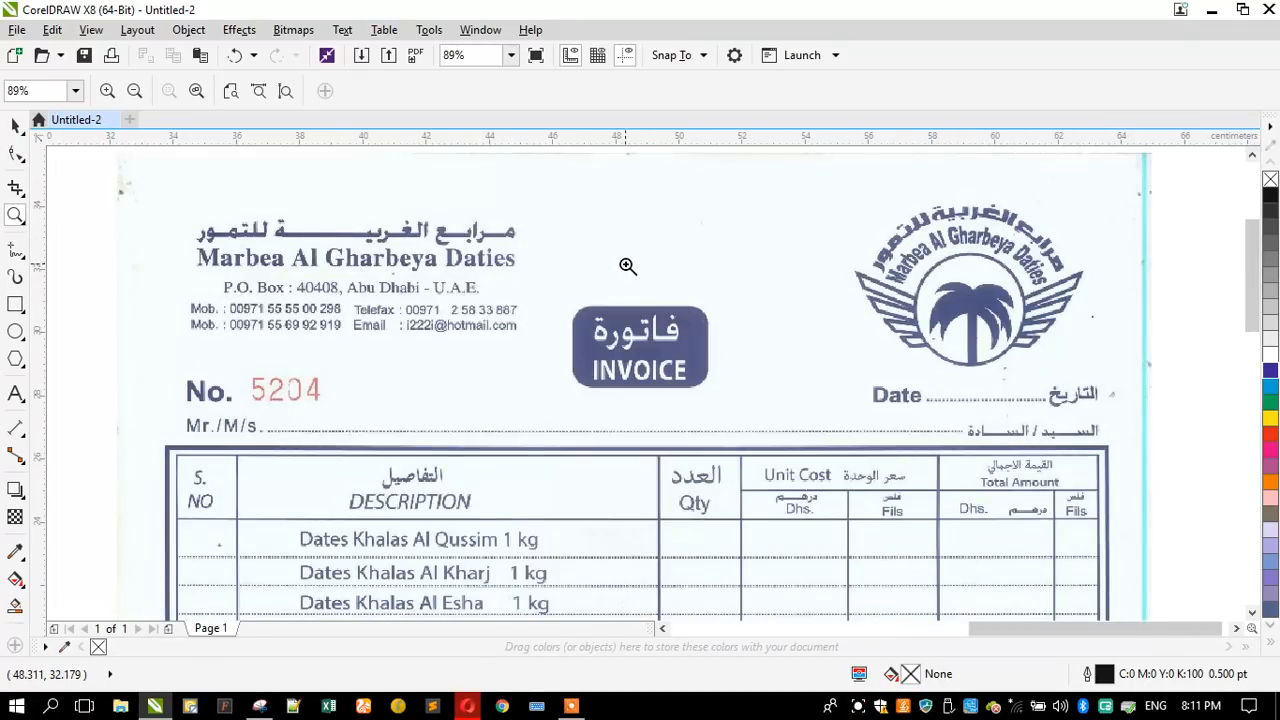
right_click(643, 265)
drag(483, 190, 829, 327)
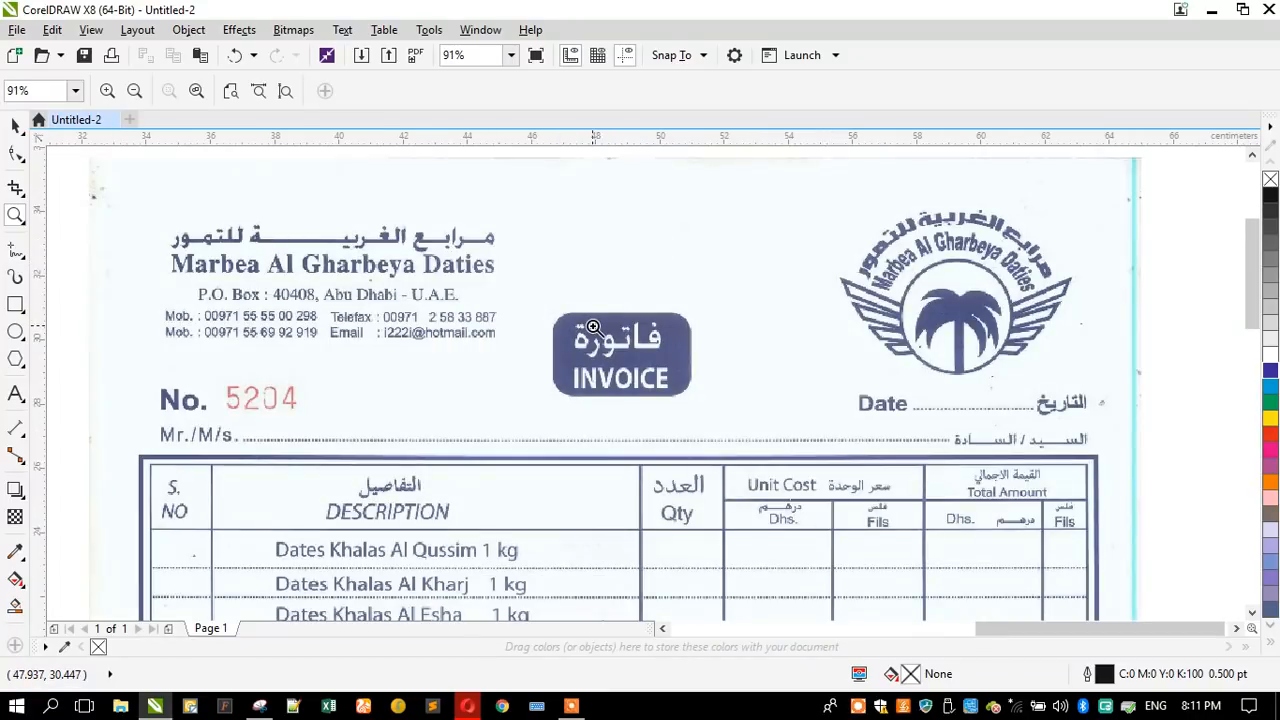
right_click(618, 262)
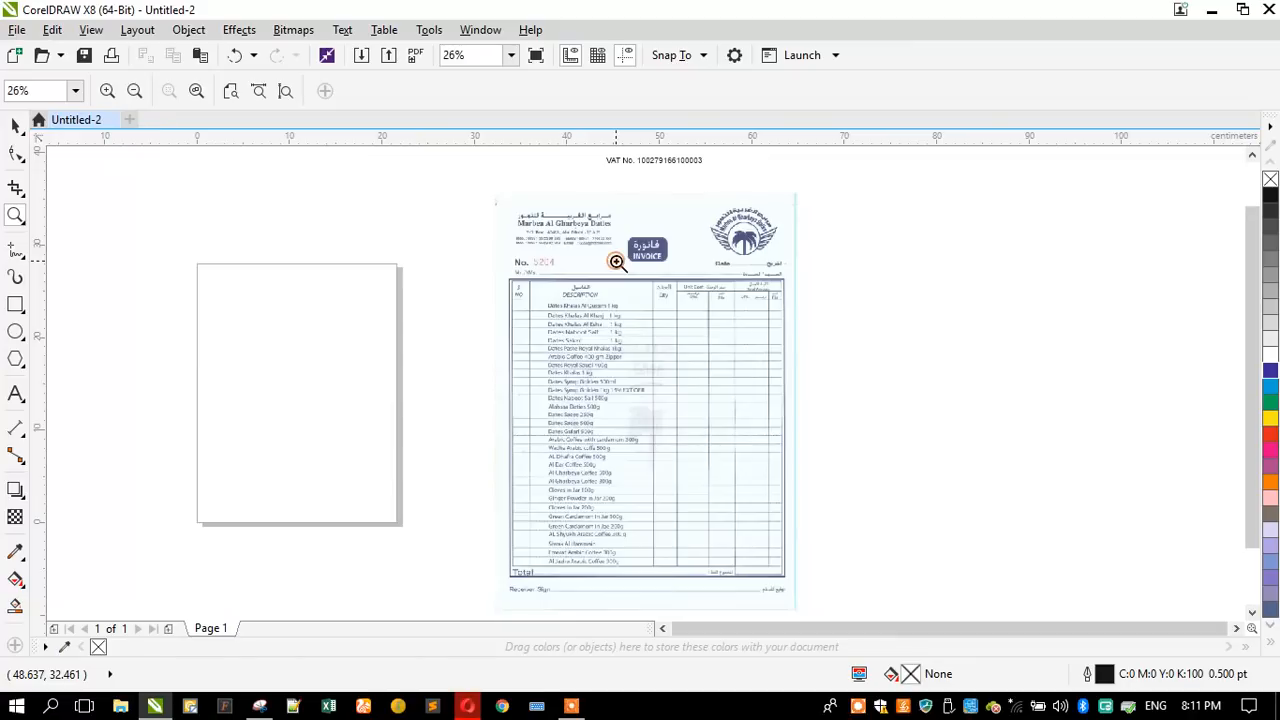
drag(489, 186, 818, 345)
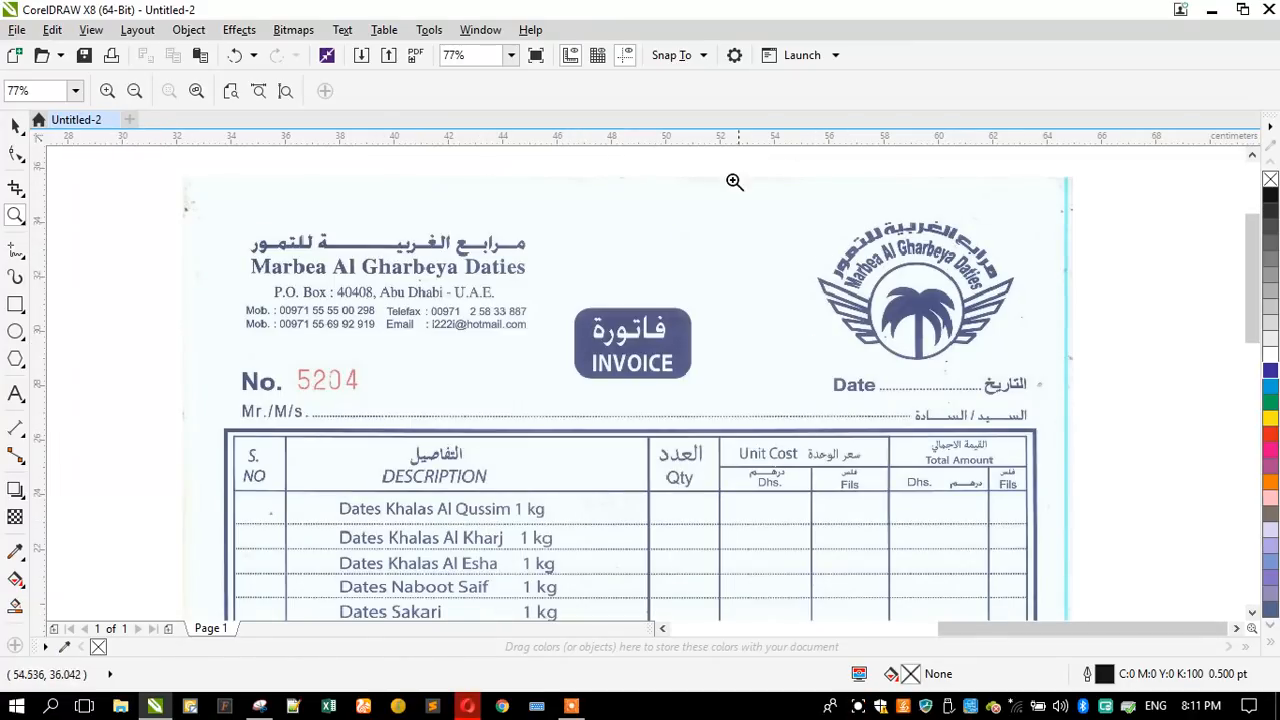
drag(830, 215, 1022, 362)
right_click(802, 278)
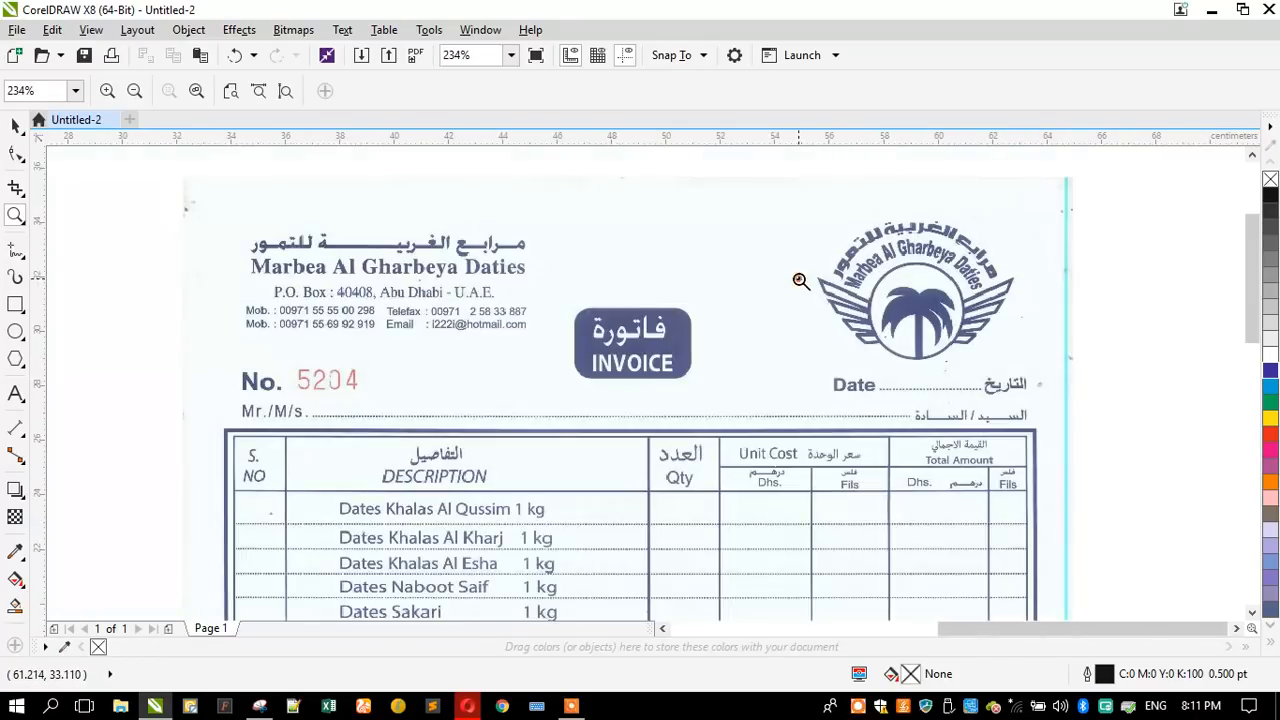
right_click(643, 238)
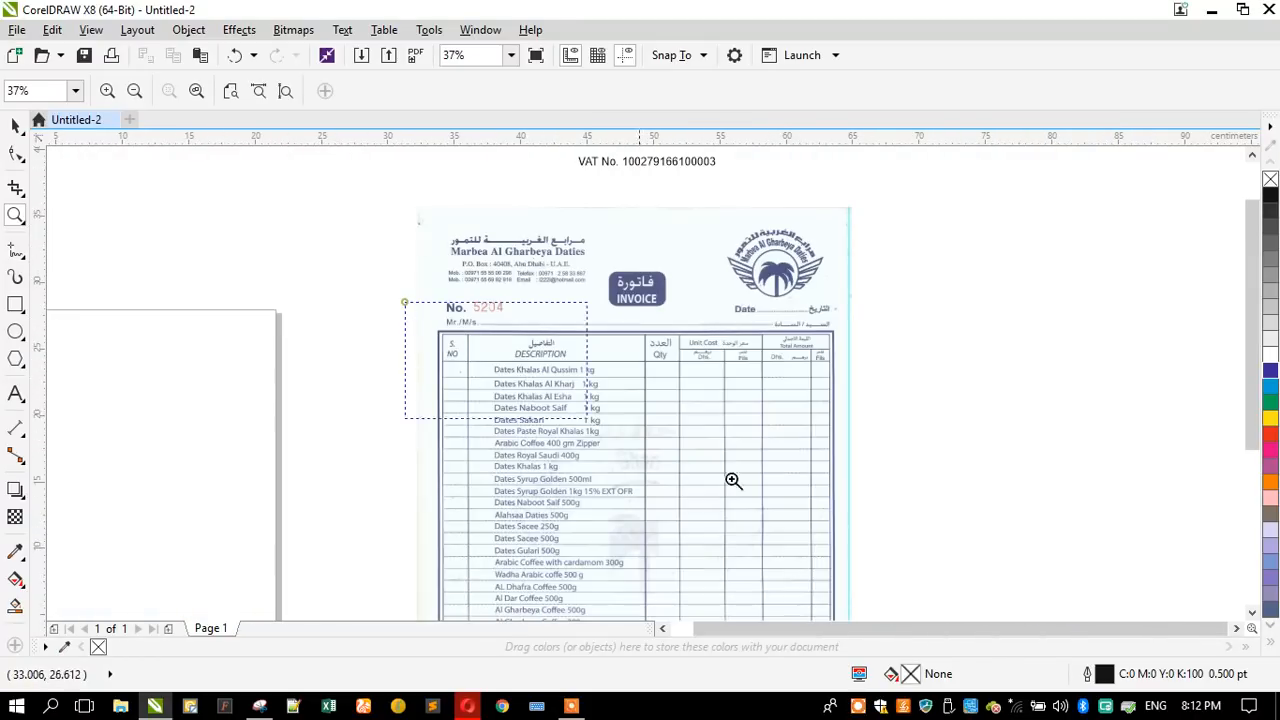
- Examine the scanned invoice's item table, its total row and the receiver signature line
scroll(732, 479, up, 2)
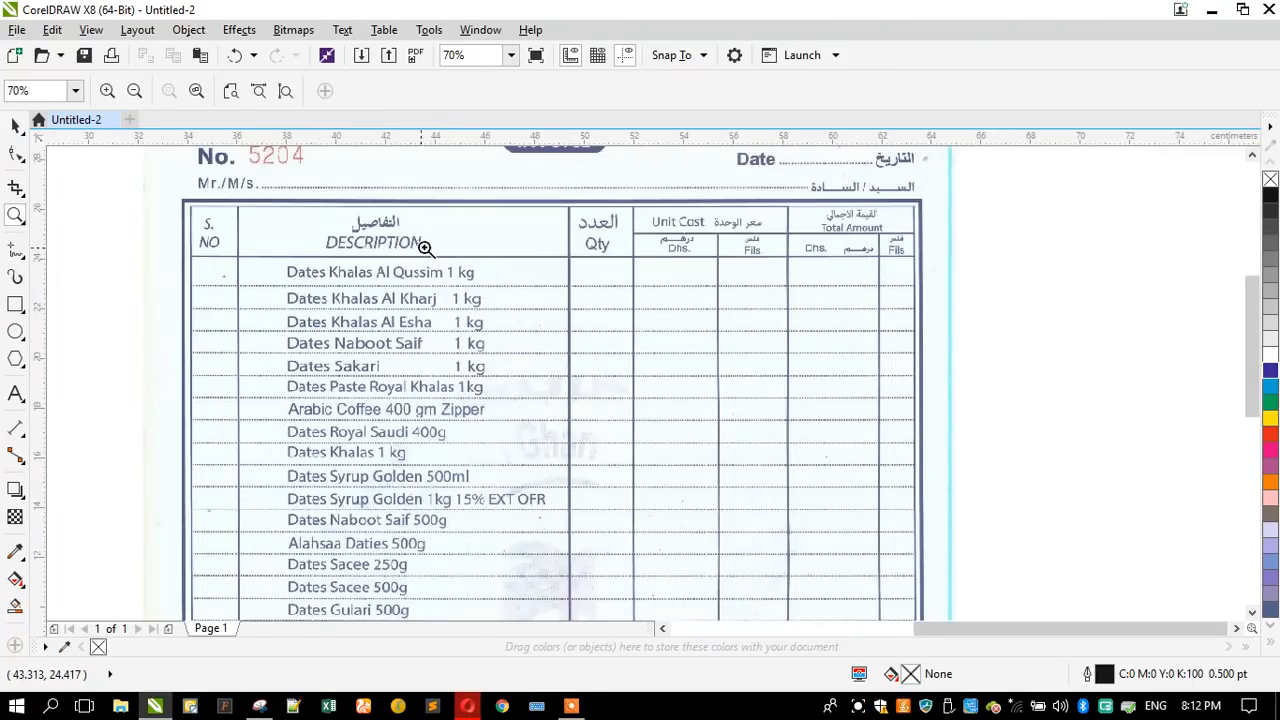
right_click(548, 222)
right_click(553, 220)
drag(437, 412, 708, 468)
drag(98, 294, 1048, 498)
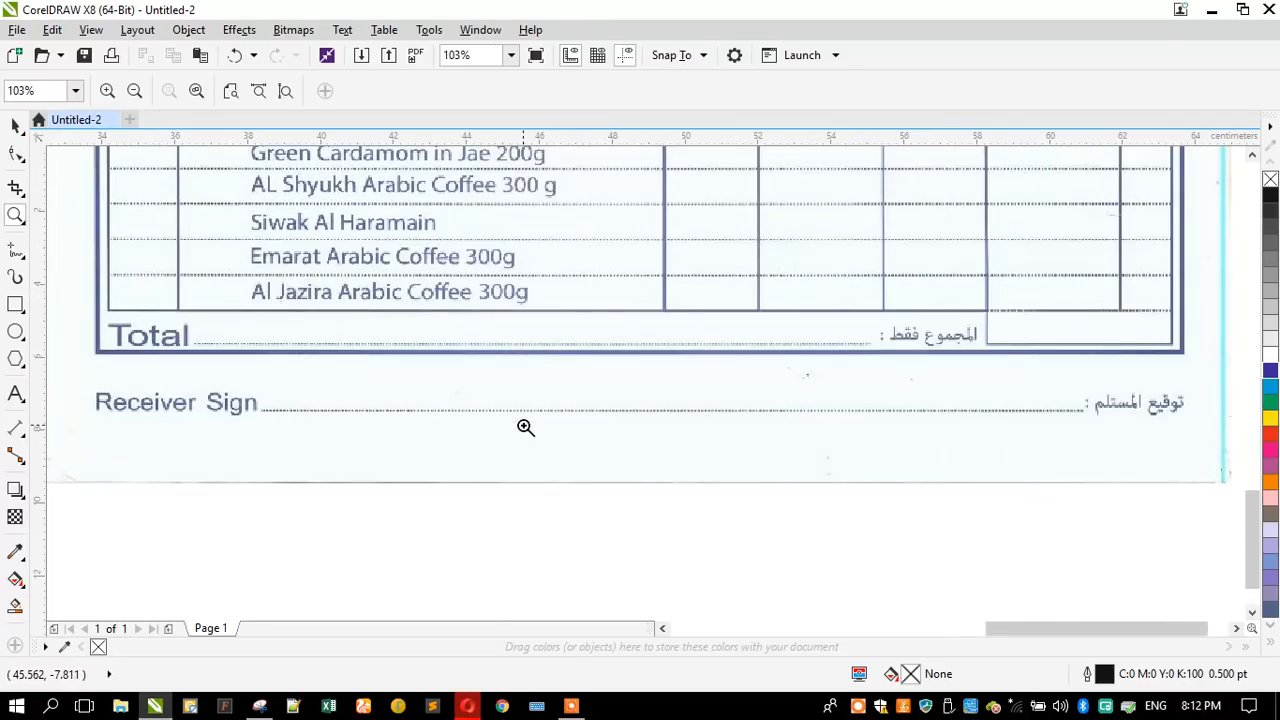
right_click(631, 426)
right_click(600, 430)
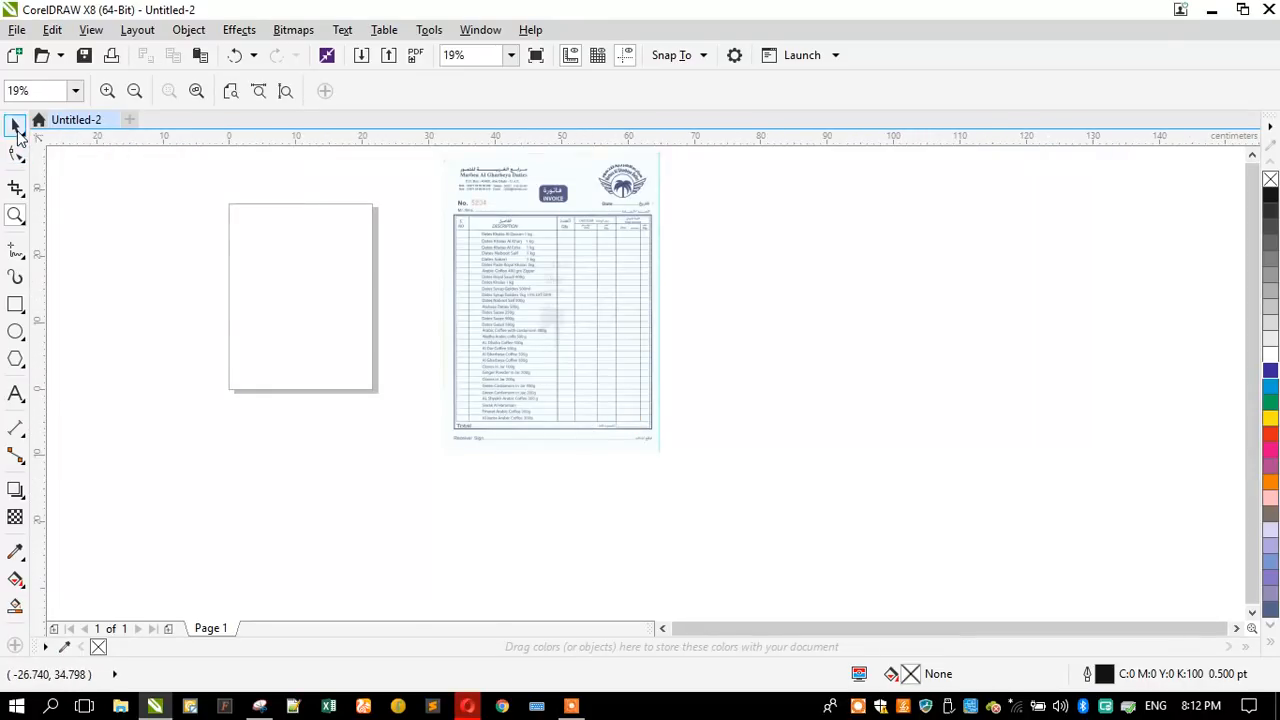
click(15, 127)
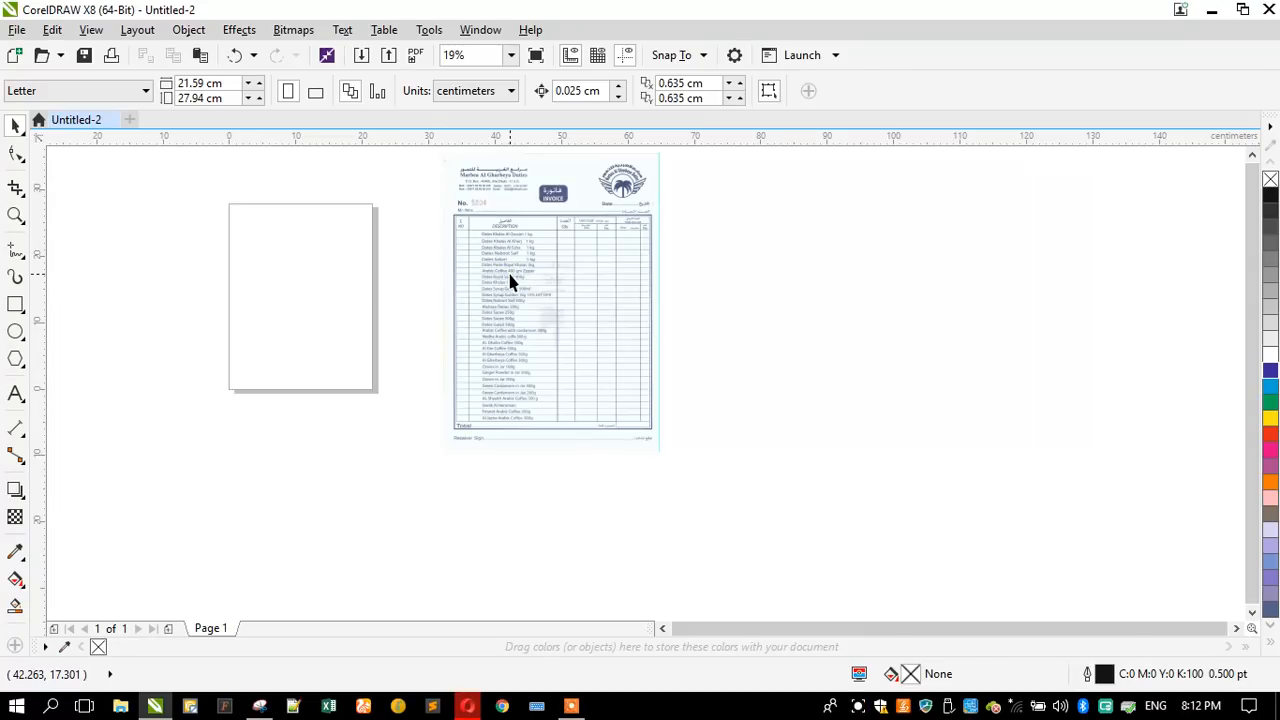
key(F4)
click(15, 216)
- Review the scan's letterhead, total box and palm logo in close-up to see which elements need recreating
drag(472, 192, 826, 333)
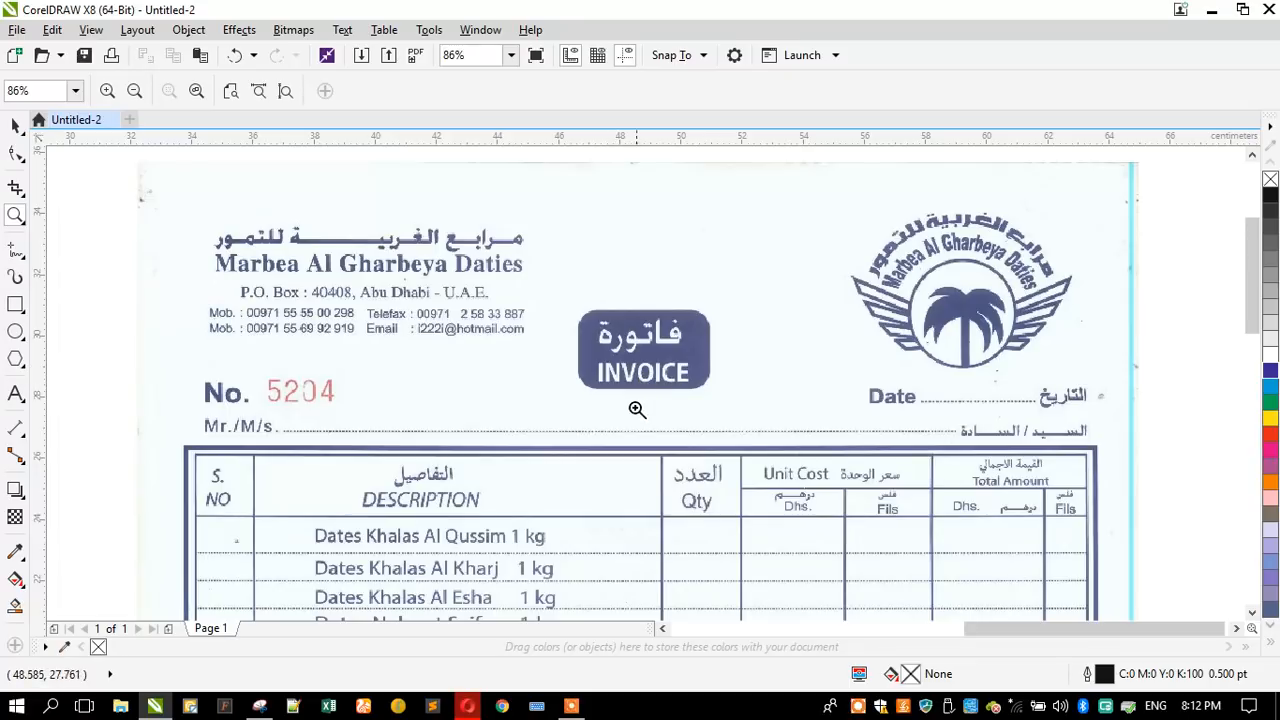
scroll(596, 284, down, 4)
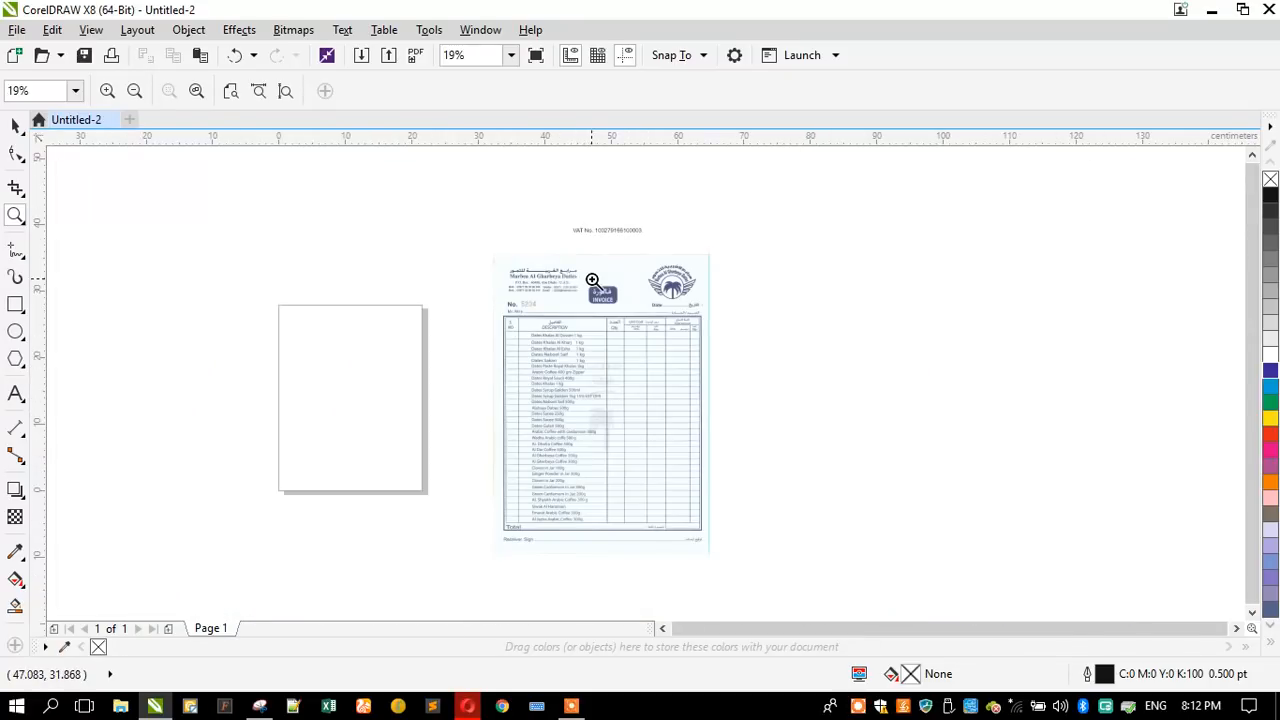
drag(600, 490, 729, 537)
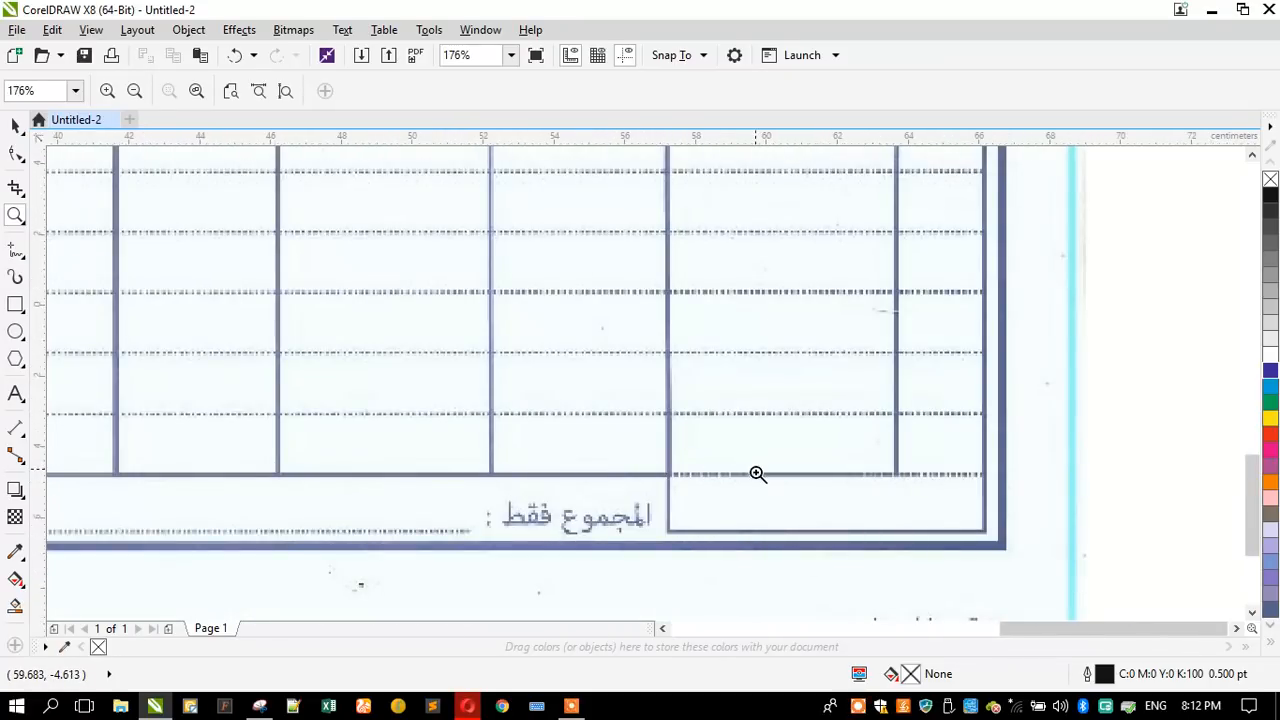
scroll(720, 476, down, 3)
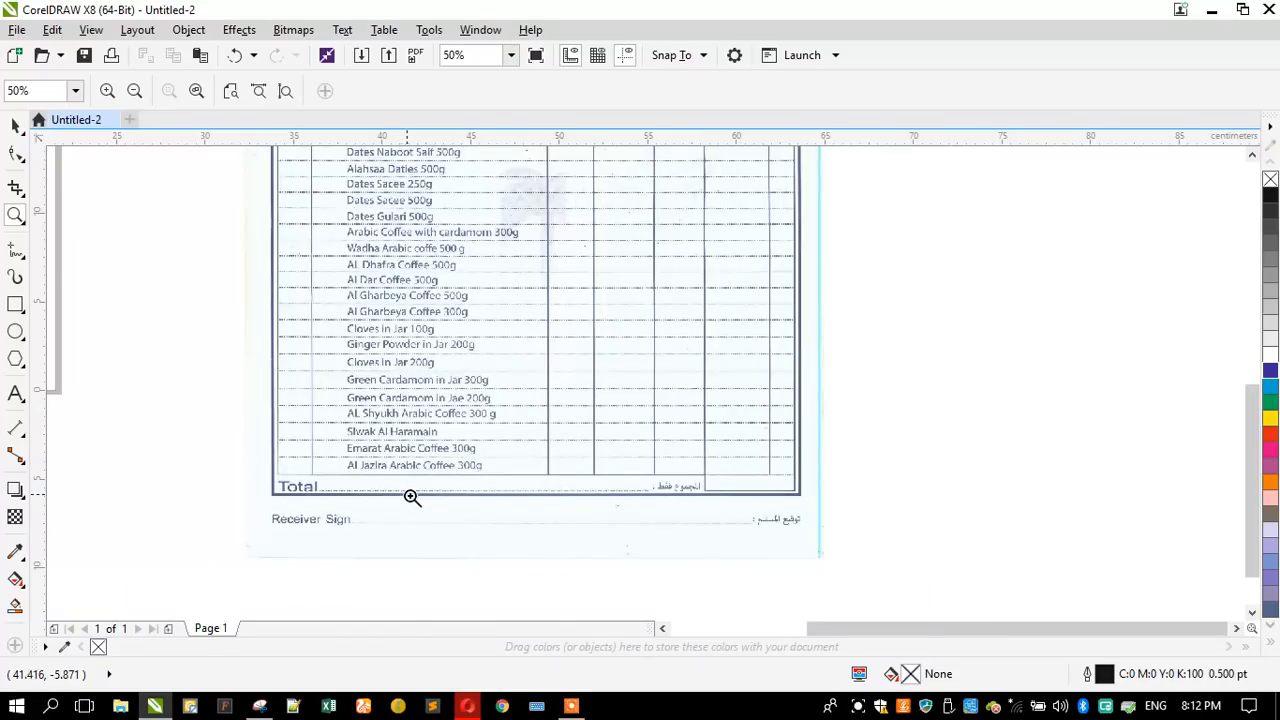
scroll(458, 518, down, 2)
drag(346, 201, 727, 351)
right_click(503, 357)
drag(465, 249, 640, 191)
drag(606, 152, 999, 418)
right_click(836, 302)
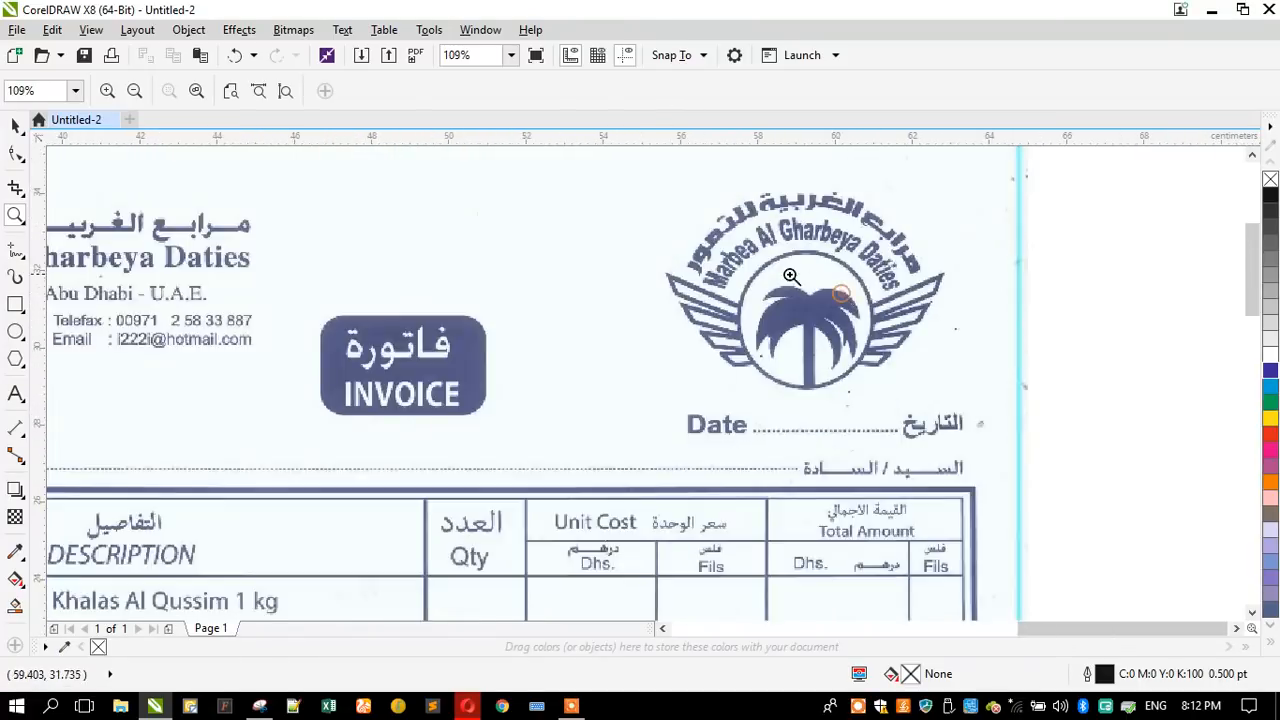
right_click(769, 275)
drag(341, 176, 664, 356)
drag(252, 184, 1026, 532)
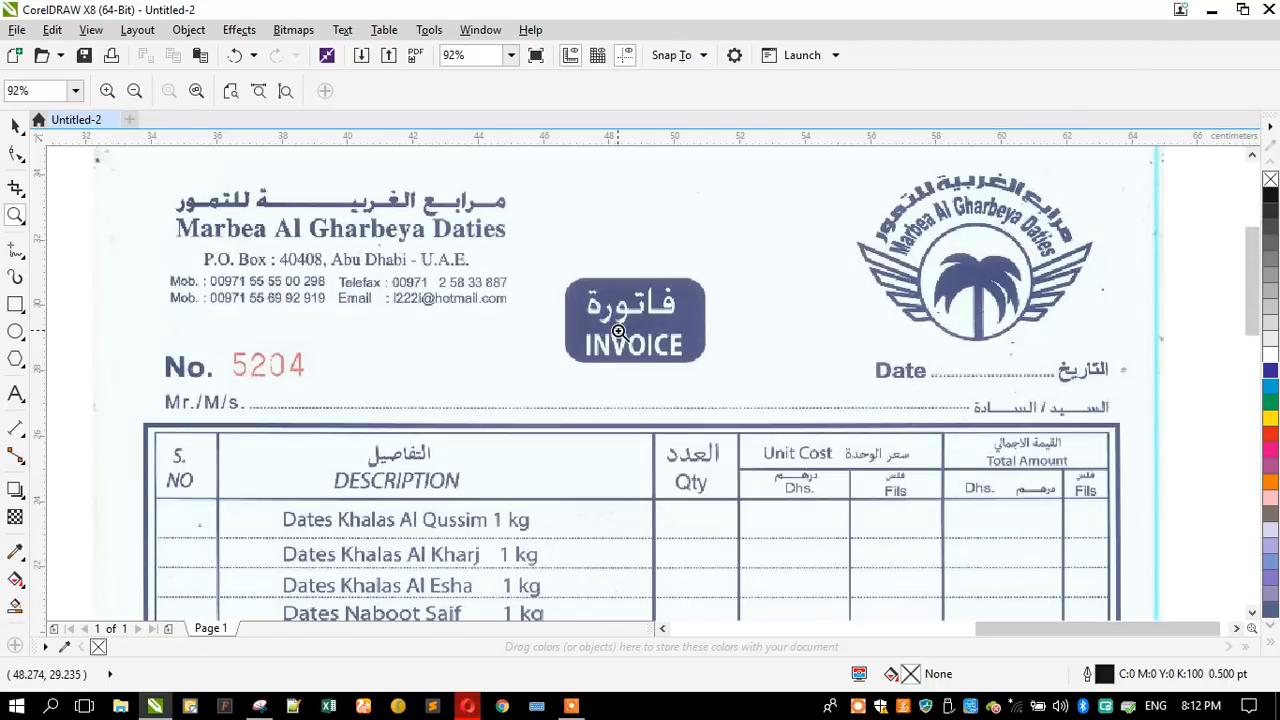
right_click(640, 397)
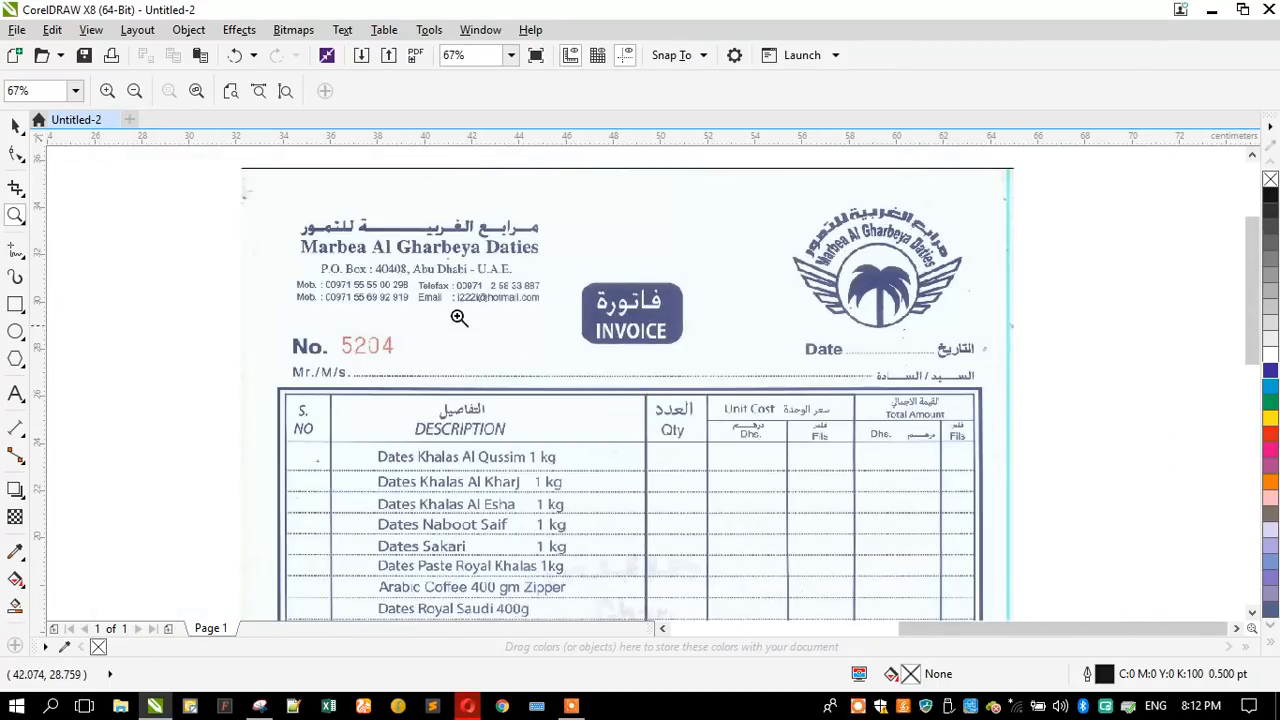
- Add an artistic text line with the company's P.O. Box address above the Arabic company name on the scan
drag(241, 171, 590, 345)
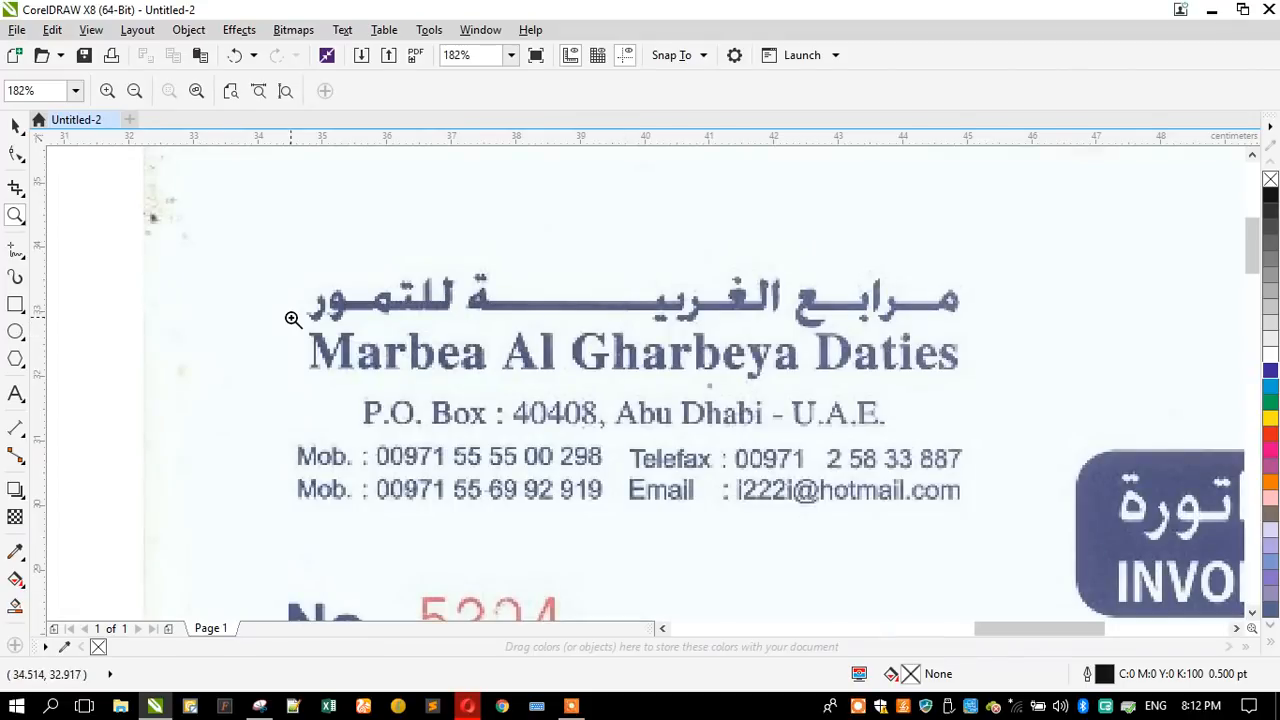
click(15, 394)
click(343, 237)
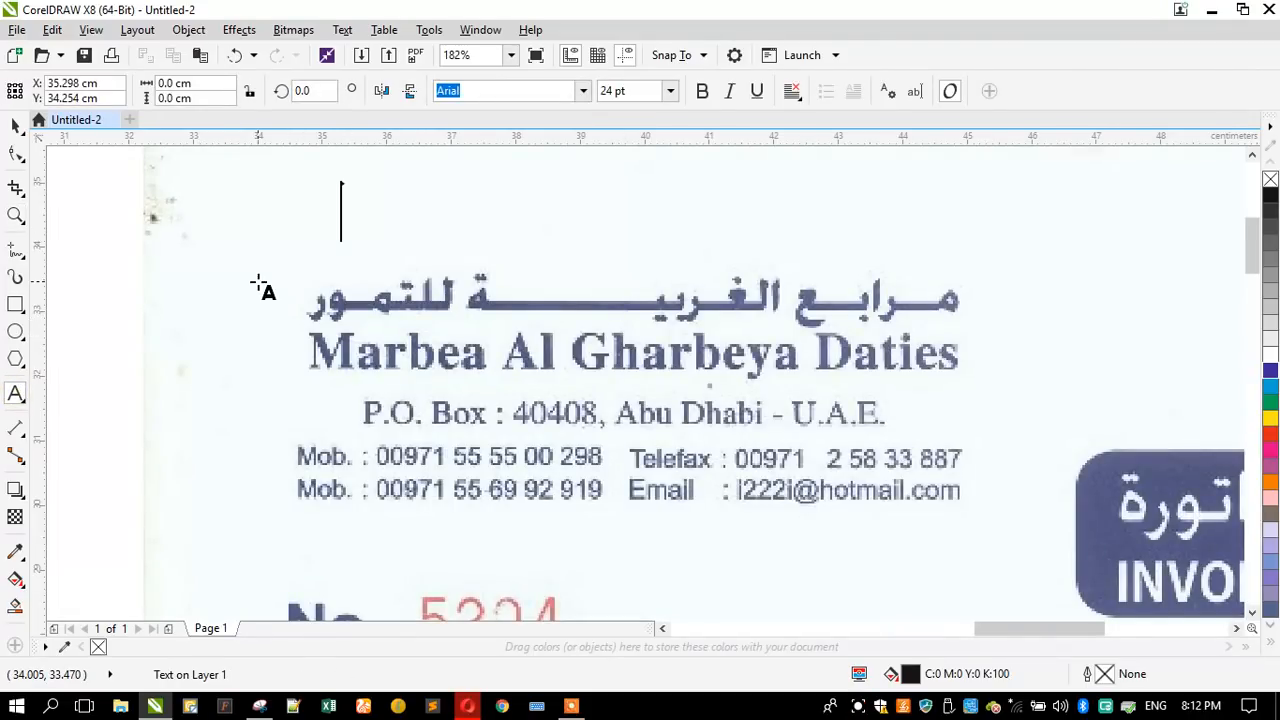
text(P.)
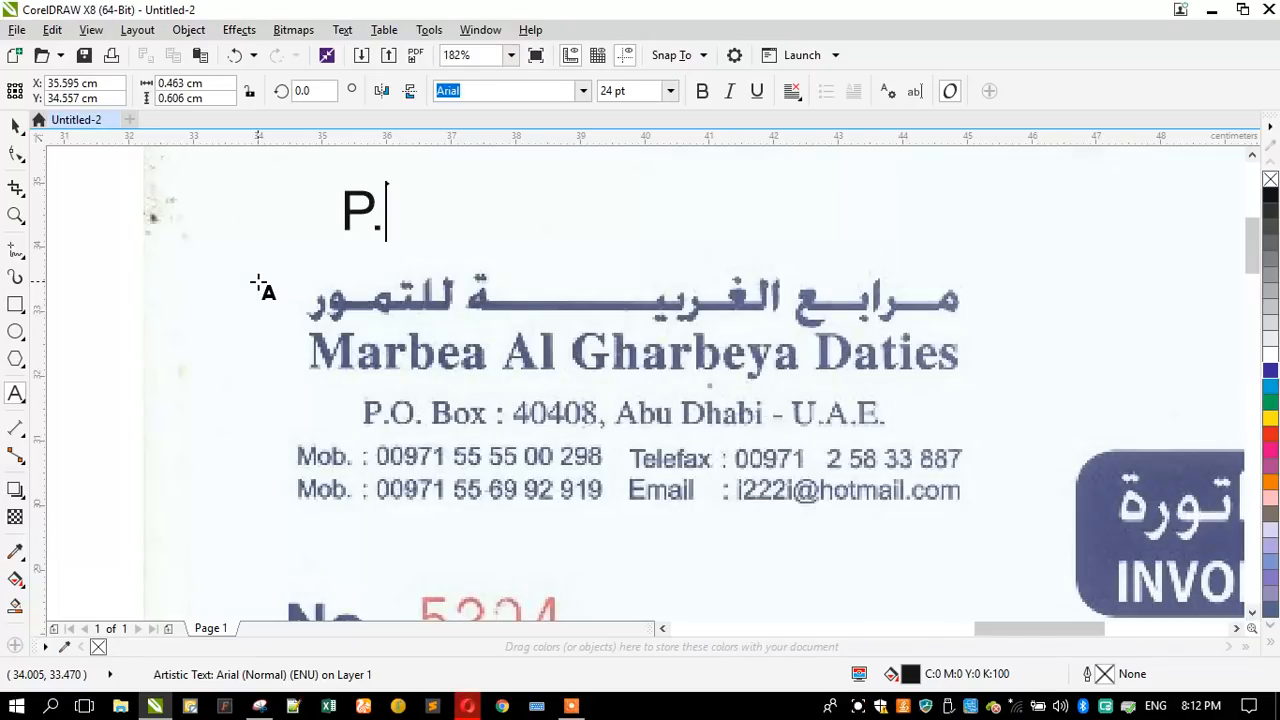
text(O. Box)
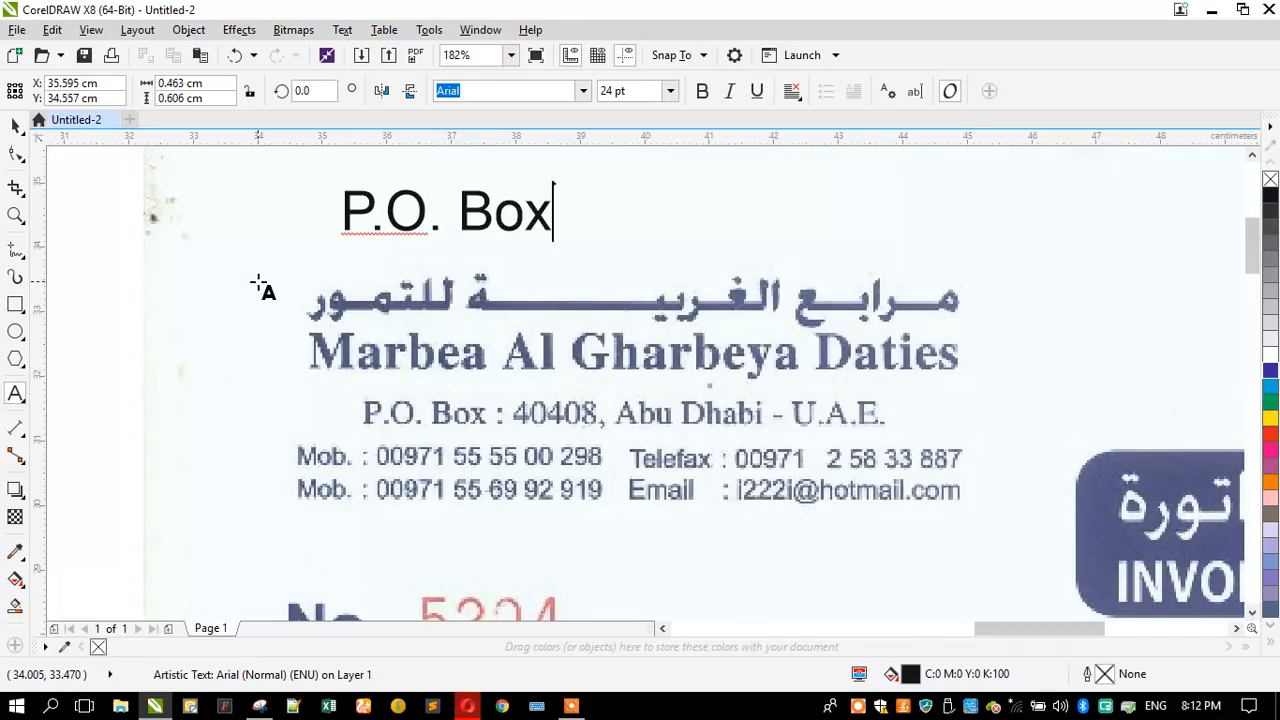
text( : 4)
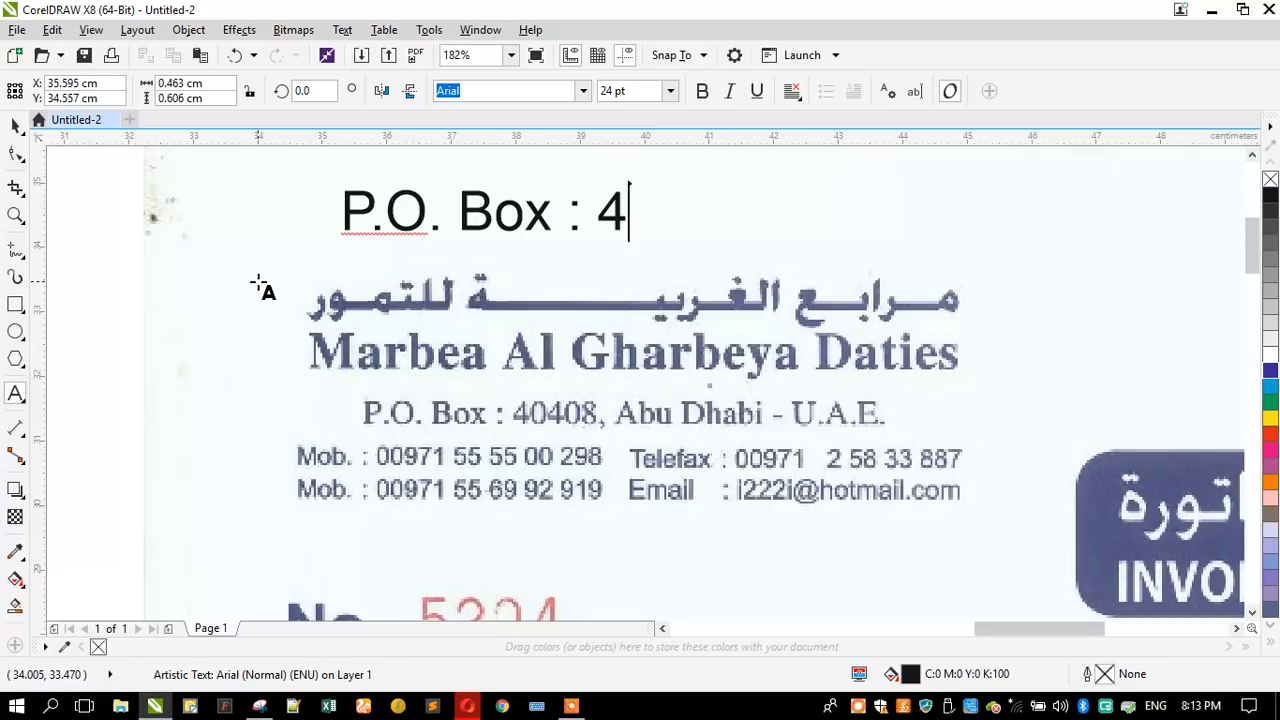
text(040)
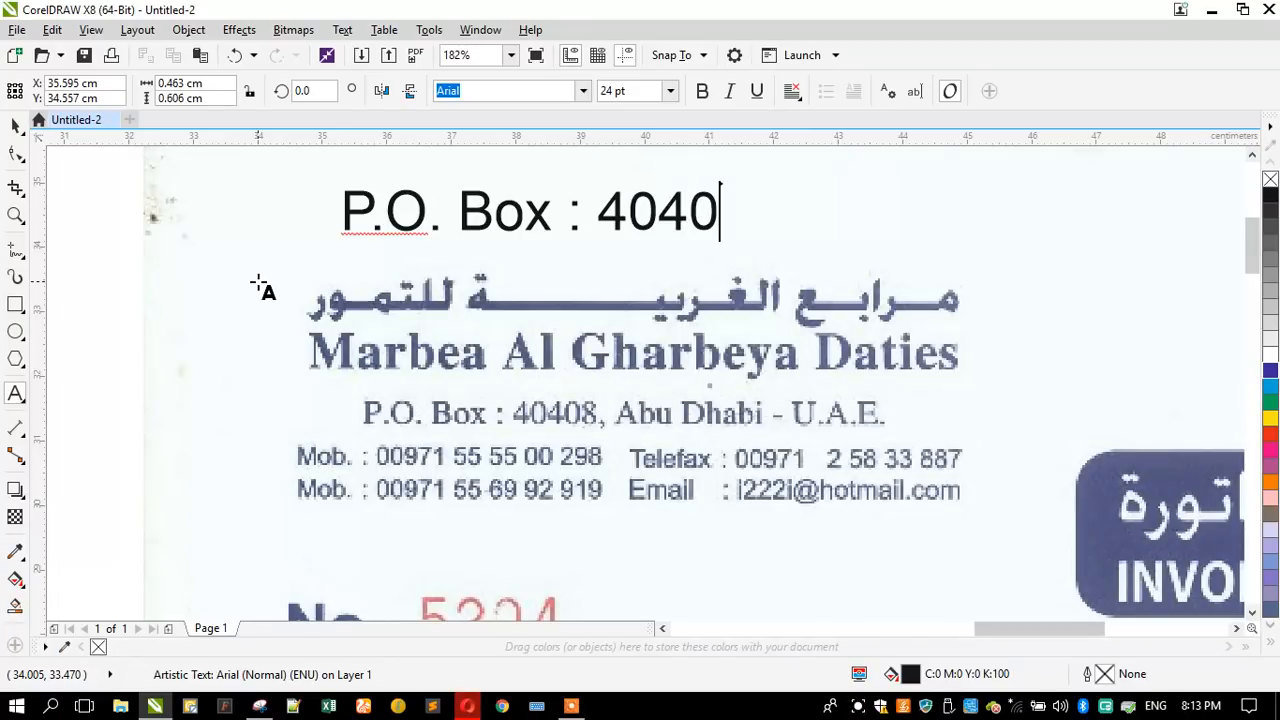
text(8,)
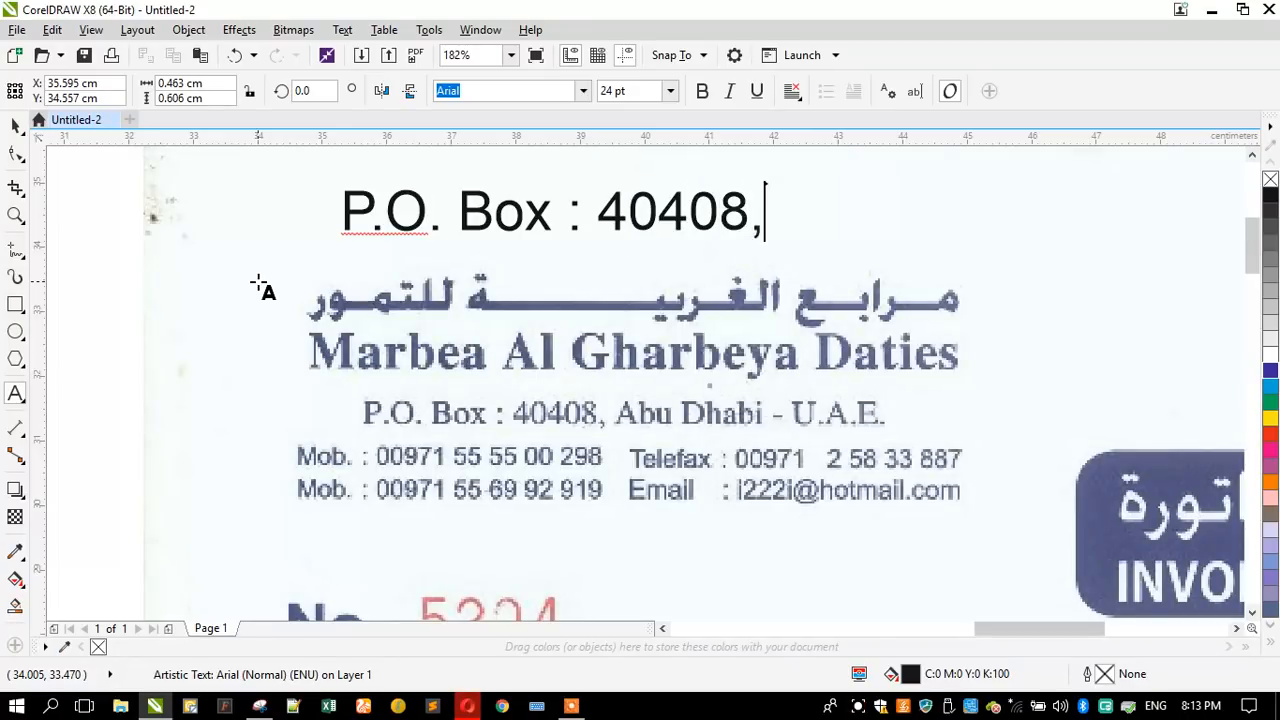
text( Abu Dhabi )
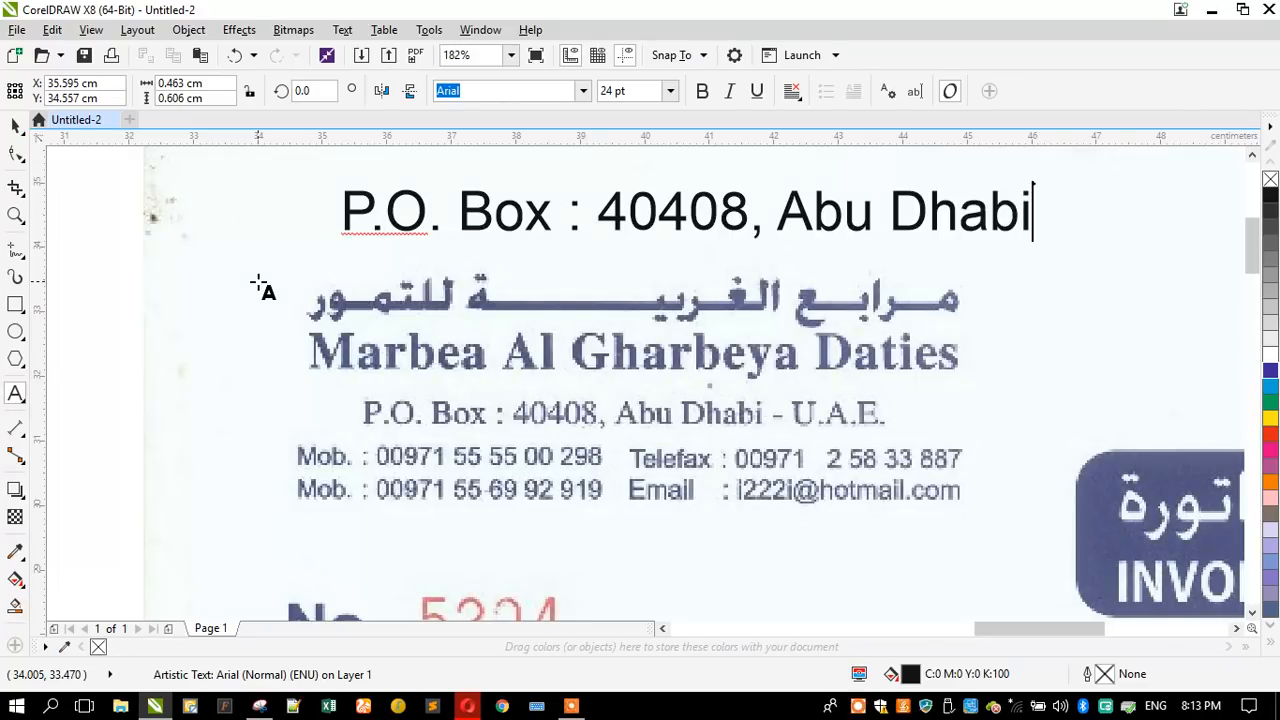
text(- U.A.)
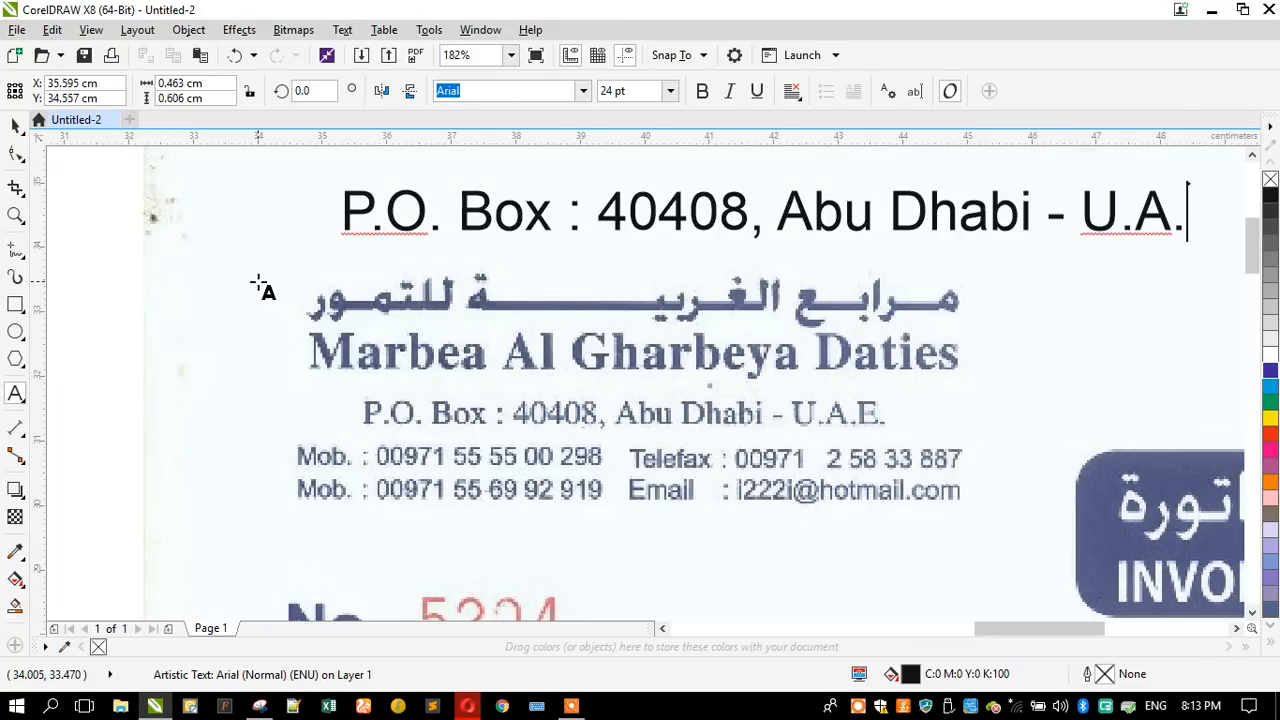
text(E.)
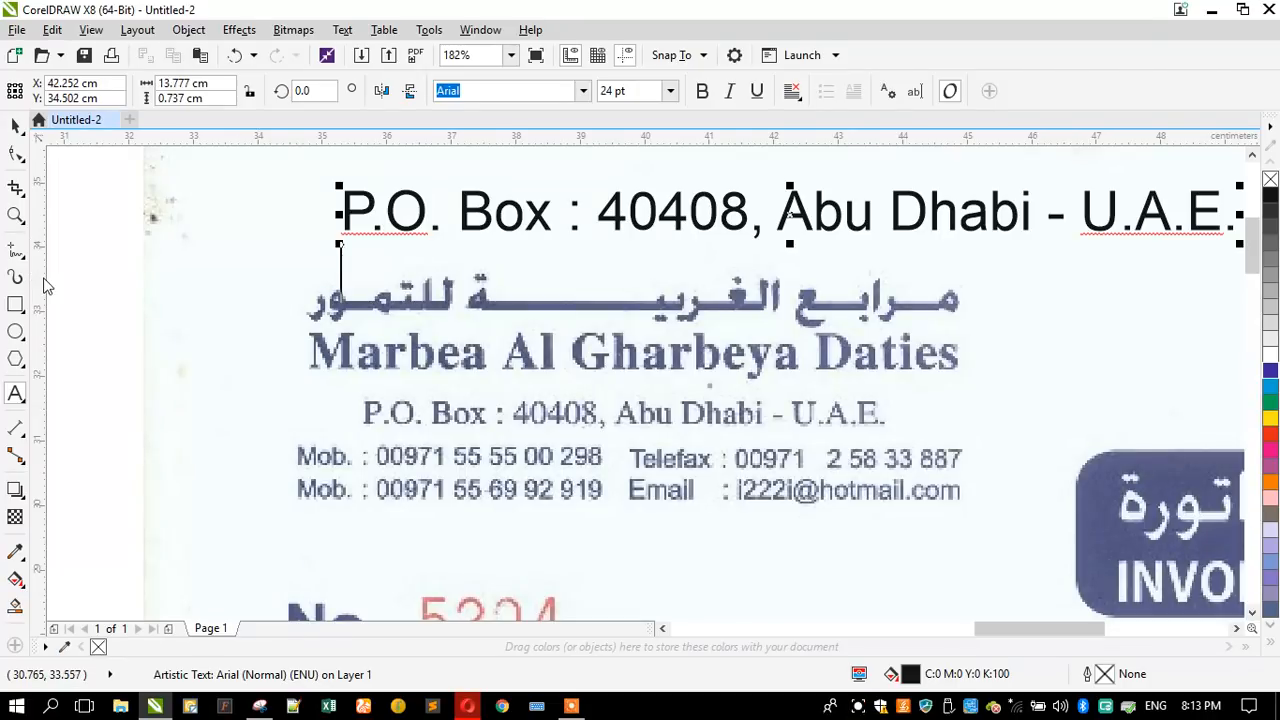
- Scale the new address text down proportionally to about 6.4 cm wide, keeping it above the Arabic company name
click(16, 128)
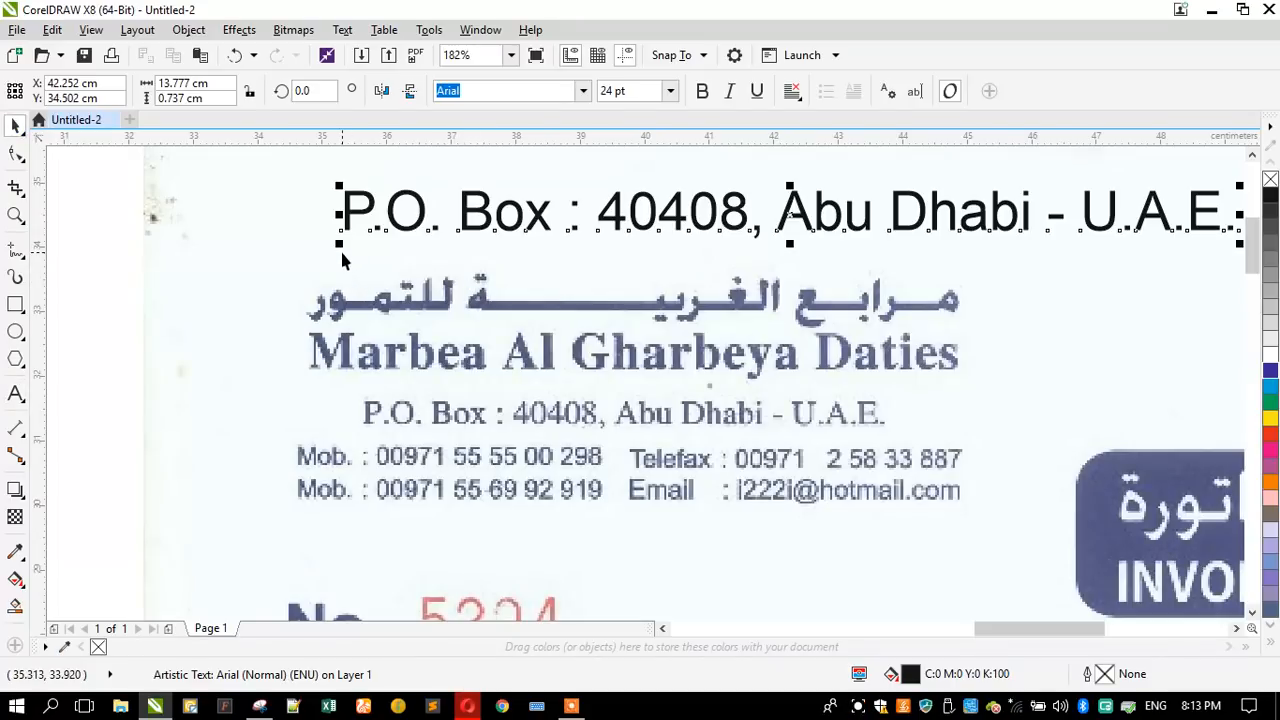
drag(340, 244, 452, 262)
scroll(573, 462, up, 2)
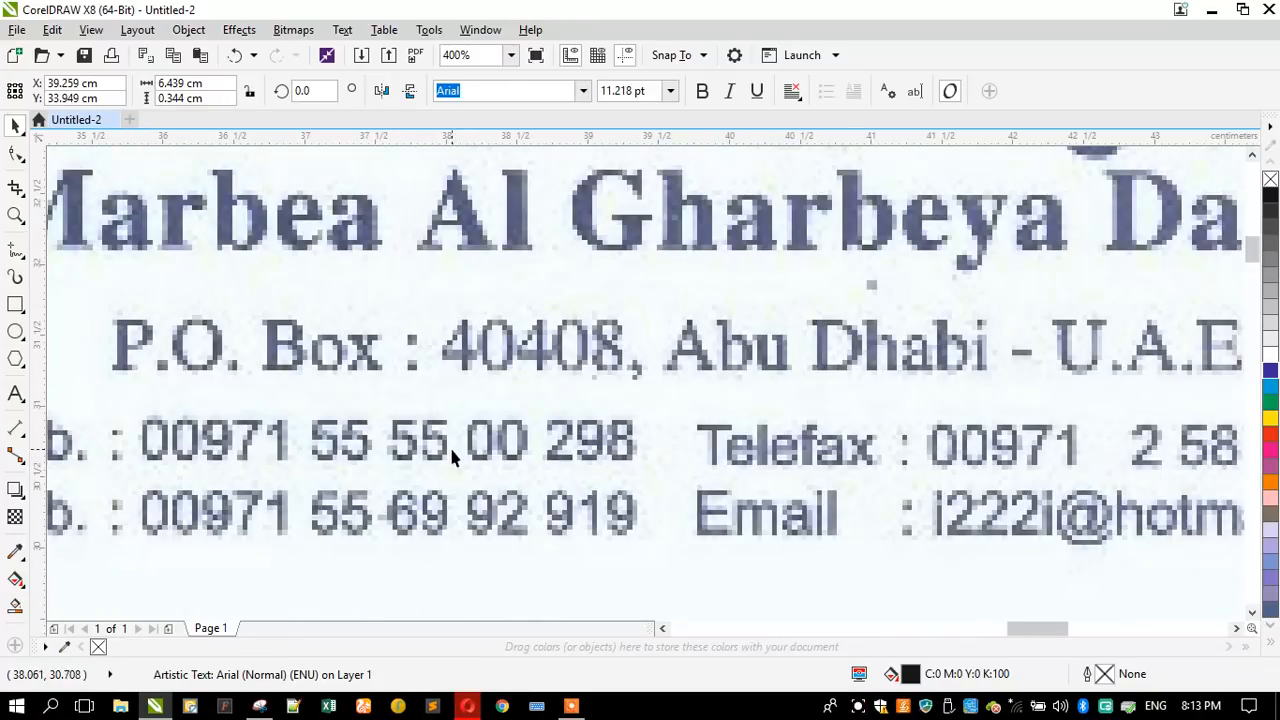
scroll(455, 450, down, 2)
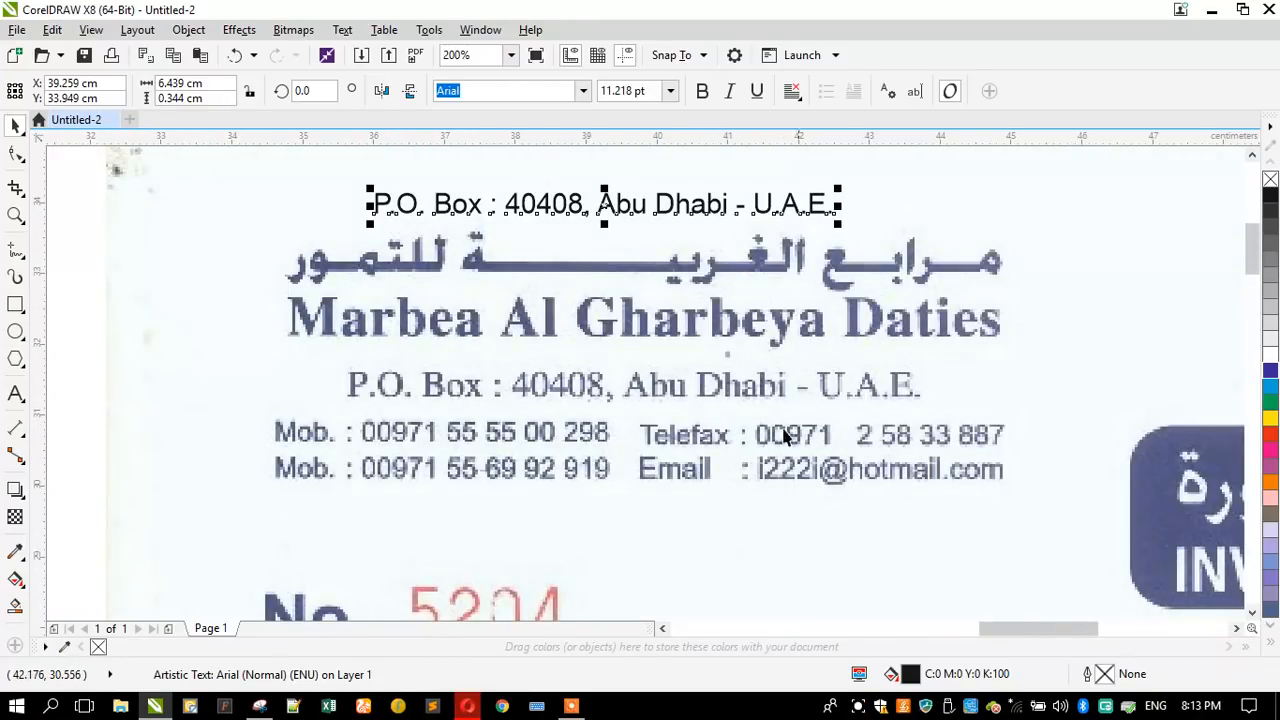
- Unlock the scanned invoice bitmap and select it to check its resolution and the pixelation of its address lines
scroll(486, 388, up, 2)
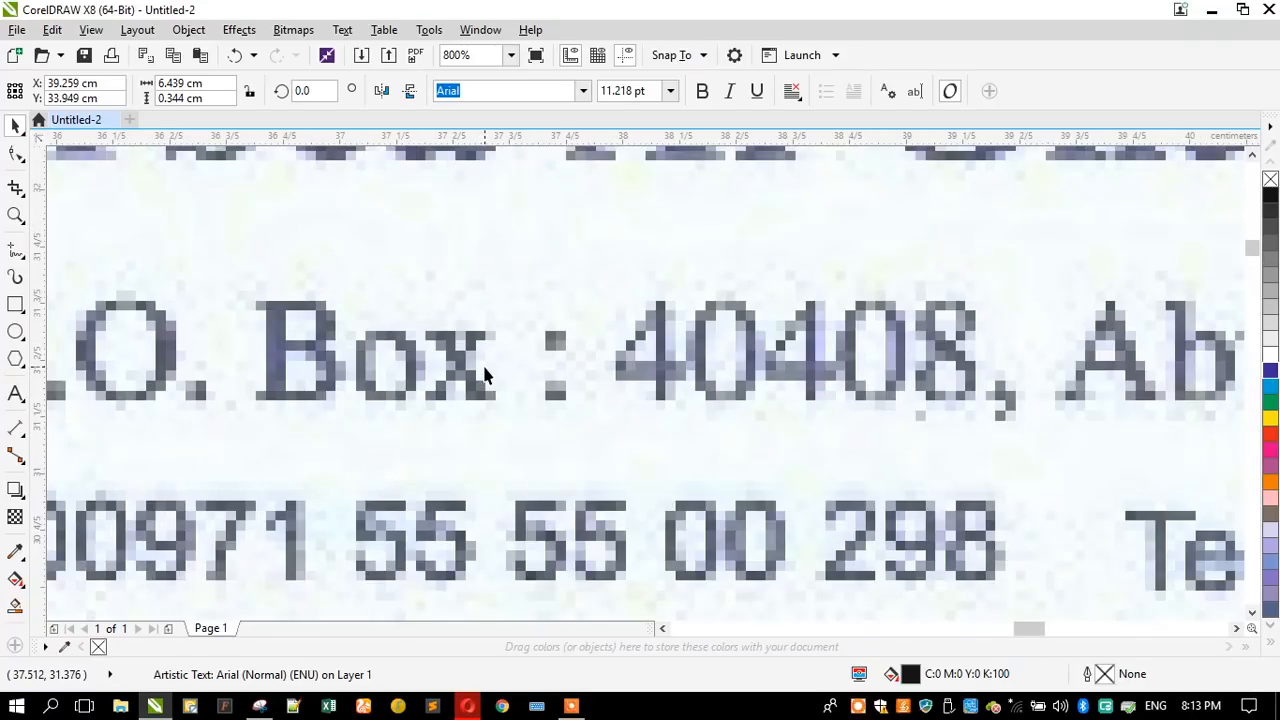
right_click(483, 364)
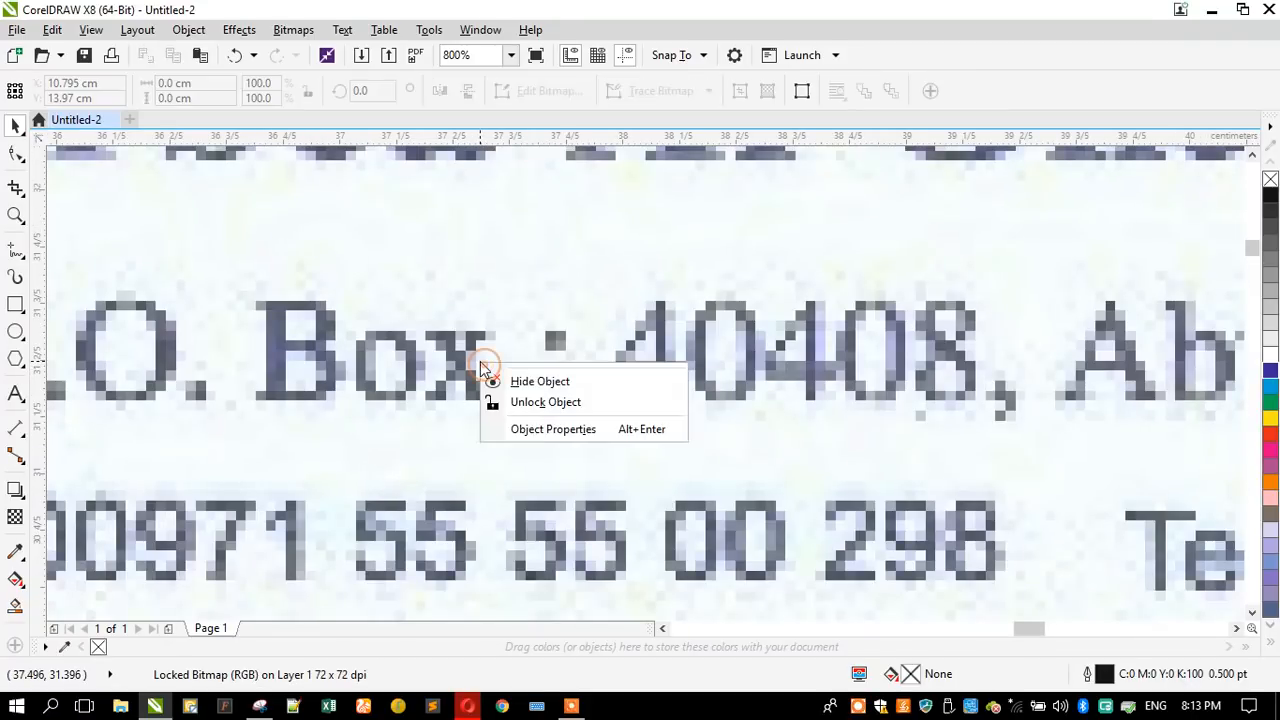
click(520, 400)
scroll(535, 333, down, 3)
click(201, 329)
click(593, 372)
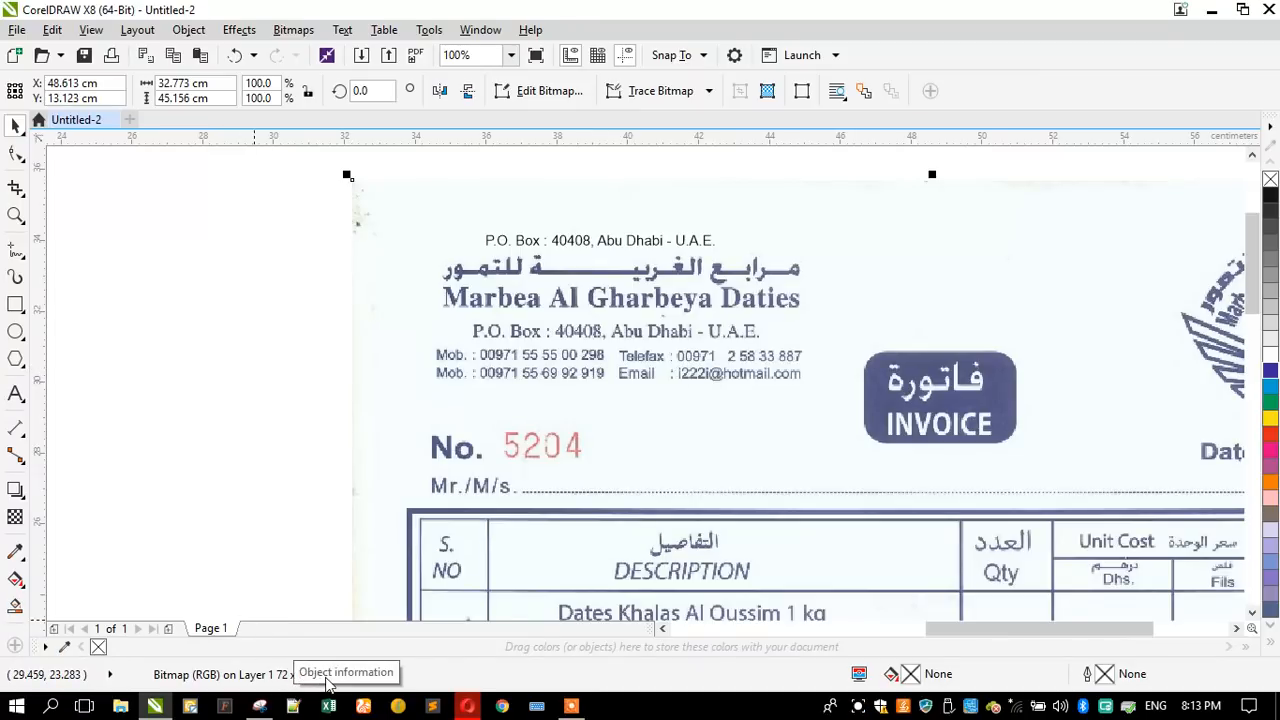
scroll(622, 343, up, 2)
scroll(620, 350, down, 2)
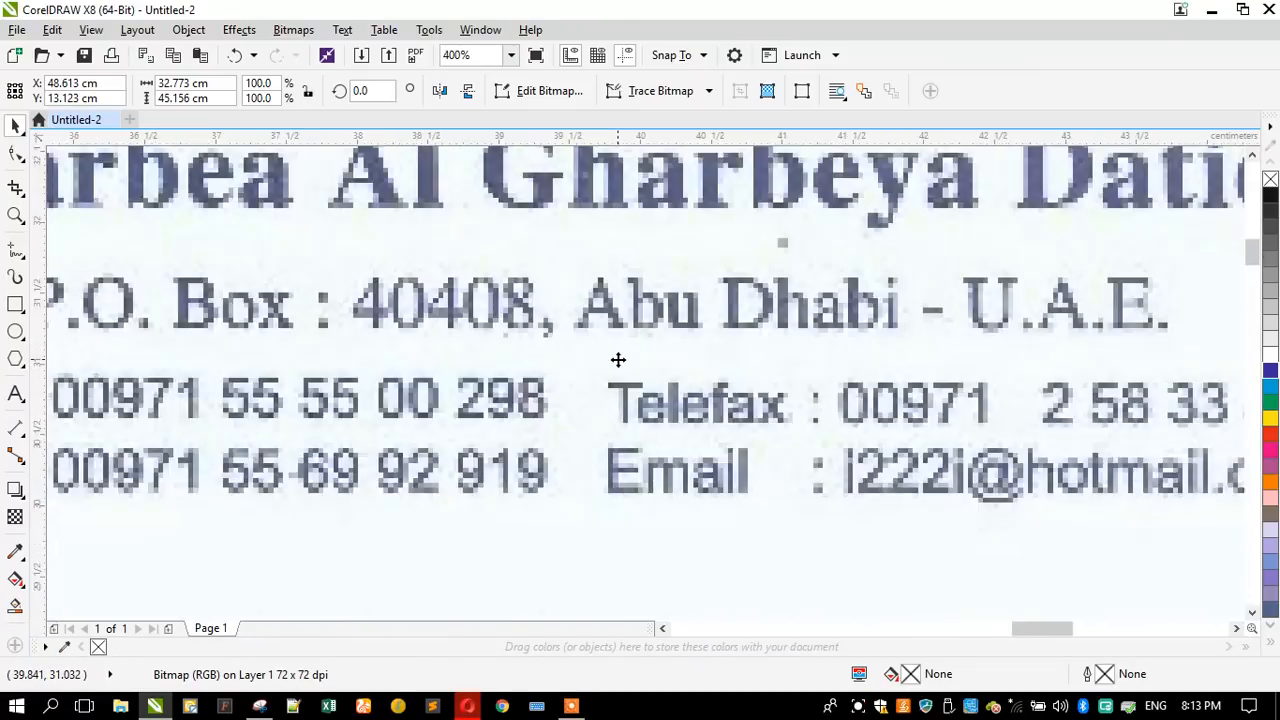
- Convert the selected invoice scan to a 300 dpi bitmap in RGB Color (24-bit) mode
scroll(650, 345, up, 1)
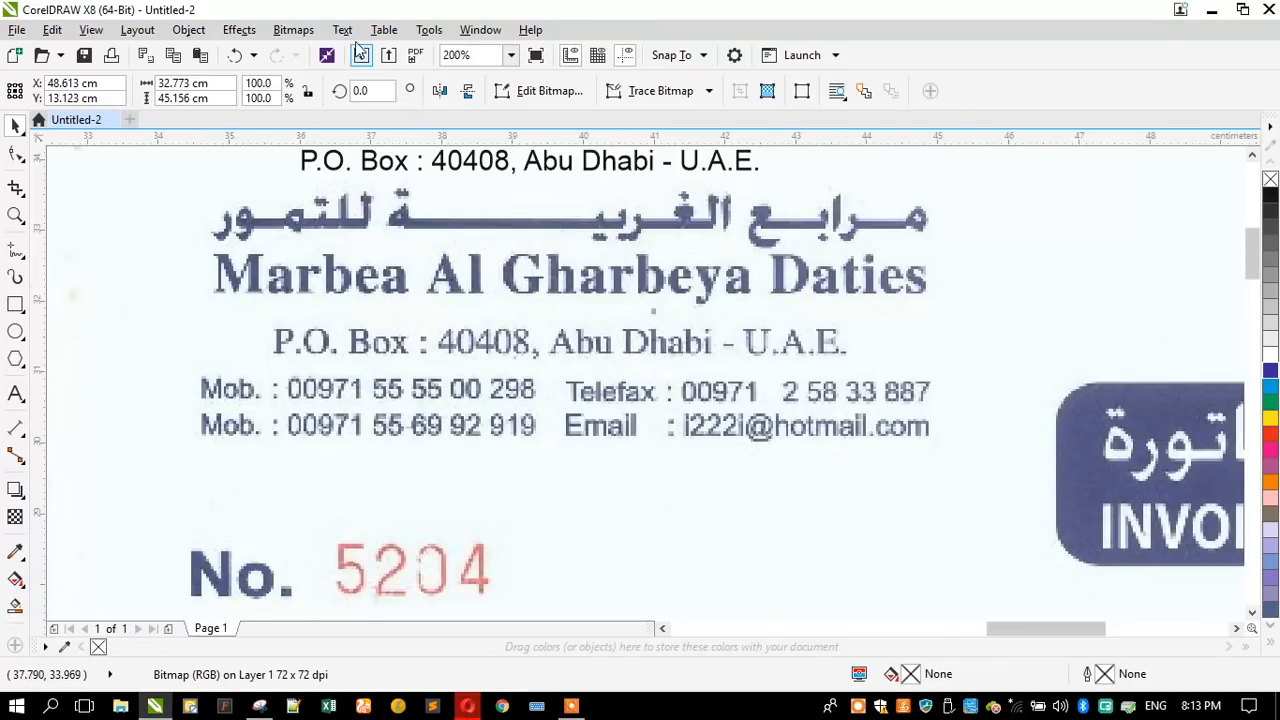
click(293, 30)
click(335, 49)
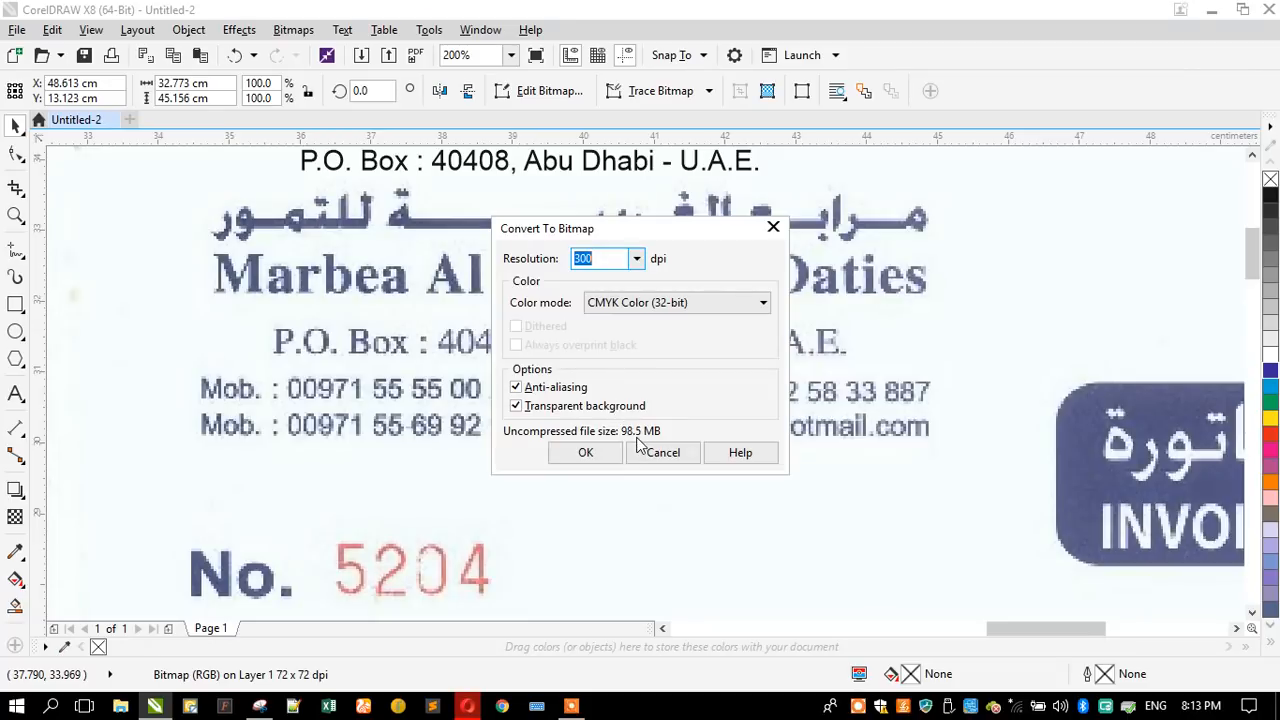
click(605, 300)
click(605, 378)
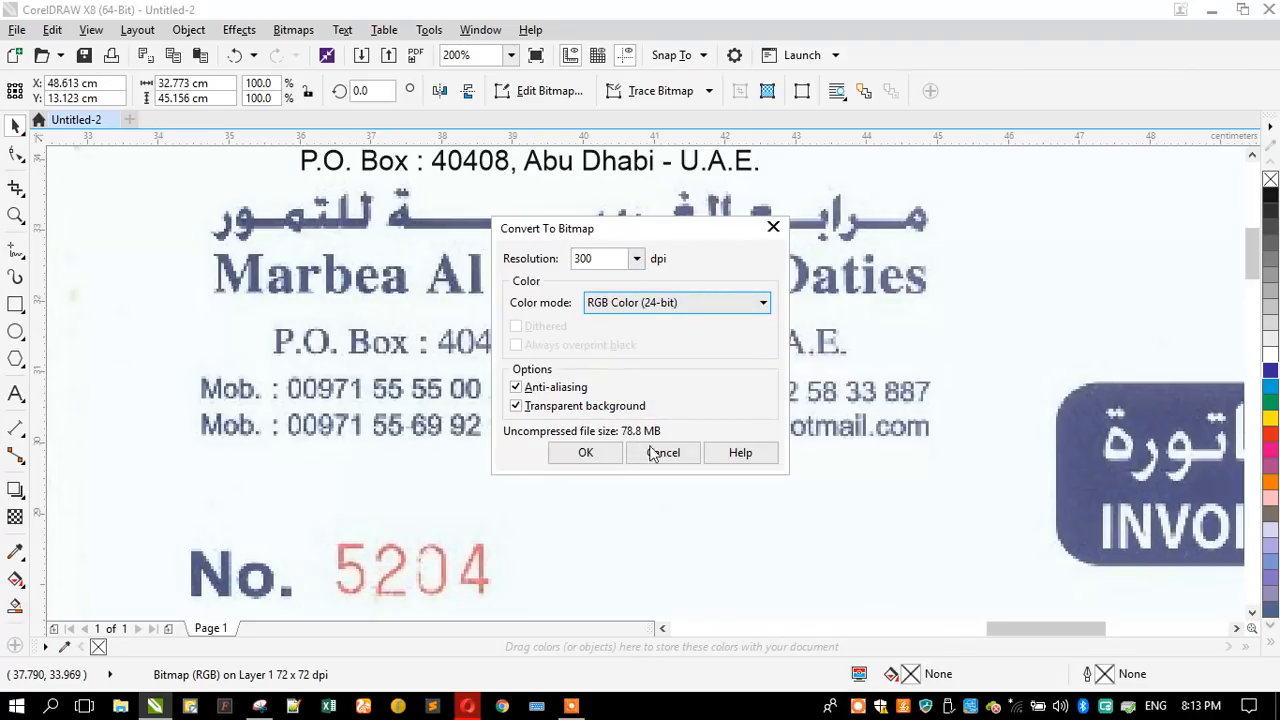
click(604, 452)
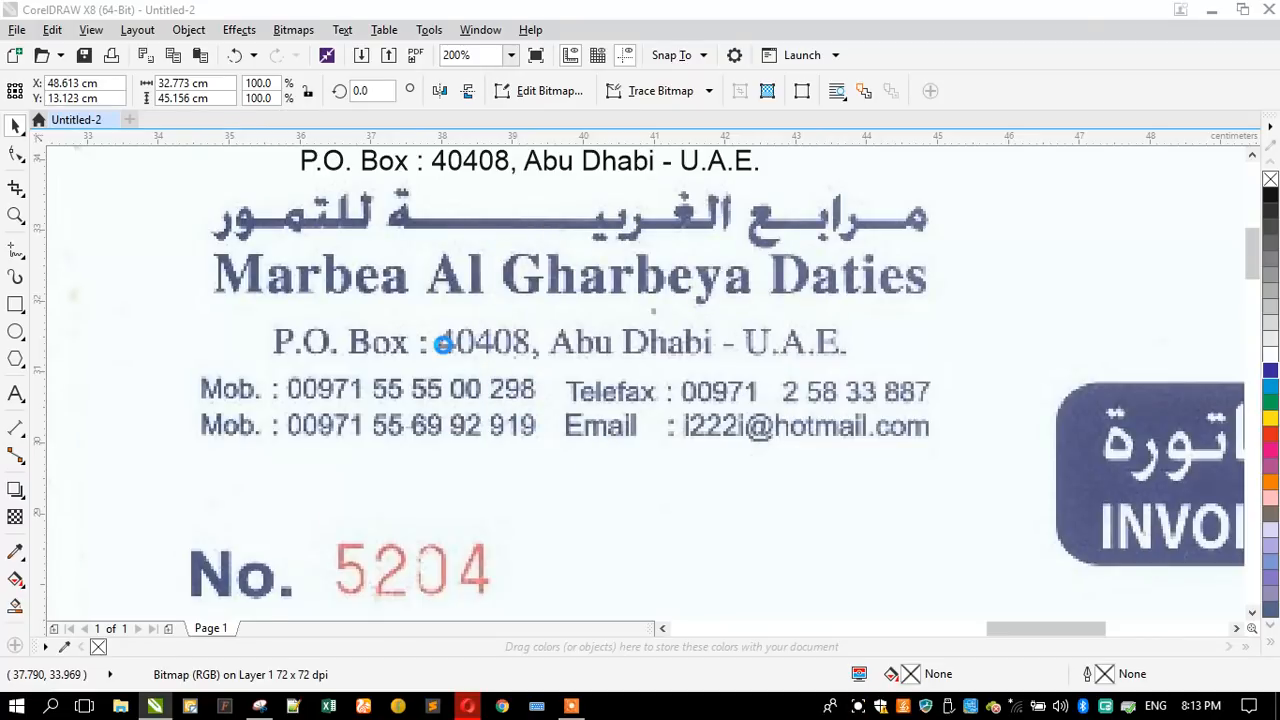
- Lock the converted invoice scan in place and deselect it
scroll(506, 294, down, 3)
right_click(508, 290)
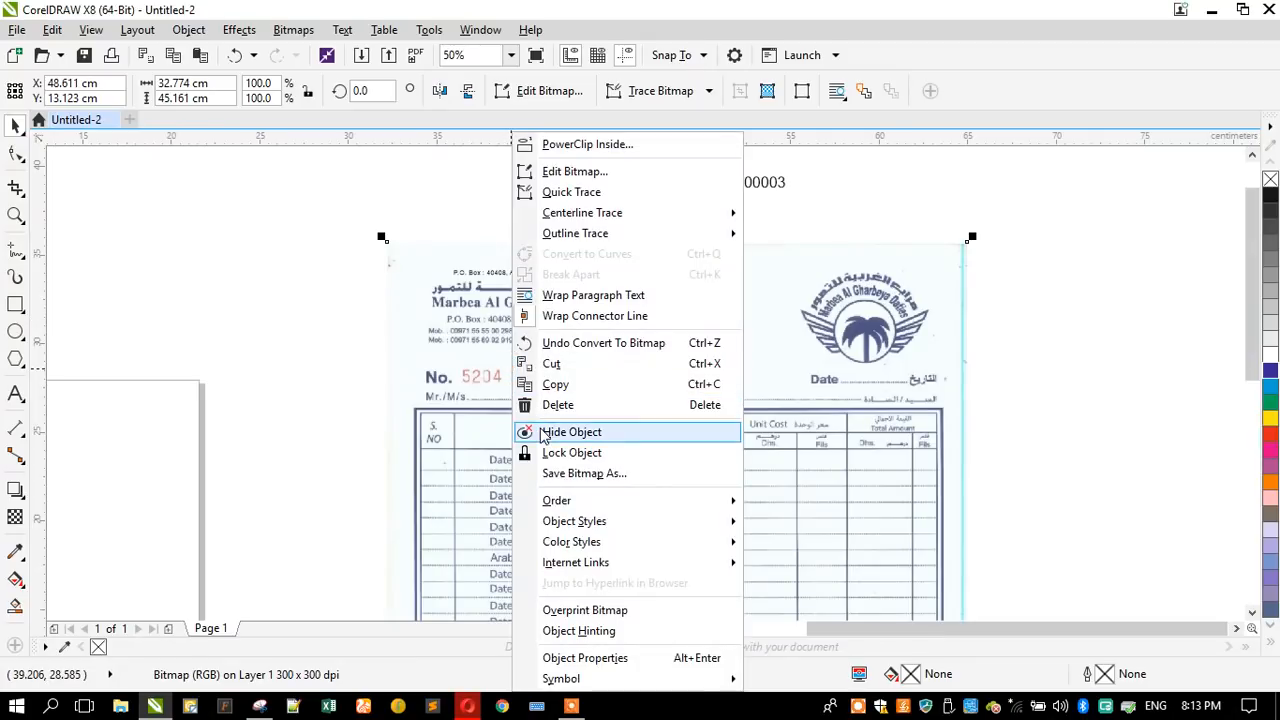
click(552, 452)
click(134, 286)
- Set the P.O. Box address text in Times New Roman and fit it over the scanned address line, about 8 cm wide
scroll(450, 290, up, 2)
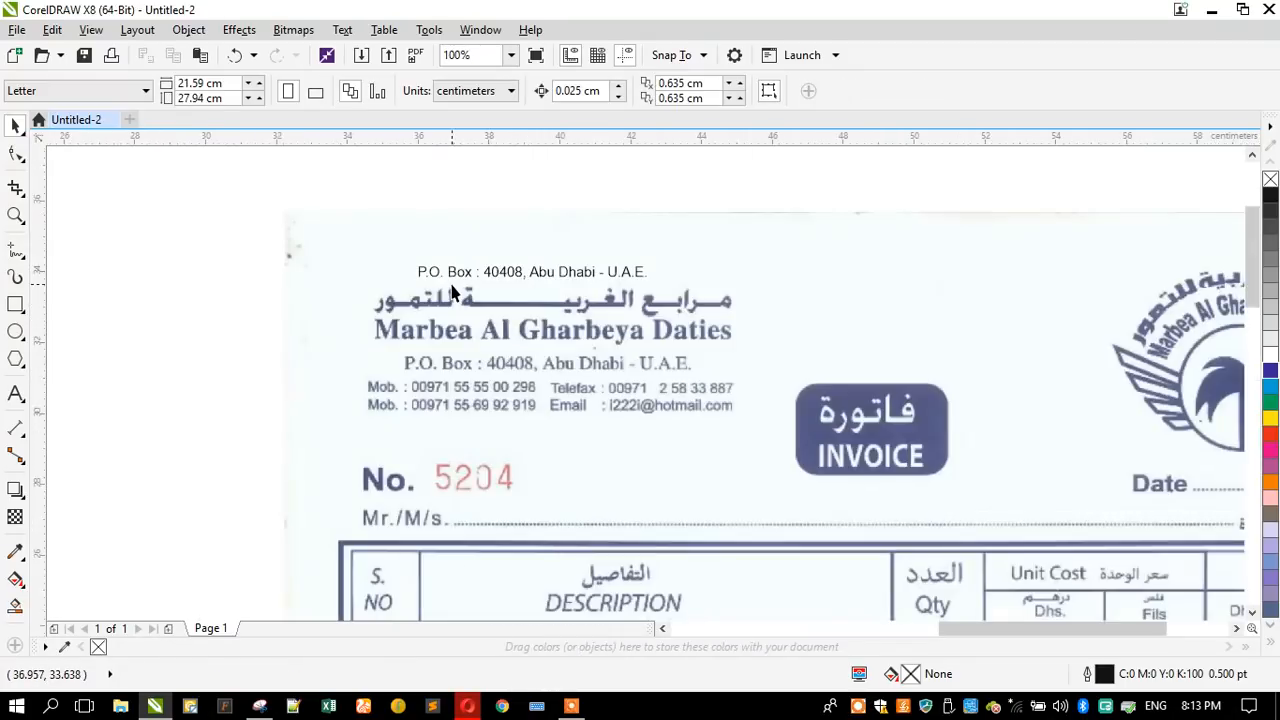
scroll(452, 290, up, 2)
click(465, 262)
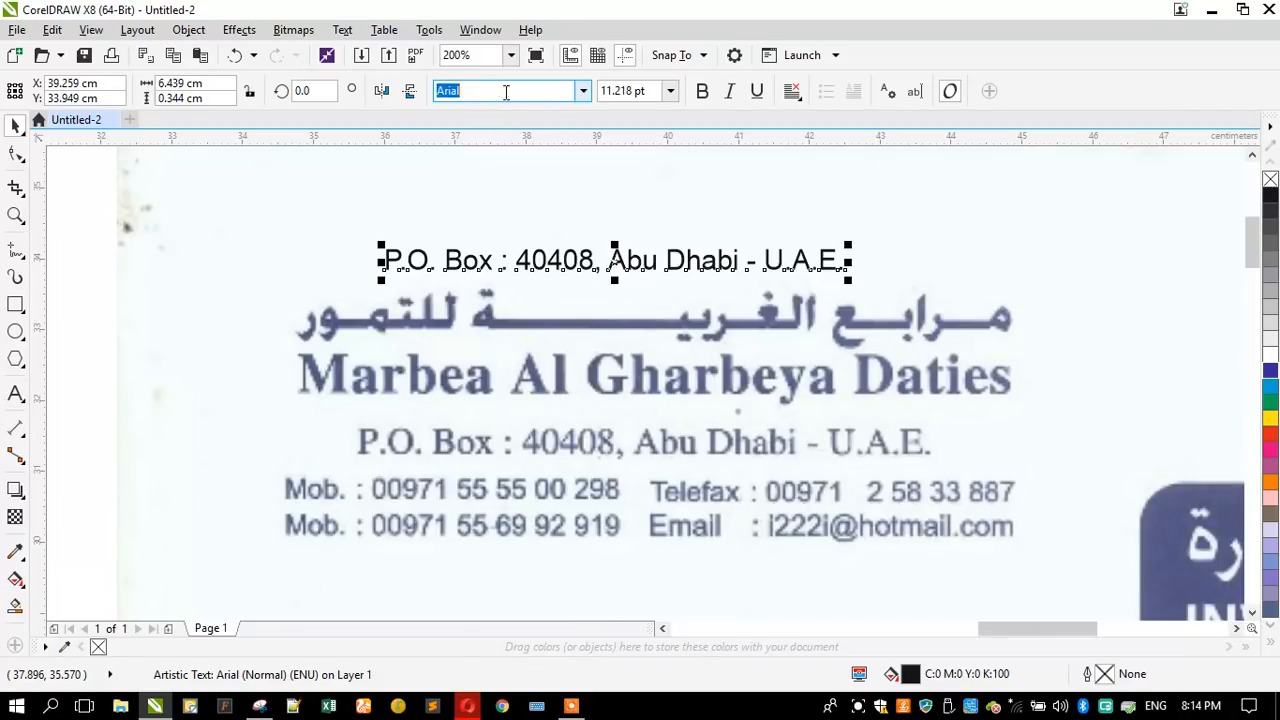
text(n)
text(T)
key(Return)
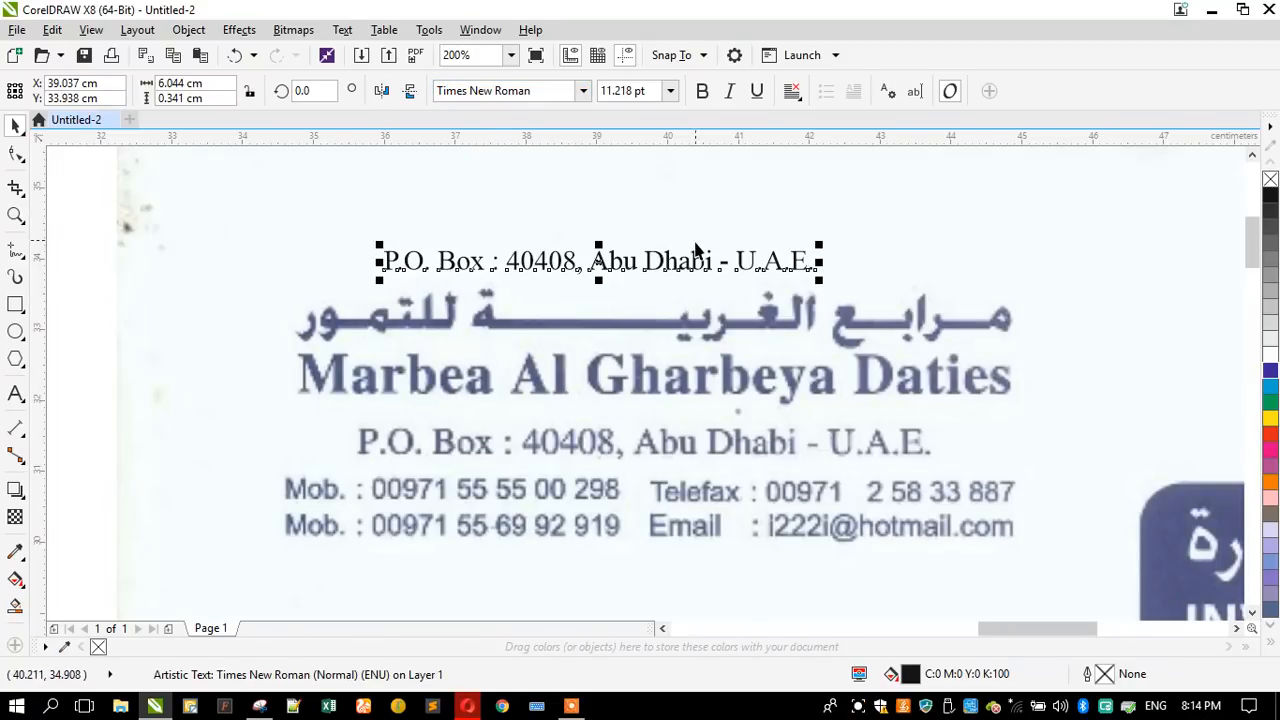
drag(698, 270, 816, 460)
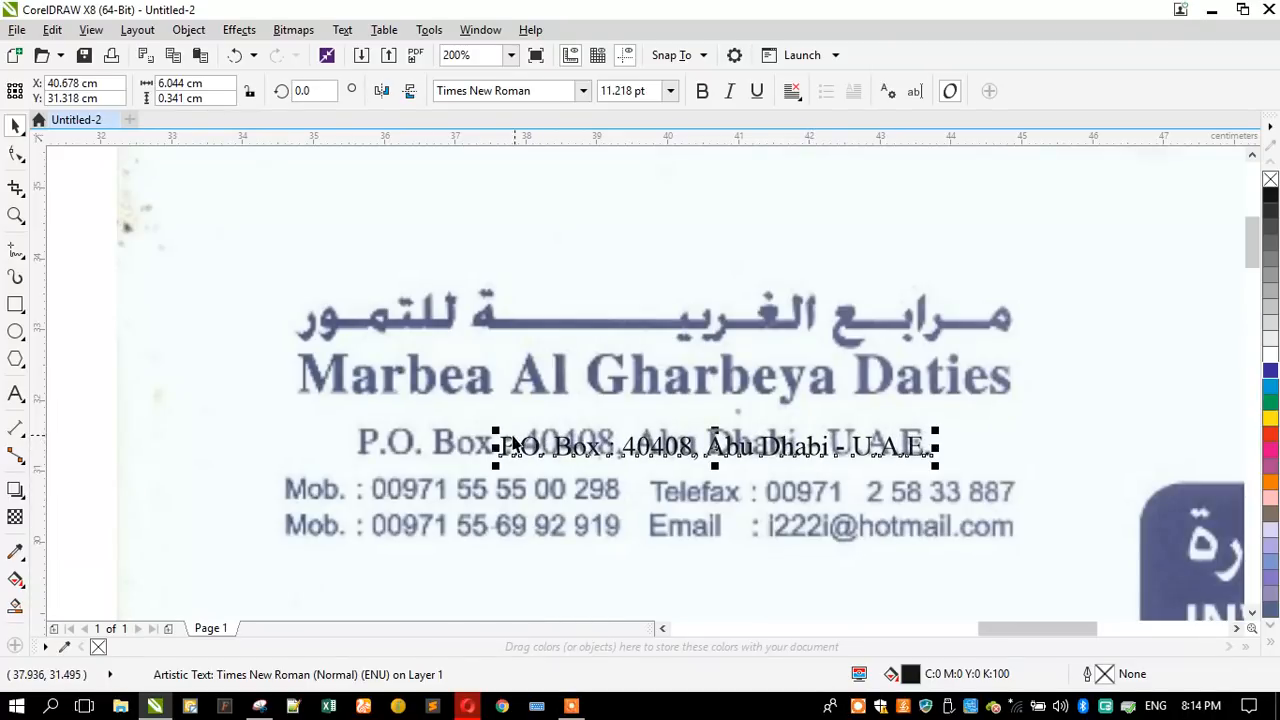
drag(495, 433, 358, 381)
- Copy the address text above the Arabic company name and replace the copy's wording with "Marbea Al Gharbeya Daties"
drag(578, 455, 540, 204)
click(15, 393)
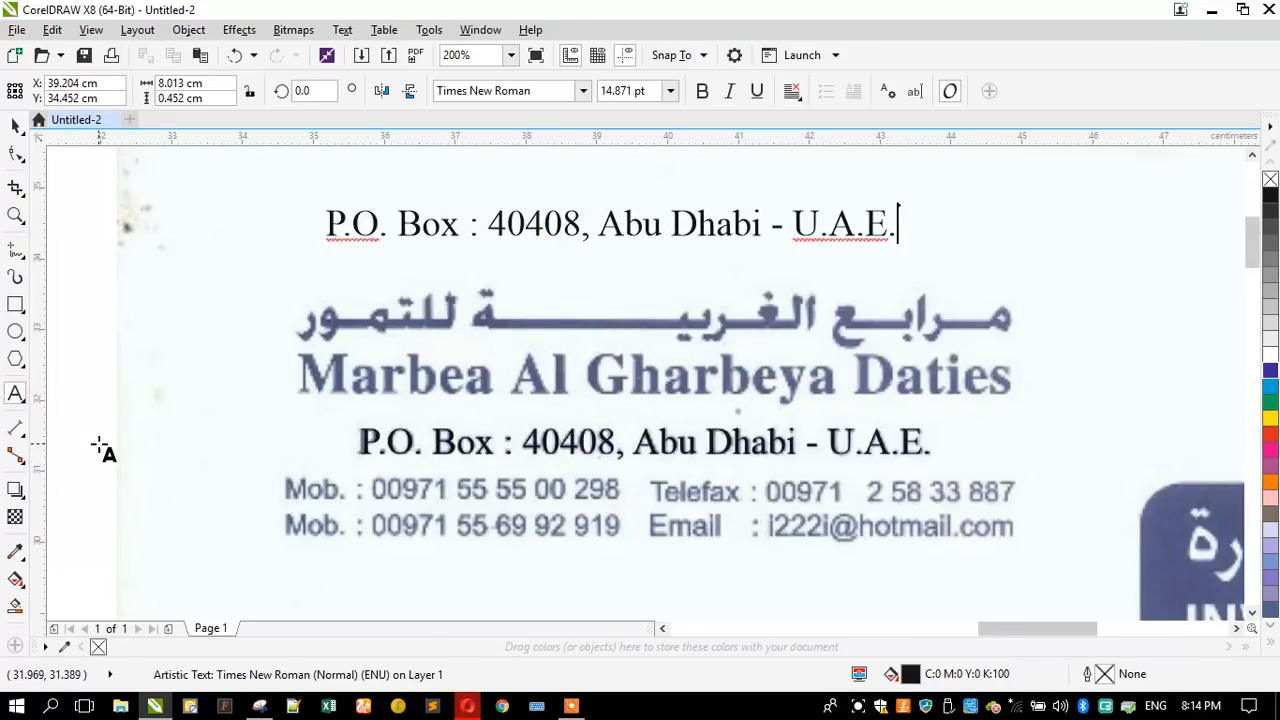
key(ctrl+a)
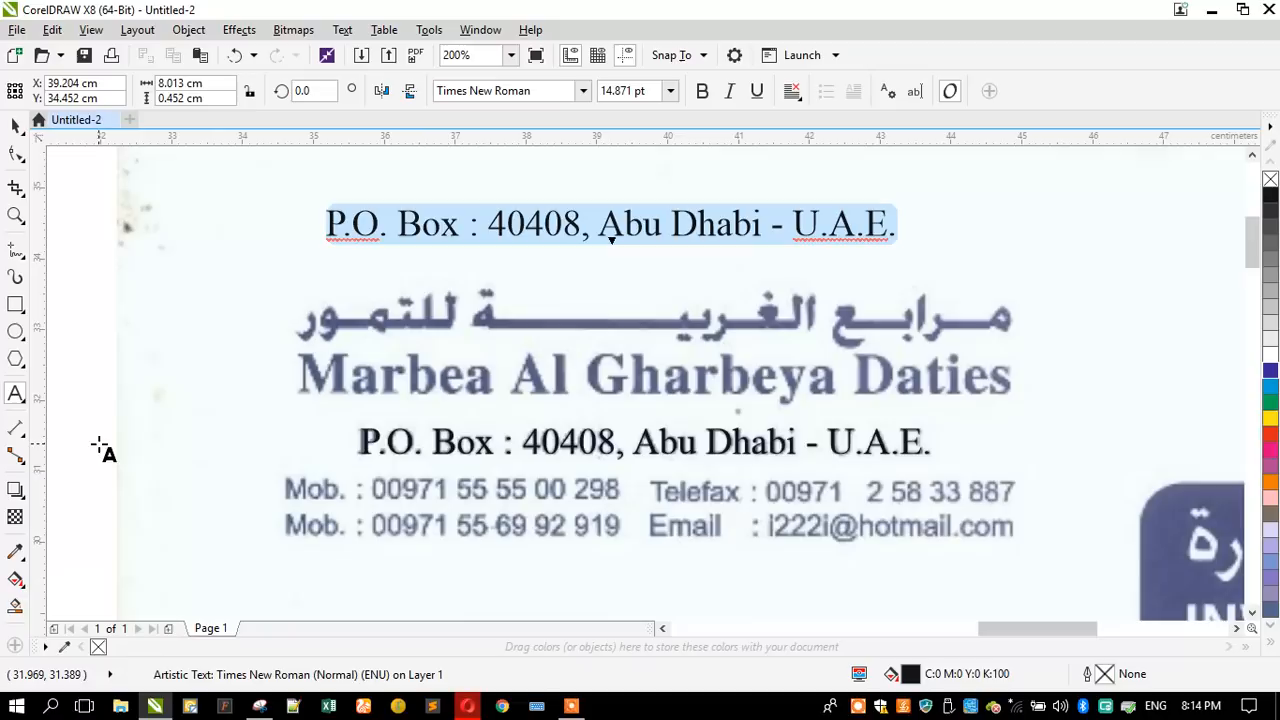
text(M)
key(Caps_Lock)
text(ARBEA)
key(BackSpace)
key(BackSpace)
key(BackSpace)
key(BackSpace)
key(BackSpace)
key(BackSpace)
text(M)
key(Caps_Lock)
text(arbea Al G)
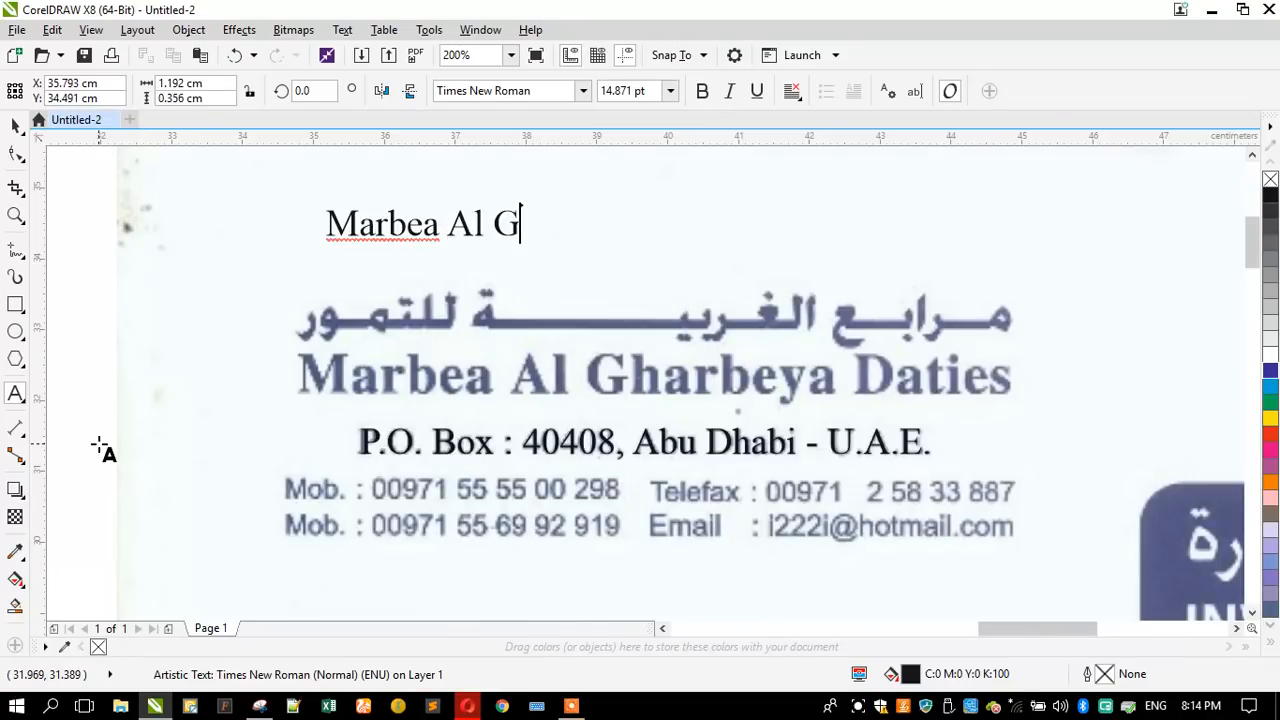
text(harbeya )
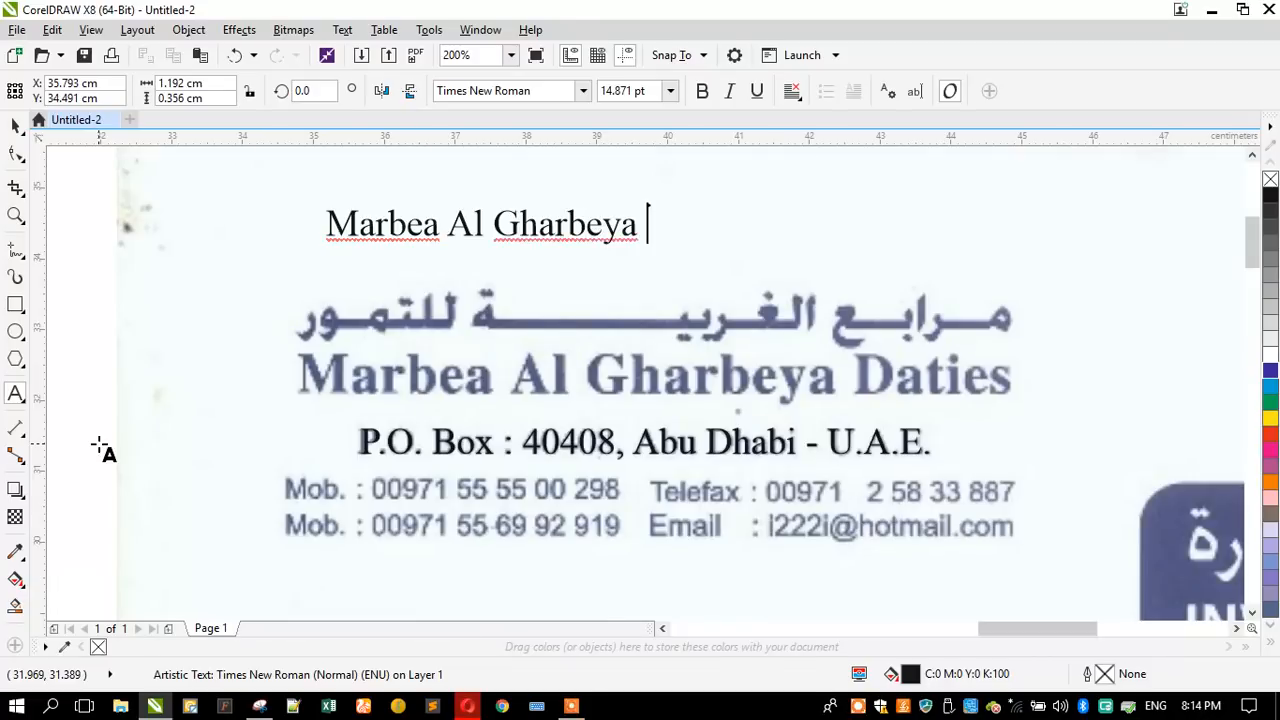
text(Daties)
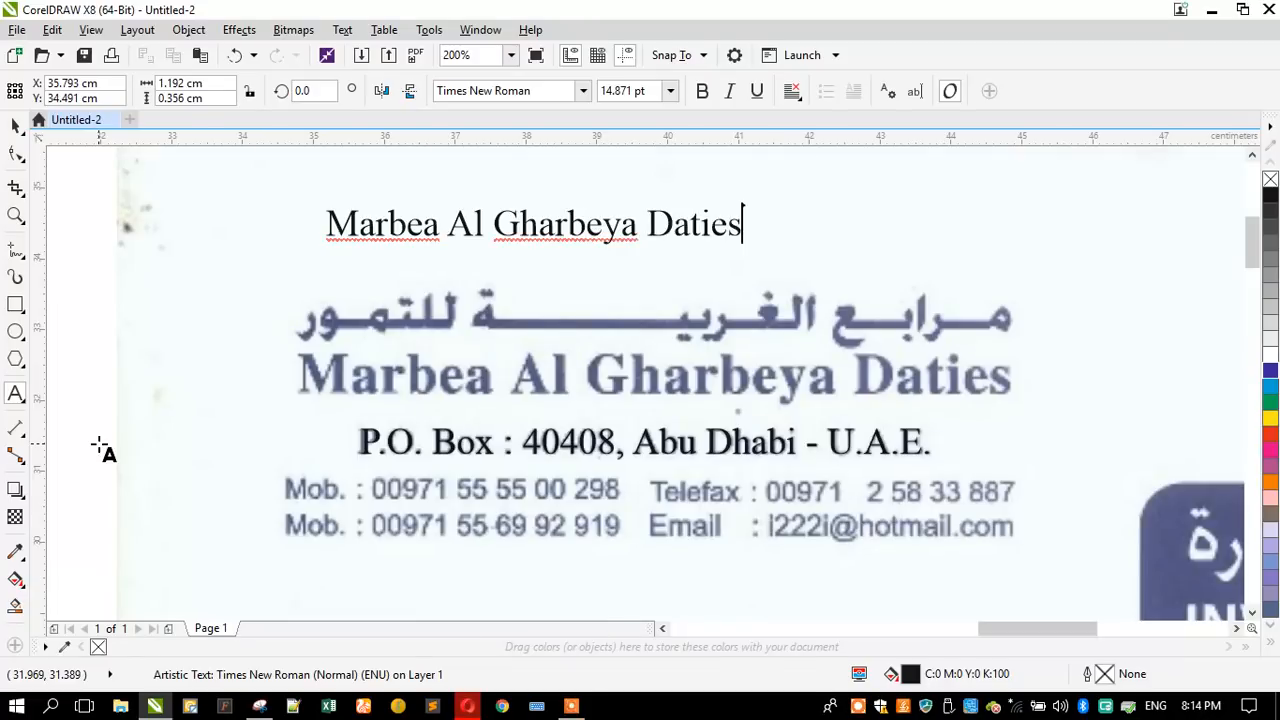
- Make the company name text bold and scale it over the scanned English name, about 10 cm wide
click(15, 125)
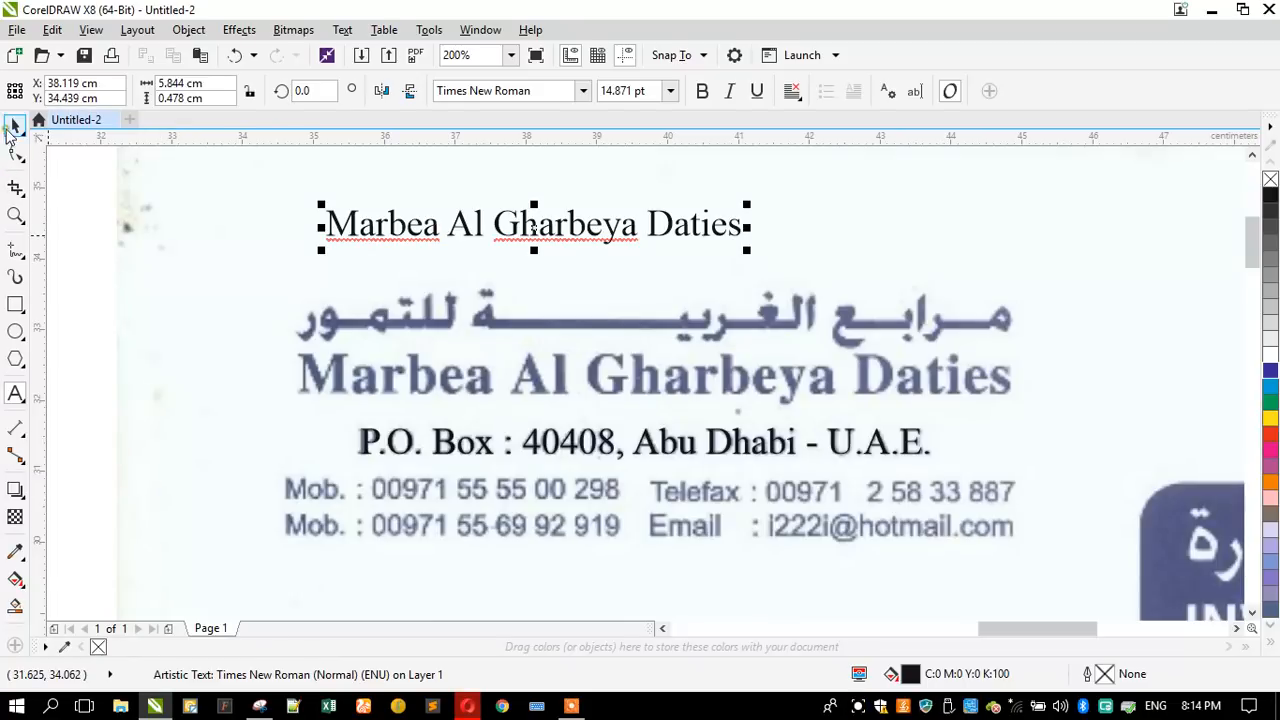
click(701, 93)
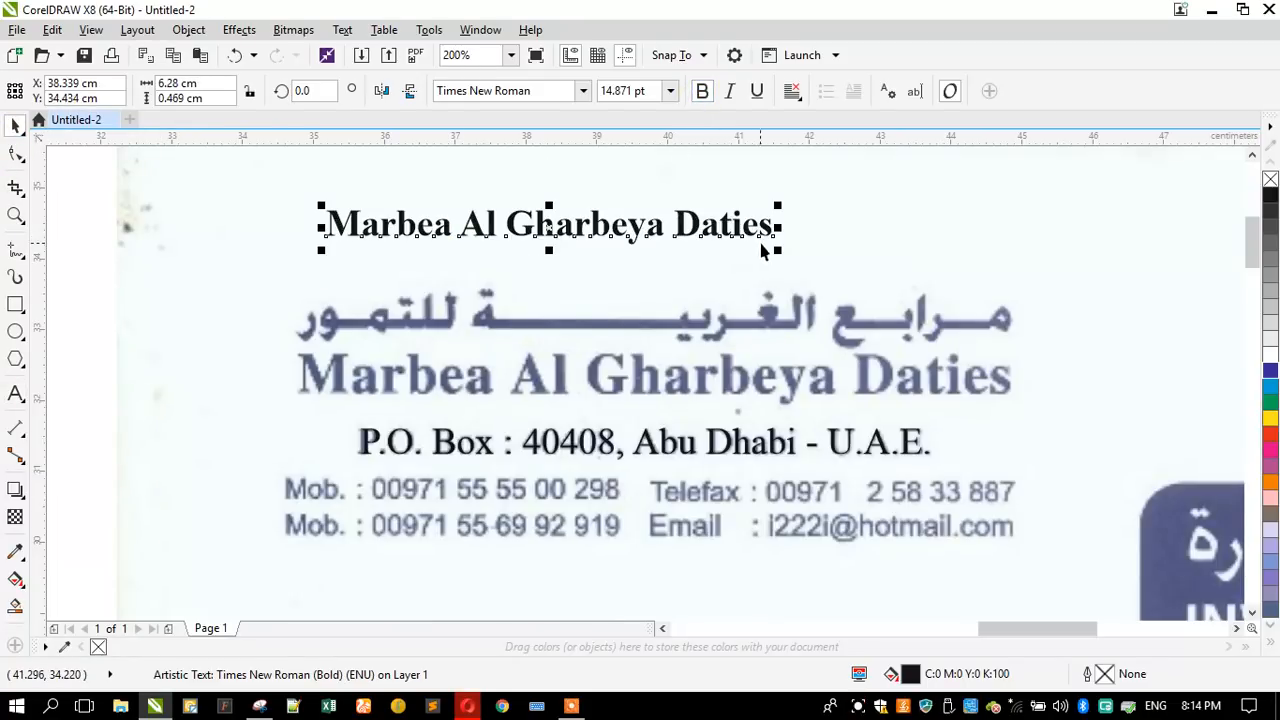
click(757, 235)
drag(757, 235, 1000, 390)
drag(563, 380, 295, 310)
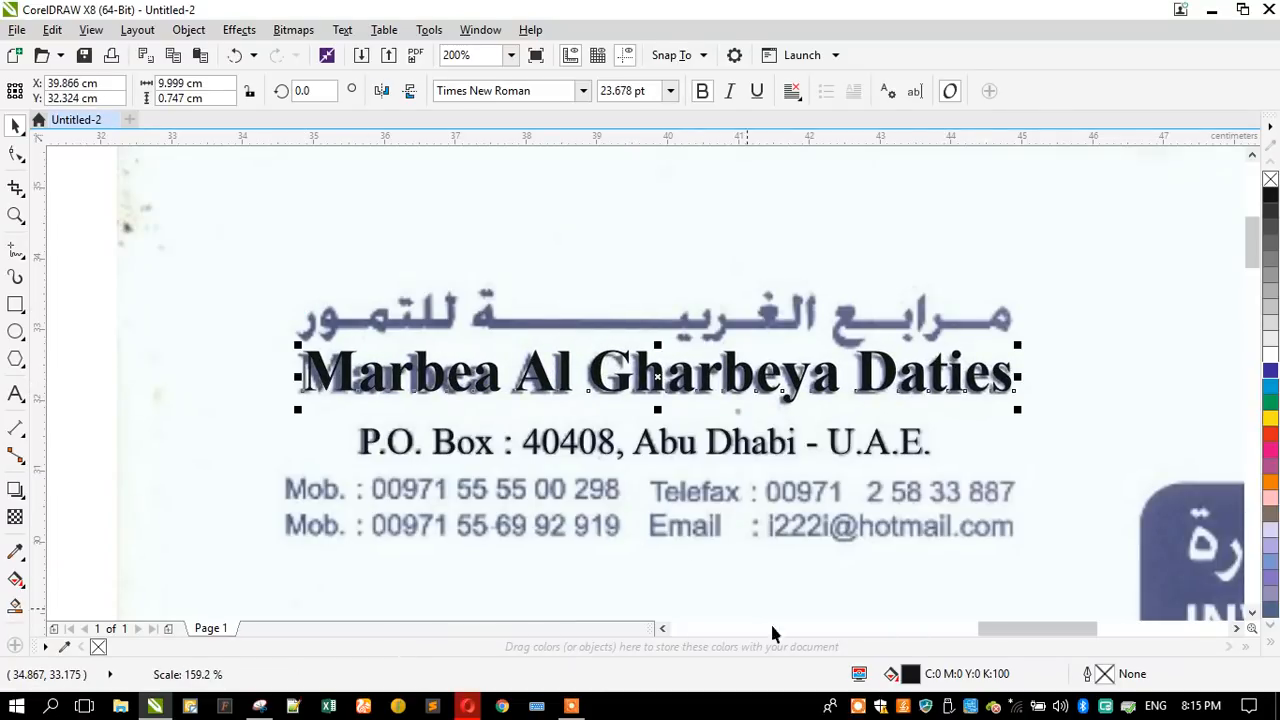
click(859, 706)
click(697, 670)
click(663, 670)
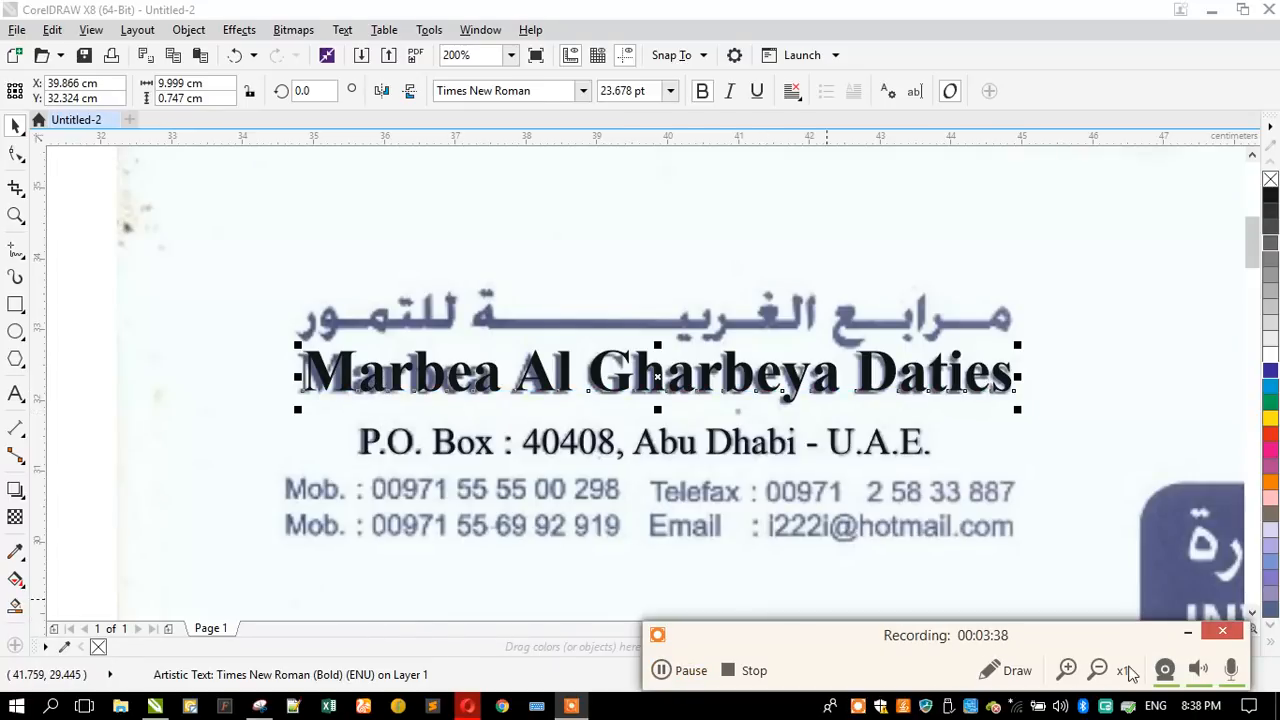
click(1181, 633)
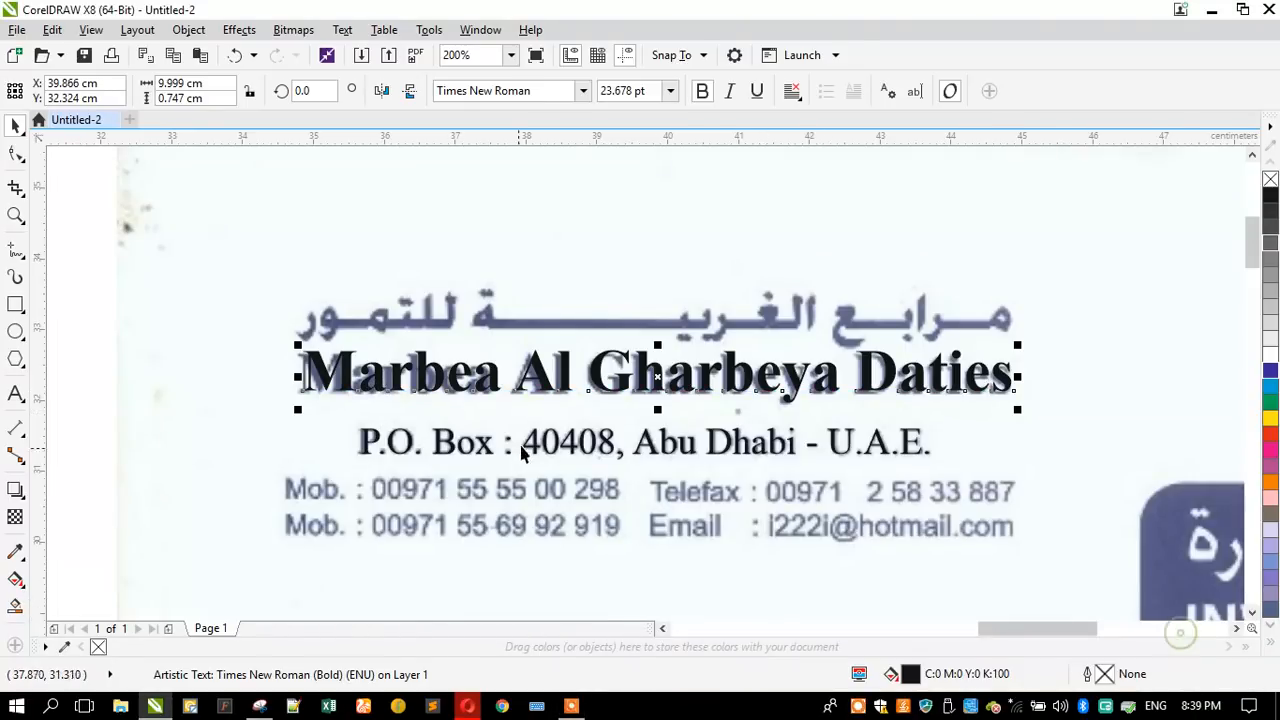
- Enlarge the English company name proportionally to about 10.07 cm wide so its start lines up with the scan
click(447, 386)
click(345, 392)
drag(300, 408, 296, 420)
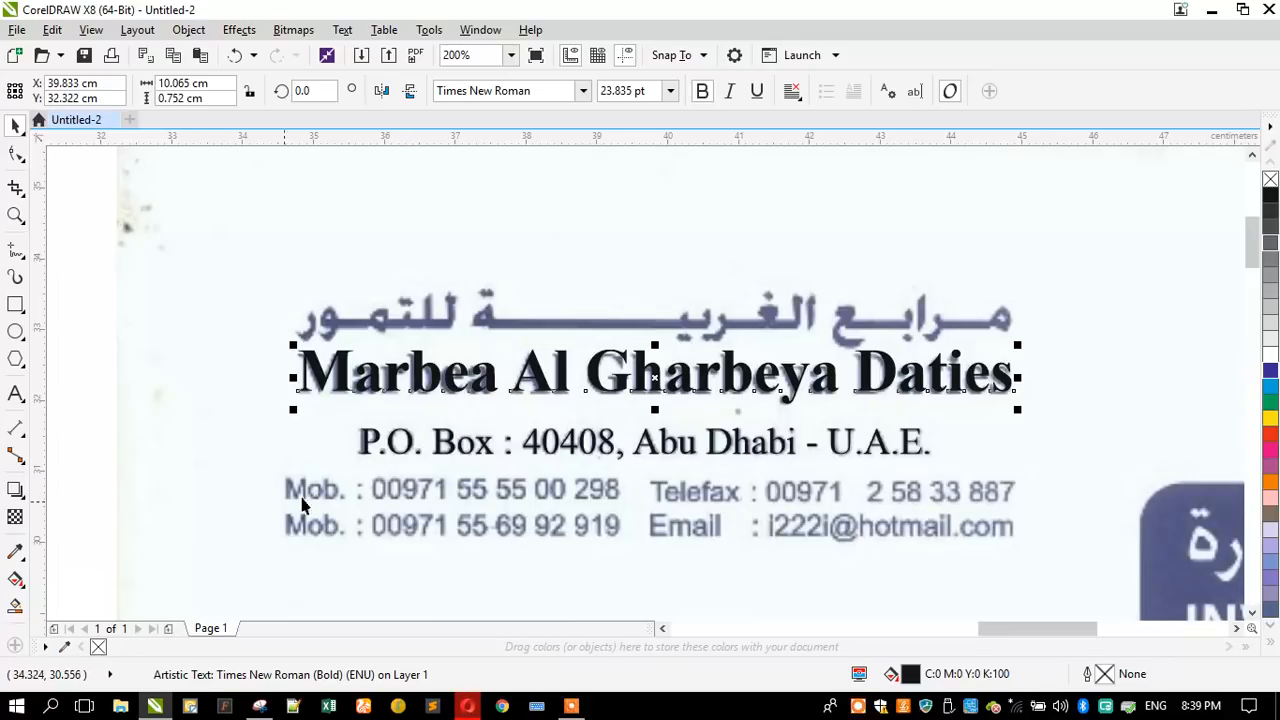
- Place a copy of the English company name above the Arabic name and set the copy in regular Arial
drag(376, 369, 325, 234)
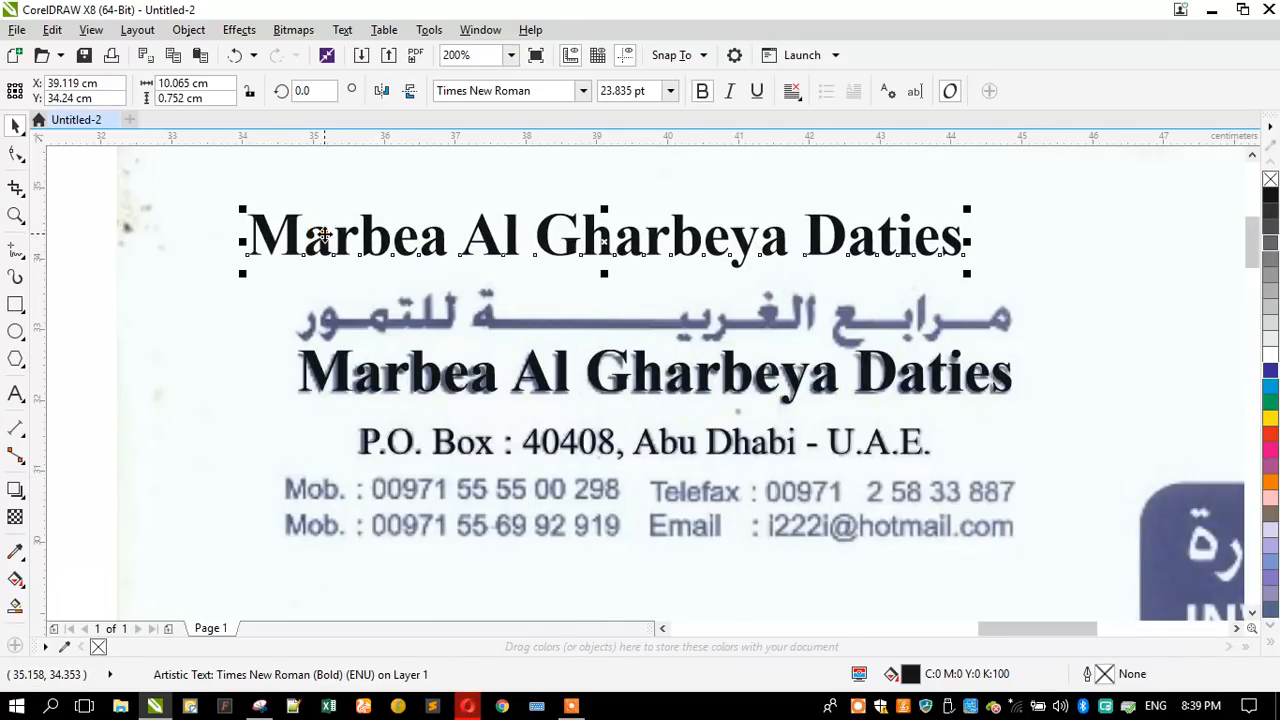
click(483, 91)
text(a Ahrar)
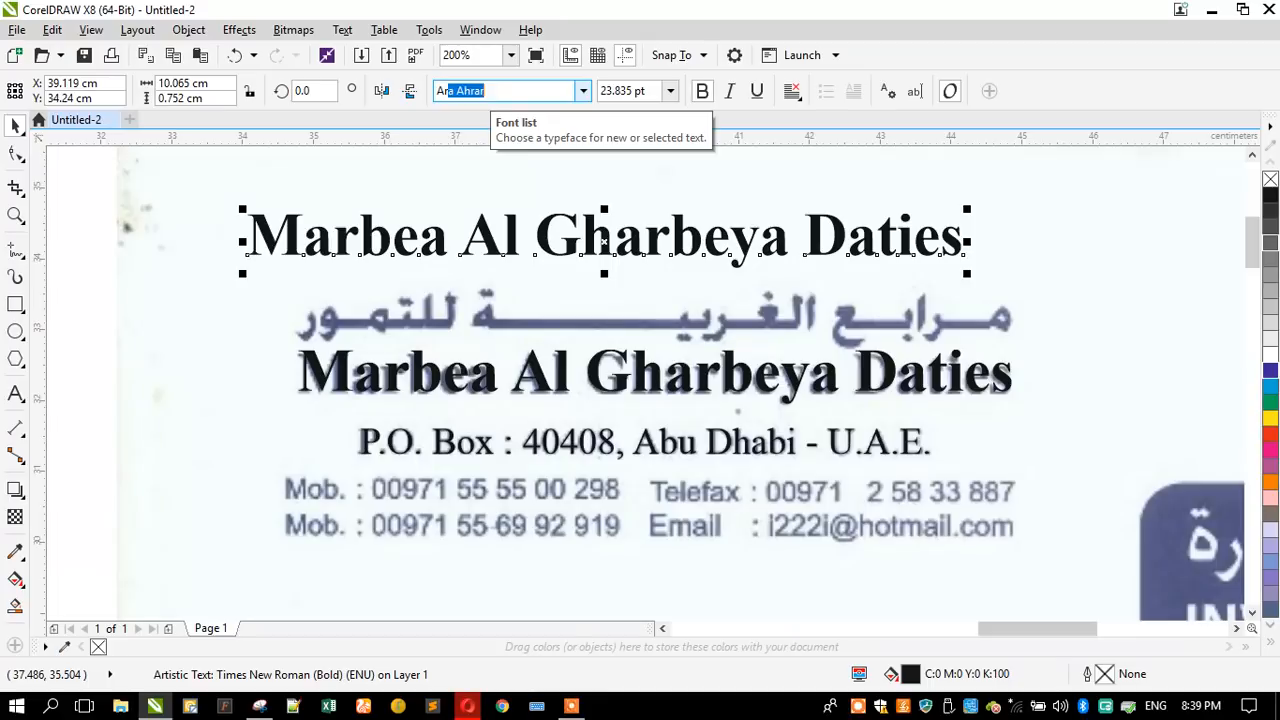
key(Return)
click(500, 90)
text(arial)
key(Return)
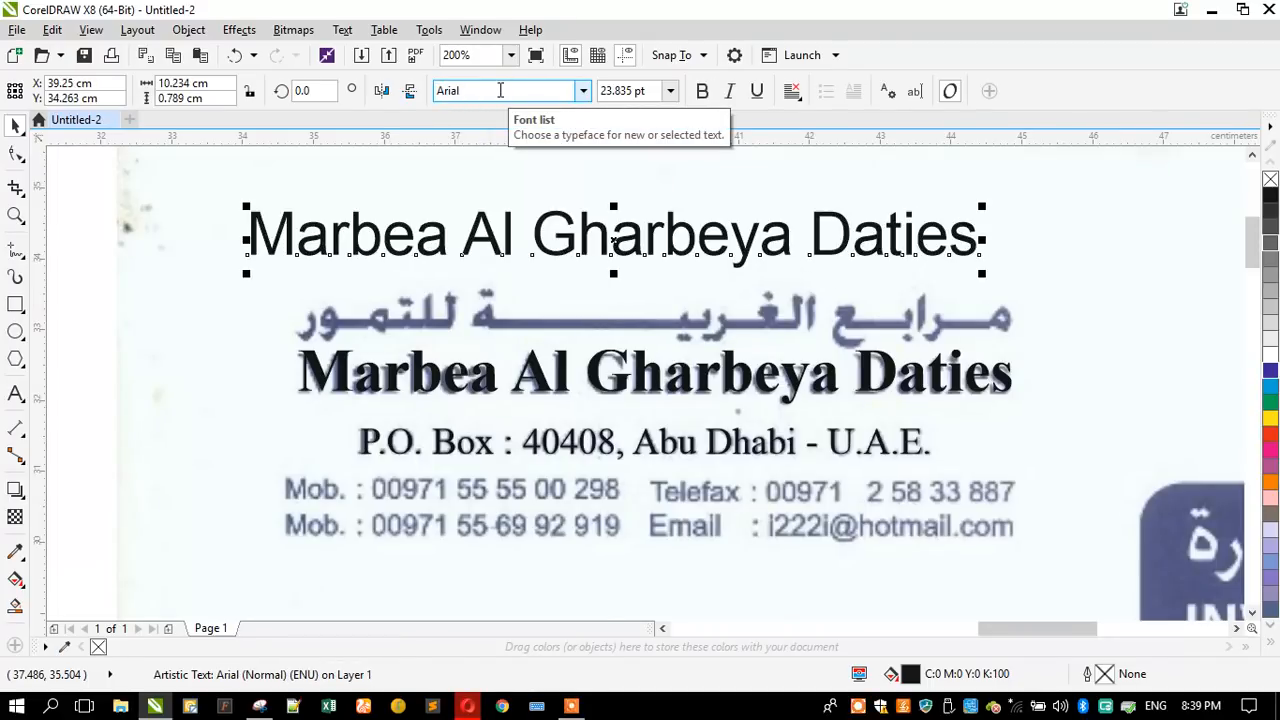
- Replace the copied Arial text with the letterhead's first "Mob. :" line and its mobile number
click(15, 393)
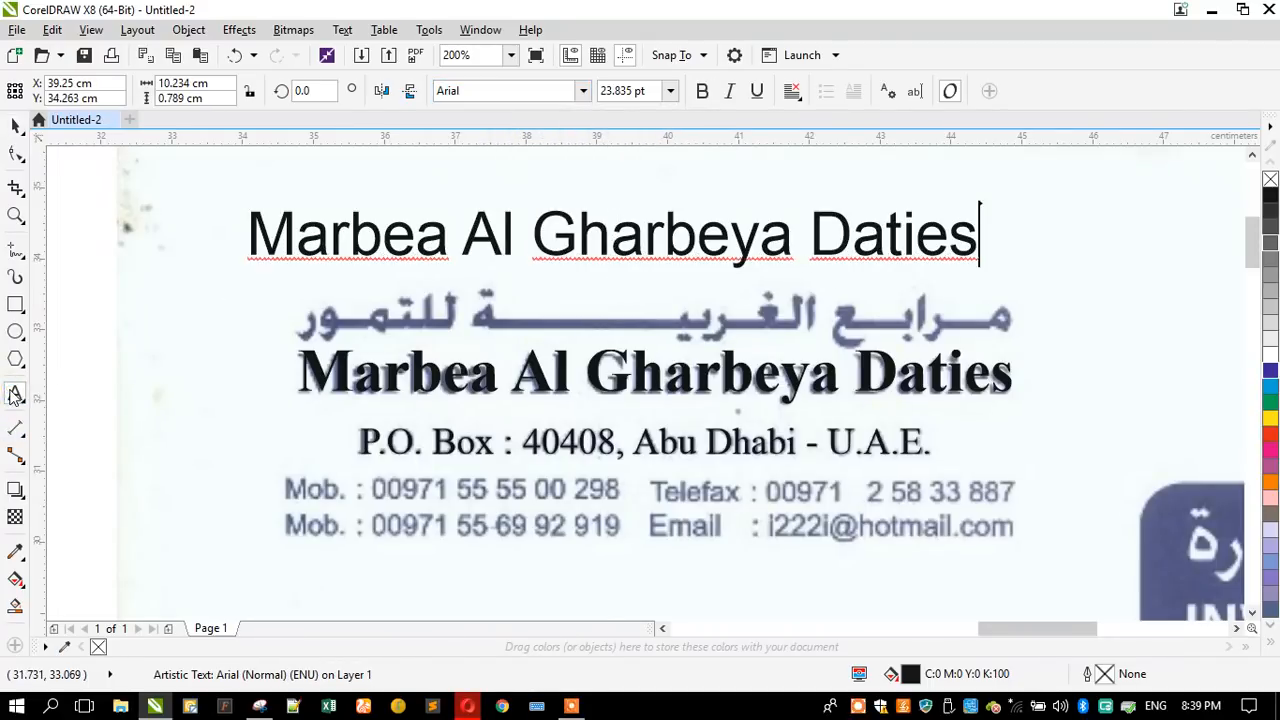
key(ctrl+a)
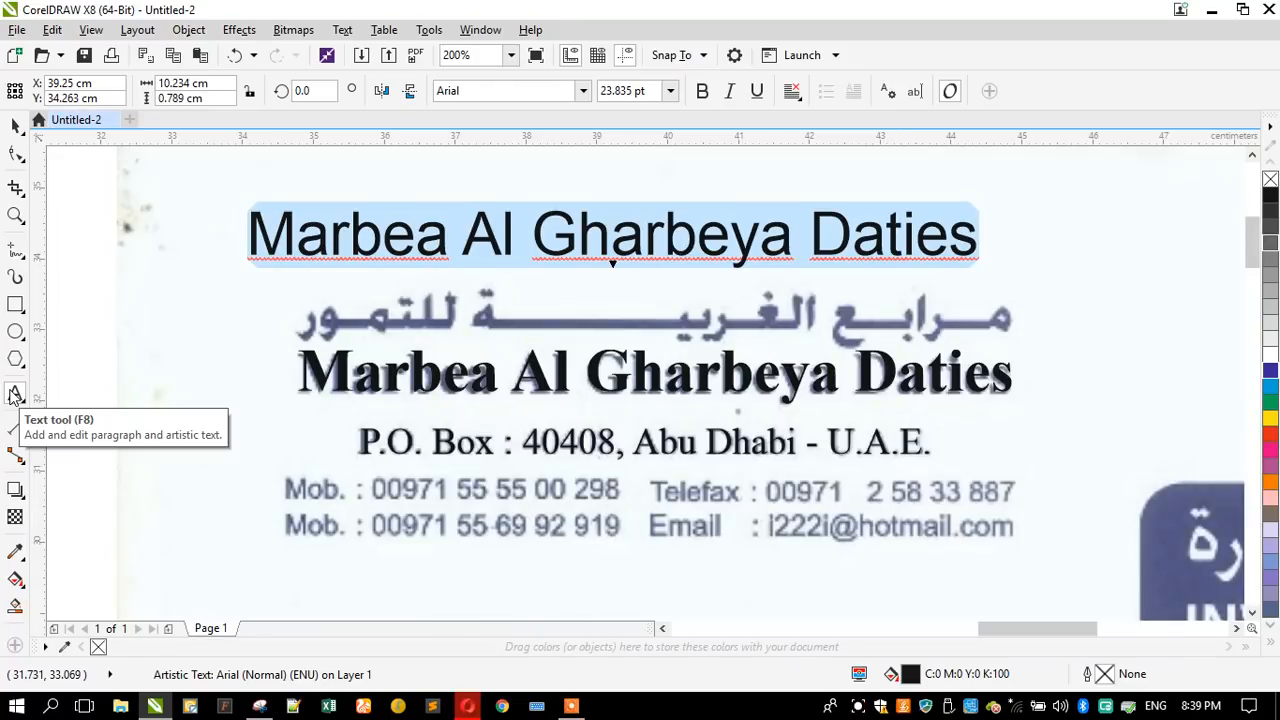
text(Mob. : )
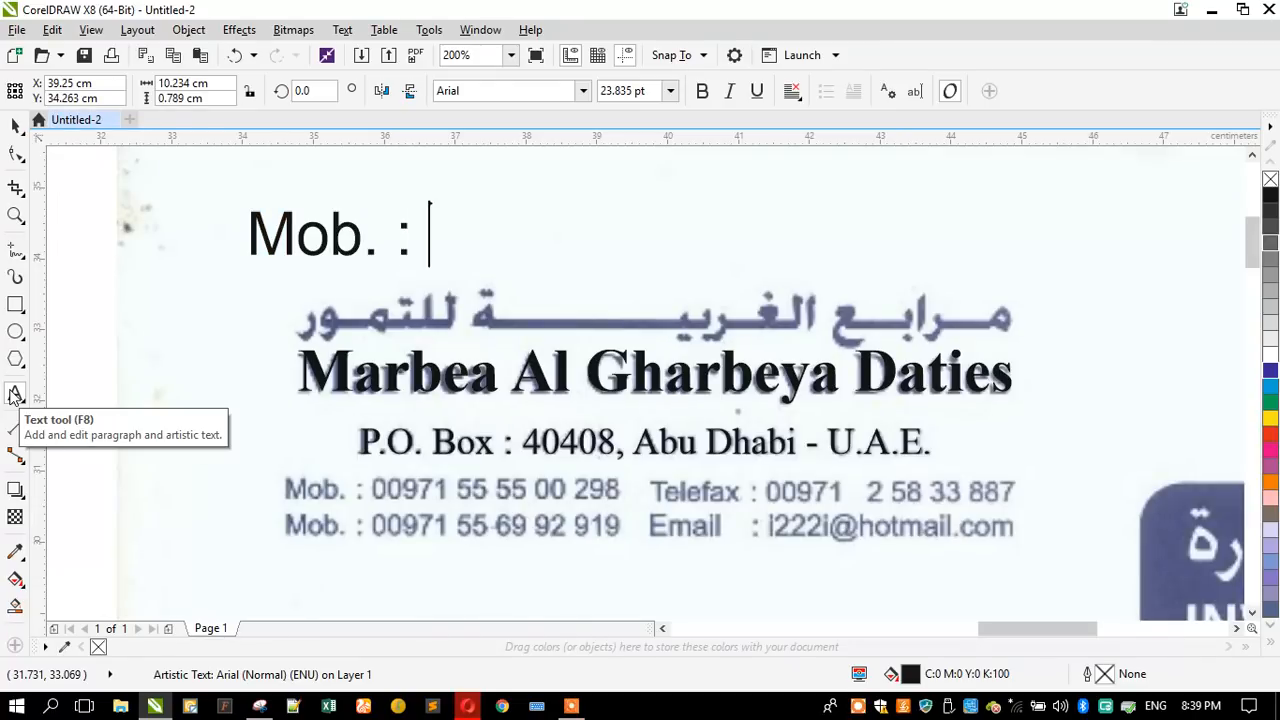
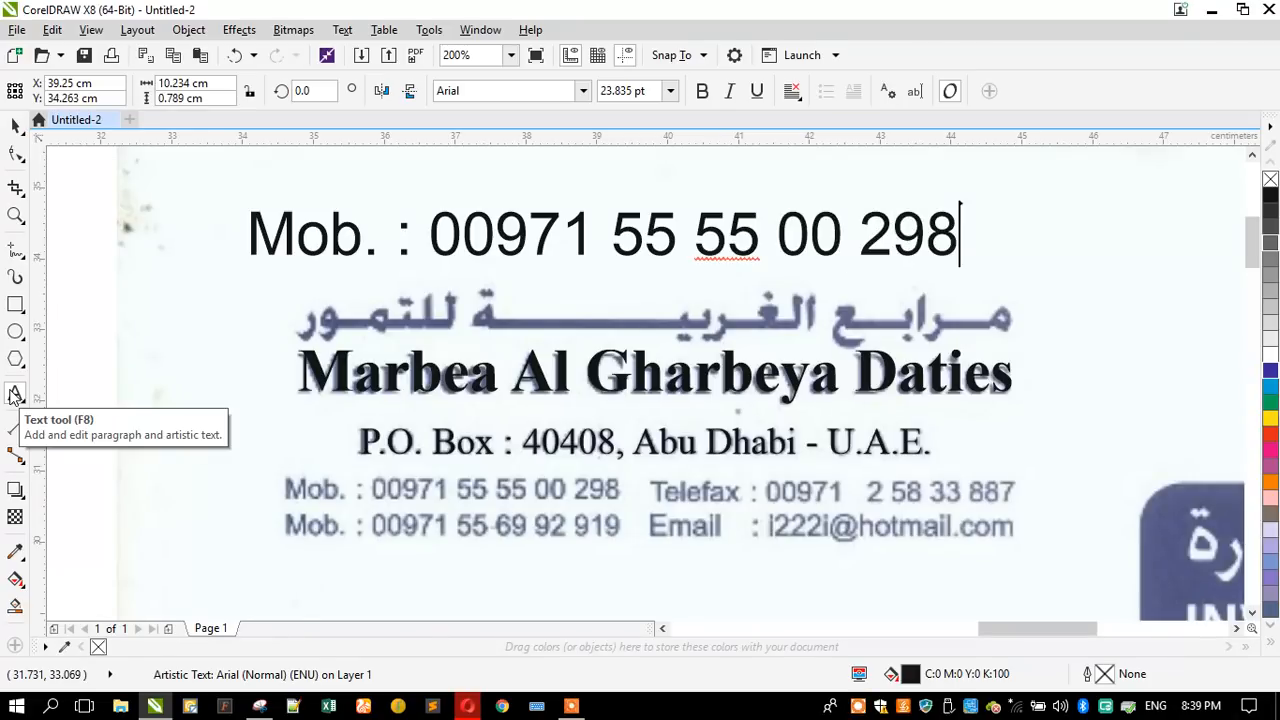
text(Mob)
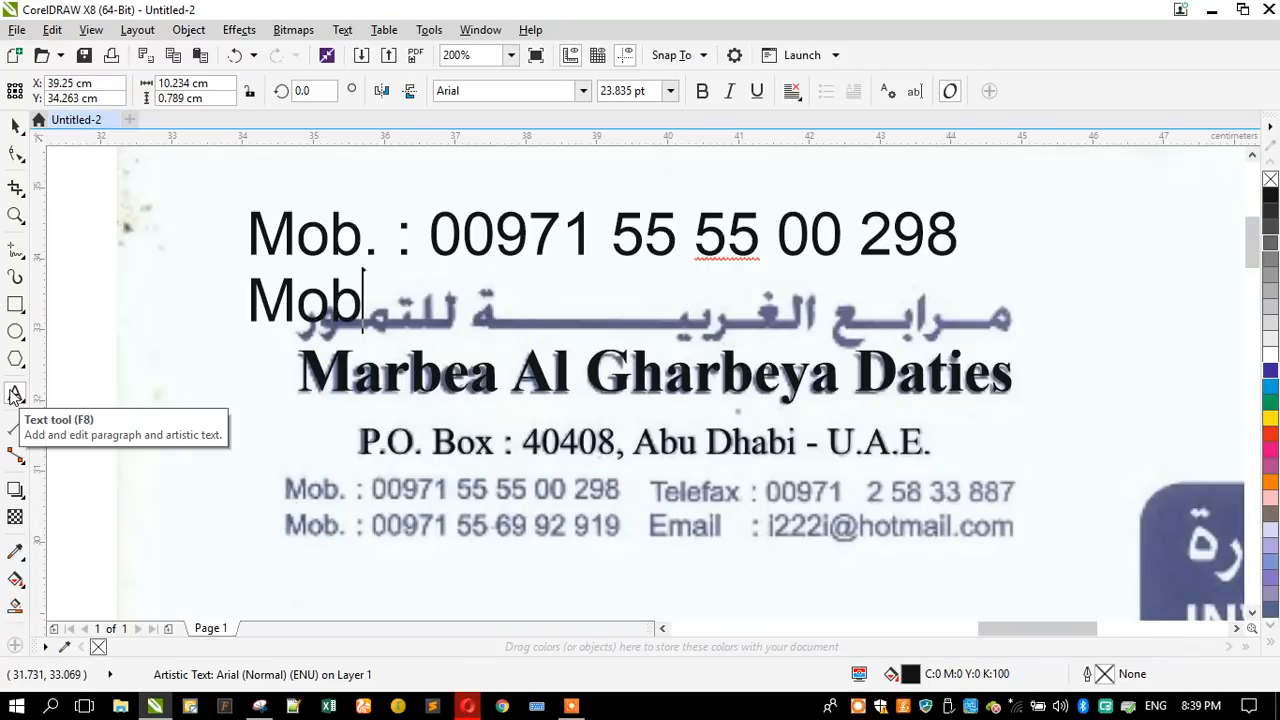
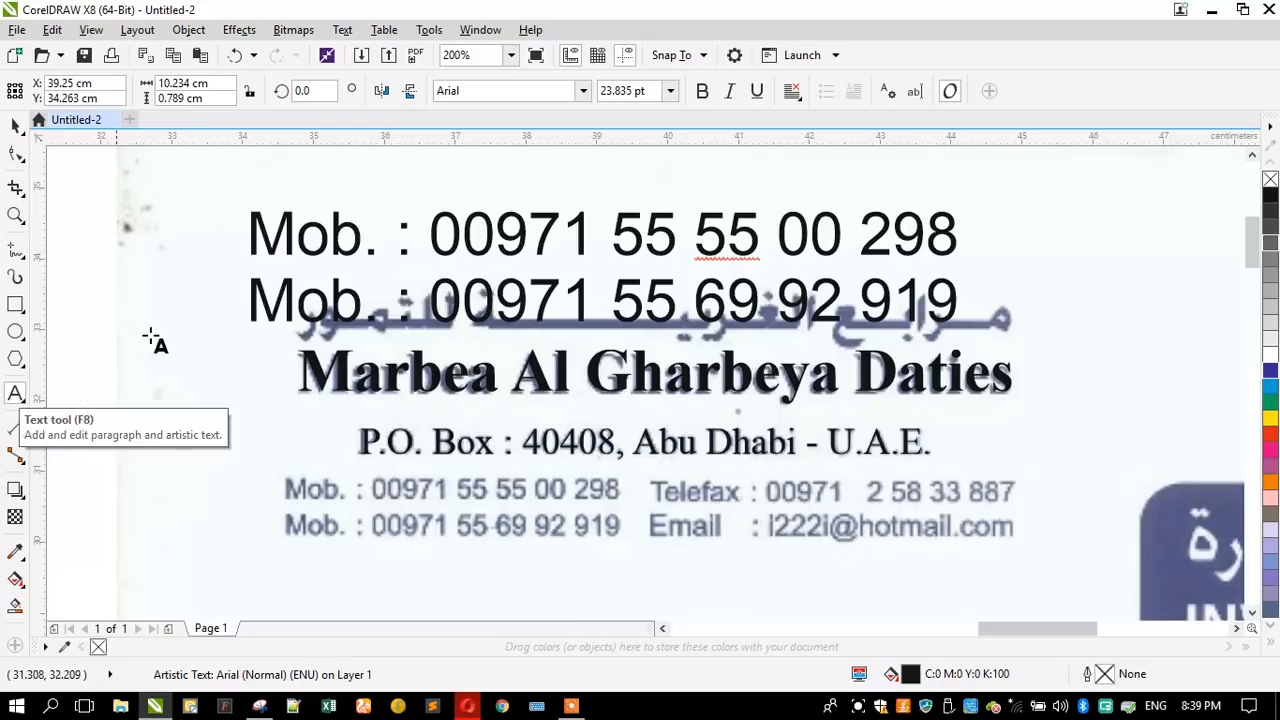
- Move the two-line mobile text over the scanned mobile lines and scale it proportionally to about 4.67 cm wide
key(ctrl+space)
drag(247, 332, 323, 539)
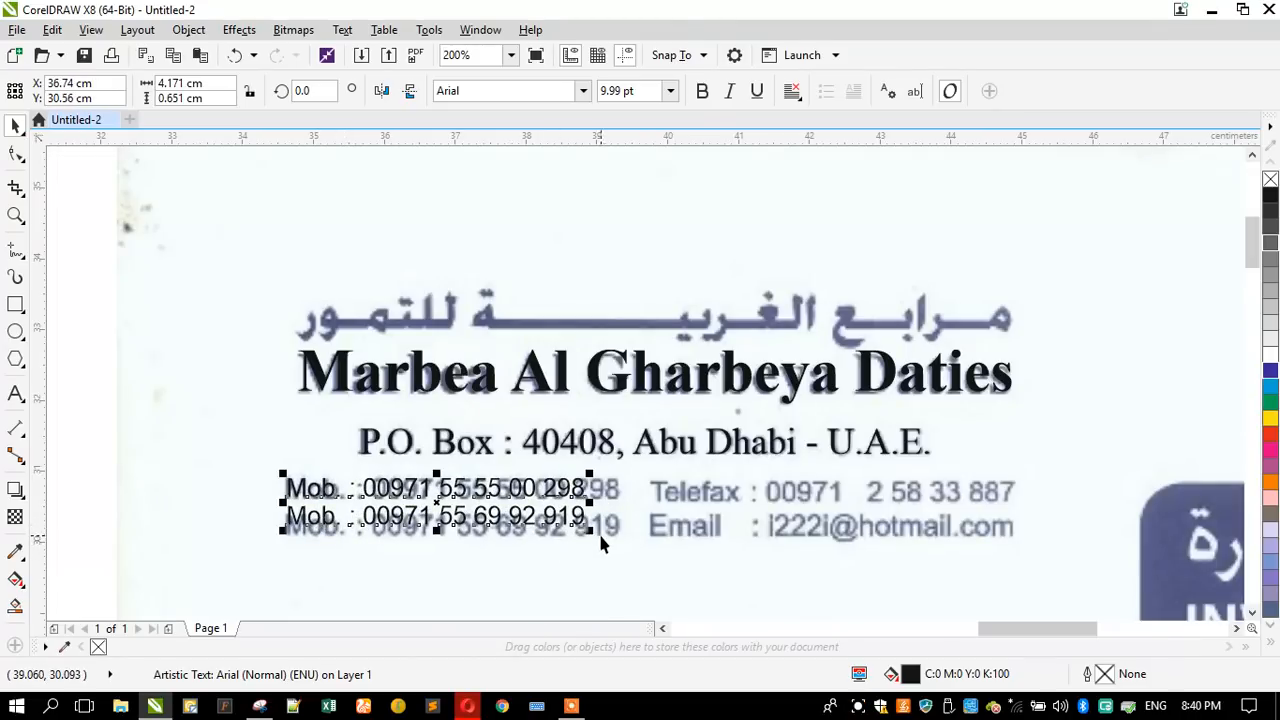
drag(597, 536, 623, 557)
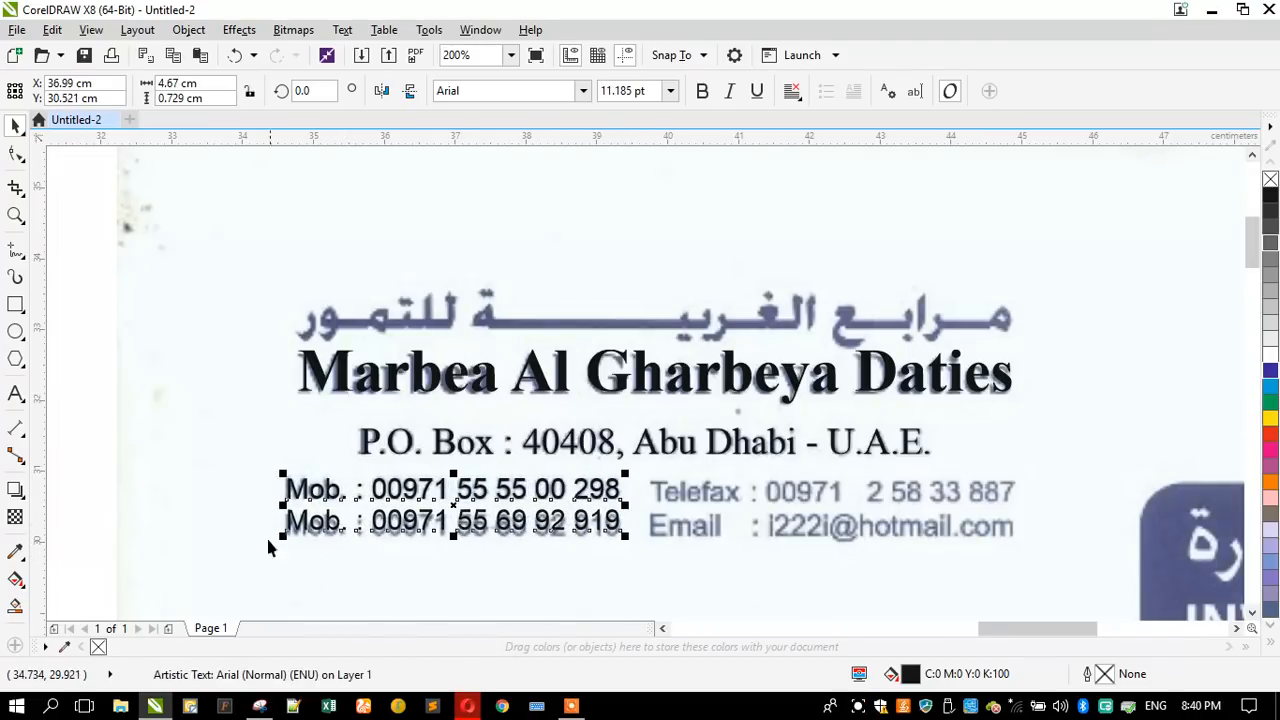
- Fine-tune the mobile text to about 4.69 cm wide and widen its line spacing so the second line matches the scan
scroll(300, 534, up, 2)
drag(196, 505, 191, 505)
drag(200, 314, 200, 311)
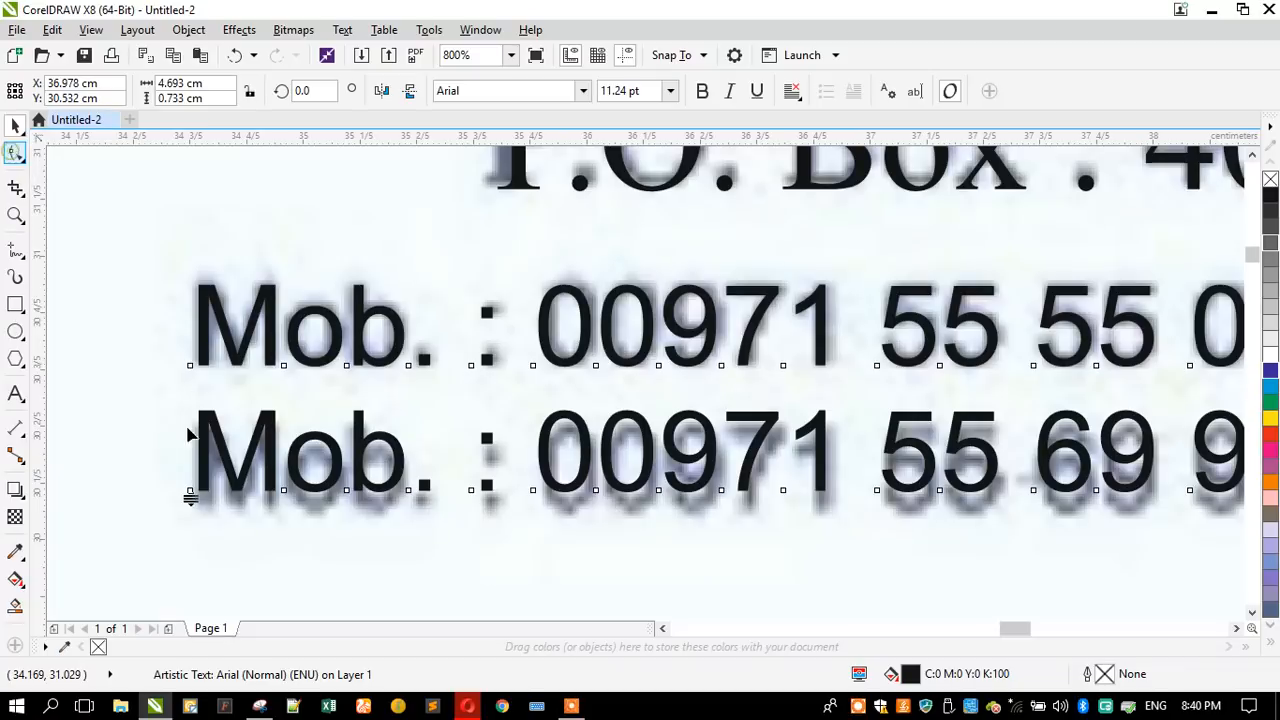
key(F10)
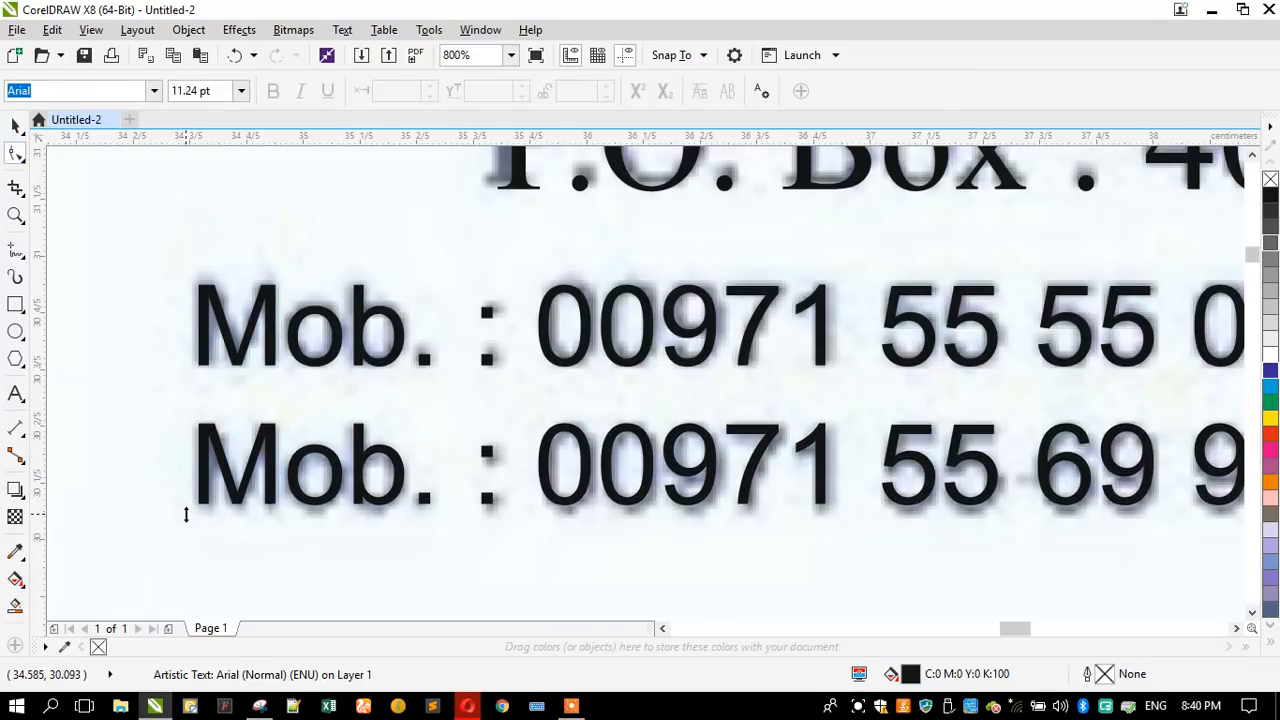
key(space)
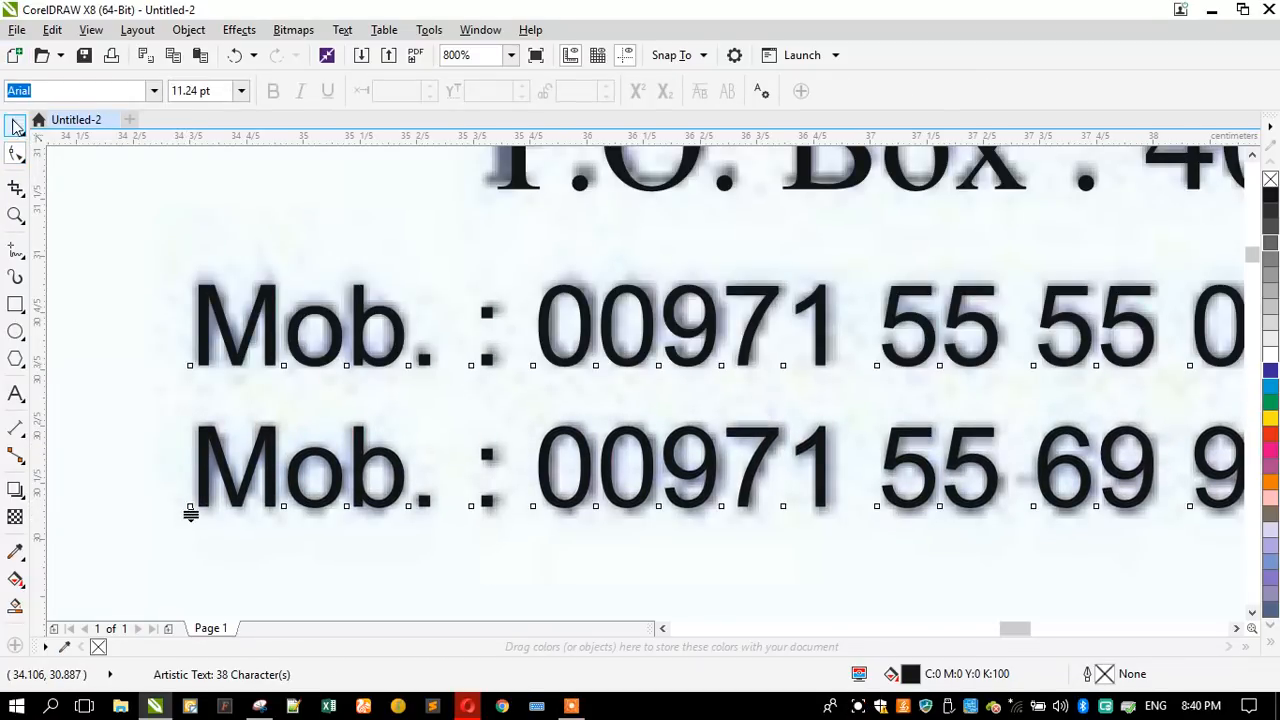
- Place a copy of the two mobile lines level with the originals, over the end of the scanned Telefax and Email lines
scroll(195, 297, down, 1)
scroll(195, 297, down, 1)
drag(218, 302, 853, 354)
scroll(1068, 290, up, 2)
scroll(924, 316, down, 2)
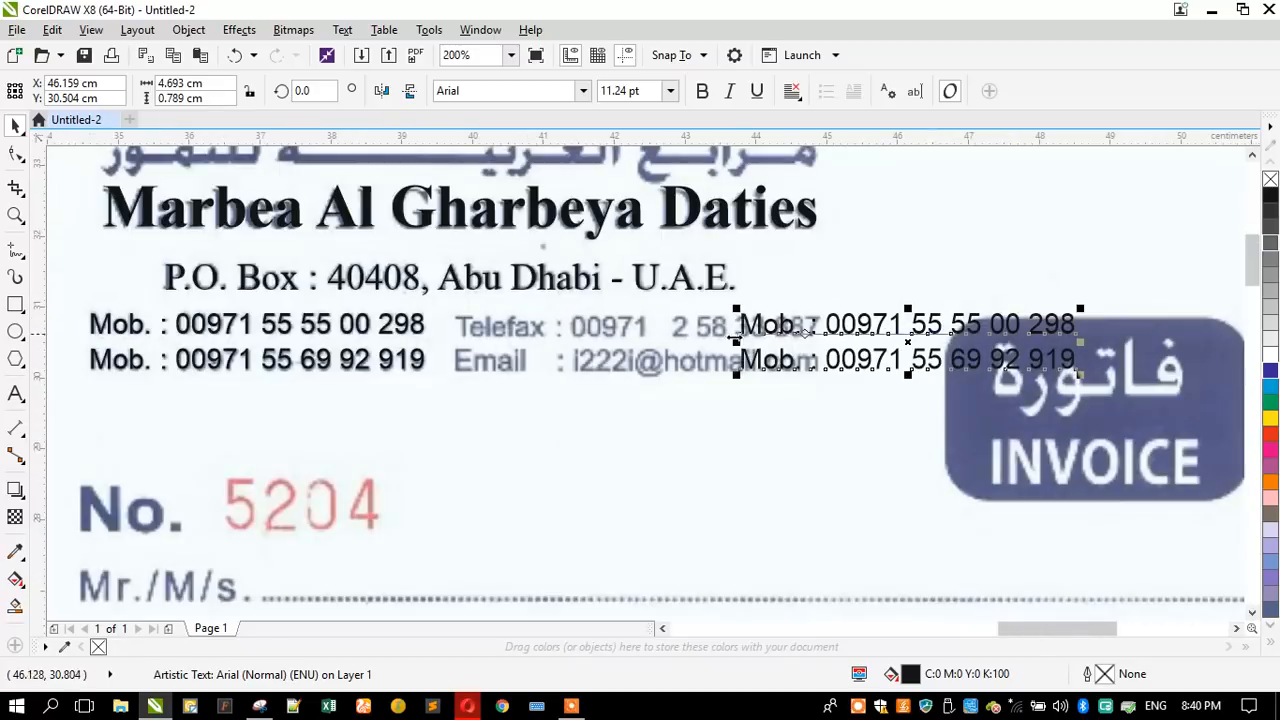
scroll(564, 319, up, 1)
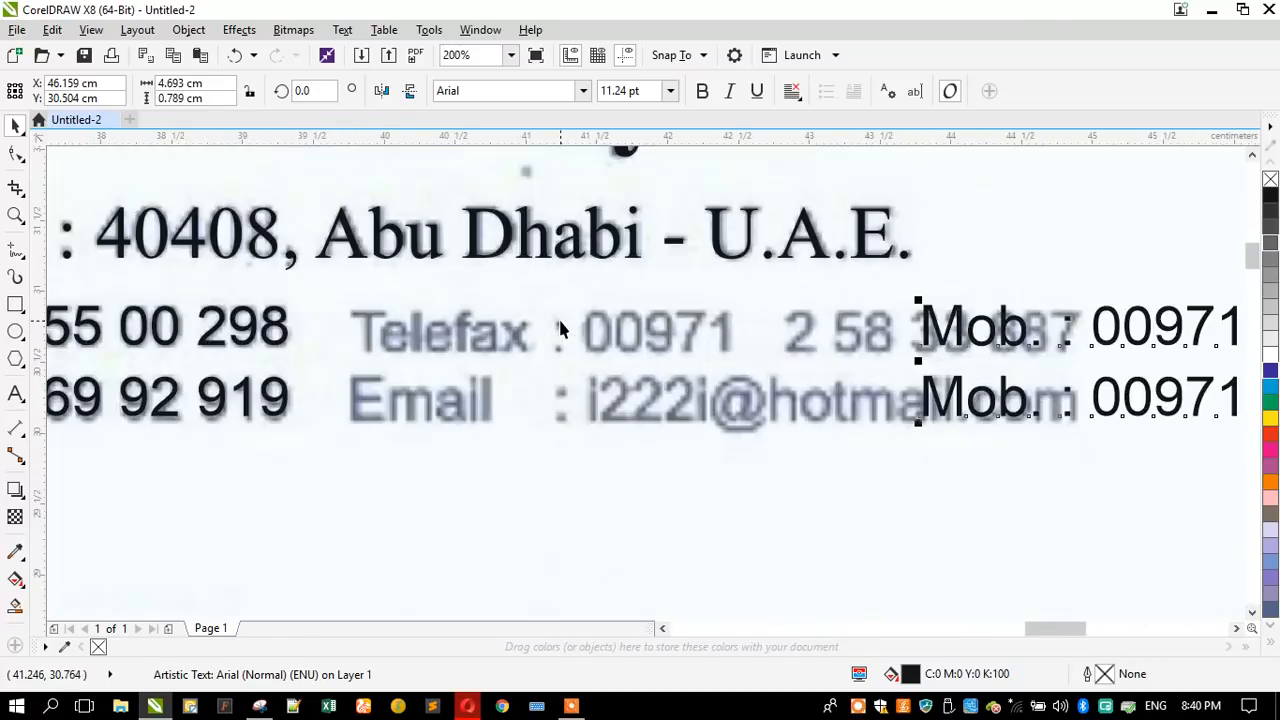
- Replace the copied mobile lines with "Telefax" on the first line and "Email" on the second
click(14, 397)
text(Te)
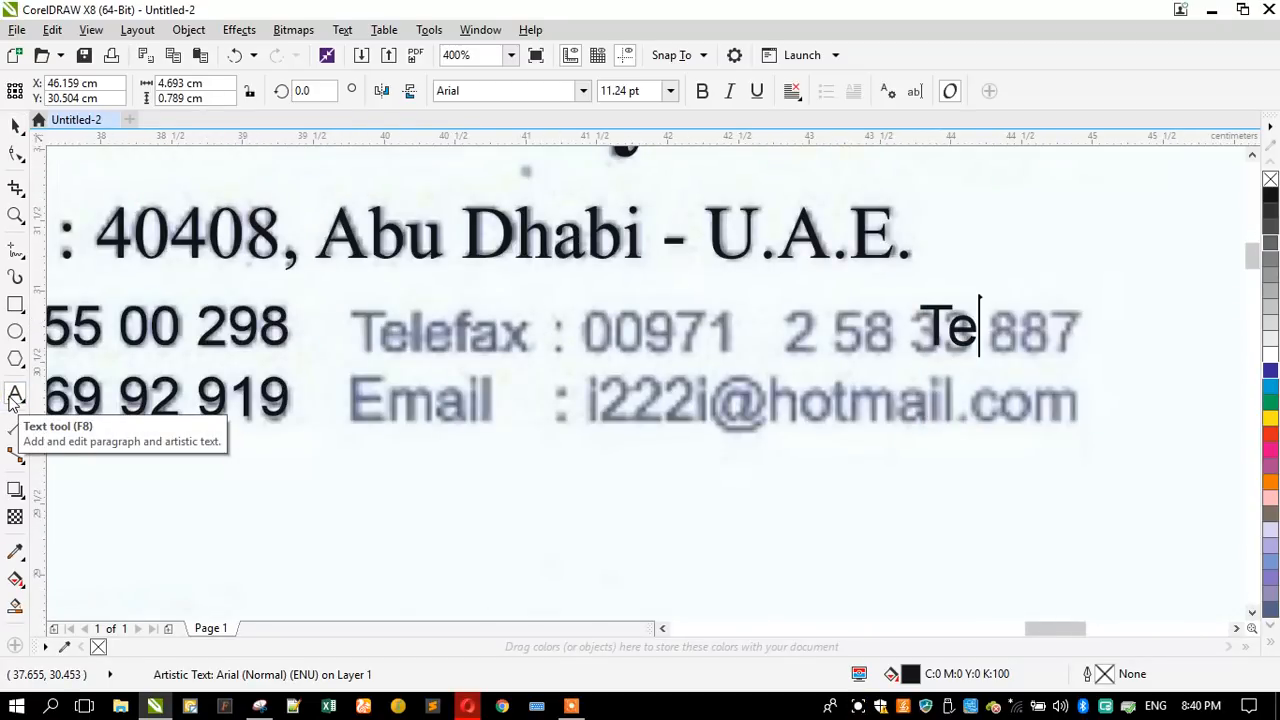
text(le)
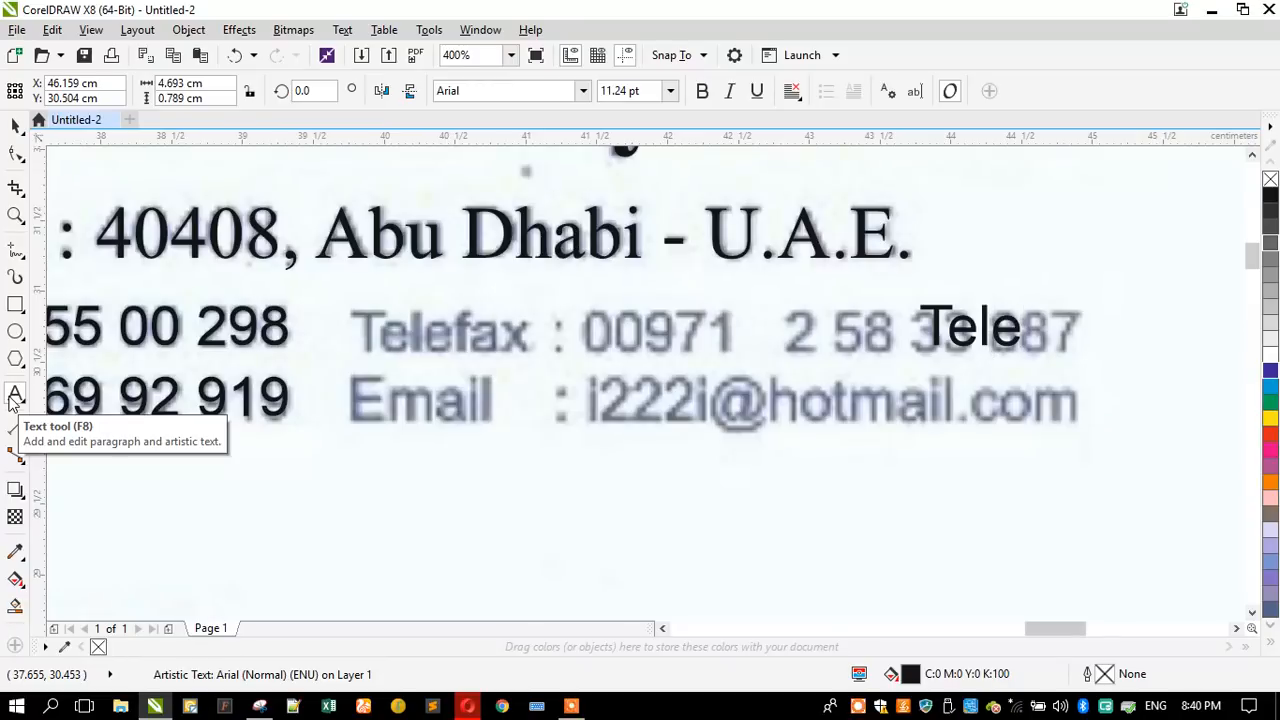
text(fax)
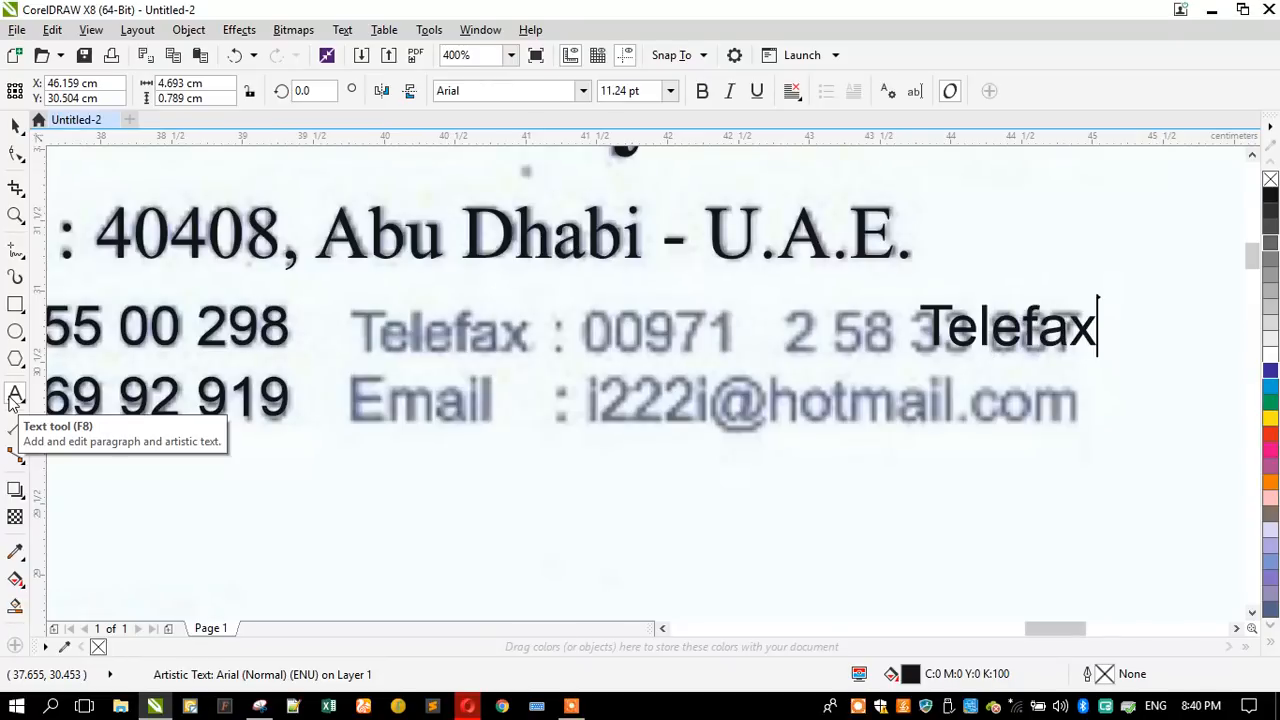
key(Return)
text(Email)
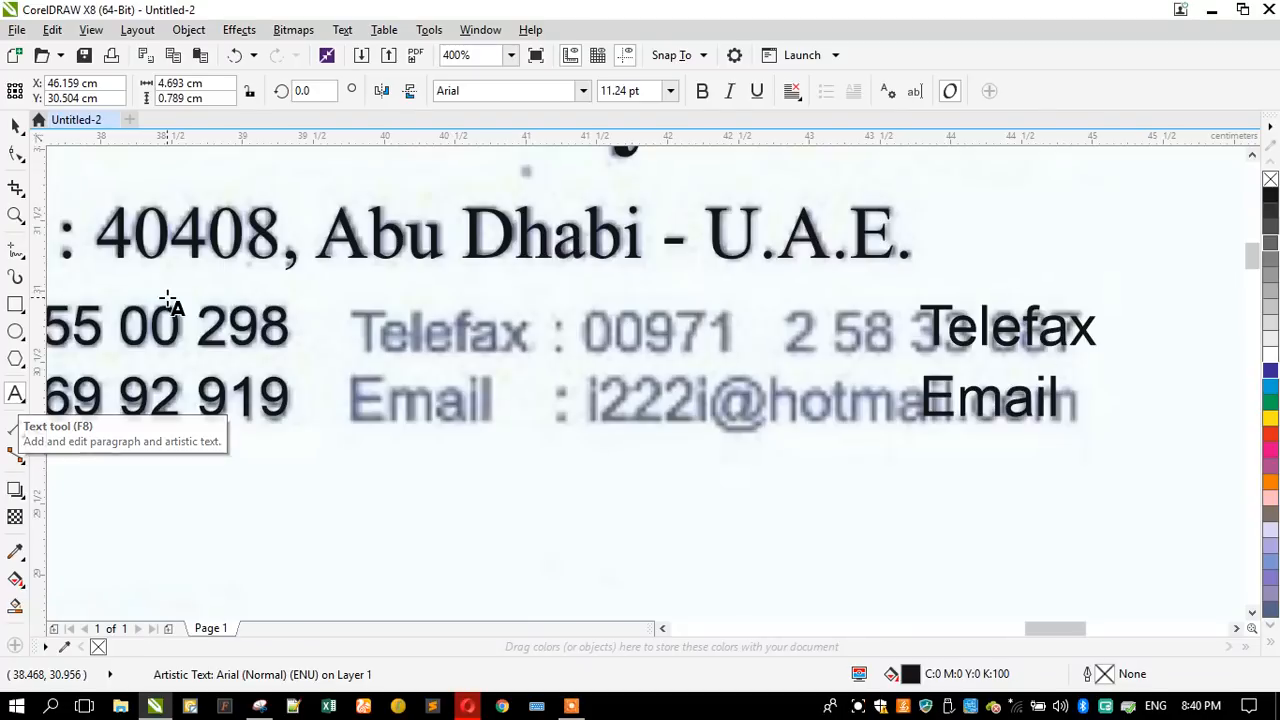
- Move the Telefax and Email labels over the matching scanned labels, in line with the mobile numbers
click(12, 130)
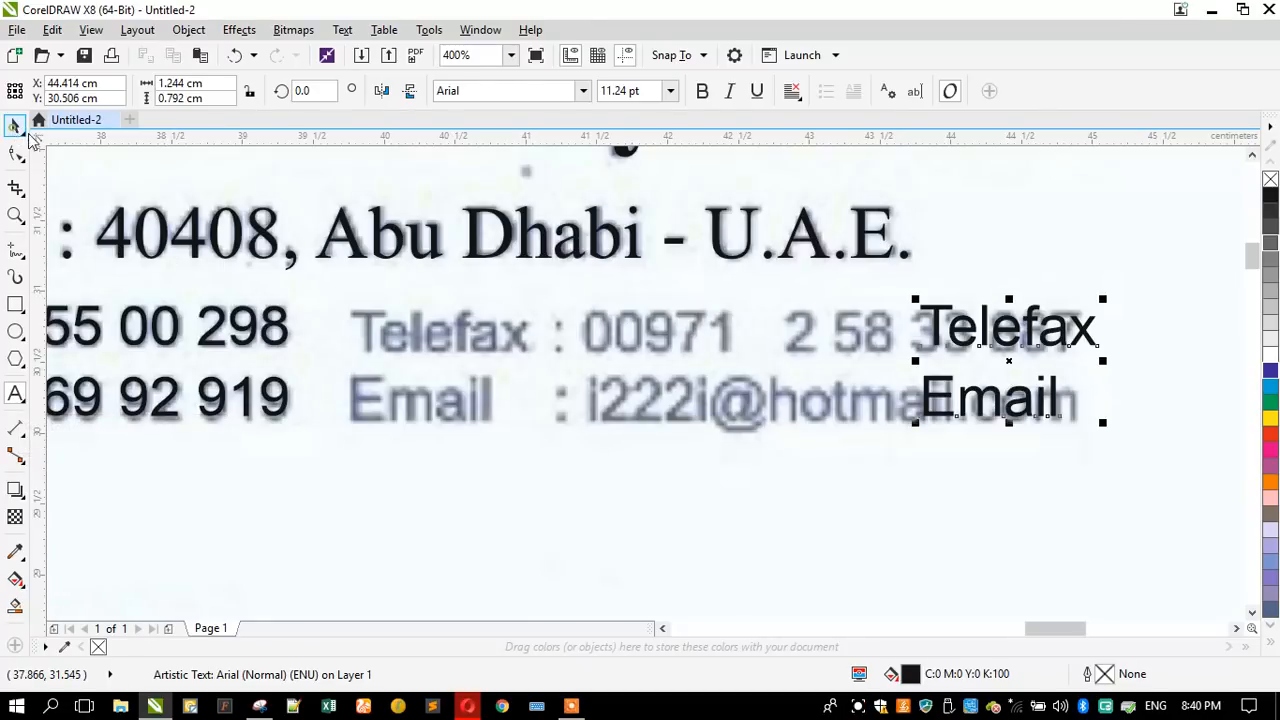
mouse_move(938, 313)
mouse_down()
mouse_move(426, 320)
mouse_move(372, 333)
mouse_up()
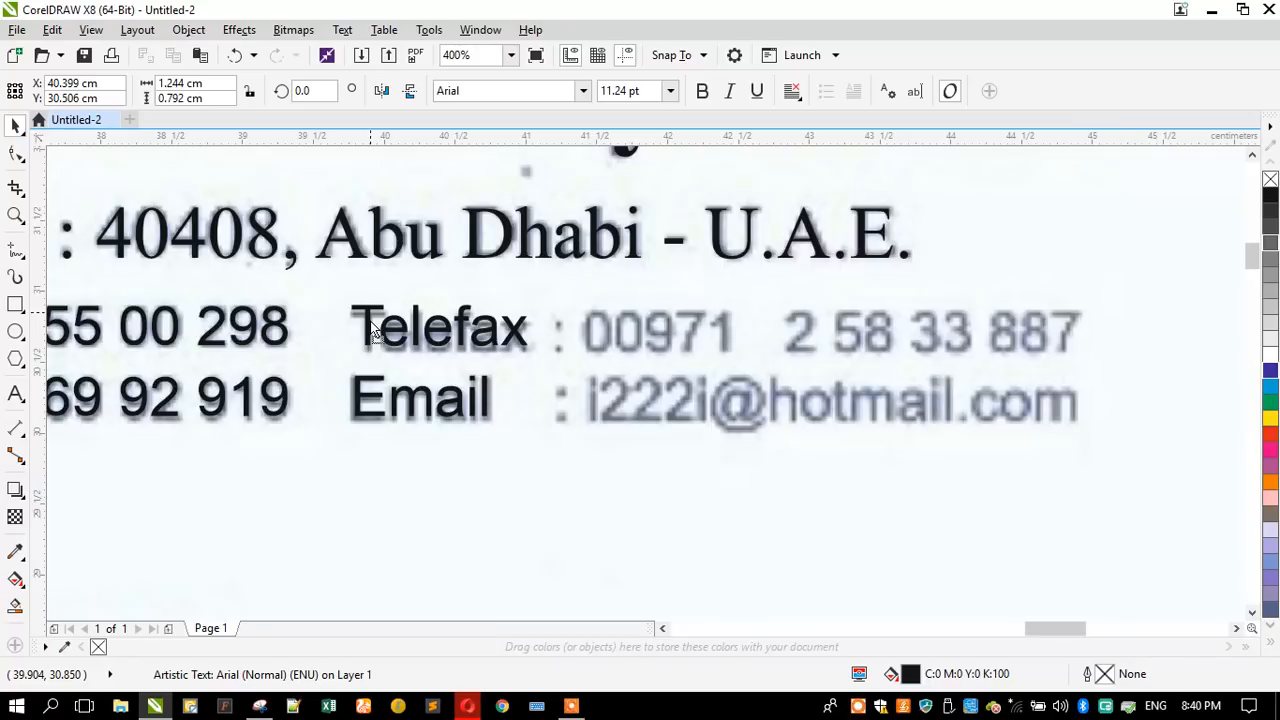
scroll(372, 333, up, 2)
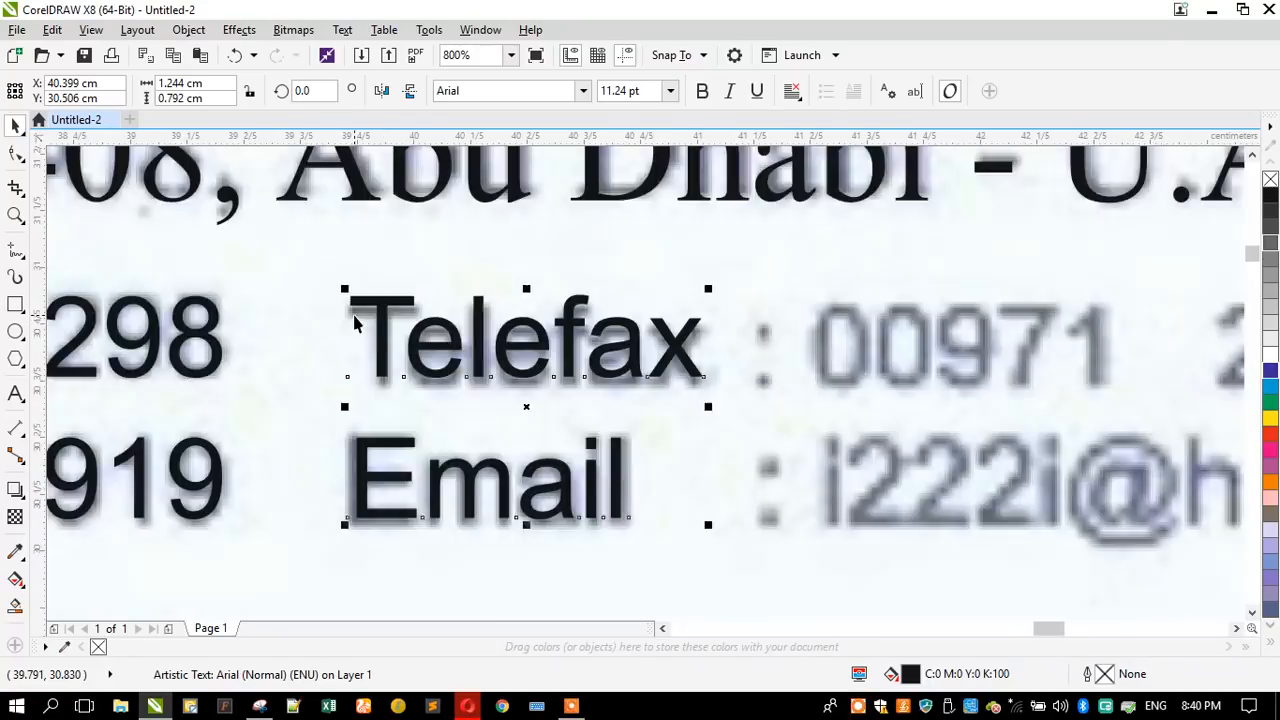
scroll(508, 300, down, 2)
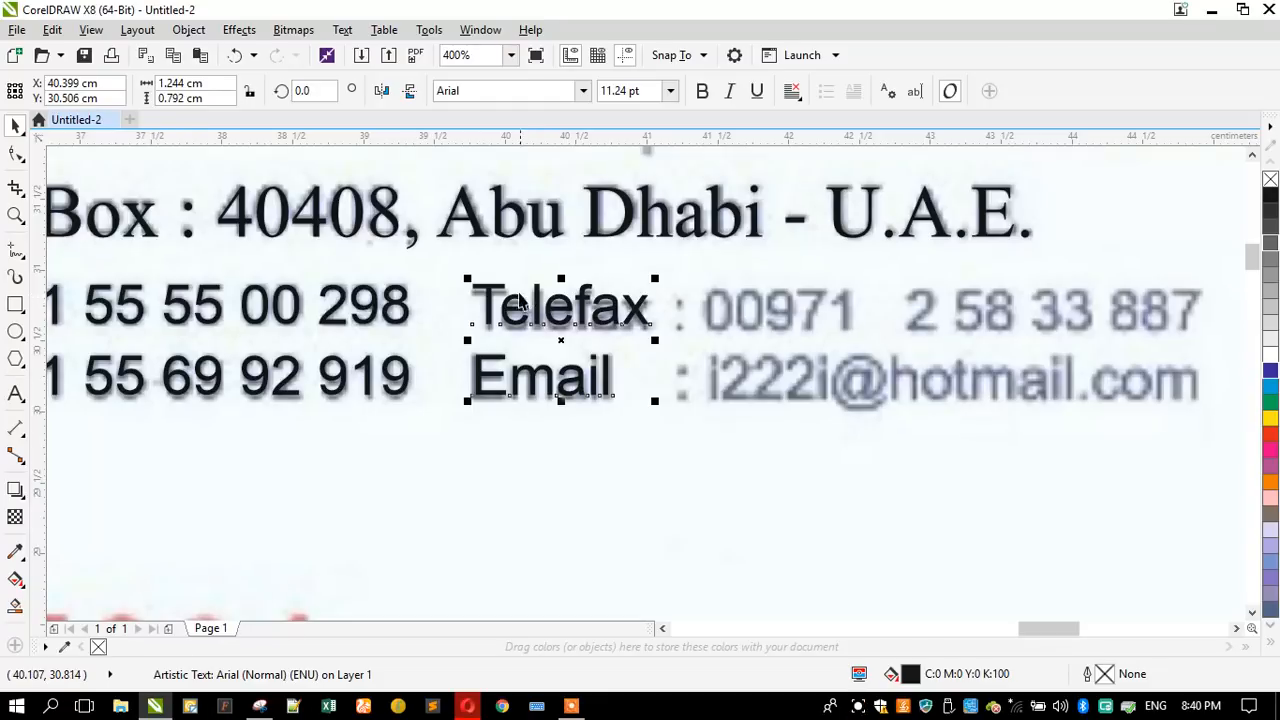
- Try shifting the Telefax and Email labels slightly down onto the scan, checking the baseline with a temporary horizontal guideline
scroll(519, 300, up, 2)
drag(443, 271, 475, 300)
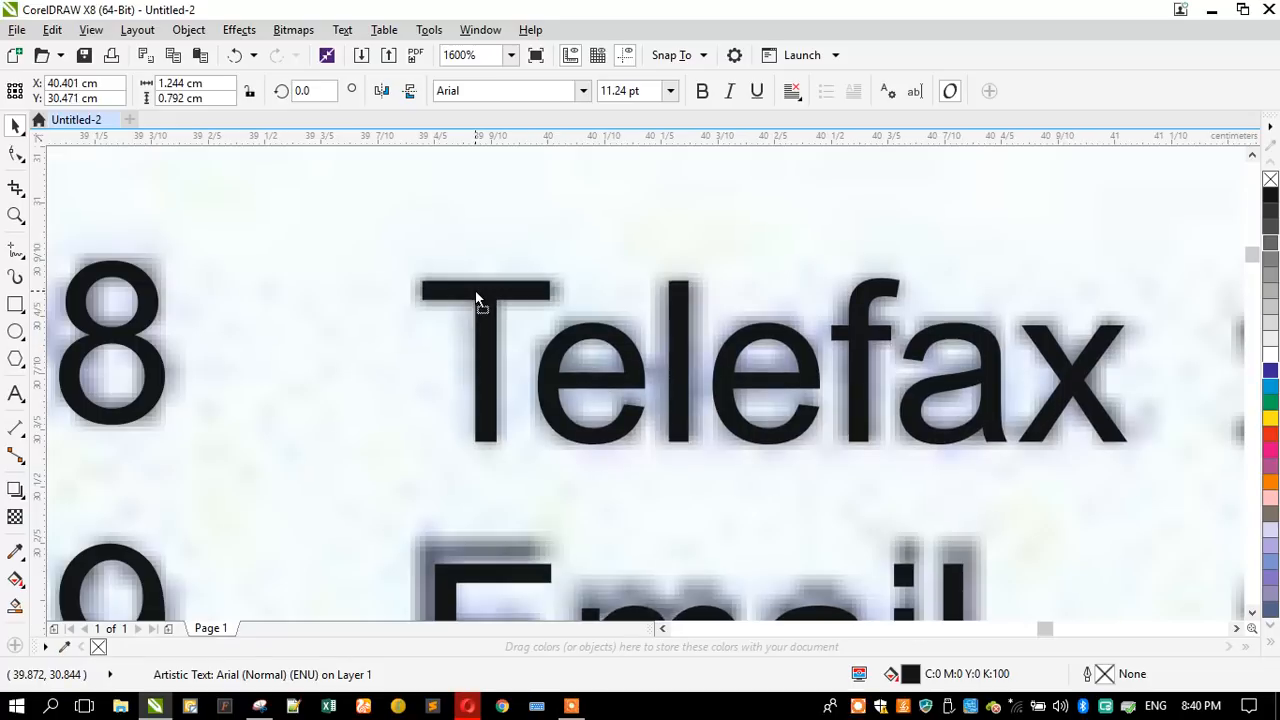
scroll(604, 258, down, 1)
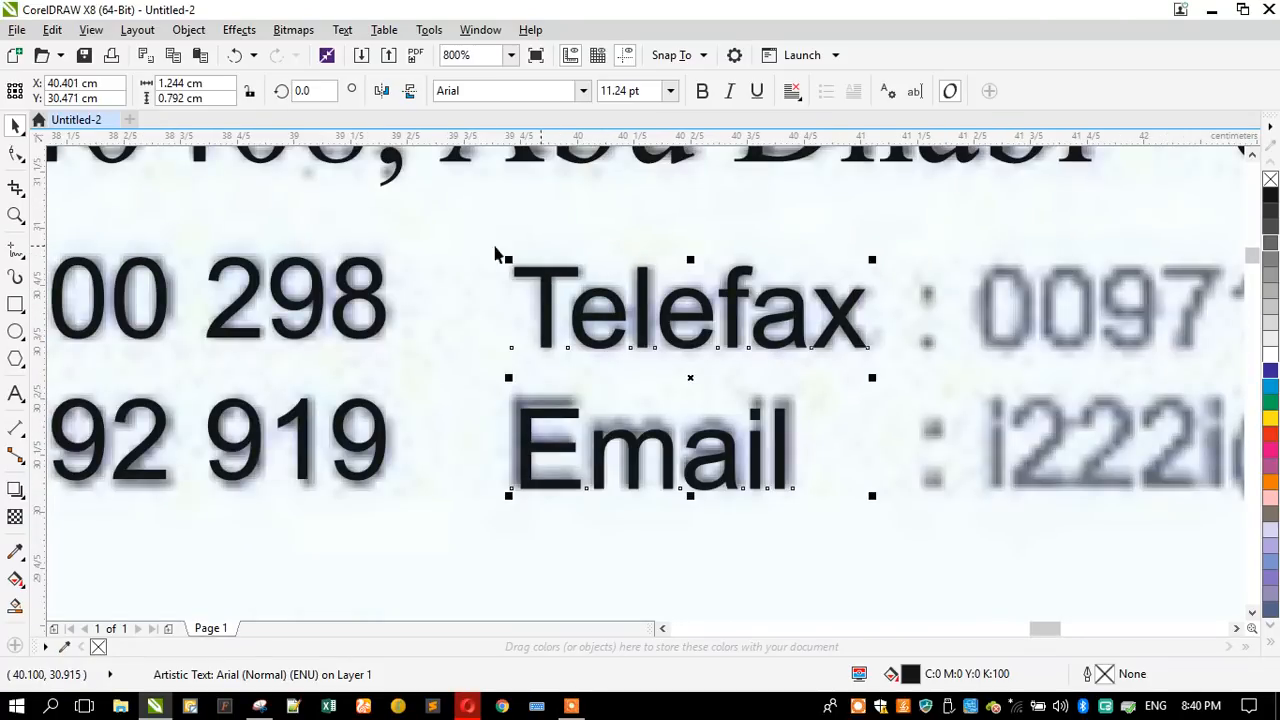
drag(302, 136, 352, 339)
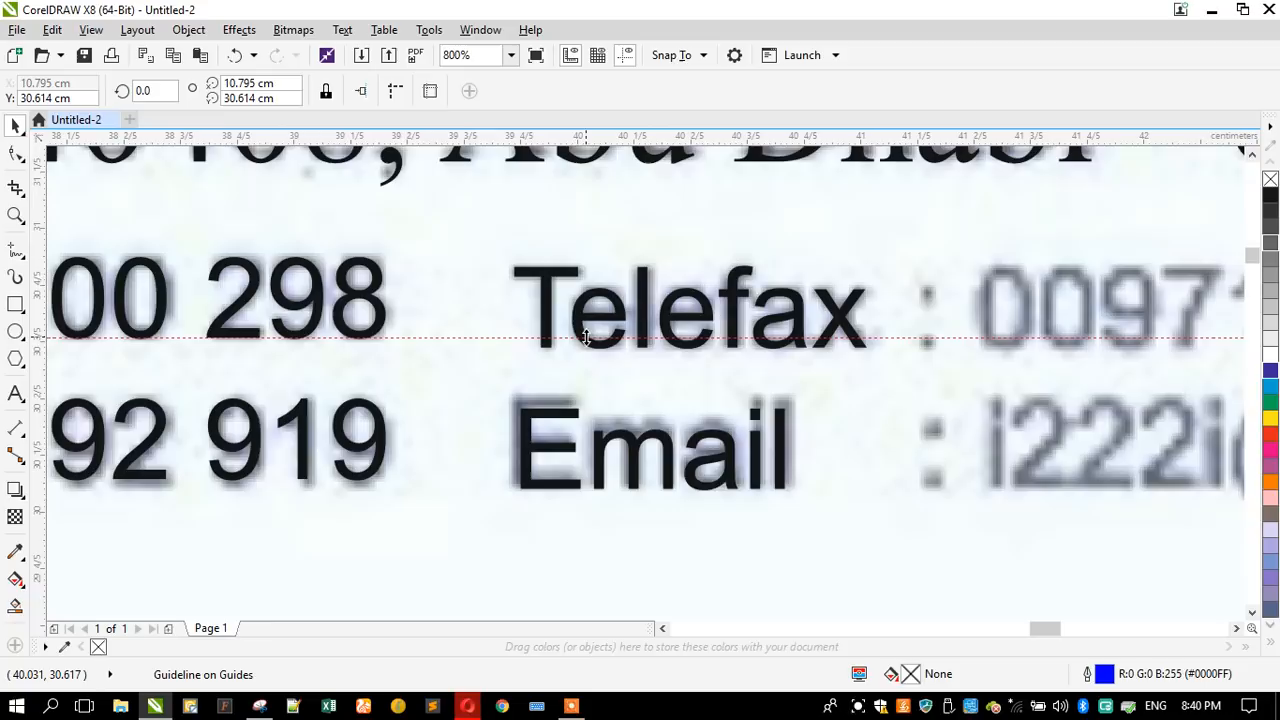
key(Delete)
click(587, 337)
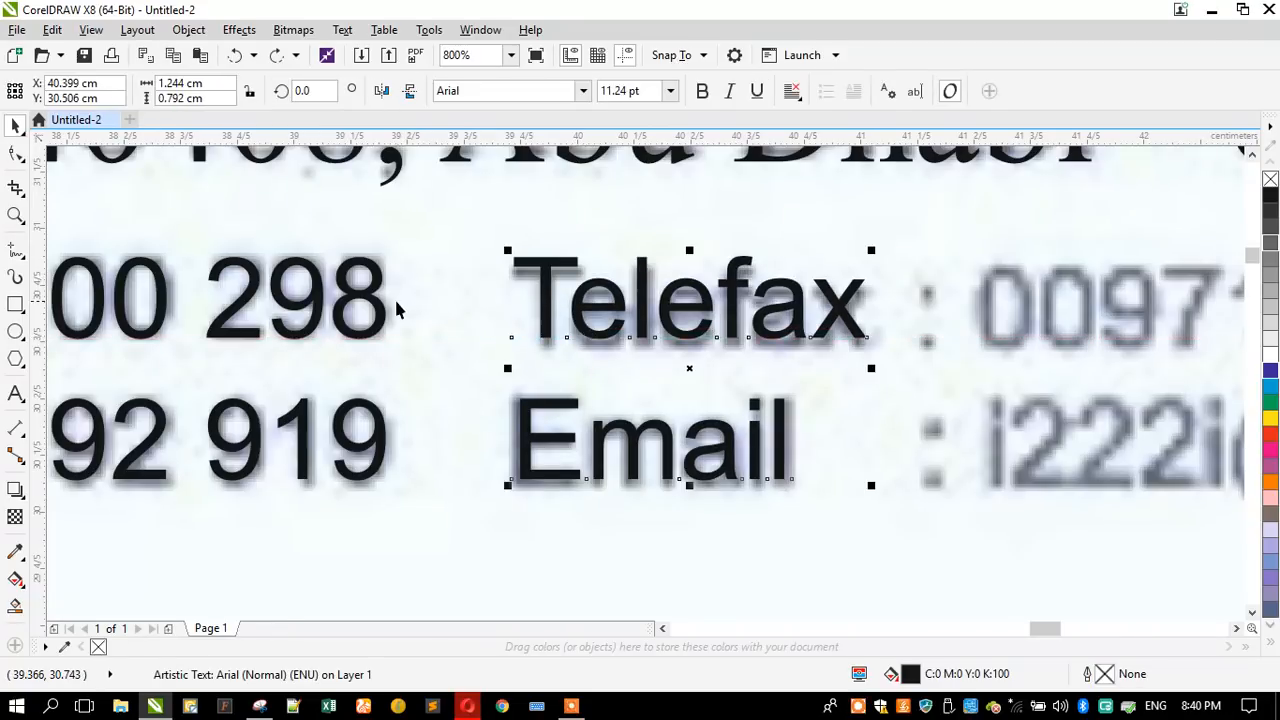
- Turn a copy of the Telefax and Email labels into a colon on each line and place it over the scanned colons
scroll(394, 306, down, 1)
drag(455, 305, 790, 305)
click(15, 395)
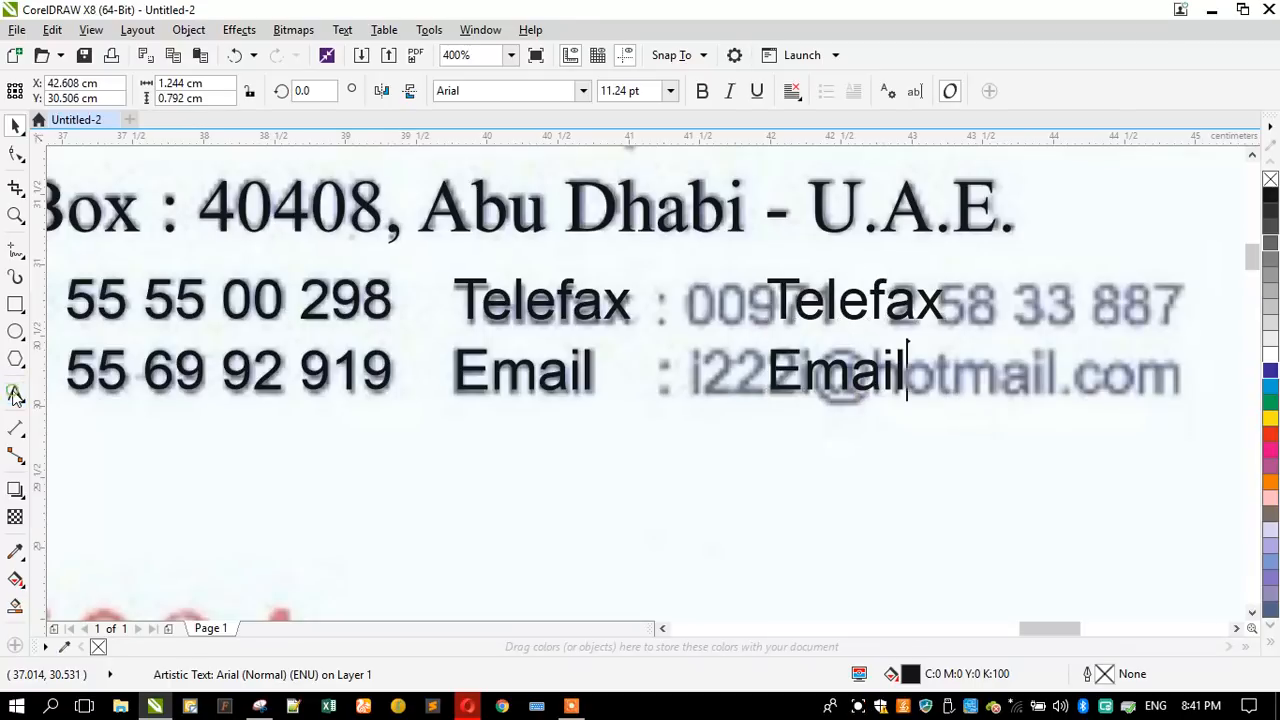
key(ctrl+a)
key(Delete)
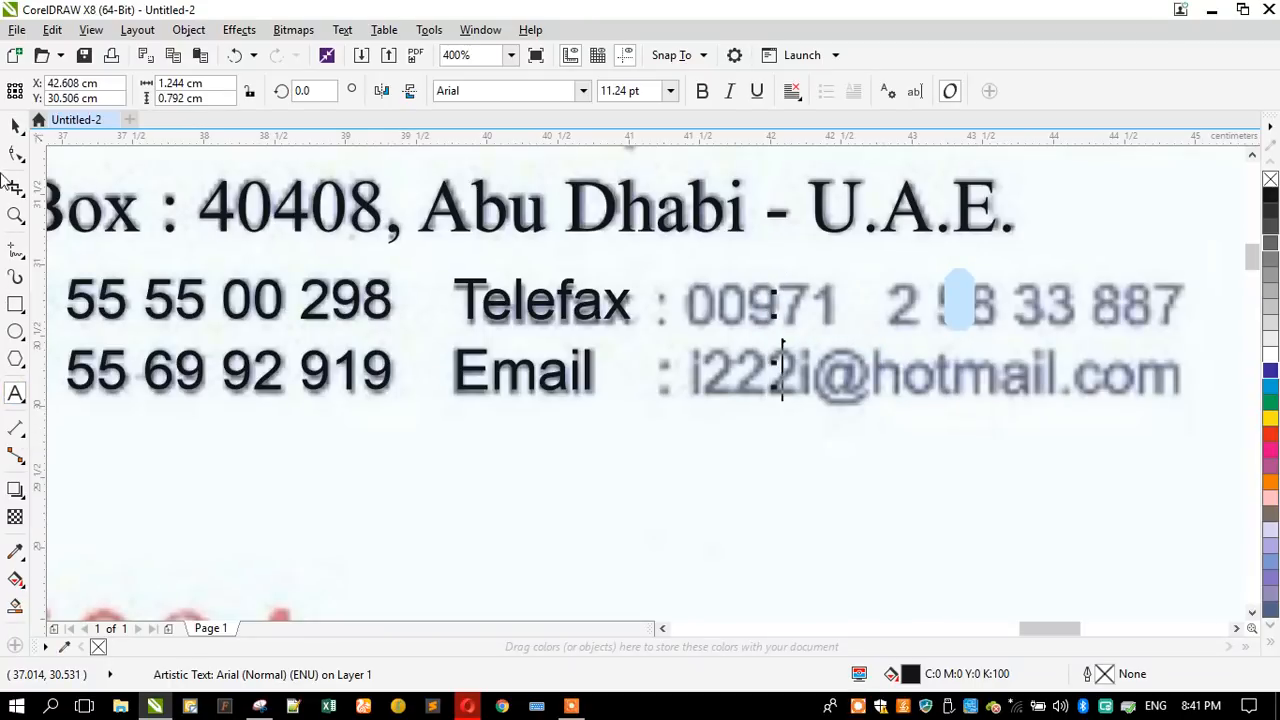
click(15, 125)
drag(774, 316, 655, 318)
- Place another copy of the Telefax and Email labels just past the end of the scanned contact details
scroll(440, 349, down, 1)
click(473, 328)
drag(473, 328, 855, 328)
scroll(700, 324, up, 1)
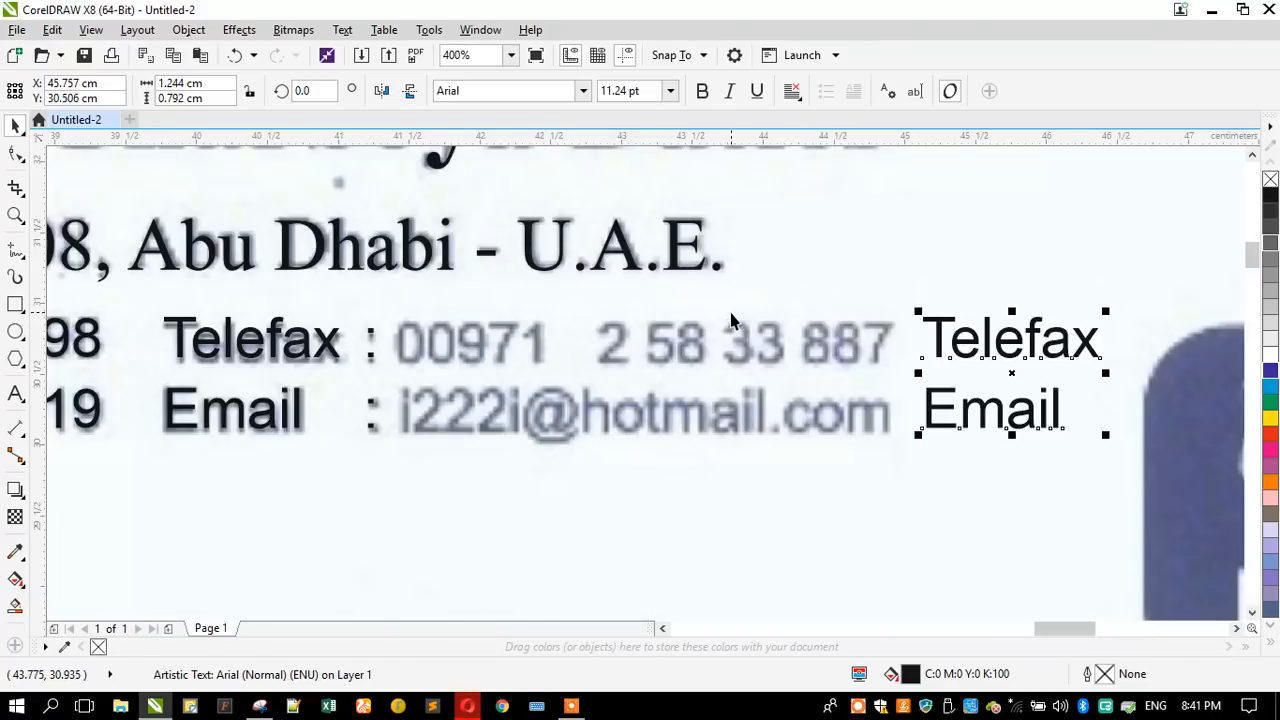
- Replace the first line of the spare Telefax and Email label copy with the scanned telefax number, grouped by spaces
click(15, 392)
key(ctrl+a)
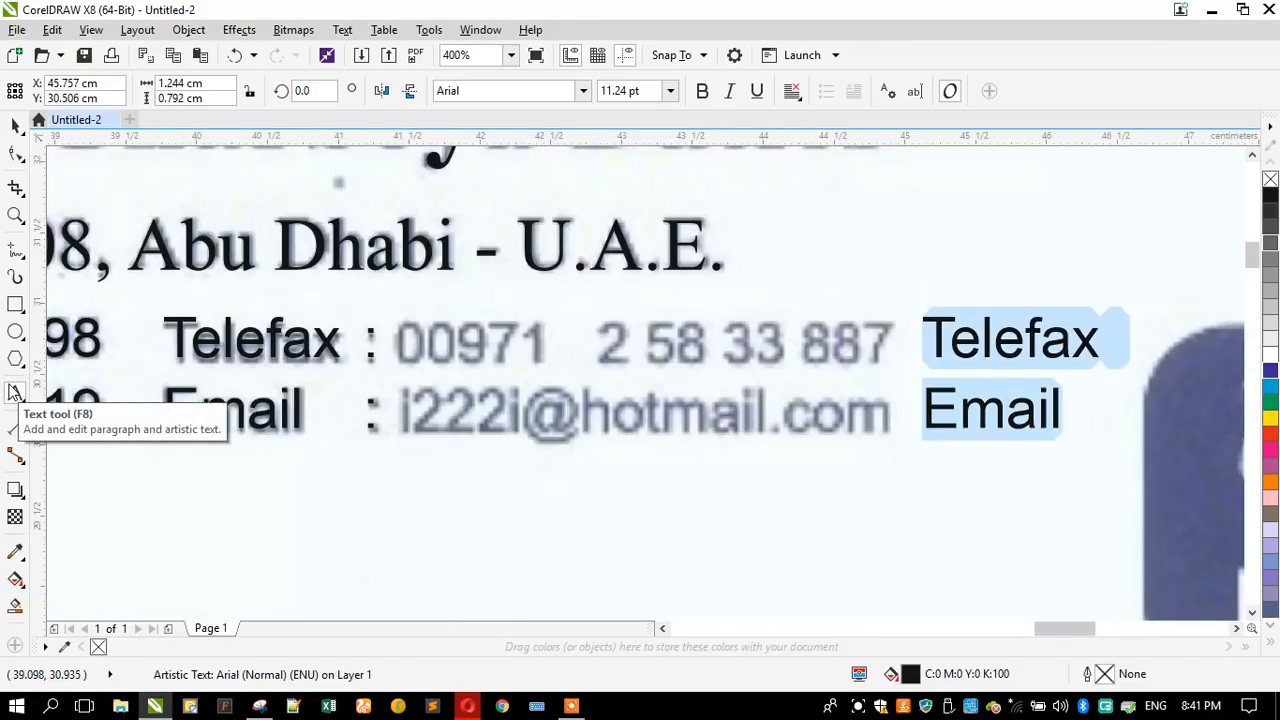
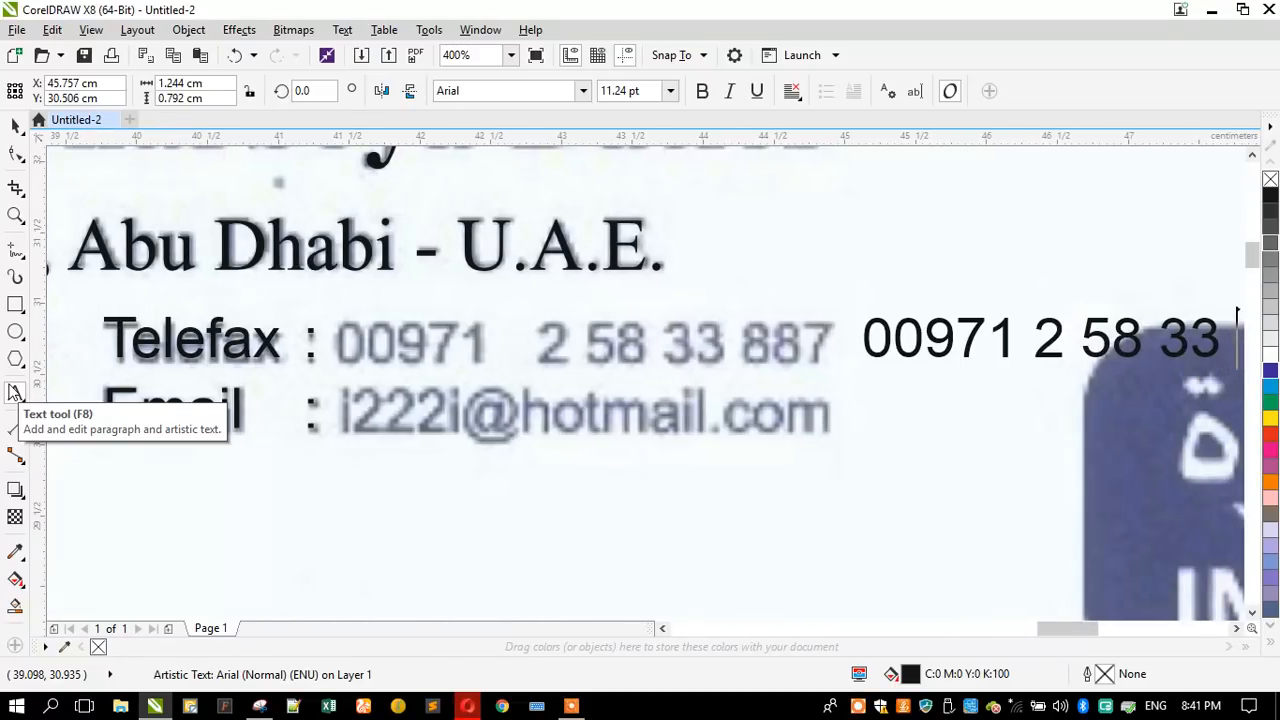
key(Return)
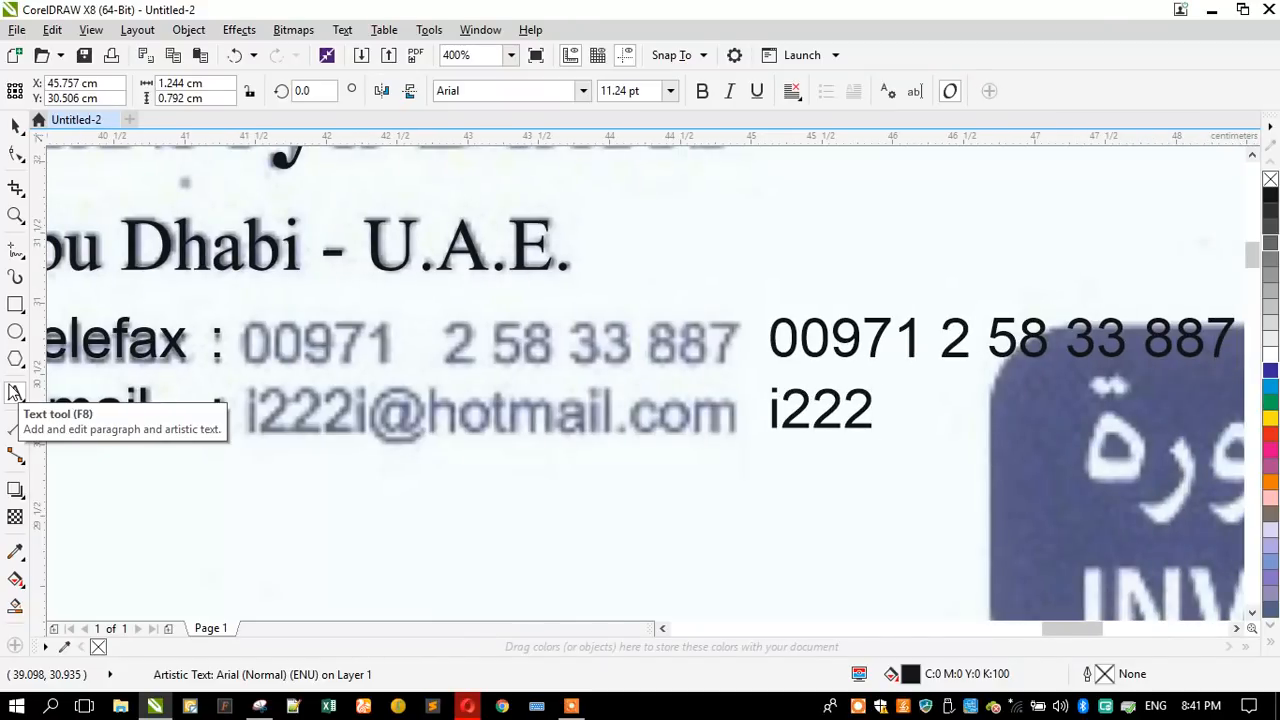
- Enter the scanned email address as the second line, below the telefax number
click(16, 125)
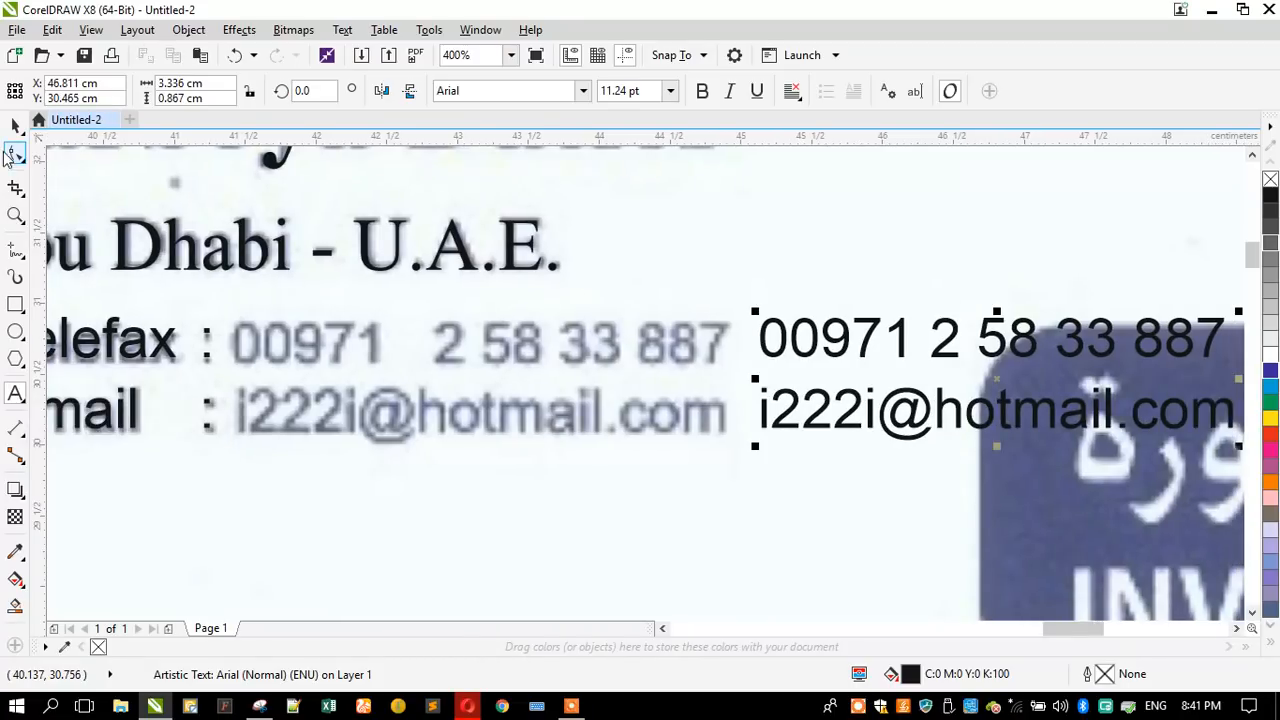
- Move the telefax and email text over the scanned details after the colons and force-justify its two lines
drag(782, 352, 256, 373)
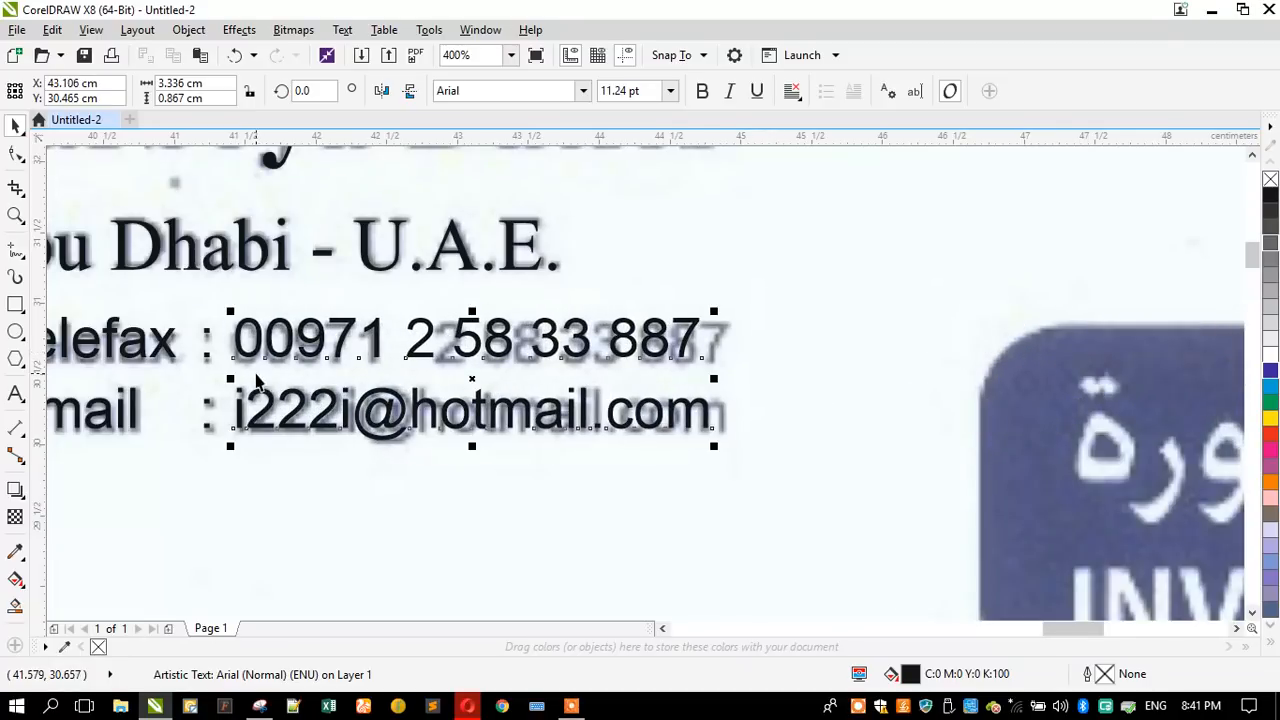
click(792, 91)
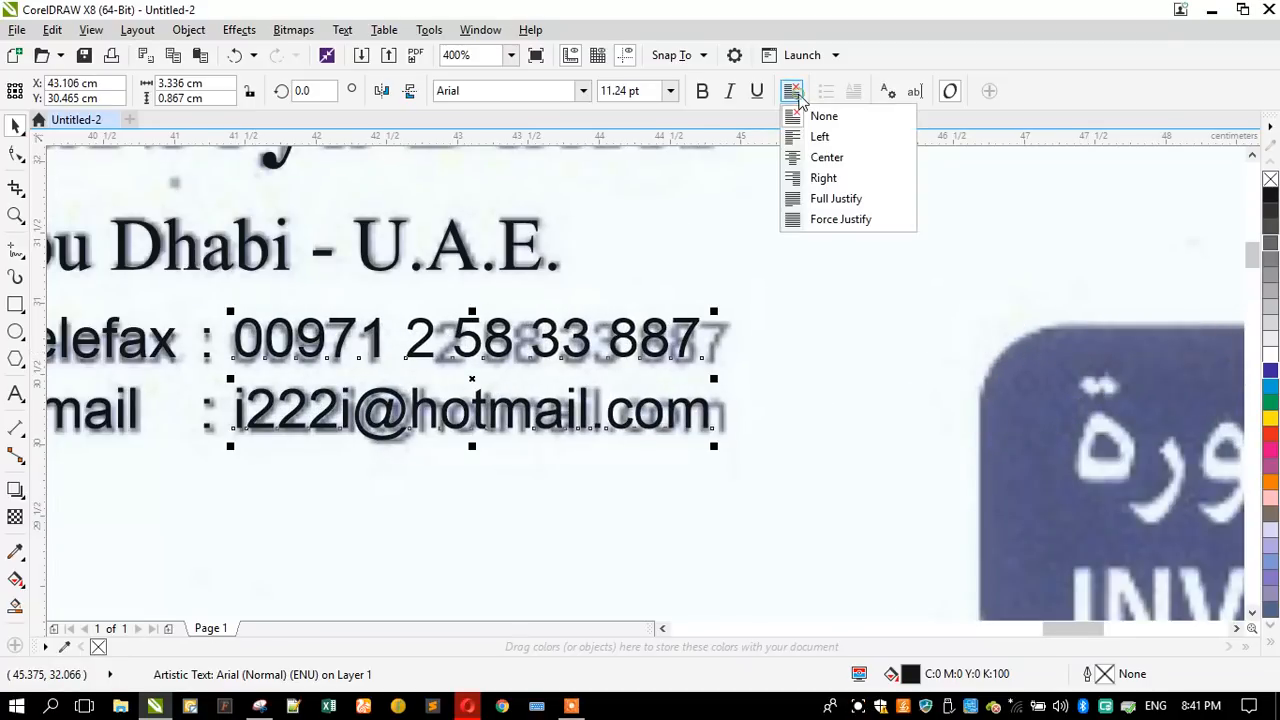
click(822, 222)
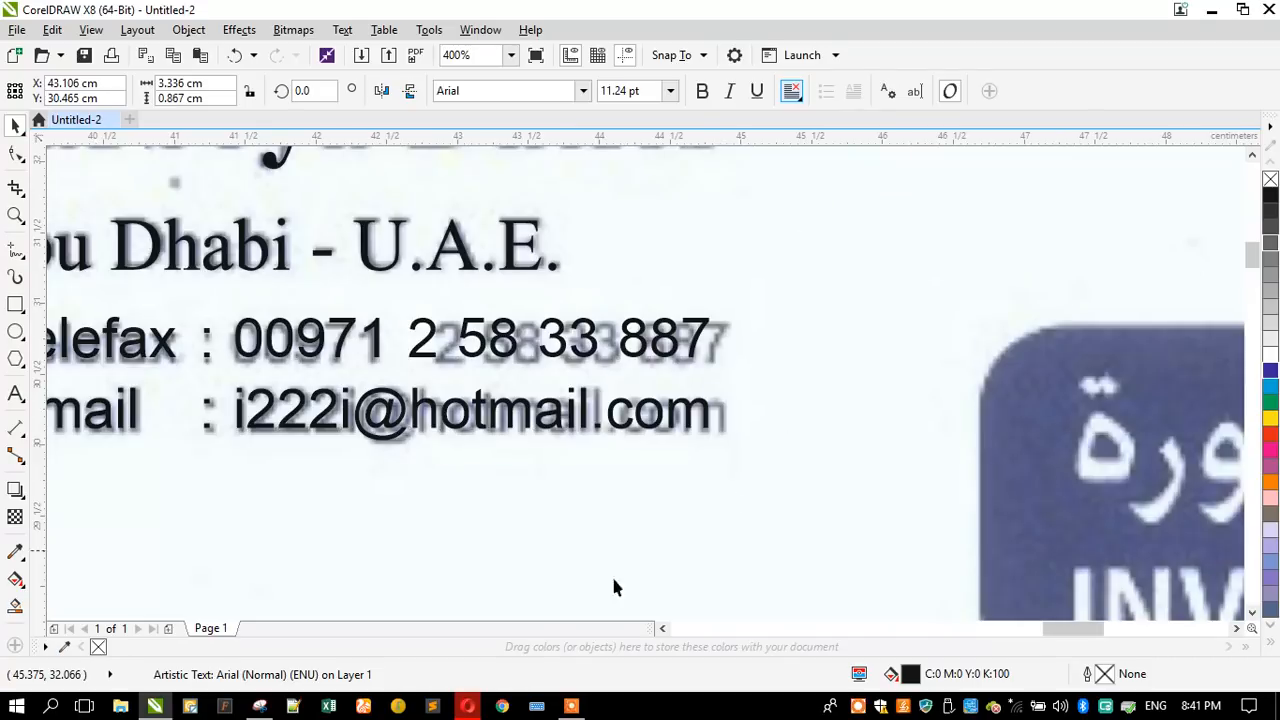
- Widen the character spacing of the telefax and email text until it spans the scanned lines
click(15, 153)
drag(717, 447, 731, 446)
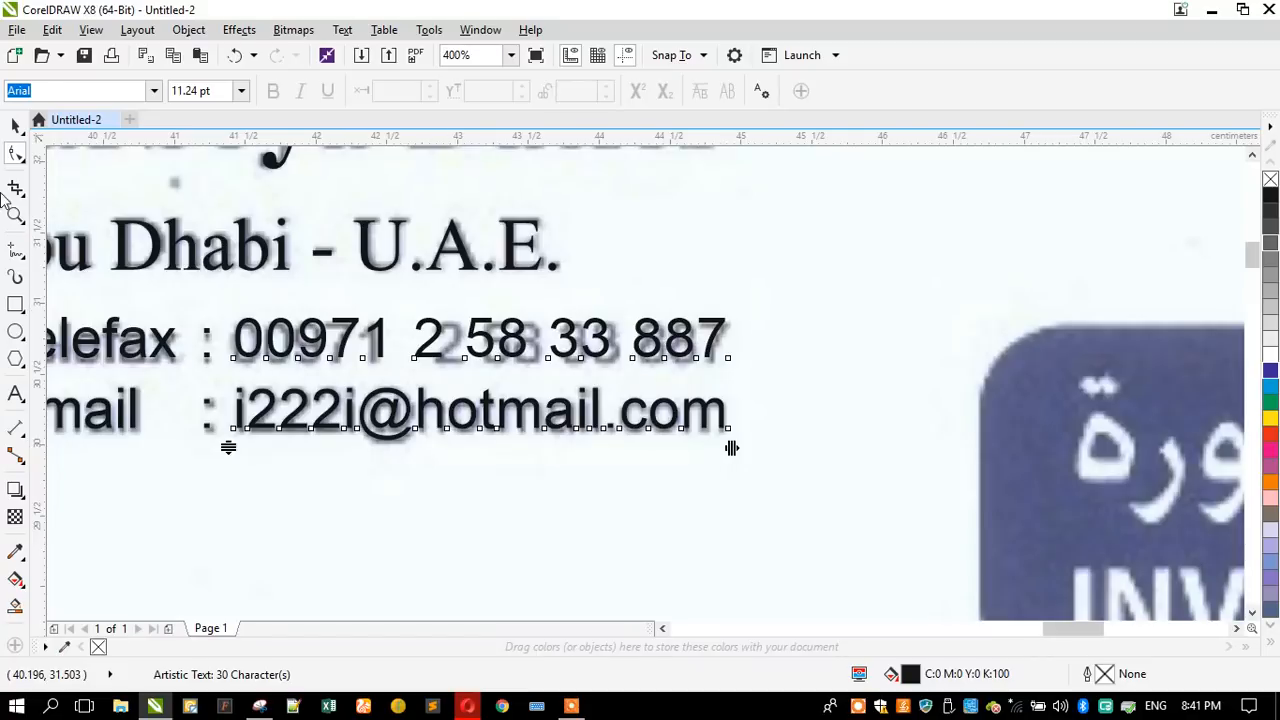
click(15, 123)
- Try widening the gap after the telefax number's country code to match the scan
scroll(672, 338, down, 1)
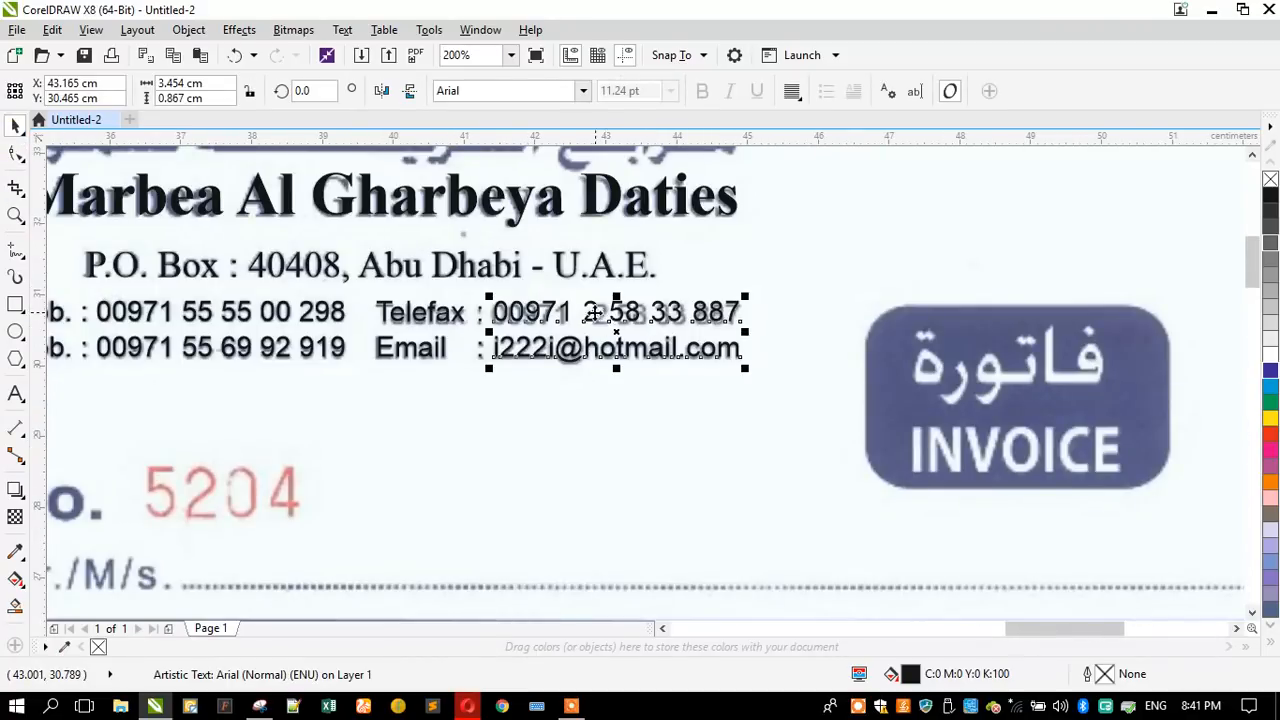
scroll(592, 313, up, 2)
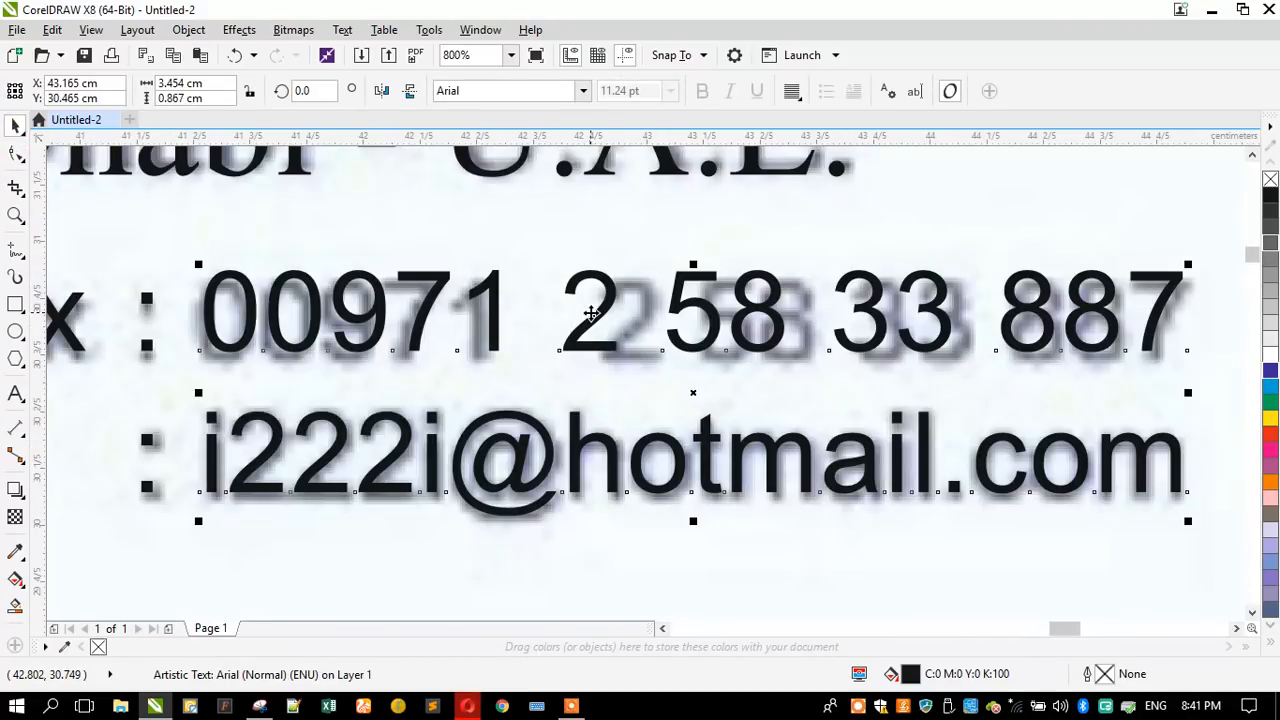
click(14, 395)
click(532, 328)
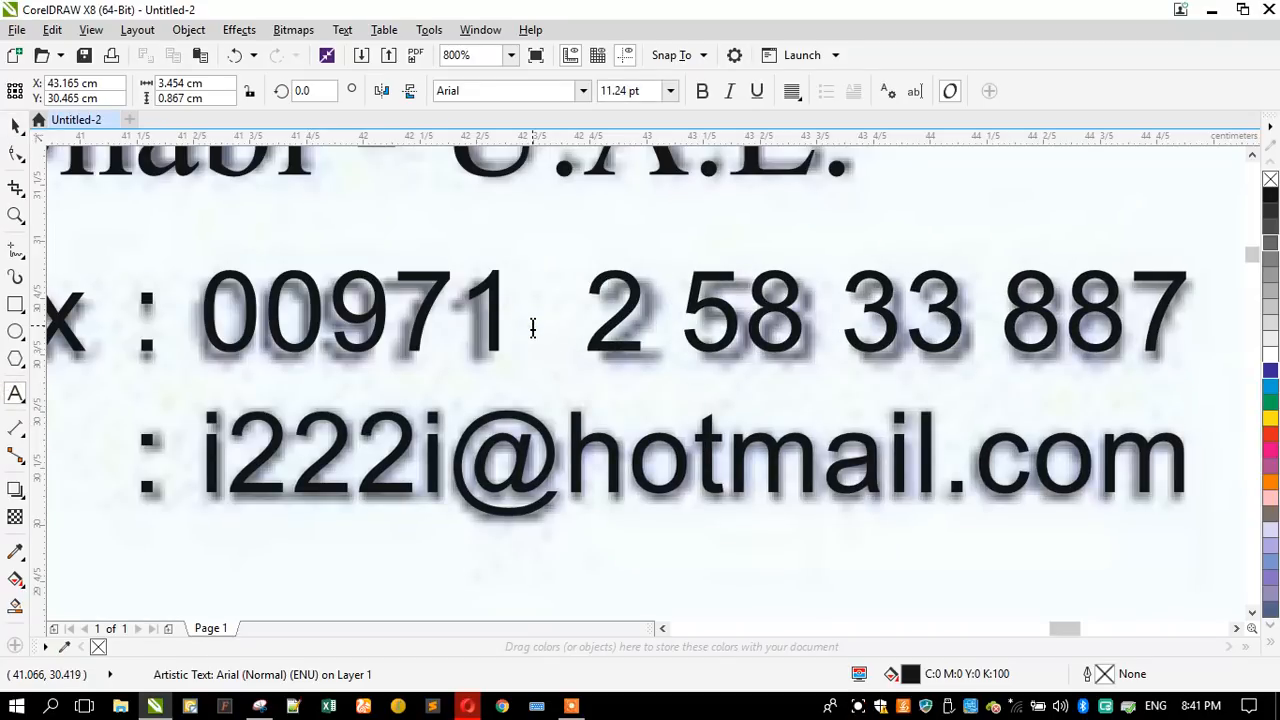
key(BackSpace)
click(15, 125)
scroll(352, 308, down, 2)
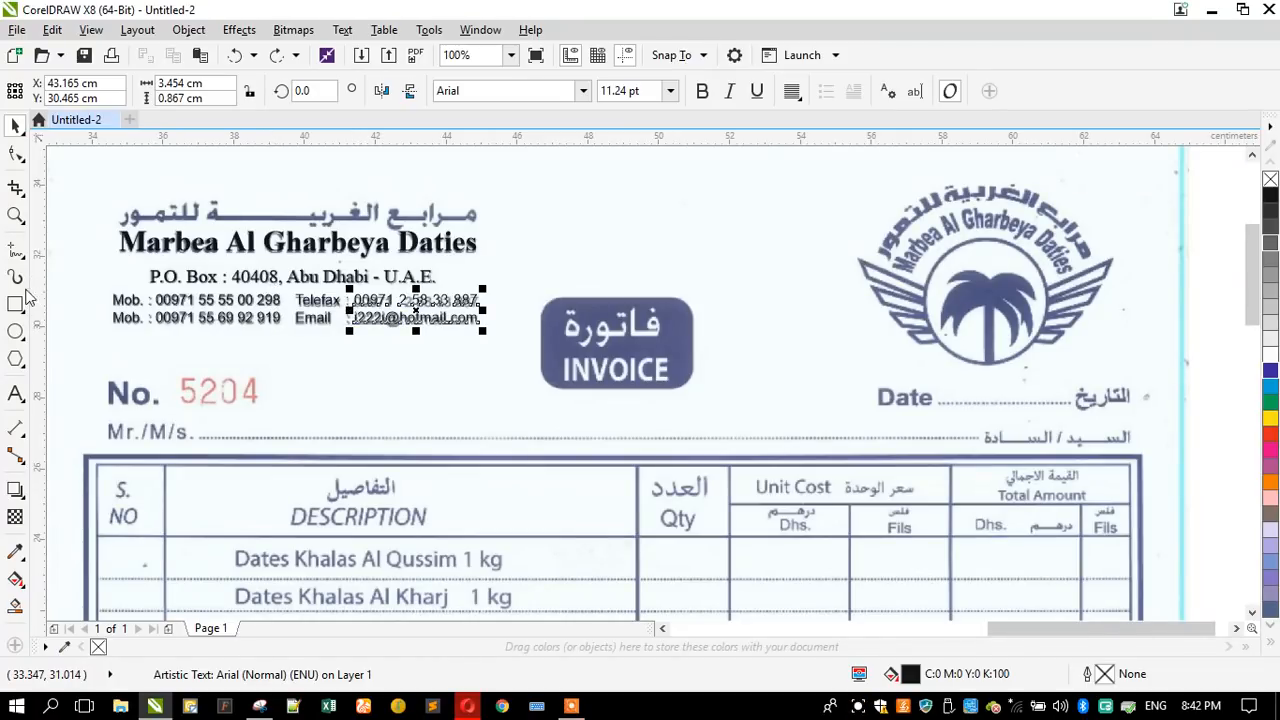
- Copy the two mobile lines into the empty area below them and replace the copy's text with "No."
scroll(88, 318, up, 1)
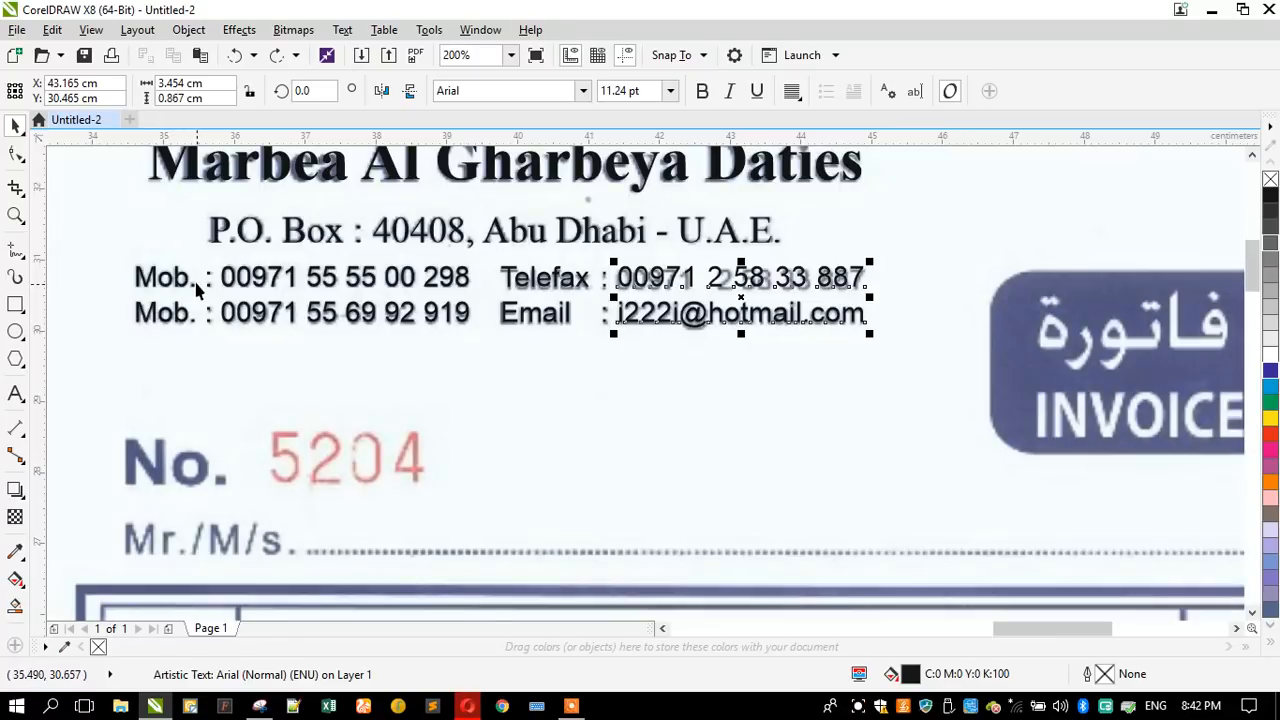
drag(183, 286, 184, 377)
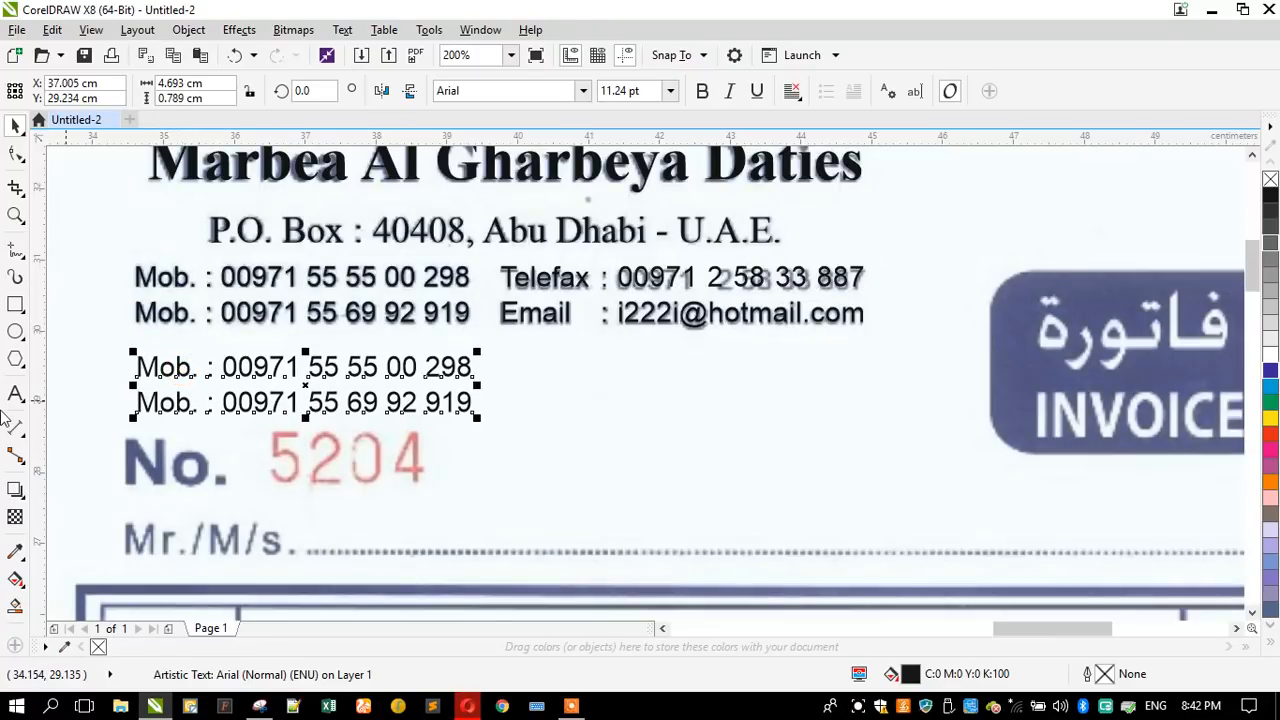
click(15, 393)
key(ctrl+a)
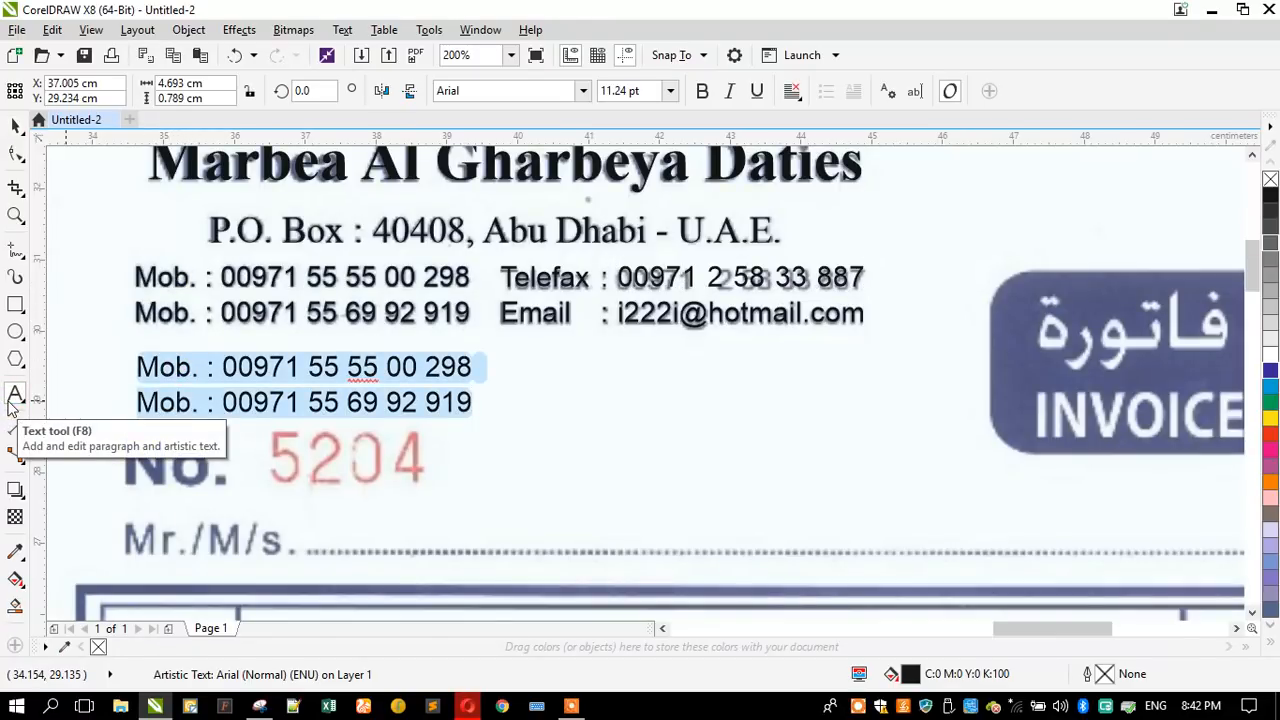
text(No.)
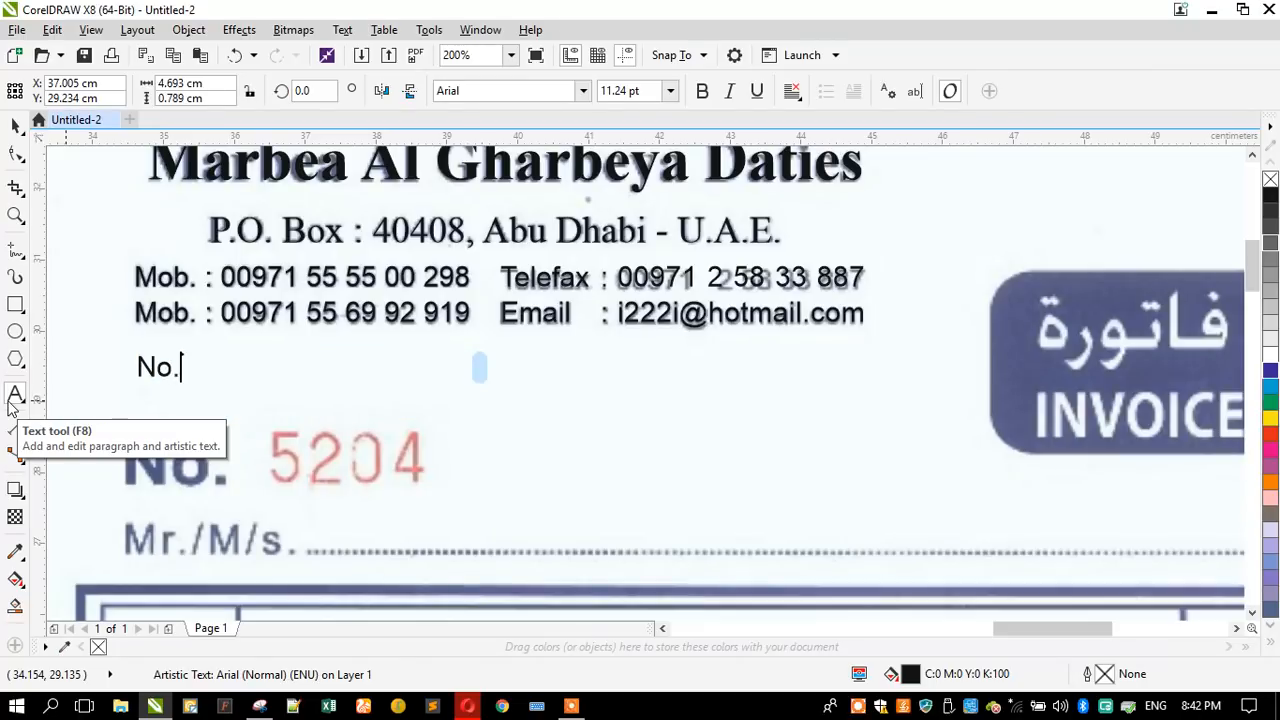
click(15, 125)
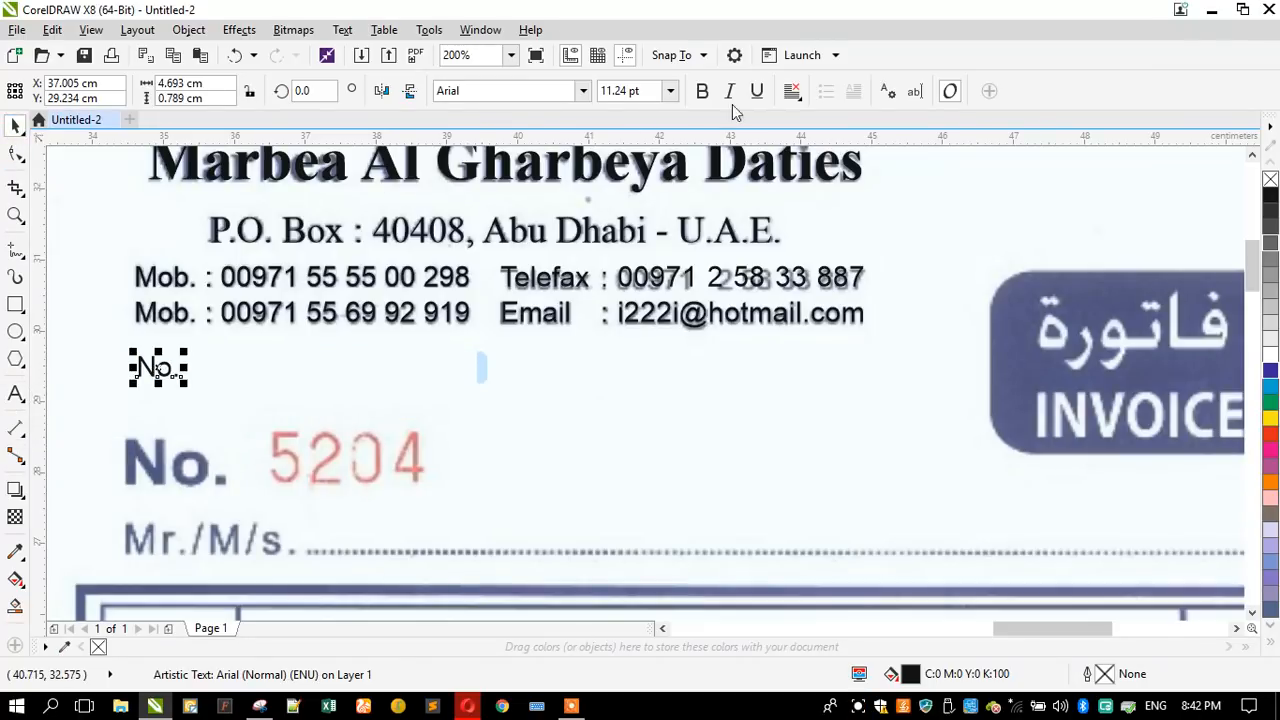
- Make the "No." label bold, place it over the scanned one and enlarge it to about 24.65 pt
click(702, 91)
scroll(107, 468, up, 1)
drag(157, 305, 200, 471)
drag(297, 492, 328, 520)
scroll(282, 352, down, 1)
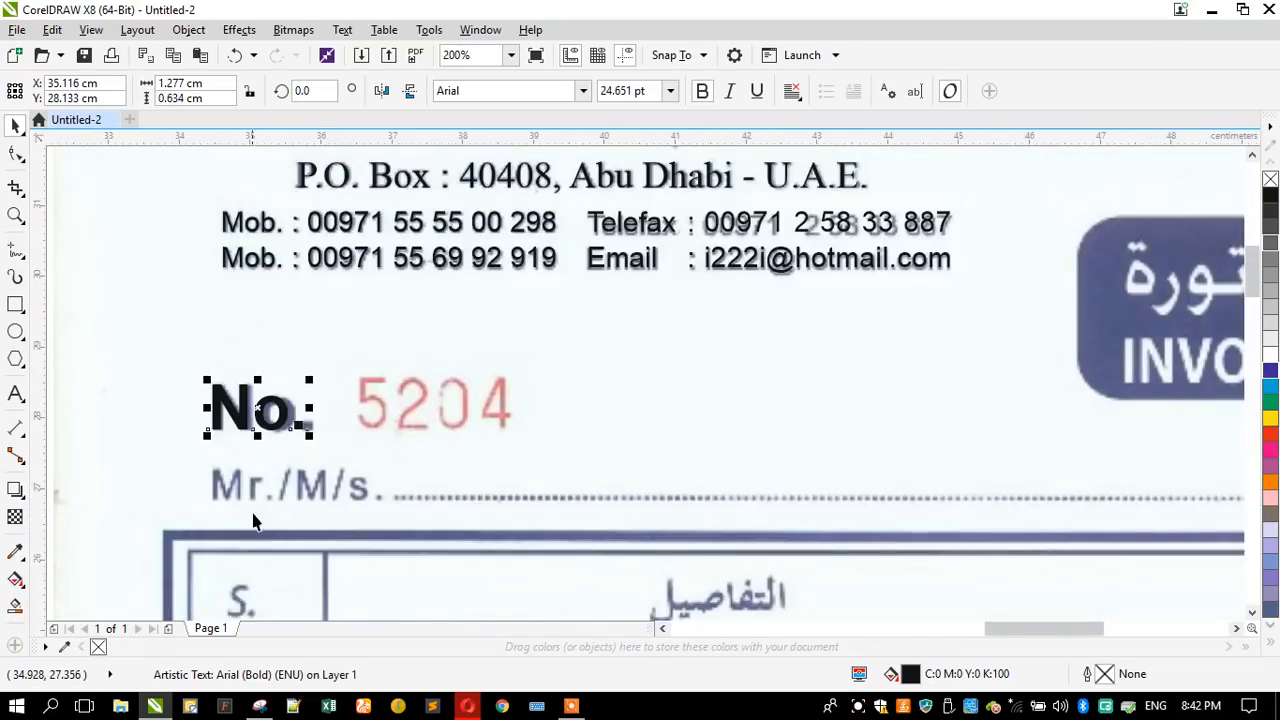
- Place another copy of the mobile lines above the "No." label and replace its text with "Mr. /M/s."
click(255, 262)
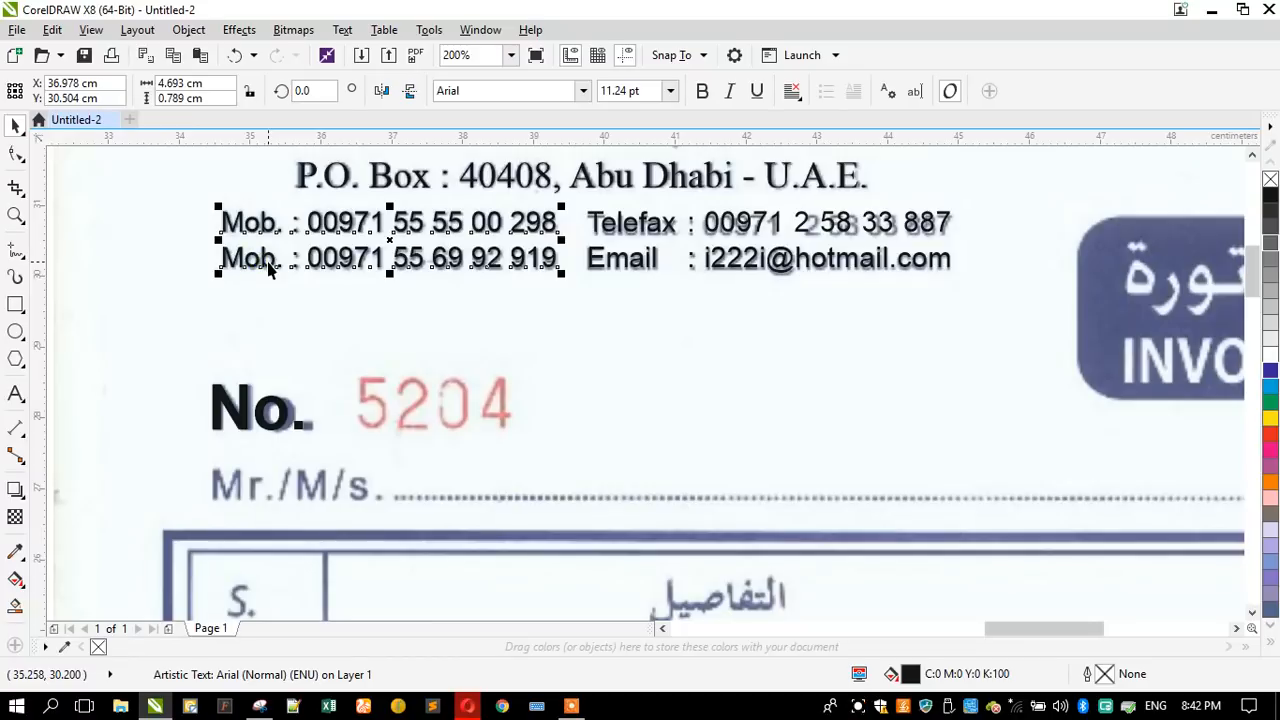
drag(268, 260, 269, 375)
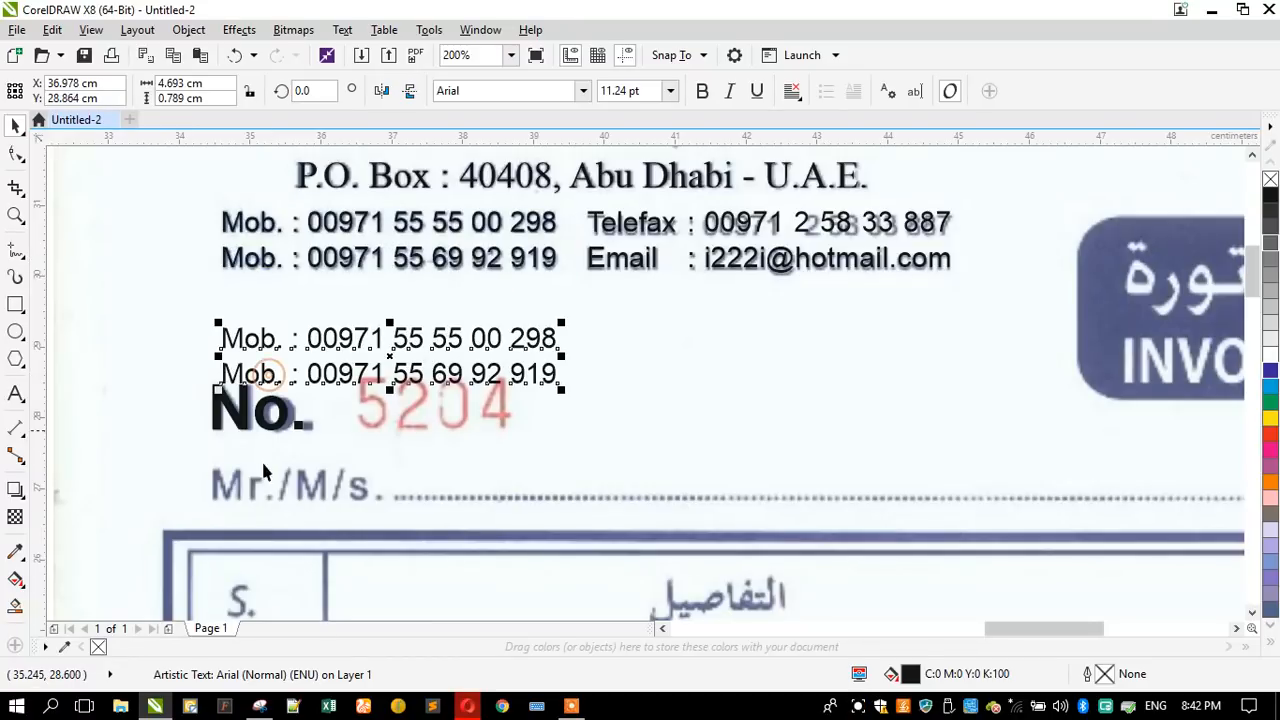
scroll(254, 490, up, 1)
click(15, 393)
scroll(290, 462, down, 1)
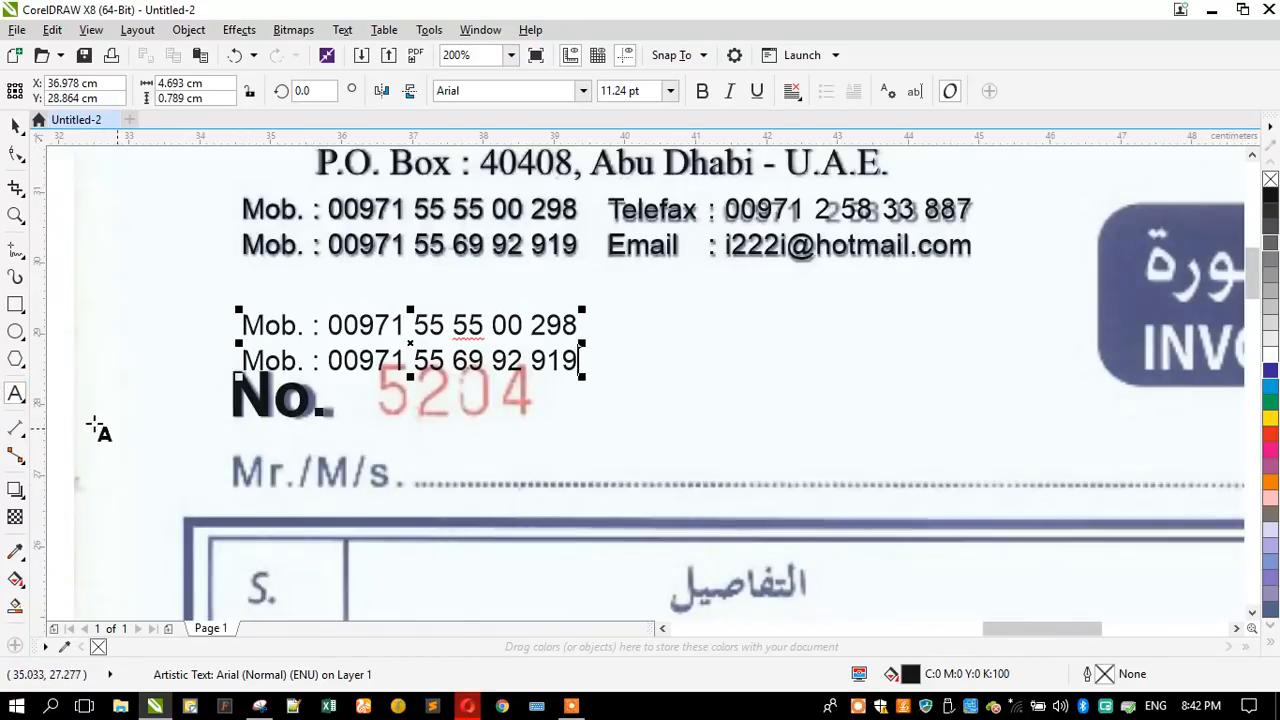
key(ctrl+a)
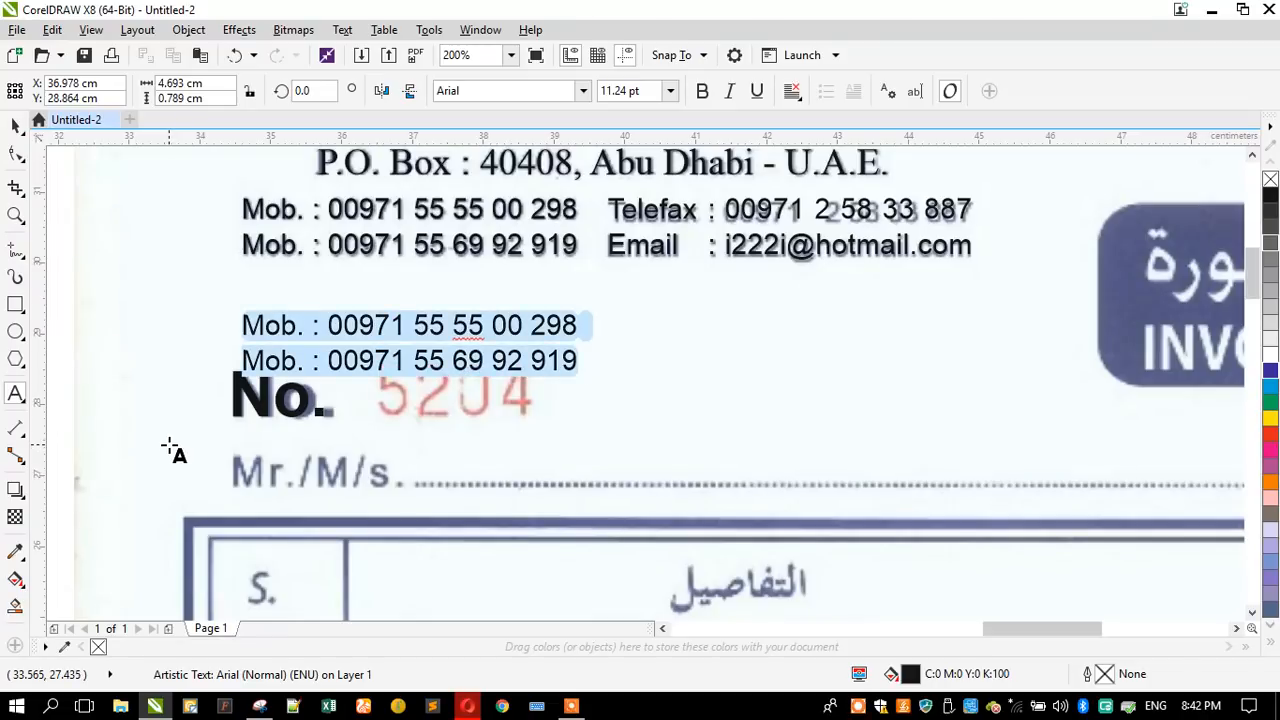
text(Mr. /M/s.)
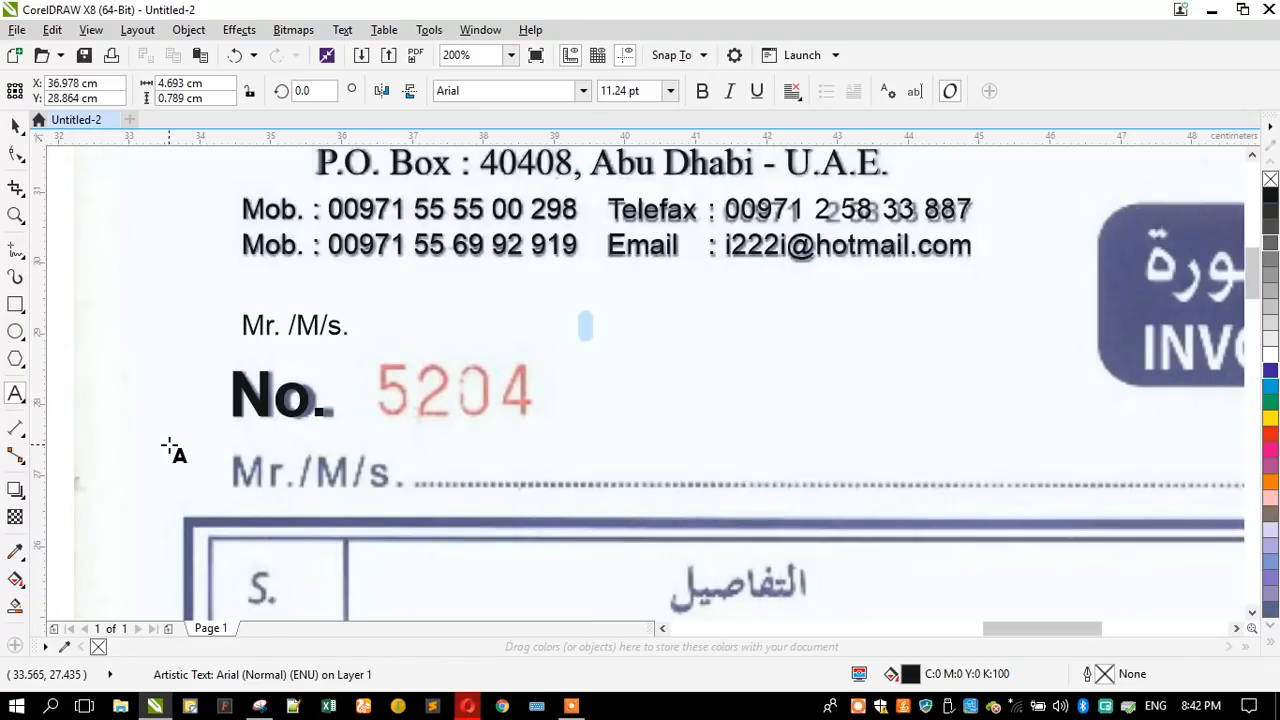
click(15, 126)
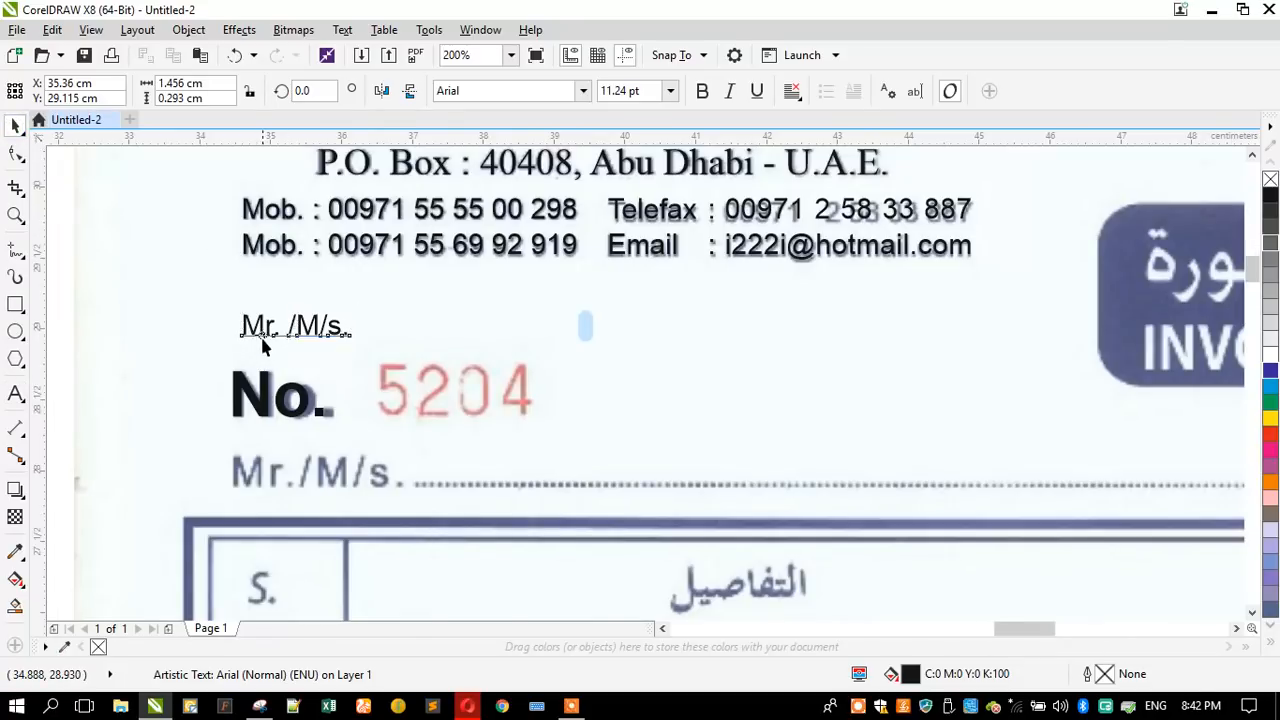
- Position the "Mr. /M/s." label over the scanned one and enlarge it to about 16.43 pt
scroll(262, 346, up, 2)
scroll(262, 320, down, 2)
drag(262, 320, 252, 463)
scroll(300, 512, up, 2)
drag(376, 450, 474, 489)
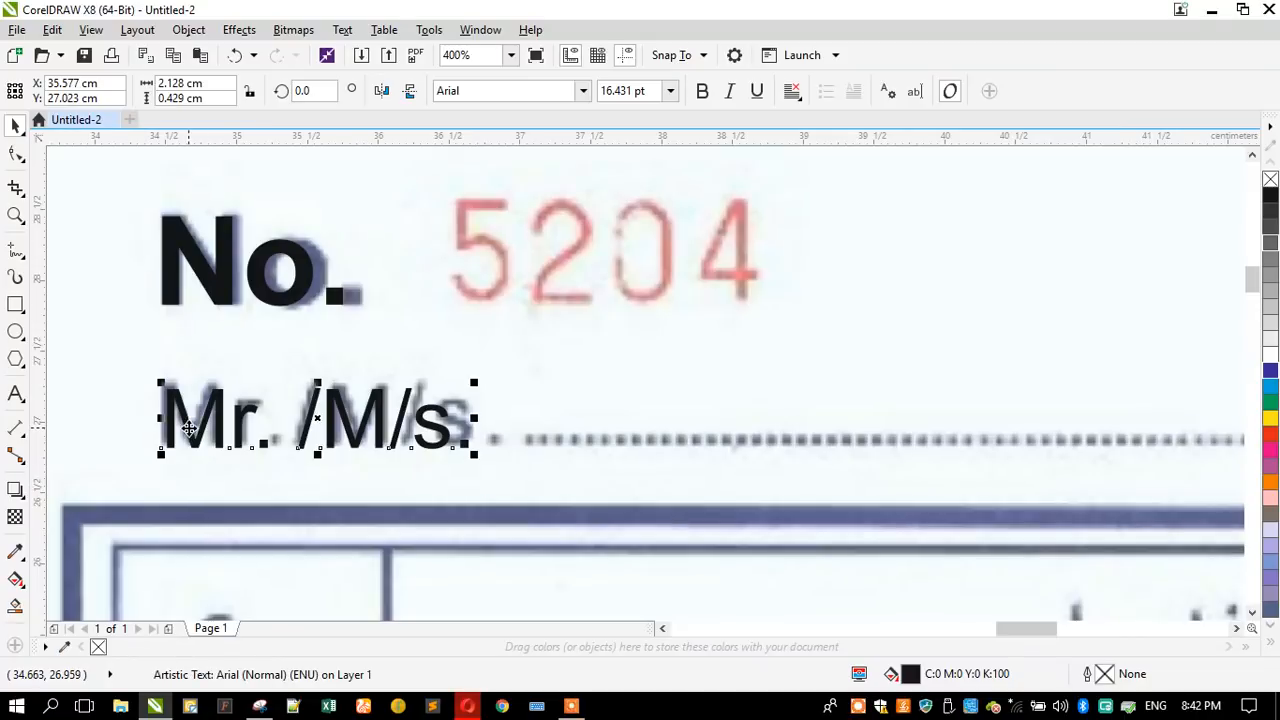
scroll(189, 427, up, 1)
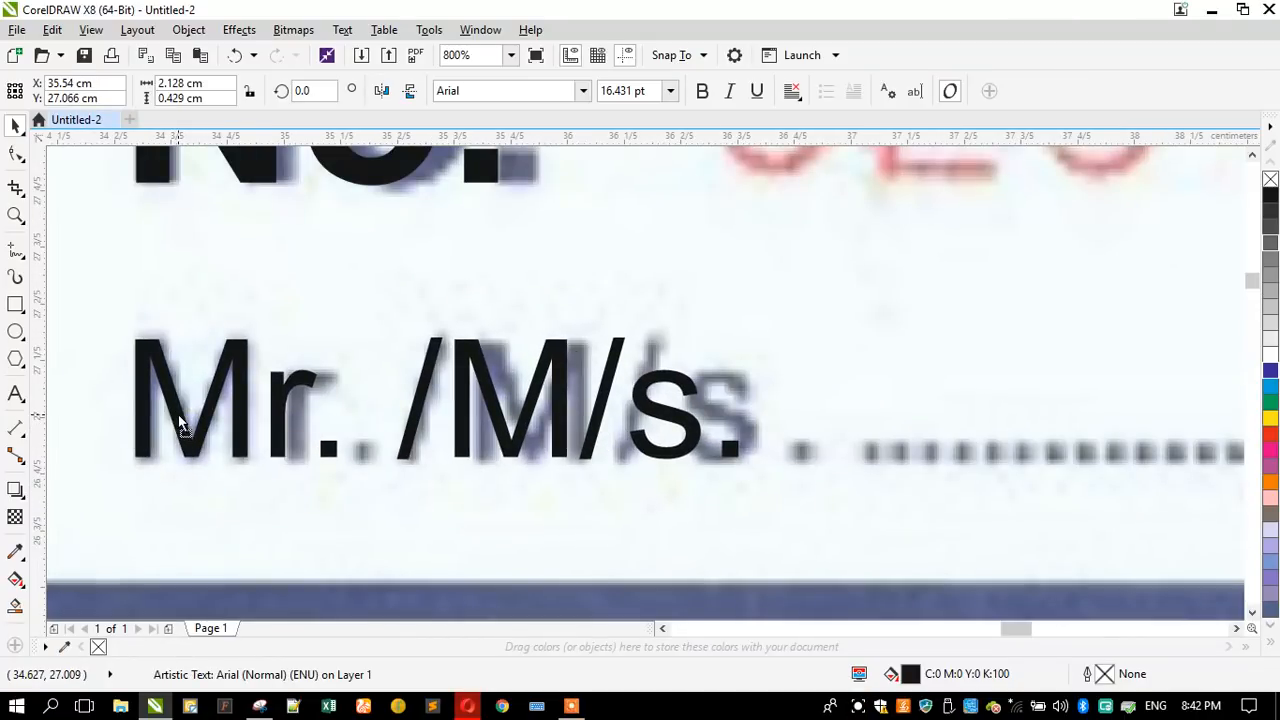
scroll(285, 400, down, 2)
- Turn a copy of the "Mr. /M/s." label into a centre-aligned two-line heading "S." / "NO" at the table's first column
scroll(285, 400, down, 1)
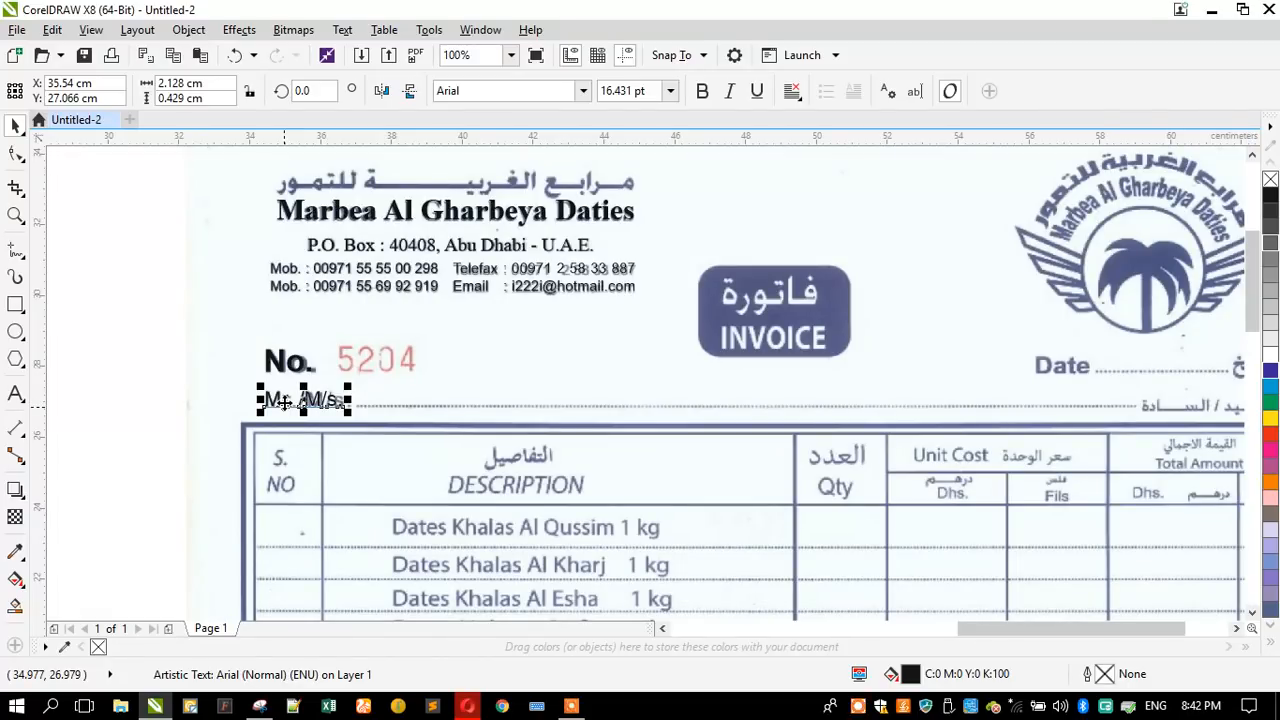
drag(285, 400, 290, 450)
scroll(288, 500, up, 2)
scroll(336, 435, down, 1)
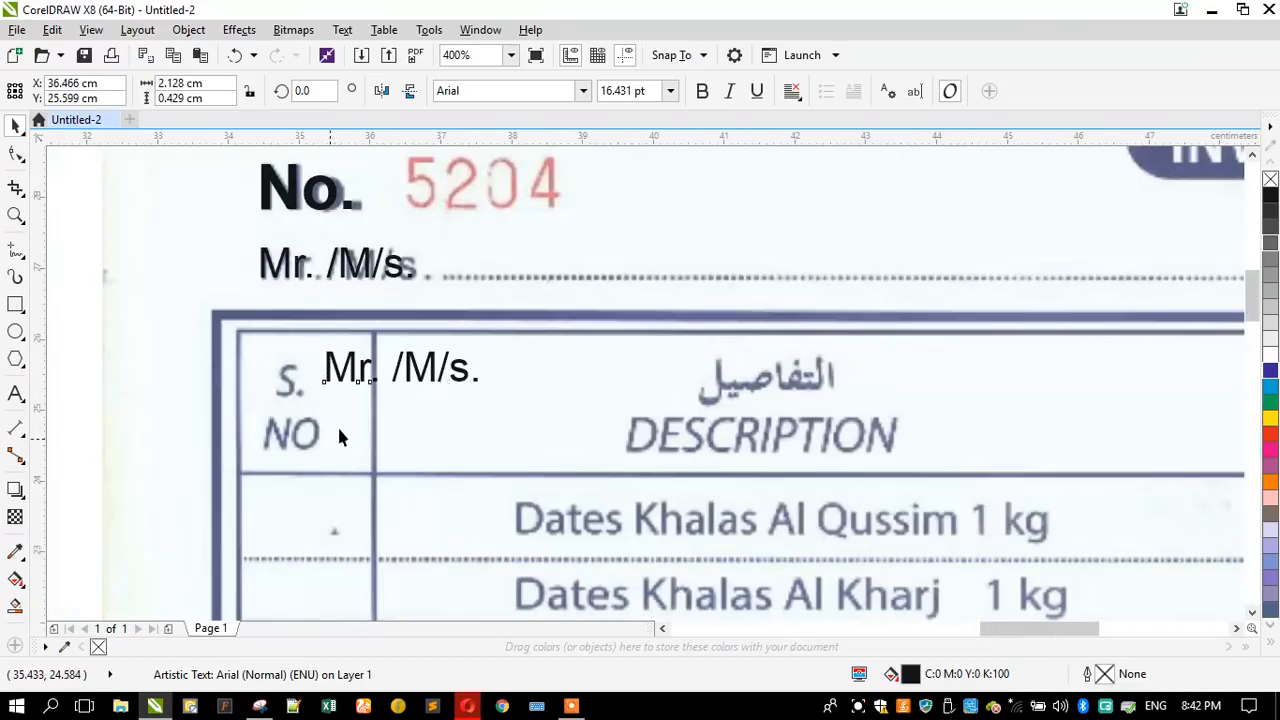
click(16, 393)
key(ctrl+a)
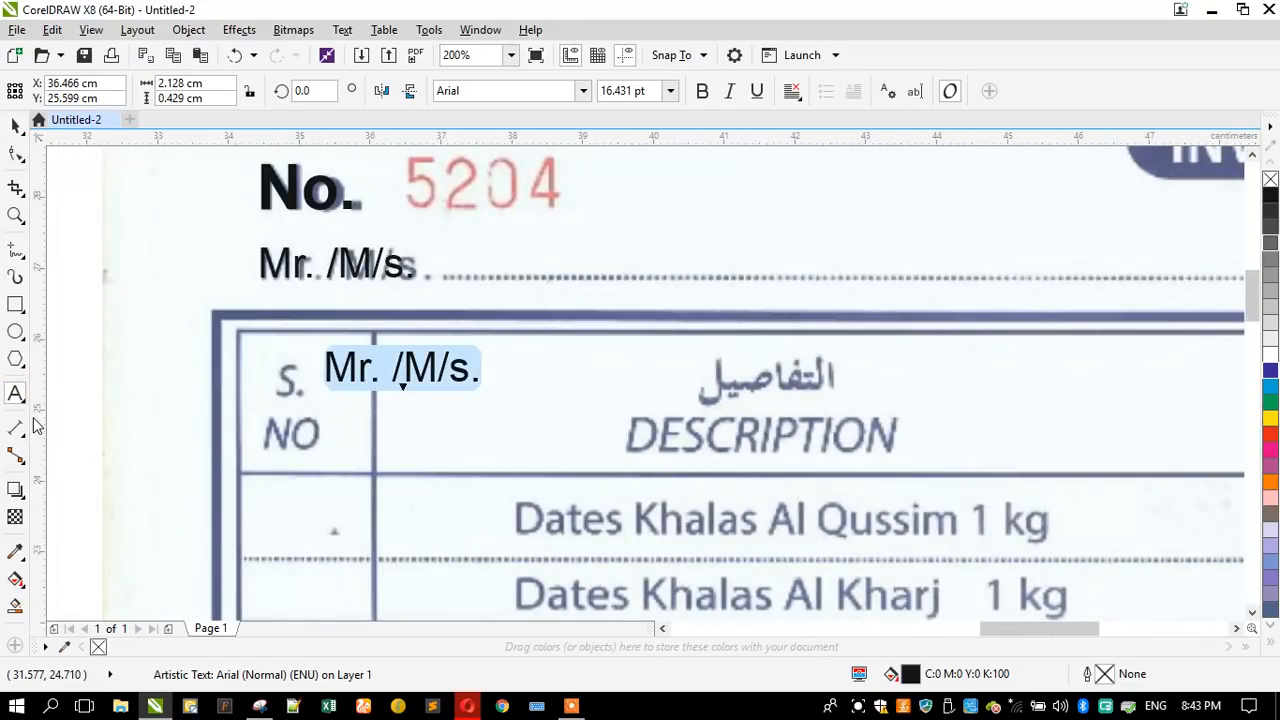
text(S. )
text(N)
text(O)
key(ctrl+space)
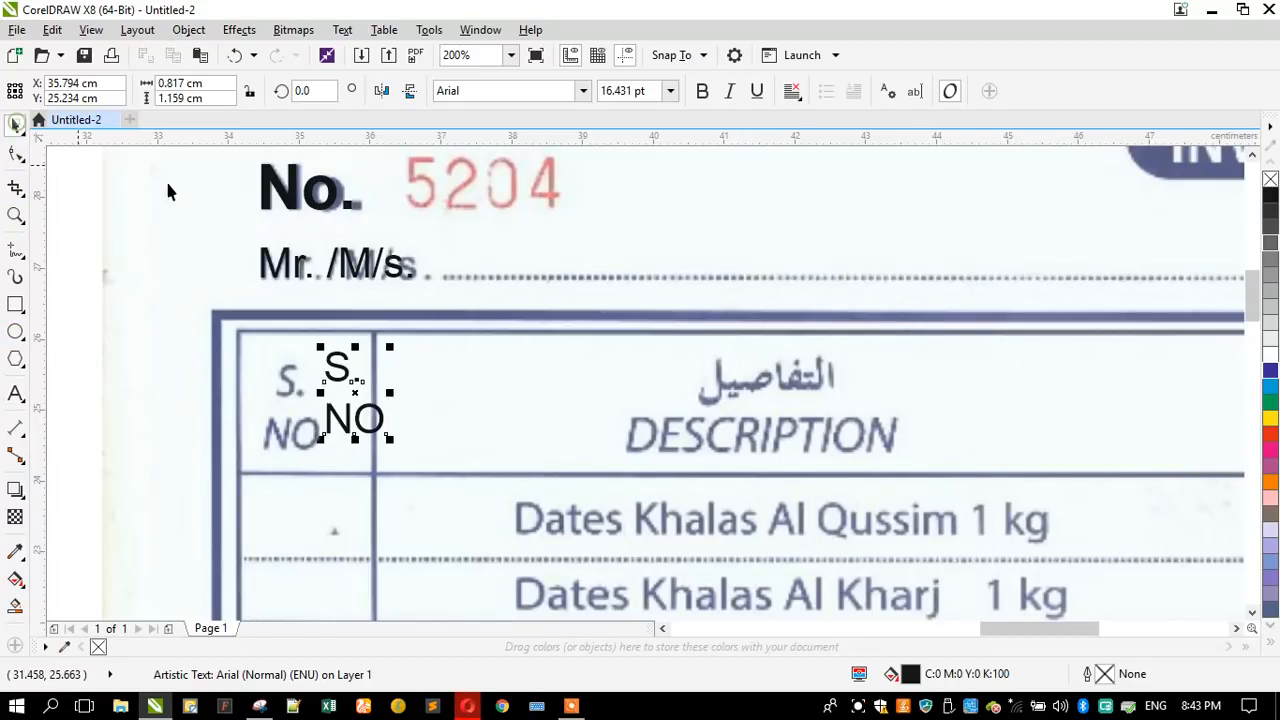
click(792, 91)
click(822, 155)
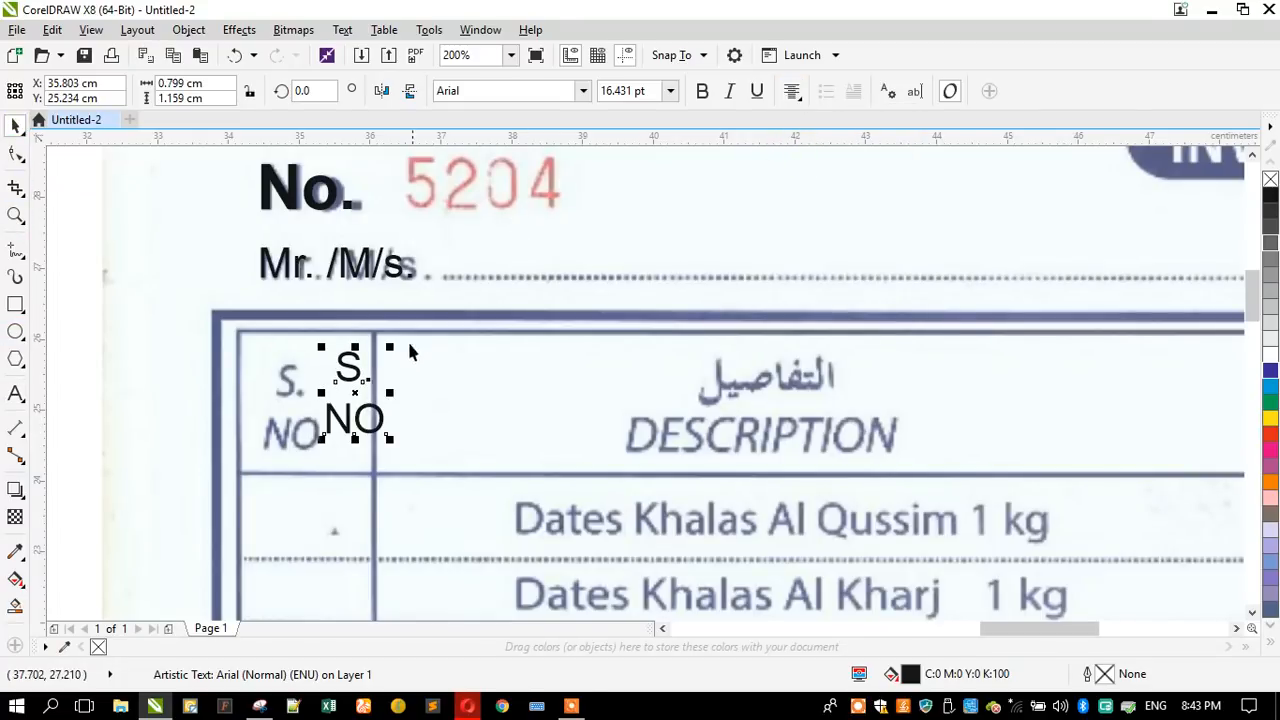
- Set the two-line "S." / "NO" heading in the table's first column to Myriad Pro in the regular, non-italic style
drag(347, 370, 391, 354)
scroll(287, 414, up, 2)
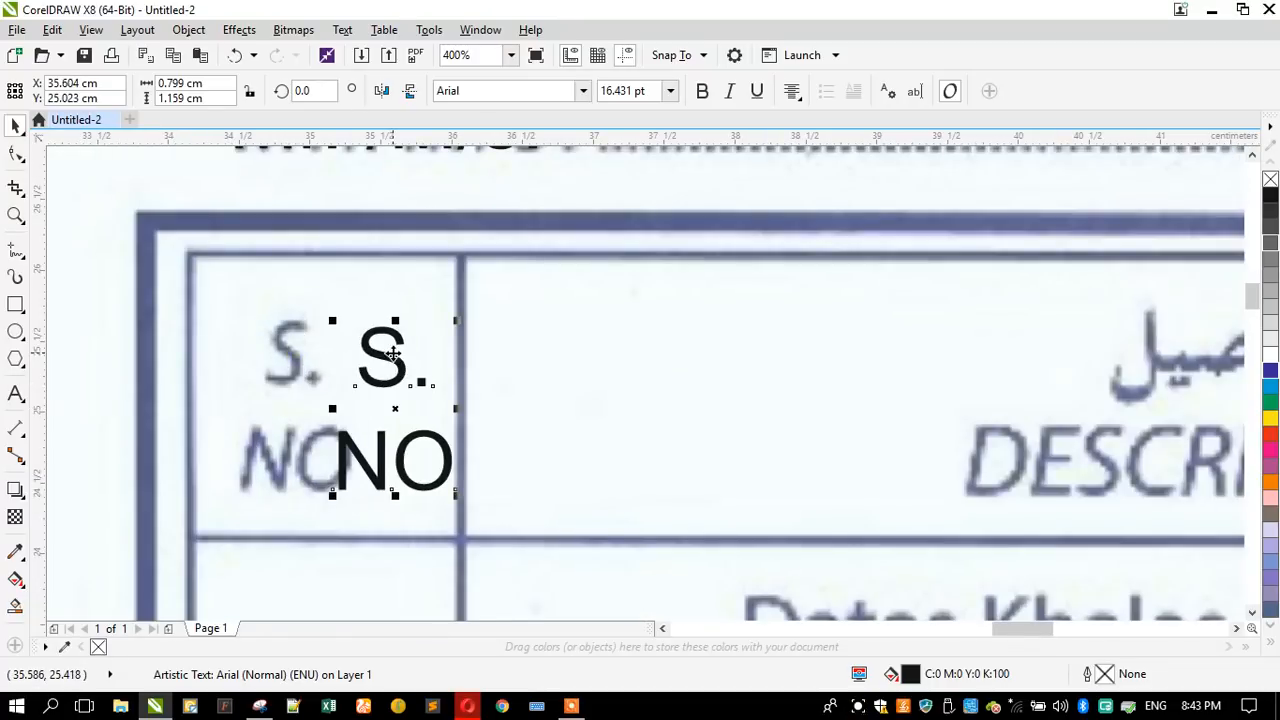
scroll(341, 360, down, 2)
scroll(497, 435, up, 1)
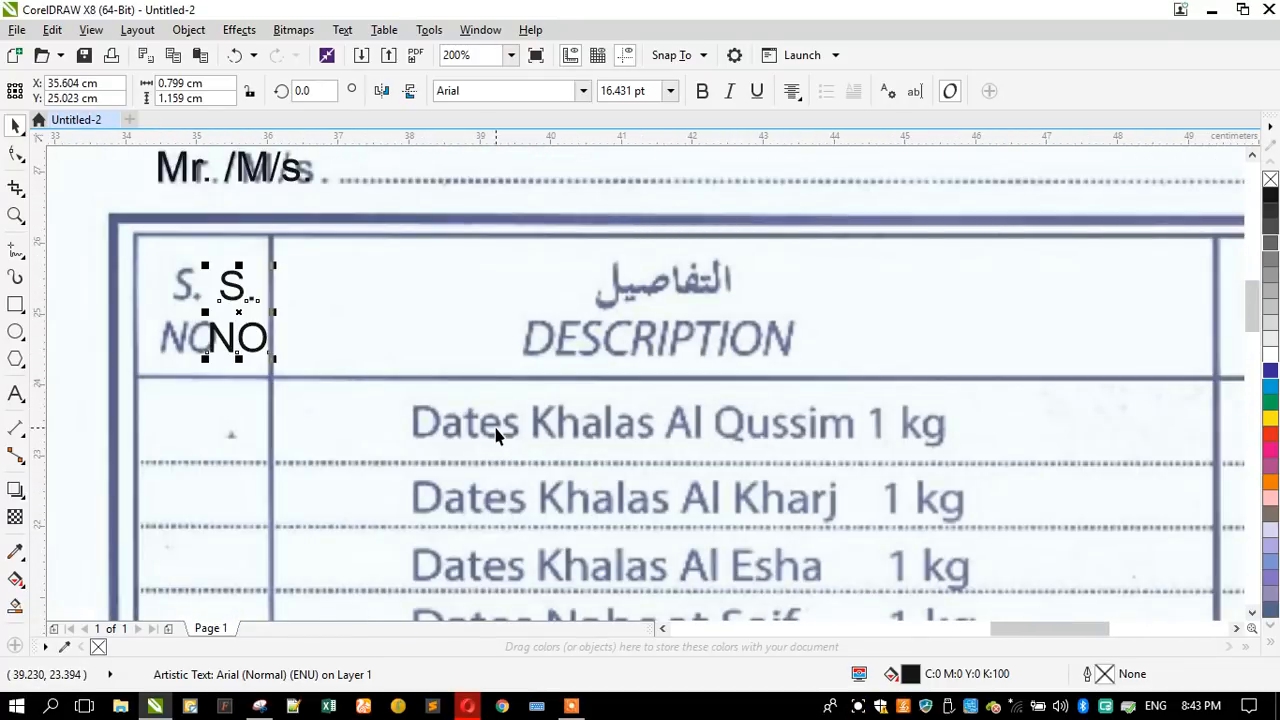
scroll(497, 435, up, 1)
scroll(497, 435, down, 1)
click(496, 99)
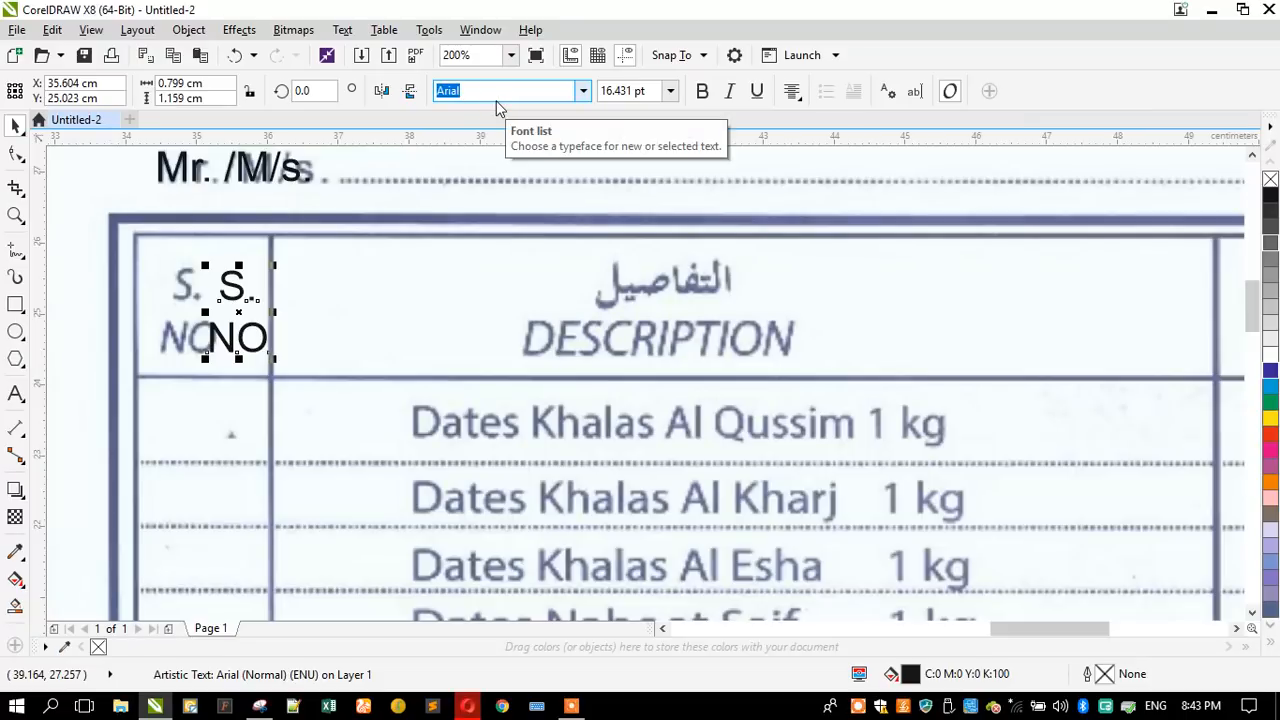
text(mar Text)
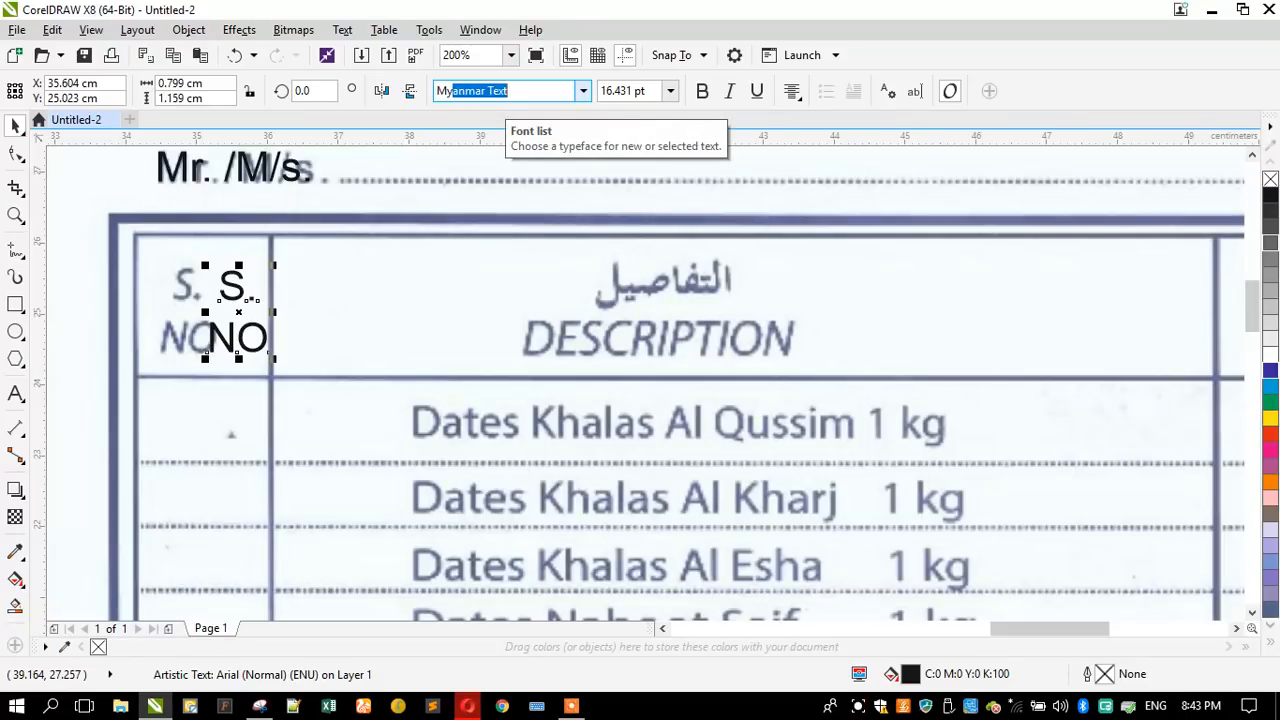
key(Down)
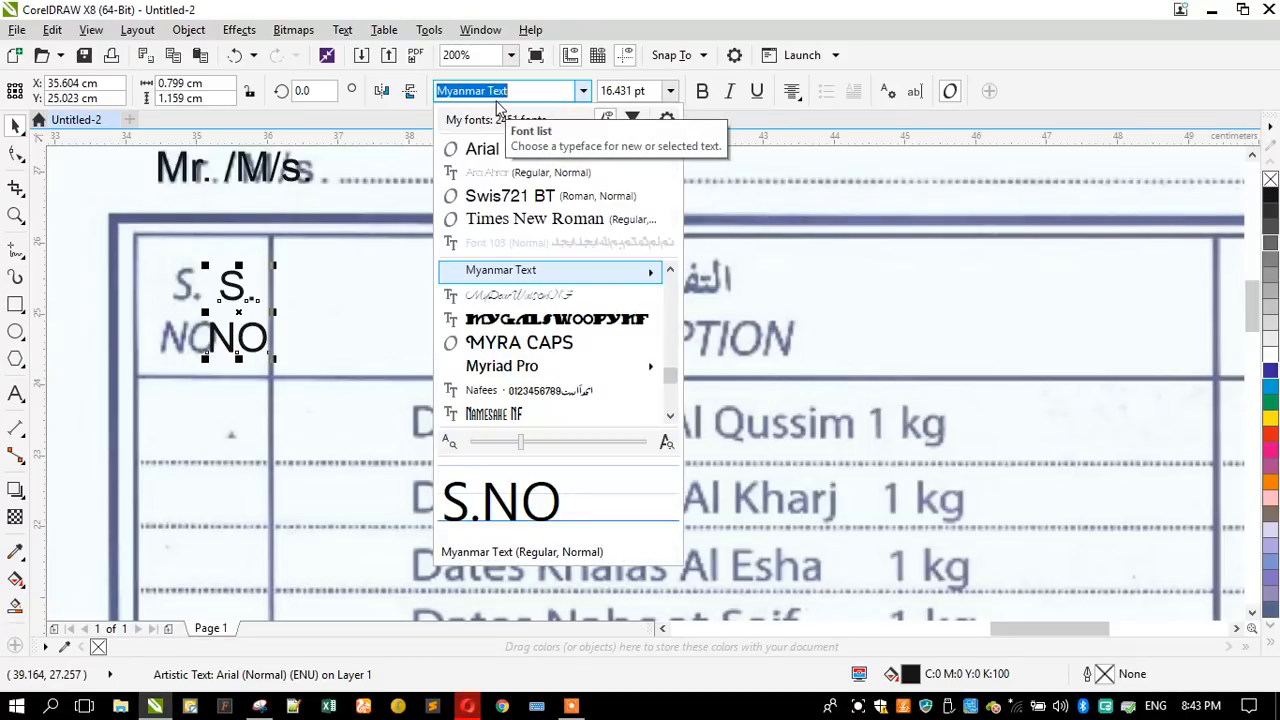
click(519, 367)
scroll(86, 295, up, 1)
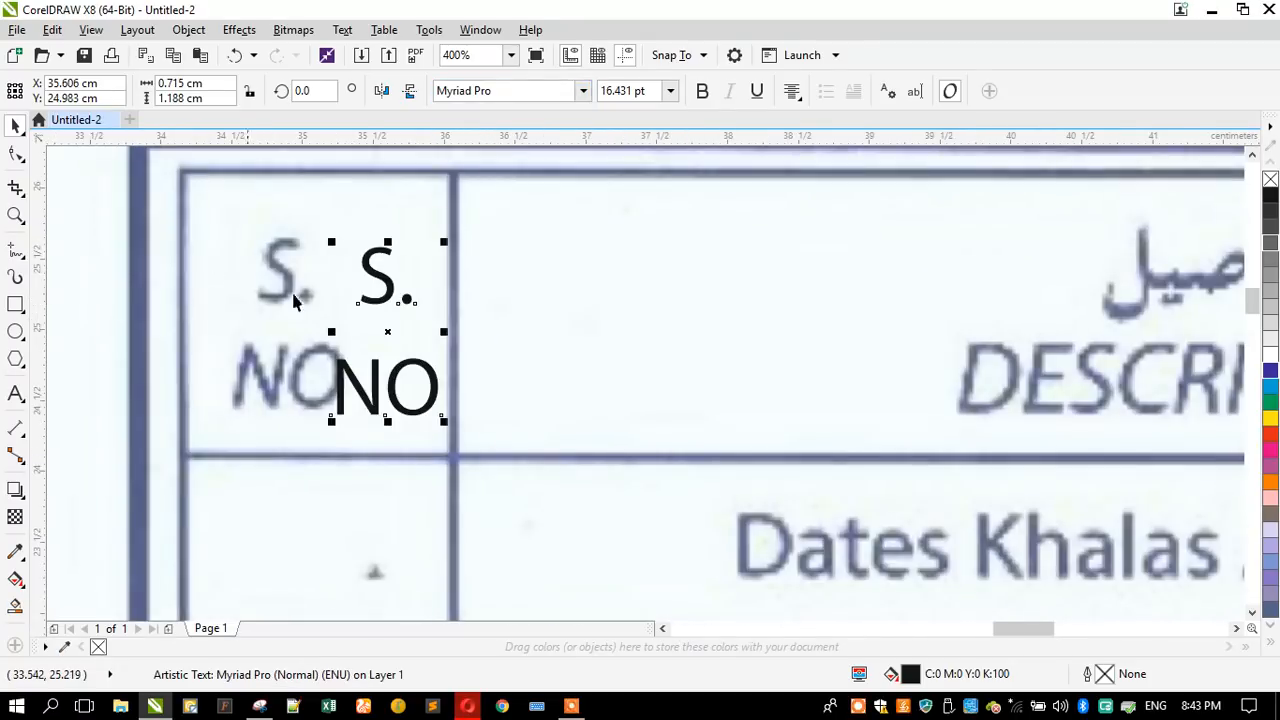
click(583, 91)
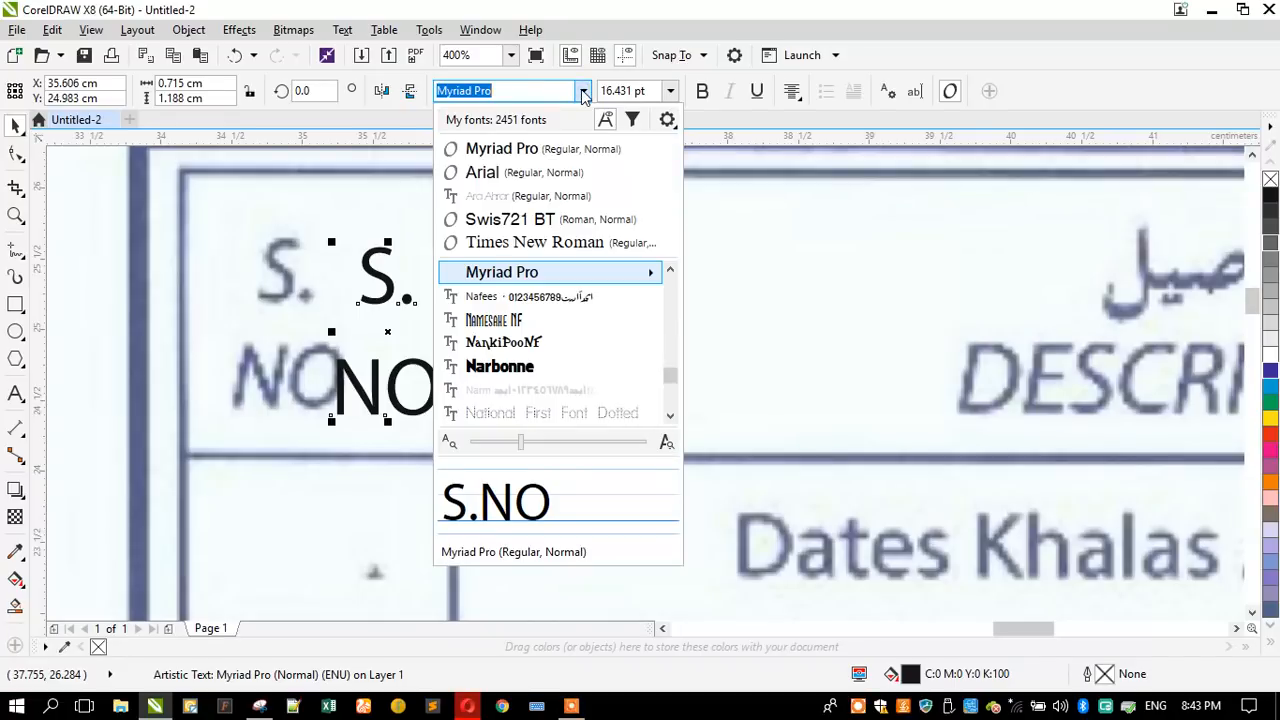
mouse_move(594, 277)
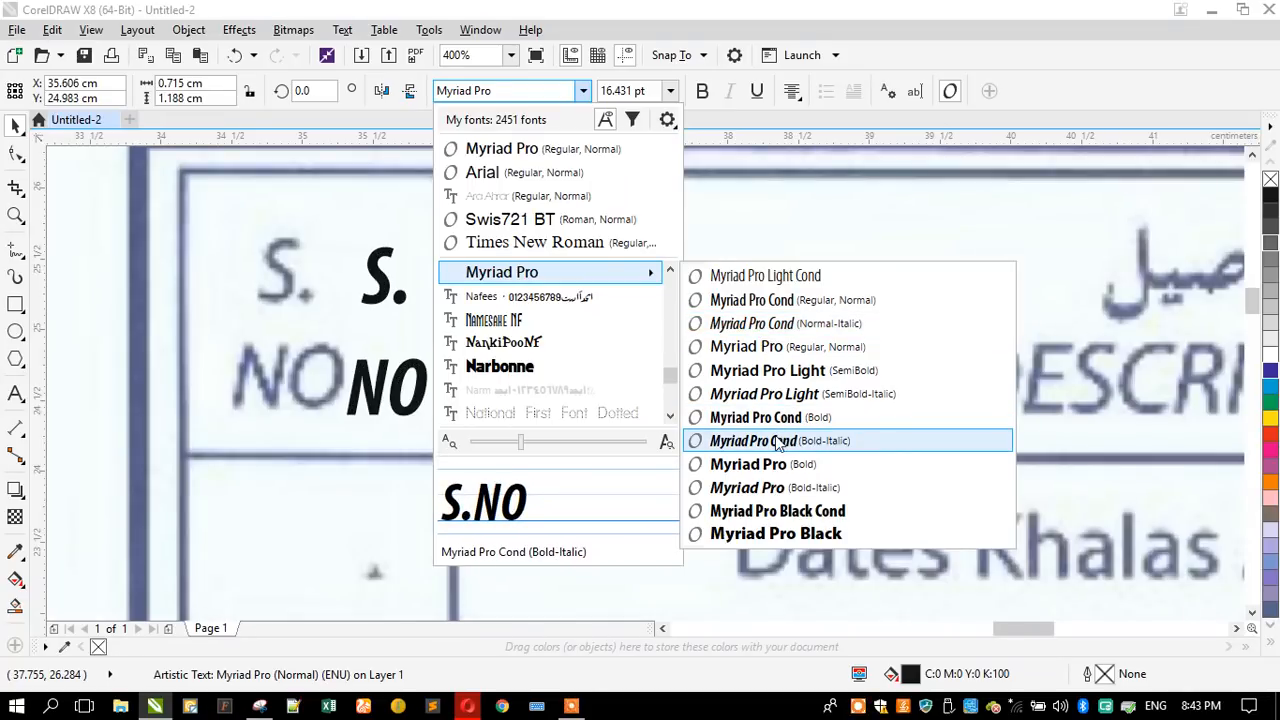
click(778, 347)
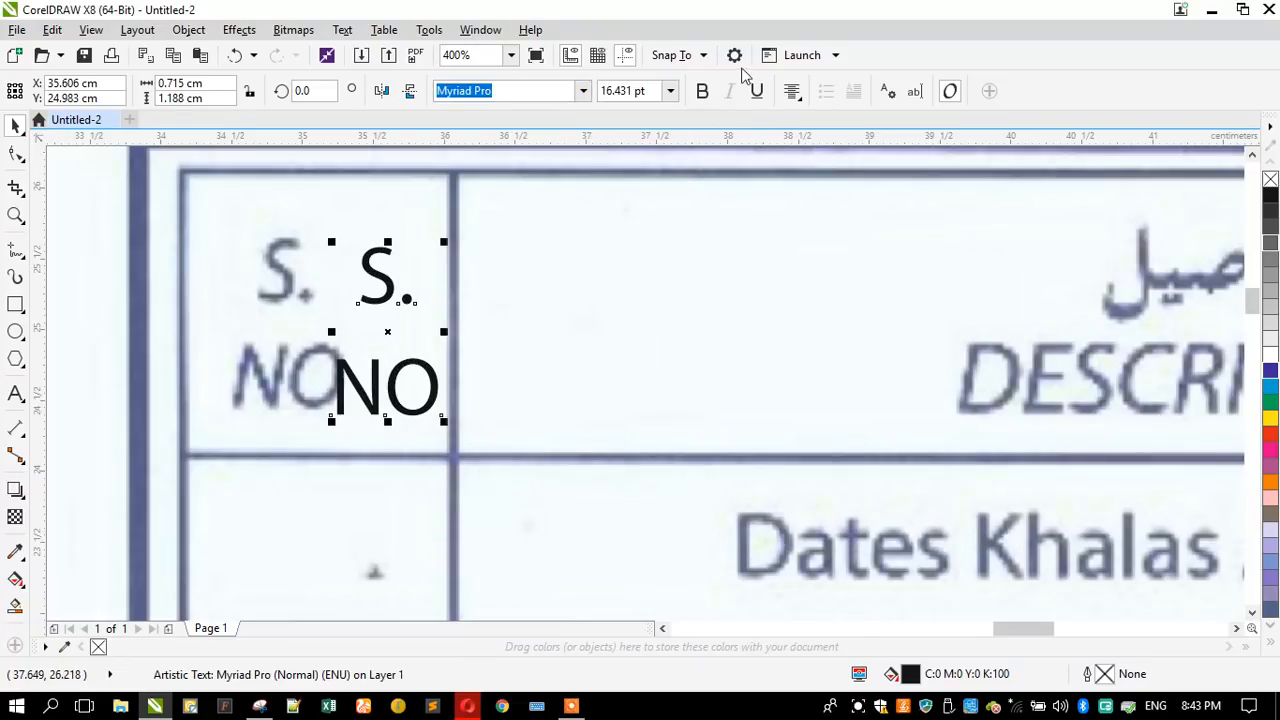
- Place the "S." / "NO" heading over the scanned one and turn a copy in the second column into "DESCRIPTION"
drag(367, 270, 540, 264)
scroll(276, 272, down, 2)
scroll(518, 264, down, 2)
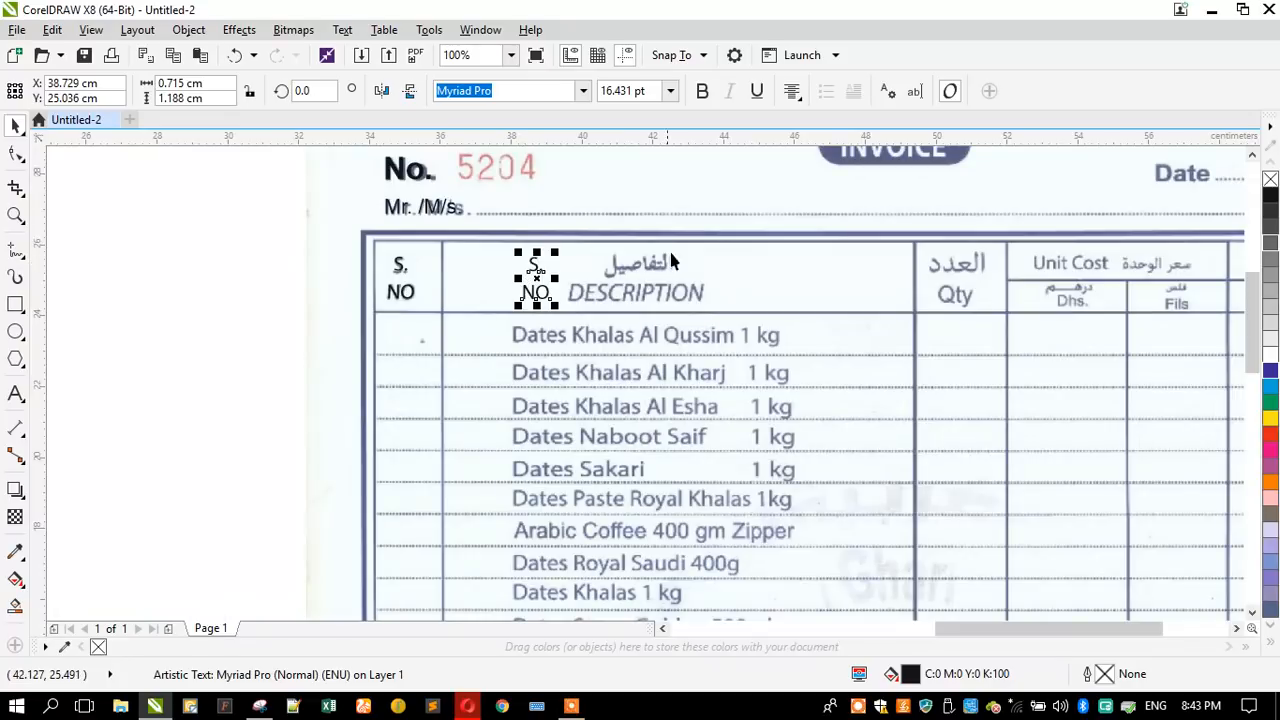
scroll(710, 244, up, 2)
click(15, 393)
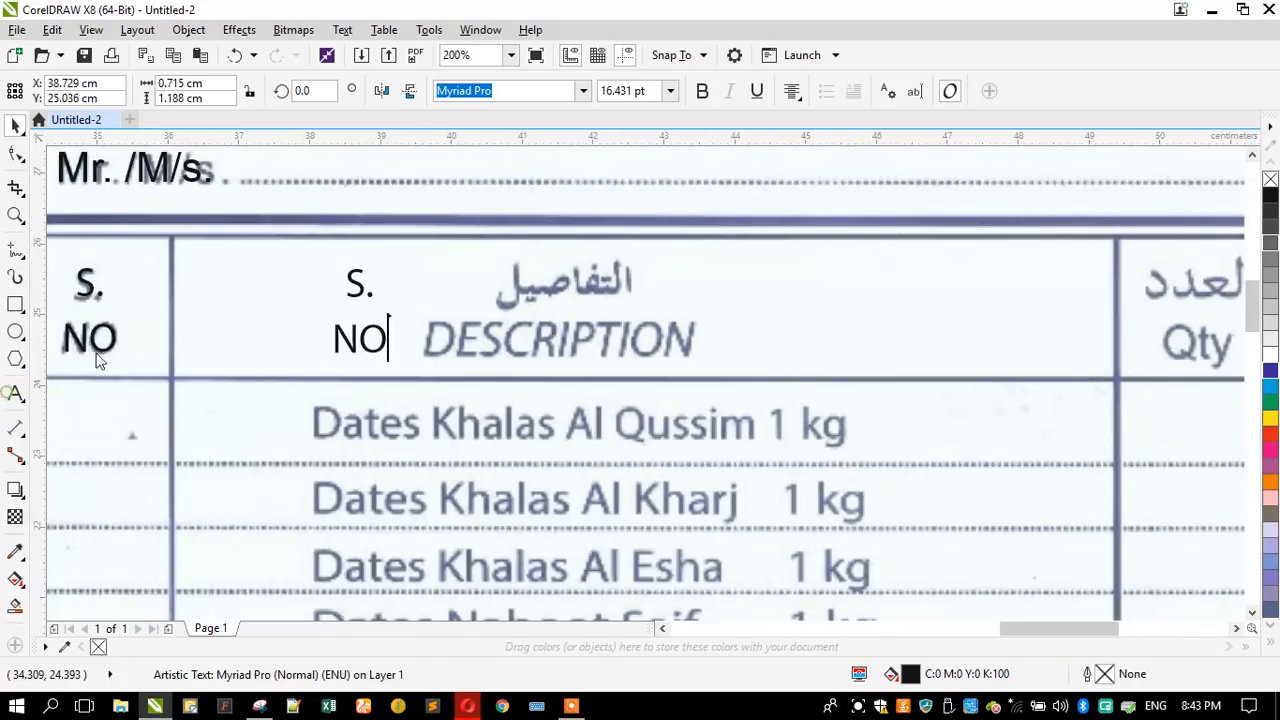
key(ctrl+a)
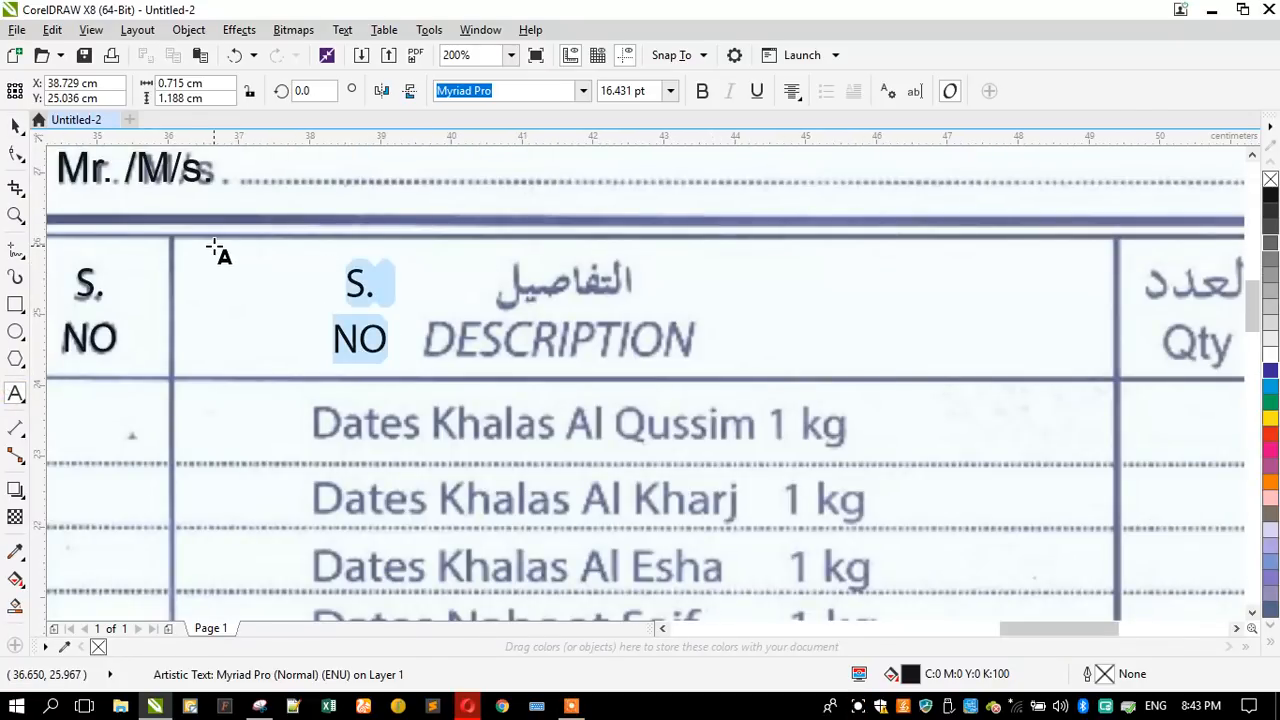
text(de)
key(BackSpace)
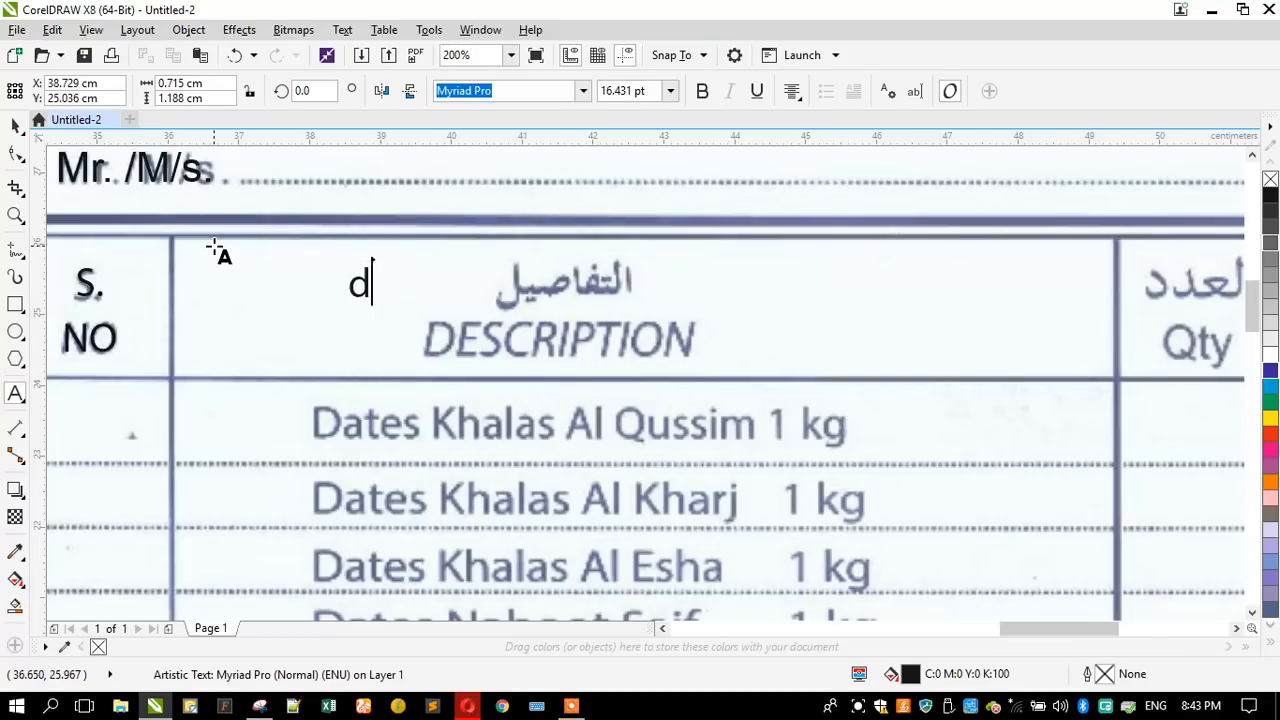
key(BackSpace)
key(Caps_Lock)
text(DESC)
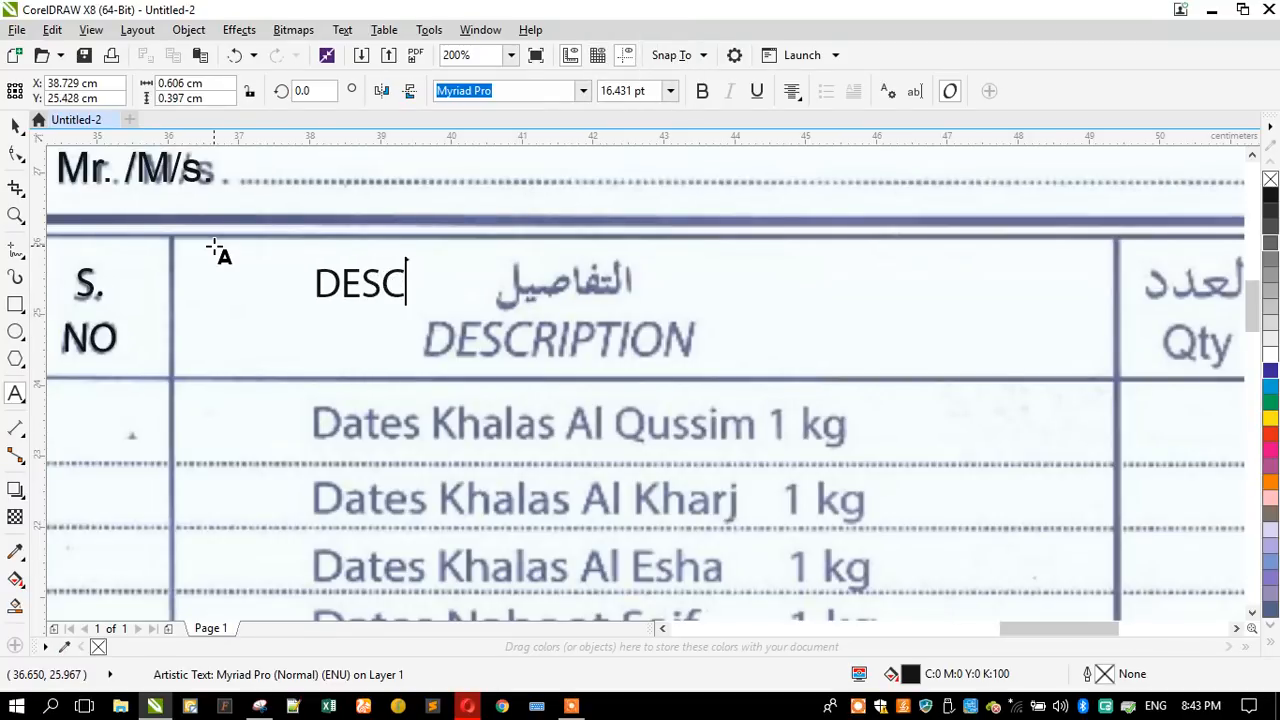
text(RIPTION)
- Position the "DESCRIPTION" heading over the scanned one and enlarge it to about 19.44 pt
click(16, 125)
drag(382, 293, 563, 343)
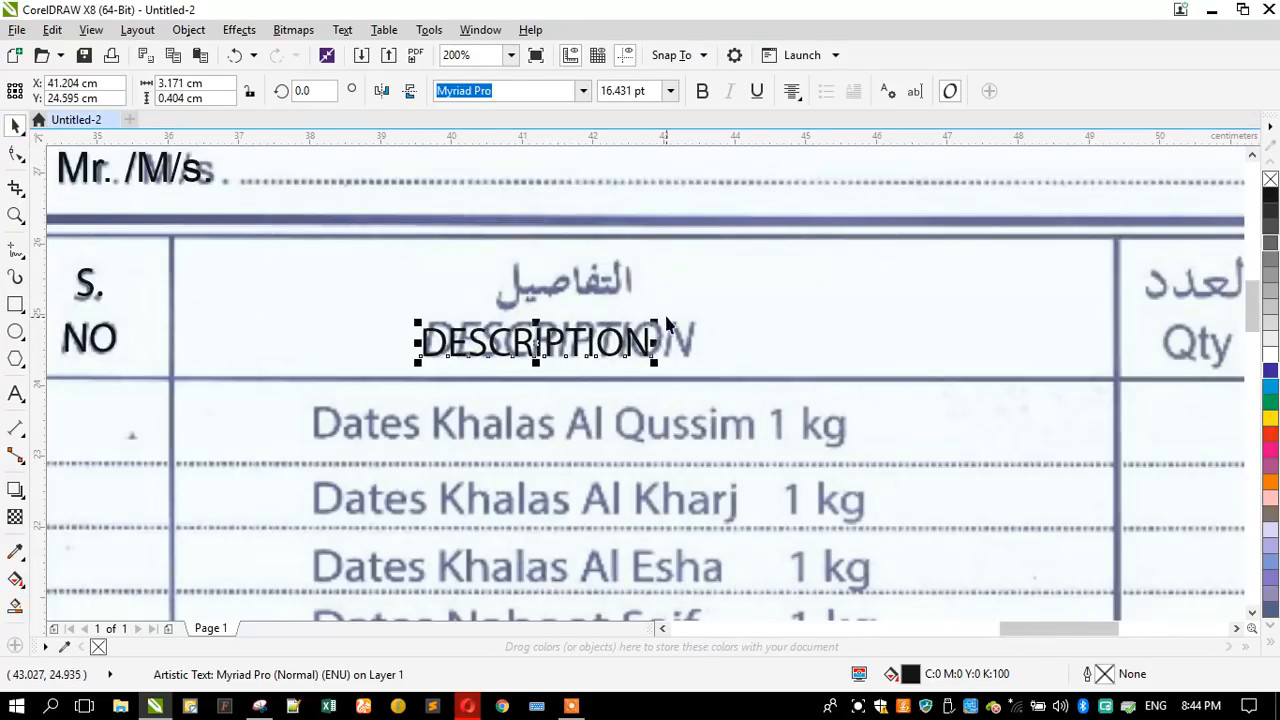
drag(656, 323, 694, 297)
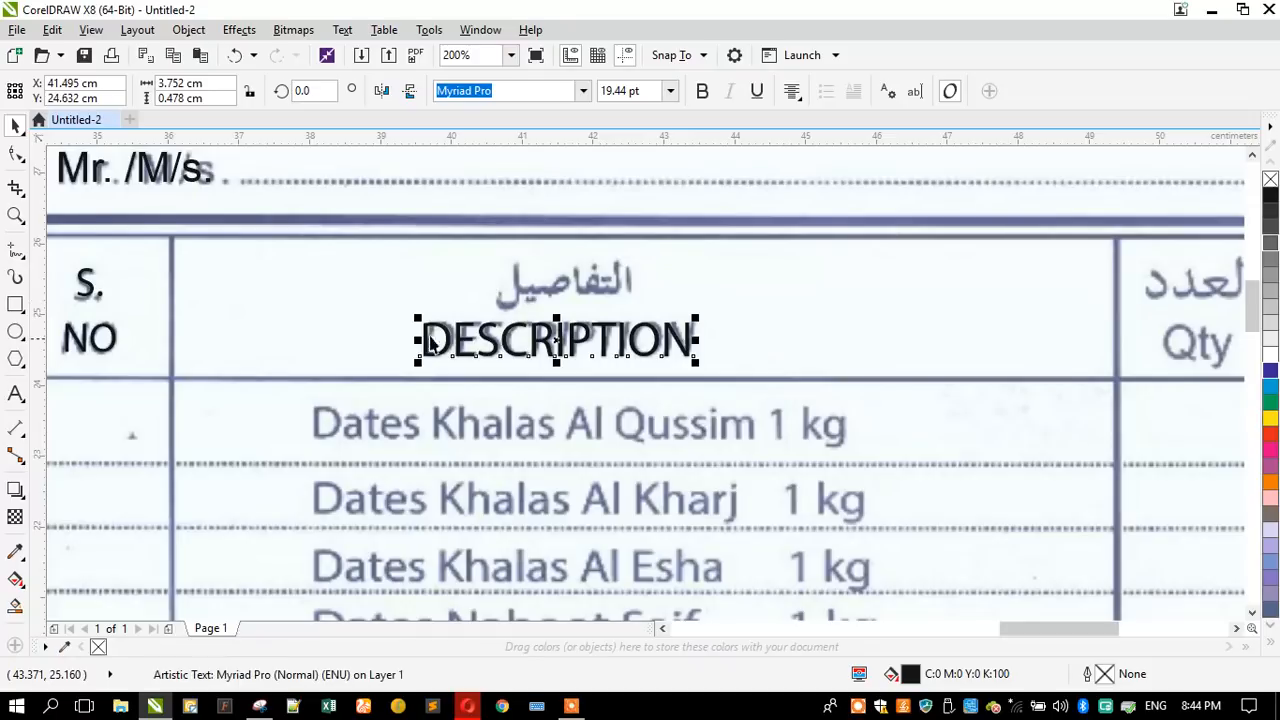
- Place a copy of the "DESCRIPTION" heading beside the quantity column and replace its text with "Qty"
scroll(417, 337, down, 2)
drag(430, 335, 632, 336)
scroll(895, 318, up, 2)
click(18, 392)
key(ctrl+a)
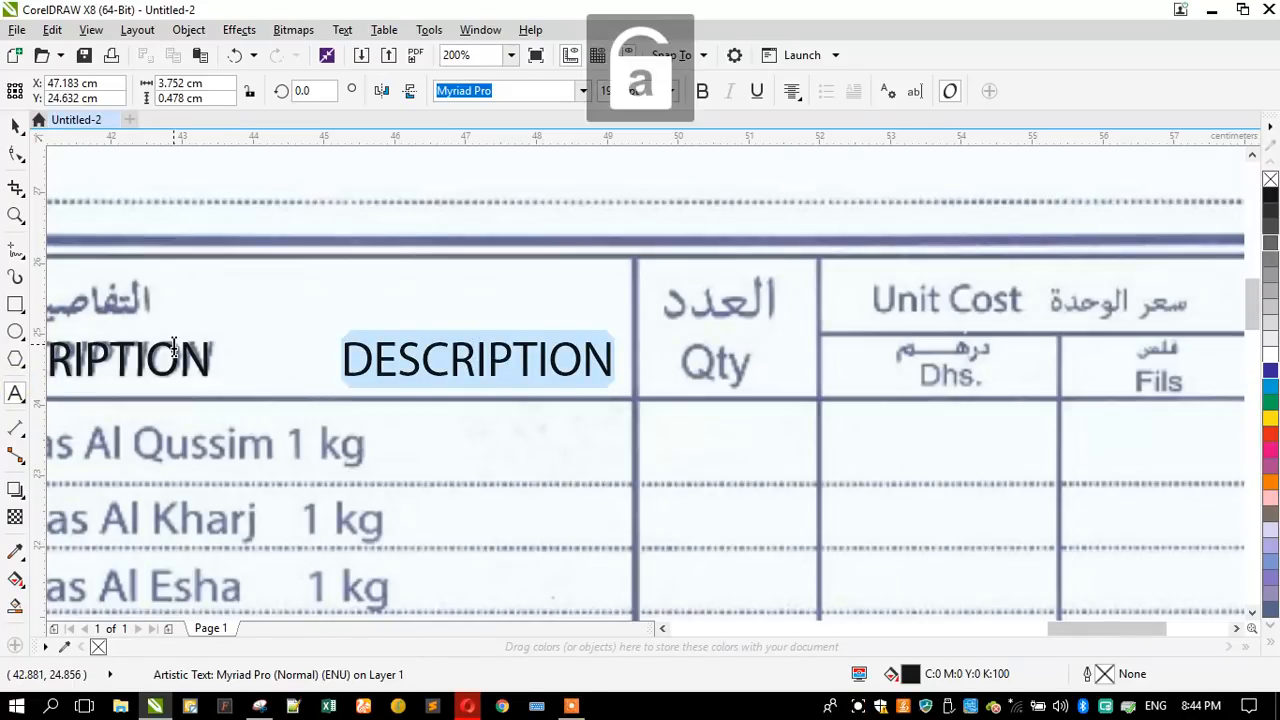
text(Qty)
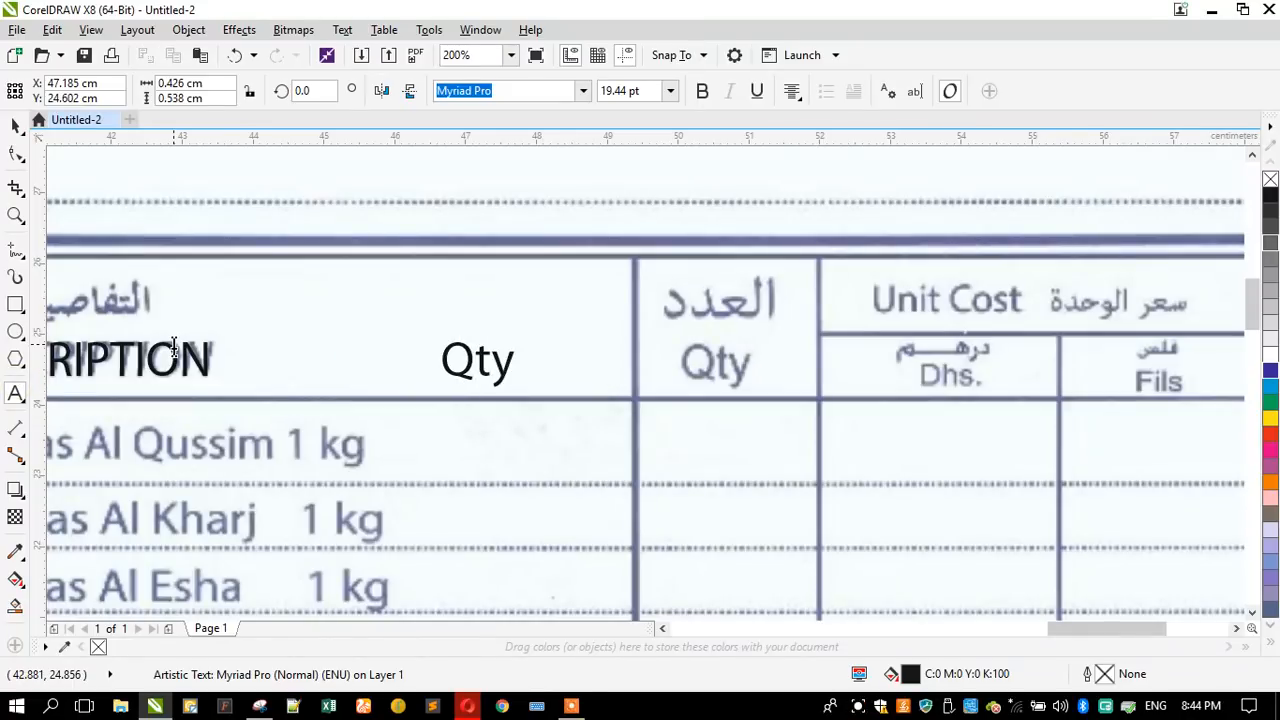
- Position the "Qty" heading over the scanned one and reduce it to about 18.54 pt
click(15, 125)
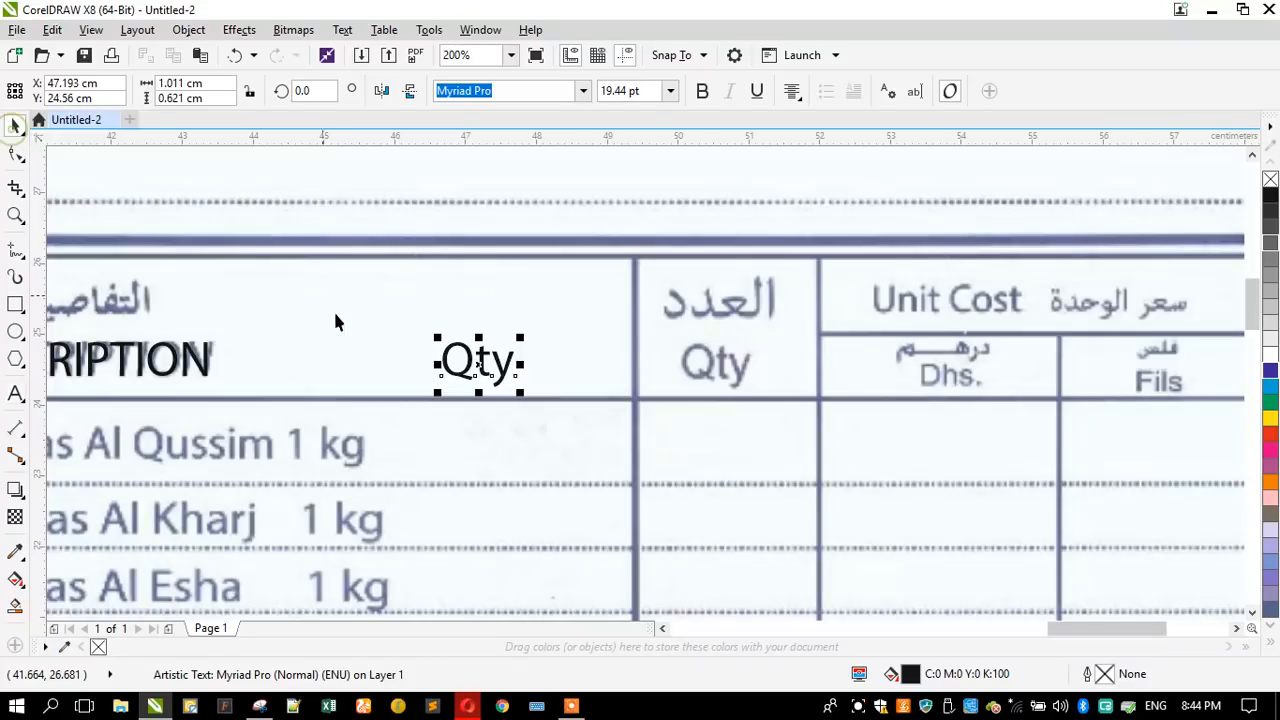
drag(470, 370, 713, 363)
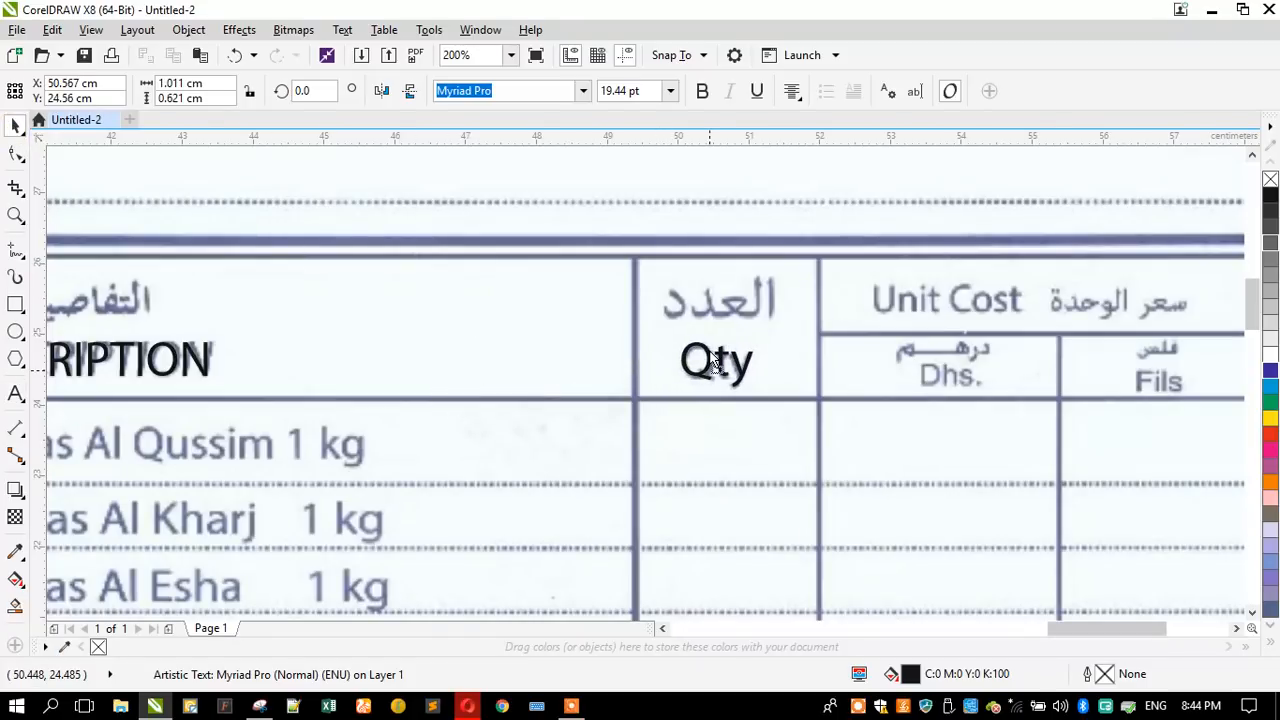
scroll(523, 334, down, 1)
scroll(895, 323, up, 1)
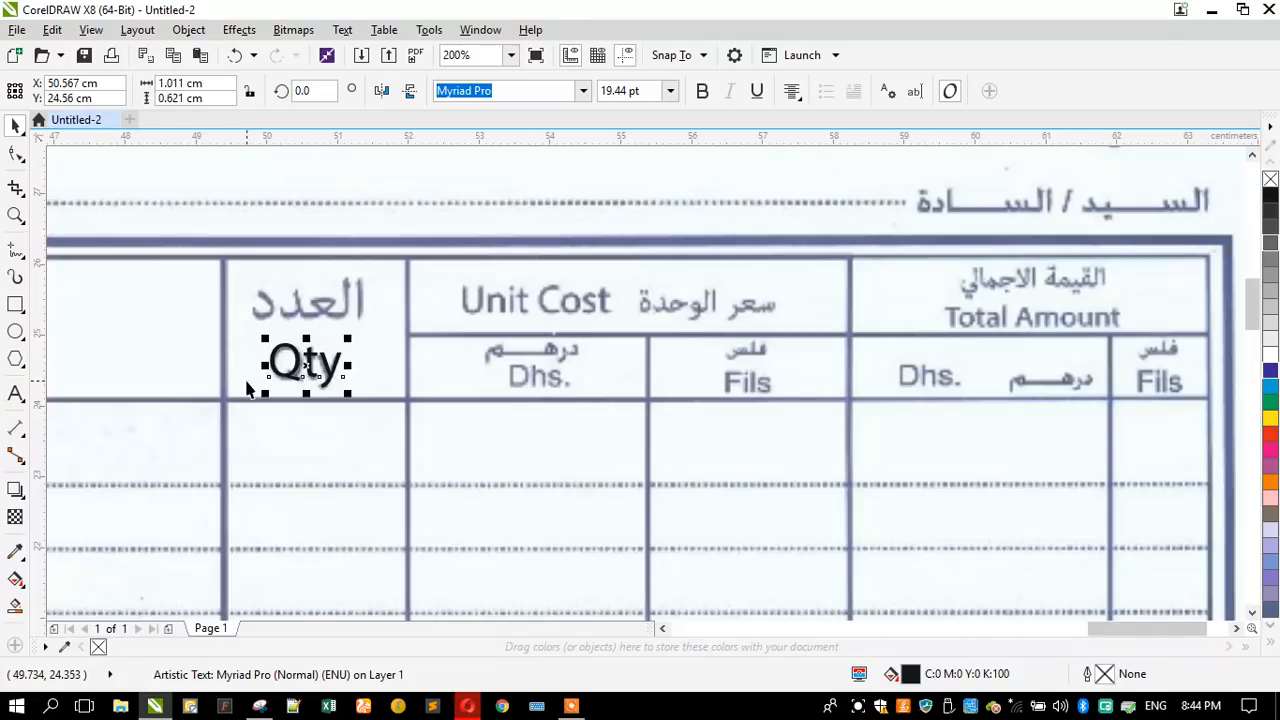
scroll(271, 353, up, 2)
drag(268, 310, 279, 311)
scroll(450, 352, down, 2)
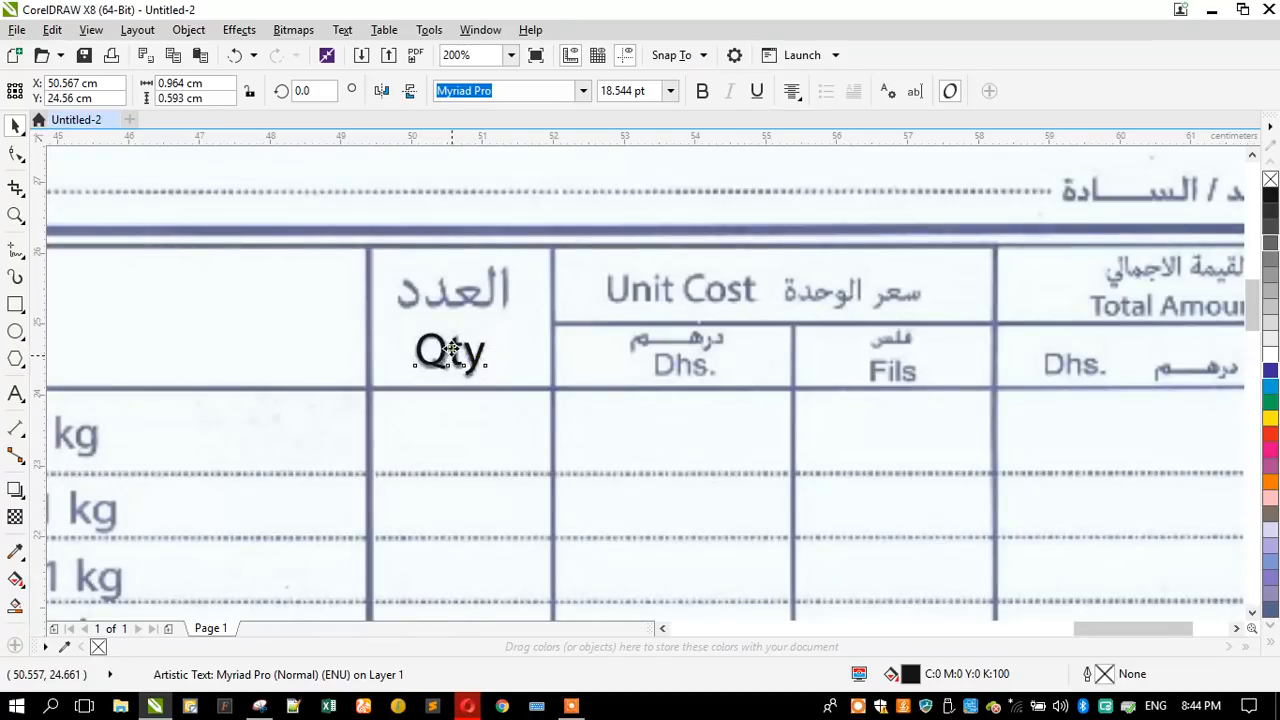
- Place a copy of the "Qty" heading in the adjacent unit cost column and replace its text with "Unit Cost"
drag(451, 350, 588, 352)
scroll(780, 292, up, 1)
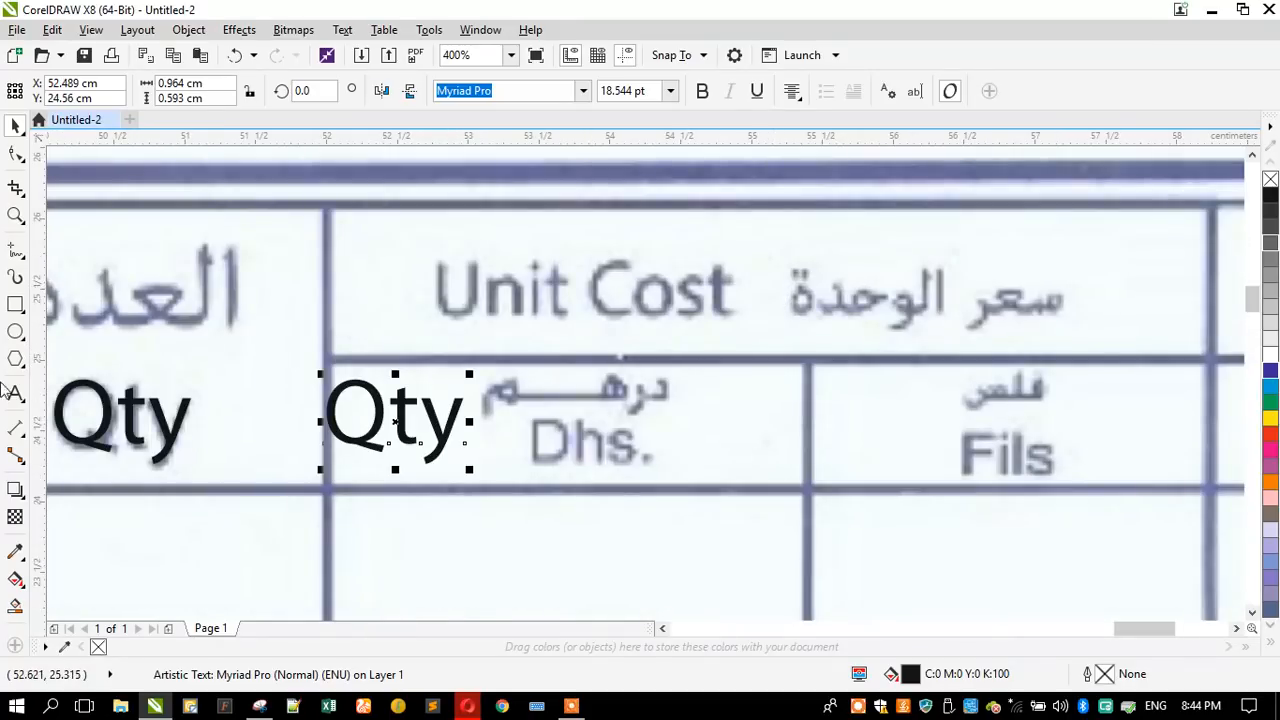
click(15, 393)
key(ctrl+a)
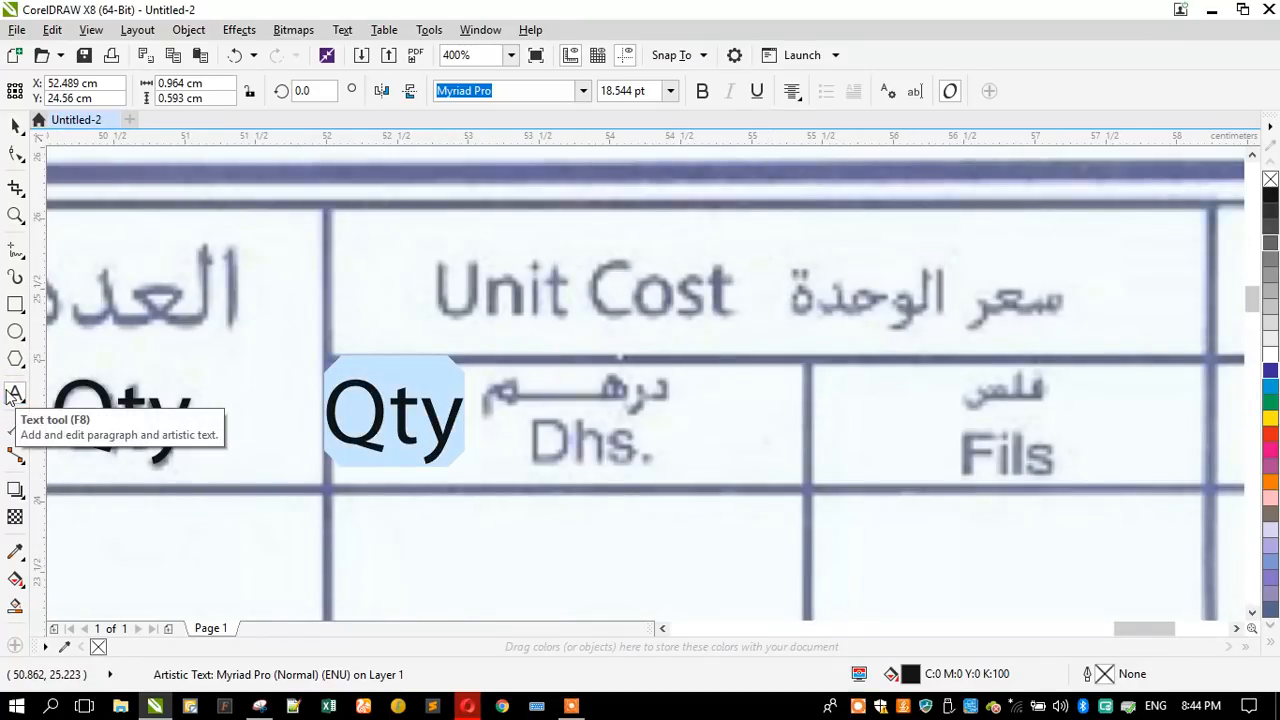
text(Unit Cost)
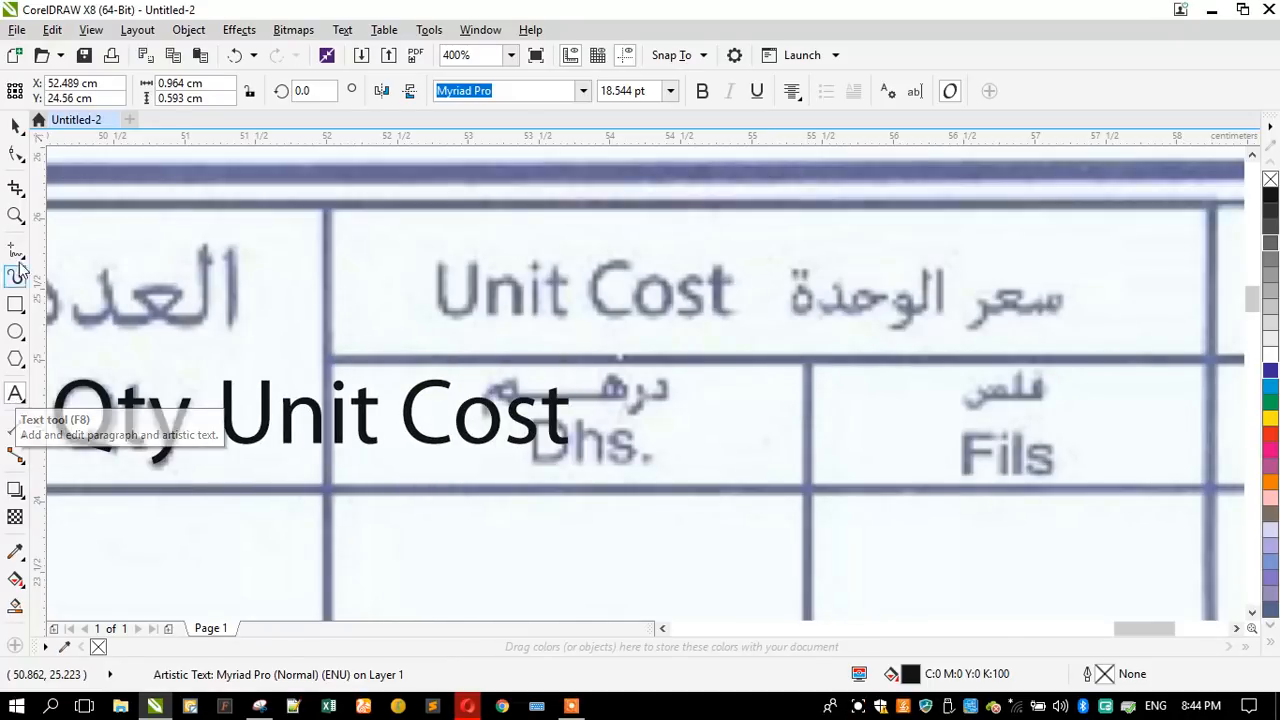
- Align the "Unit Cost" heading with the scanned one and resize it to about 15.81 pt
click(15, 125)
drag(220, 449, 318, 428)
drag(422, 396, 536, 283)
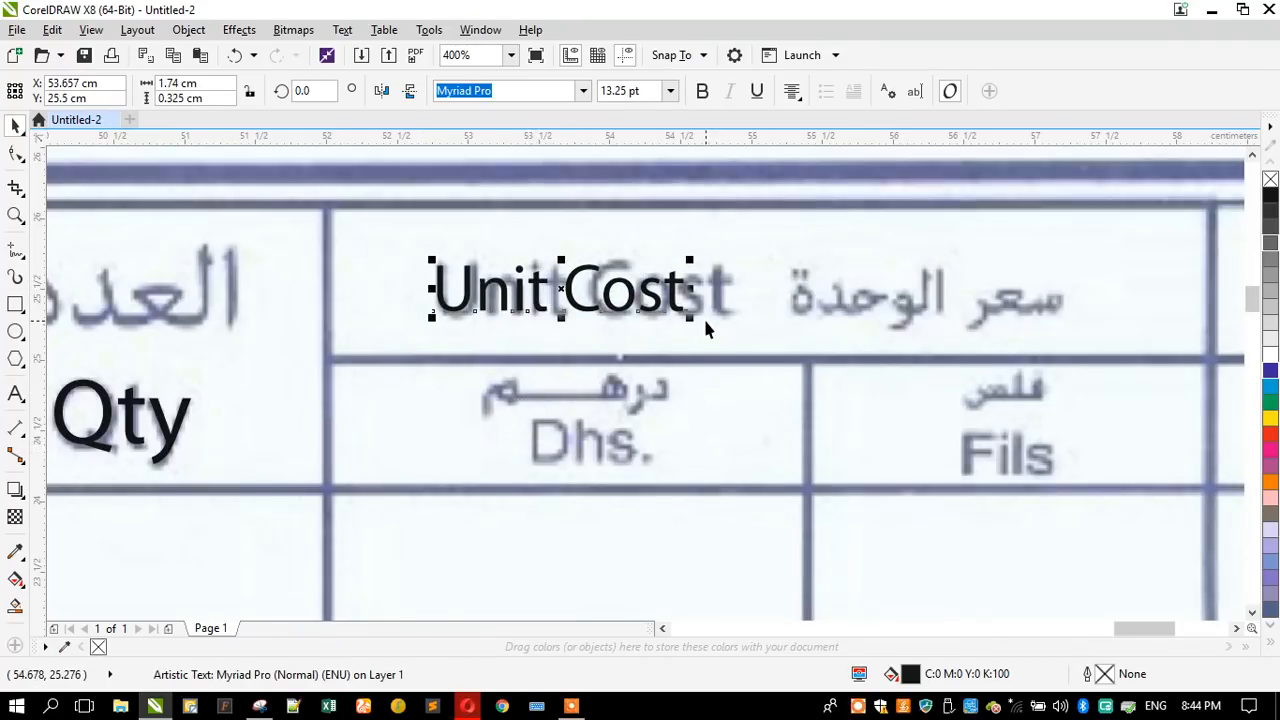
drag(695, 320, 737, 337)
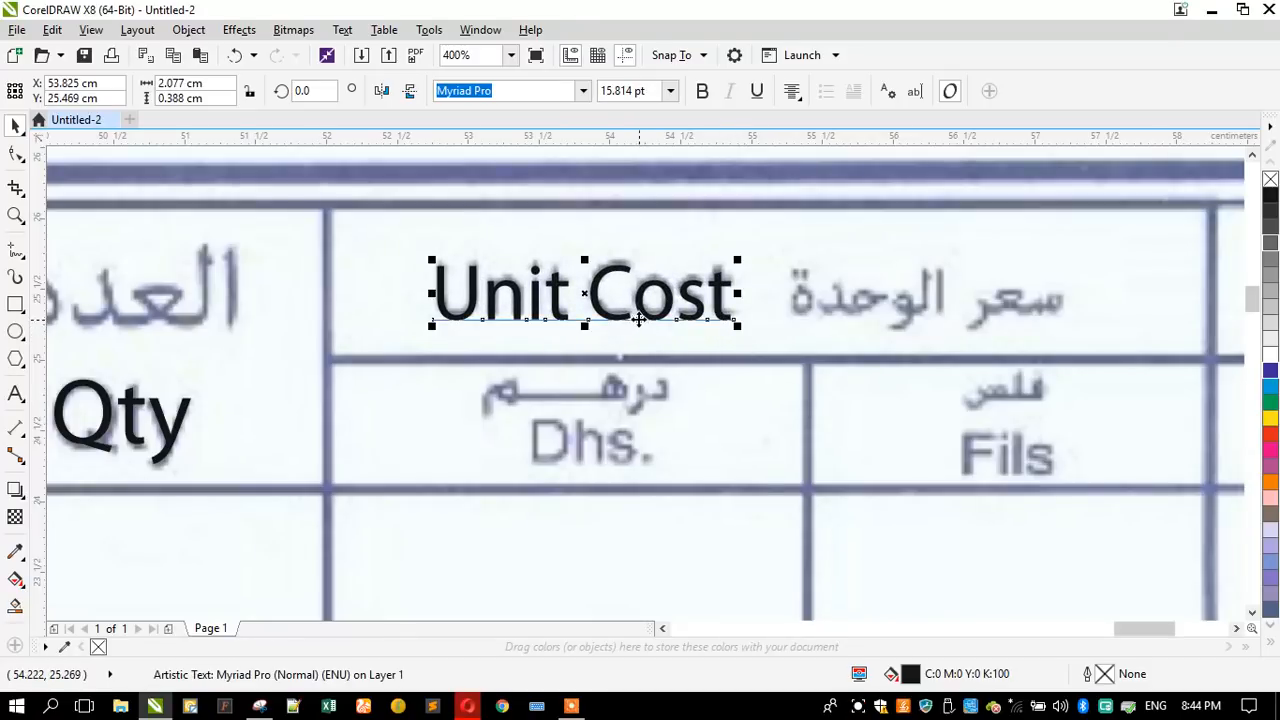
scroll(601, 277, up, 2)
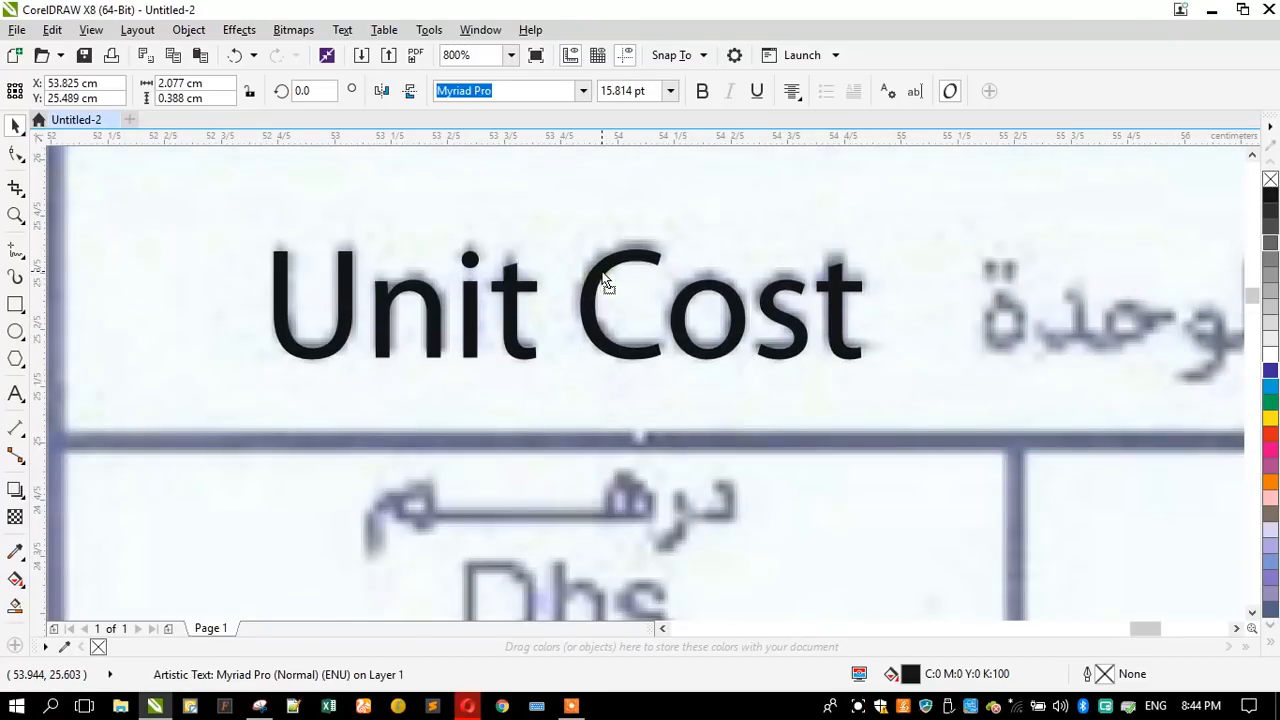
scroll(604, 284, down, 2)
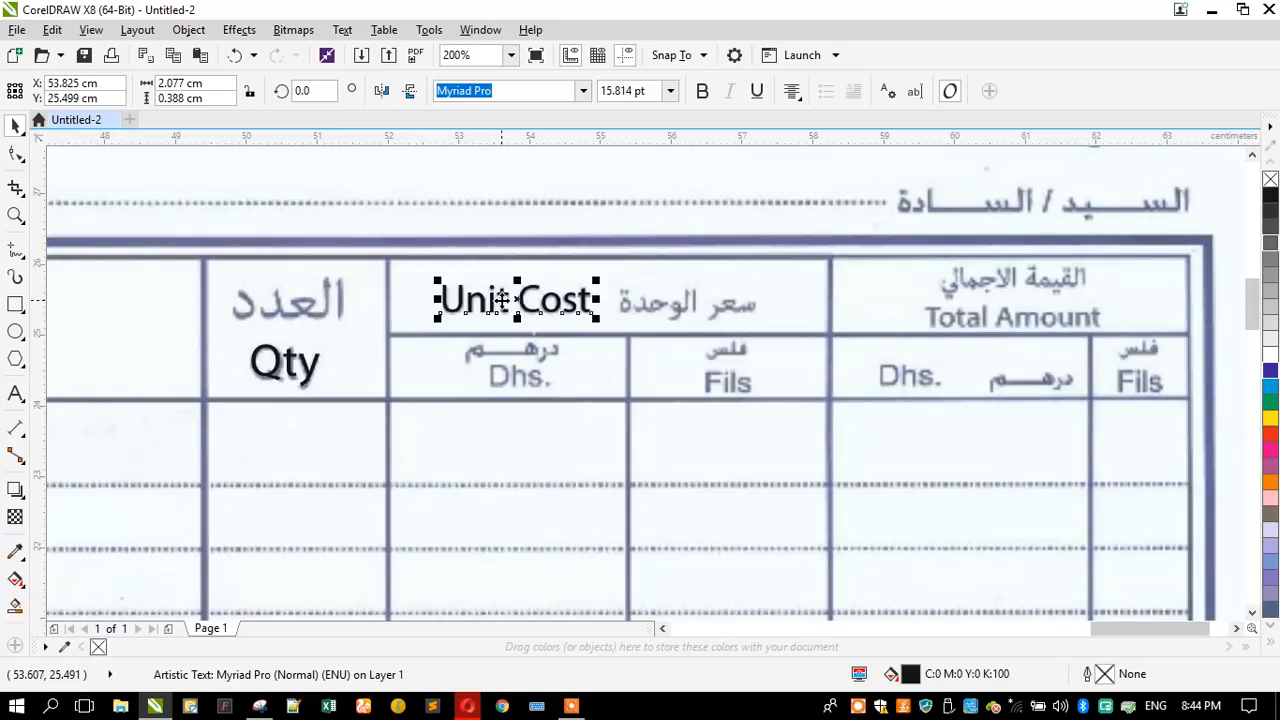
- Place a copy of the "Unit Cost" heading further along the same row and replace its text with "Dhs."
drag(503, 300, 740, 300)
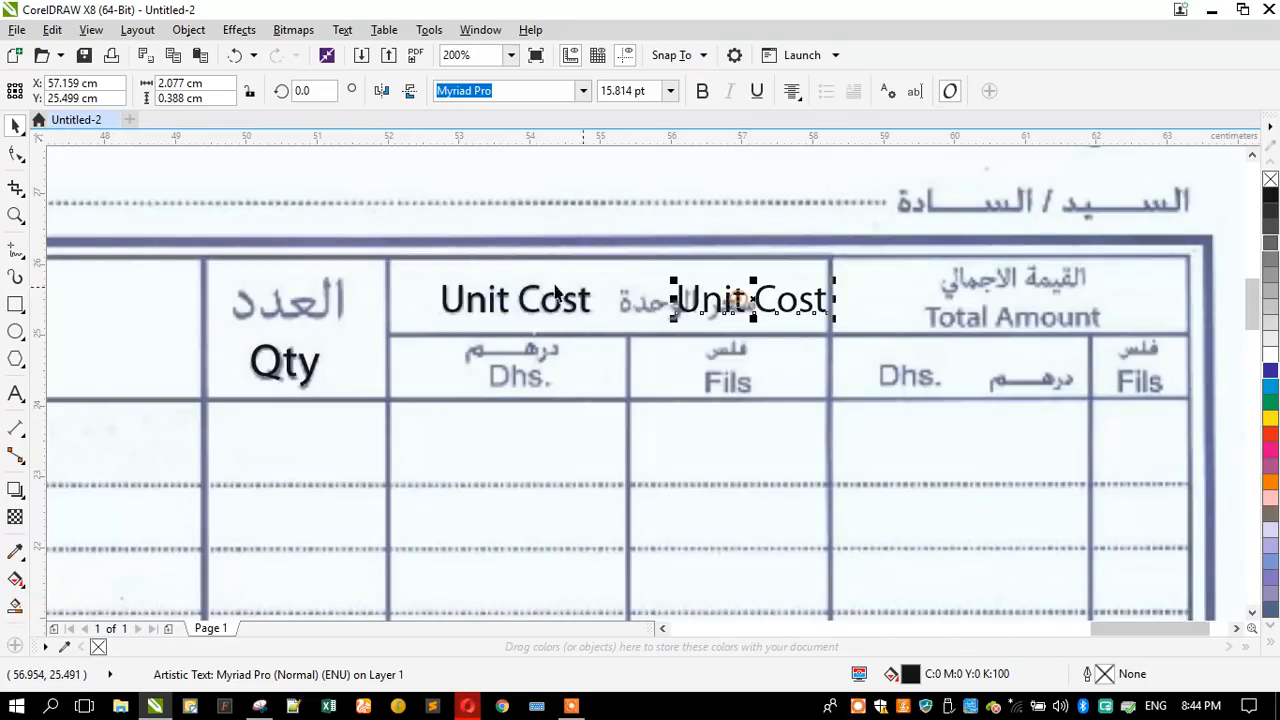
click(15, 395)
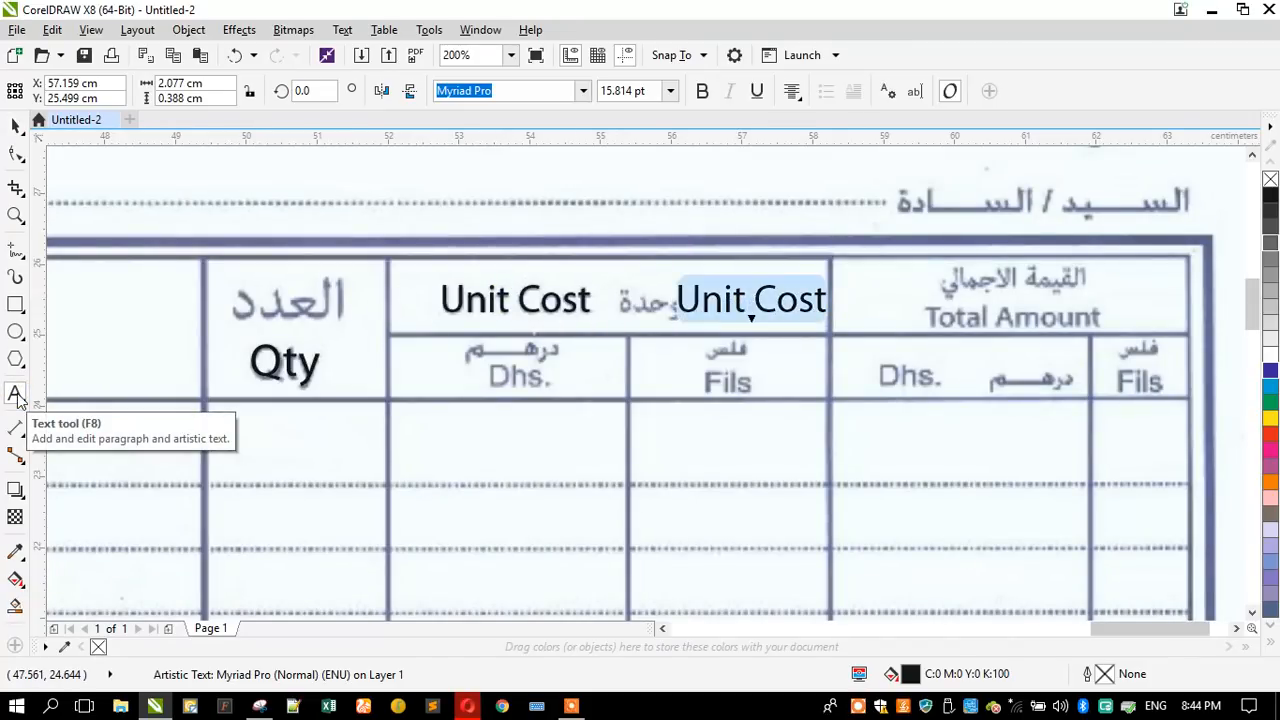
text(Dhs.)
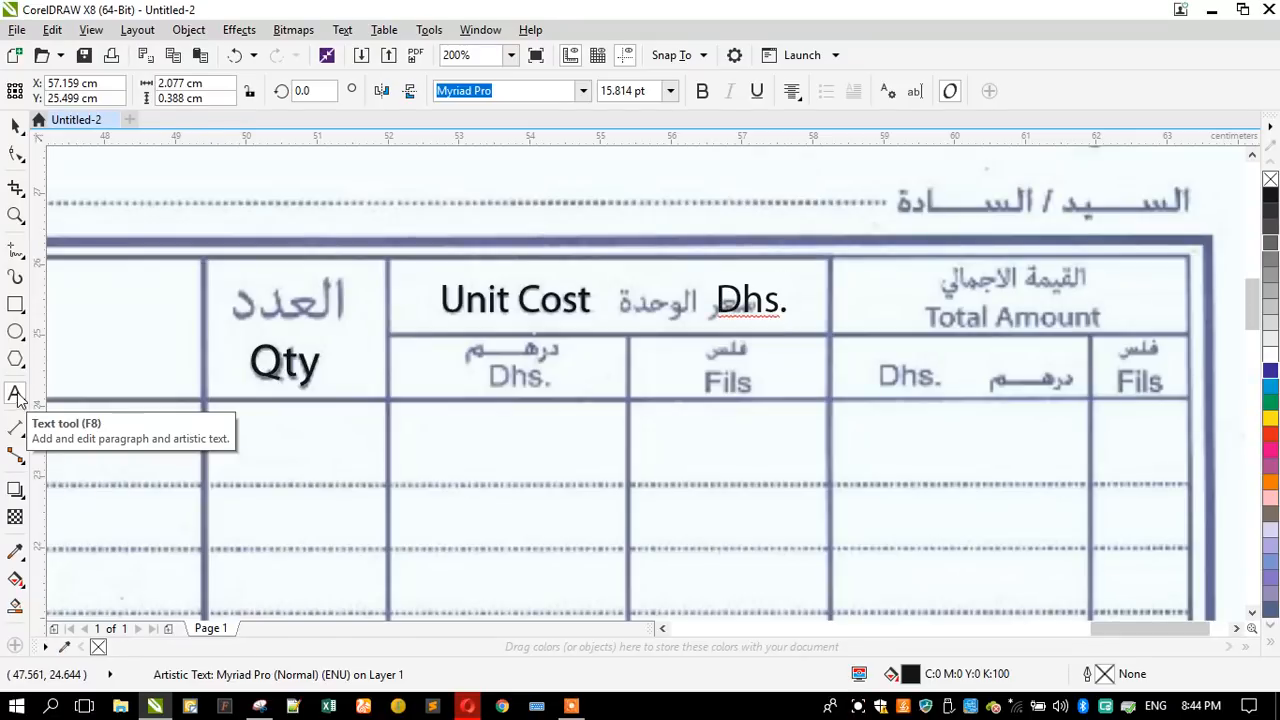
- Position the "Dhs." heading over the scanned one under "Unit Cost" and reduce it to about 13.02 pt
click(15, 125)
scroll(736, 309, up, 1)
drag(736, 309, 277, 467)
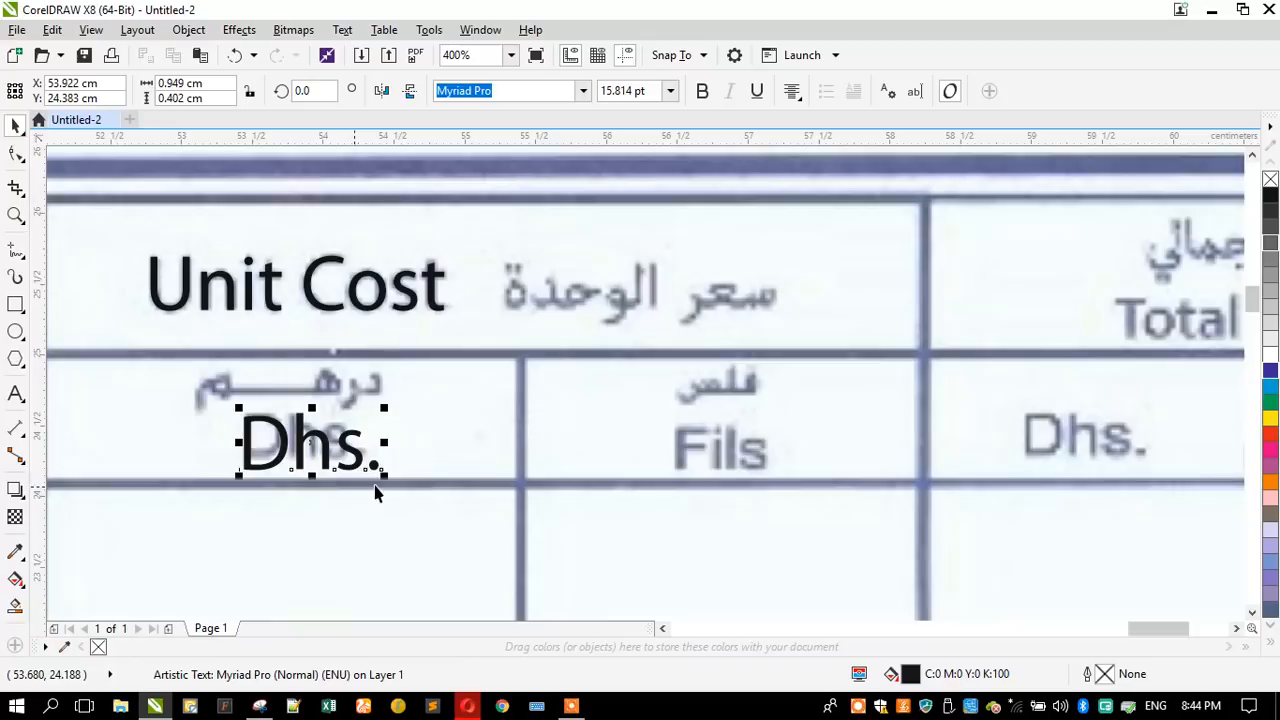
mouse_move(381, 472)
mouse_down()
mouse_move(354, 475)
mouse_move(362, 484)
mouse_up()
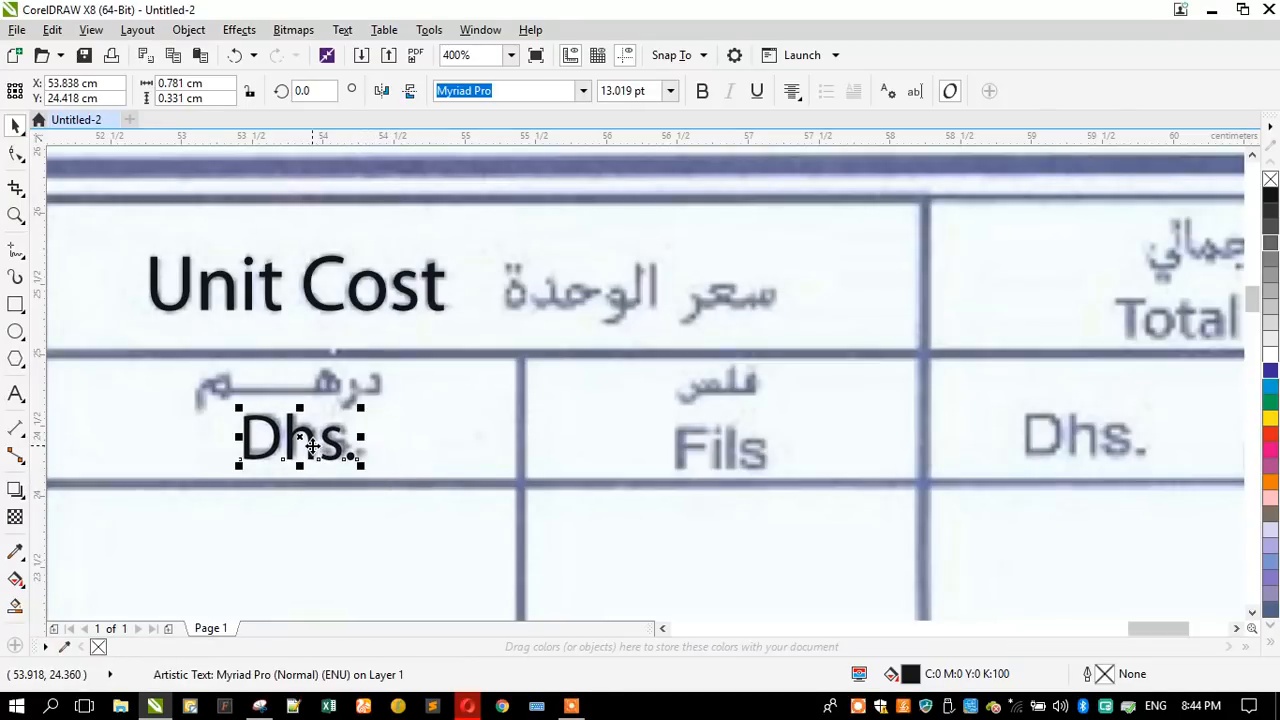
- Place a copy of the "Dhs." heading over the scanned "Fils" under "Unit Cost" and replace its text with "Fils"
drag(312, 447, 742, 470)
click(15, 393)
key(ctrl+a)
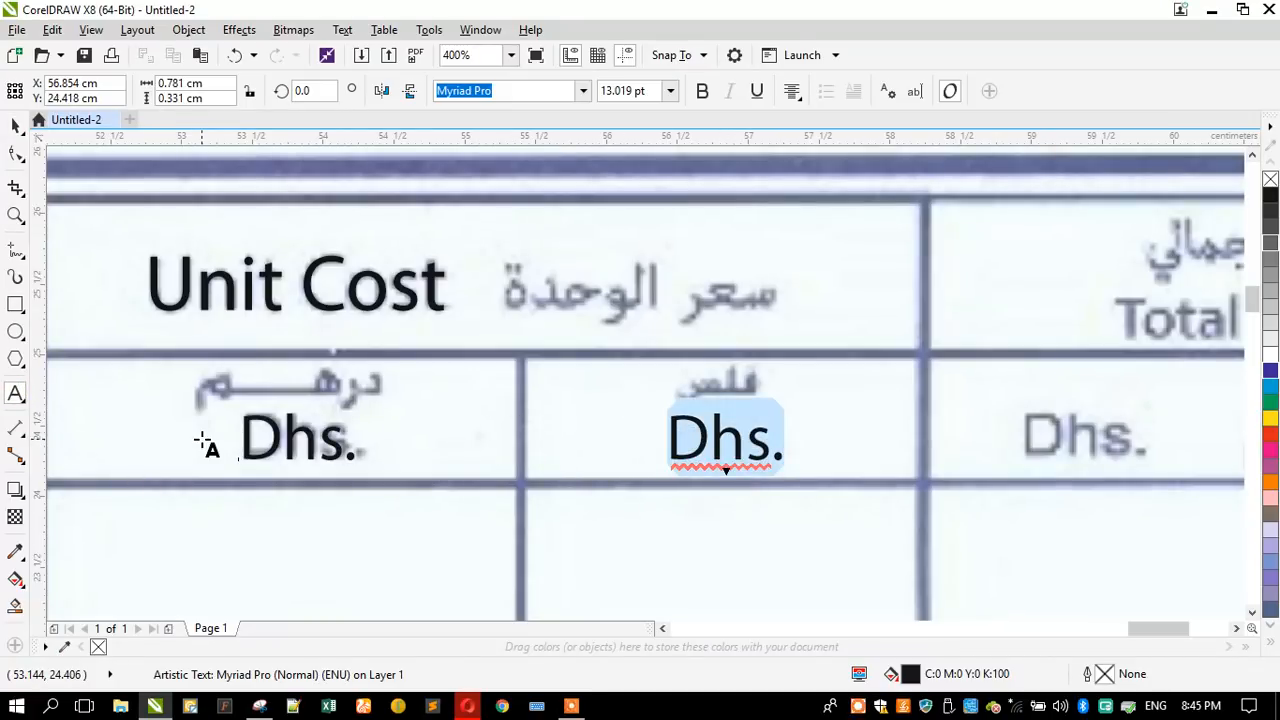
text(Fils)
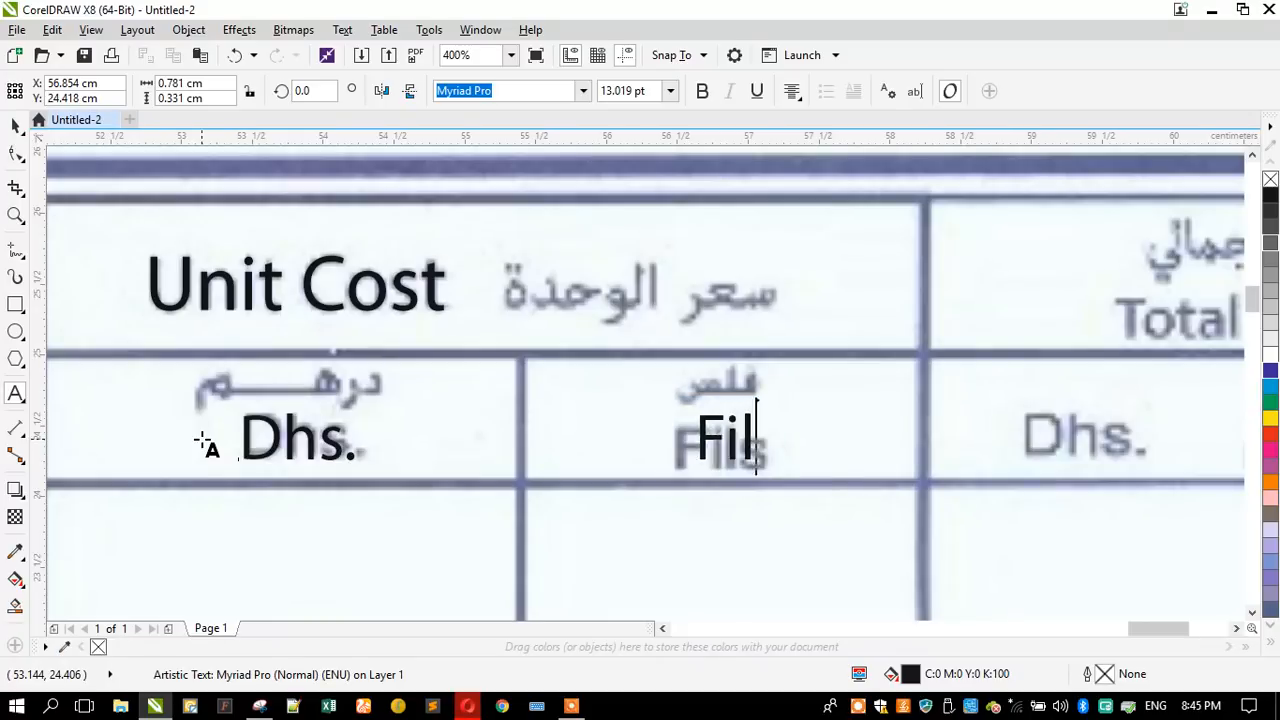
click(15, 126)
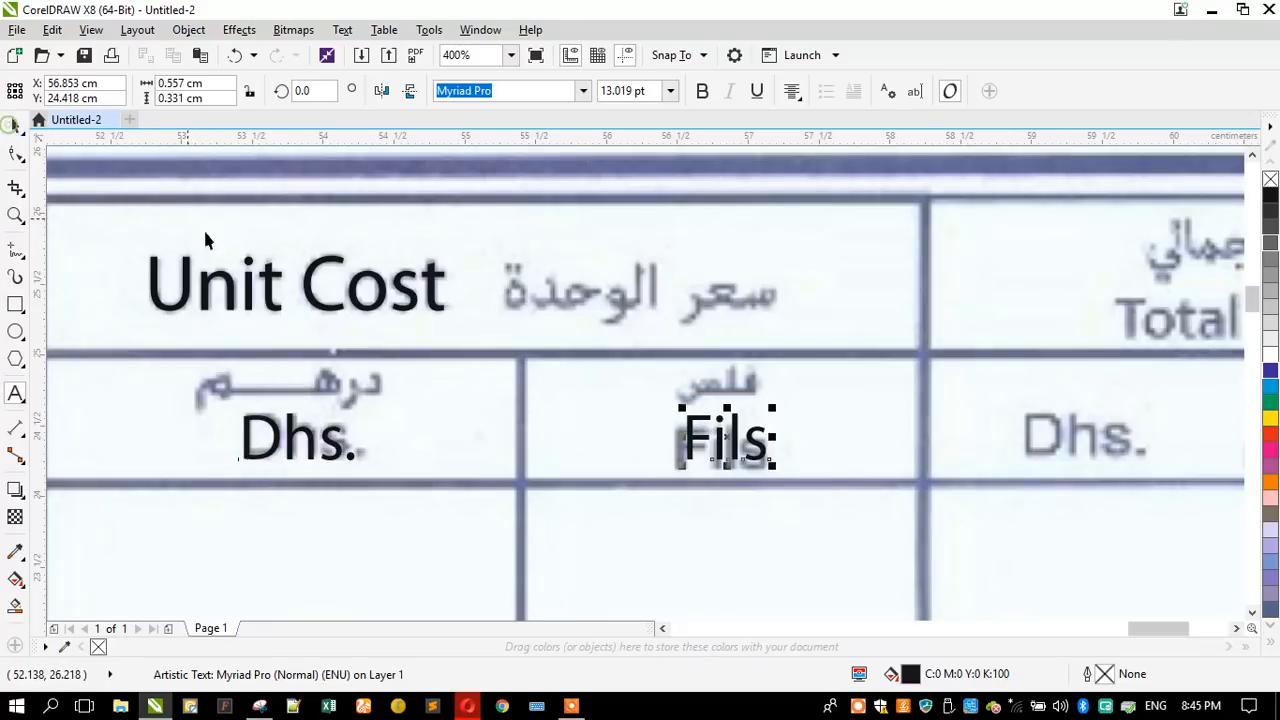
- Place a copy of the "Fils" heading over the scanned "Dhs." under "Total Amount" and replace its text with "Dhs."
scroll(340, 382, down, 1)
scroll(795, 363, up, 1)
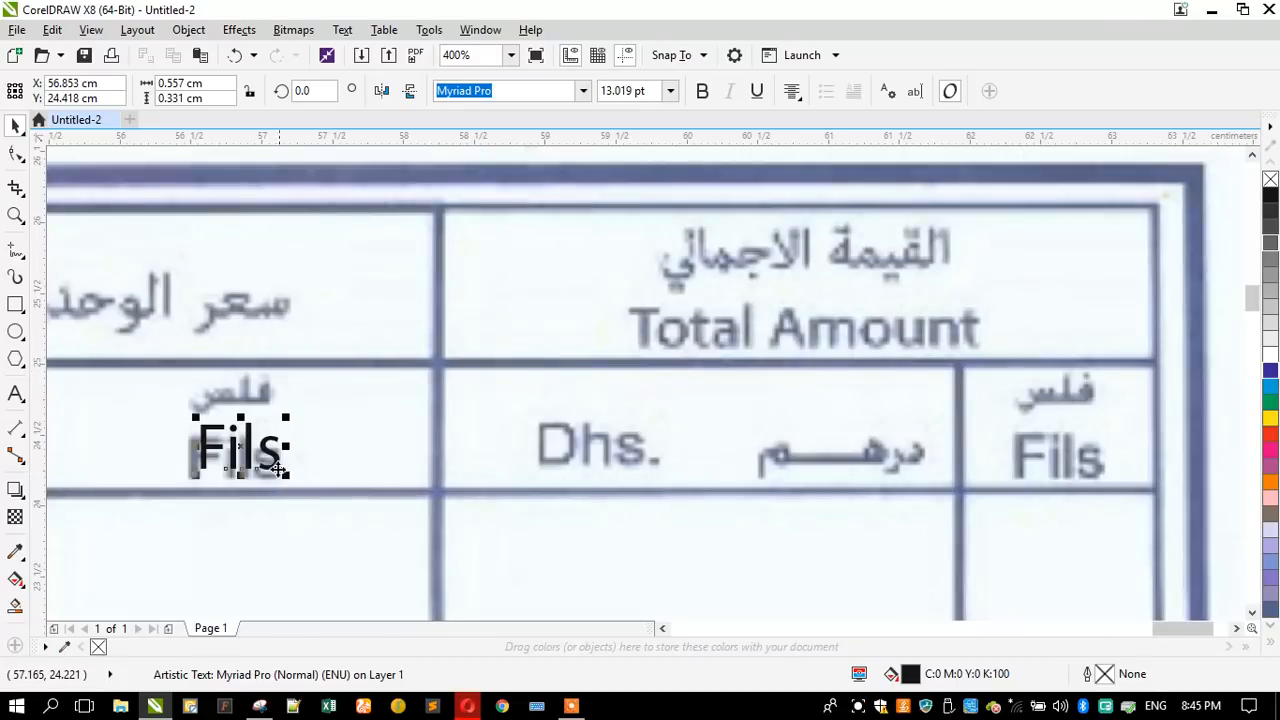
drag(270, 455, 608, 436)
click(15, 393)
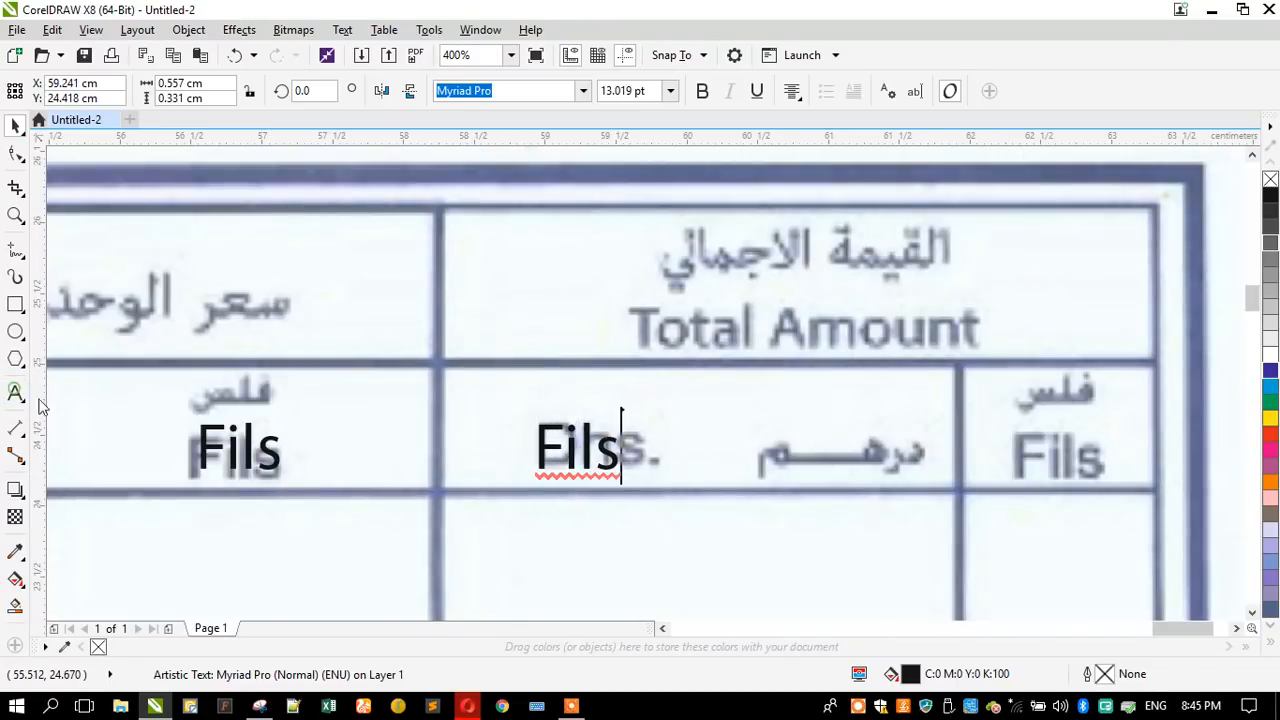
key(ctrl+a)
text(Dhs.)
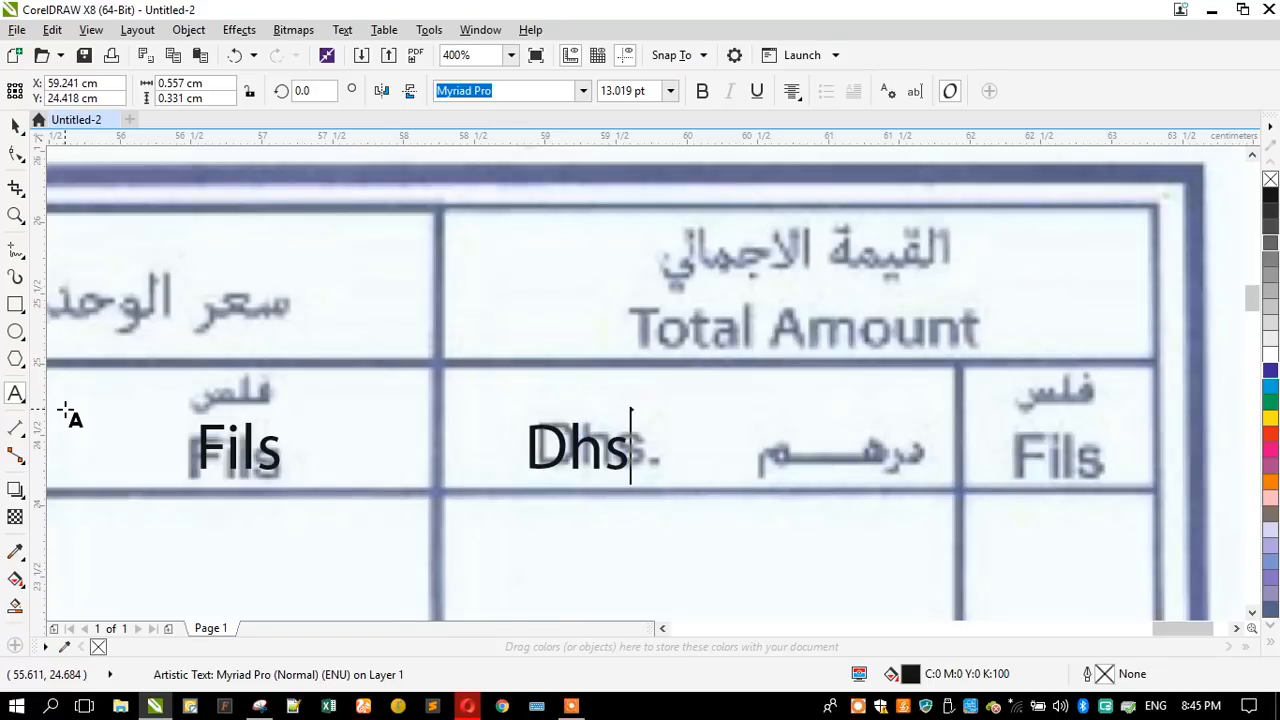
click(15, 125)
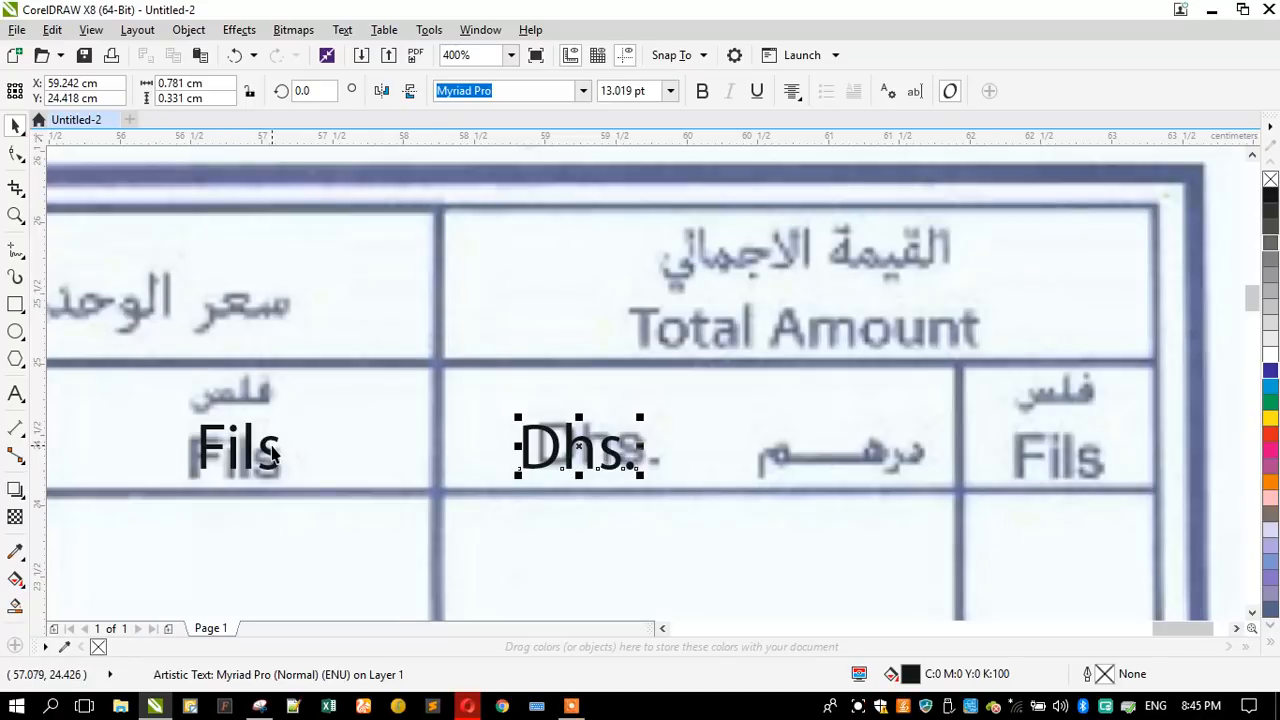
- Place a copy of the "Fils" heading over the scanned "Fils" in the table's last column
drag(270, 455, 1089, 451)
right_click(1089, 451)
scroll(790, 338, down, 1)
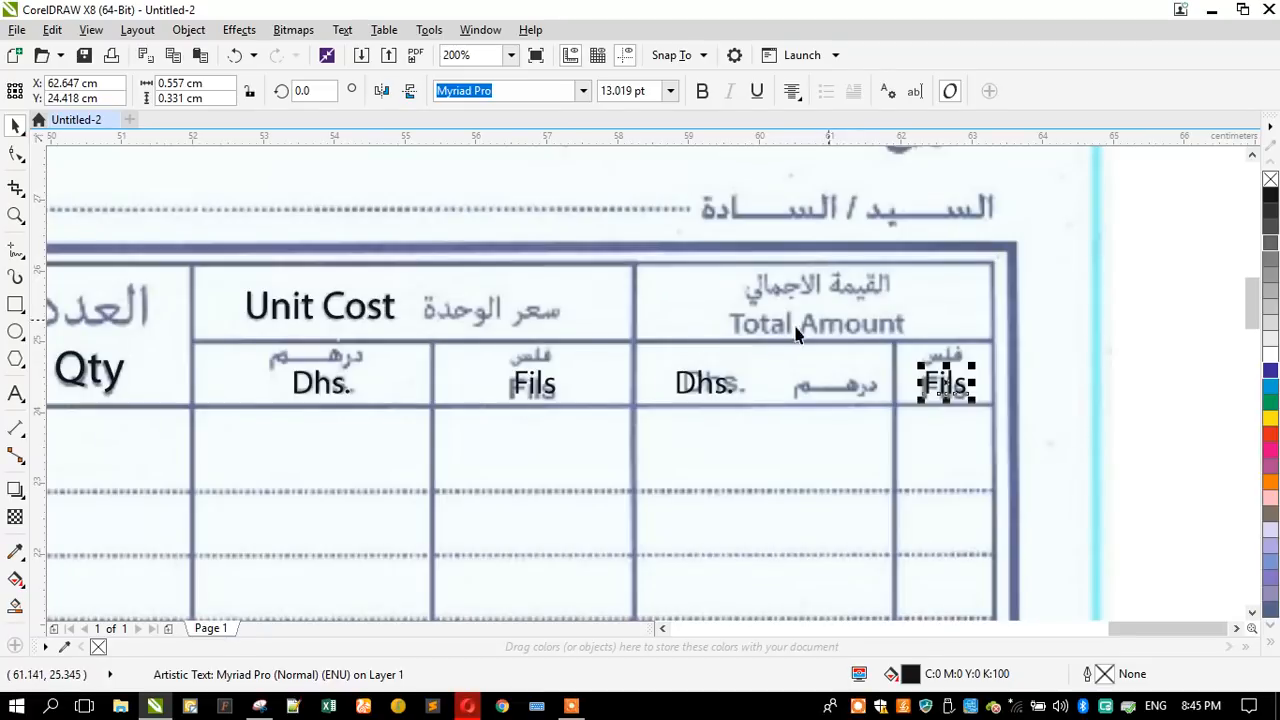
- Place a copy of the last column's "Fils" heading beside the scanned "Total Amount" and replace its text with "Total Amount"
scroll(851, 287, up, 1)
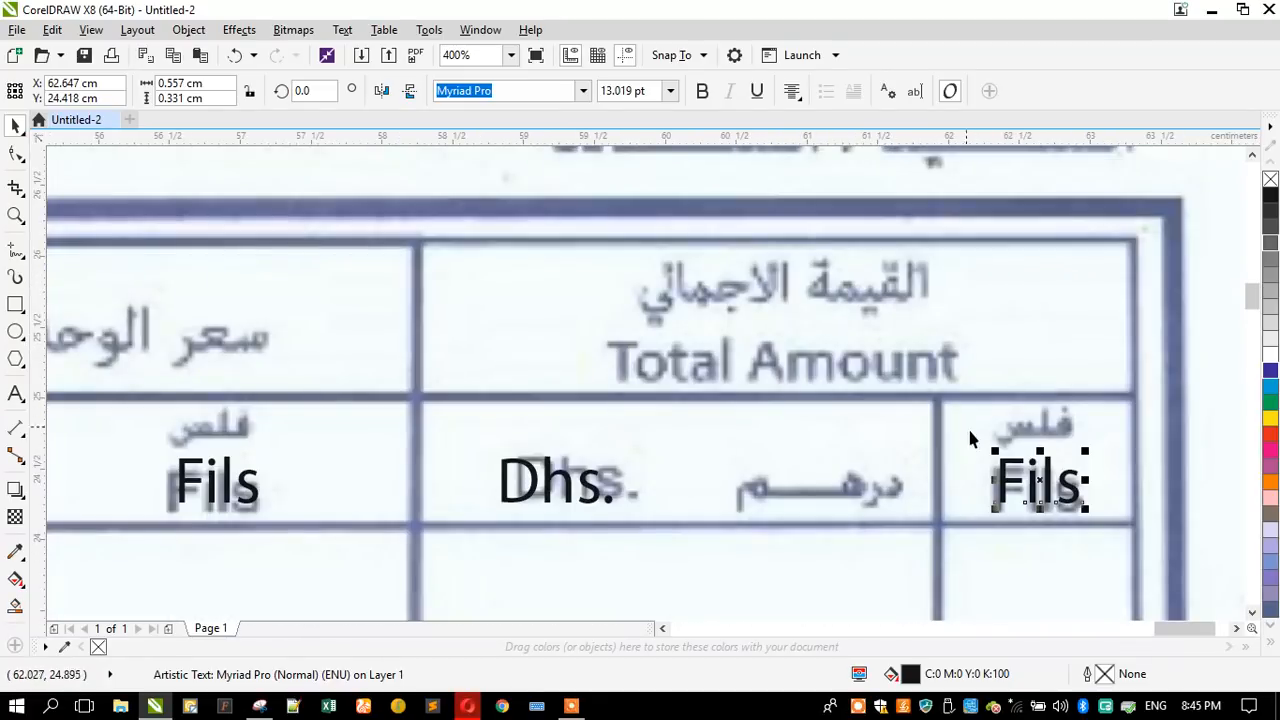
drag(1005, 460, 501, 342)
right_click(501, 342)
click(17, 393)
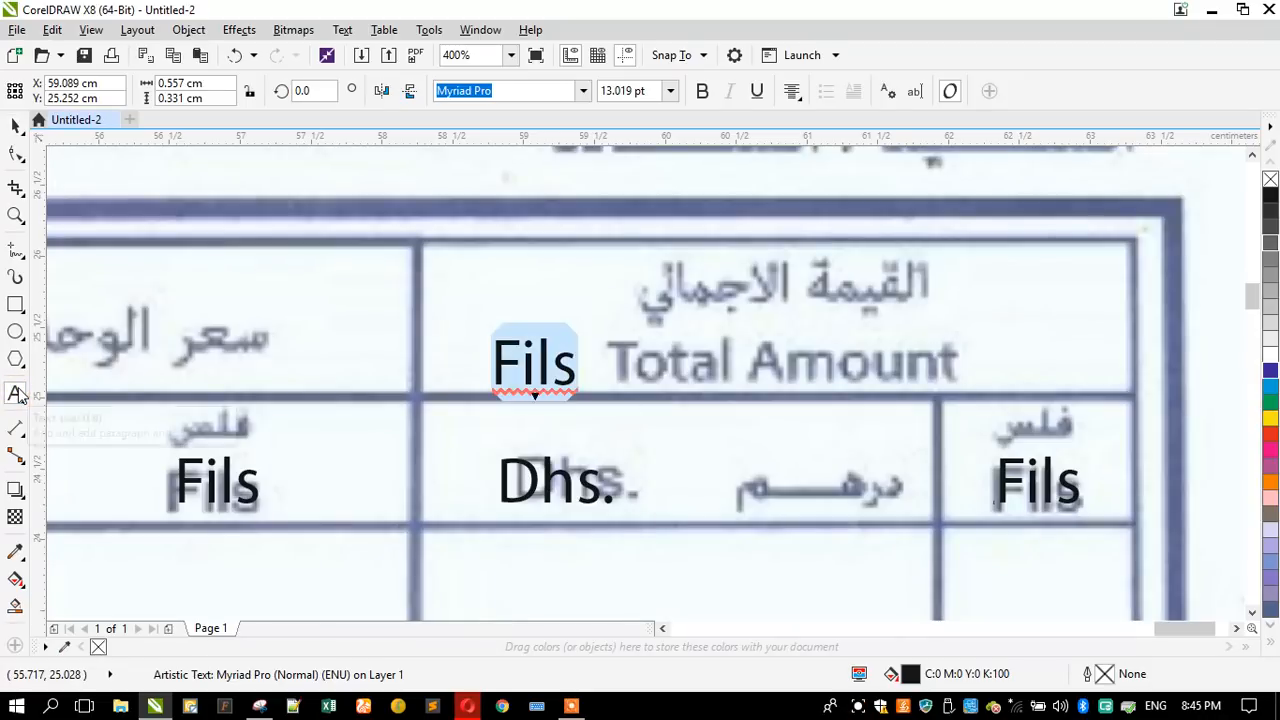
text(Totla)
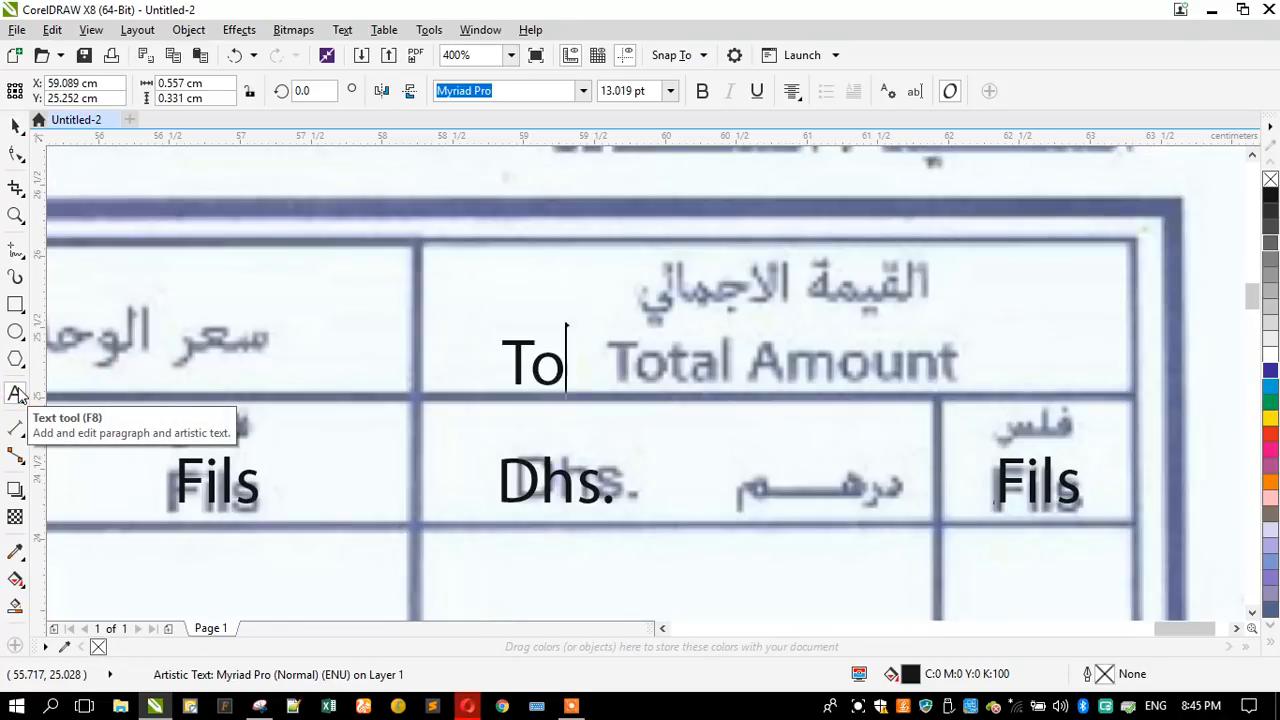
key(BackSpace)
key(BackSpace)
text(al )
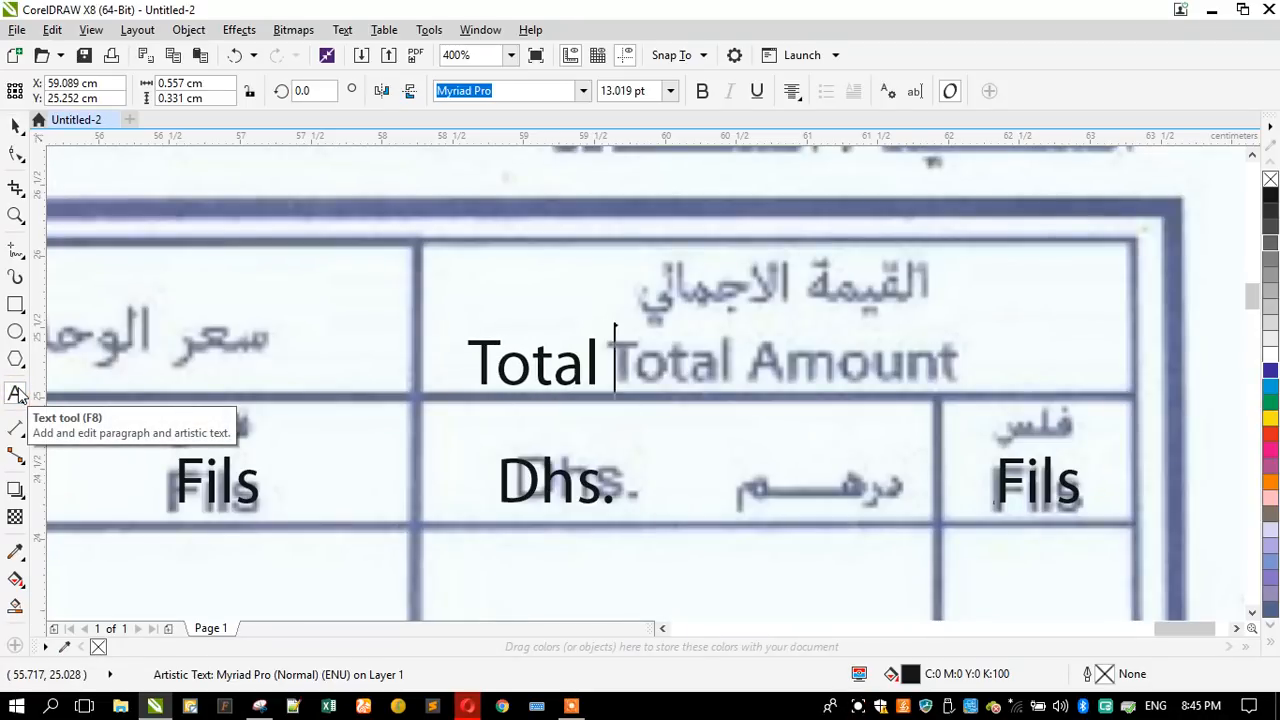
text(Amount)
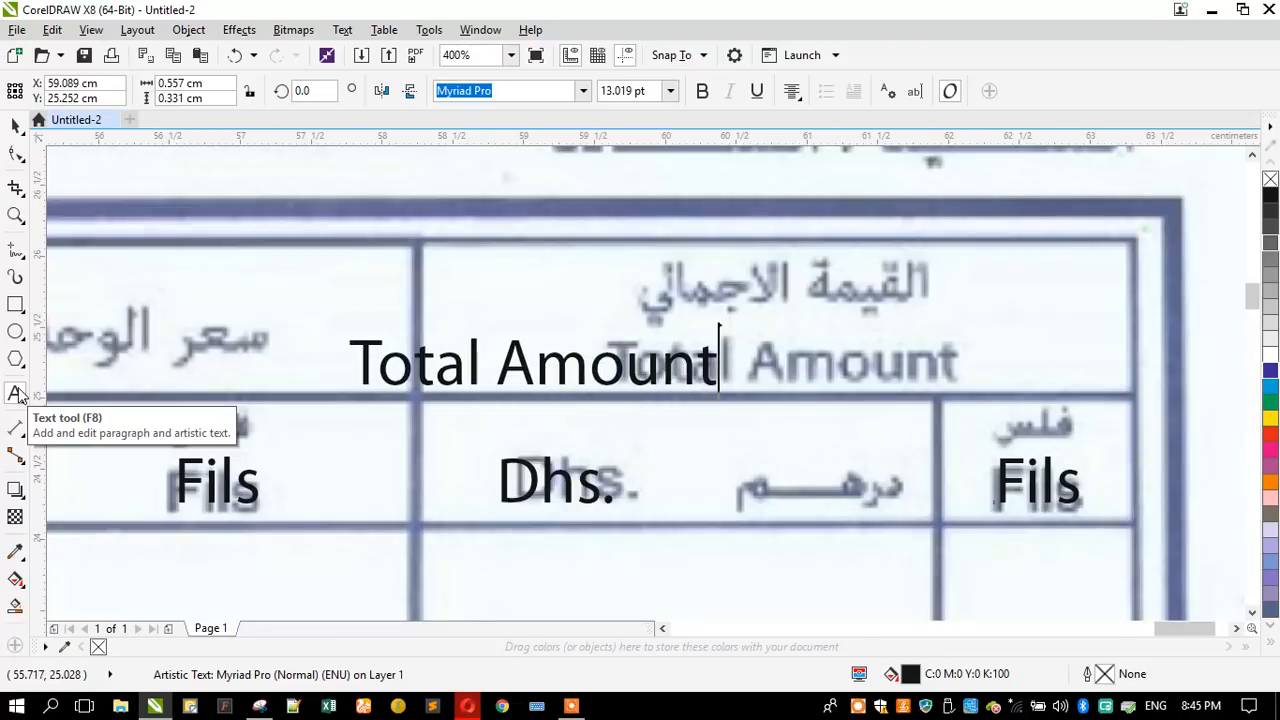
click(15, 125)
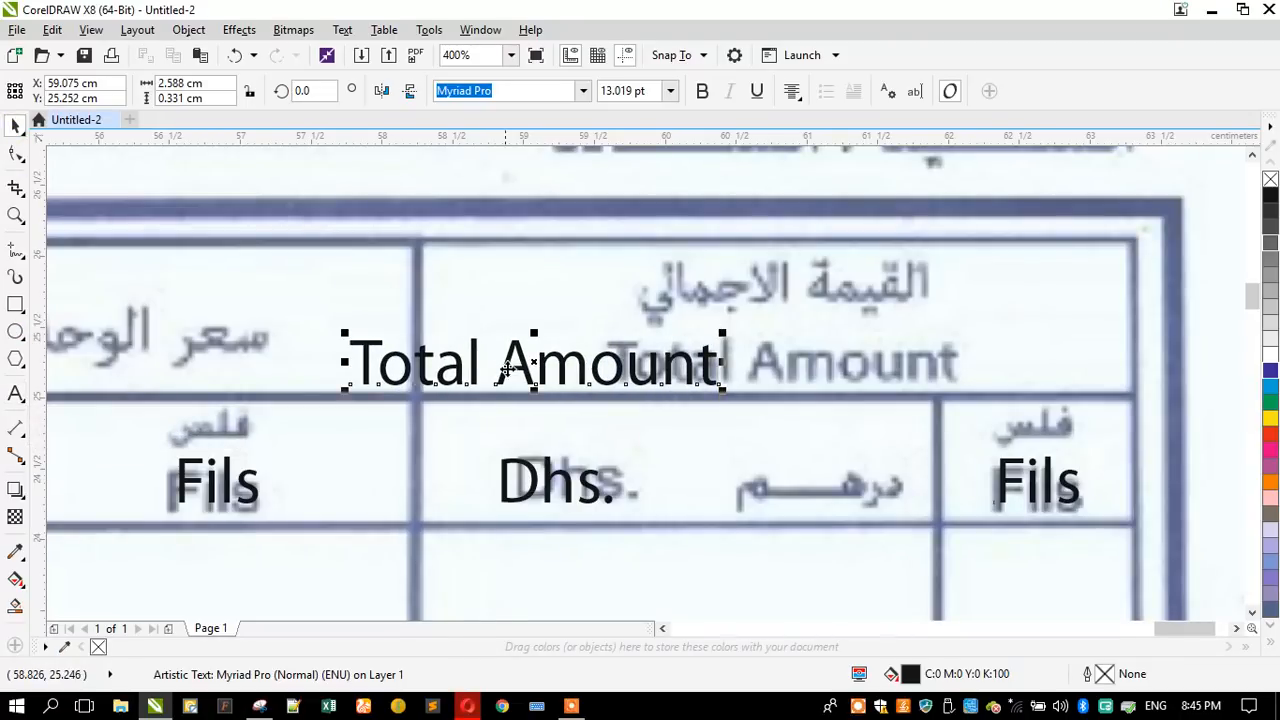
- Align the "Total Amount" heading with the scanned one and reduce it to about 12.48 pt
drag(510, 370, 775, 330)
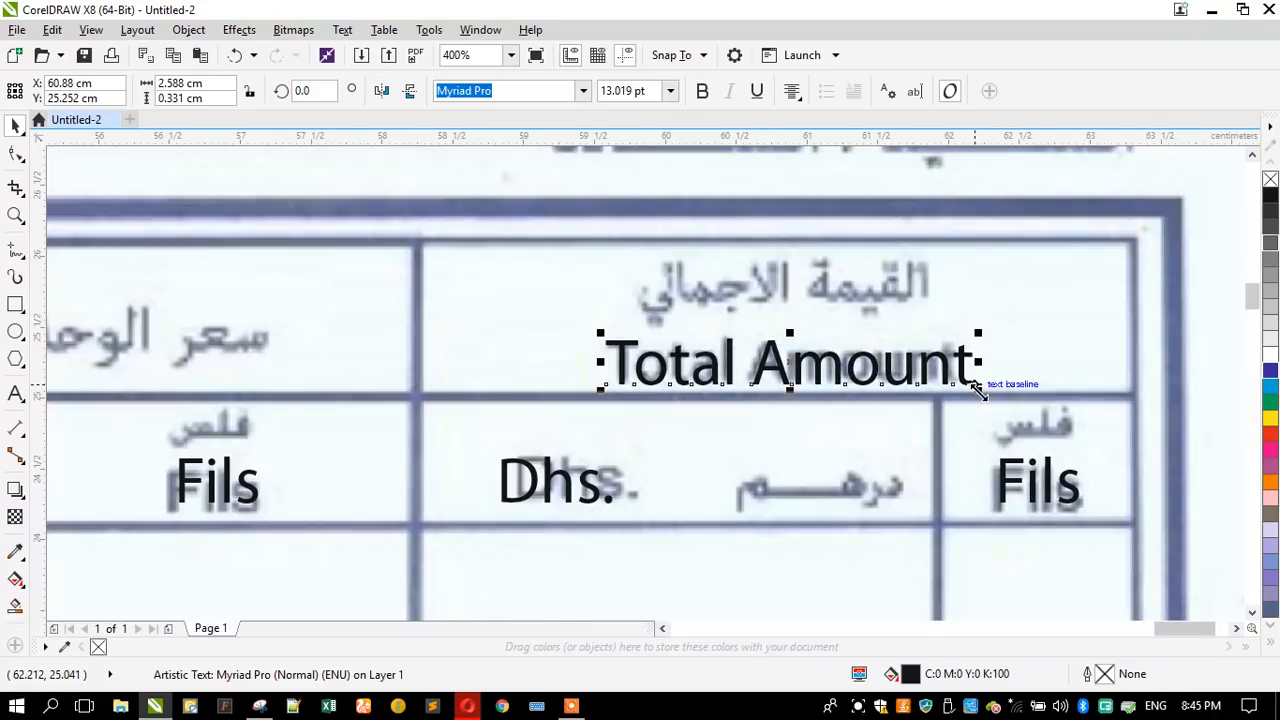
drag(978, 388, 963, 387)
scroll(784, 361, up, 1)
drag(749, 382, 749, 375)
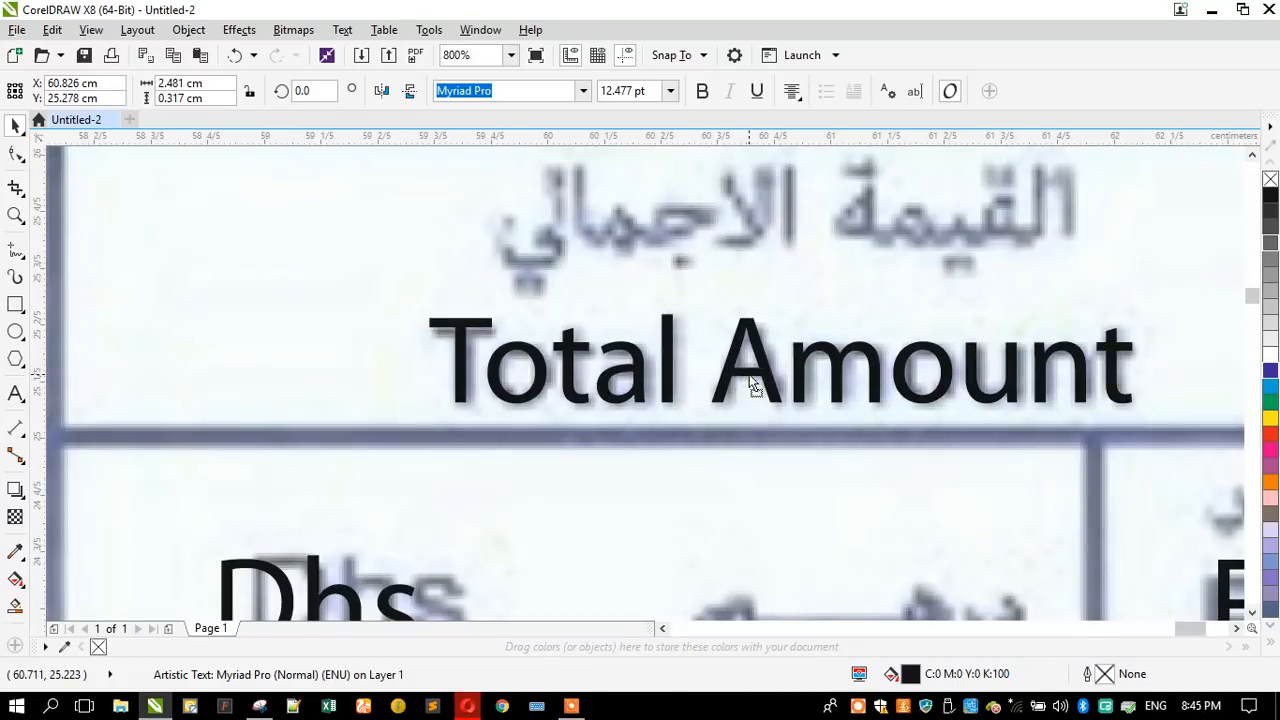
- Place a copy of the bold "No." label just before the scanned "Date" label above the table
scroll(690, 254, down, 1)
scroll(669, 275, down, 1)
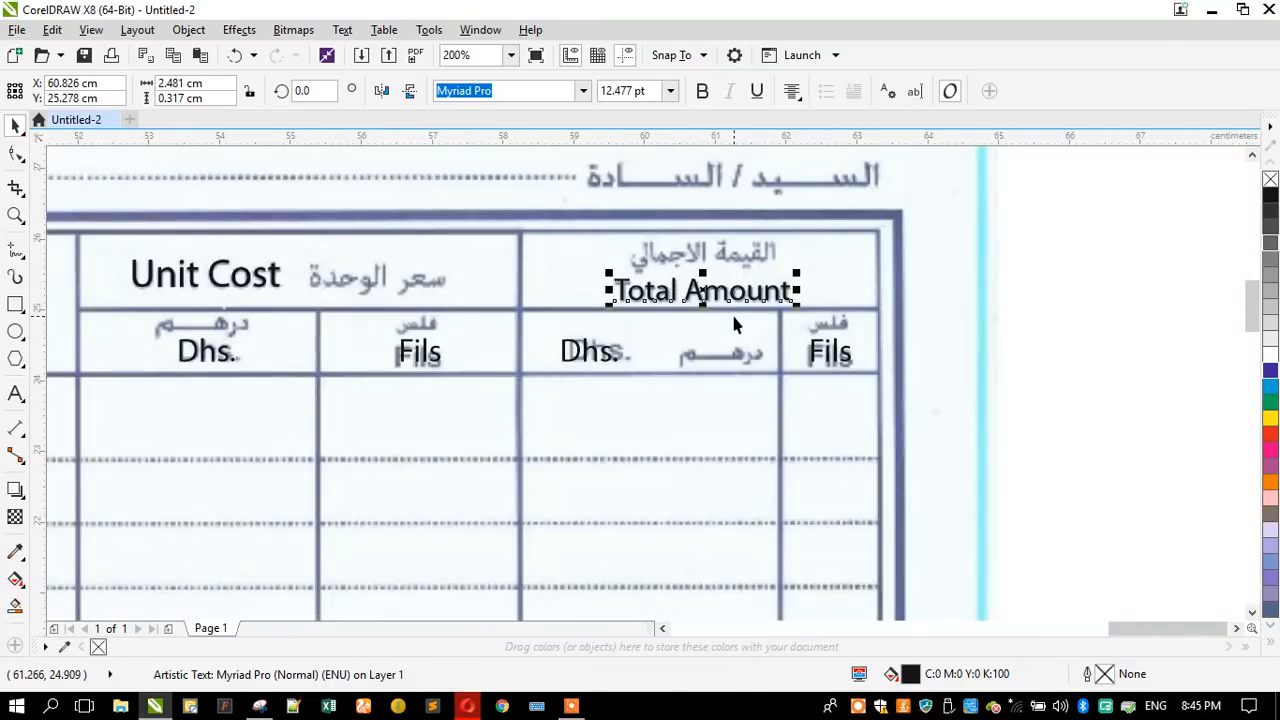
scroll(777, 234, down, 1)
scroll(685, 224, down, 2)
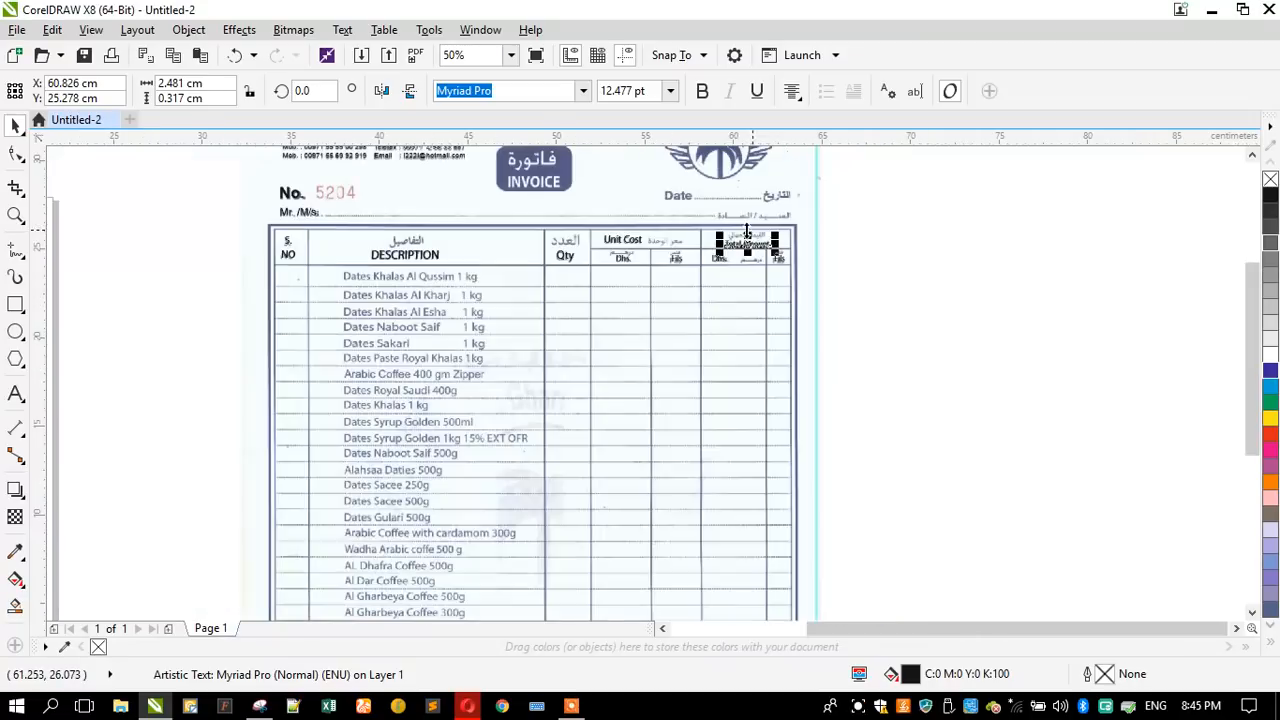
scroll(350, 207, up, 2)
scroll(572, 252, down, 1)
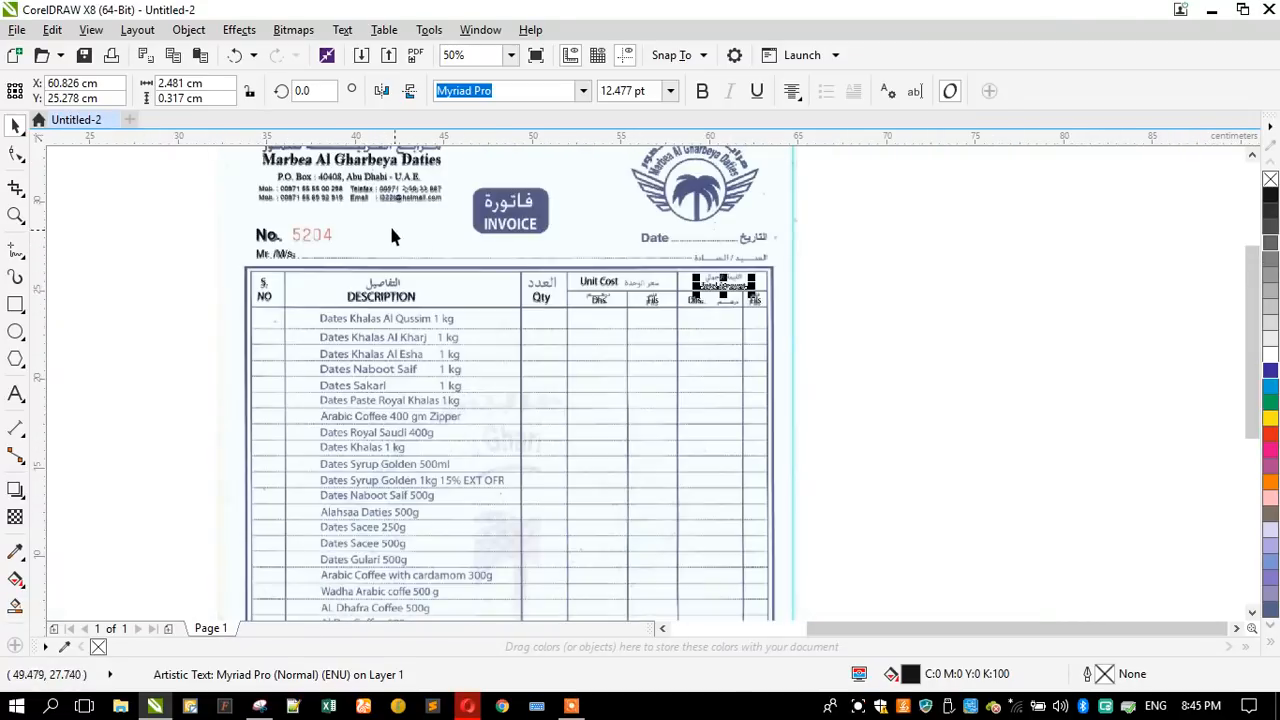
scroll(203, 266, up, 1)
drag(161, 259, 875, 270)
right_click(875, 270)
scroll(1012, 230, up, 1)
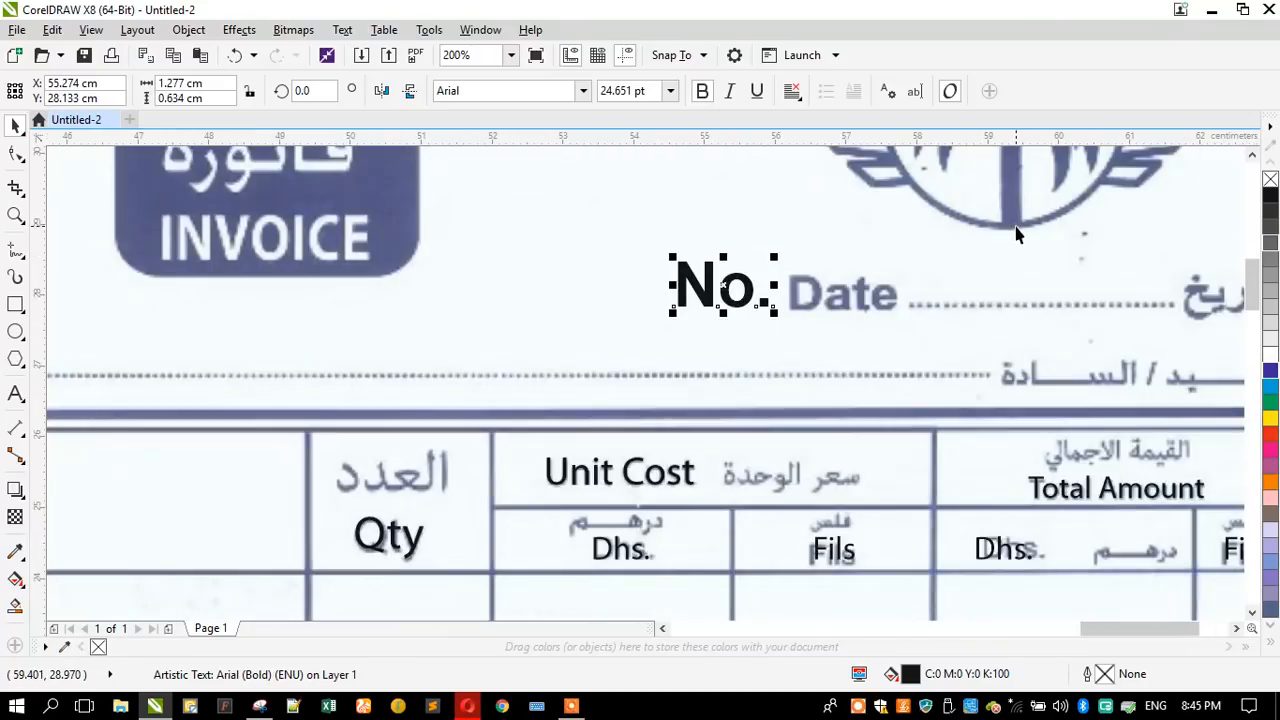
- Replace the text of the copied "No." label with "Date"
click(15, 395)
key(ctrl+a)
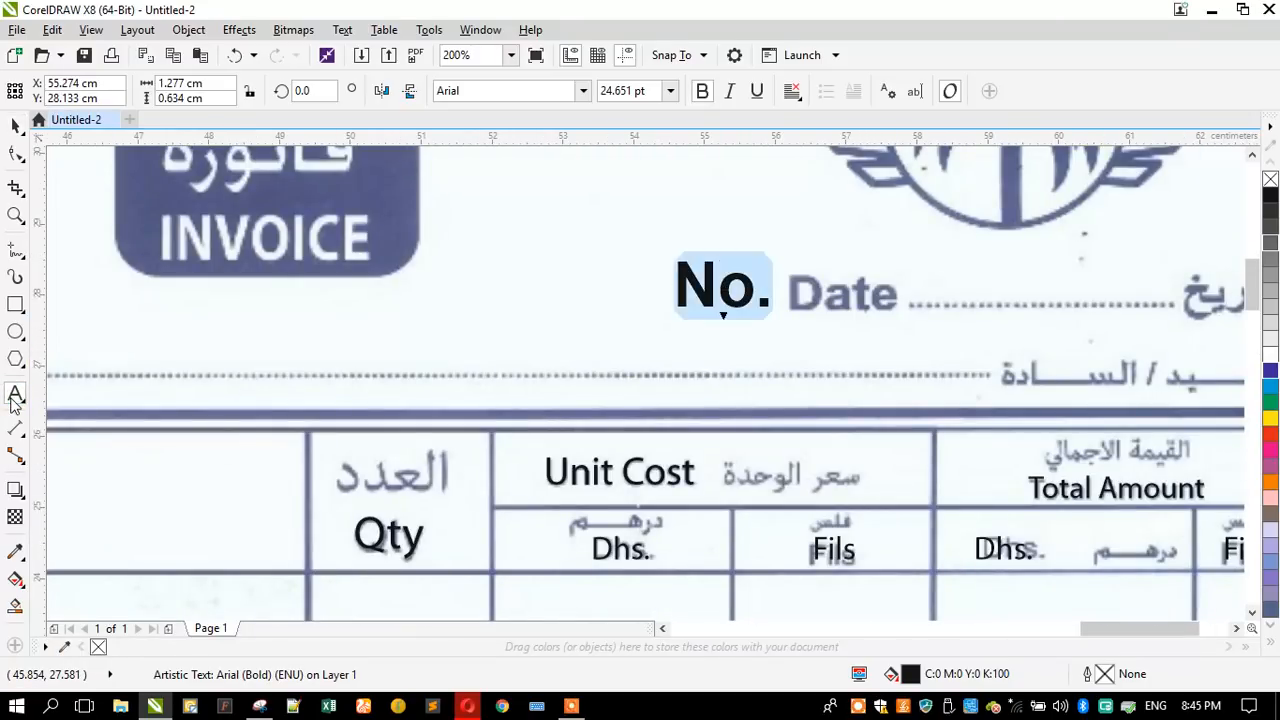
text(Date)
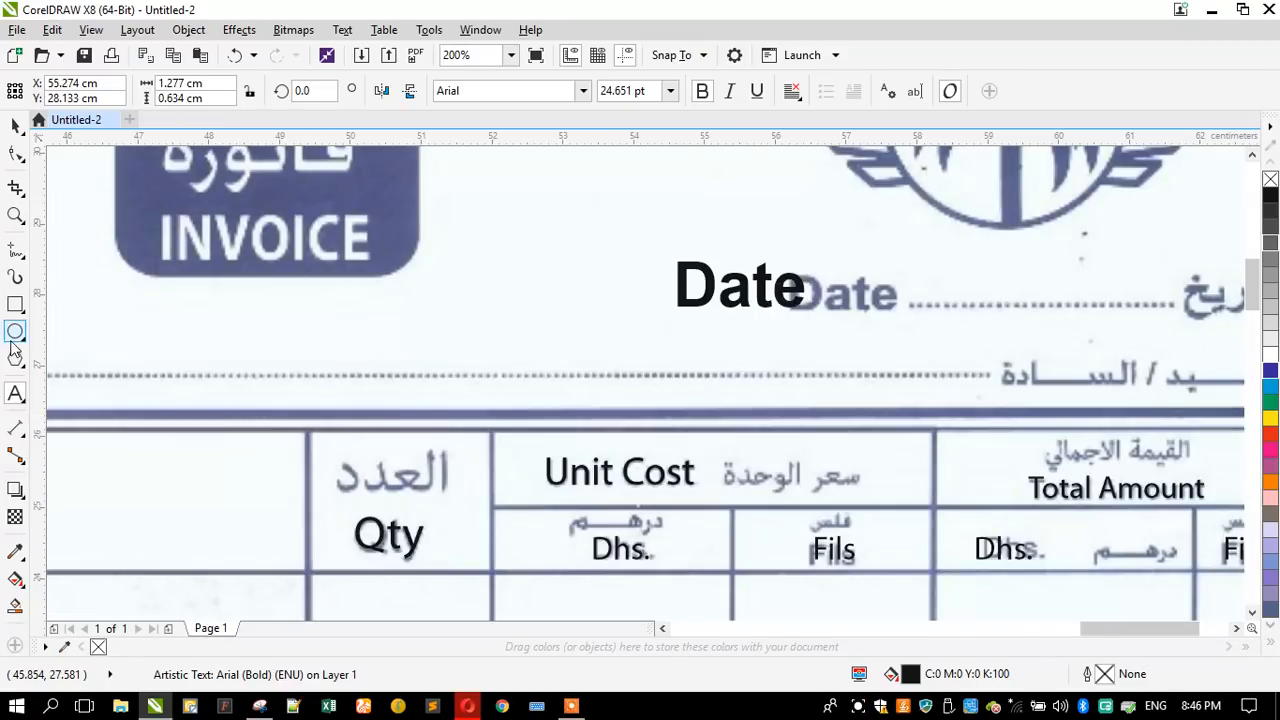
click(15, 125)
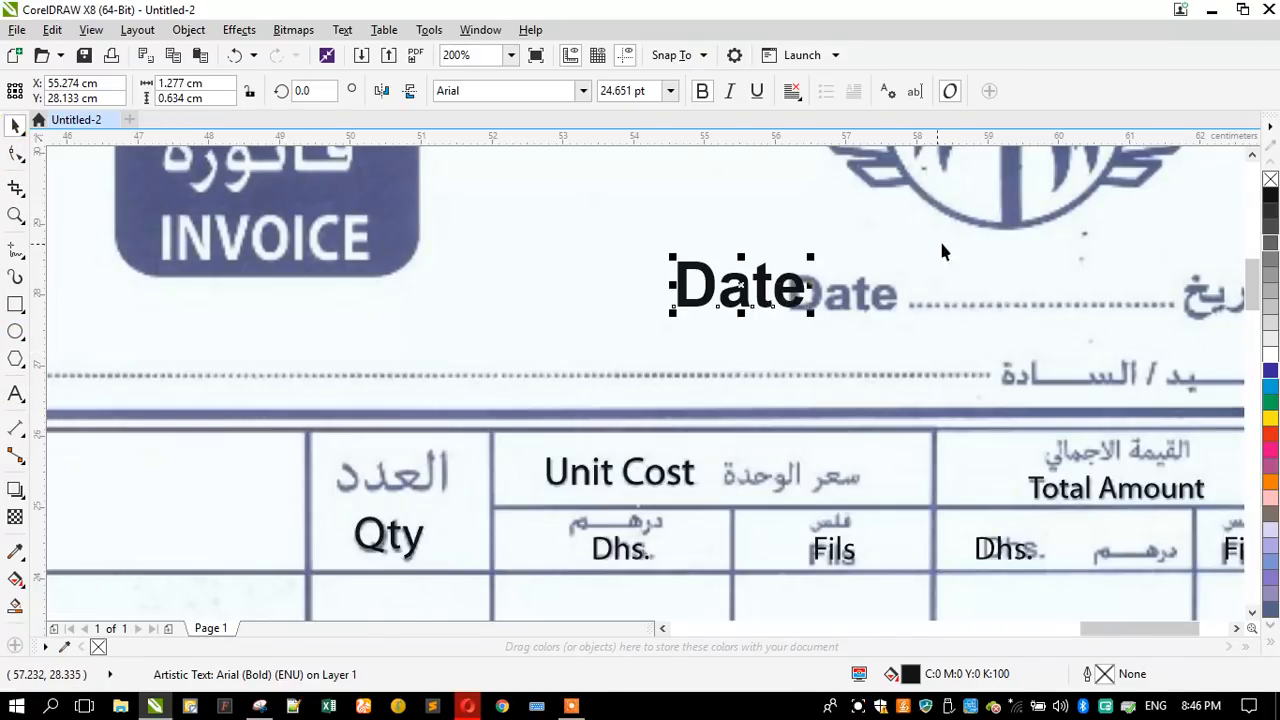
- Align the "Date" label with the scanned one and reduce it to about 20.59 pt
scroll(940, 240, up, 1)
drag(557, 357, 744, 366)
drag(590, 283, 631, 280)
- Place a copy of the "DESCRIPTION" heading in the first item row, just after the scanned item text
scroll(748, 237, down, 2)
scroll(748, 237, down, 3)
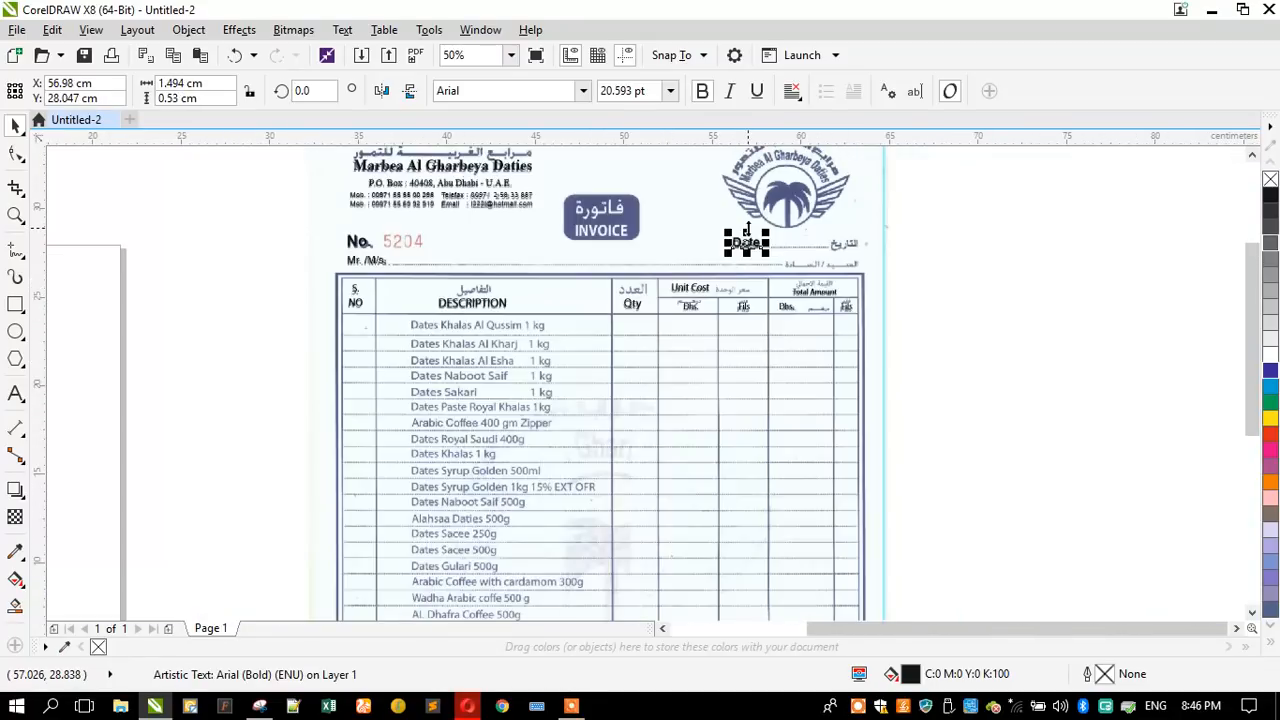
scroll(571, 320, down, 1)
scroll(494, 305, up, 3)
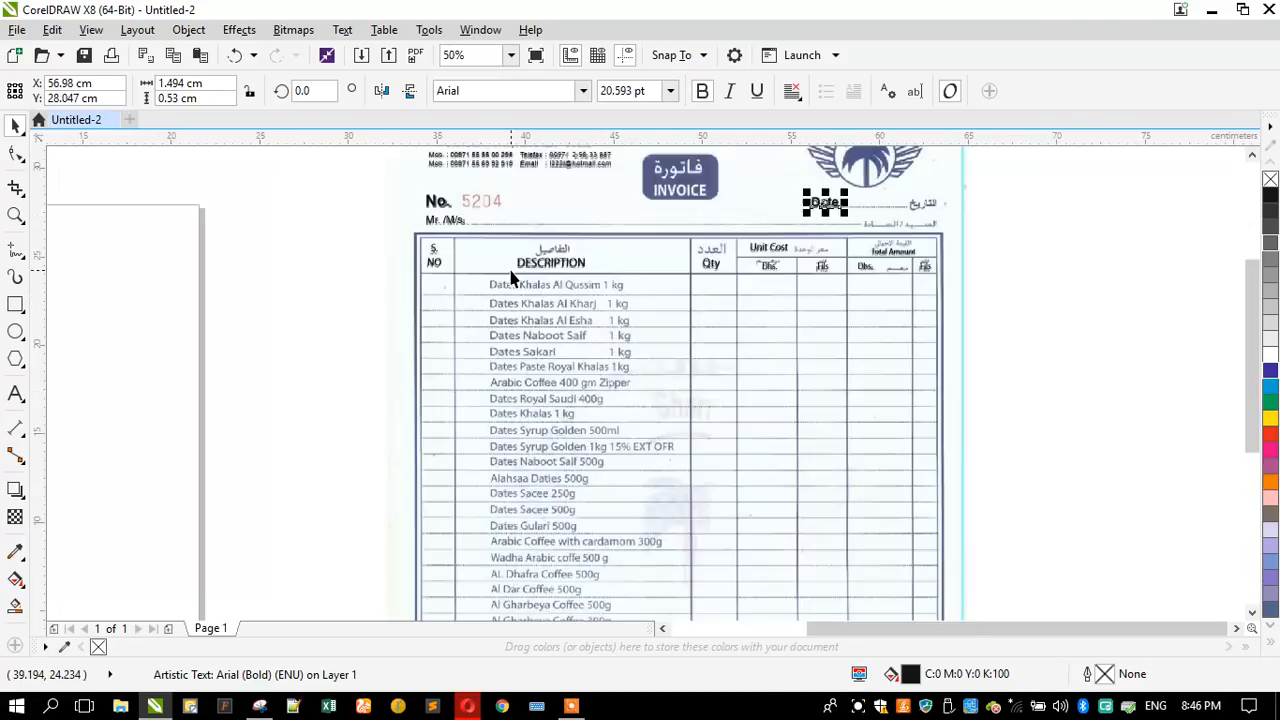
drag(574, 252, 1032, 343)
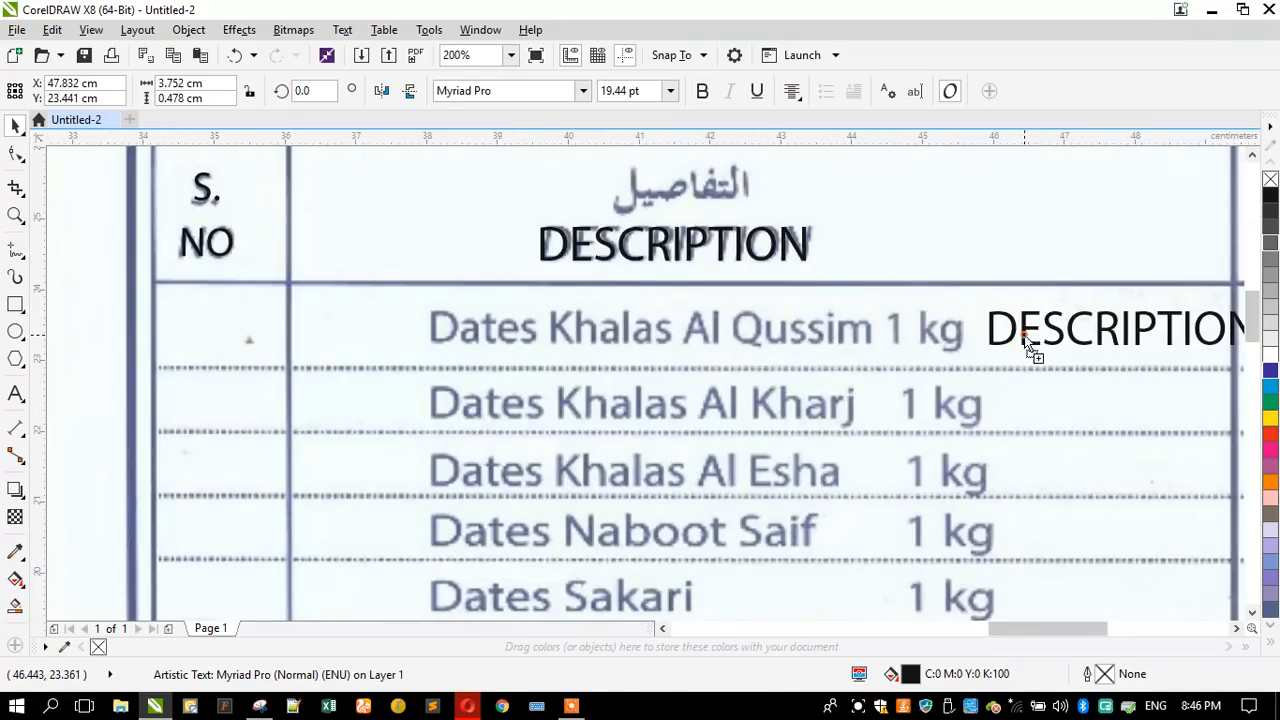
scroll(411, 300, down, 2)
scroll(480, 330, up, 1)
scroll(480, 330, up, 1)
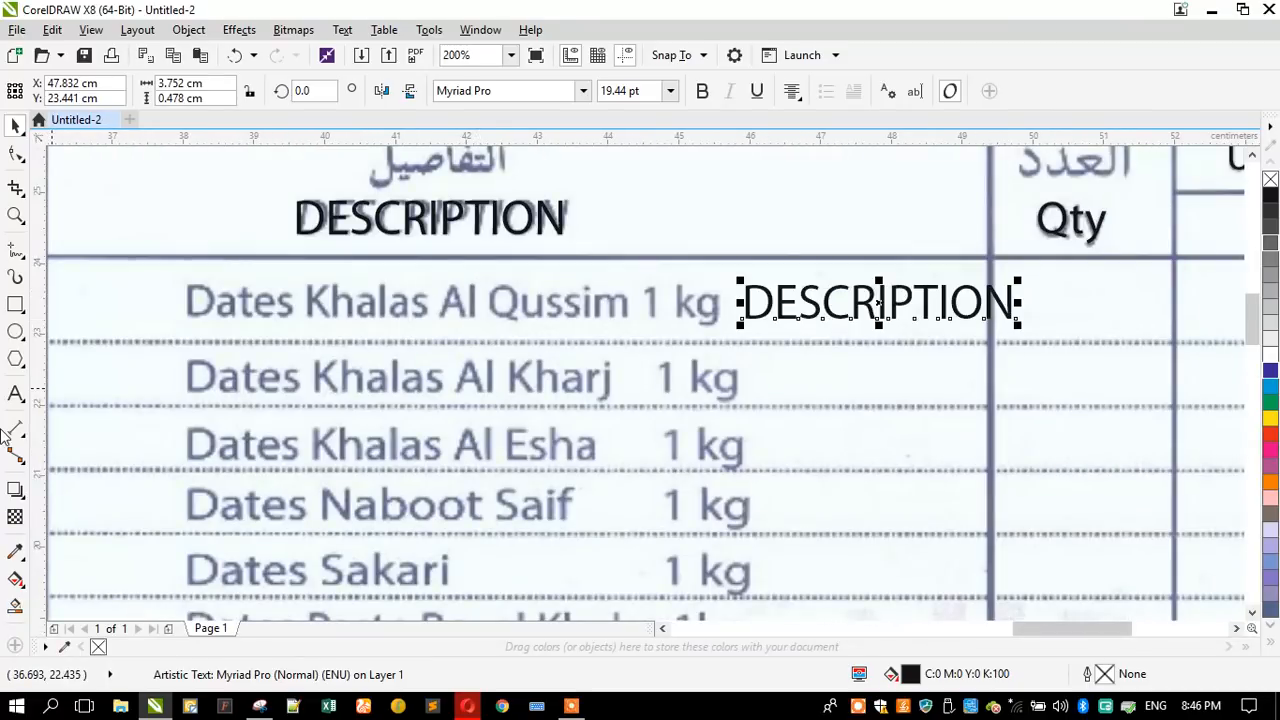
- Replace the text of the copied "DESCRIPTION" heading with "Dates Khalas Al Qussim"
click(15, 393)
key(ctrl+a)
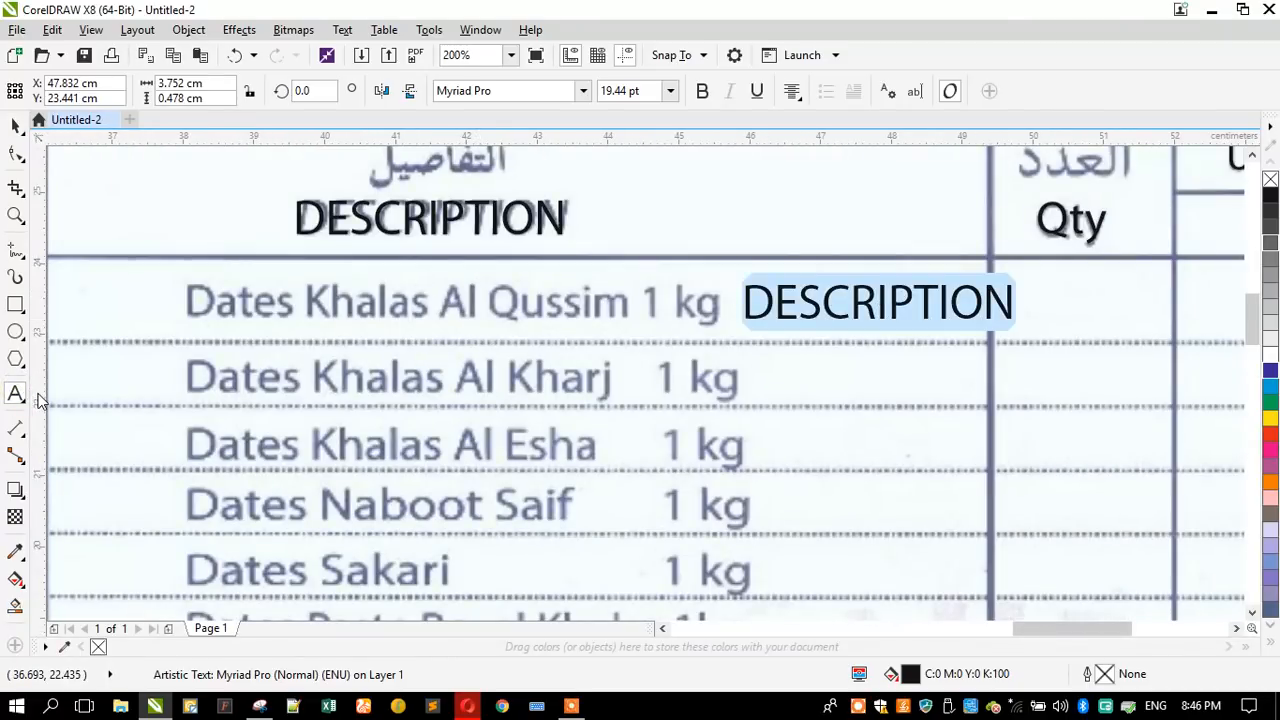
text(d)
key(BackSpace)
key(Caps_Lock)
text(D)
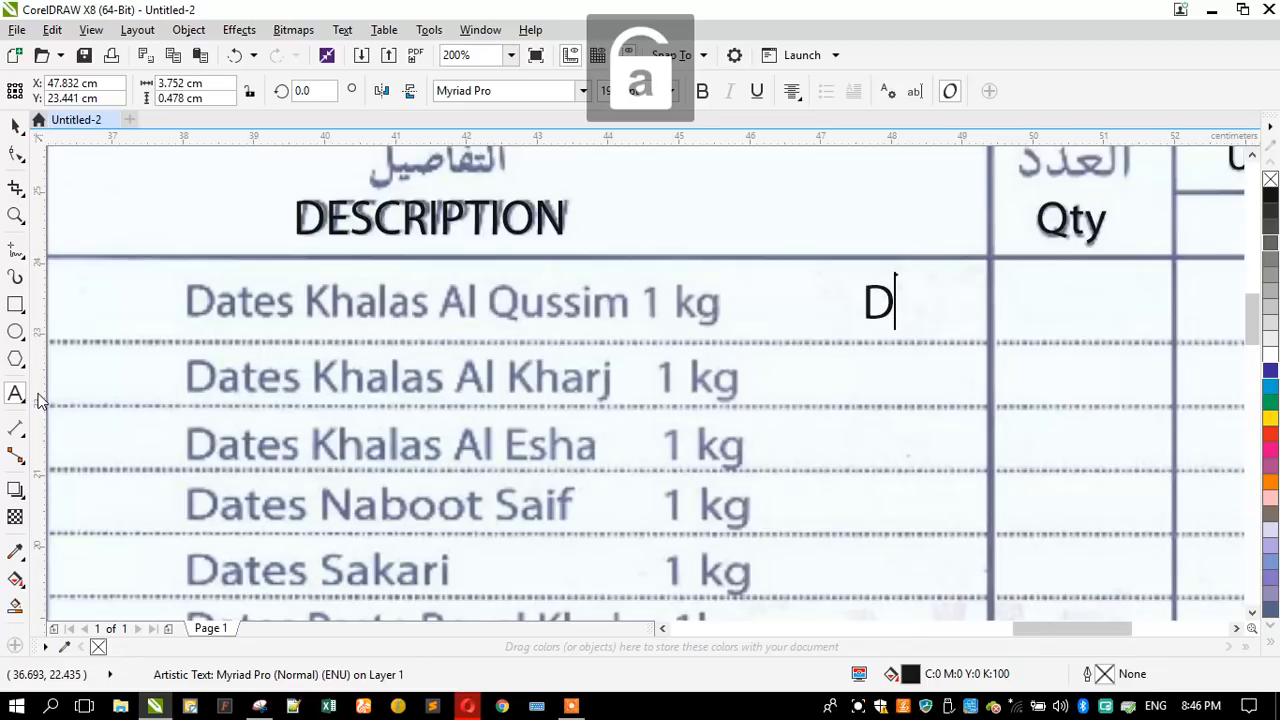
text(ates K)
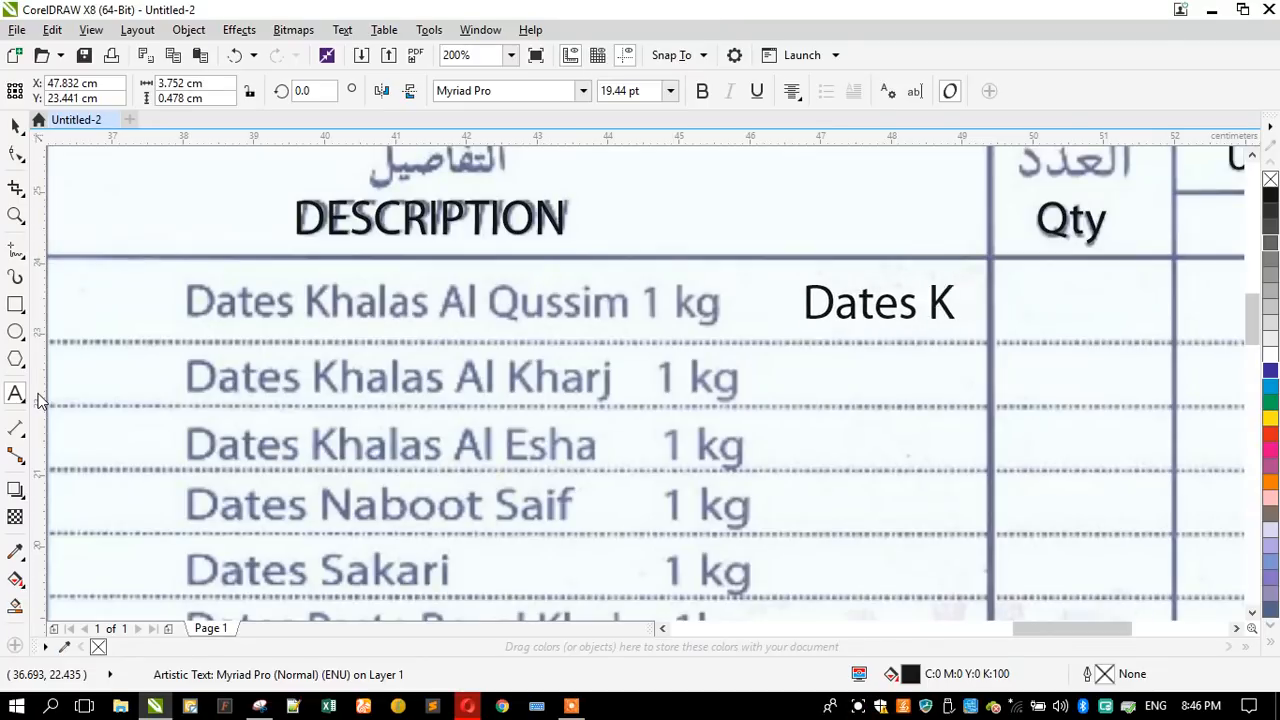
text(halas Al )
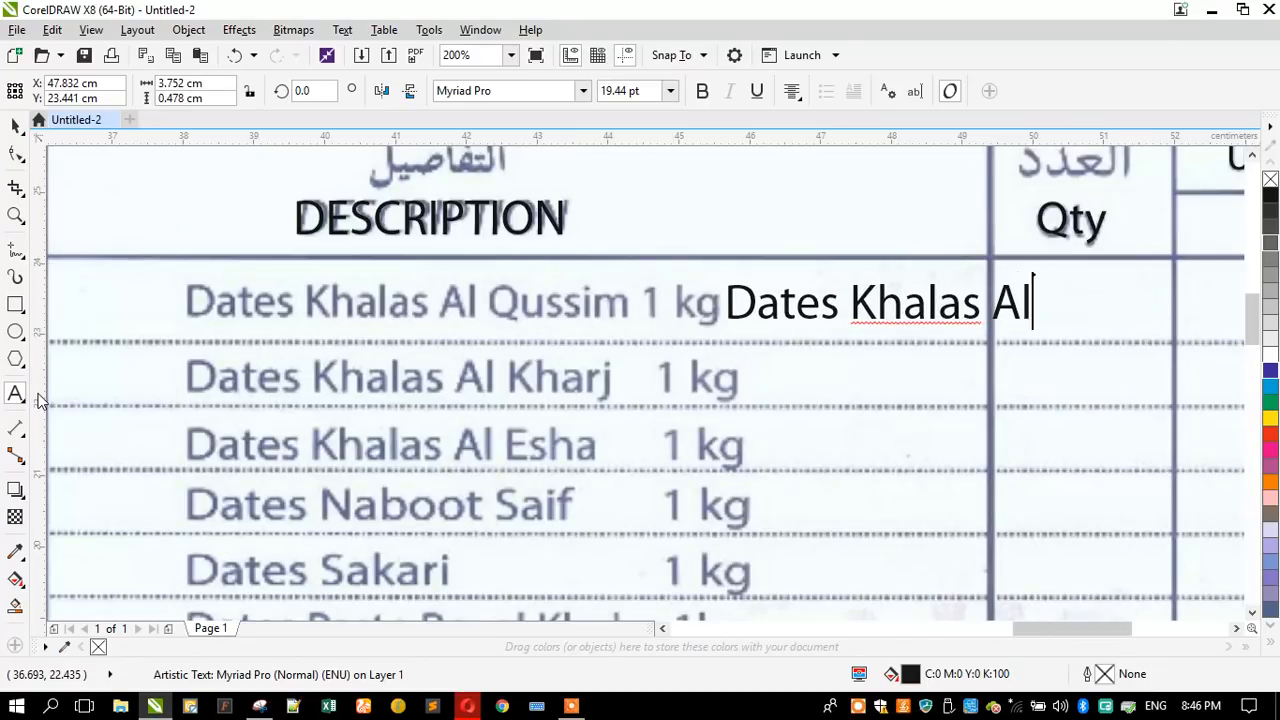
text(Qussim)
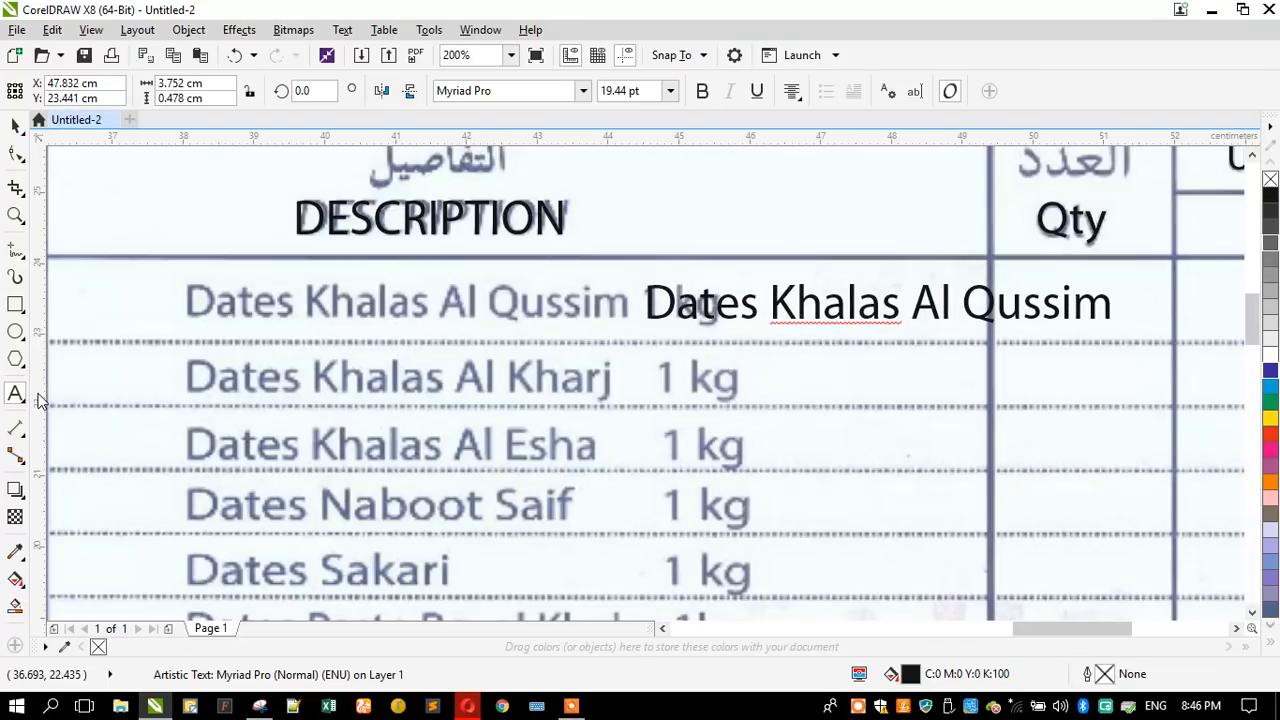
- Set the alignment of the "Dates Khalas Al Qussim" text to left
click(791, 92)
click(795, 139)
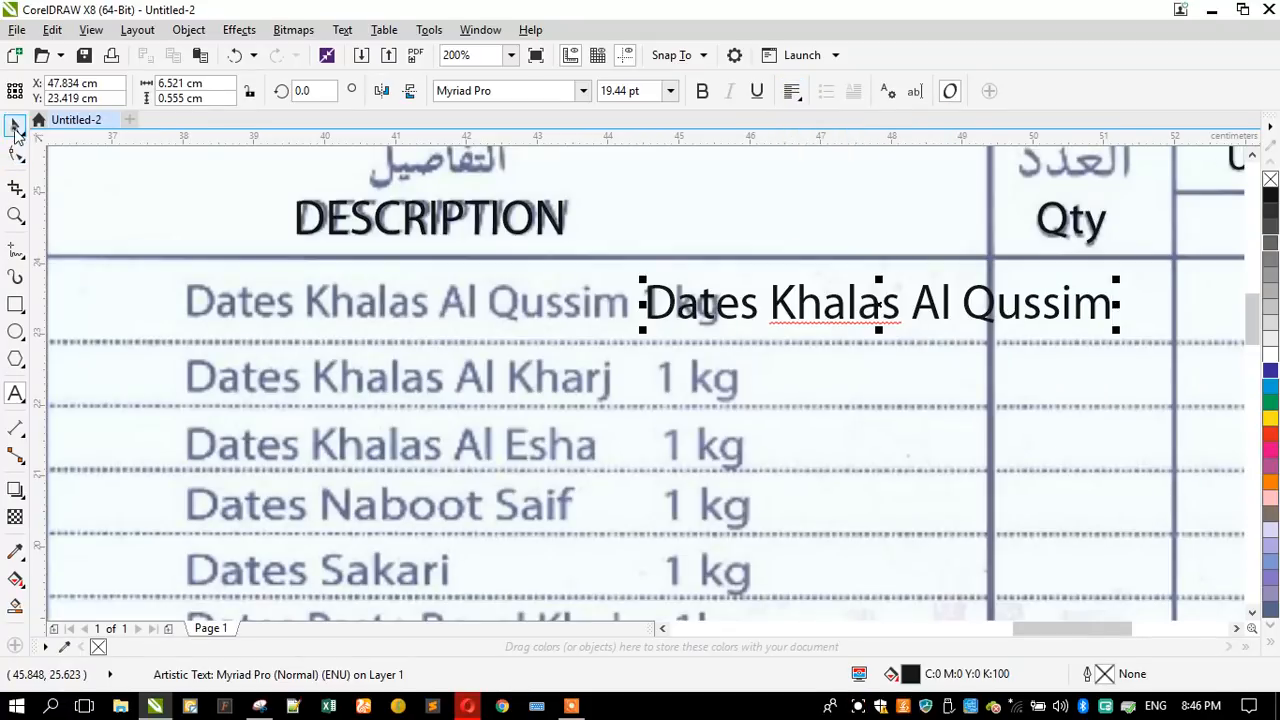
click(15, 127)
scroll(265, 370, down, 1)
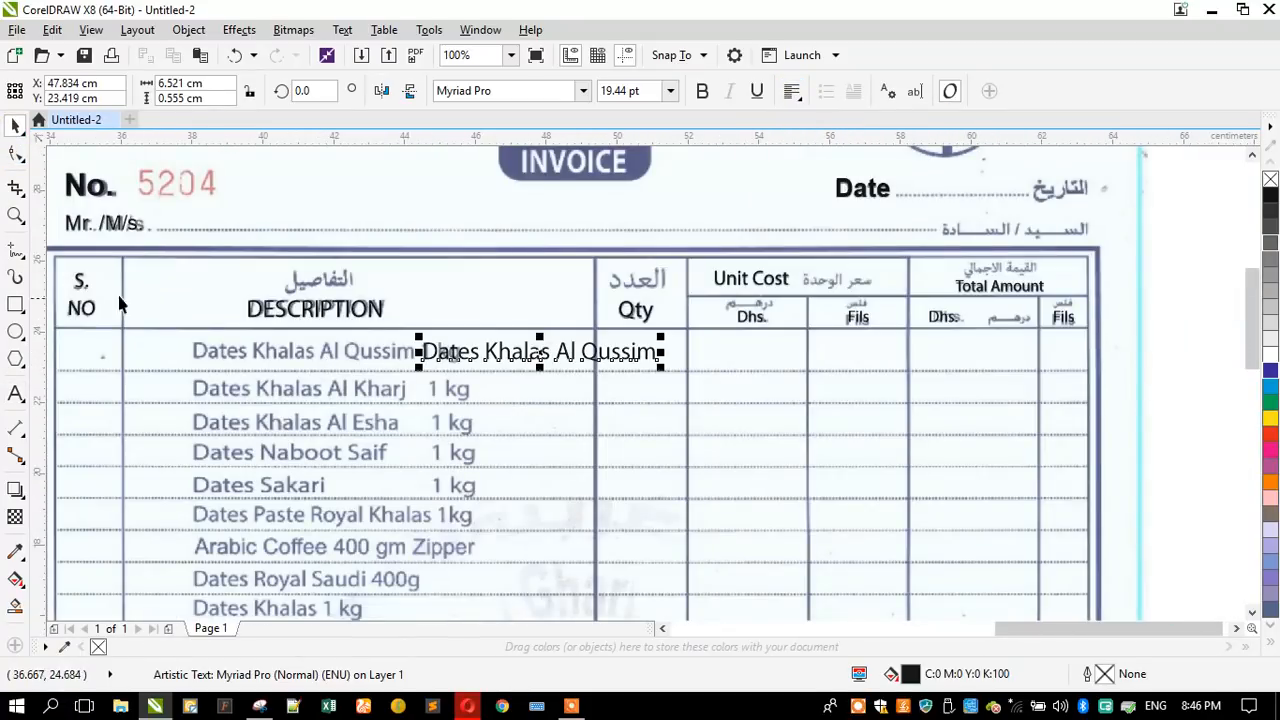
click(15, 215)
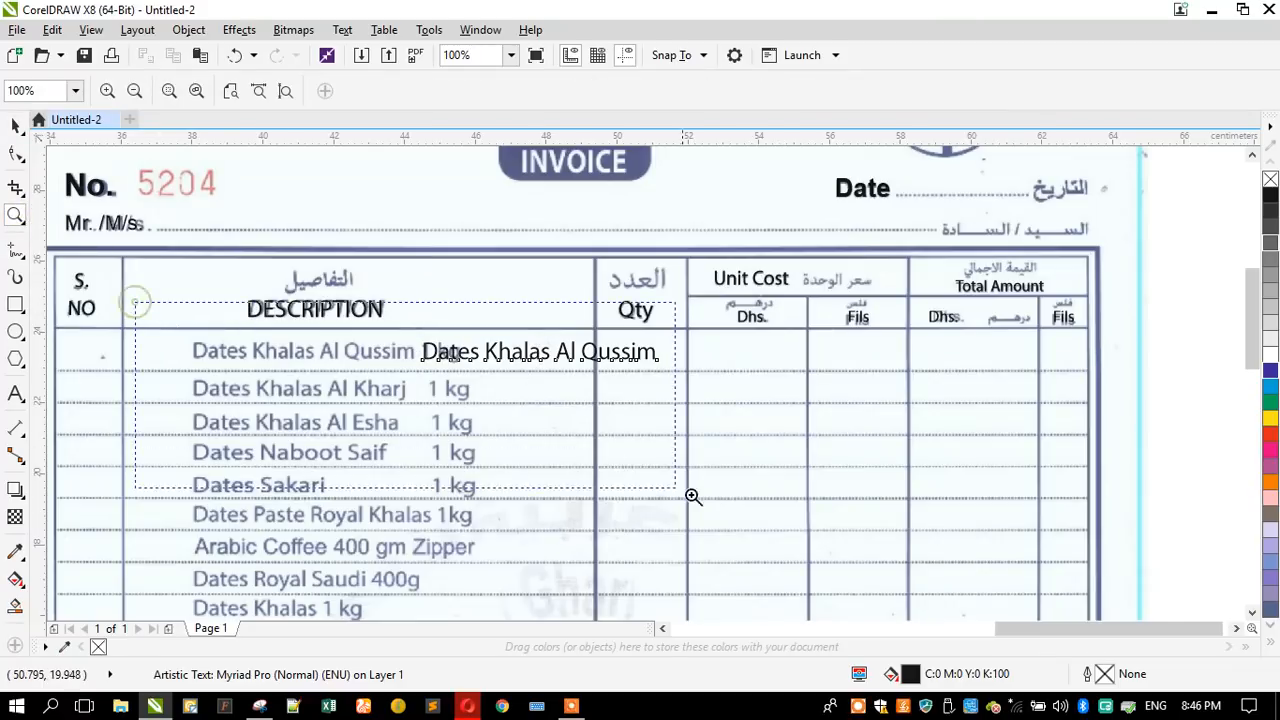
- Move the "Dates Khalas Al Qussim" text about 2.07 cm to the right, clear of the scanned first item
click(15, 127)
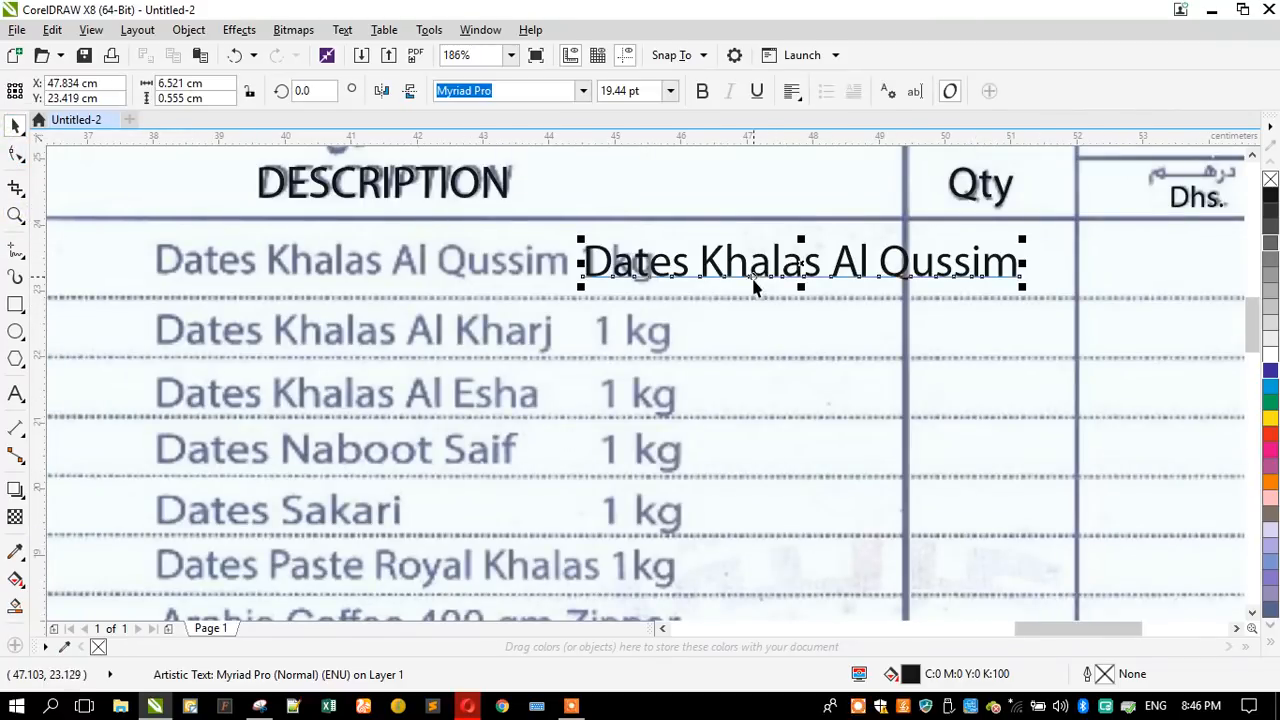
drag(760, 272, 897, 266)
key(F3)
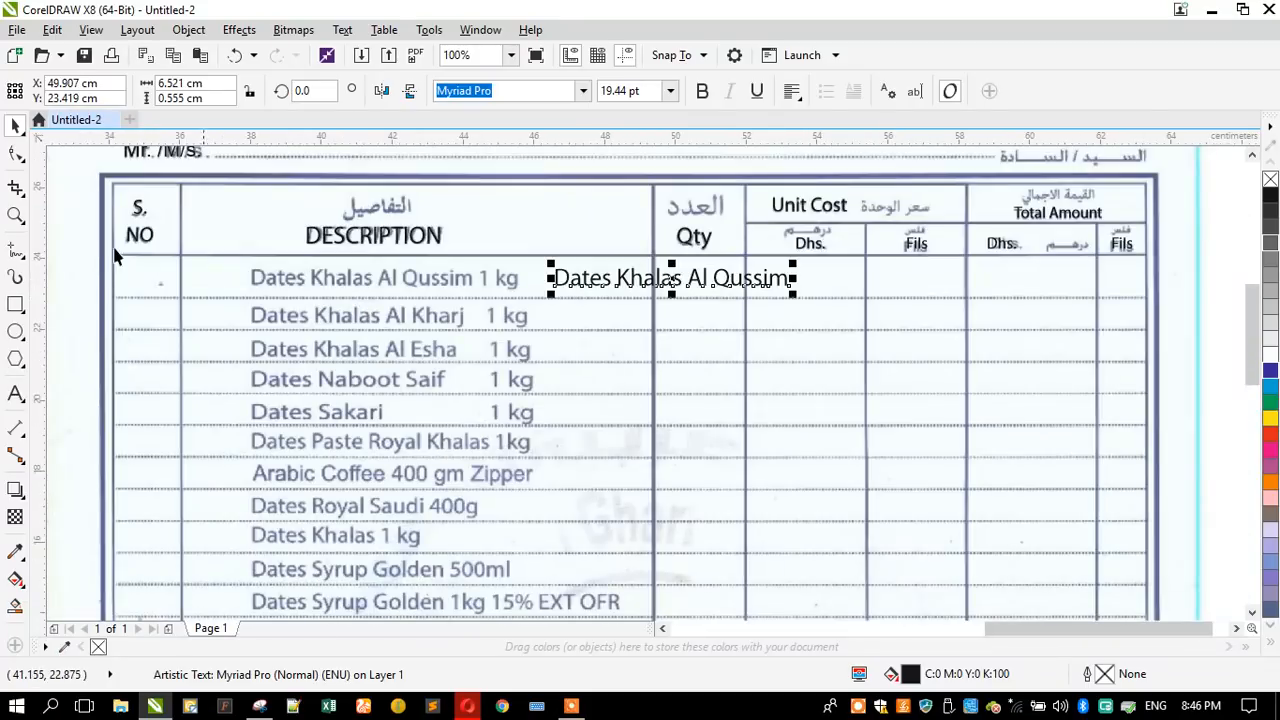
- Append "1 kg" to the "Dates Khalas Al Qussim" text in the first item row
click(15, 215)
drag(209, 233, 869, 564)
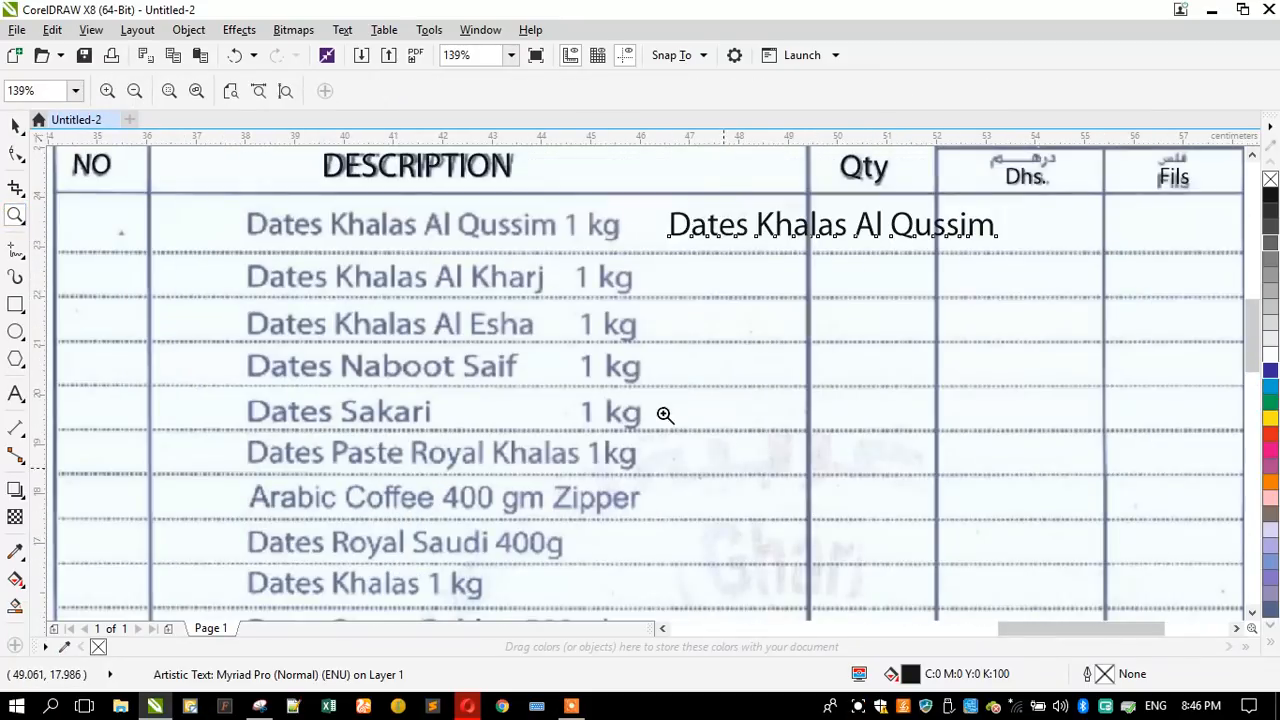
click(15, 393)
key(Return)
key(BackSpace)
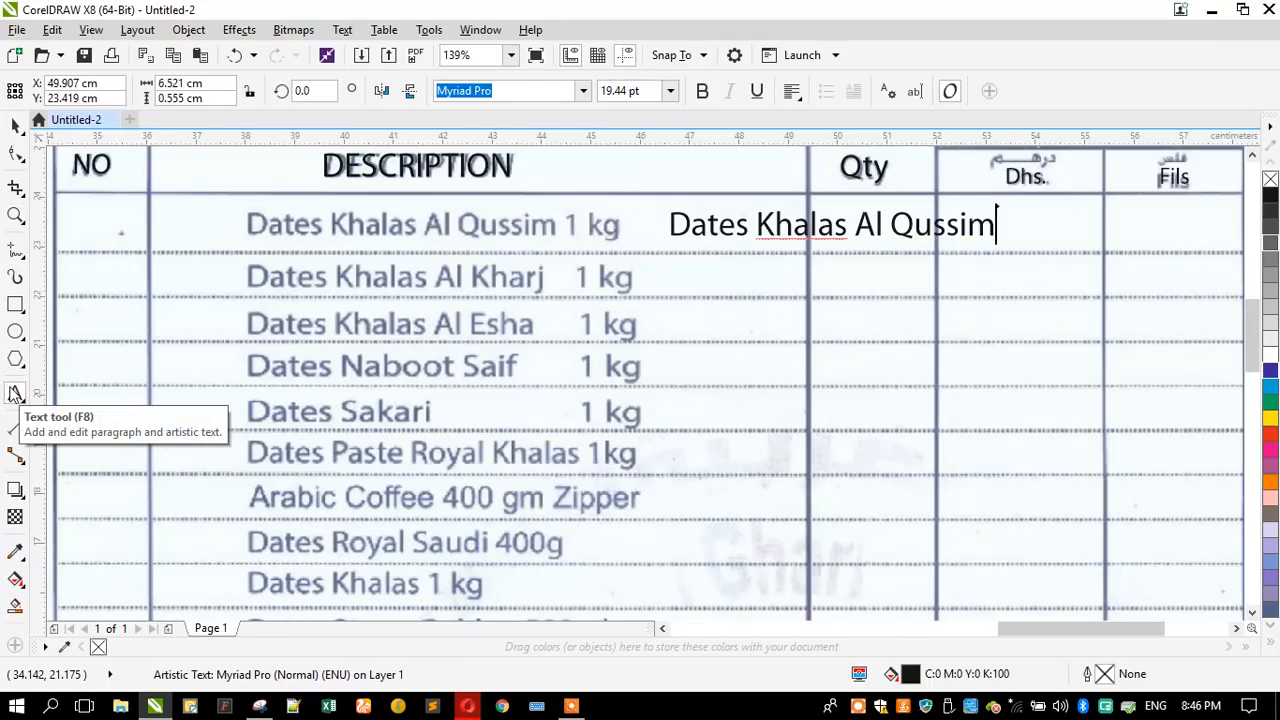
text(1 K)
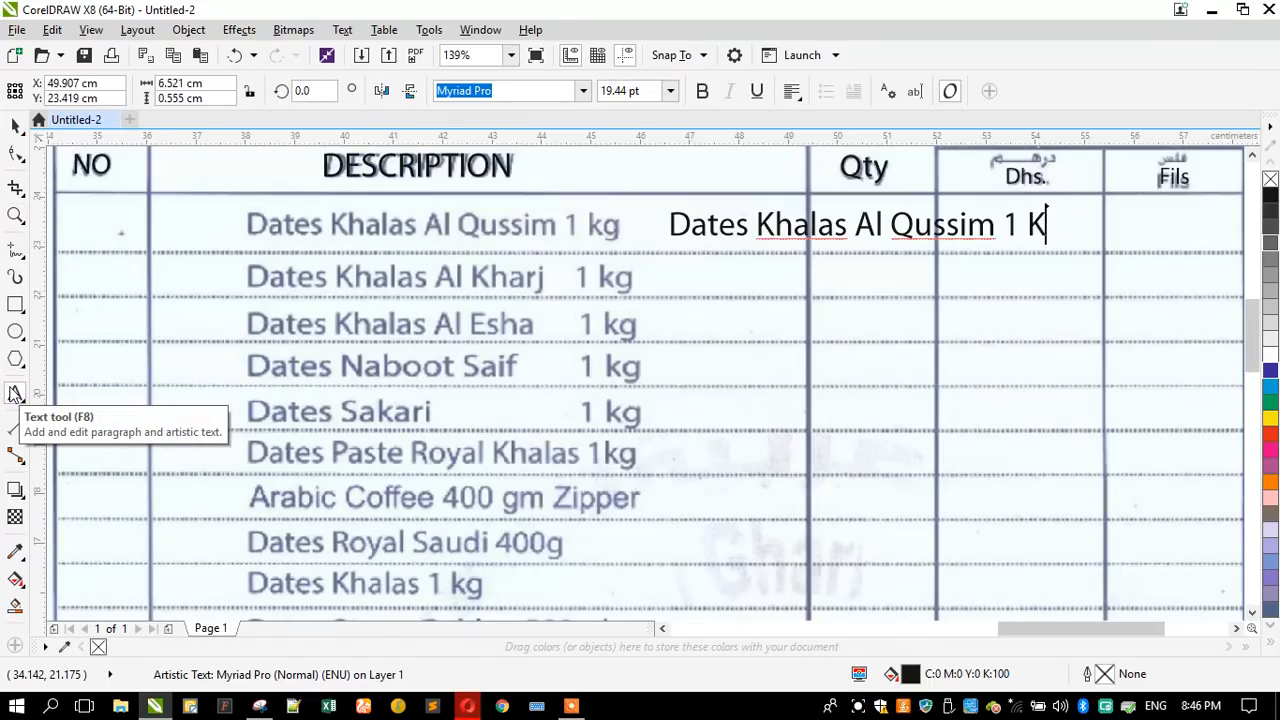
key(BackSpace)
text(kg )
text(Dates)
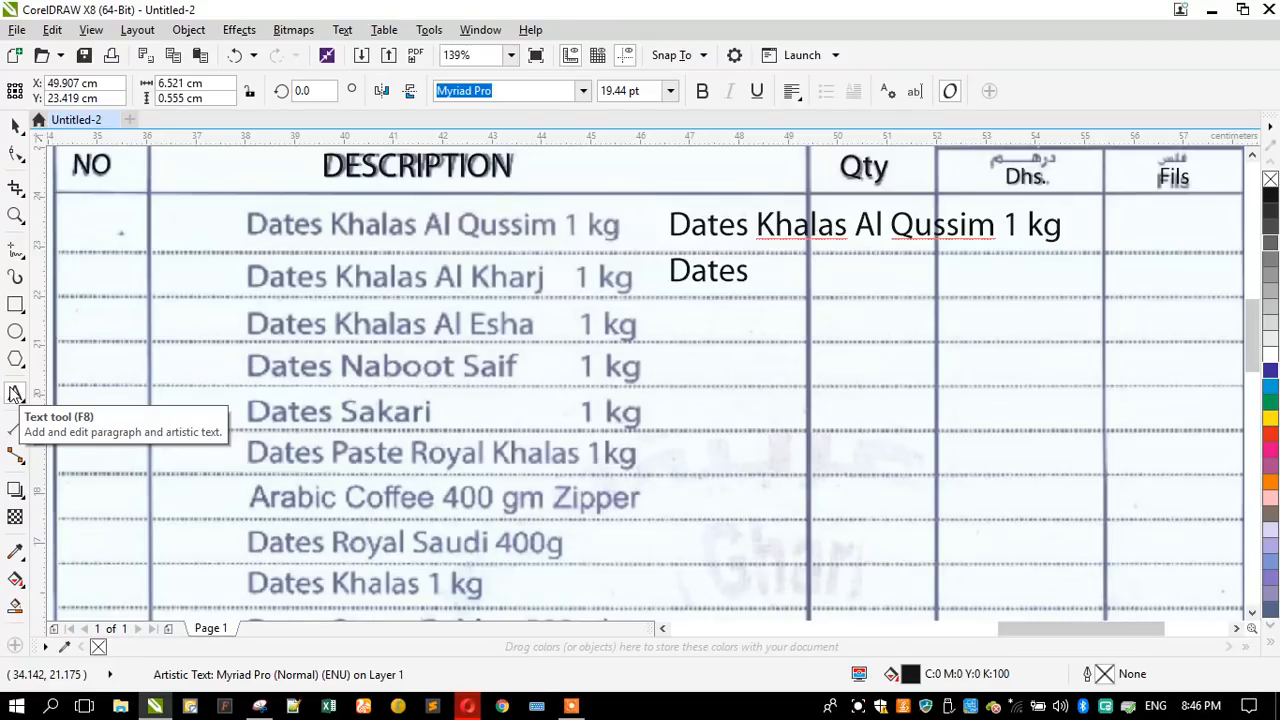
text( Khalas Al Kh)
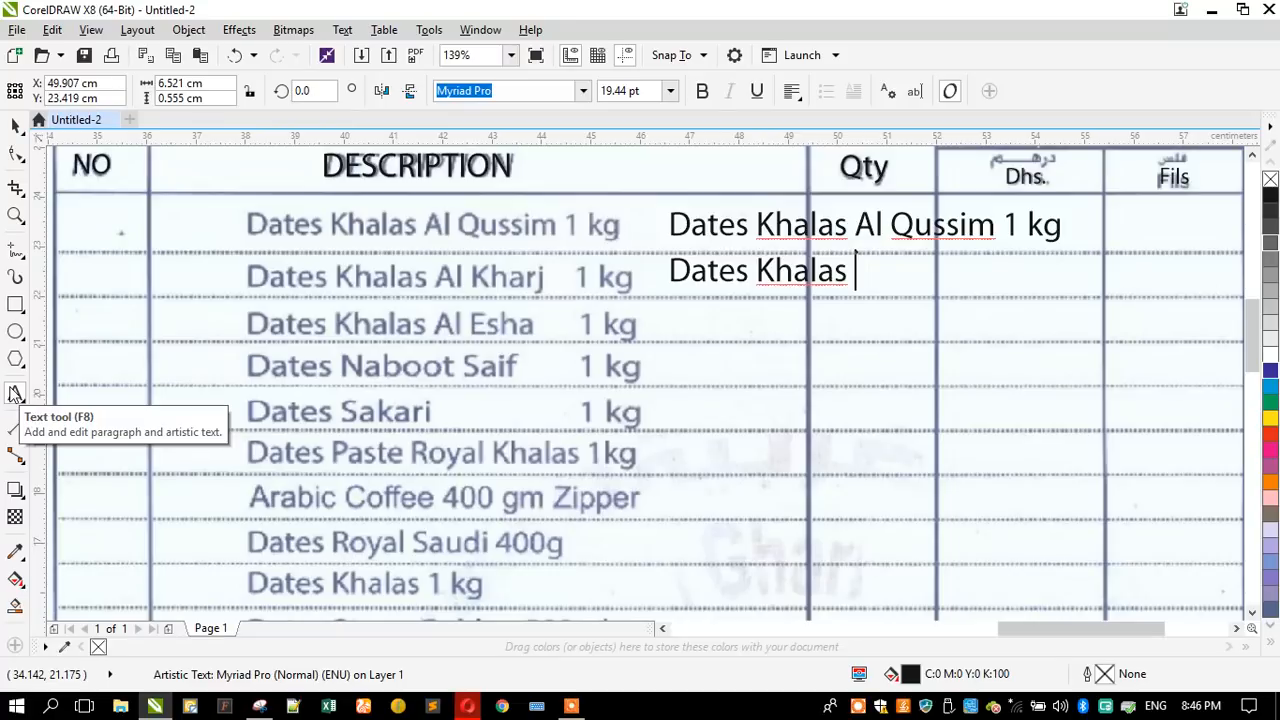
text(a)
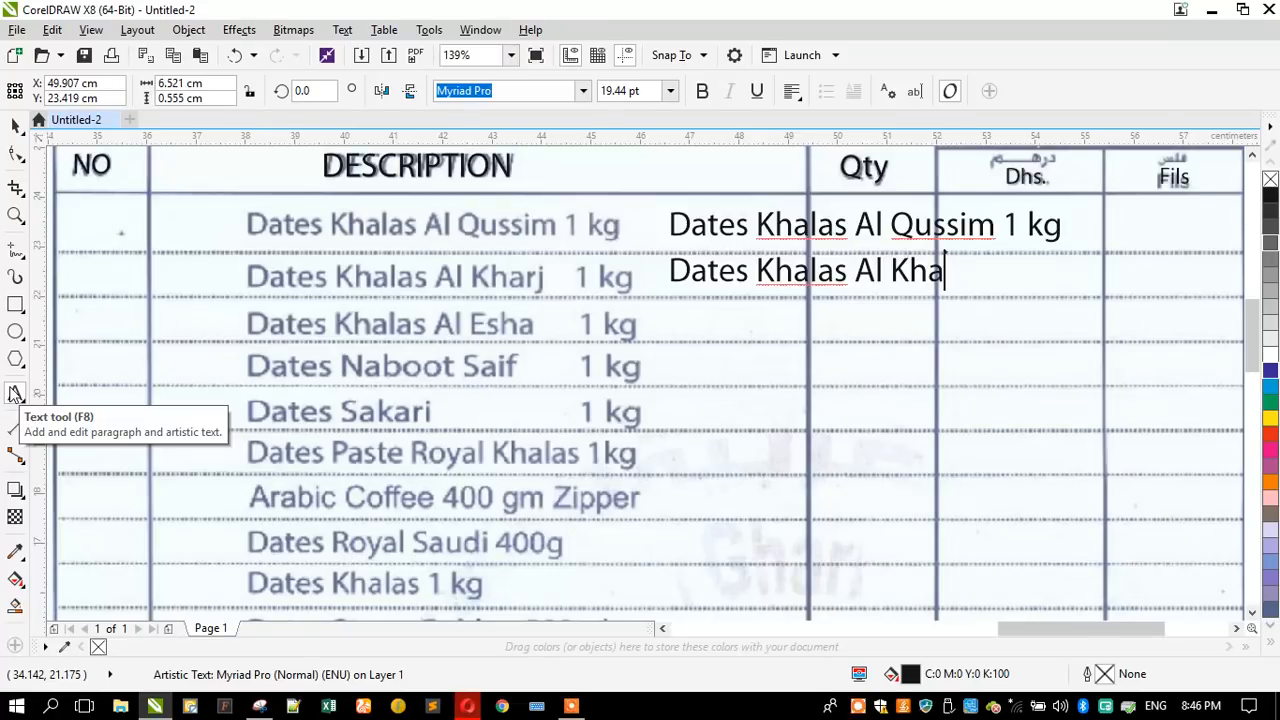
text(rj 1 kg)
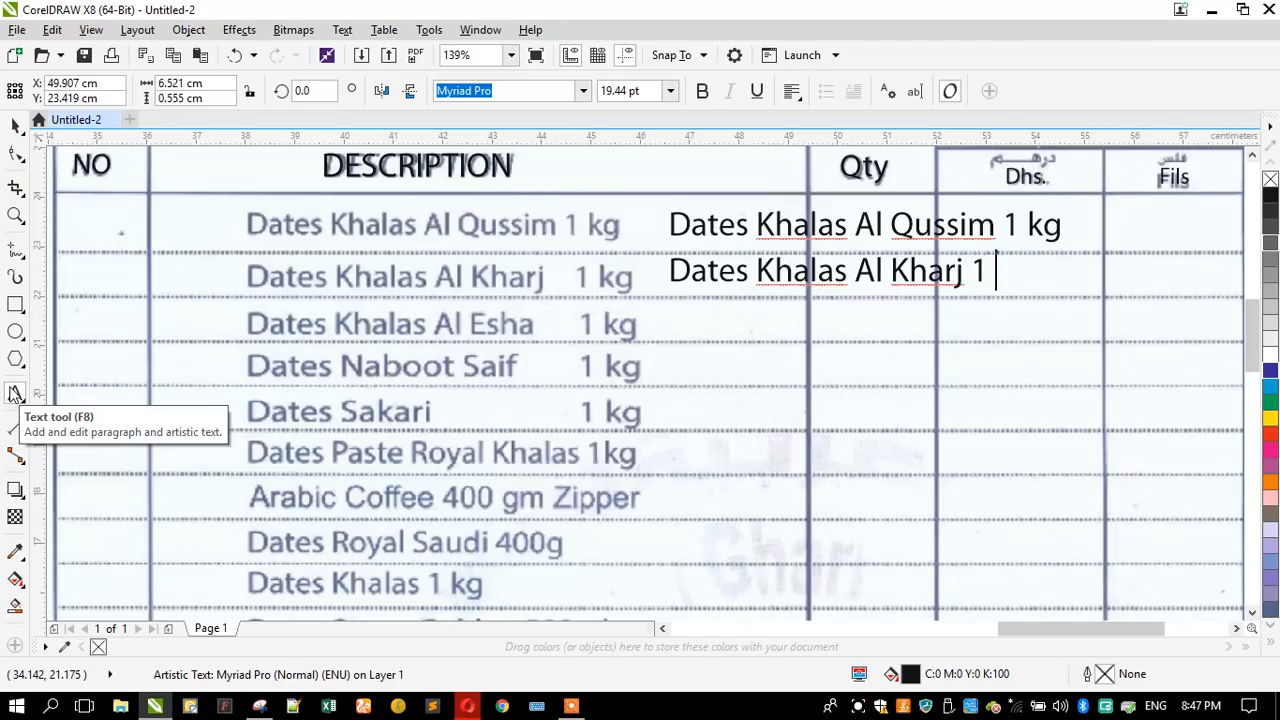
- Add "Dates Khalas Al Kharj 1 kg" as the second line of the item description text
key(Return)
- Add "Dates Khalas Al Esha 1 kg" as the third line of the item description text
text(D)
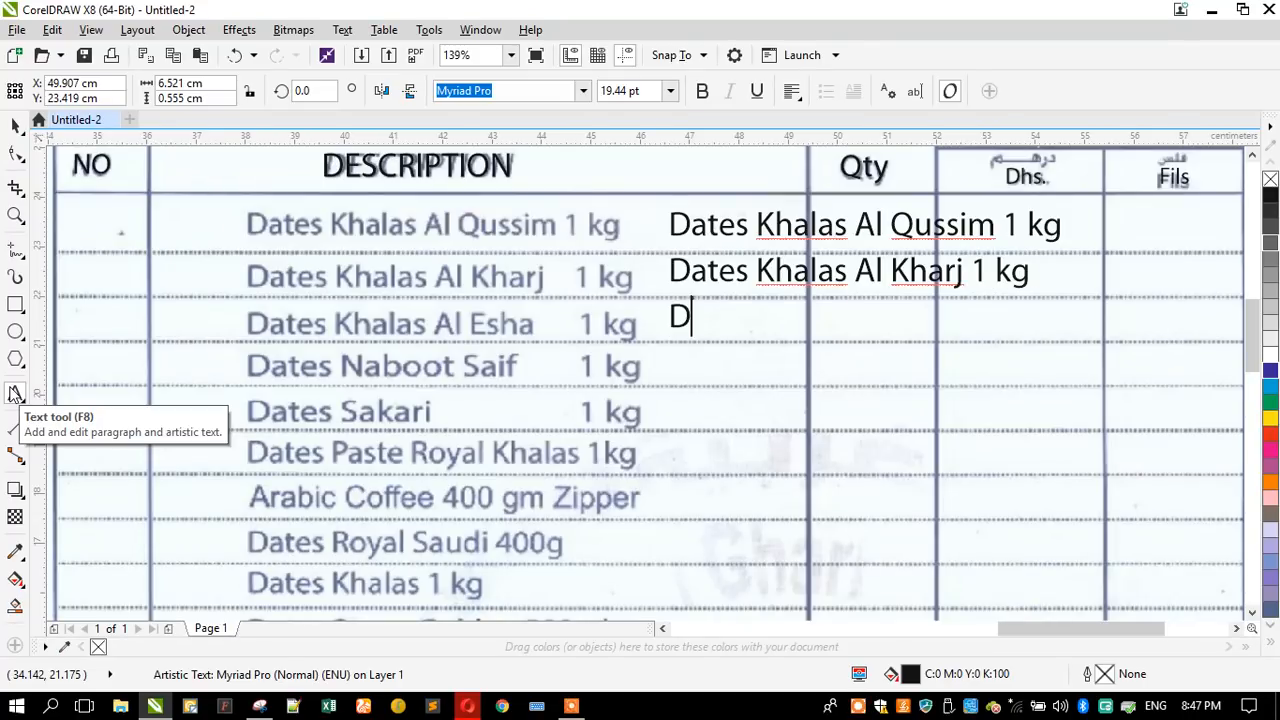
text(ates Khal)
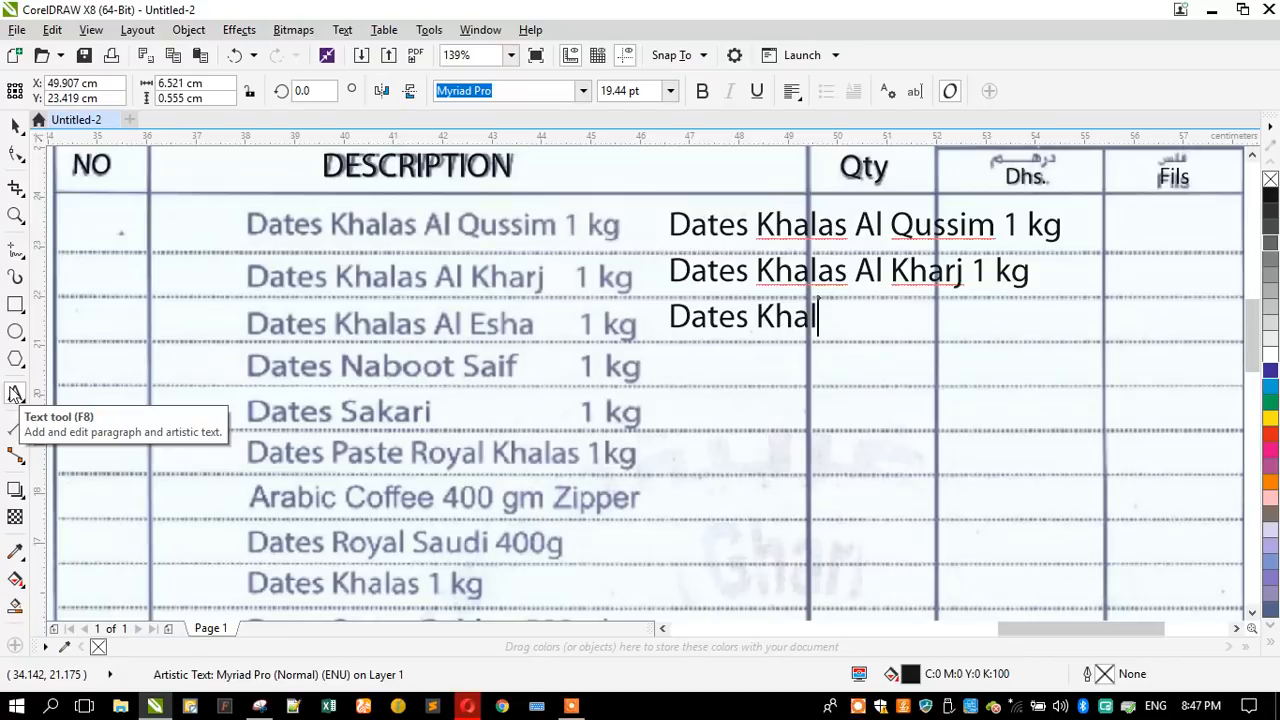
text(as Al Esha )
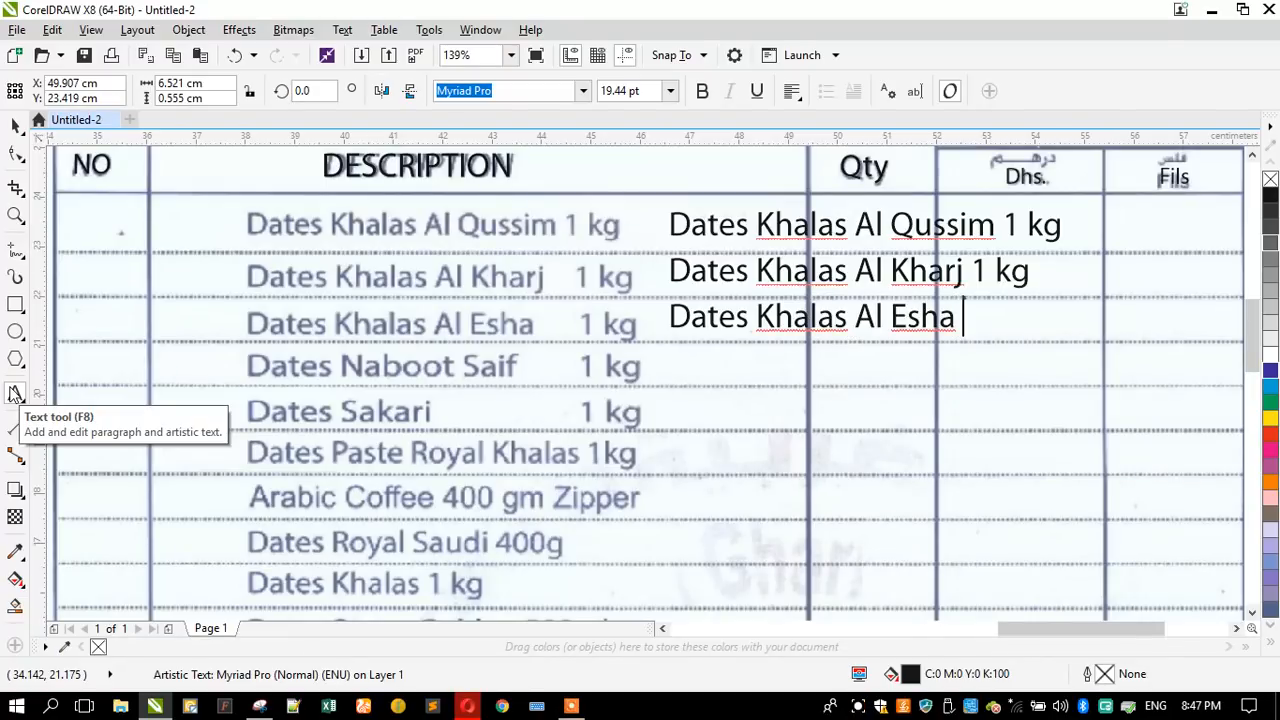
text(1 kg)
key(Return)
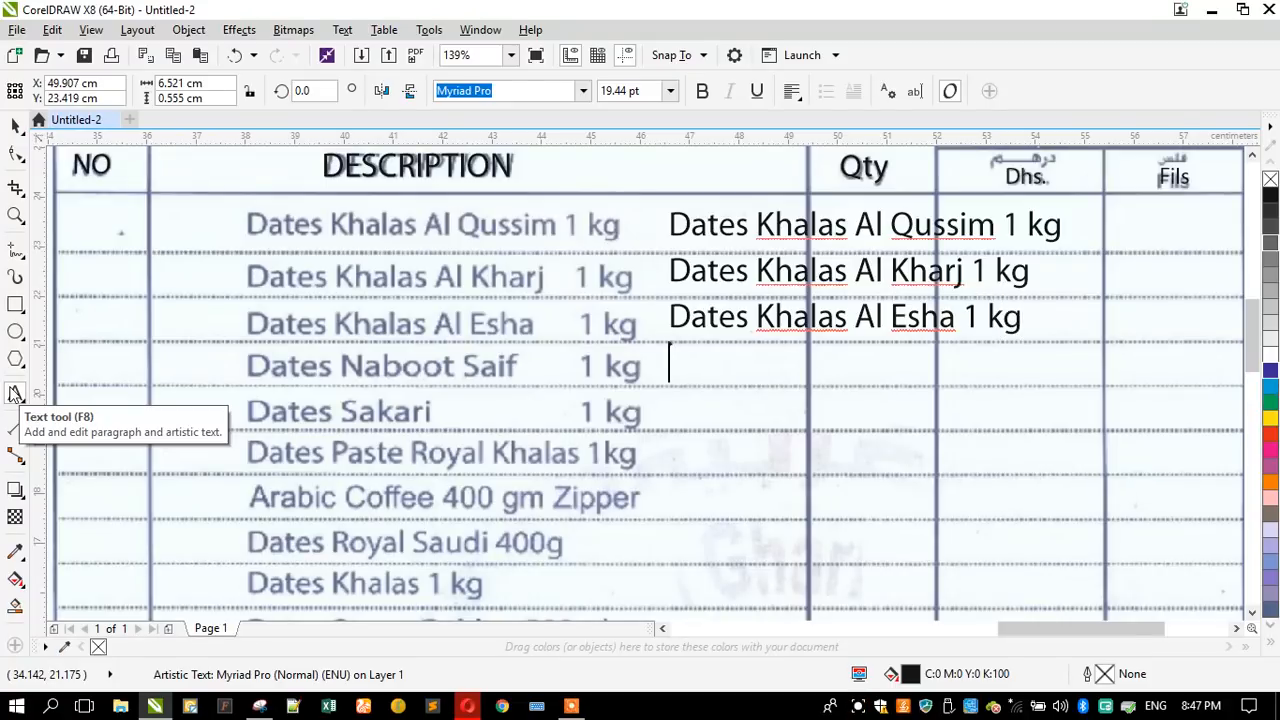
- Add "Dates Naboot Saif 1 kg" as the fourth line of the item description text
text(Dates)
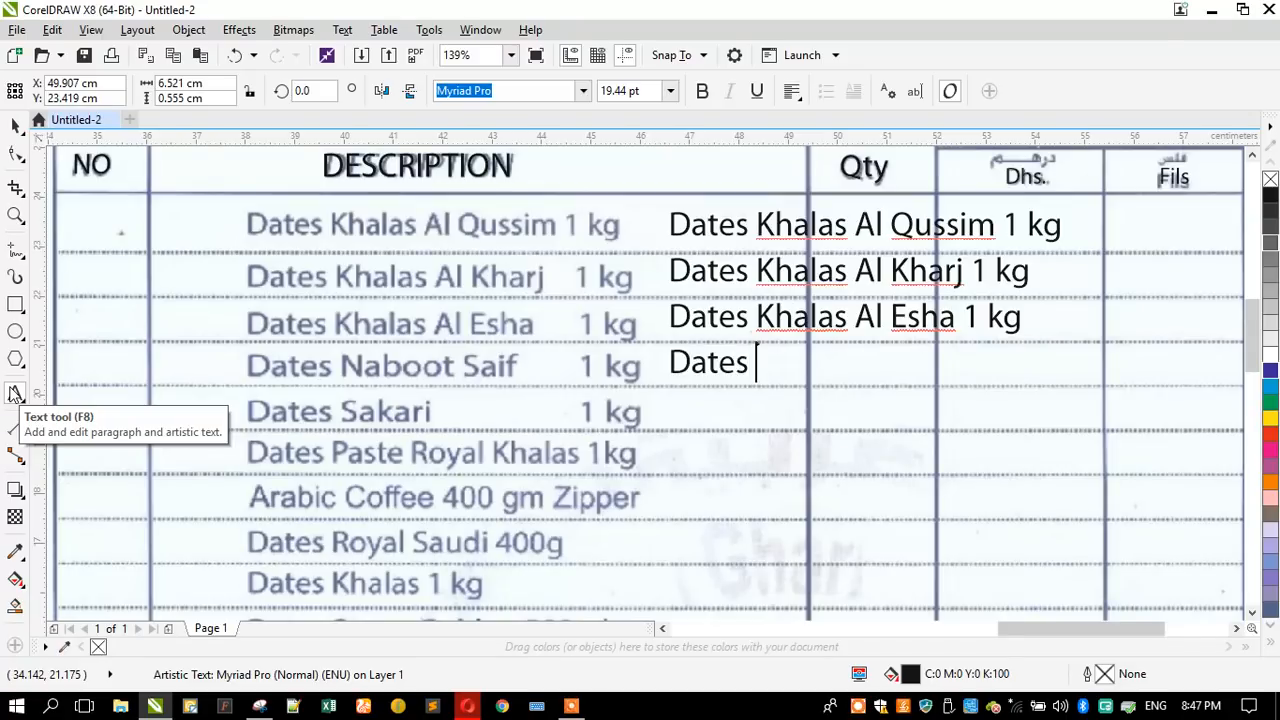
text( Naboot Saif)
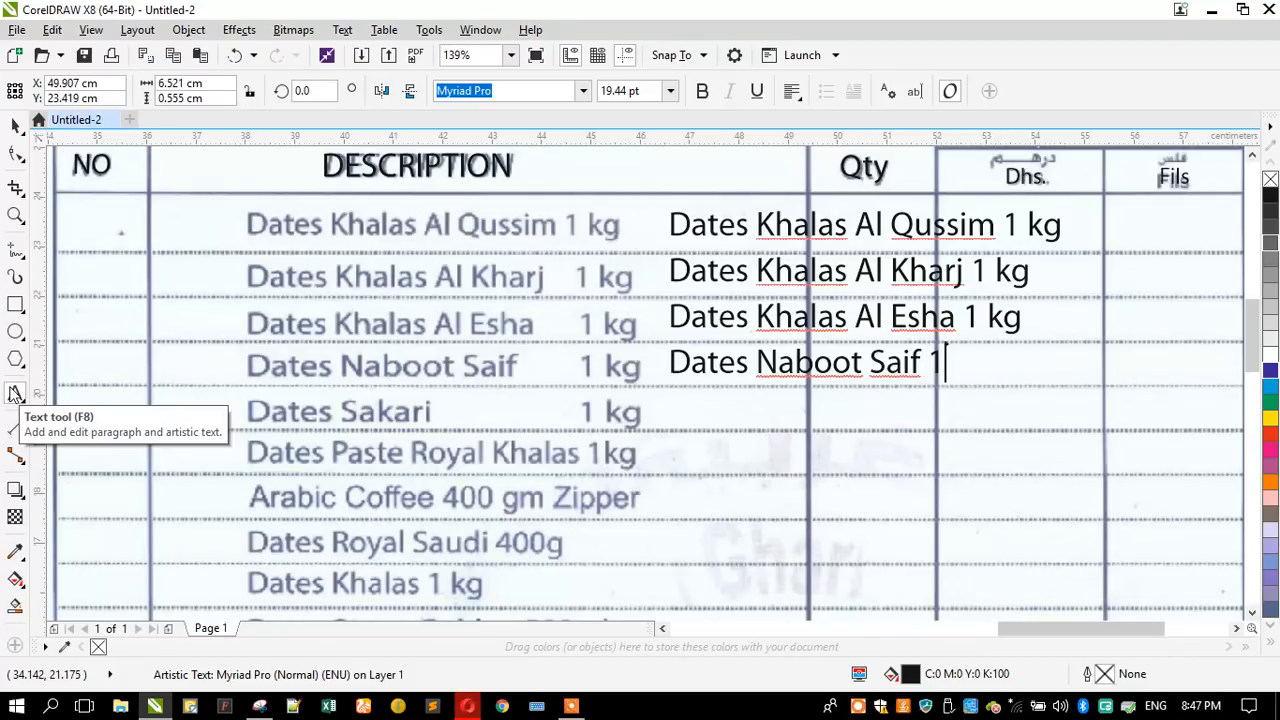
text( 1 kg )
text(Dates)
text( Sa)
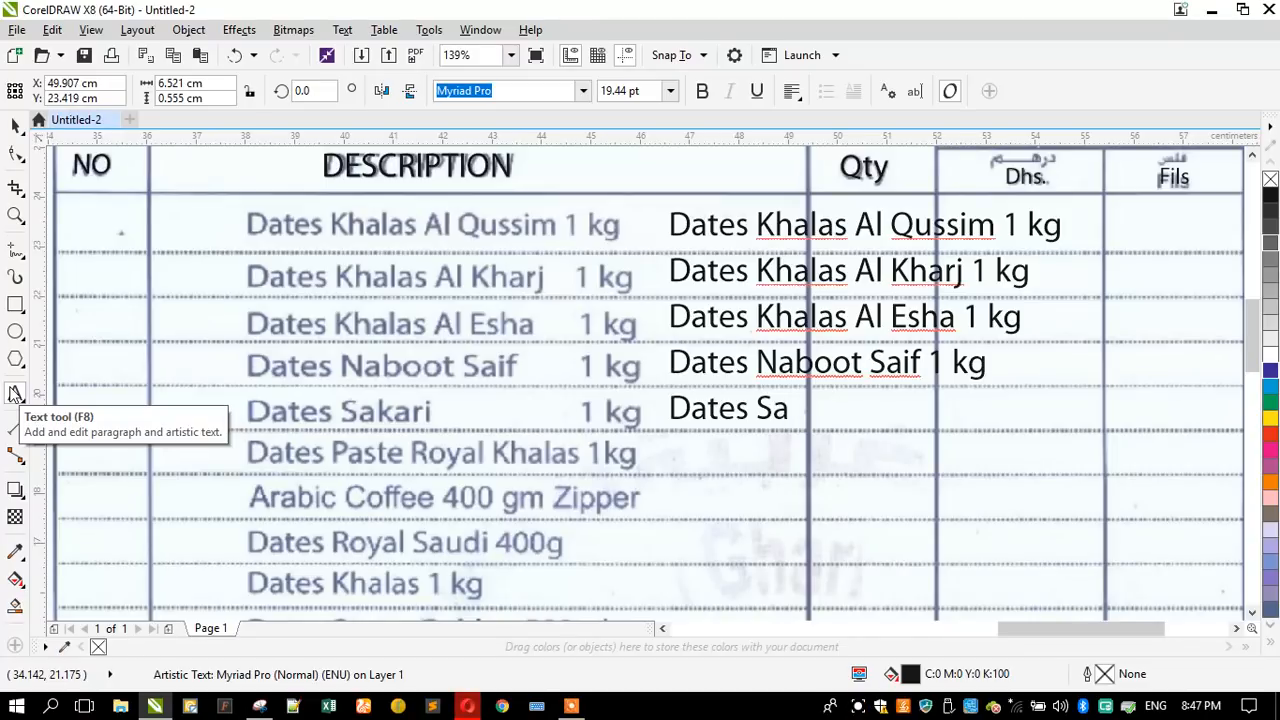
text(kari 1kg)
- Add "Dates Sakari 1kg" as the fifth line of the item description text
key(Return)
- Add "Dates Paste Royal Khalas 1 kg" as the sixth line of the item description text
text(Date)
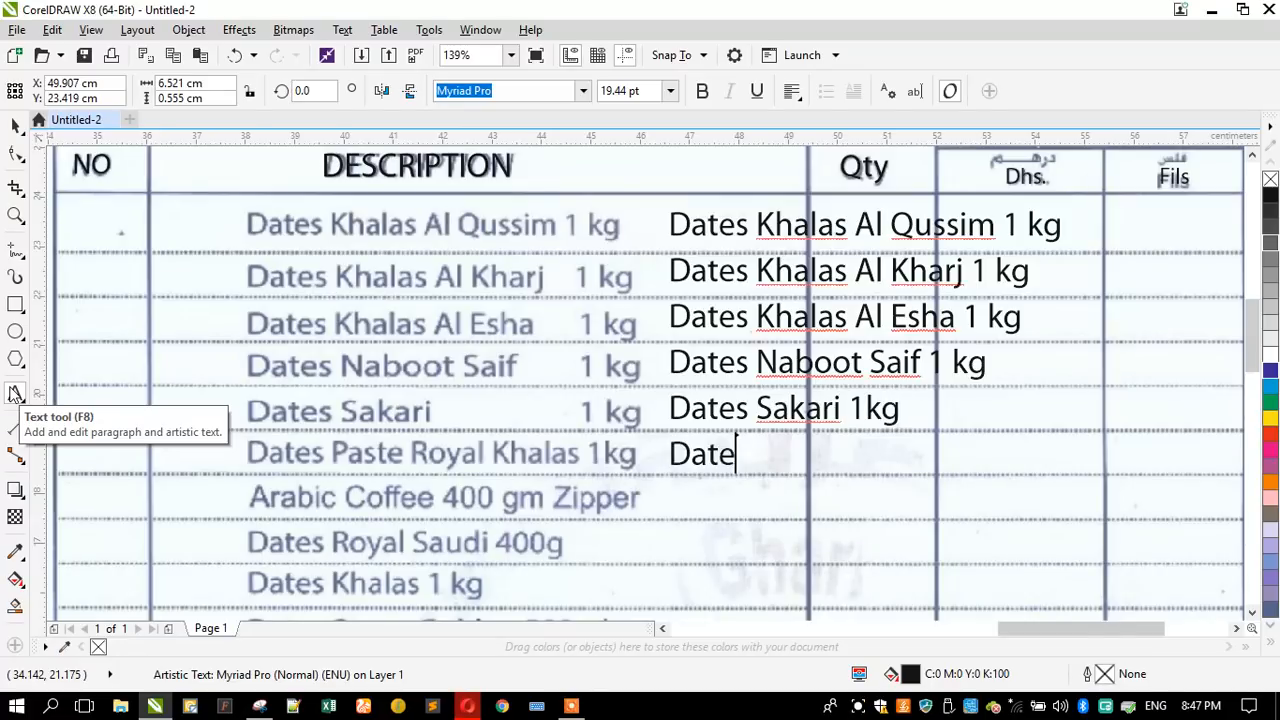
text(s Pas)
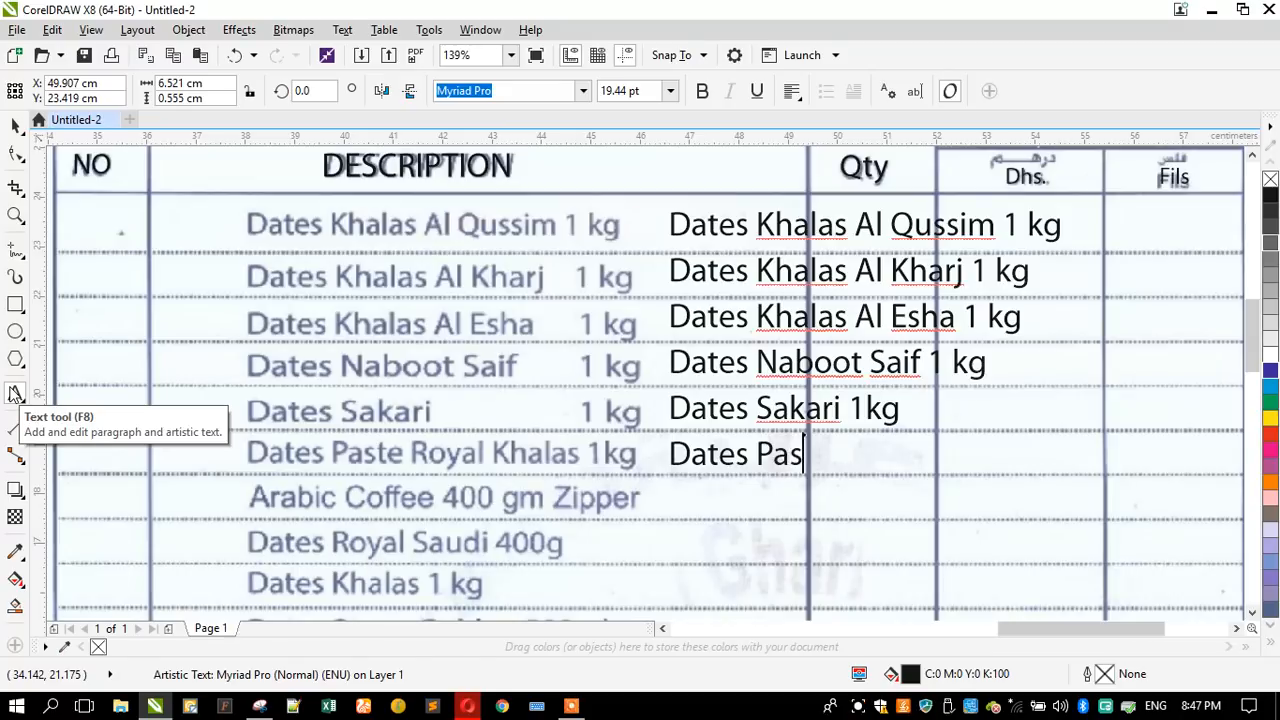
text(te Royal Khalas )
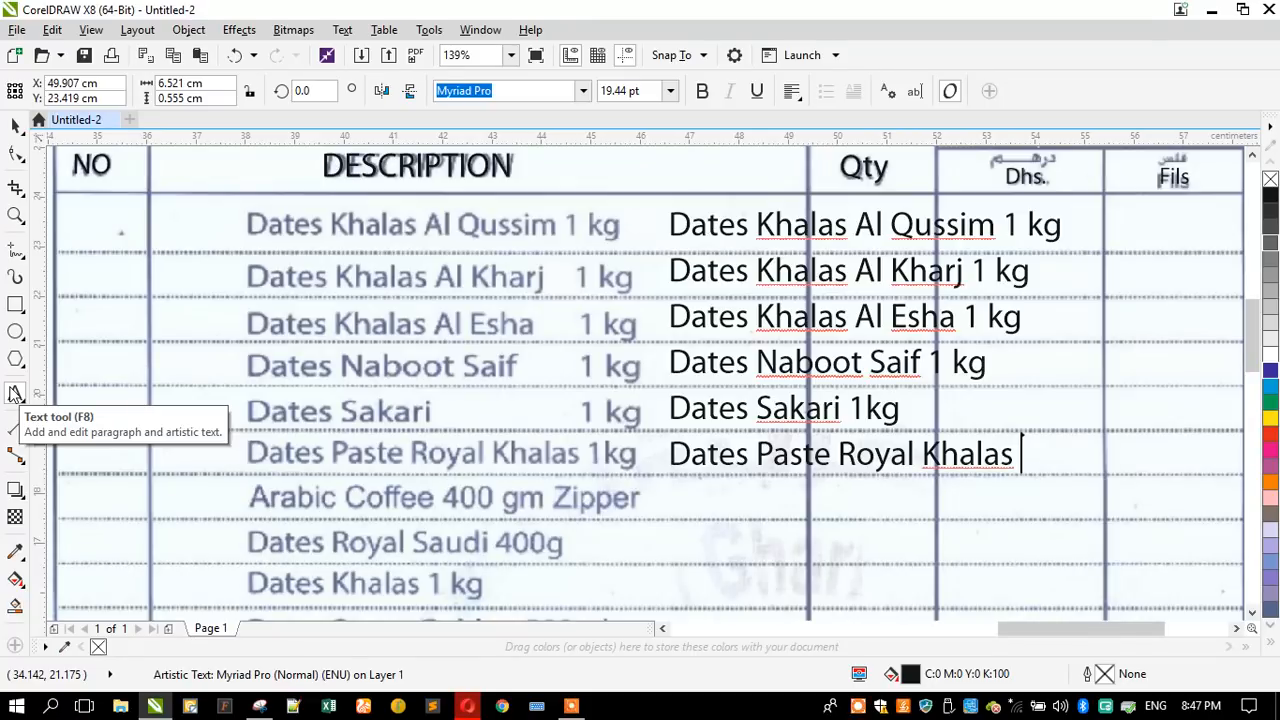
text(1 kg)
key(Return)
- Start the seventh line of the item description text with "Arabic Coffee"
text(Ara)
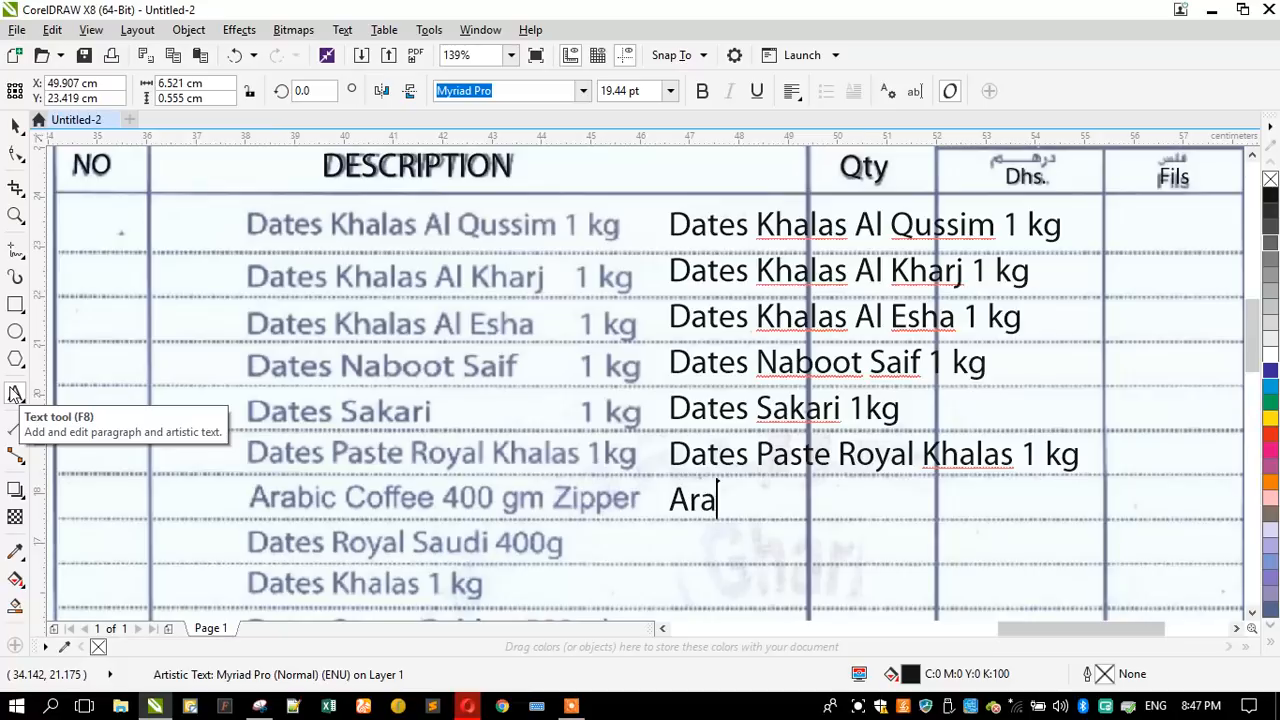
text(bic Cof)
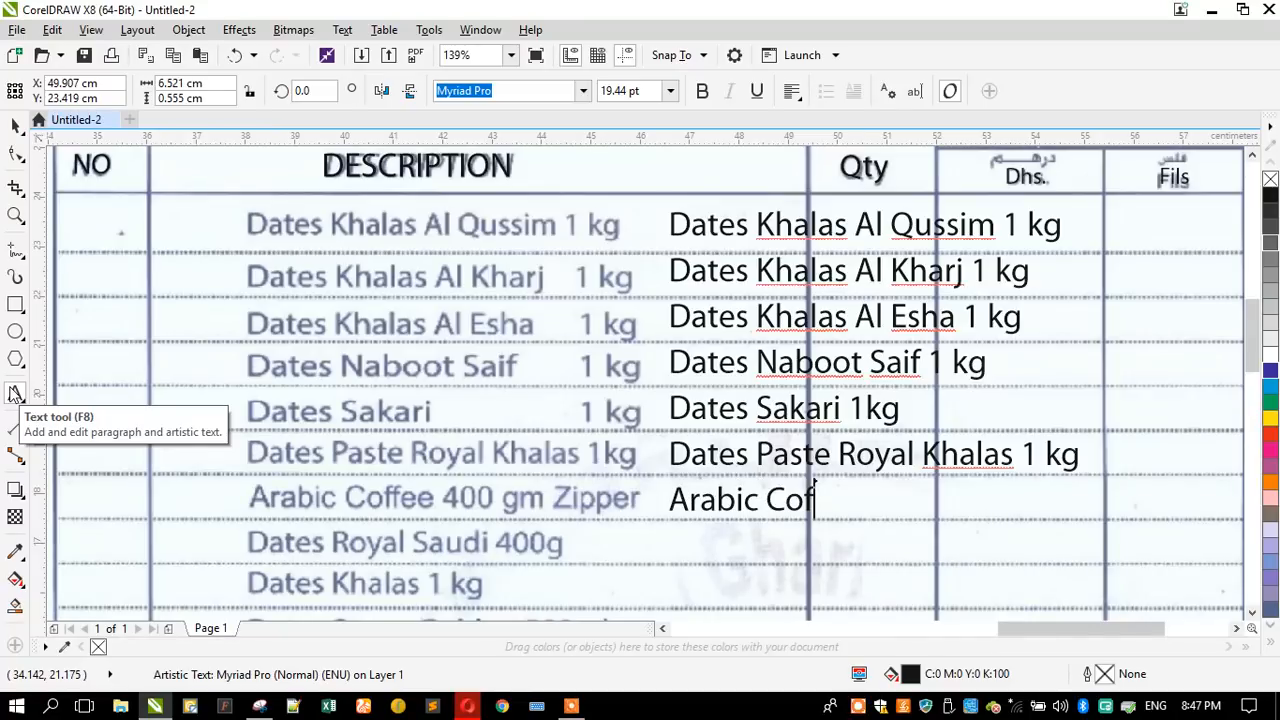
text(ffee)
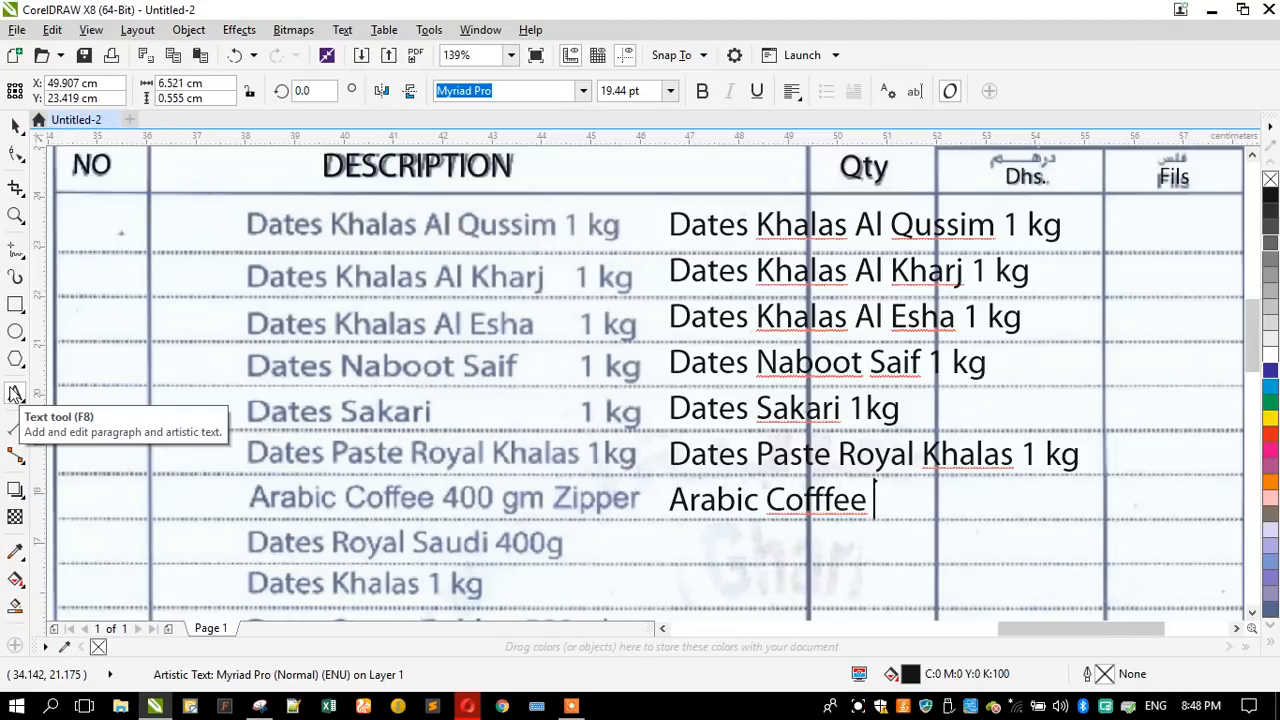
- Complete the seventh line of the item description text as "Arabic Coffee 400 gm zipper"
key(BackSpace)
key(BackSpace)
key(BackSpace)
key(BackSpace)
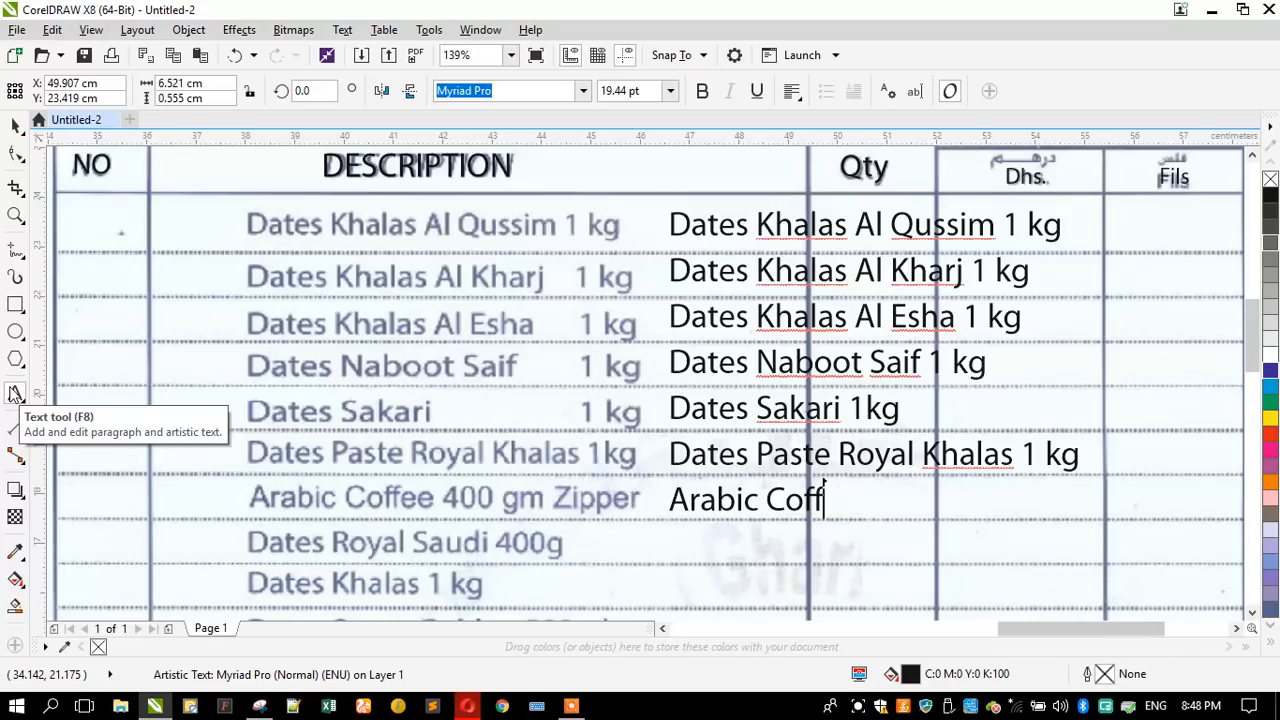
text(ee 4)
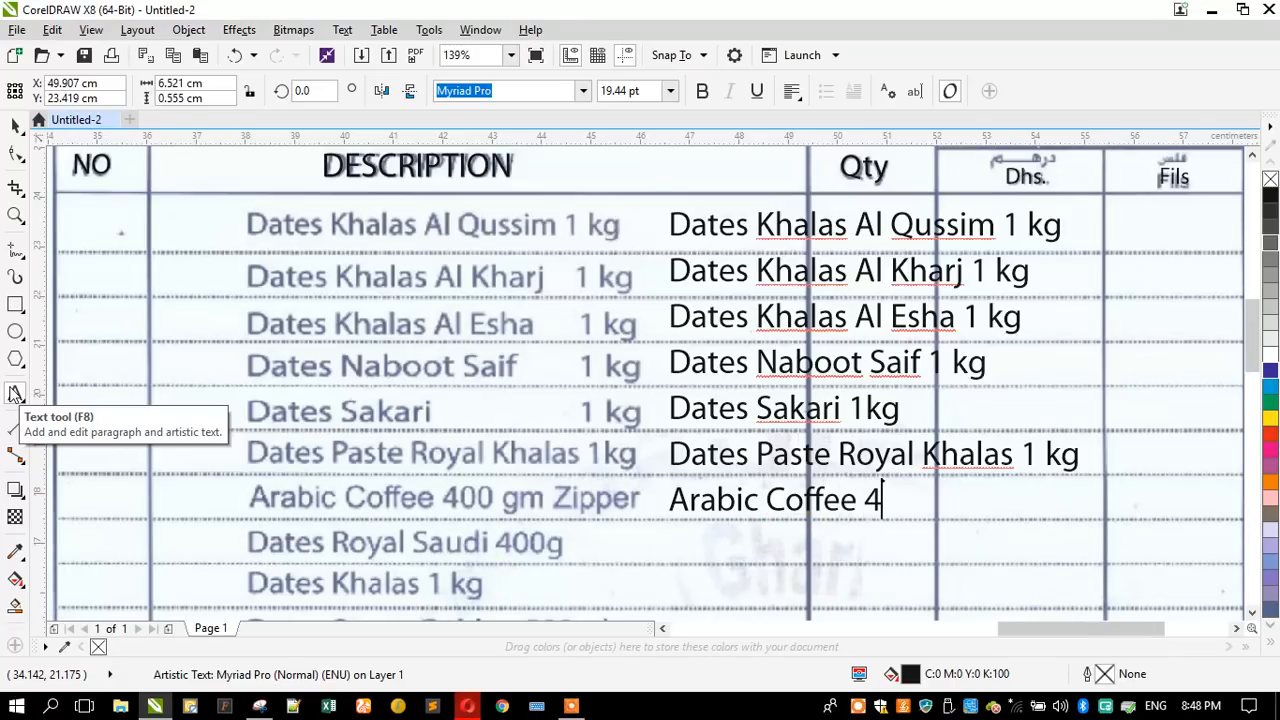
text(00 gm zipper)
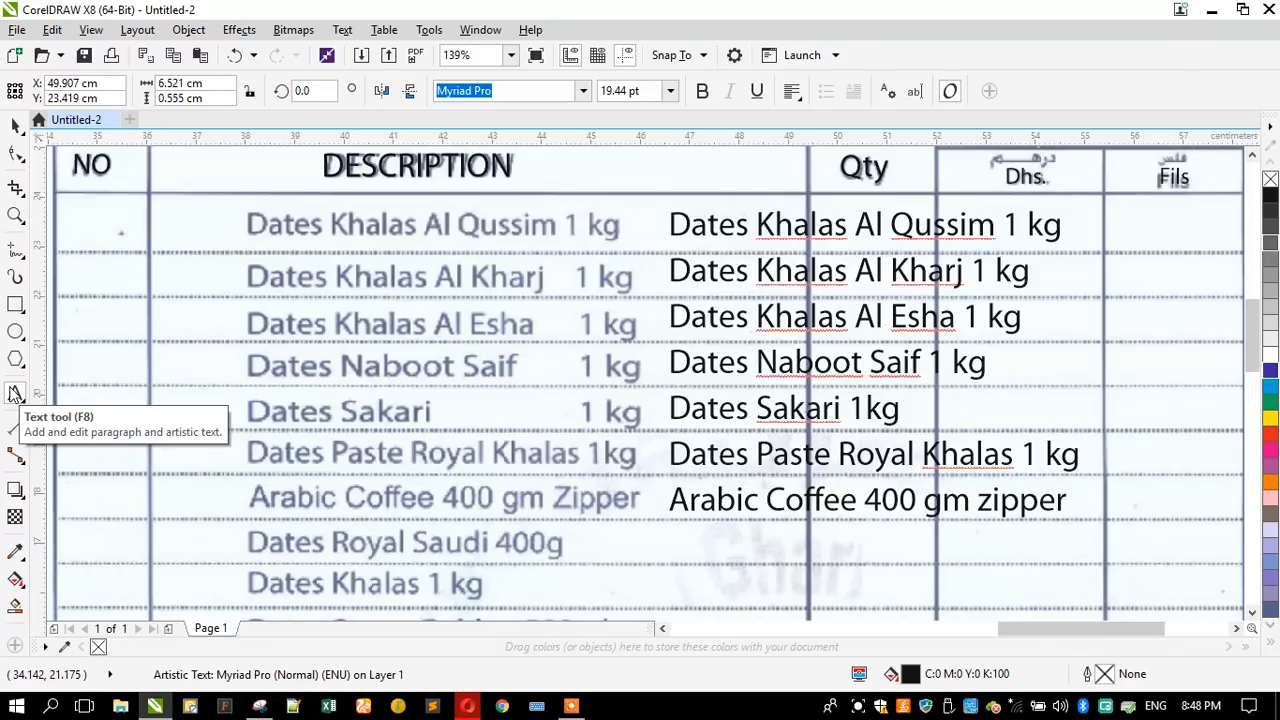
- Add "Dates Royal Saudi 400g" as the eighth line of the item description text
key(Return)
text(Dates Royal Saudi)
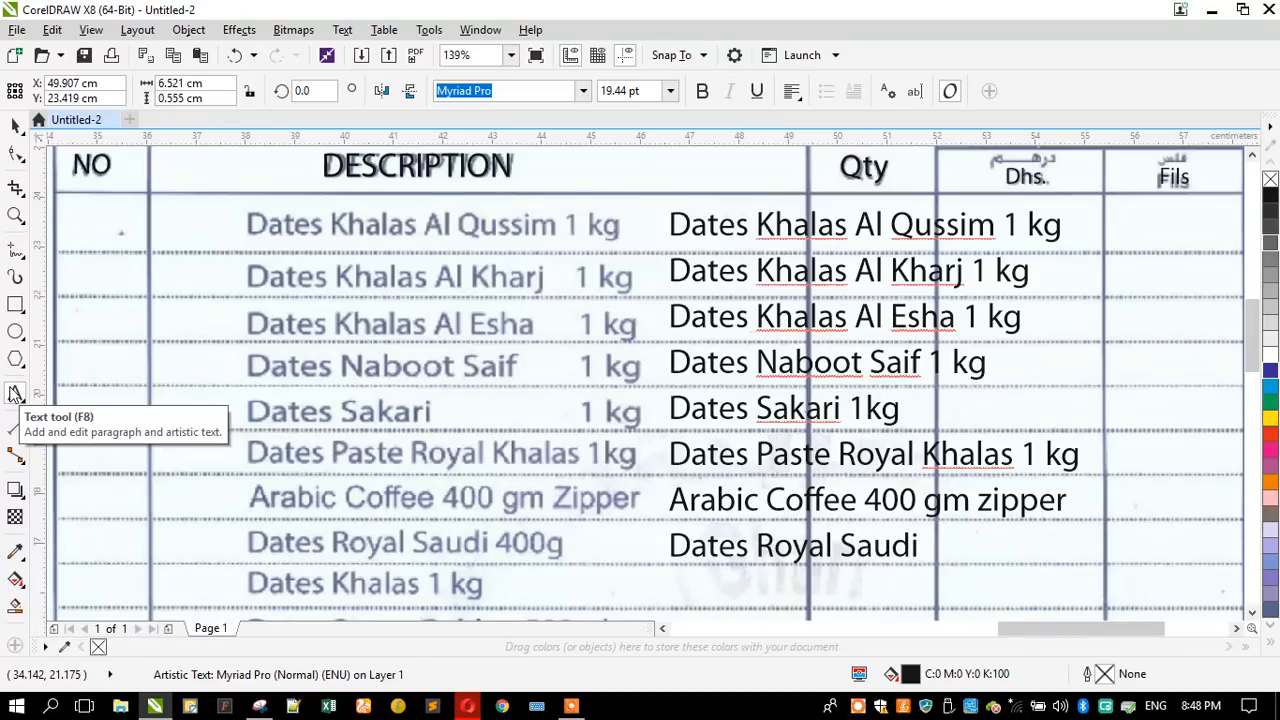
text( 400g )
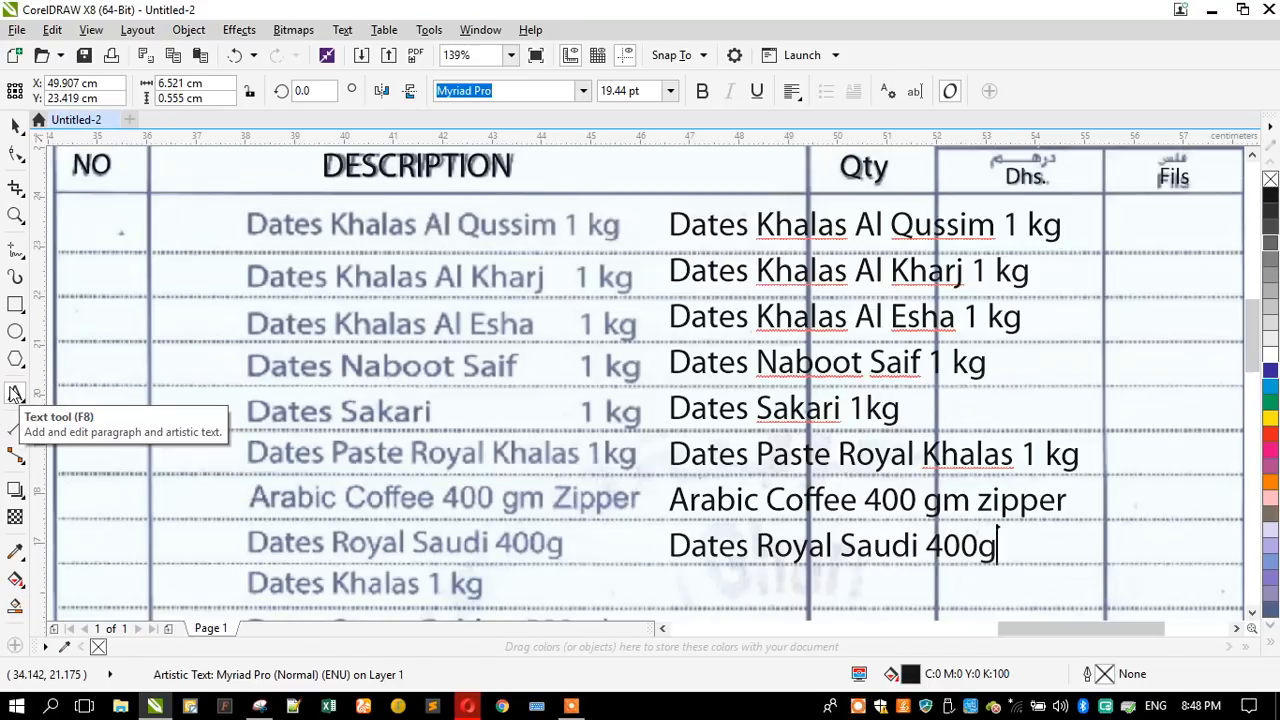
text(Dates)
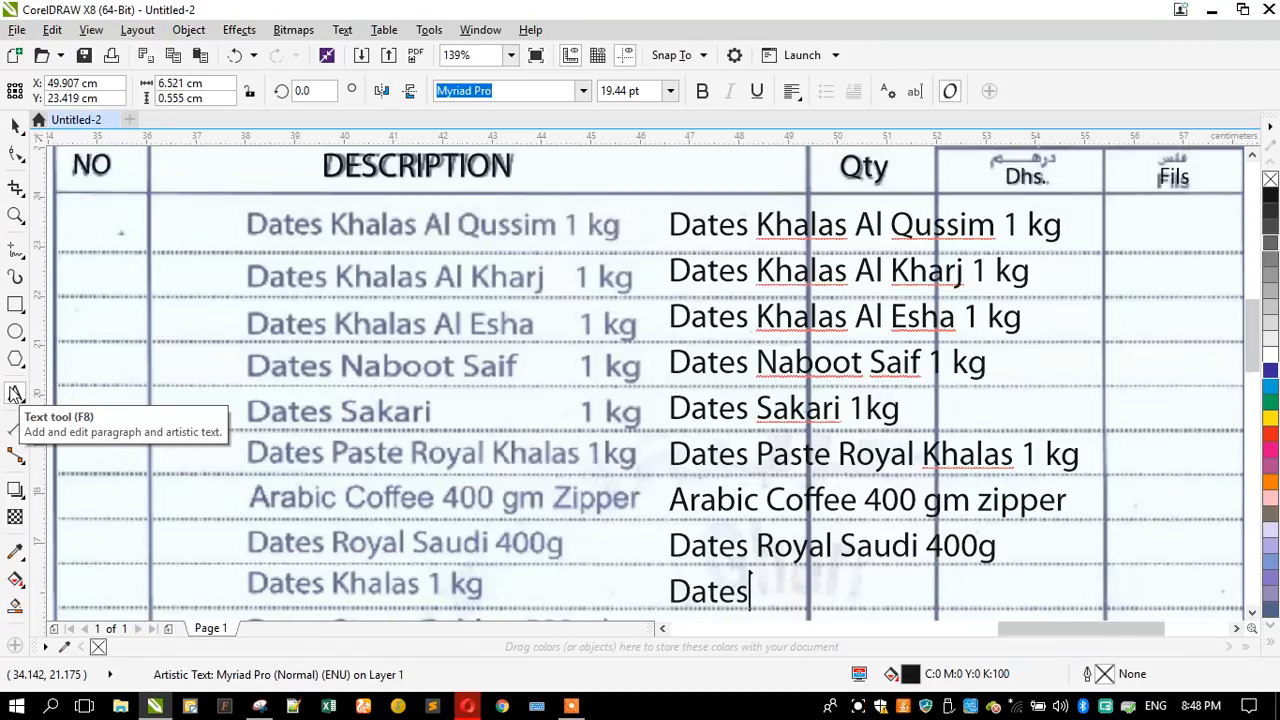
text( Khalas )
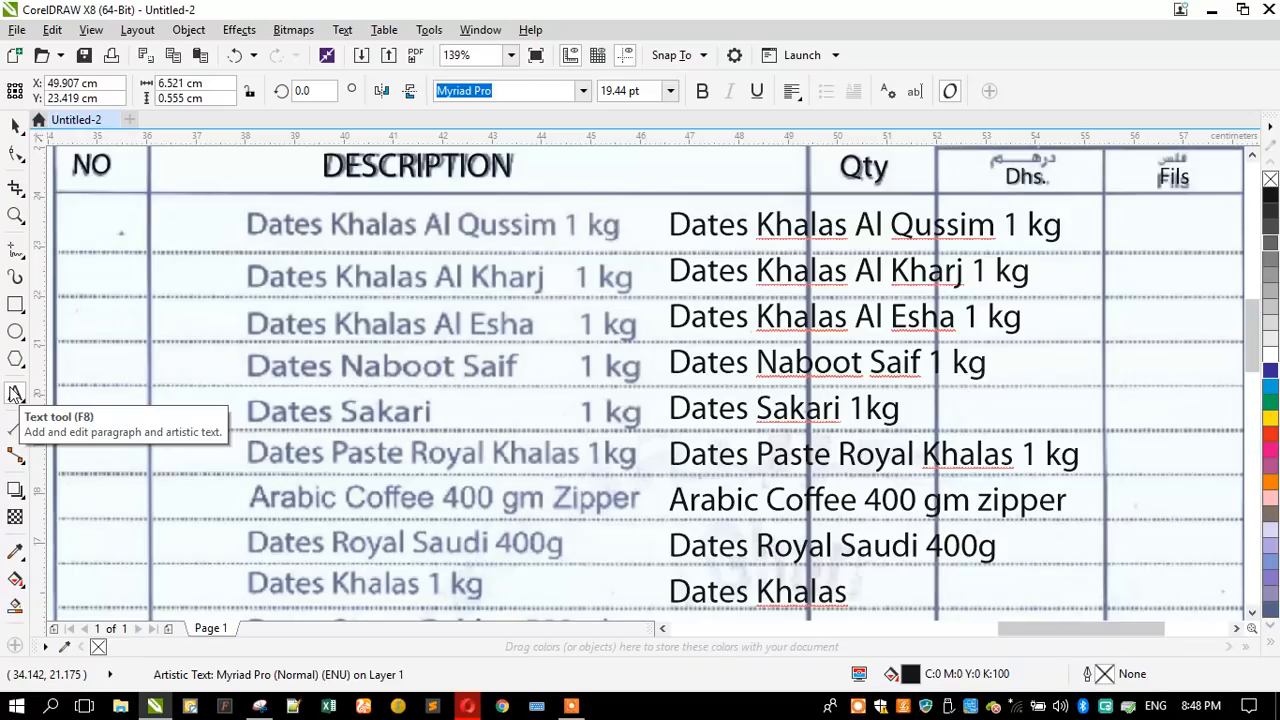
text(1kg)
- Add "Dates Syrup Golden 500ml" as the tenth line of the item description text
key(Return)
text(D)
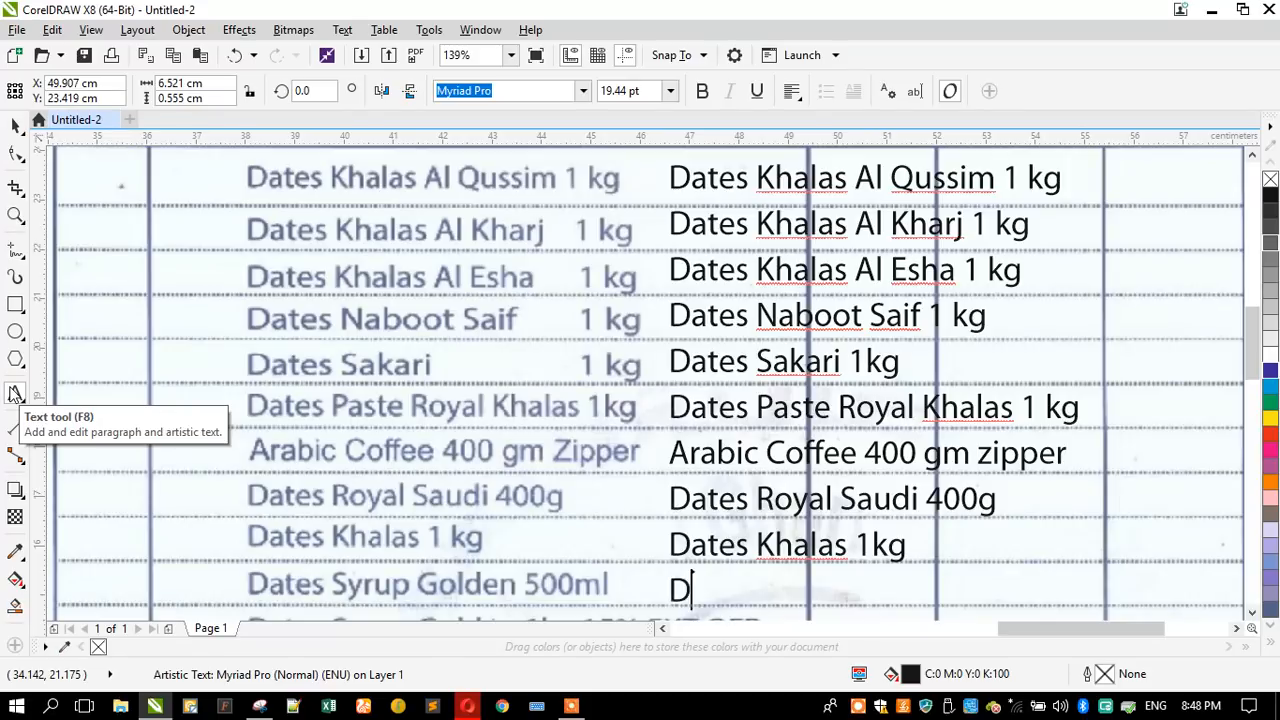
text(ates S)
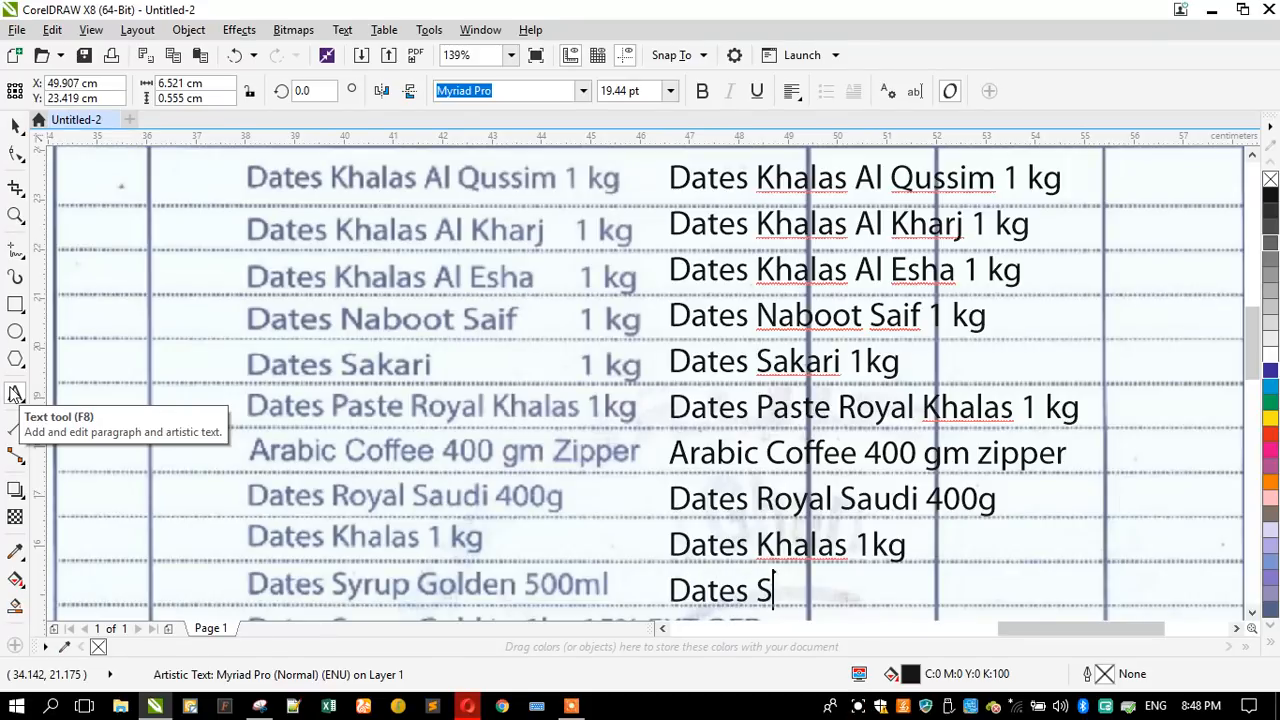
text(yrup Golden 500ml)
- Start the eleventh line of the item description text with "Dates Syrup Golden"
key(Return)
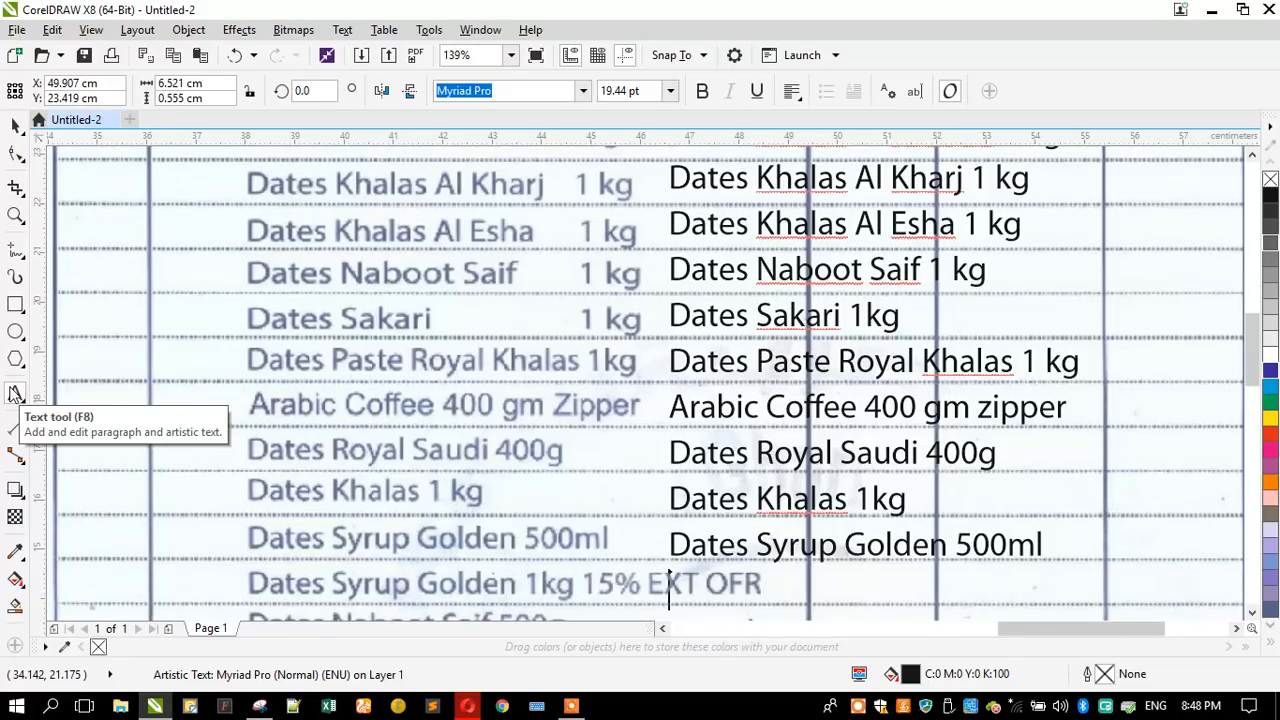
text(dates)
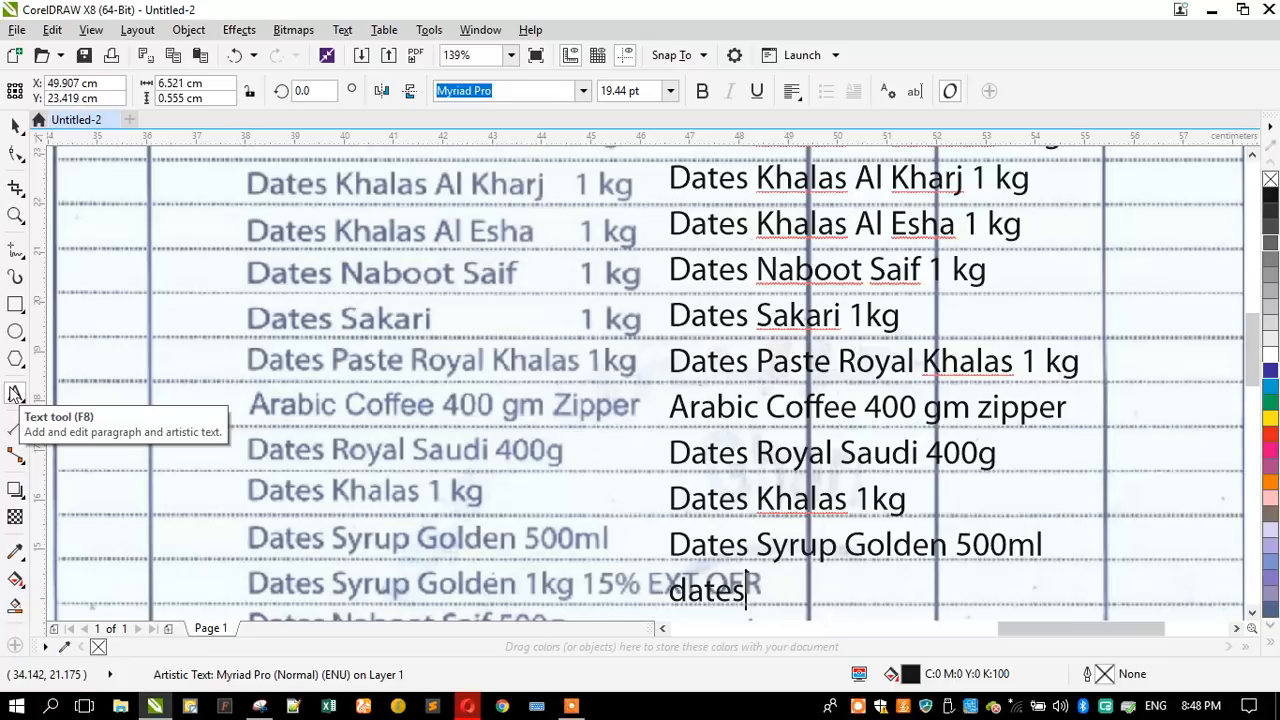
key(BackSpace)
key(BackSpace)
key(BackSpace)
key(BackSpace)
key(BackSpace)
text(D)
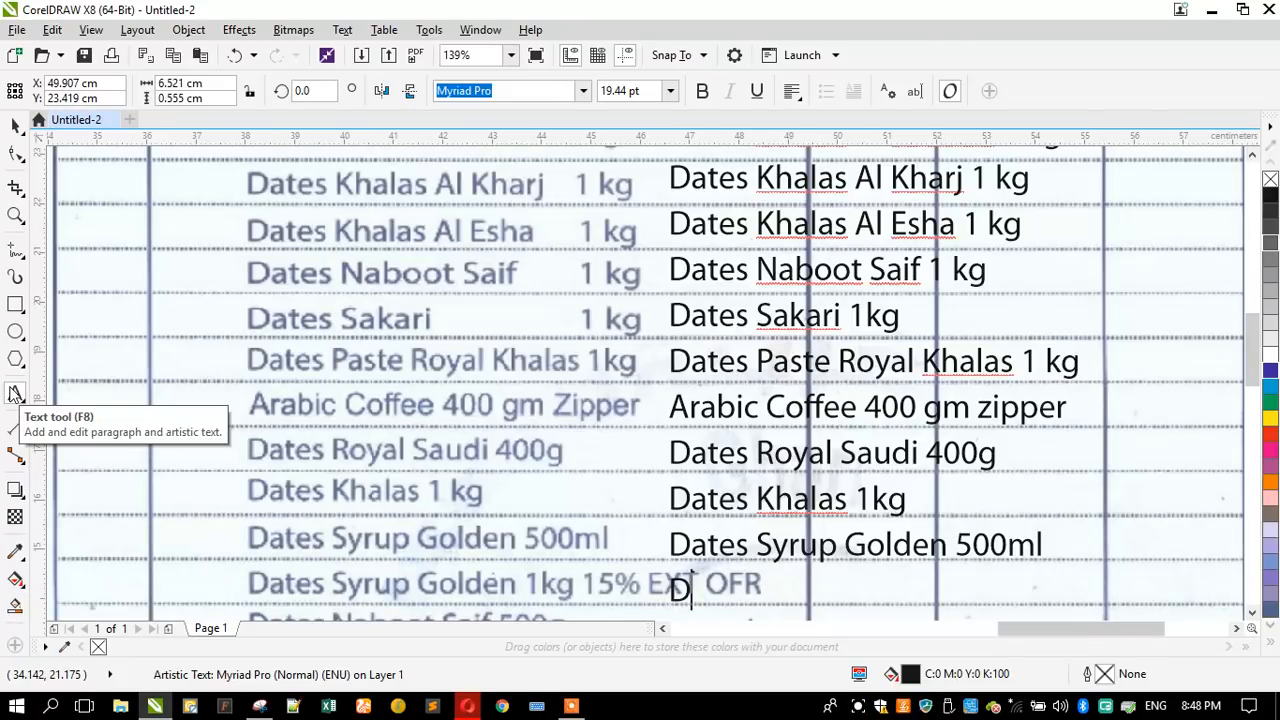
text(ates Syru)
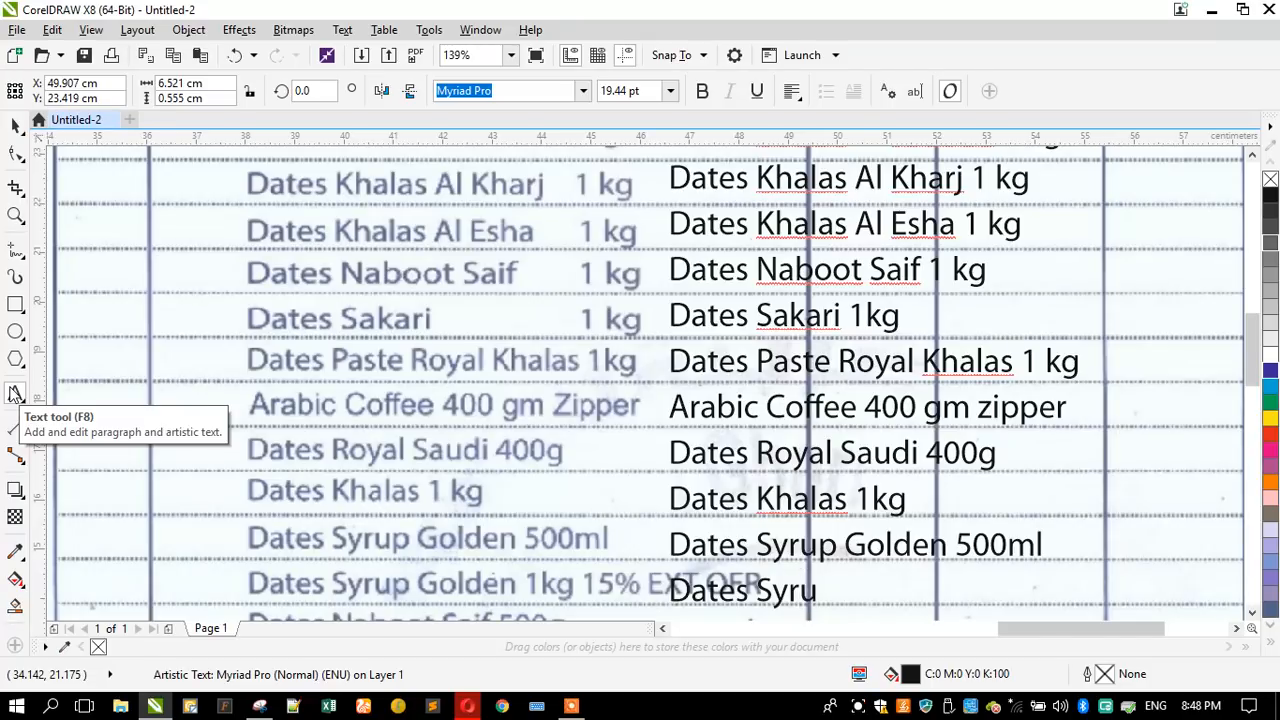
text(p Go)
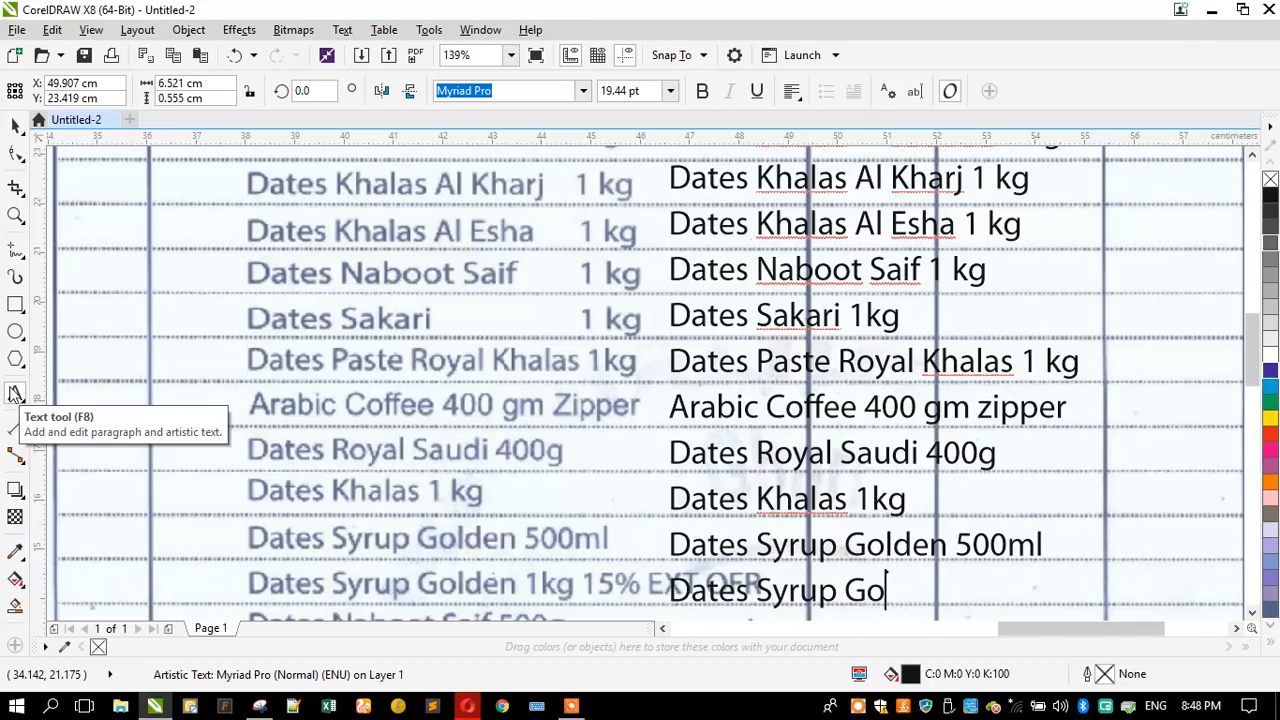
text(lden)
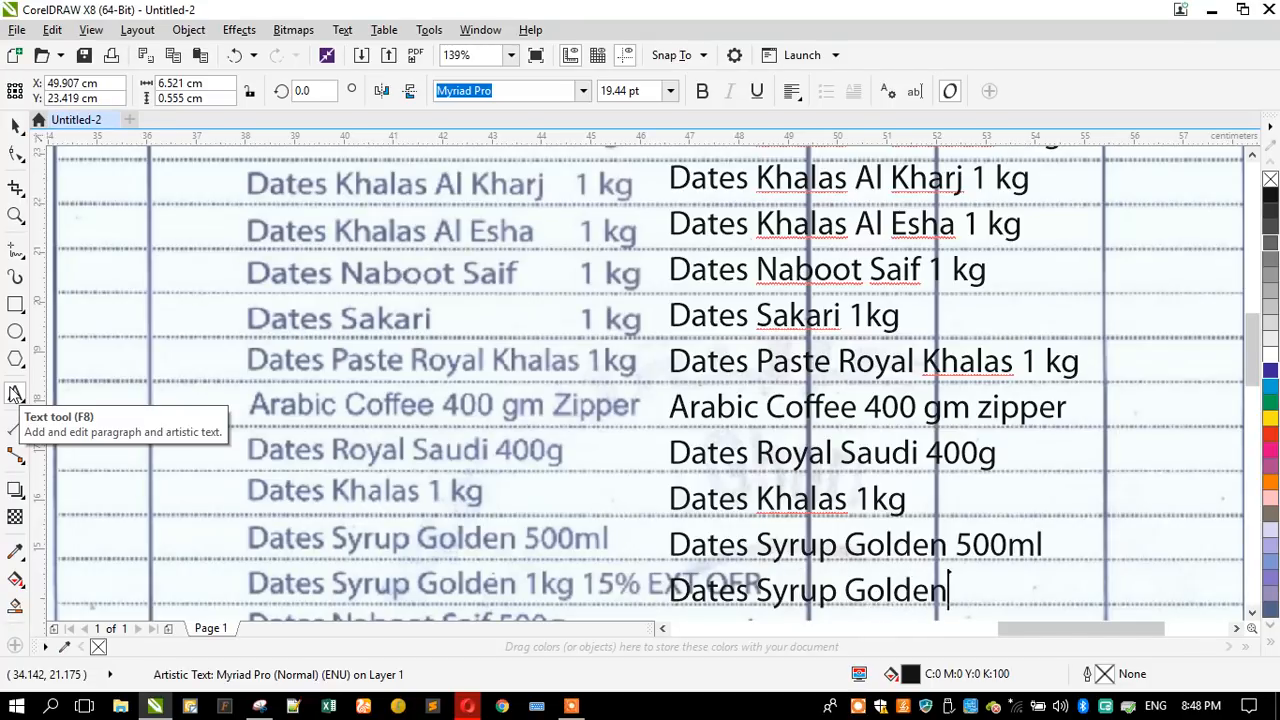
- Continue the eleventh line of the item description text with "1kg 15% EXT"
text(1kg)
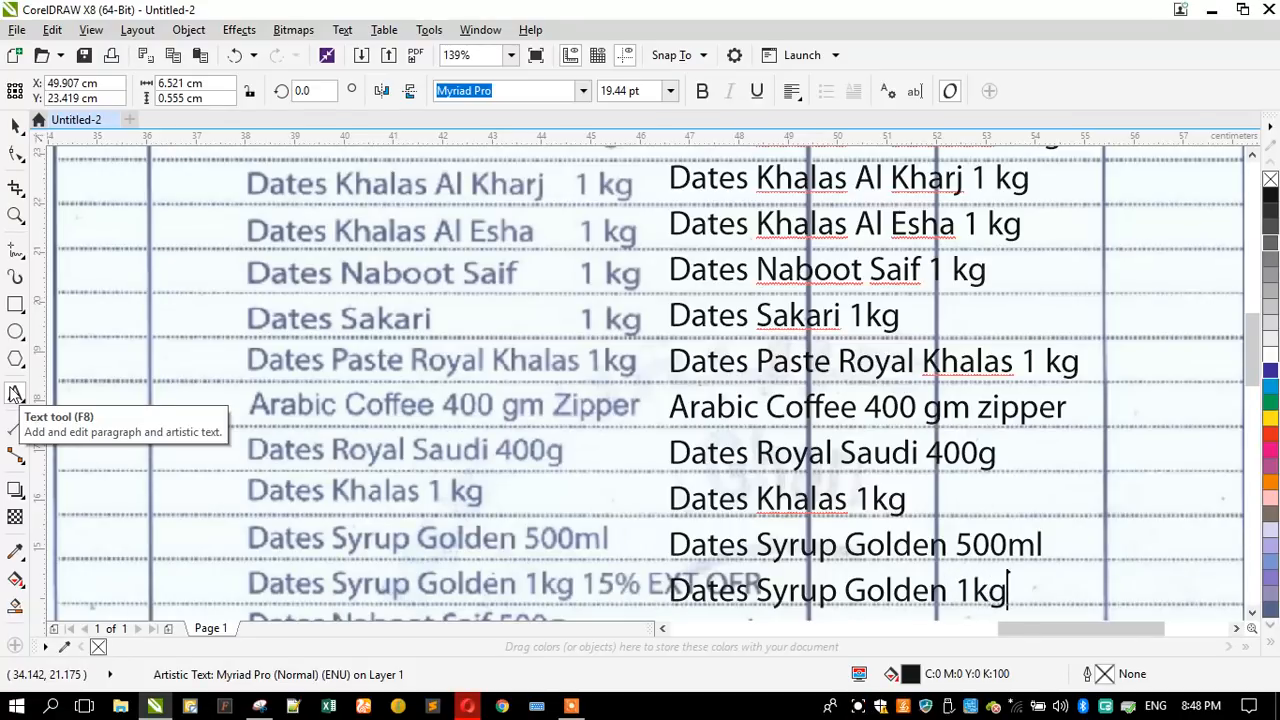
text( 15% ext)
key(BackSpace)
key(BackSpace)
key(BackSpace)
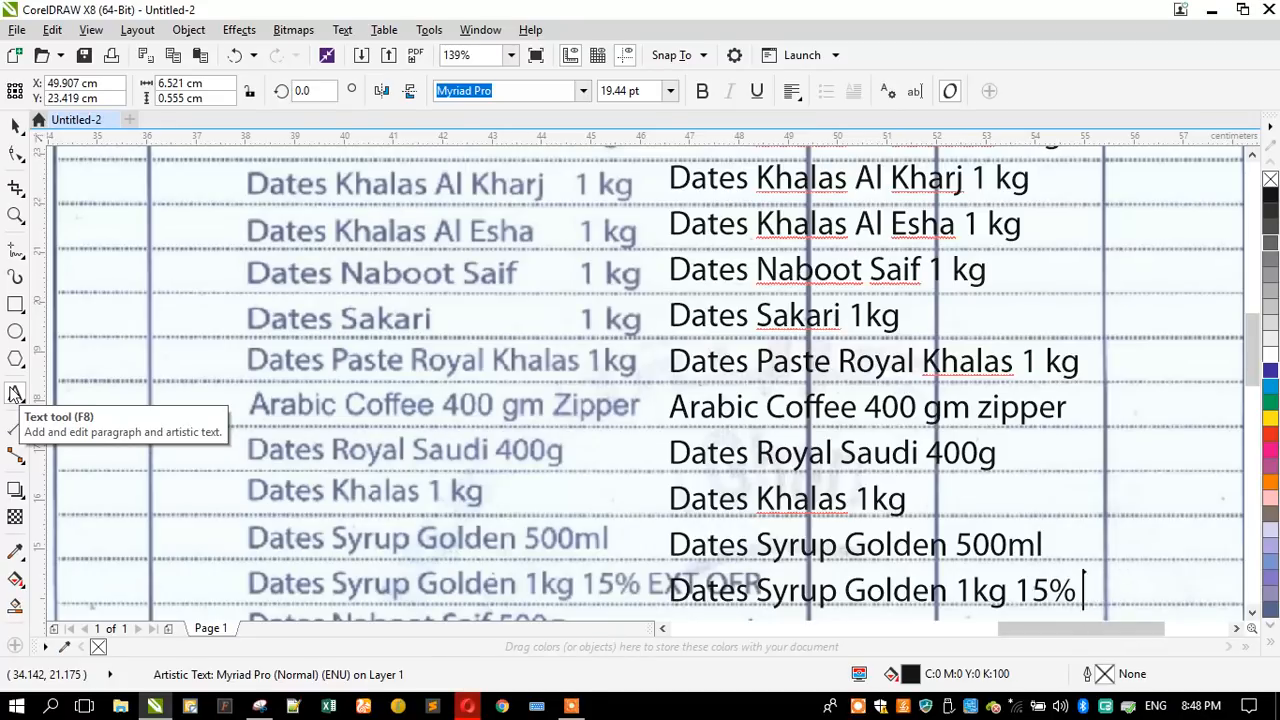
text(EXT)
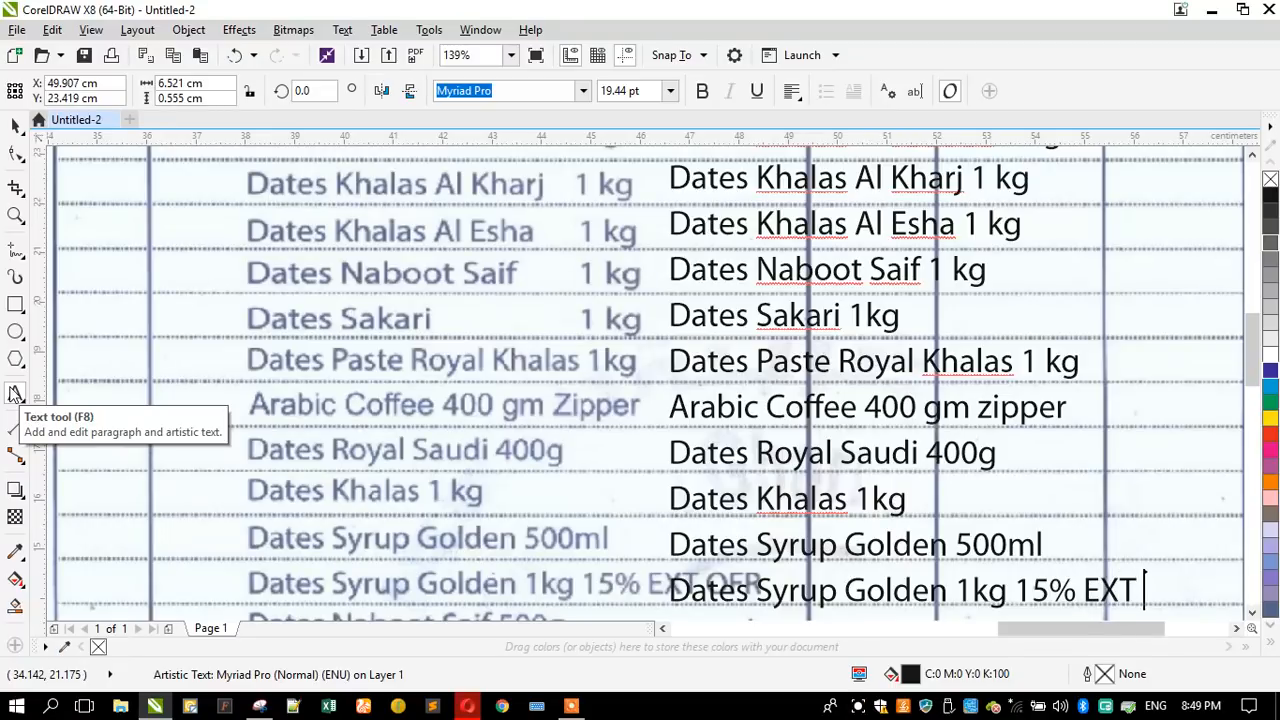
- Move the item description text block to the right, clear of the scanned "EXT OFR" wording it overlaps
click(14, 126)
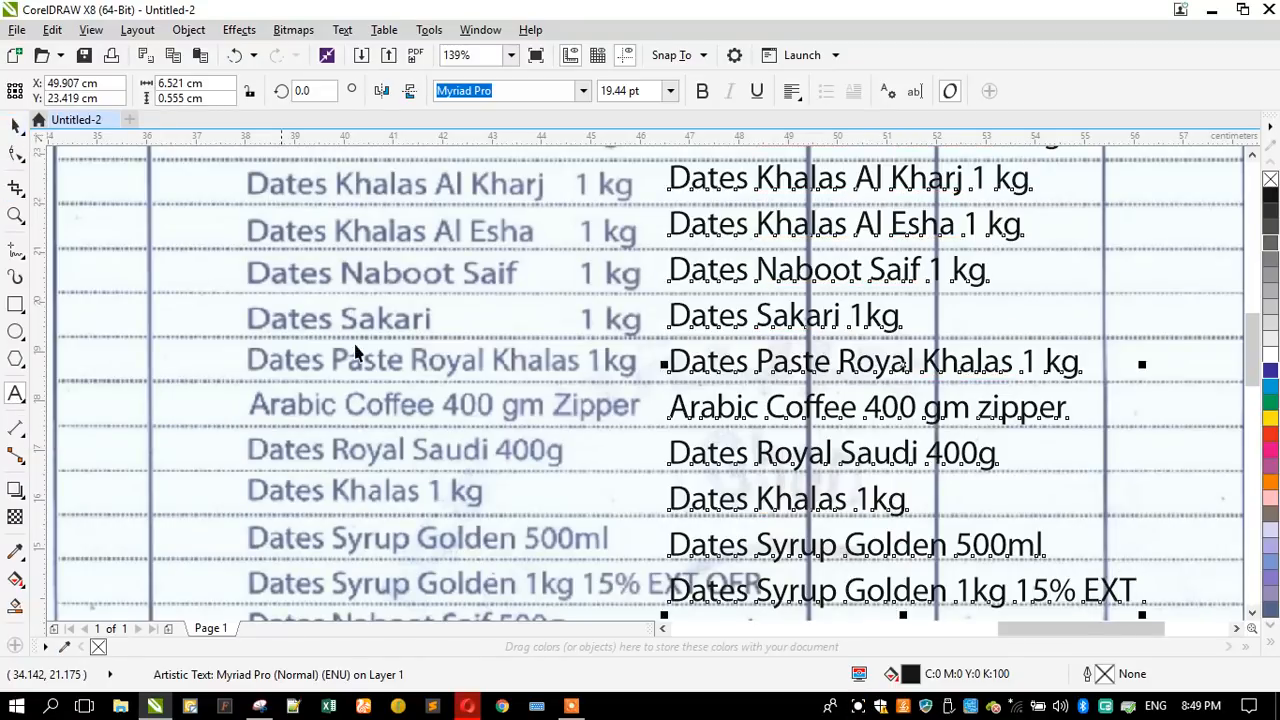
scroll(374, 317, down, 1)
scroll(605, 446, up, 1)
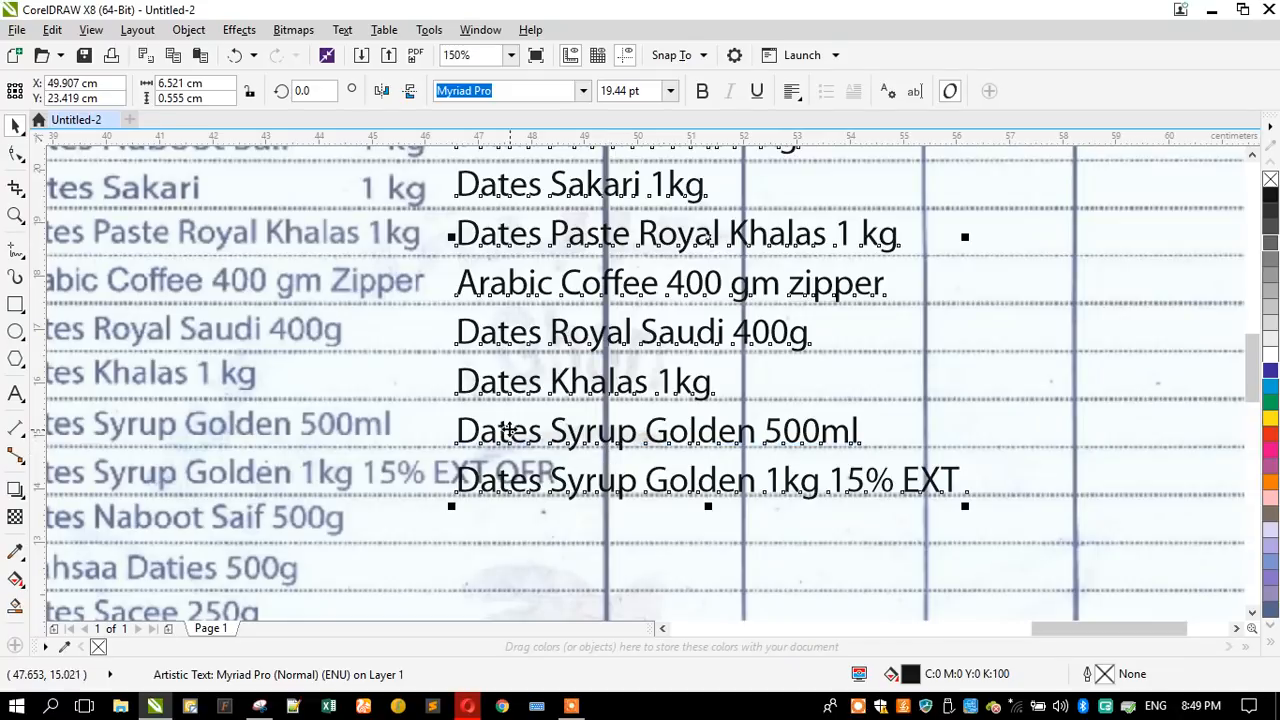
scroll(505, 425, down, 1)
drag(505, 425, 570, 425)
click(15, 215)
drag(209, 184, 905, 555)
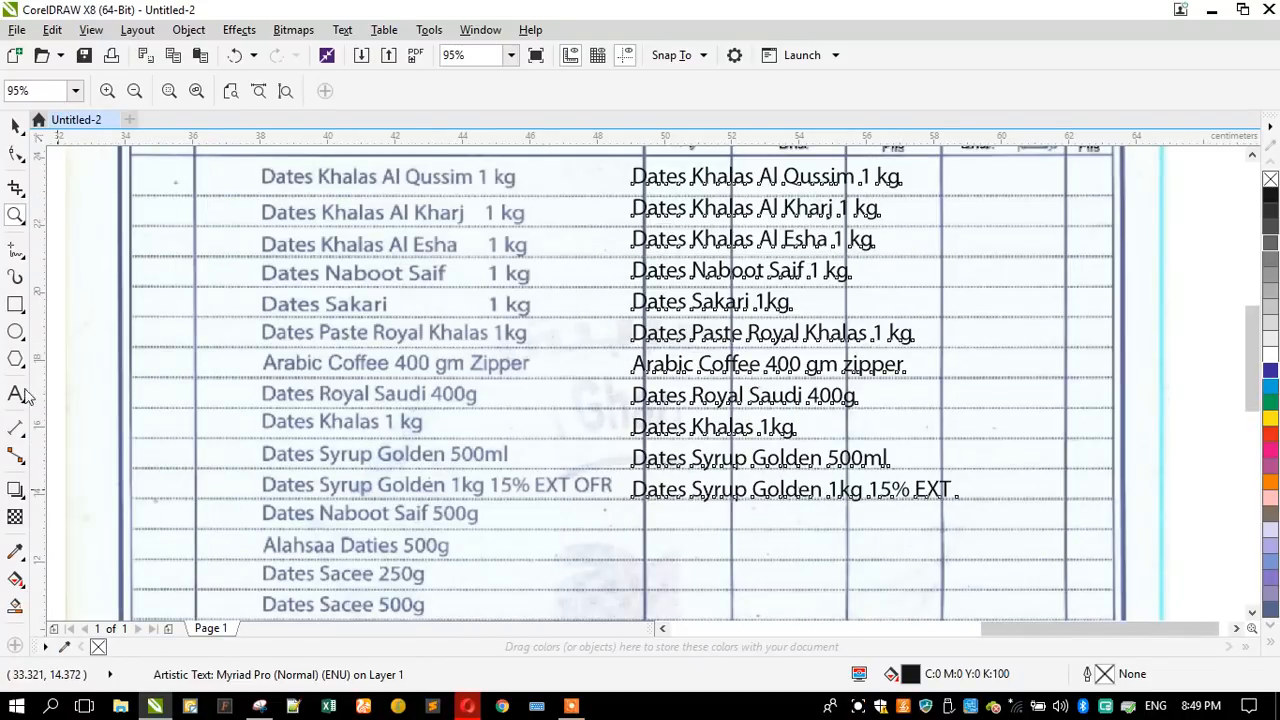
- Resume editing the item description text and finish its eleventh line with "OFR"
click(16, 395)
text(OFR)
- Add "Dates Naboot Saif 500g" as the twelfth line of the item description text
key(Return)
text(Dat)
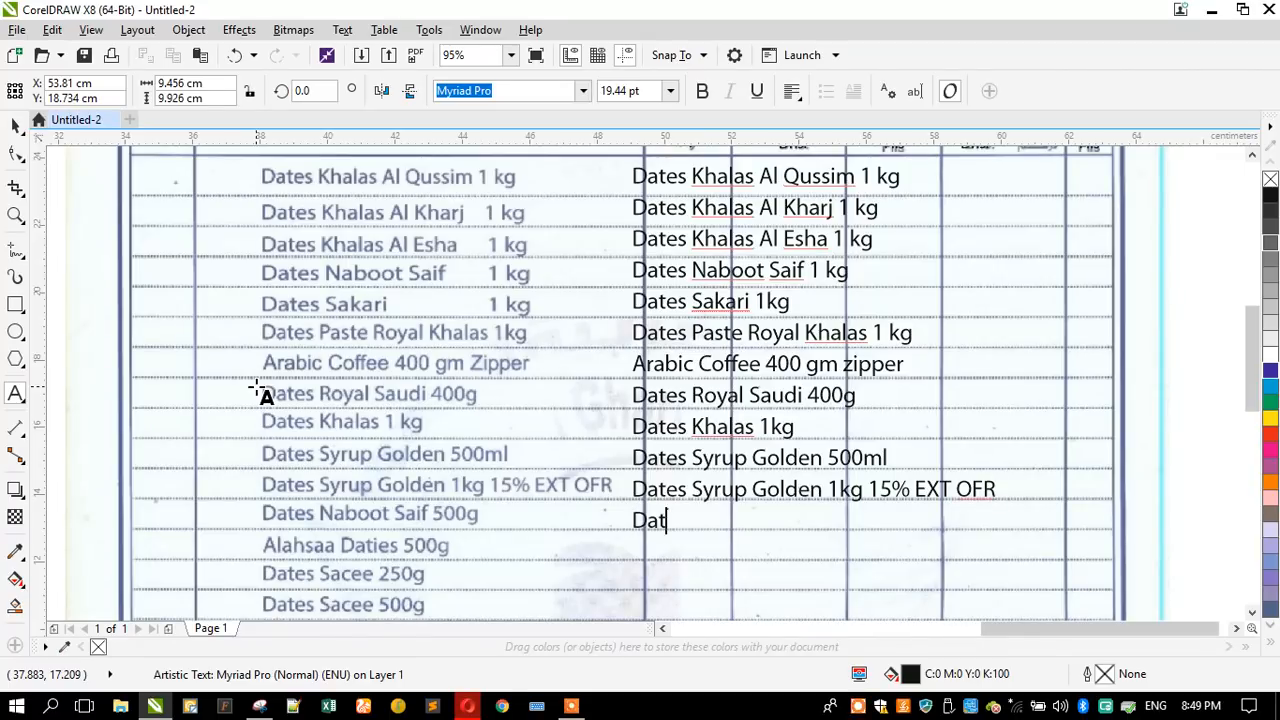
text(es Naboot Sai)
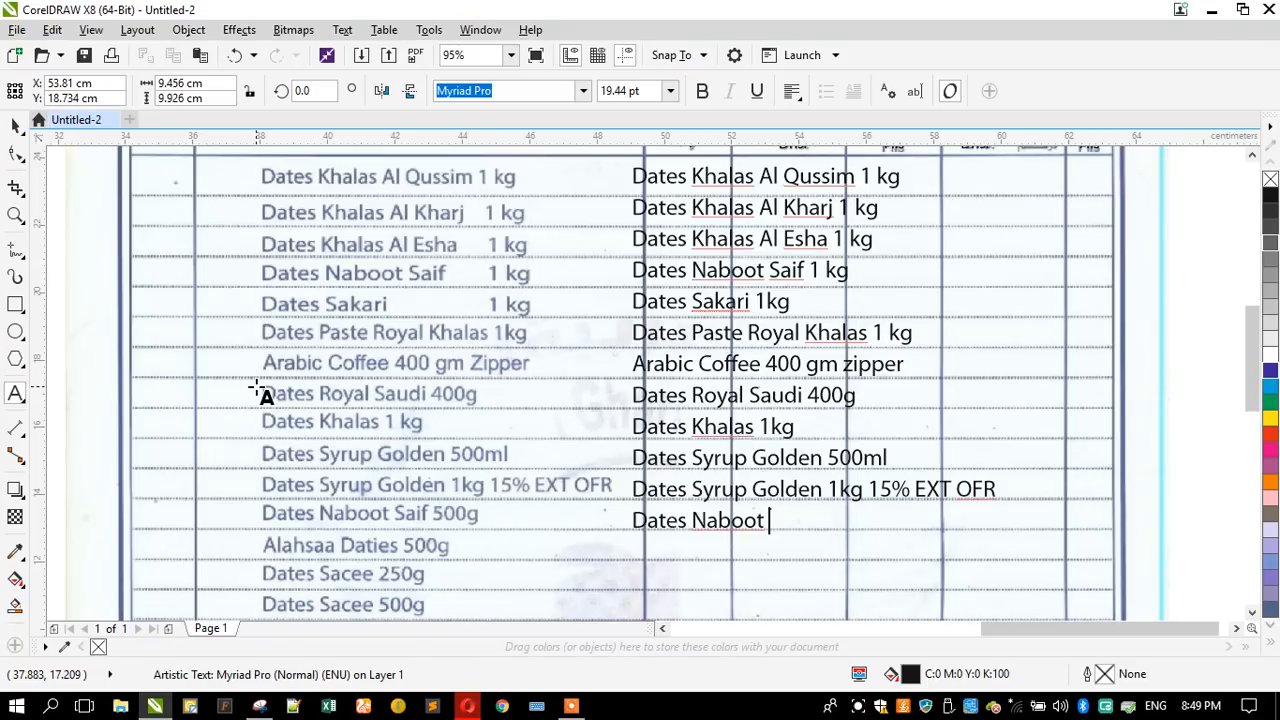
key(BackSpace)
text(aif 500g)
- Add "Alahsaa Daties 500g" as the thirteenth line of the item description text
key(Return)
text(Alahsaa Daties 500)
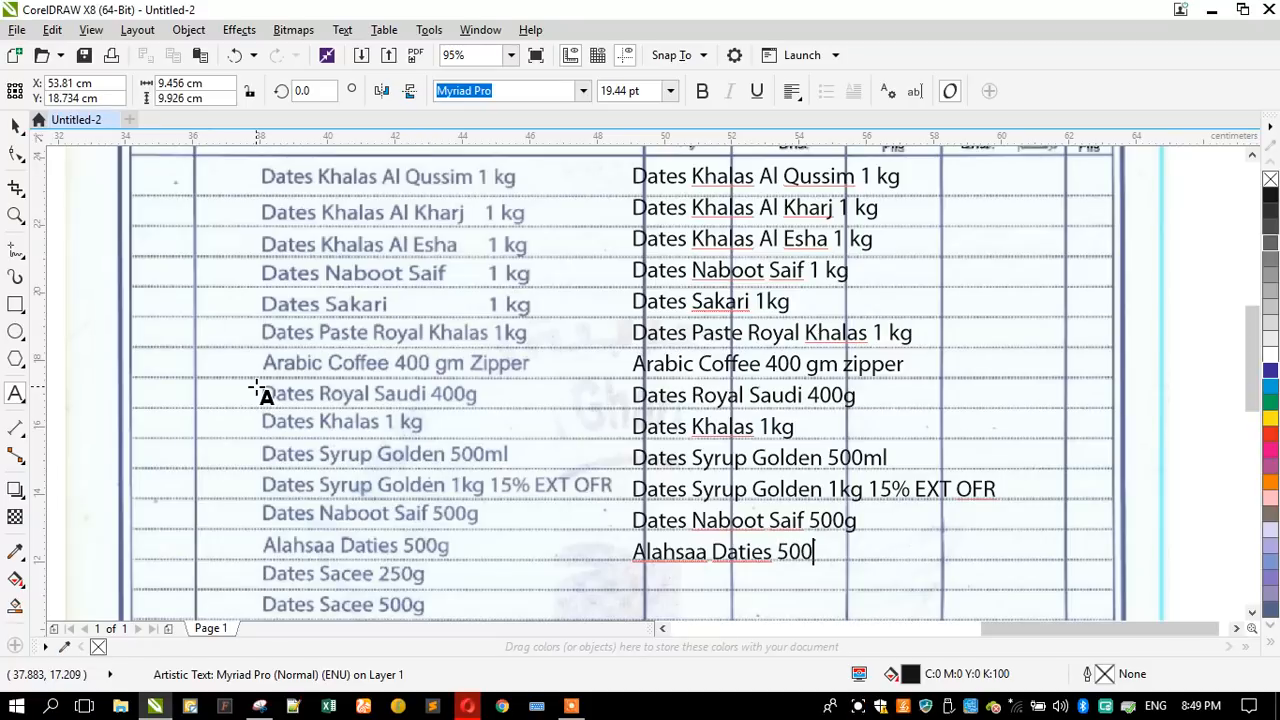
text(g)
- Add "Dates Sacee 250g" as the fourteenth line of the item description text
key(Return)
text(Dates Sacee 250g)
- Add "Dates Sacee 500g" as the fifteenth line of the item description text
key(Return)
text(Dates)
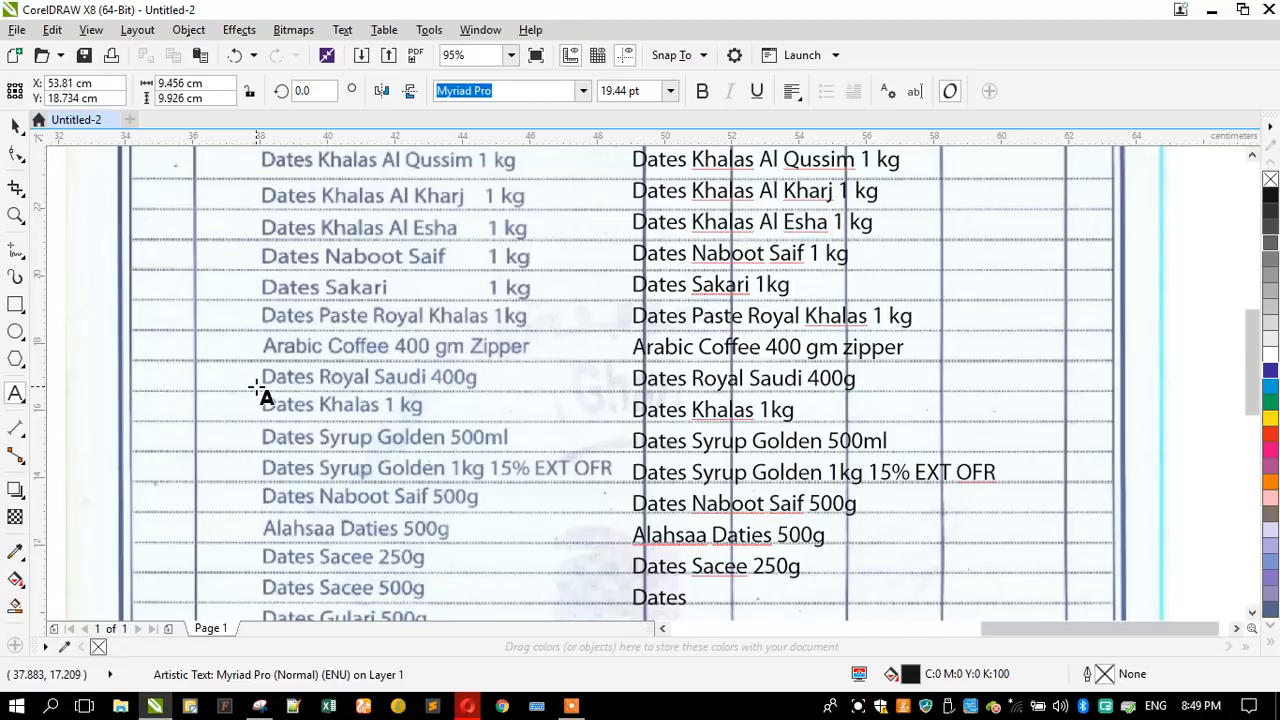
text( Sacee 500g)
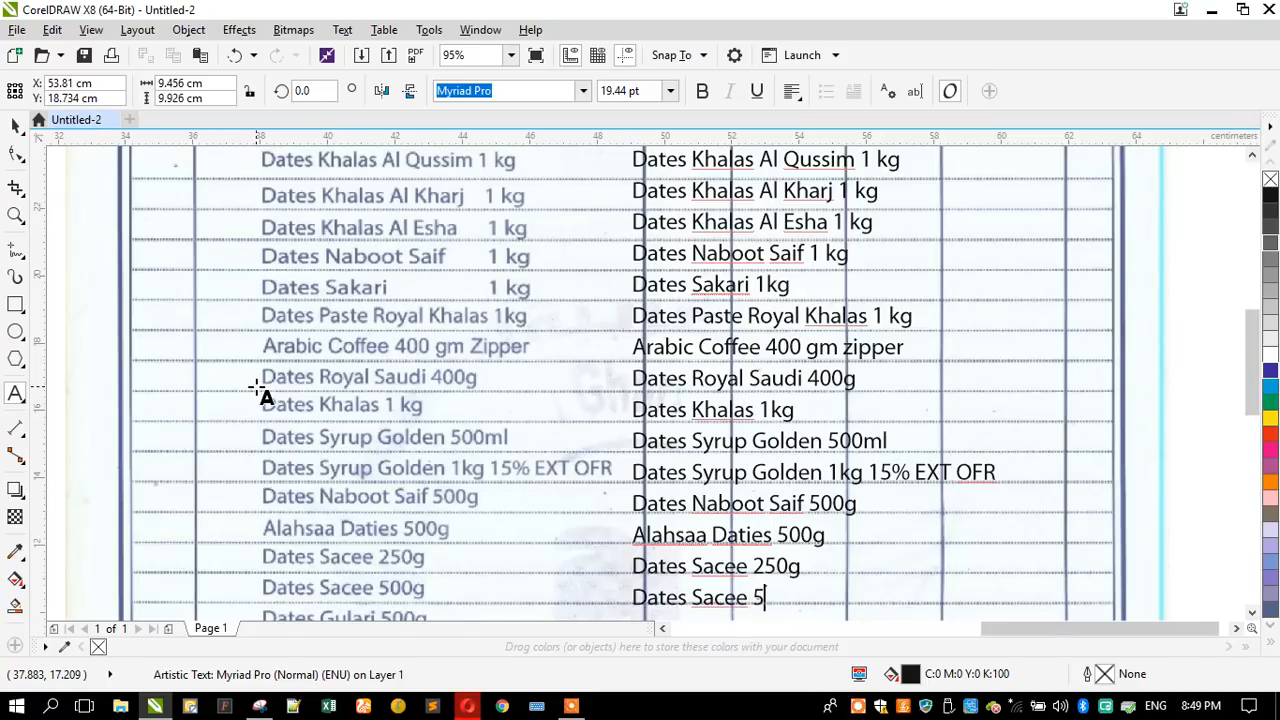
- Add "Dates Gulari 500g" as the sixteenth line of the item description text
key(Return)
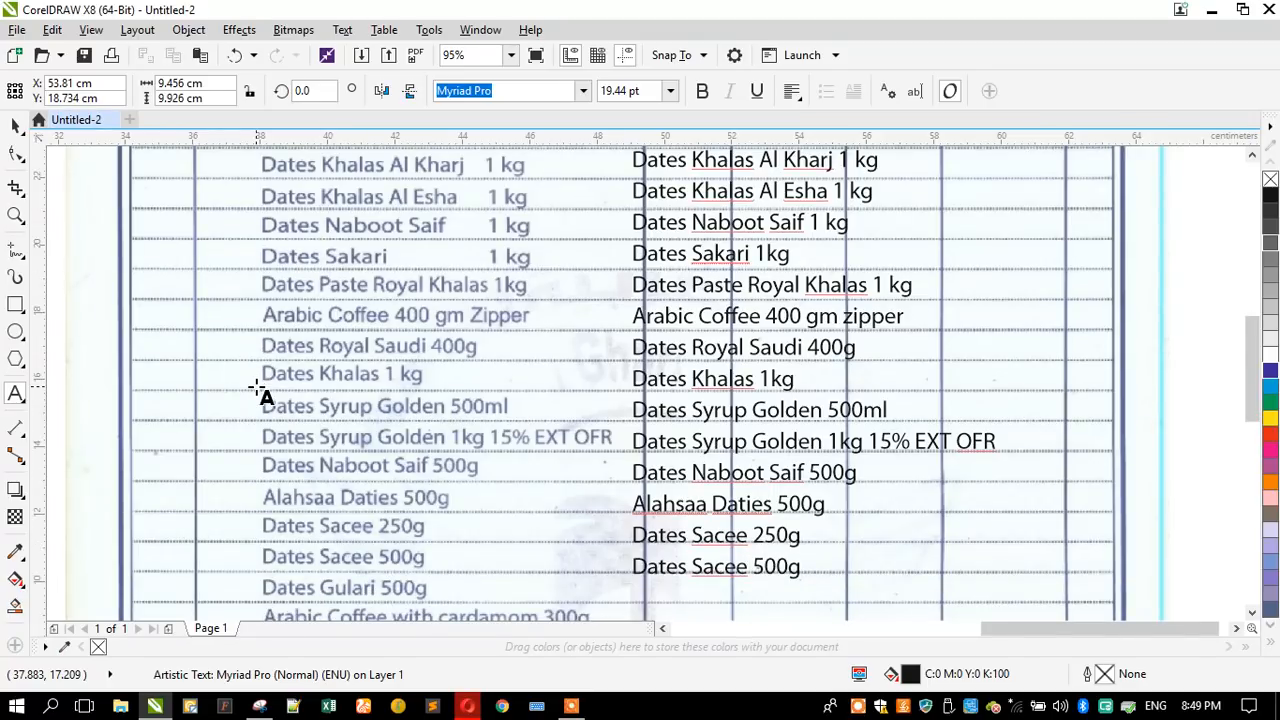
text(Dates Gulari )
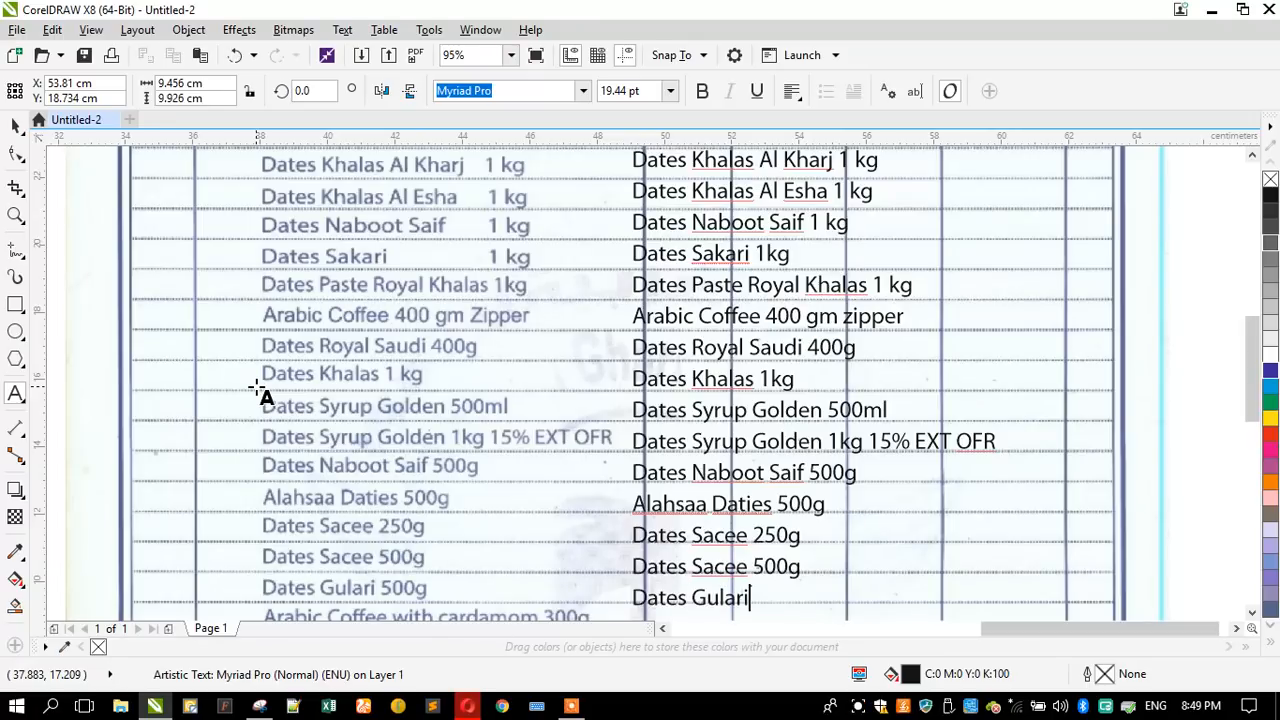
text(500gm)
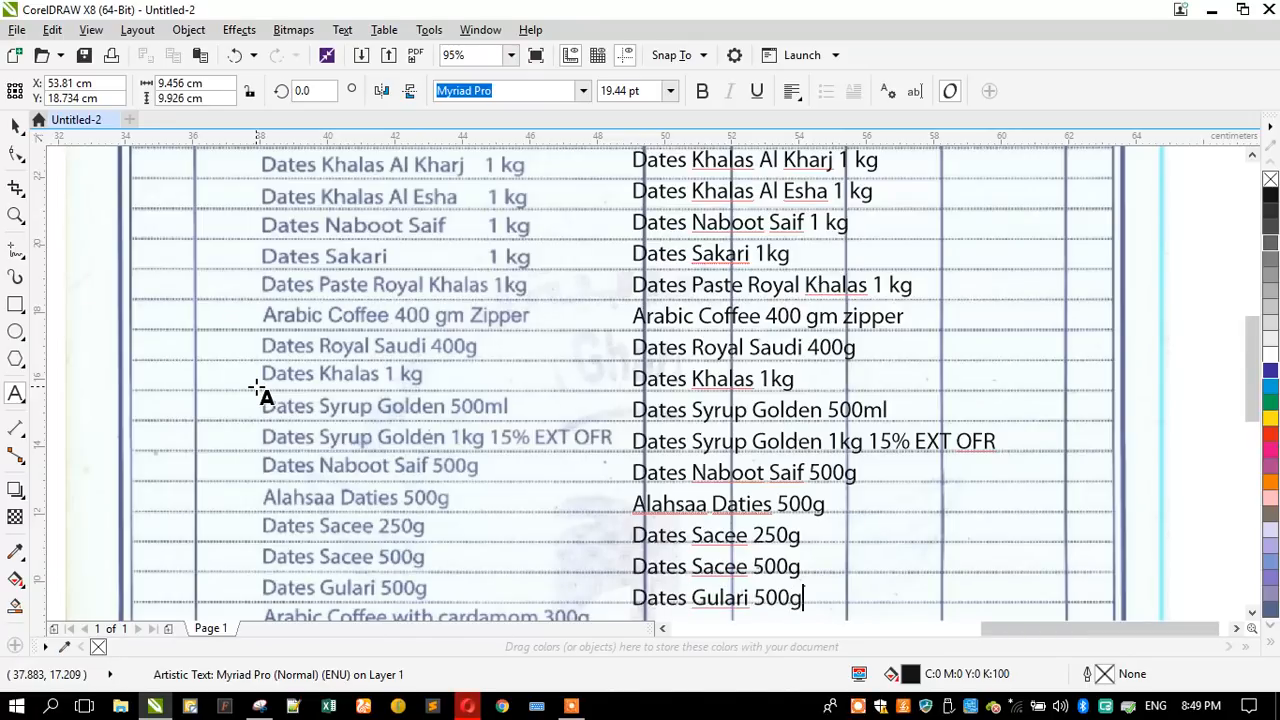
key(Return)
key(BackSpace)
key(BackSpace)
- Add "Arabic Coffee with Cardamom 300g" as the seventeenth line of the item description text
key(Return)
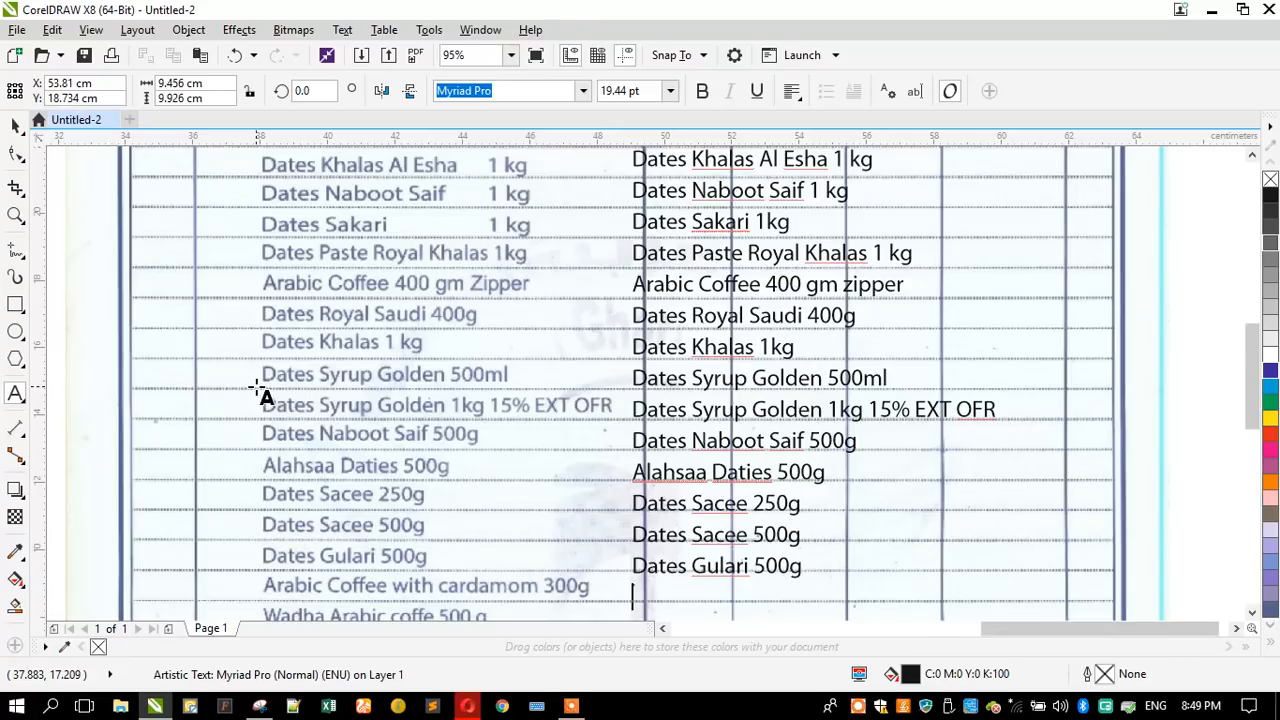
text(Ar)
text(abic)
text( cof)
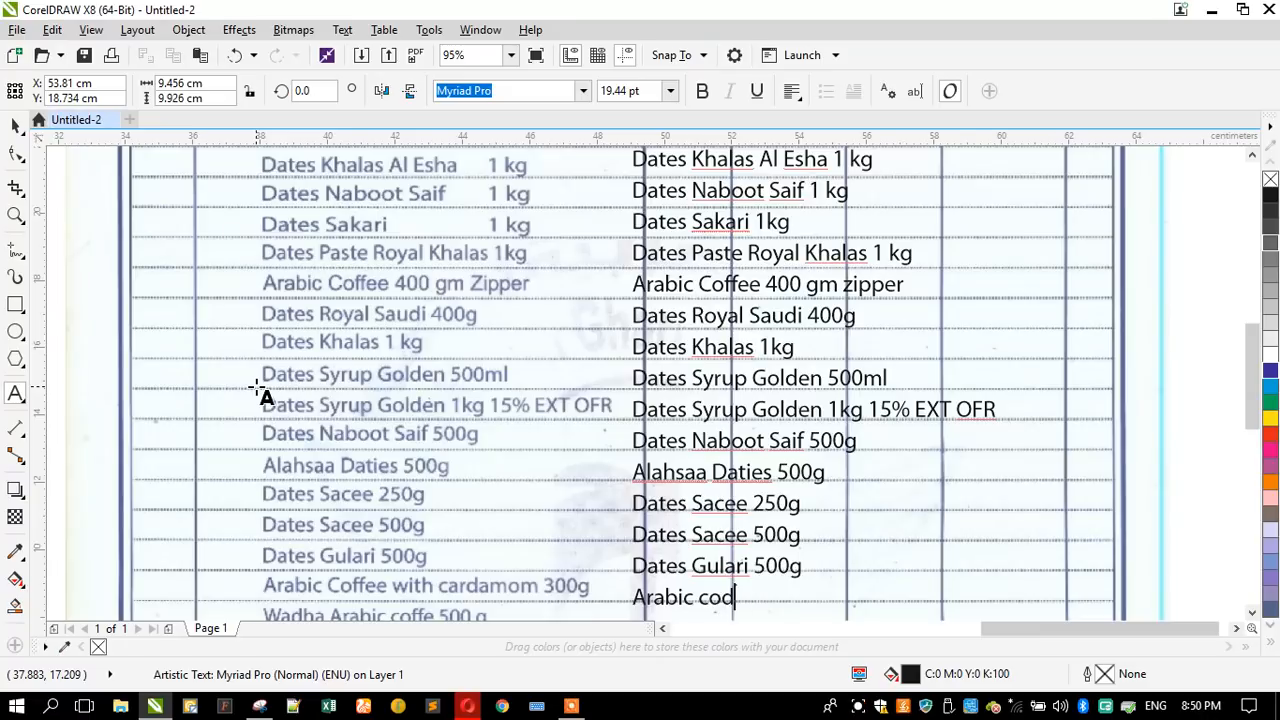
key(BackSpace)
key(BackSpace)
key(BackSpace)
text(Coffee with)
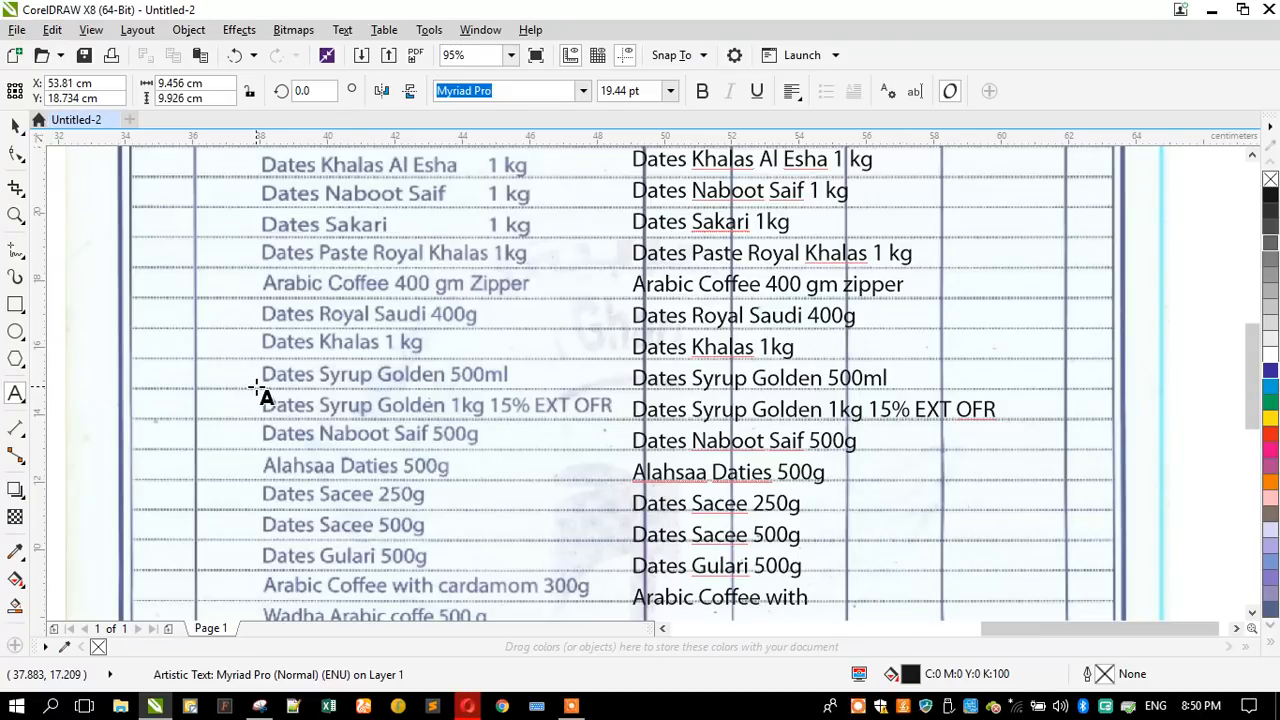
text( Cardamom)
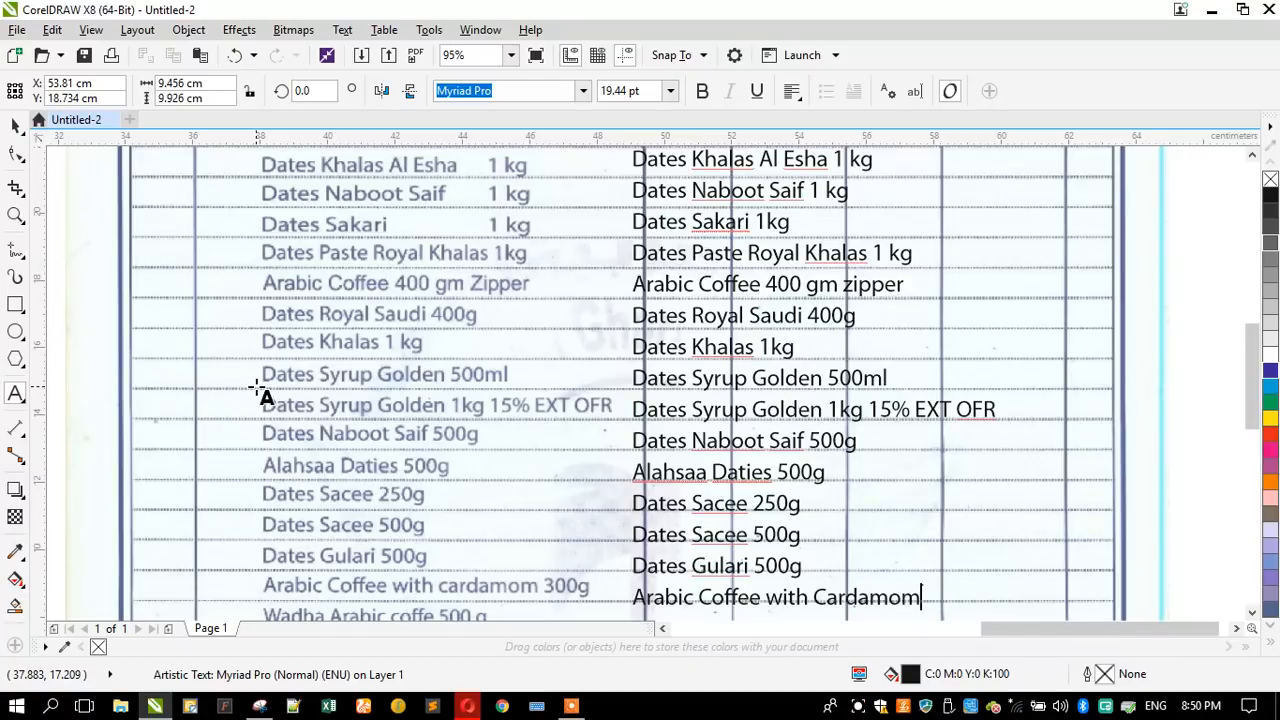
text( 300g)
- Add "Wadha Arabic Coffee 500g" as the eighteenth line of the item description text
key(Return)
text(W)
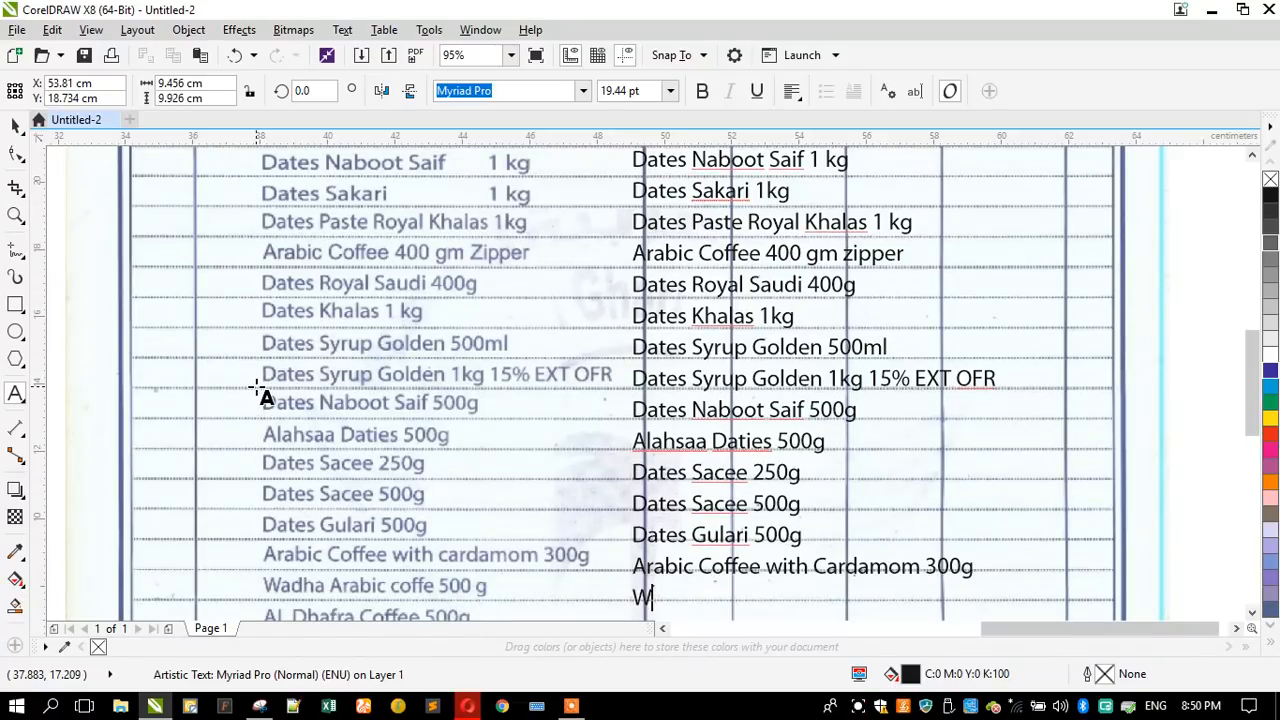
text(adha Ara)
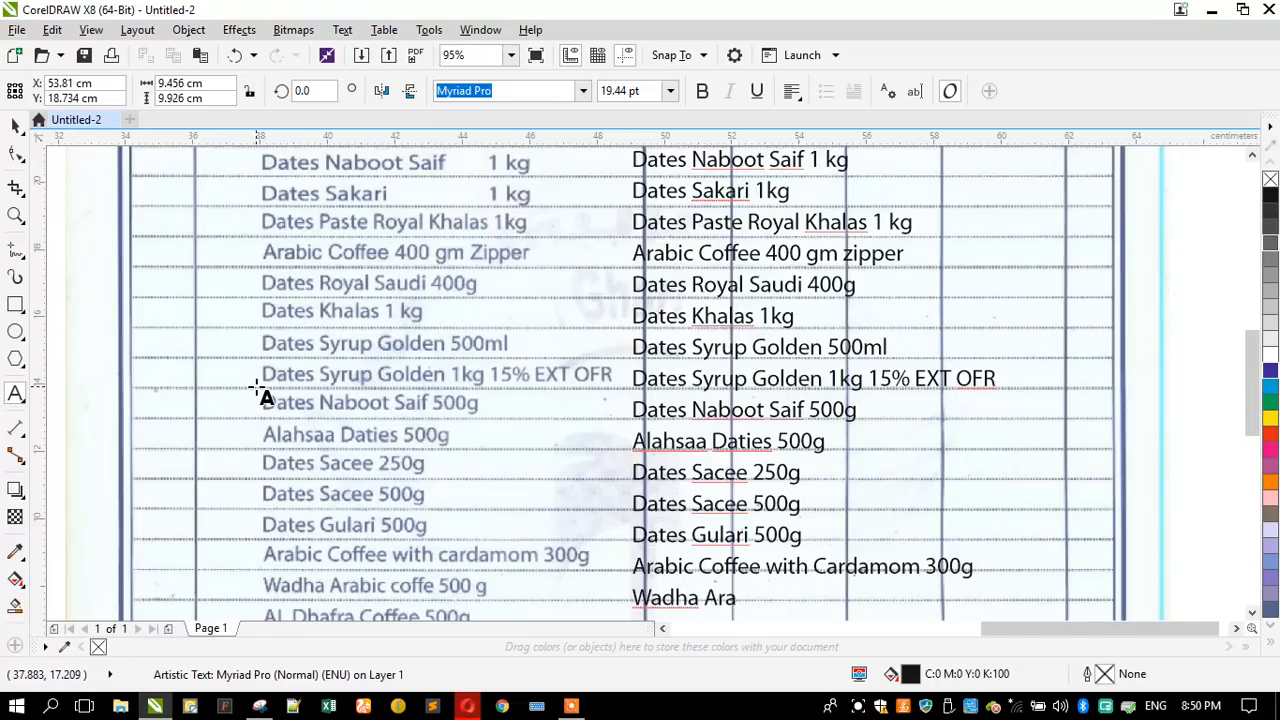
text(bic Coffee)
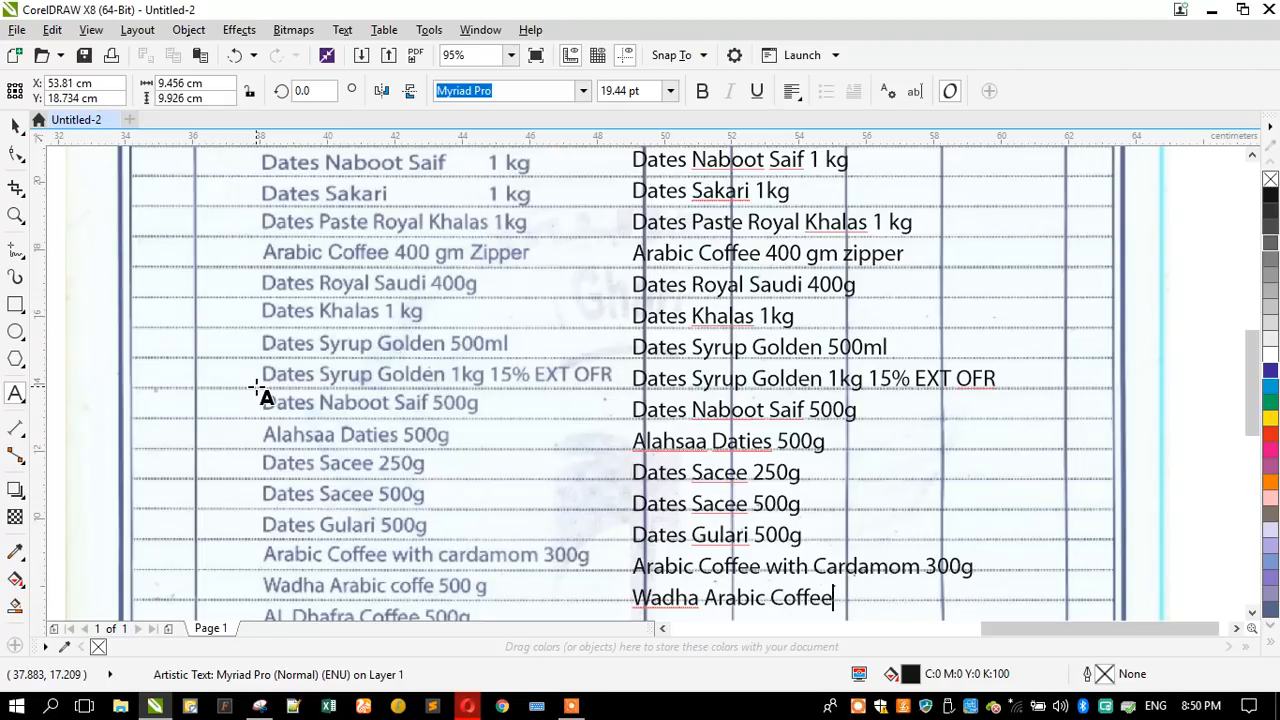
text( 500g)
- Add "Al Dhafra Coffee 500g" as the nineteenth line of the item description text
key(Return)
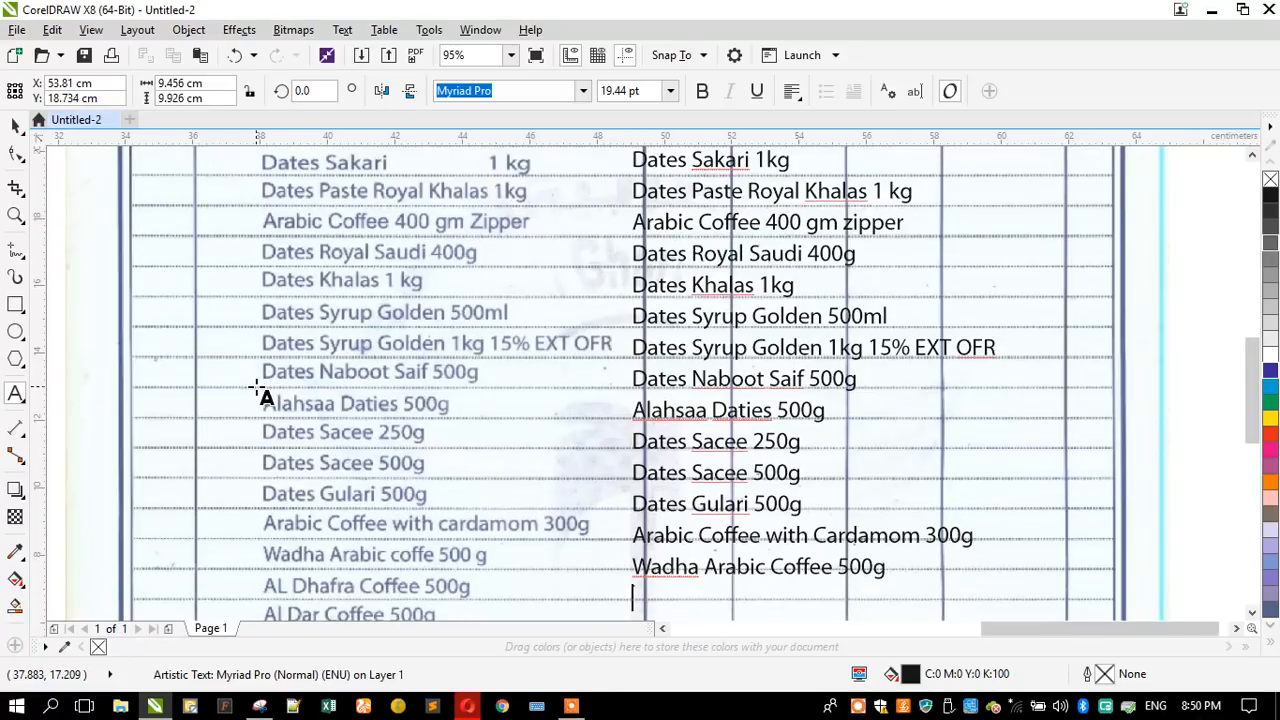
text(Al Dhafra)
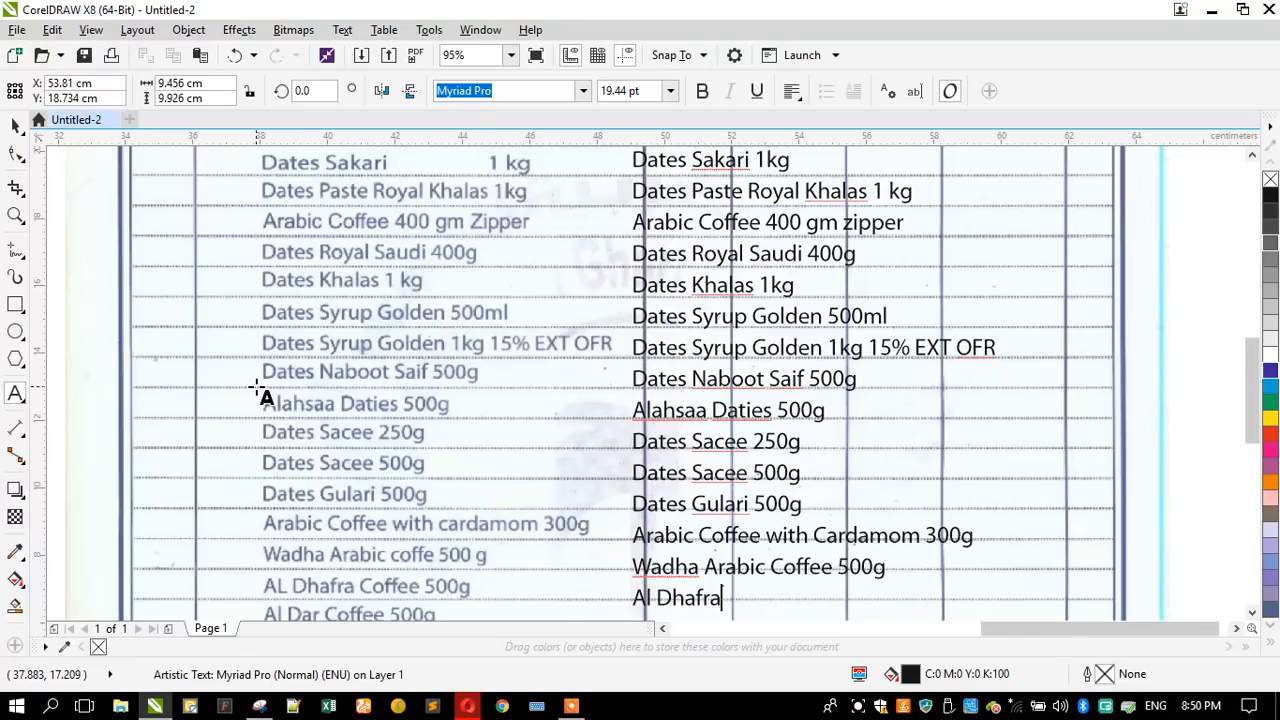
text( Coffe)
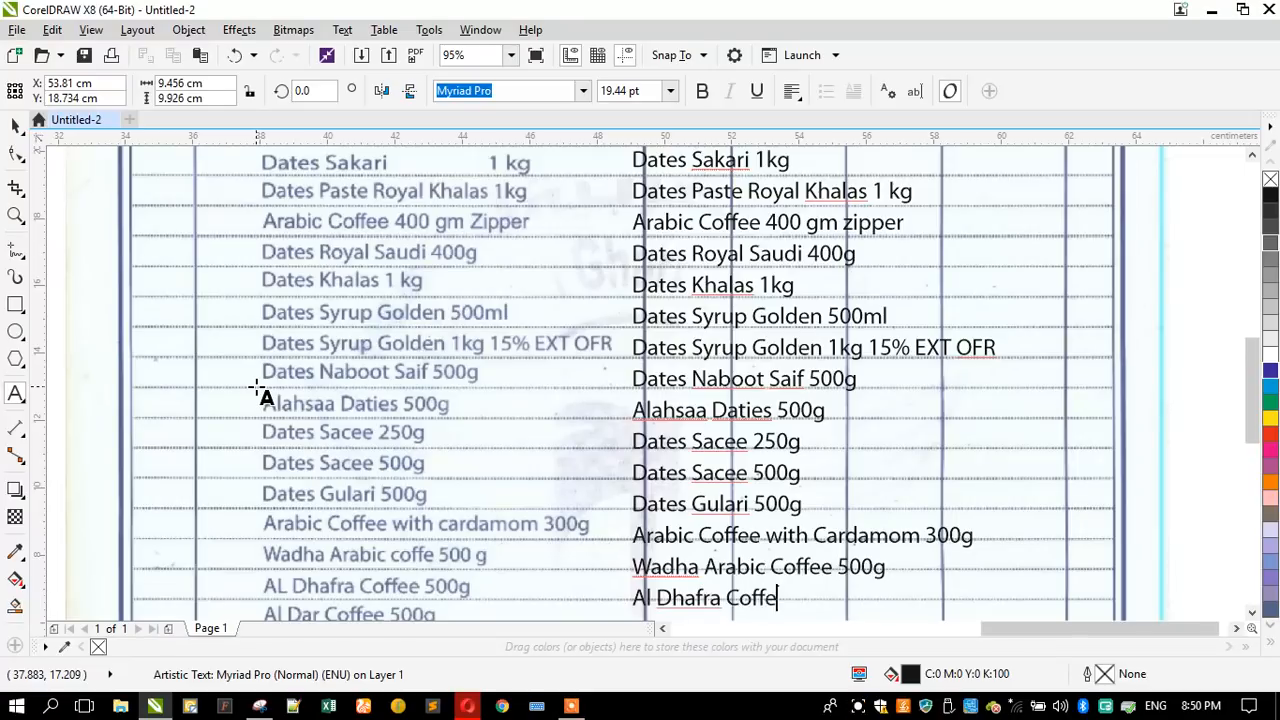
text(e 500)
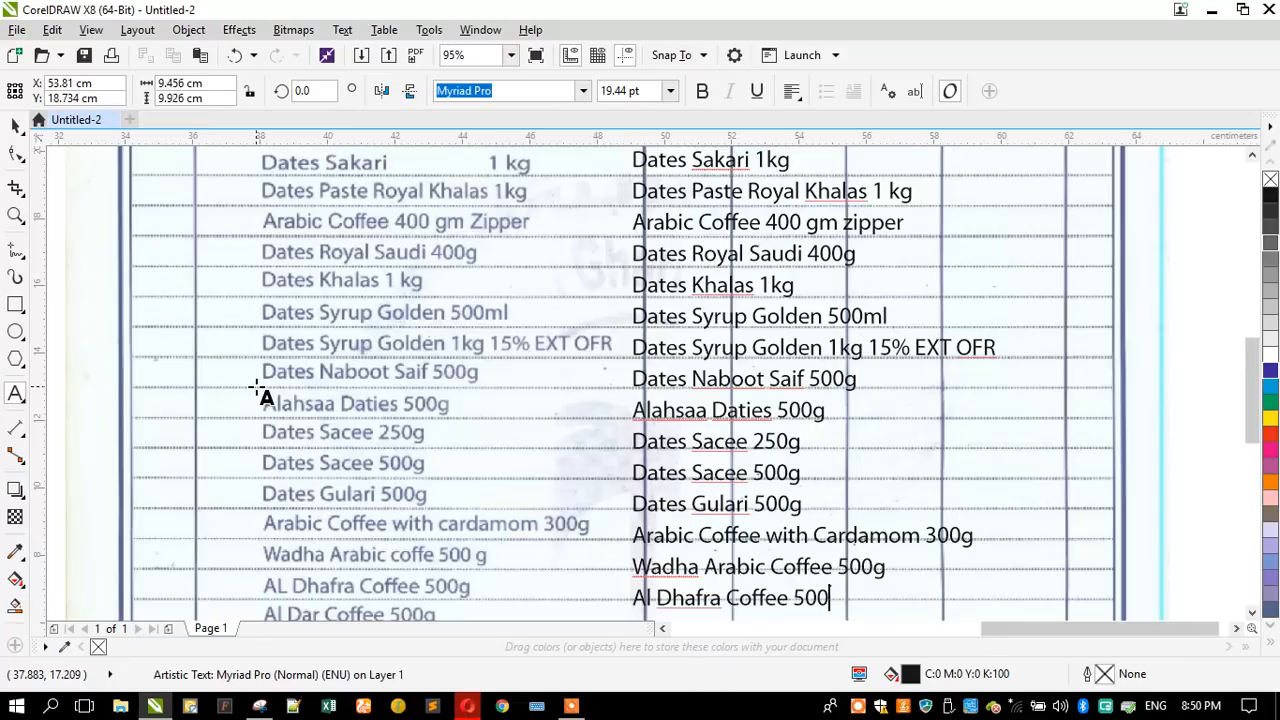
text(g)
- Add "Al Dar Coffee 500g" as the twentieth line of the item description text
key(Return)
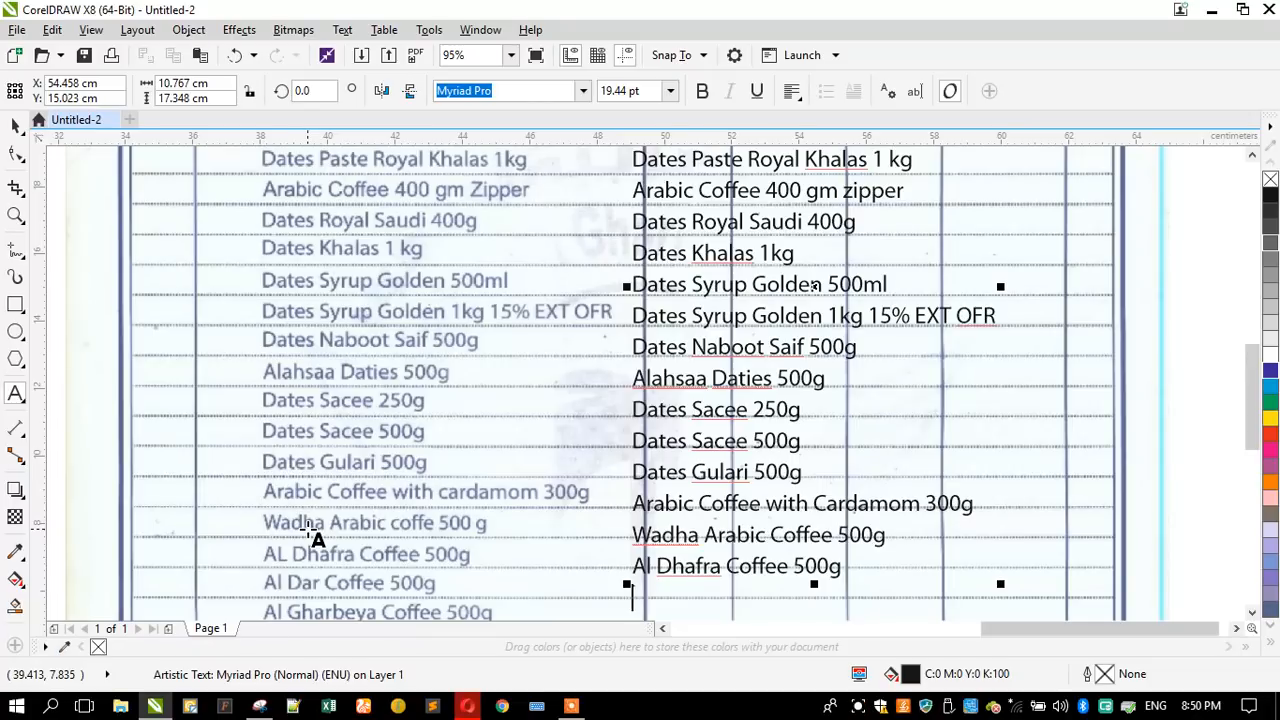
text(Al Dar)
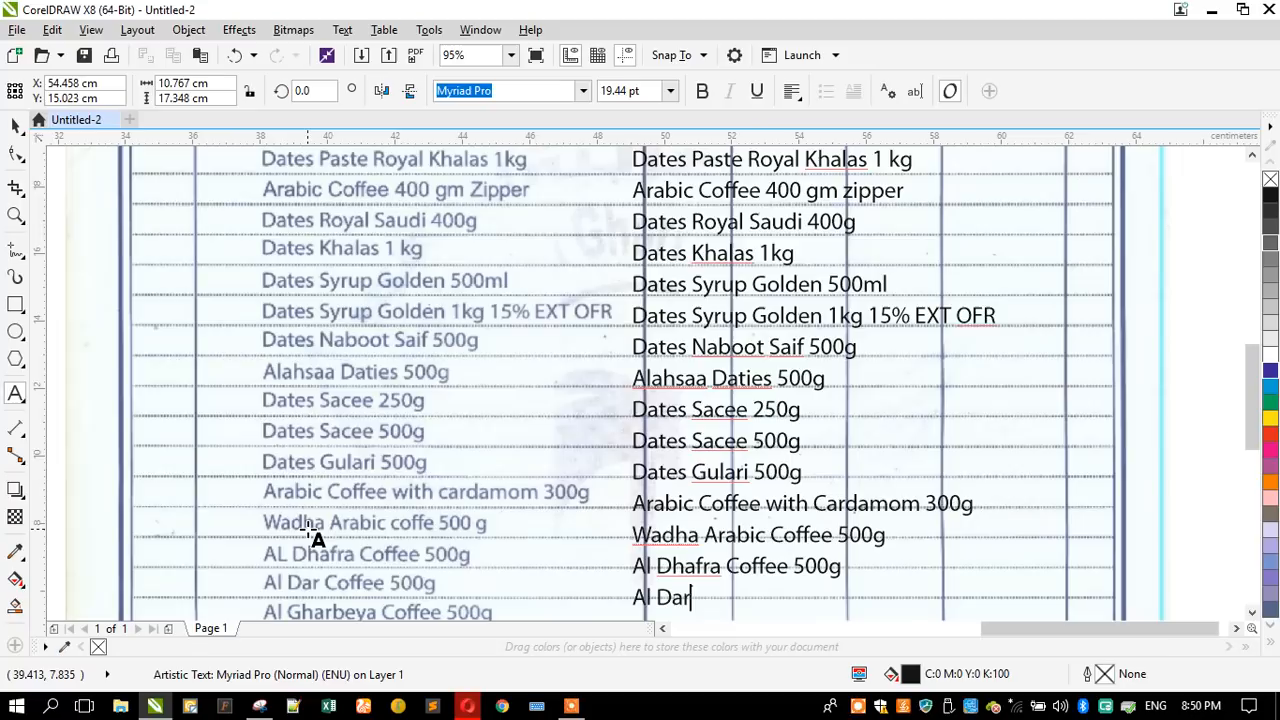
text( Coffee 500g)
- Add "Al Gharbeya Coffee 500g" as the twenty-first line of the item description text
key(Return)
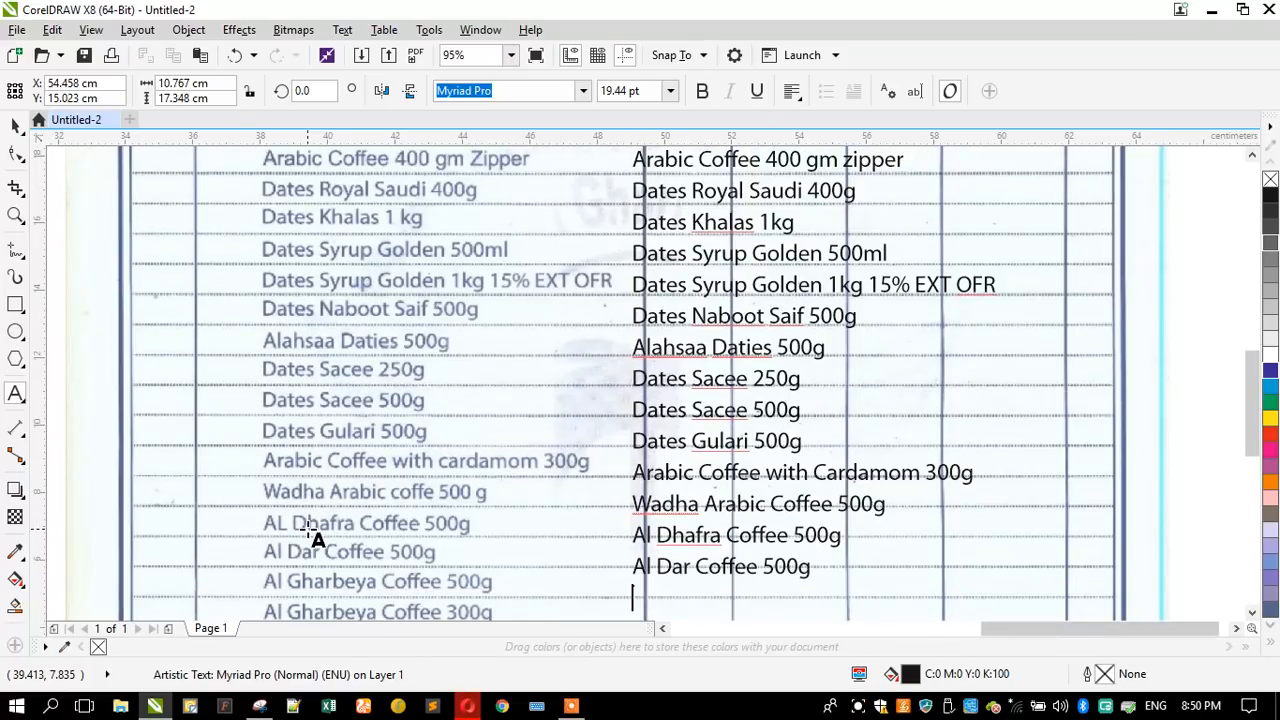
text(Al Gharbeya co)
key(BackSpace)
key(BackSpace)
text(Coffee)
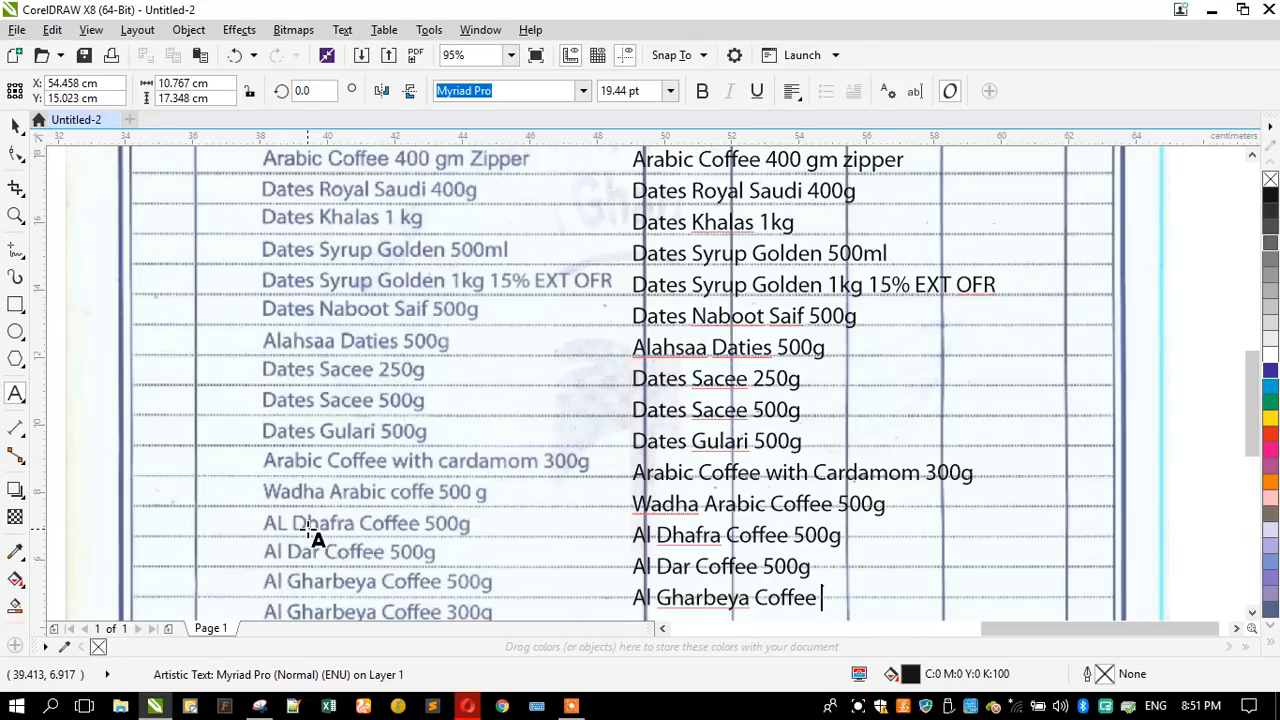
text( 500)
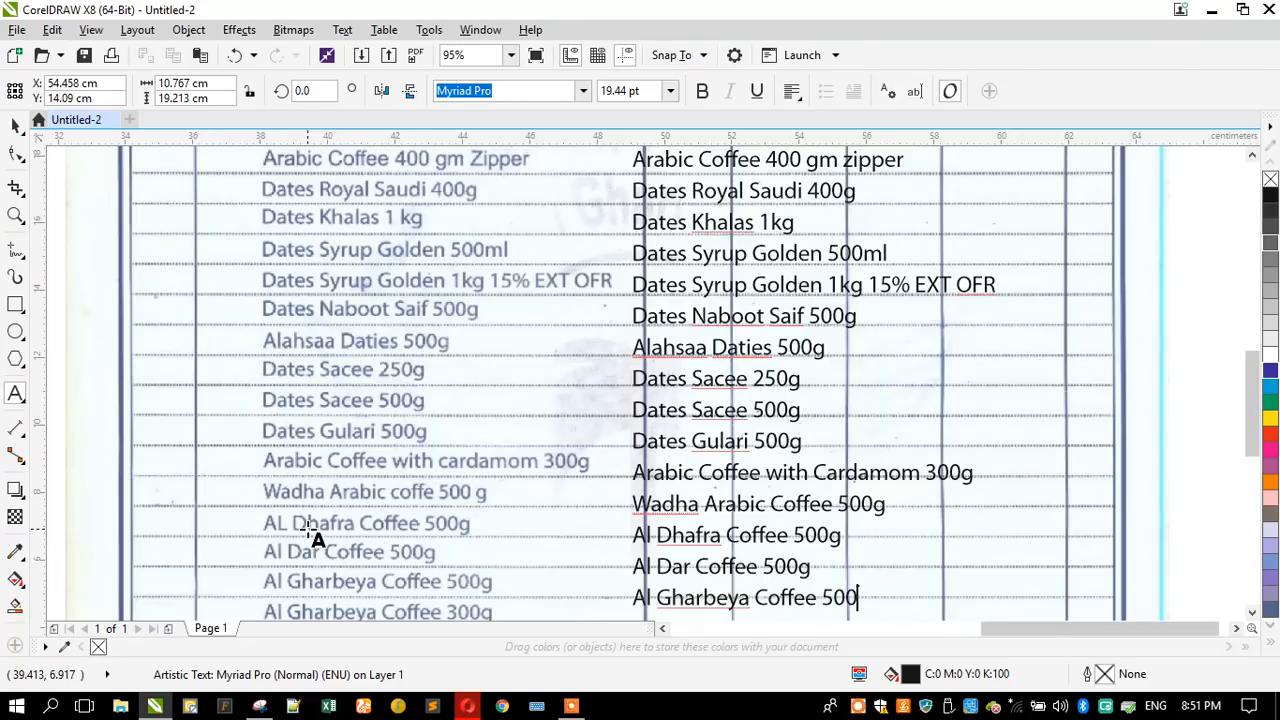
text(g)
- Add "Al Gharbeya Coffee 300g" as the twenty-second line of the item description text
key(Return)
text(Al Gha)
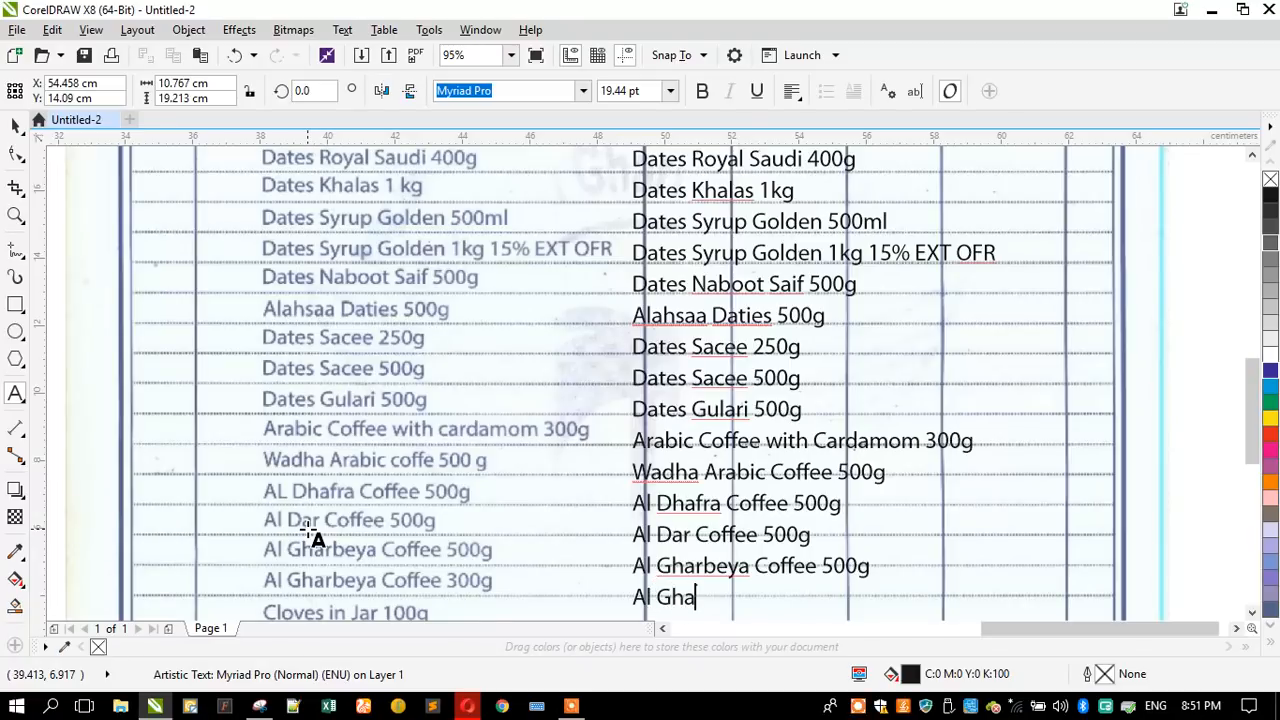
text(rbeya)
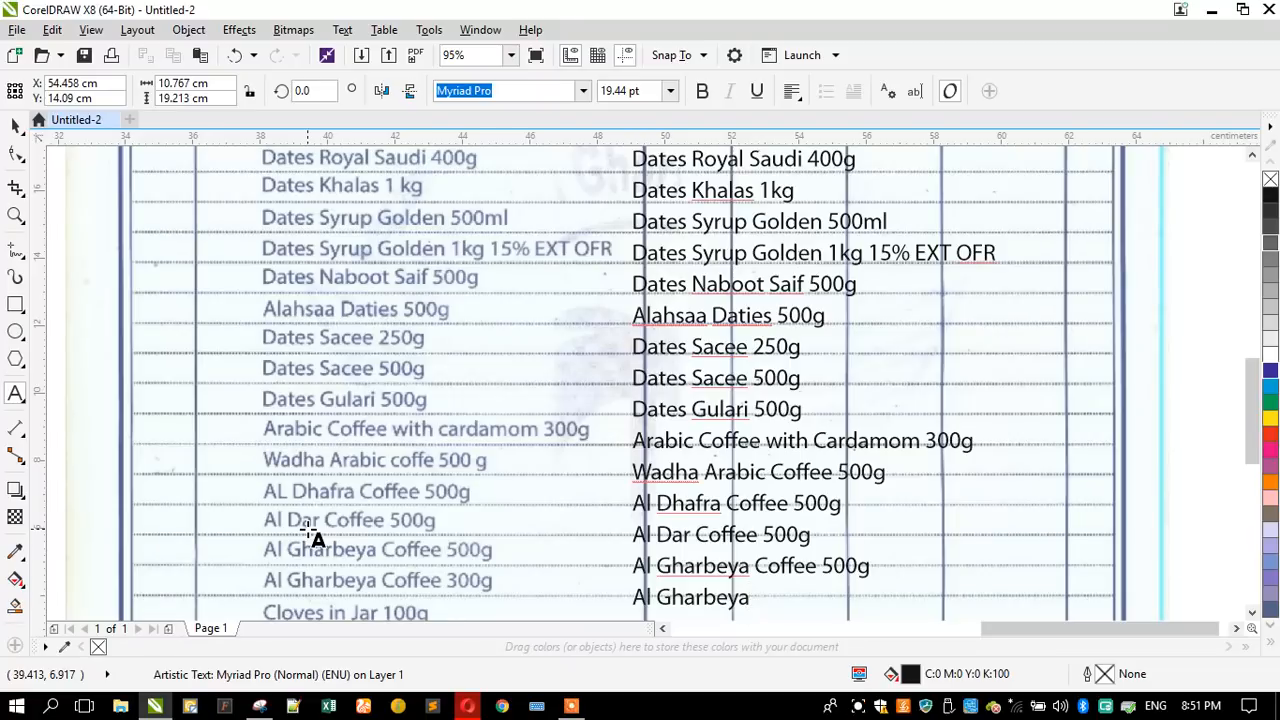
text( Coffee 300g)
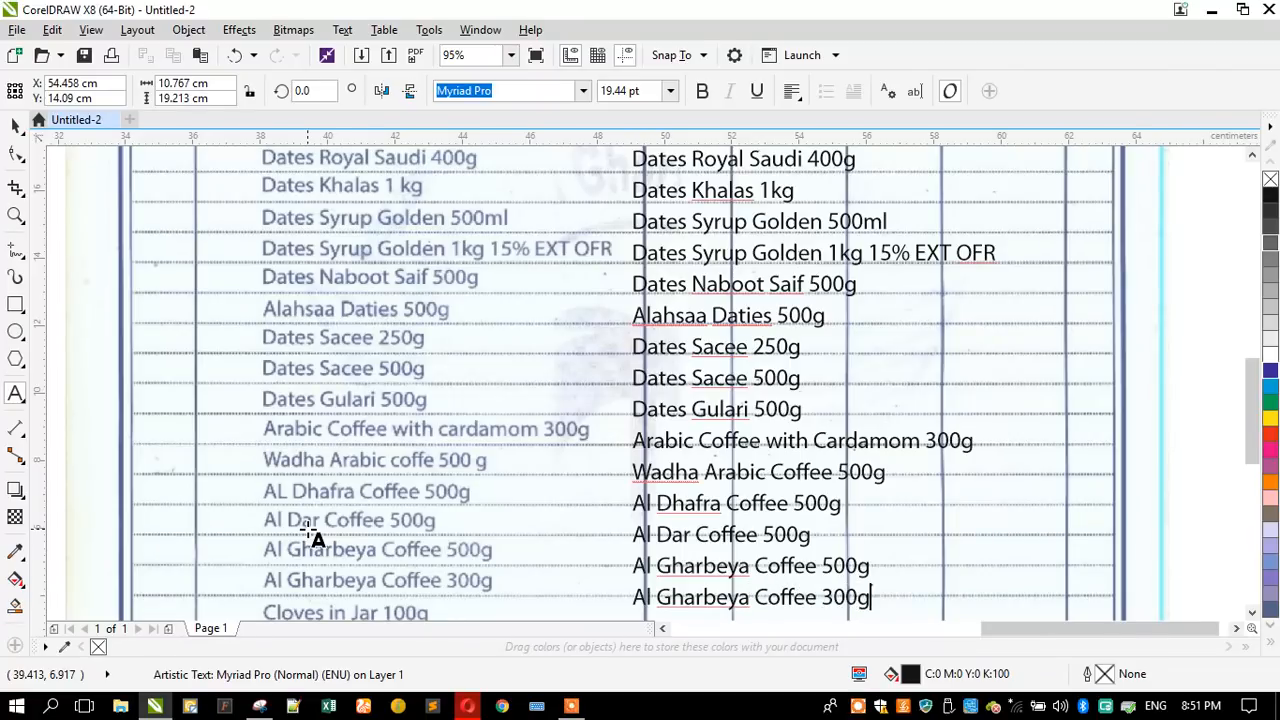
- Add "Cloves in Jar 100g" as the twenty-third line of the item description text
key(Return)
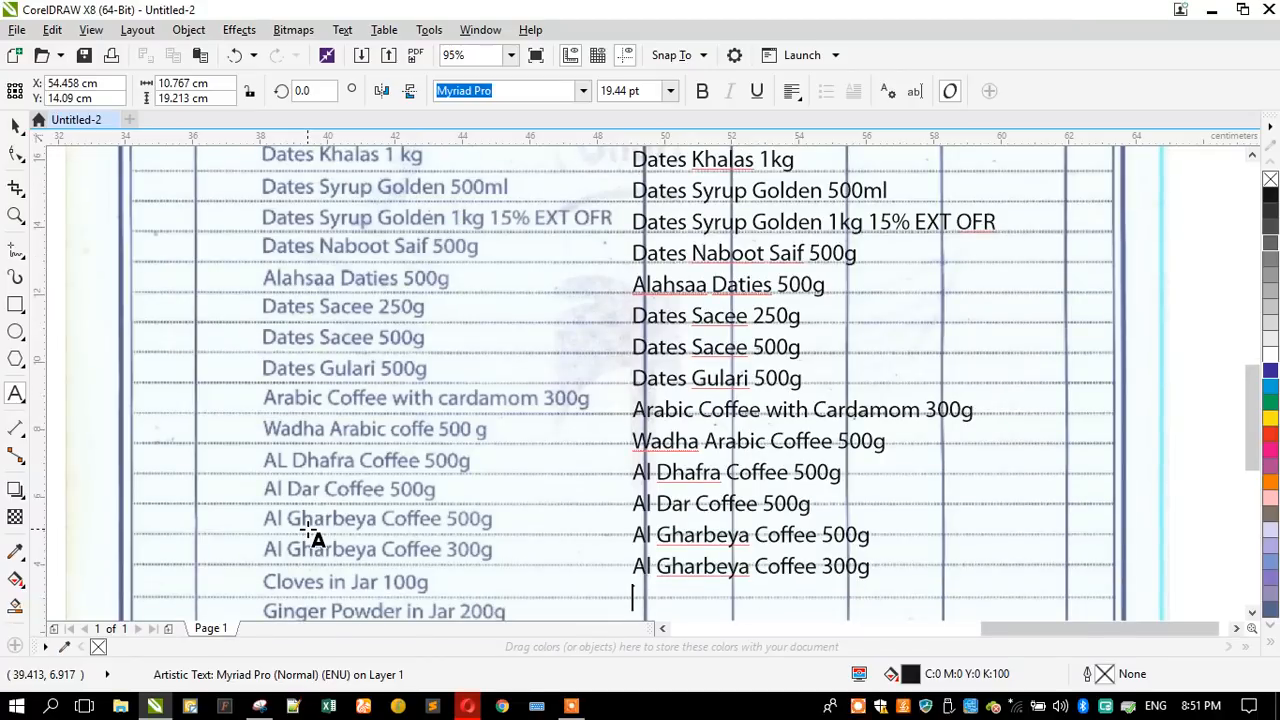
text(Clovers)
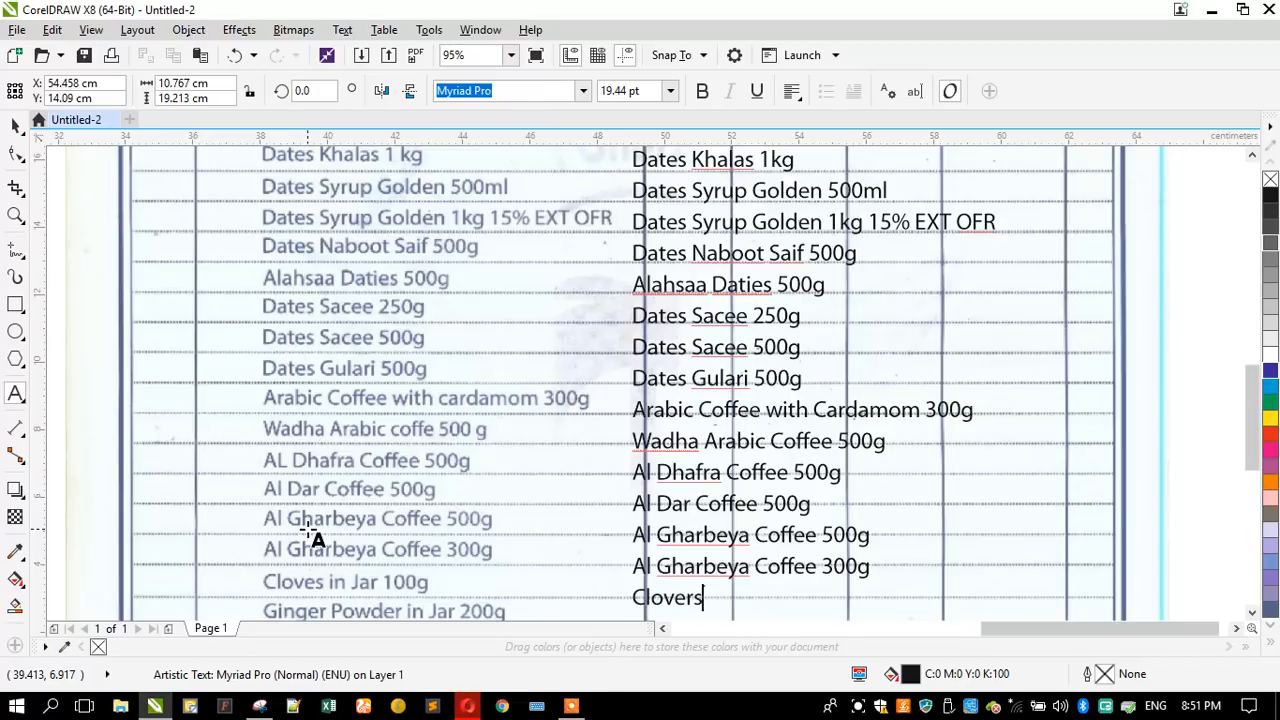
key(BackSpace)
key(BackSpace)
text(s in Jar 100)
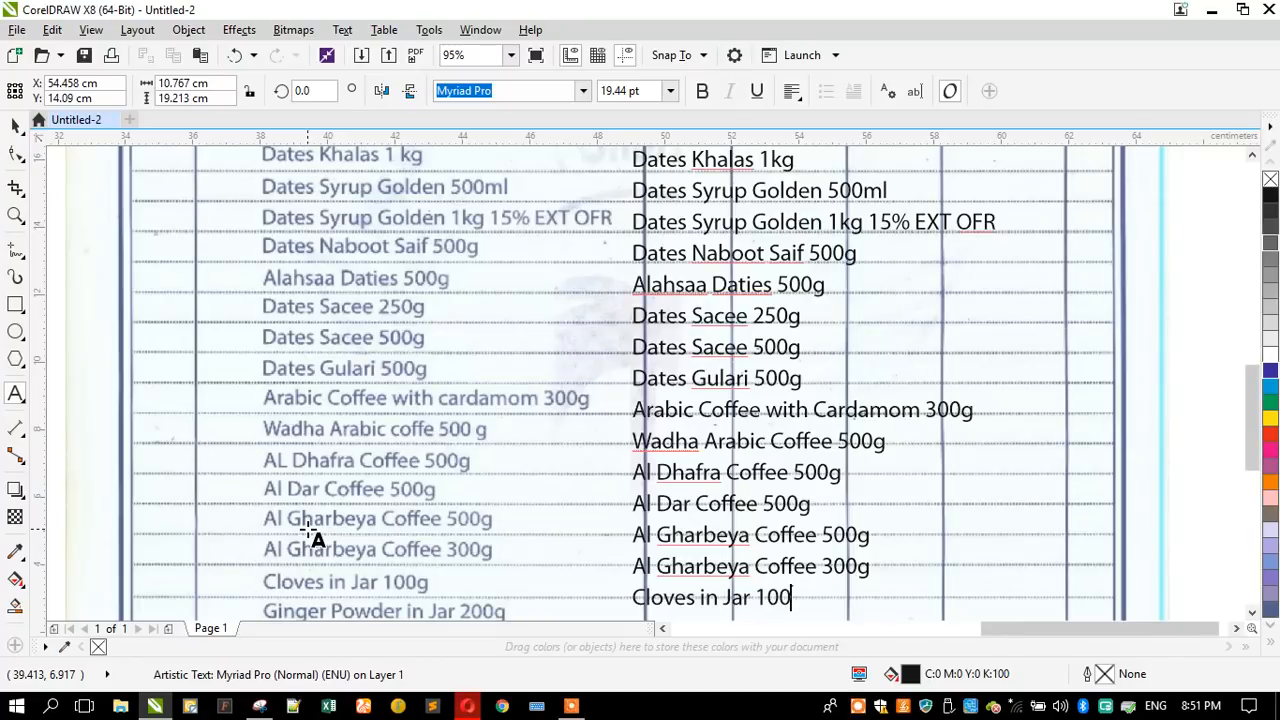
text(g)
- Add "Ginger Powder in Jar 200g" as the twenty-fourth line of the item description text
key(Return)
text(Ginger Pow)
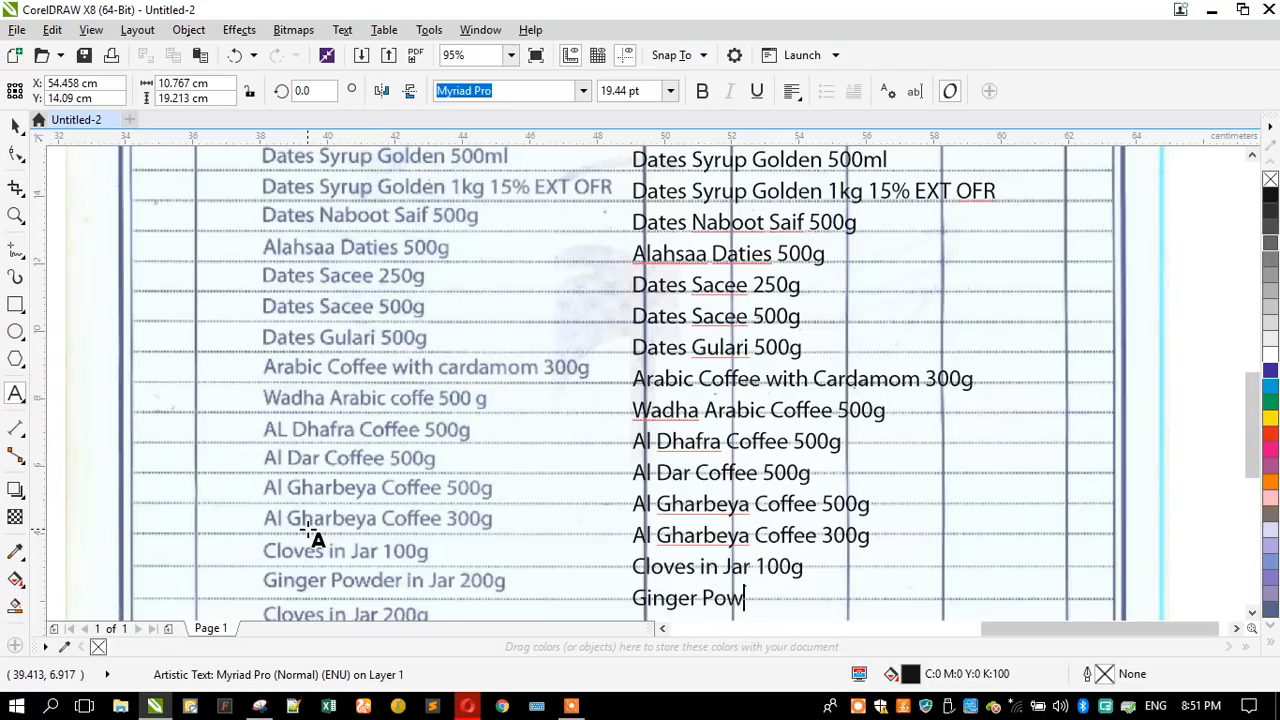
text(der in Jar 3)
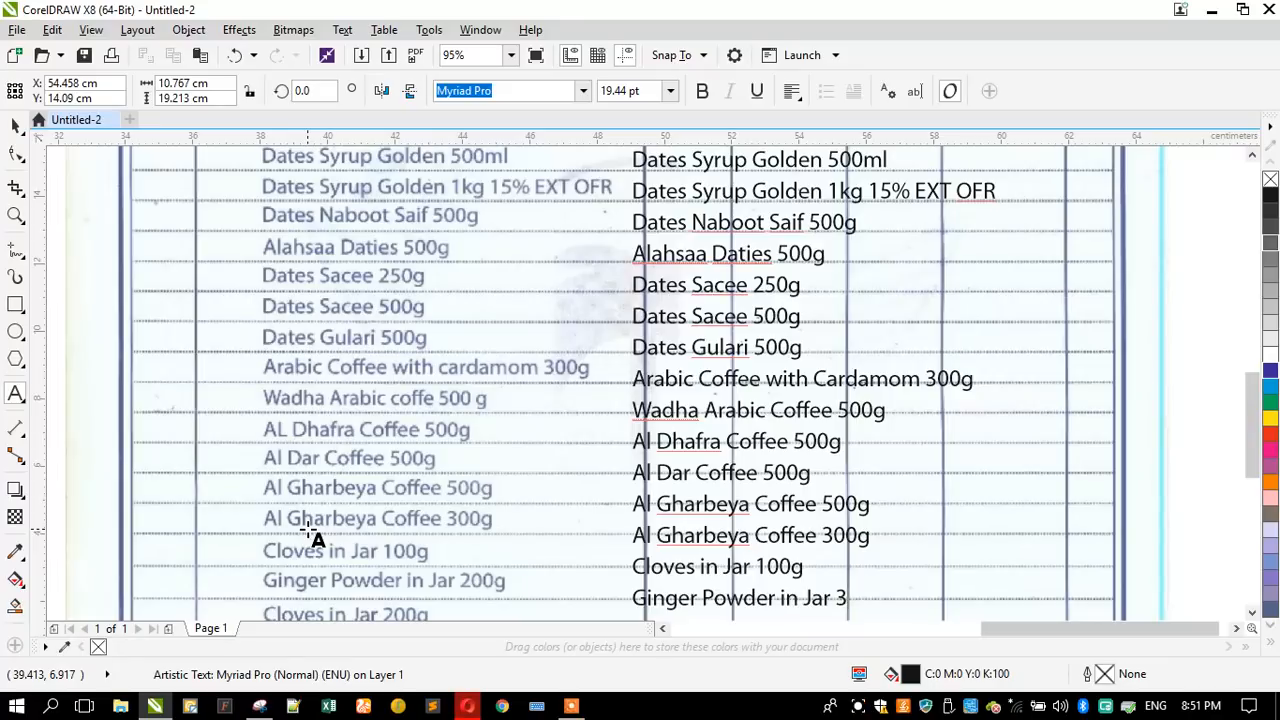
key(BackSpace)
text(2)
text(00)
text(g)
- Add "Clovers in Jar 200g" as the twenty-fifth line of the item description text
key(Return)
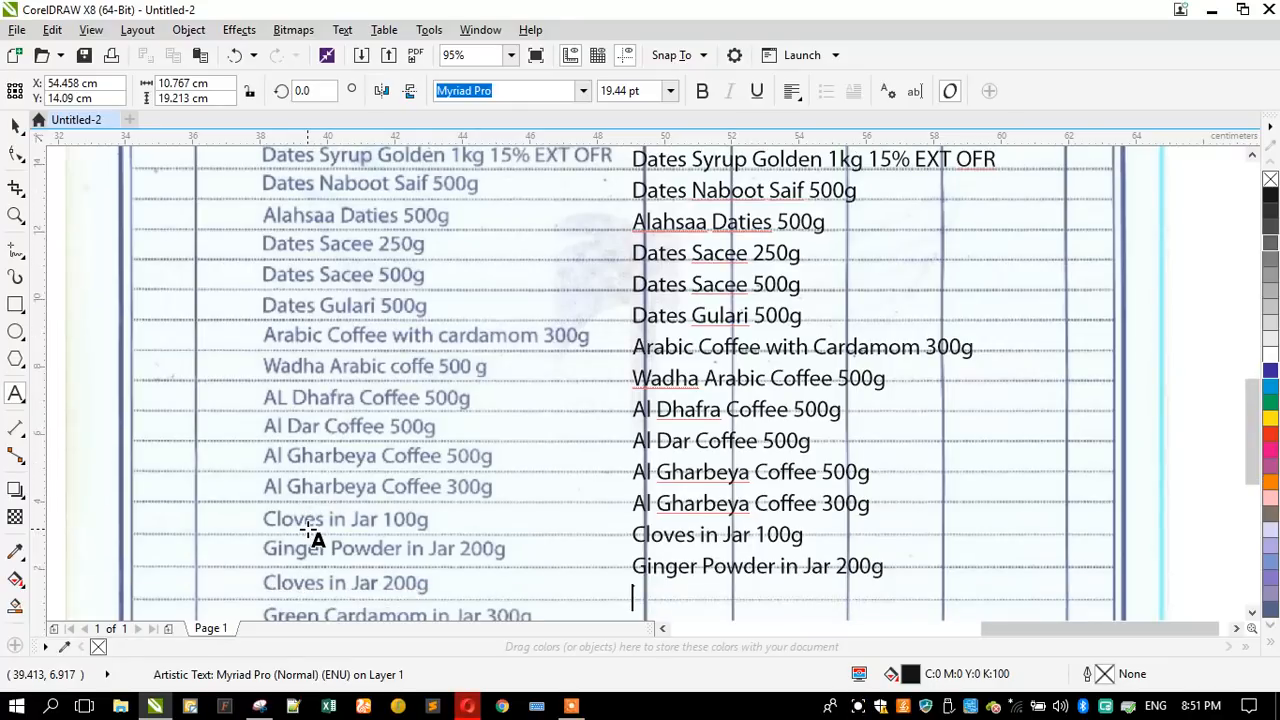
text(Clovers in Jar)
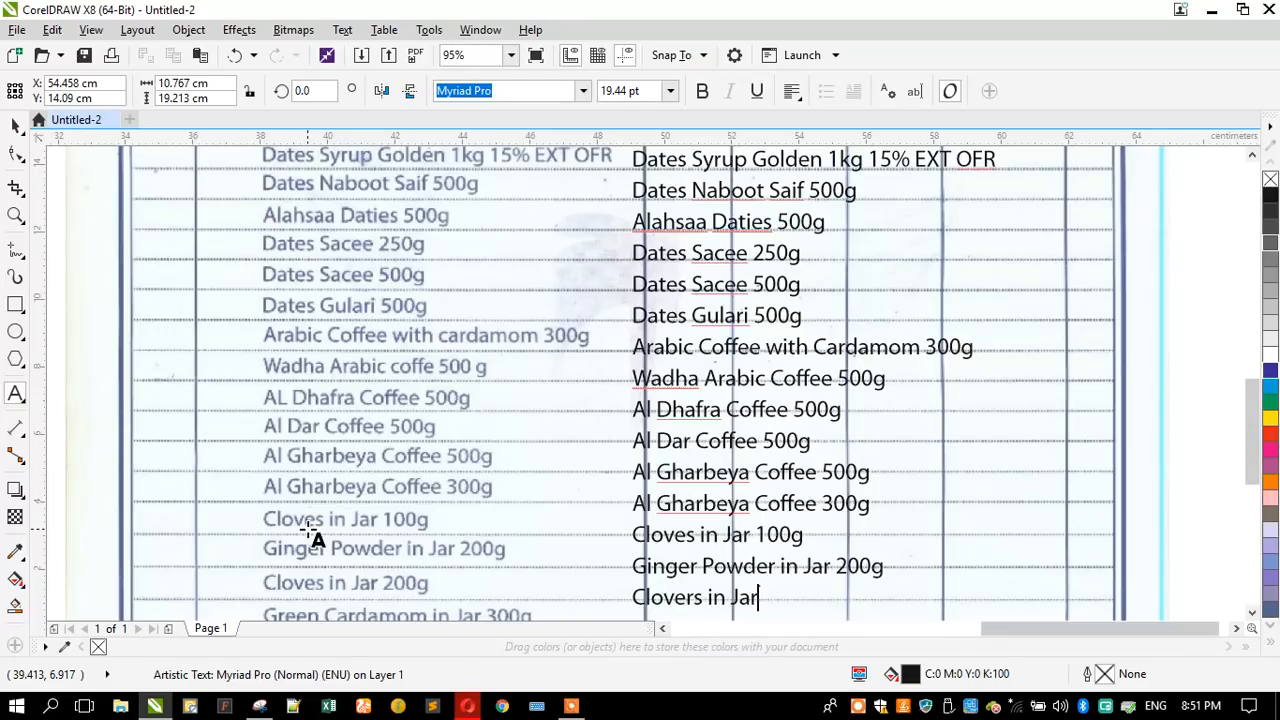
text( 200g)
- Add "Green Cardamom in Jar 300g" as the twenty-sixth line of the item description text
key(Return)
text(Green Cardamom in JAr)
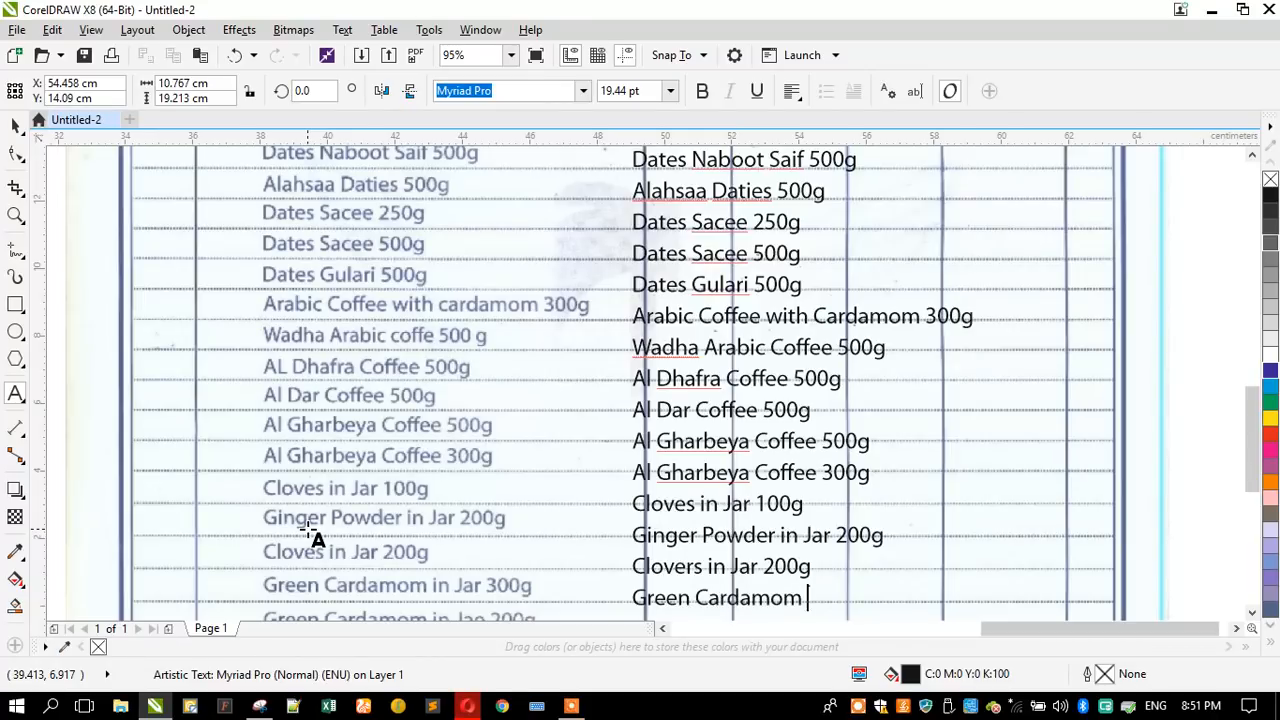
key(BackSpace)
key(BackSpace)
text(ar 300g)
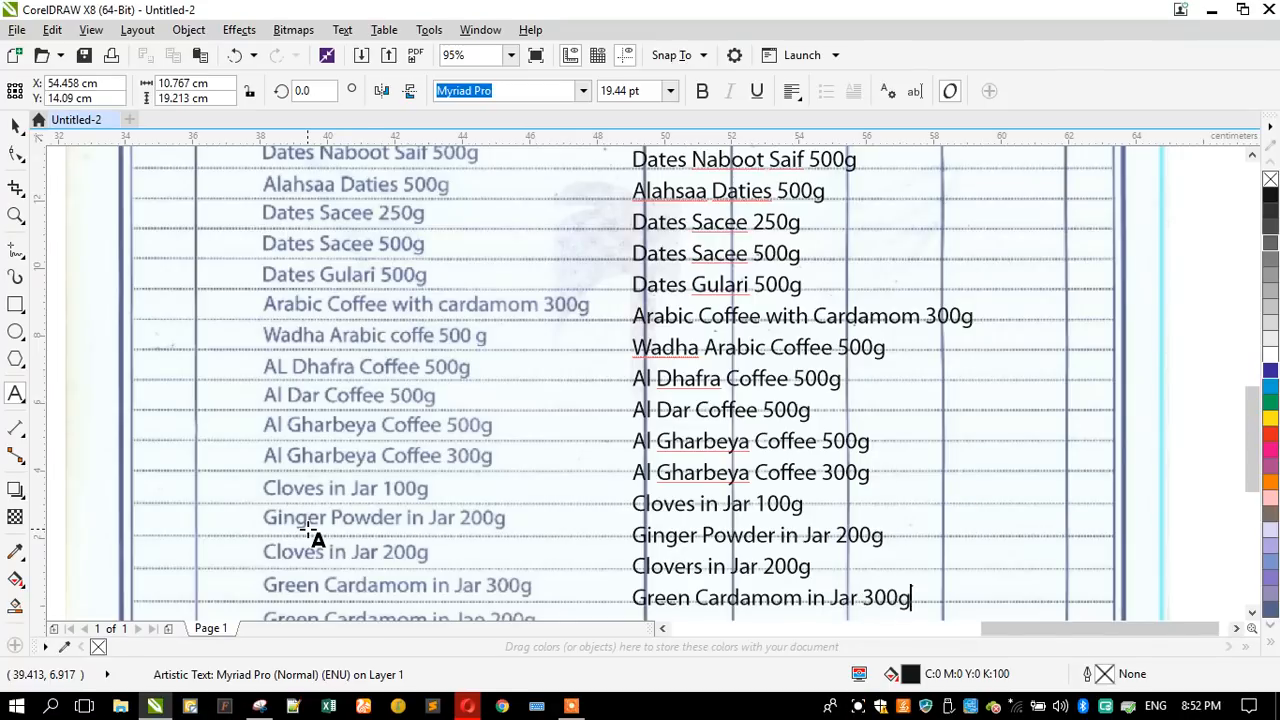
- Add "Green Cardamom in Jae 200g" as the twenty-seventh line of the item description text
key(Return)
text(Gr)
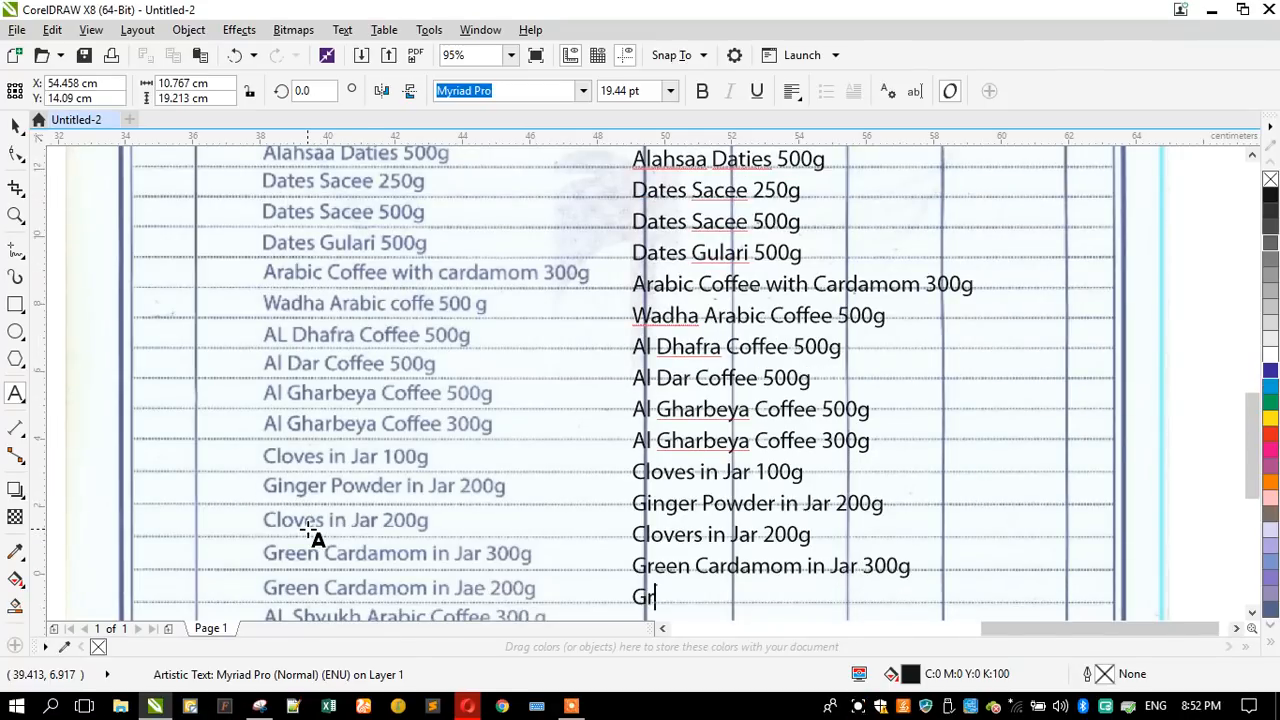
text(een Car)
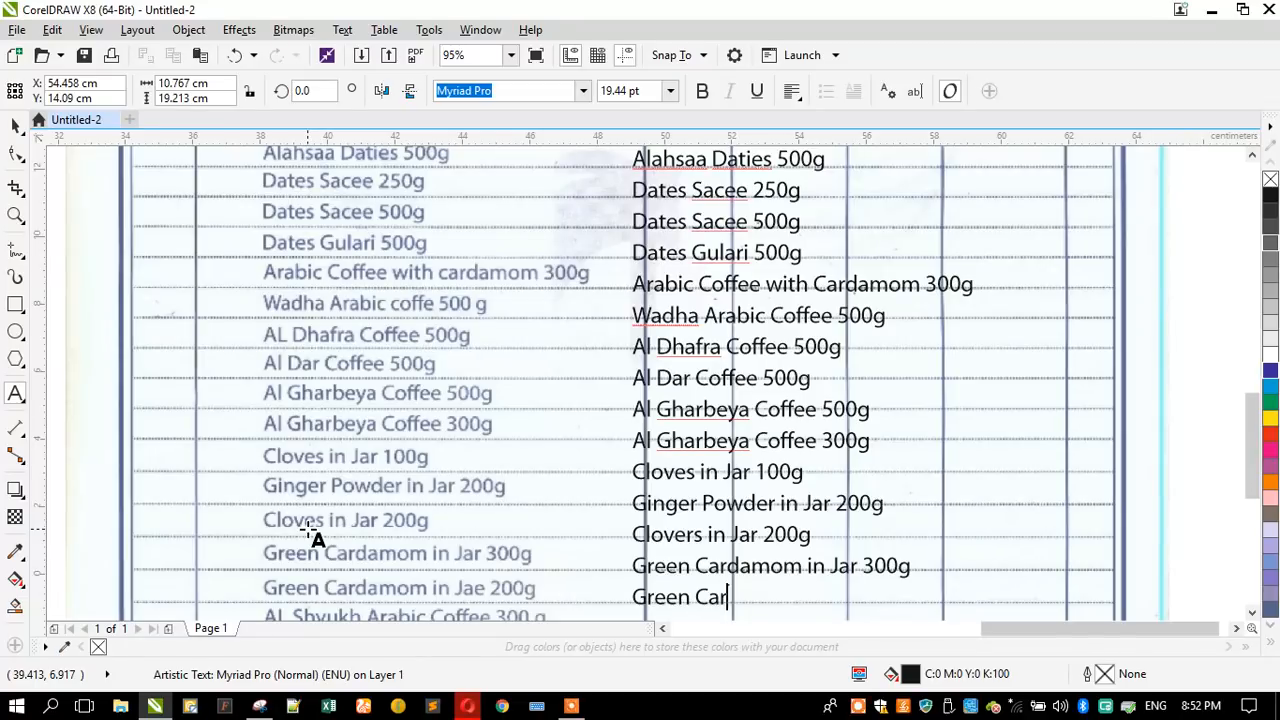
text(damom)
text(in)
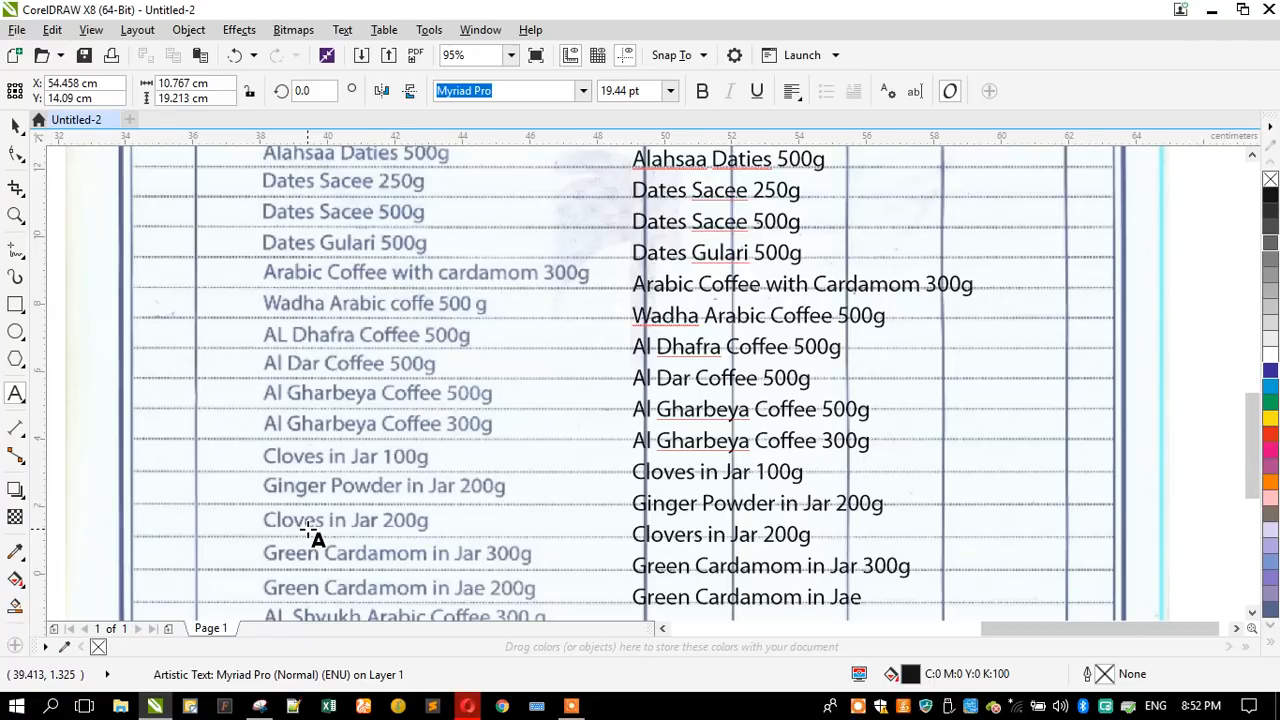
text(Jae 200g)
- Add "Al Shyukh Arabic Coffee 300g" as the twenty-eighth line of the item description text
key(Return)
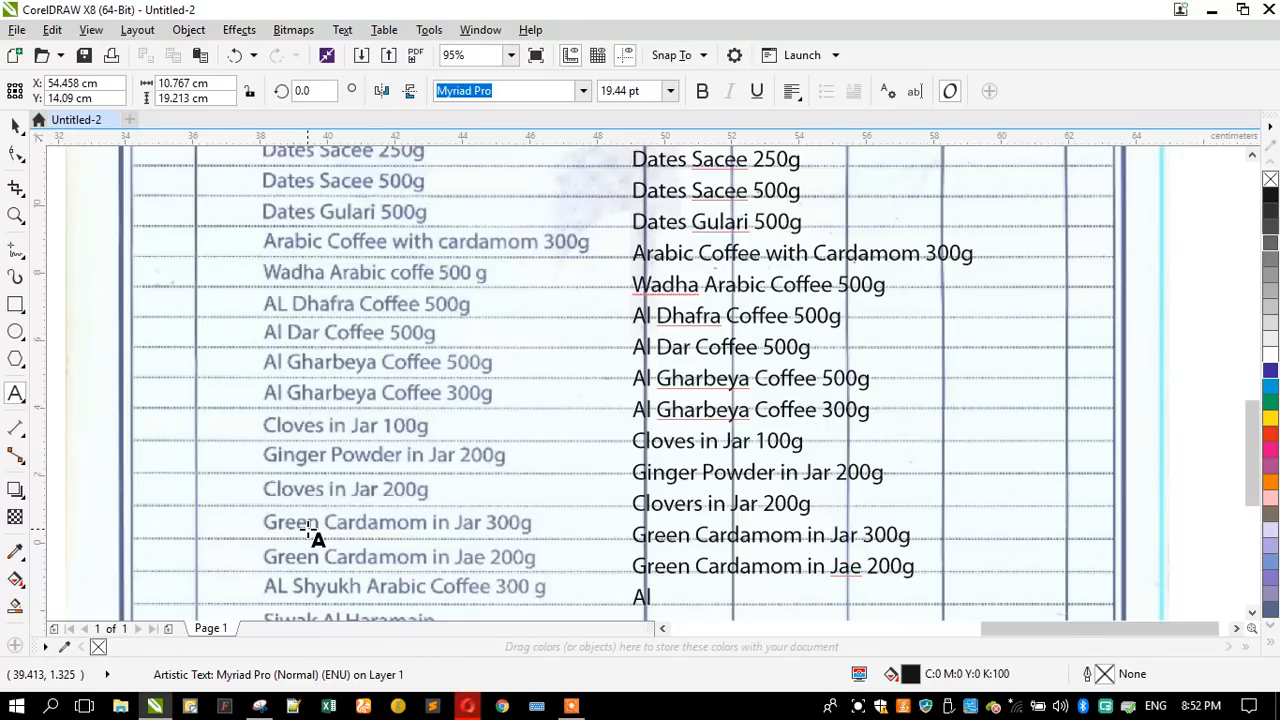
text(Al Shyukh Arabic)
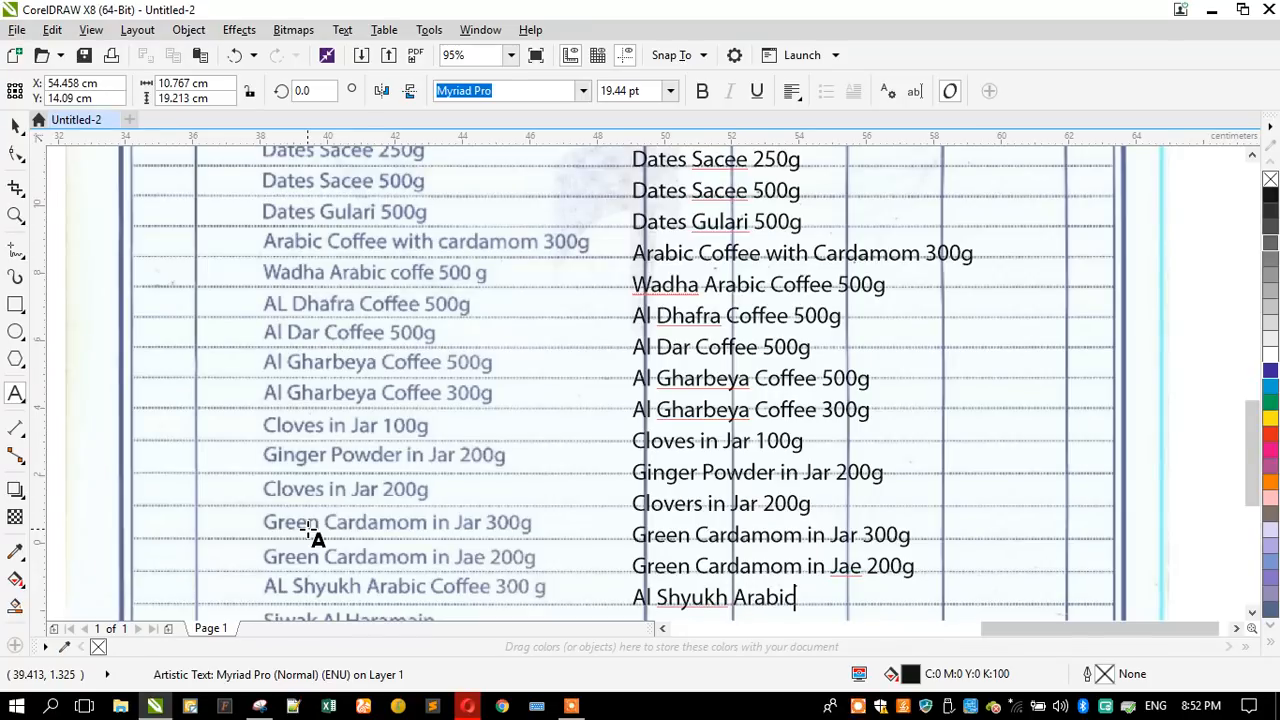
text( Coffee 300g)
- Add "Siwak Al Haramain" and "Emarat Arabic Coffee 300g" as the twenty-ninth and thirtieth lines of the item description text
key(Return)
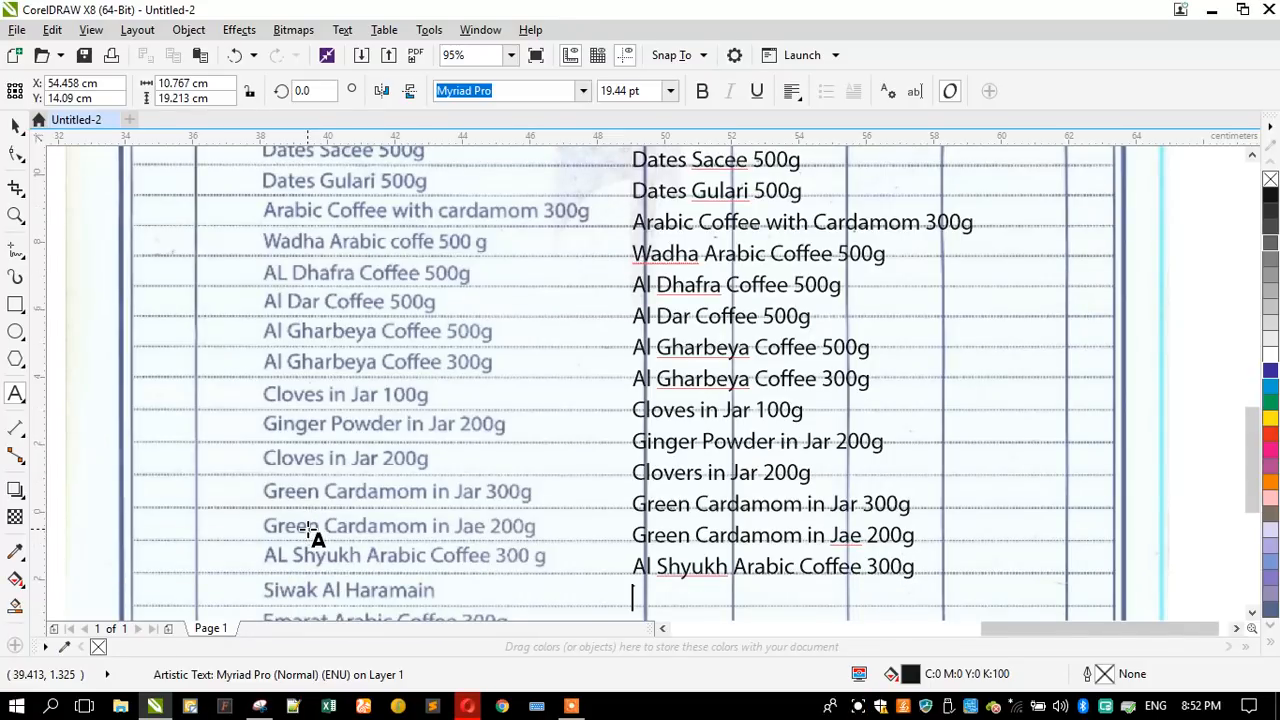
text(Siwak Al Har)
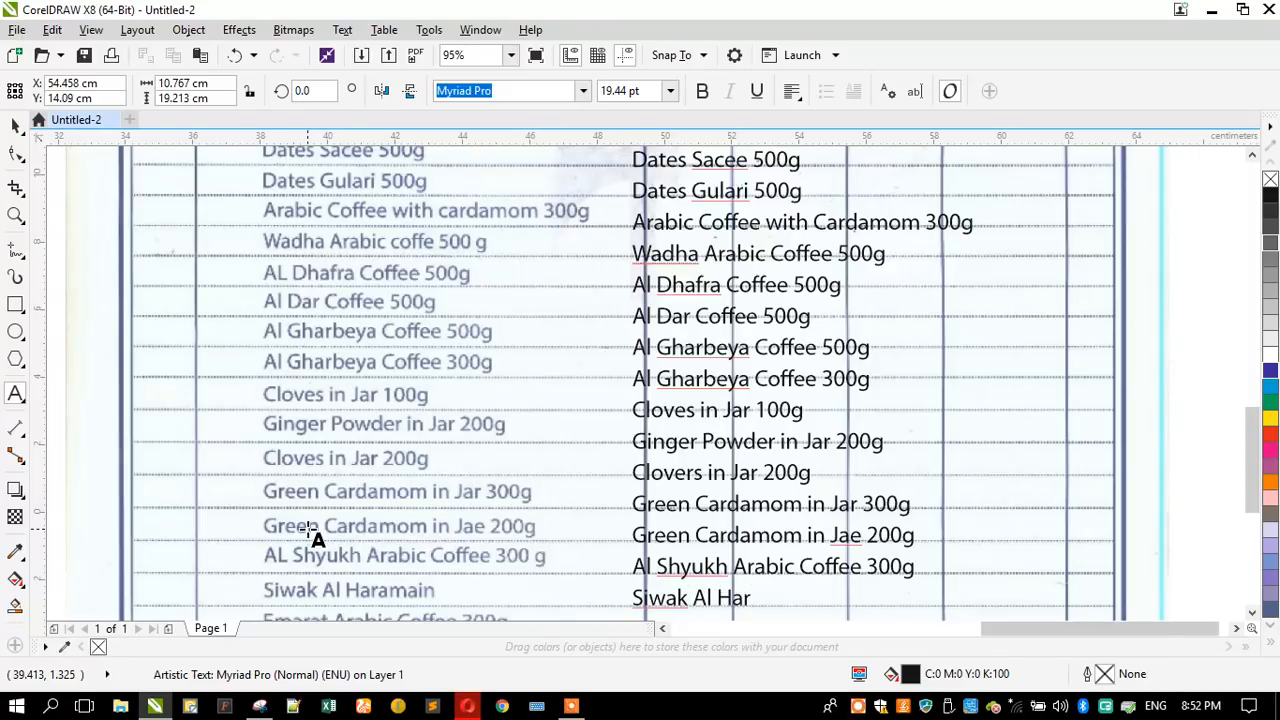
text(amain)
key(Return)
text(Emarat Arabic)
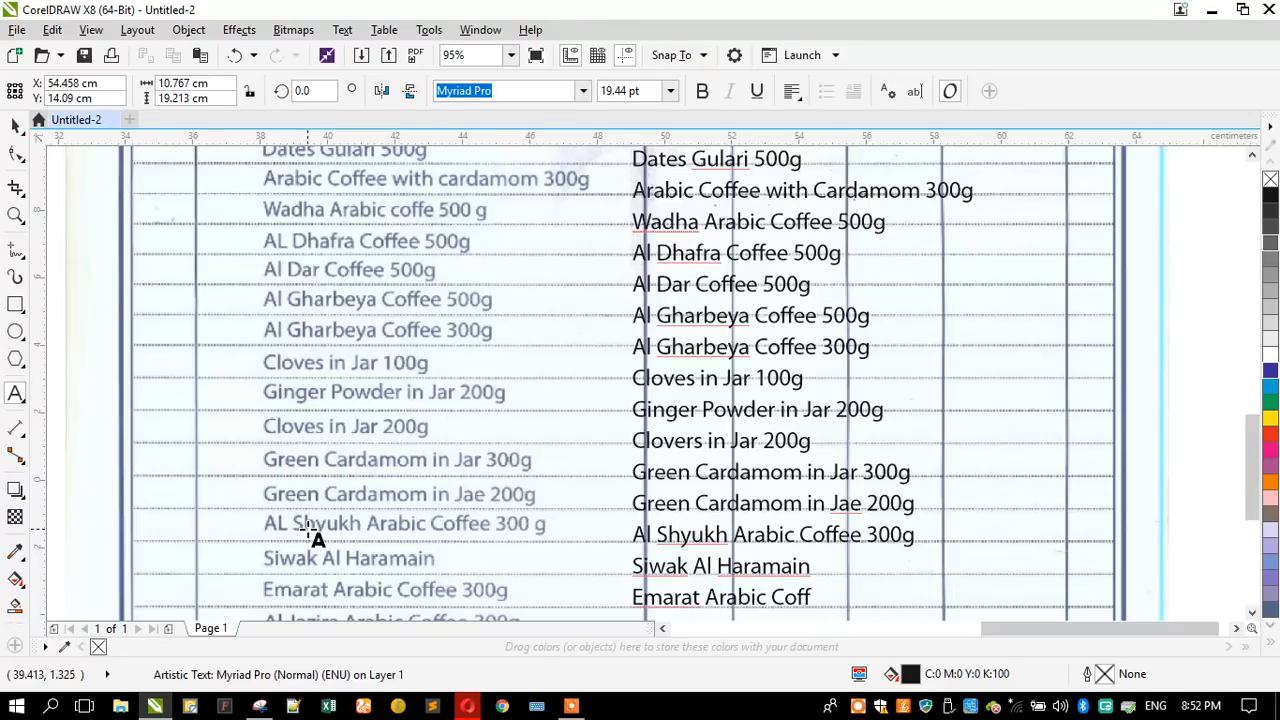
text(Coffee 300g)
- Add "Al Jazira Arabic Coffee 300g" as the thirty-first line of the item description text and finish the text entry
key(Return)
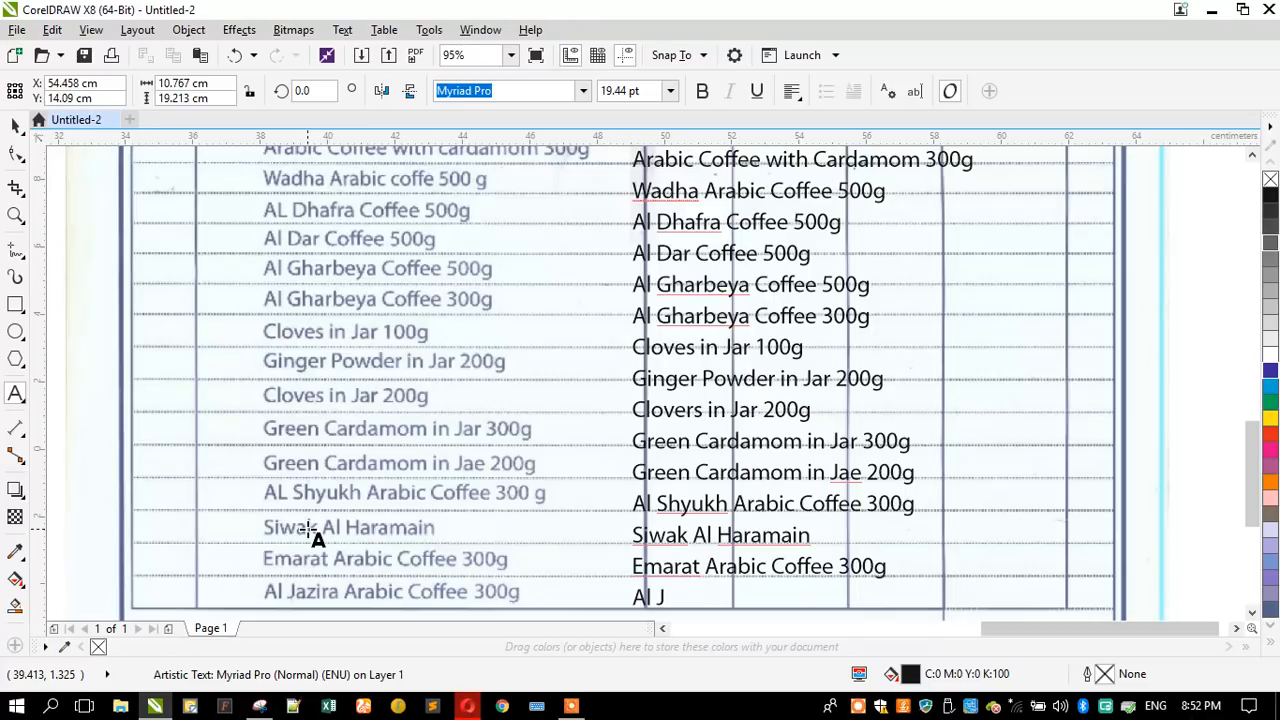
text(Al Jazira Ar)
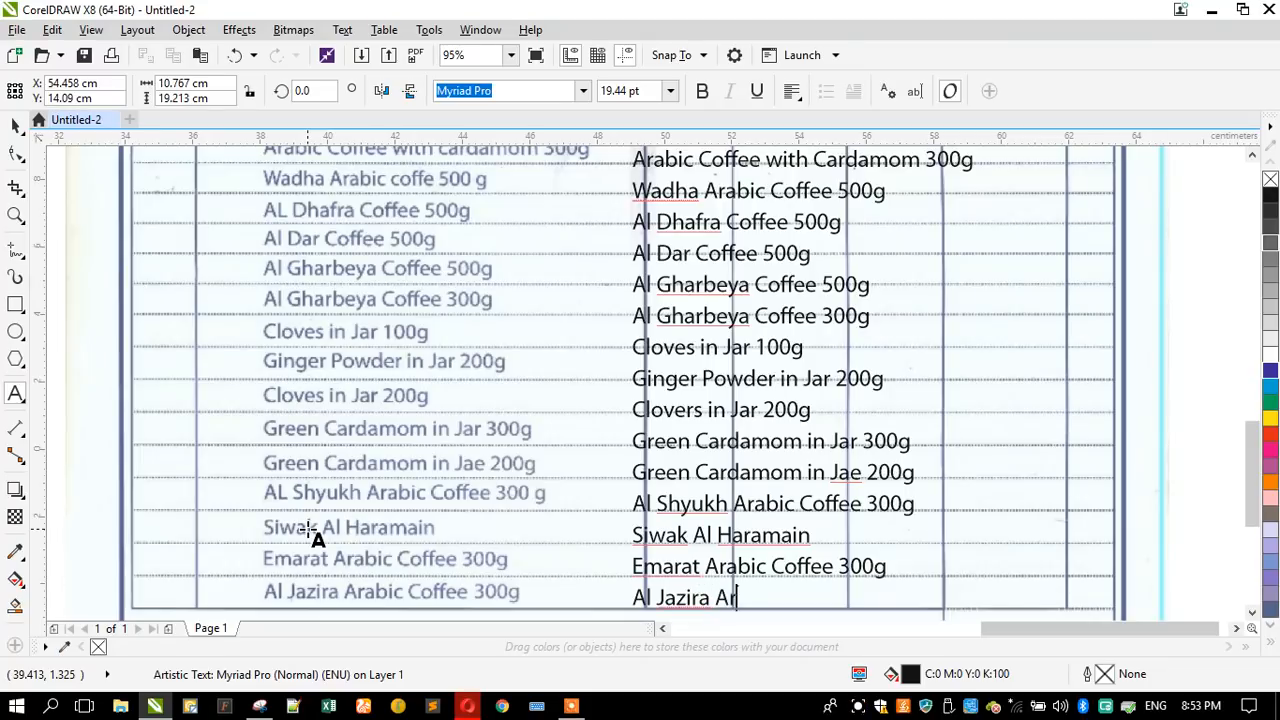
text(abic Coffee 3)
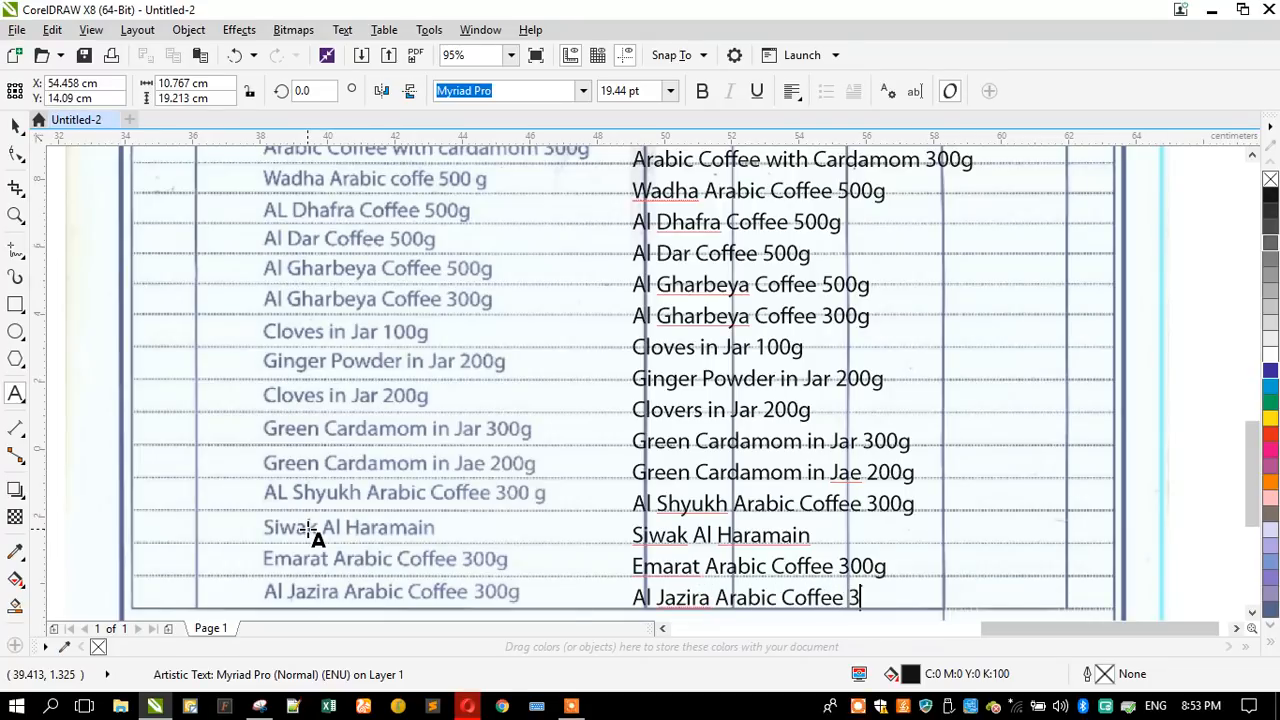
text(00g)
click(16, 125)
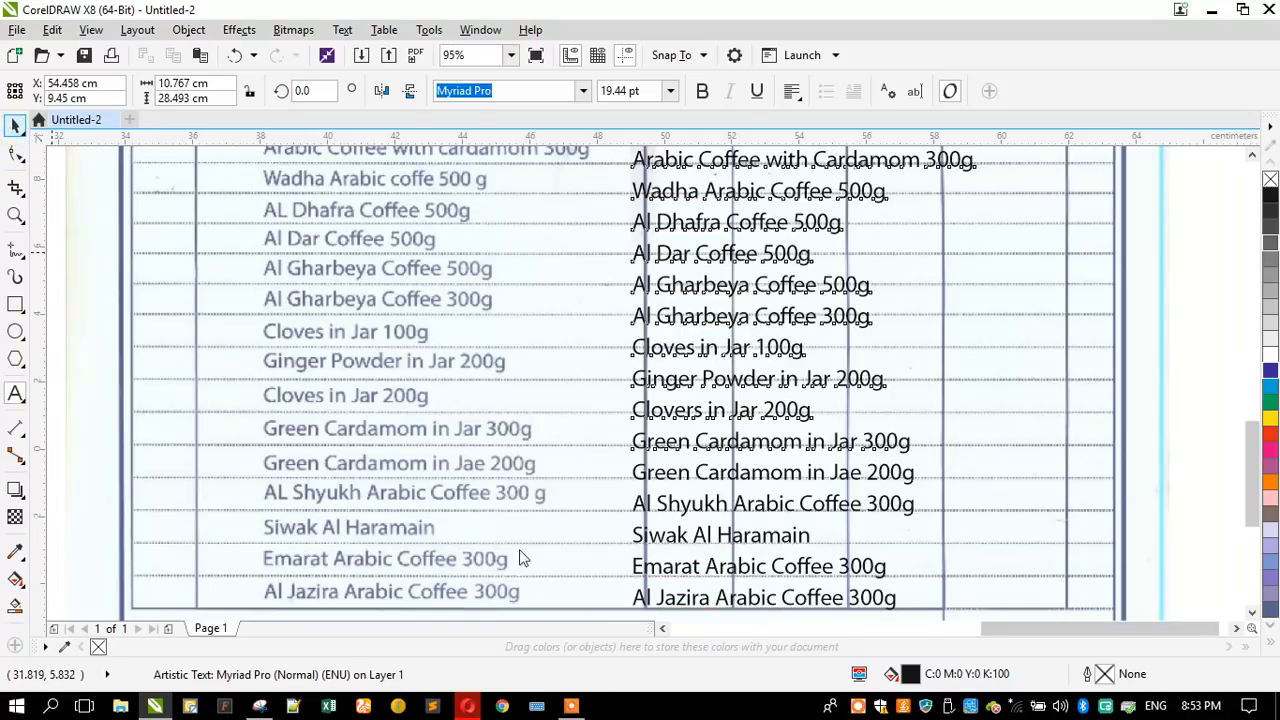
- Move the item list text over the scanned descriptions, matching the first line's start, and set its font size to 18 pt
scroll(519, 558, down, 4)
scroll(532, 331, up, 3)
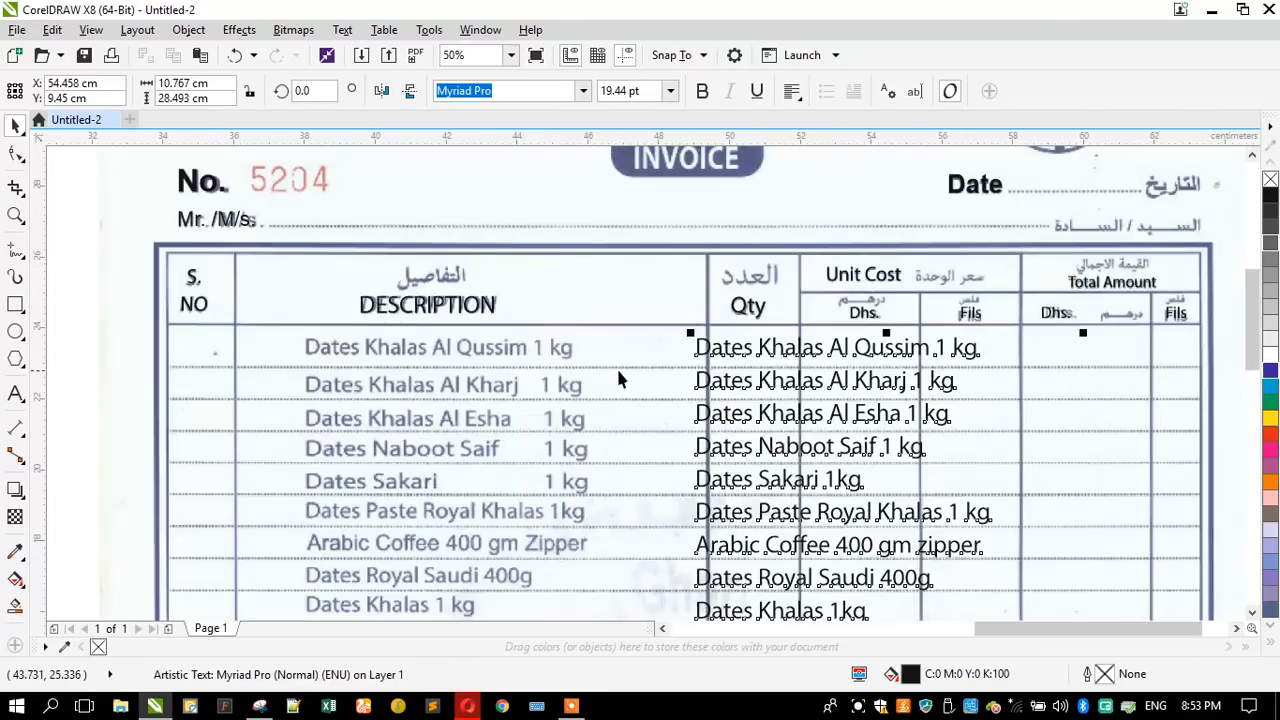
drag(696, 352, 316, 358)
click(606, 91)
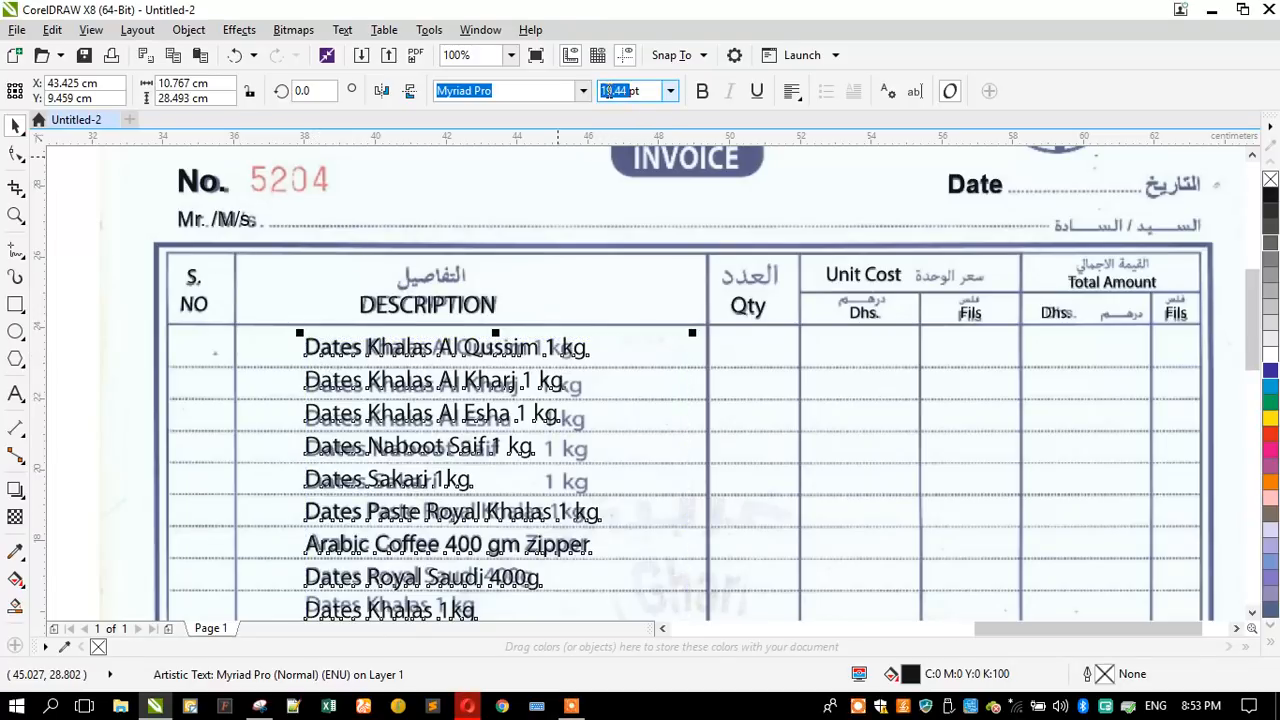
text(18)
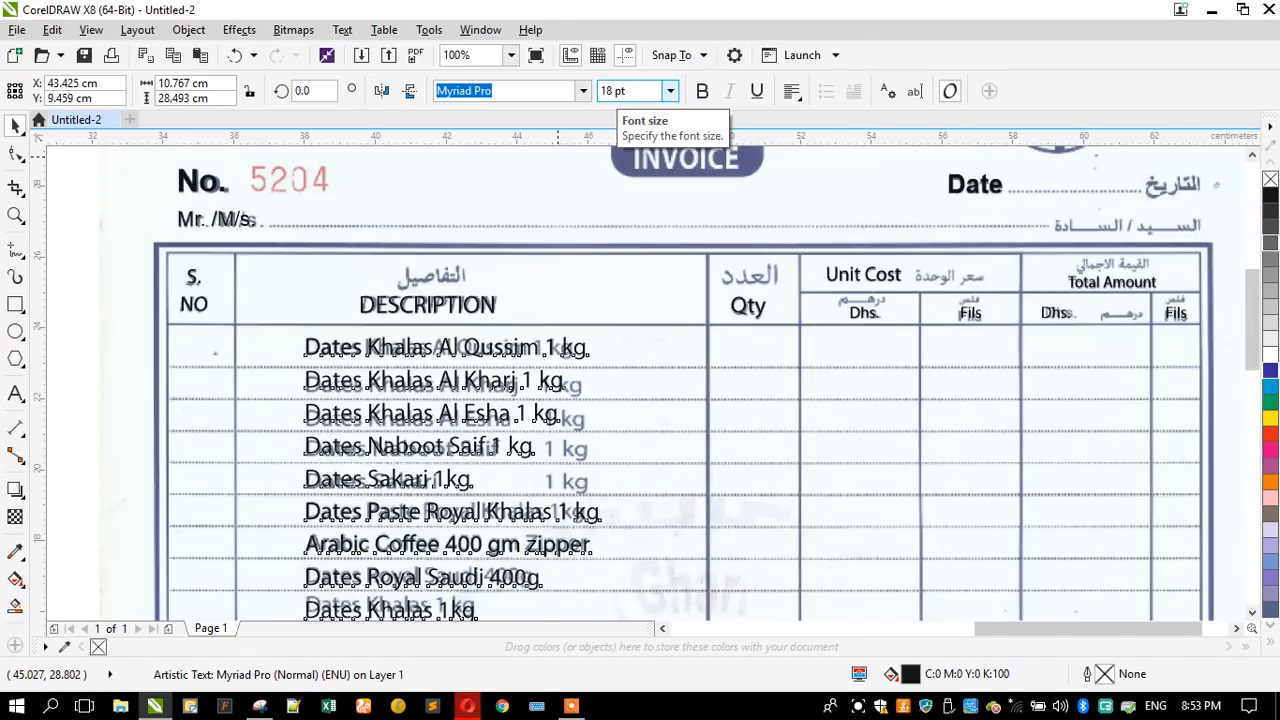
key(Return)
- Increase the item list's line spacing with the Shape tool so its last line falls on the scan's final item row
scroll(470, 408, up, 2)
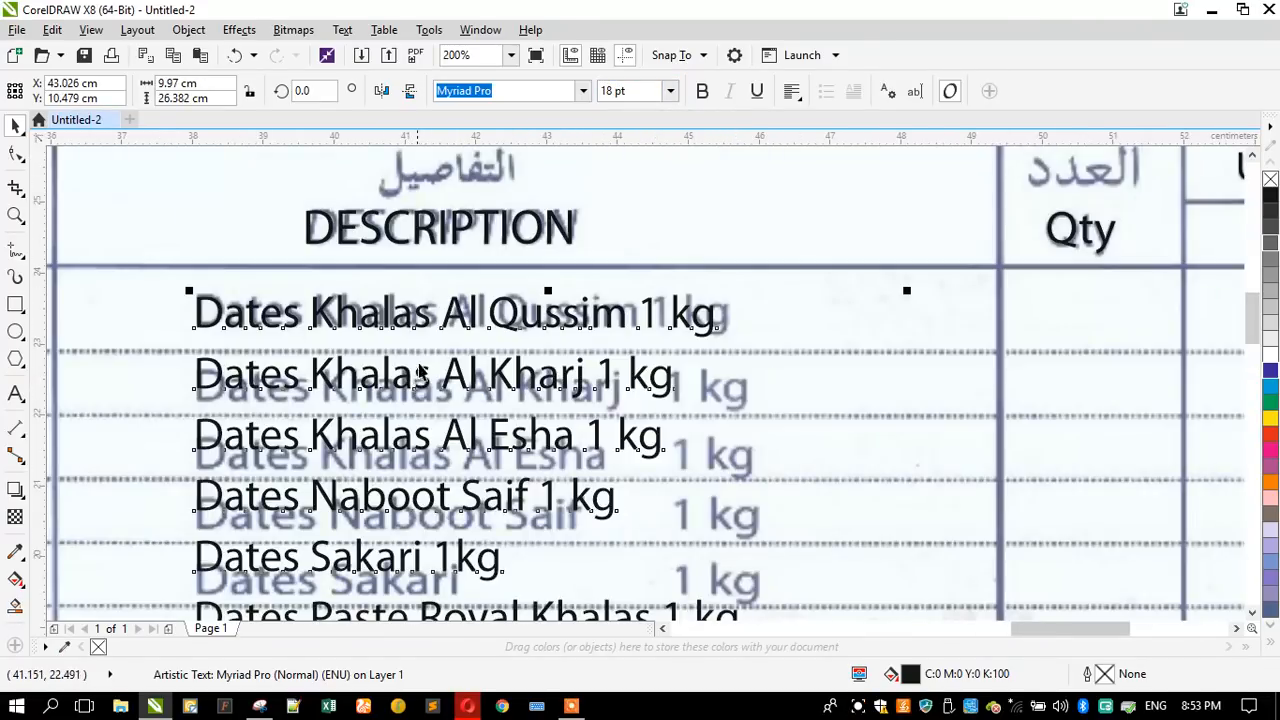
scroll(443, 311, down, 3)
scroll(443, 311, down, 1)
scroll(429, 409, up, 1)
scroll(430, 410, down, 1)
scroll(450, 501, up, 1)
scroll(480, 423, down, 1)
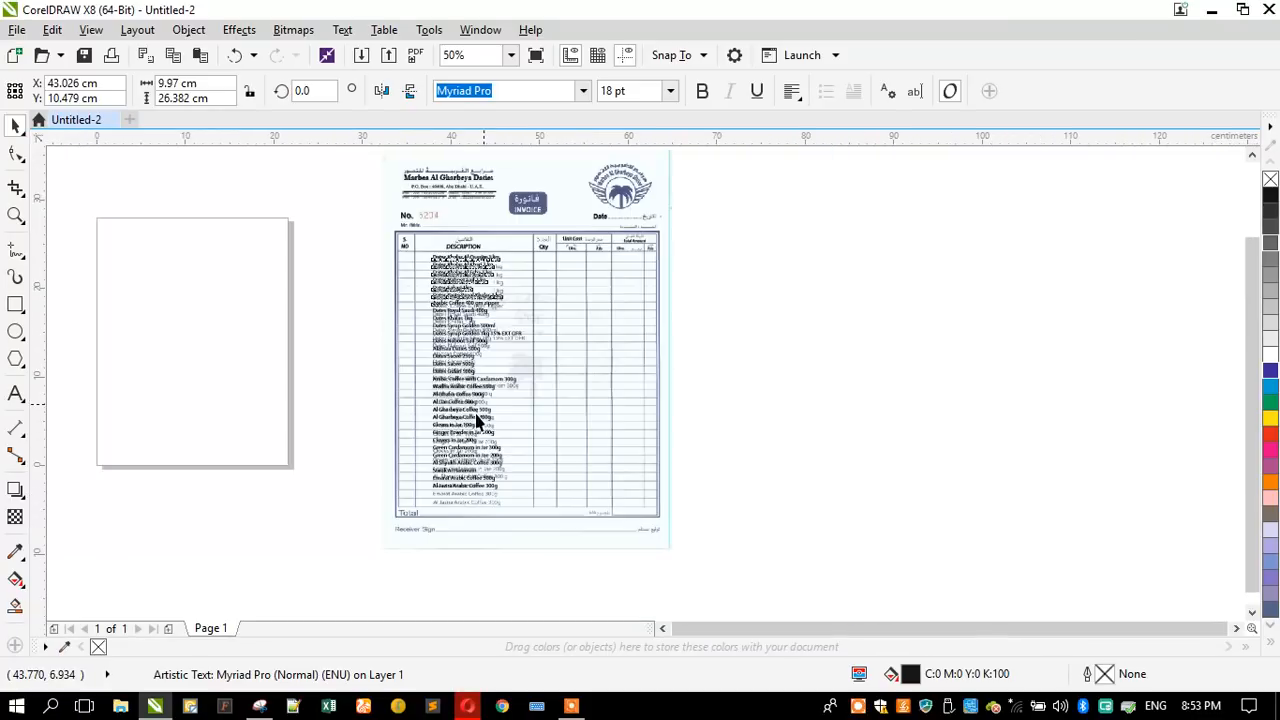
scroll(480, 423, up, 1)
scroll(460, 515, up, 2)
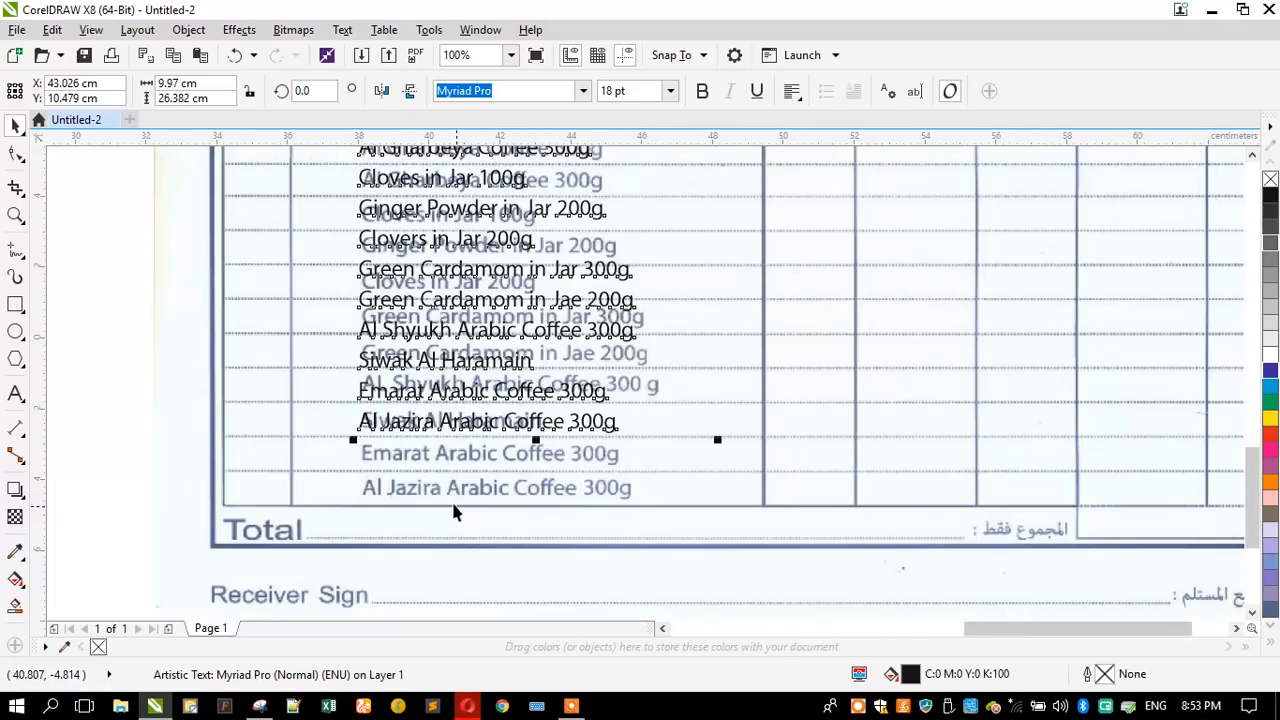
click(15, 152)
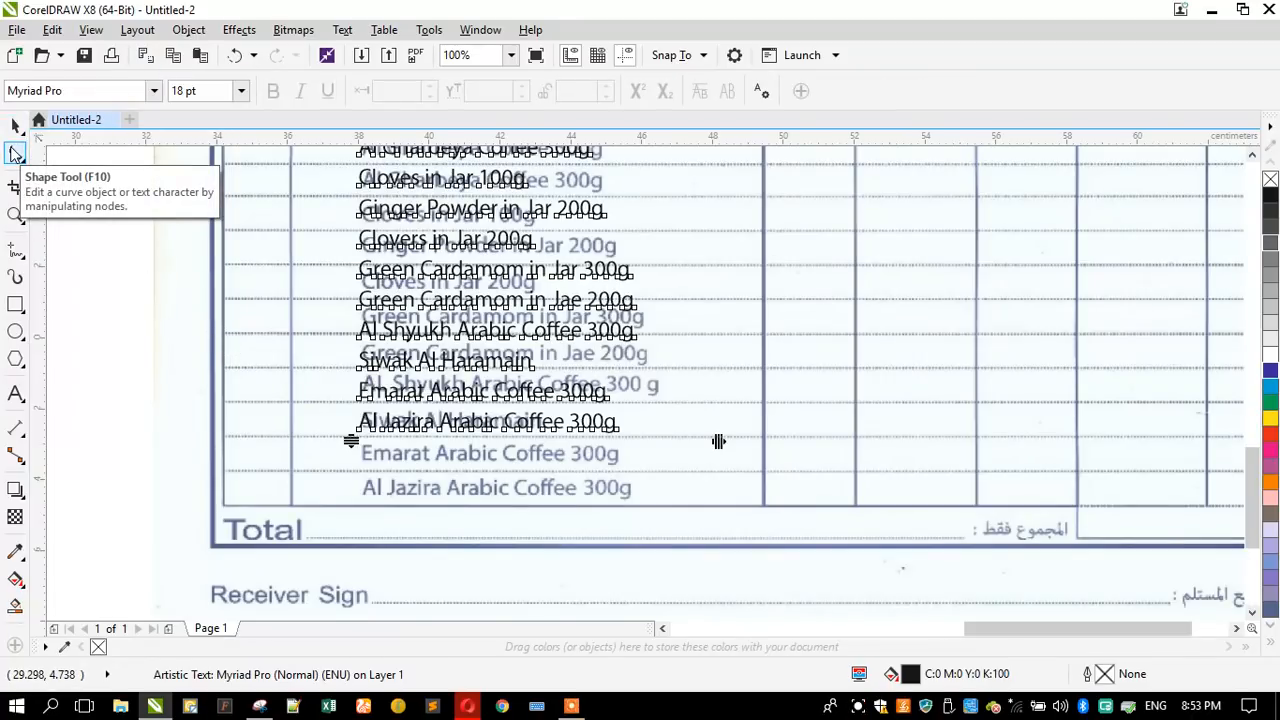
drag(351, 441, 331, 503)
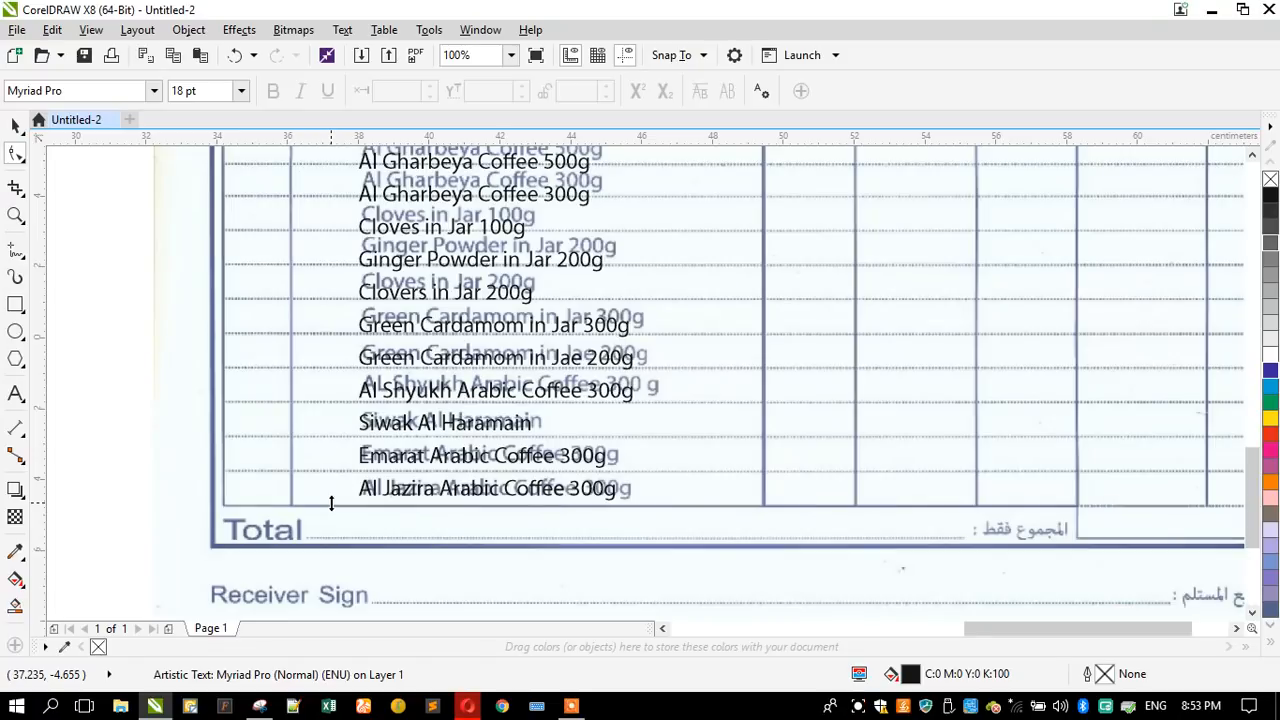
drag(331, 503, 331, 505)
- Try tightening the item list's line spacing by about one row at the last item, then widen it back toward the final row
scroll(474, 510, down, 2)
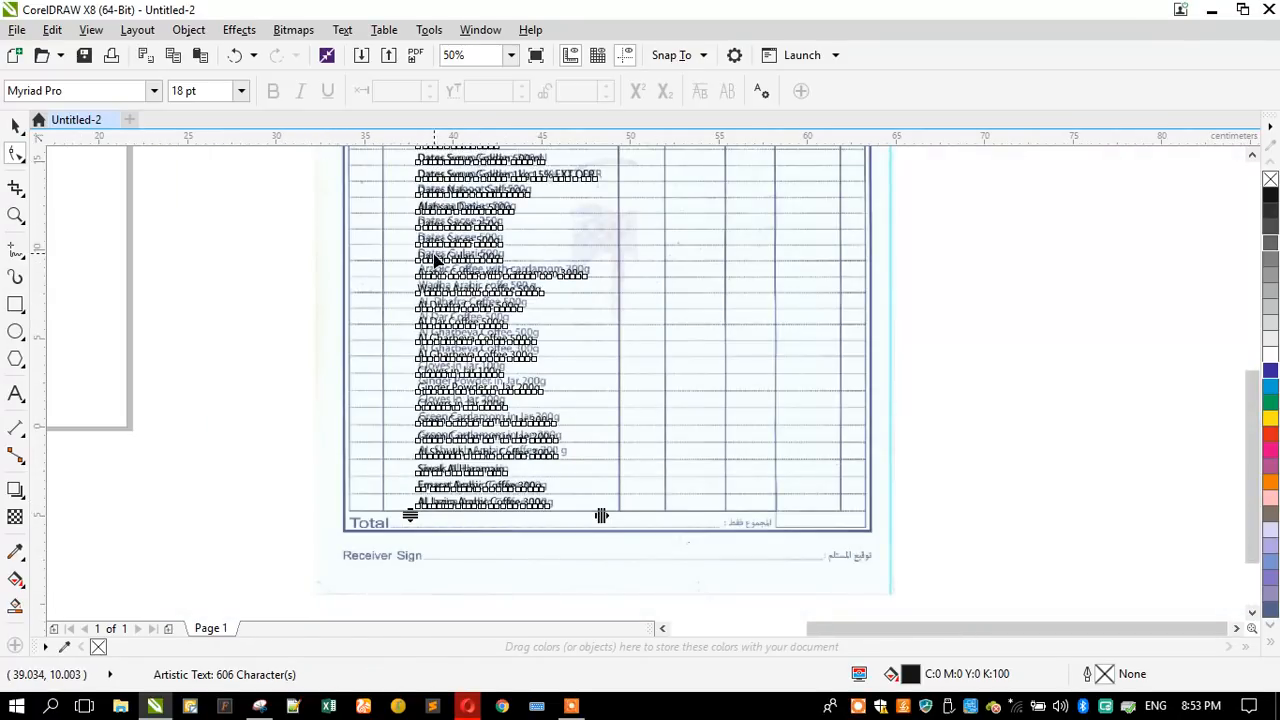
scroll(414, 515, up, 4)
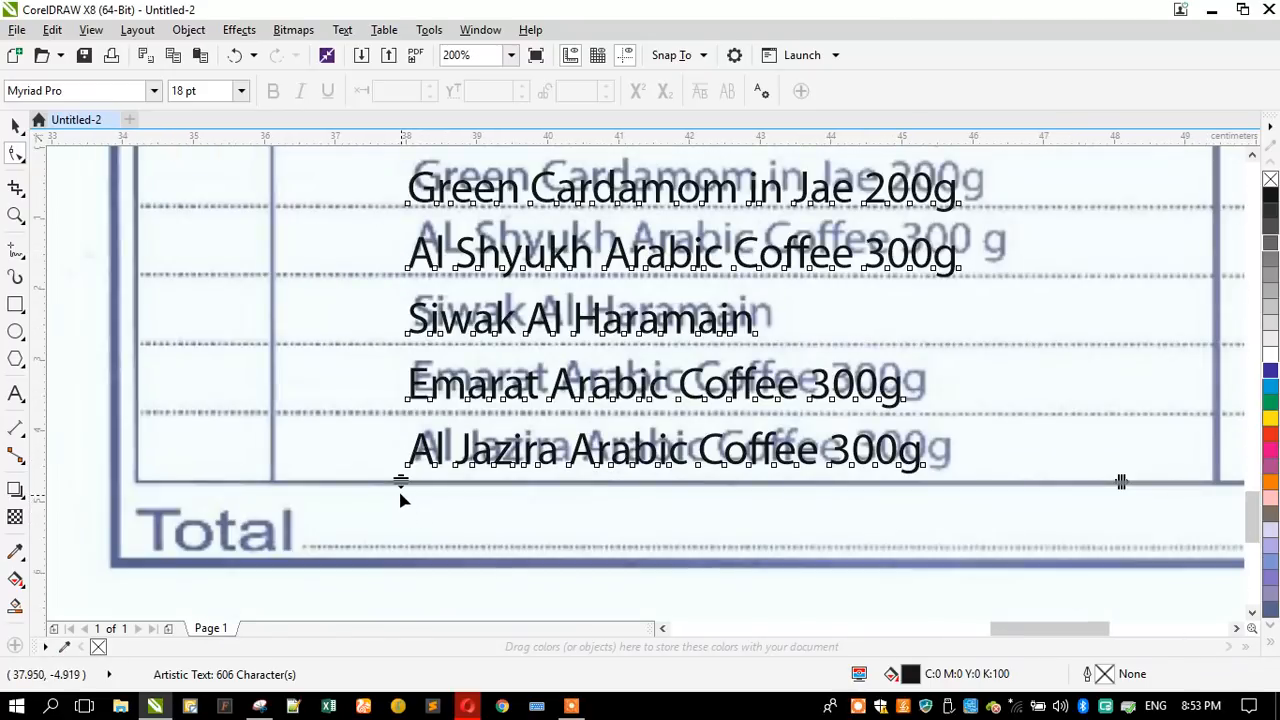
drag(398, 488, 378, 399)
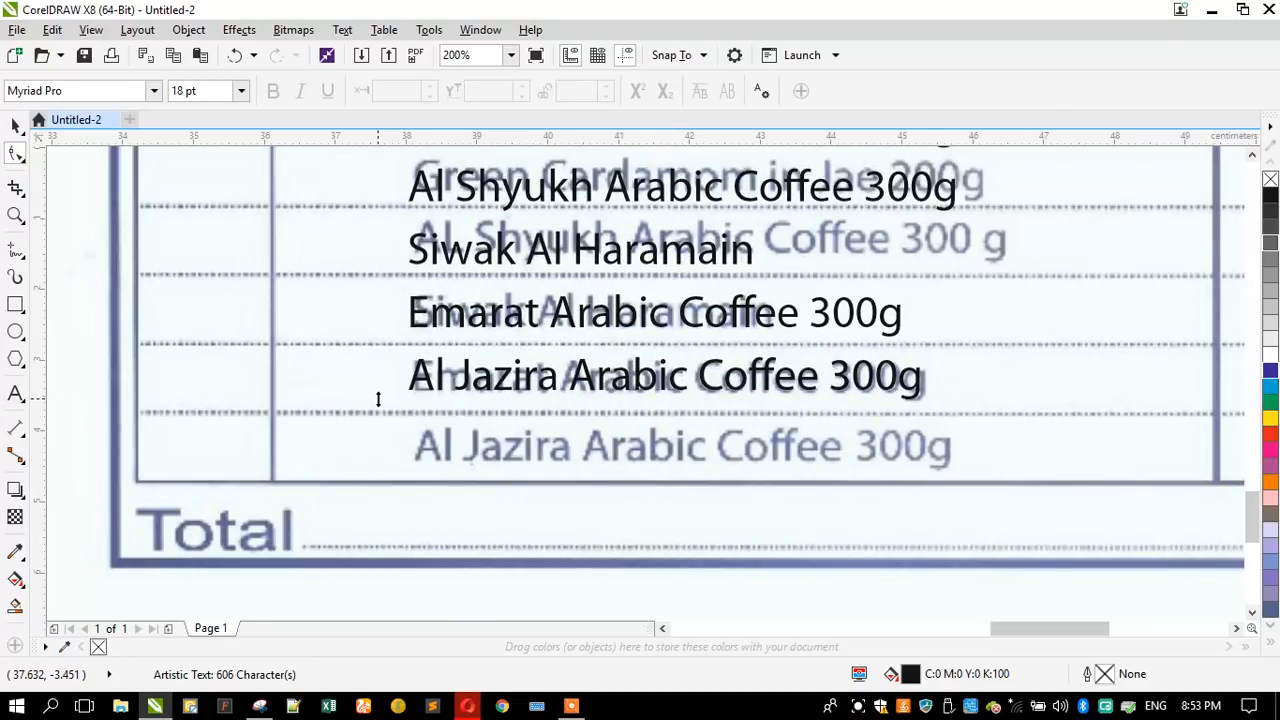
scroll(460, 480, down, 3)
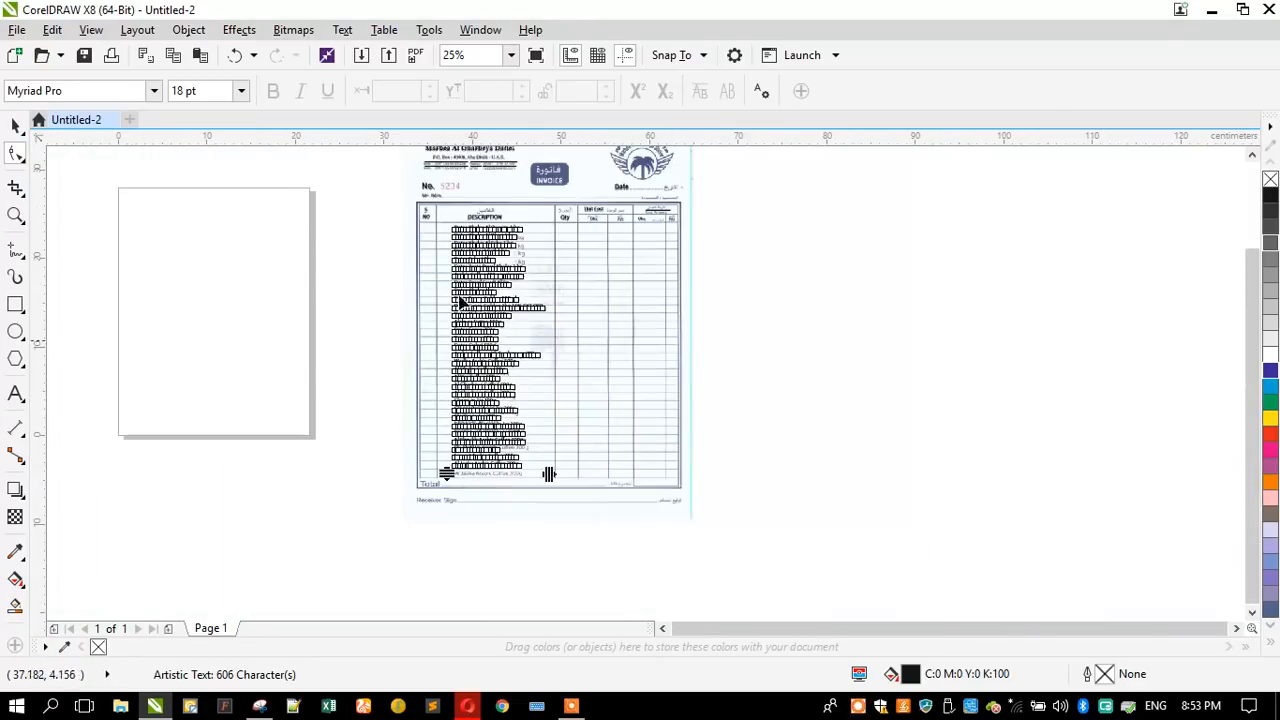
scroll(460, 232, up, 3)
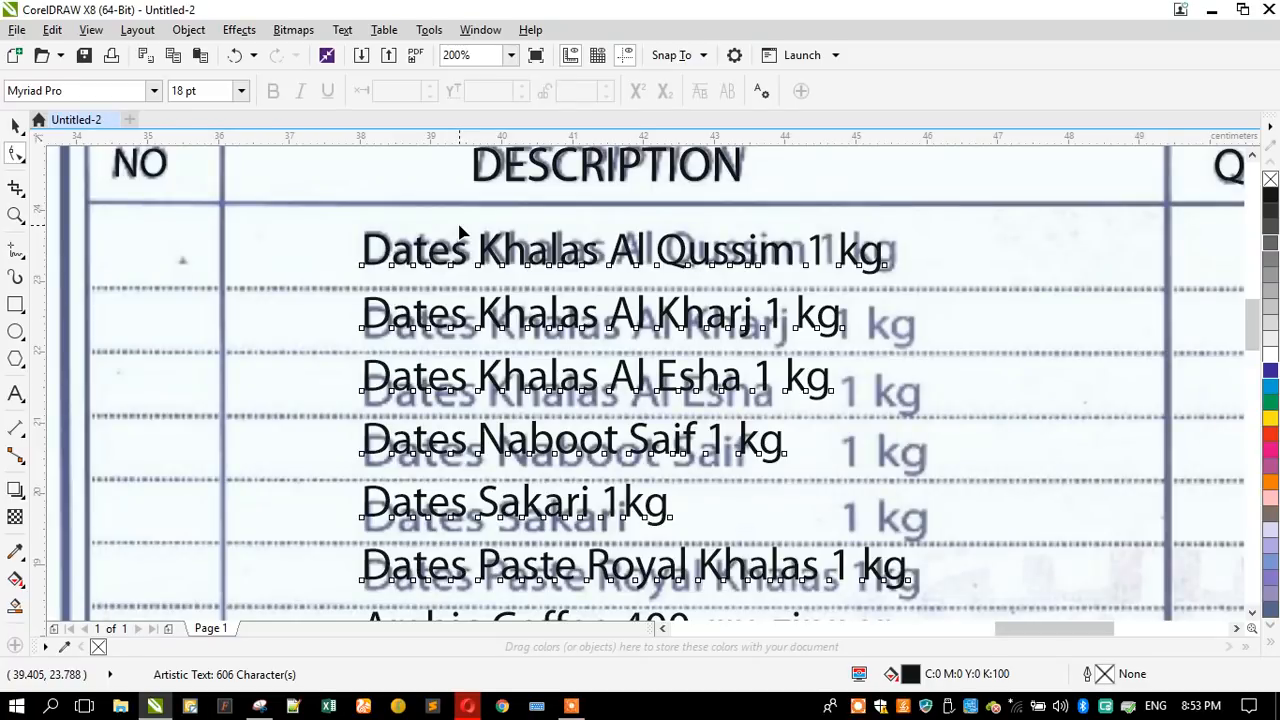
scroll(460, 232, down, 3)
scroll(440, 480, up, 1)
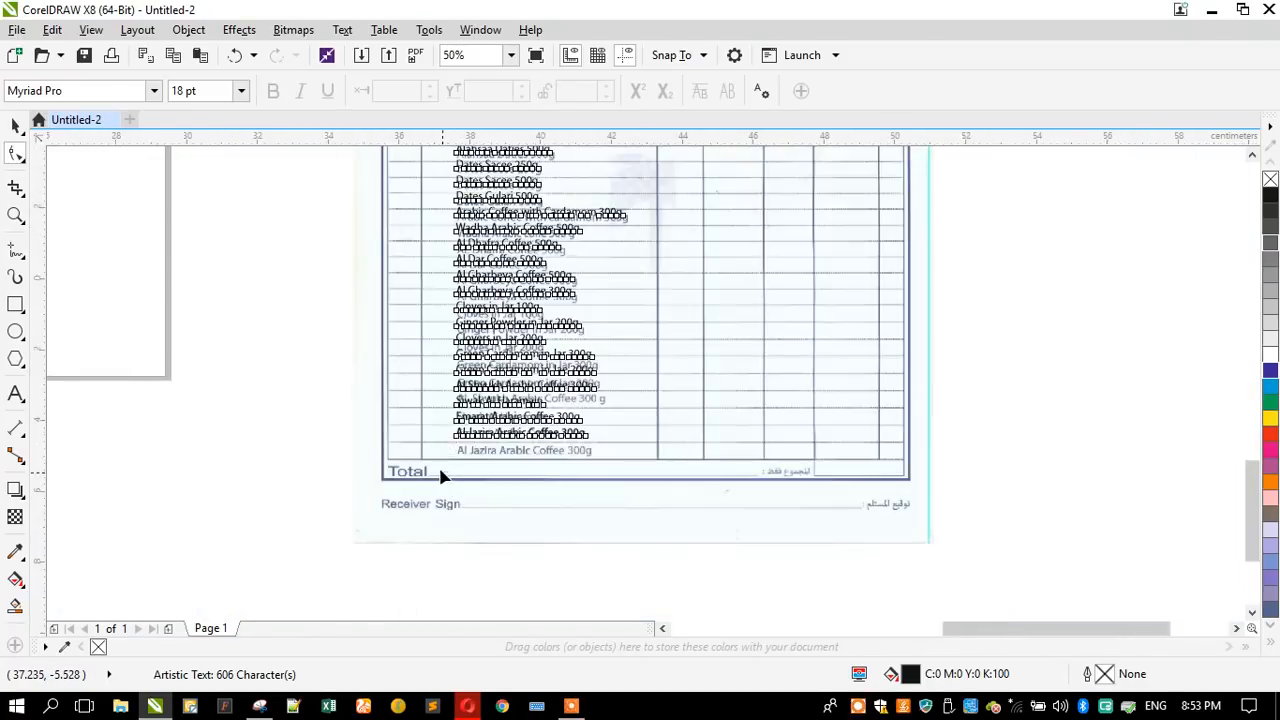
scroll(440, 477, up, 2)
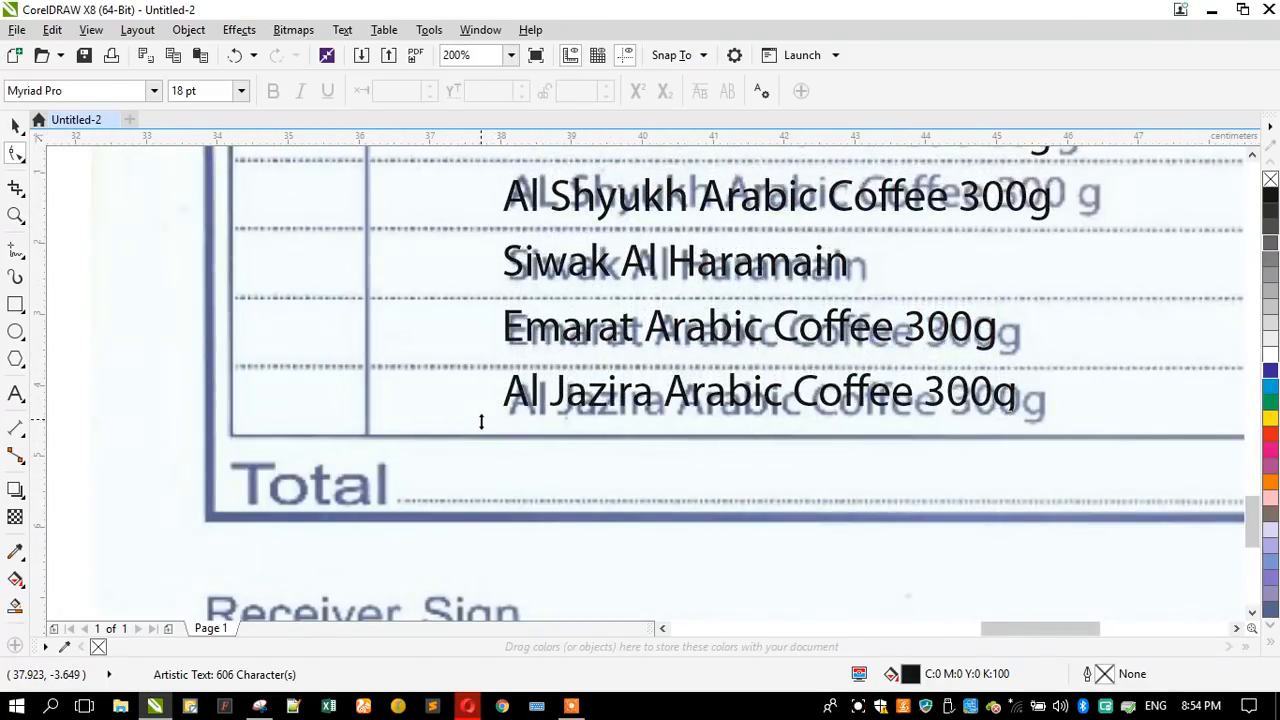
scroll(491, 423, down, 2)
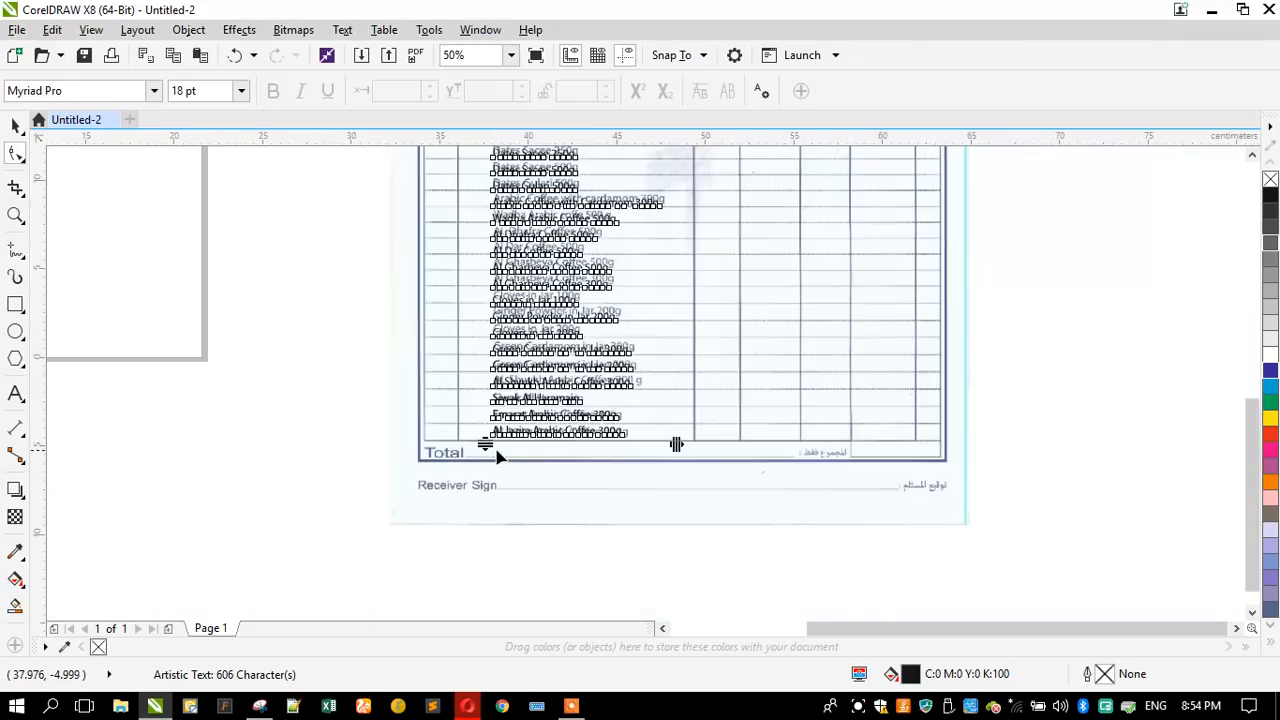
- Try widening the item list's line spacing until its last line sits in the Total row
scroll(498, 452, down, 1)
click(14, 216)
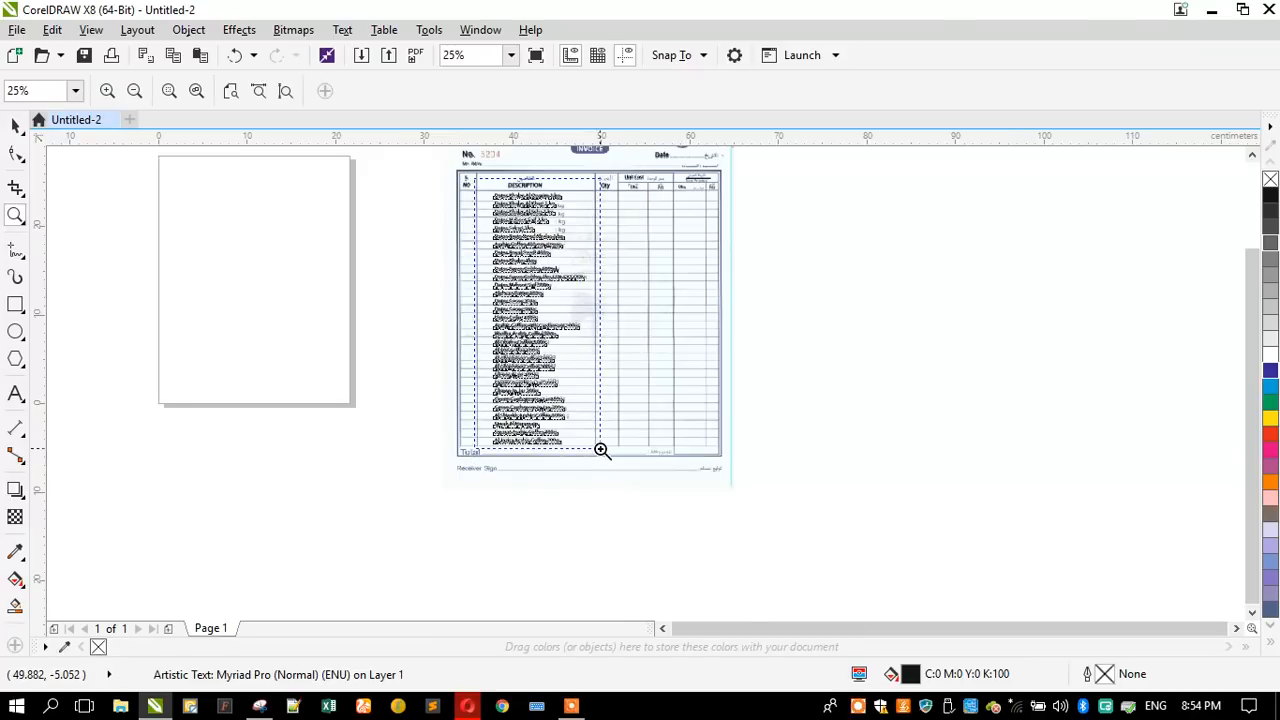
drag(601, 450, 601, 450)
drag(558, 170, 775, 388)
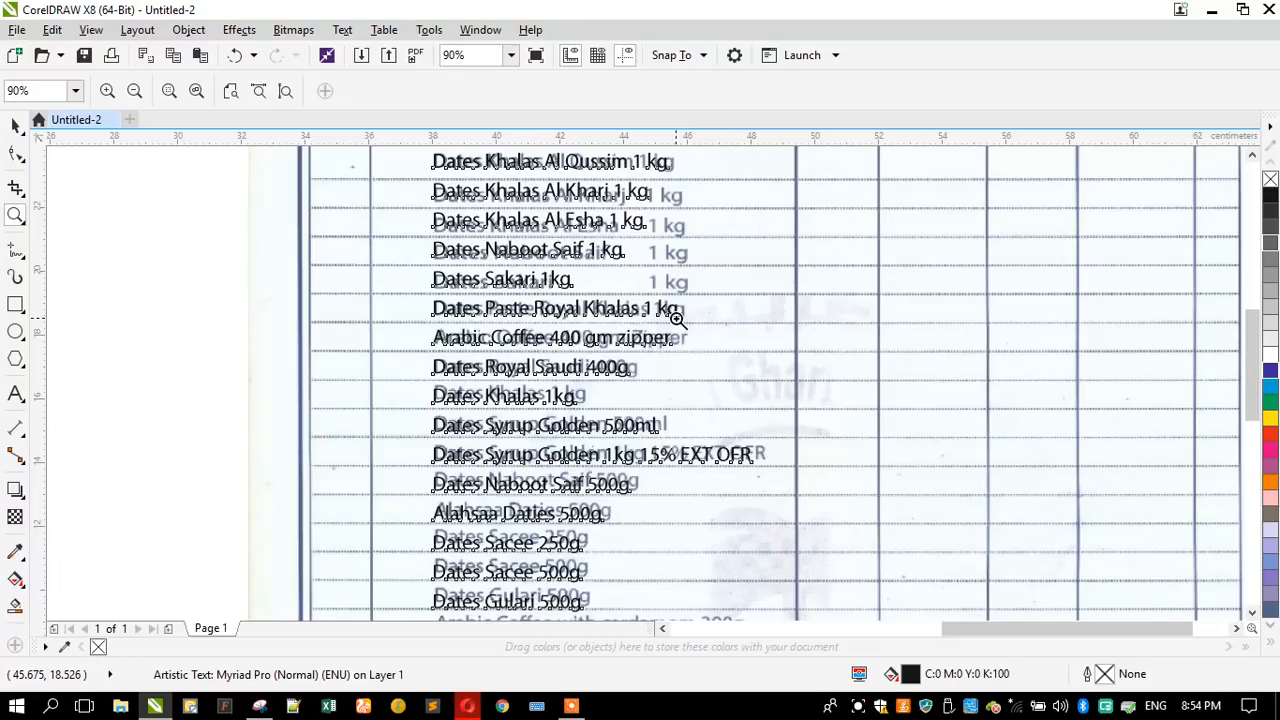
scroll(628, 265, down, 4)
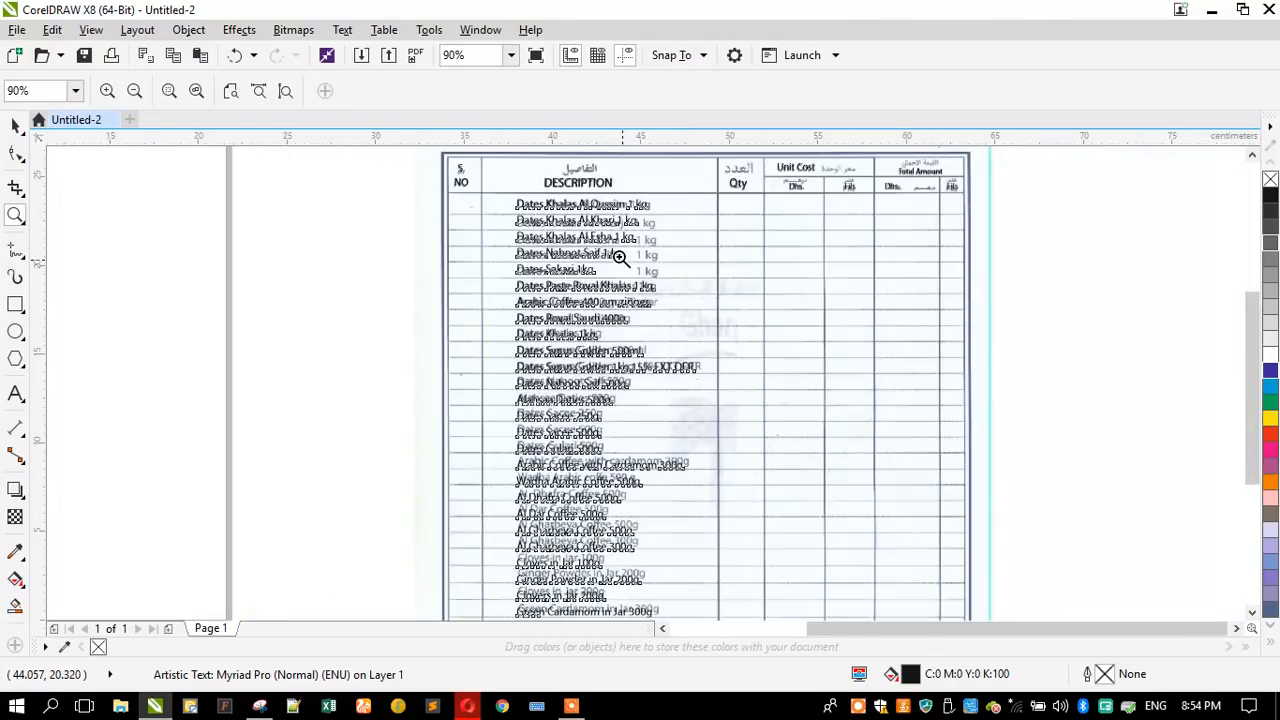
drag(535, 455, 719, 505)
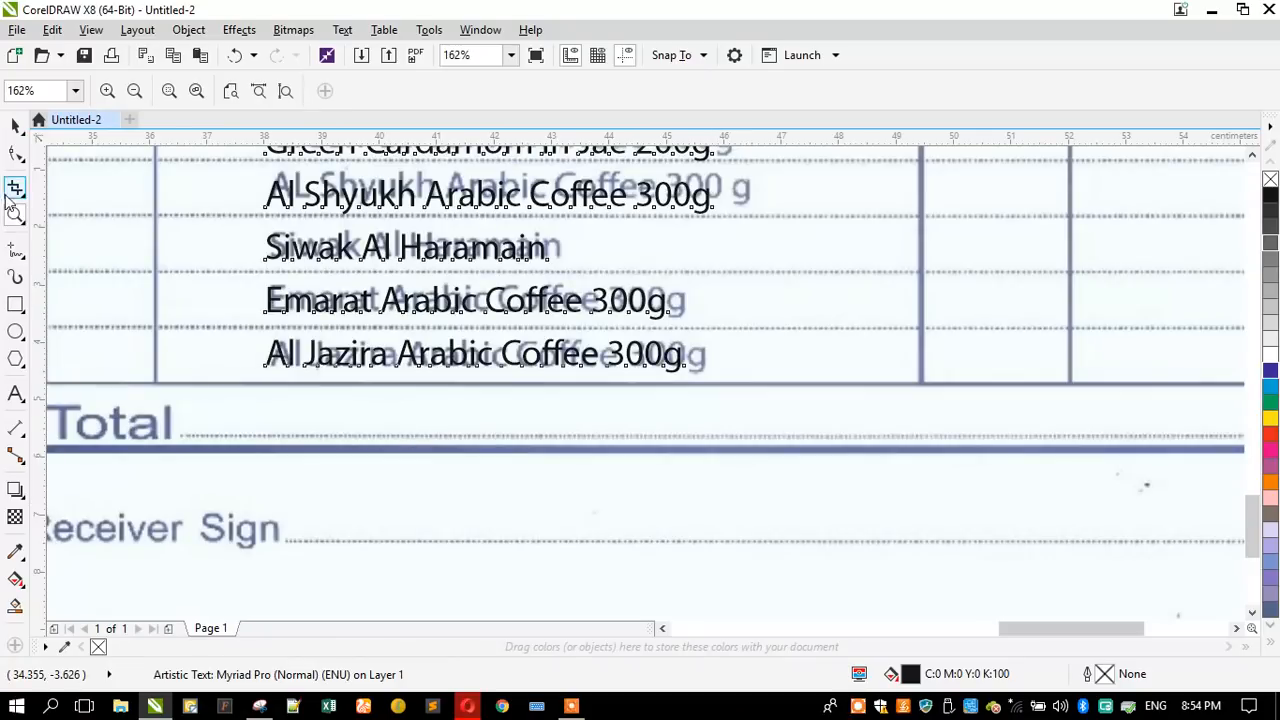
click(12, 156)
drag(258, 381, 253, 430)
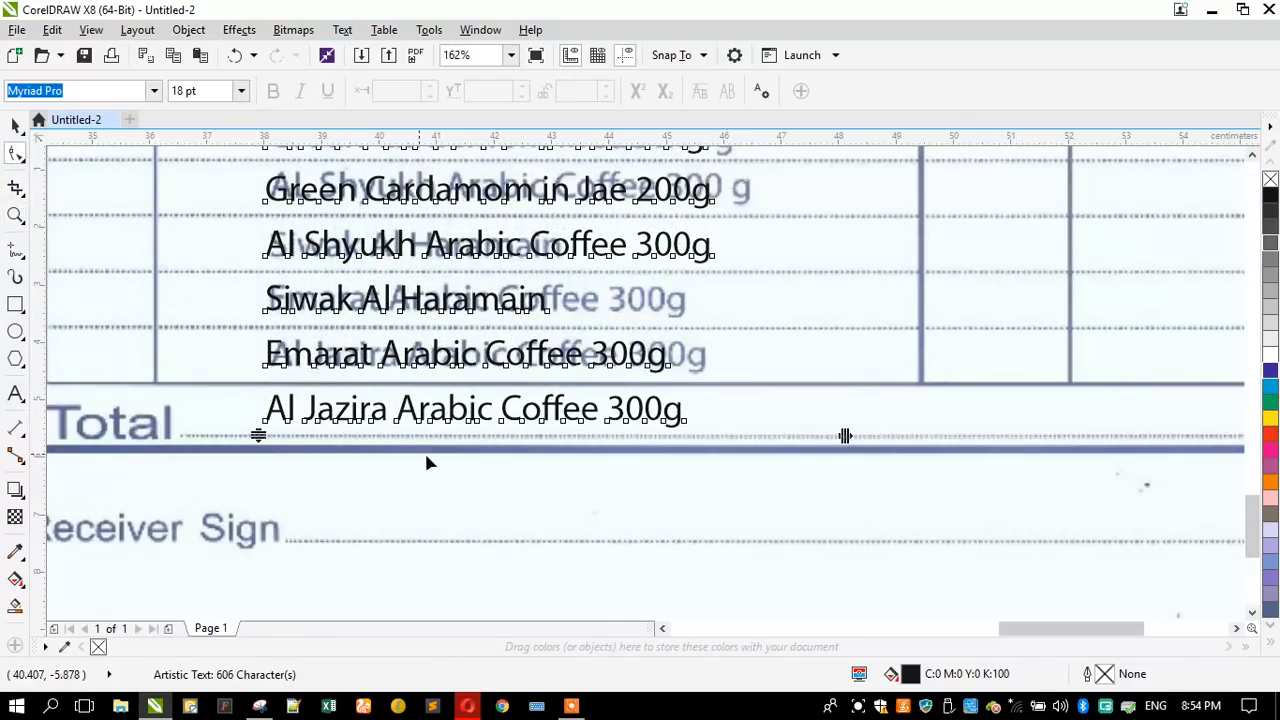
- Reduce the item list's line spacing with the Shape tool so "Al Jazira Arabic Coffee 300g" sits on its scanned counterpart
scroll(473, 480, down, 2)
click(14, 216)
key(F3)
drag(531, 243, 630, 305)
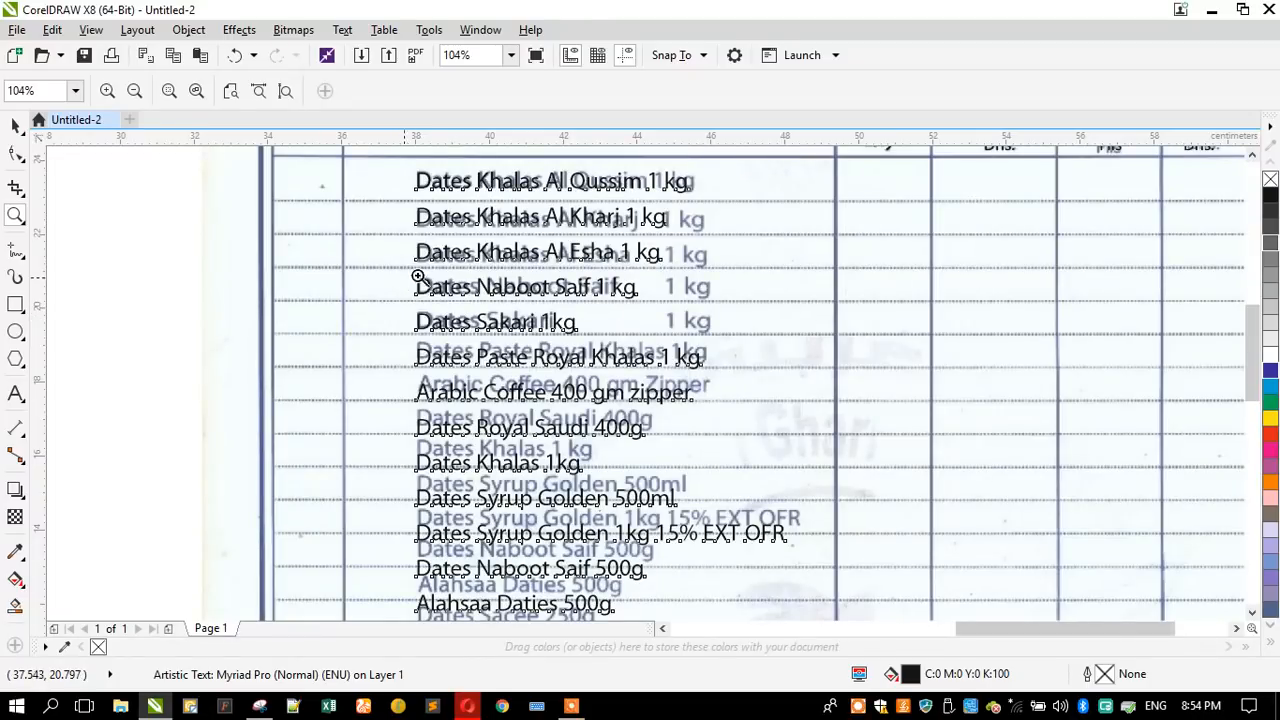
scroll(563, 247, down, 1)
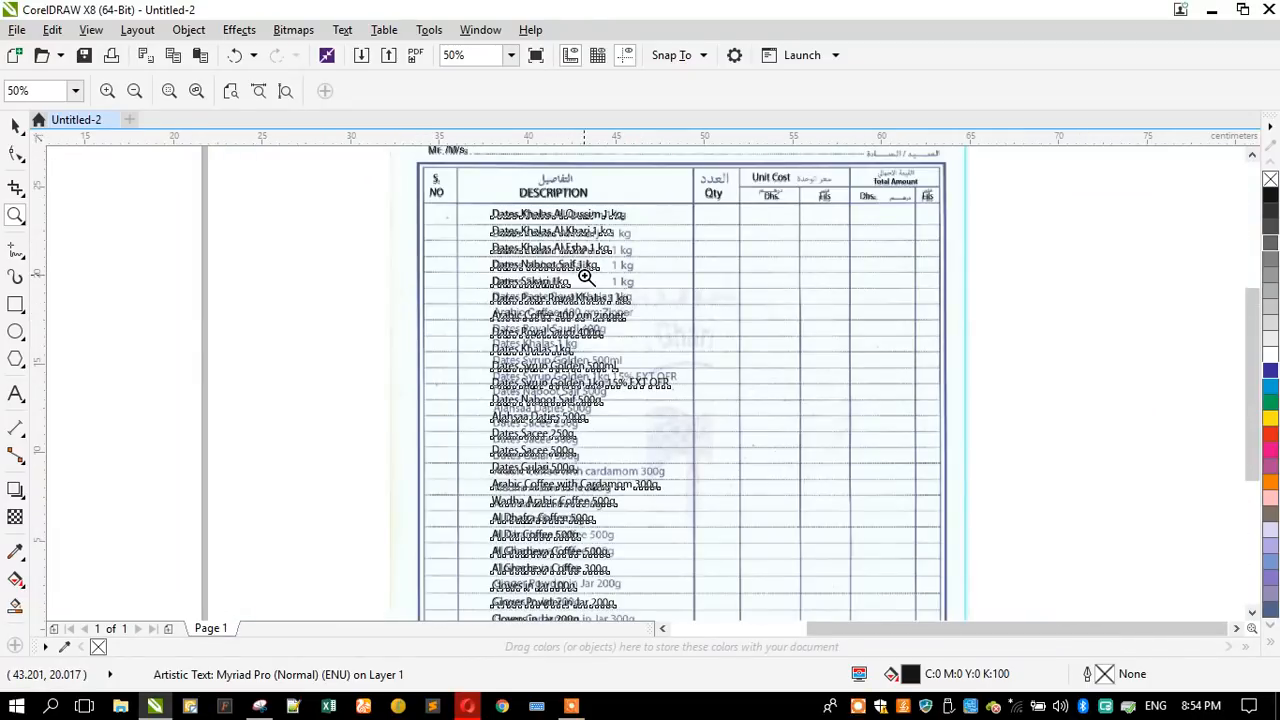
scroll(580, 270, down, 1)
drag(497, 440, 632, 510)
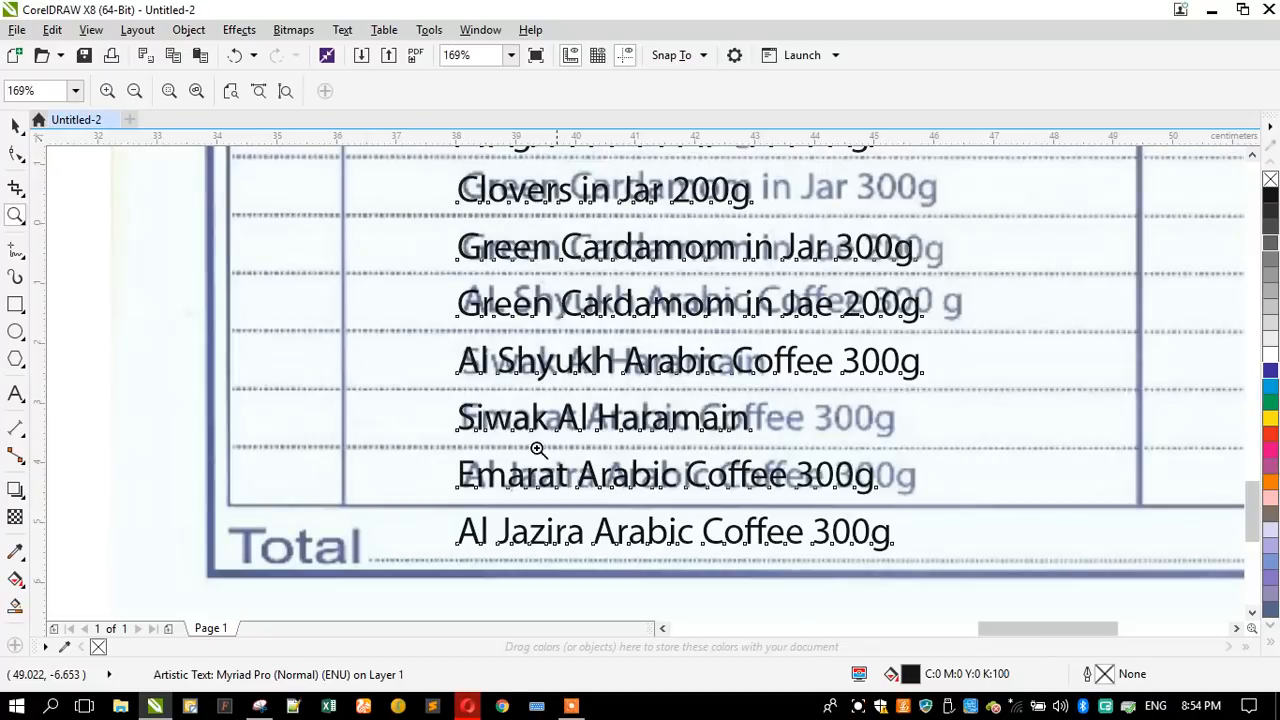
click(15, 152)
drag(446, 560, 415, 494)
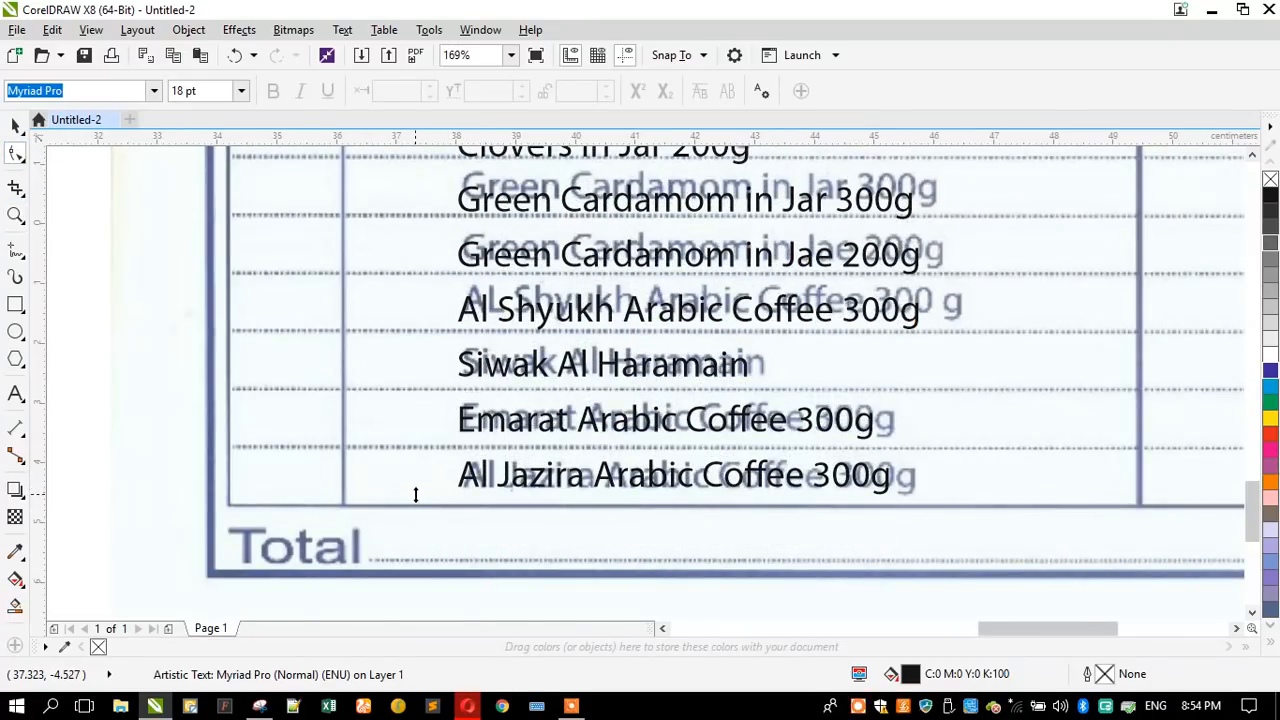
- Move the item list text about 10.8 cm to the right, clear of the scanned descriptions and level with their rows
click(15, 124)
scroll(171, 363, down, 5)
scroll(189, 250, up, 4)
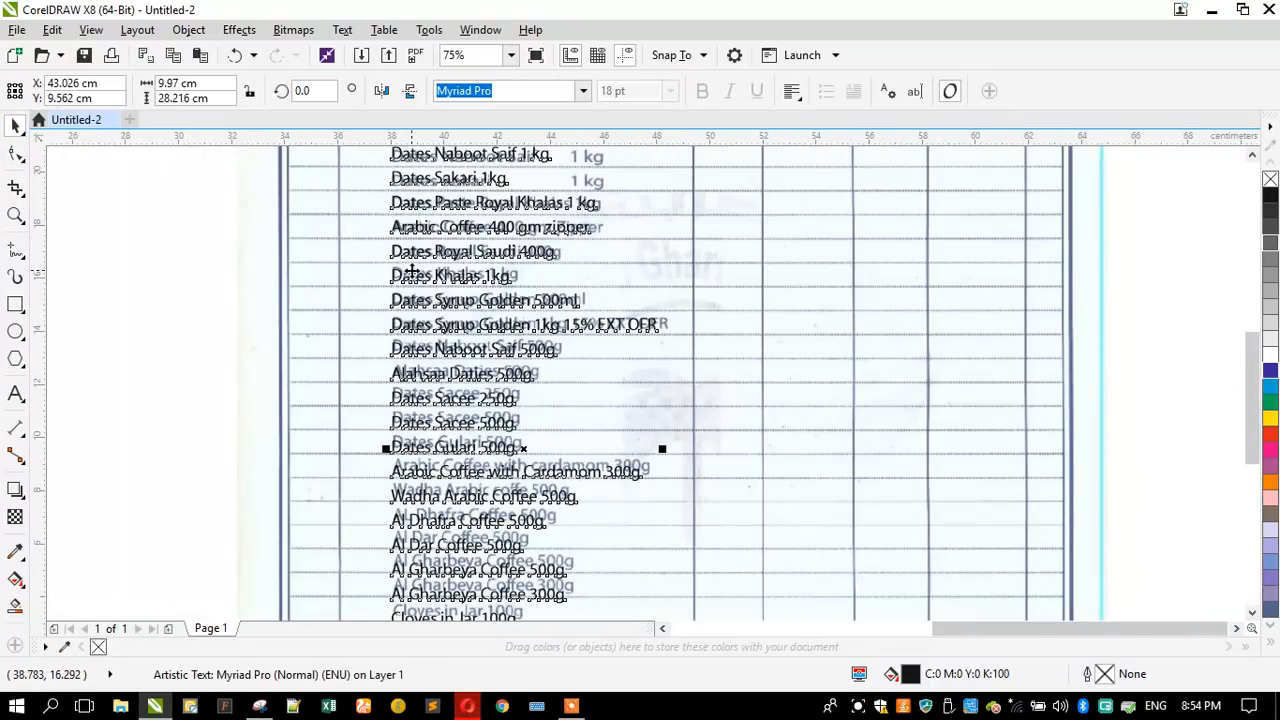
drag(409, 259, 695, 276)
- Compare the retyped item lines with the scanned list row by row, from the first item down to the last
scroll(531, 303, down, 2)
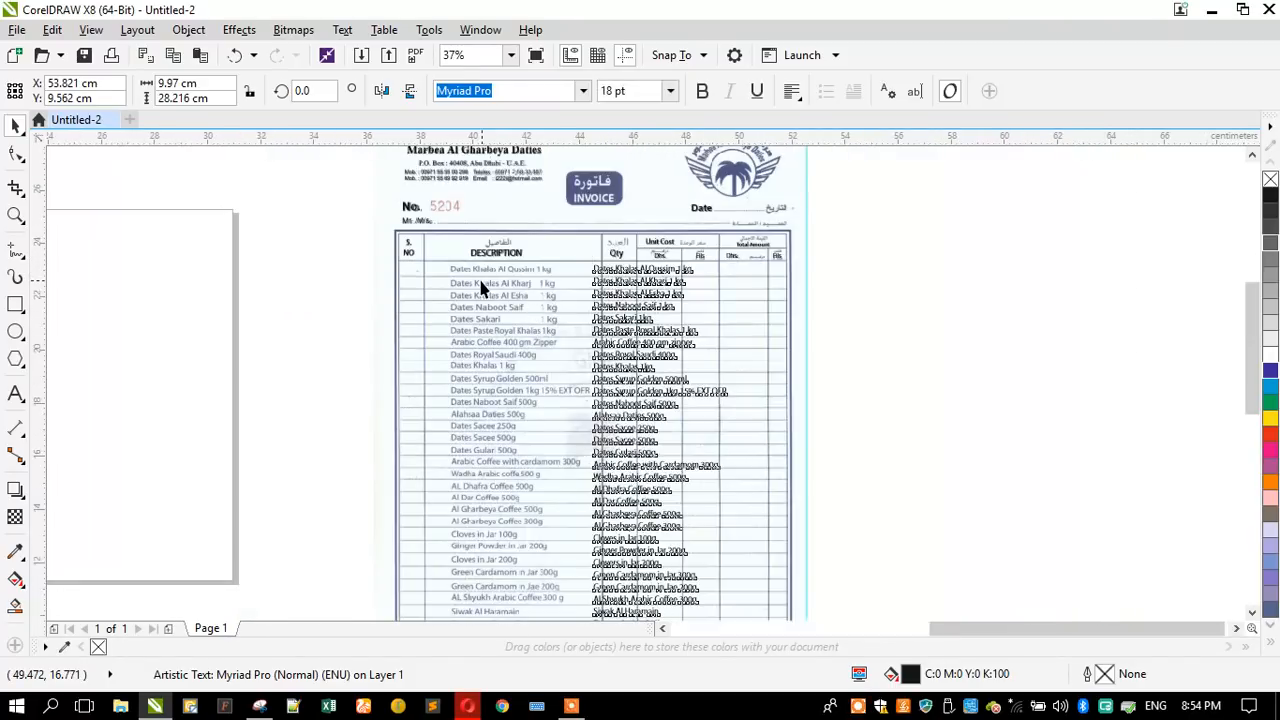
scroll(480, 288, up, 2)
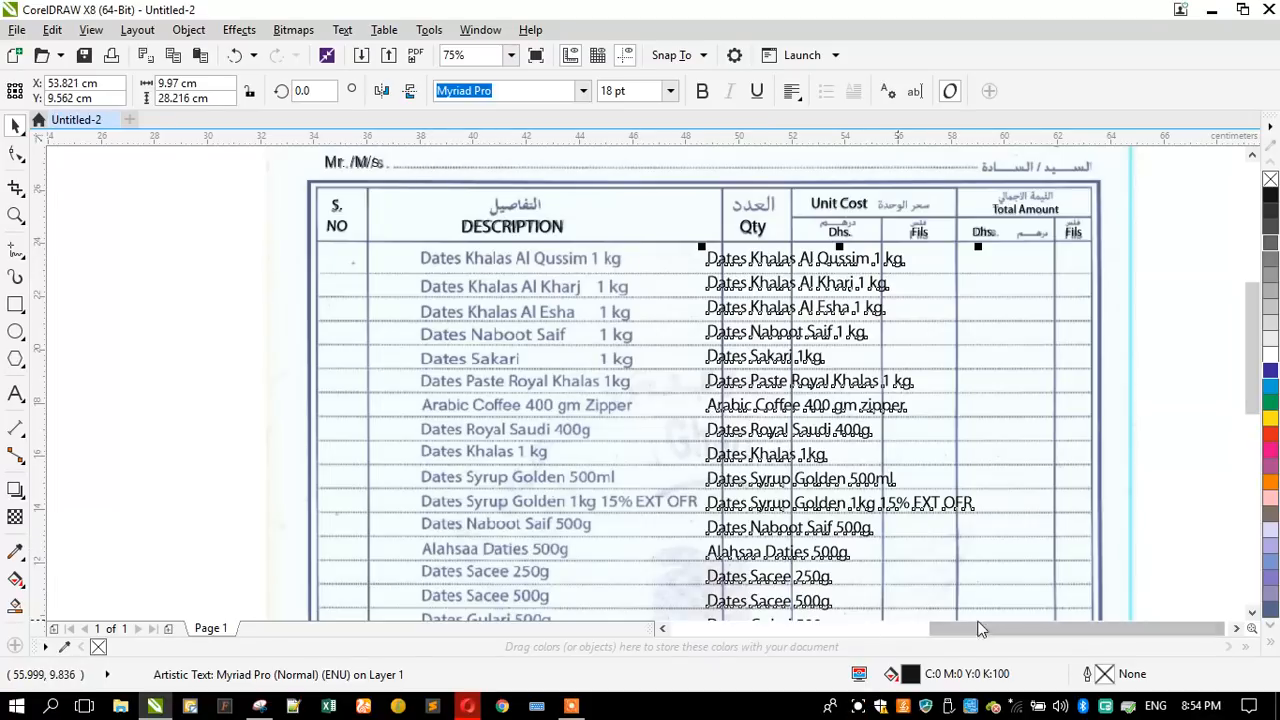
click(1252, 613)
click(1252, 614)
click(1252, 614)
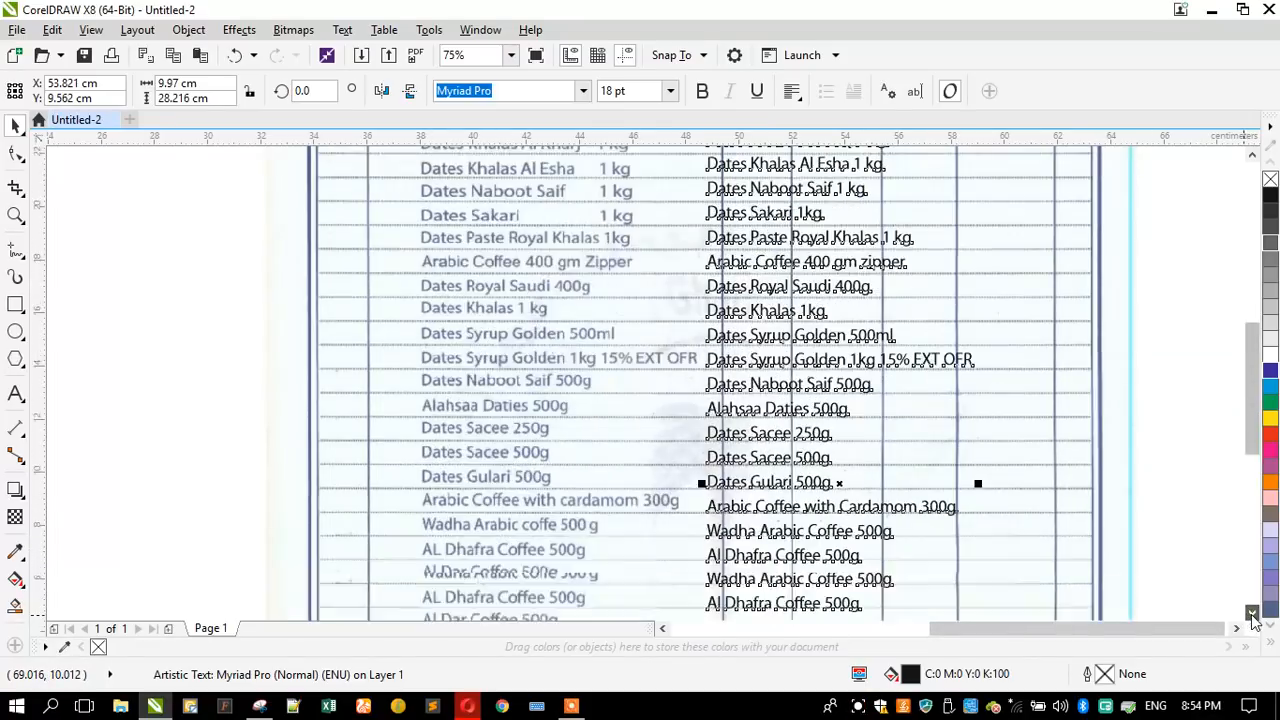
click(1252, 614)
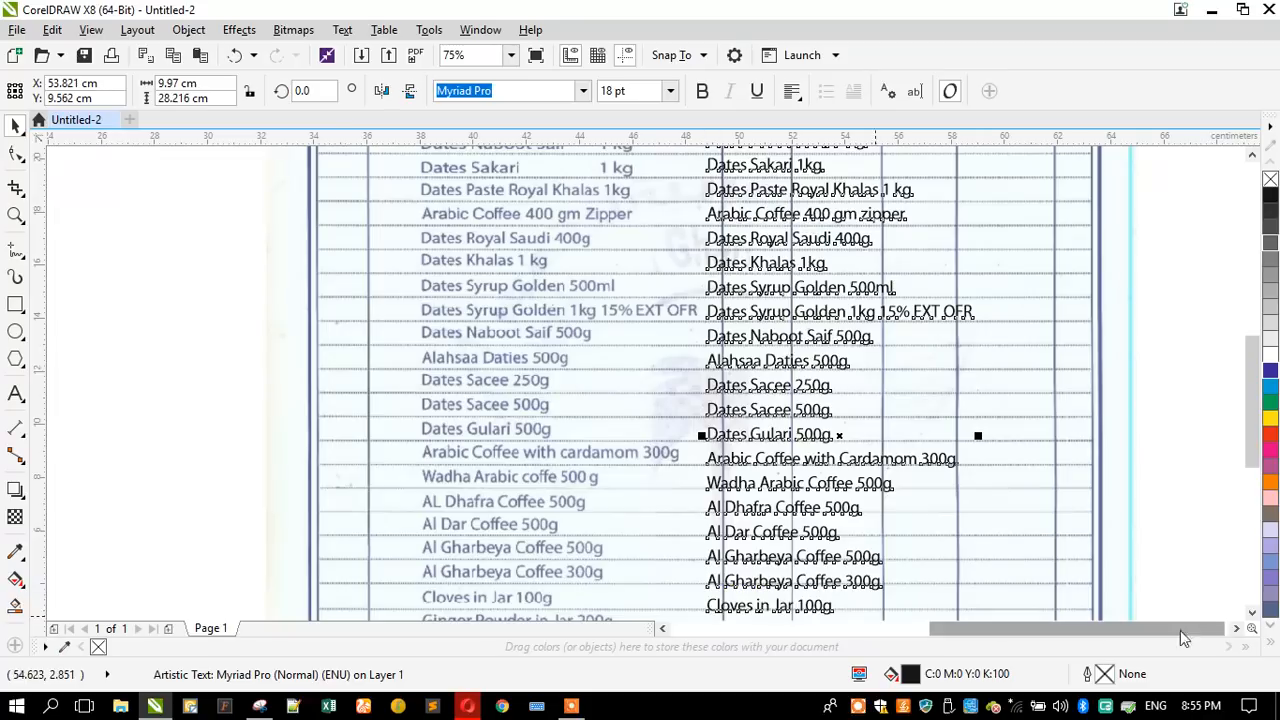
click(1252, 614)
click(1252, 614)
click(1252, 614)
click(1252, 614)
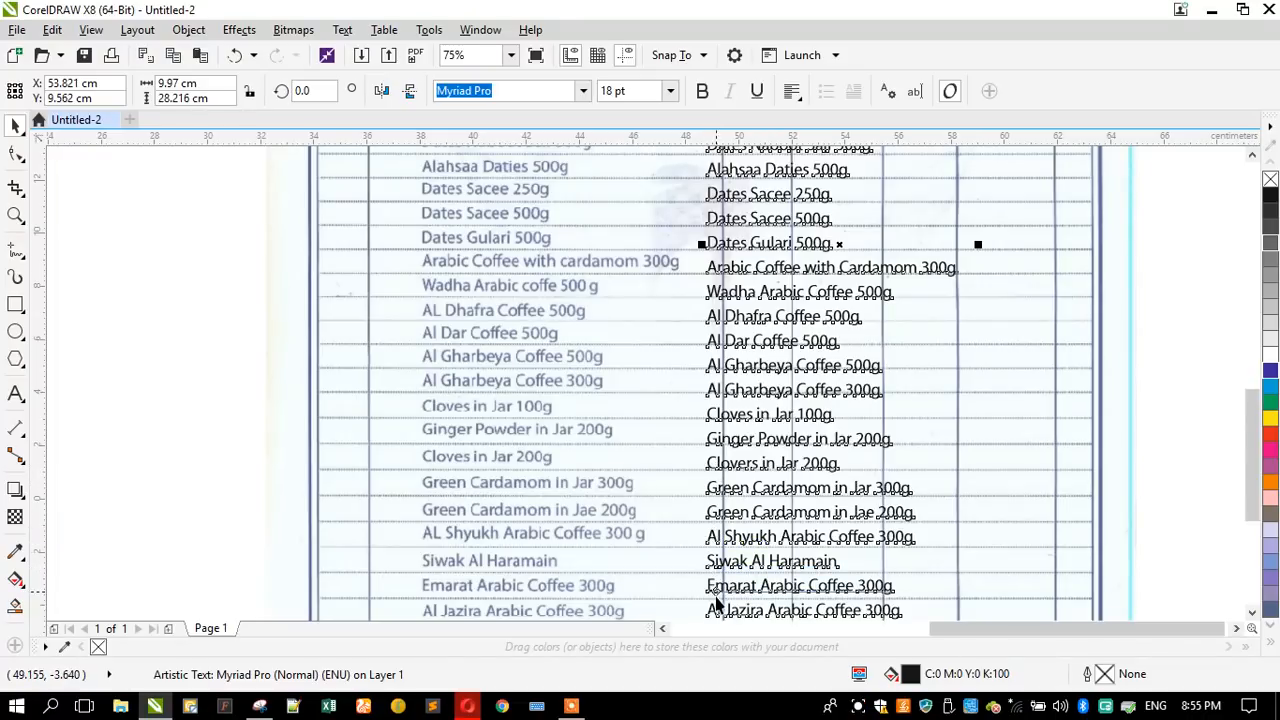
- Move the item list text about 11 cm to the left, back onto the scanned descriptions
scroll(644, 413, down, 2)
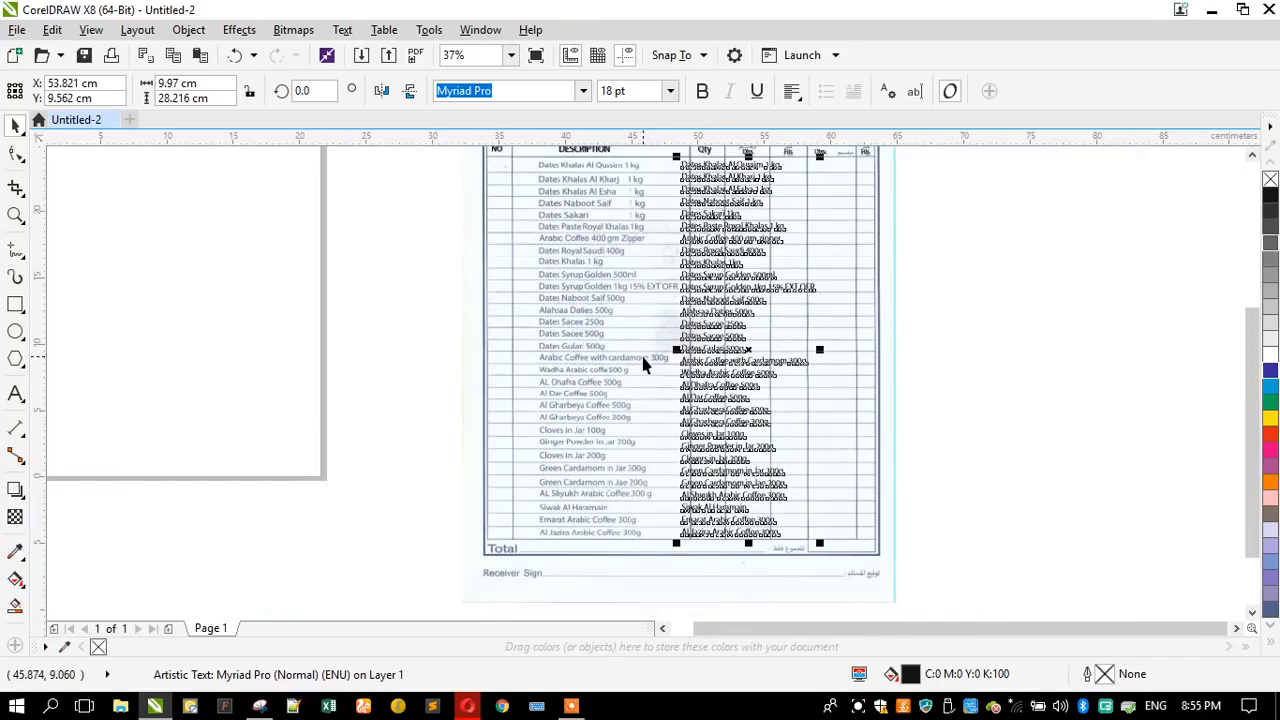
drag(688, 187, 542, 187)
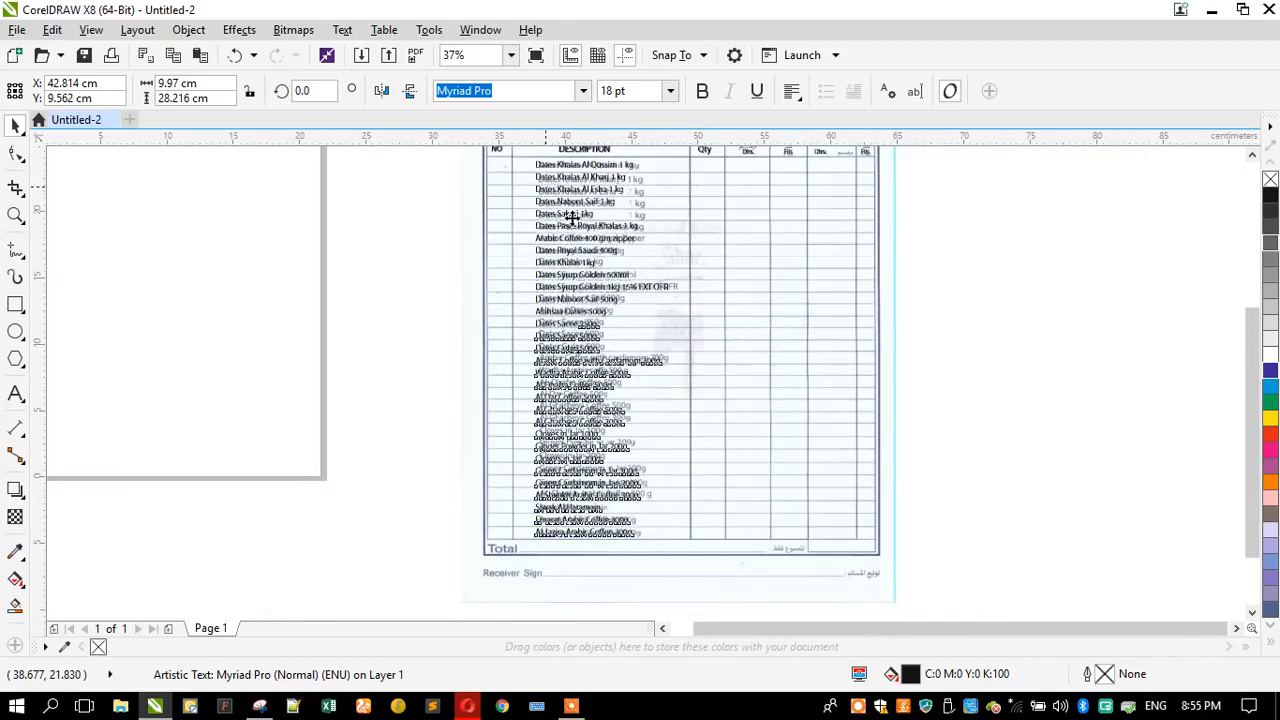
scroll(580, 288, up, 4)
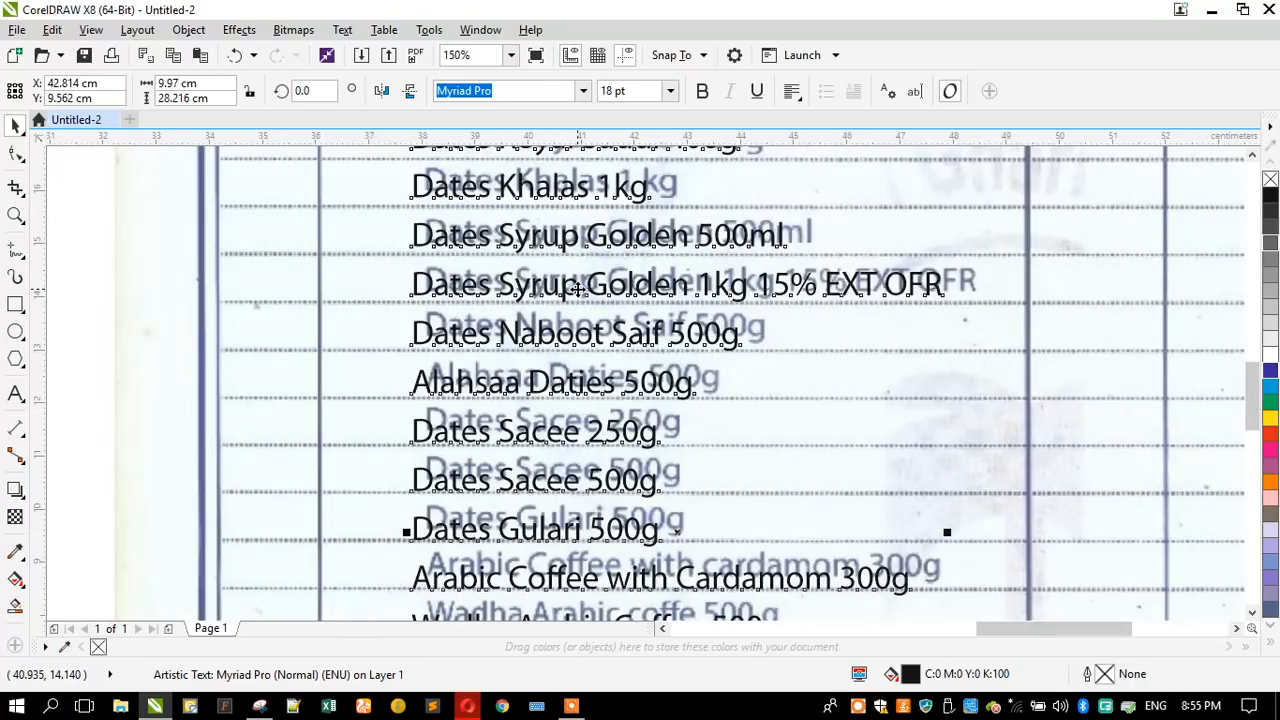
scroll(577, 288, down, 2)
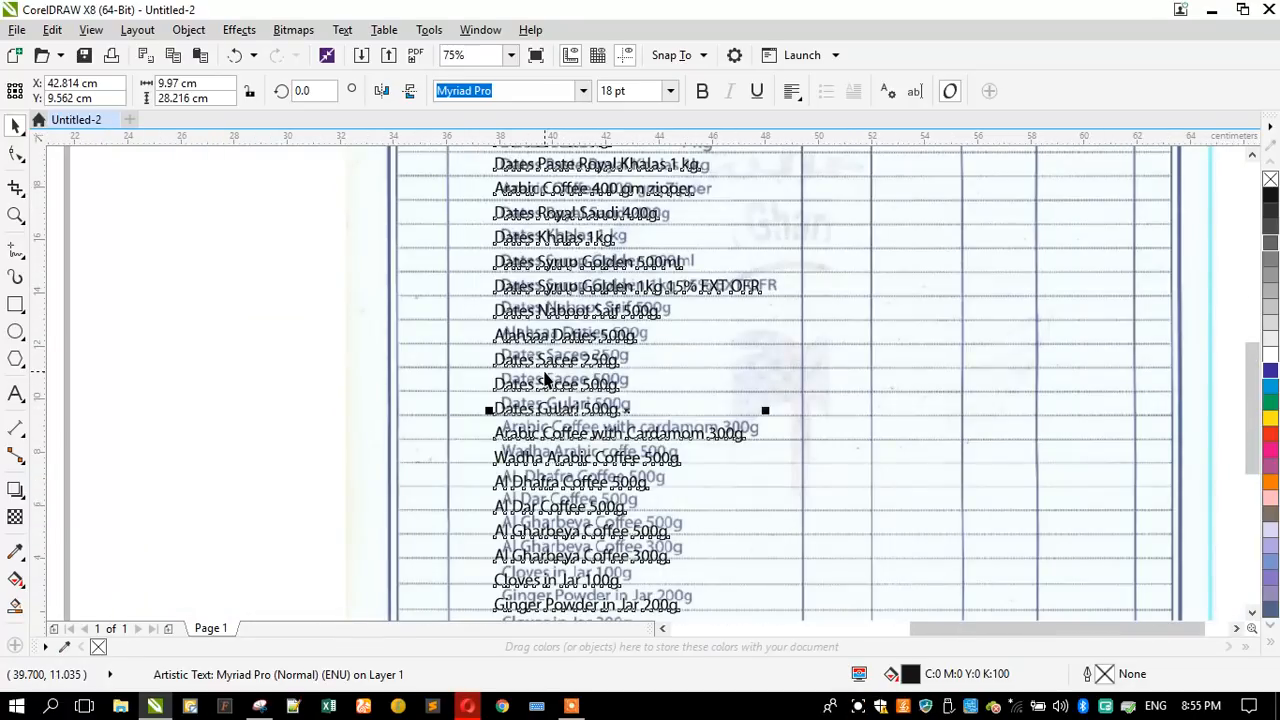
scroll(546, 380, down, 2)
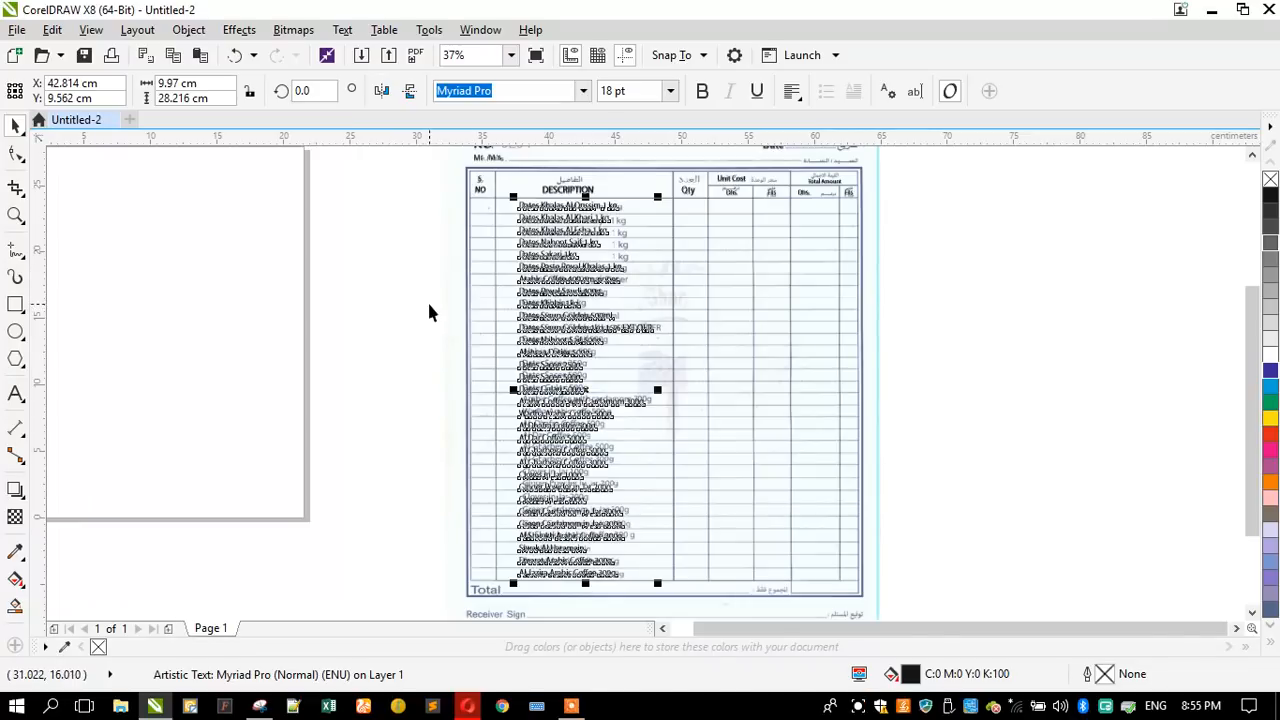
- Copy the "No." text below the scanned receiver line and change the copy's wording to "Receiver Sign"
scroll(505, 282, down, 1)
scroll(505, 282, up, 1)
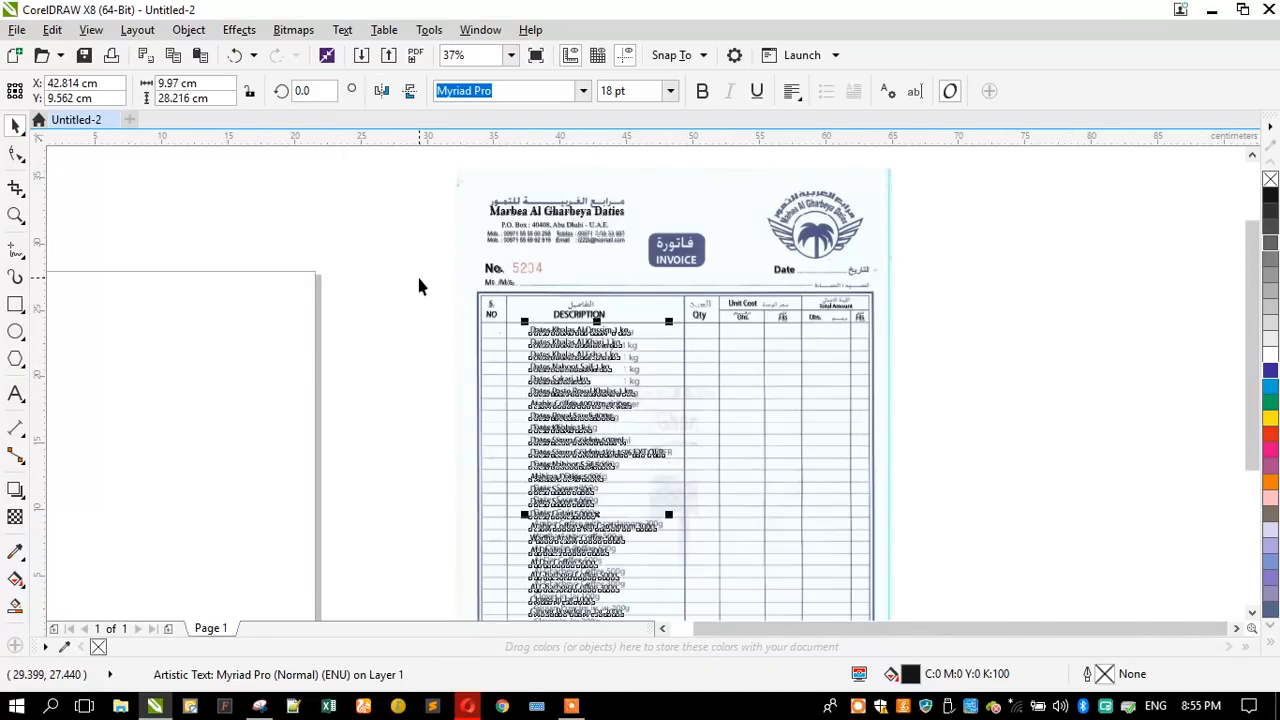
scroll(440, 282, down, 1)
drag(465, 272, 471, 522)
right_click(471, 522)
scroll(470, 518, up, 1)
scroll(471, 518, up, 4)
click(15, 393)
key(ctrl+a)
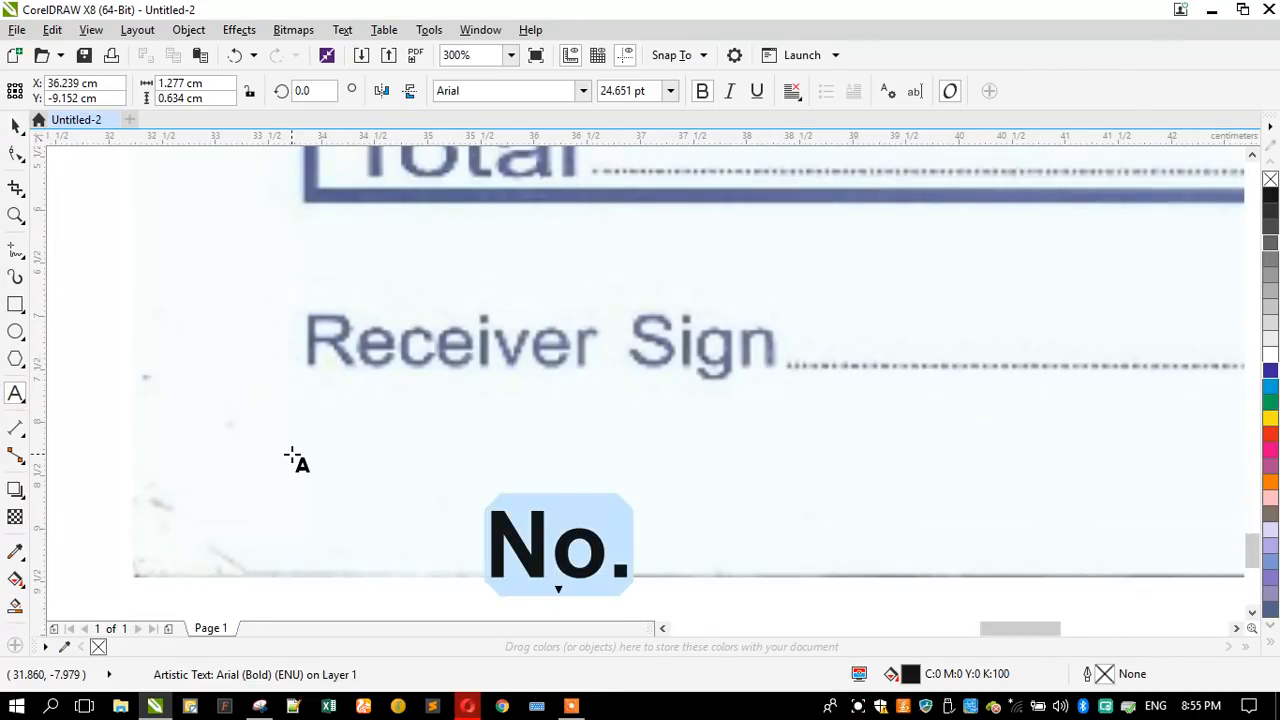
text(Rece)
text(i)
key(BackSpace)
text(eiver Sign)
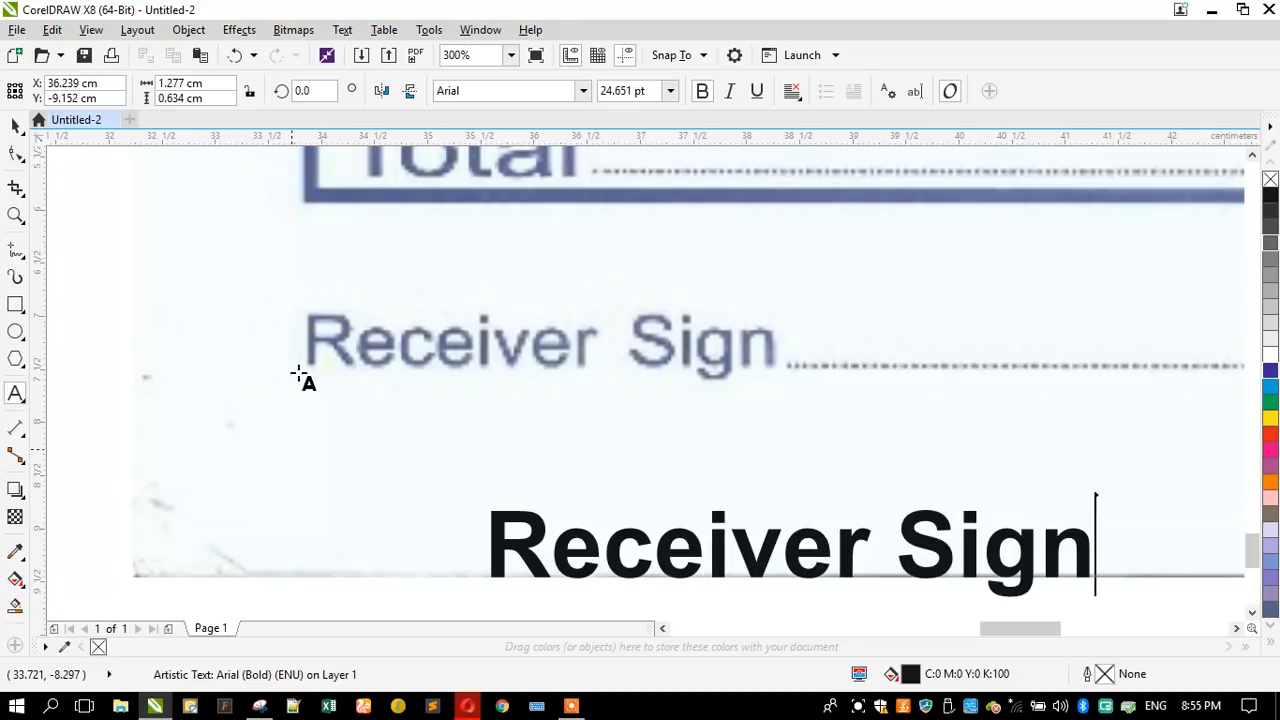
key(ctrl+space)
click(15, 127)
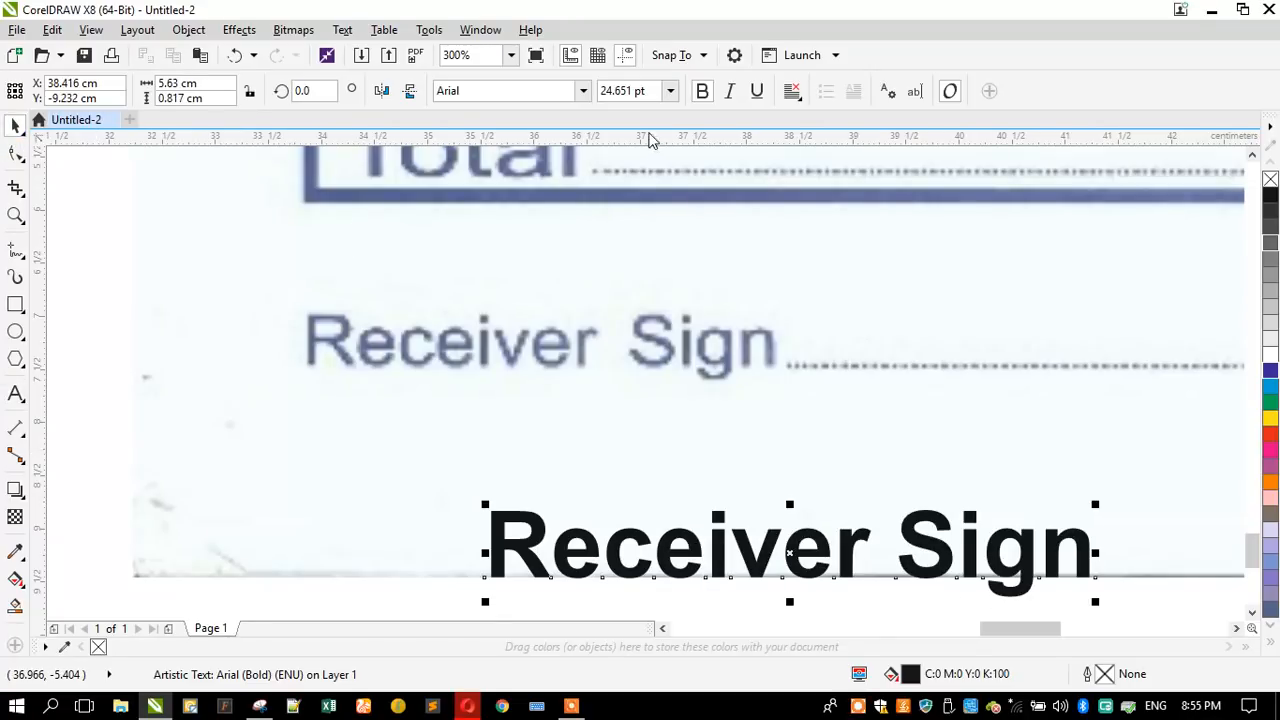
- Remove the bold from "Receiver Sign", place it over the scanned label and scale it down to about 4.4 cm wide
click(699, 90)
drag(510, 581, 335, 358)
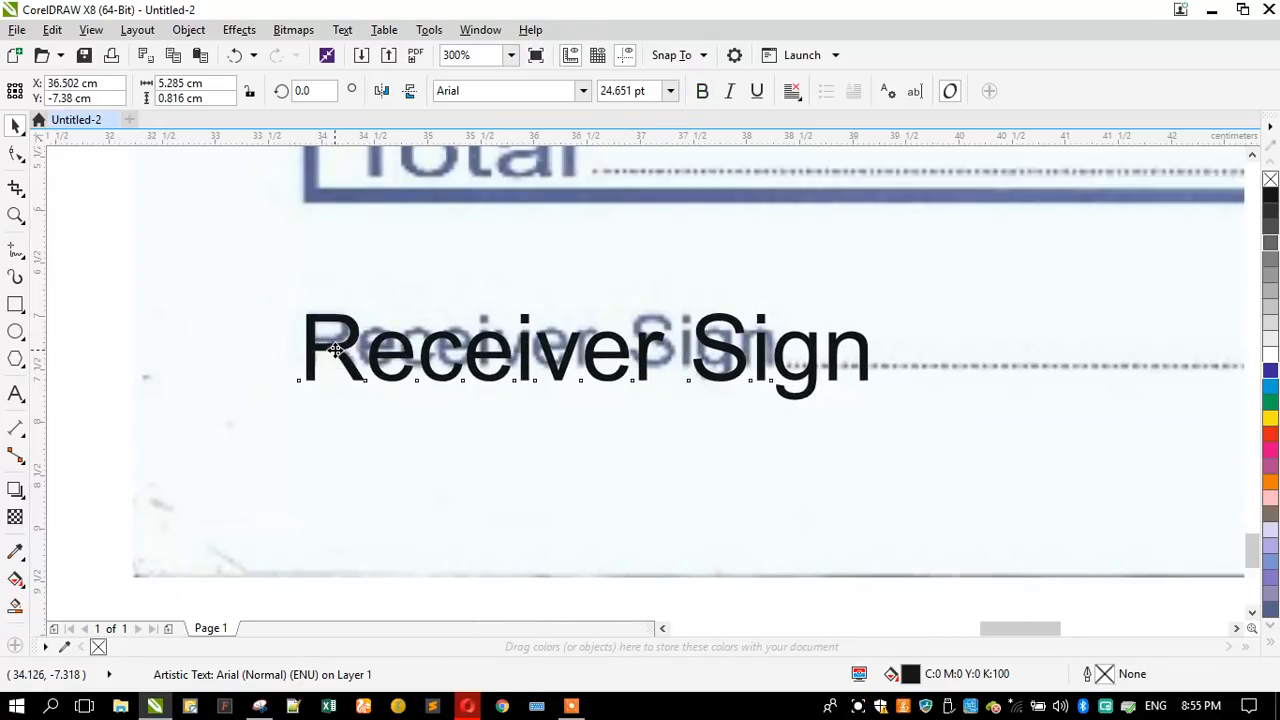
drag(873, 404, 777, 405)
scroll(465, 421, down, 2)
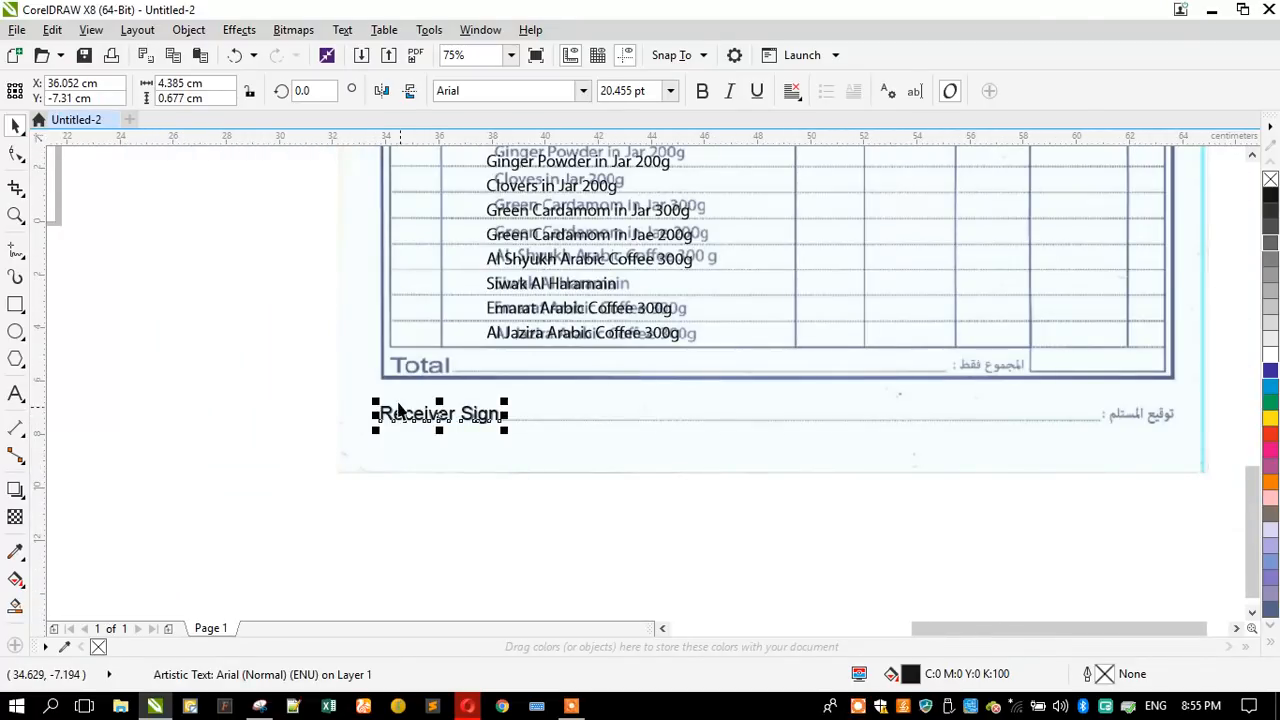
- Duplicate "Receiver Sign" directly above itself and change the copy's wording to "Total"
scroll(398, 410, up, 1)
drag(419, 455, 419, 417)
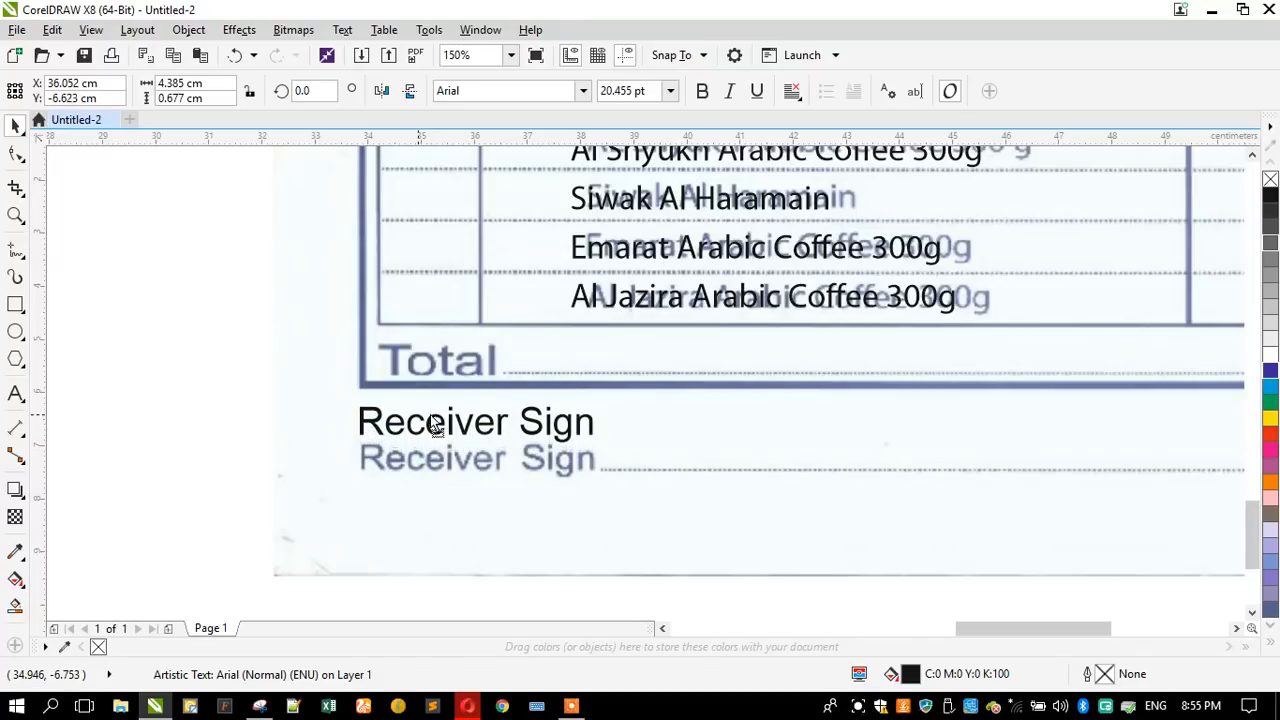
click(14, 393)
key(ctrl+a)
text(Tot)
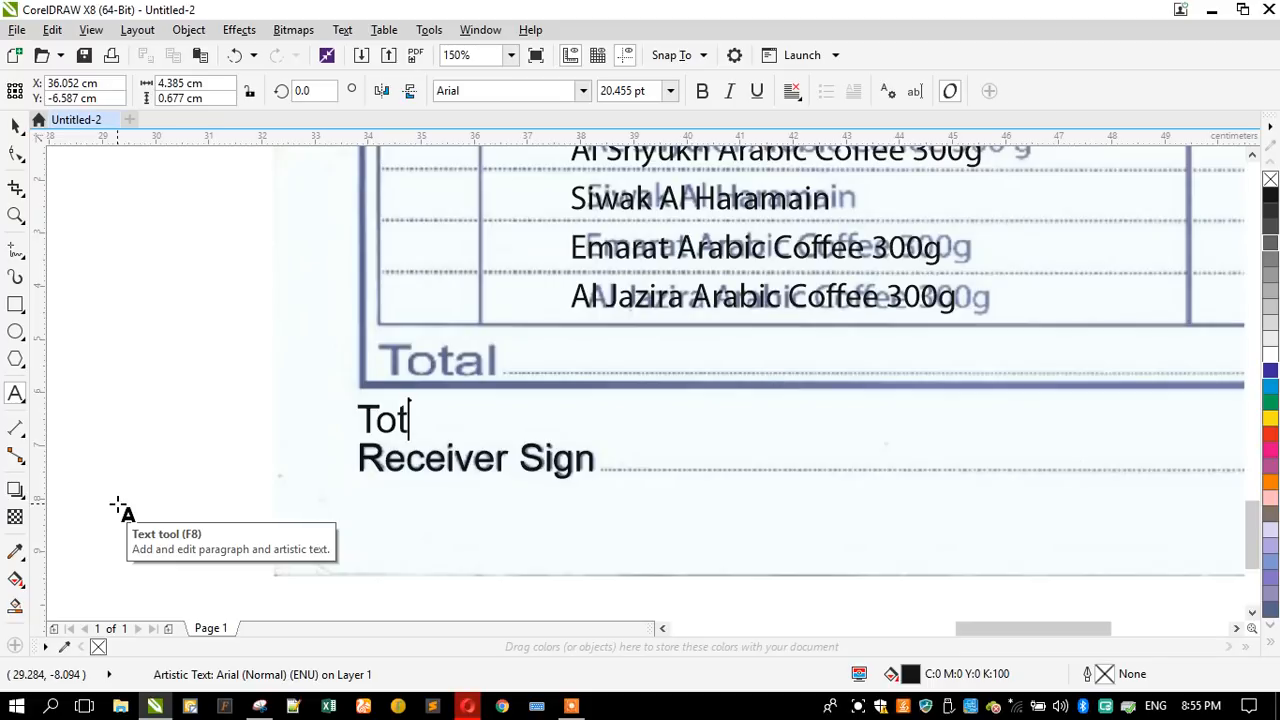
key(Escape)
click(12, 122)
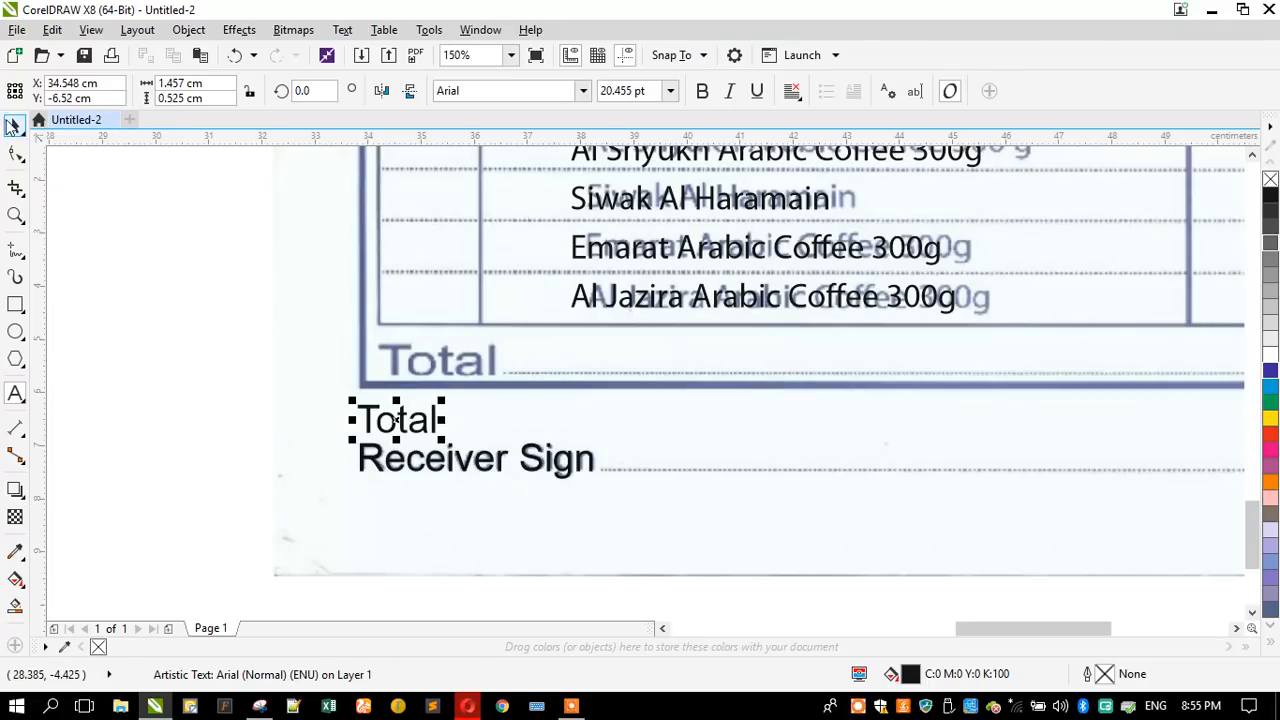
- Place "Total" over the scanned label, make it bold and enlarge it to about 1.8 cm wide
scroll(536, 330, up, 2)
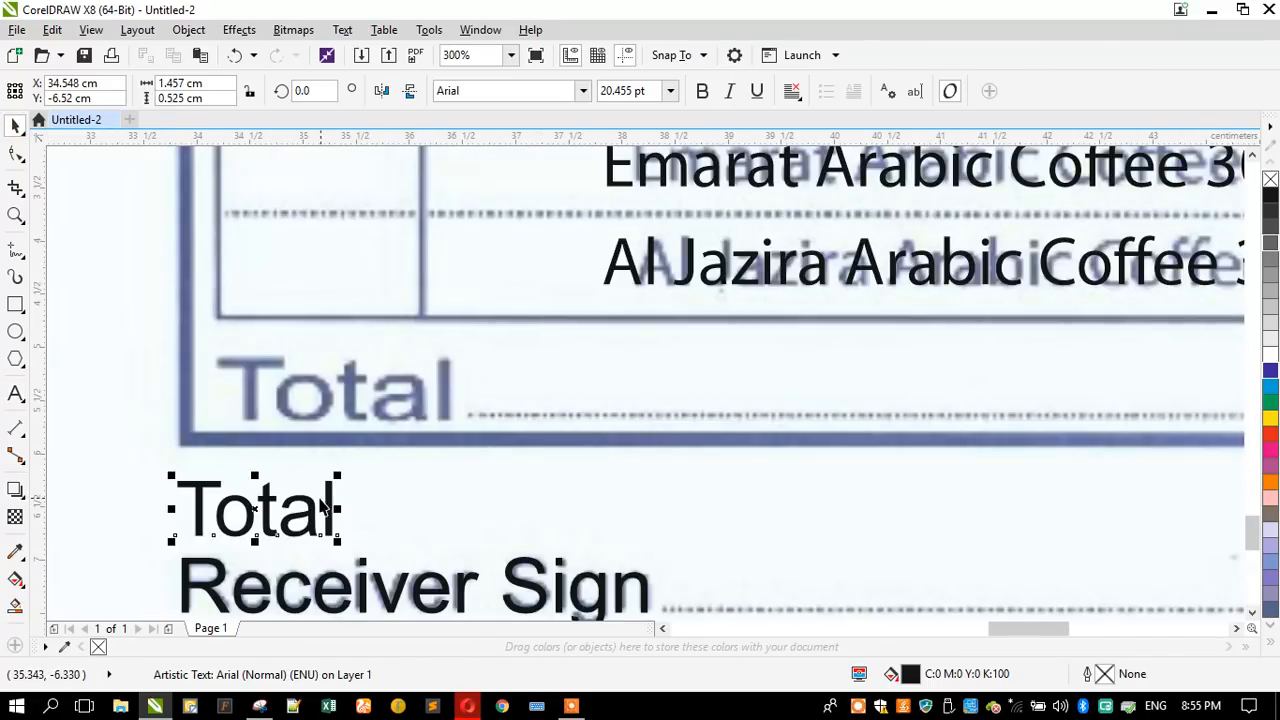
drag(311, 505, 352, 380)
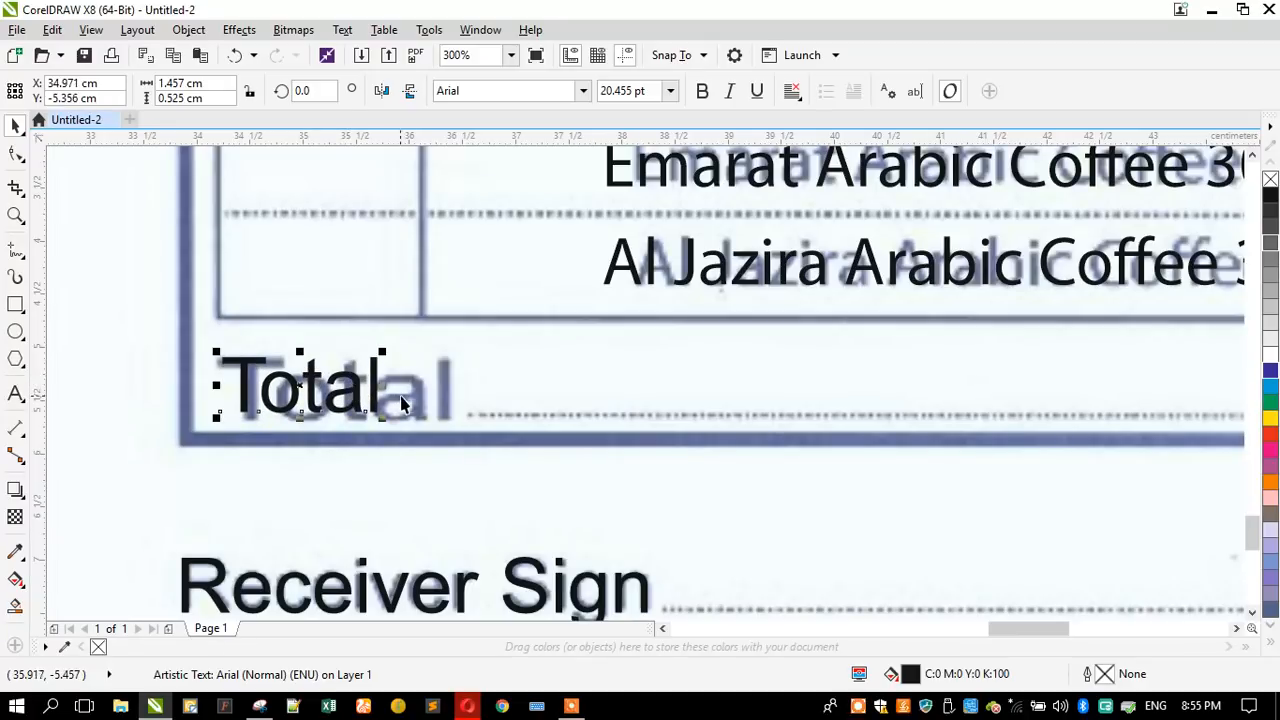
click(702, 92)
drag(400, 422, 417, 426)
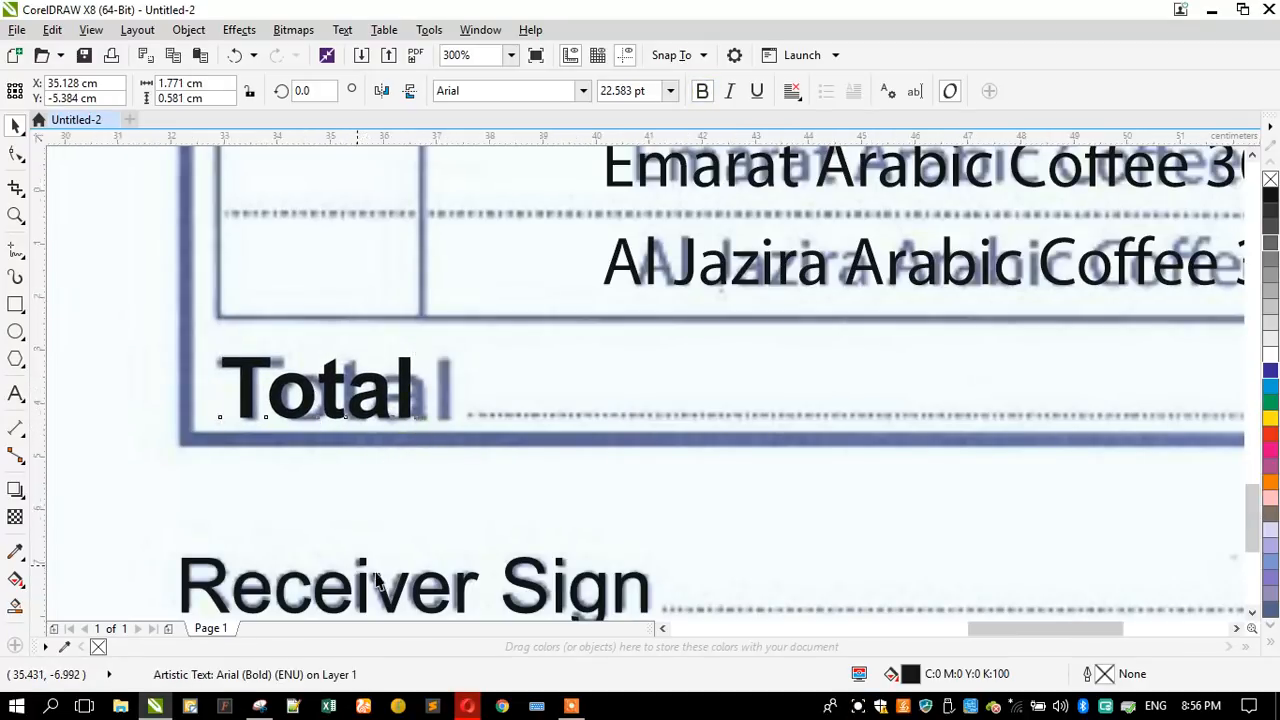
- Start an artistic text line above the scanned Arabic company name and switch the input language to Arabic (United Arab Emirates)
scroll(376, 580, down, 3)
scroll(385, 563, down, 3)
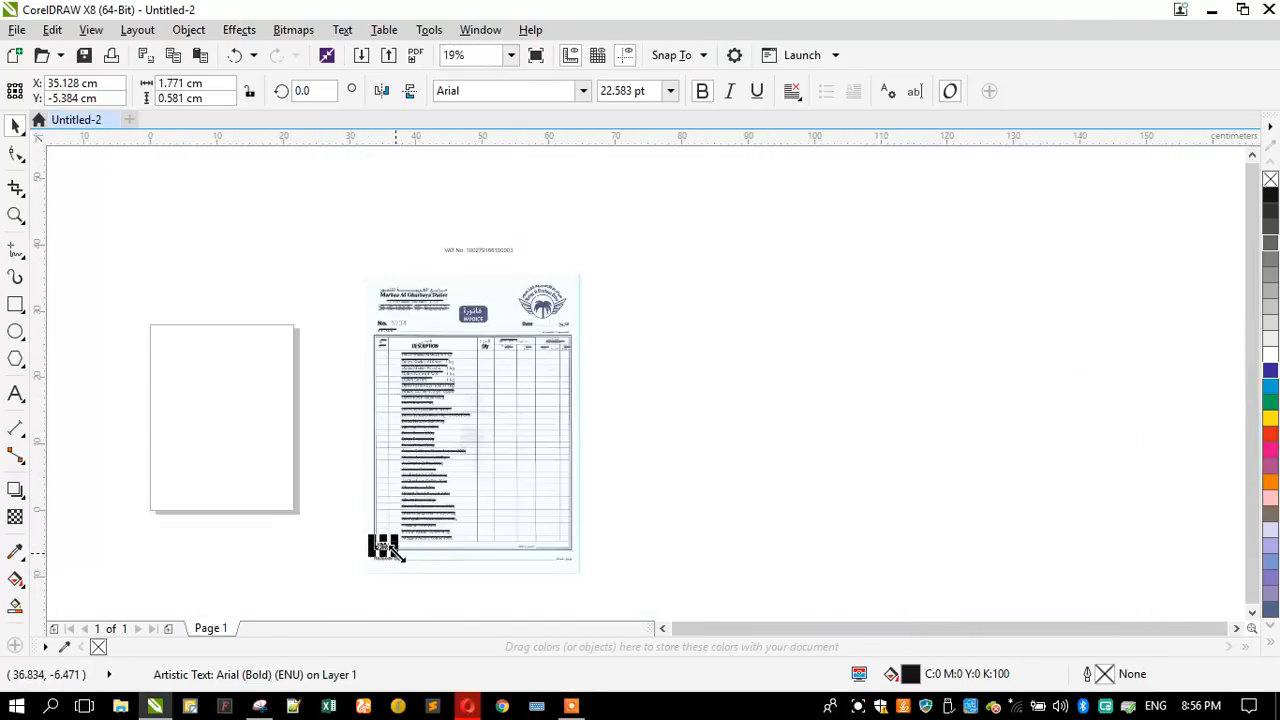
scroll(510, 296, up, 3)
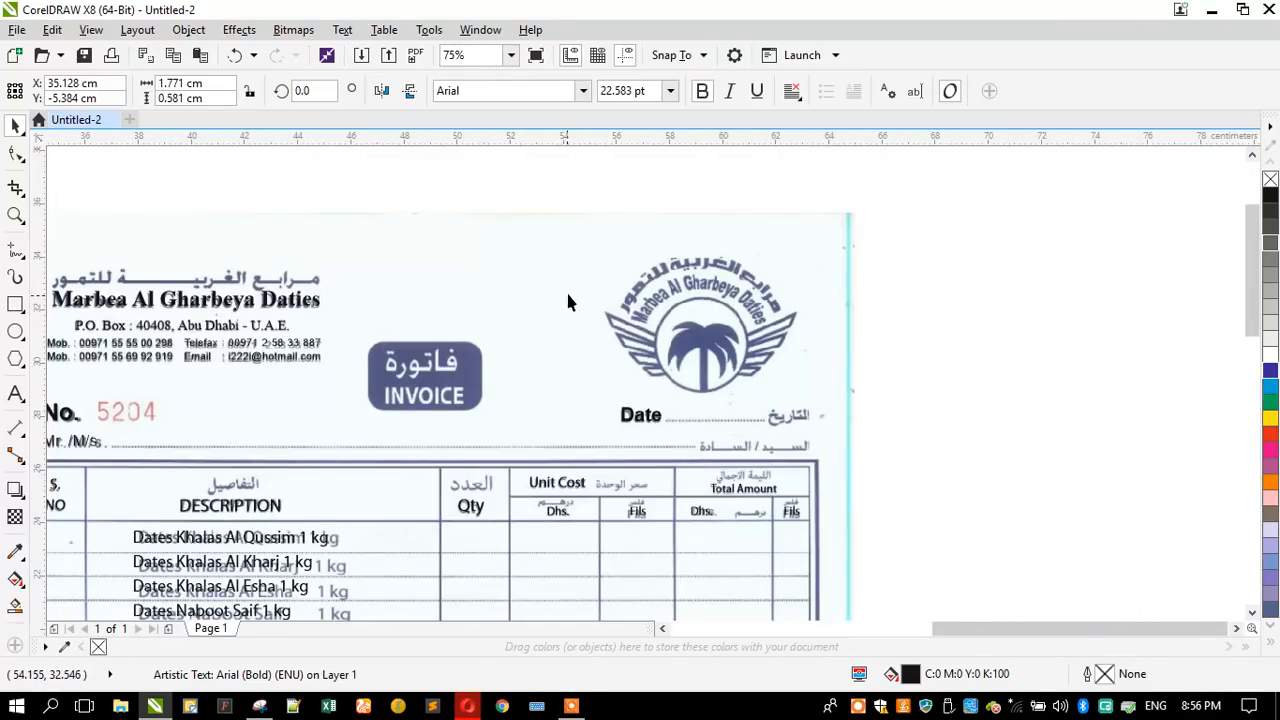
scroll(578, 294, down, 2)
scroll(337, 292, up, 2)
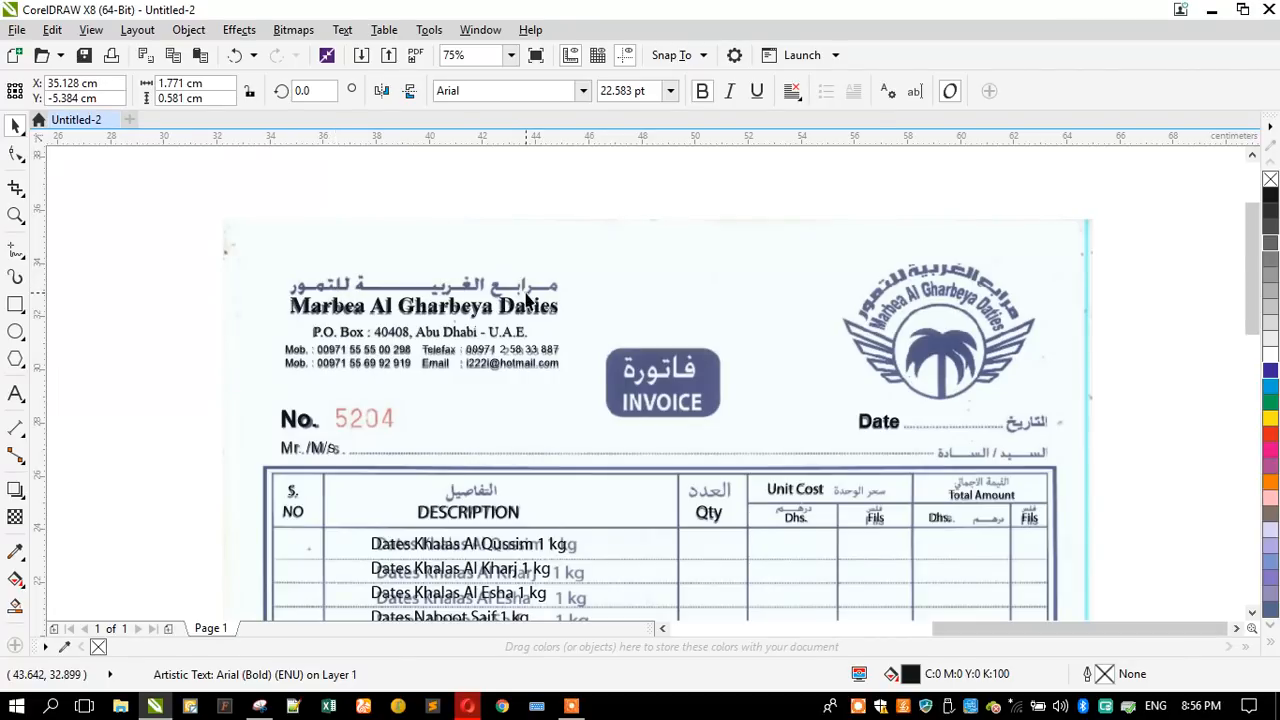
scroll(527, 300, down, 3)
scroll(506, 286, up, 5)
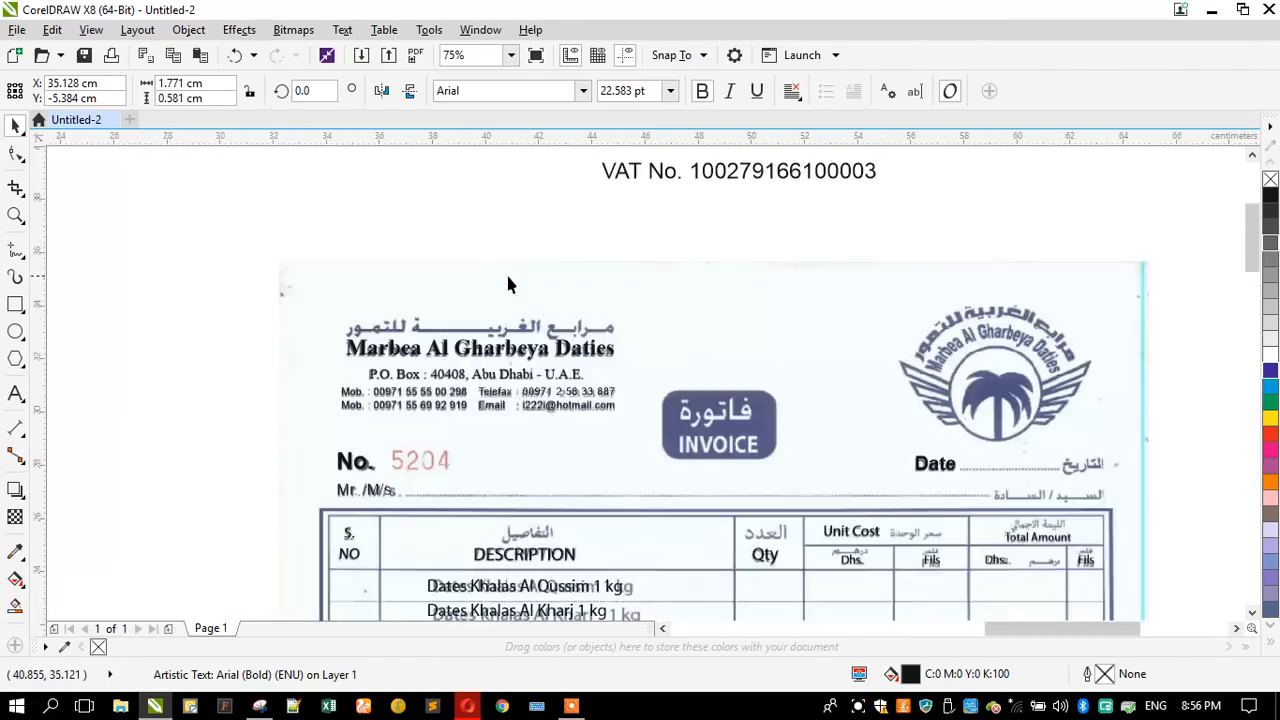
click(15, 392)
click(614, 335)
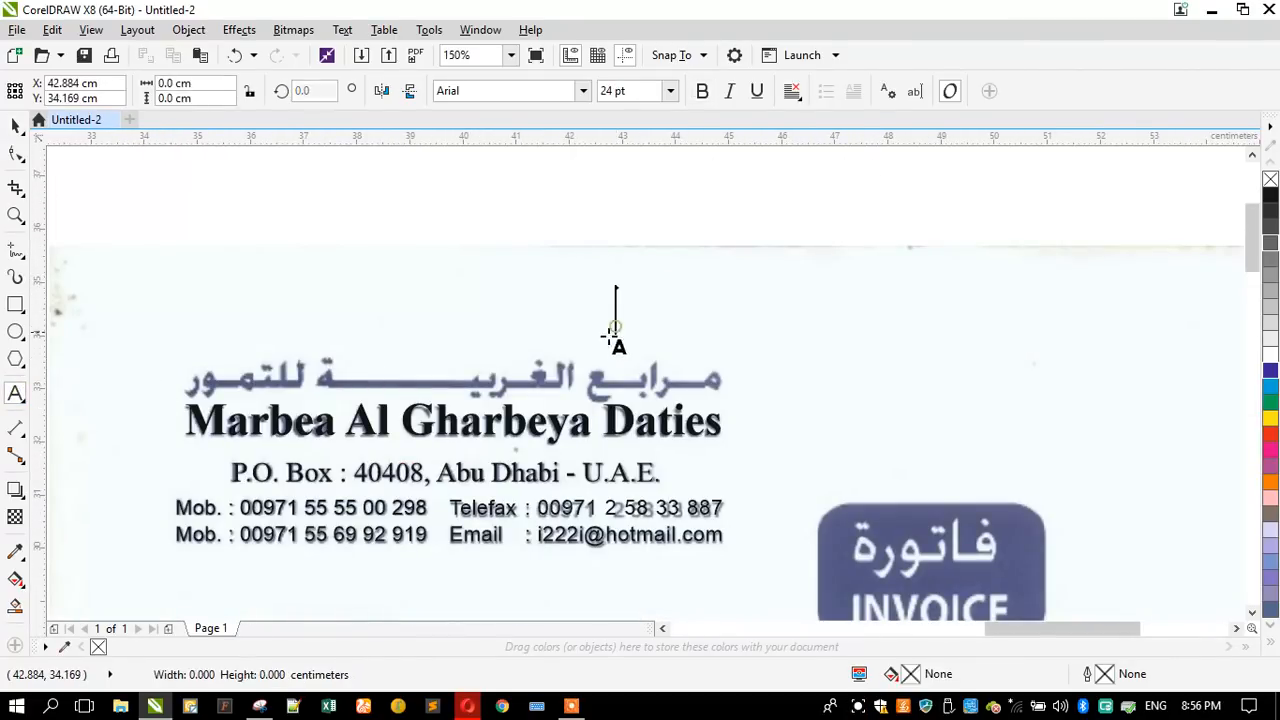
click(1160, 707)
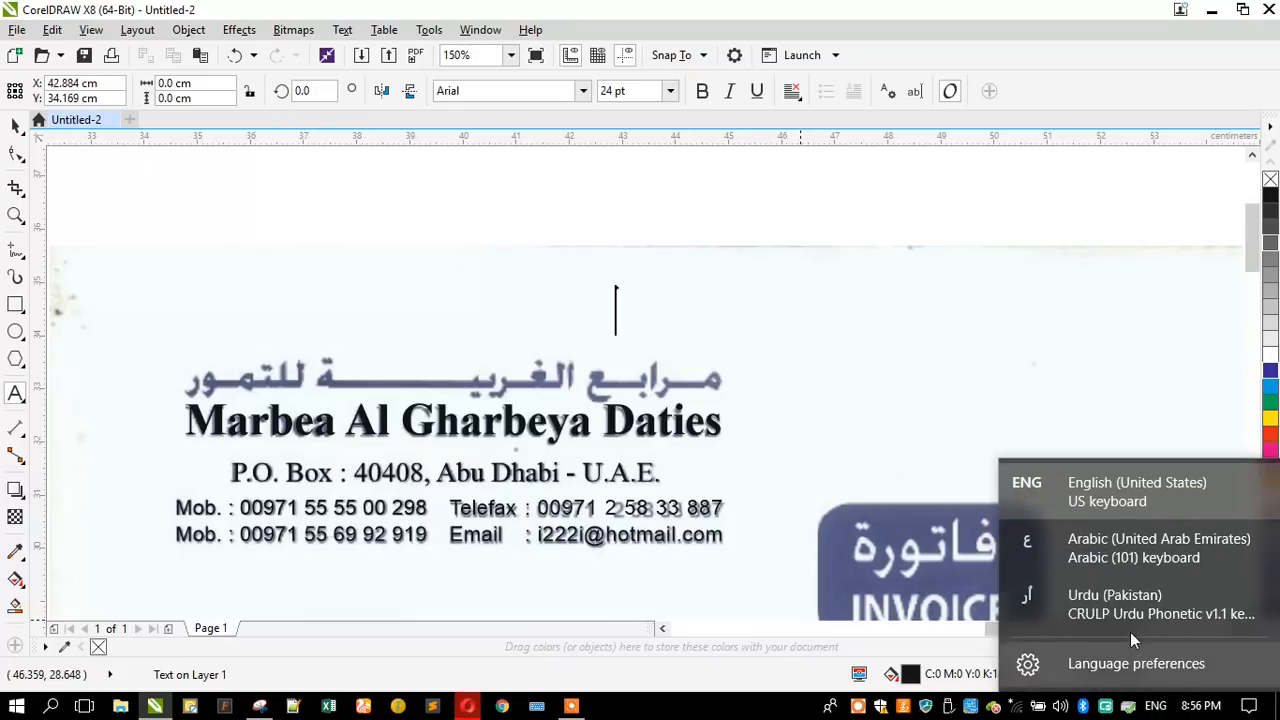
click(1084, 553)
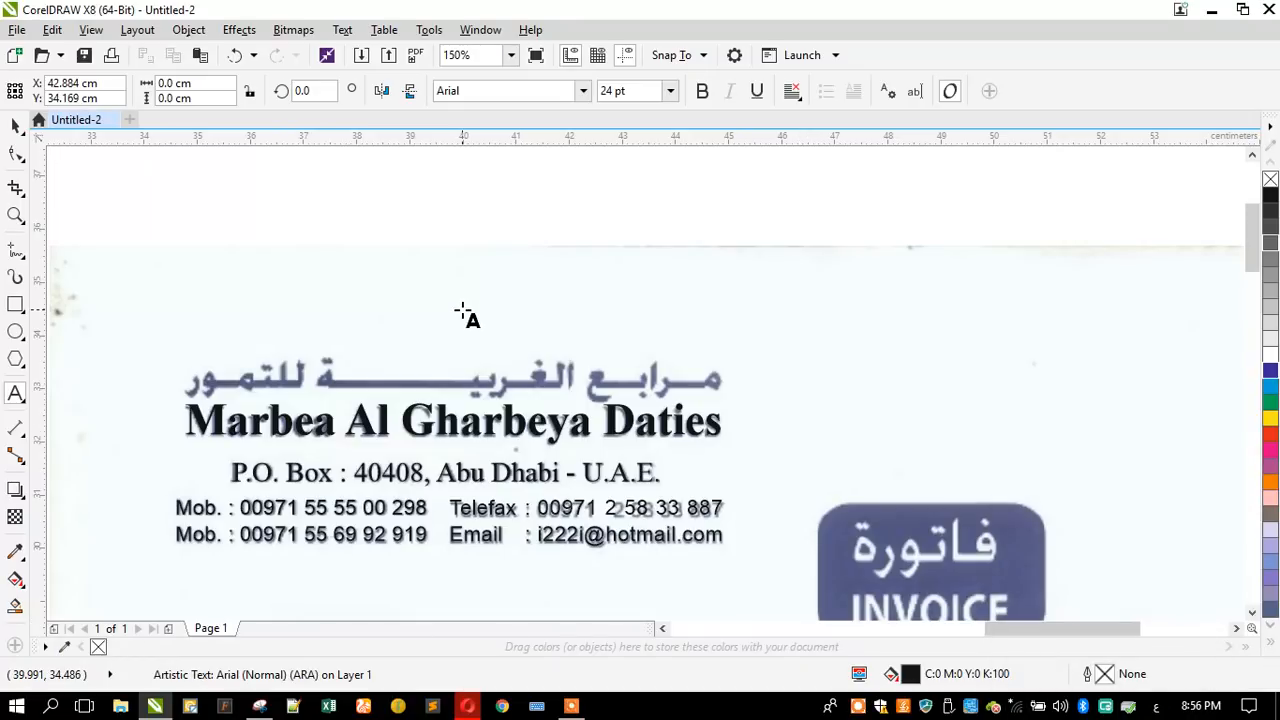
- Enter "مــرابـ" as the beginning of the company name and set its font to AdvertisingBold
text(مــرابـ)
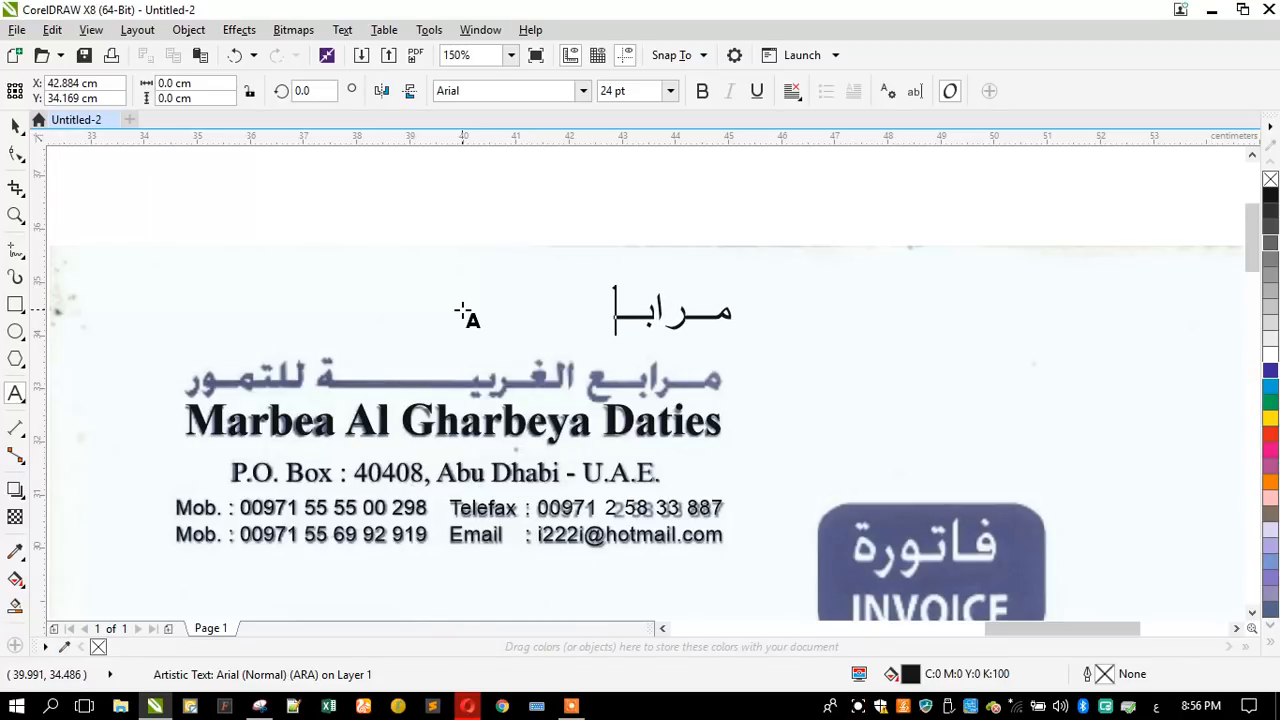
click(15, 126)
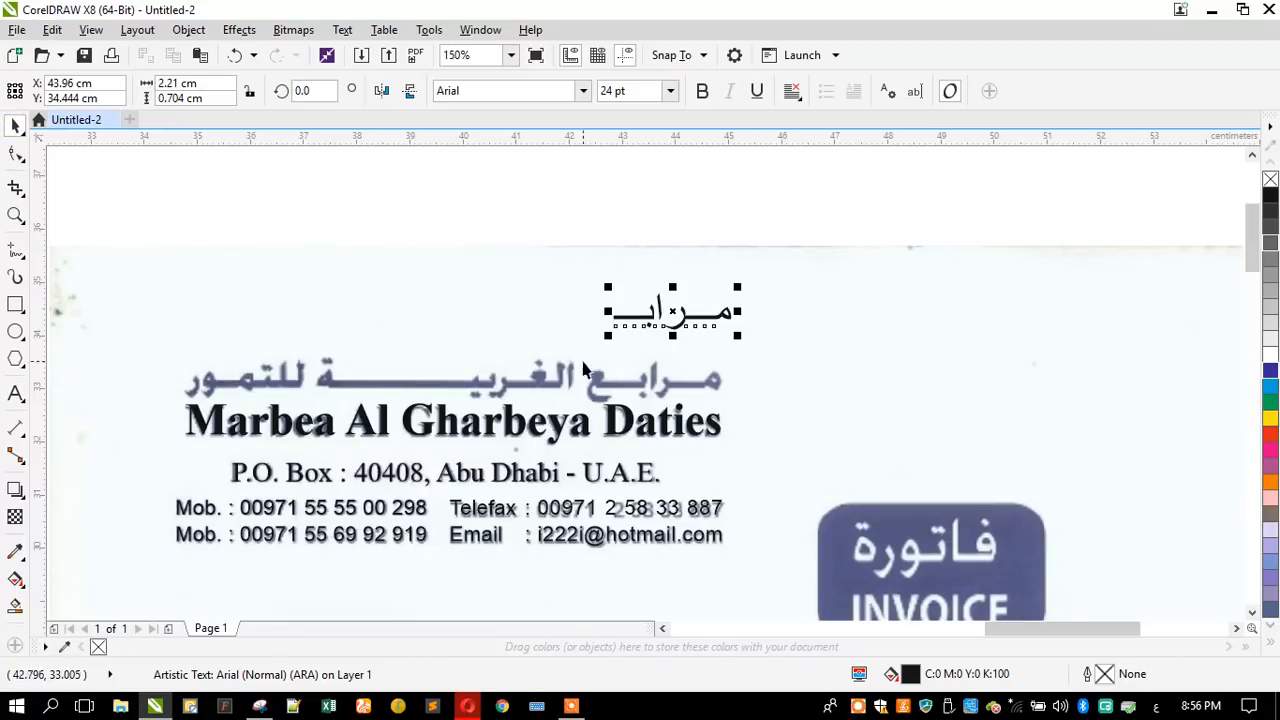
click(470, 91)
text(ADve)
key(Down)
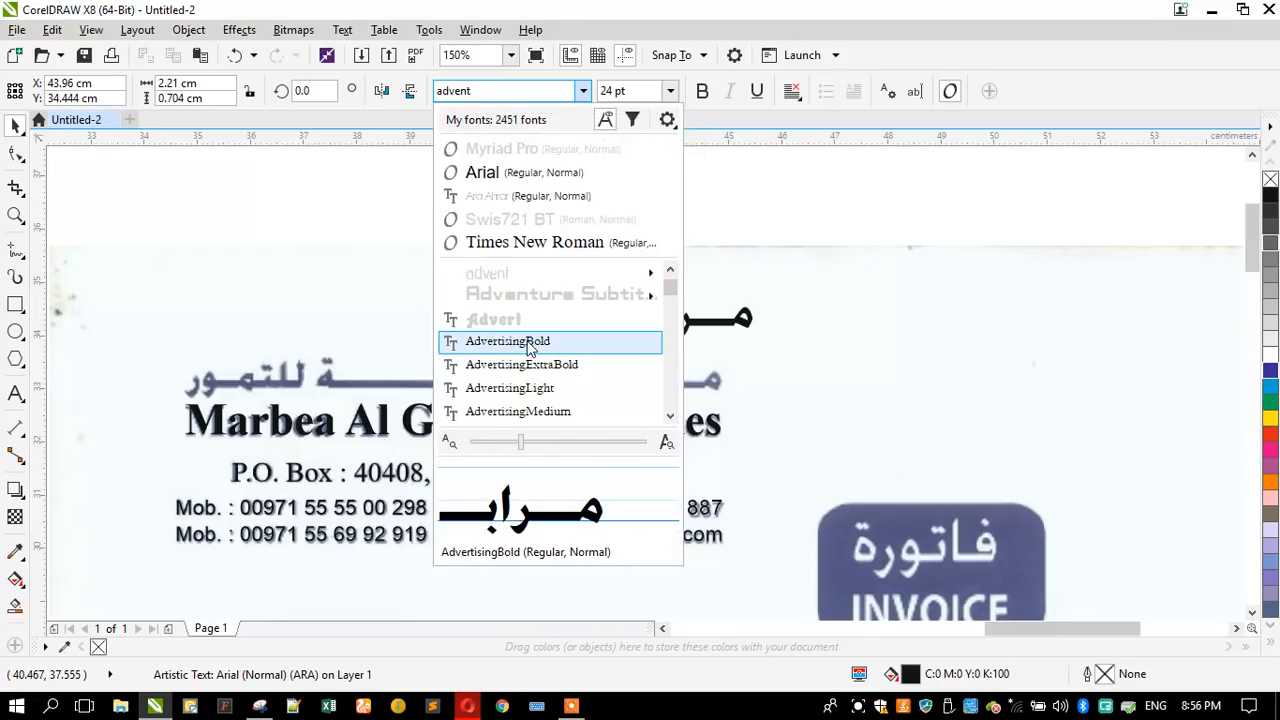
click(528, 345)
- Align the Arabic word with its scanned counterpart, scale it to about 20.6 pt and narrow it to about 2.15 cm
scroll(672, 325, up, 2)
drag(690, 328, 508, 437)
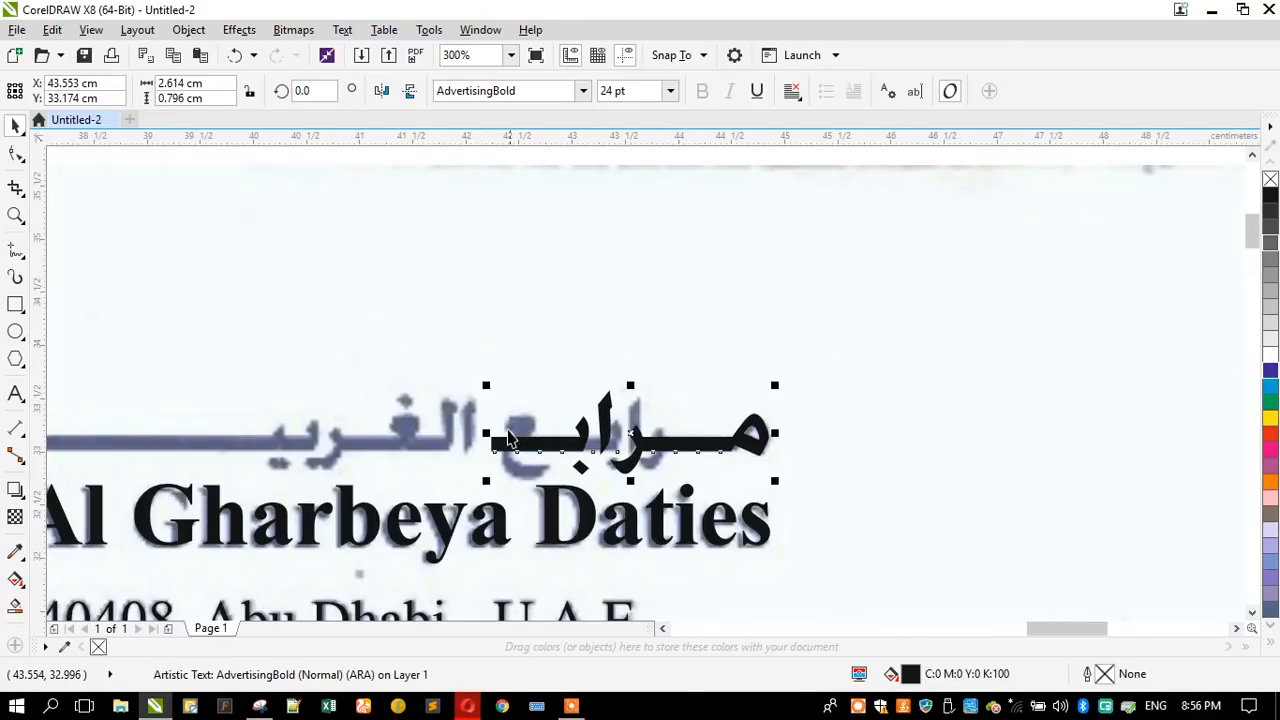
drag(481, 387, 517, 386)
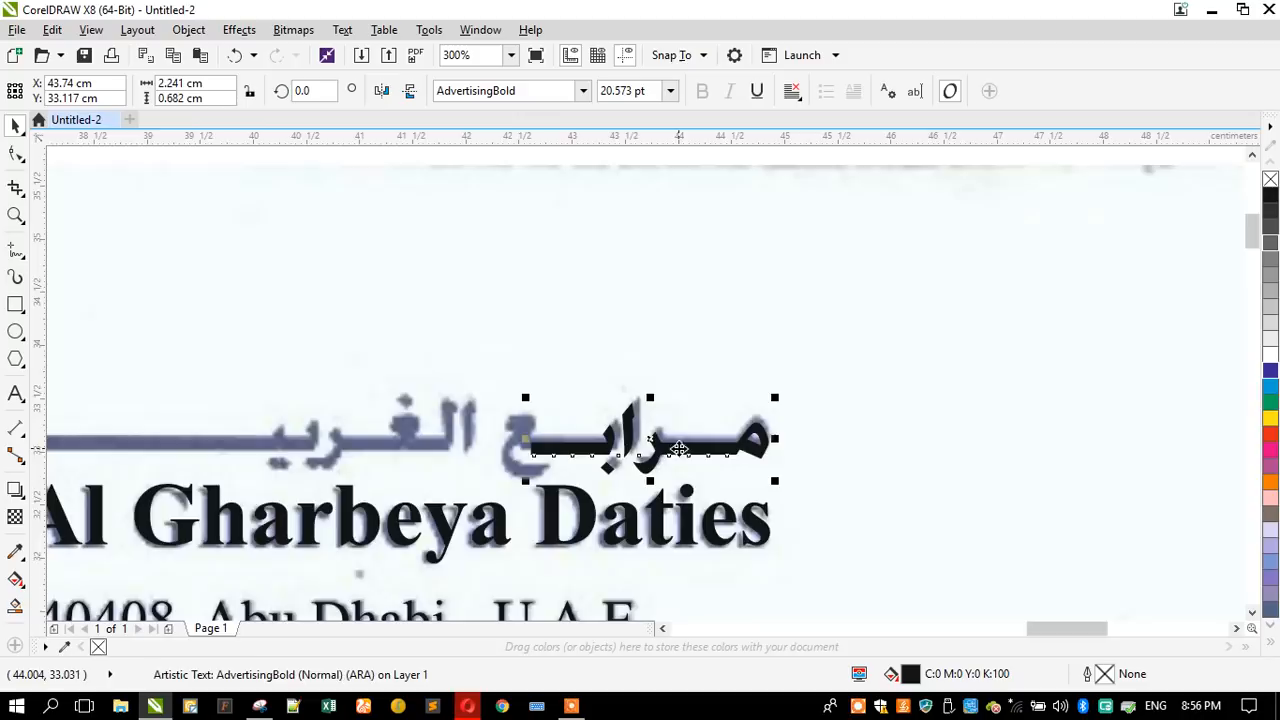
scroll(701, 452, up, 4)
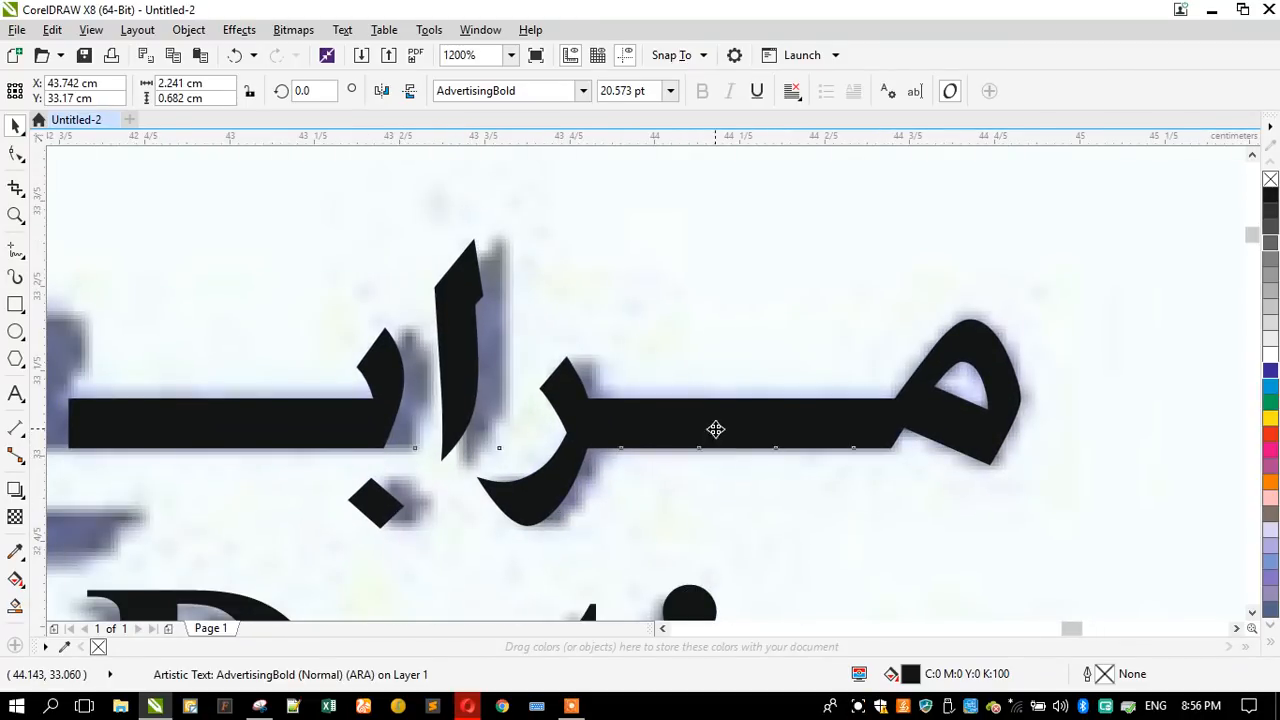
scroll(750, 390, down, 2)
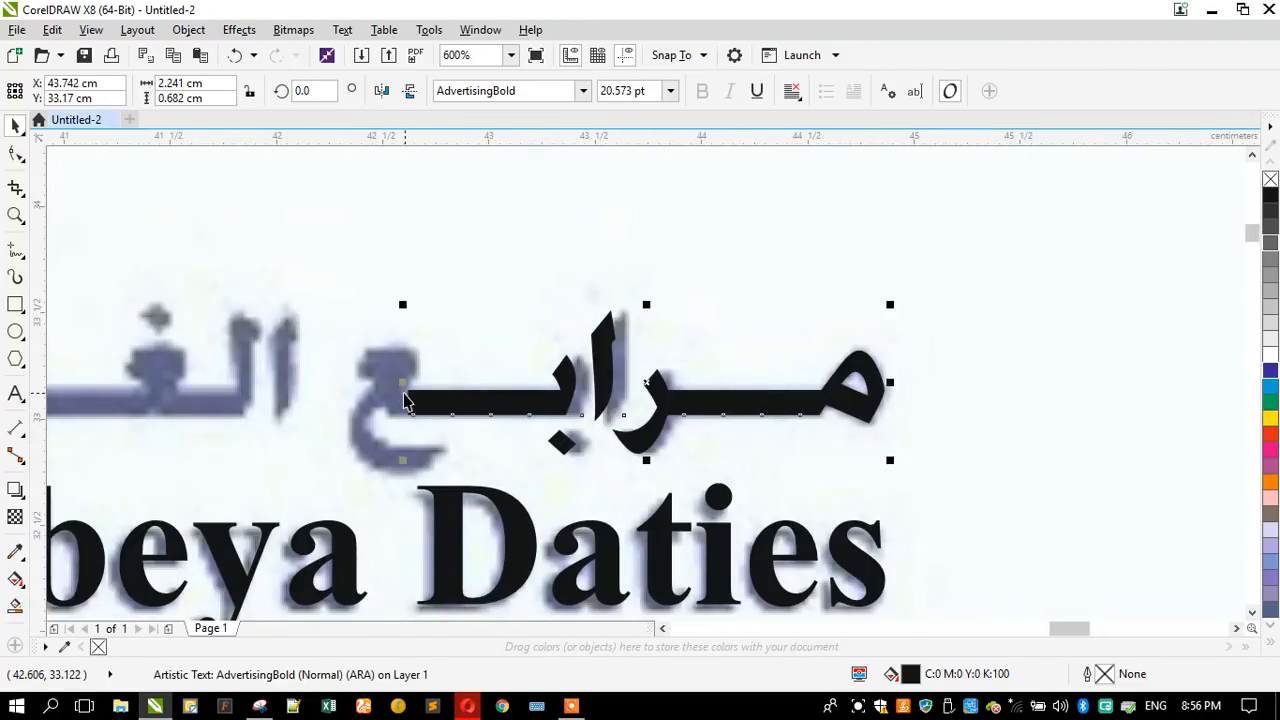
drag(402, 387, 424, 387)
scroll(735, 415, down, 2)
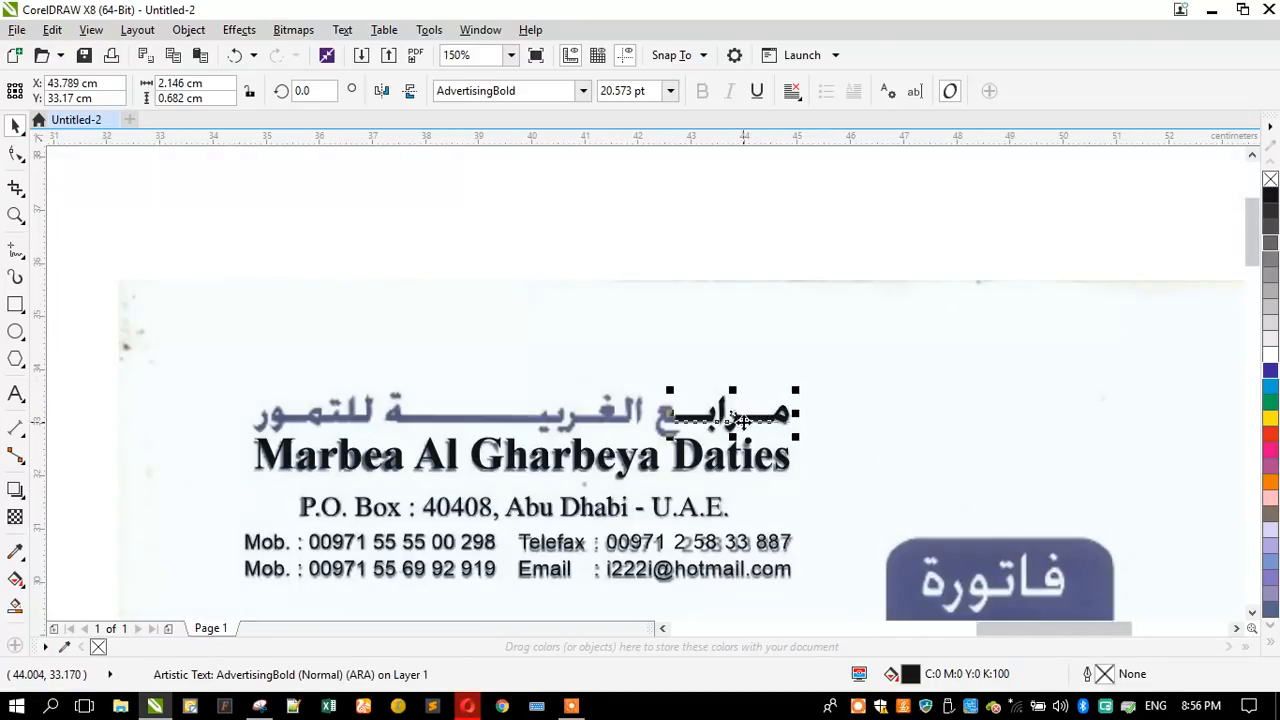
- Move the Arabic word just above its scanned counterpart, right-align its text and switch the input language to Arabic
scroll(740, 420, up, 1)
drag(757, 357, 760, 262)
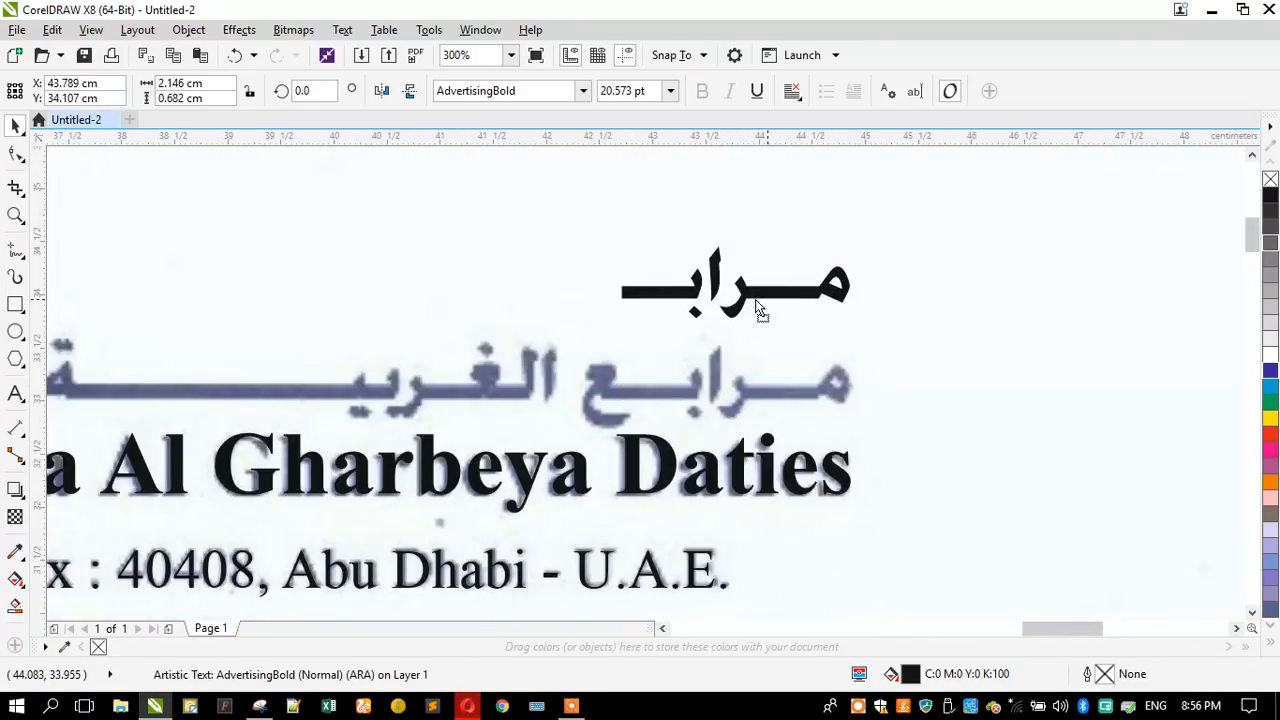
scroll(774, 368, down, 1)
click(17, 222)
drag(234, 246, 881, 564)
click(15, 393)
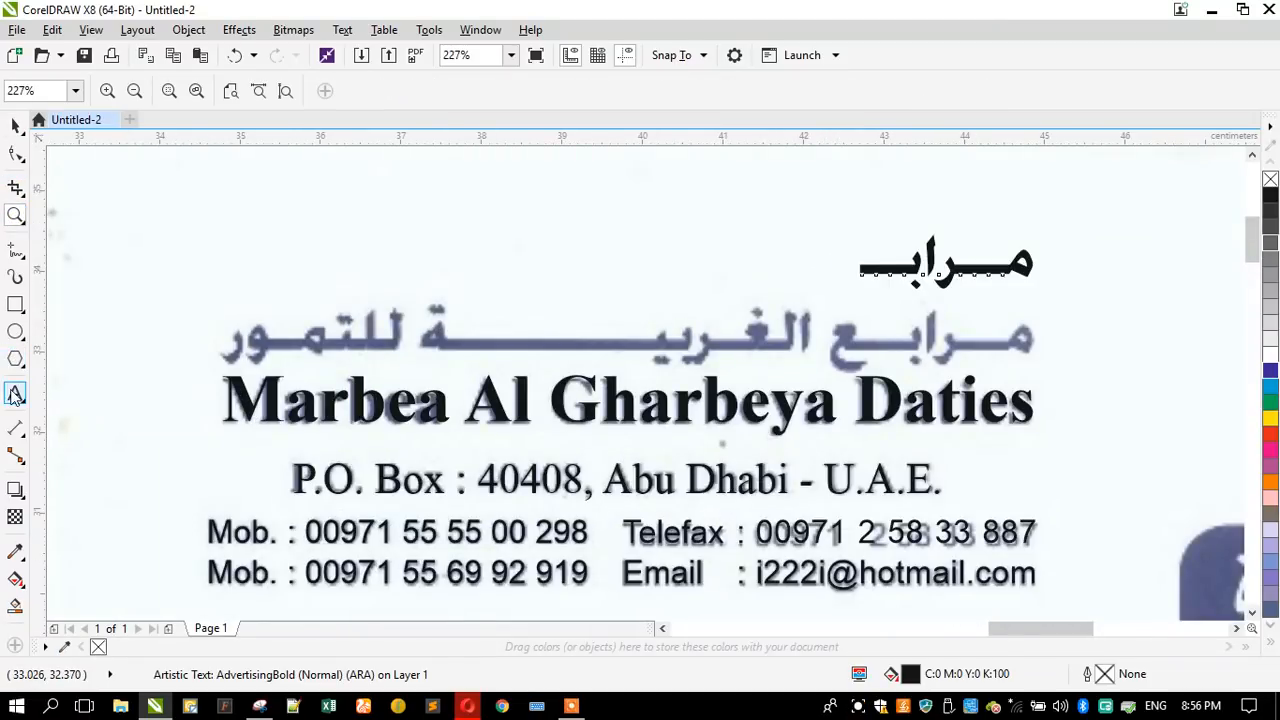
click(790, 100)
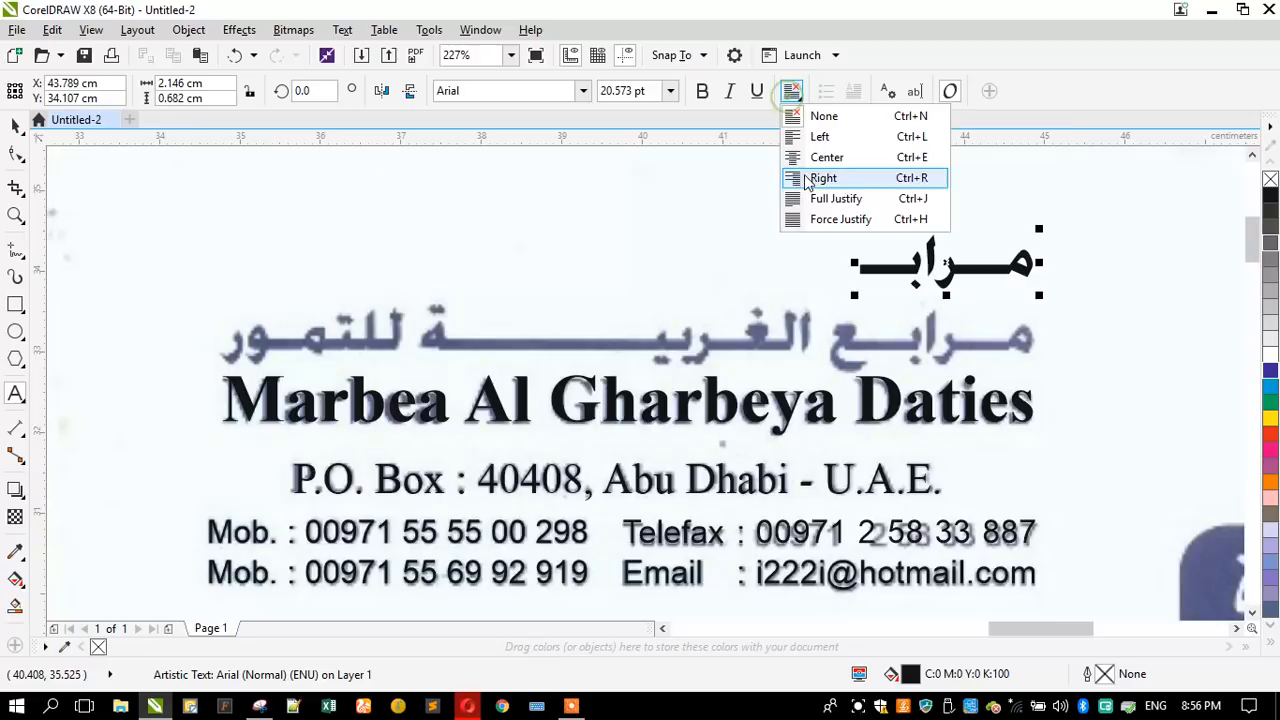
click(818, 177)
key(alt+shift)
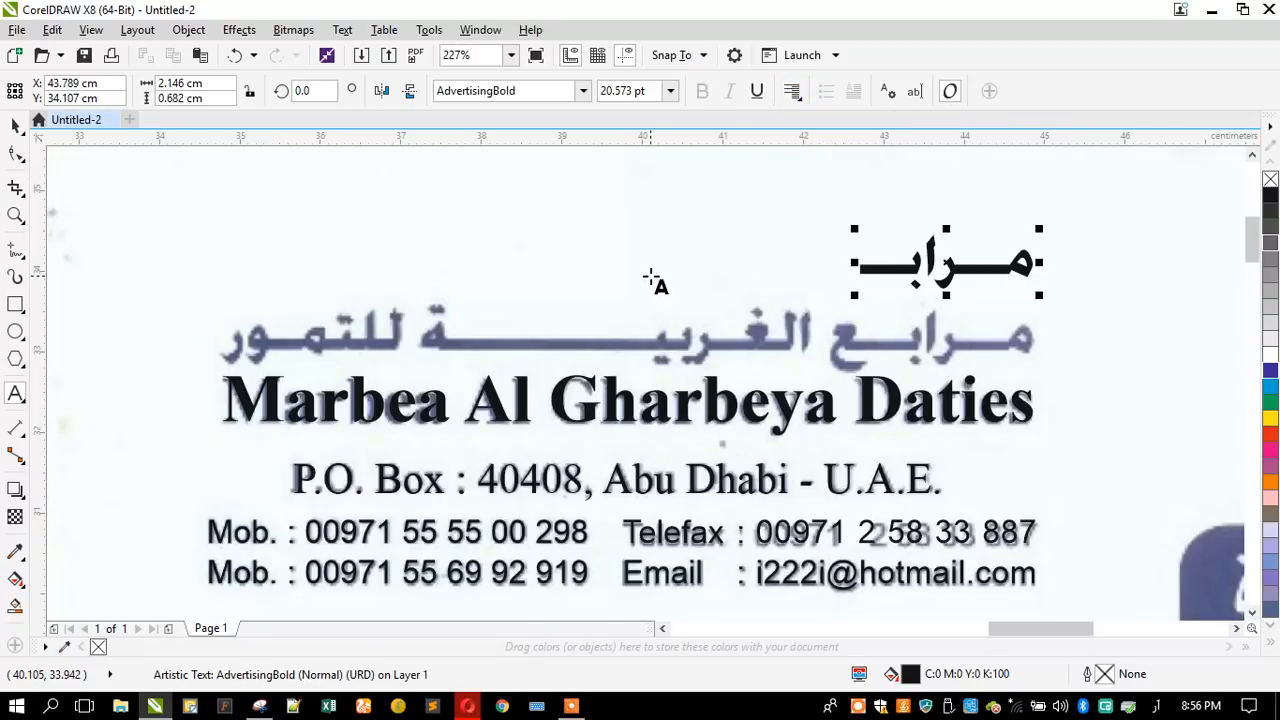
- Complete the company name as "مــرابــع الغــربيـــــــــة للتمــور" and place it exactly over the scanned Arabic line
text(ع)
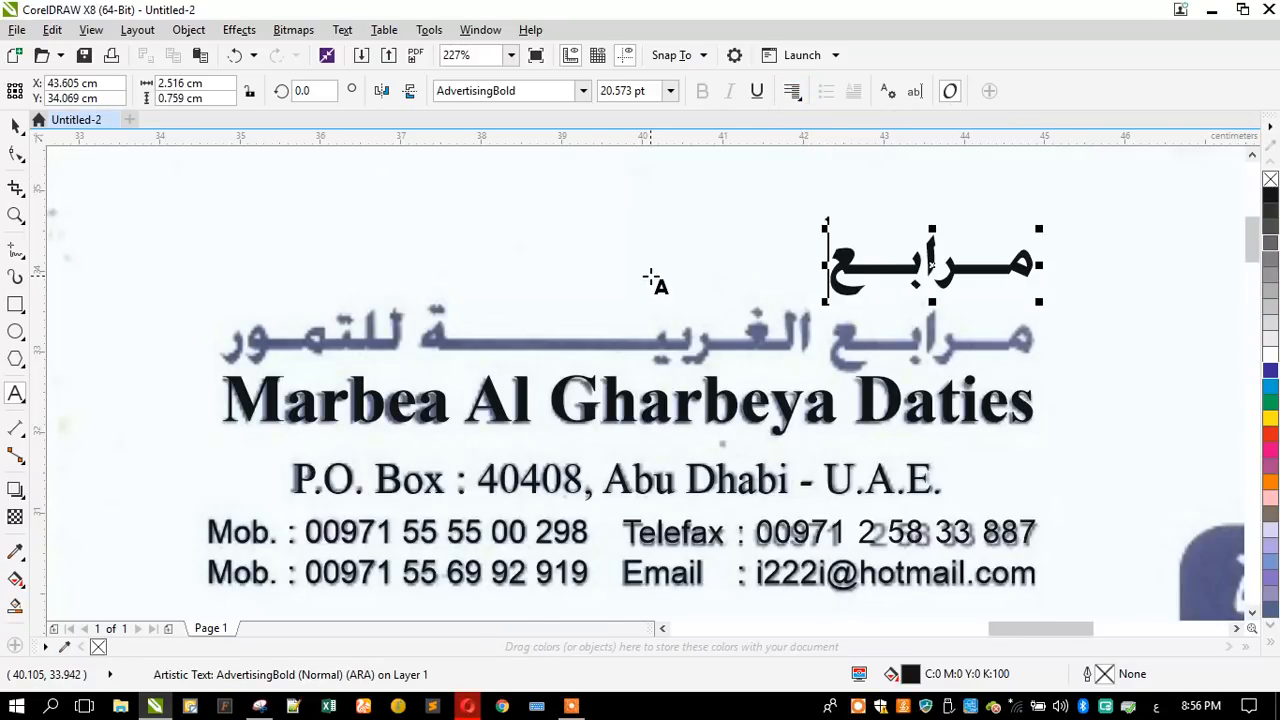
text( الغــر)
key(BackSpace)
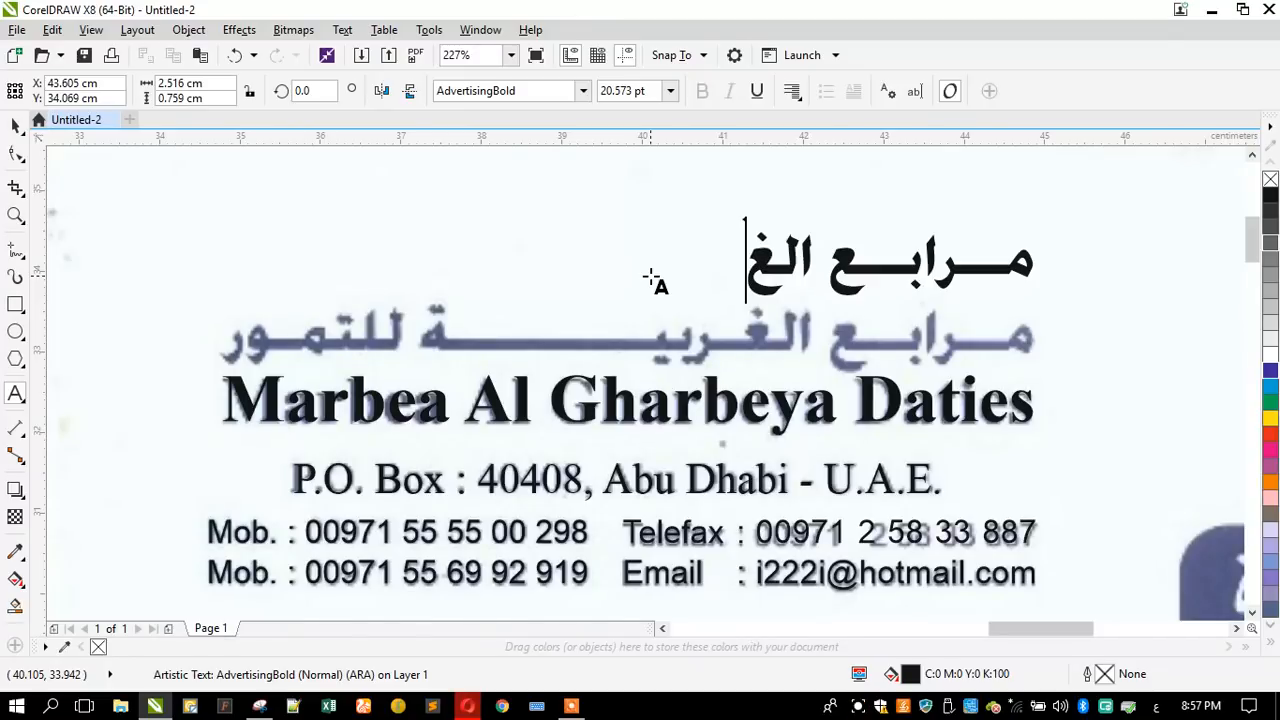
text(ـربيـــــــ)
text(ــــه ا)
key(BackSpace)
key(BackSpace)
key(BackSpace)
text(ة)
text( للتم)
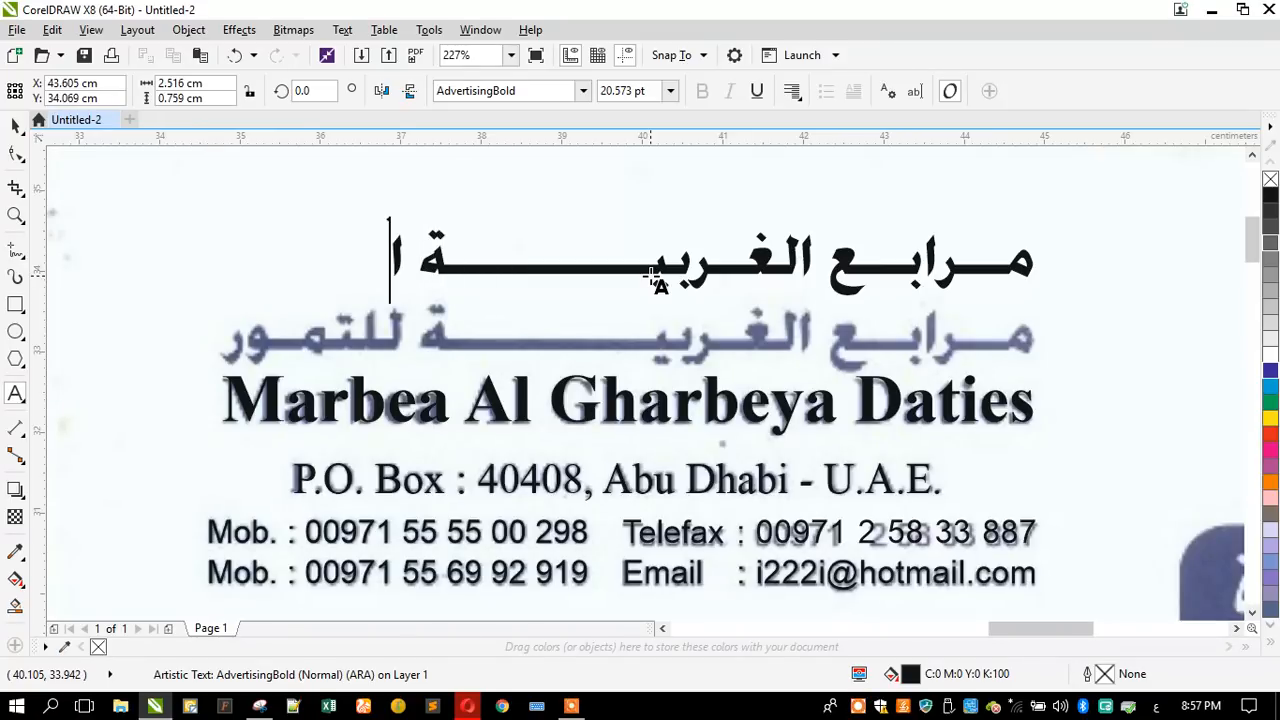
text(ــور)
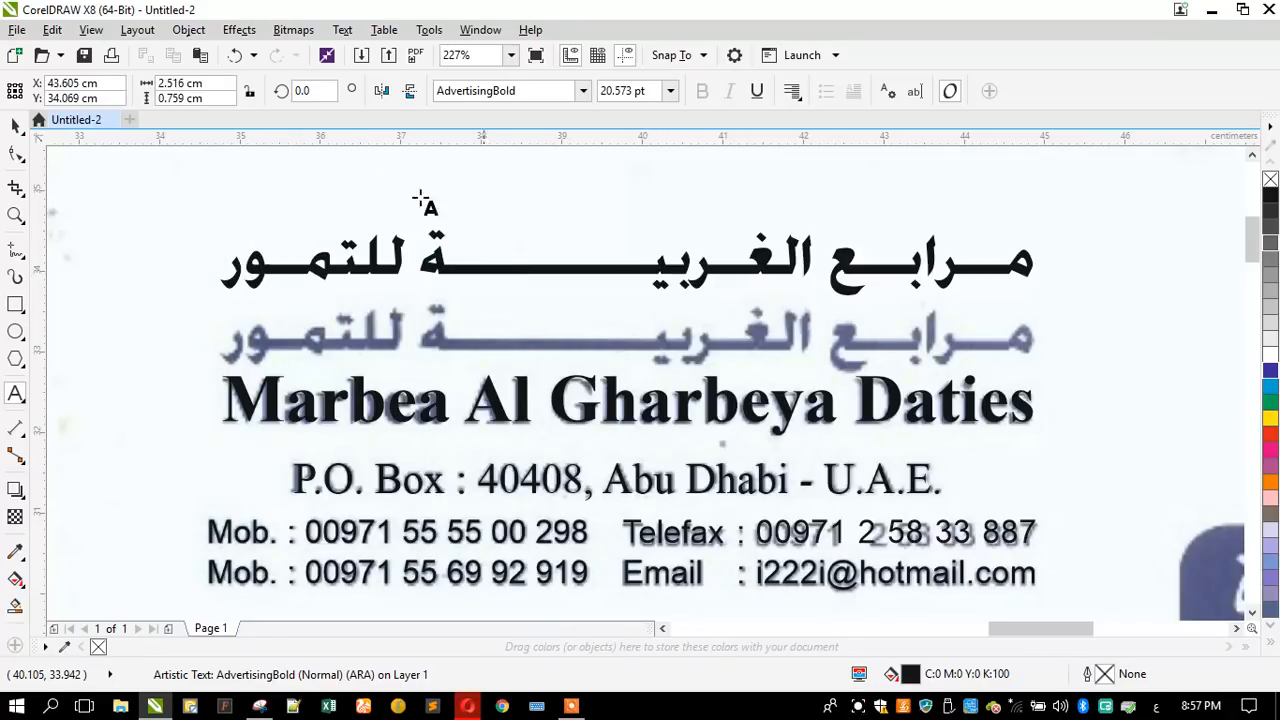
click(14, 120)
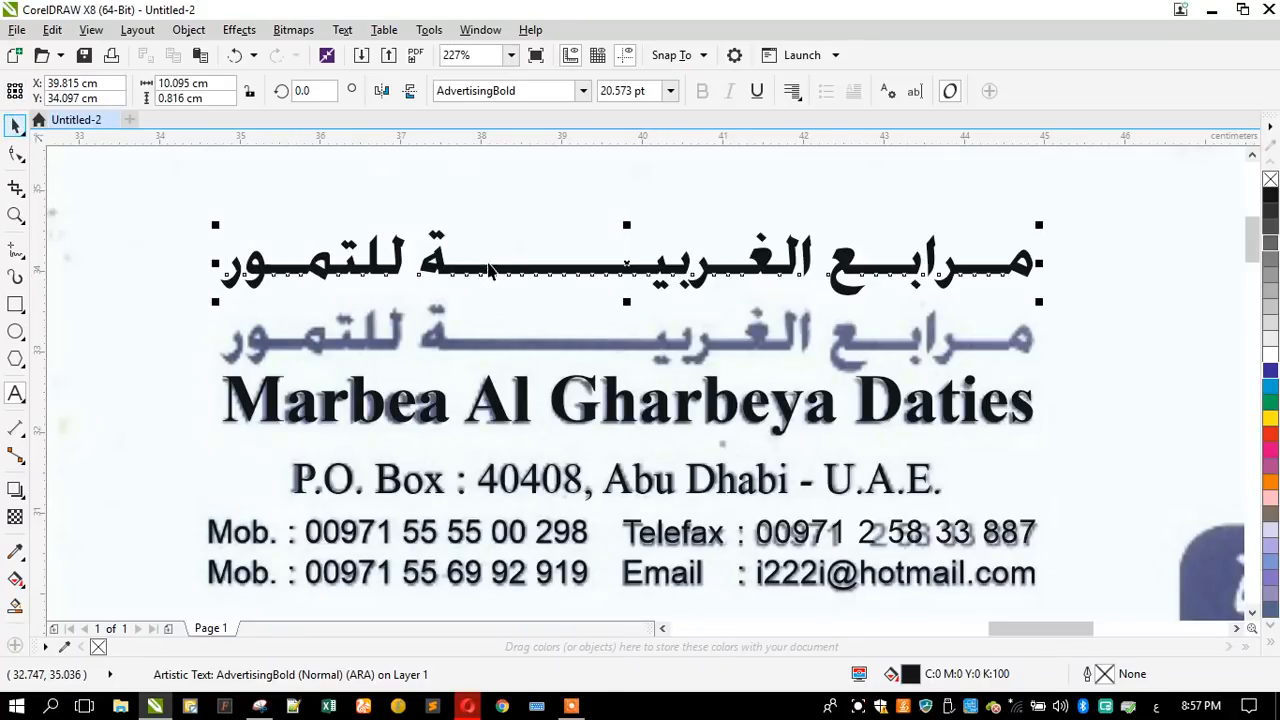
drag(627, 265, 640, 345)
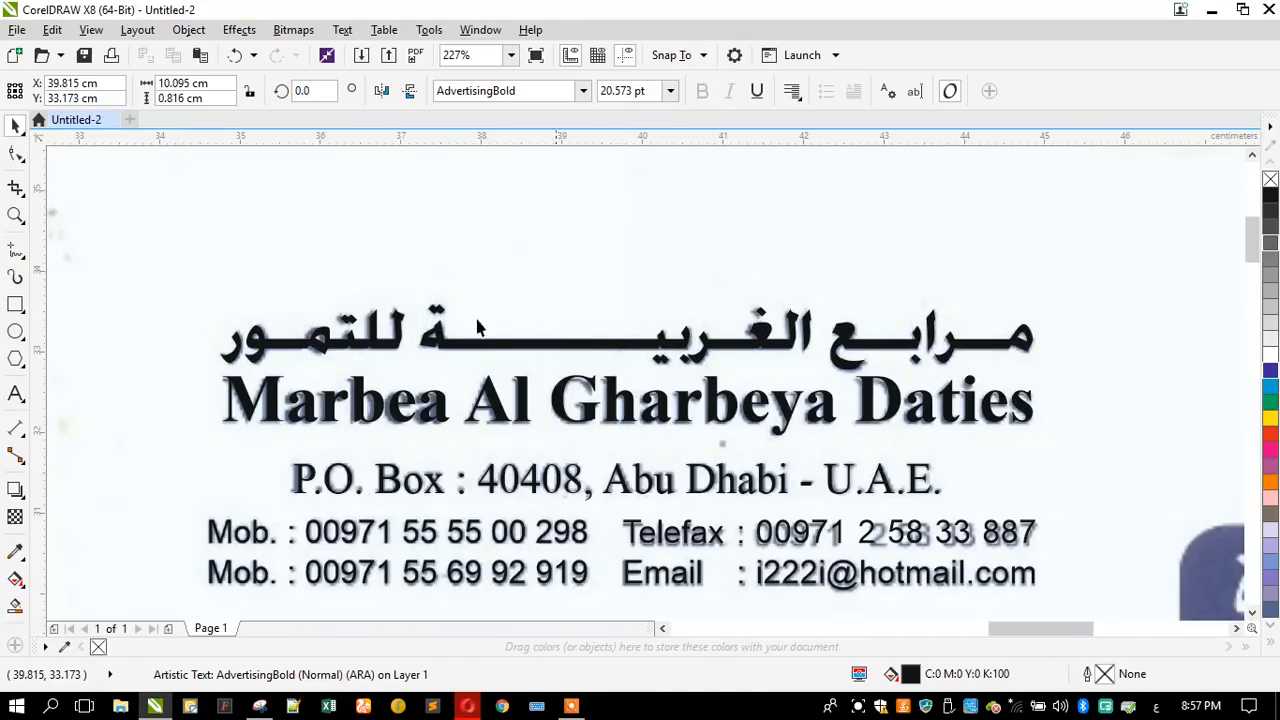
- Copy the Arabic company name to just above the scanned Arabic date label beside "Date"
scroll(478, 328, down, 2)
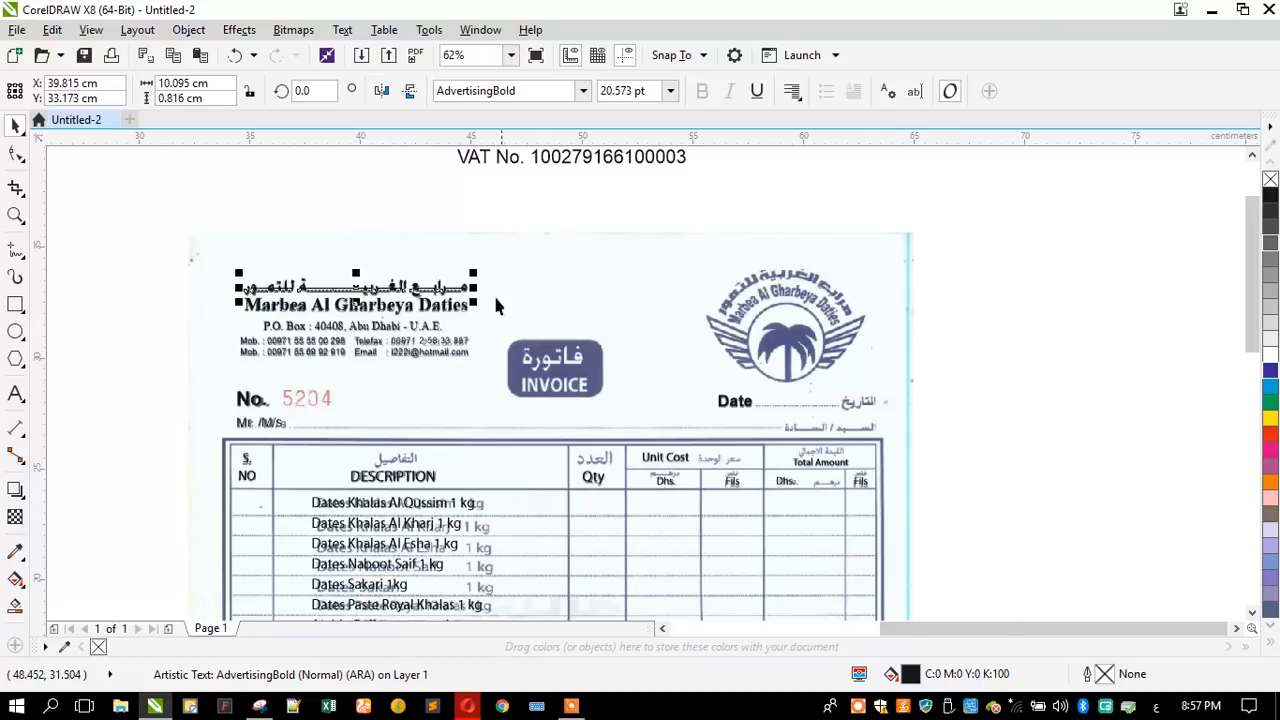
scroll(493, 292, up, 1)
scroll(433, 276, down, 1)
drag(422, 296, 833, 392)
scroll(854, 405, up, 1)
scroll(852, 403, up, 1)
- Replace the copied text above the scanned date label with "التاريخ"
click(15, 393)
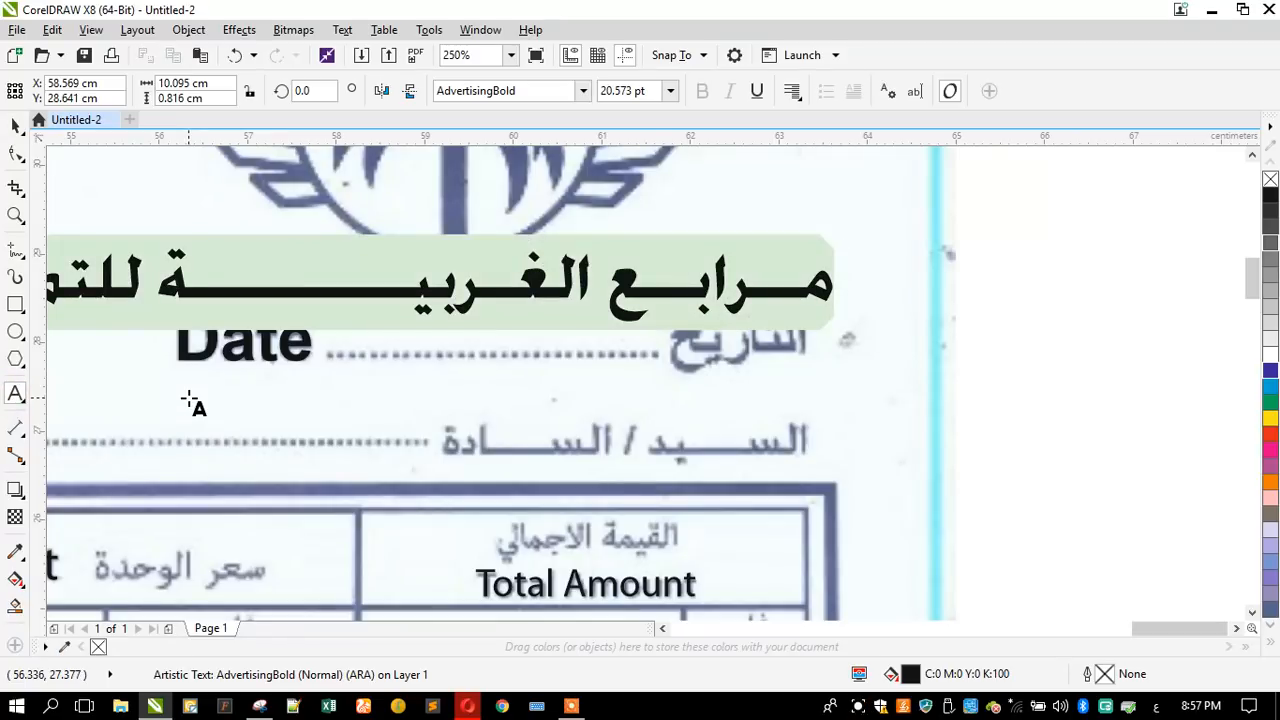
text(التاريح)
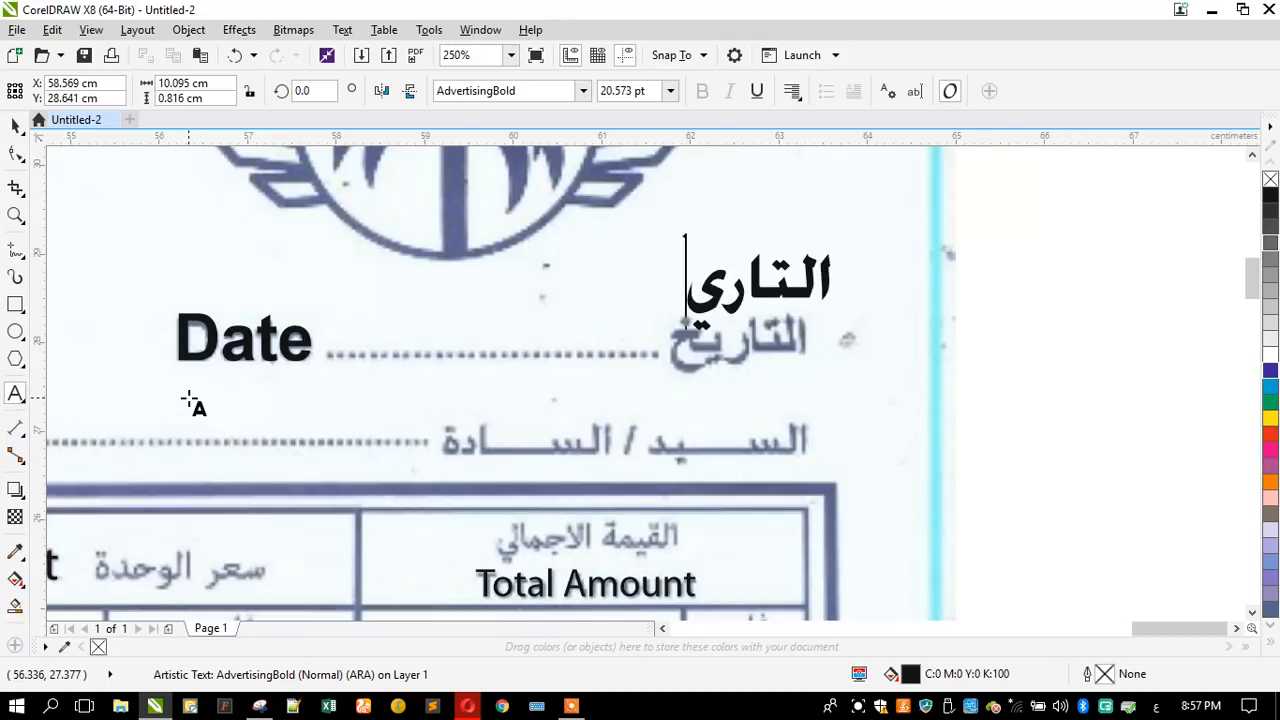
key(BackSpace)
text(ع)
key(BackSpace)
text(غ)
key(Escape)
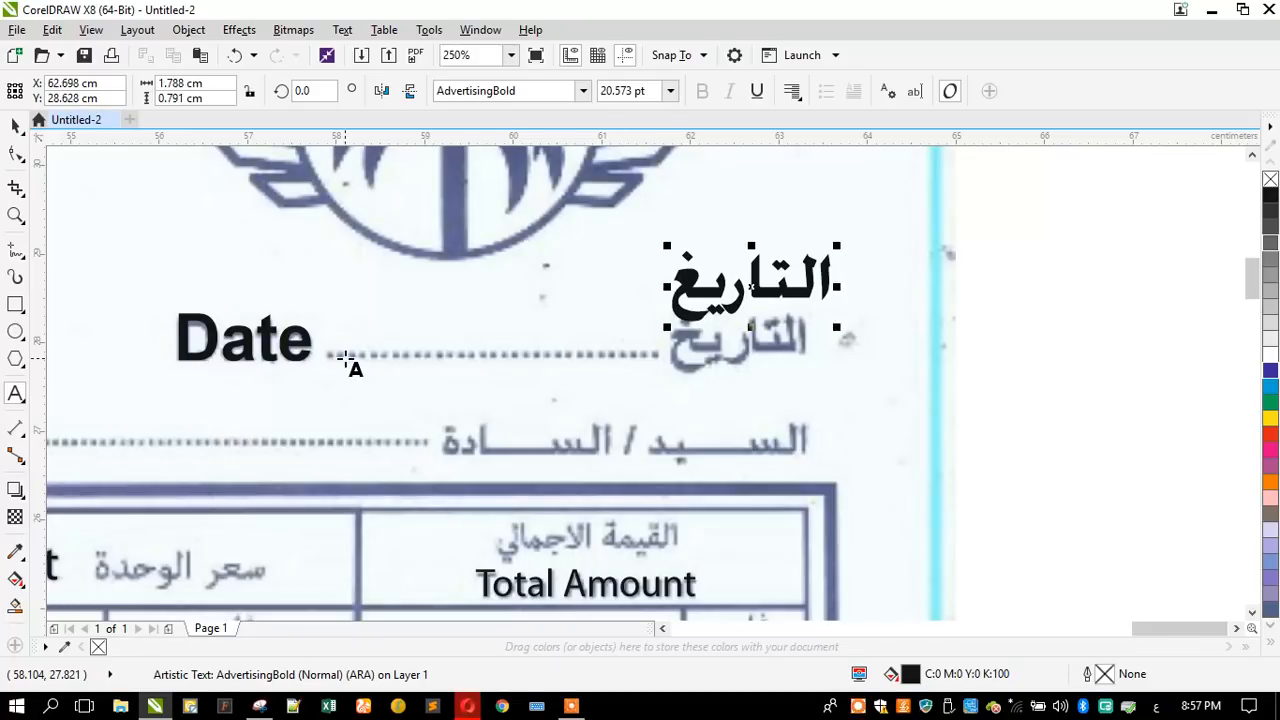
key(BackSpace)
text(خ)
key(Escape)
click(15, 125)
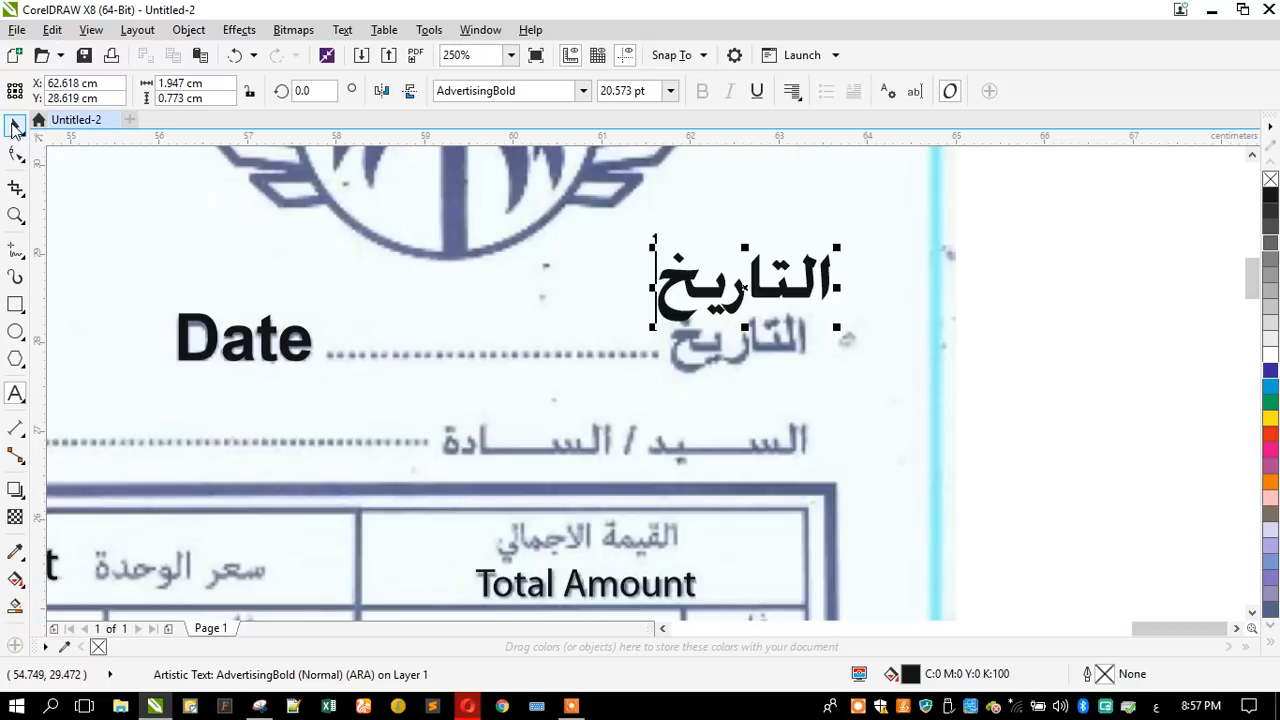
- Set the Arabic date label's font to AdvertisingMedium, scale it to about 20 pt and fit it over the scanned label
click(582, 90)
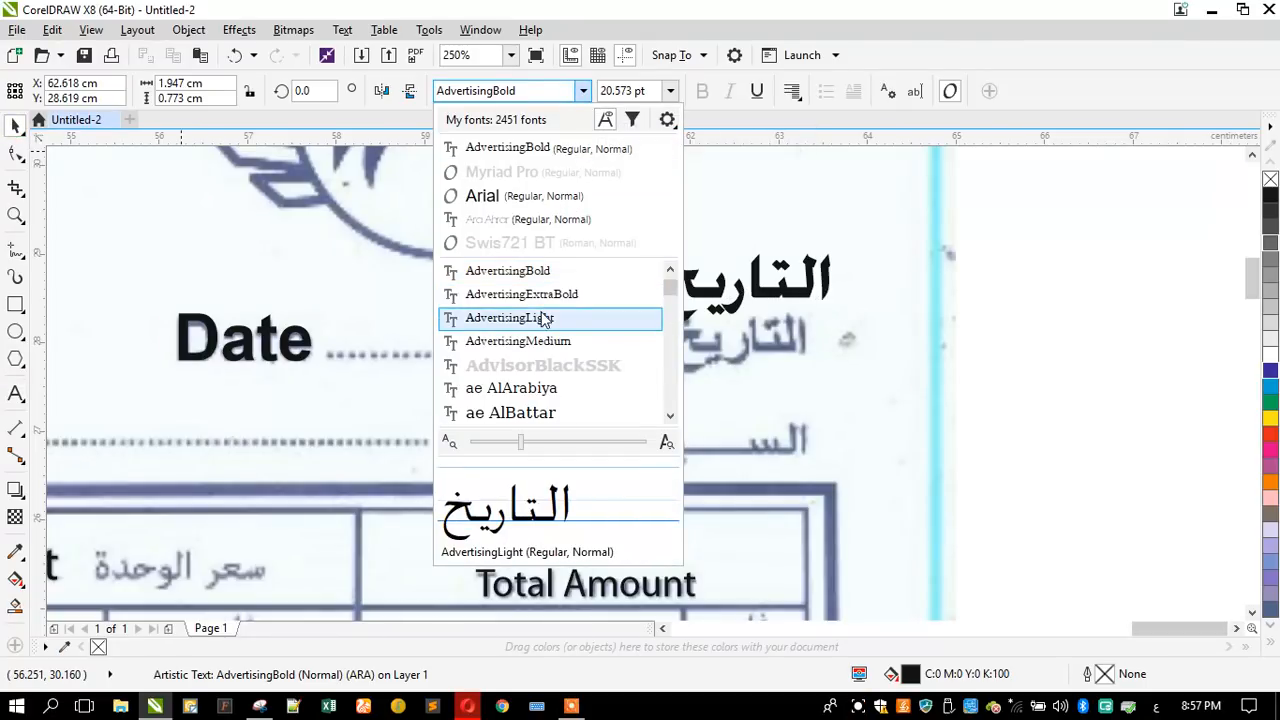
click(550, 343)
drag(680, 322, 666, 390)
- Duplicate the Arabic date label onto the scanned customer title line below and retype it as "الســـيد / السادة"
drag(710, 350, 716, 457)
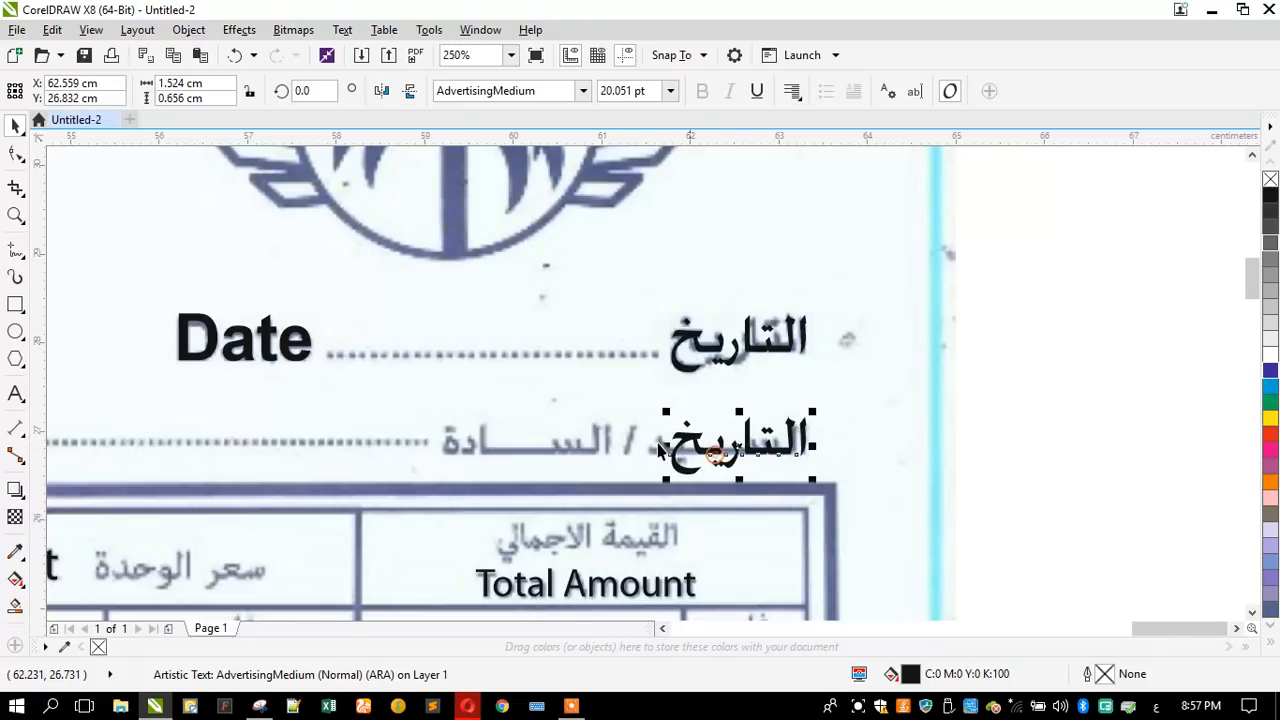
click(22, 396)
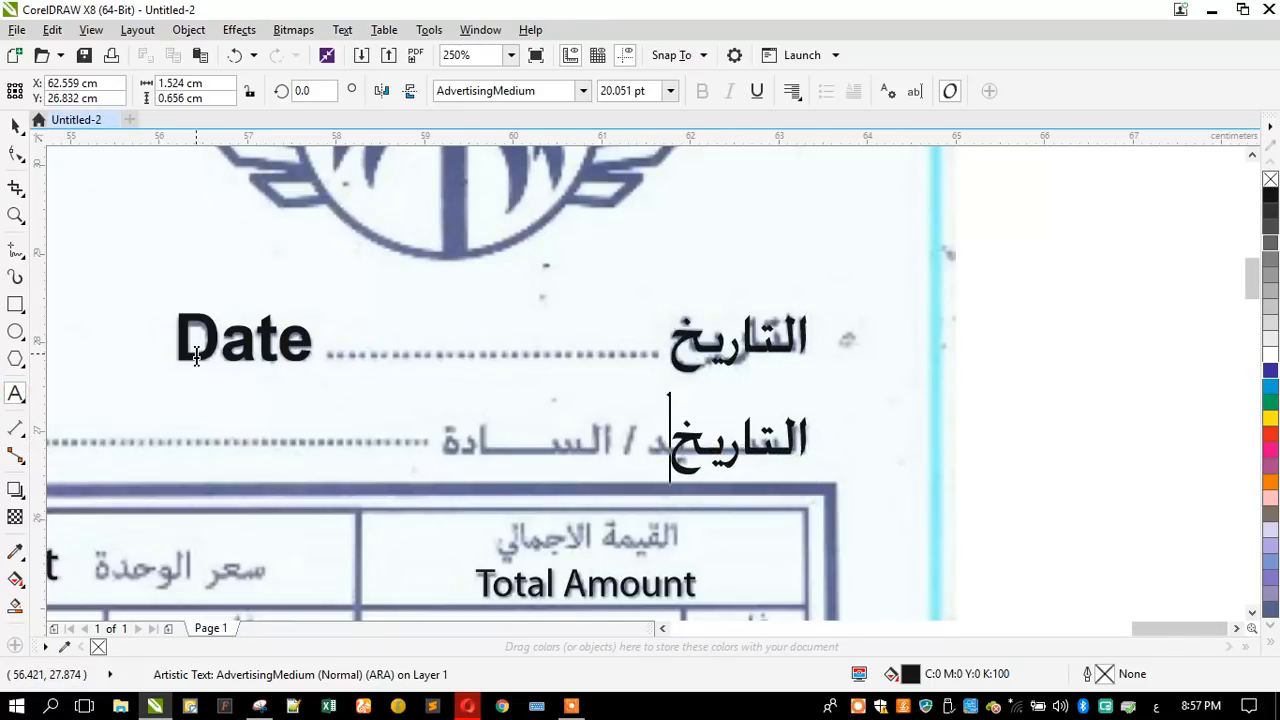
key(ctrl+a)
text(ال)
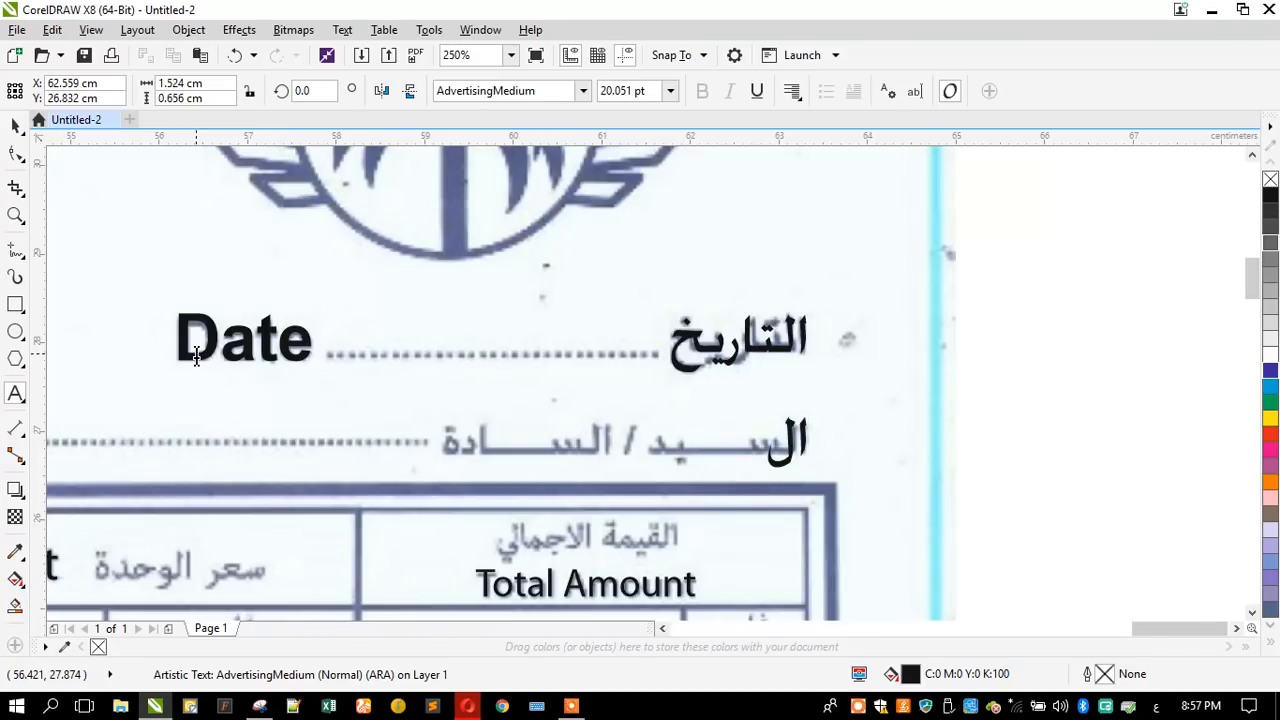
text(ســــي)
key(BackSpace)
text(يد/ال)
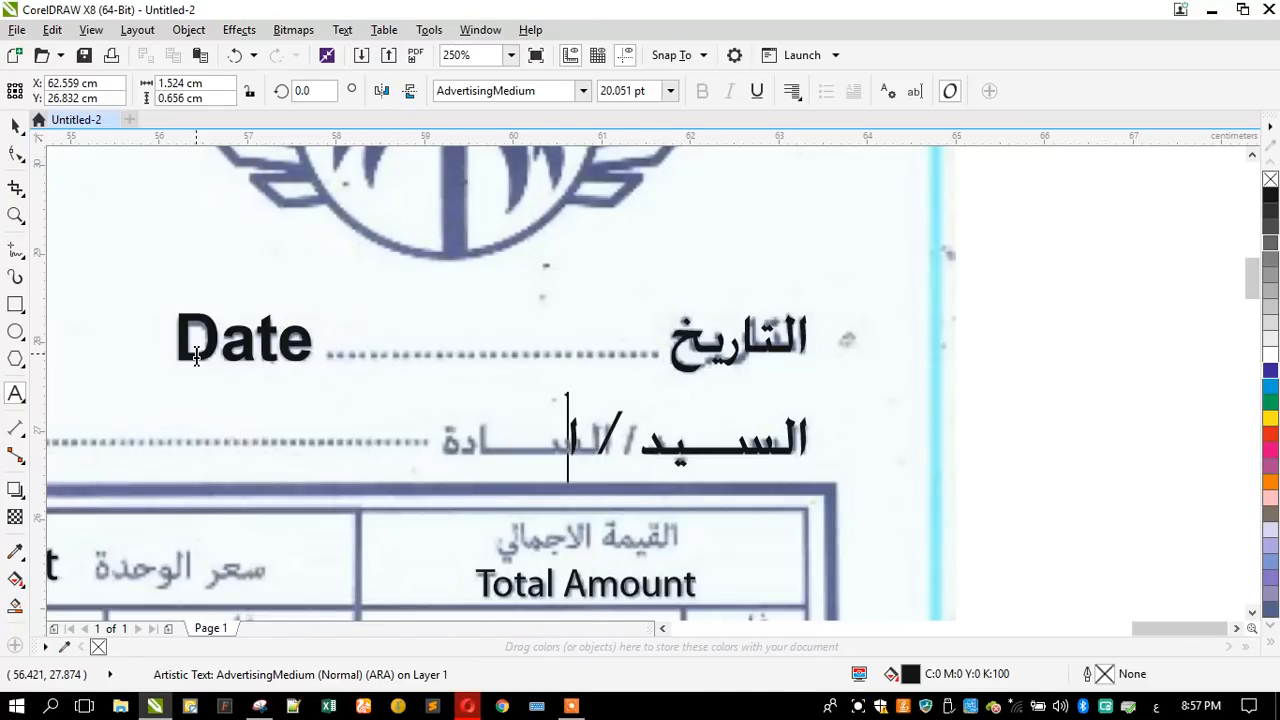
text(سادة)
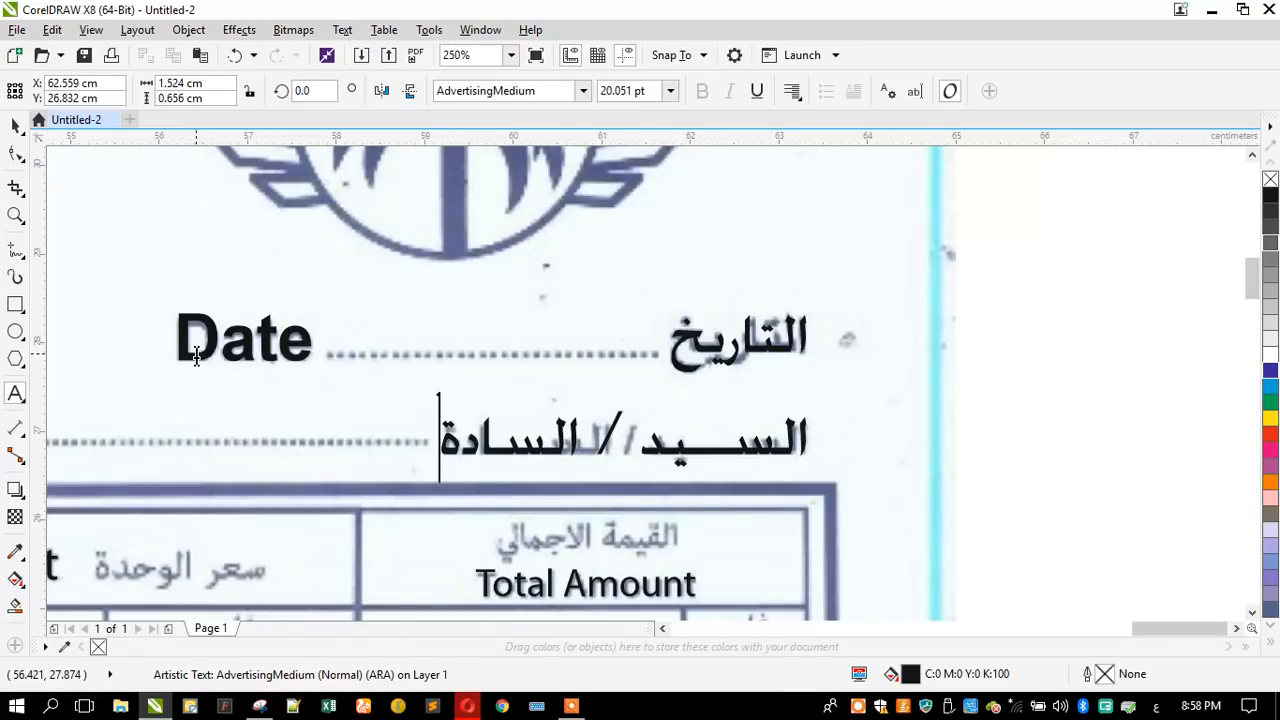
- Scale the Arabic customer title text down to about 18 pt, keeping it aligned with the scanned line's starting edge
click(13, 126)
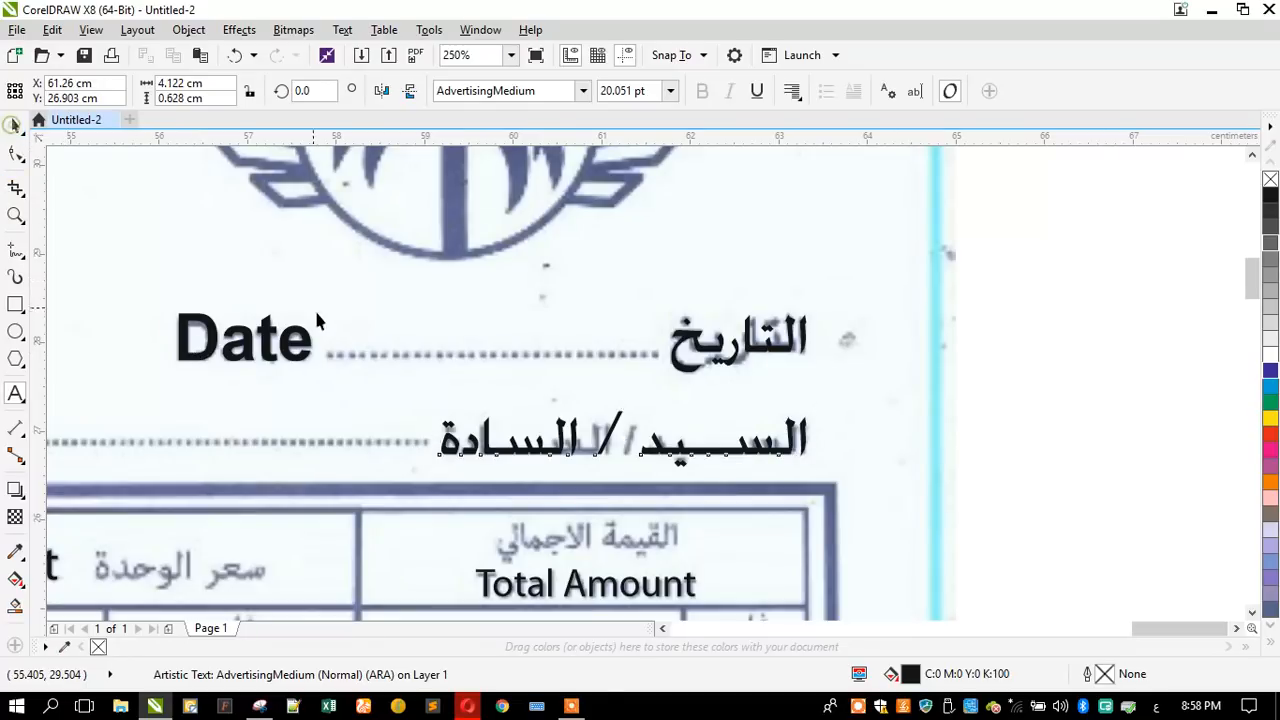
scroll(525, 480, up, 1)
scroll(525, 480, up, 1)
drag(353, 343, 420, 357)
scroll(675, 300, down, 2)
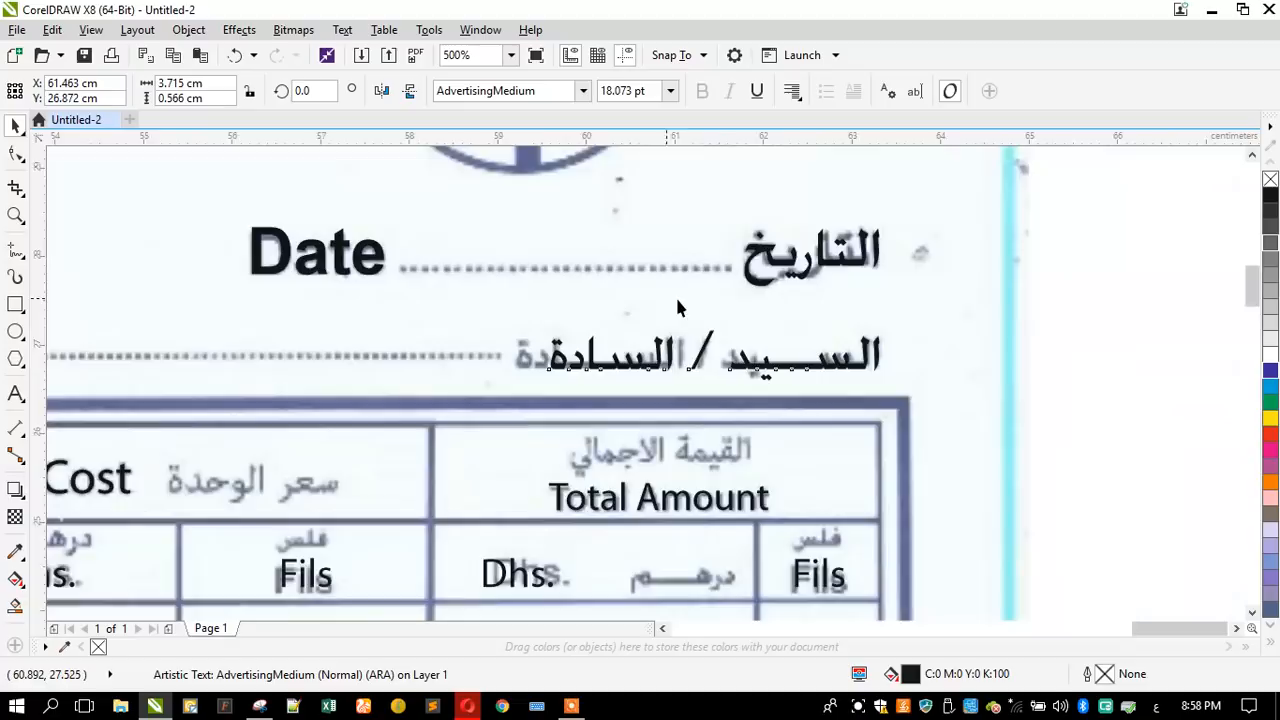
- Copy the Arabic customer title text into the table's header cell above "Total Amount"
scroll(640, 380, up, 1)
drag(645, 283, 640, 380)
scroll(665, 390, up, 1)
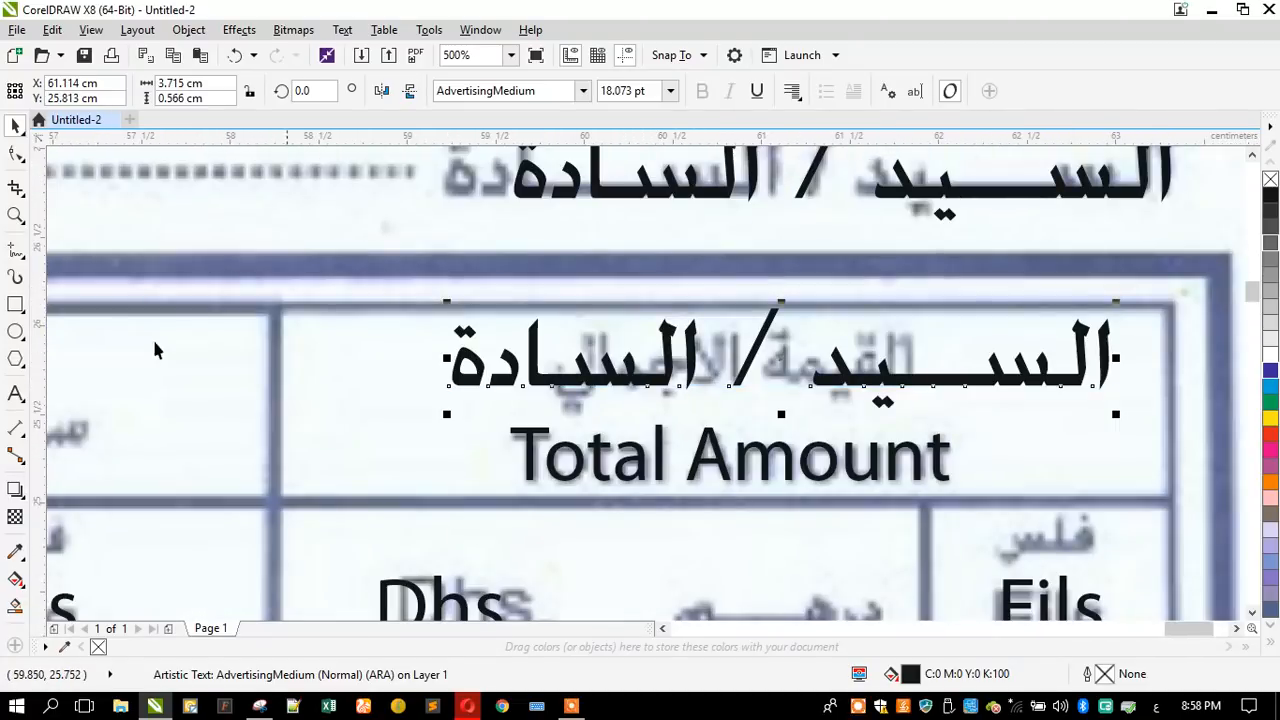
- Replace the copied text above "Total Amount" with "القيمة الاجمالي"
click(14, 397)
key(ctrl+a)
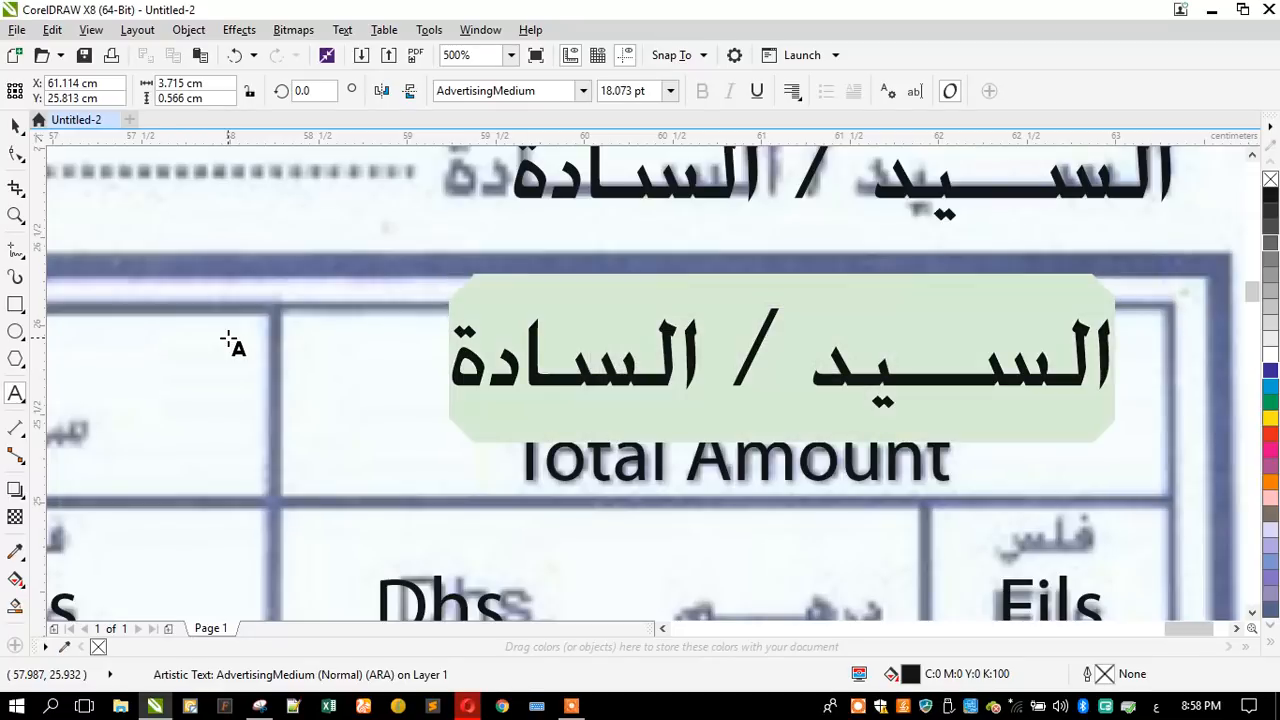
text(ال)
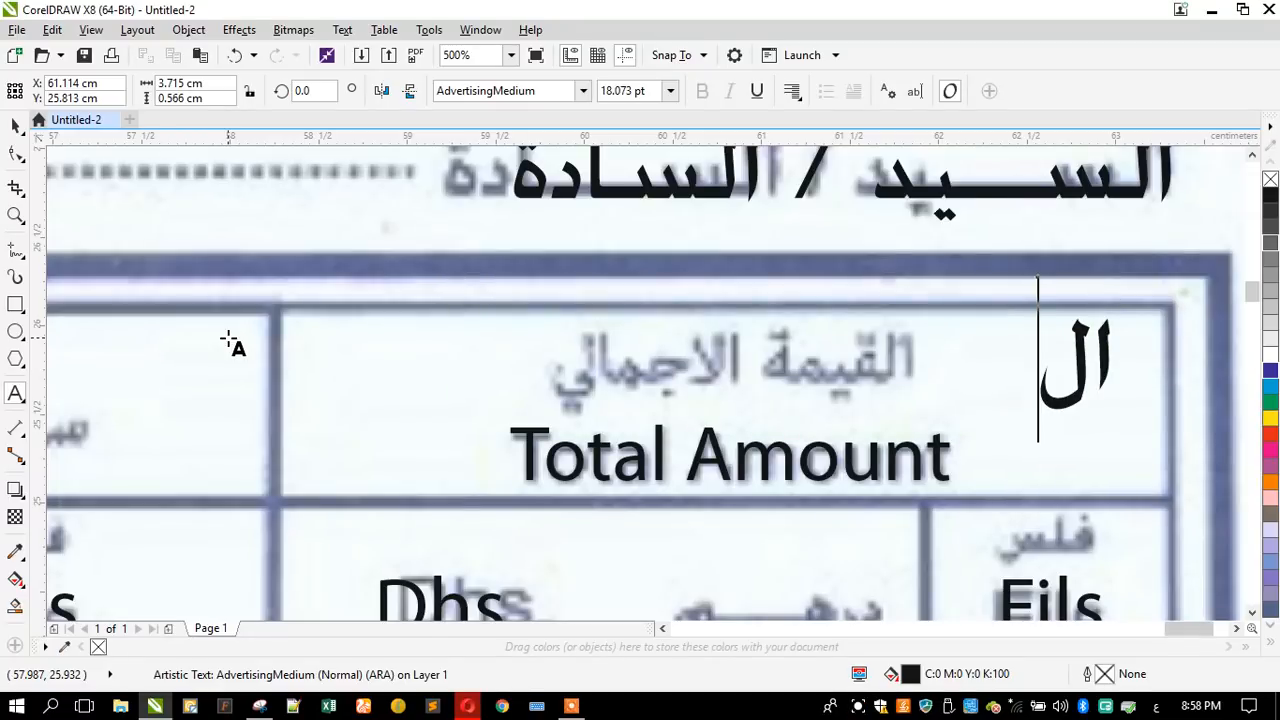
text(ق)
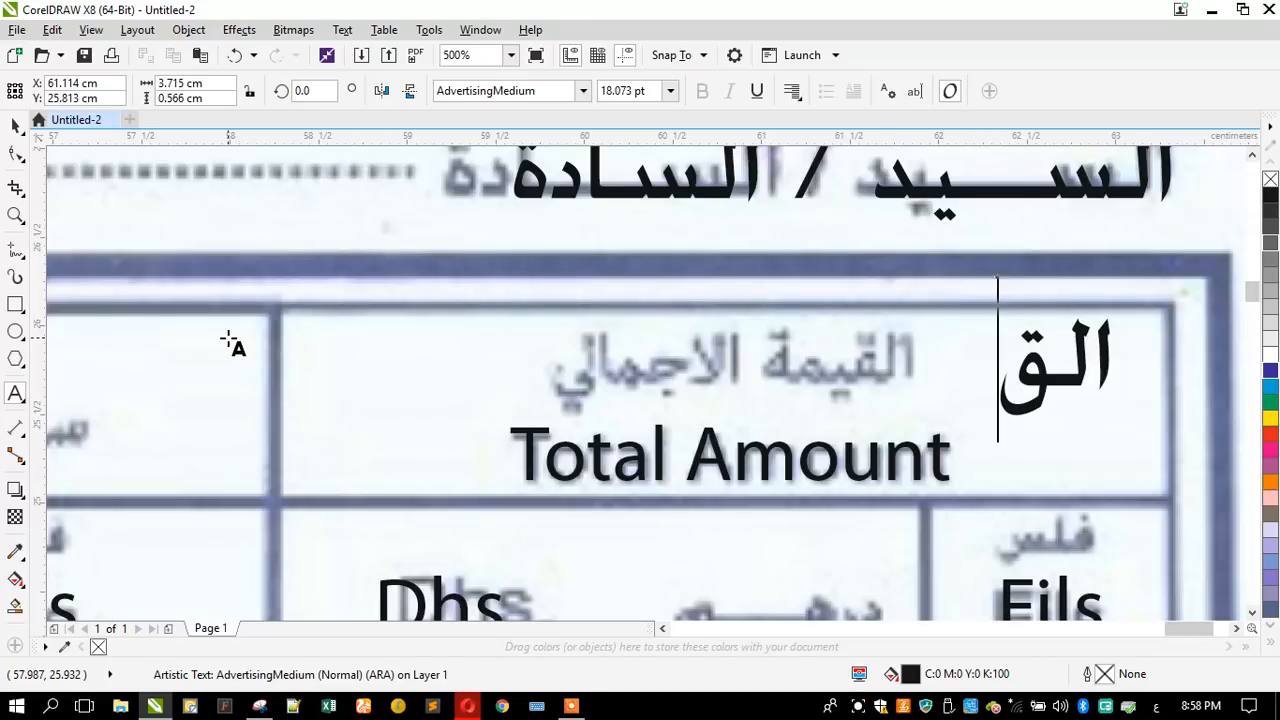
text(ية)
key(BackSpace)
text(ة)
key(BackSpace)
text(مة)
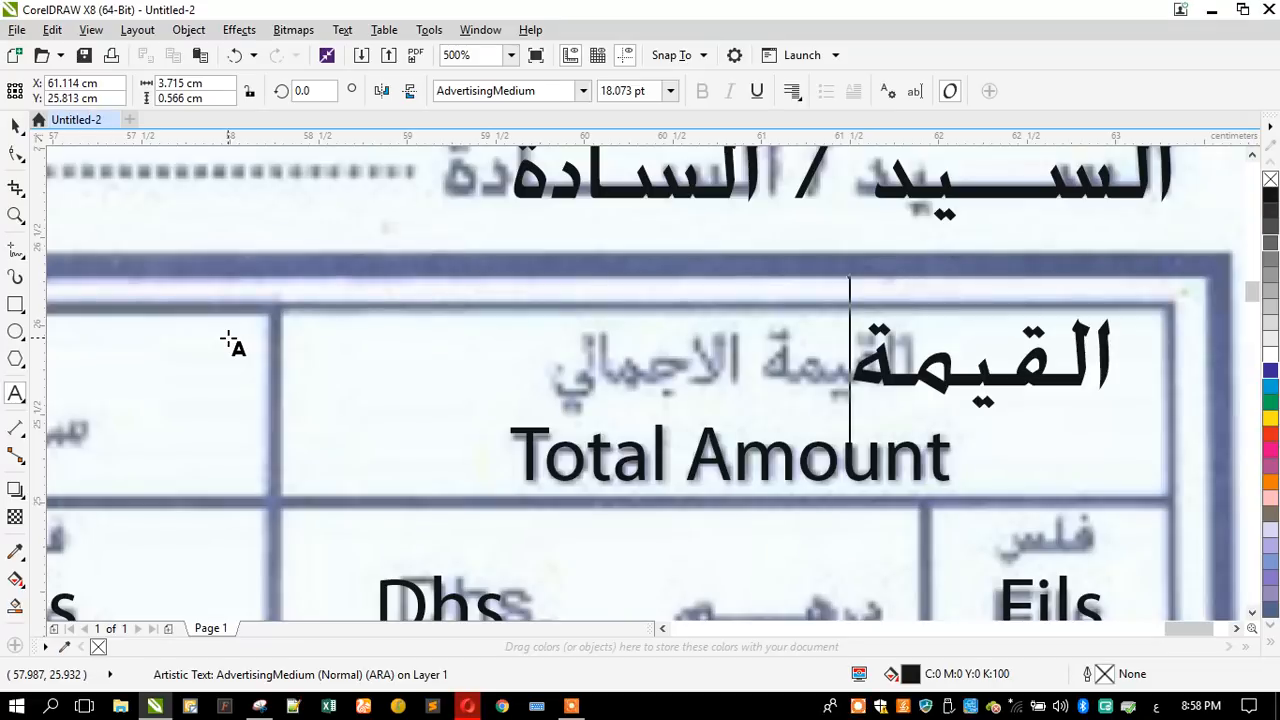
text( الاج)
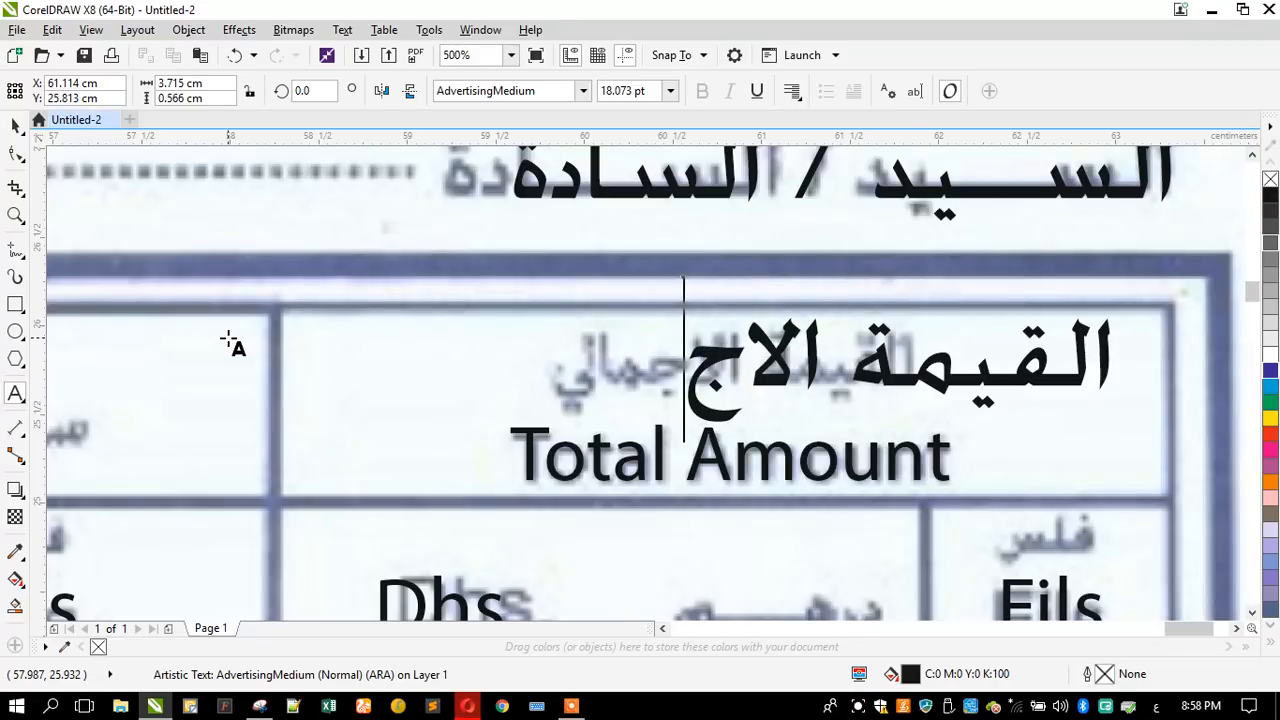
text(مالى)
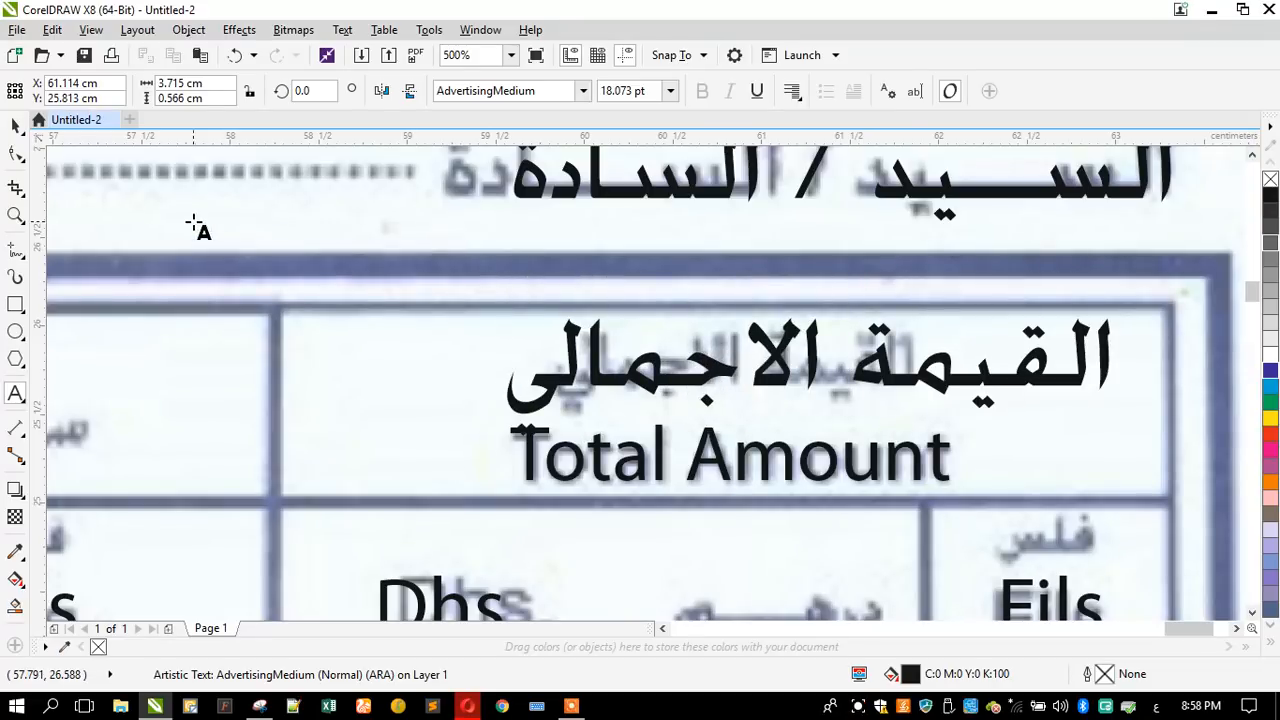
- Shrink the Arabic total amount heading to about 12.1 pt and centre it over "Total Amount"
click(15, 126)
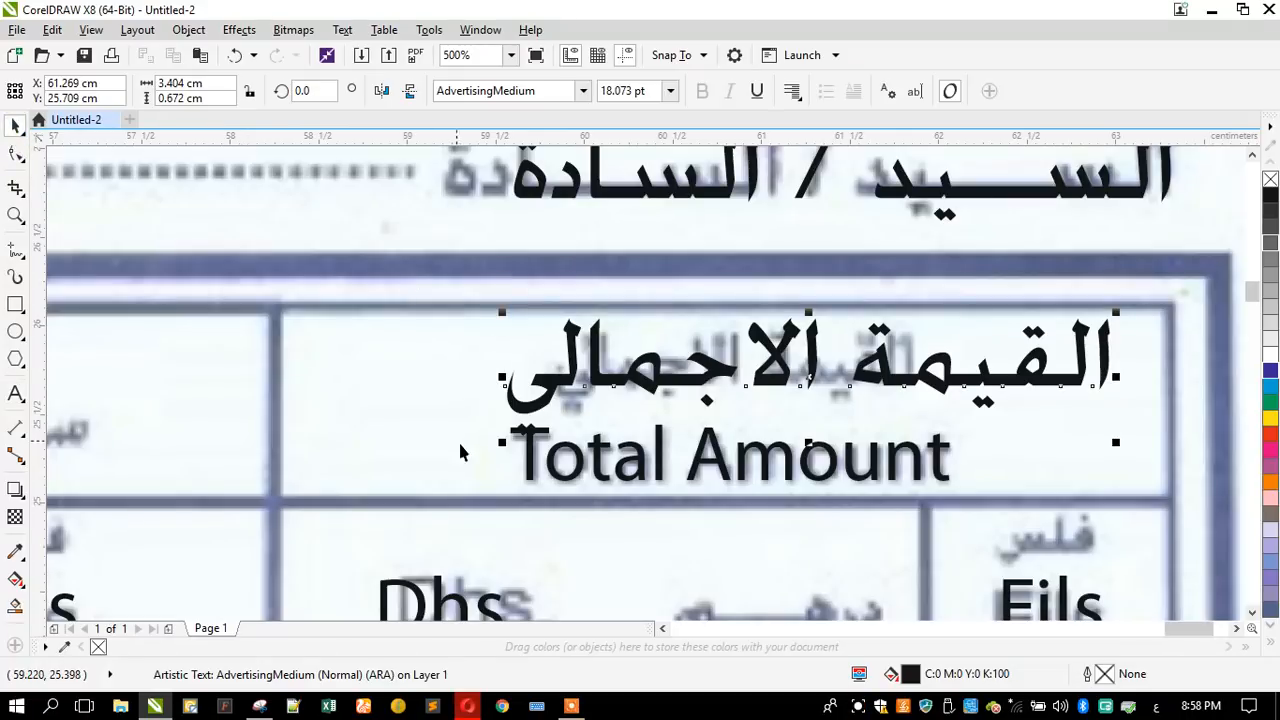
drag(508, 446, 584, 446)
shift+click(596, 455)
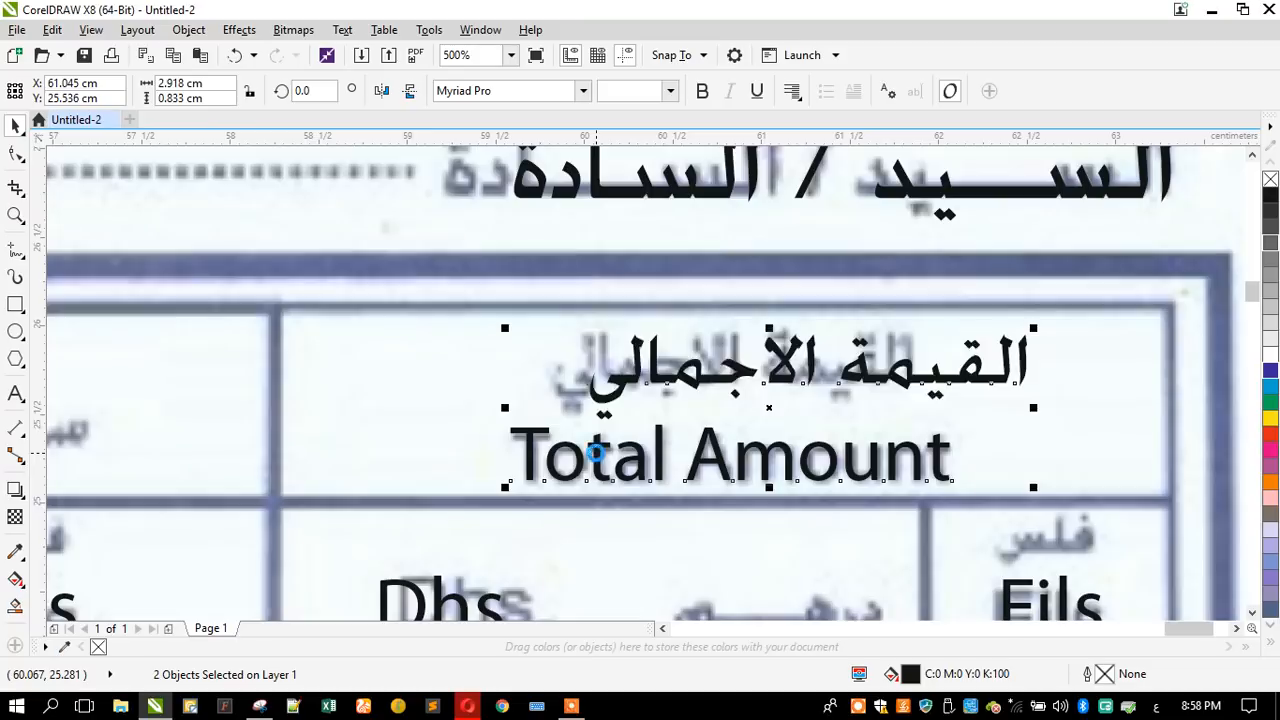
click(466, 405)
click(550, 378)
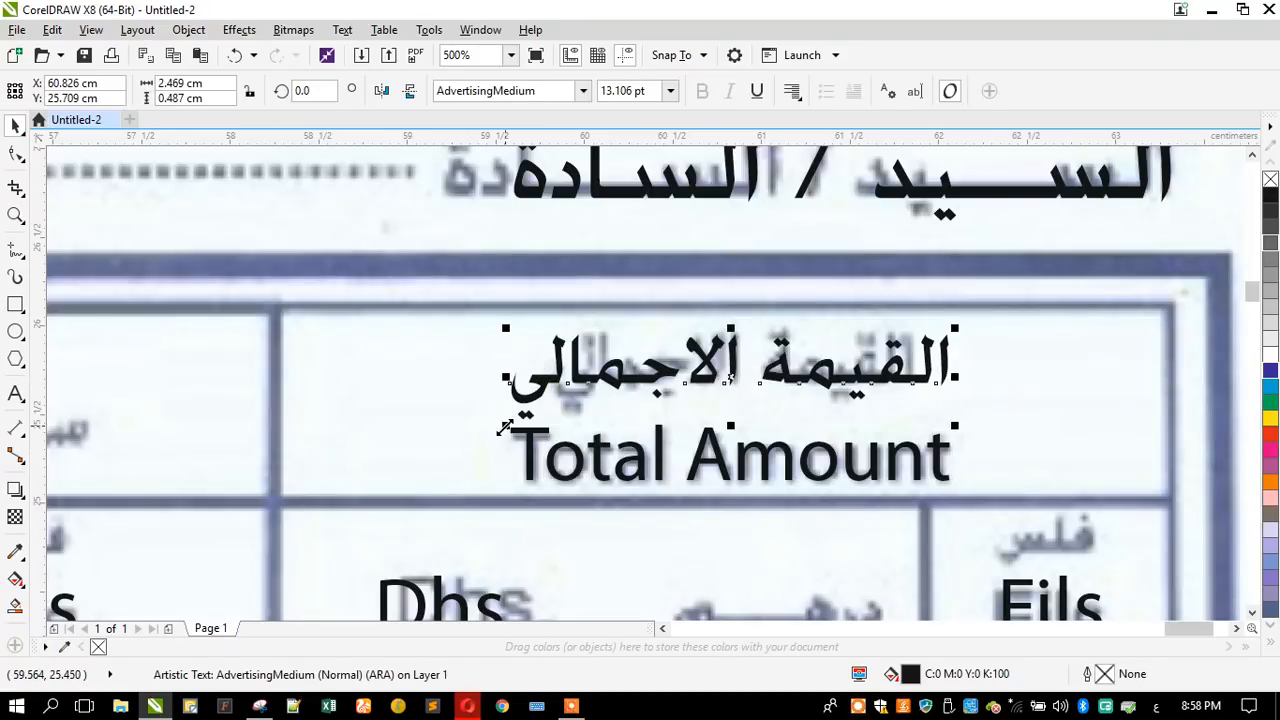
drag(500, 430, 534, 423)
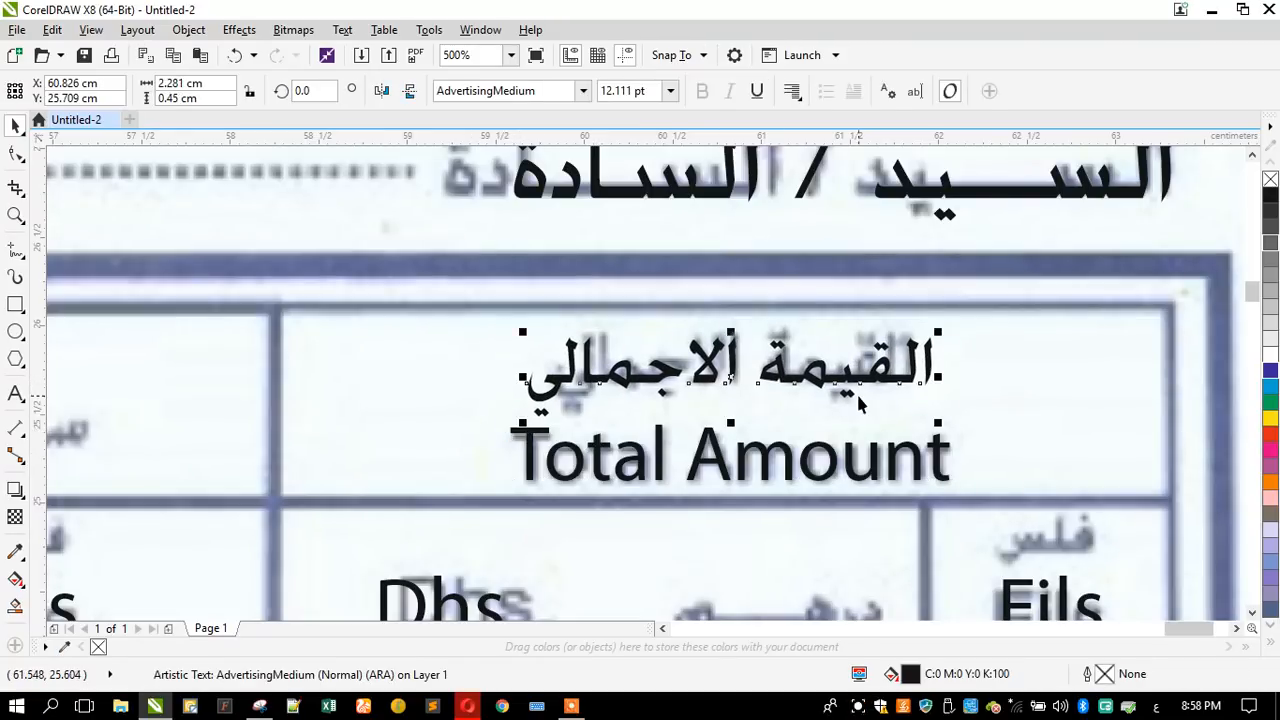
- Copy the Arabic total amount heading into the "Unit Cost" header cell and replace its text with "سعر الوحدة"
scroll(856, 391, down, 2)
drag(852, 388, 472, 390)
click(16, 394)
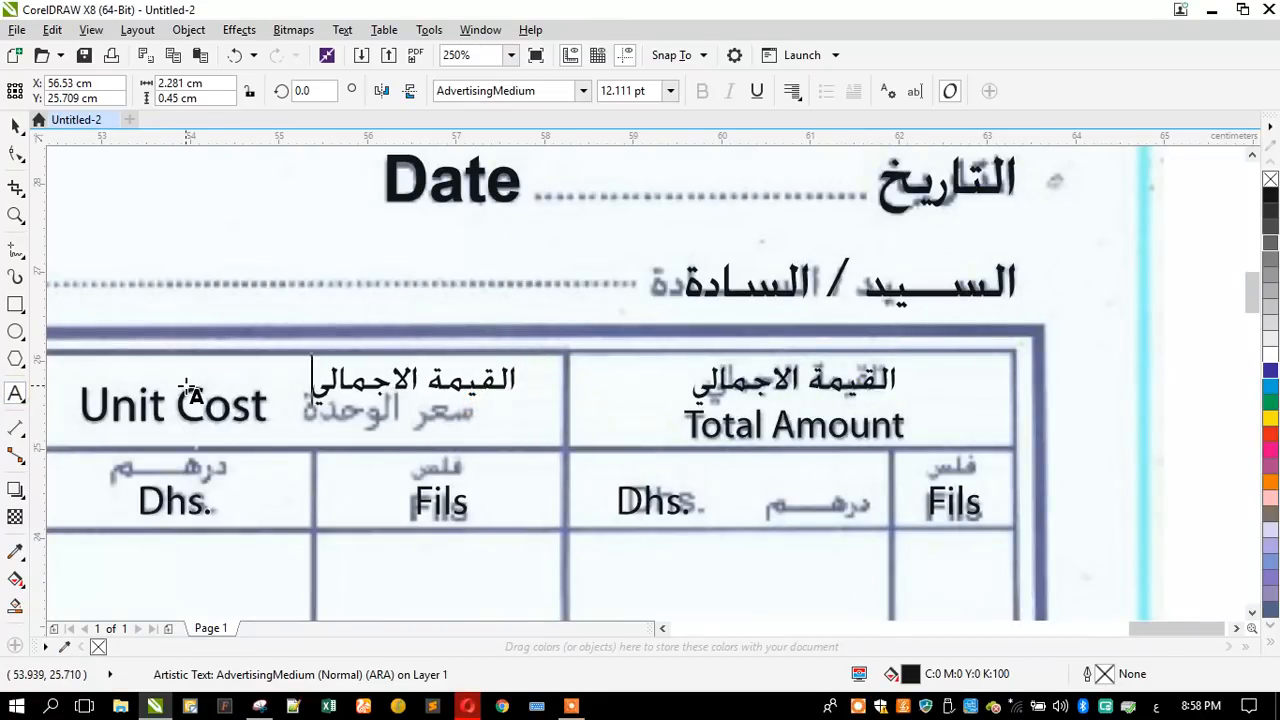
text(سعر الوحدة)
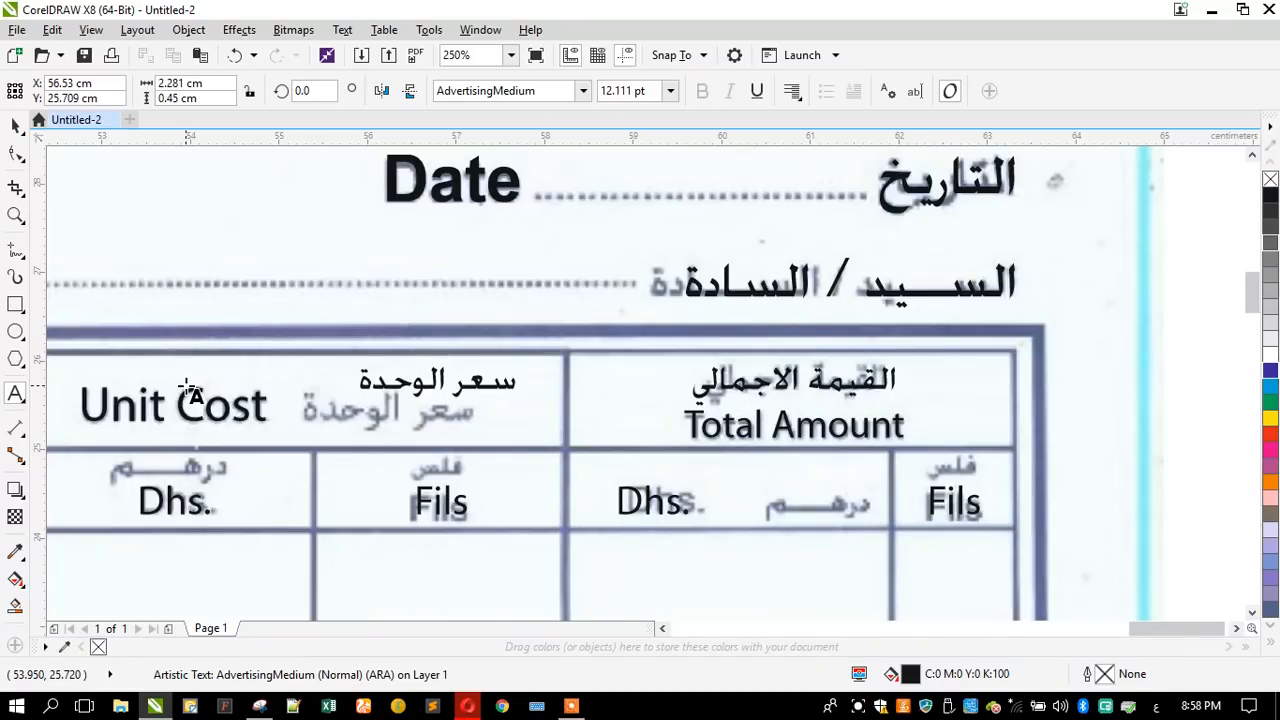
click(14, 125)
- Move the Arabic unit cost heading over its scanned counterpart beside "Unit Cost" and enlarge it to about 13.9 pt
scroll(150, 400, up, 2)
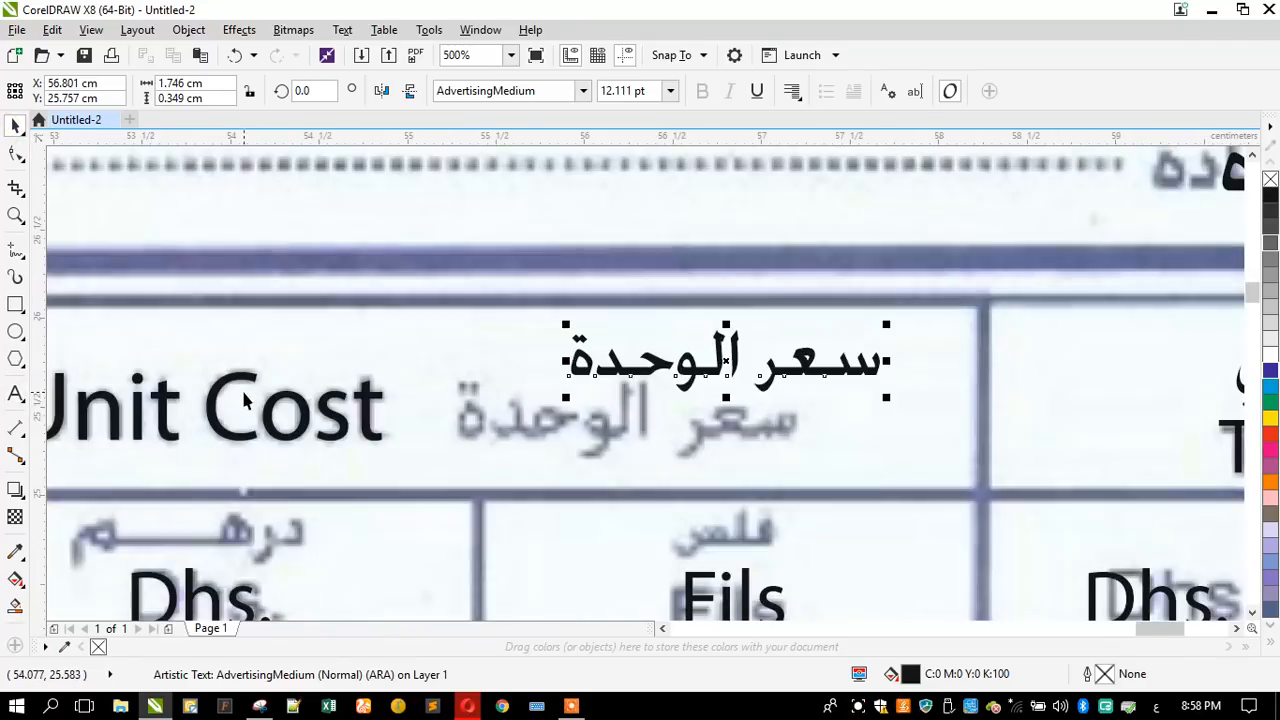
drag(614, 360, 620, 375)
drag(519, 452, 524, 435)
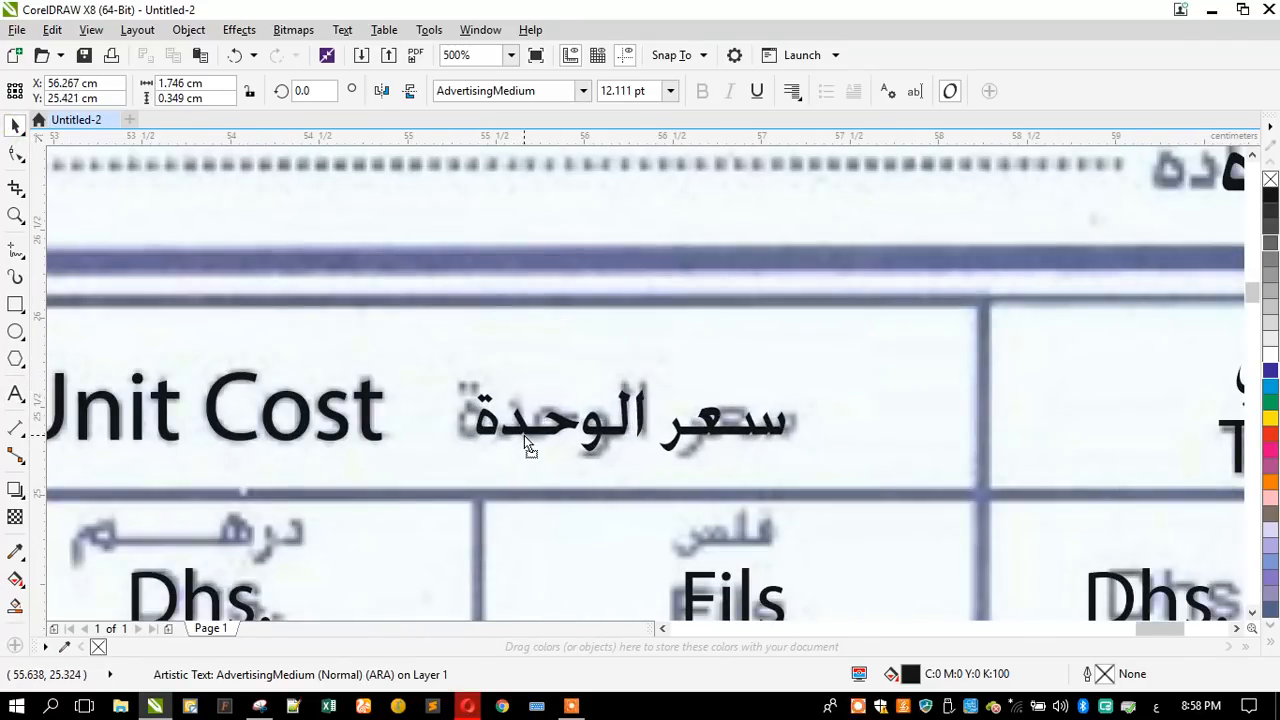
mouse_move(472, 385)
mouse_down()
mouse_move(443, 360)
mouse_move(448, 379)
mouse_up()
drag(795, 386, 816, 368)
scroll(632, 355, down, 5)
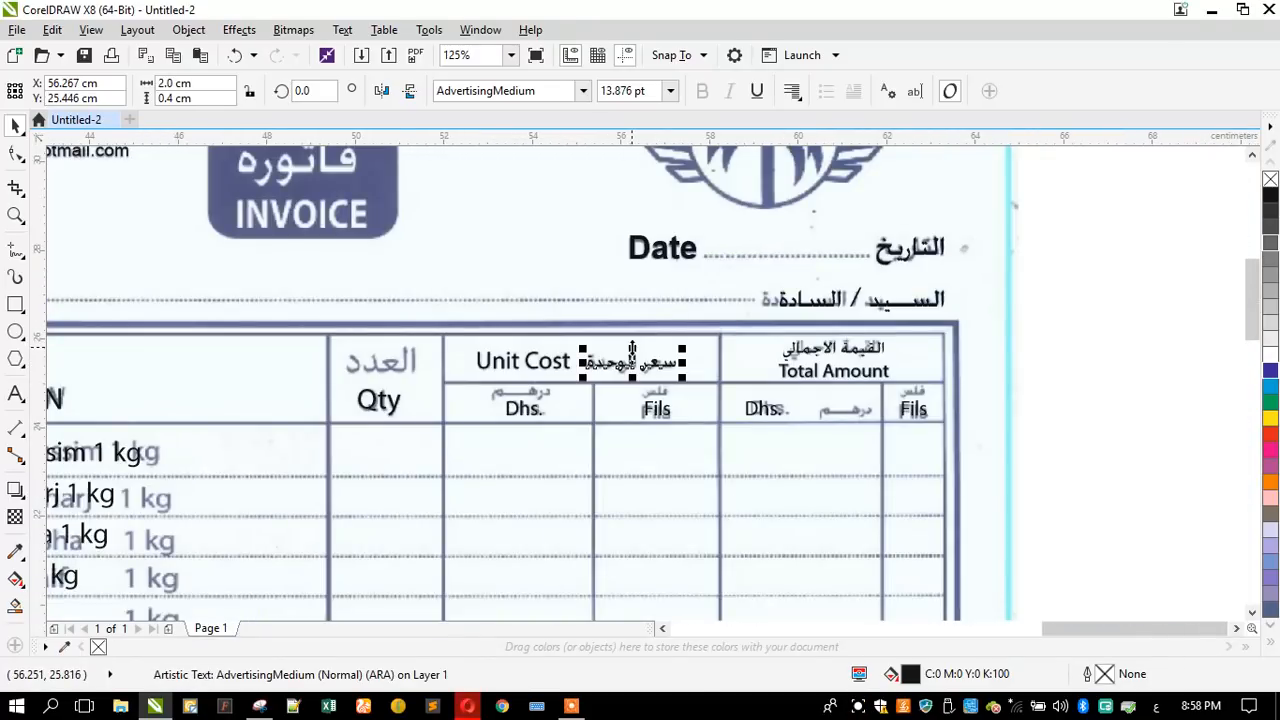
- Copy the Arabic total amount heading to just below its "Dhs." and "Fils" subheadings and replace the copied text with "فلس"
scroll(904, 413, up, 2)
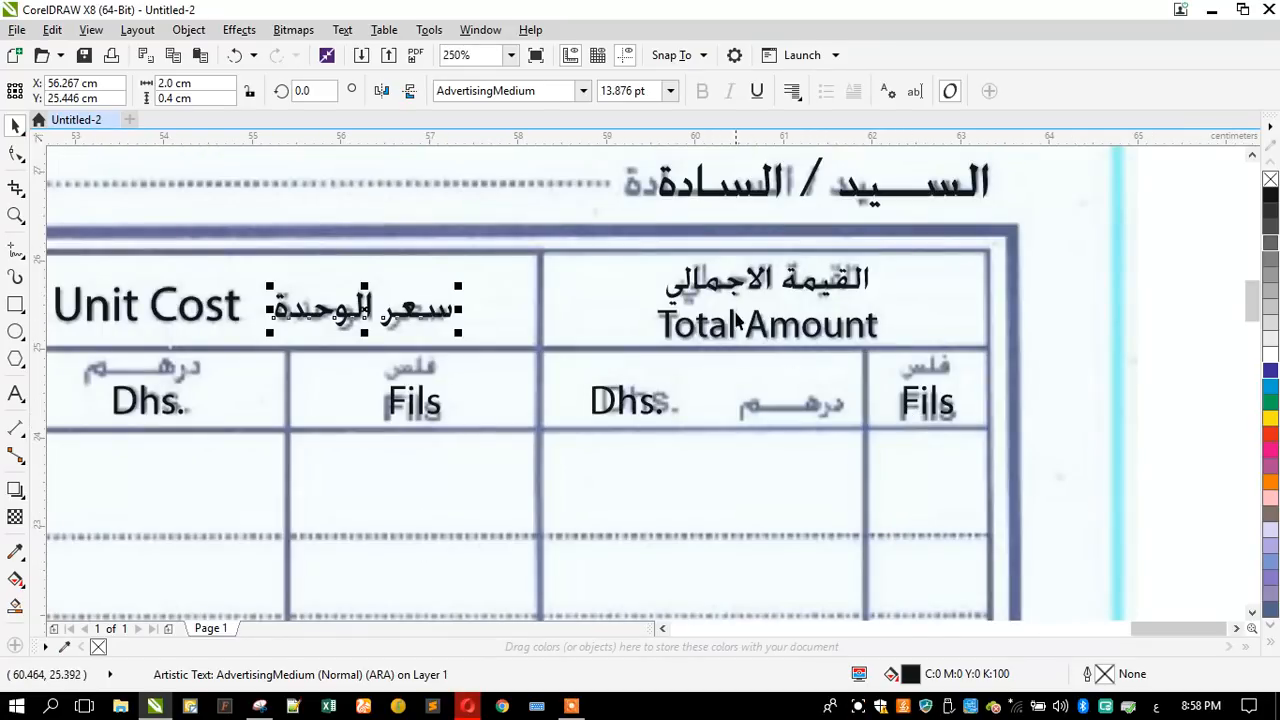
drag(732, 300, 790, 472)
right_click(790, 472)
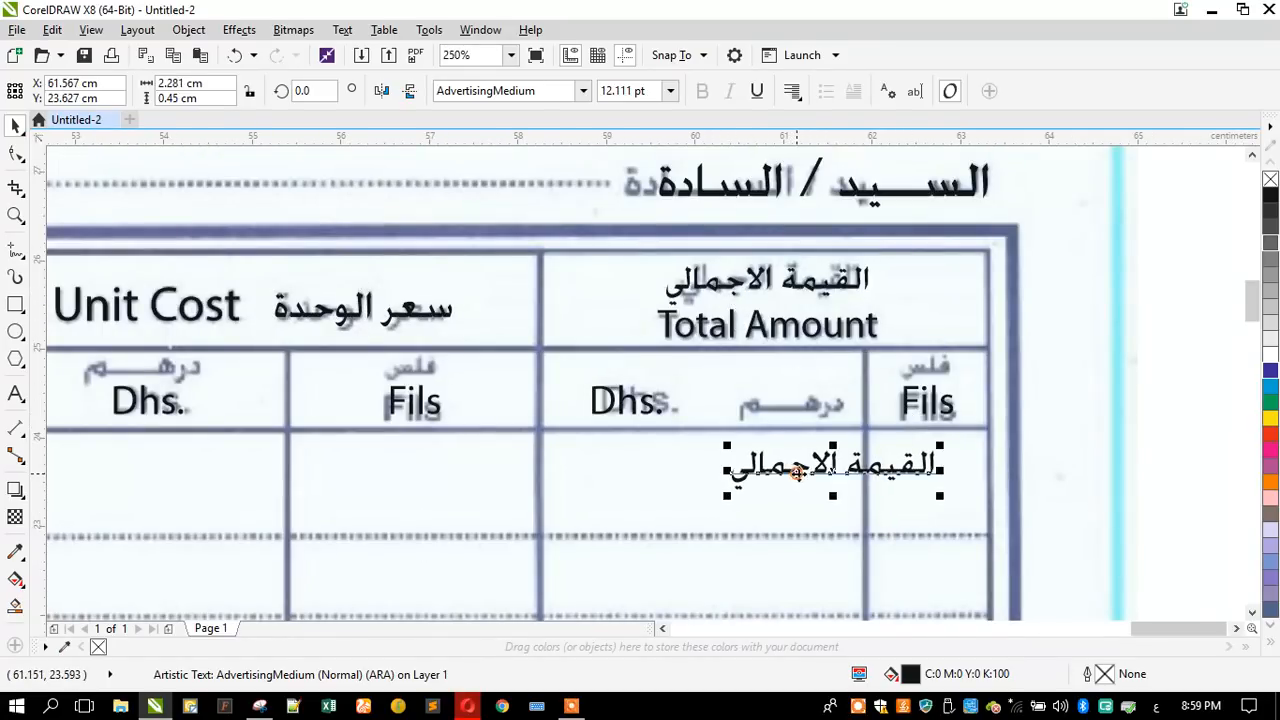
scroll(958, 453, up, 2)
click(15, 393)
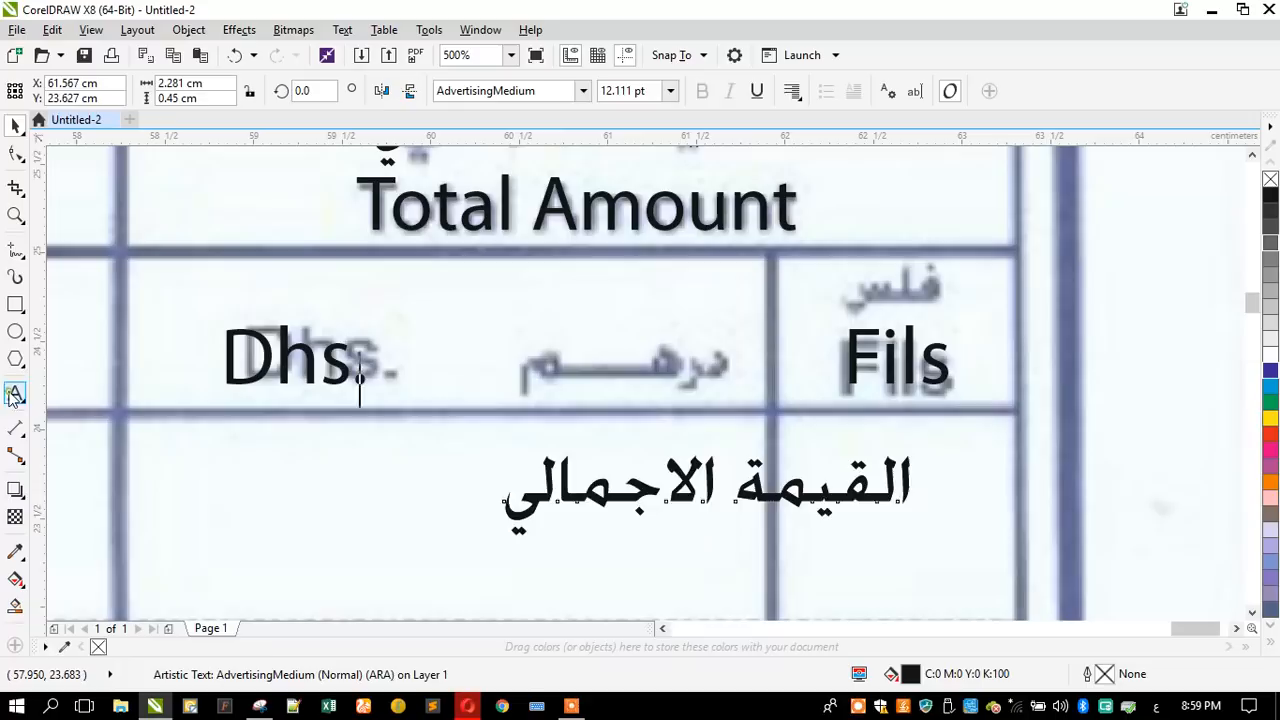
key(ctrl+a)
text(فلس)
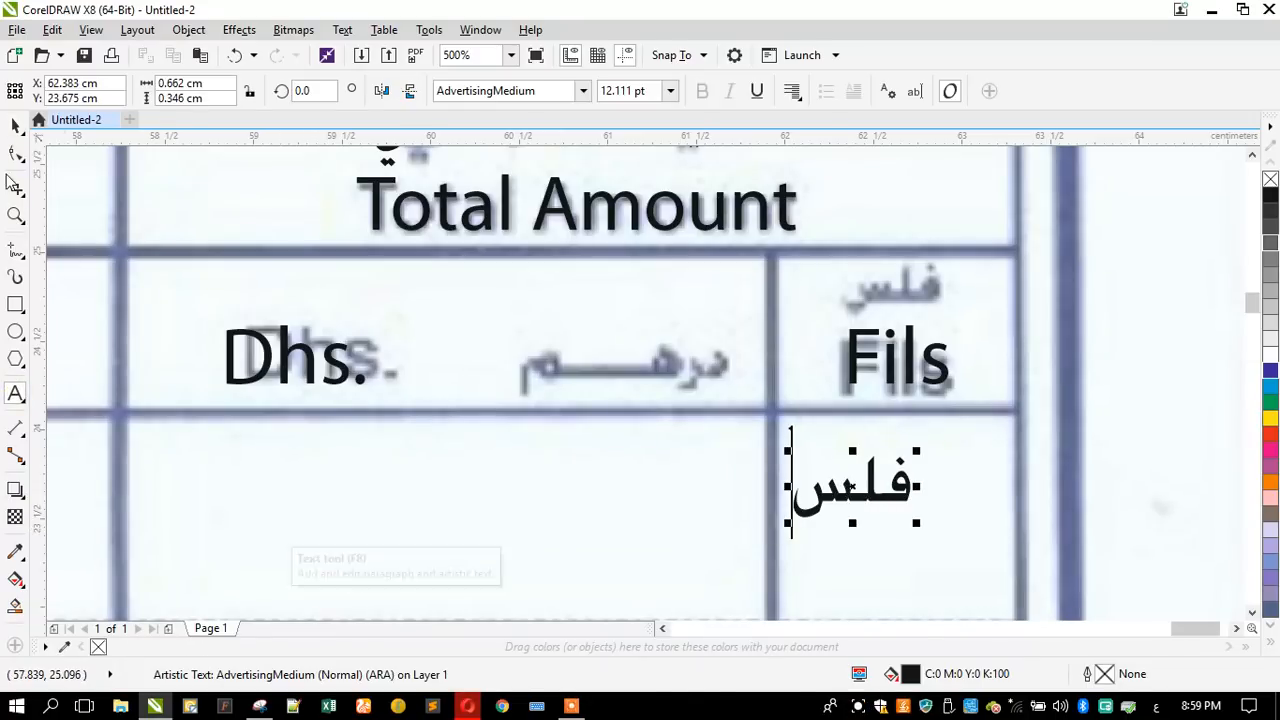
click(14, 128)
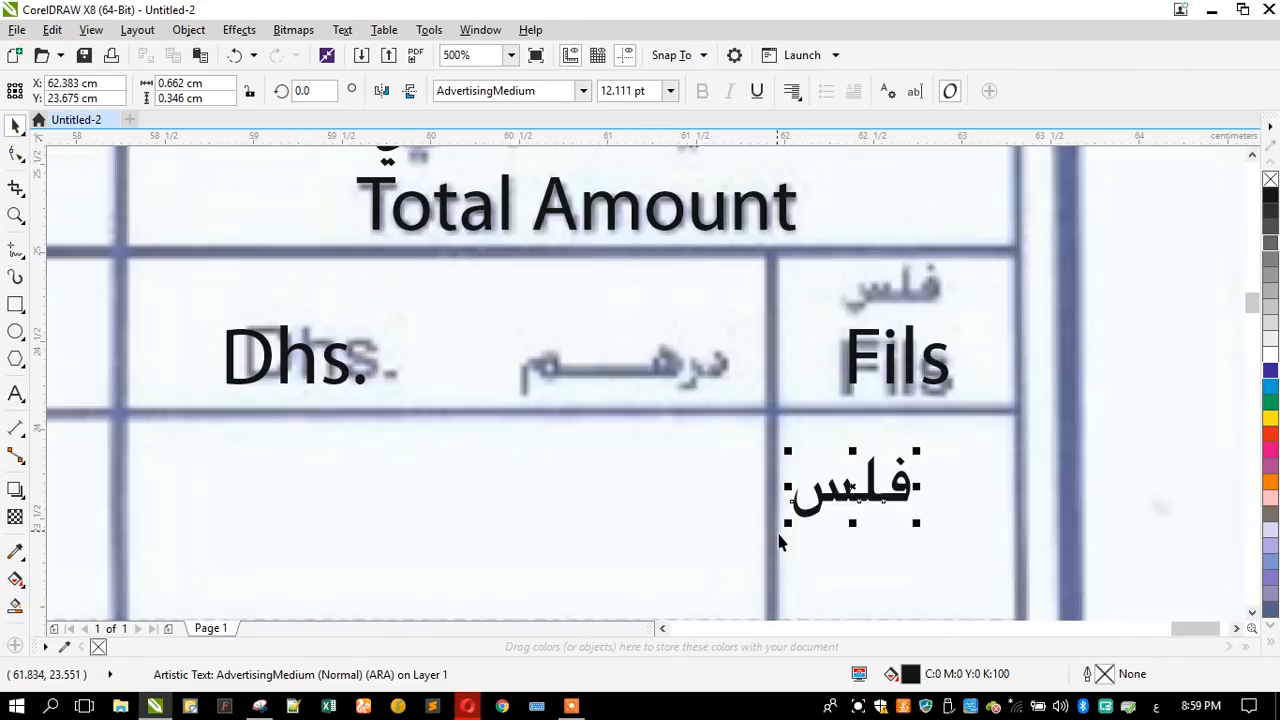
- Place "فلس" centred above "Fils" in the Total Amount column, scaling it to about 10.5 pt to match the scan
drag(788, 522, 836, 330)
shift+click(857, 350)
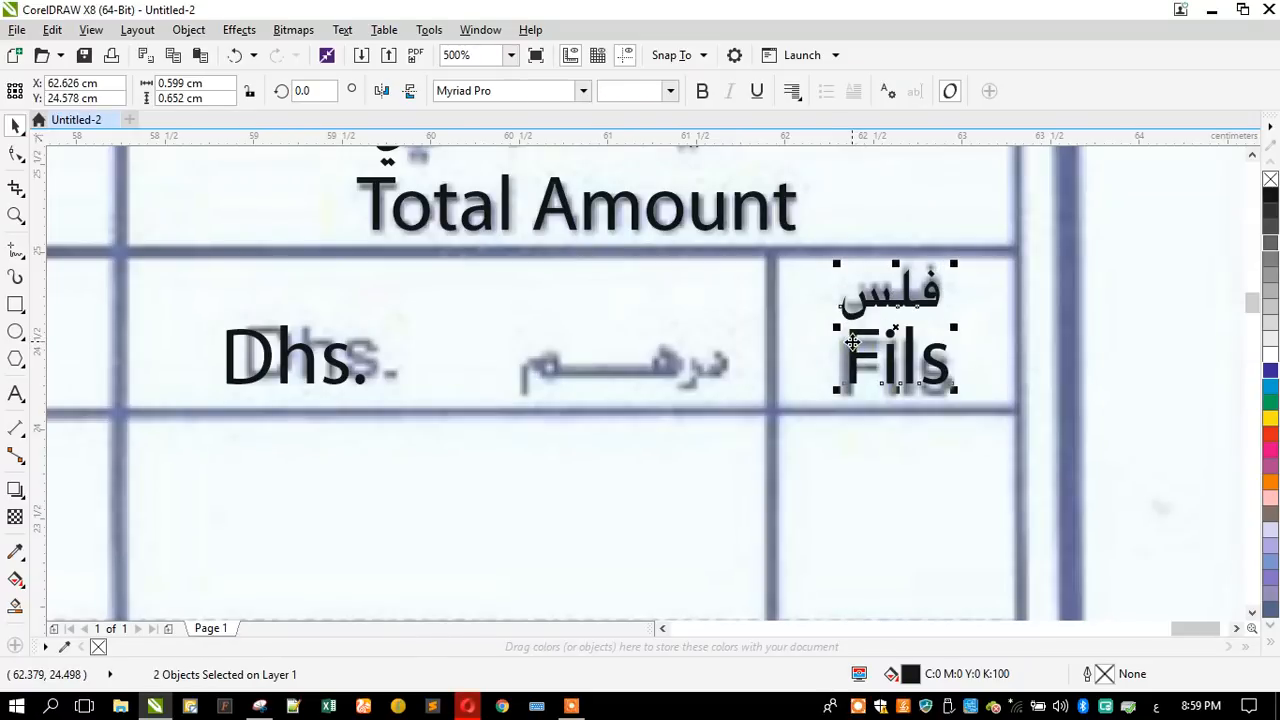
click(811, 343)
click(895, 290)
scroll(932, 245, up, 2)
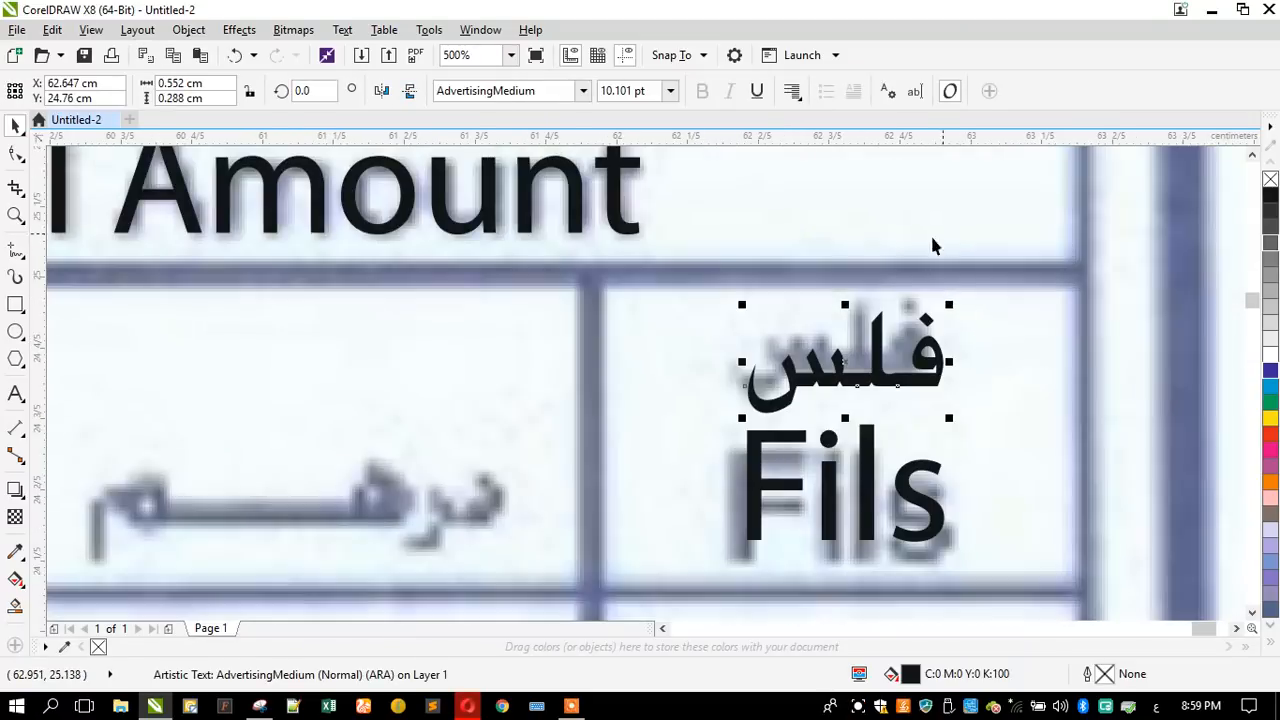
drag(743, 305, 735, 298)
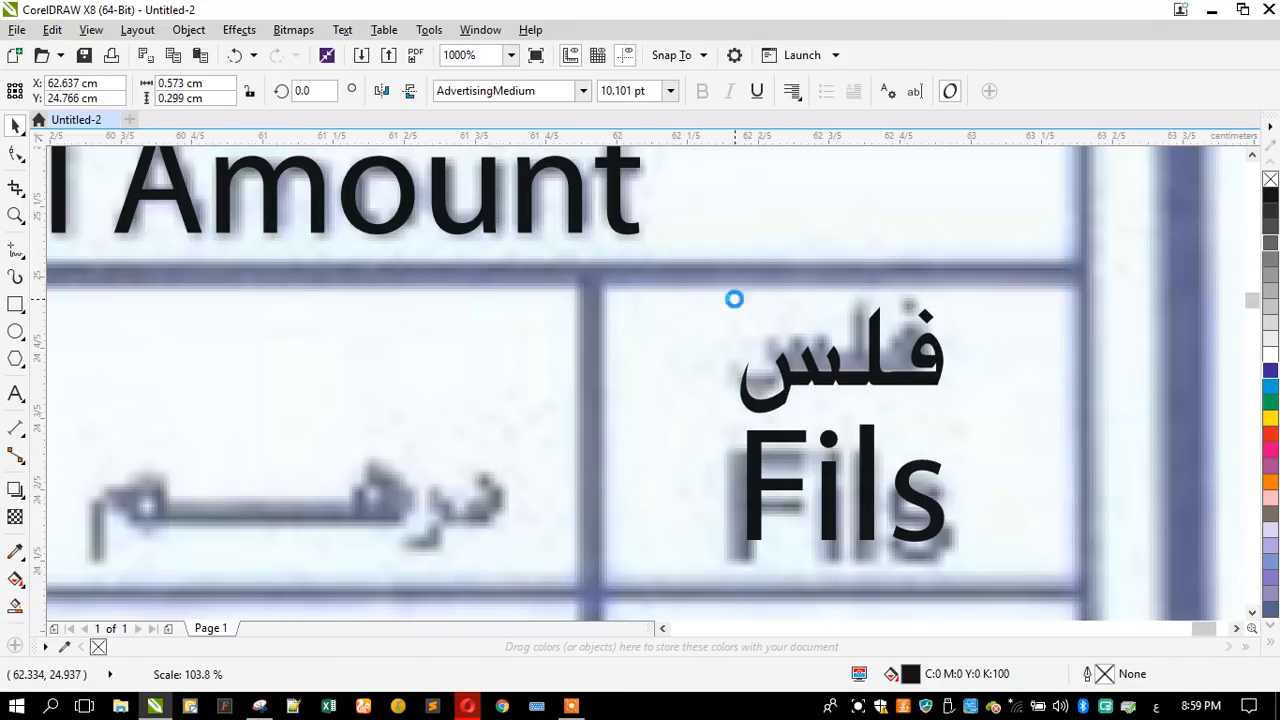
- Copy "فلس" into the Total Amount column's "Dhs." cell and replace it with "درهم", elongated with kashidas to match the scan
scroll(845, 345, down, 1)
drag(836, 363, 606, 381)
right_click(606, 381)
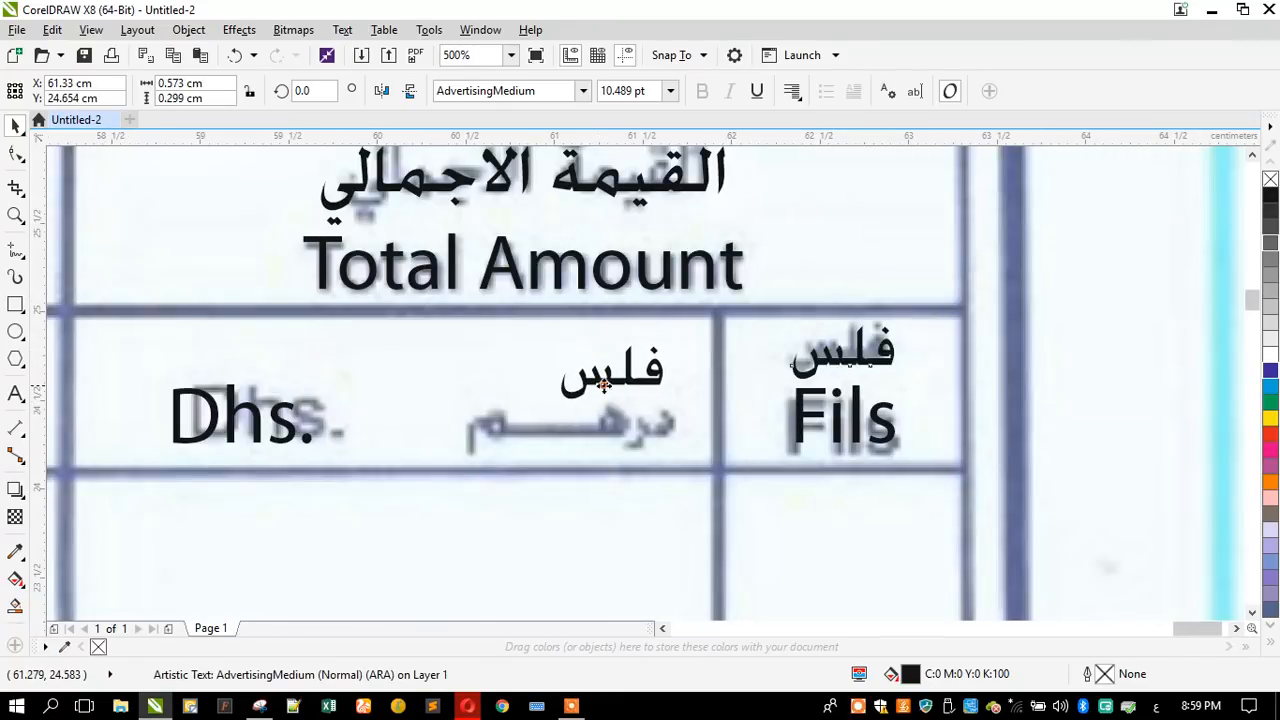
click(15, 393)
key(ctrl+a)
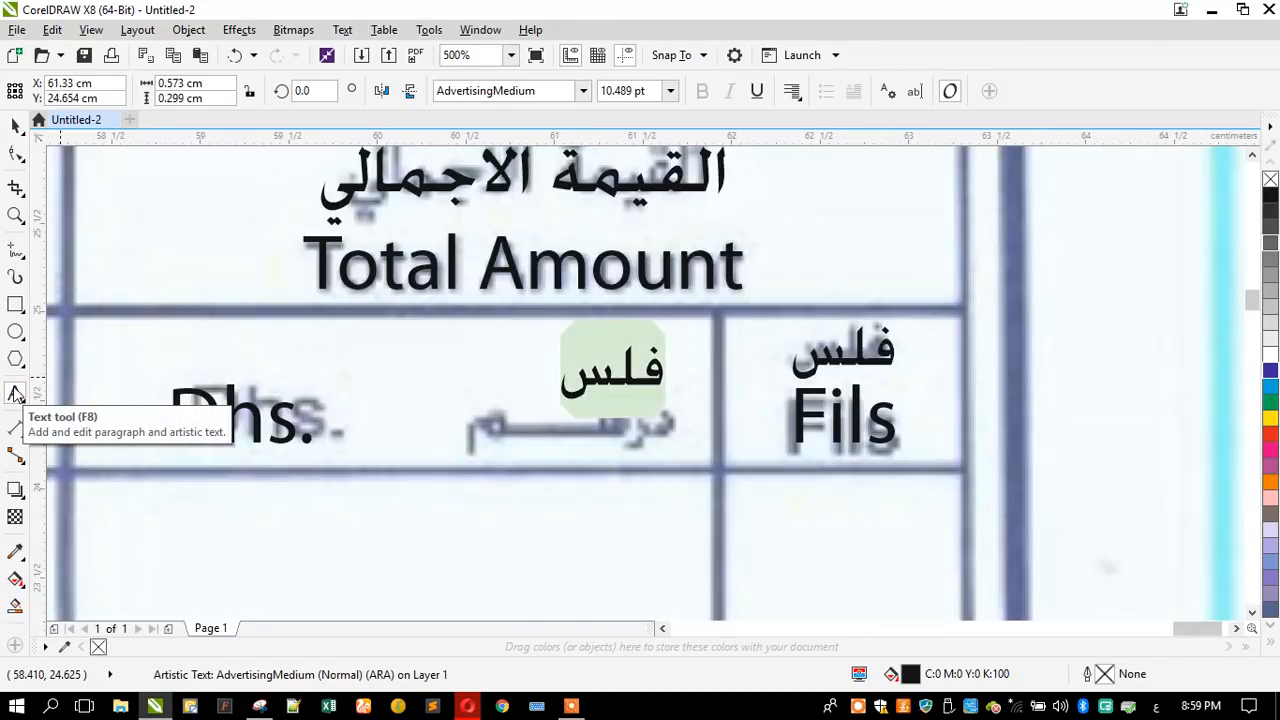
text(درهــــم)
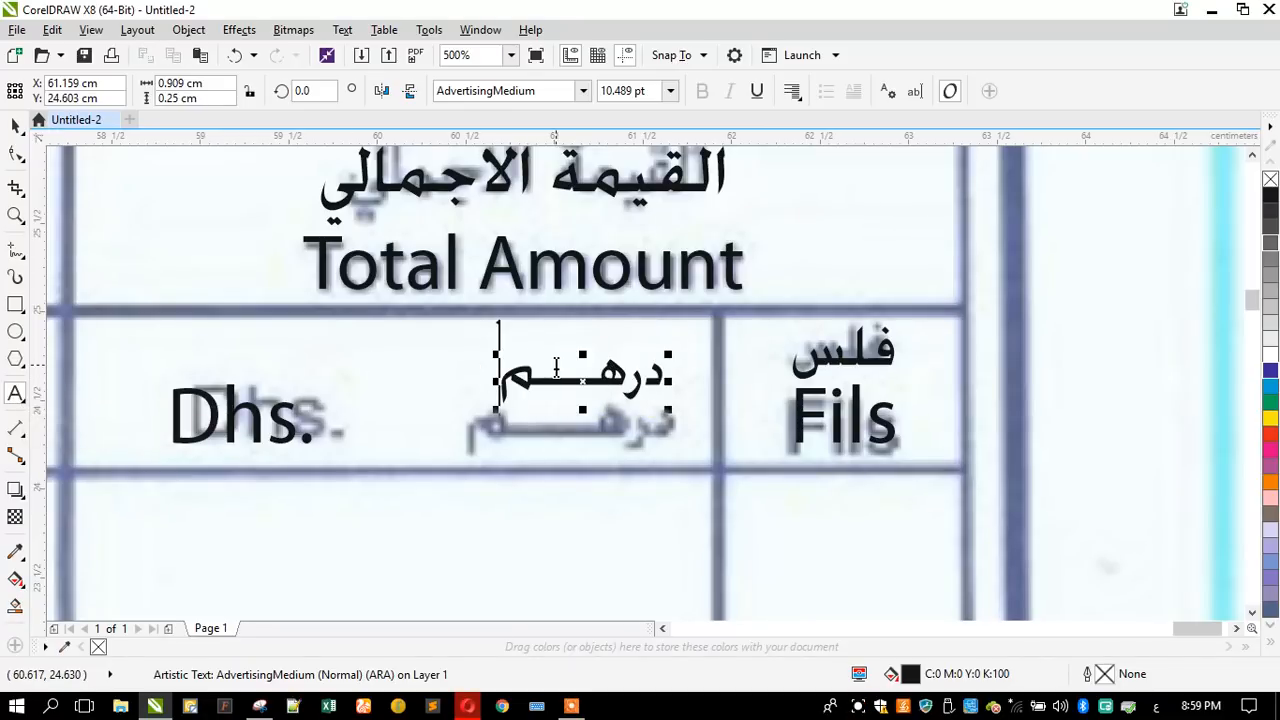
click(556, 370)
text(ـ)
click(15, 125)
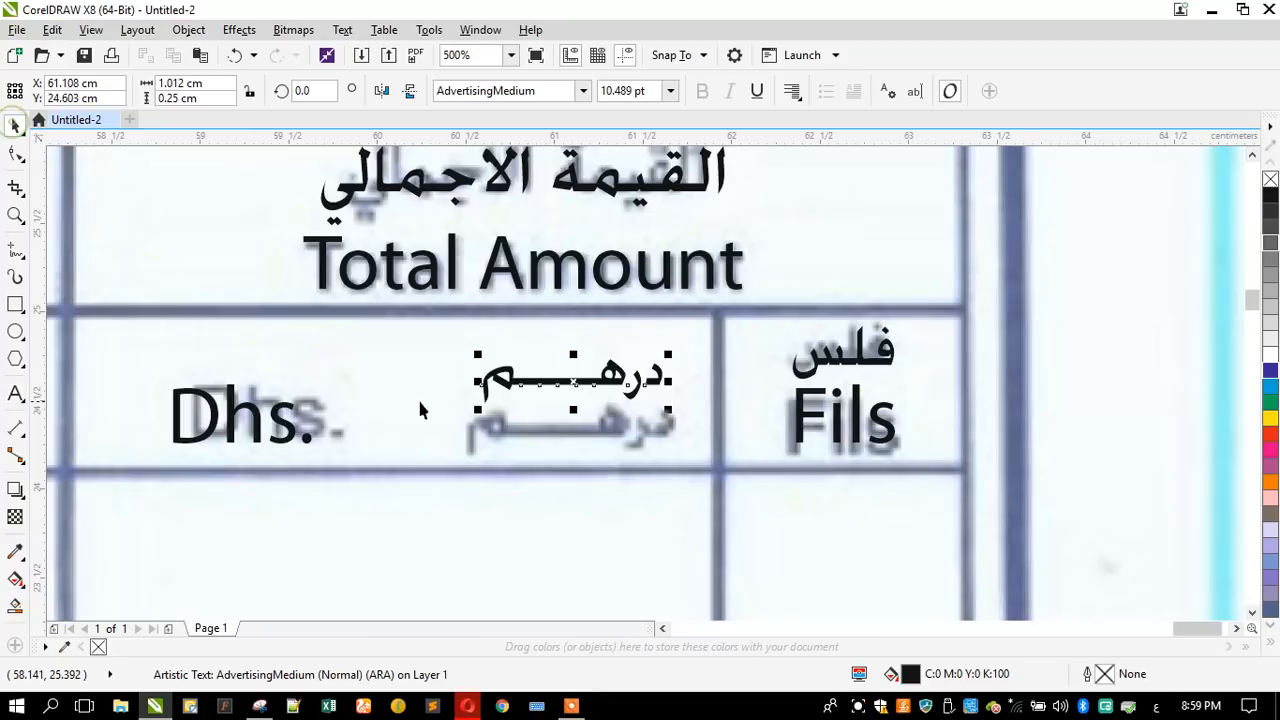
- Move the elongated "درهم" label over the scanned word beside "Dhs." and enlarge it to about 10.9 pt
scroll(494, 445, up, 2)
drag(494, 445, 496, 482)
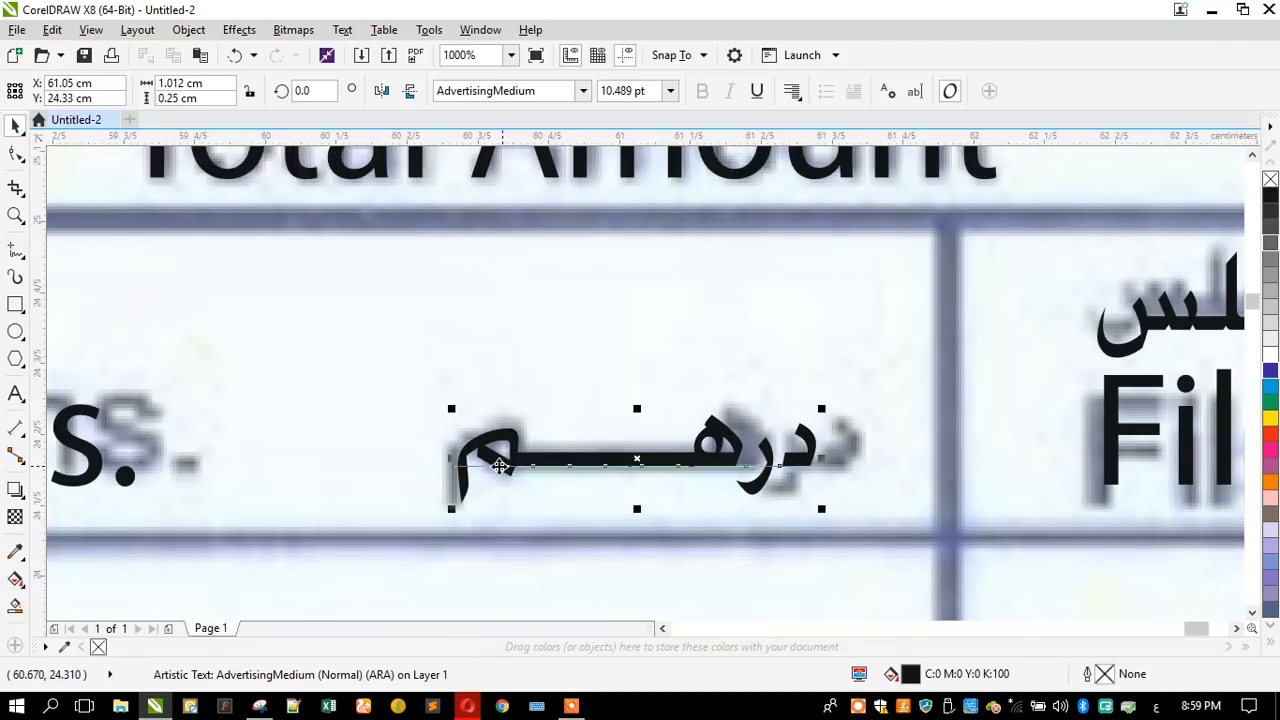
drag(447, 410, 440, 404)
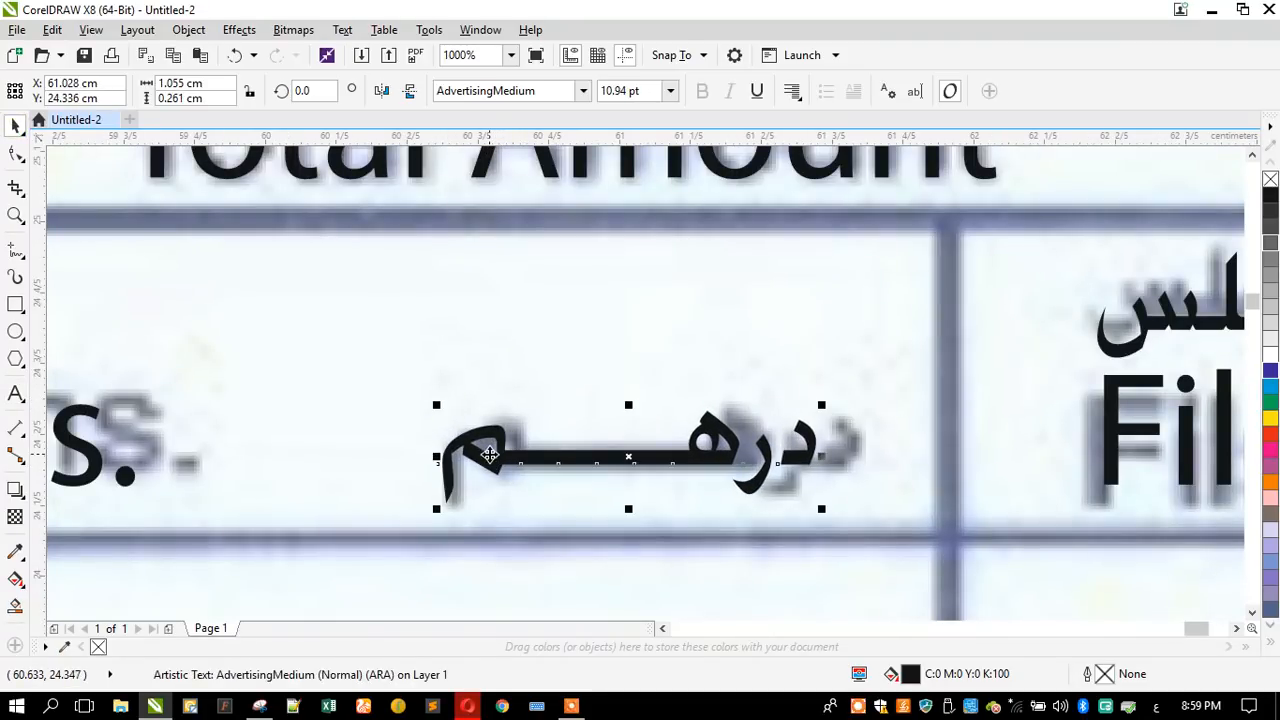
scroll(859, 360, down, 2)
scroll(670, 418, up, 2)
drag(674, 416, 678, 410)
scroll(879, 358, down, 2)
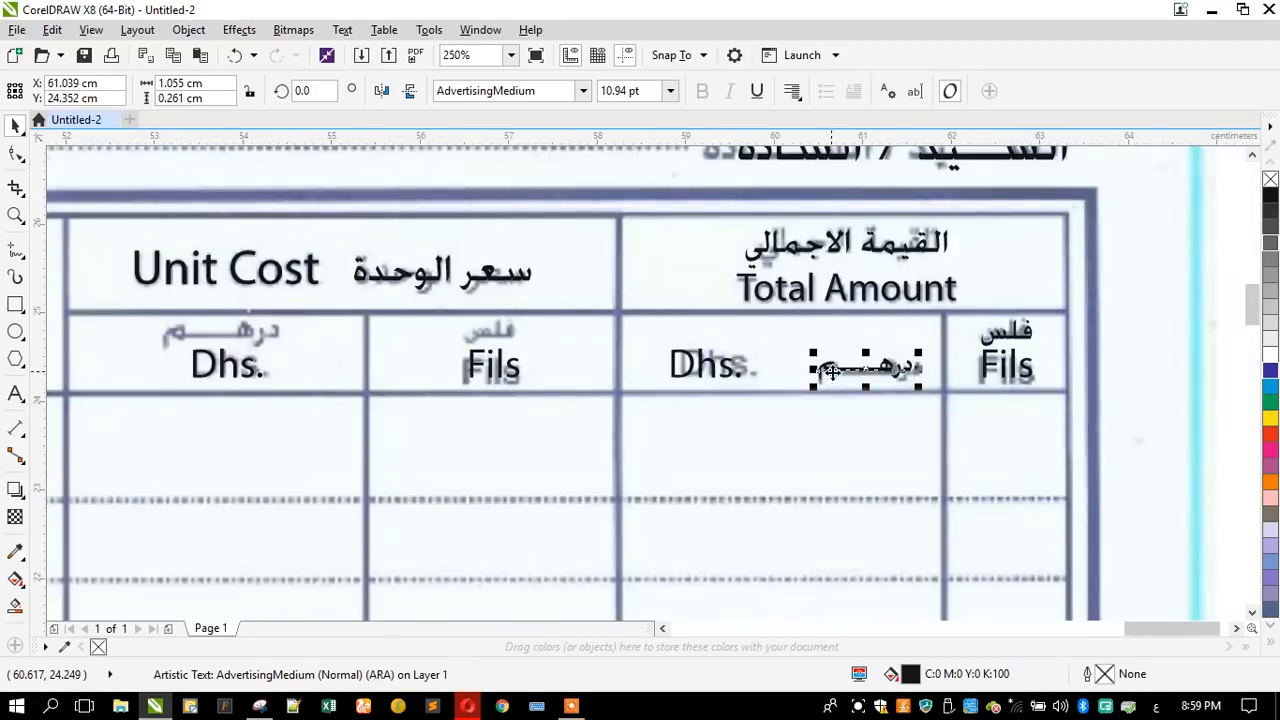
- Copy the Arabic dirham label beside "Fils" in the Unit Cost column and replace its text with "فلس"
drag(832, 370, 556, 370)
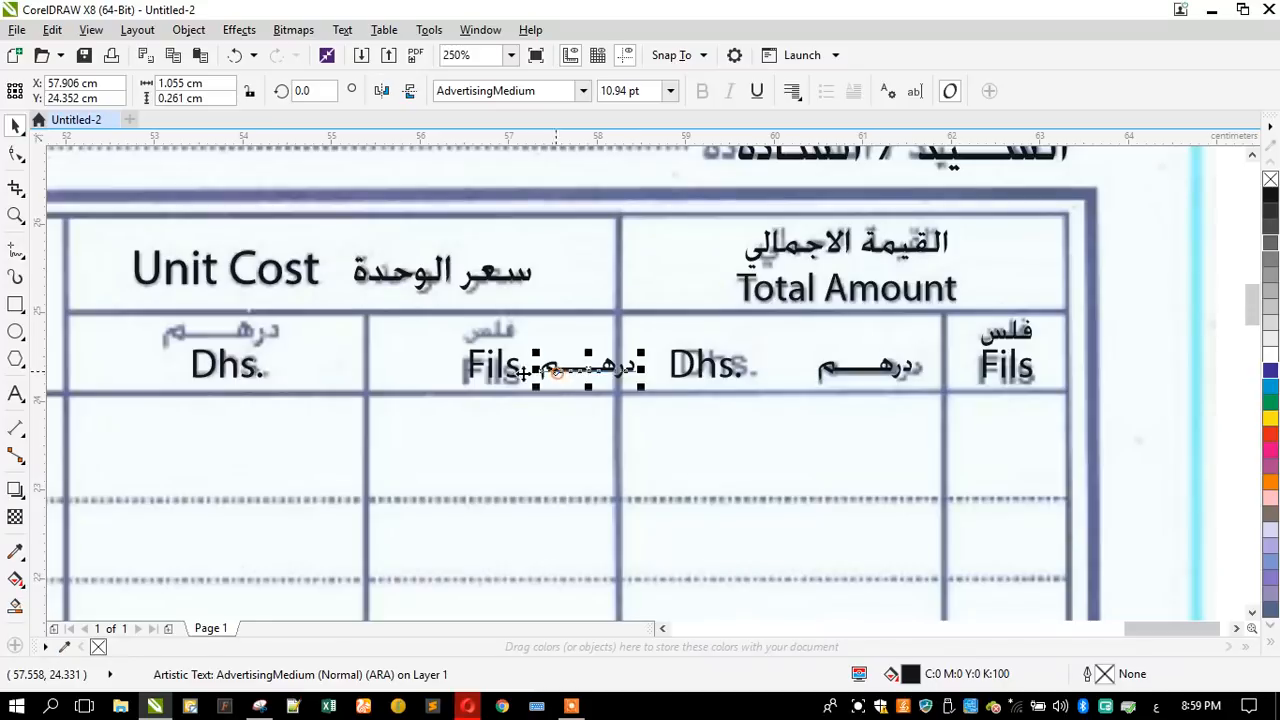
scroll(393, 355, up, 1)
click(14, 392)
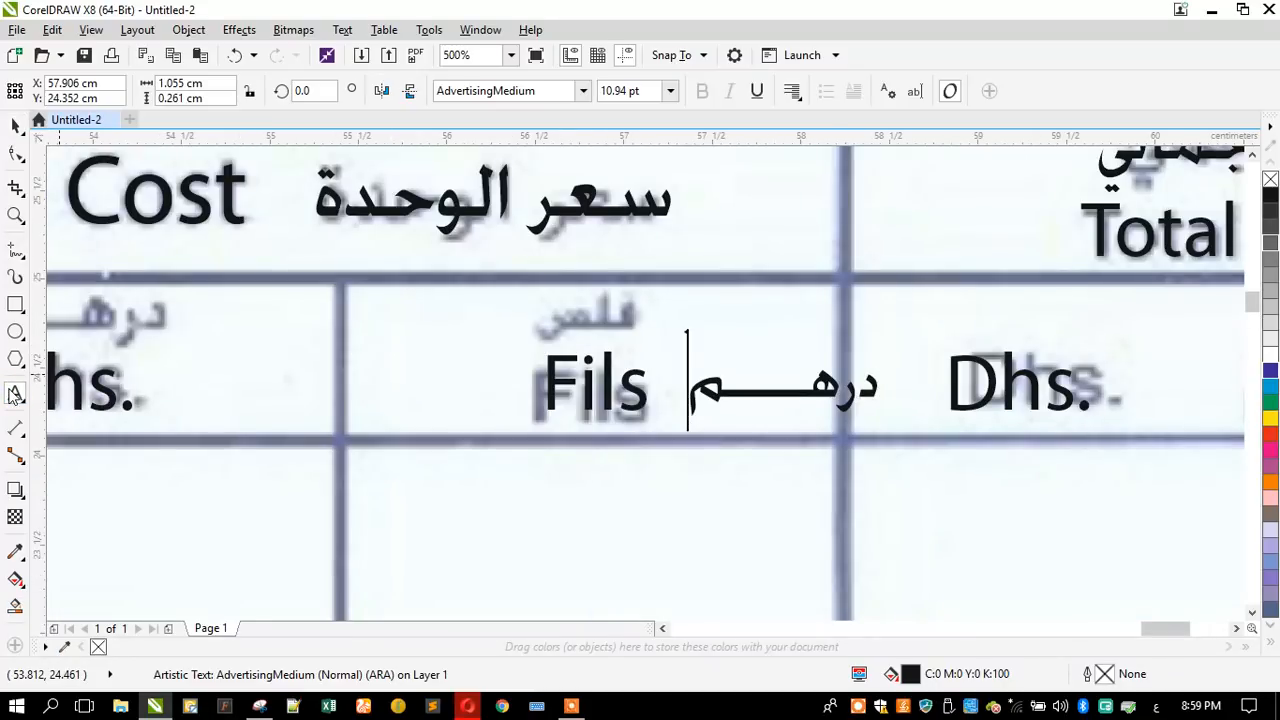
key(ctrl+a)
text(فلس)
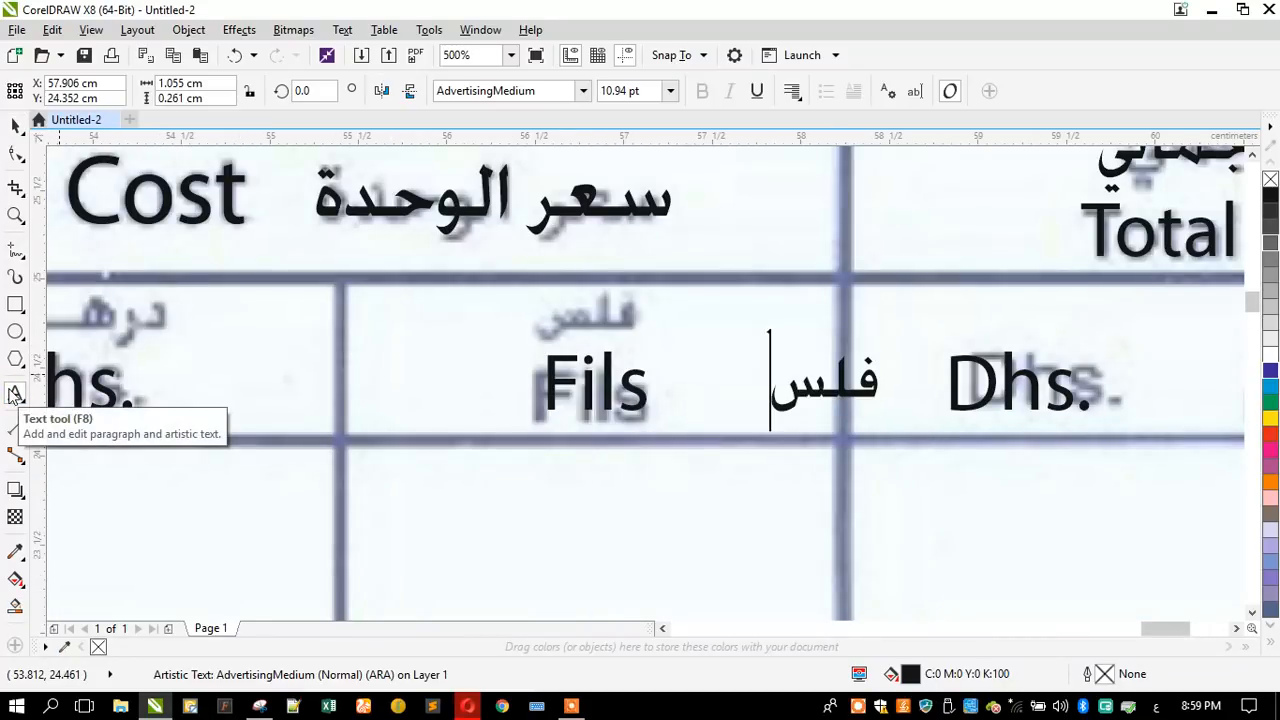
click(15, 125)
- Move the copied "فلس" label over the scanned word and centre it above "Fils" in the Unit Cost column
drag(828, 390, 597, 329)
shift+click(609, 372)
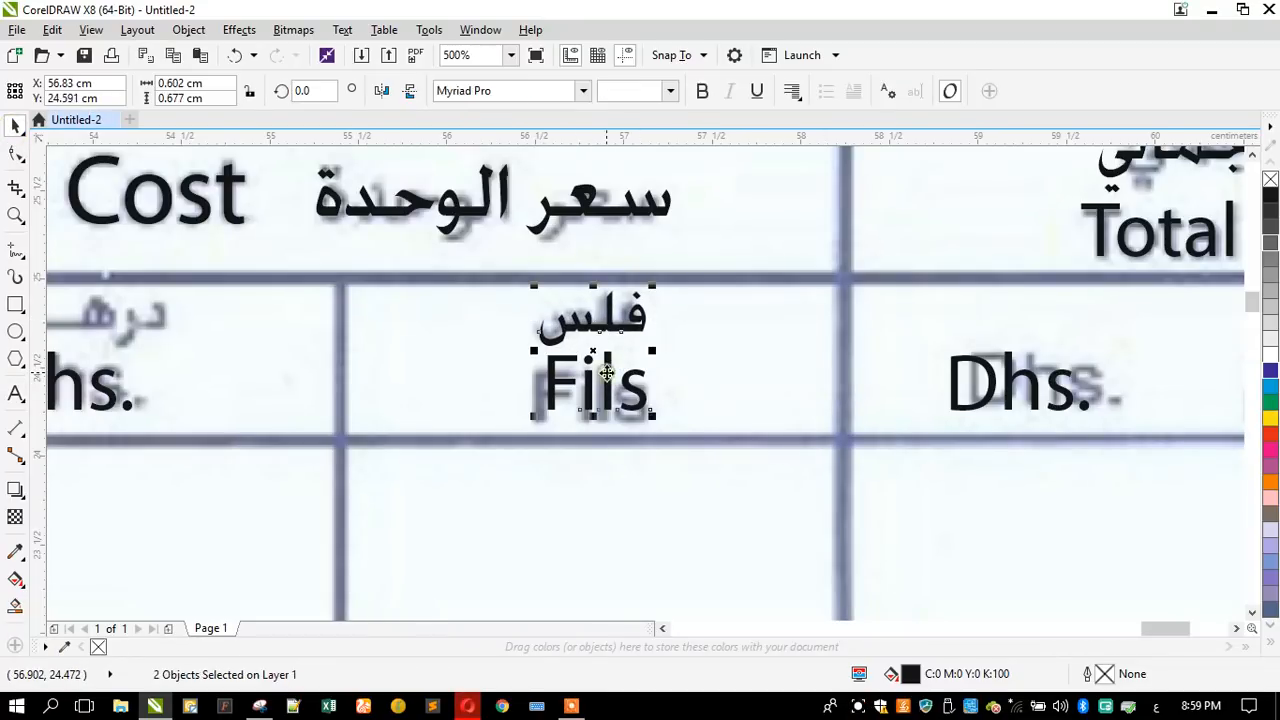
scroll(858, 378, down, 1)
click(502, 442)
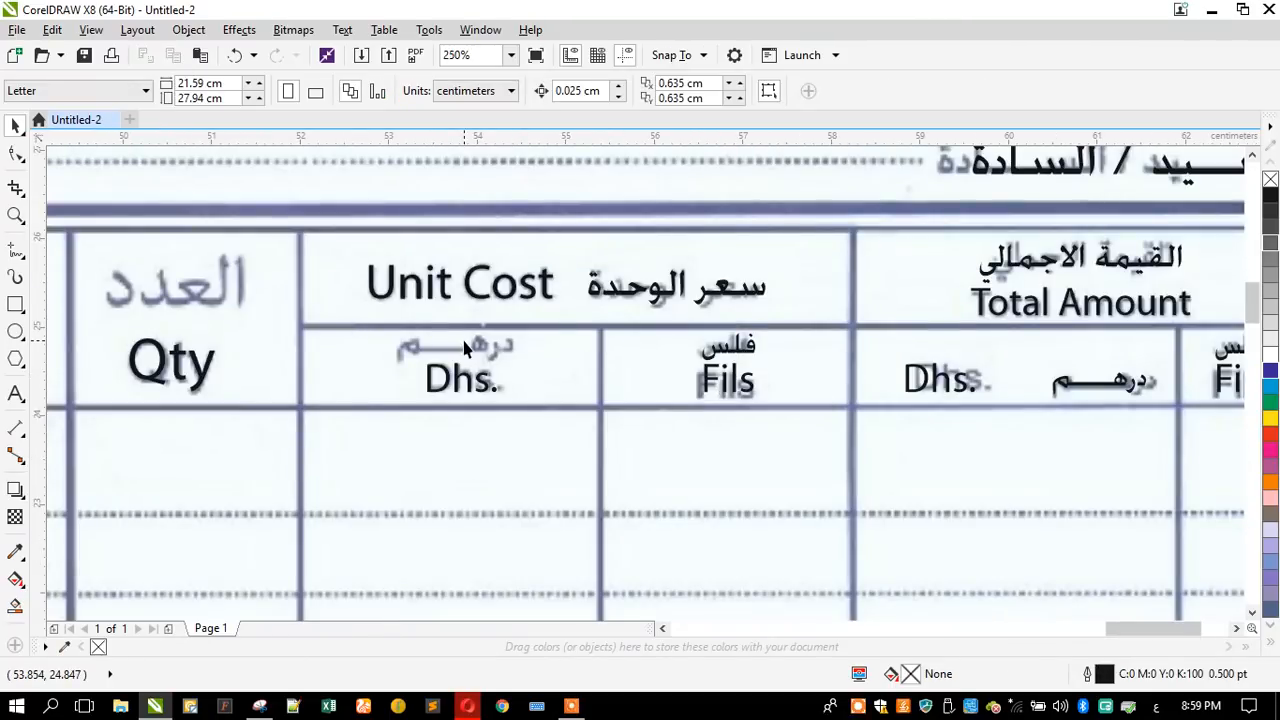
- Copy "فلس" into the Unit Cost column's "Dhs." cell, retype it as "درهـــم" and centre it above "Dhs."
scroll(463, 347, up, 1)
drag(966, 370, 566, 372)
click(14, 396)
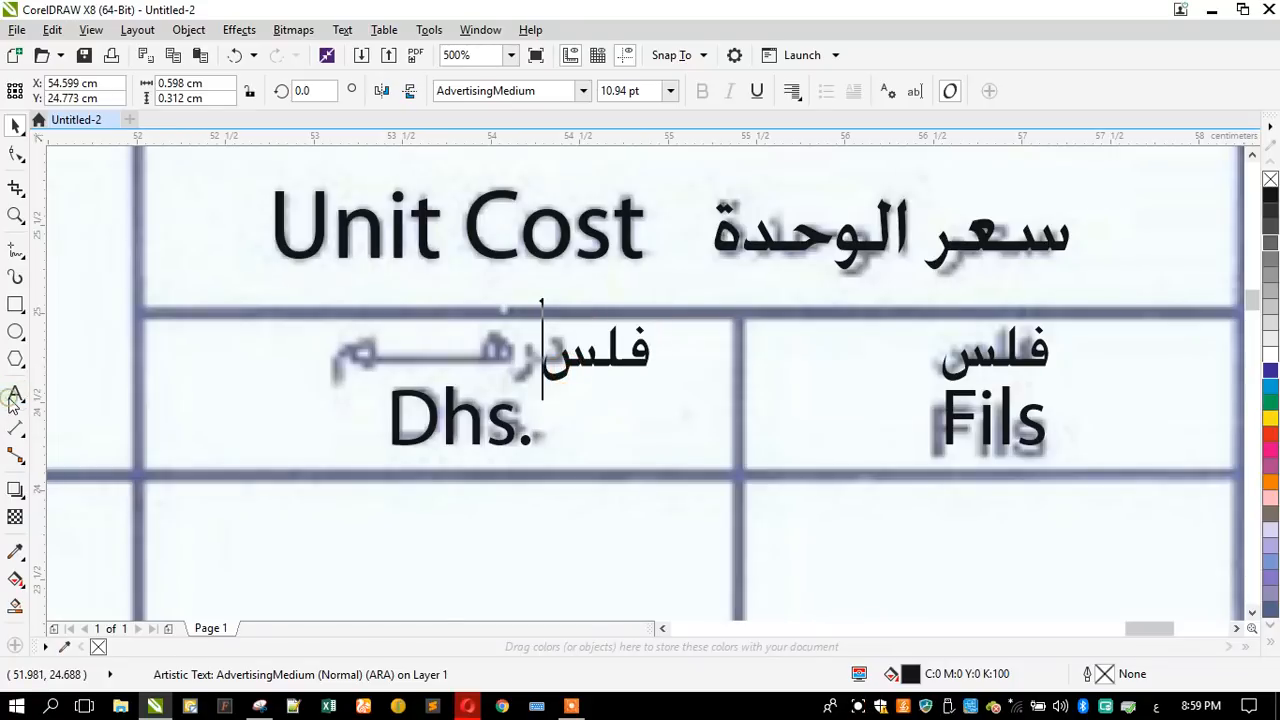
key(ctrl+a)
text(درهـــم)
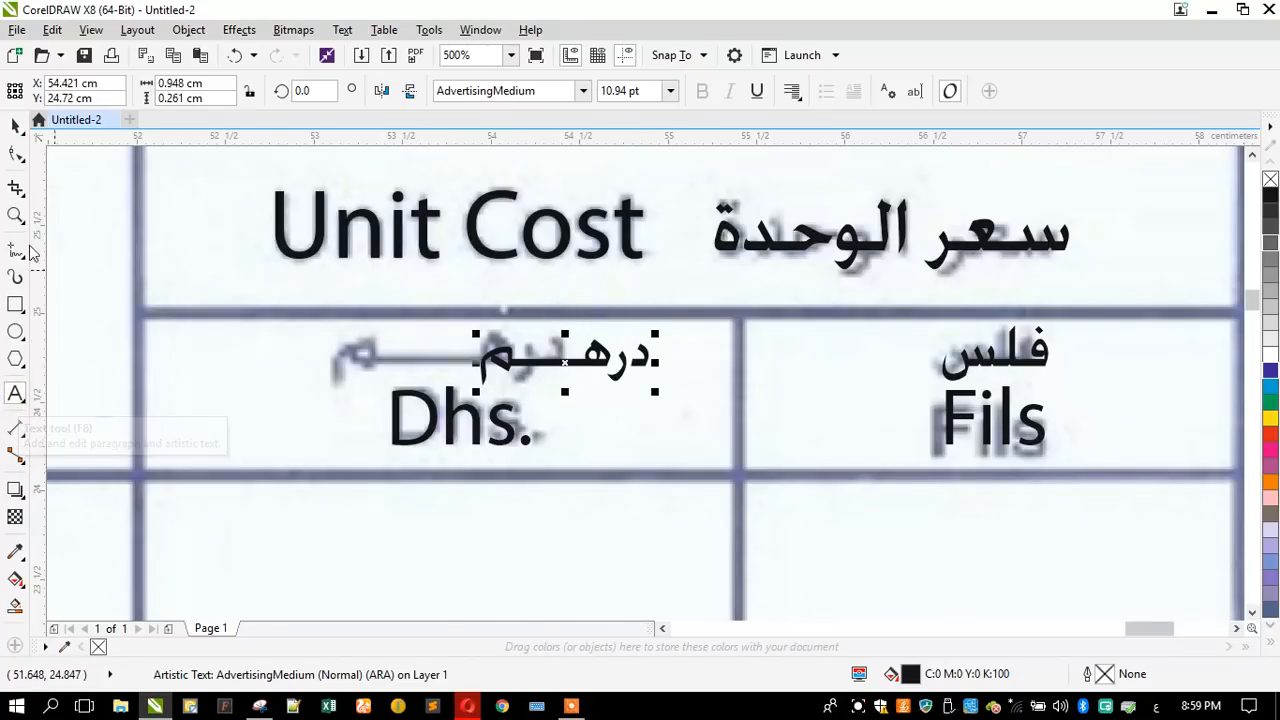
click(15, 123)
drag(503, 365, 395, 352)
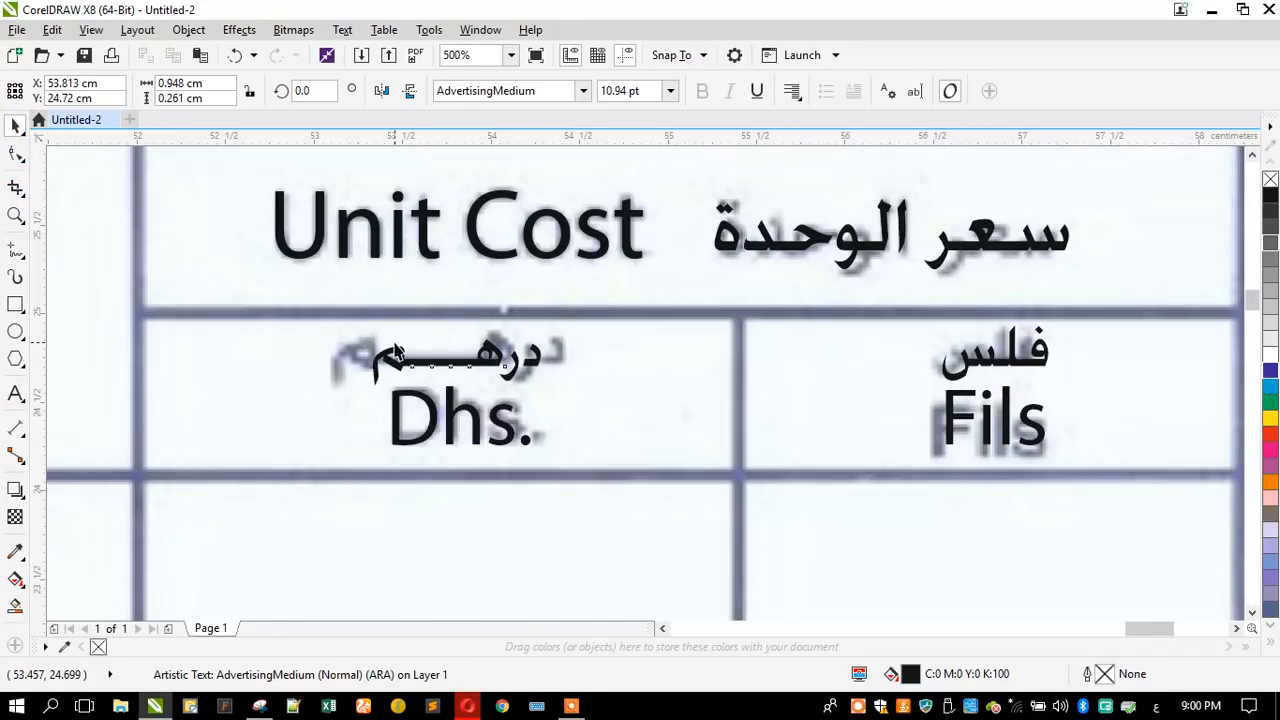
scroll(811, 411, down, 2)
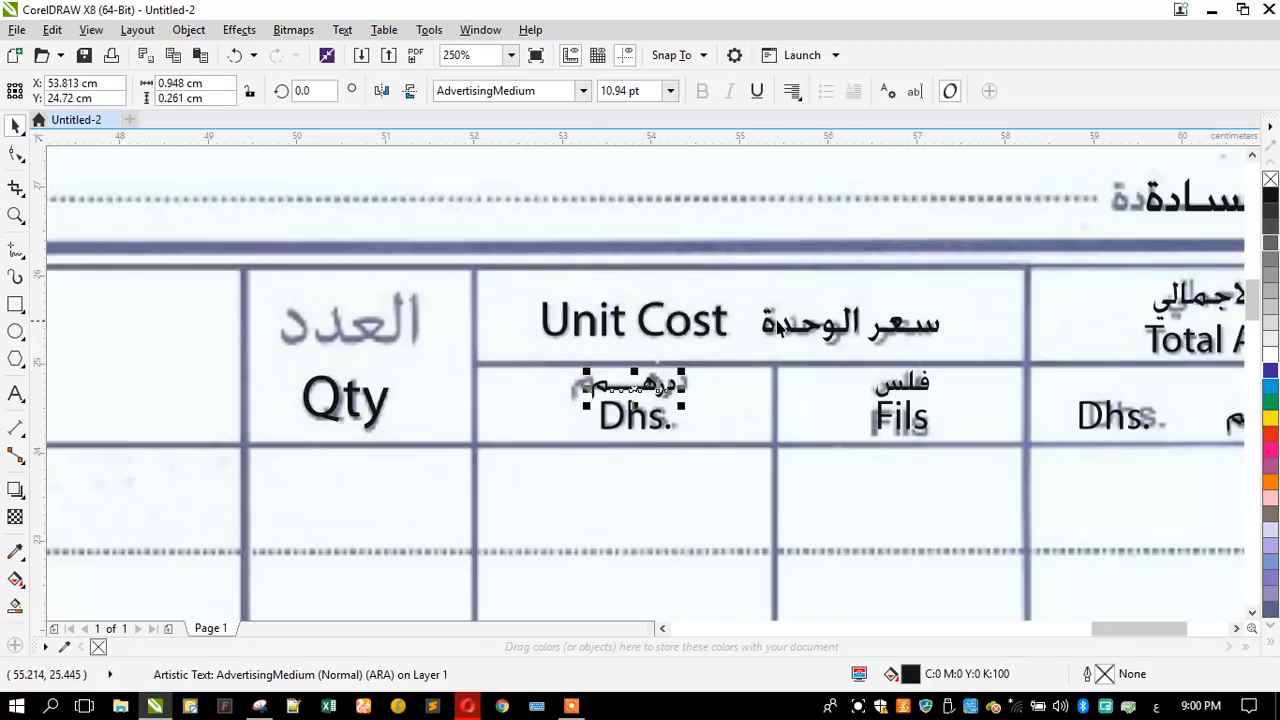
- Copy the Arabic unit cost heading above the "Qty" header cell and replace its text with "العدد"
drag(775, 330, 295, 273)
click(15, 395)
key(ctrl+a)
text(الع)
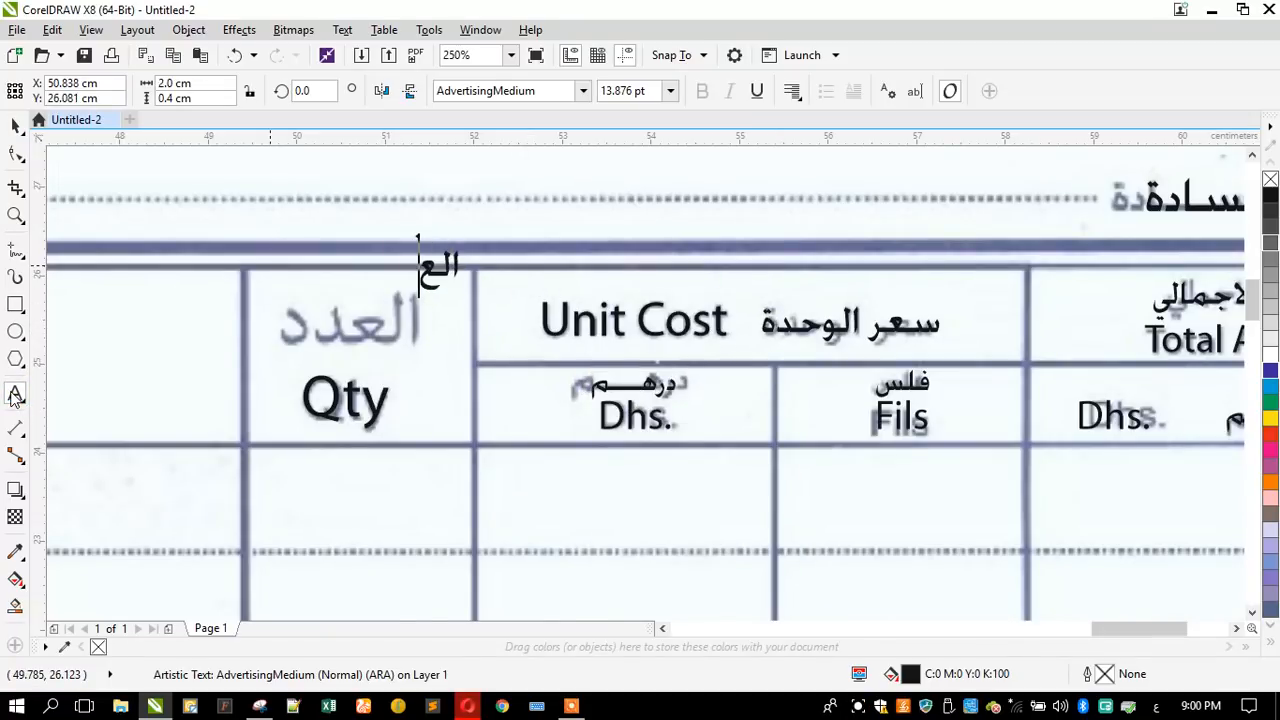
text(دد)
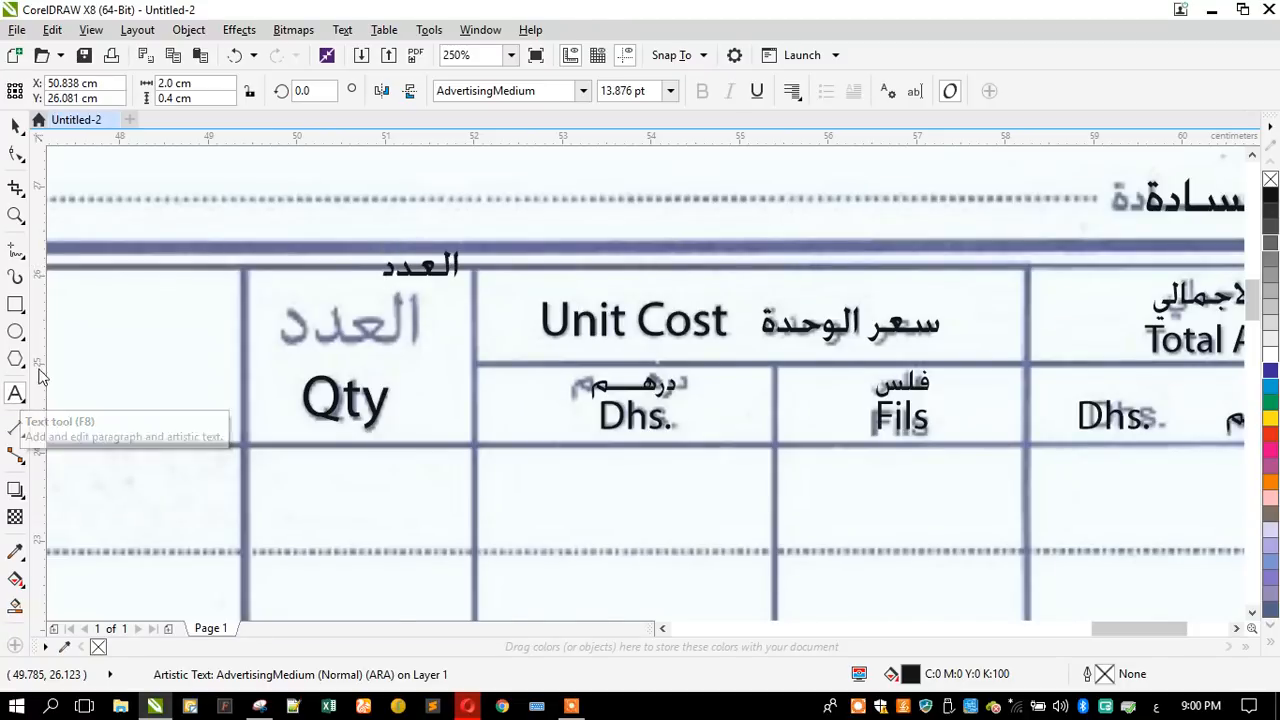
click(17, 132)
- Enlarge the Arabic quantity heading to about 20.8 pt and centre it above "Qty" over the scanned word
scroll(342, 311, up, 2)
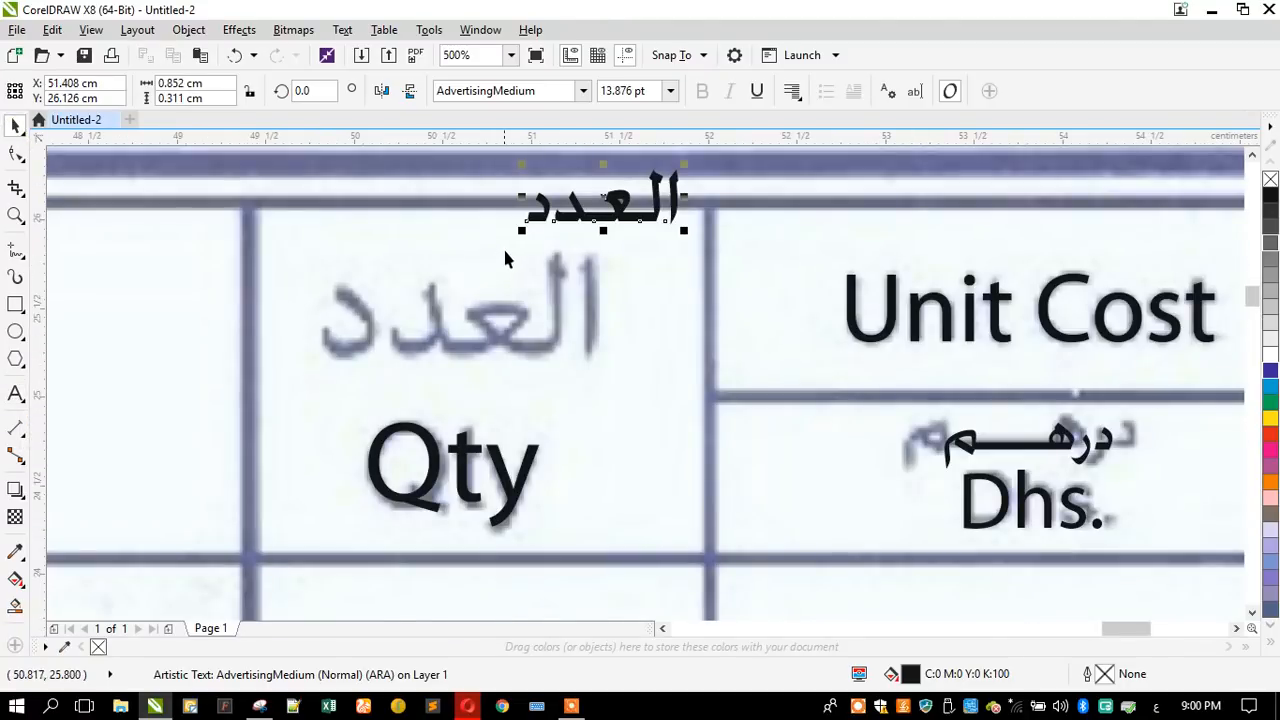
drag(519, 234, 398, 340)
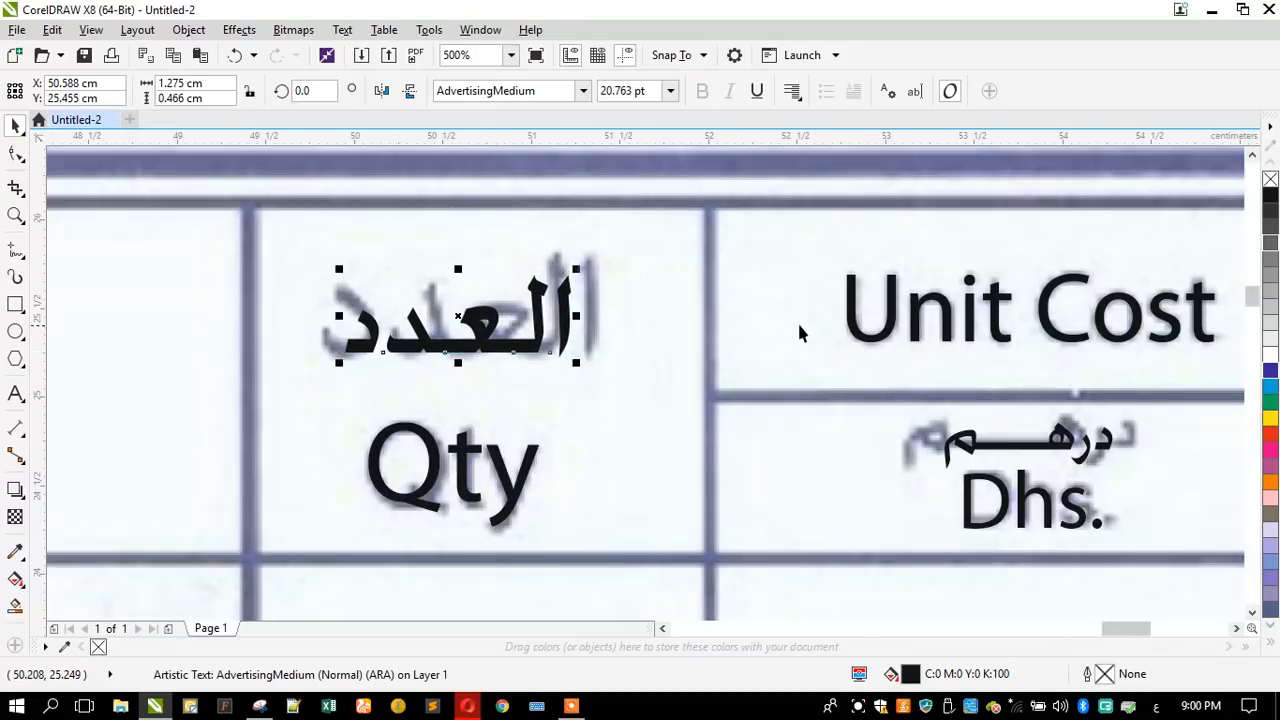
scroll(795, 325, down, 4)
- Copy the Arabic quantity heading into the "DESCRIPTION" header cell and replace its text with "التفاصيل"
scroll(333, 318, up, 2)
drag(1110, 345, 483, 351)
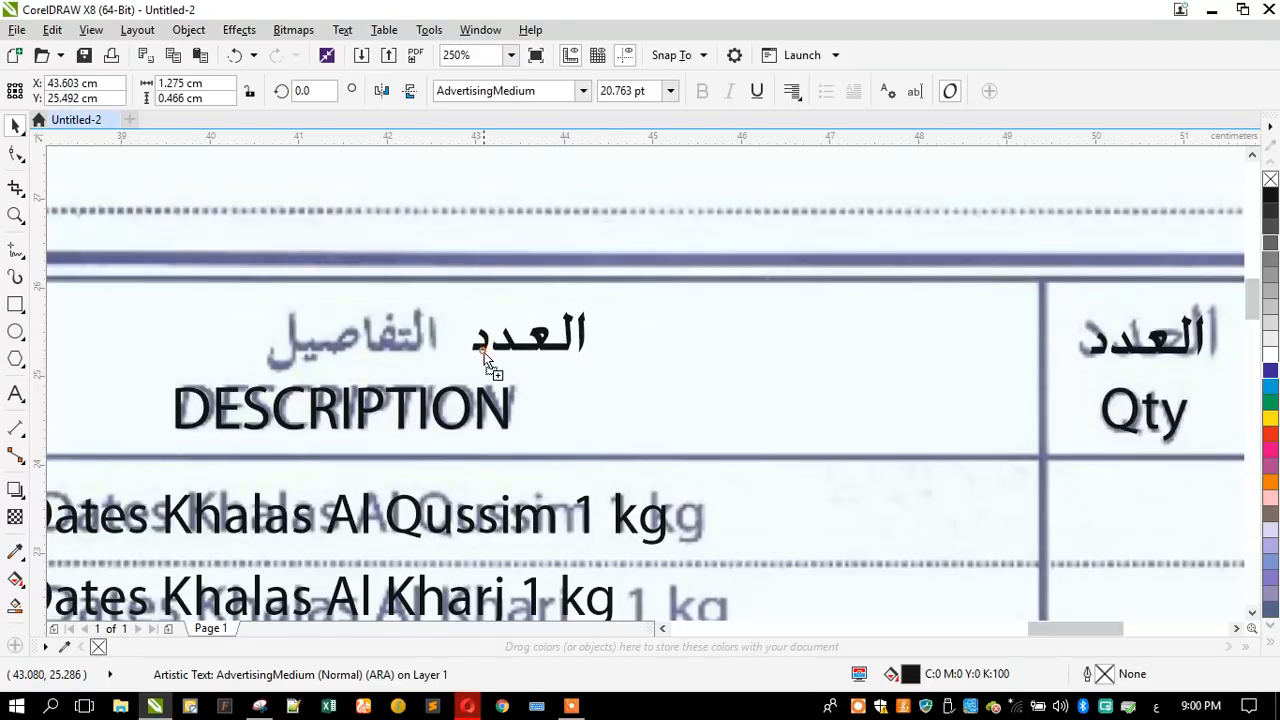
click(15, 394)
key(ctrl+a)
text(التفاصيل)
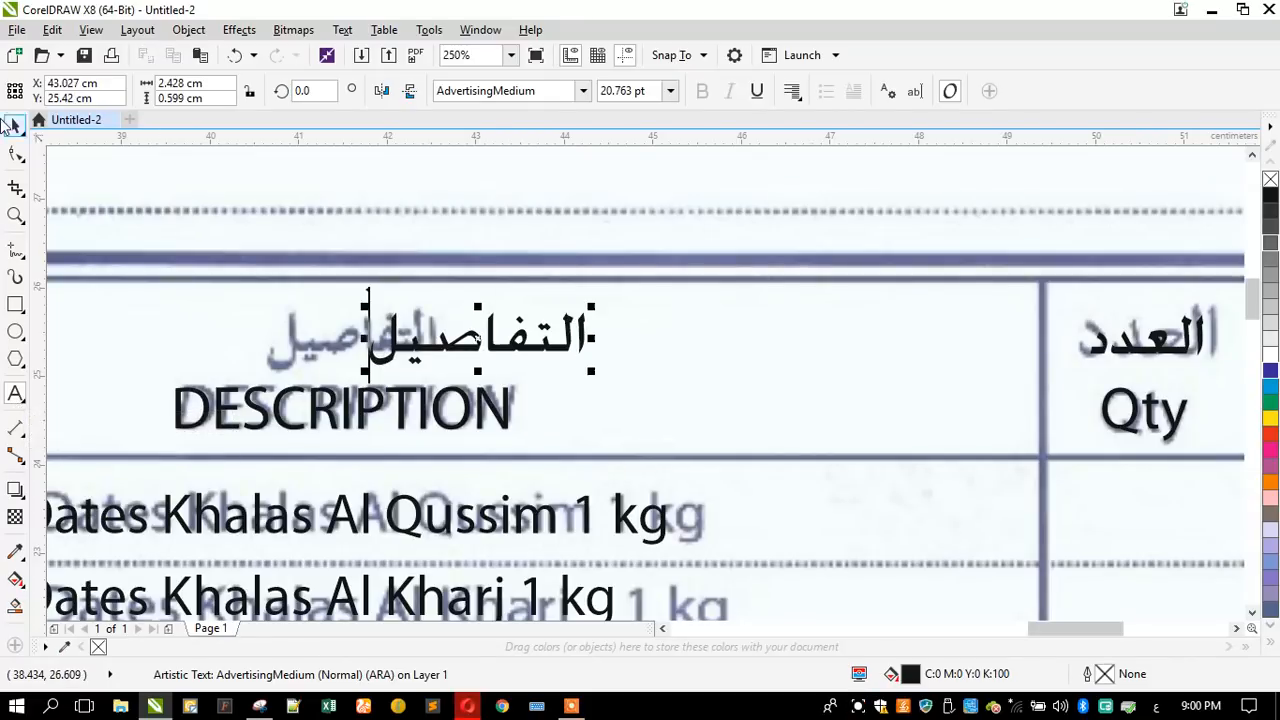
- Centre the Arabic description heading "التفاصيل" horizontally above "DESCRIPTION" in the table header
shift+click(404, 418)
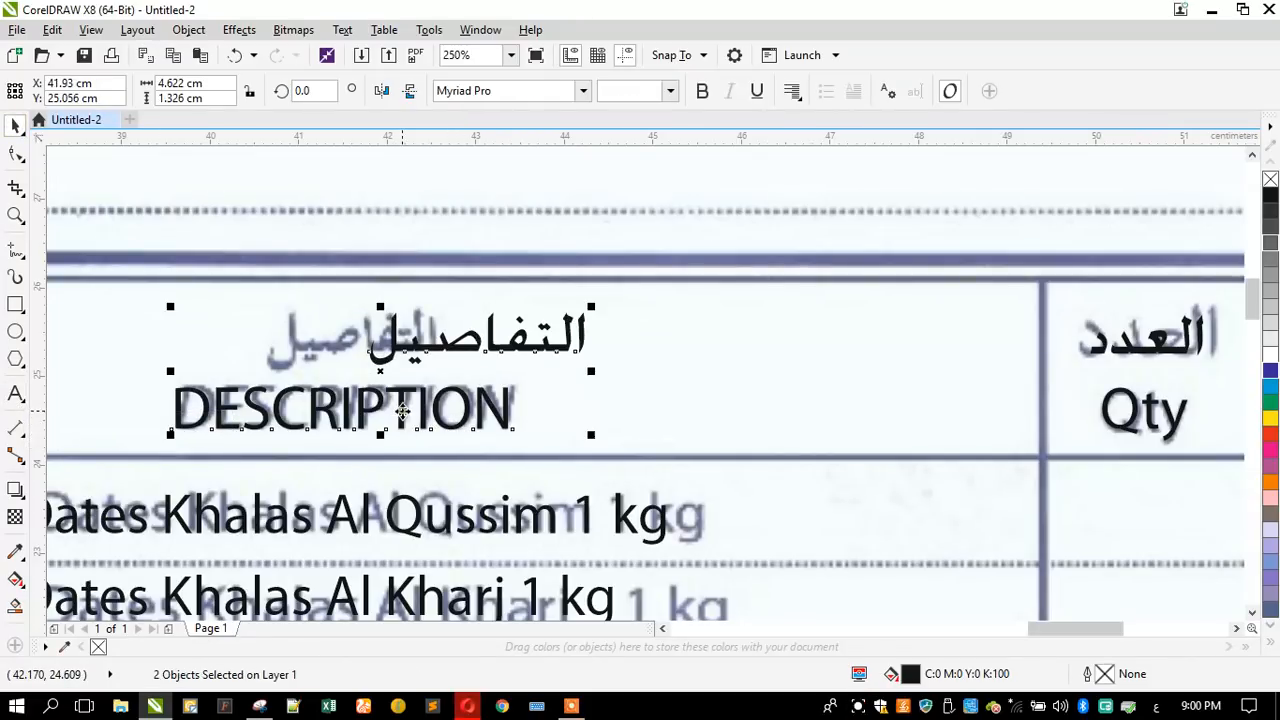
key(c)
scroll(647, 355, down, 4)
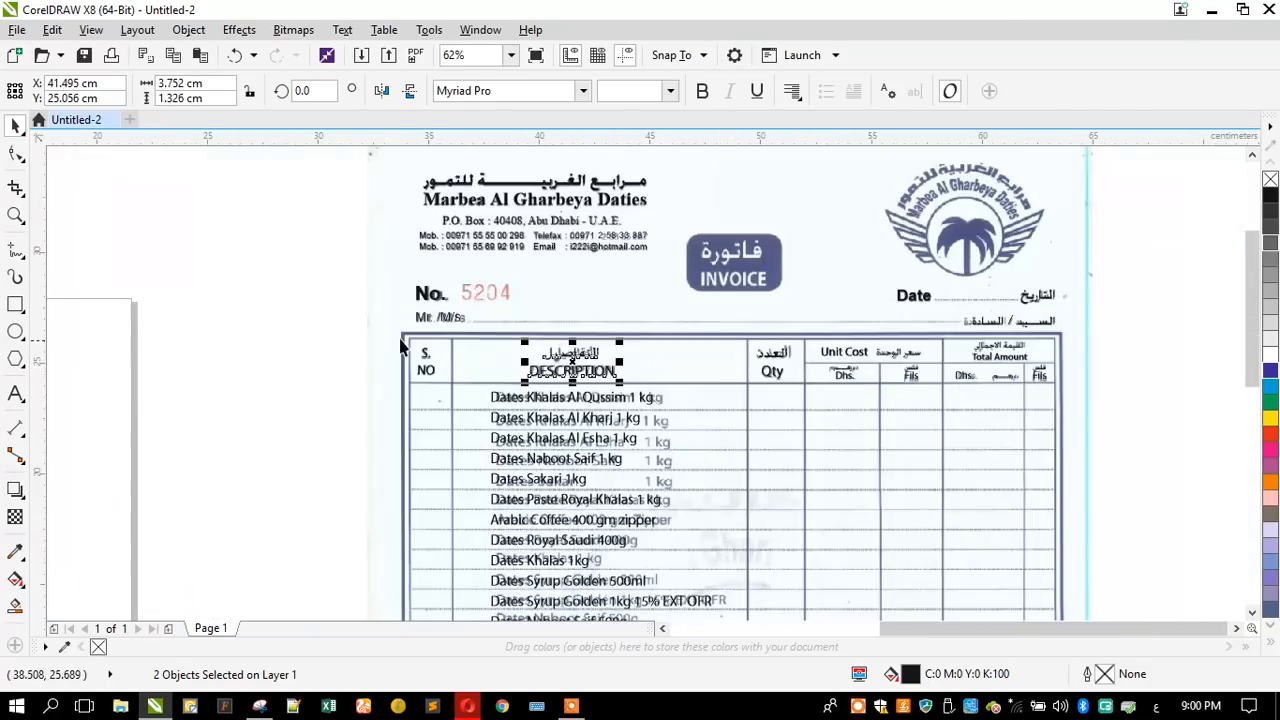
scroll(396, 387, up, 1)
click(287, 301)
scroll(286, 292, down, 2)
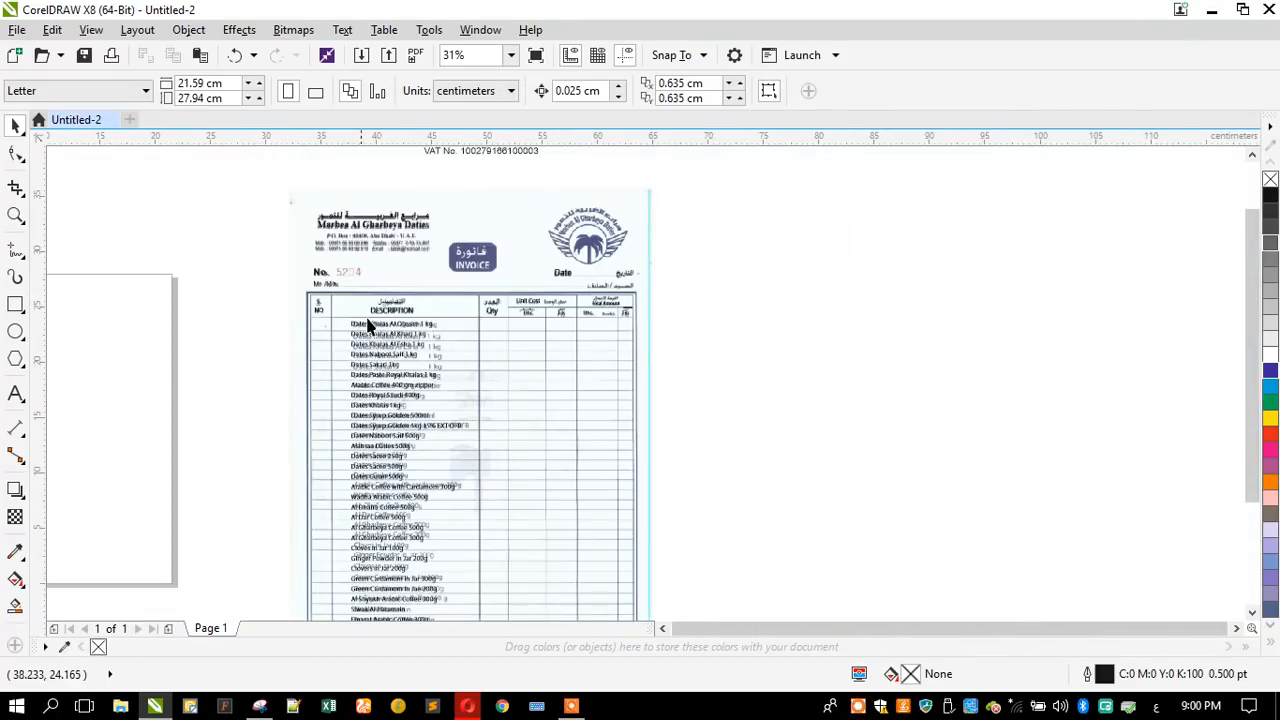
scroll(461, 314, down, 1)
drag(472, 313, 428, 449)
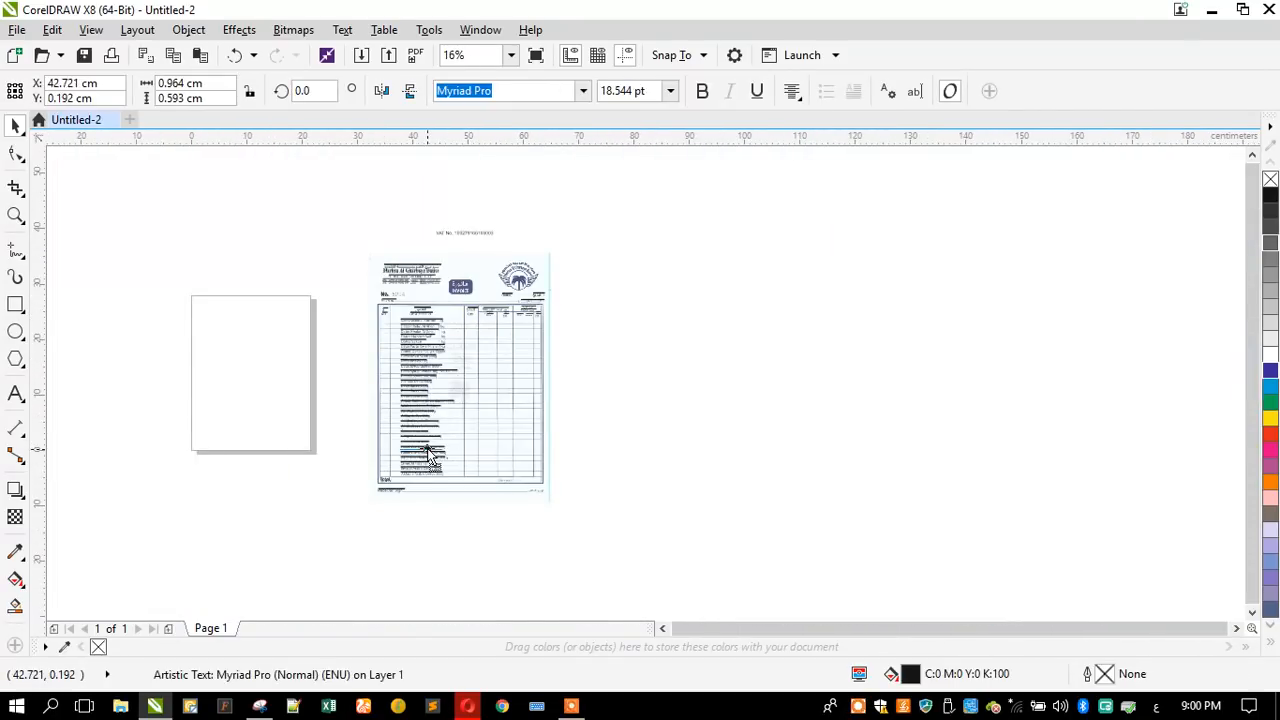
scroll(432, 445, up, 2)
scroll(432, 452, up, 1)
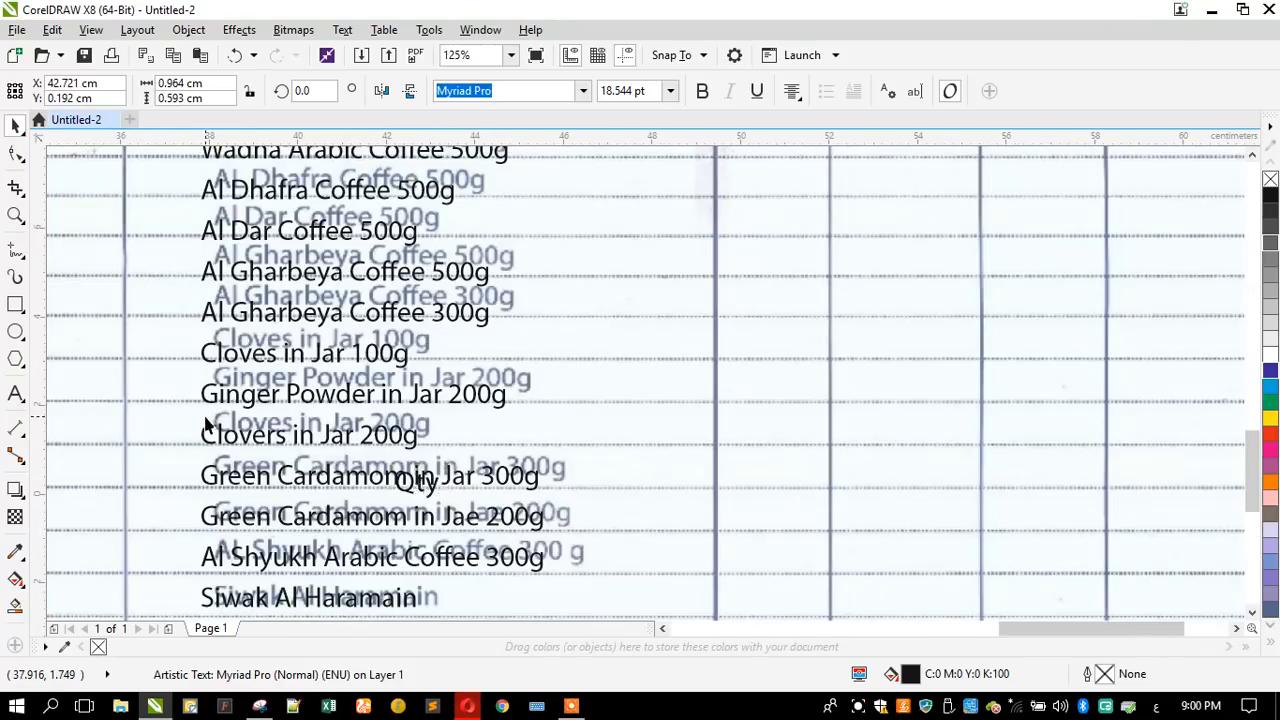
scroll(400, 400, down, 1)
scroll(397, 374, down, 1)
scroll(447, 258, down, 2)
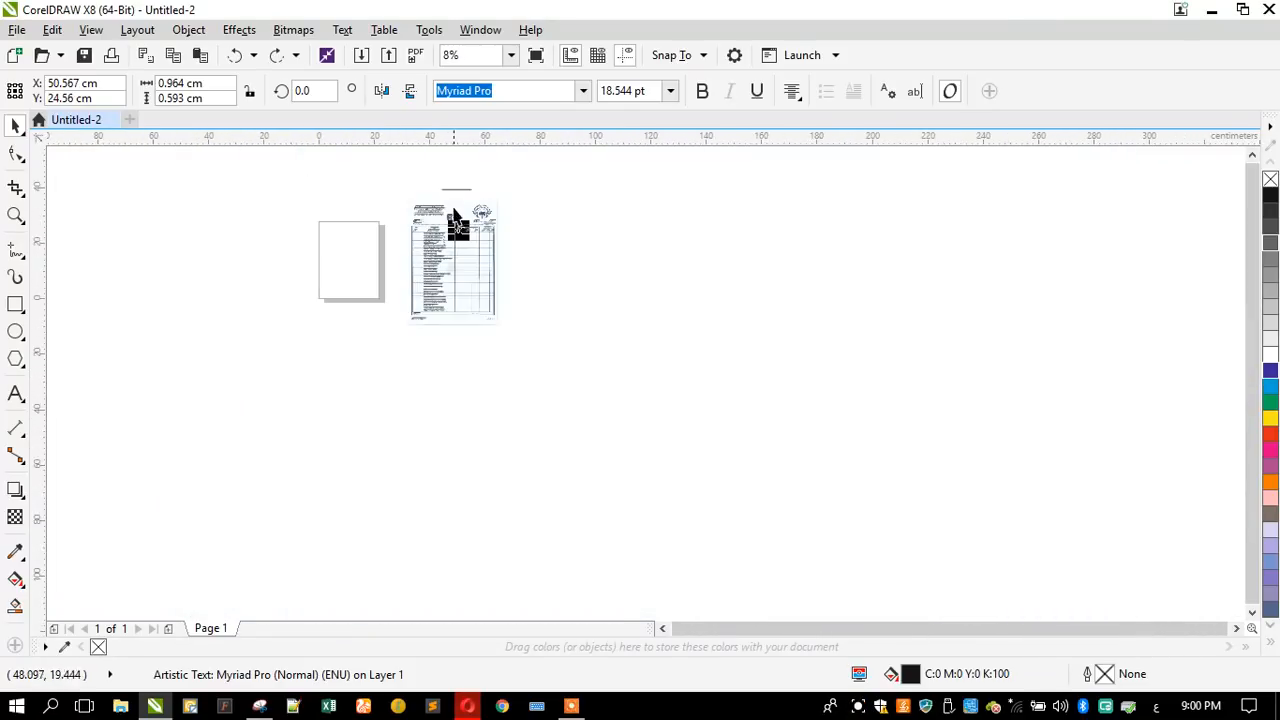
- Copy the Arabic description heading down to the invoice footer, just below the scanned Arabic total label
scroll(453, 211, up, 2)
scroll(451, 278, up, 1)
click(281, 234)
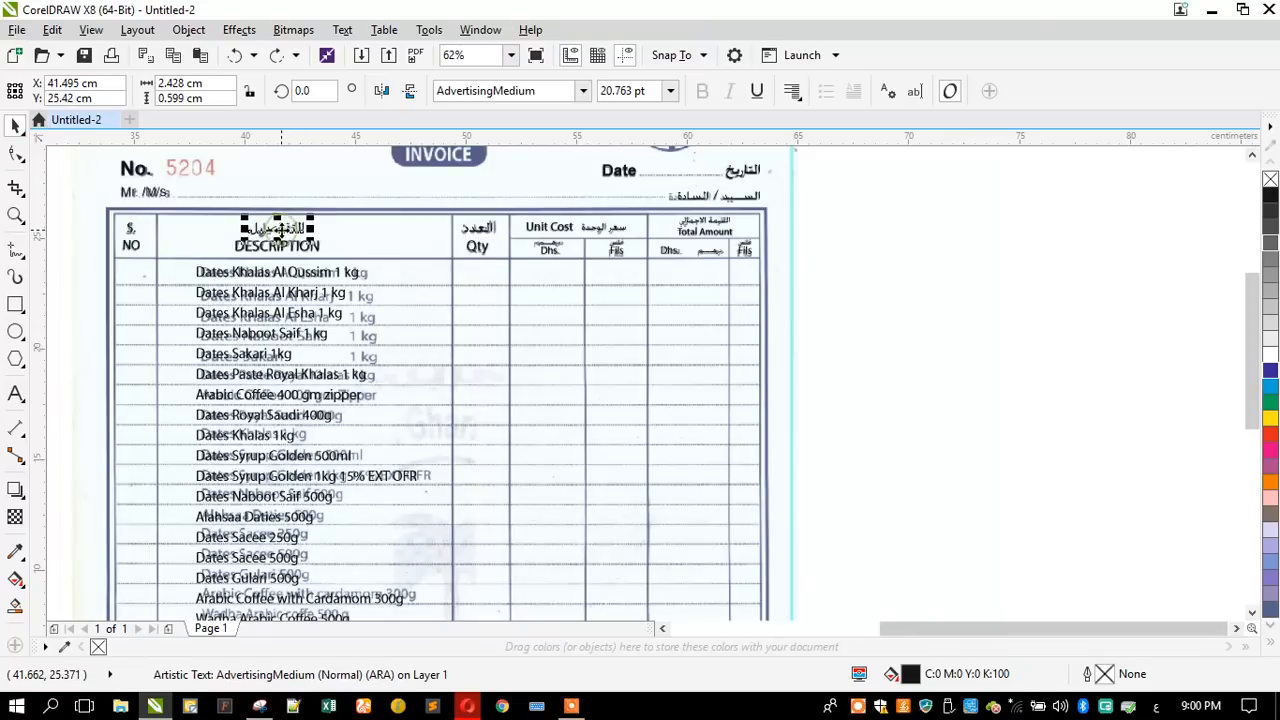
scroll(284, 245, down, 1)
scroll(197, 605, down, 1)
drag(197, 605, 196, 601)
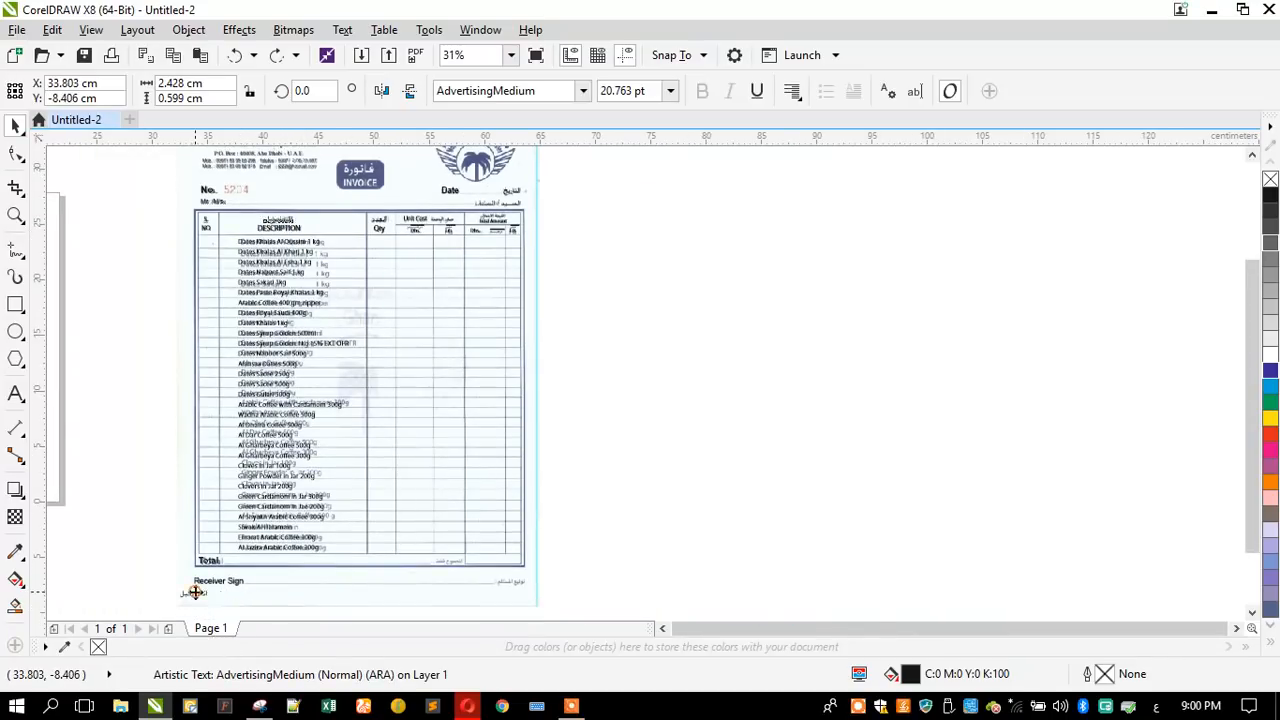
scroll(195, 595, up, 3)
scroll(260, 479, down, 3)
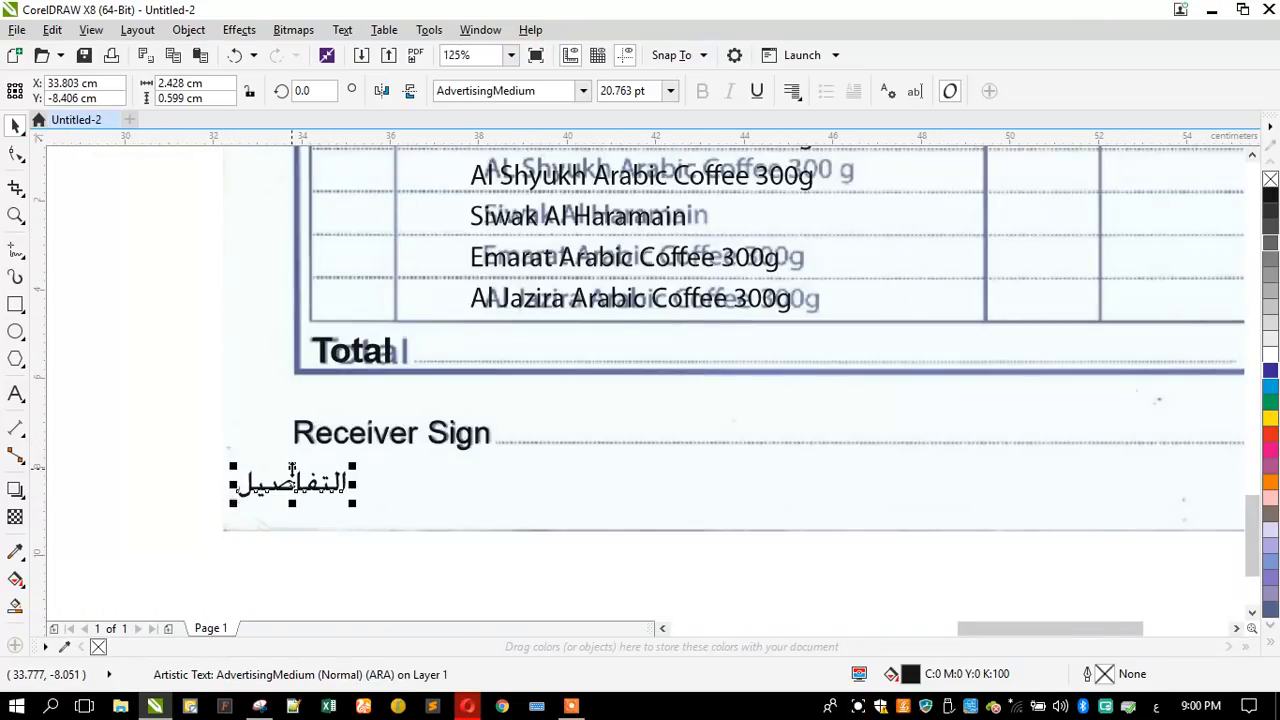
drag(277, 482, 550, 476)
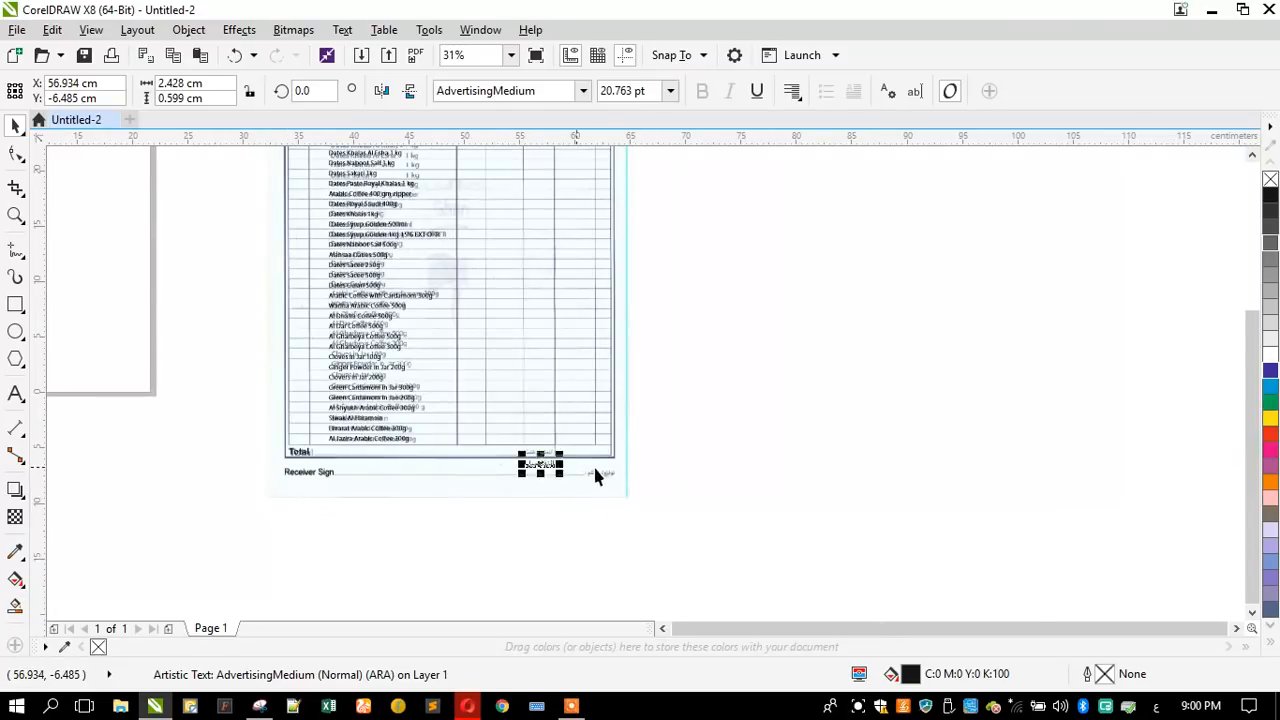
- Replace the copied heading's text in the footer with "المجموع فقط :"
scroll(600, 464, up, 2)
scroll(317, 412, up, 1)
click(15, 398)
key(ctrl+a)
key(BackSpace)
text(الم)
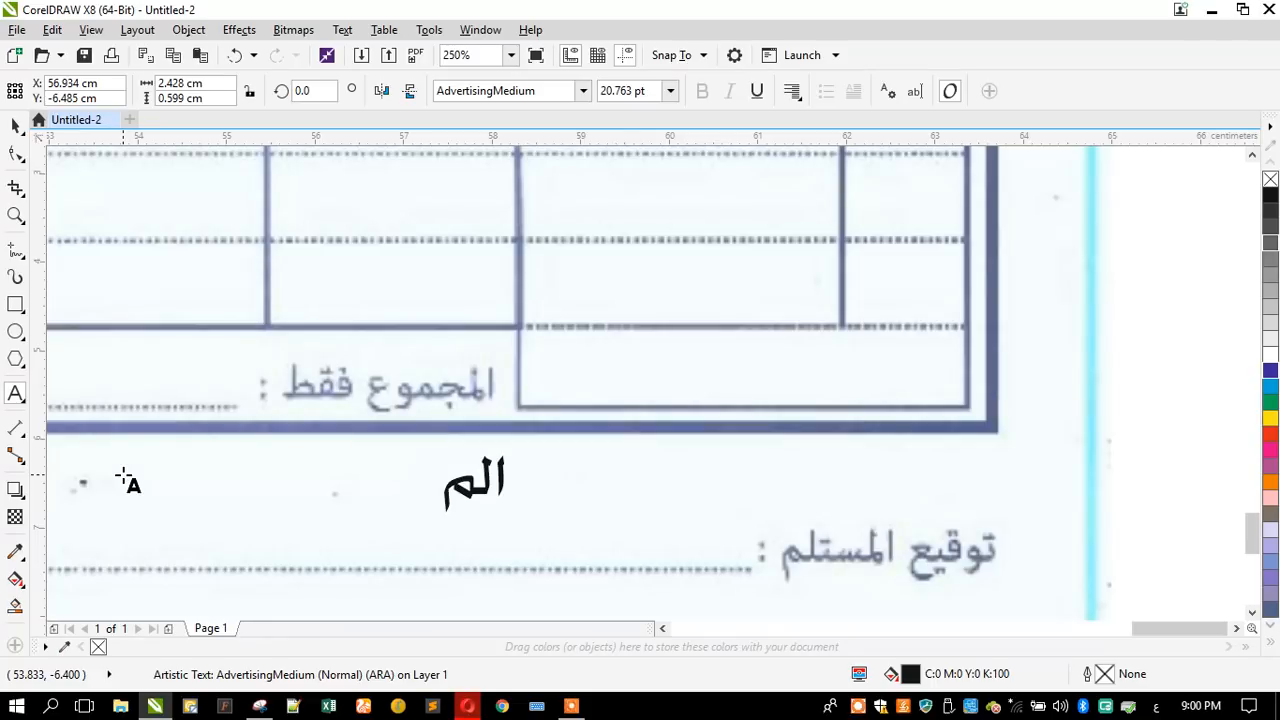
text(جموع اف)
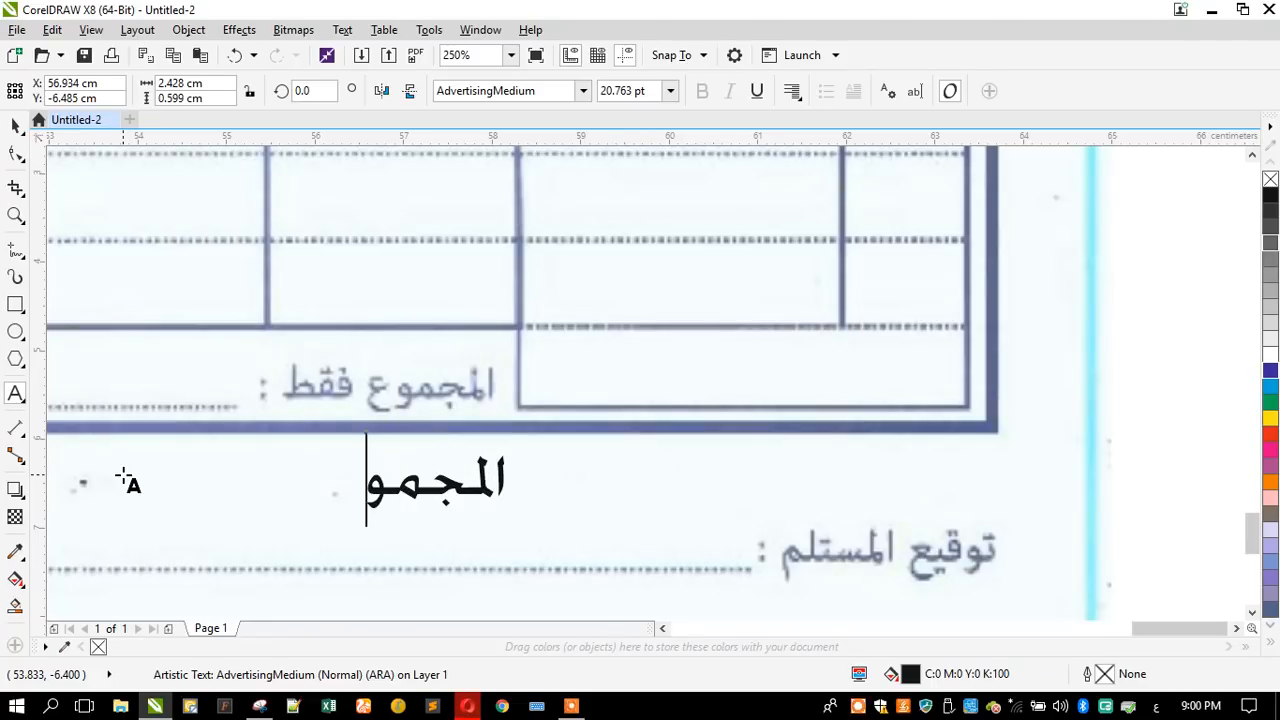
key(BackSpace)
key(BackSpace)
text(فقط :)
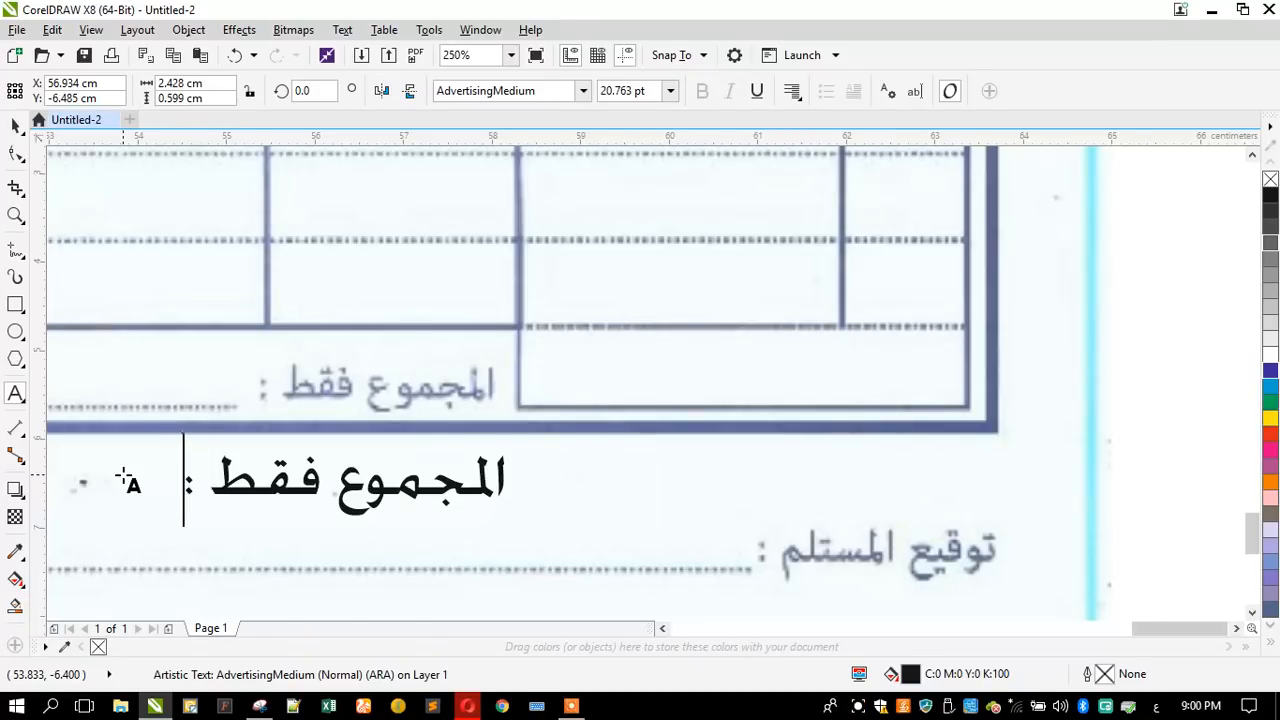
- Shrink the Arabic total label to about 15.4 pt and place it over the scanned wording in the Total row
click(15, 127)
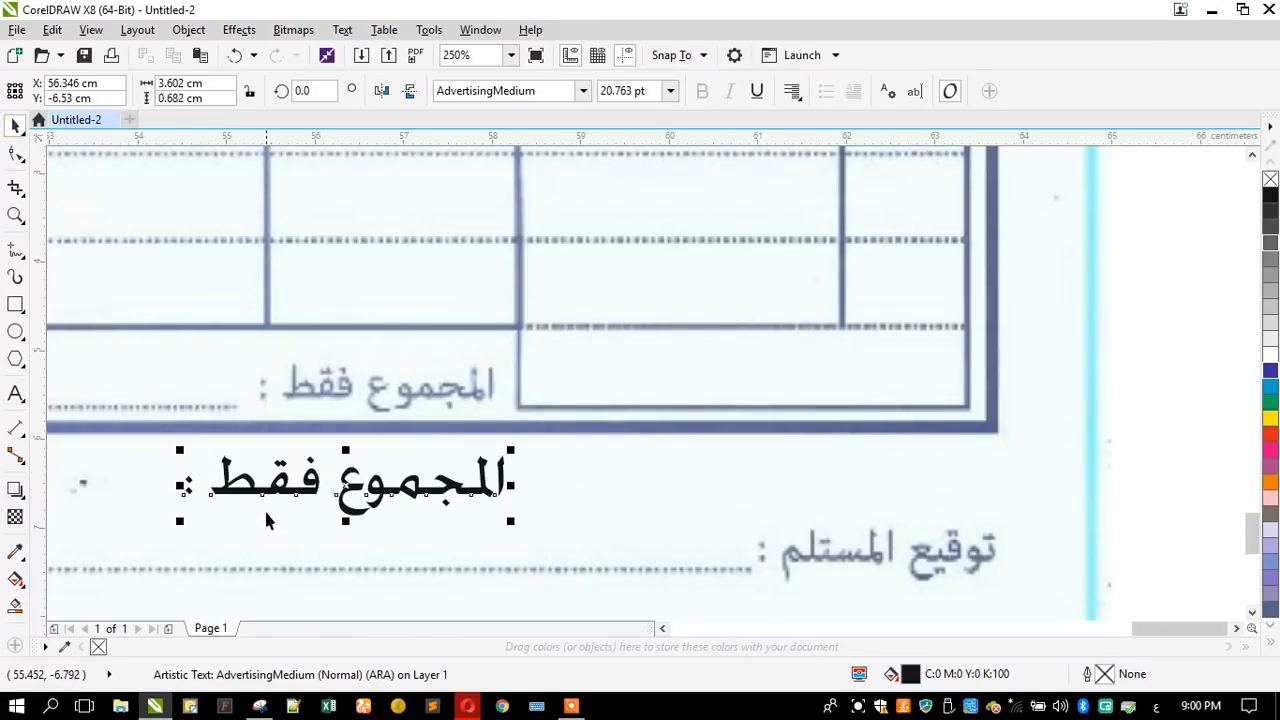
scroll(266, 516, up, 3)
drag(266, 516, 242, 294)
drag(85, 206, 253, 215)
- Copy the Arabic total label above the scanned Arabic receiver signature label and replace its text with "توقيع المستلم :"
scroll(253, 215, down, 2)
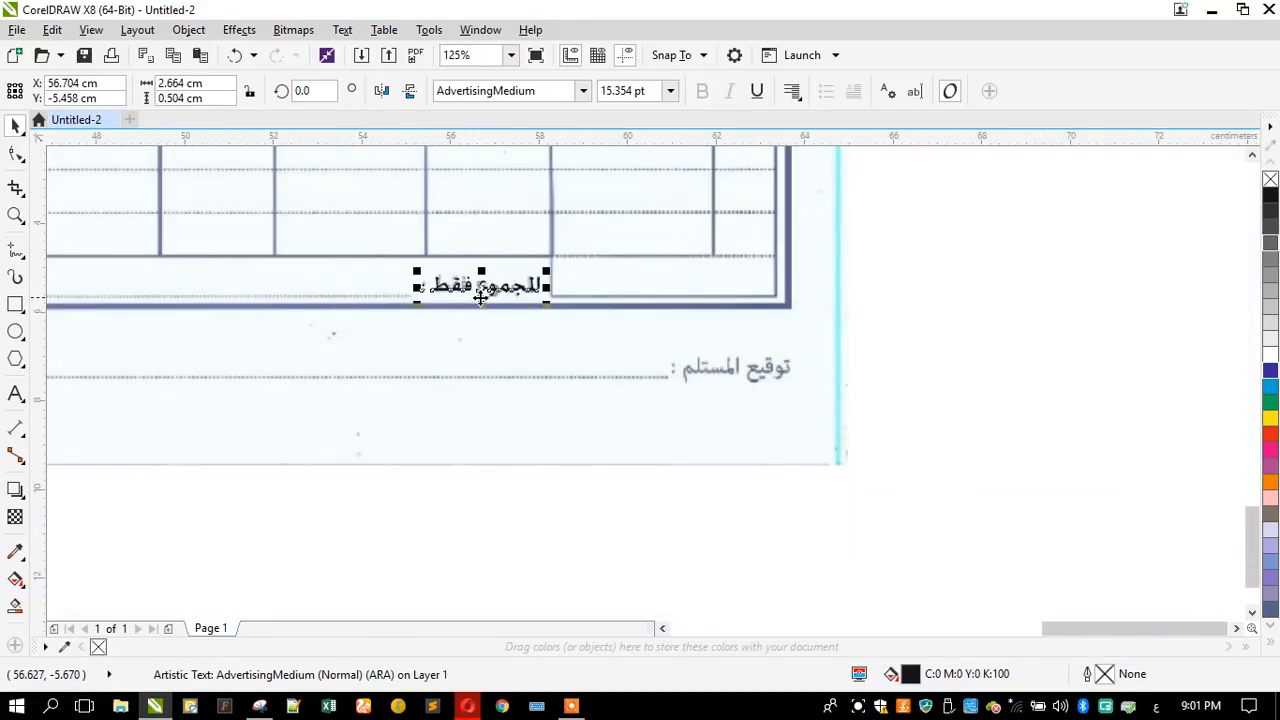
drag(500, 300, 729, 343)
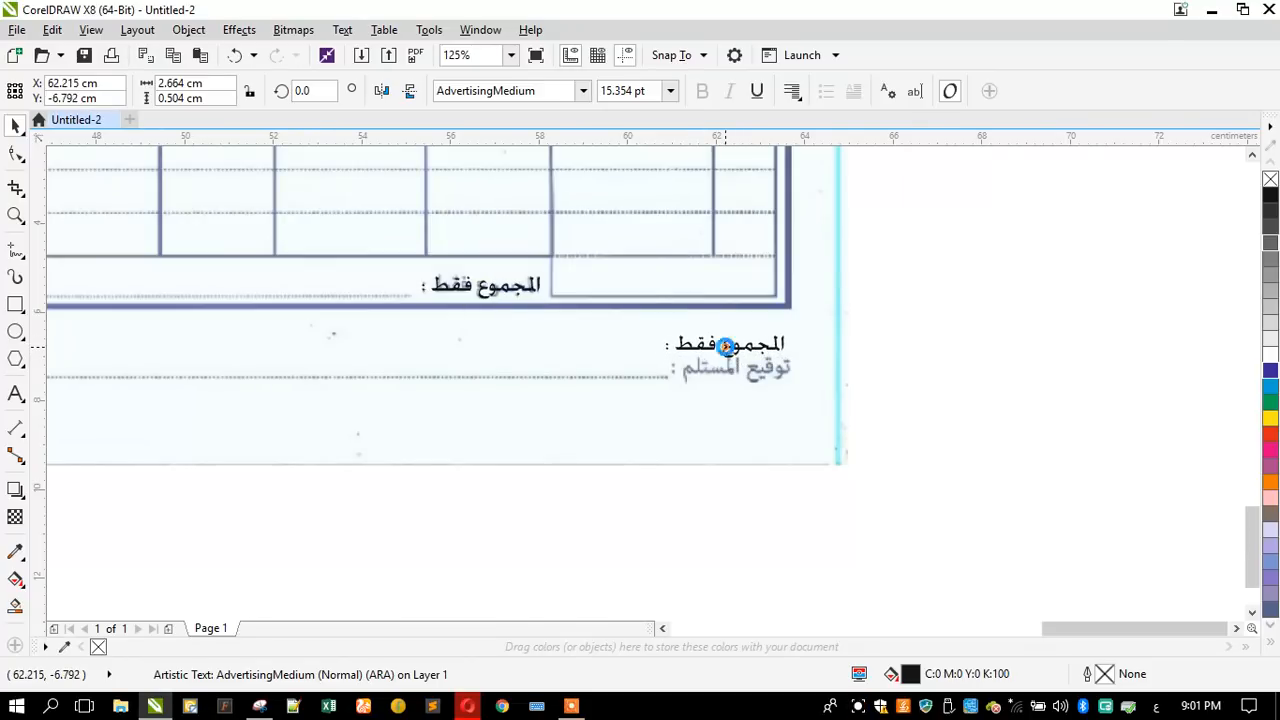
scroll(801, 403, up, 1)
click(12, 396)
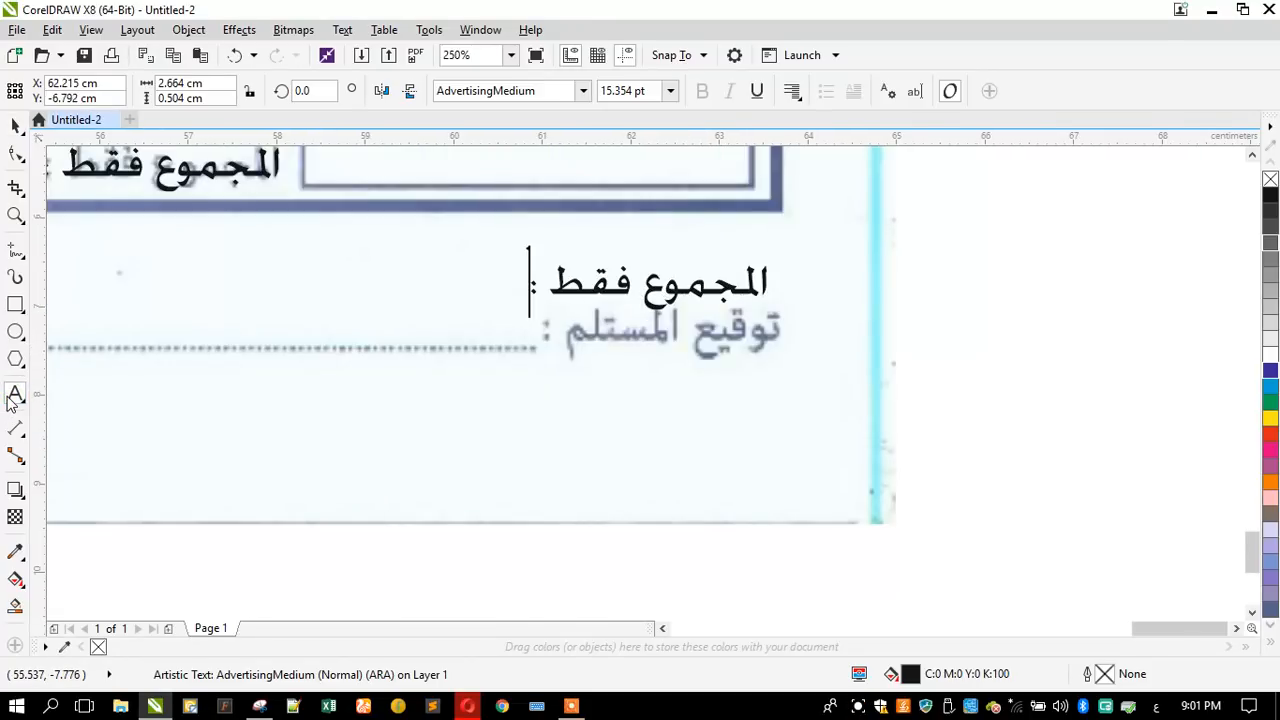
key(ctrl+a)
text(فو)
key(BackSpace)
key(BackSpace)
text(توقيع المستلم)
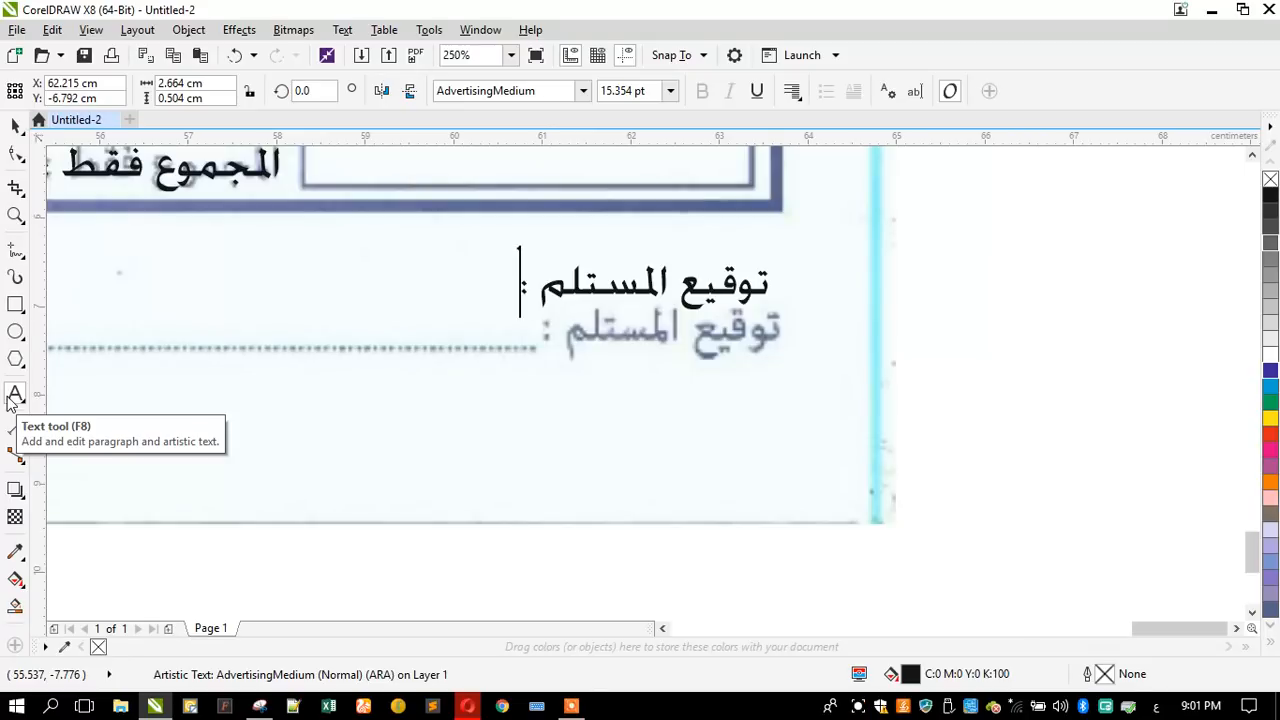
- Move the Arabic receiver signature label down over the scanned wording at the end of the signature line
click(15, 125)
drag(591, 290, 605, 358)
scroll(689, 454, down, 2)
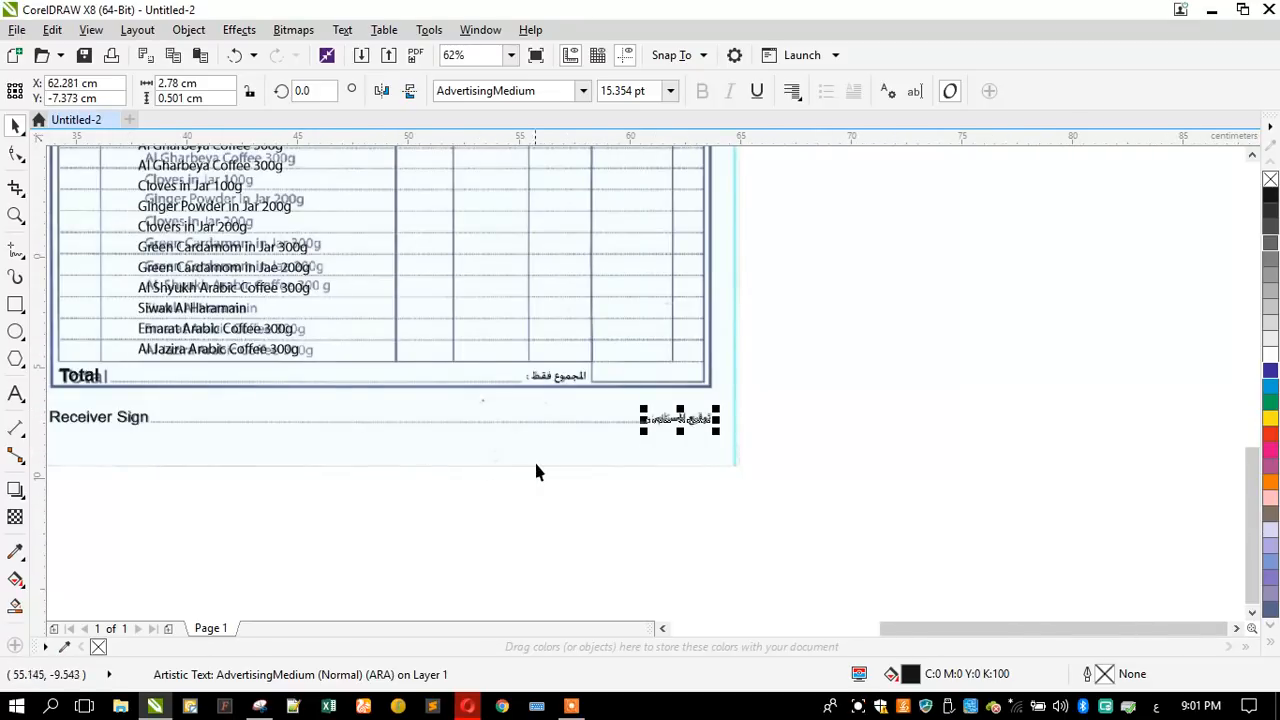
- Draw a straight horizontal Bézier line about 3.63 cm long over the scanned dotted line after "Date"
scroll(536, 471, down, 1)
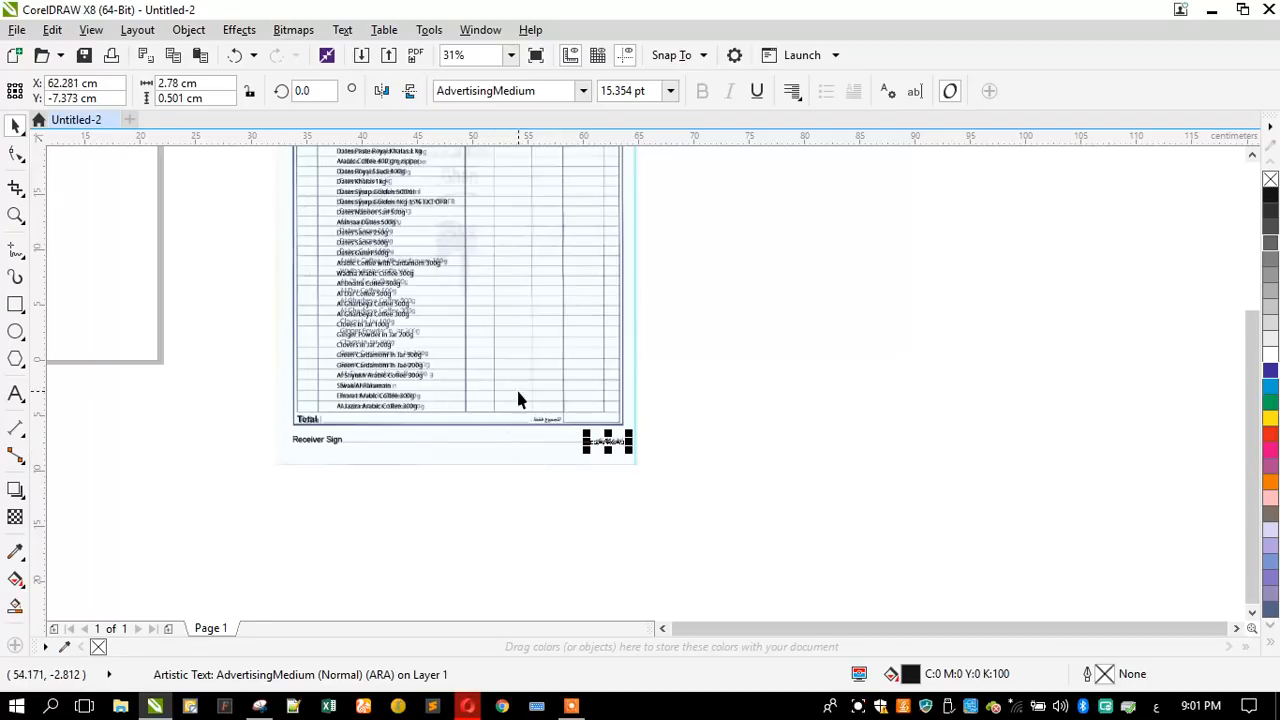
scroll(349, 437, up, 1)
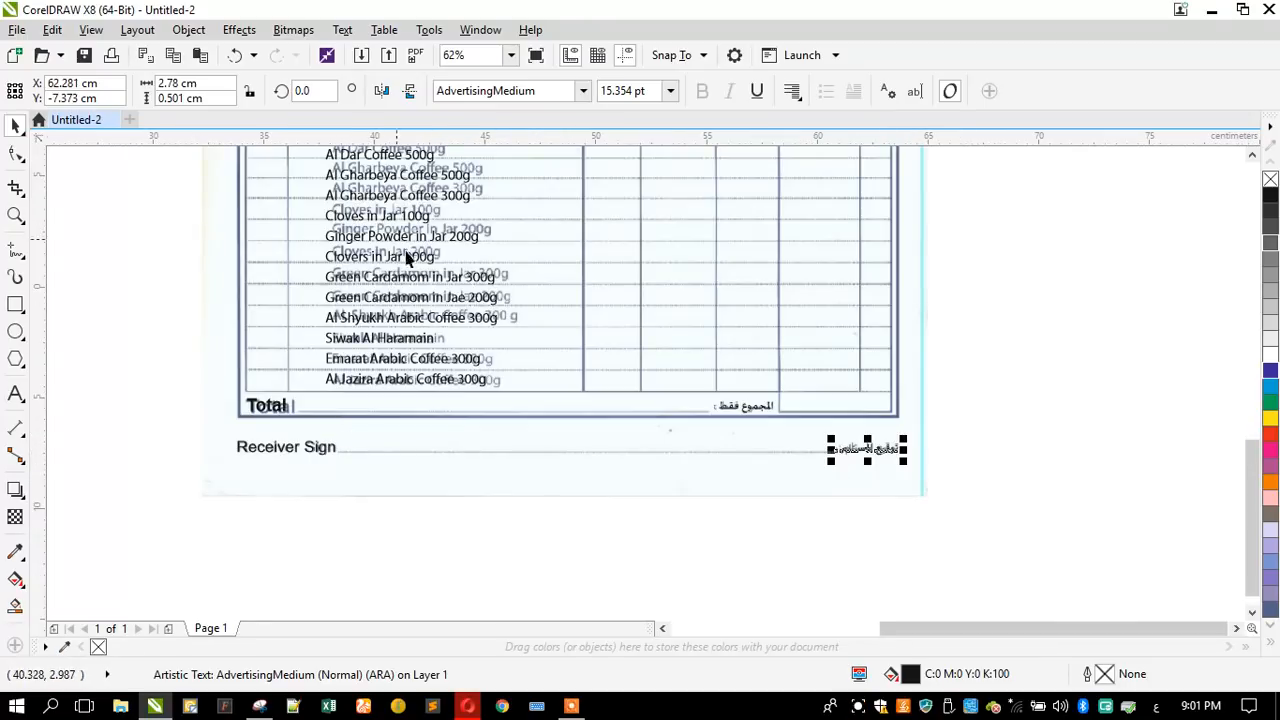
scroll(466, 397, down, 2)
scroll(466, 200, up, 2)
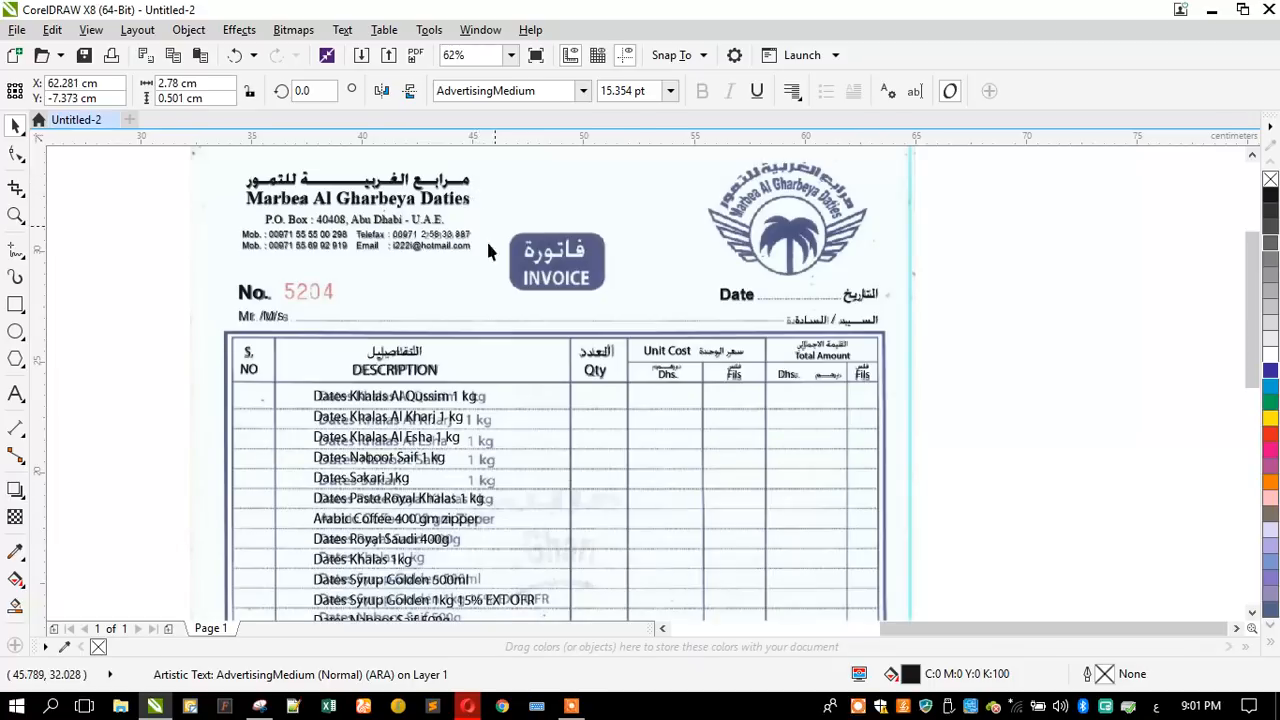
scroll(507, 266, down, 1)
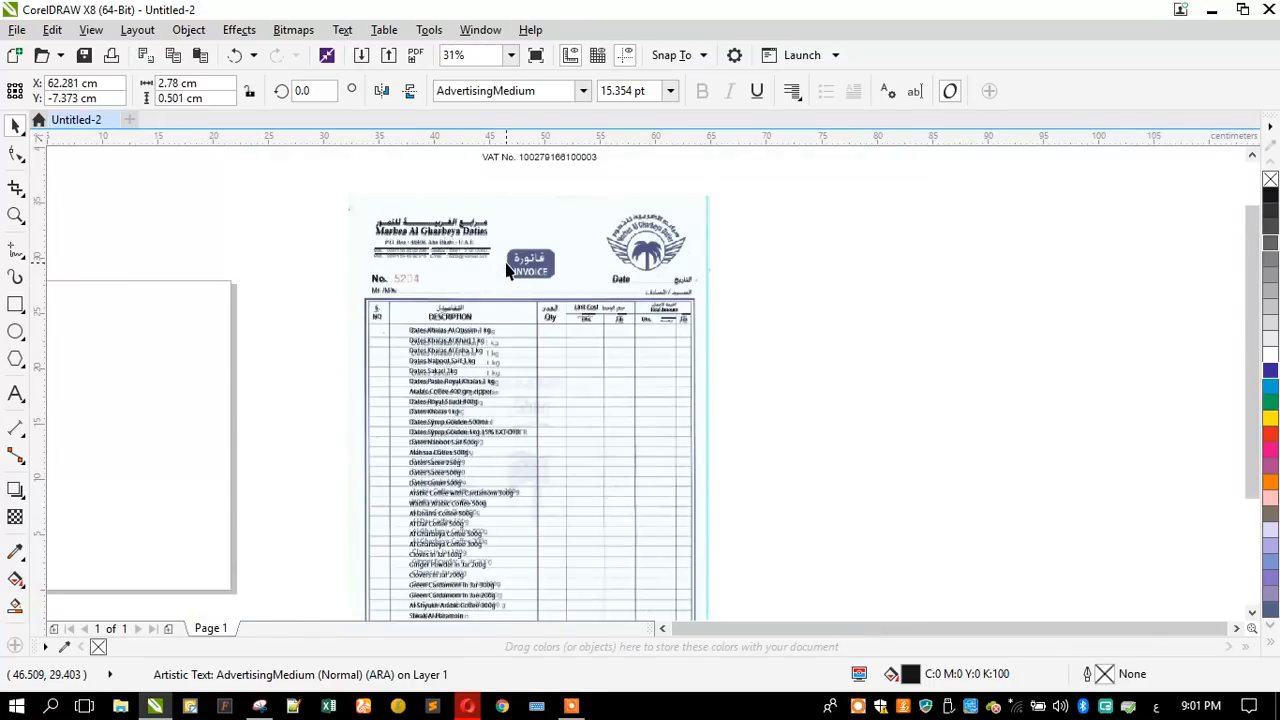
scroll(520, 268, up, 2)
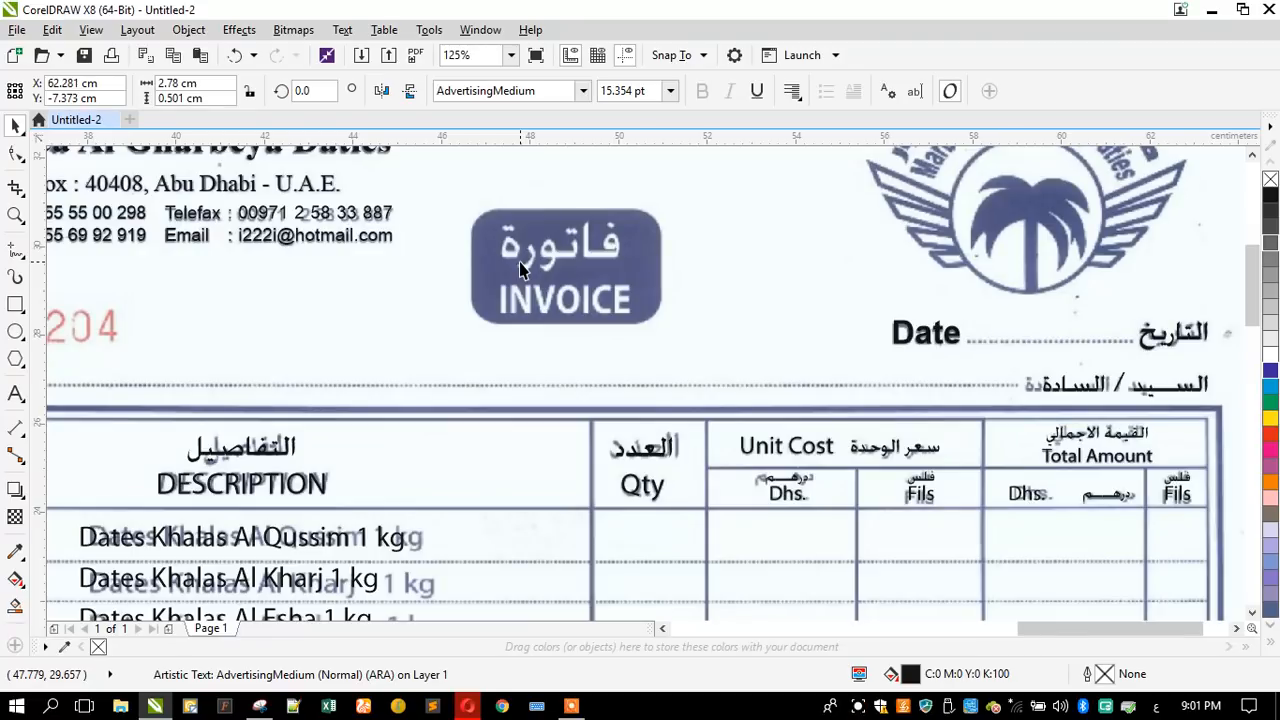
click(17, 252)
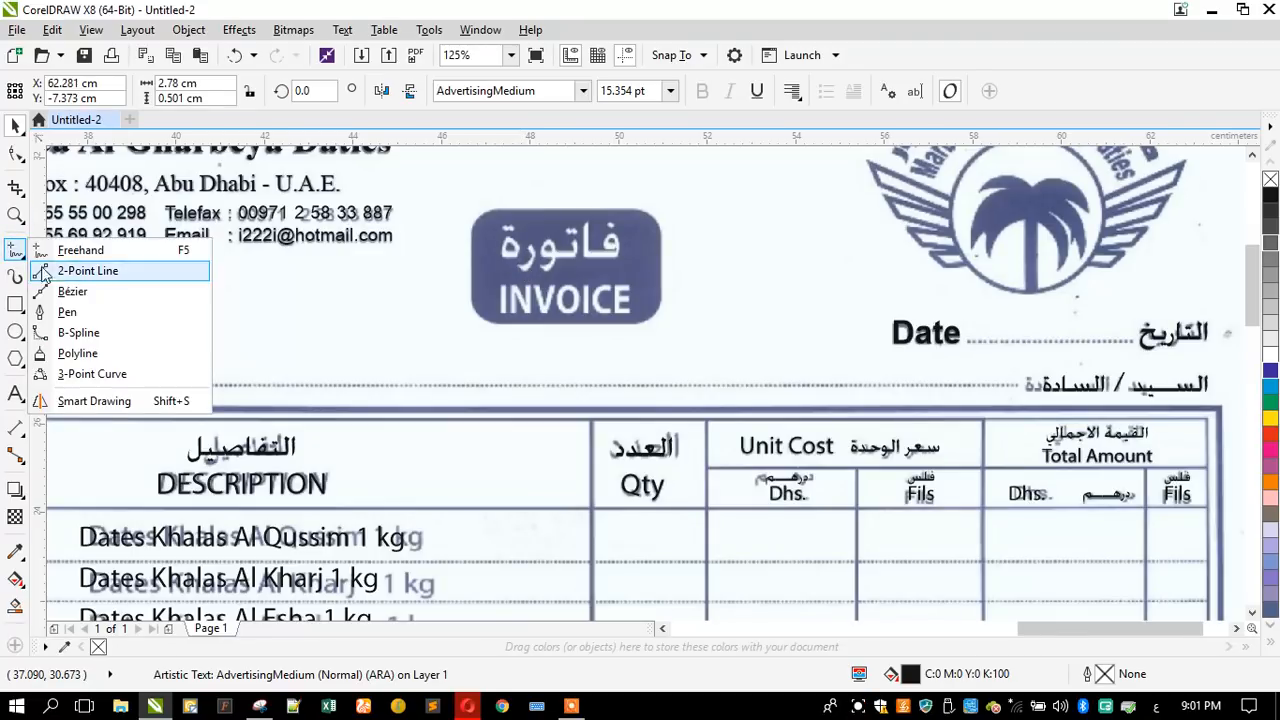
click(64, 292)
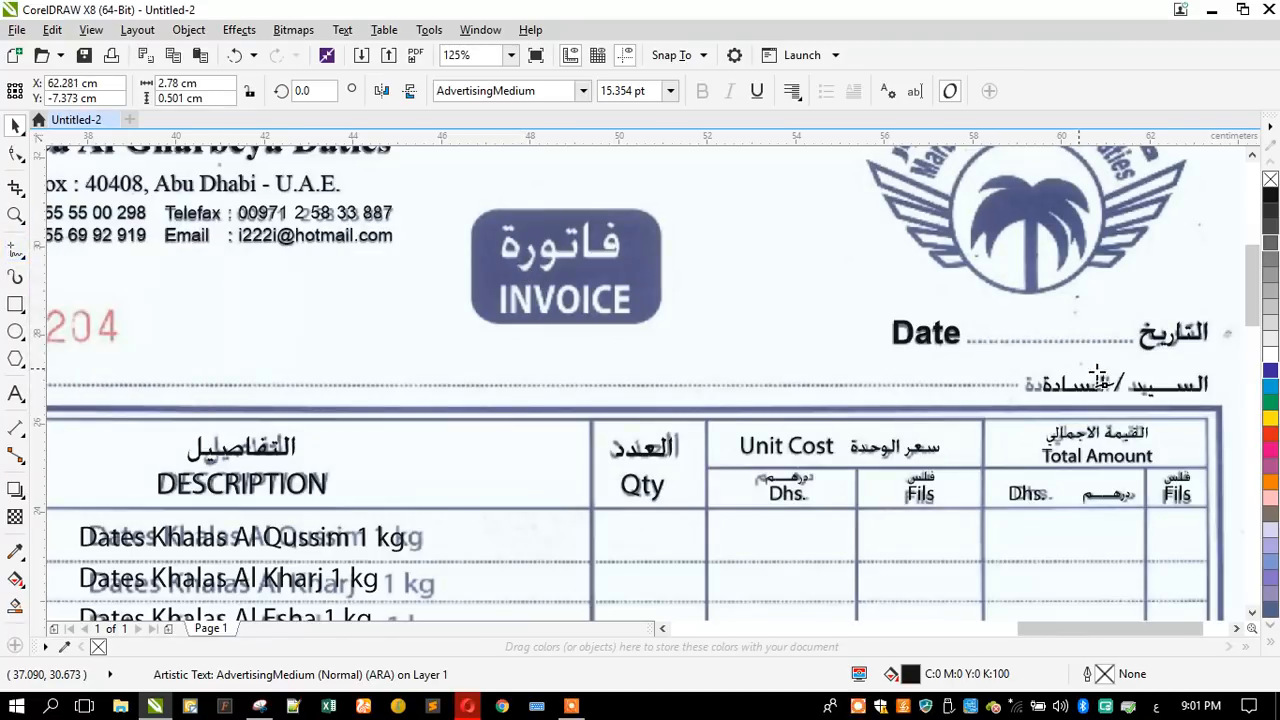
scroll(1157, 364, up, 1)
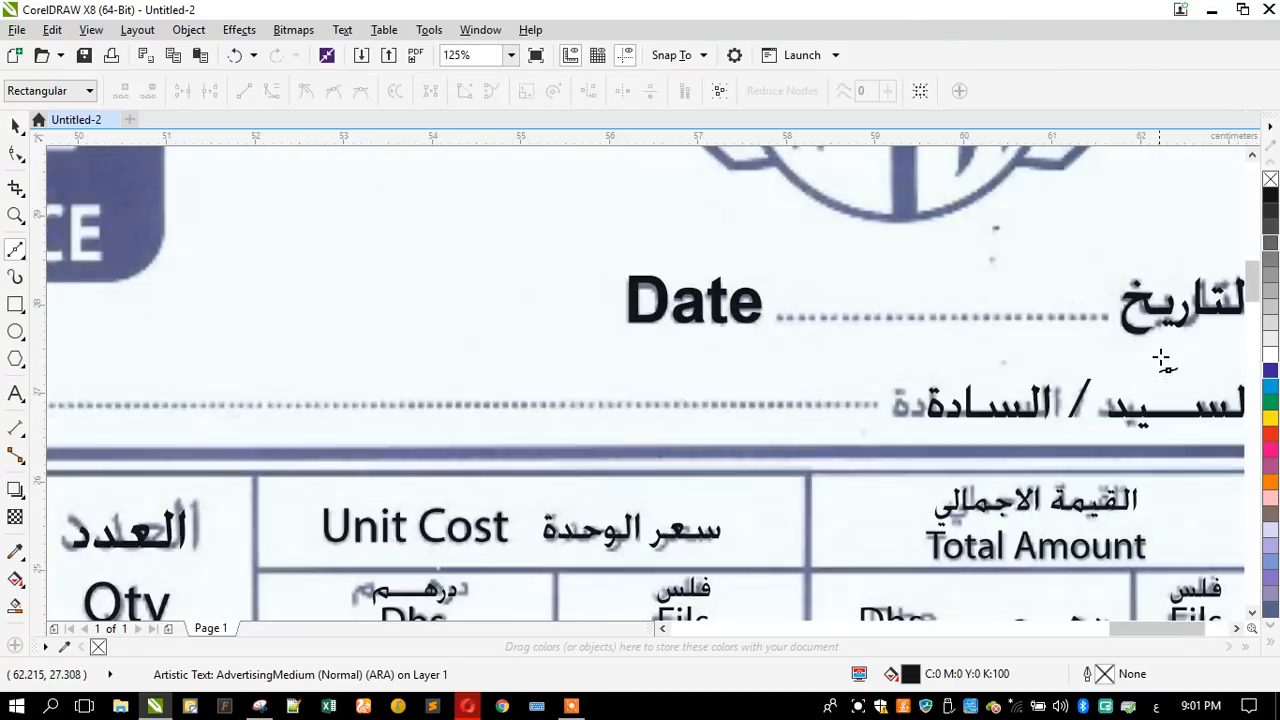
click(1105, 319)
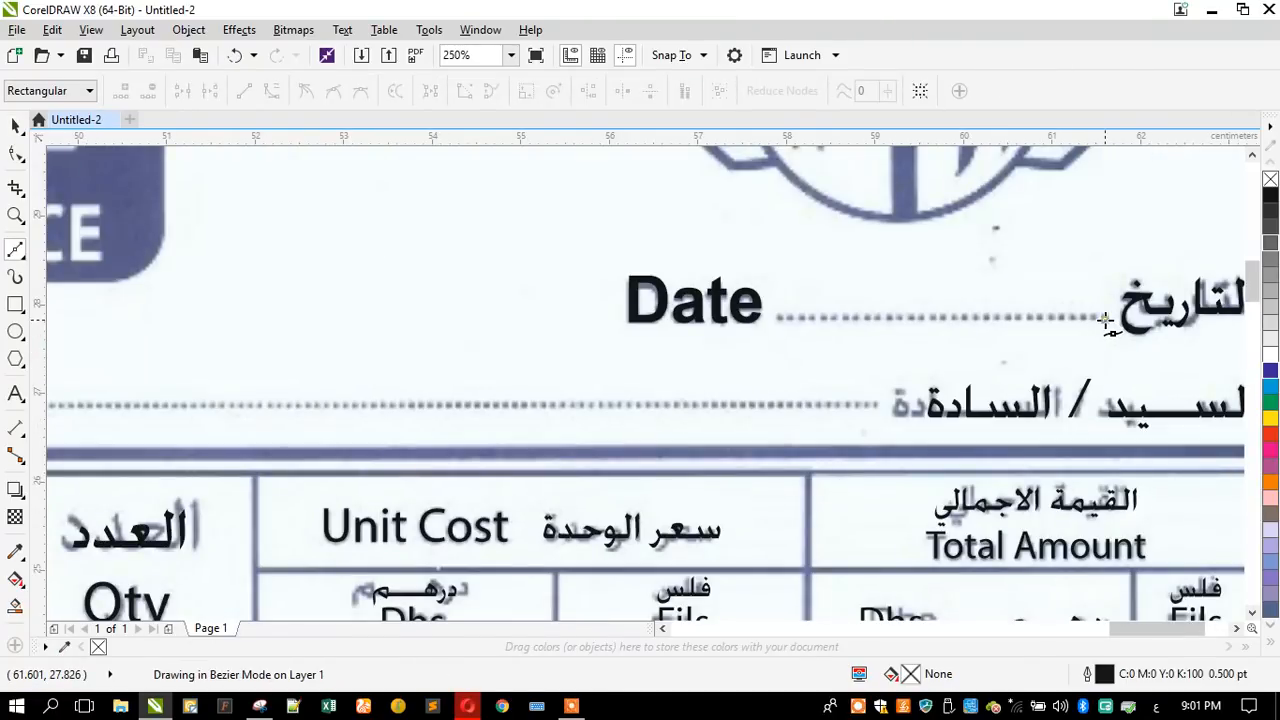
click(780, 318)
key(space)
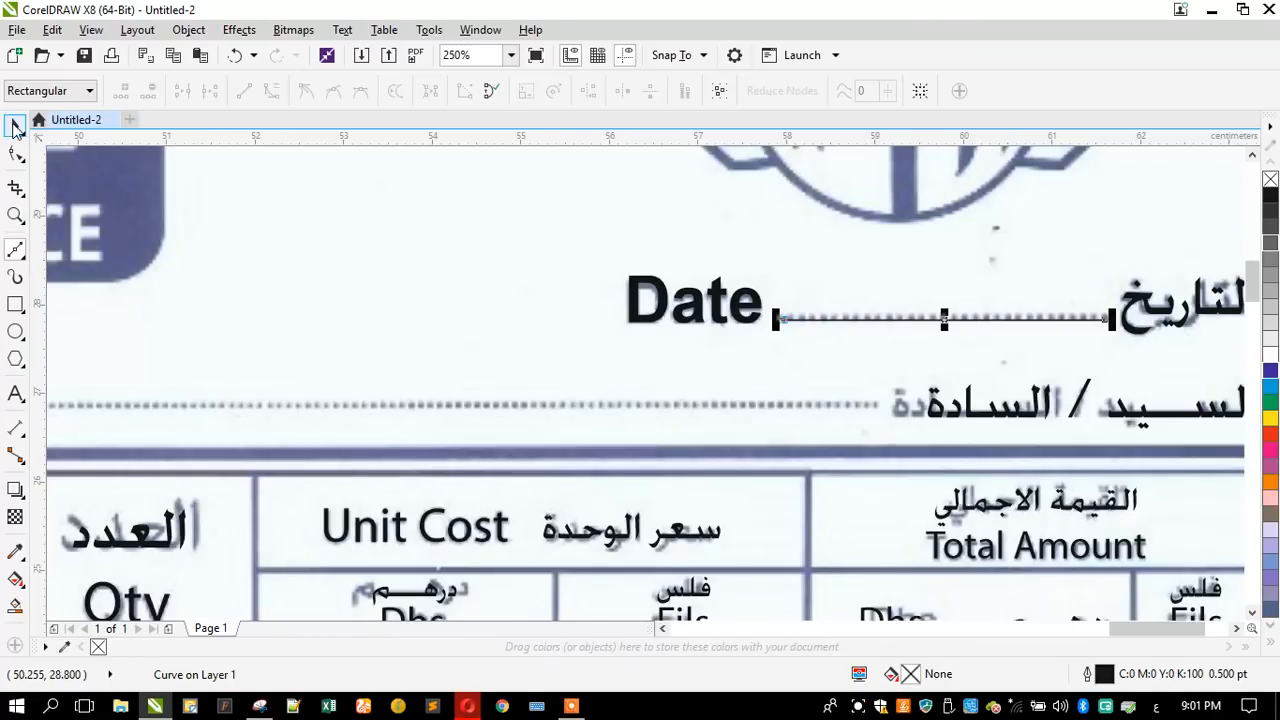
- Open the outline width of the new Date line for editing
click(14, 125)
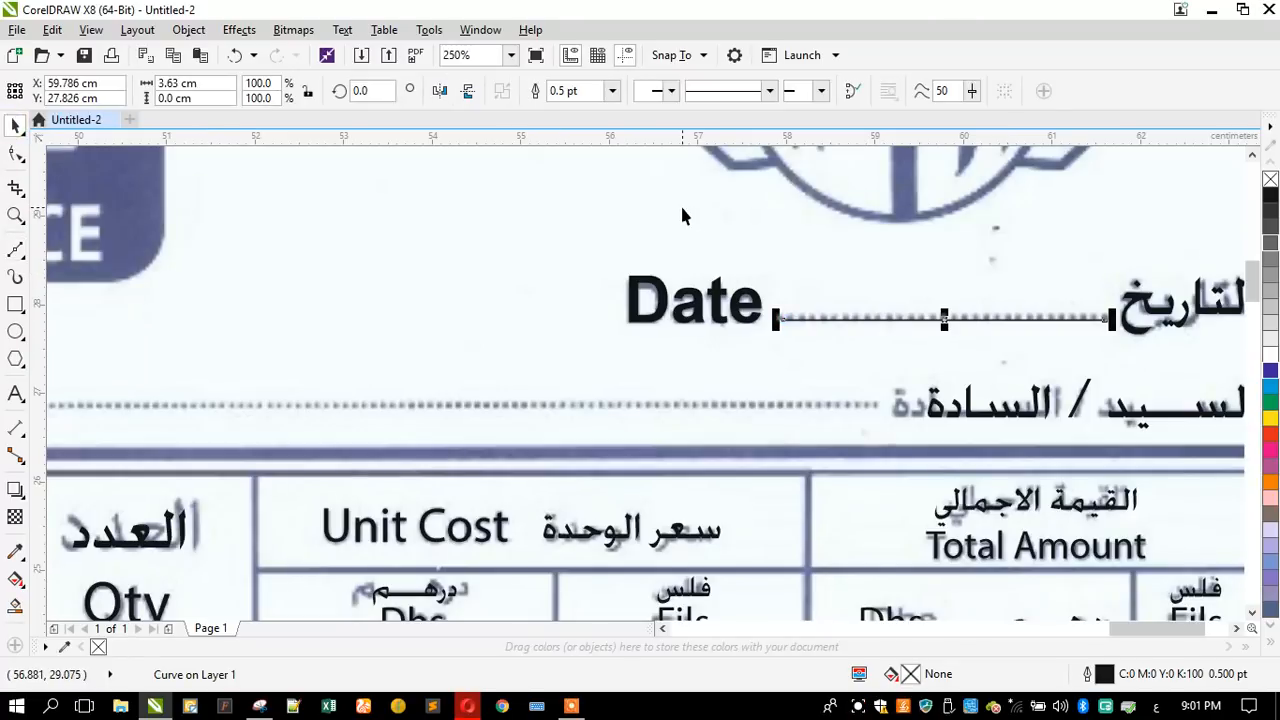
click(598, 91)
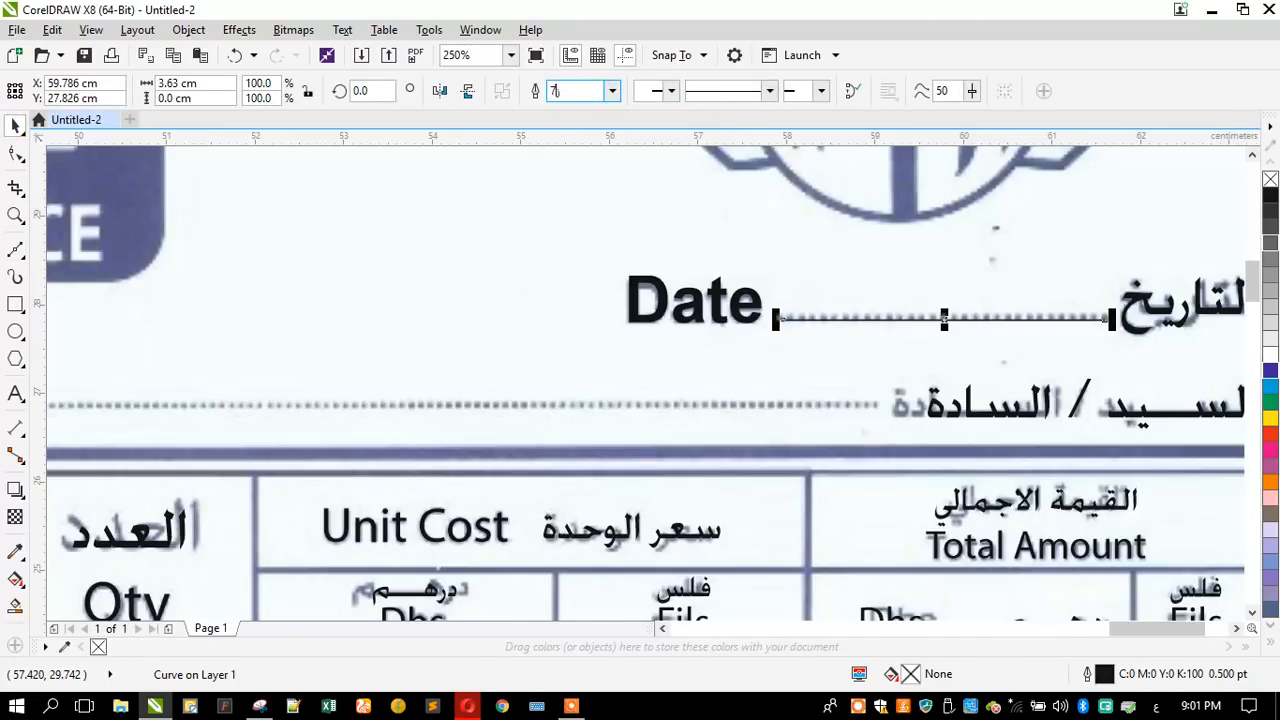
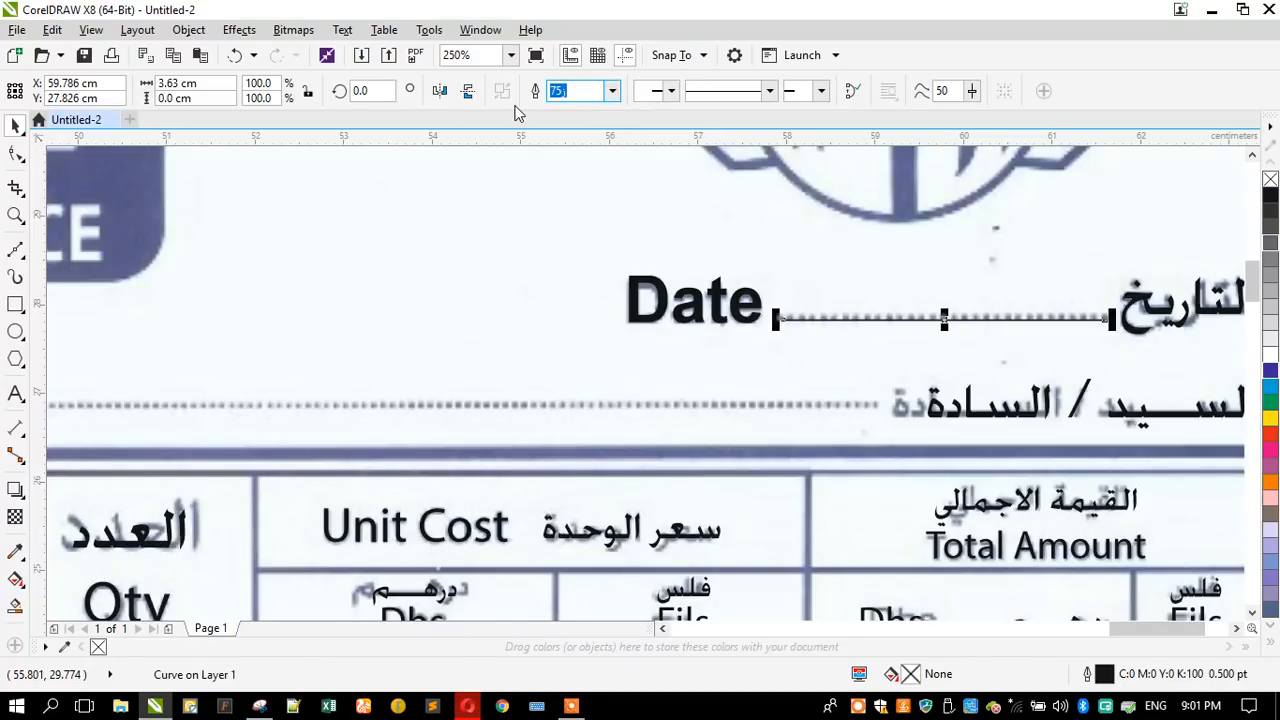
- Set the Date line's outline width to 0.75 pt and give it a dashed line style
text(.75)
key(Return)
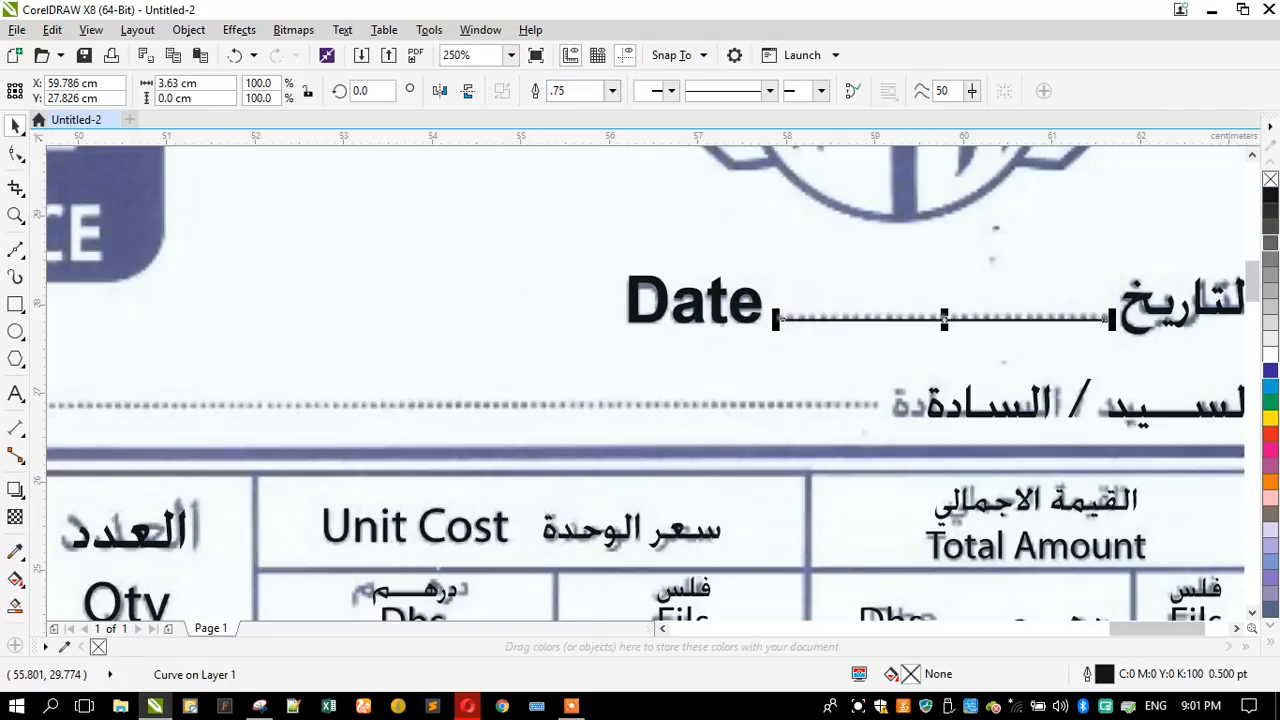
click(709, 92)
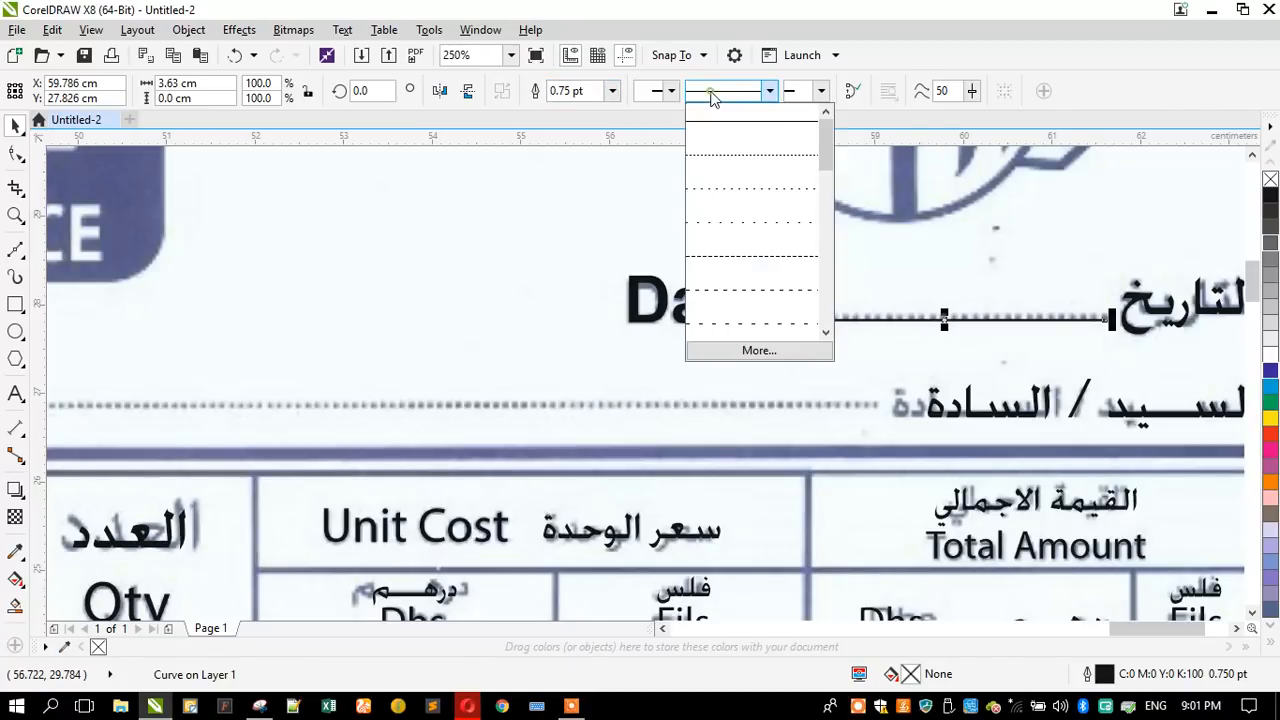
click(789, 288)
scroll(970, 325, up, 4)
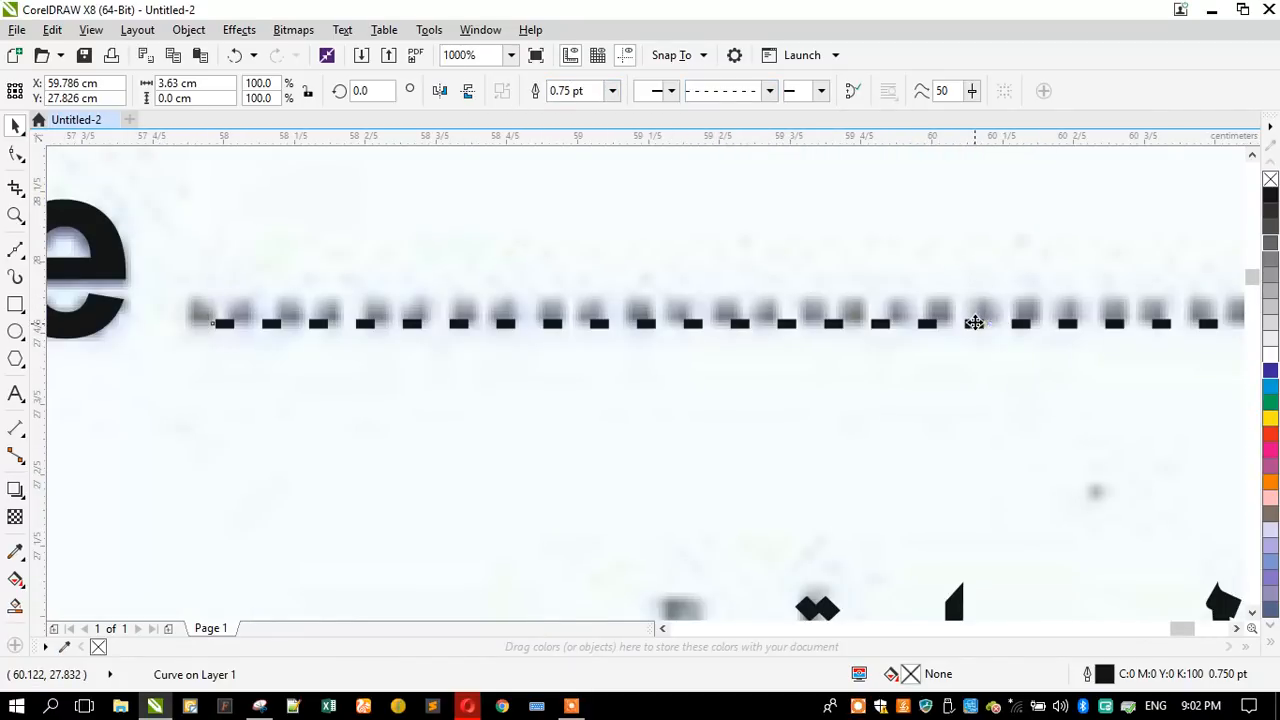
scroll(976, 323, down, 4)
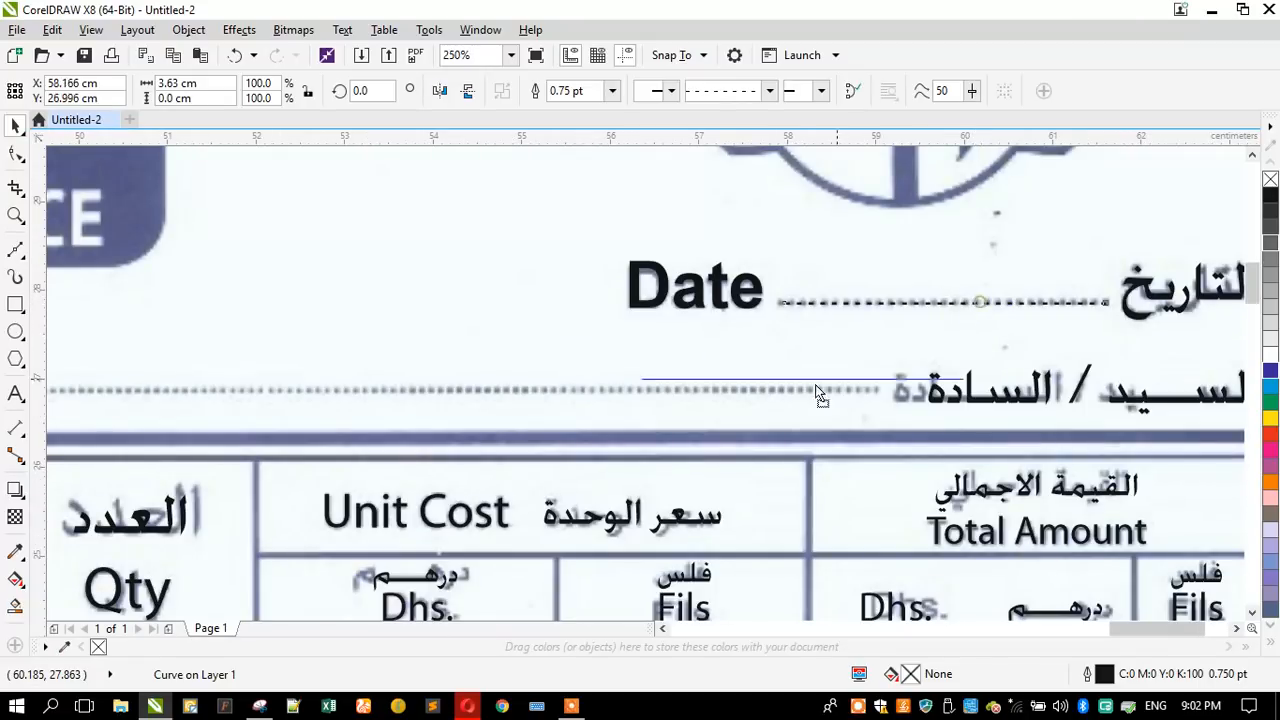
- Copy the dashed Date line down to the scanned customer line and stretch it to about 22.55 cm, reaching the "Mr. /M/s." label
scroll(866, 393, down, 4)
click(858, 389)
drag(862, 378, 440, 412)
scroll(444, 375, up, 5)
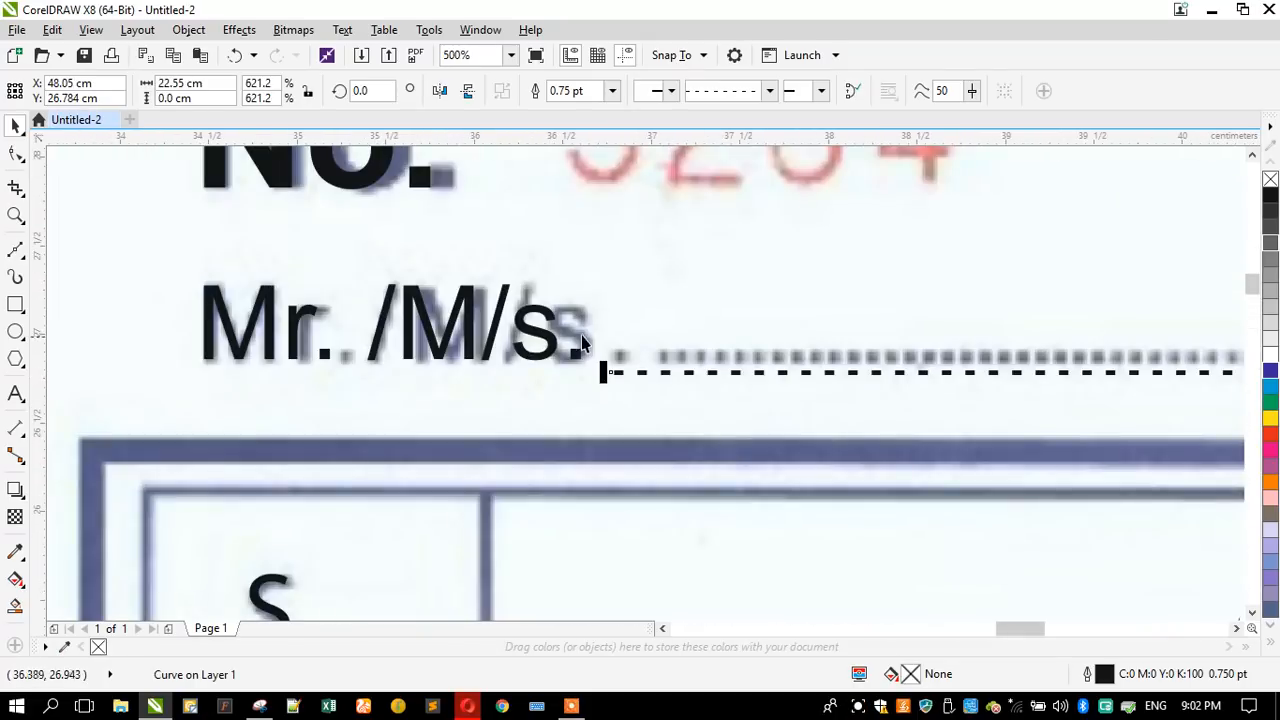
click(558, 360)
click(560, 368)
scroll(437, 262, down, 4)
click(256, 308)
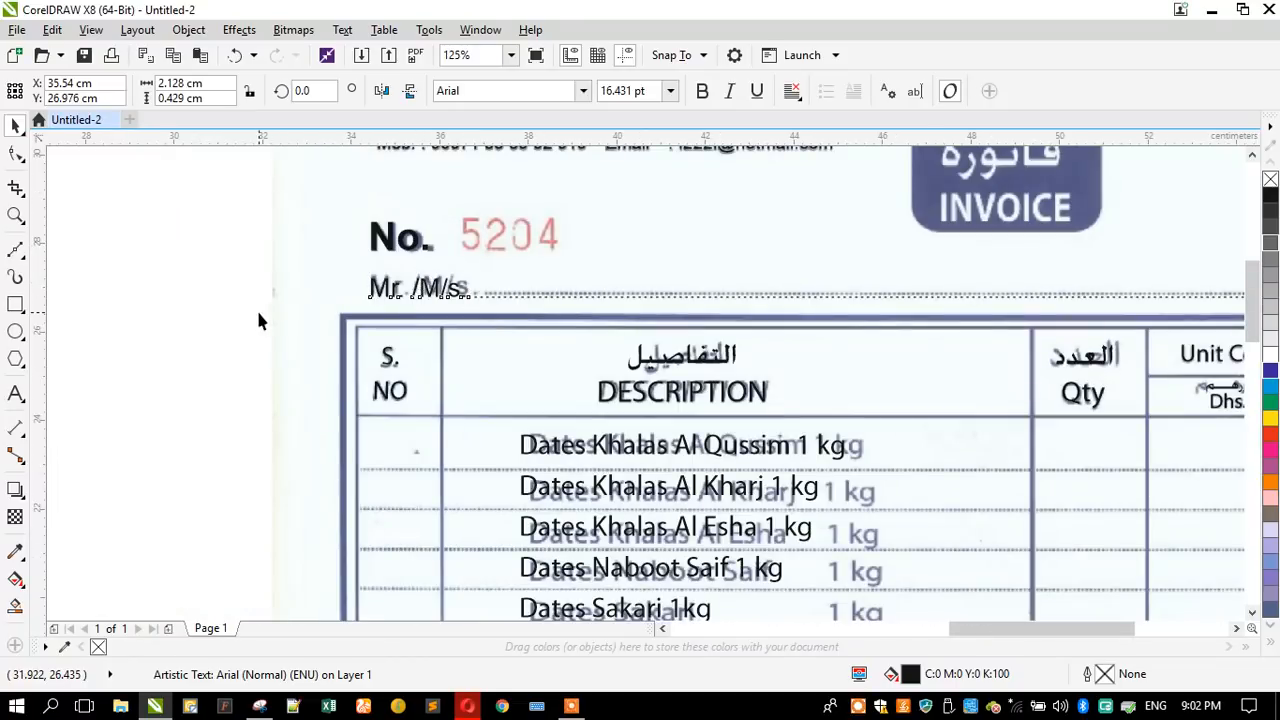
scroll(509, 222, down, 3)
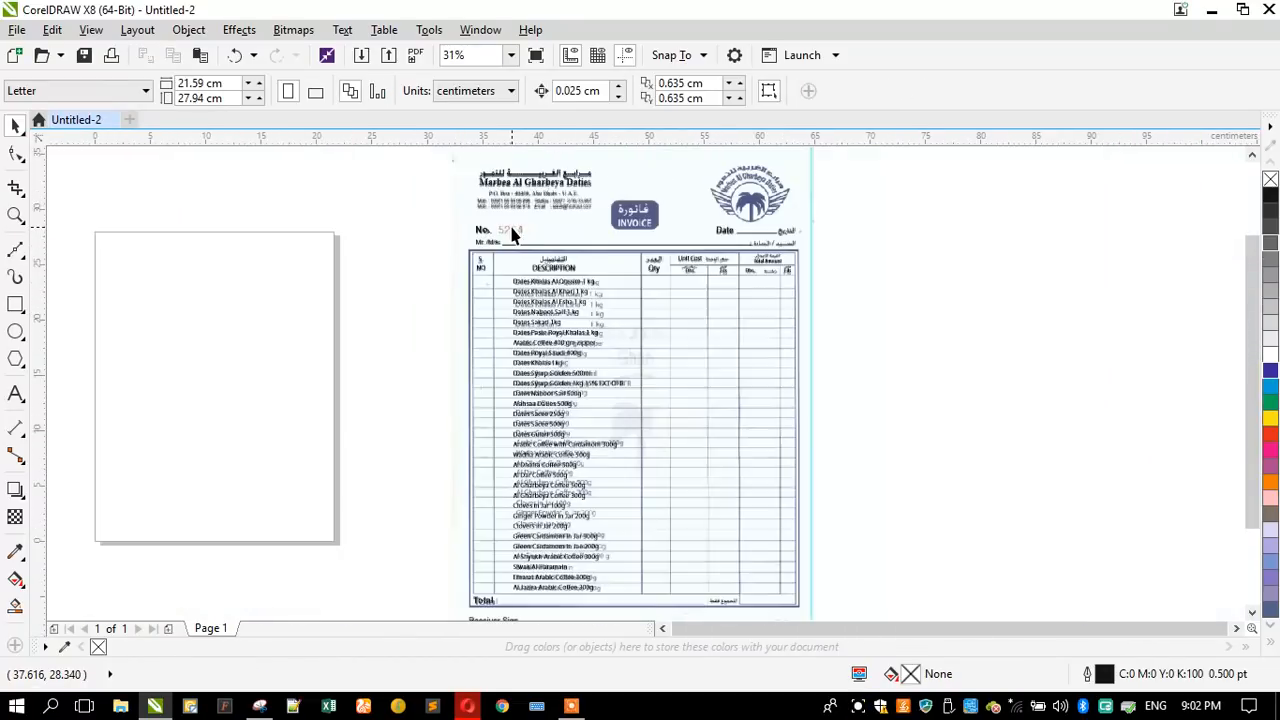
click(645, 245)
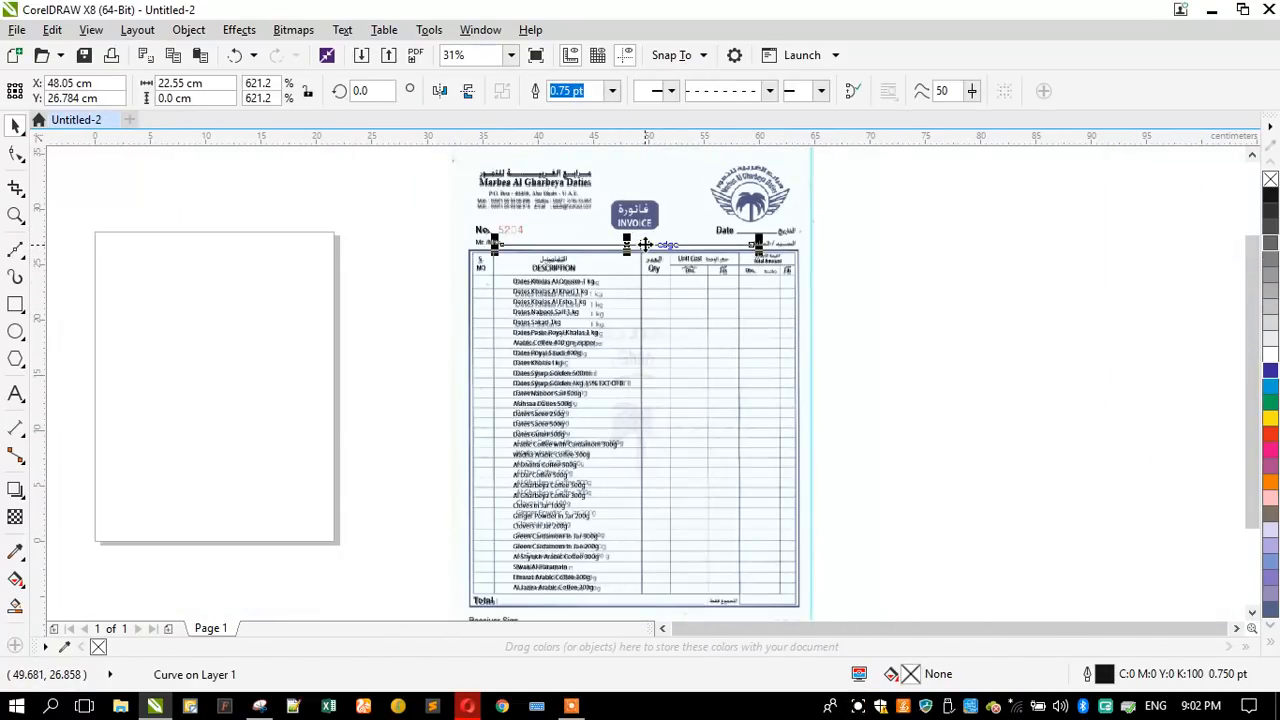
- Move the "Date" label away from its dashed line and extend the line to about 4.92 cm to meet it
scroll(757, 232, up, 3)
click(610, 265)
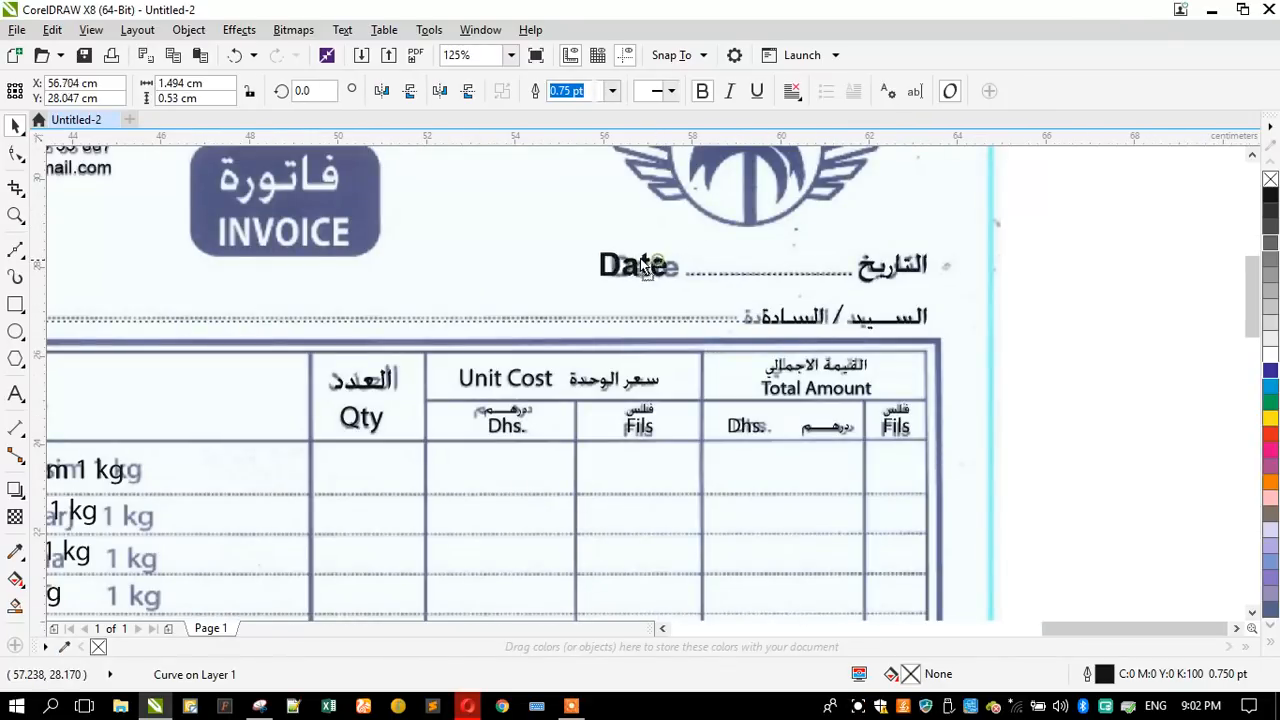
drag(612, 265, 566, 271)
scroll(681, 283, up, 1)
click(686, 267)
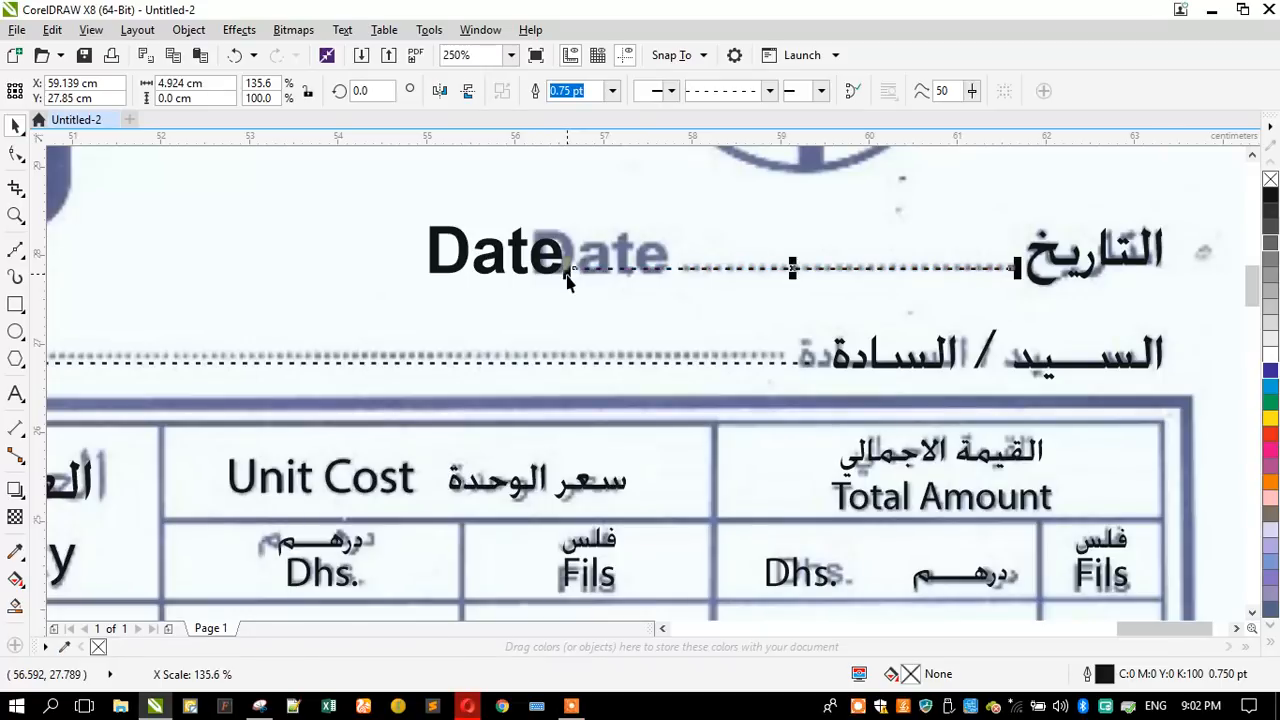
scroll(691, 206, down, 3)
click(868, 240)
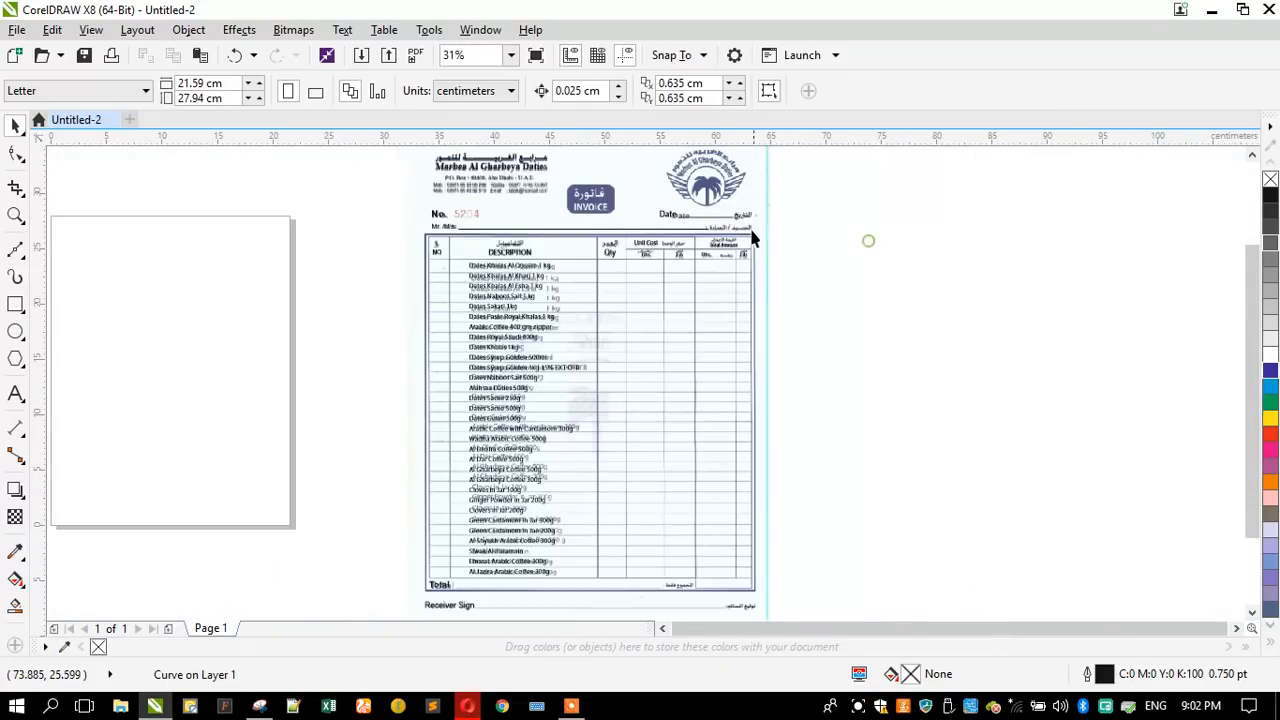
- Copy the dashed Date line onto the receiver signature line and stretch it to about 22.43 cm, from the Arabic label to "Receiver Sign"
drag(712, 222, 650, 569)
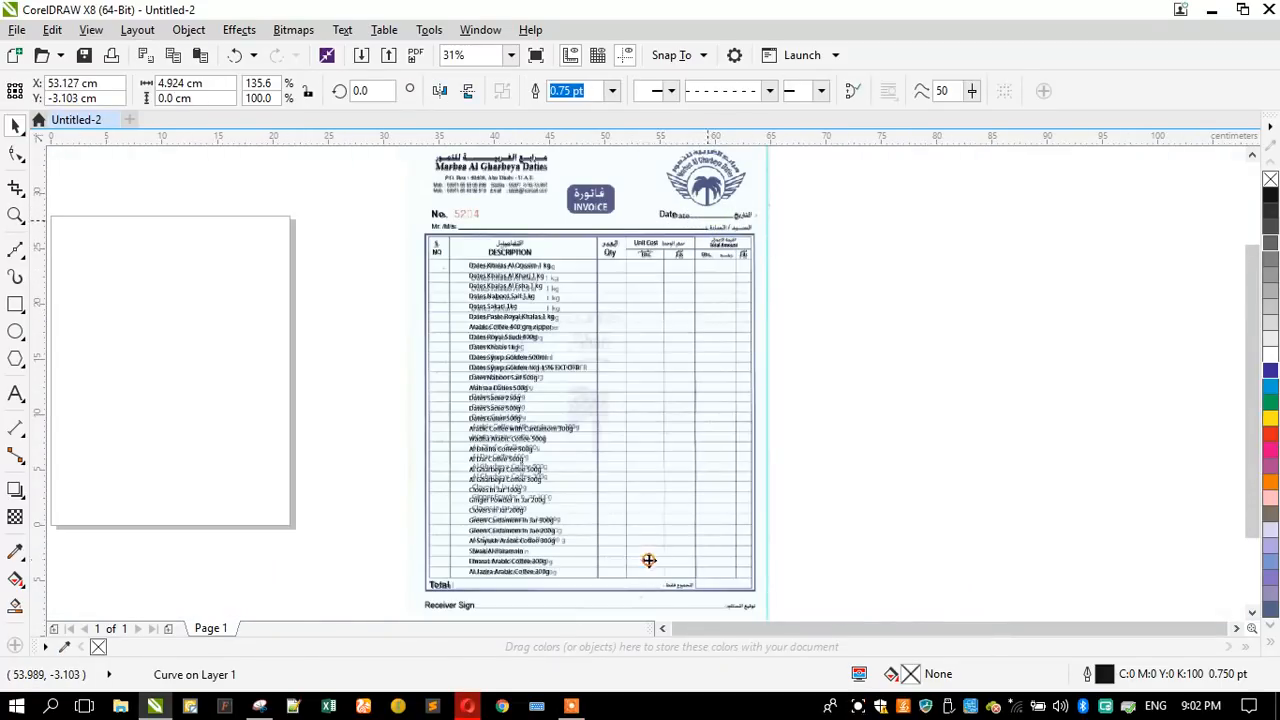
scroll(640, 449, down, 1)
scroll(649, 566, up, 3)
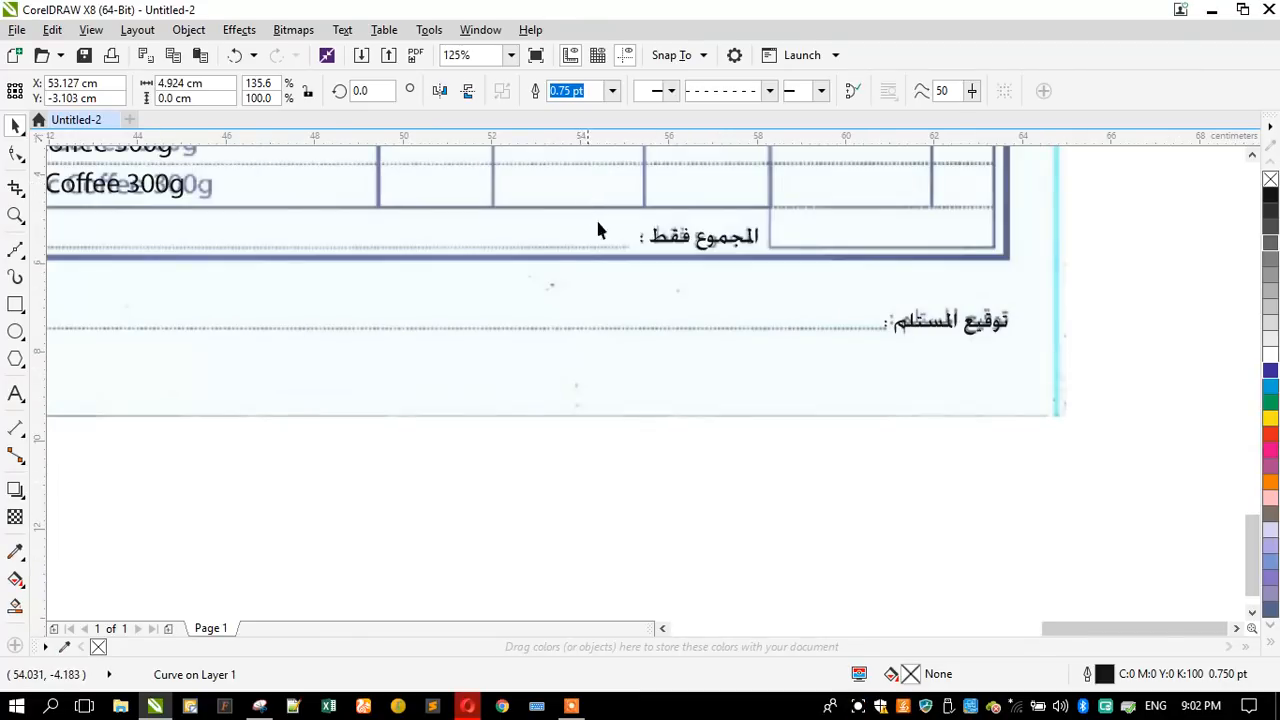
scroll(596, 235, down, 1)
drag(580, 220, 695, 317)
scroll(727, 320, up, 4)
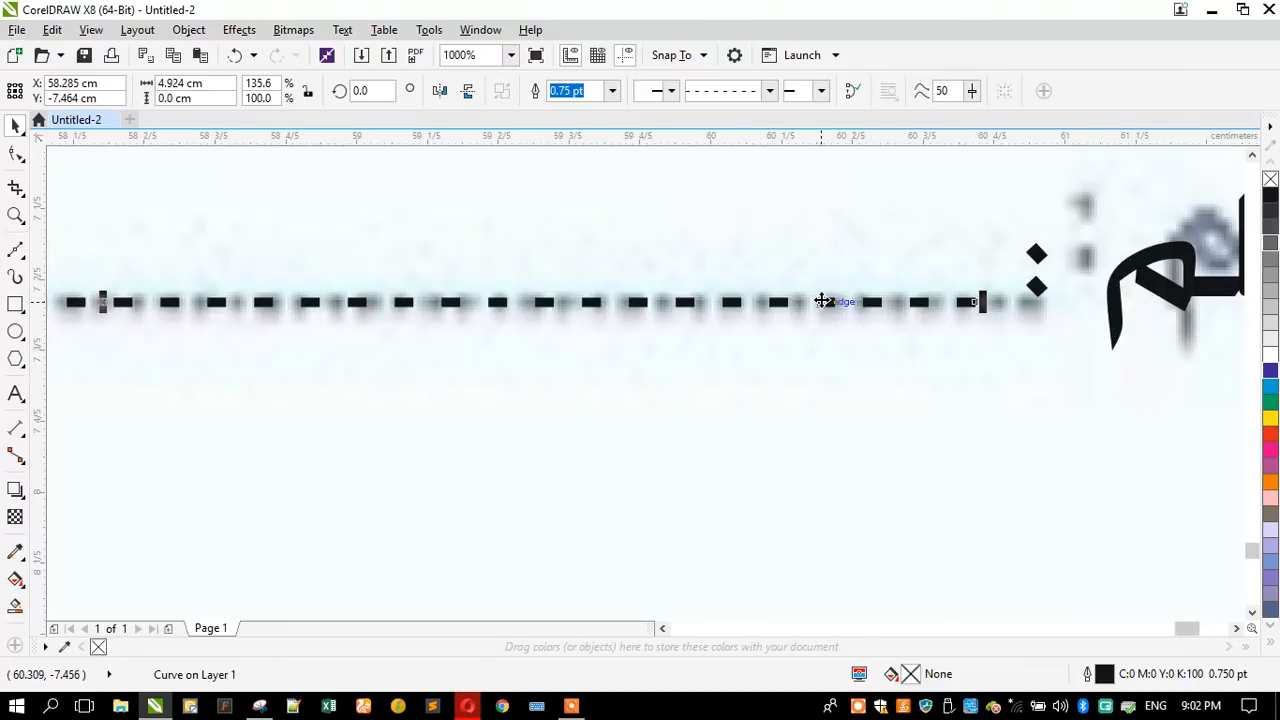
scroll(828, 310, down, 4)
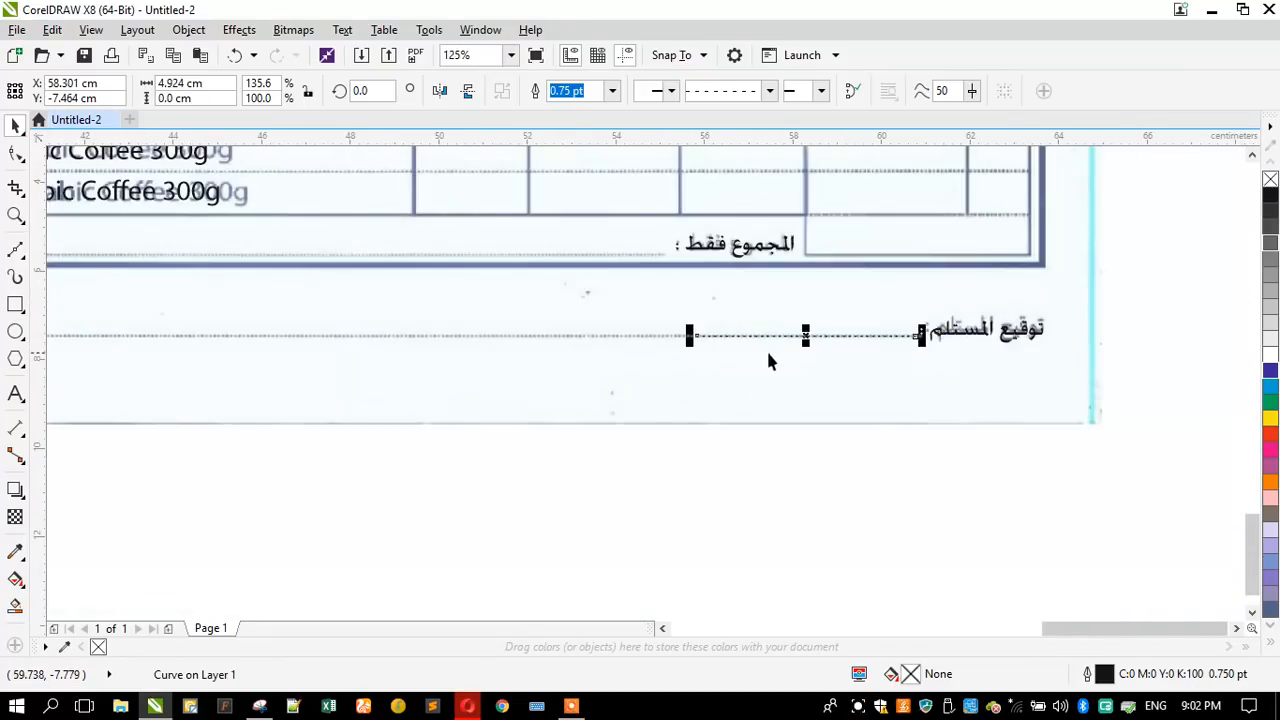
drag(744, 349, 357, 407)
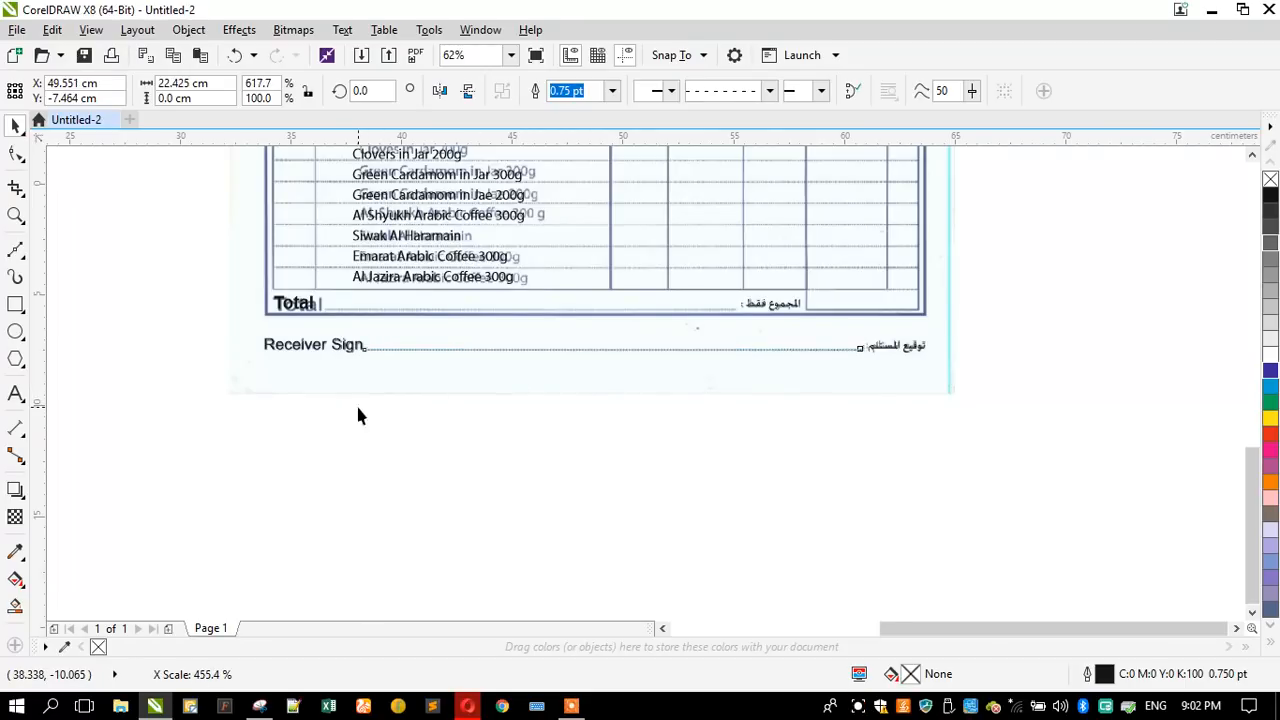
scroll(349, 346, up, 3)
scroll(420, 410, down, 3)
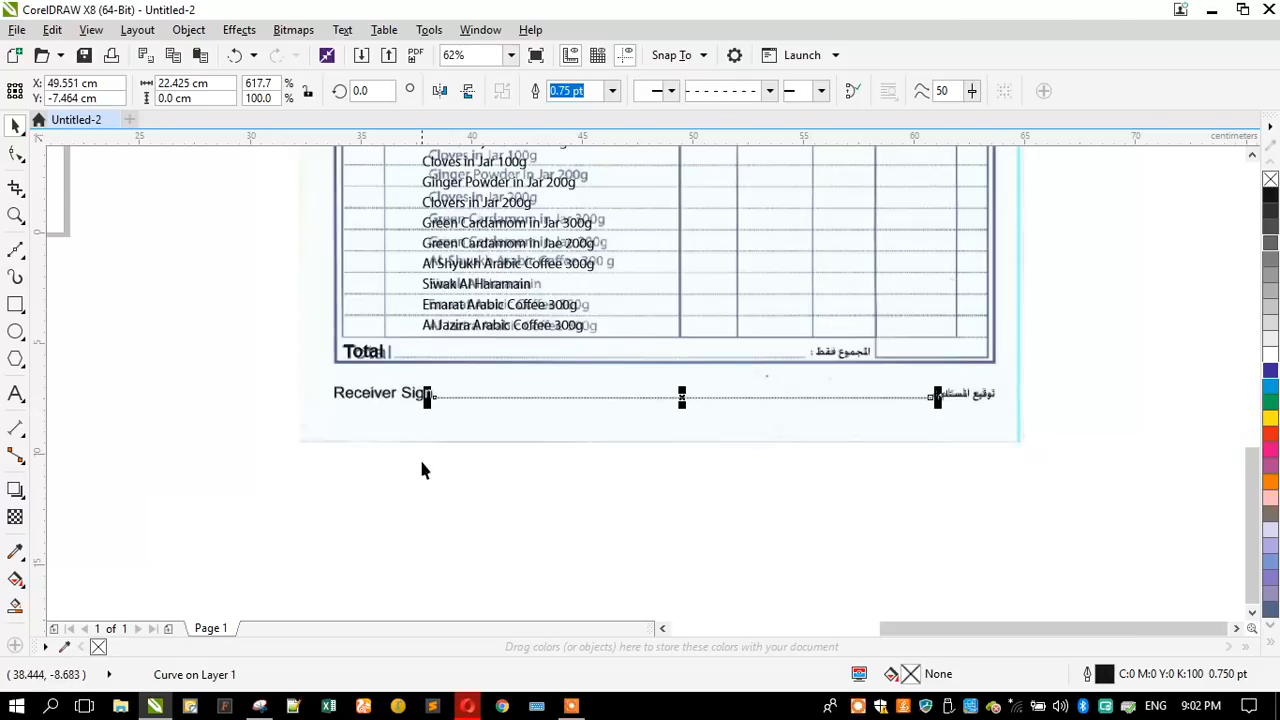
click(420, 466)
scroll(530, 440, down, 1)
- Copy the dashed signature line up to the scanned Total line and shorten it to end just before the Arabic total label
scroll(530, 440, up, 3)
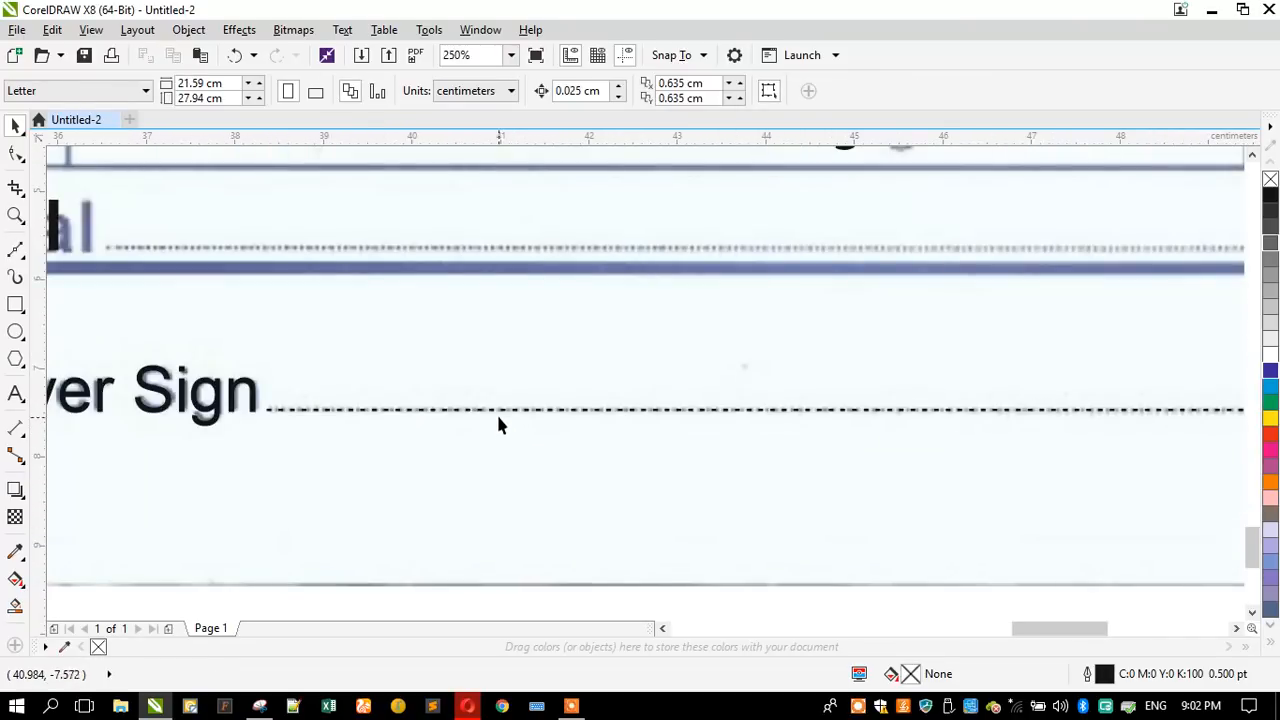
click(447, 348)
drag(447, 345, 304, 247)
scroll(546, 406, down, 1)
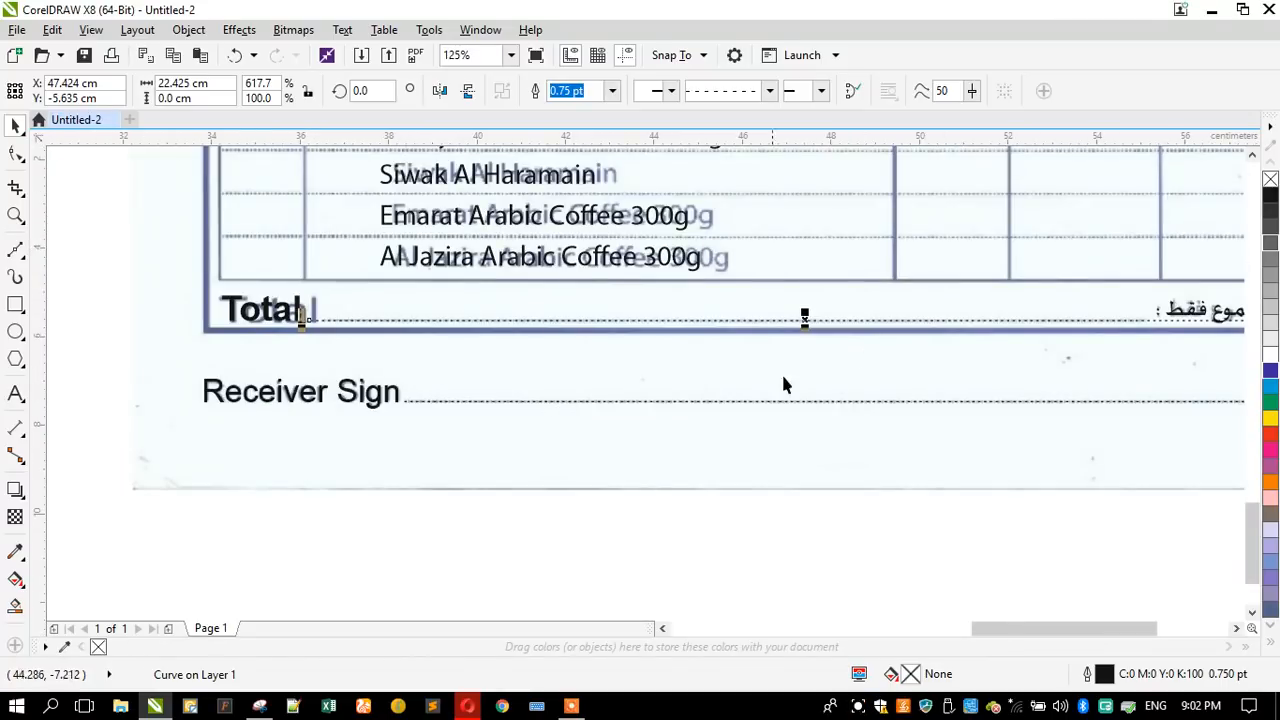
scroll(822, 380, down, 1)
scroll(1066, 348, up, 2)
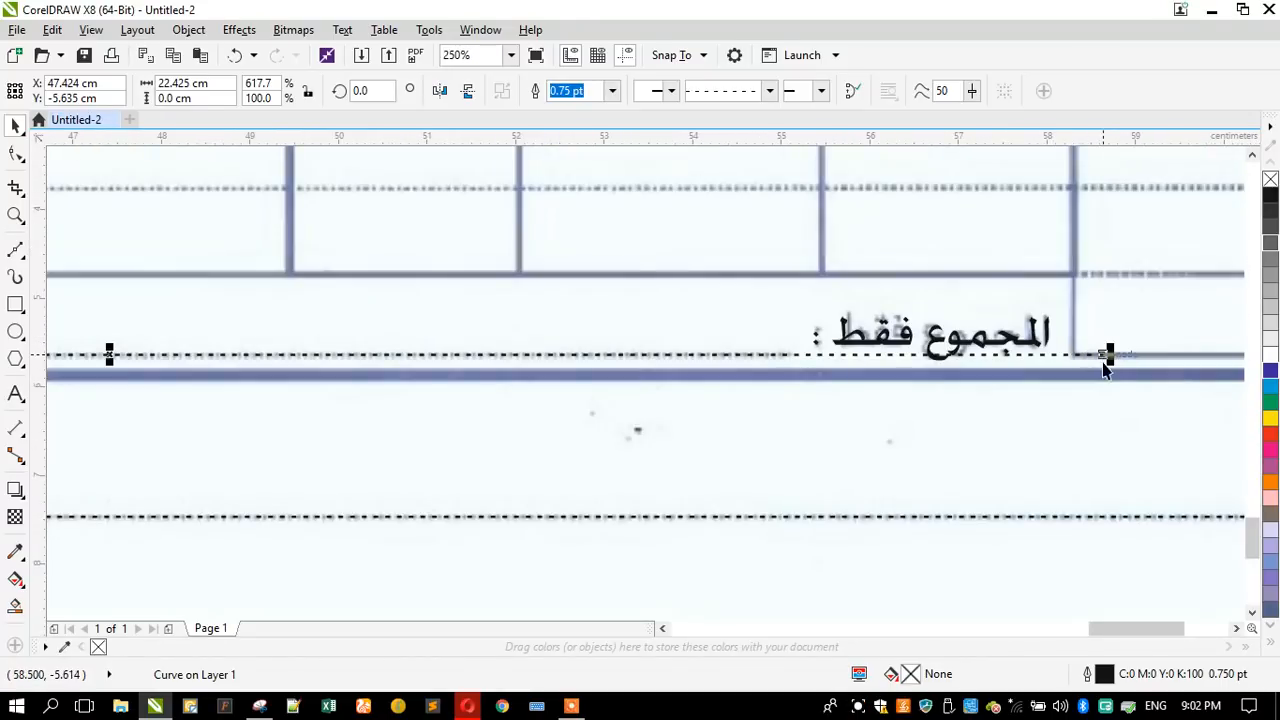
drag(1110, 355, 808, 373)
click(834, 403)
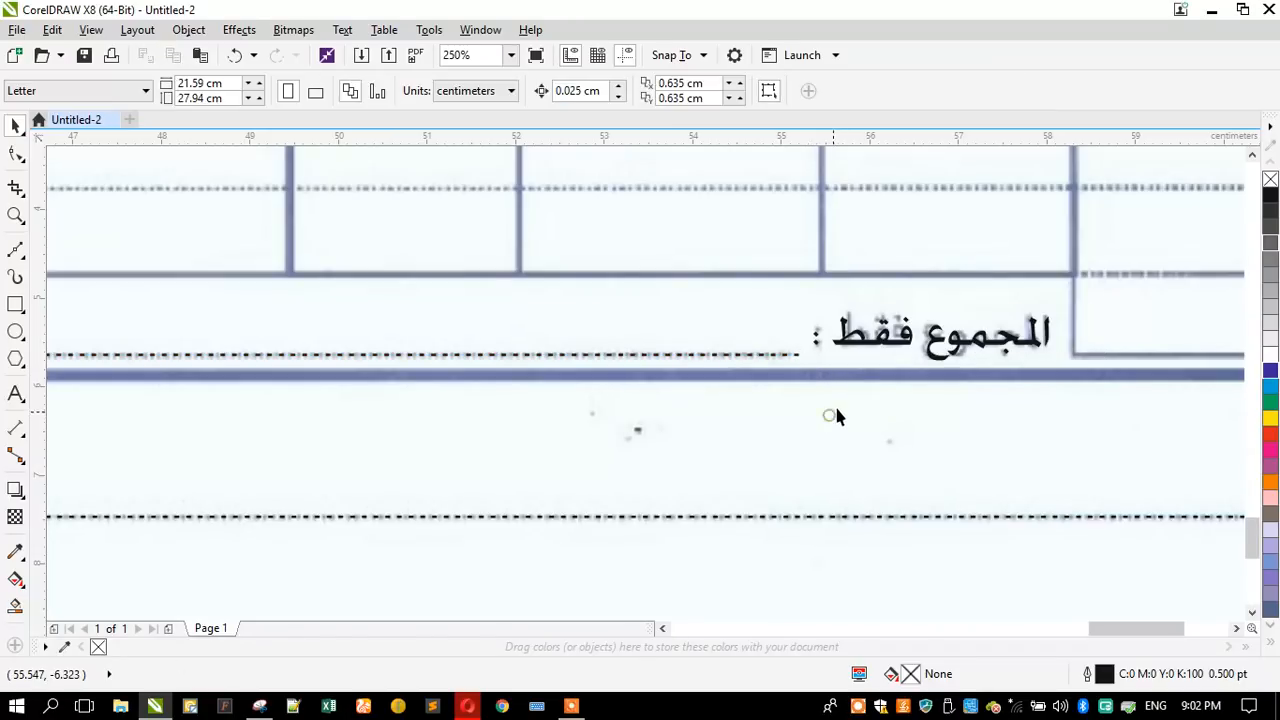
scroll(851, 344, up, 1)
click(851, 343)
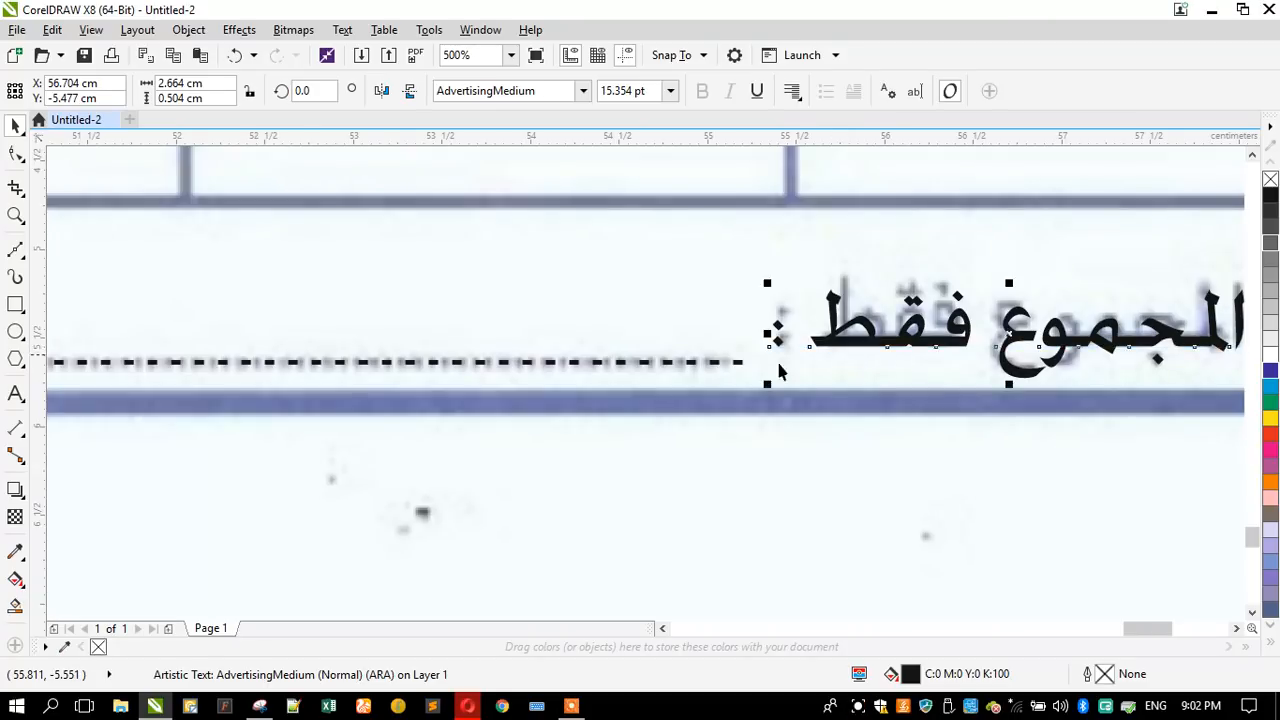
- Draw a rectangle about 1.94 x 2.02 cm over the scanned "S. NO" header cell of the table
scroll(675, 489, down, 3)
scroll(600, 509, down, 2)
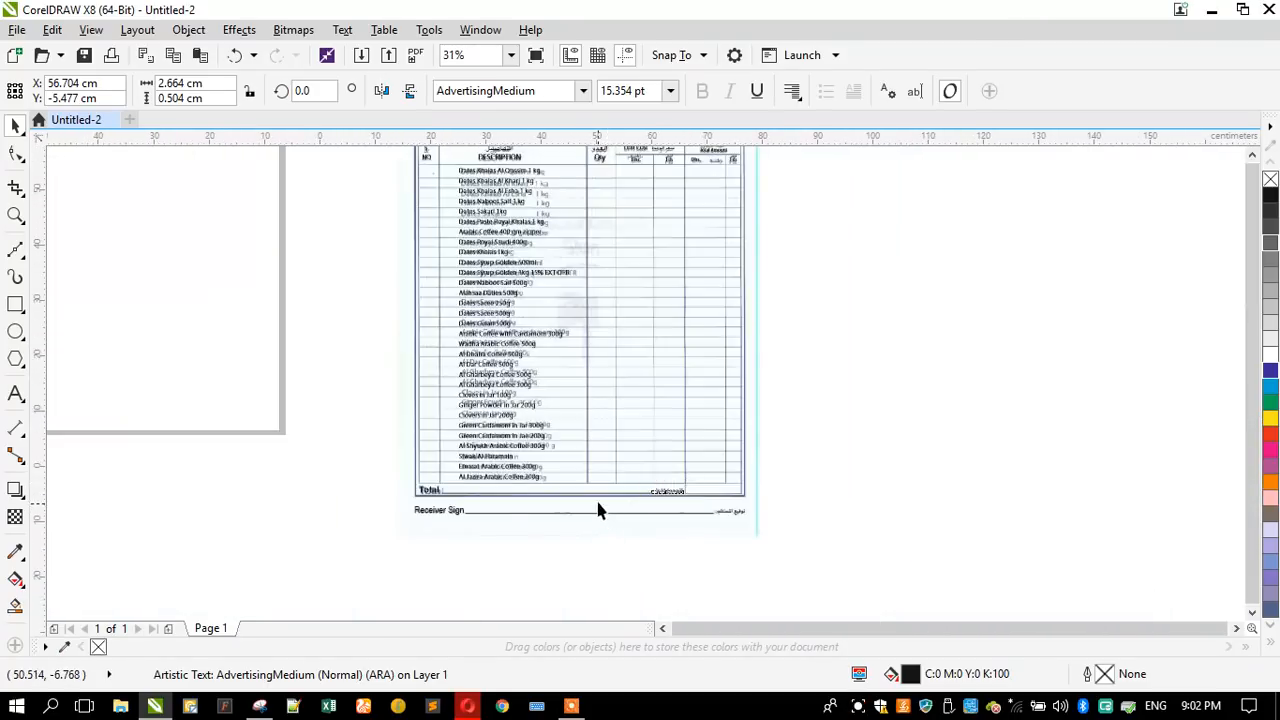
scroll(585, 349, up, 1)
scroll(585, 349, up, 2)
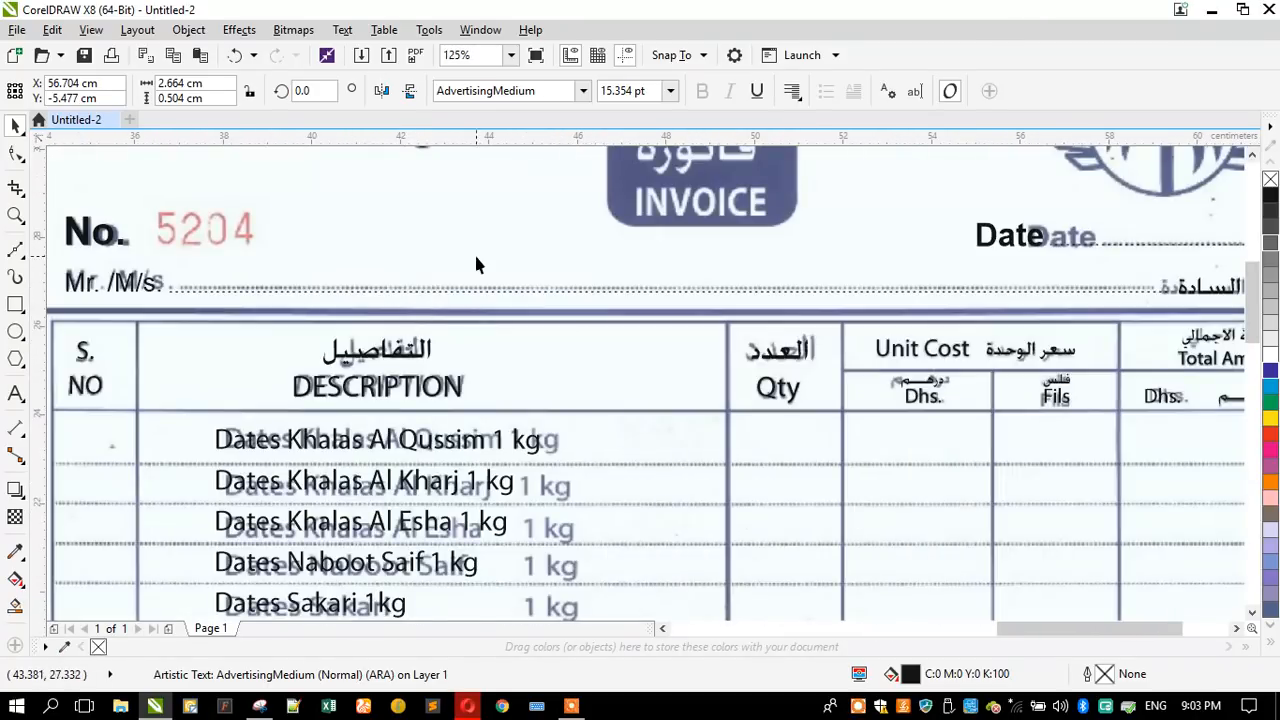
scroll(476, 263, down, 1)
click(15, 214)
drag(213, 263, 951, 414)
click(15, 305)
scroll(131, 299, up, 3)
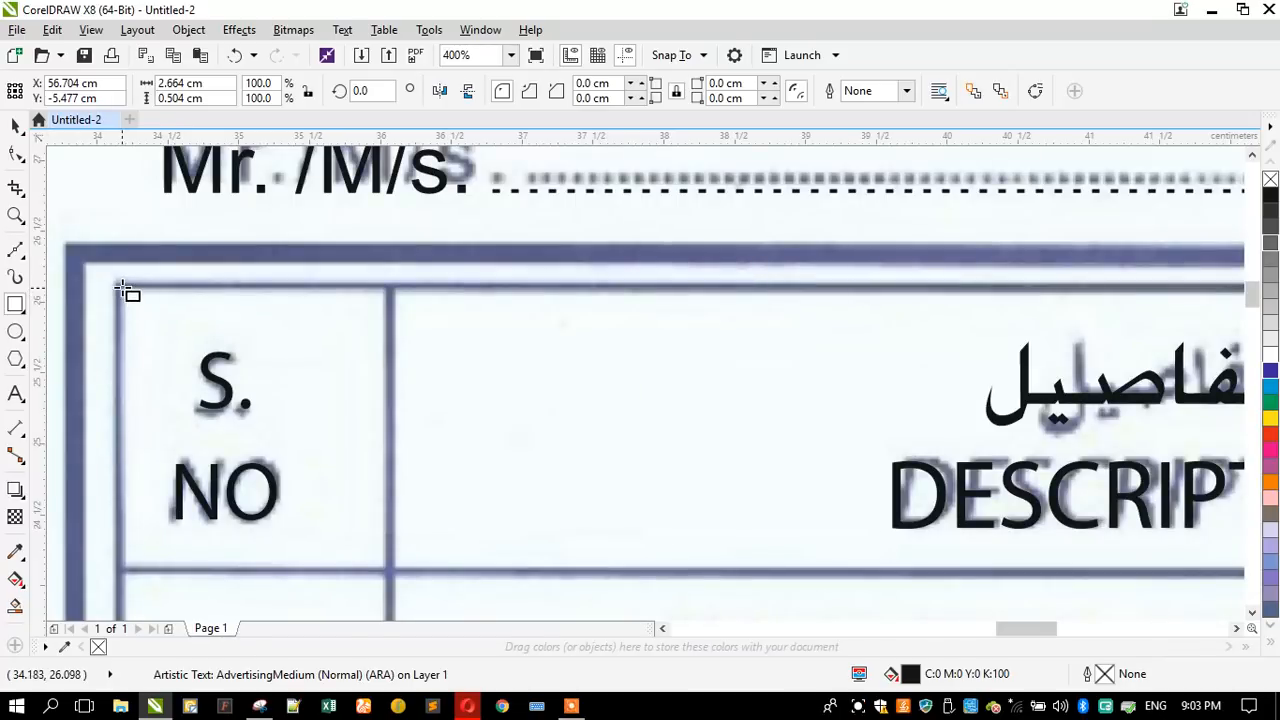
drag(116, 287, 391, 573)
click(14, 126)
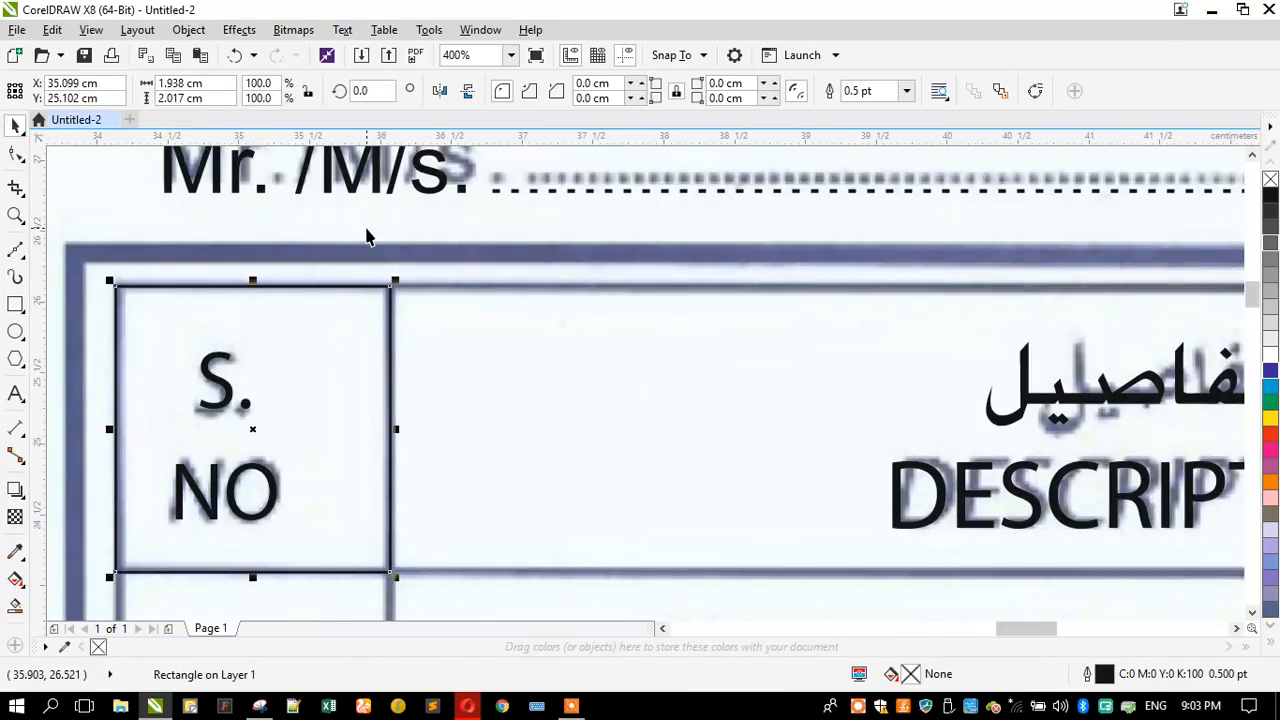
- Set the outline width of the "S. NO" cell rectangle to 1 pt
key(F12)
text(1)
key(Return)
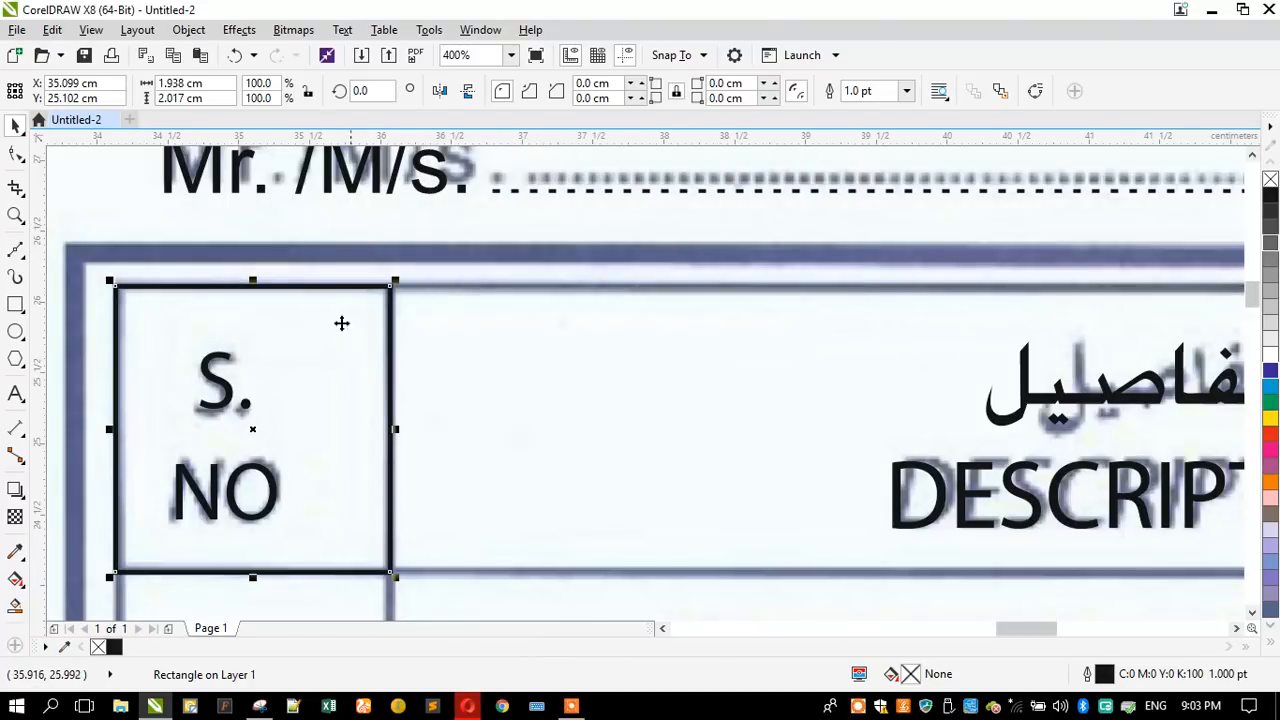
- Duplicate the header cell rectangle across the DESCRIPTION and Qty columns, fitting the Qty one to about 2.62 cm wide
scroll(342, 322, down, 3)
drag(215, 326, 748, 327)
drag(278, 327, 841, 370)
right_click(841, 370)
scroll(543, 344, down, 1)
scroll(926, 328, up, 1)
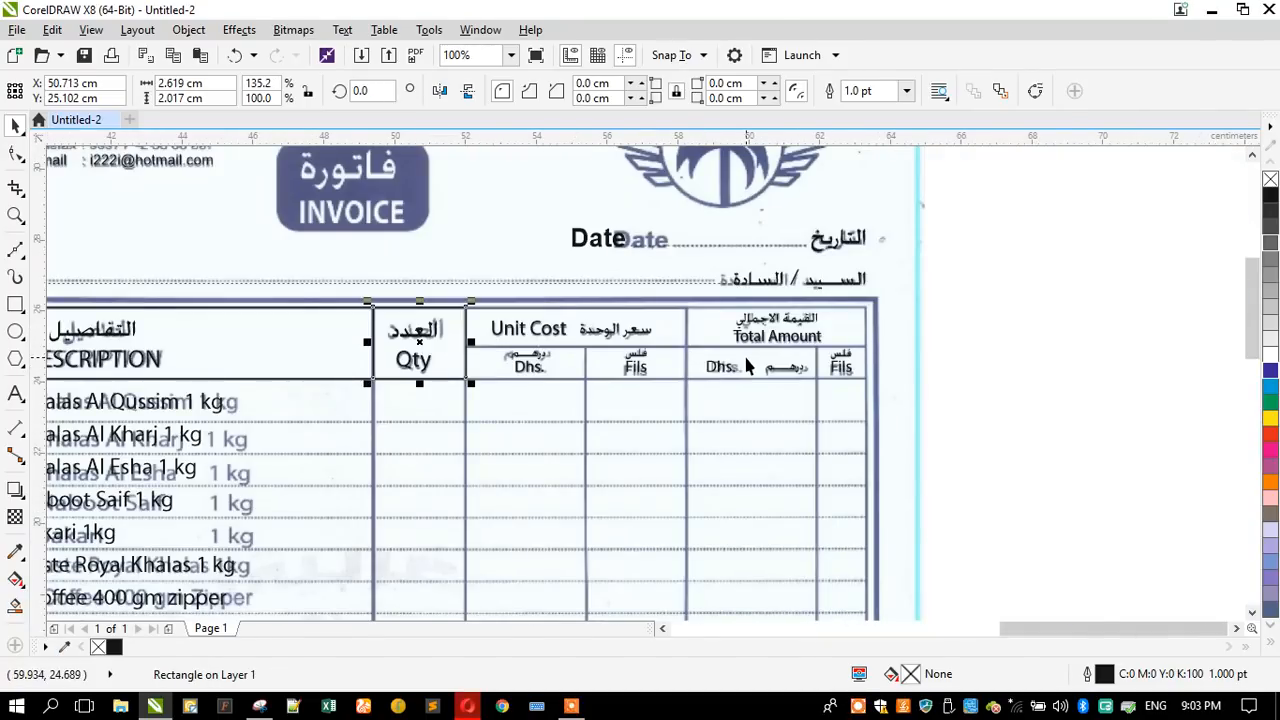
- Duplicate the Qty rectangle over the Unit Cost and Total Amount header cells, fitting the Total Amount one to about 5.05 cm wide
scroll(748, 367, up, 1)
scroll(485, 345, down, 1)
scroll(182, 338, up, 1)
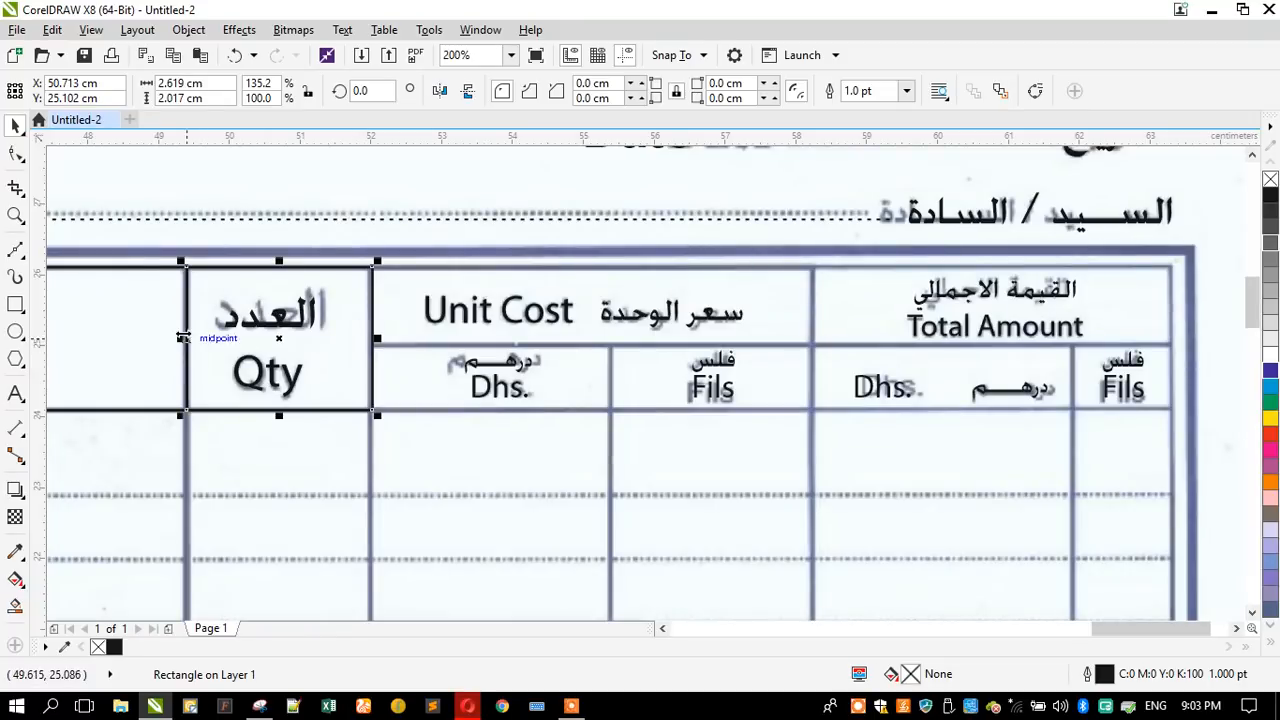
drag(177, 336, 808, 325)
drag(360, 340, 1158, 310)
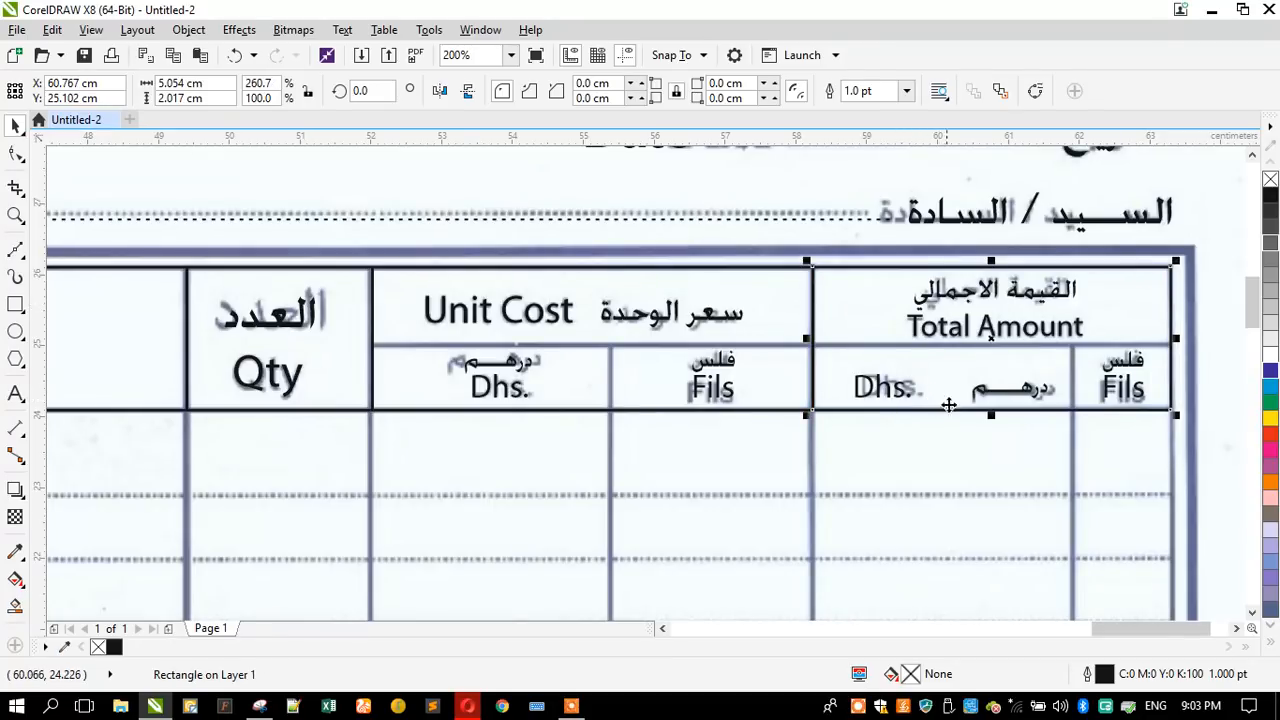
- Add rectangles about 0.91 cm high over the Fils and Dhs. sub-cells under Total Amount and Unit Cost, matching each scanned width
drag(982, 268, 985, 340)
drag(806, 378, 1067, 376)
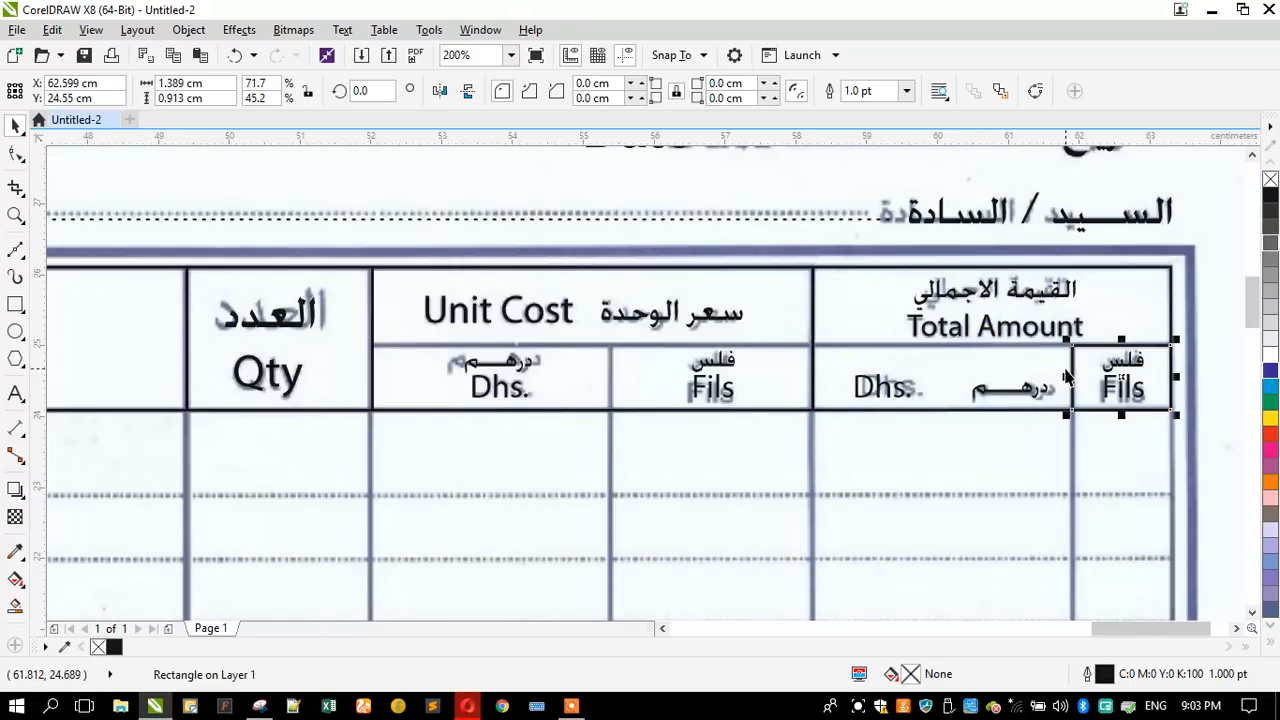
click(1170, 376)
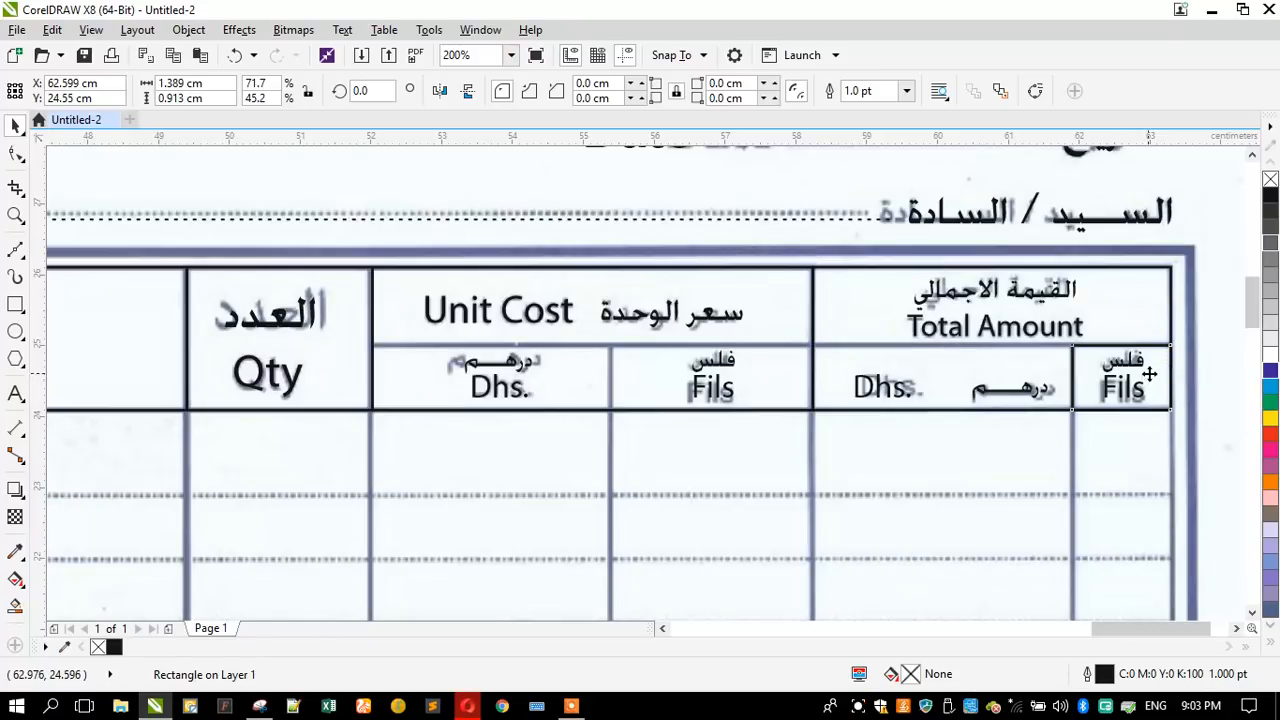
drag(1168, 376, 815, 344)
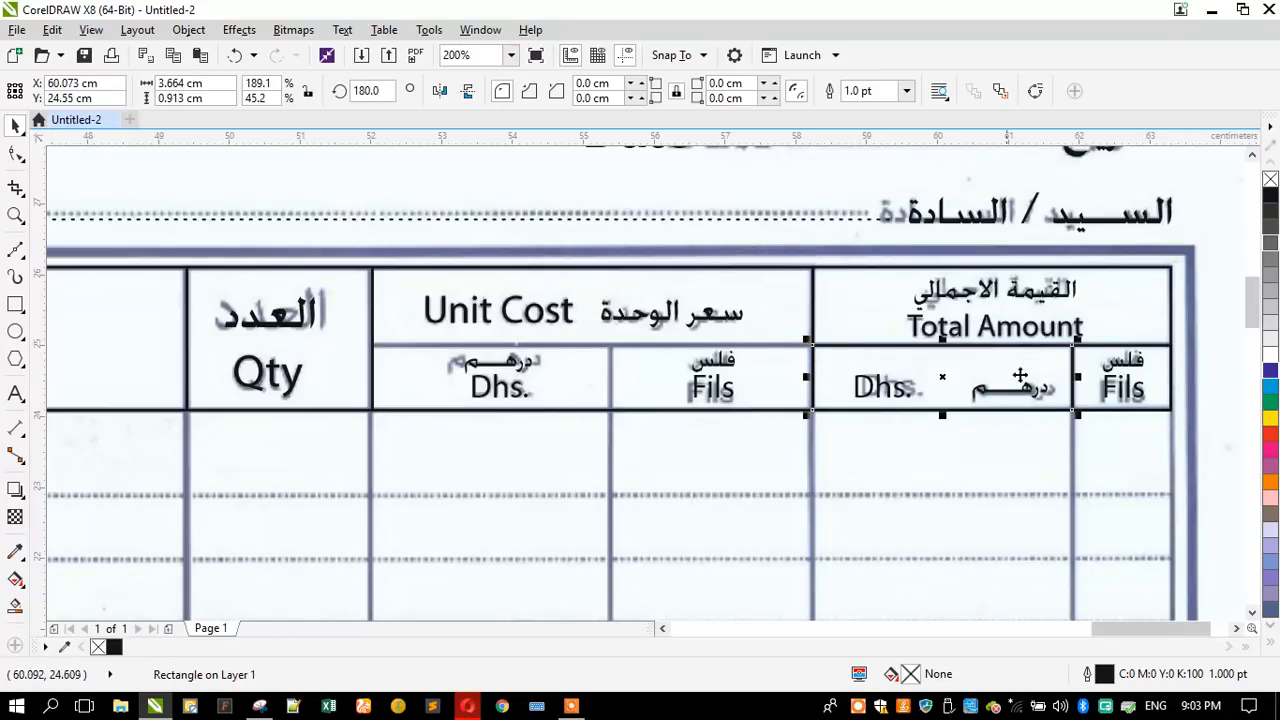
drag(1072, 372, 614, 368)
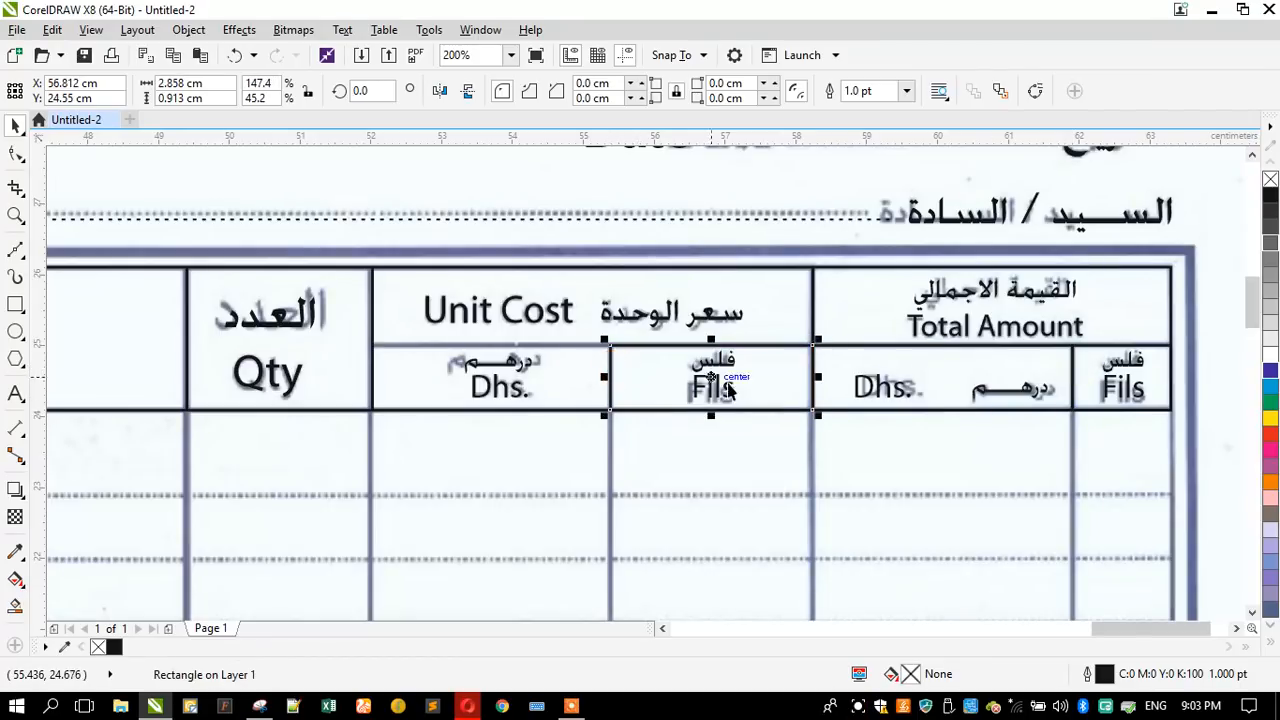
drag(806, 378, 371, 372)
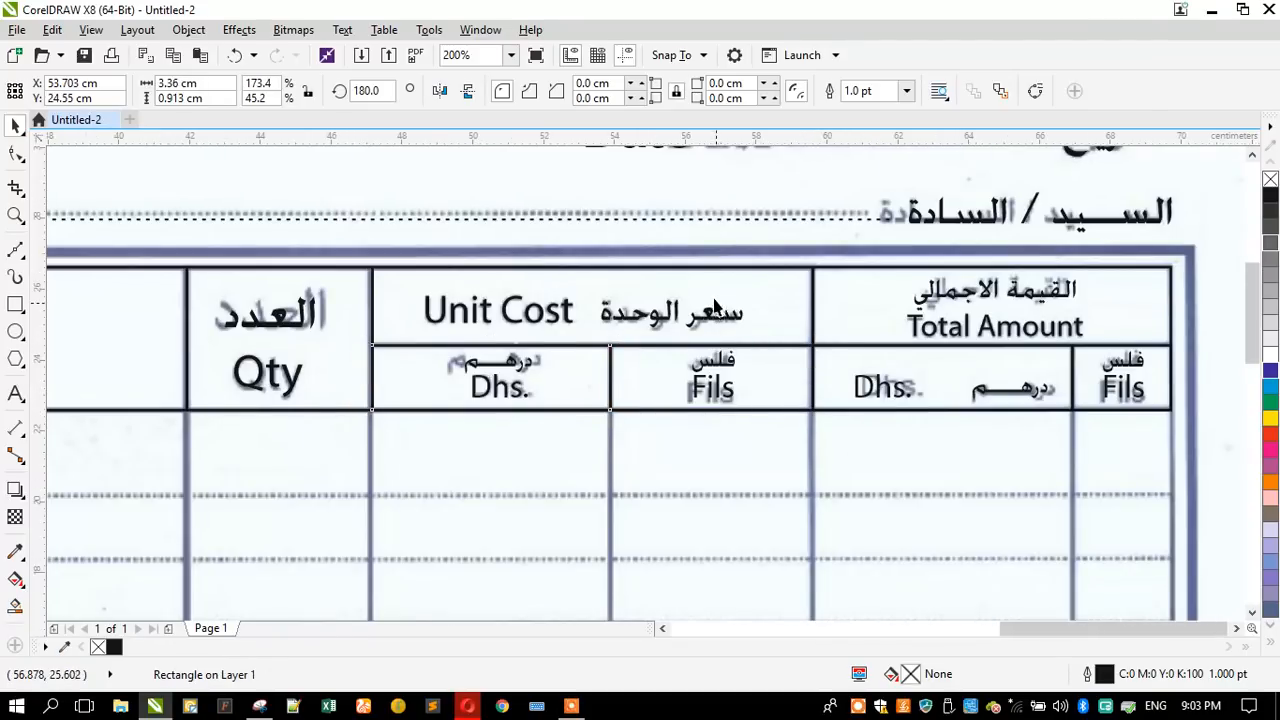
scroll(716, 305, down, 2)
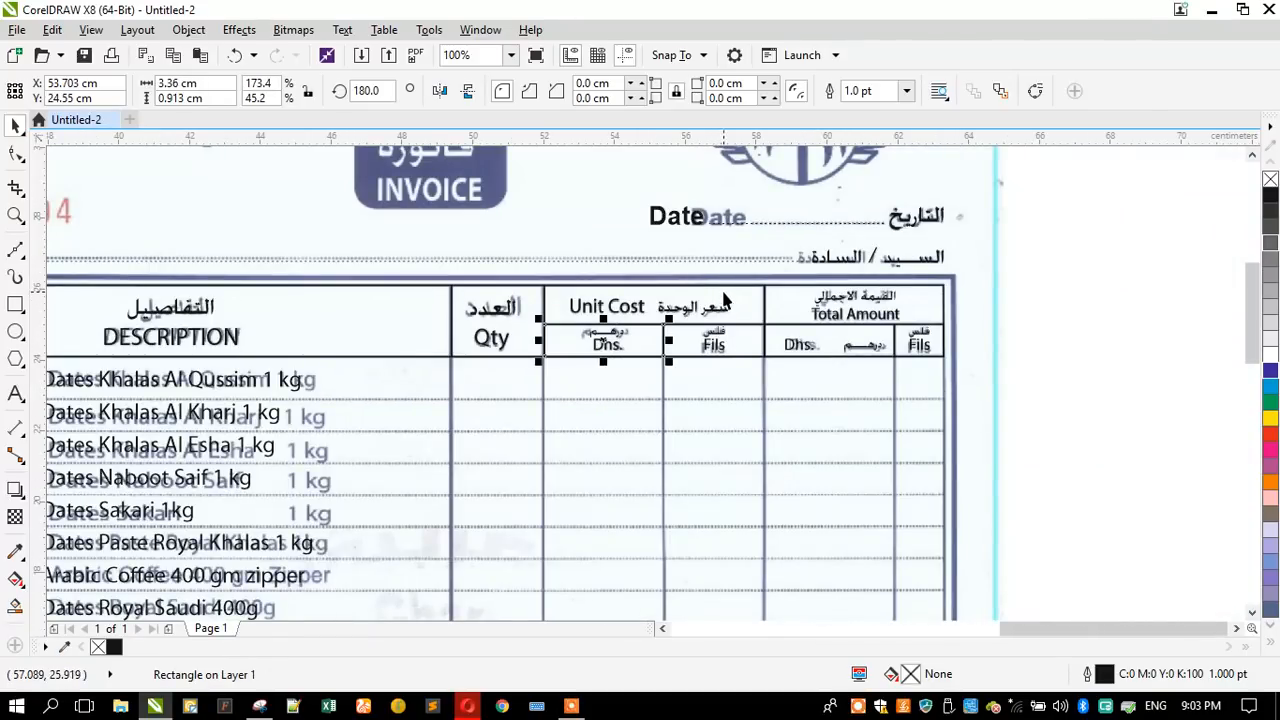
scroll(724, 300, down, 1)
scroll(575, 400, up, 1)
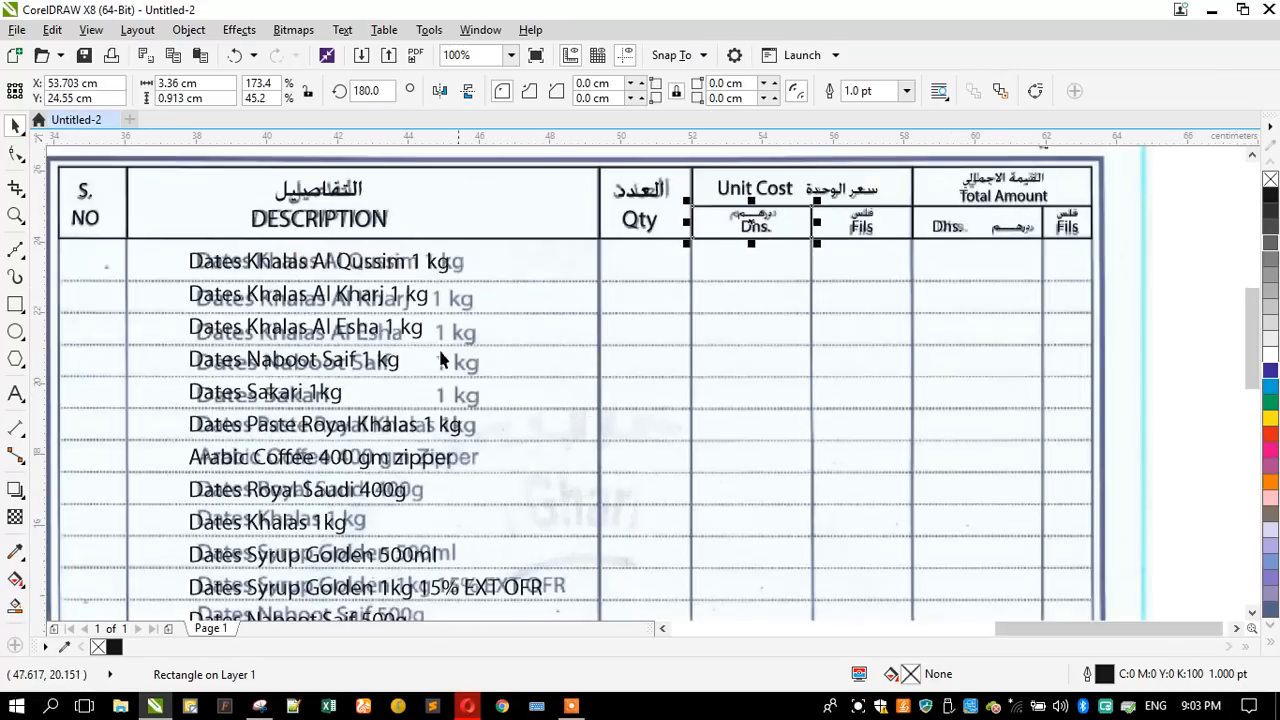
click(112, 238)
shift+click(297, 230)
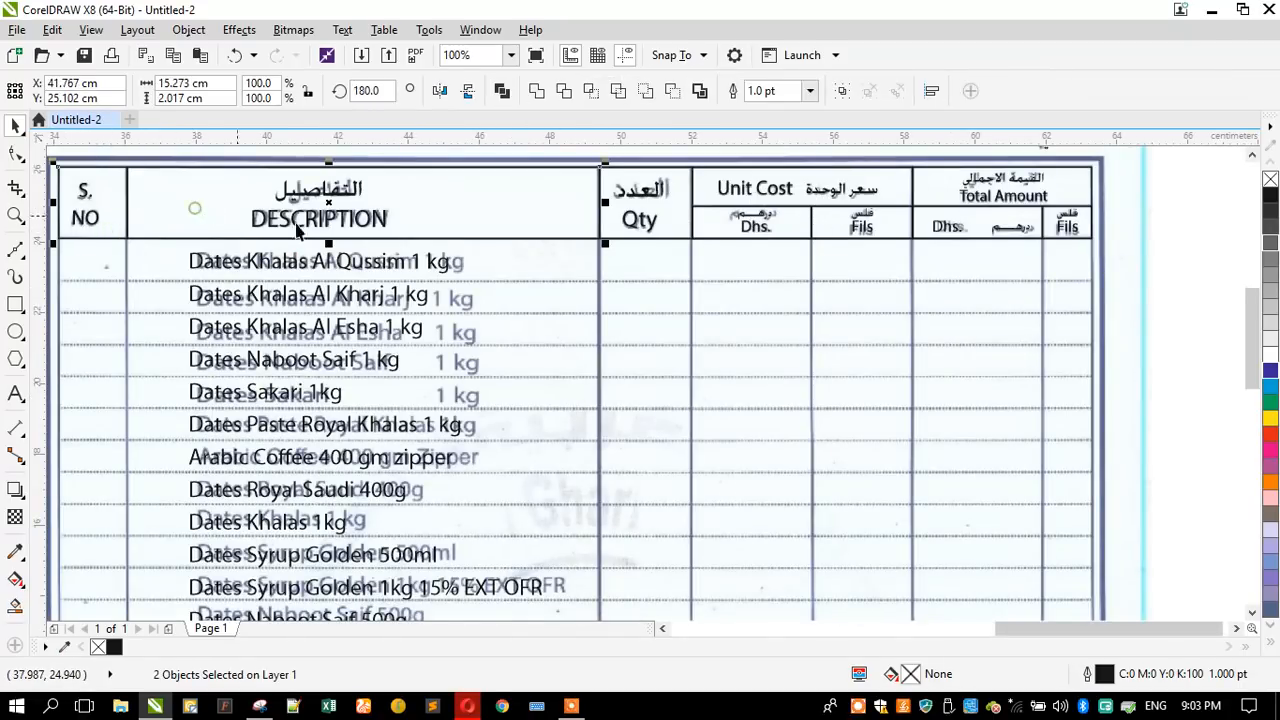
shift+click(668, 222)
shift+click(706, 228)
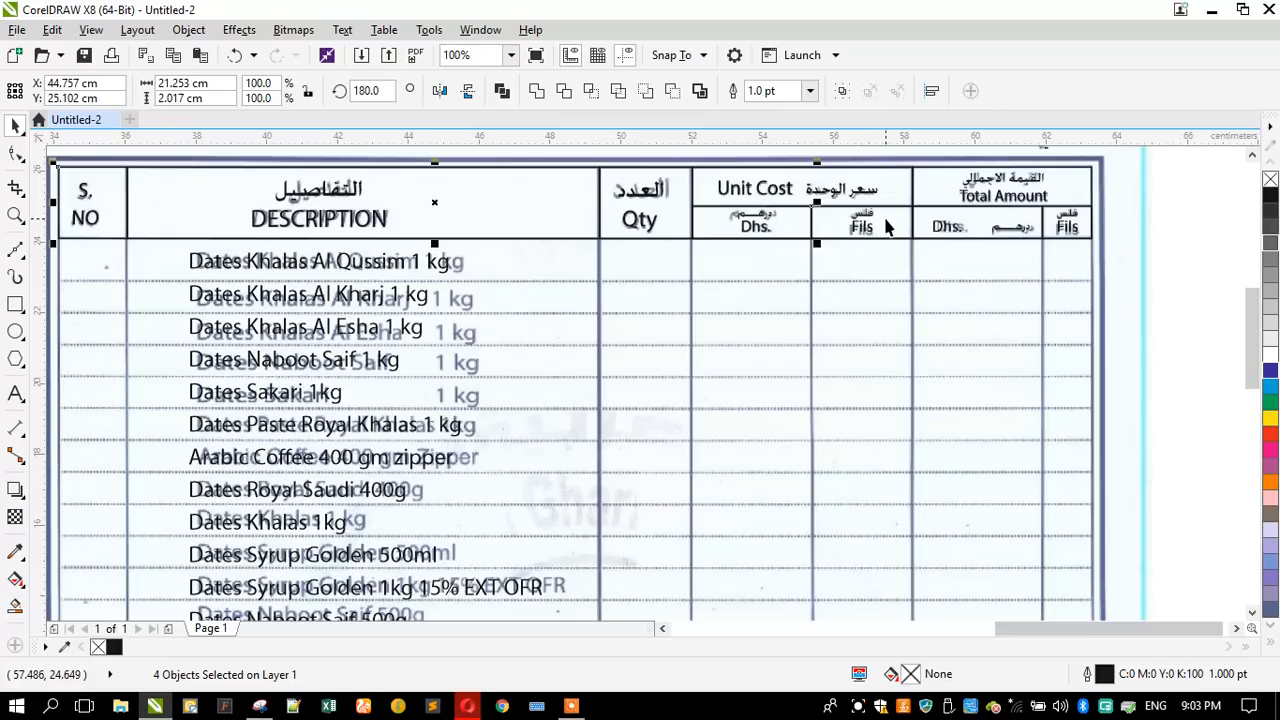
click(1152, 251)
- Duplicate the five main header column rectangles below the header row, stretching the copies about 28.83 cm down to the table's last row line
click(1050, 188)
shift+click(745, 178)
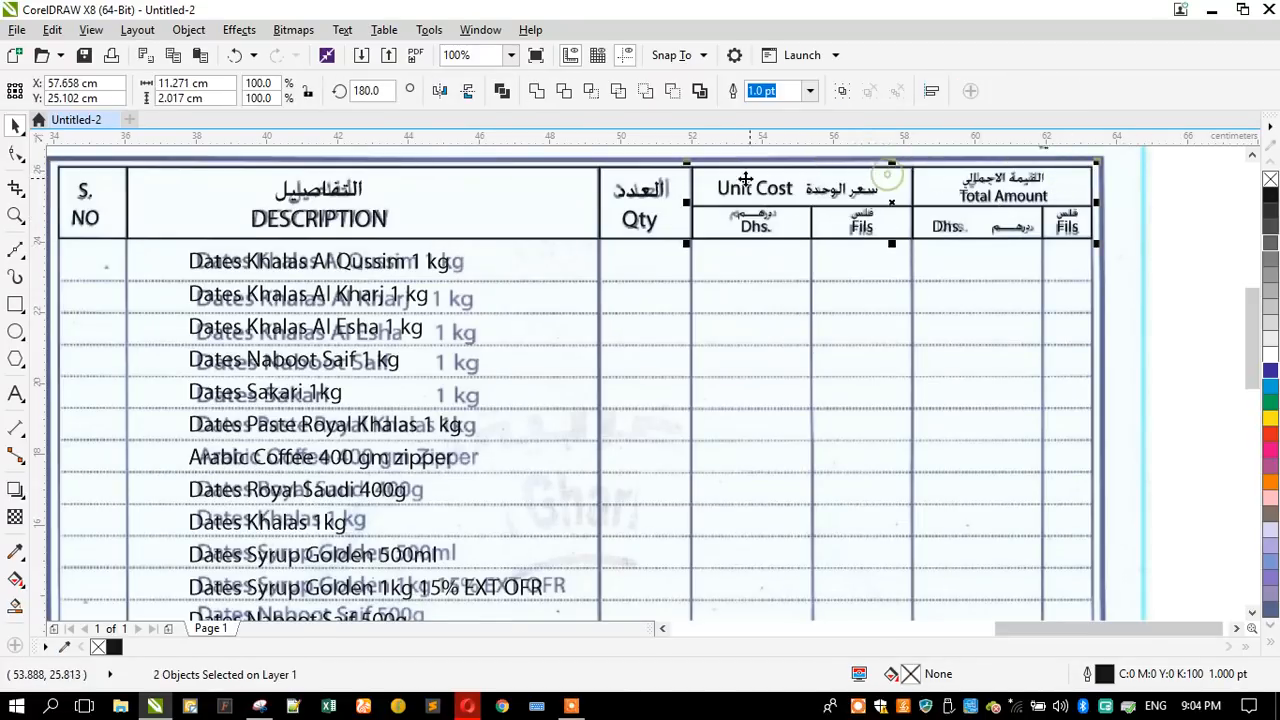
shift+click(604, 180)
shift+click(472, 178)
shift+click(90, 190)
scroll(490, 188, down, 3)
drag(516, 177, 531, 451)
scroll(531, 451, up, 3)
mouse_move(411, 473)
mouse_down()
mouse_move(400, 477)
mouse_move(406, 468)
mouse_up()
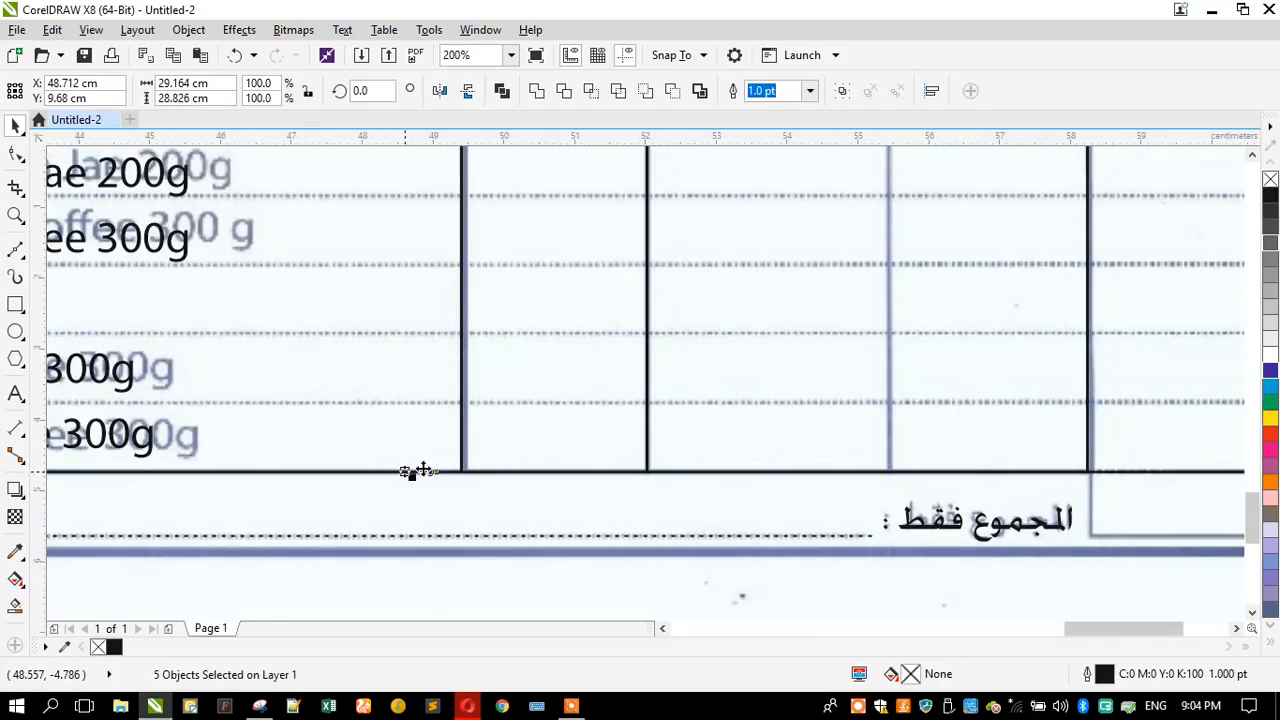
scroll(556, 467, down, 2)
click(674, 574)
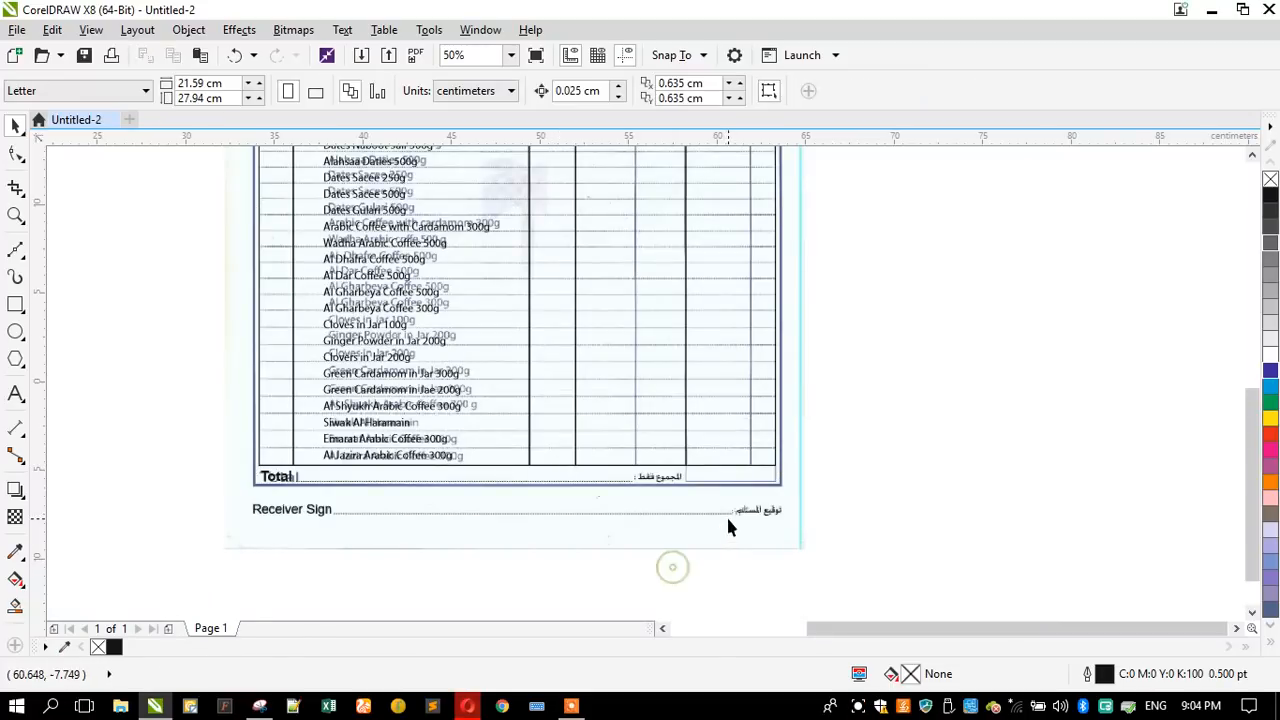
- Extend the Total Amount body column rectangle down over the scanned total box, making it about 29.74 cm high
scroll(715, 508, up, 3)
scroll(697, 391, down, 1)
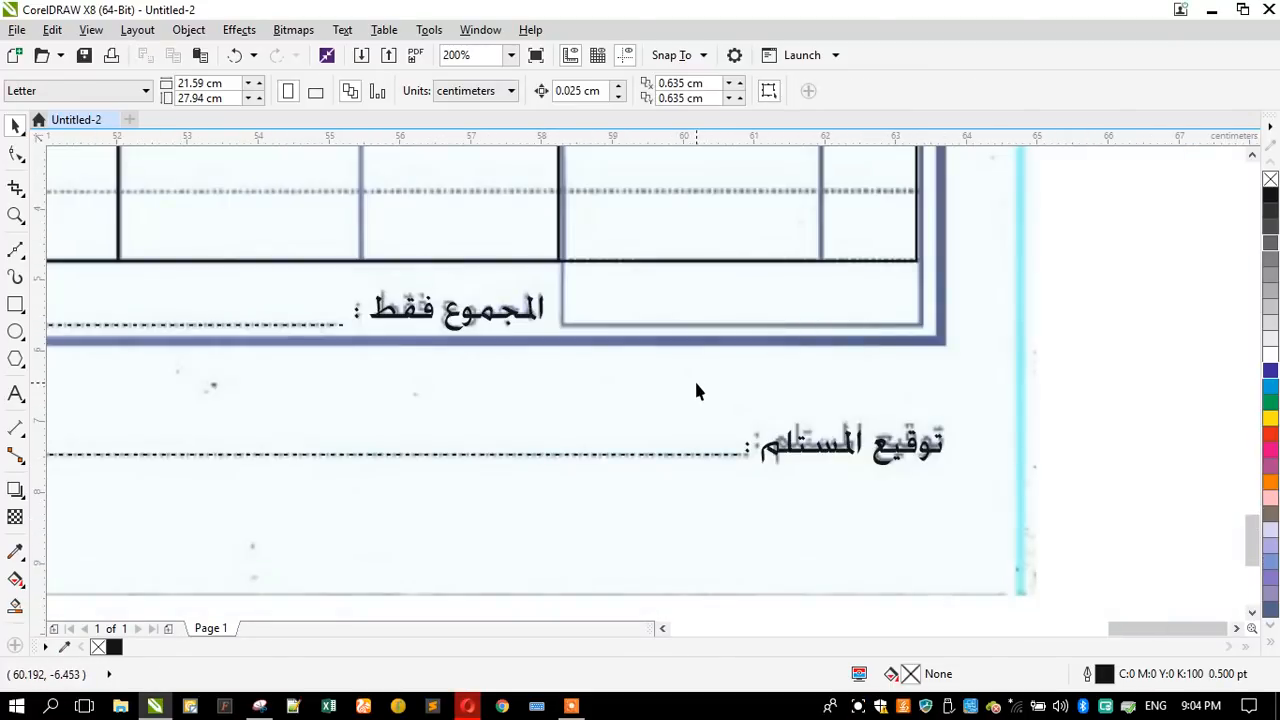
click(700, 263)
drag(736, 265, 740, 331)
scroll(703, 466, down, 3)
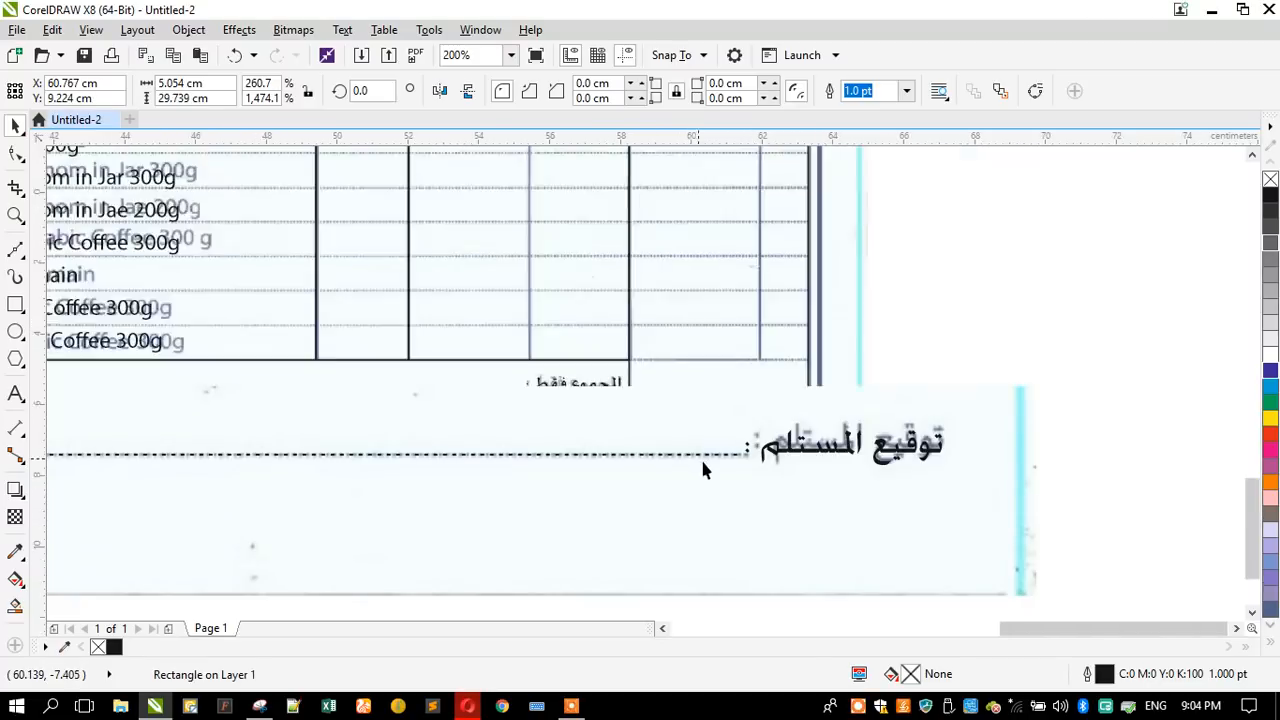
scroll(720, 446, up, 1)
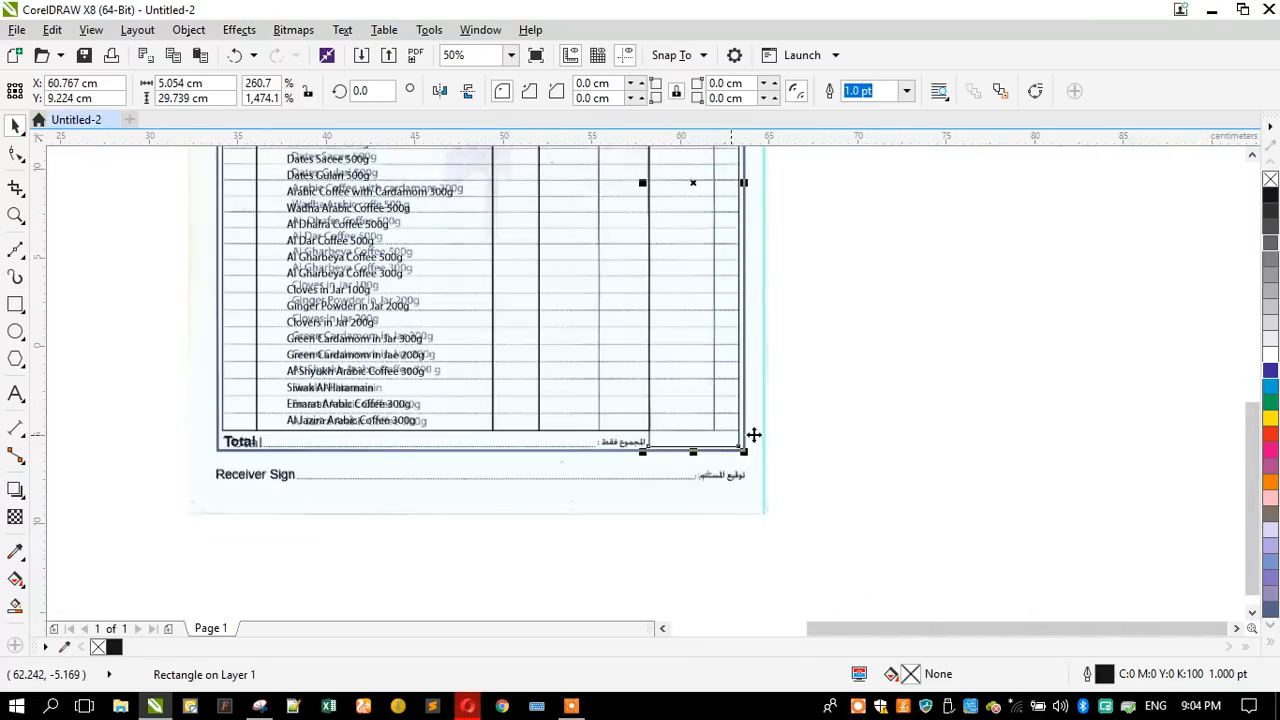
click(875, 442)
- Duplicate the four Dhs. and Fils sub-cell rectangles below the header, stretching the copies about 28.83 cm down to the last row line
scroll(875, 442, down, 1)
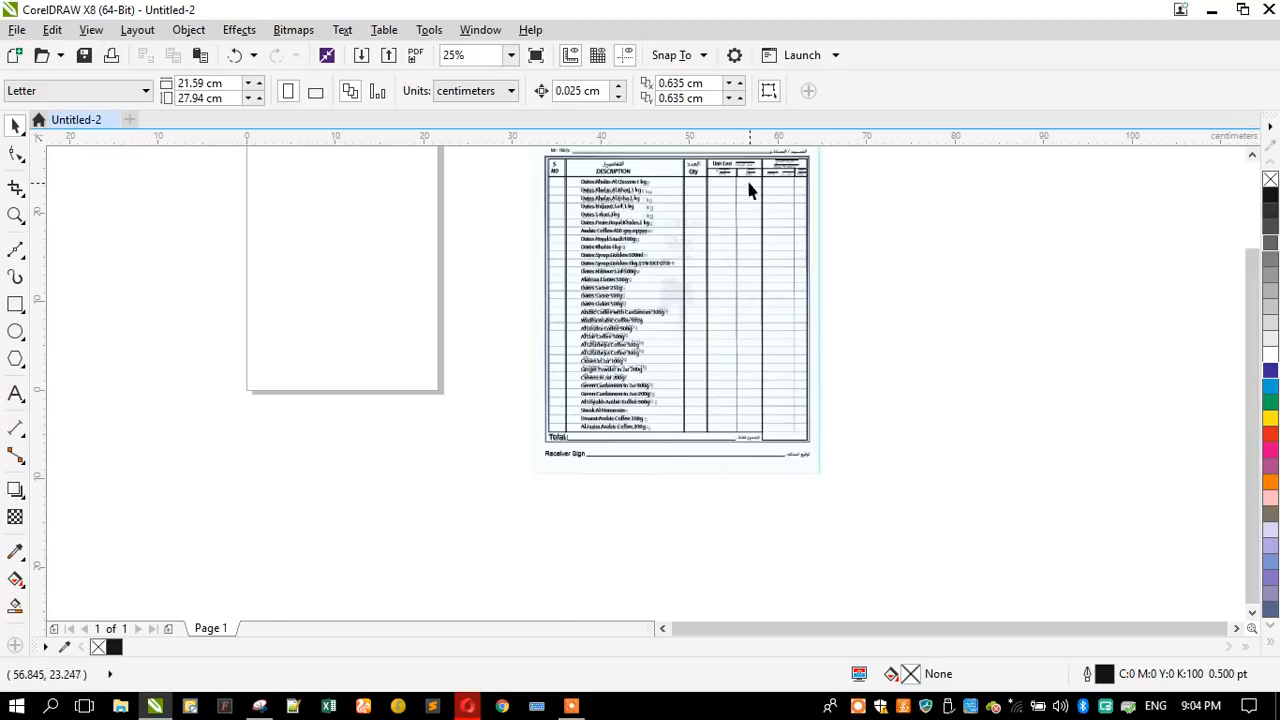
scroll(707, 215, up, 2)
click(705, 191)
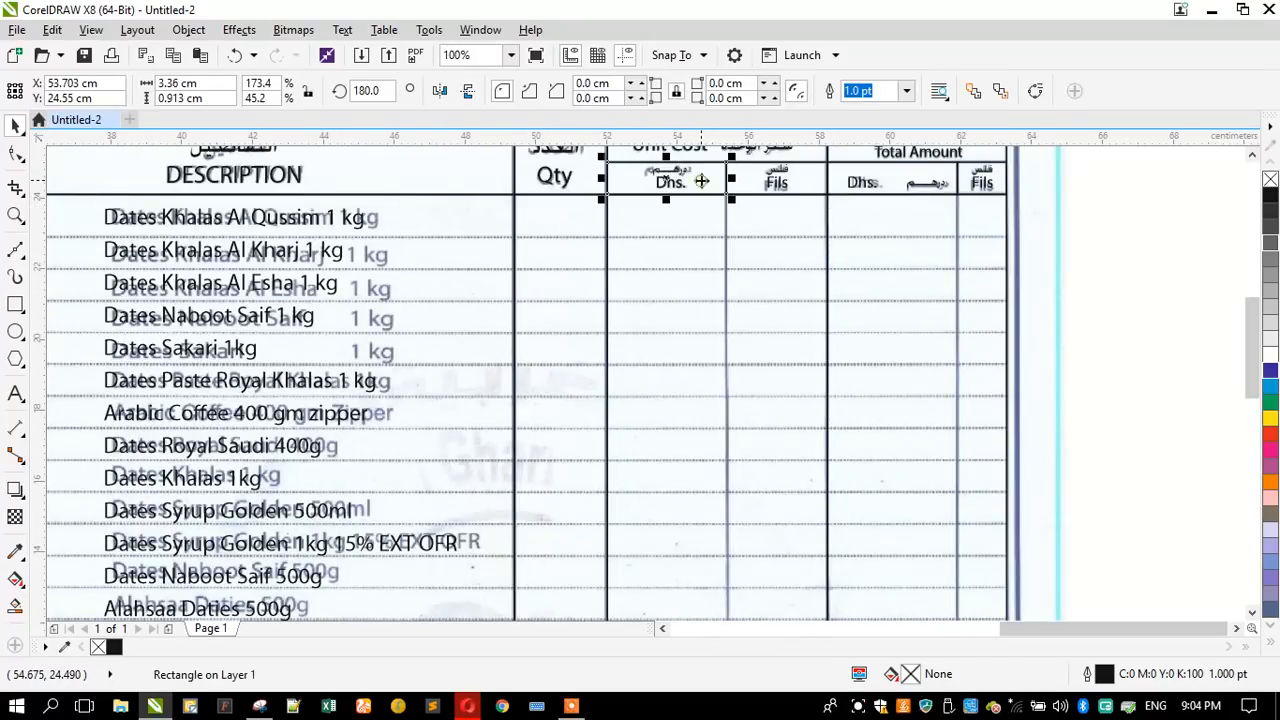
shift+click(760, 189)
shift+click(959, 187)
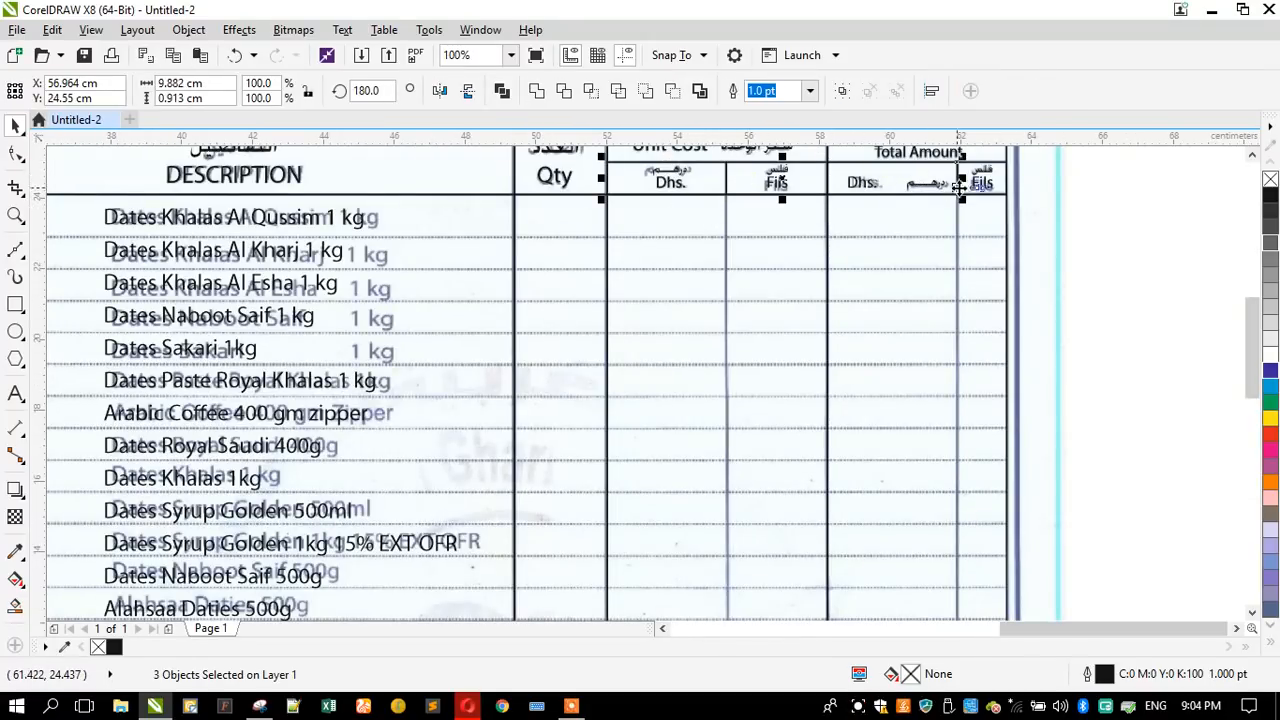
shift+click(1000, 188)
scroll(1000, 188, down, 2)
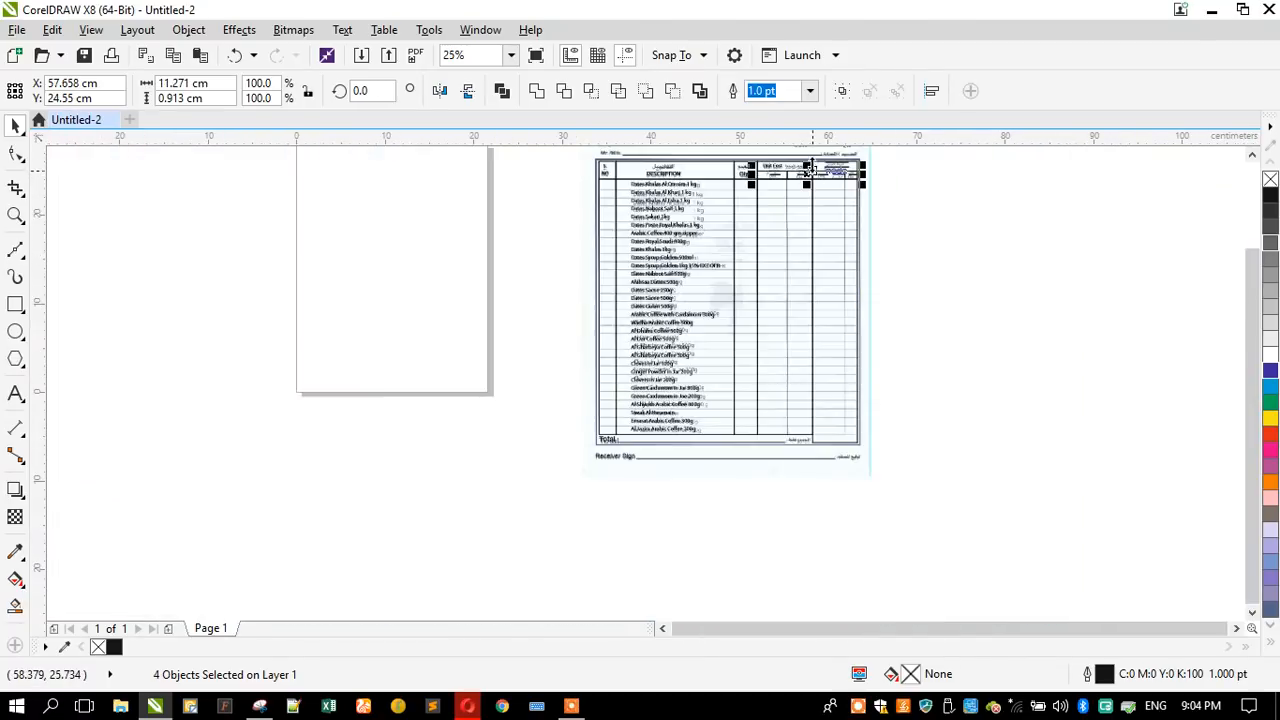
drag(806, 170, 768, 430)
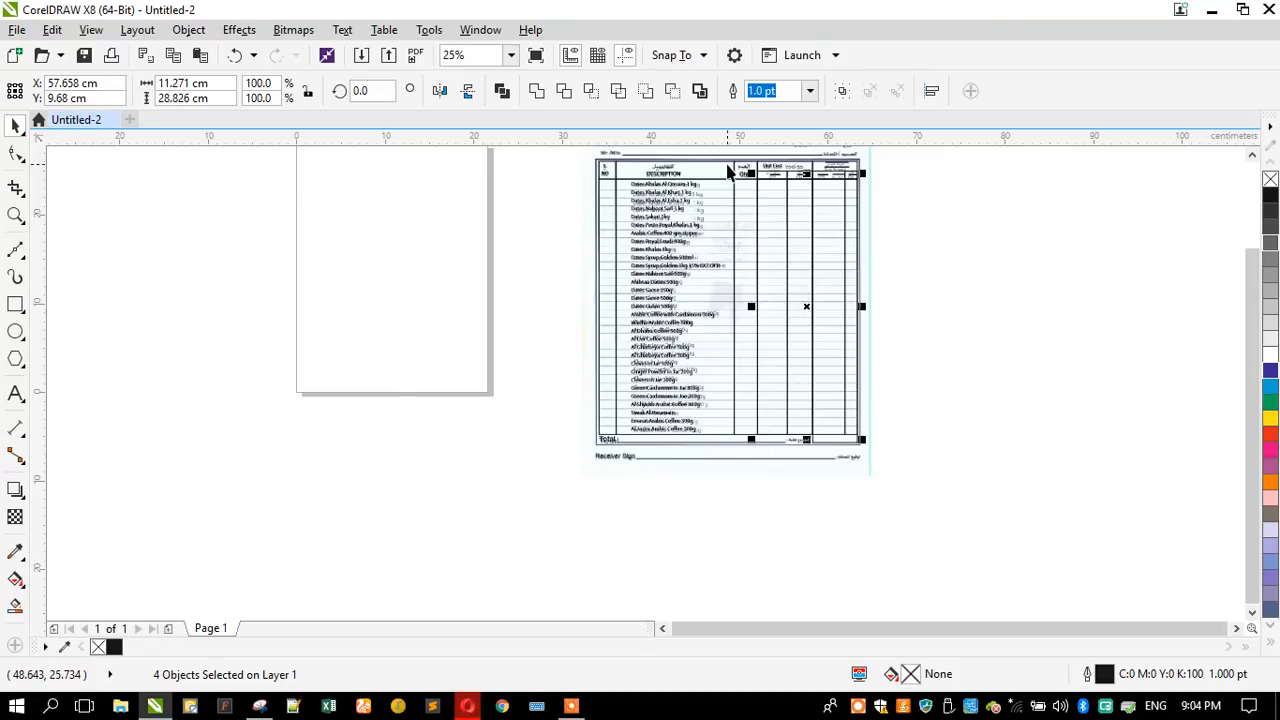
- Examine the redrawn table grid against the scanned invoice from the header to the Total row
scroll(729, 171, up, 1)
scroll(611, 277, up, 1)
scroll(608, 277, down, 2)
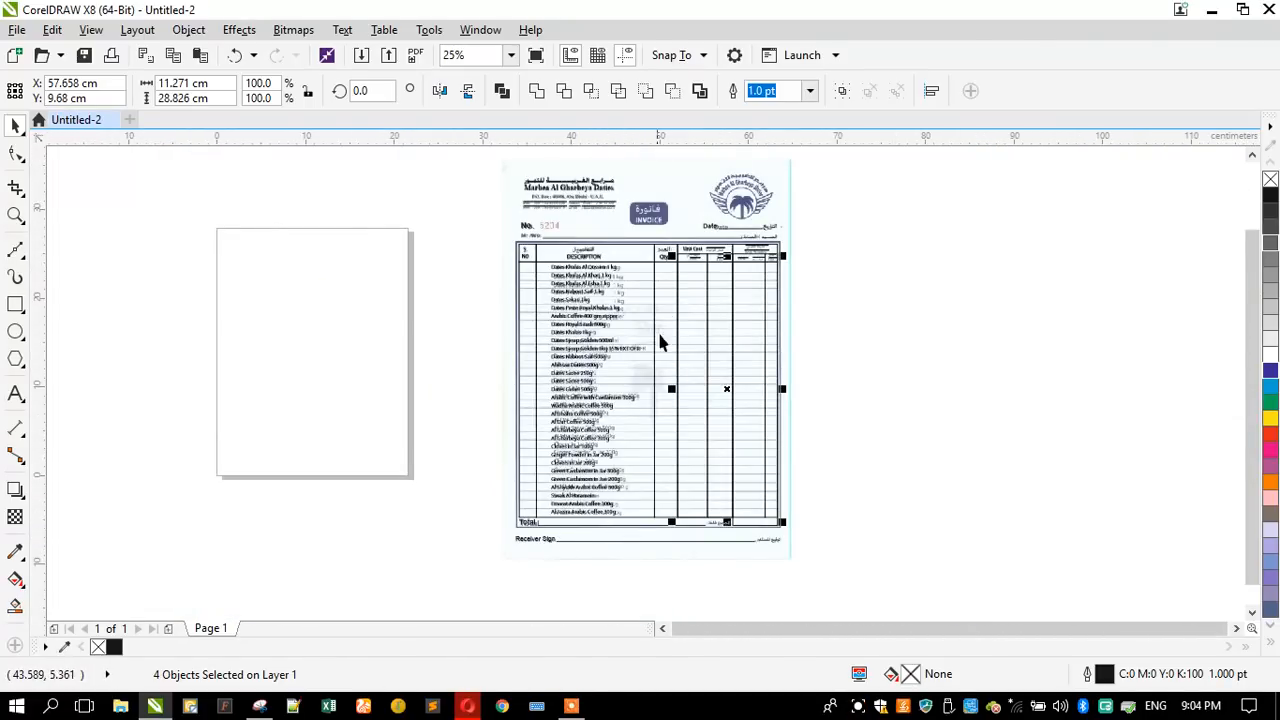
scroll(645, 190, up, 1)
scroll(588, 300, down, 1)
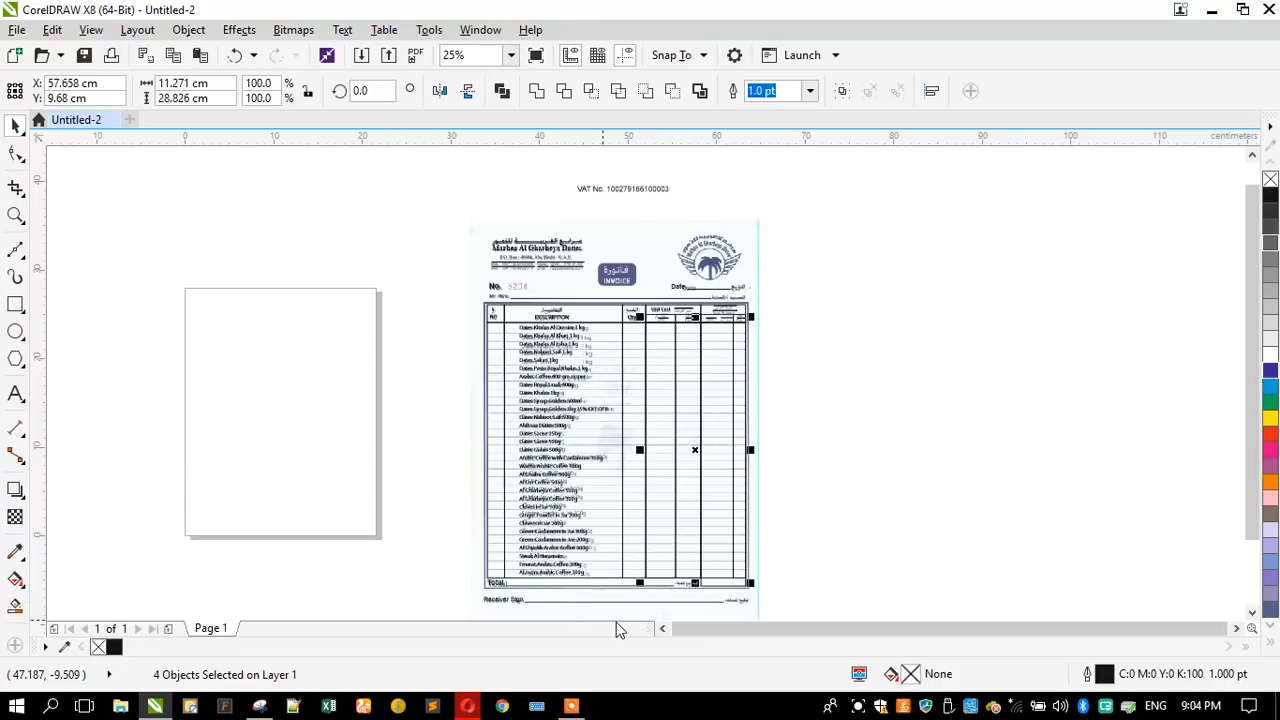
scroll(634, 596, up, 1)
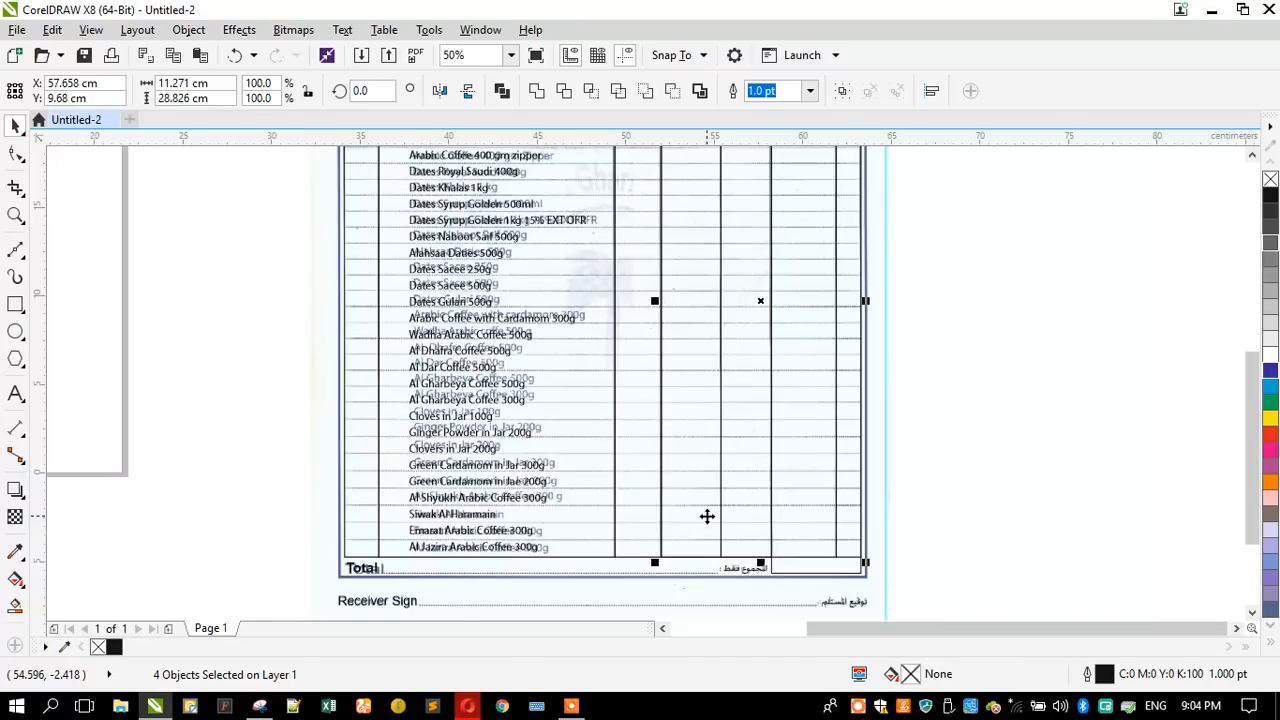
click(234, 533)
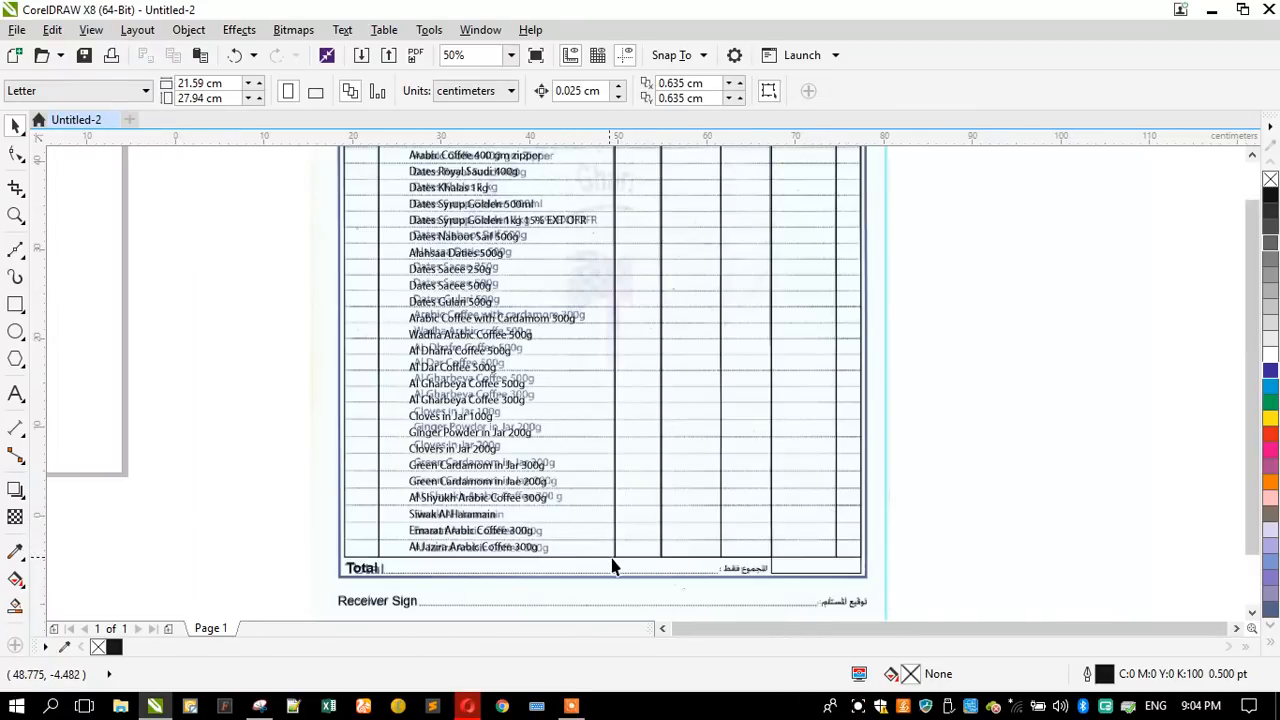
scroll(614, 562, down, 1)
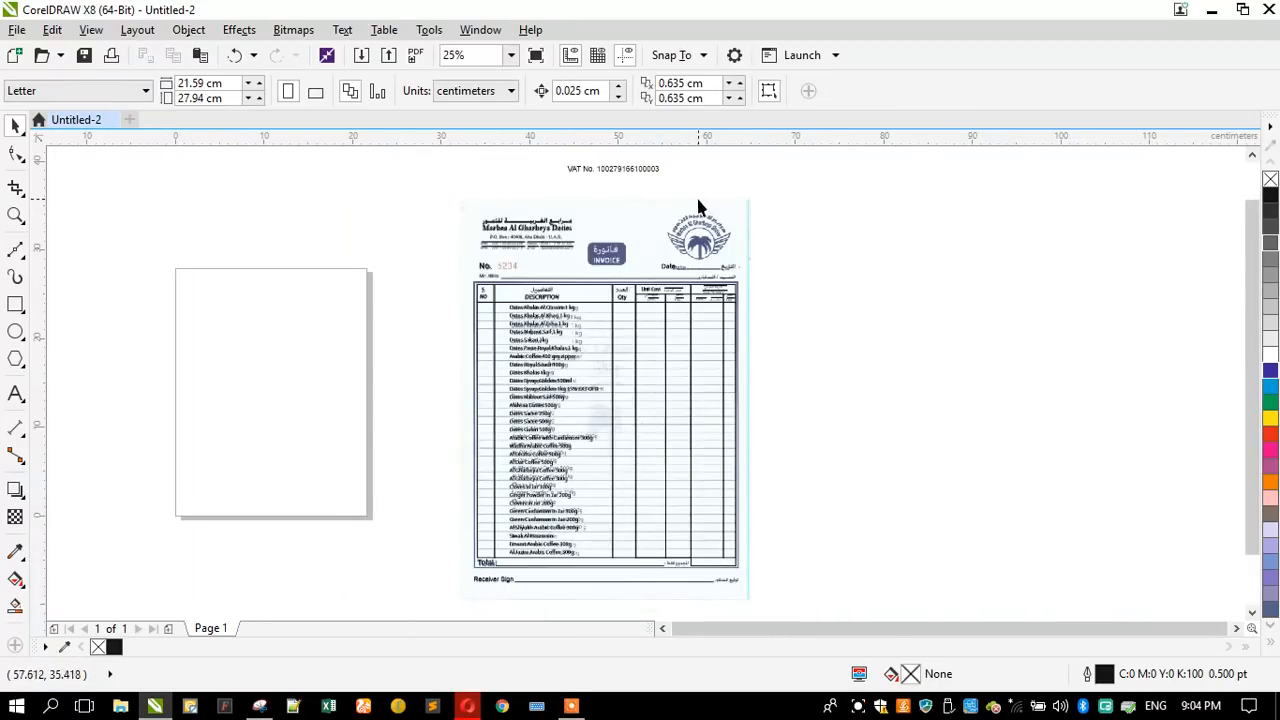
- Draw a circle about 3.49 cm in diameter and align it over the ring around the palm tree in the scanned logo
scroll(699, 207, up, 2)
click(15, 215)
drag(467, 234, 867, 446)
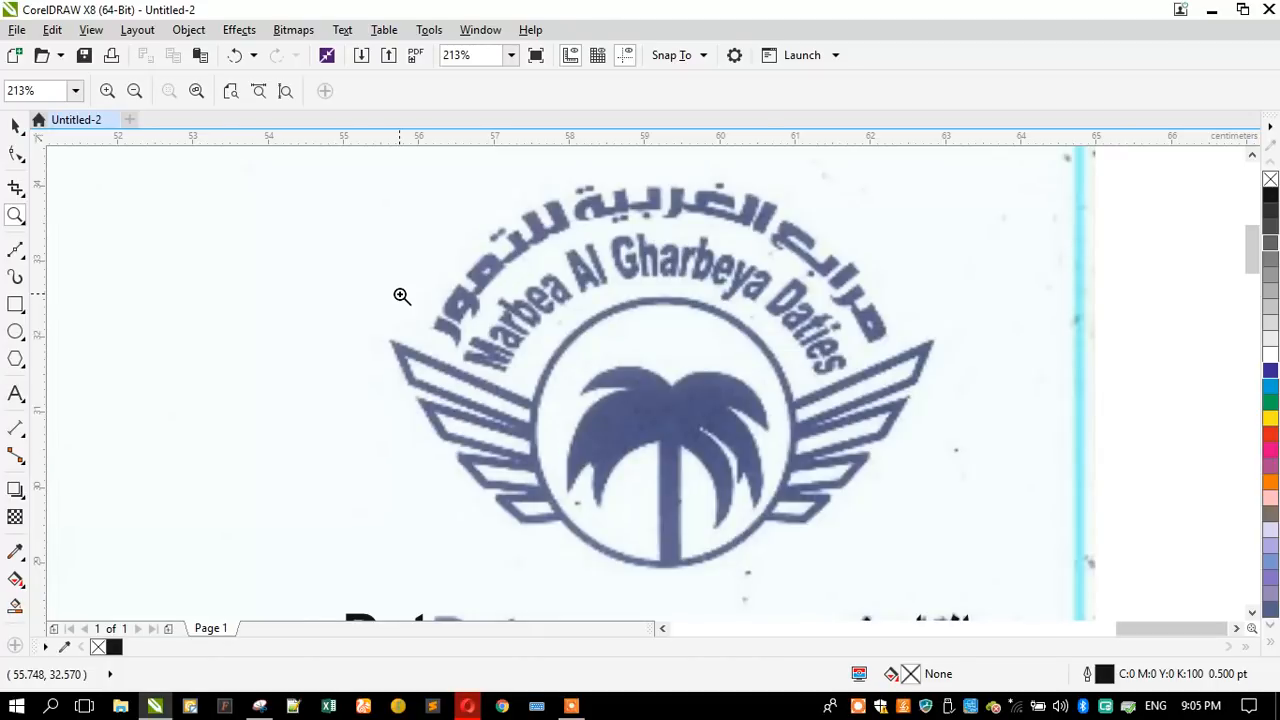
click(15, 331)
drag(434, 306, 697, 460)
key(space)
drag(562, 410, 657, 399)
- Thicken the logo circle's outline to 2.5 pt
key(F12)
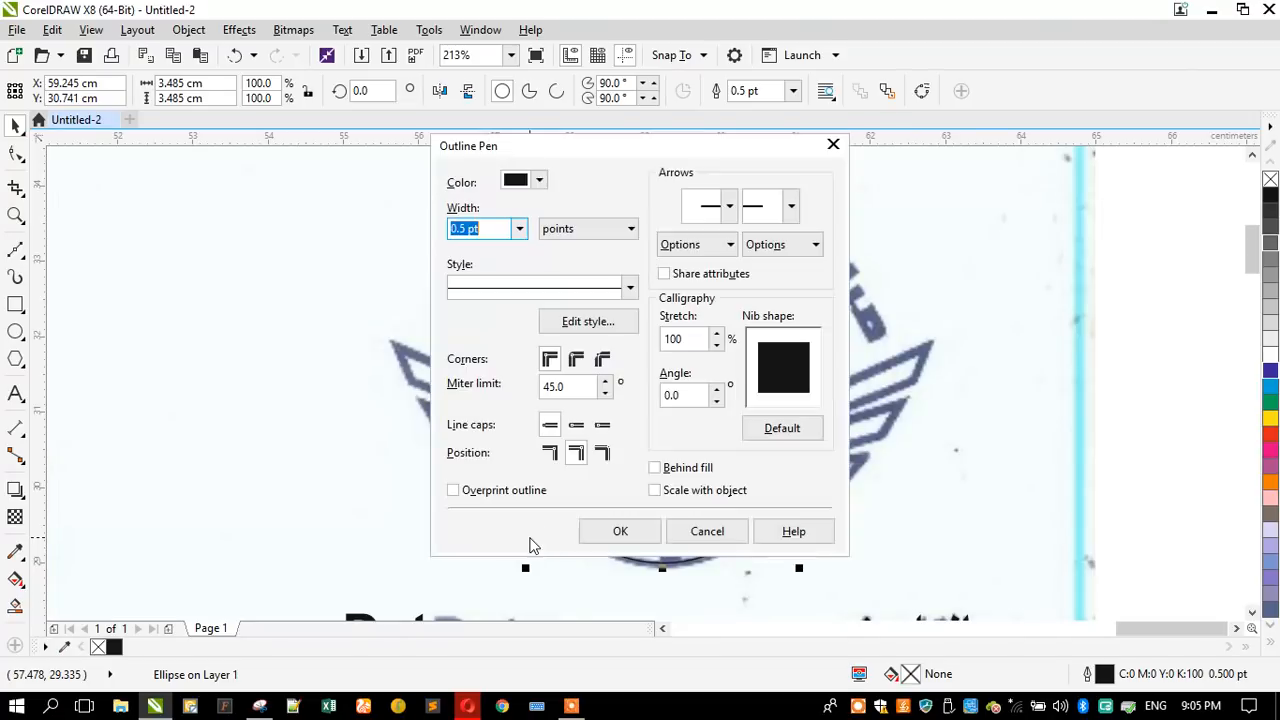
text(2)
key(Return)
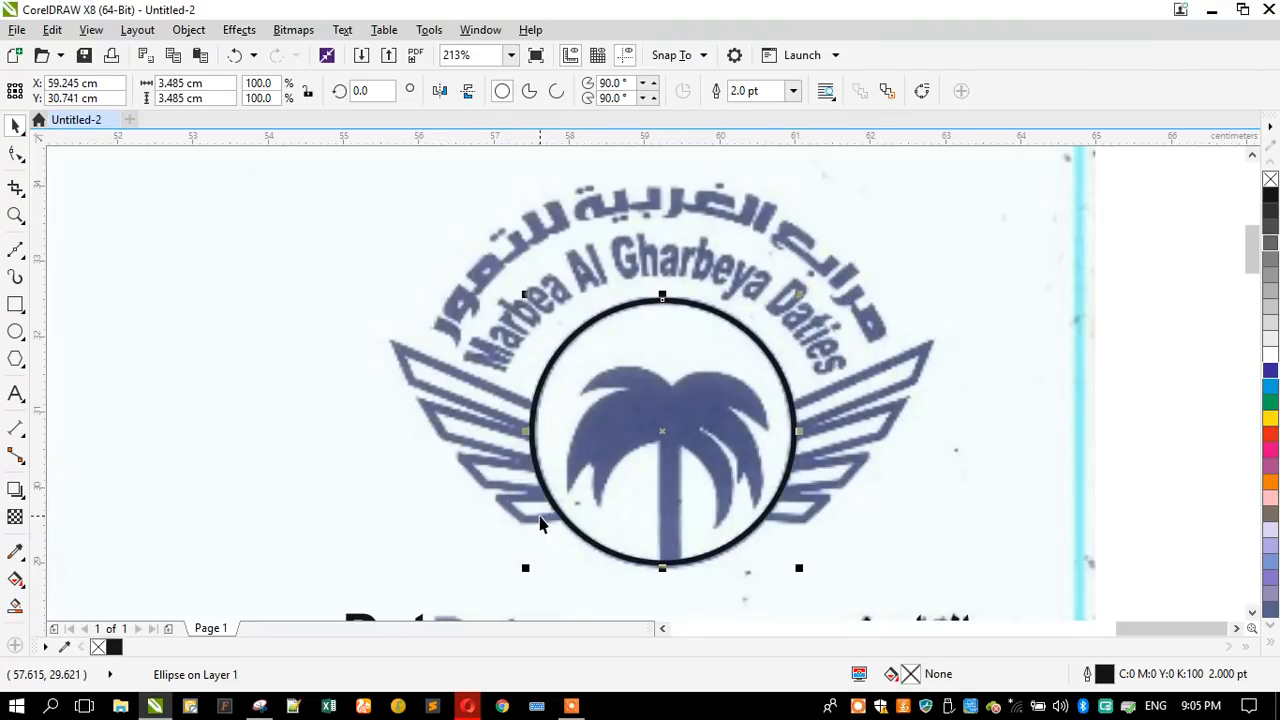
key(F12)
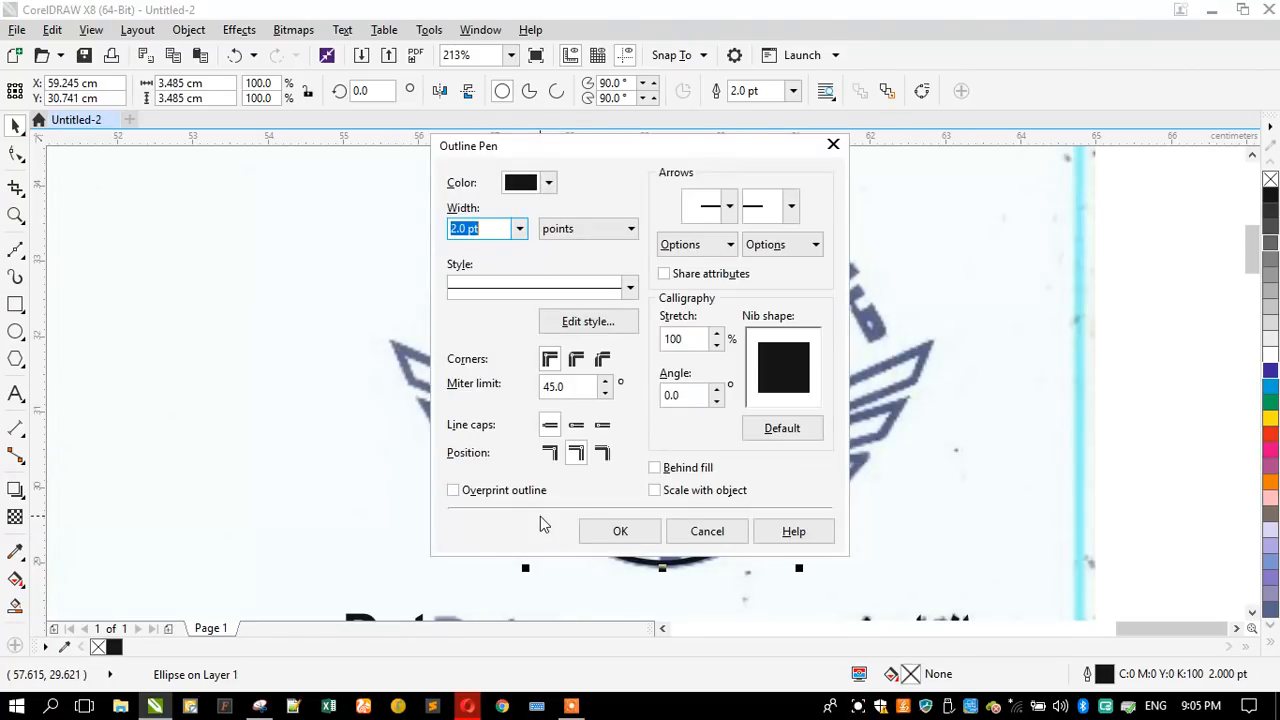
key(Return)
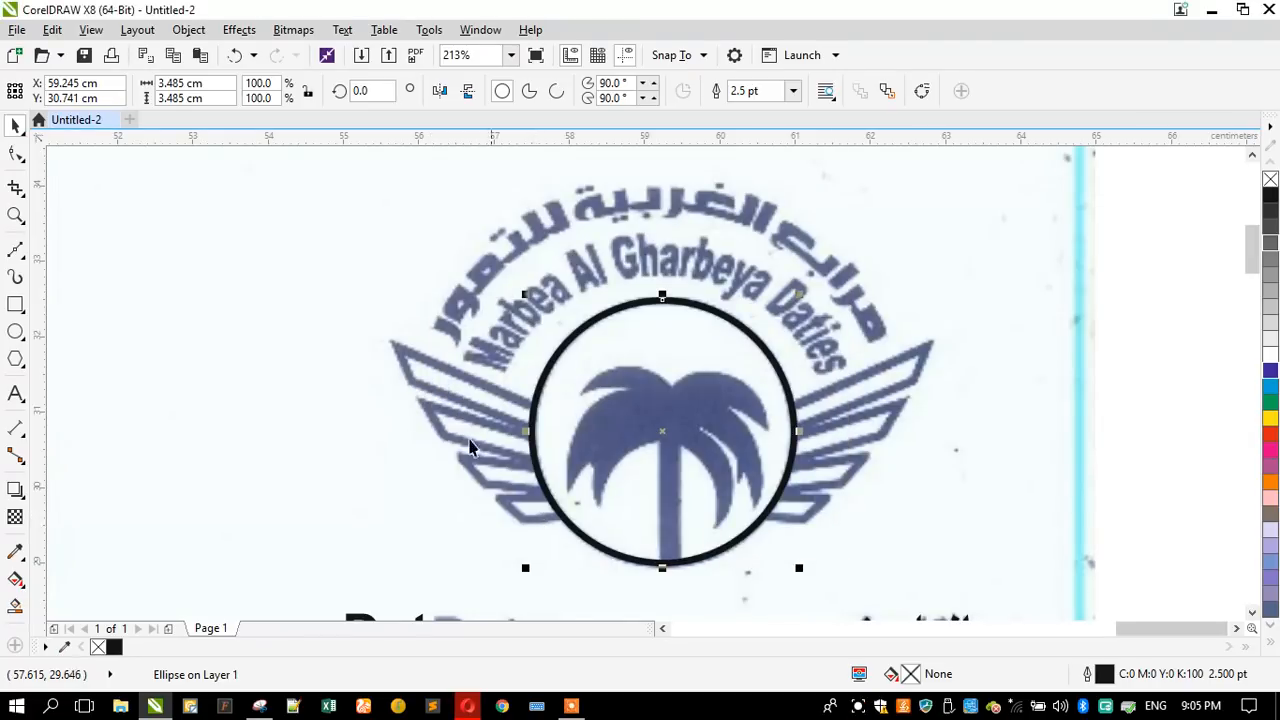
- Trace the logo's left wing with connected two-point lines, as a zigzag about 2.74 by 2.31 cm running into the circle
click(15, 215)
drag(308, 296, 922, 568)
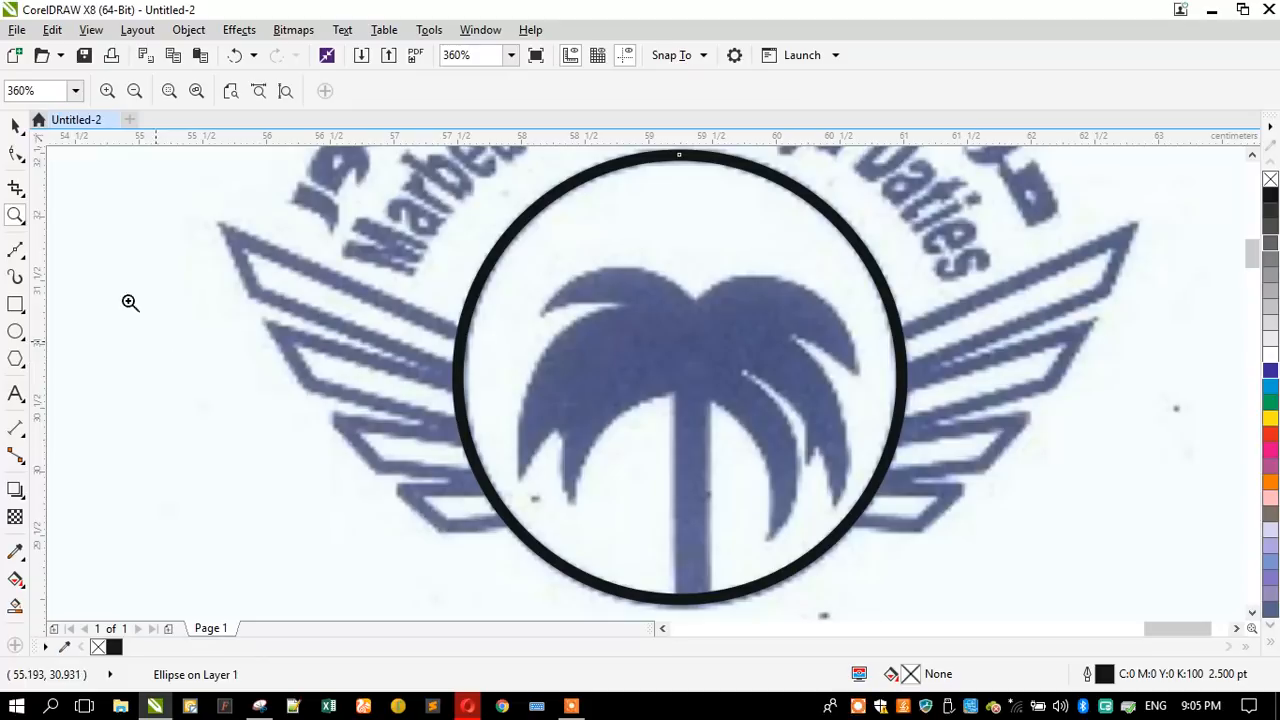
click(19, 251)
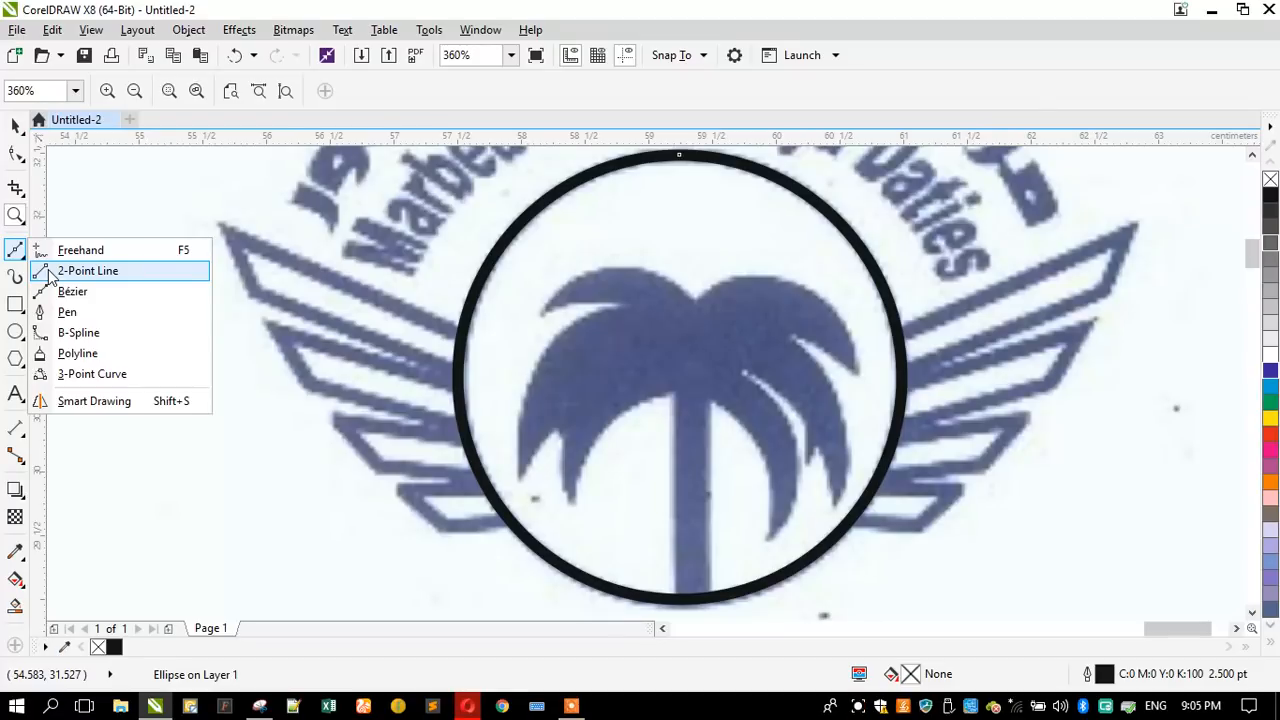
click(88, 271)
click(500, 357)
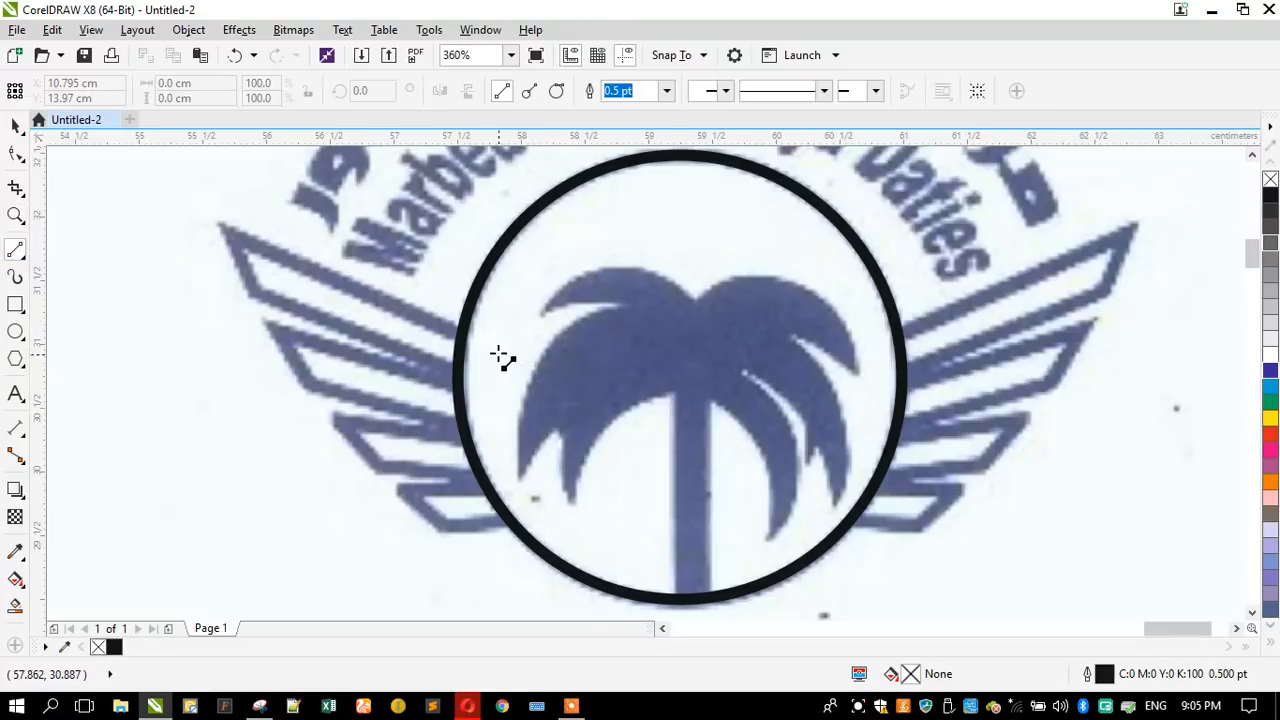
drag(491, 344, 228, 233)
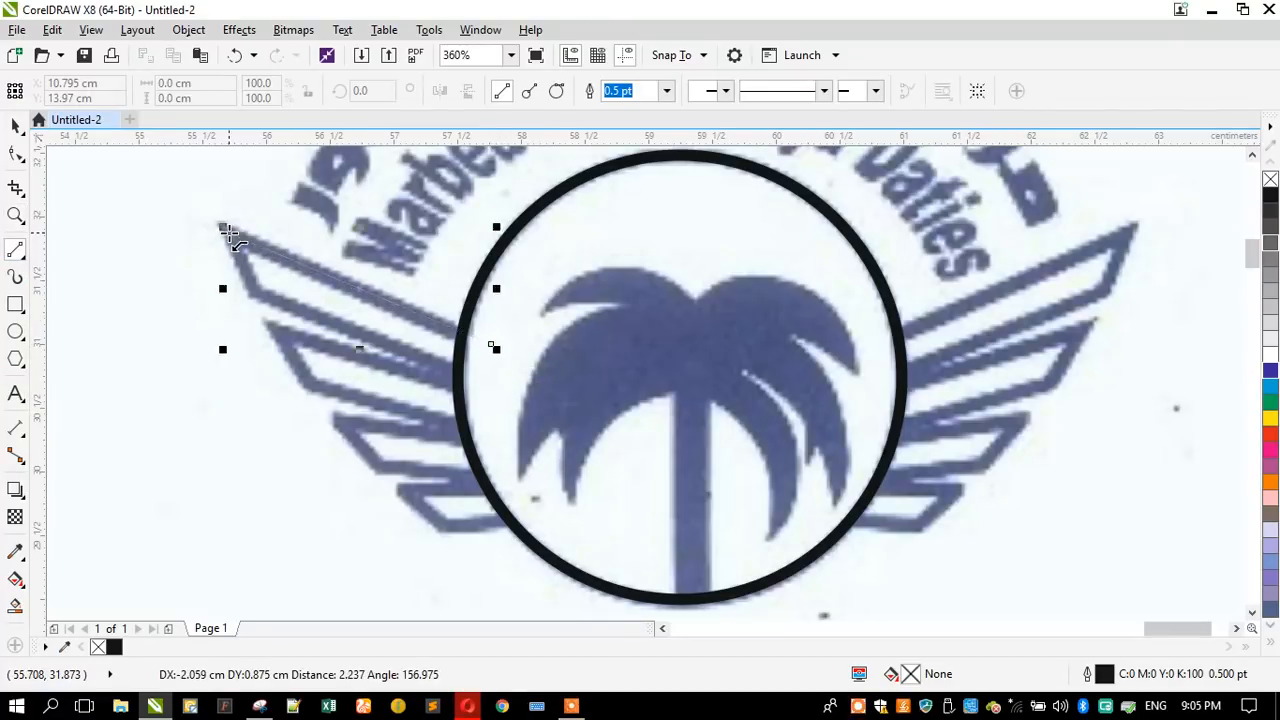
mouse_move(260, 293)
mouse_down()
mouse_move(529, 374)
mouse_move(512, 393)
mouse_move(278, 332)
mouse_move(308, 386)
mouse_move(545, 443)
mouse_move(342, 421)
mouse_move(381, 470)
mouse_move(568, 482)
mouse_up()
mouse_move(568, 482)
mouse_down()
mouse_move(516, 496)
mouse_move(406, 490)
mouse_move(443, 525)
mouse_up()
drag(443, 525, 578, 505)
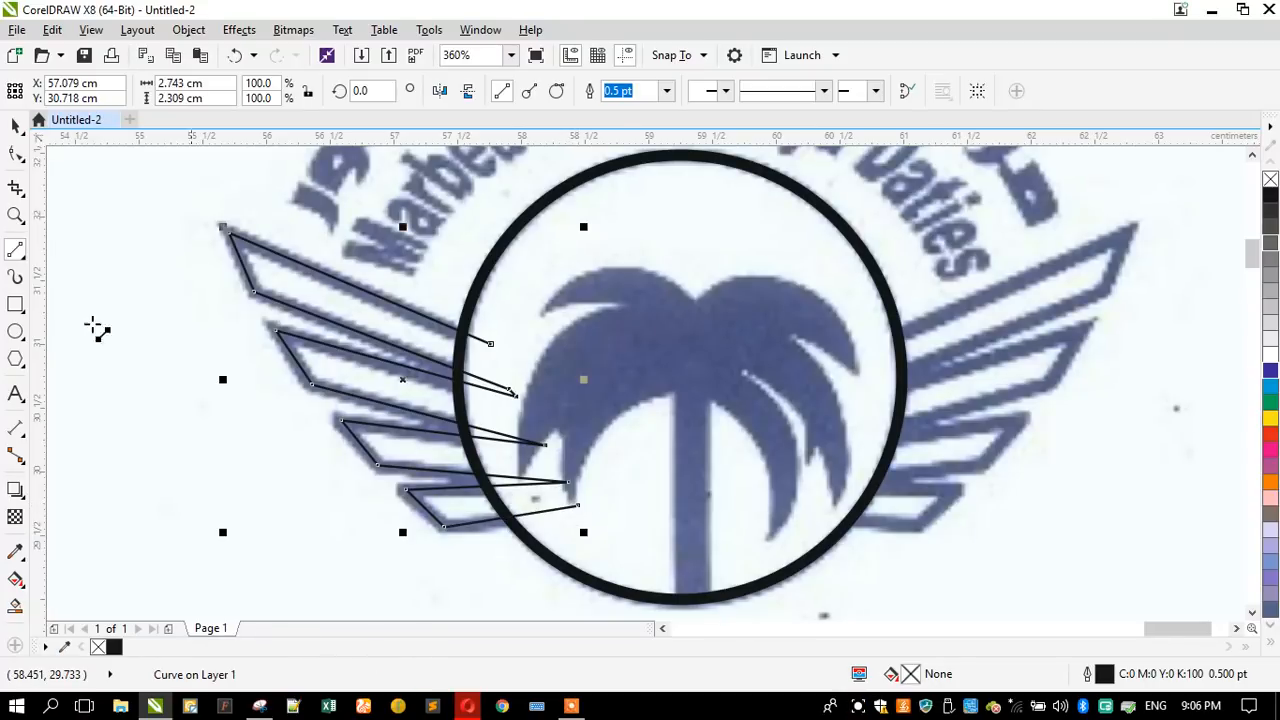
- Set the outline width of the traced left wing to 2.5 pt
click(15, 125)
key(F12)
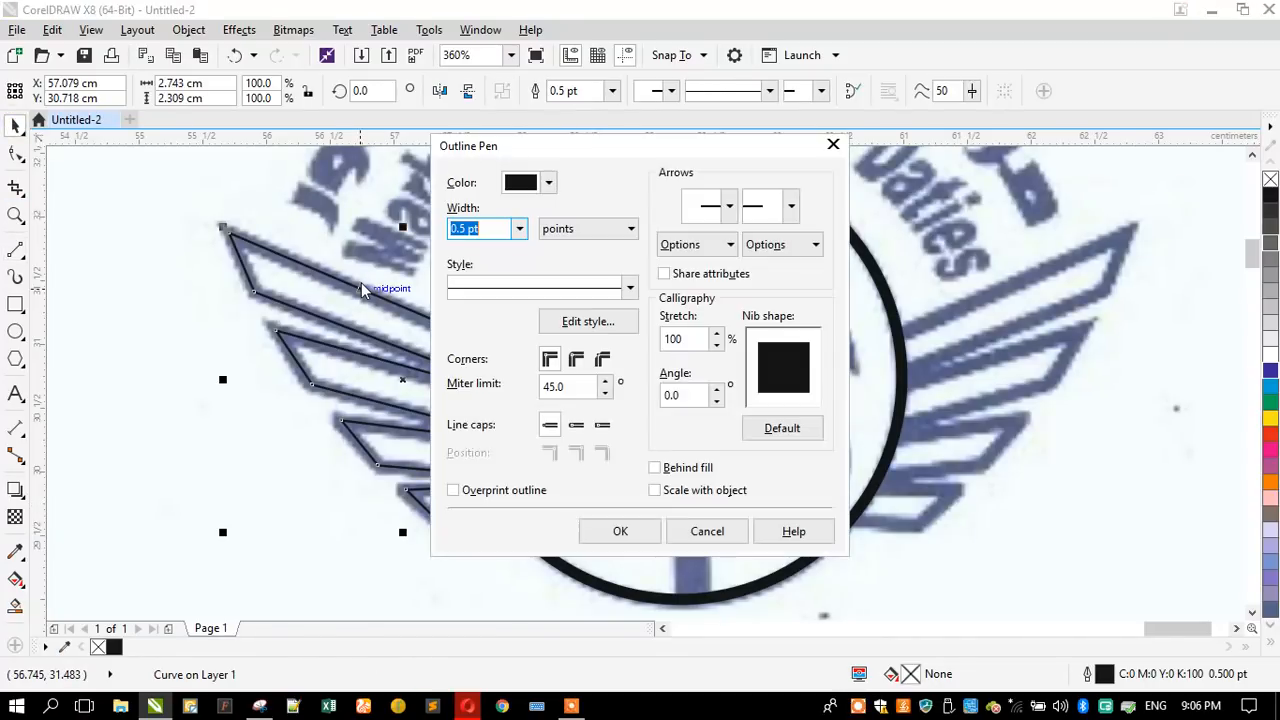
text(2.5)
key(Return)
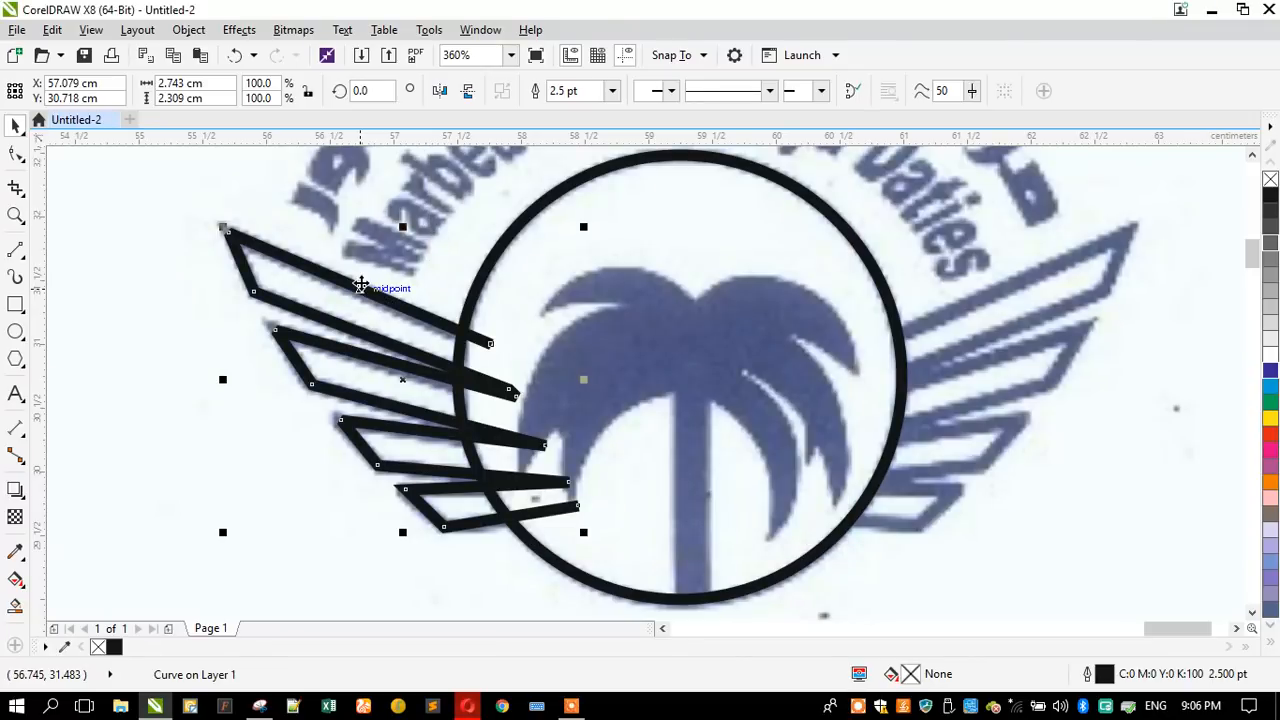
- Set the left wing's outline to extended square line caps
scroll(229, 220, up, 3)
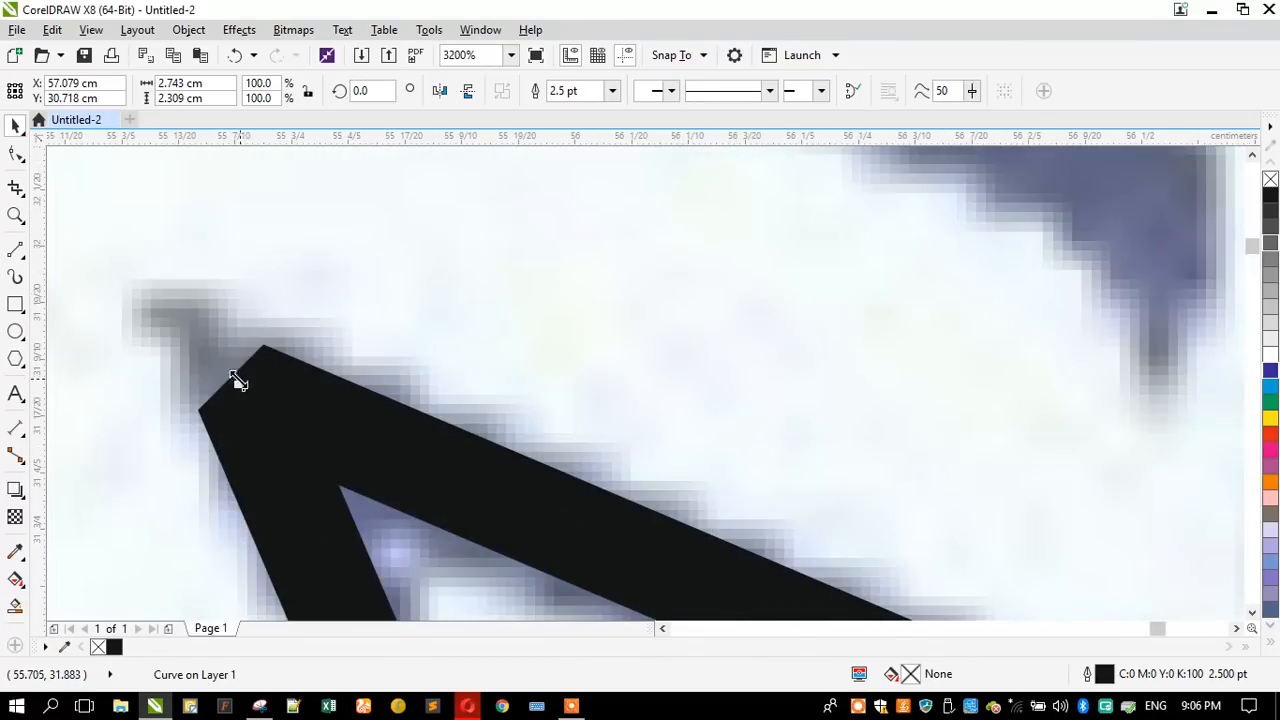
scroll(238, 381, down, 1)
scroll(221, 325, down, 2)
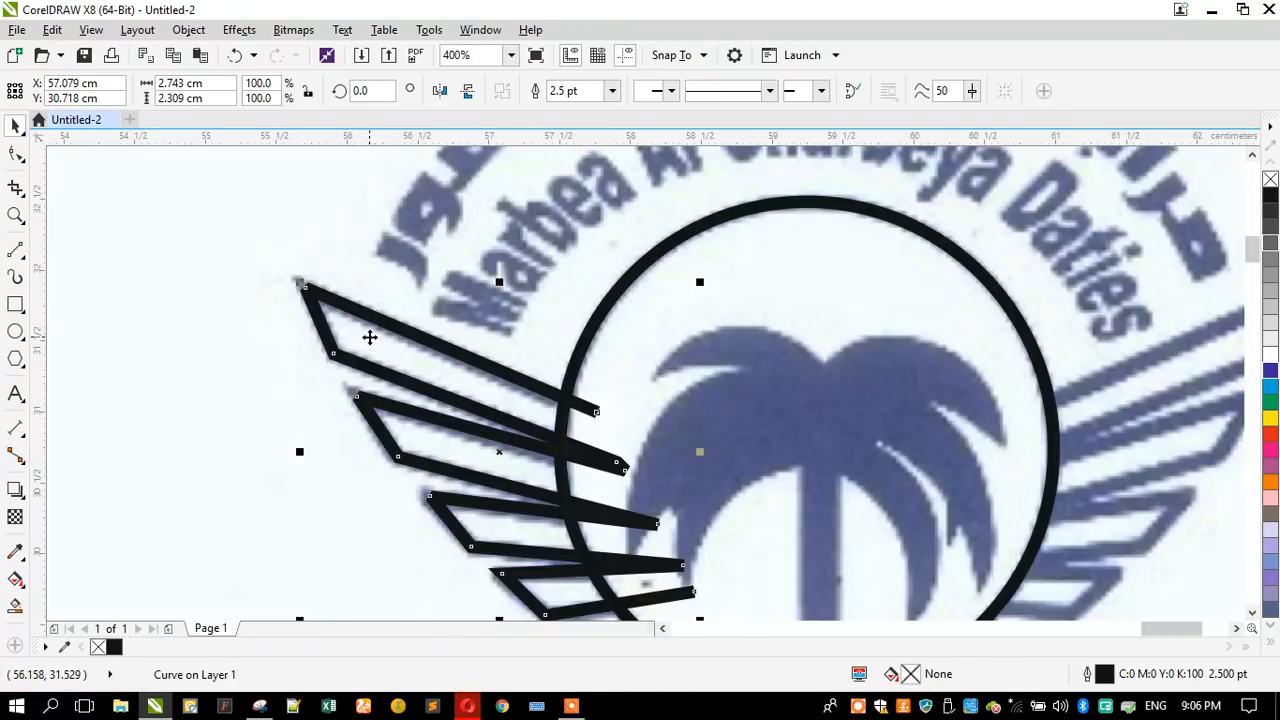
key(F12)
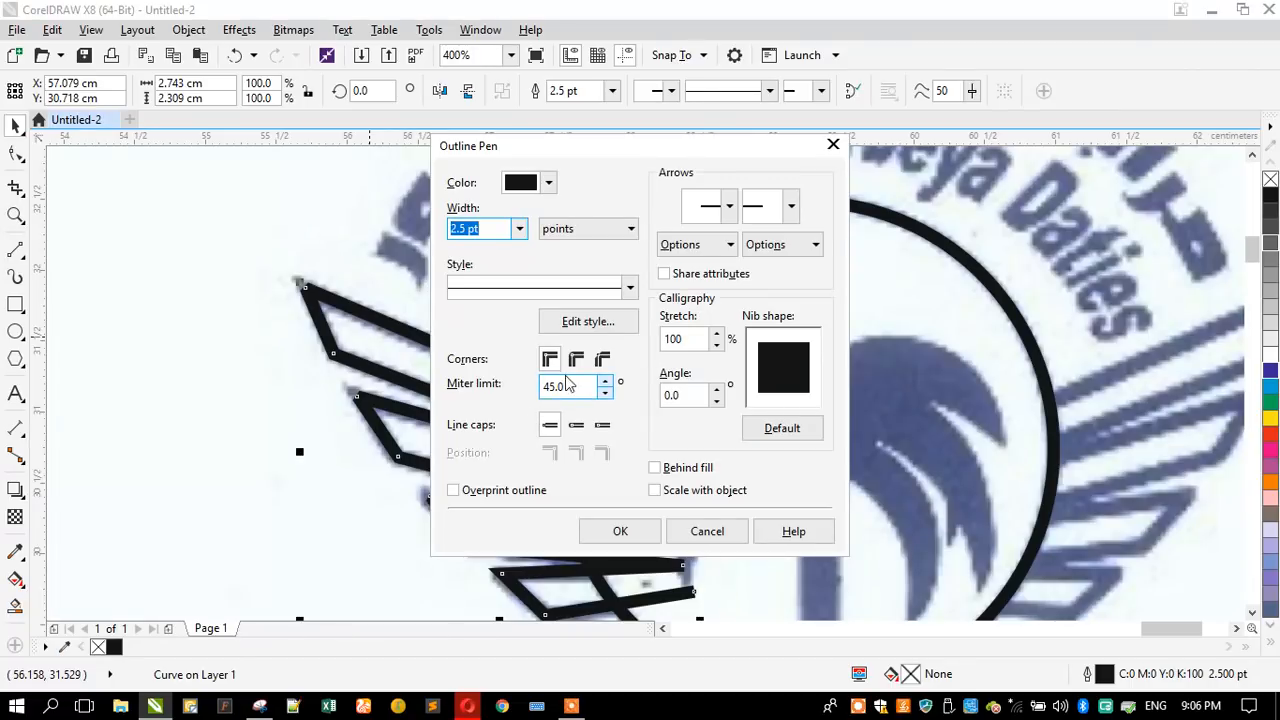
click(575, 428)
click(602, 425)
click(620, 531)
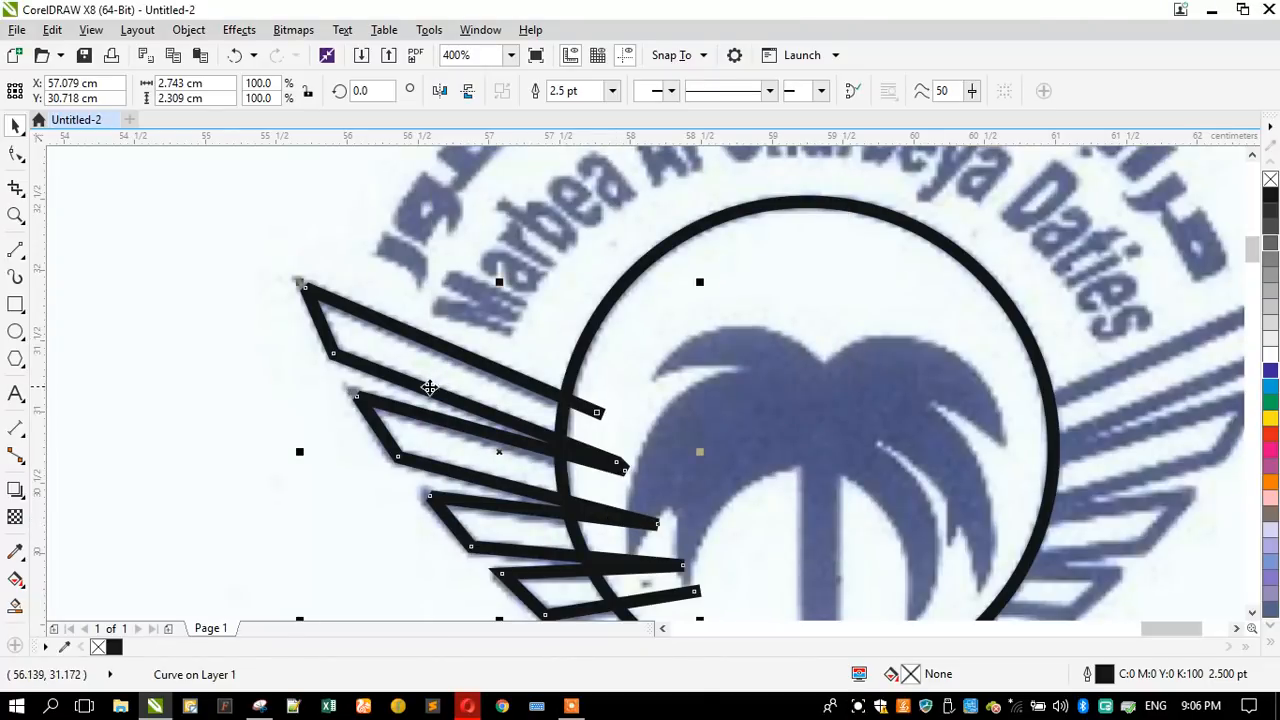
- Restore the flat line caps on the left wing's outline, keeping its corners mitered
scroll(417, 370, up, 1)
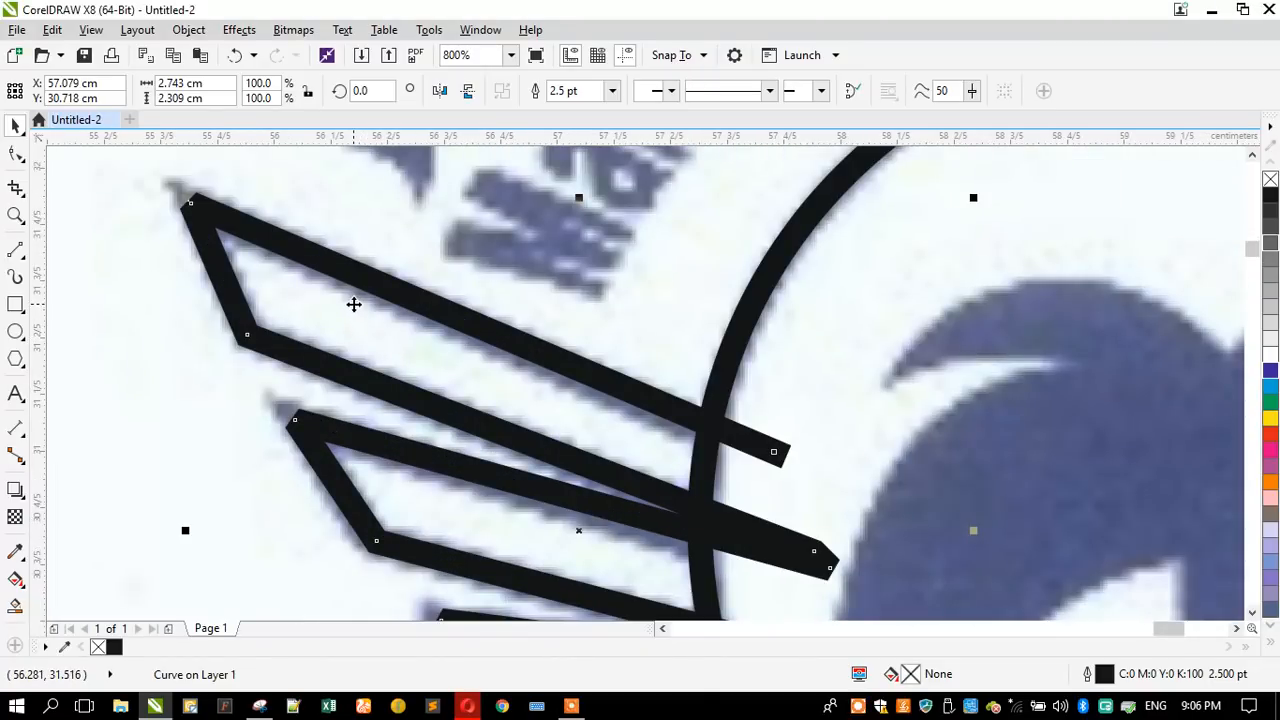
key(F12)
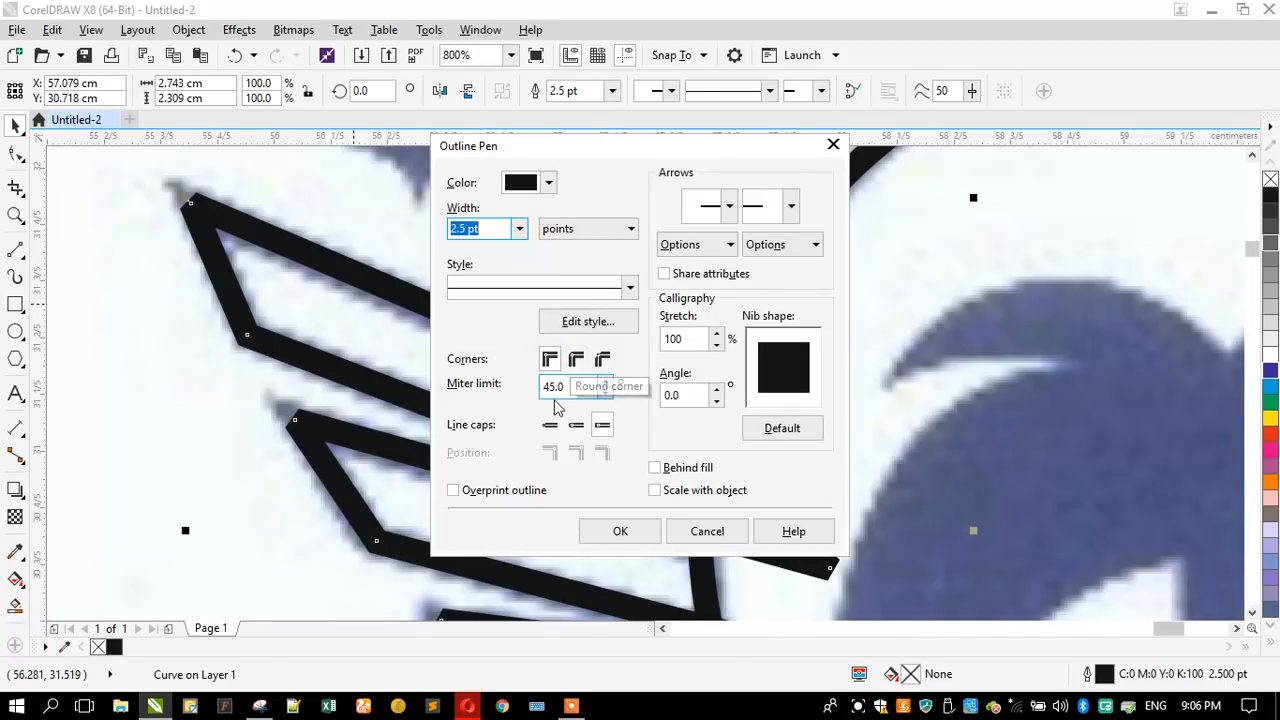
click(576, 360)
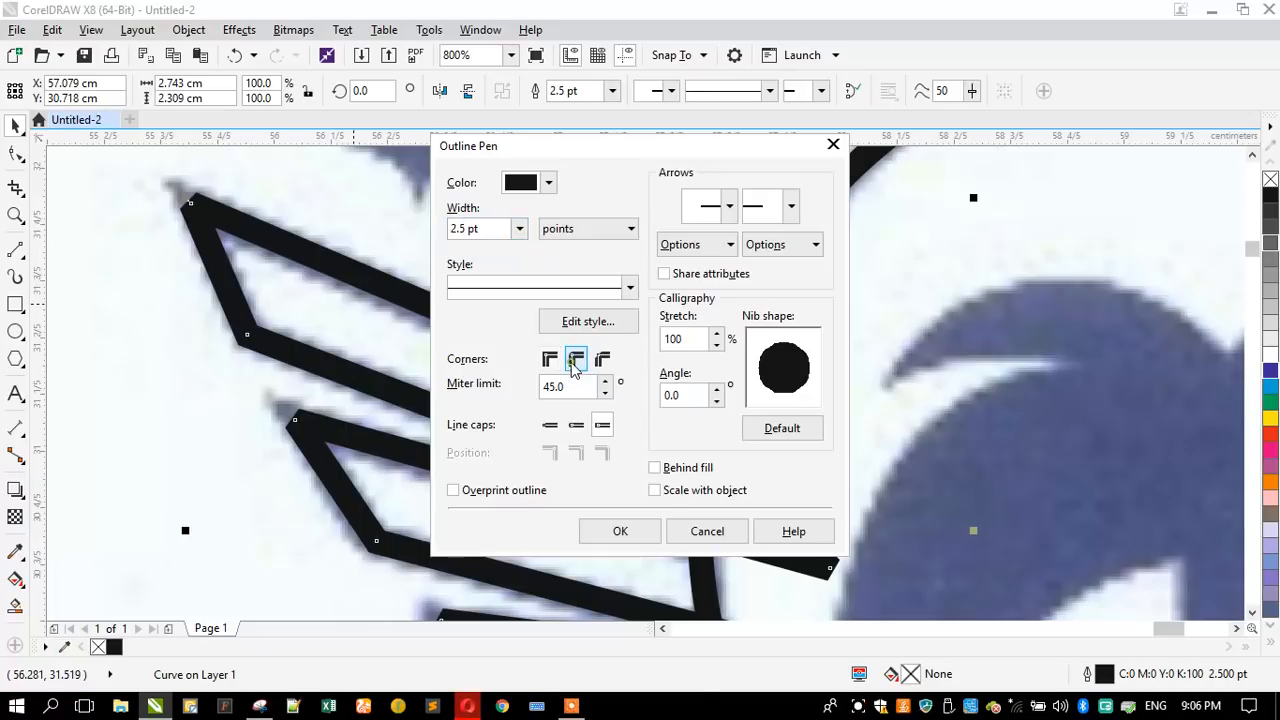
click(549, 360)
click(551, 426)
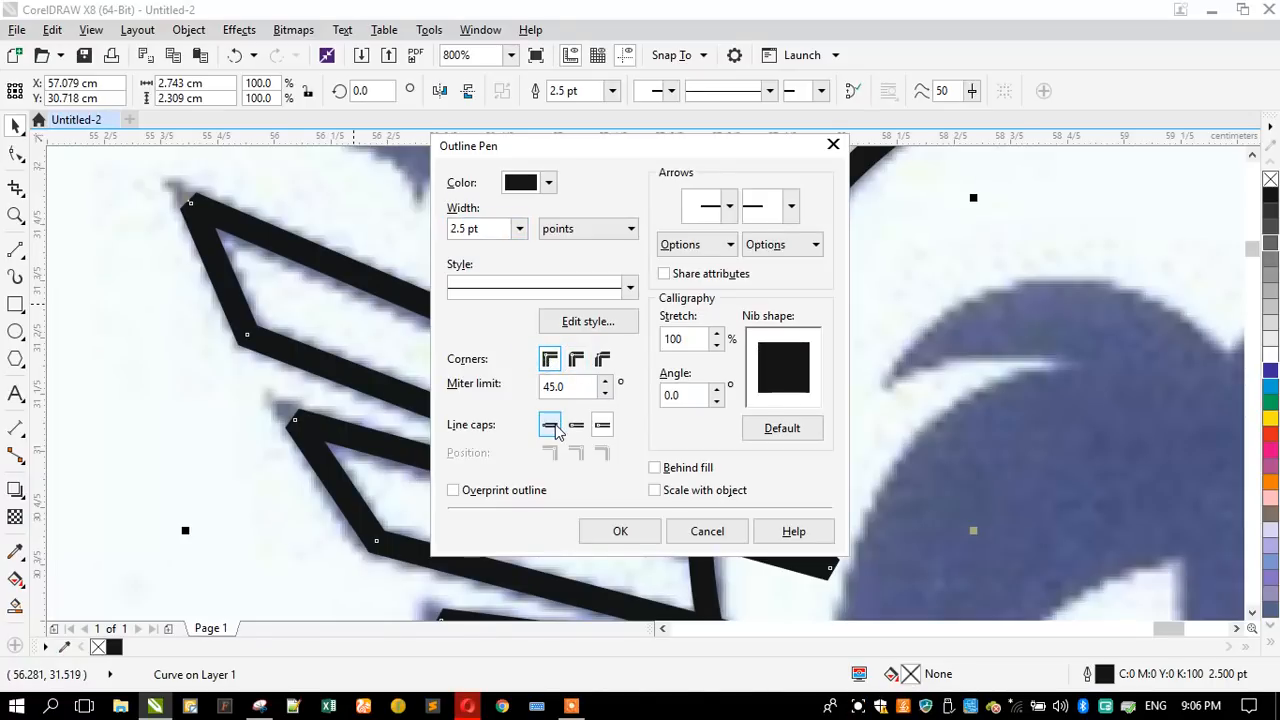
click(645, 517)
scroll(481, 354, down, 1)
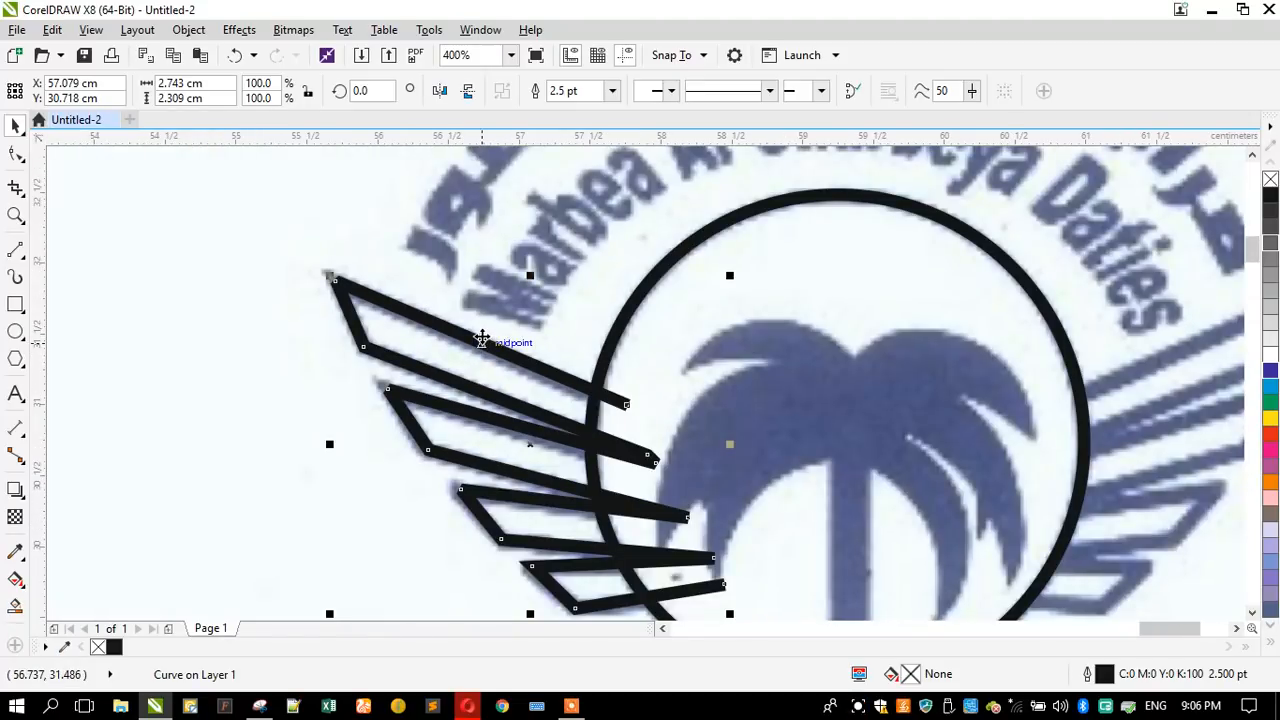
- Convert the left wing's outline to a filled object so its blunt corners can be edited as nodes
scroll(465, 500, up, 2)
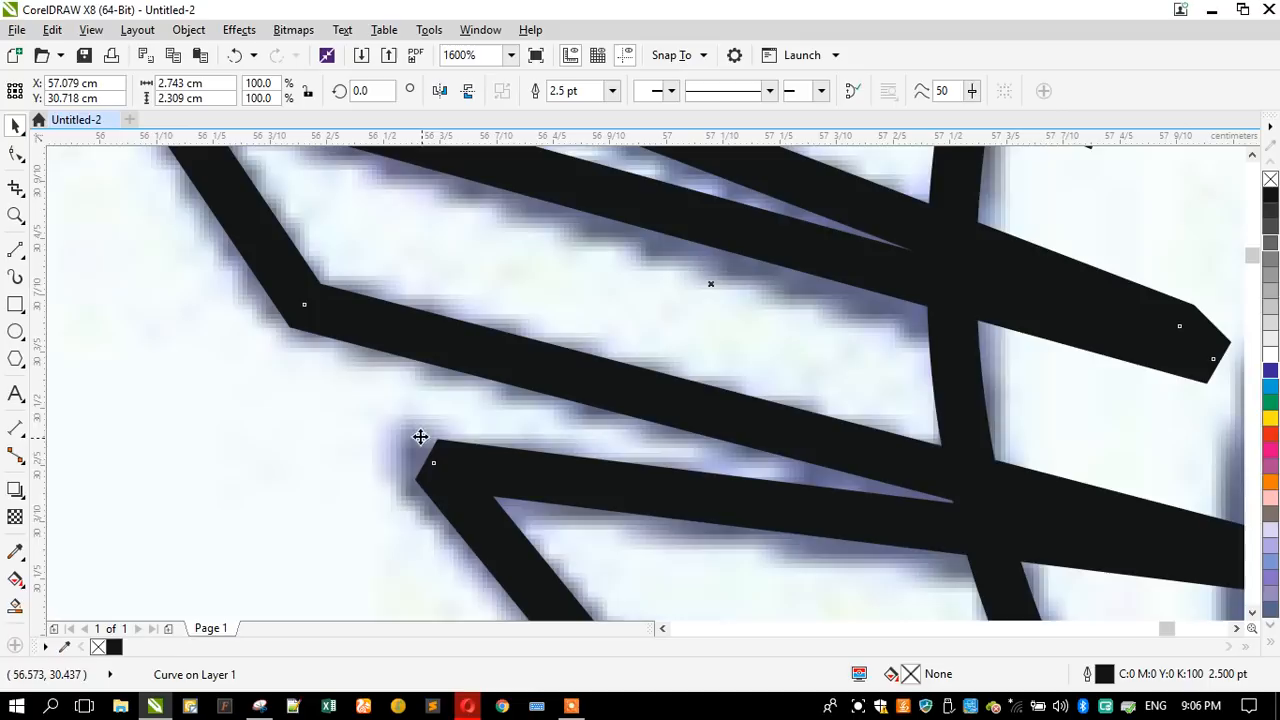
scroll(421, 439, down, 1)
scroll(349, 334, up, 2)
scroll(349, 334, down, 2)
scroll(330, 295, down, 1)
scroll(330, 295, up, 1)
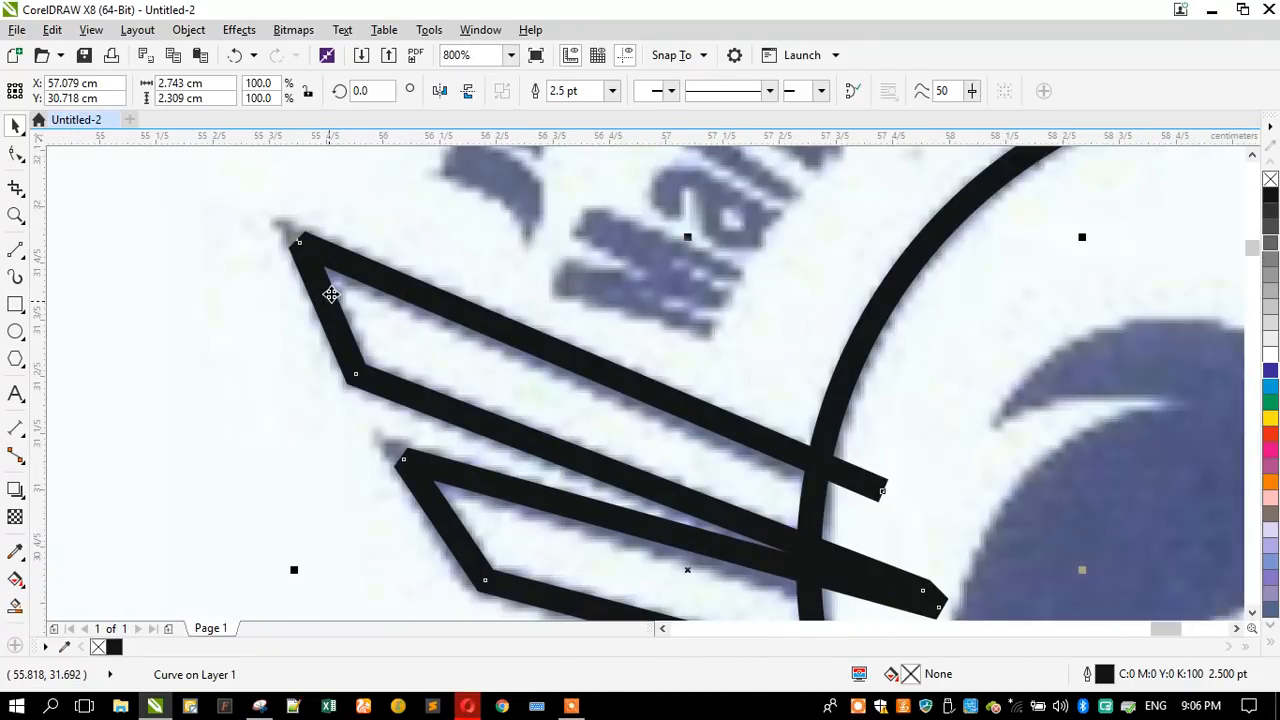
scroll(330, 295, down, 1)
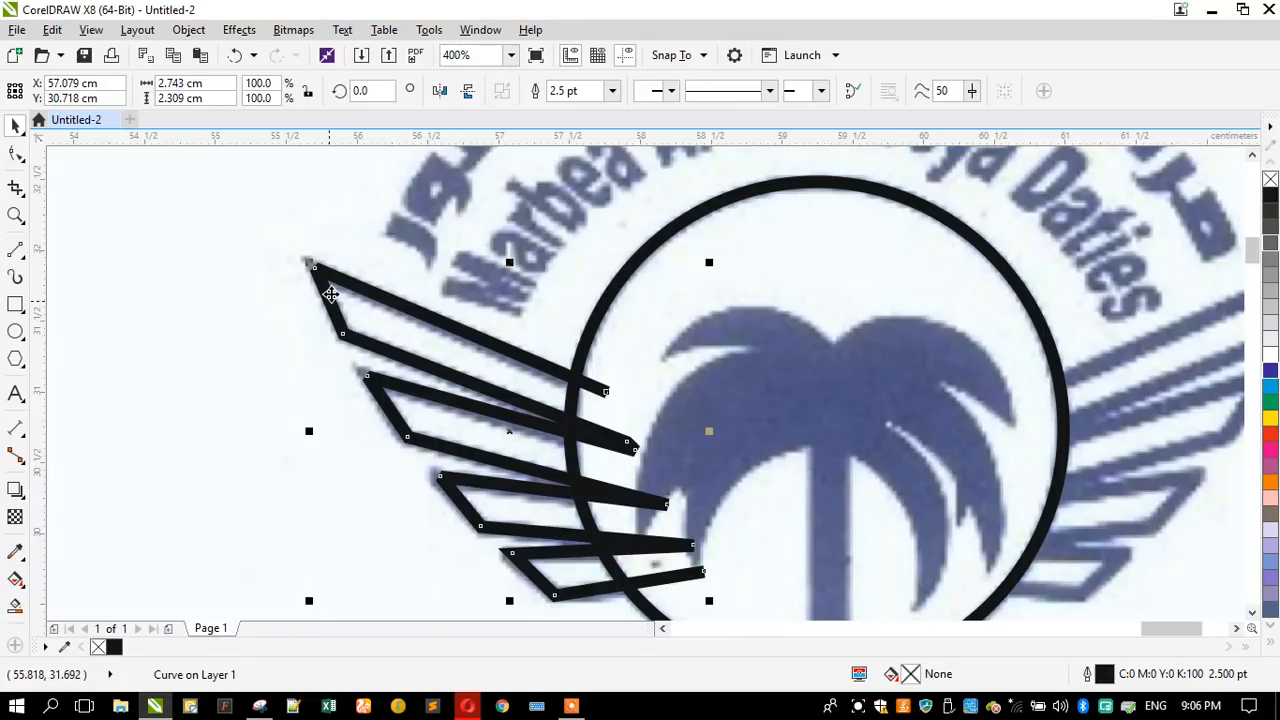
key(ctrl+shift+q)
- Move the blunt outer corner nodes of the left wing's four feathers outward into sharp points matching the scanned tips
scroll(307, 265, up, 2)
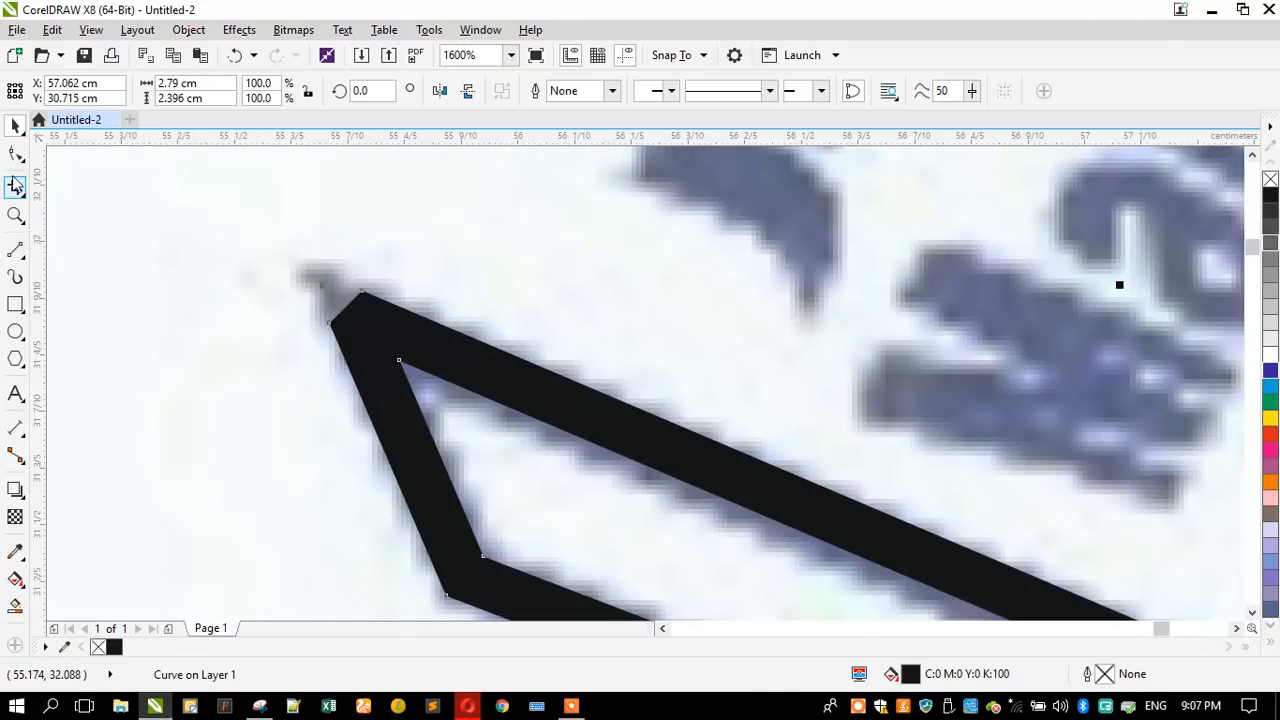
key(F10)
drag(362, 295, 305, 268)
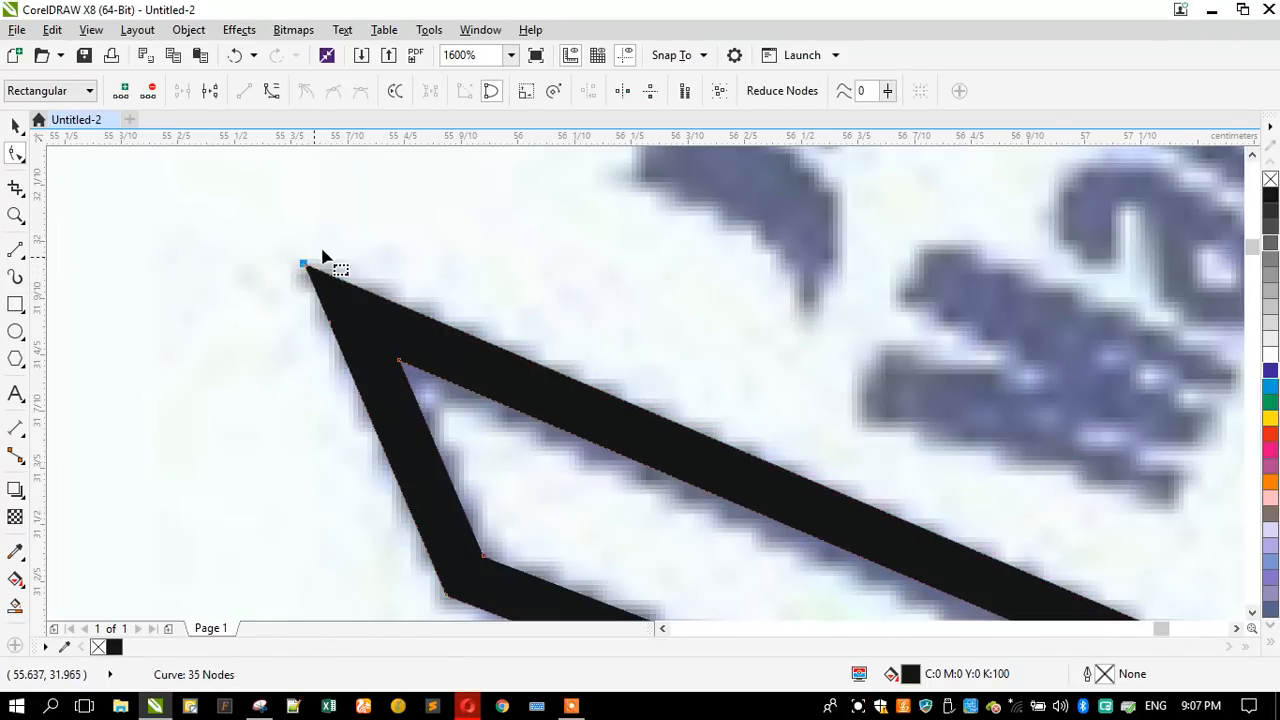
scroll(330, 255, down, 2)
scroll(415, 350, up, 2)
scroll(408, 347, up, 1)
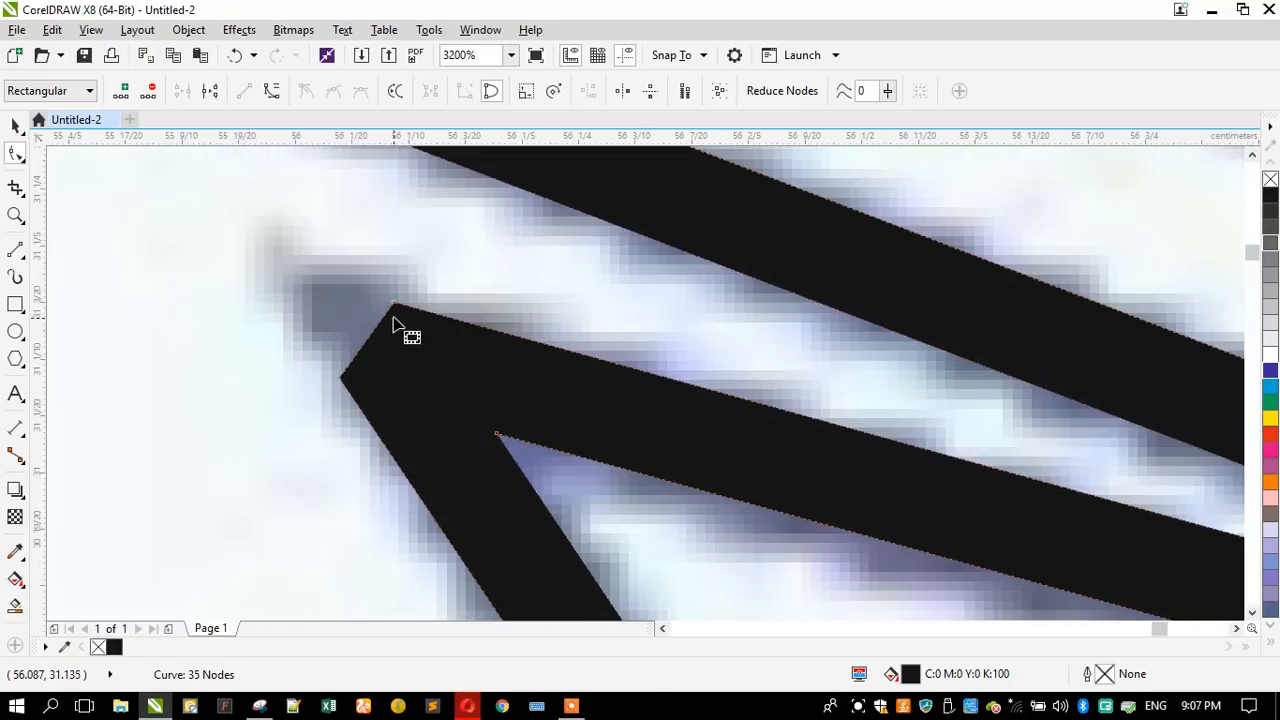
drag(397, 307, 261, 266)
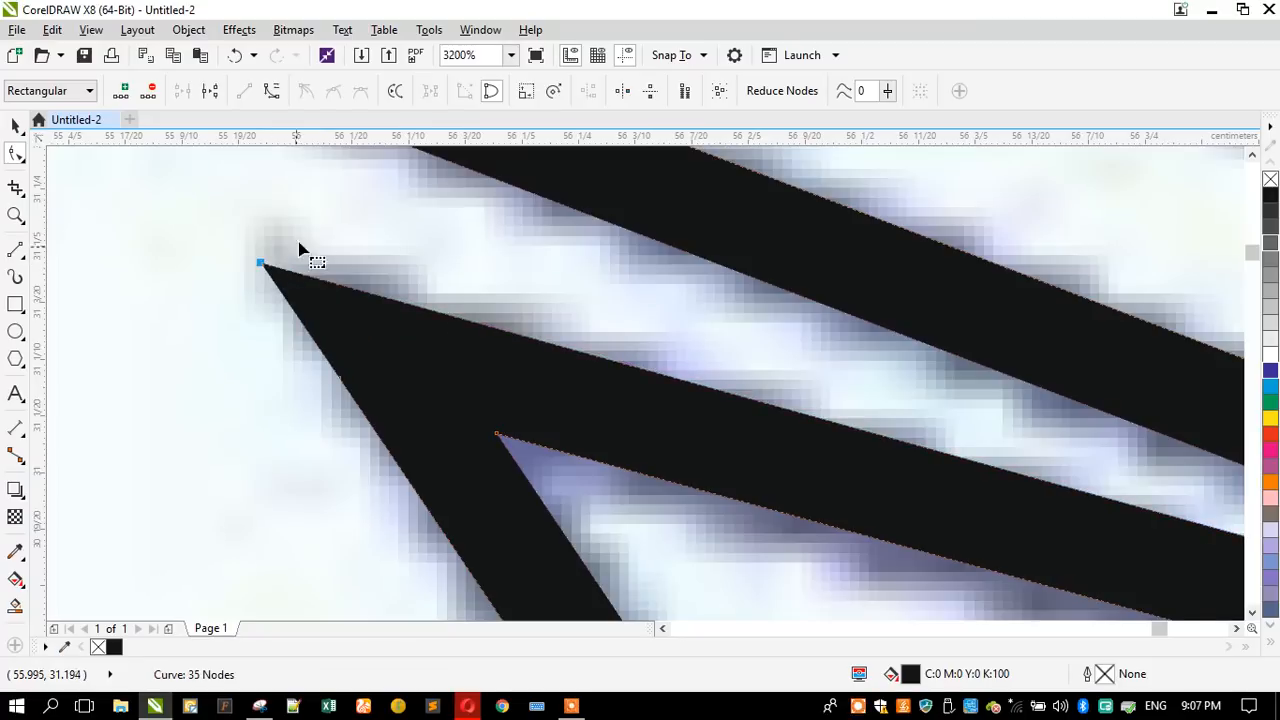
scroll(320, 223, down, 3)
scroll(487, 469, up, 1)
scroll(487, 469, up, 2)
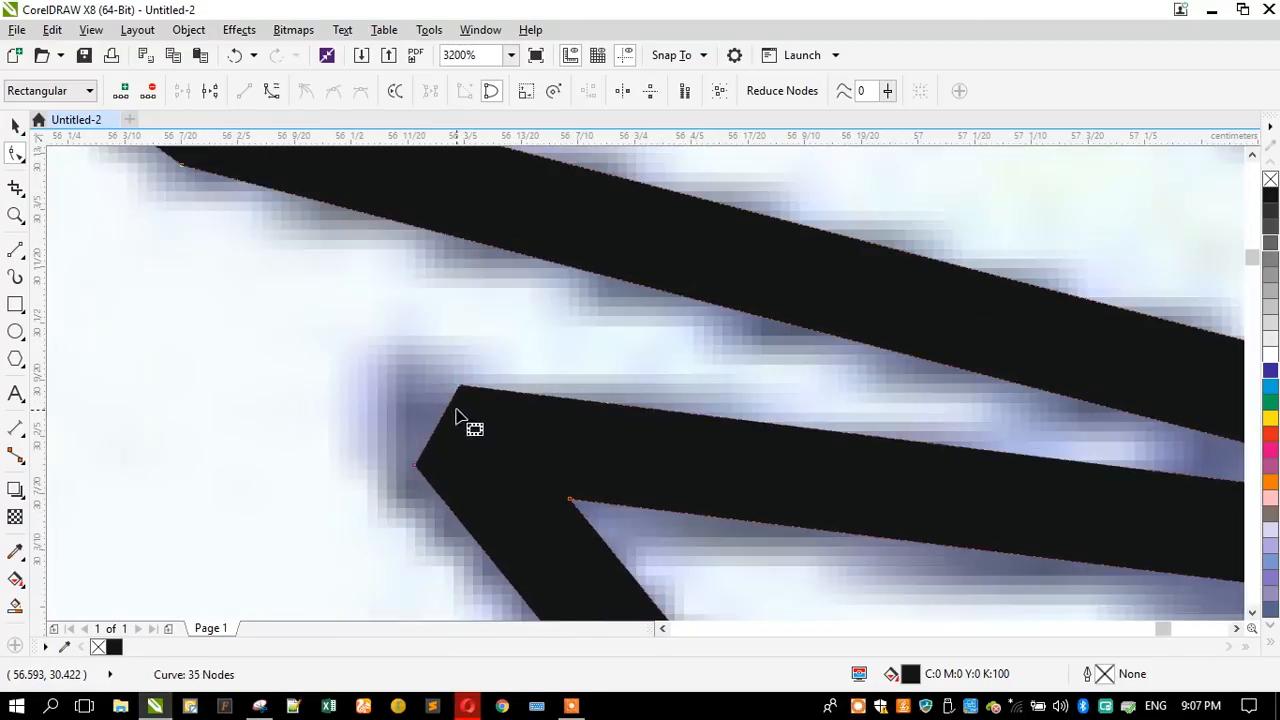
drag(453, 393, 338, 373)
scroll(400, 323, down, 2)
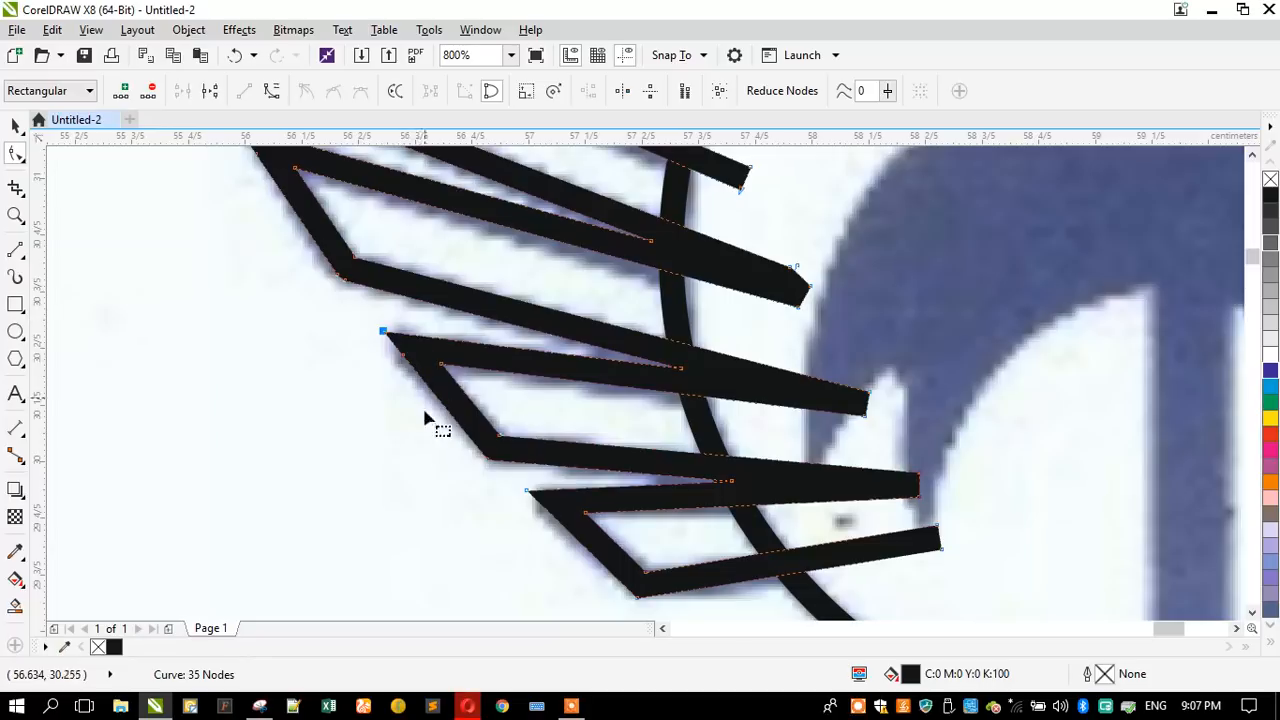
scroll(362, 425, down, 1)
- Make a horizontally mirrored copy of the left wing over the scanned right wing and group both wings
click(15, 125)
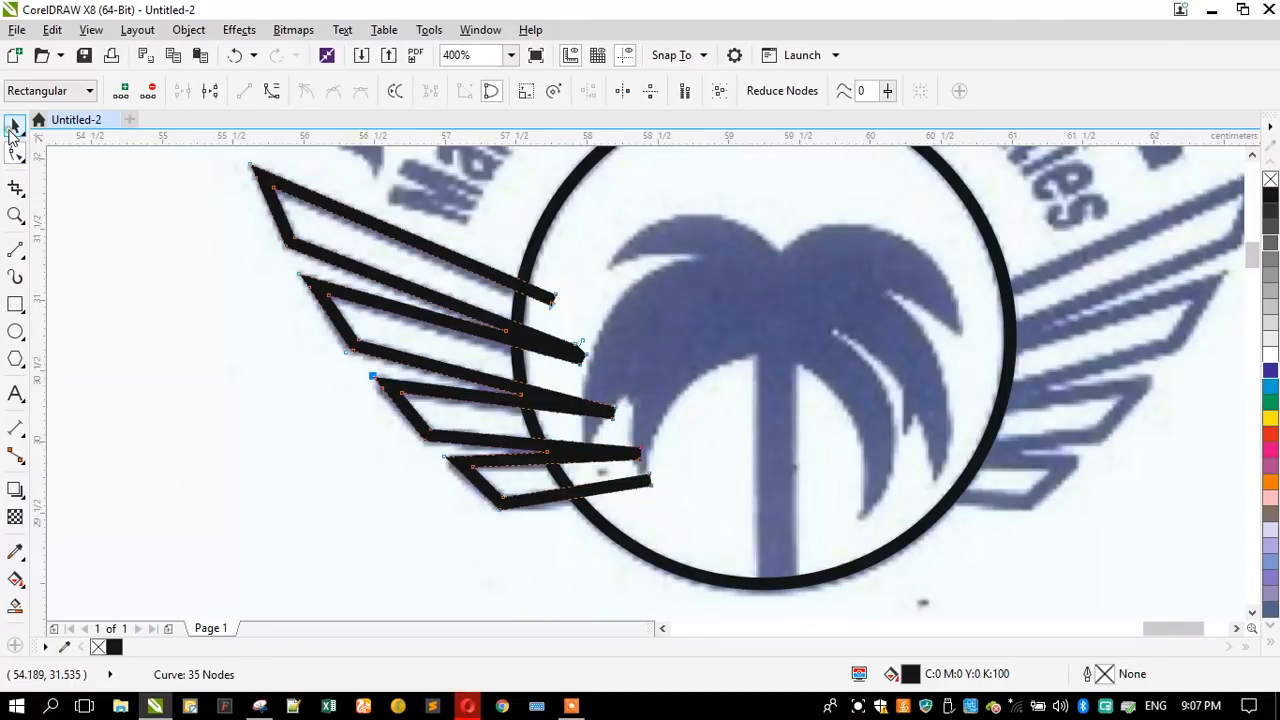
scroll(262, 352, down, 1)
mouse_move(254, 347)
mouse_down()
mouse_move(477, 344)
mouse_move(637, 313)
mouse_up()
right_click(477, 344)
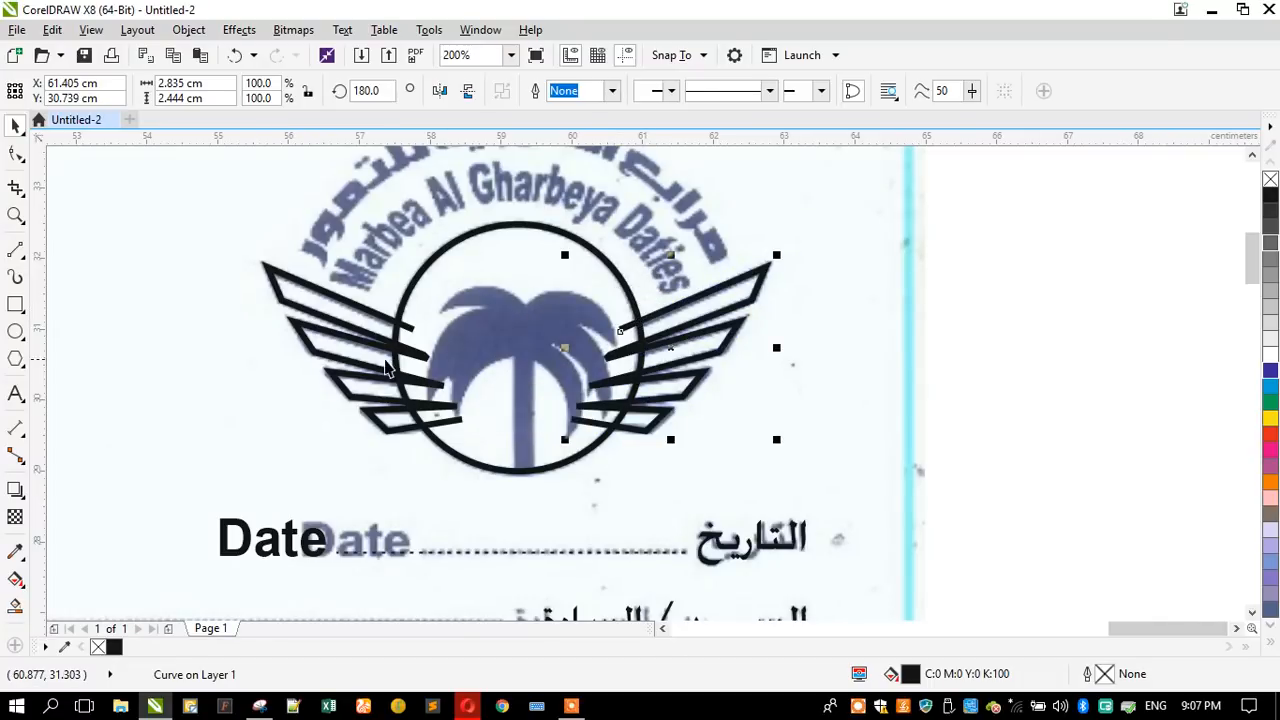
shift+click(345, 297)
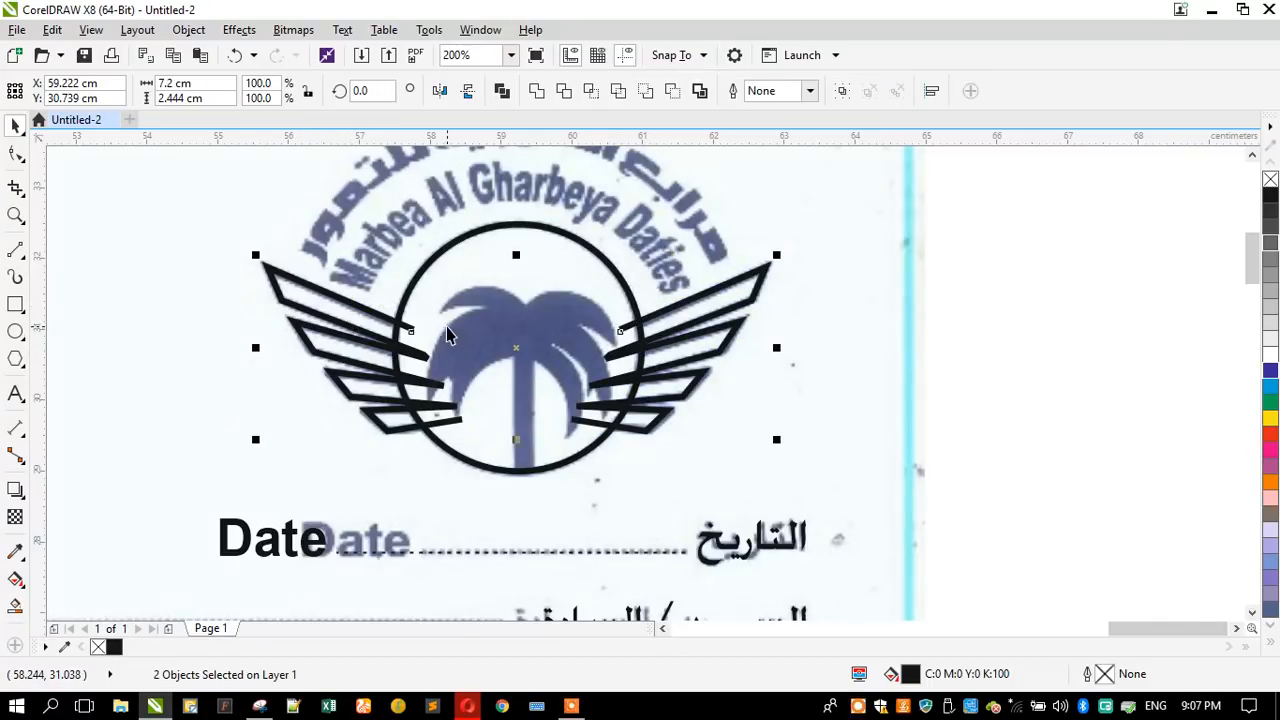
key(ctrl+g)
- Trim the grouped wings with the logo circle to remove the feather ends that extend inside it
shift+click(427, 272)
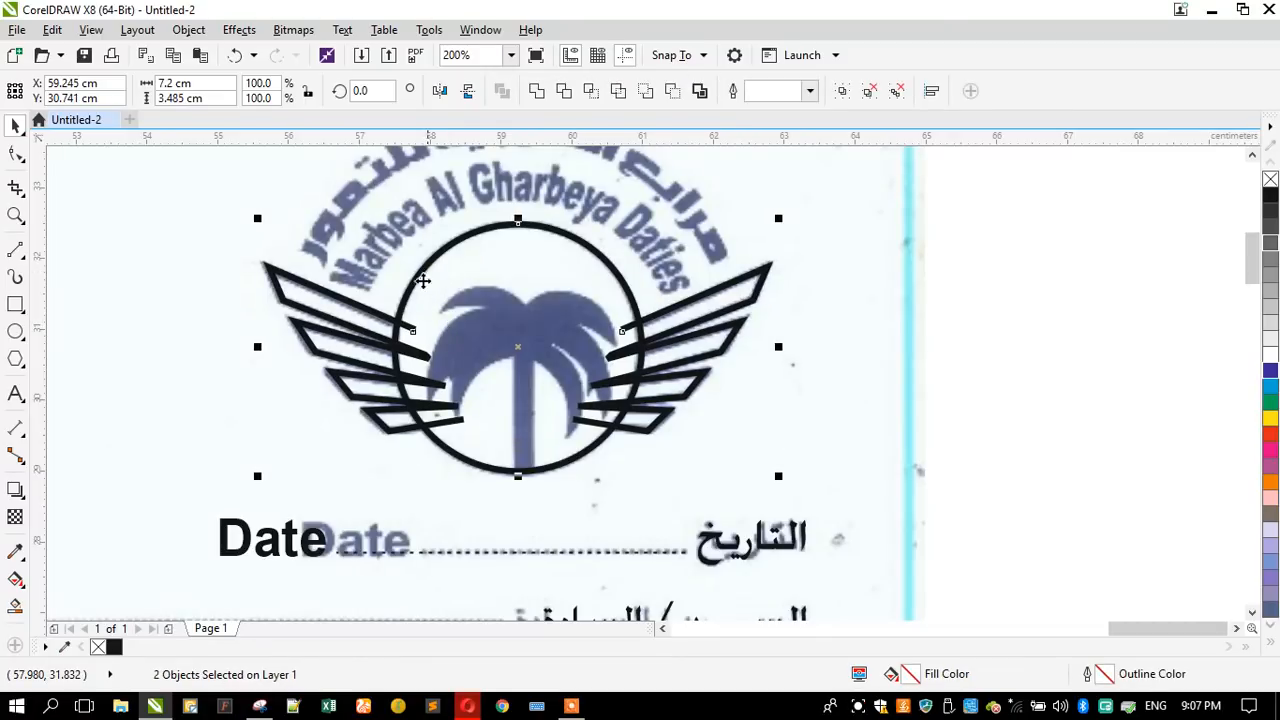
click(419, 286)
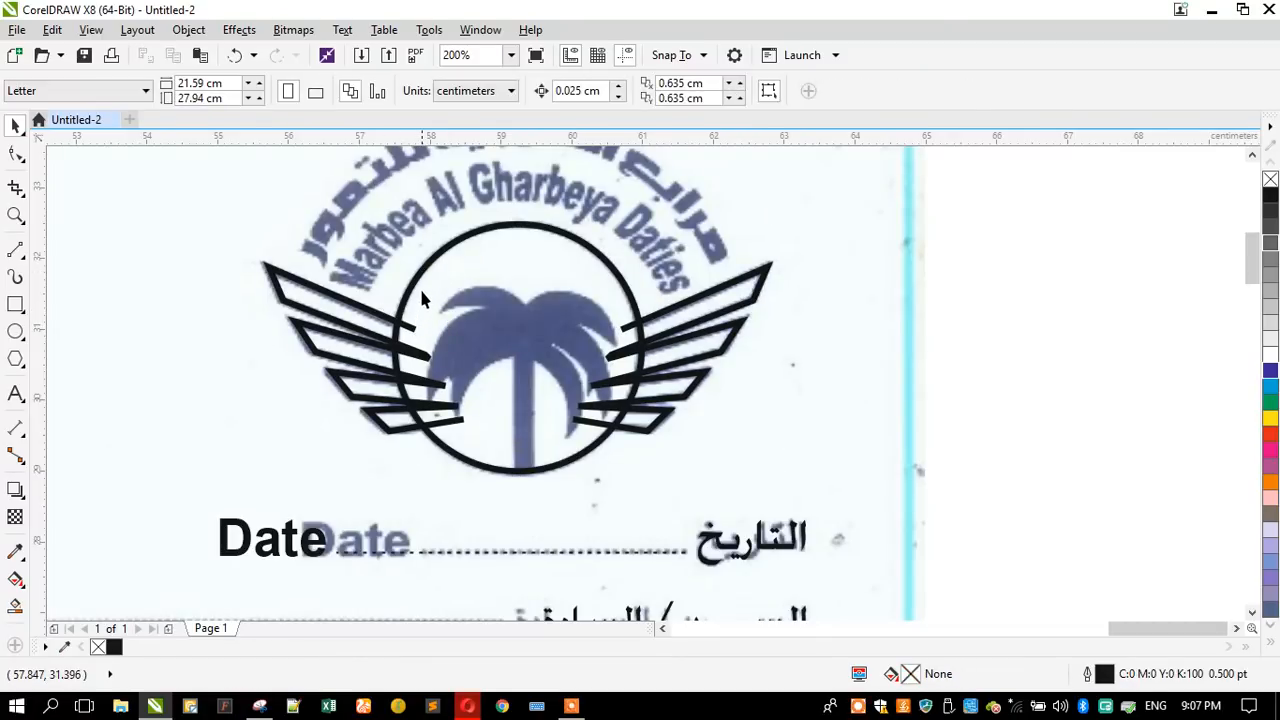
shift+click(346, 308)
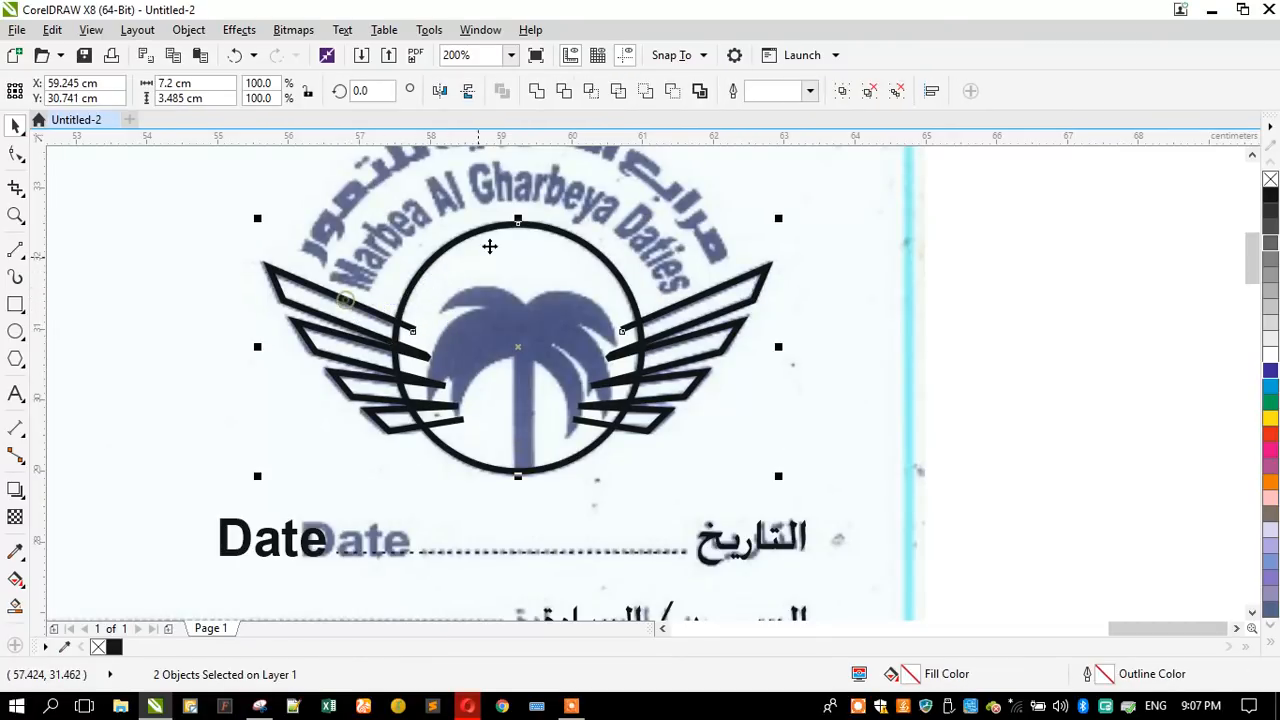
click(563, 92)
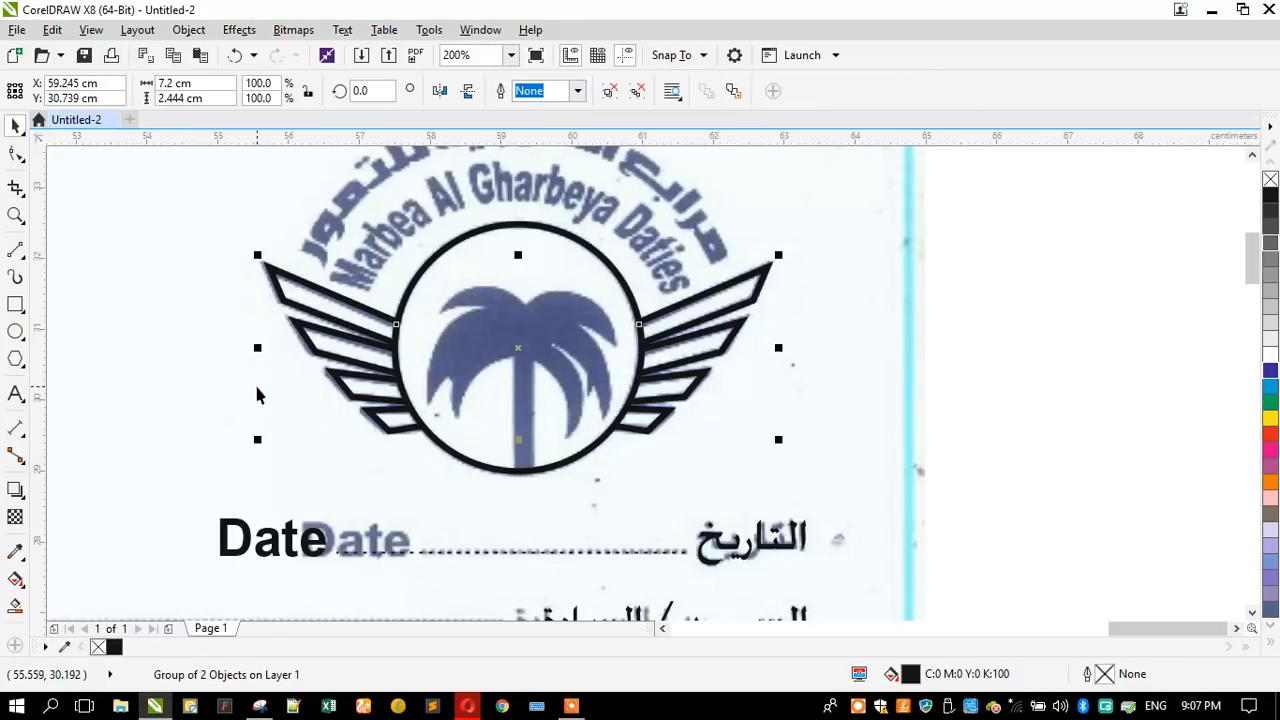
click(411, 333)
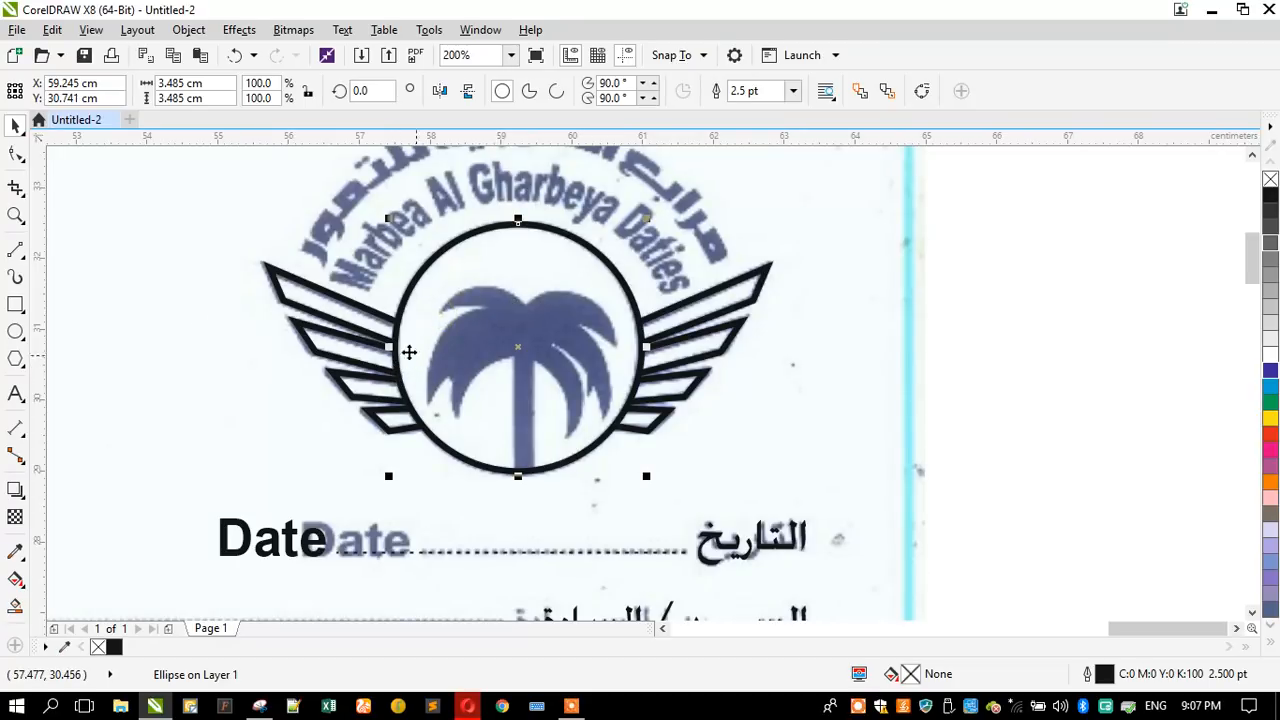
- Start a B-Spline trace of the palm from below the circle, up the trunk's left edge and around the lower-left frond's inner point
click(15, 215)
drag(414, 277, 672, 492)
click(12, 252)
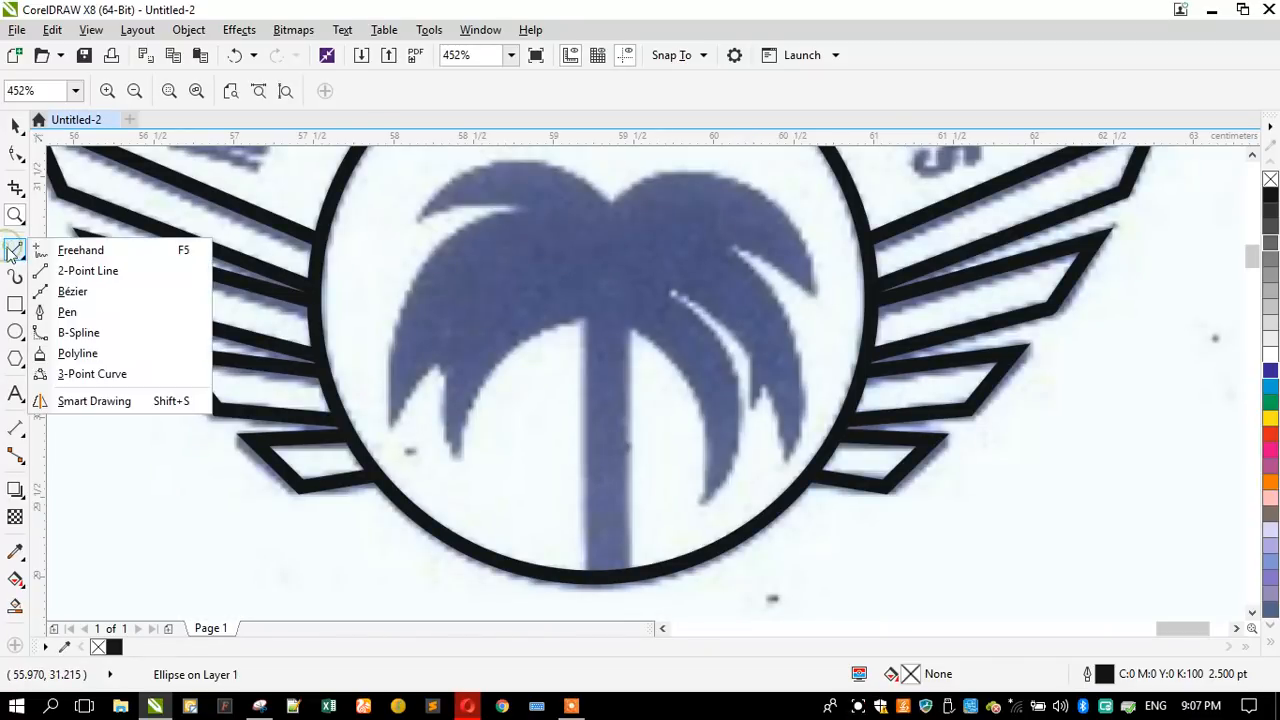
click(80, 333)
click(585, 608)
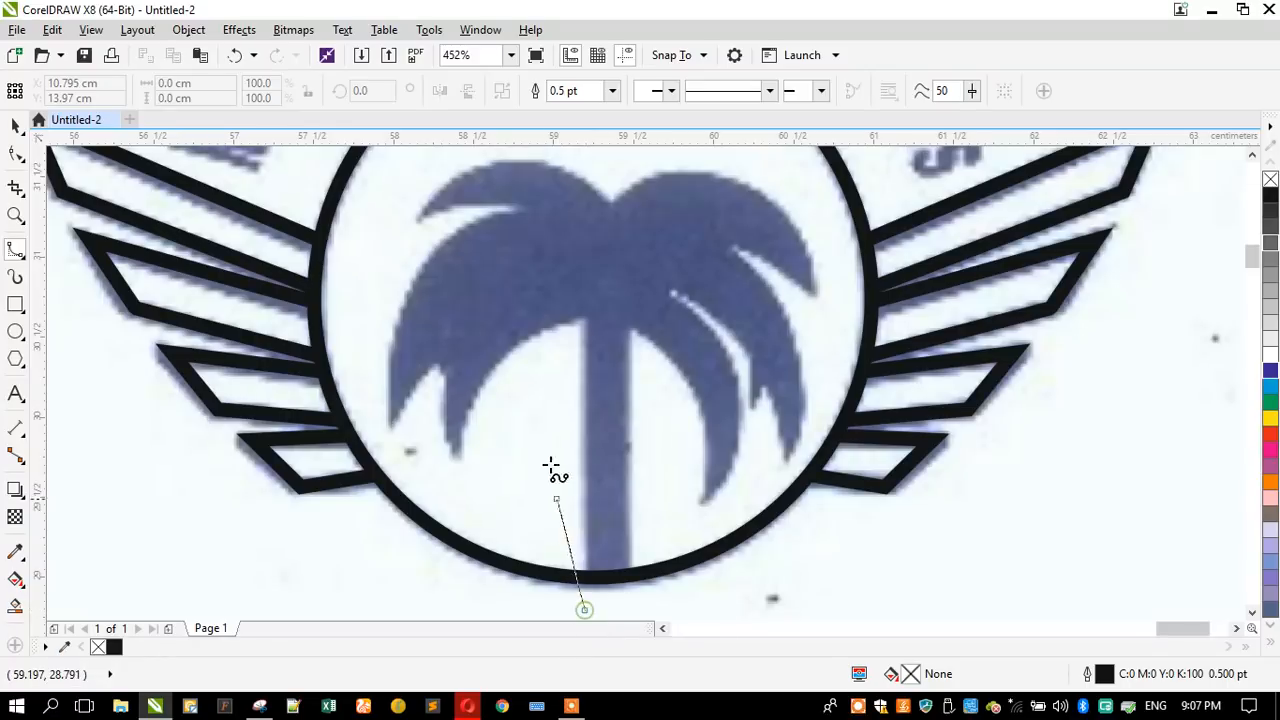
click(582, 318)
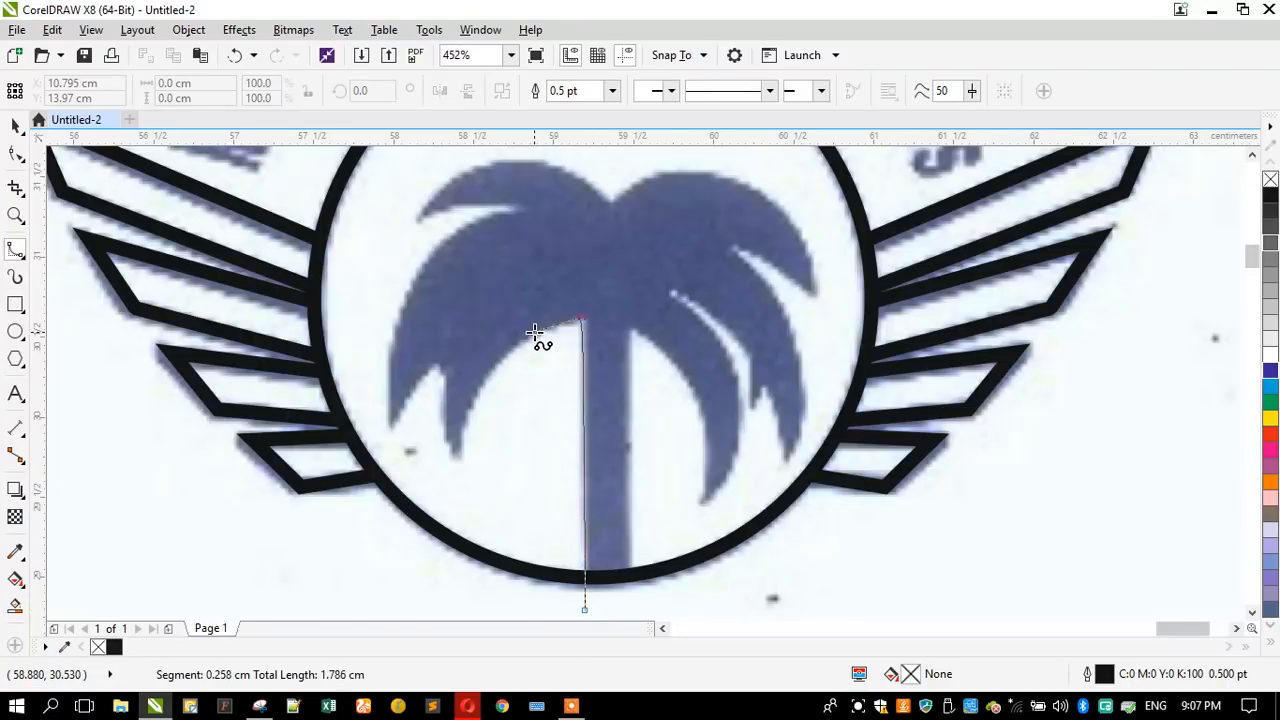
click(474, 394)
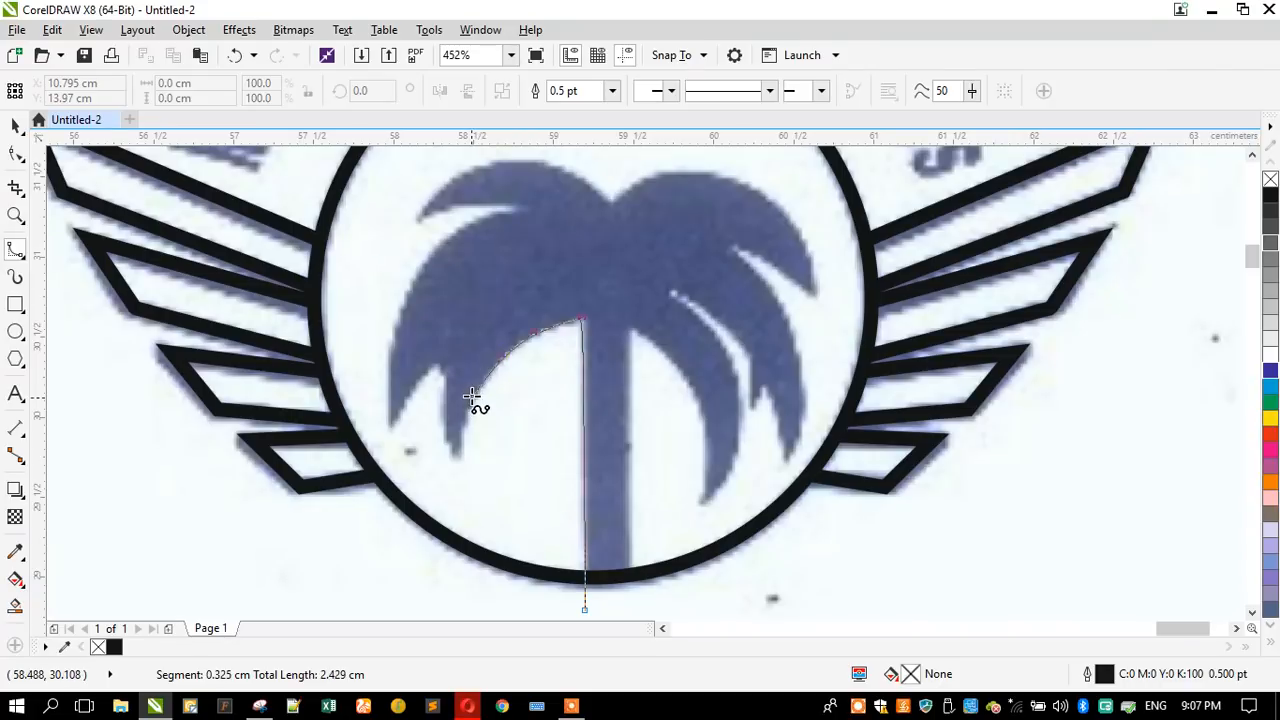
click(448, 451)
click(445, 439)
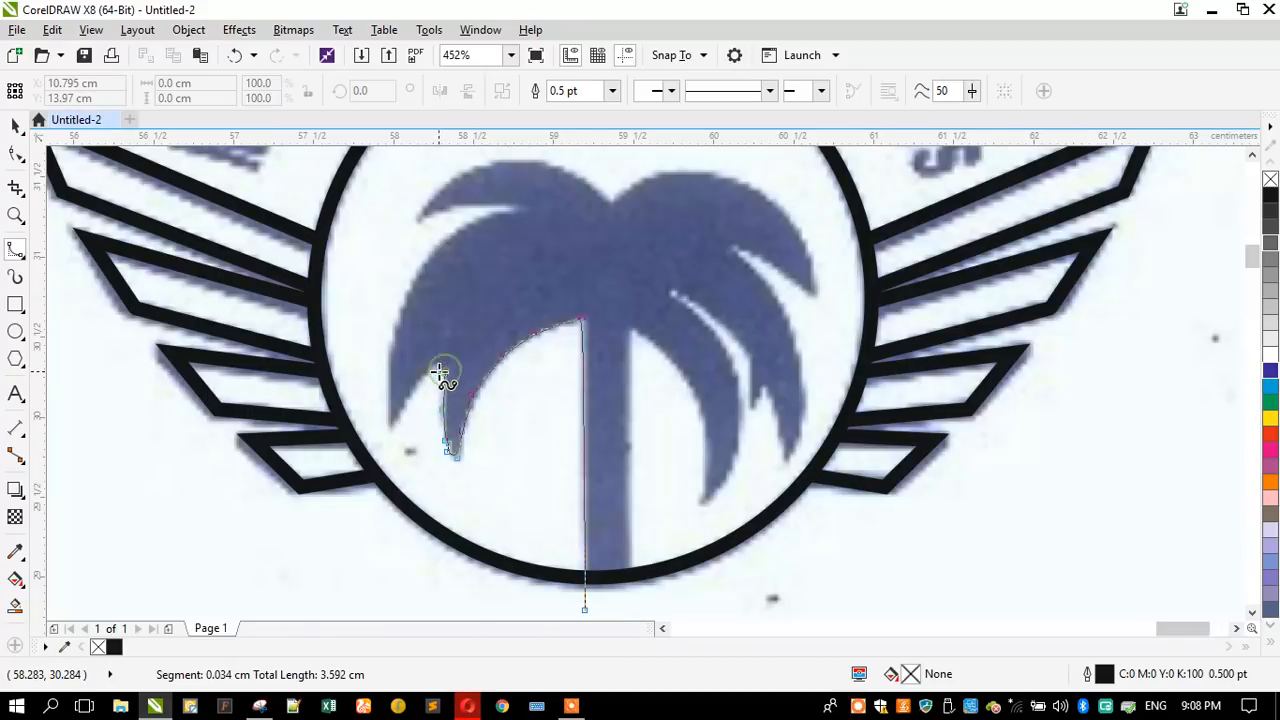
click(437, 369)
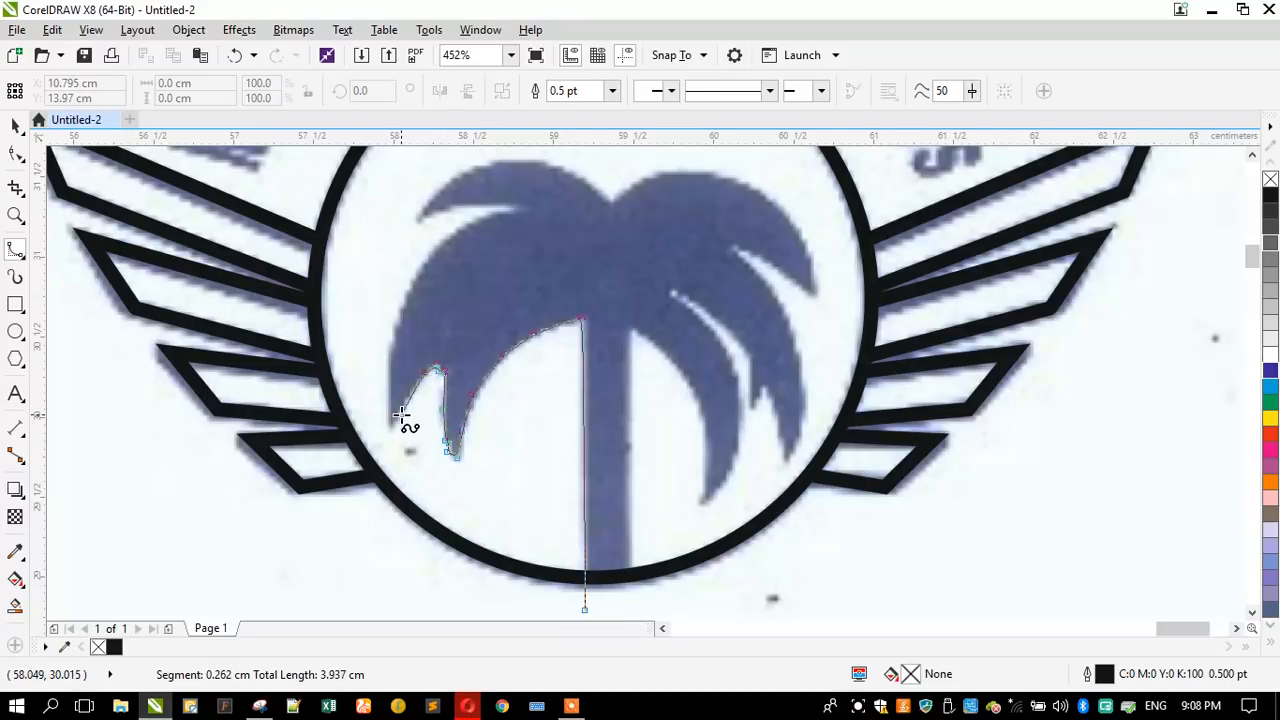
- Continue the B-Spline around the large left frond's outer tip and up its outer edge to the notch under the upper-left frond
click(401, 411)
click(388, 347)
click(409, 285)
click(431, 249)
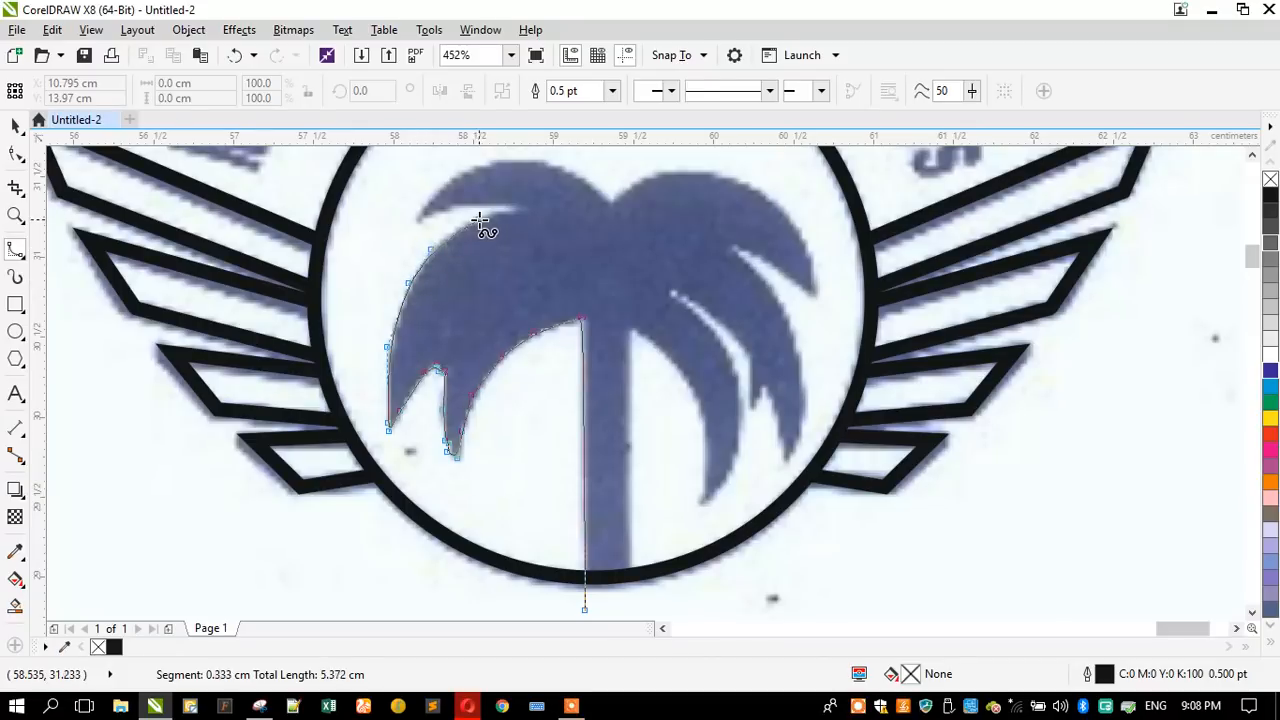
click(465, 221)
click(521, 207)
- Continue the B-Spline into the notch under the palm's upper-left frond and back out along its lower edge to the tip
click(514, 205)
click(487, 205)
click(457, 207)
click(427, 212)
click(417, 215)
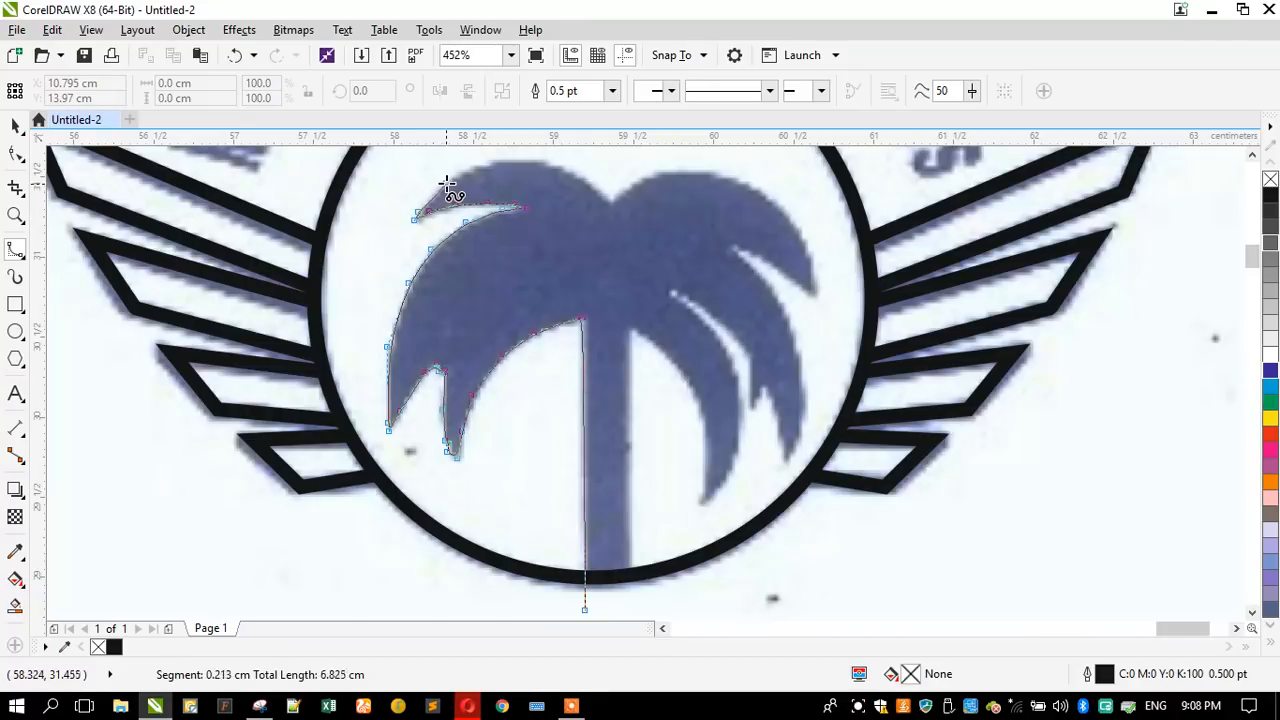
- Trace the B-Spline over the top of the upper-left frond and down to the dip at the centre of the crown
click(447, 184)
click(484, 163)
click(526, 158)
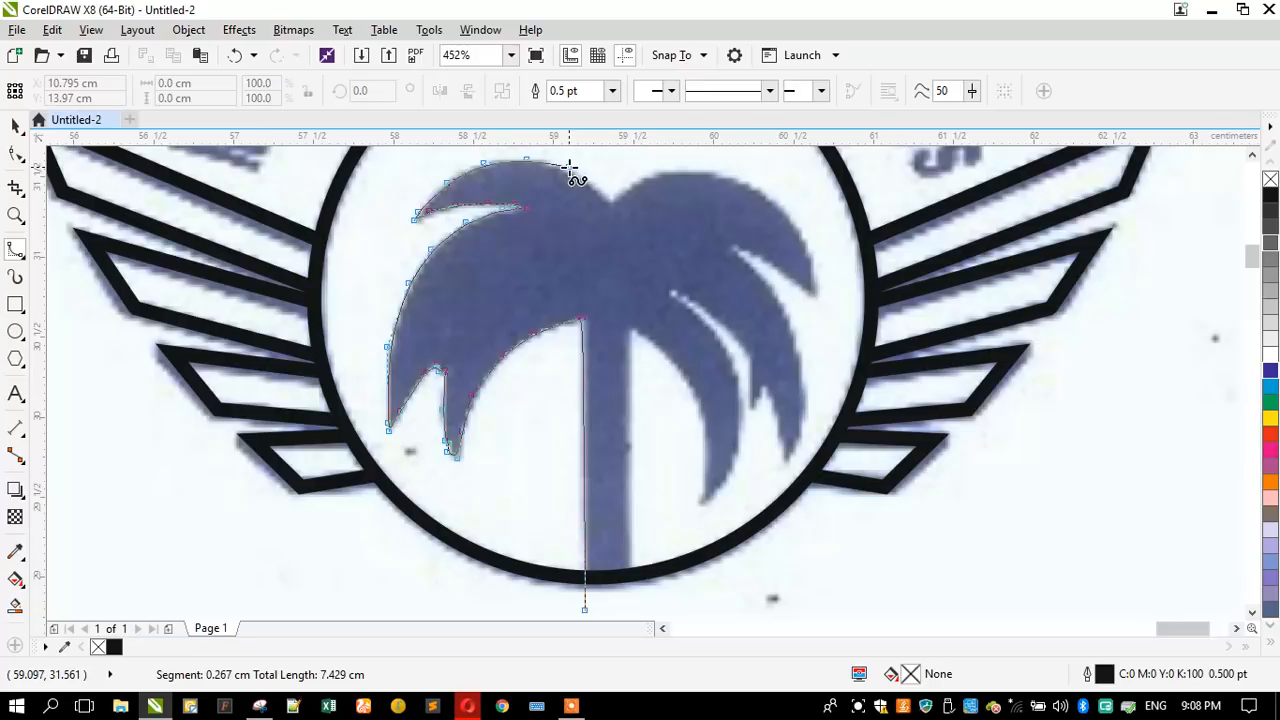
click(564, 169)
click(589, 183)
click(611, 200)
click(618, 198)
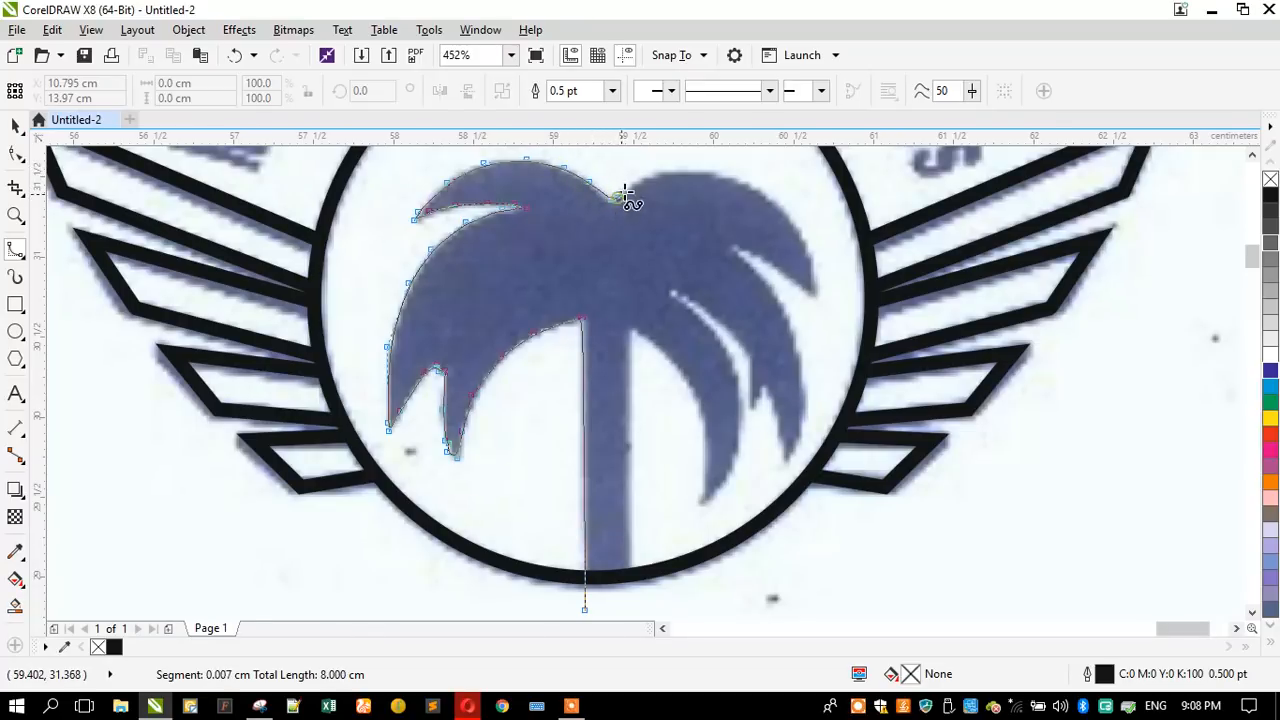
- Continue the B-Spline over the upper-right frond, around its pointed tip and into the notch beneath it
click(645, 177)
click(676, 171)
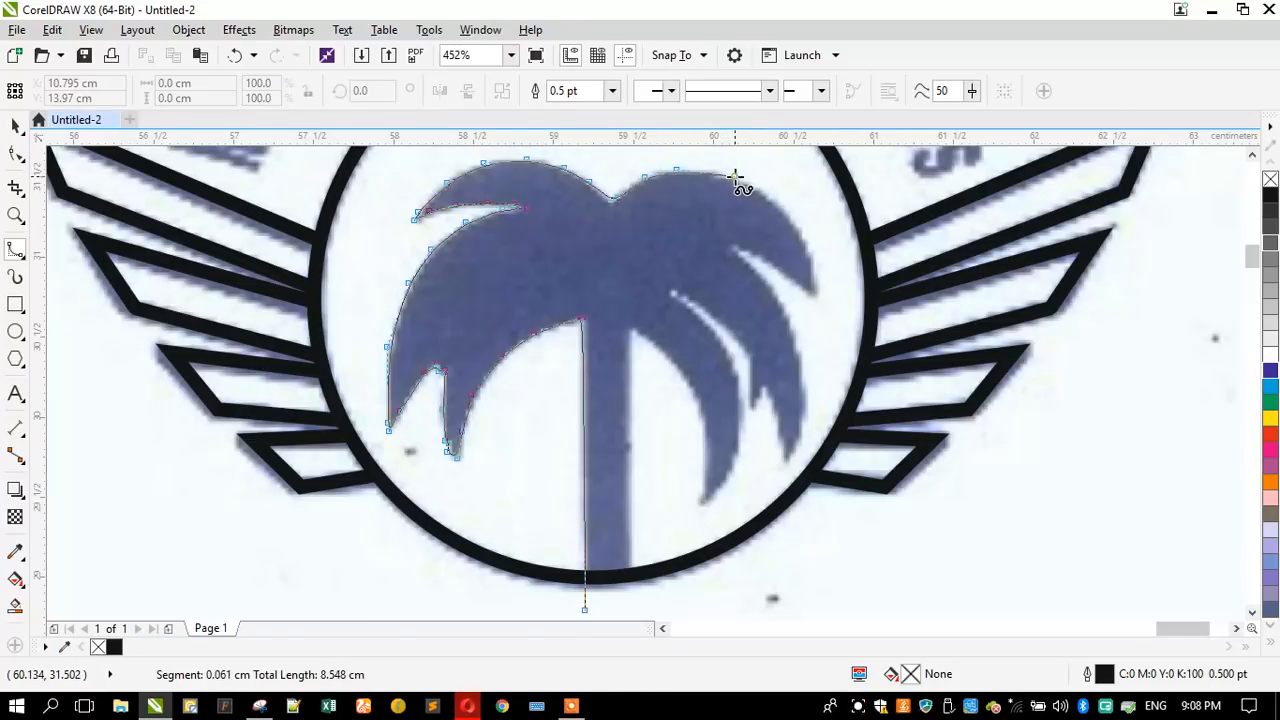
click(789, 216)
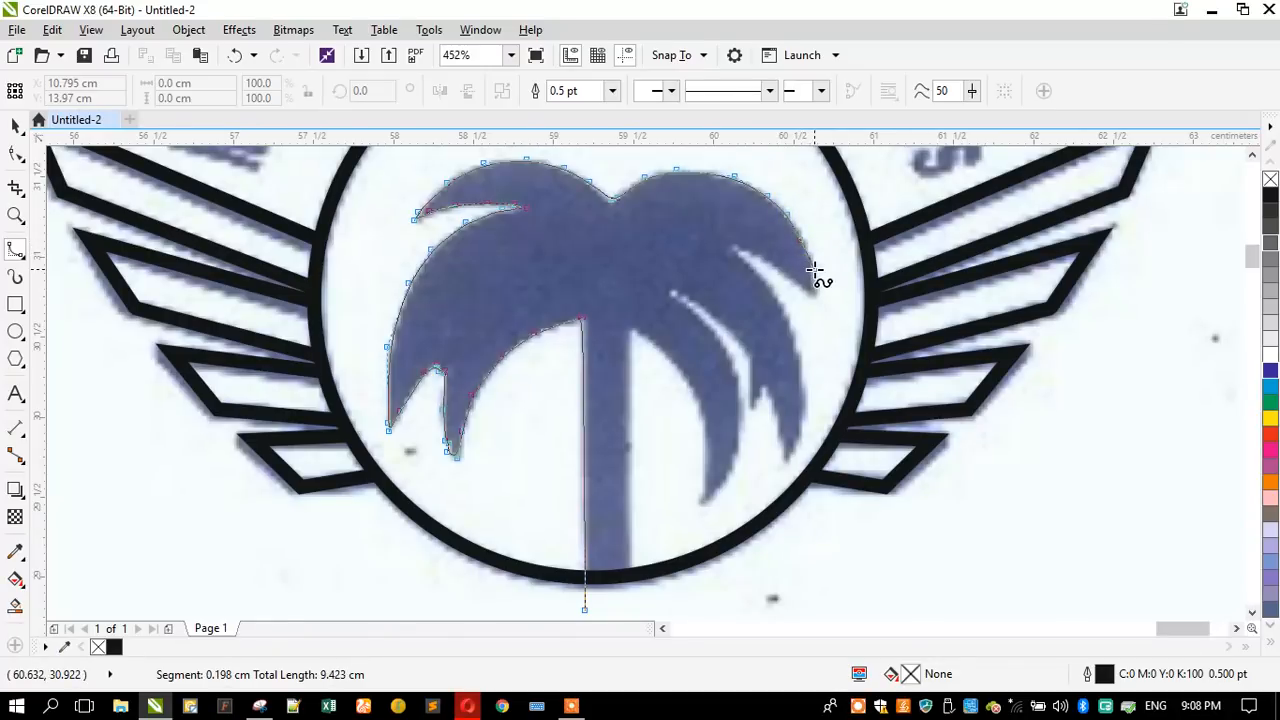
click(815, 269)
click(816, 298)
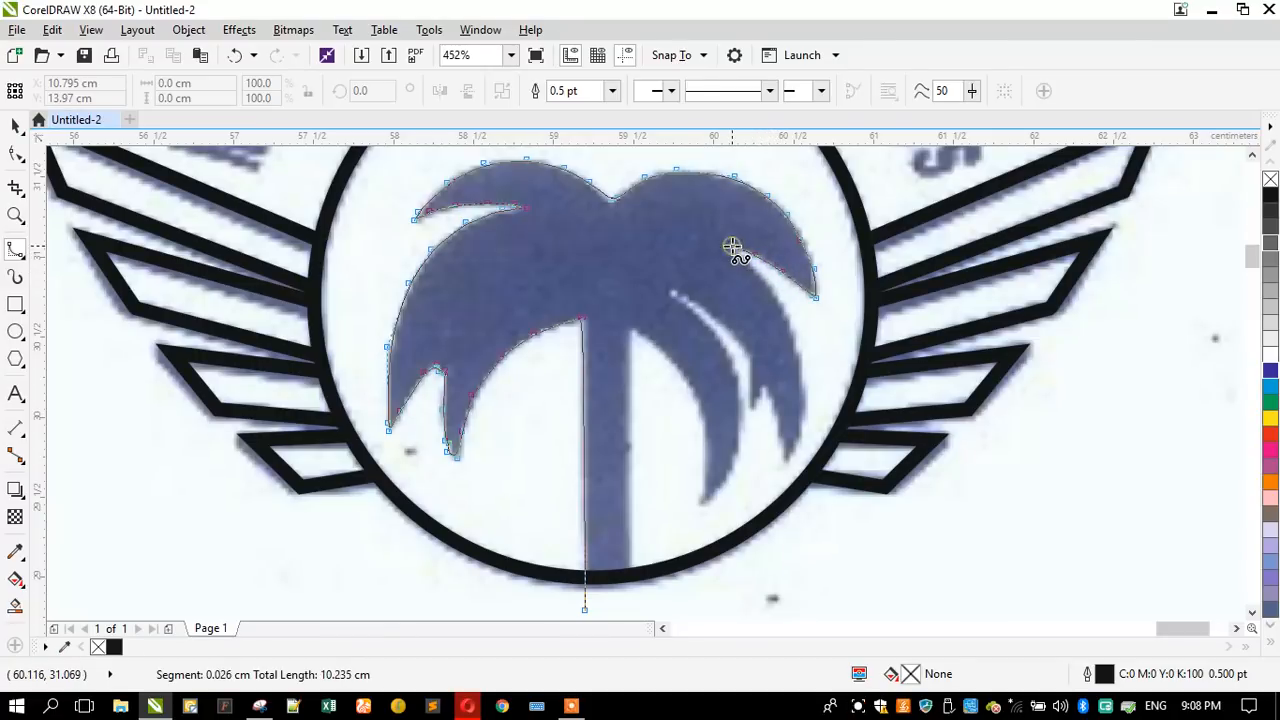
click(735, 252)
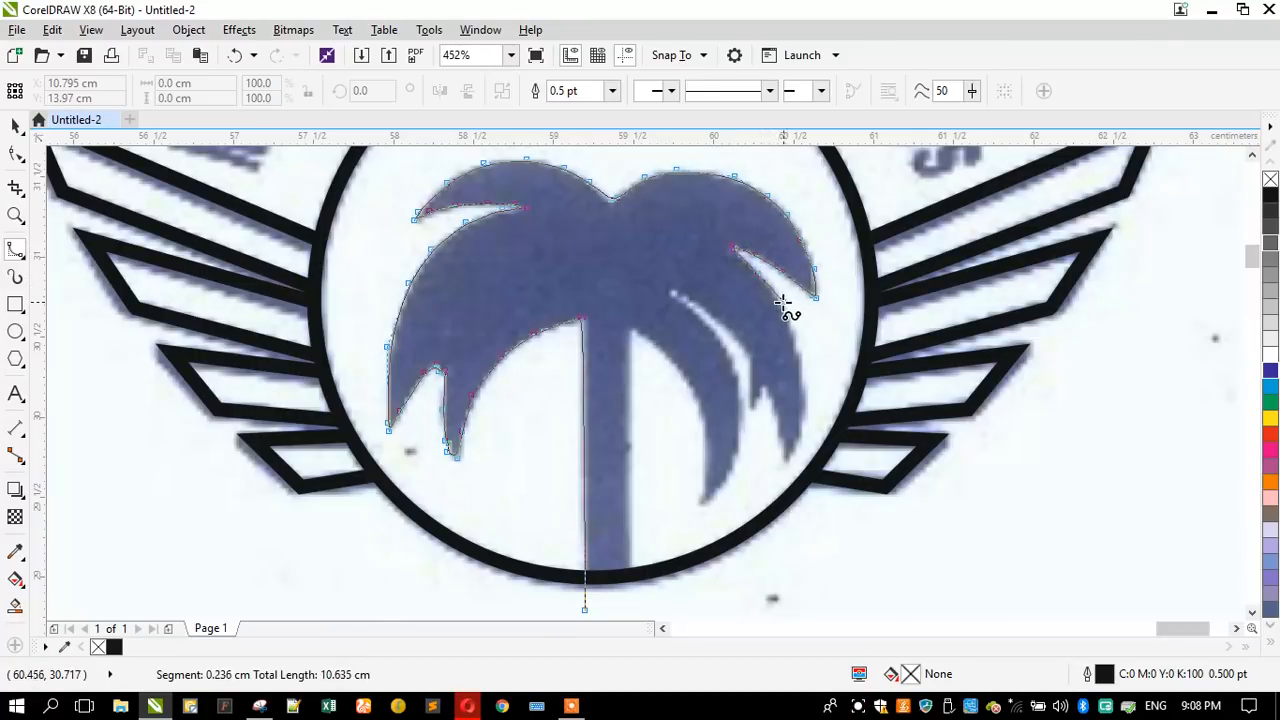
- Trace the B-Spline down the large right frond's outer edge, around its tip and on to its small inner point
click(798, 366)
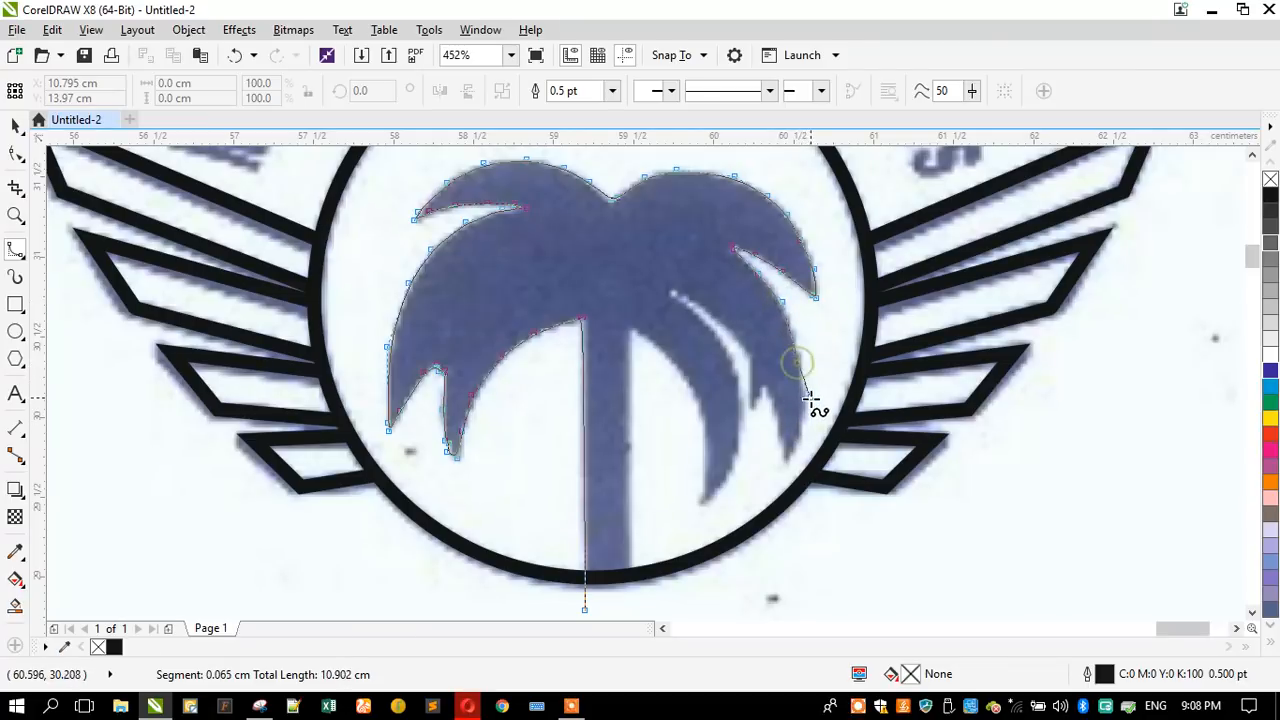
click(803, 400)
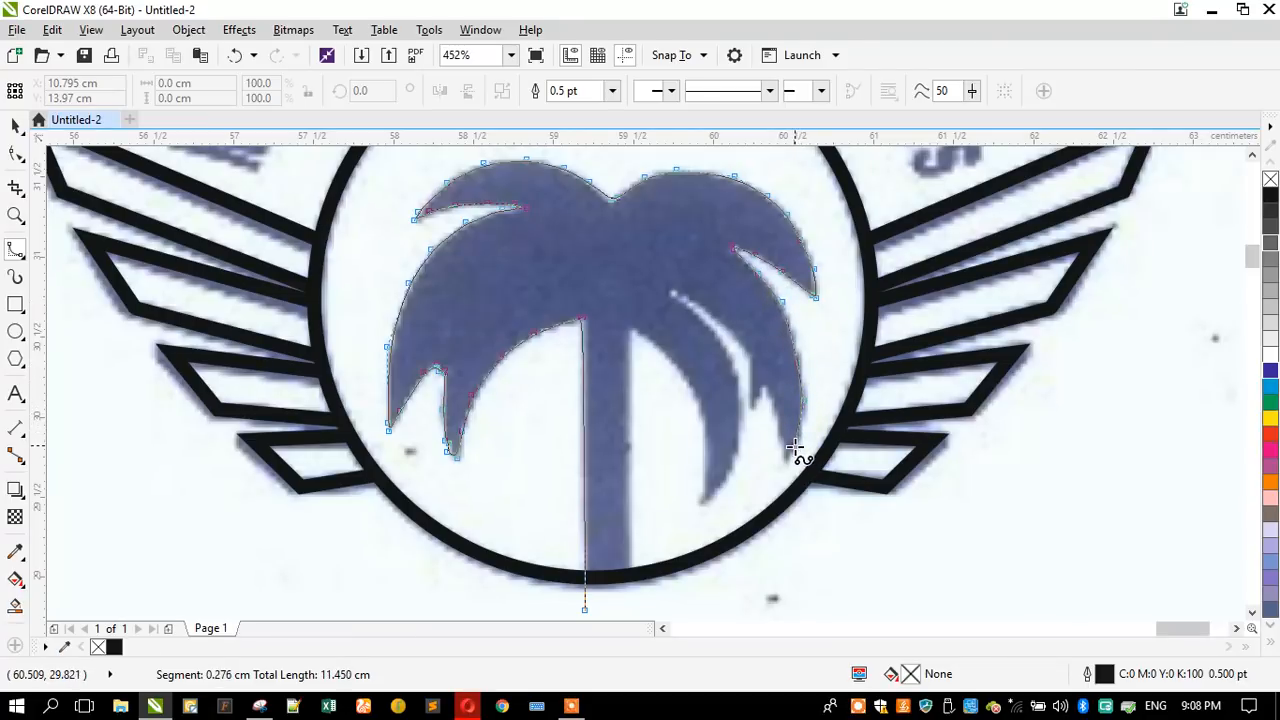
click(794, 452)
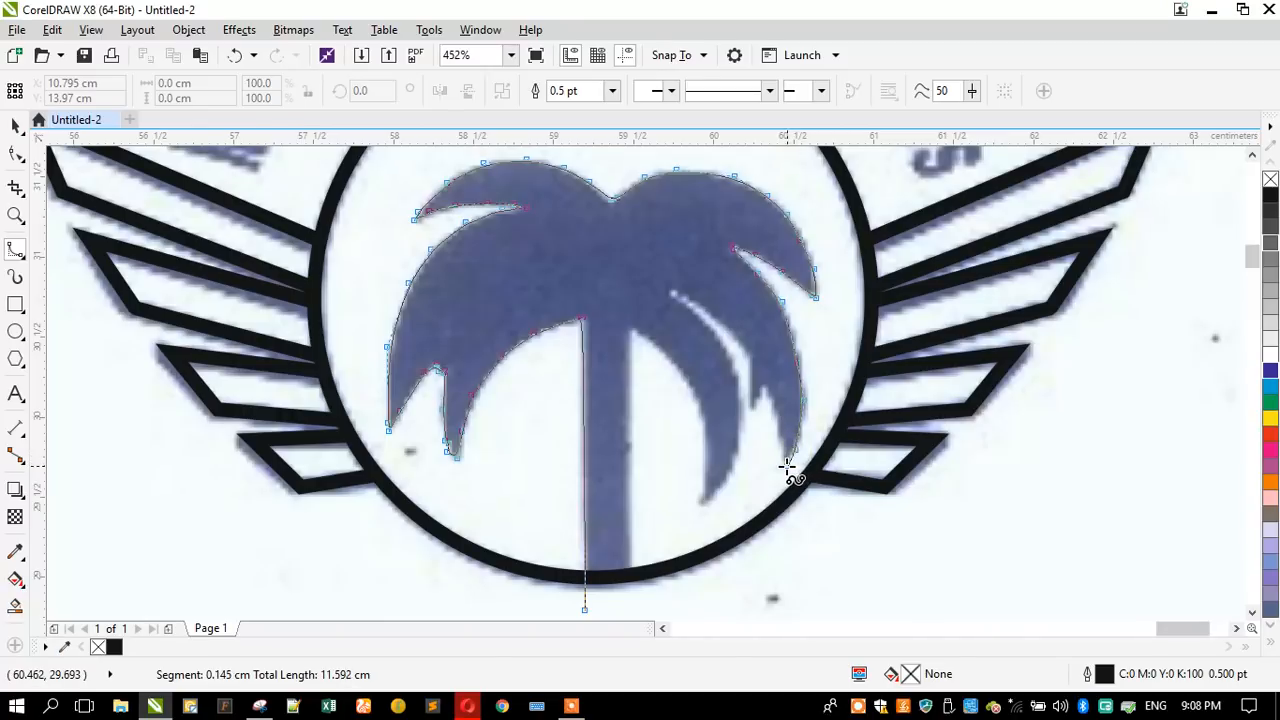
click(784, 466)
click(780, 438)
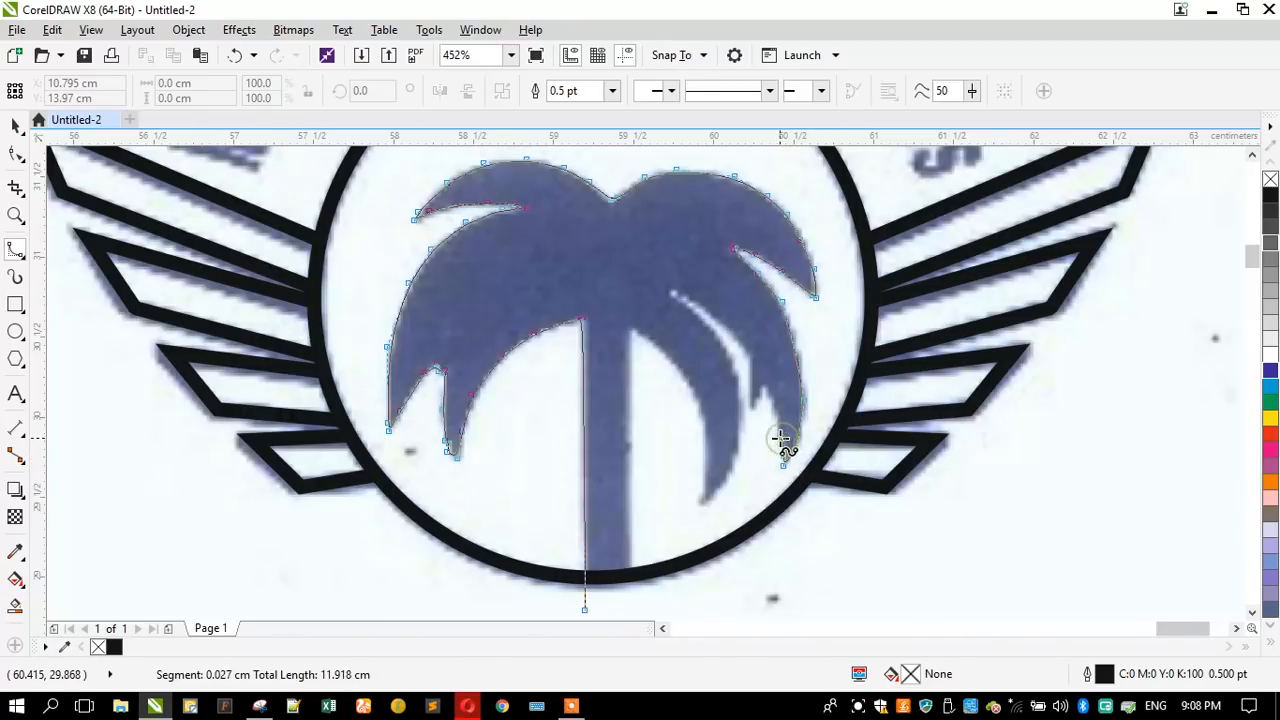
click(770, 411)
click(763, 391)
click(760, 400)
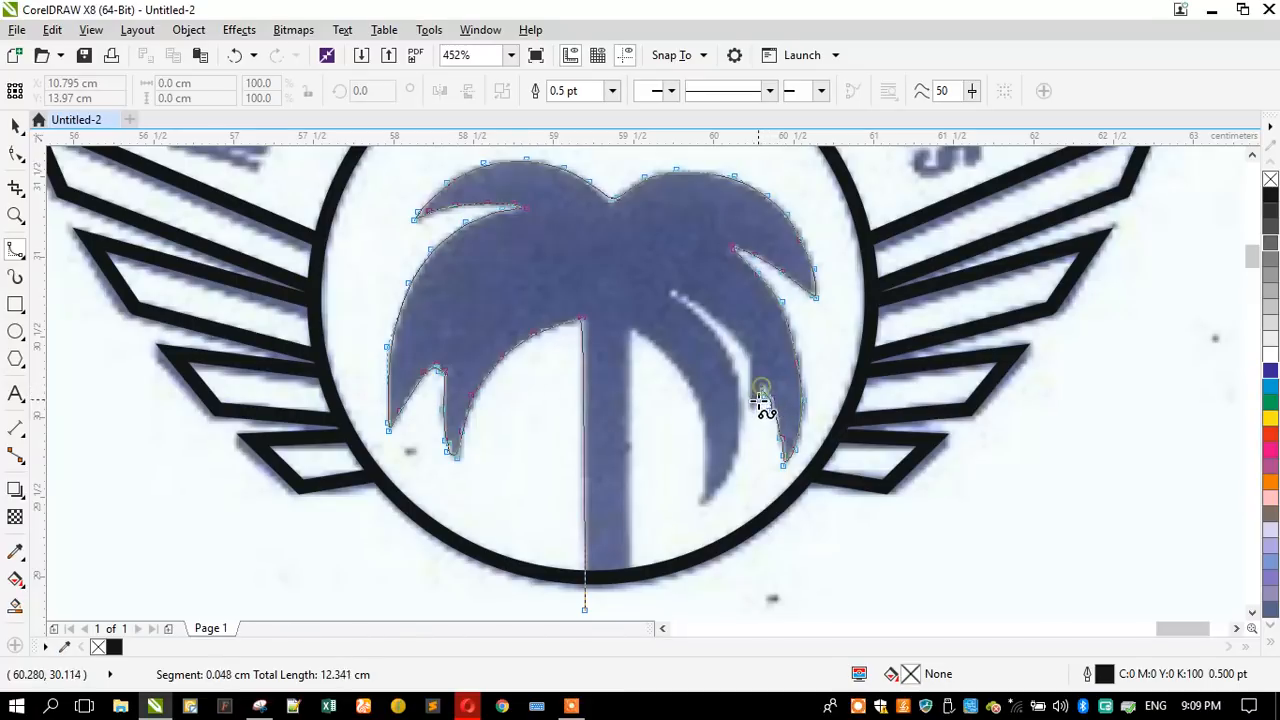
click(753, 408)
- Continue the B-Spline up the large right frond's inner edge to the closed end of the narrow slit
click(752, 386)
click(750, 355)
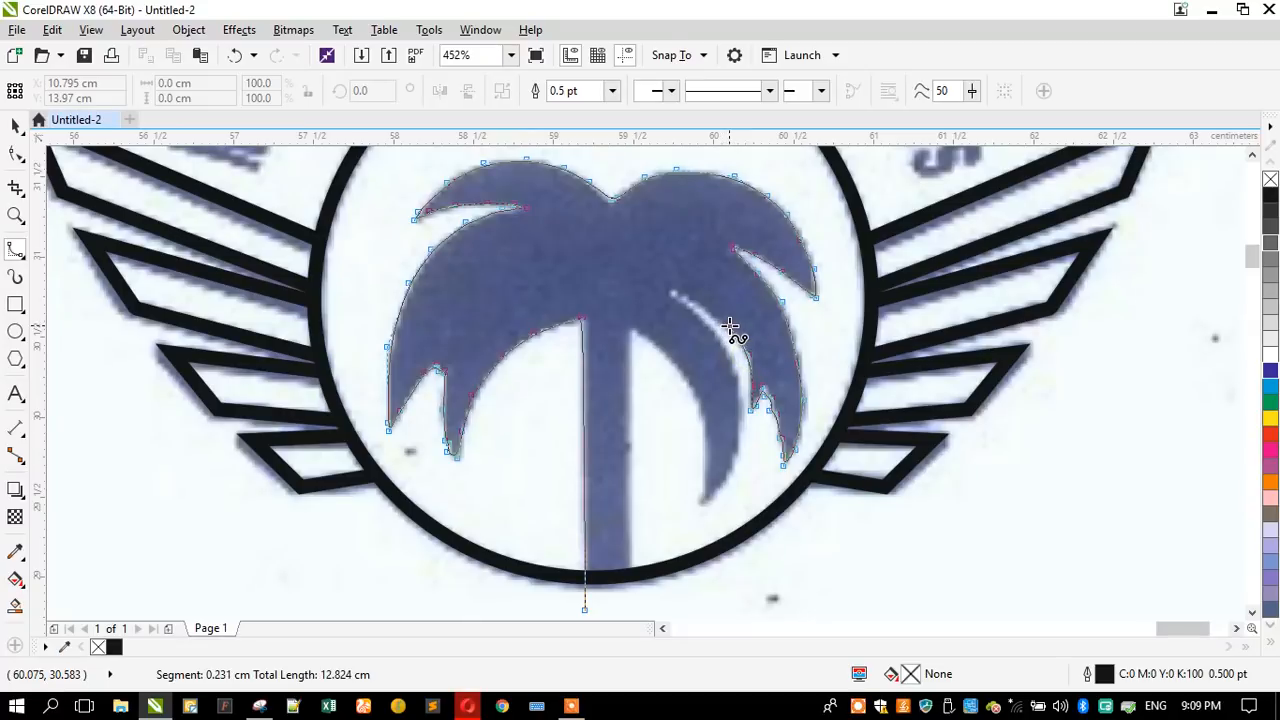
click(733, 329)
click(691, 300)
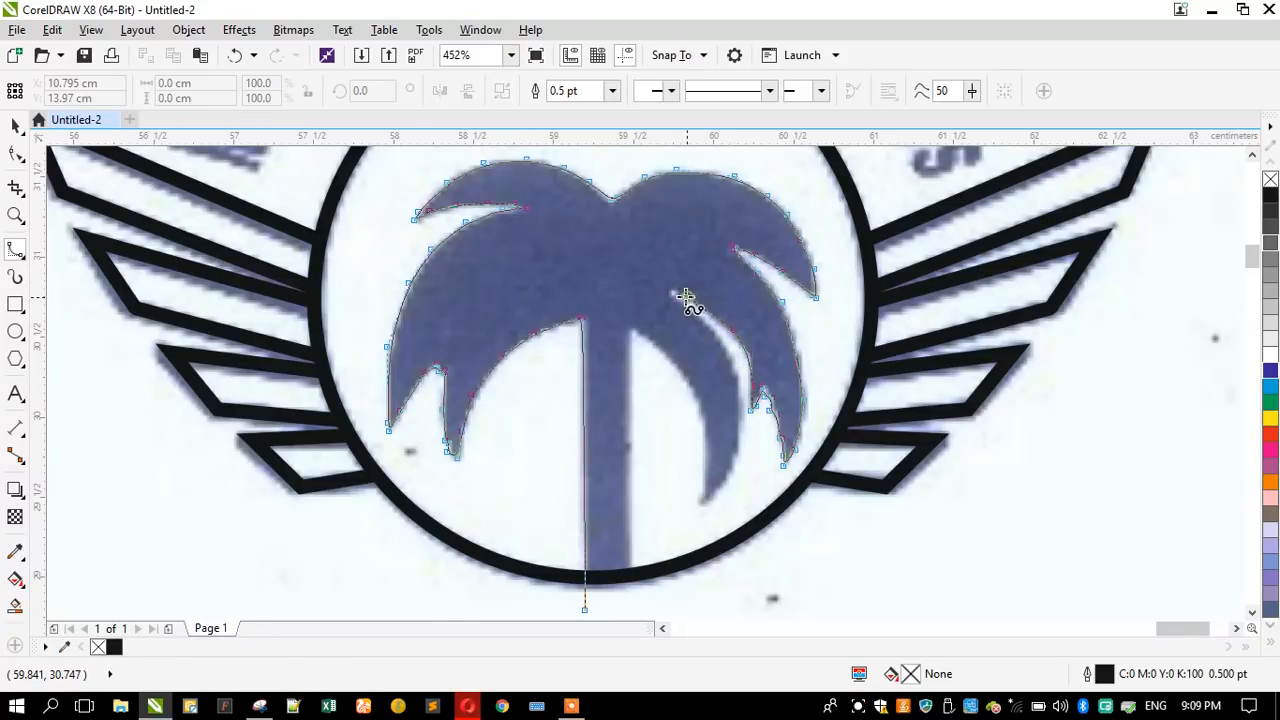
click(671, 295)
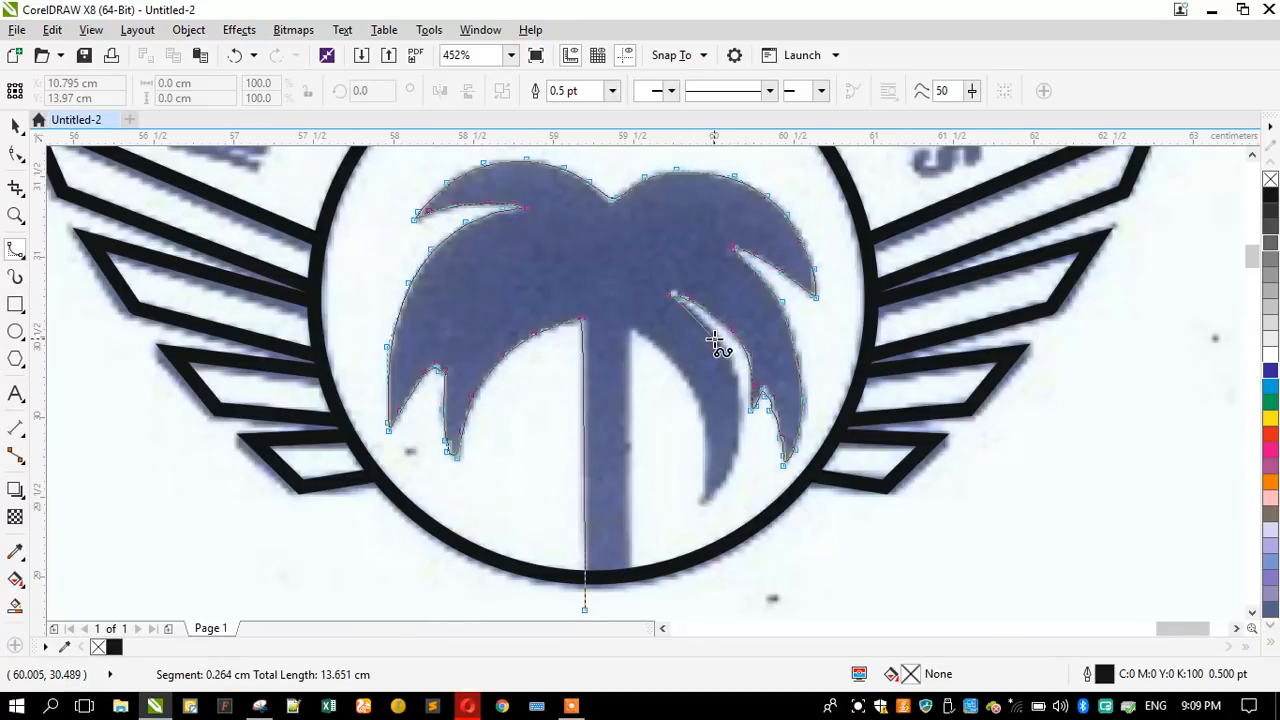
- Trace the B-Spline back along the slit and down the lower-right frond's outer edge to its tip
click(709, 328)
click(729, 350)
click(740, 432)
click(727, 475)
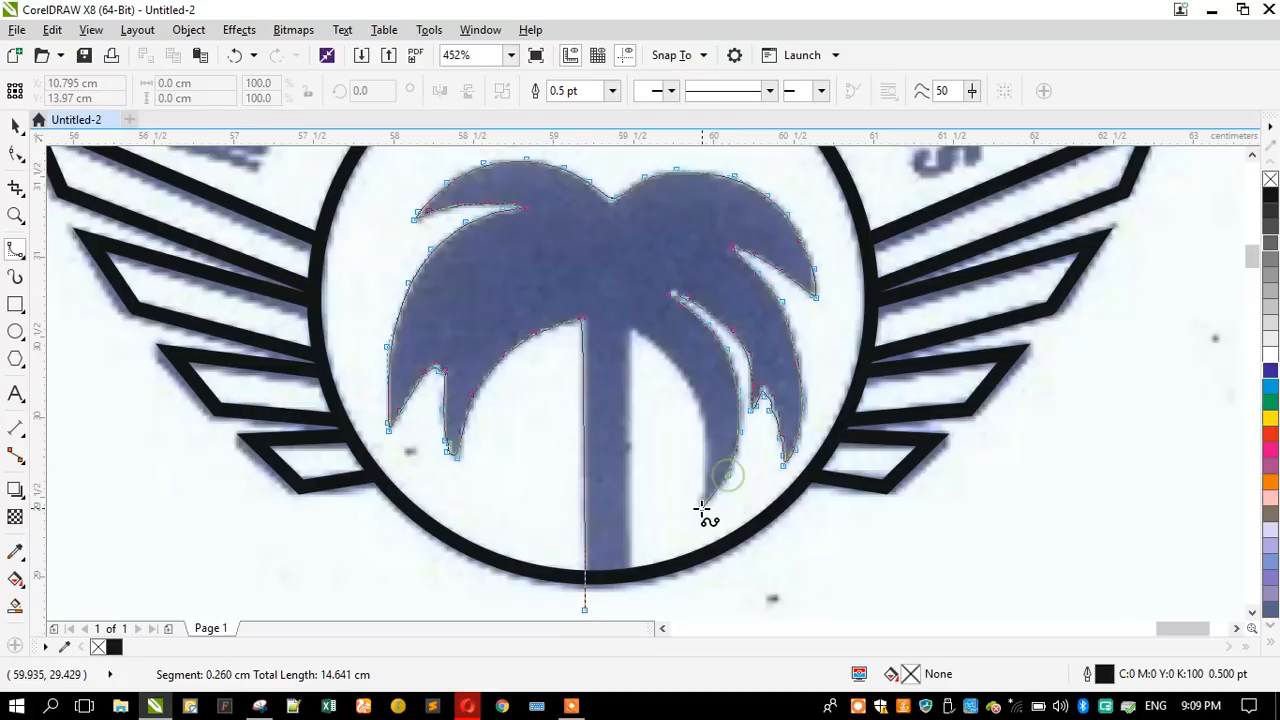
click(709, 497)
click(696, 505)
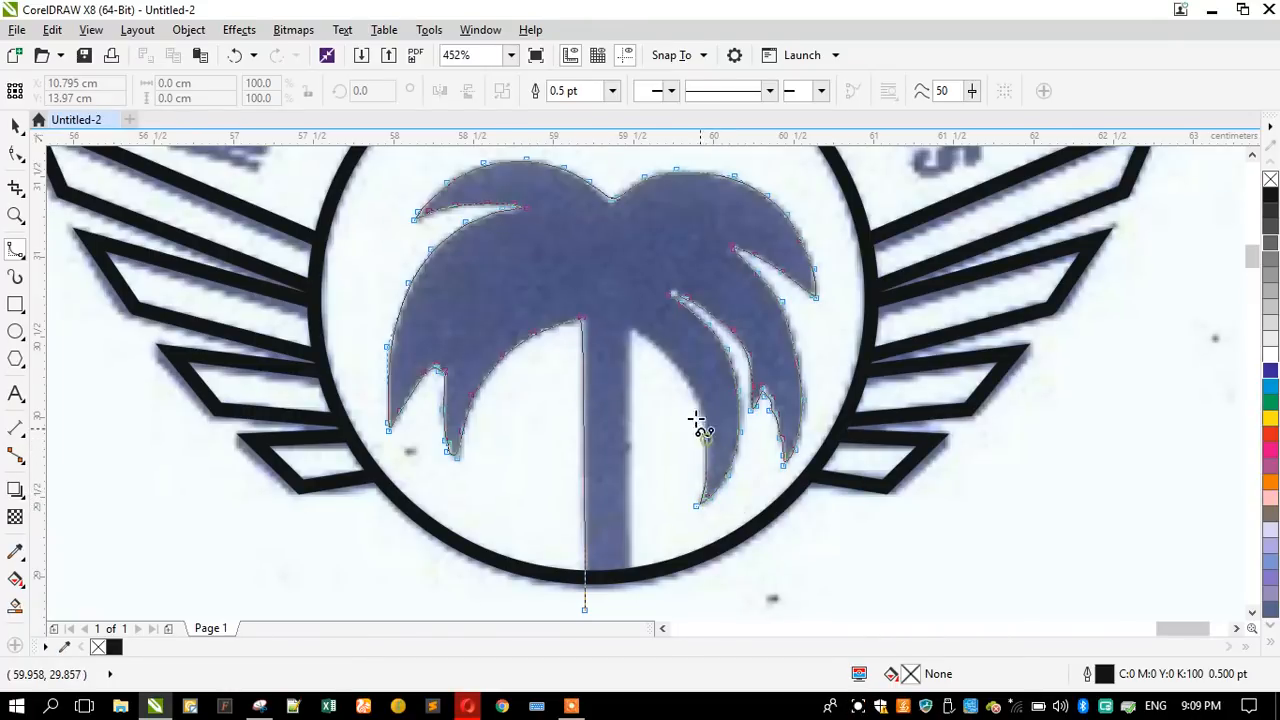
- Finish the palm outline up the lower-right frond's inner edge, down the trunk's right edge and closed at its starting point below the circle
click(694, 388)
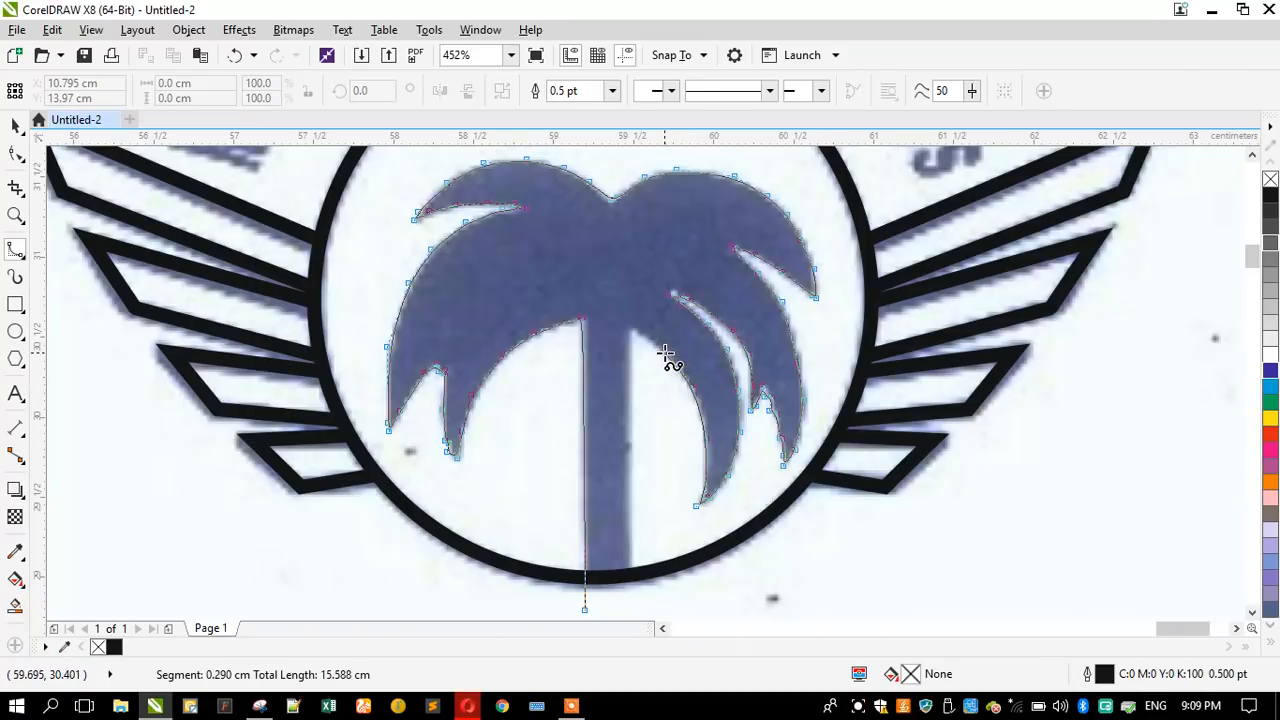
click(638, 334)
click(631, 346)
click(630, 483)
click(630, 600)
click(613, 606)
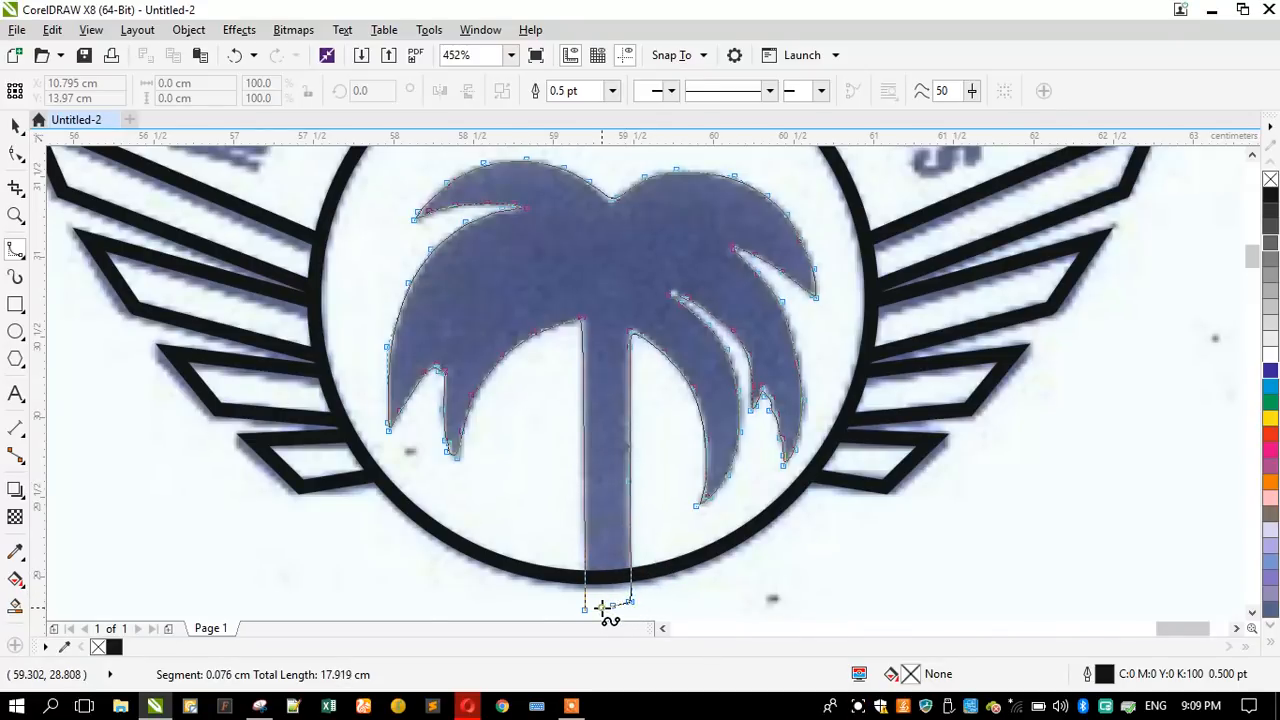
click(601, 607)
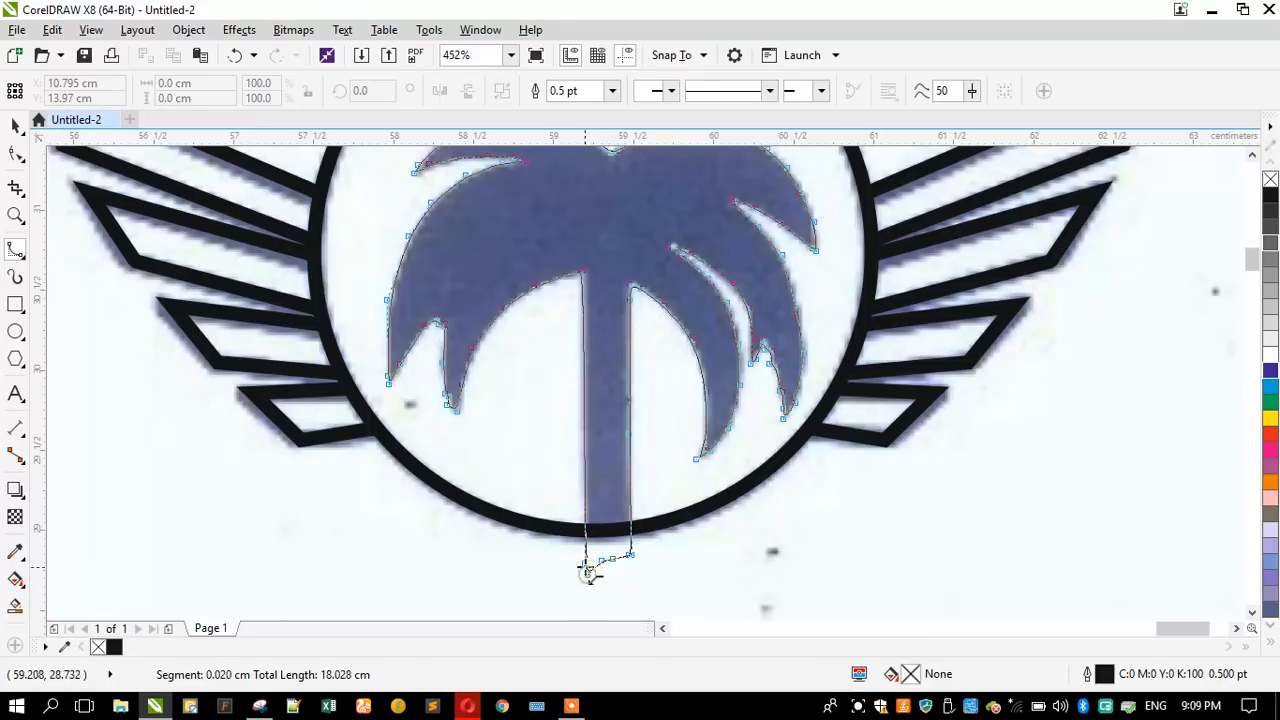
click(587, 564)
scroll(515, 410, down, 3)
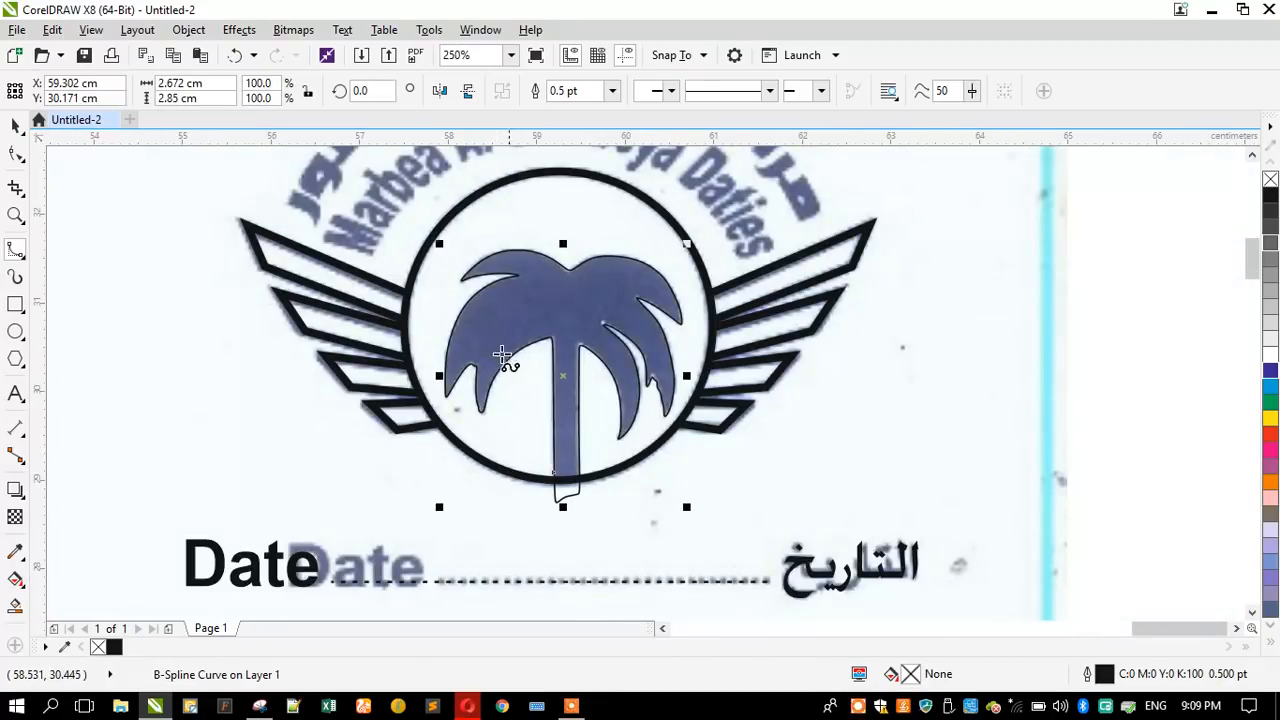
- Intersect the palm outline with the logo circle and delete the original B-Spline curve that extends below it
click(16, 125)
shift+click(537, 217)
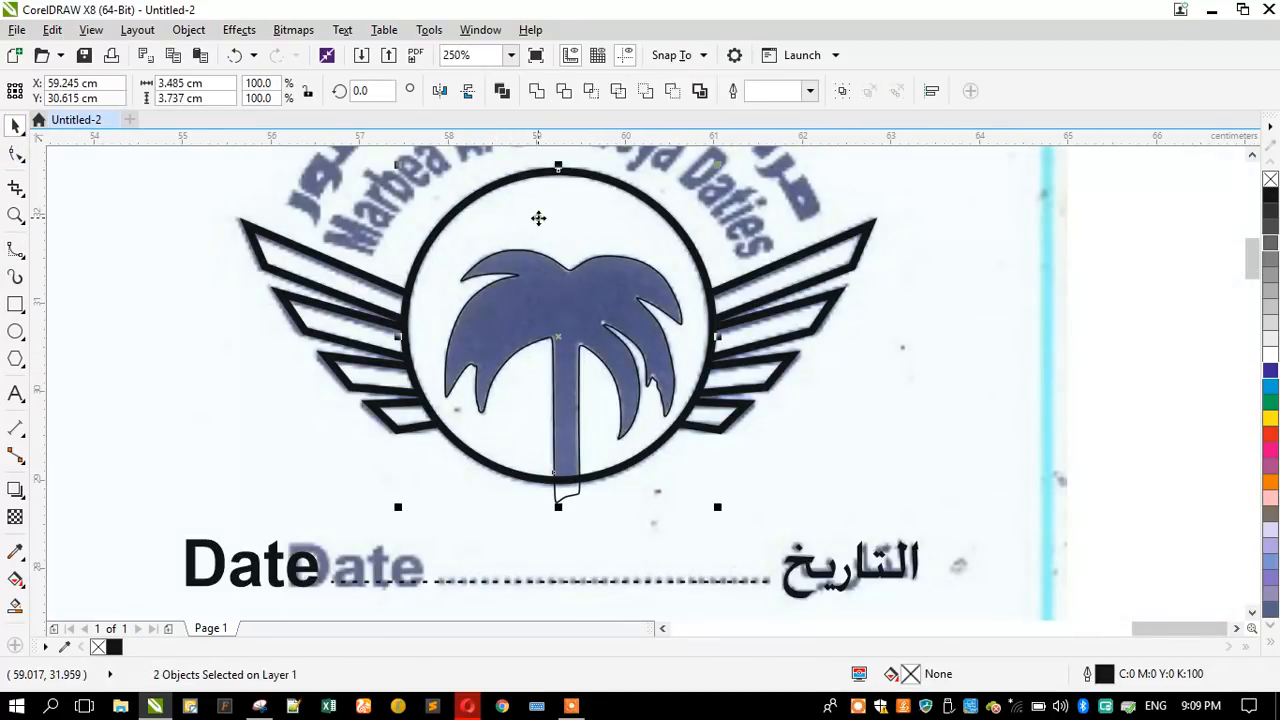
click(591, 92)
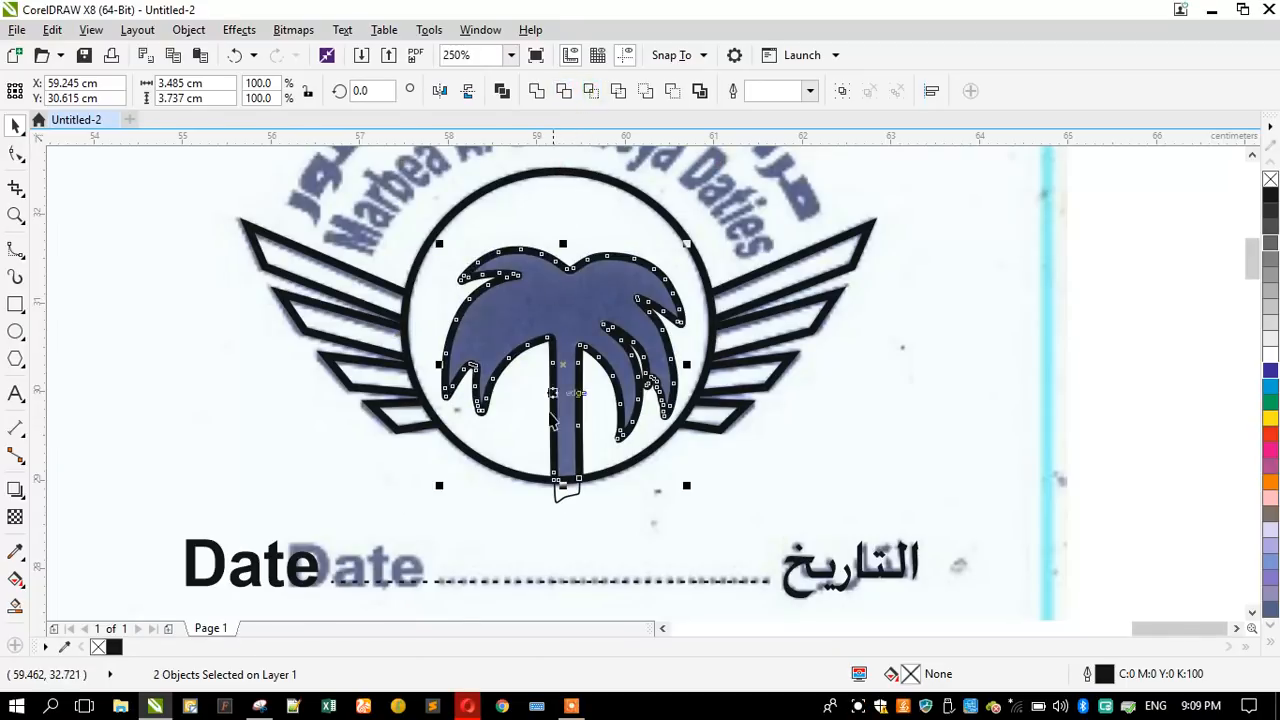
click(560, 497)
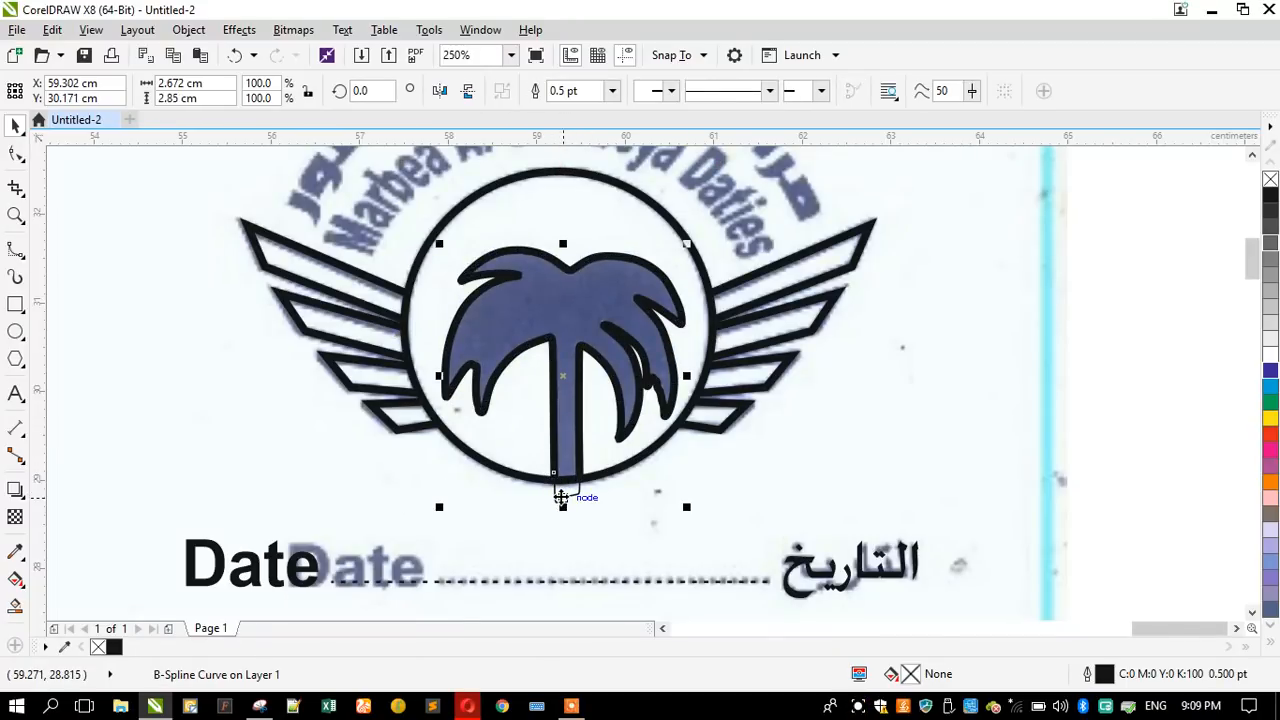
key(Delete)
- Fill the intersected palm shape with black and remove its outline
click(562, 337)
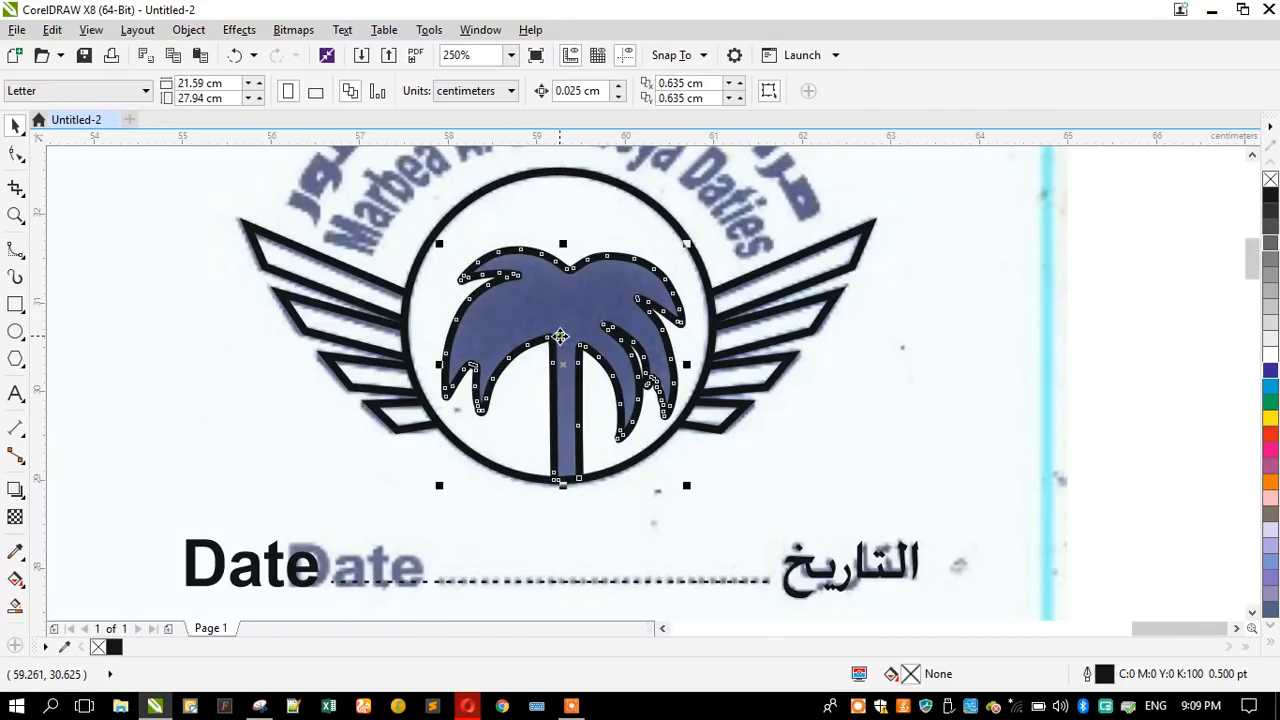
click(1270, 194)
right_click(1270, 180)
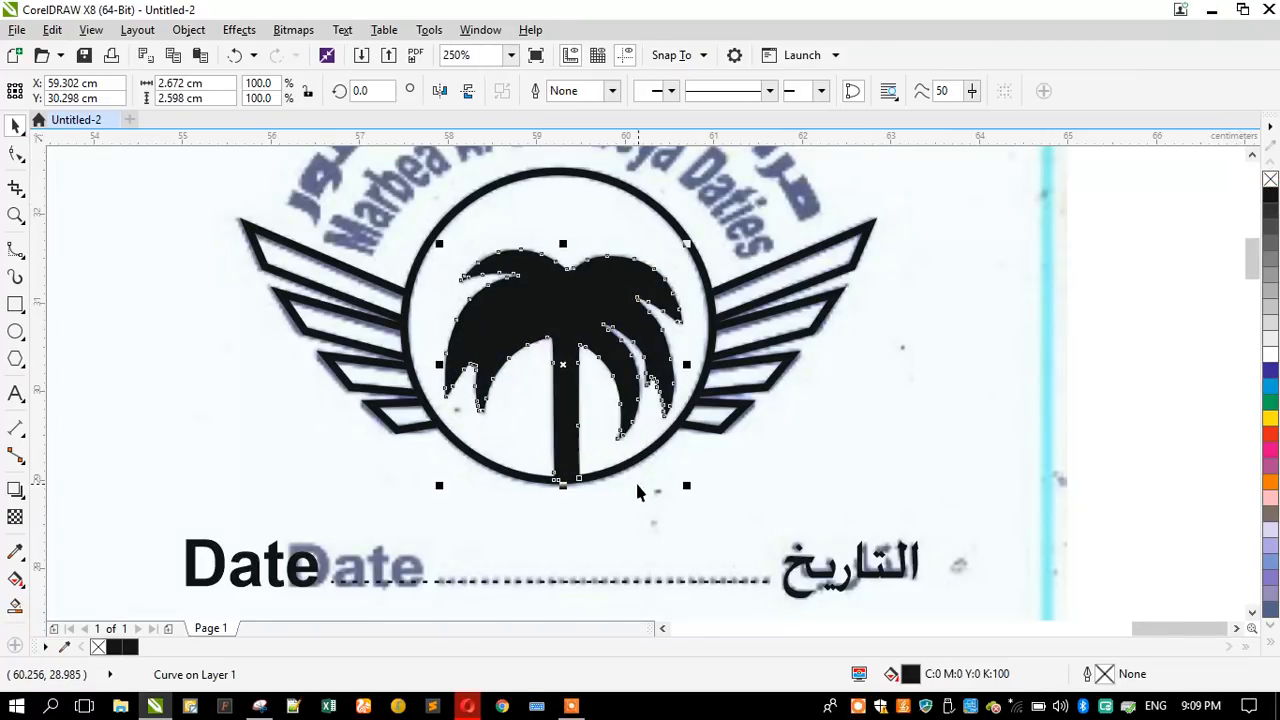
scroll(491, 351, down, 3)
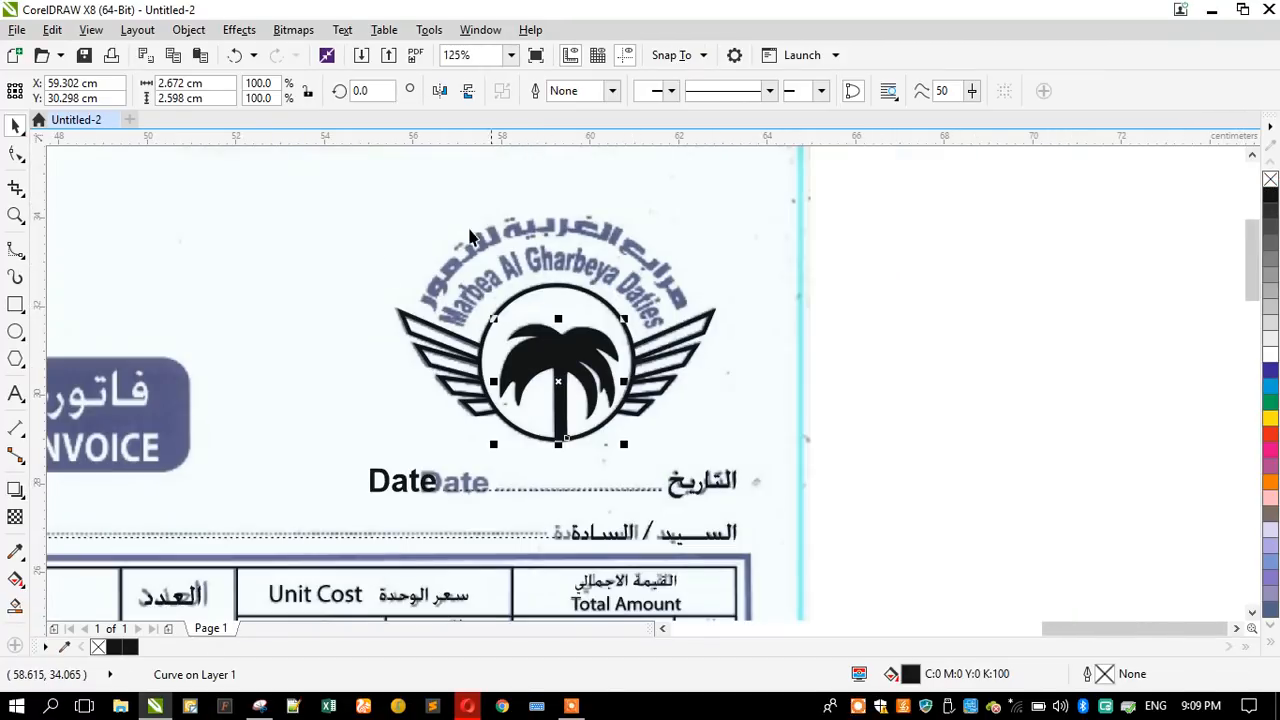
- Add the text "Marbea Al Gharbeya Daties" in 24 pt Arial starting in the blank area beside the logo
click(15, 393)
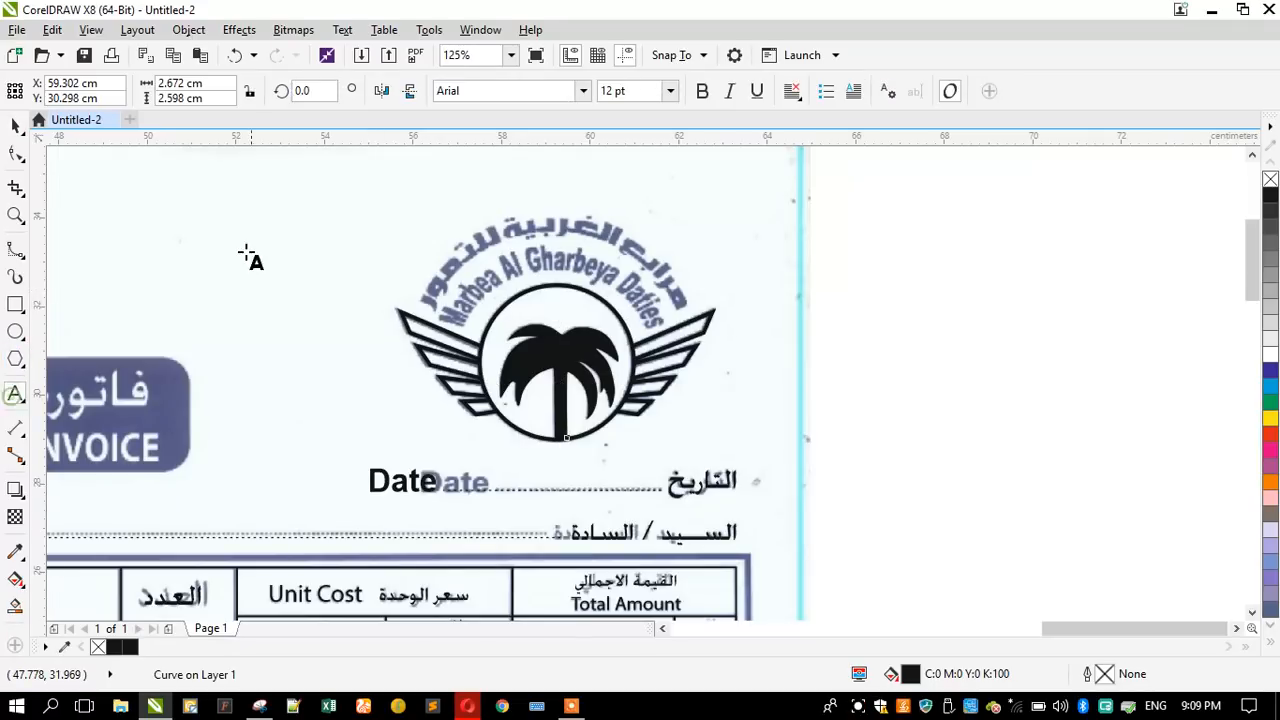
click(230, 232)
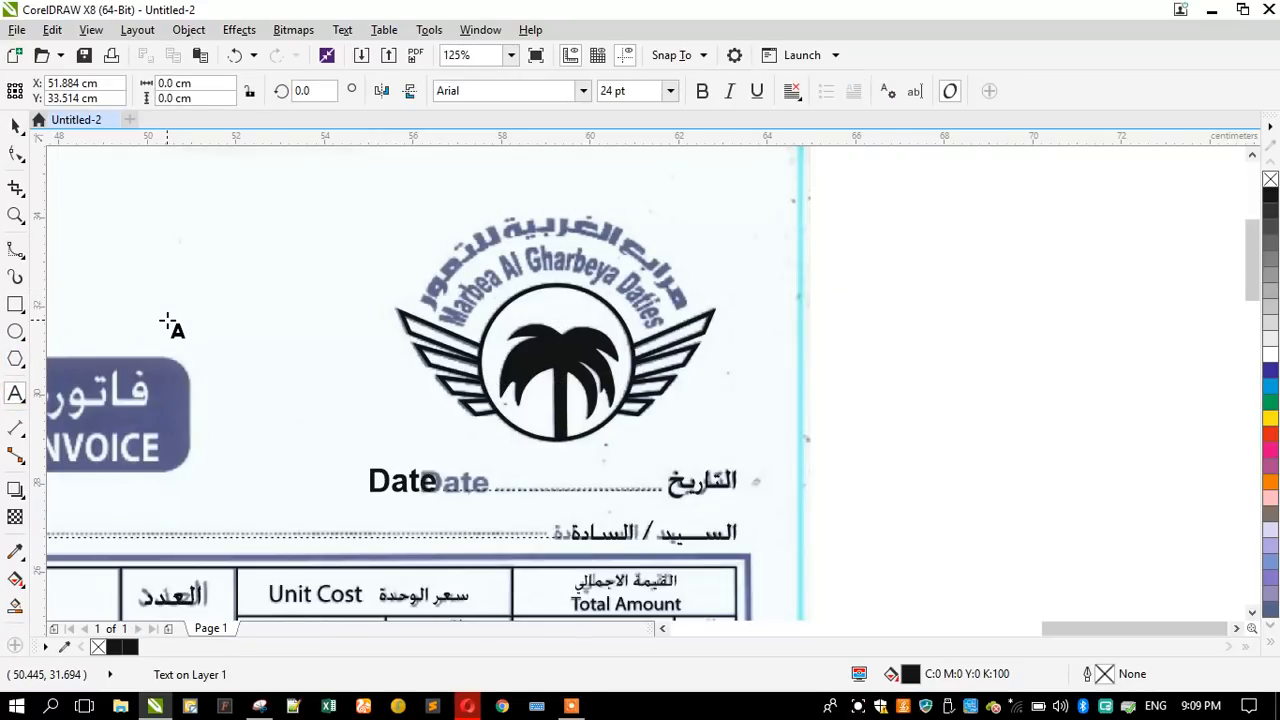
text(Mar)
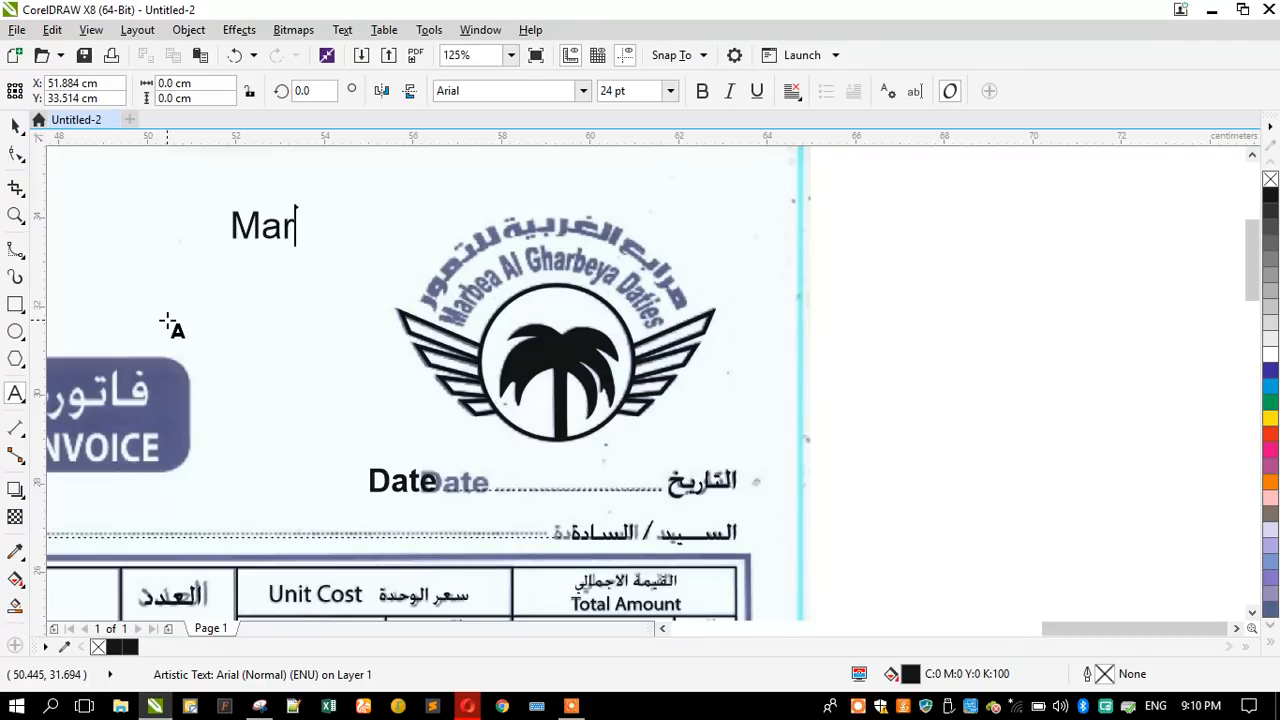
text(be)
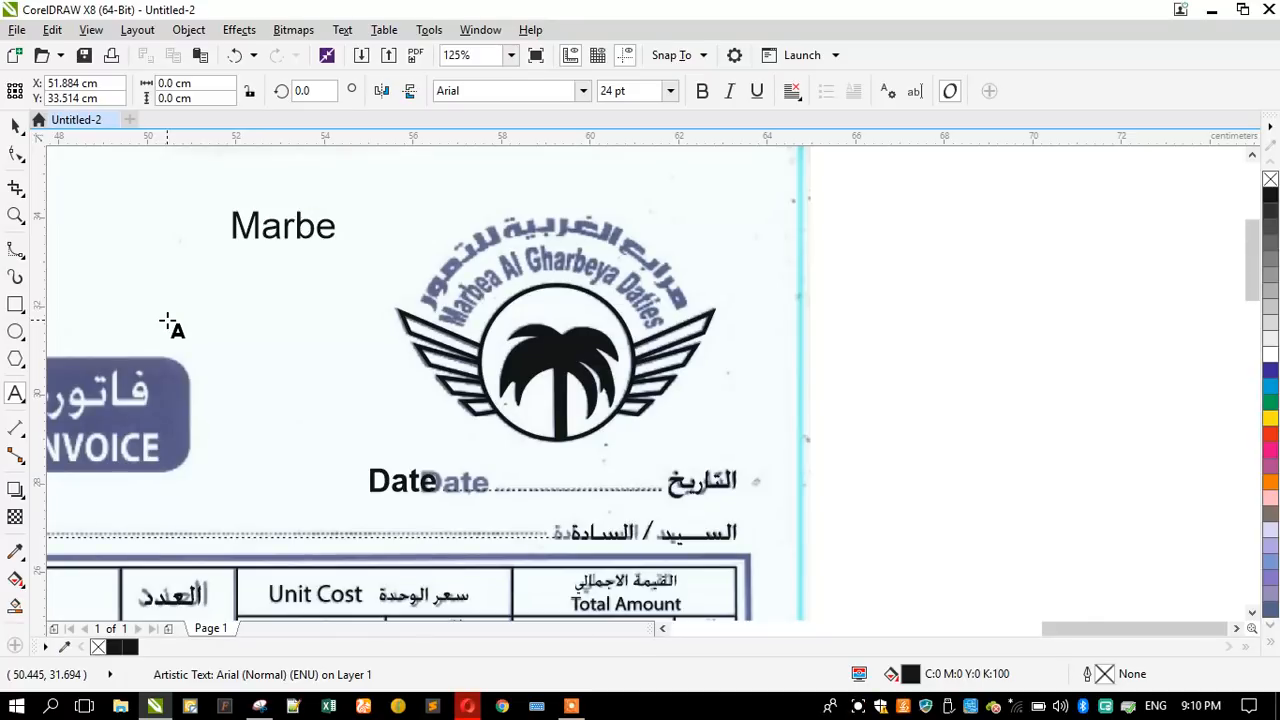
text(a al )
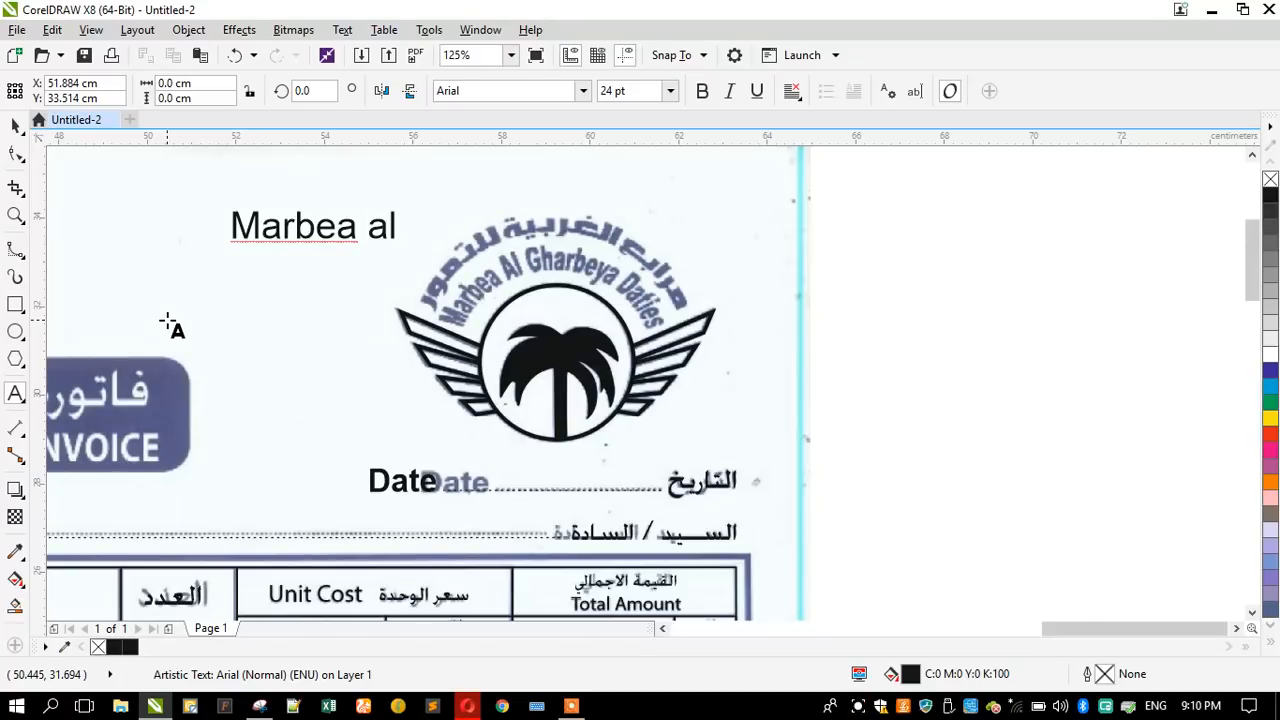
text(Al)
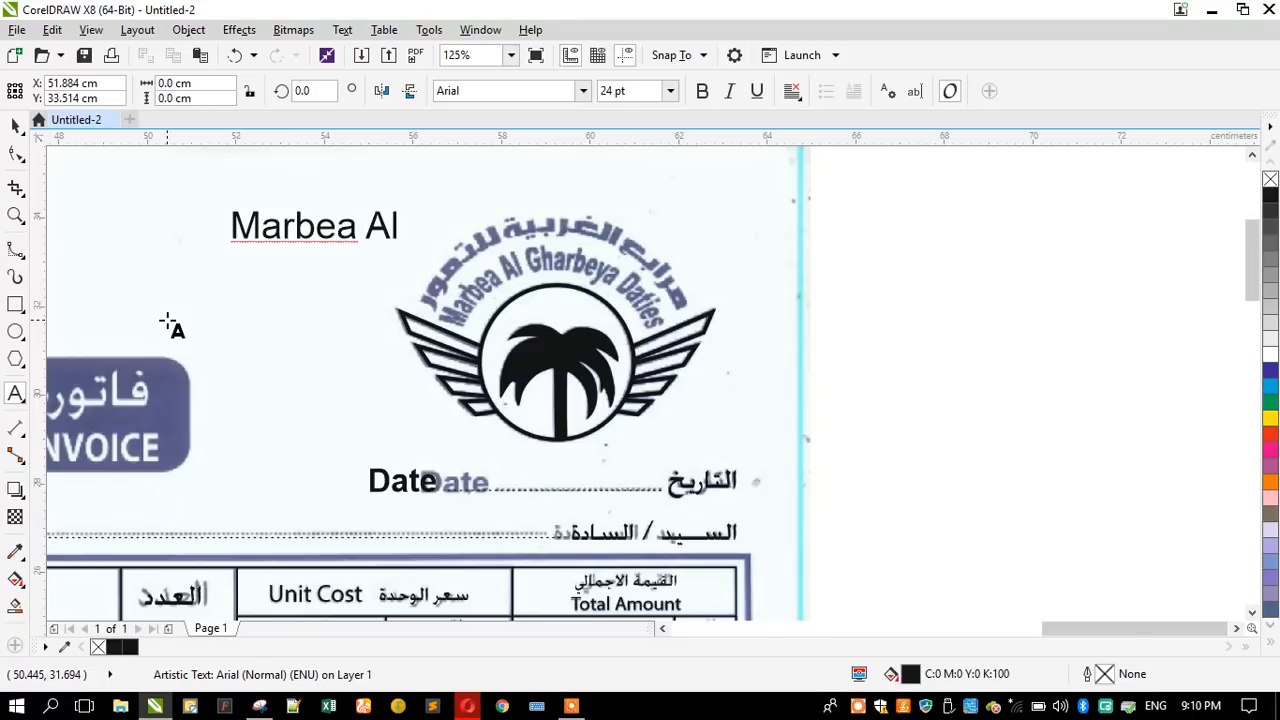
text( Gha)
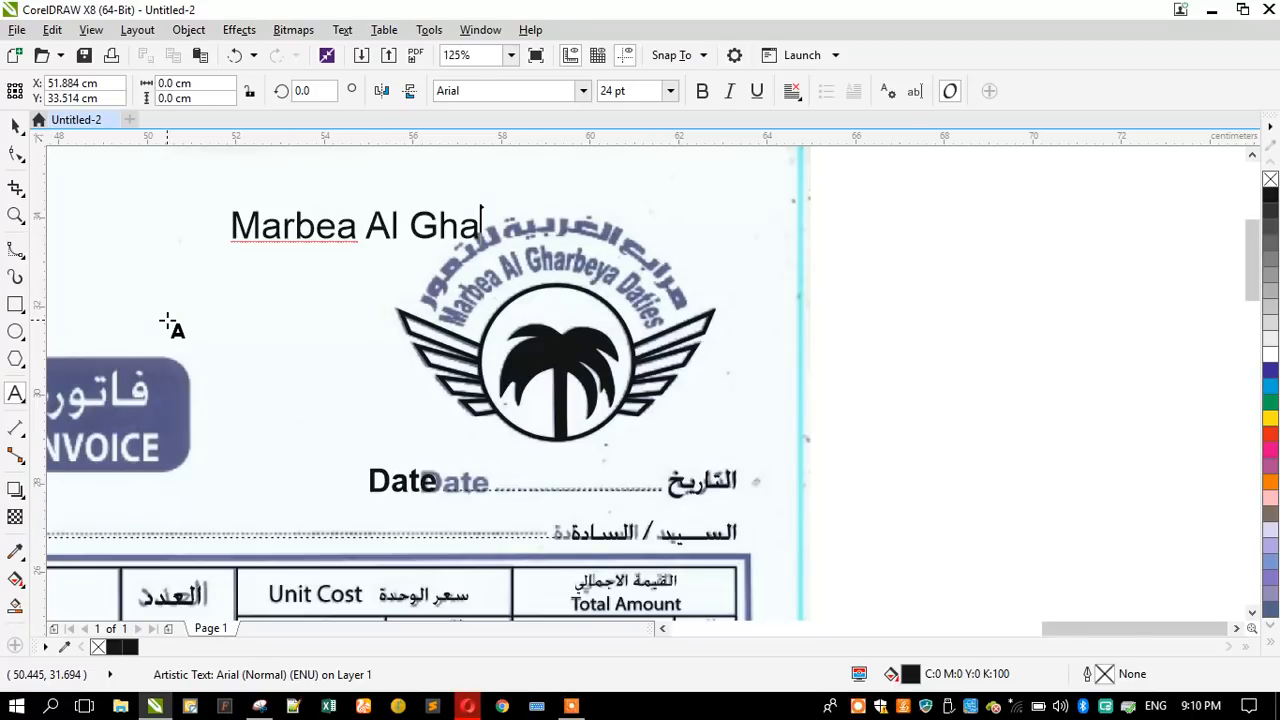
text(rbe)
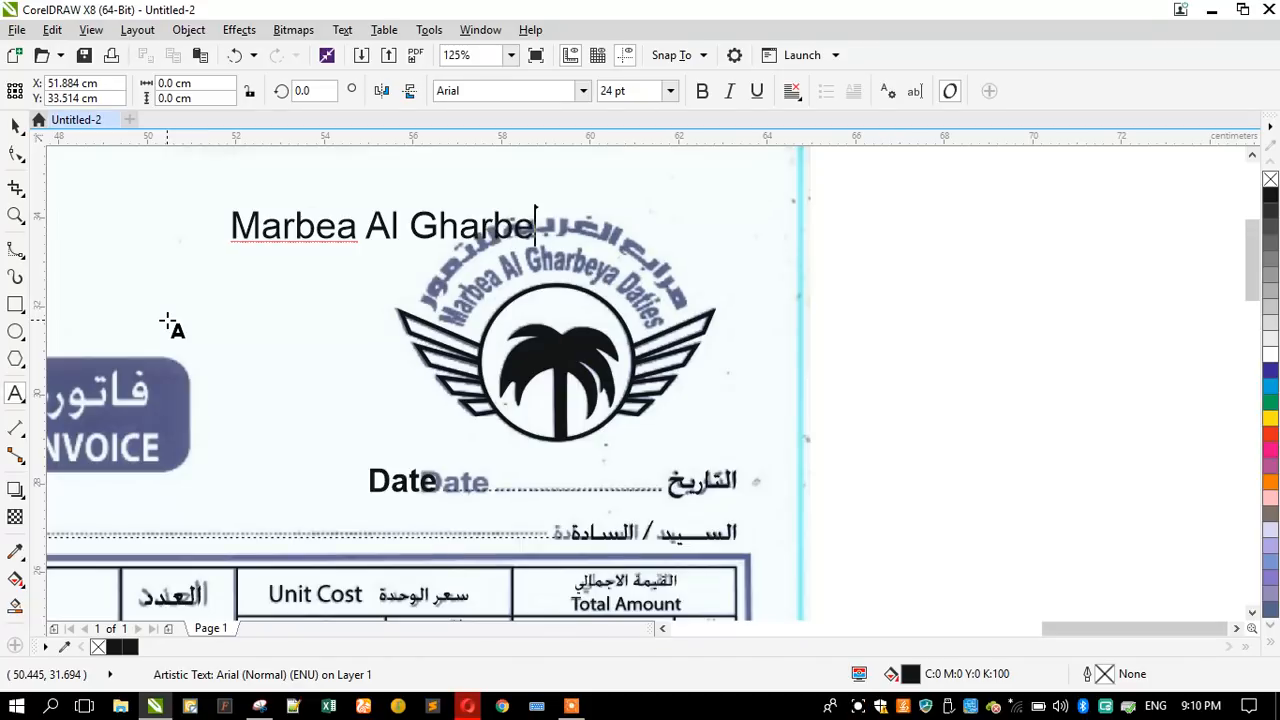
text(ya Da)
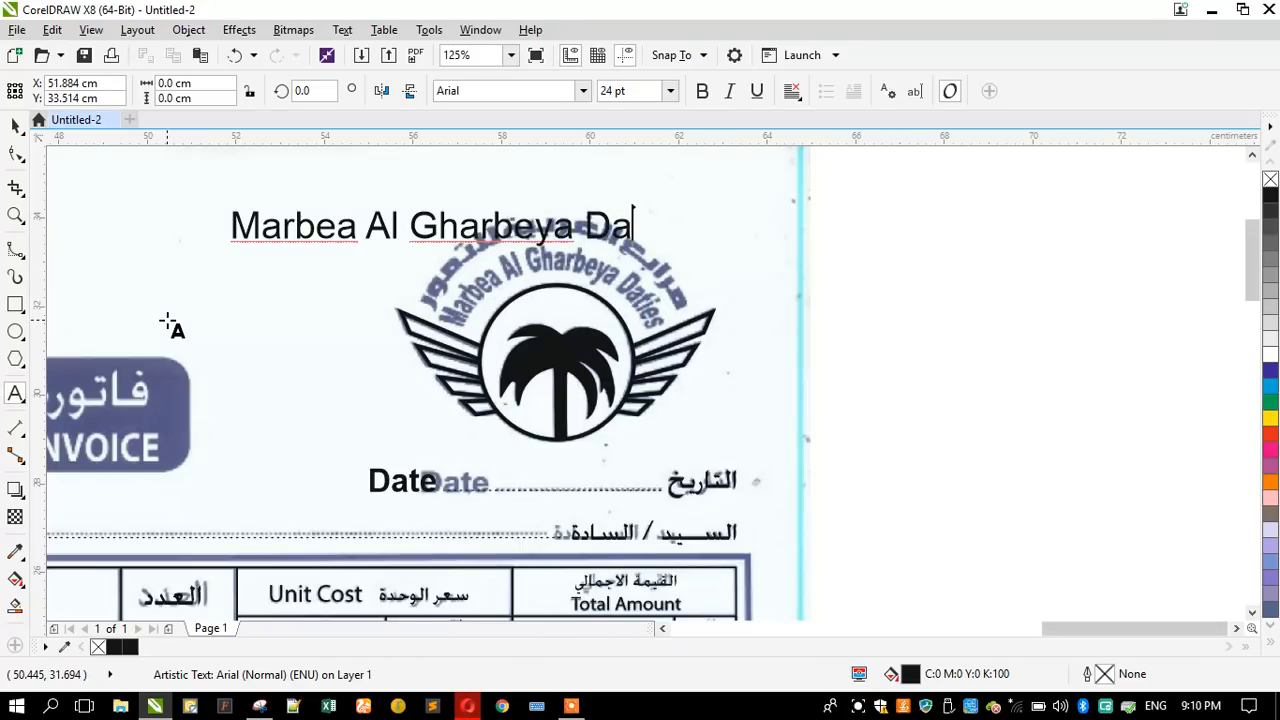
text(ties)
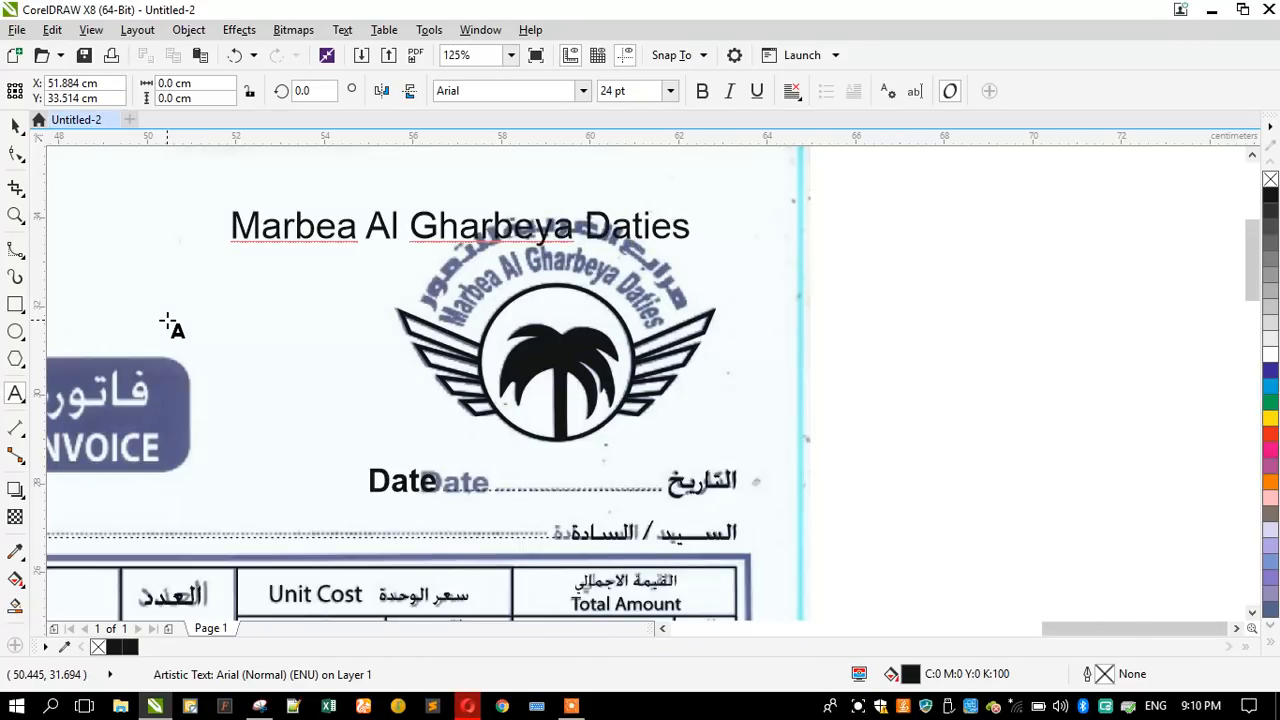
key(ctrl+space)
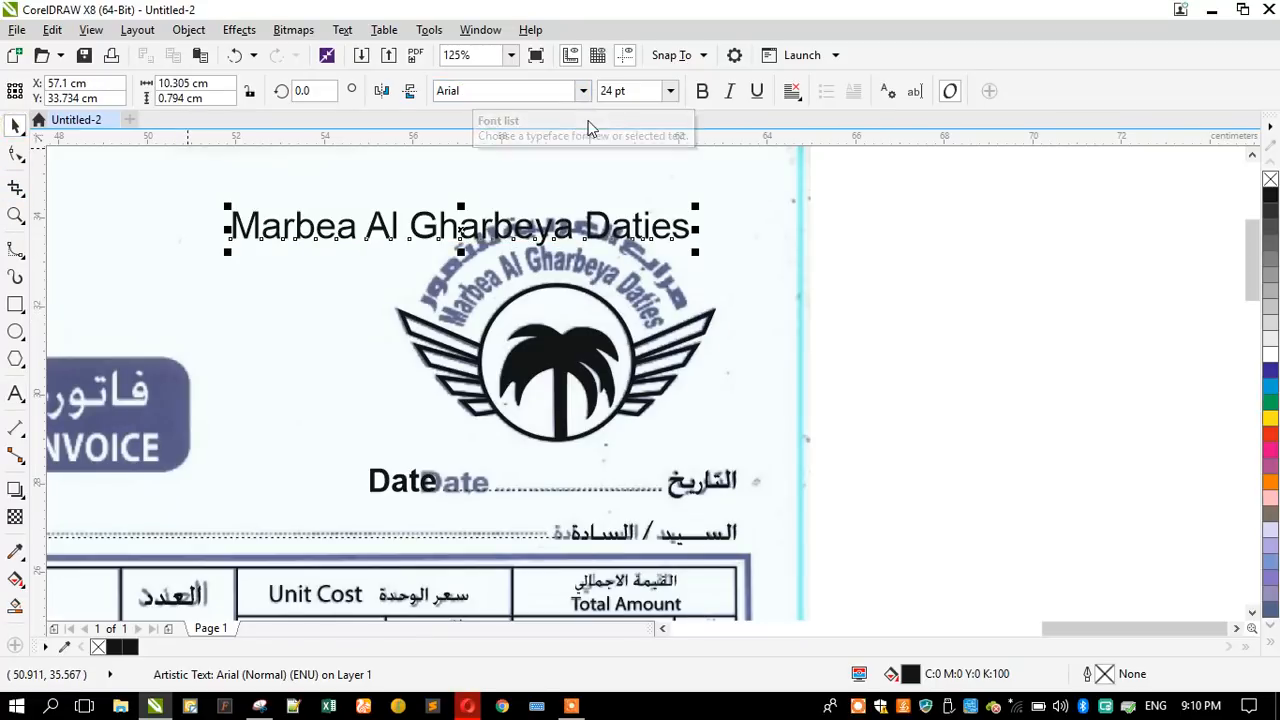
- Make the English company name bold, narrow it to about 6.6 cm wide and place it above the scanned logo lettering
click(583, 91)
click(583, 91)
click(702, 91)
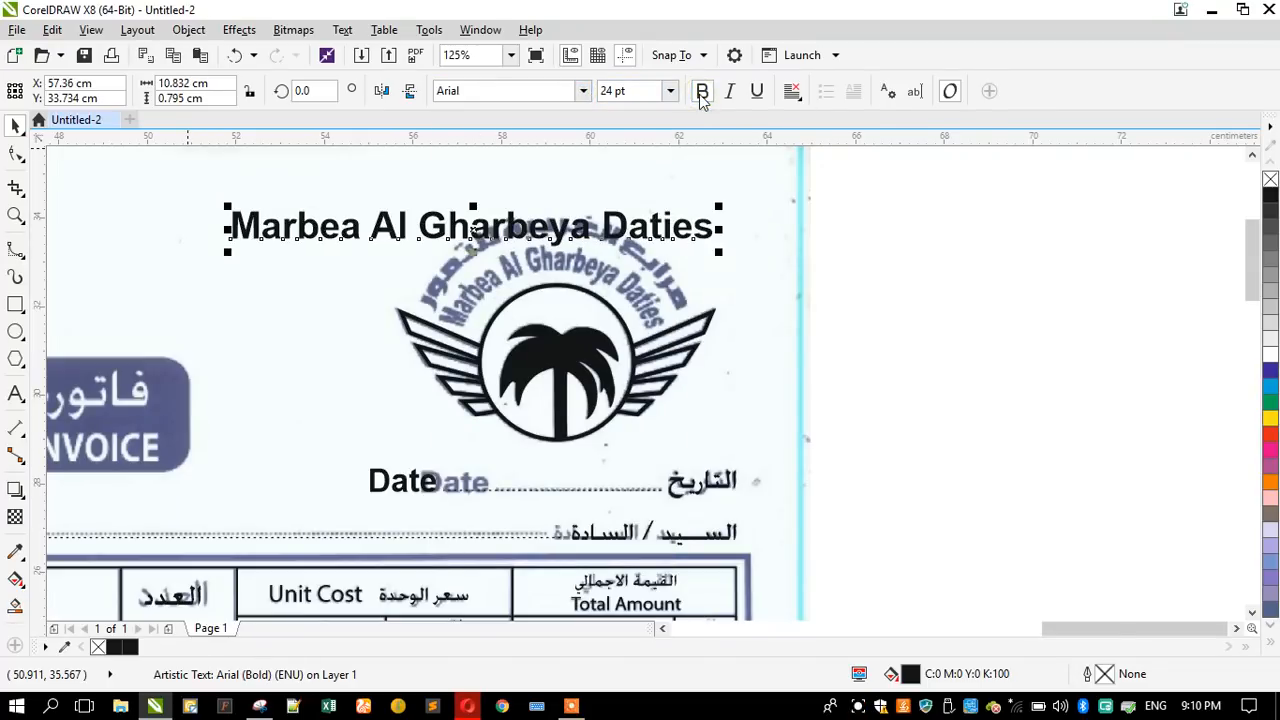
drag(222, 228, 418, 228)
scroll(510, 228, up, 4)
scroll(513, 228, down, 2)
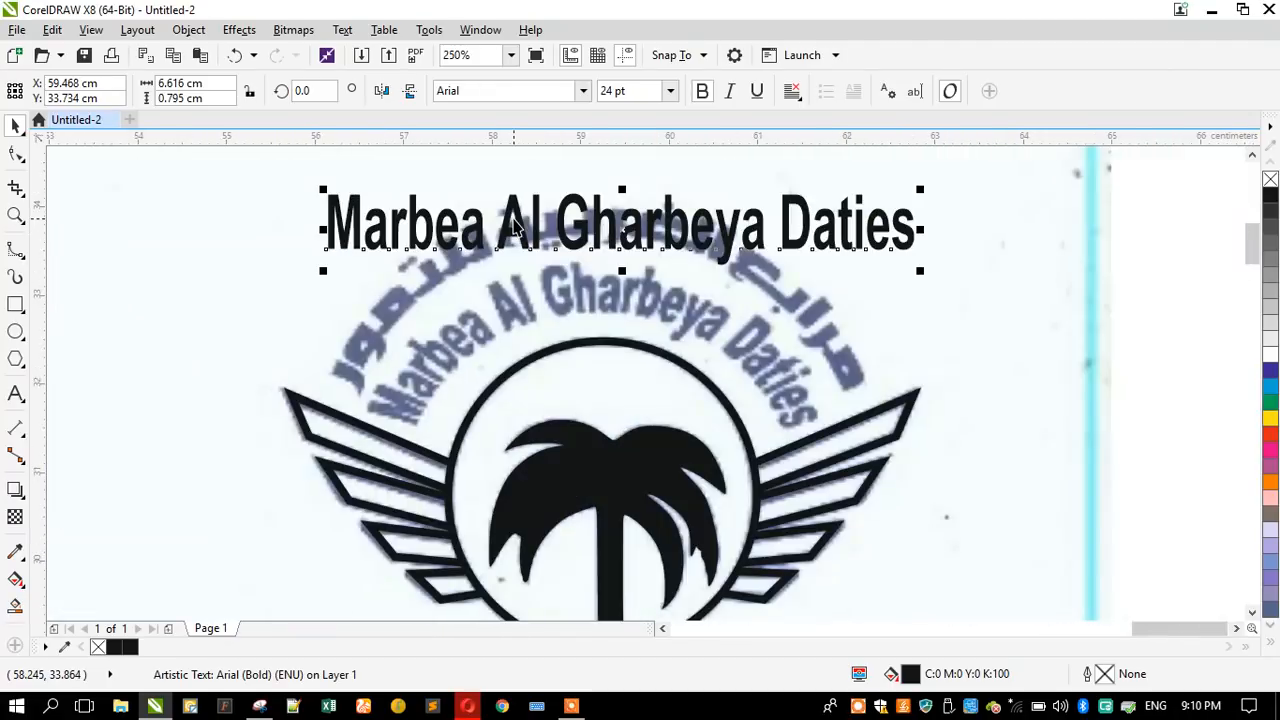
drag(521, 229, 524, 176)
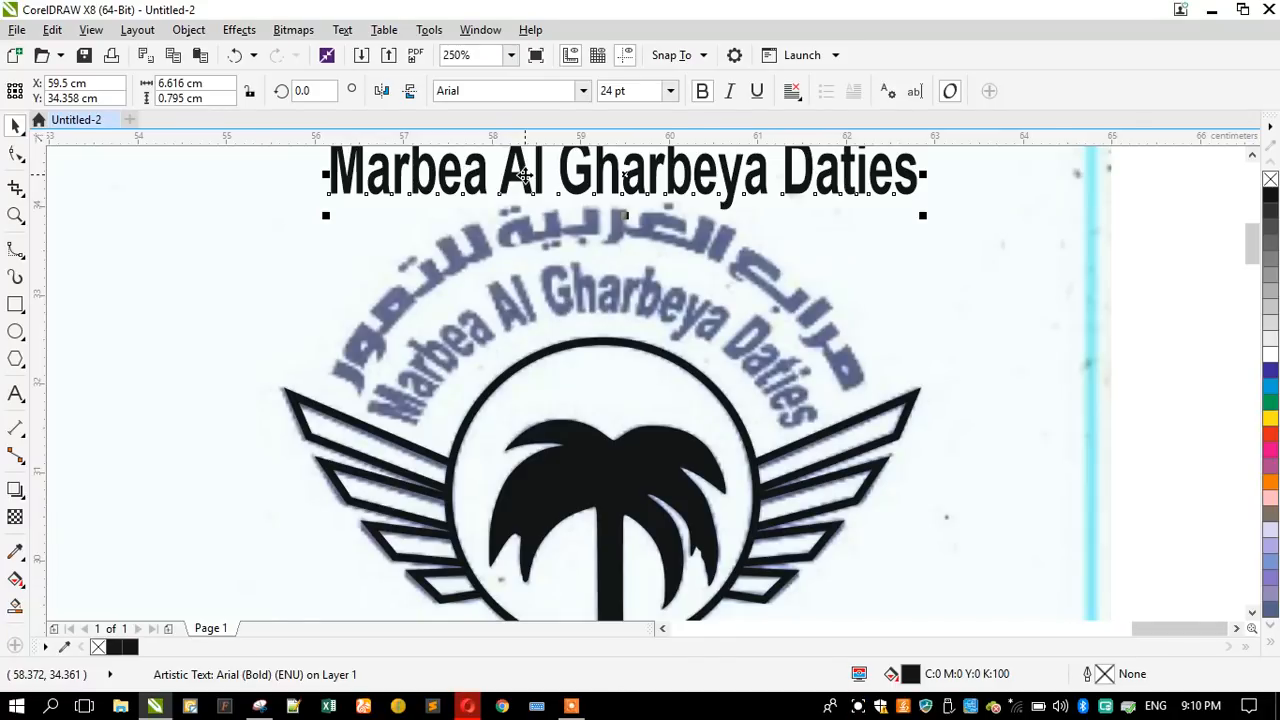
- Place a copy of the name, about 5.96 cm wide, over the scanned English arc and raise its envelope's top and bottom midpoints
drag(540, 185, 541, 332)
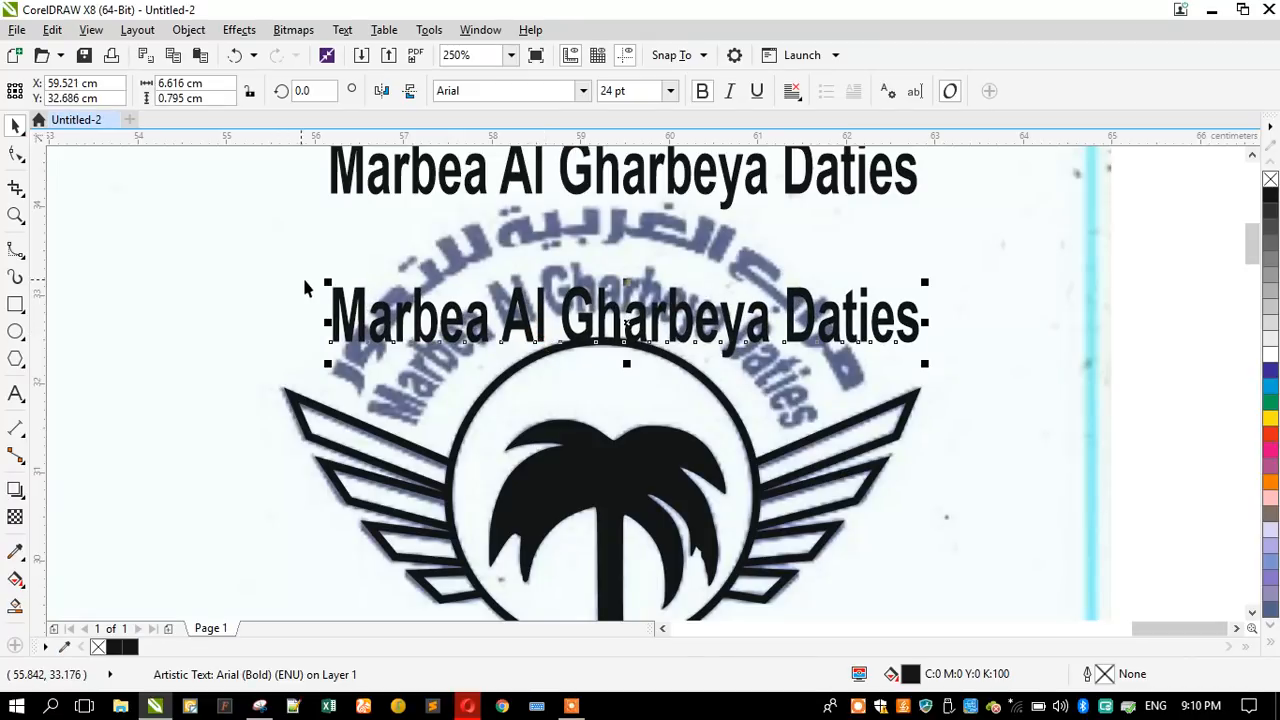
drag(323, 282, 354, 284)
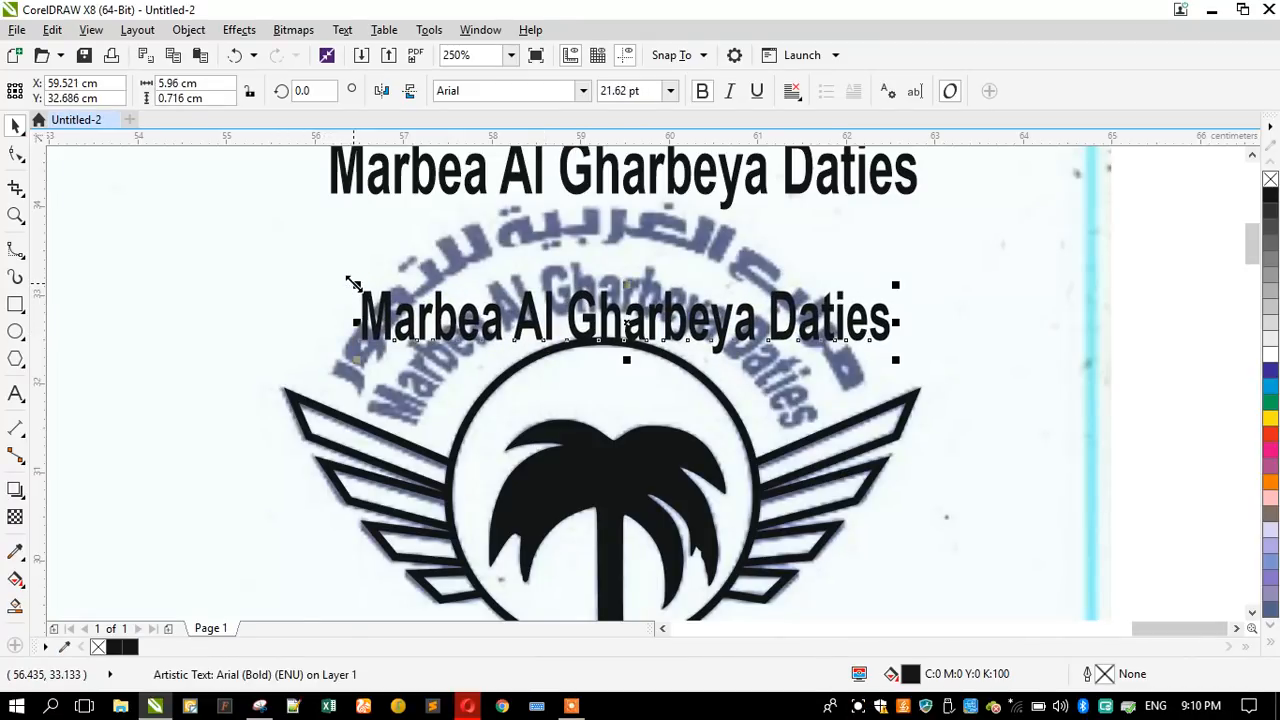
click(16, 490)
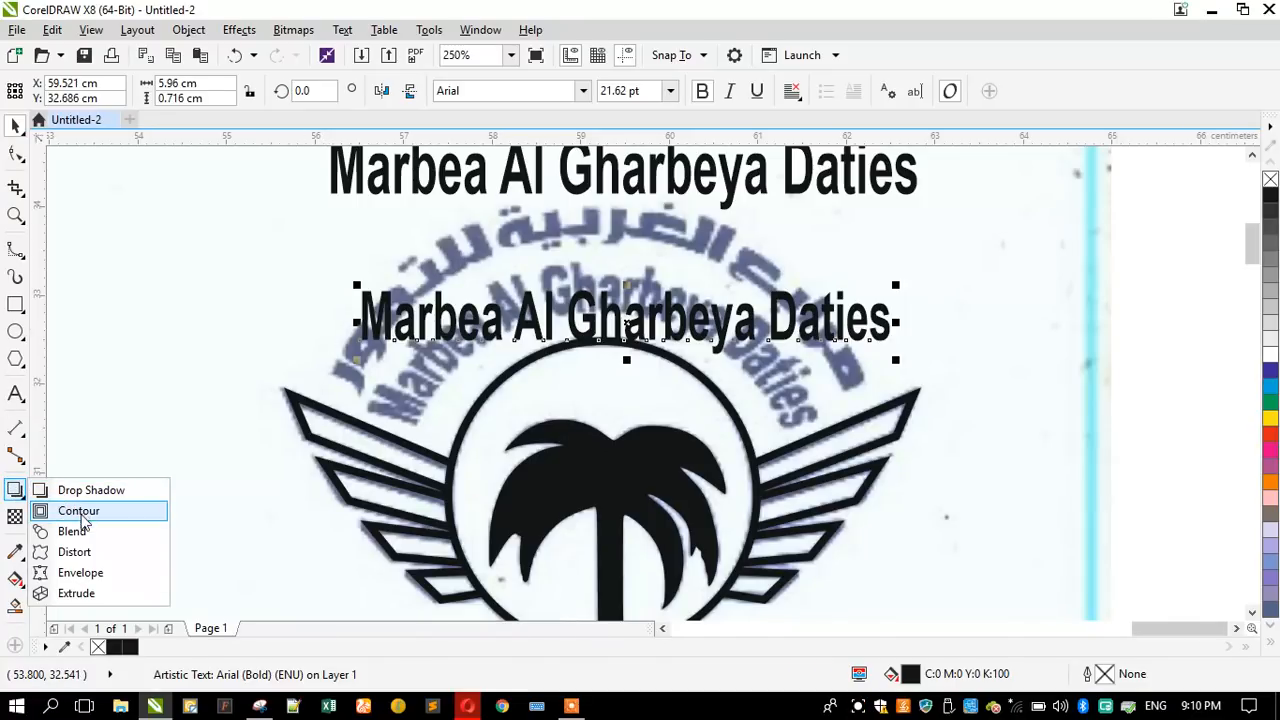
click(80, 573)
click(625, 295)
drag(627, 290, 627, 262)
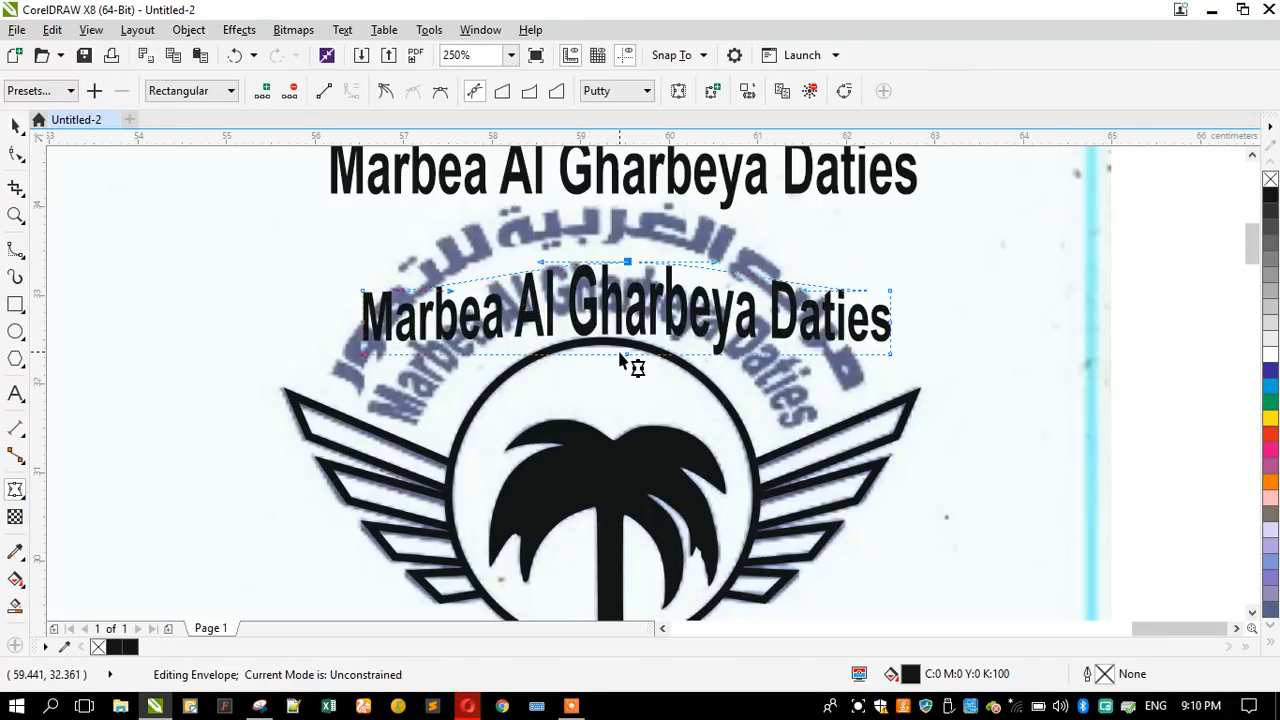
drag(632, 361, 618, 314)
- Fit the envelope's left end to the scanned arc, removing its middle node, curving the upper edge and straightening the end segment
drag(364, 353, 413, 422)
drag(366, 296, 366, 327)
double_click(362, 321)
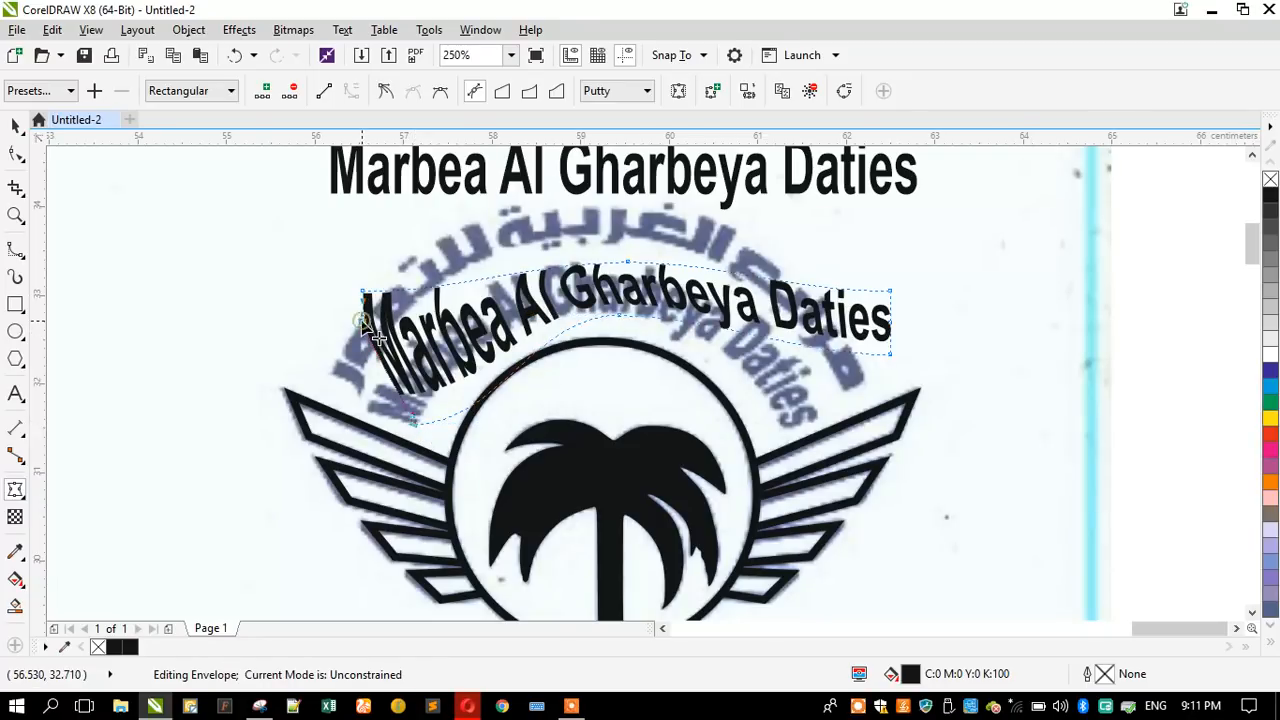
drag(366, 296, 369, 408)
drag(456, 405, 423, 300)
drag(543, 272, 543, 262)
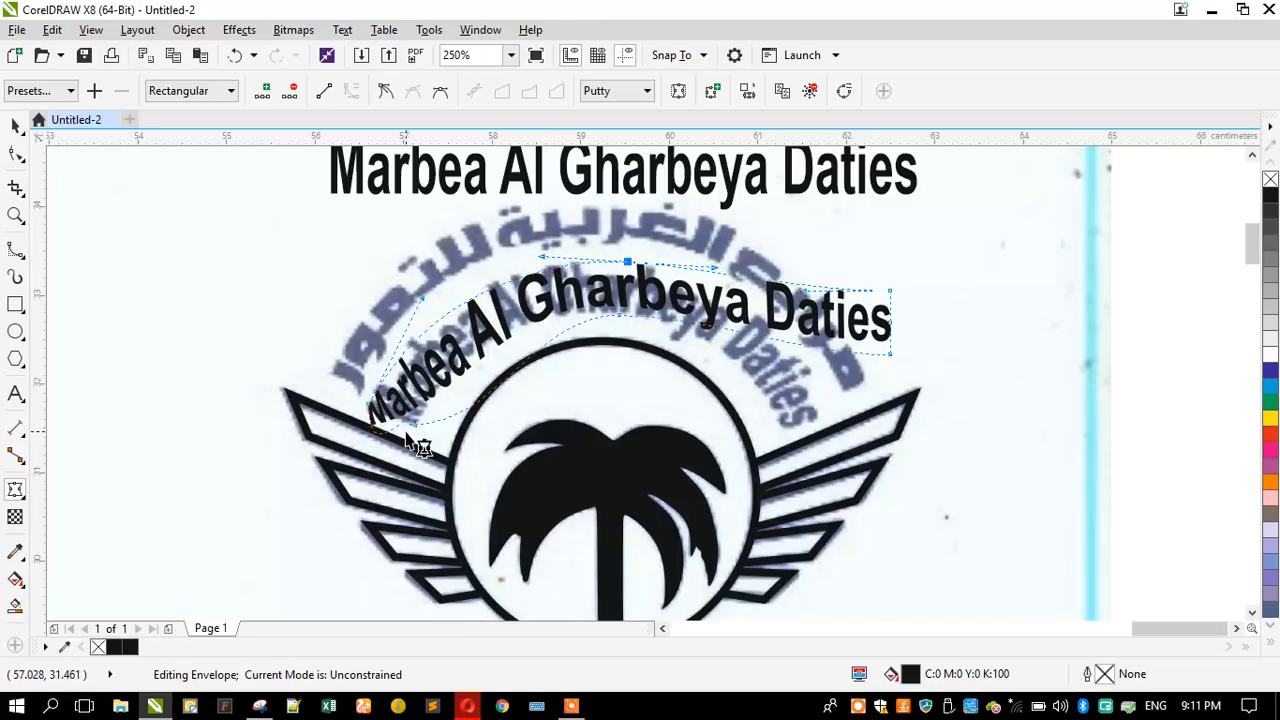
click(368, 404)
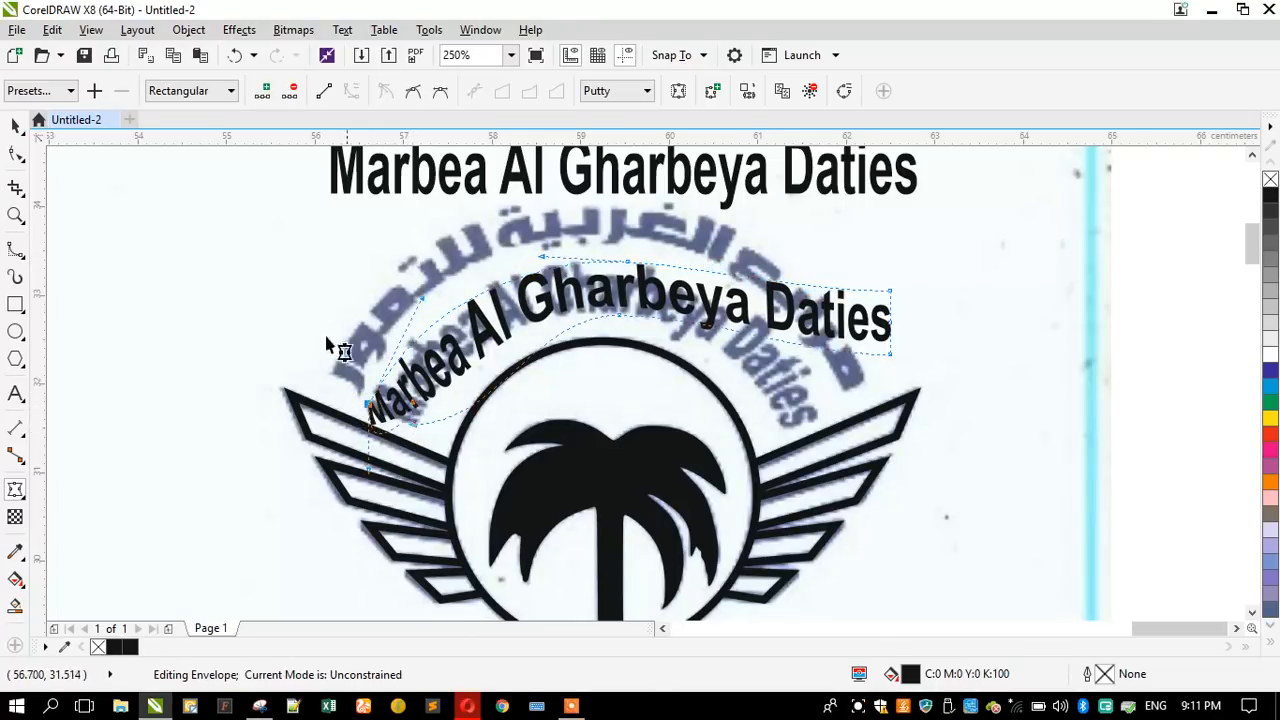
click(324, 90)
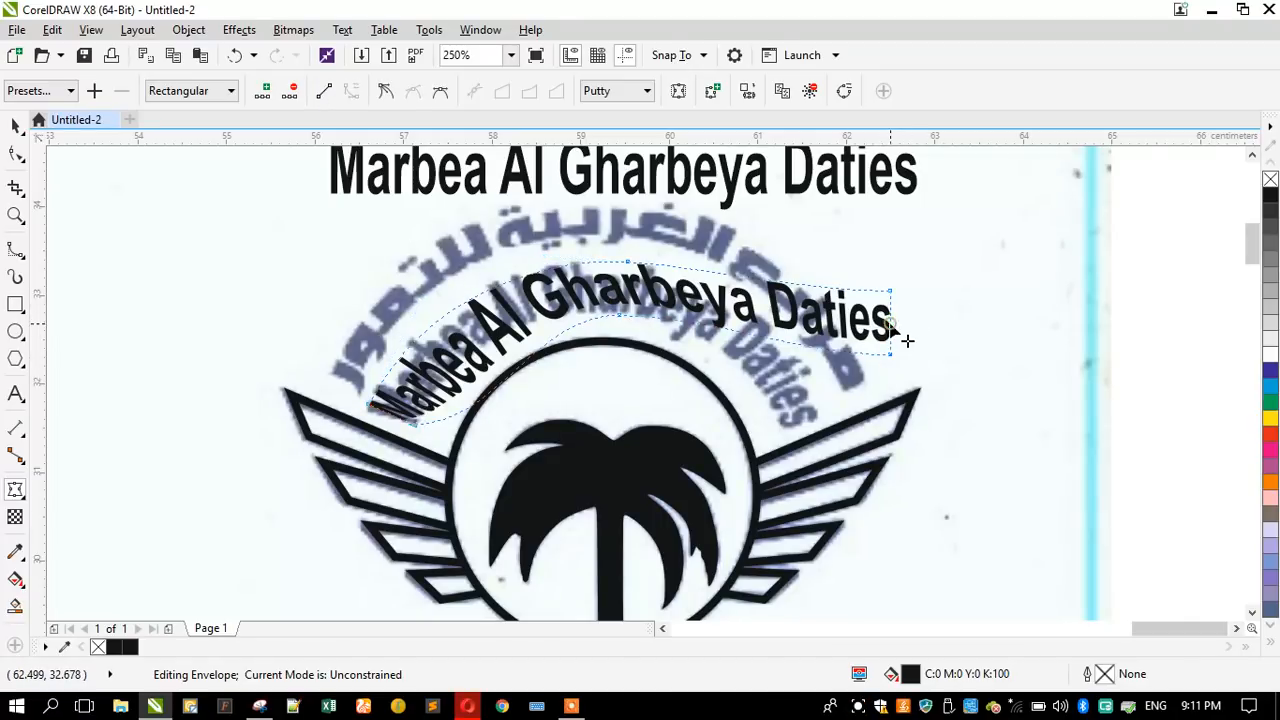
- Move the envelope's right corner nodes to the scanned arc's right end and straighten the short end segment
drag(889, 356, 785, 427)
drag(889, 296, 817, 415)
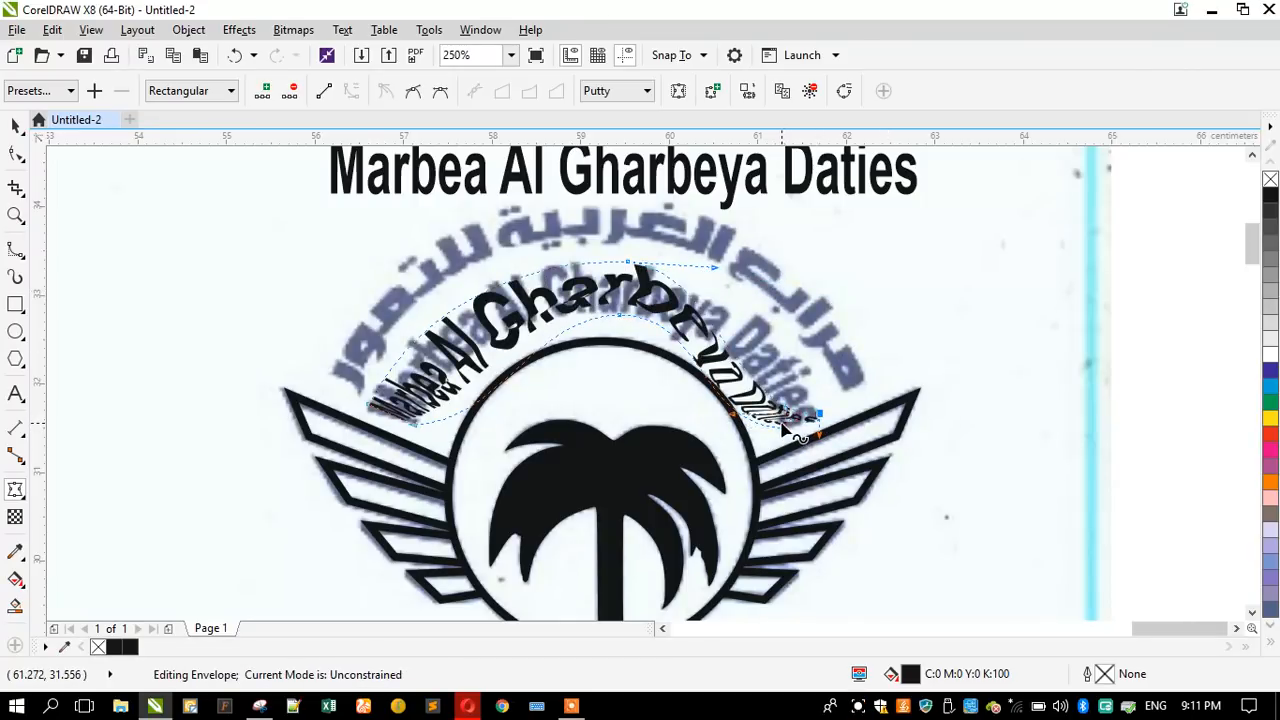
click(764, 438)
click(785, 428)
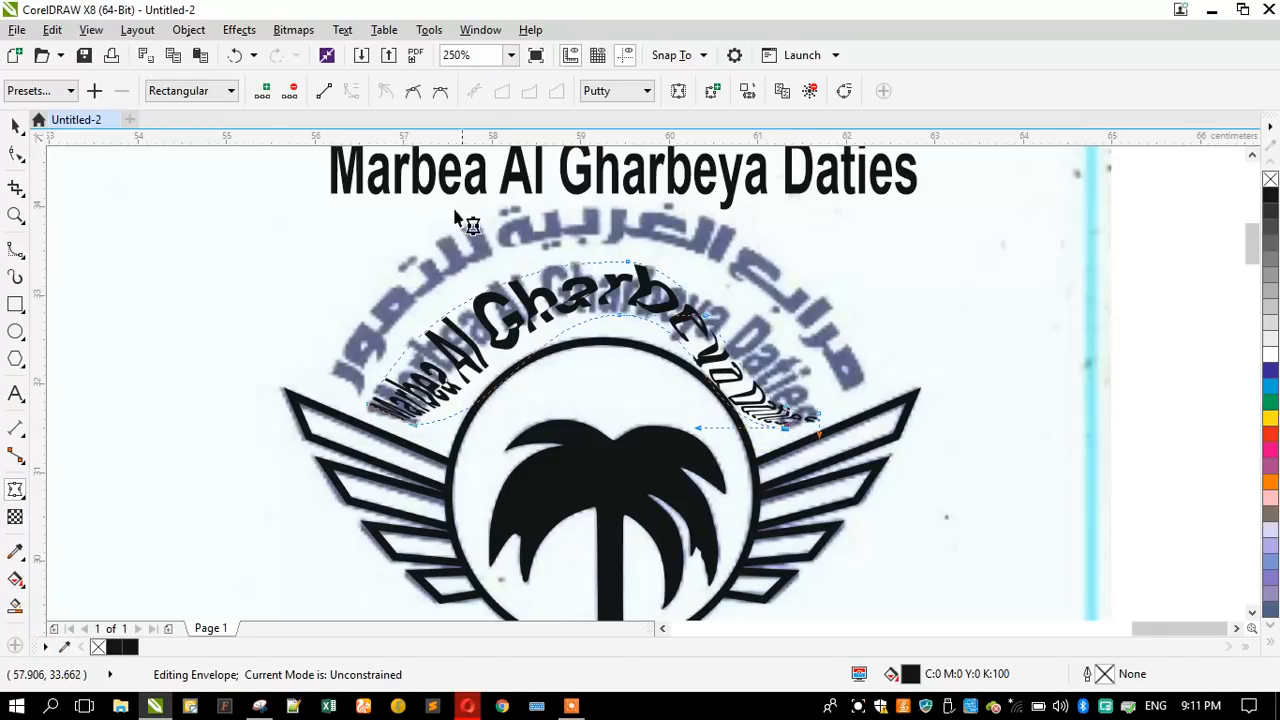
click(322, 91)
click(236, 55)
click(826, 417)
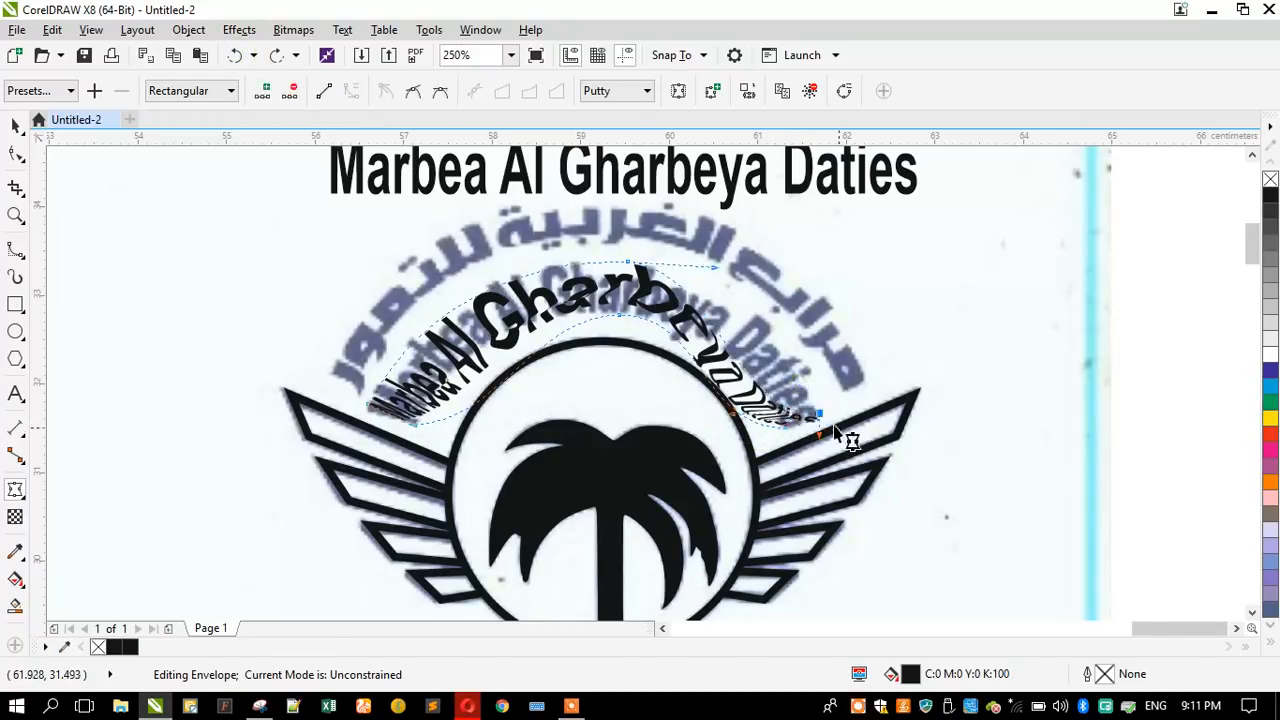
click(322, 93)
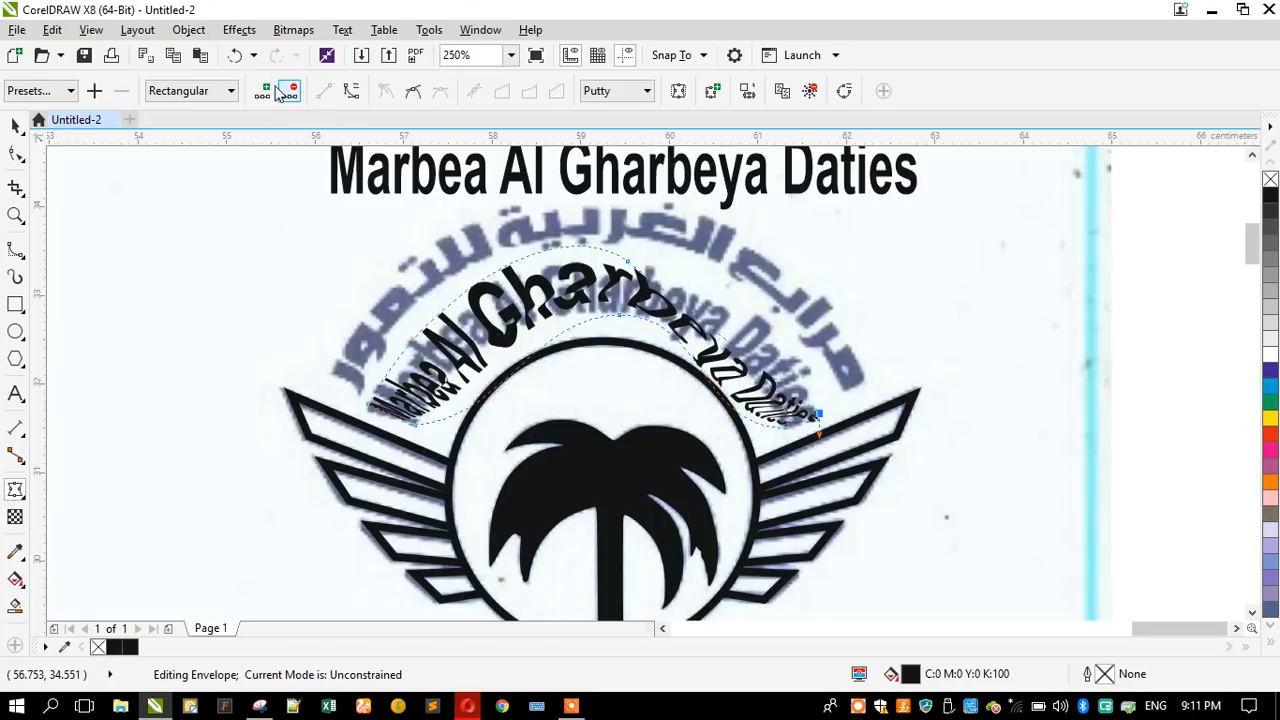
click(236, 55)
drag(731, 459, 794, 424)
click(323, 93)
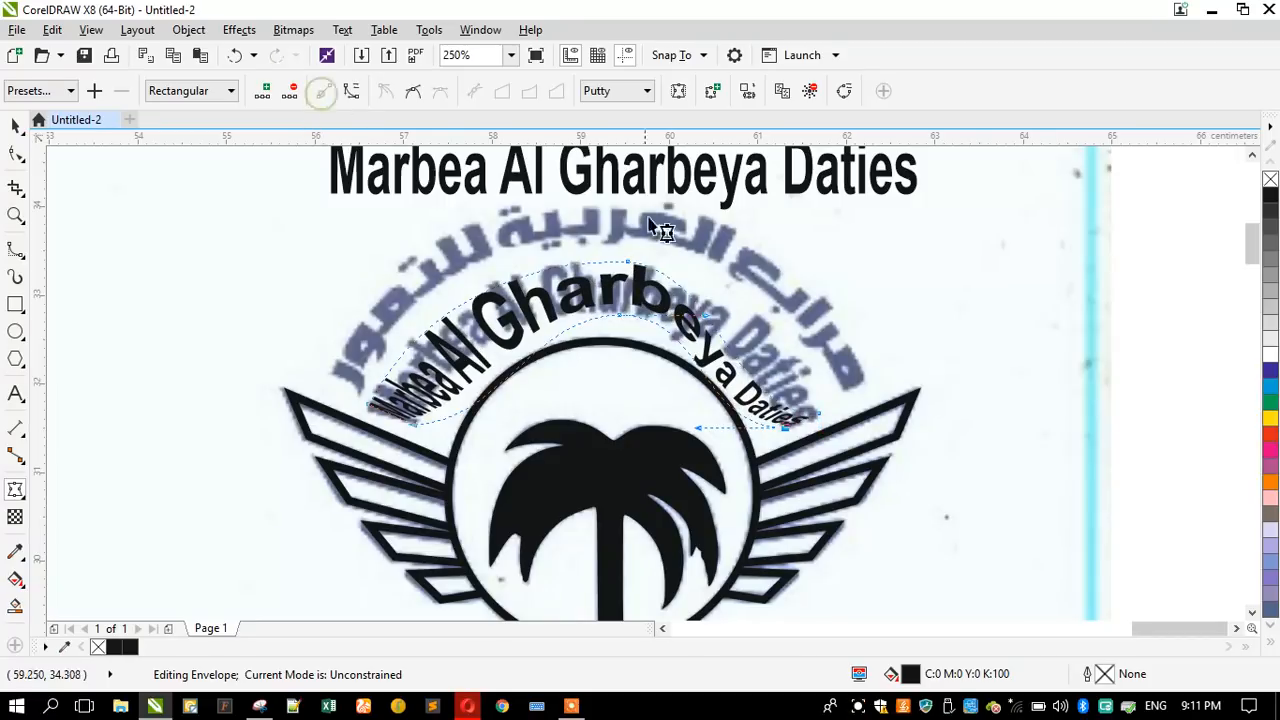
- Bend the envelope's upper right and lower edges so the copied name arches concentrically around the logo circle
click(699, 401)
click(735, 413)
drag(757, 373, 812, 357)
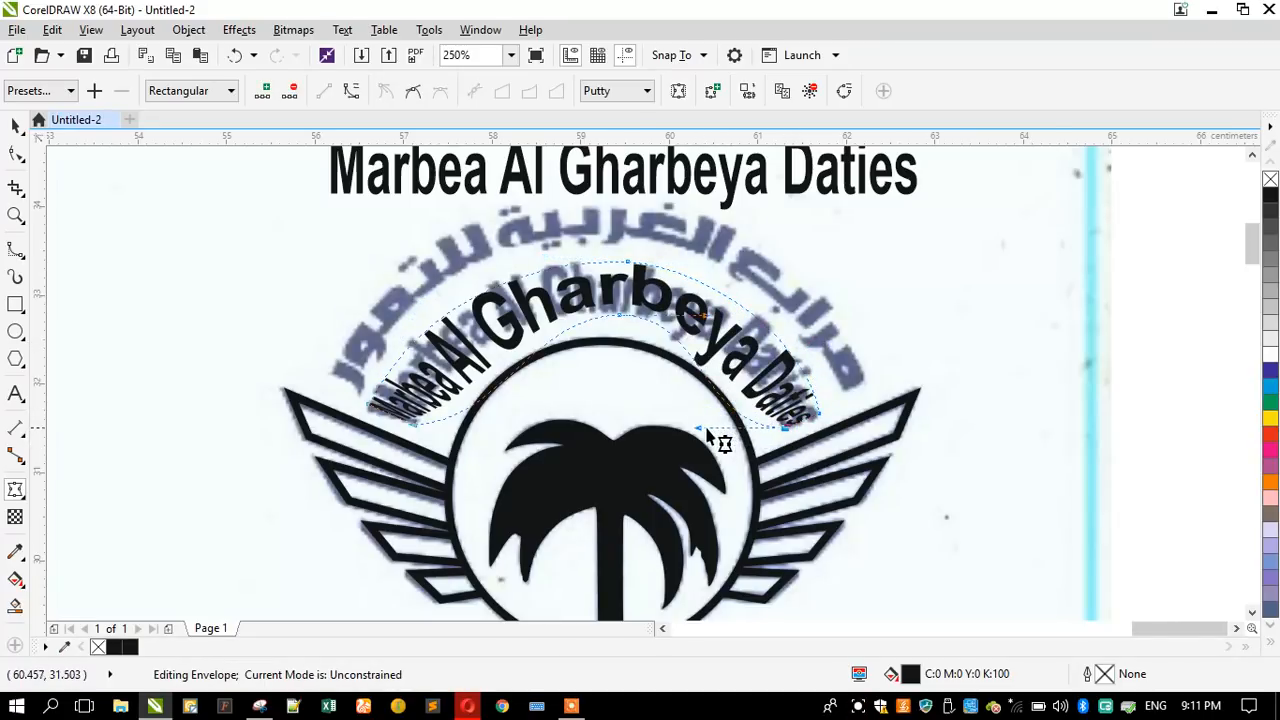
drag(698, 427, 755, 377)
click(488, 418)
drag(499, 428, 478, 341)
drag(749, 418, 806, 442)
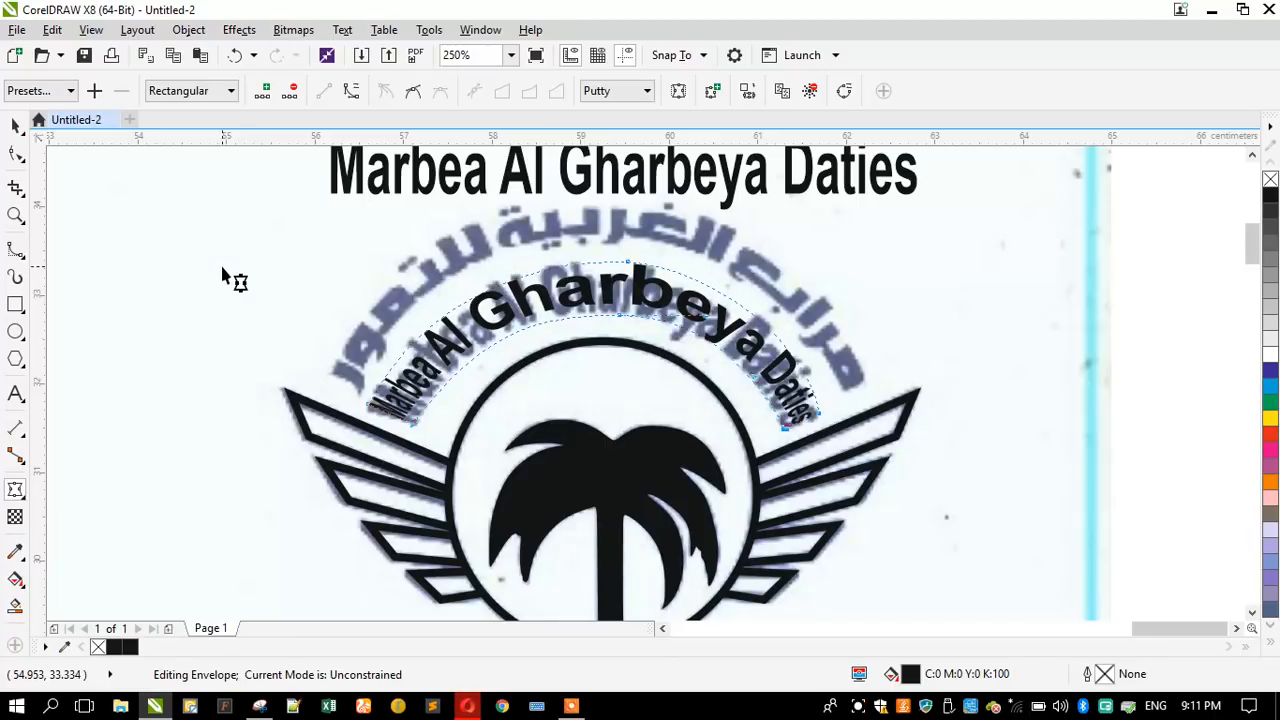
- Delete the envelope-distorted copy of the English name
click(13, 130)
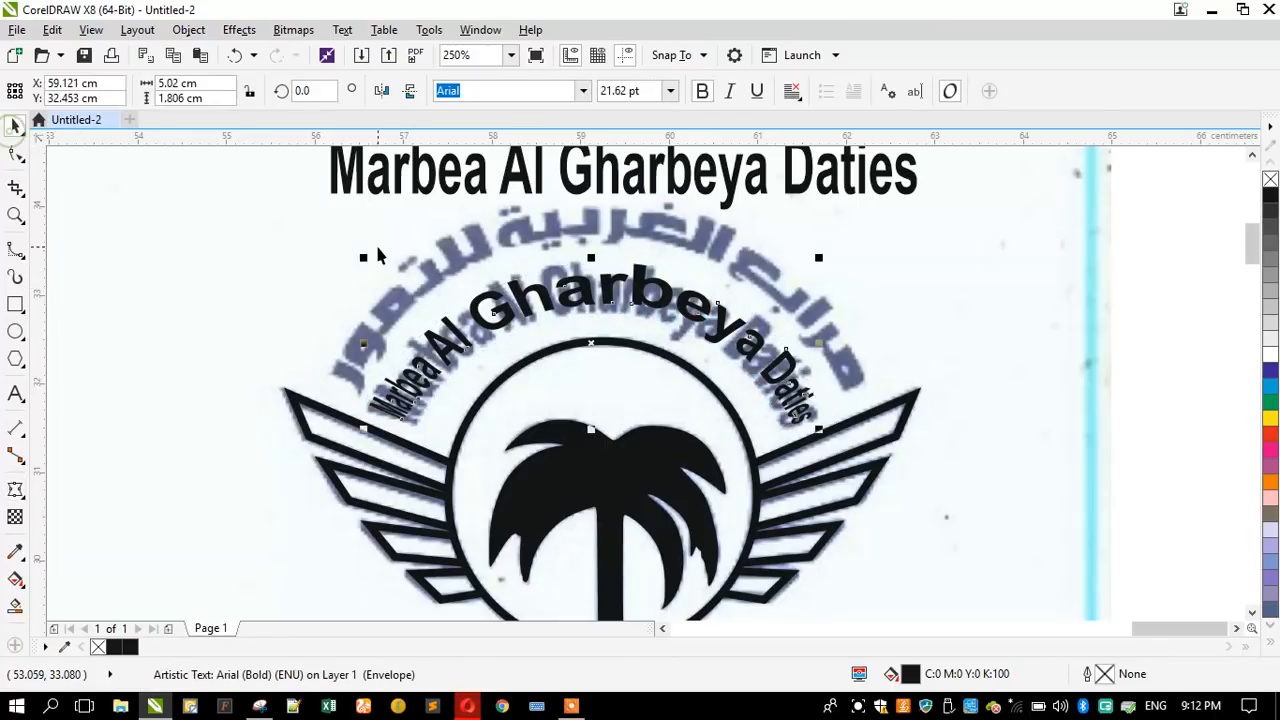
key(Delete)
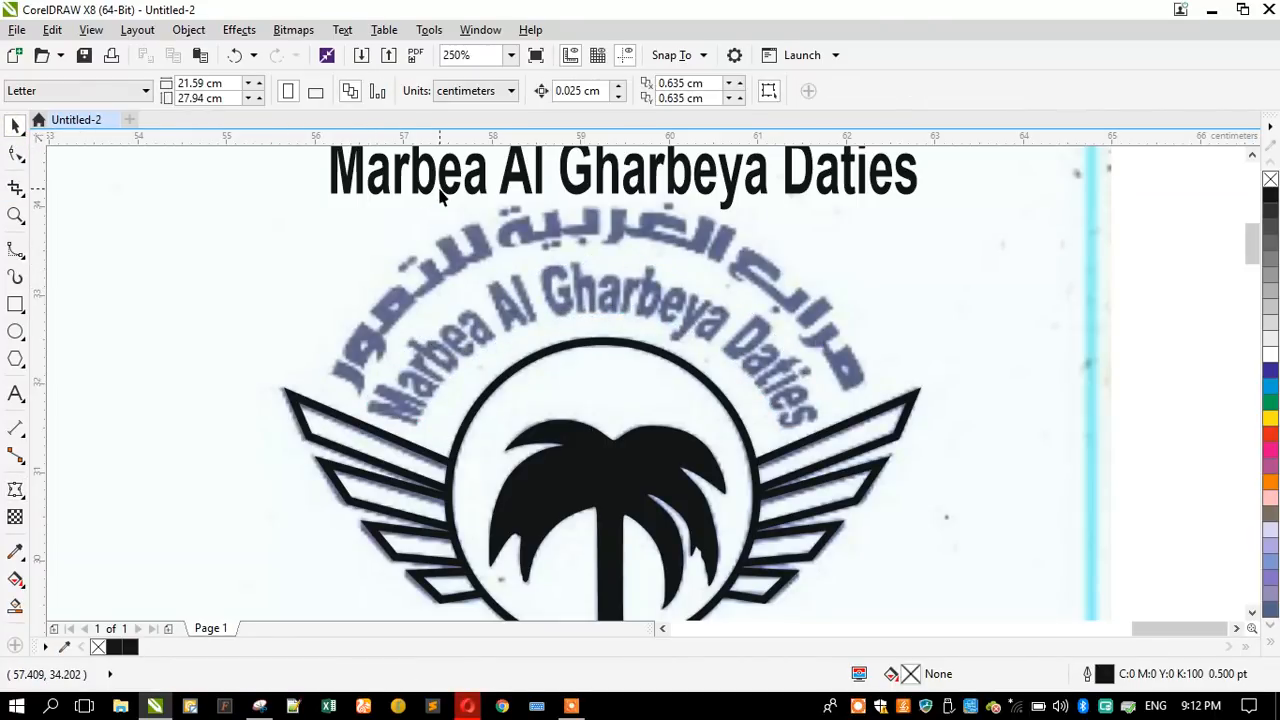
- Scale the remaining straight English name down proportionally and centre it above the logo circle
click(438, 192)
drag(330, 215, 352, 223)
drag(476, 198, 458, 215)
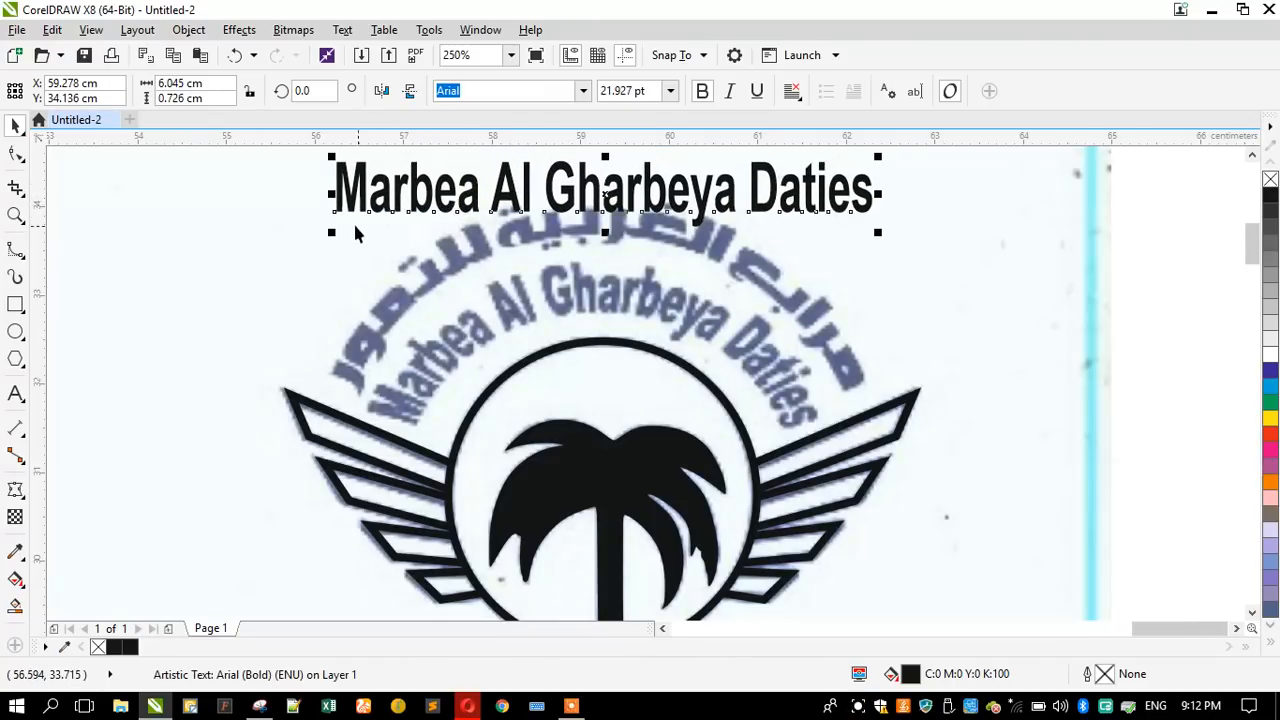
drag(334, 233, 349, 234)
- Create an enlarged concentric copy of the logo circle, about 4.32 cm in diameter, with a black hairline outline
click(576, 358)
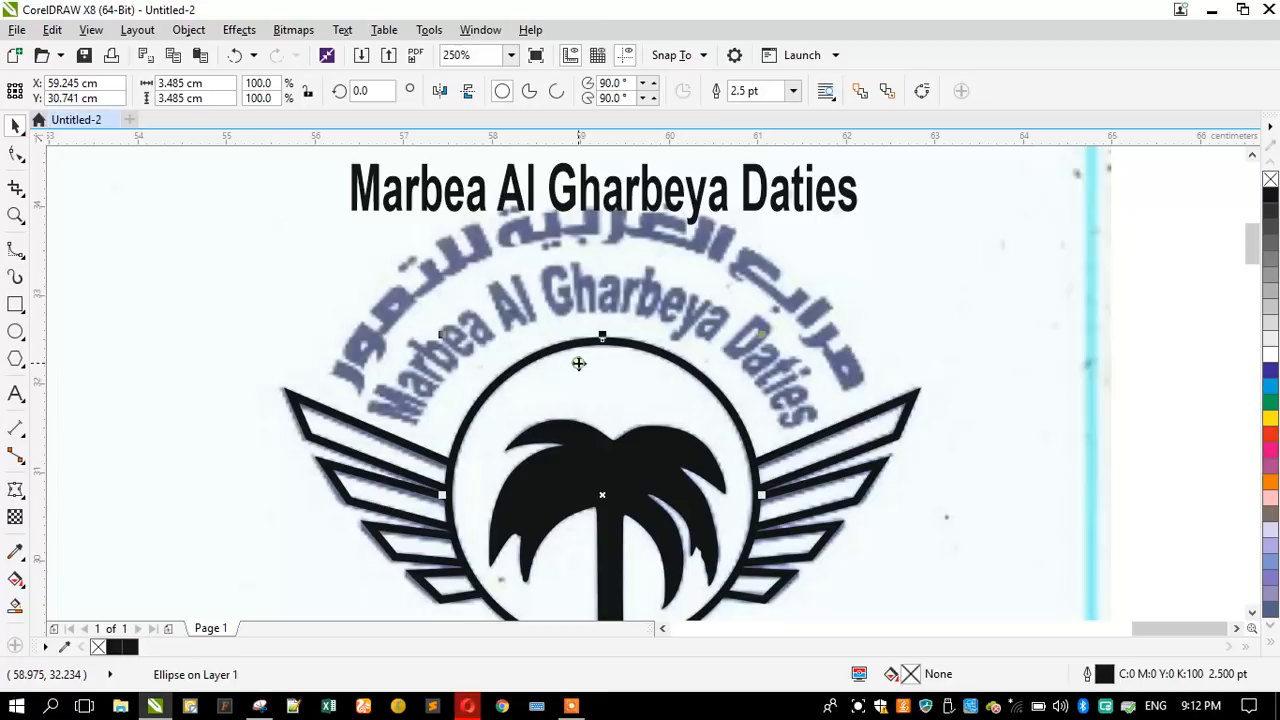
drag(442, 337, 368, 307)
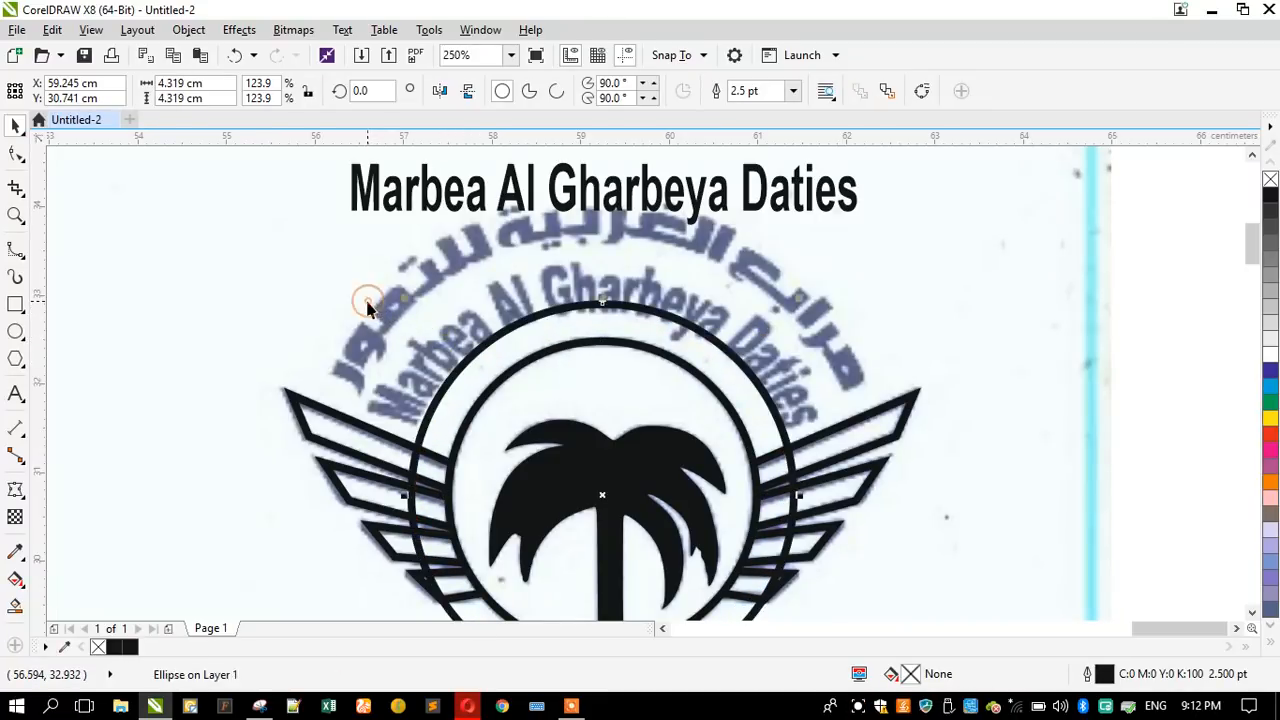
right_click(1270, 181)
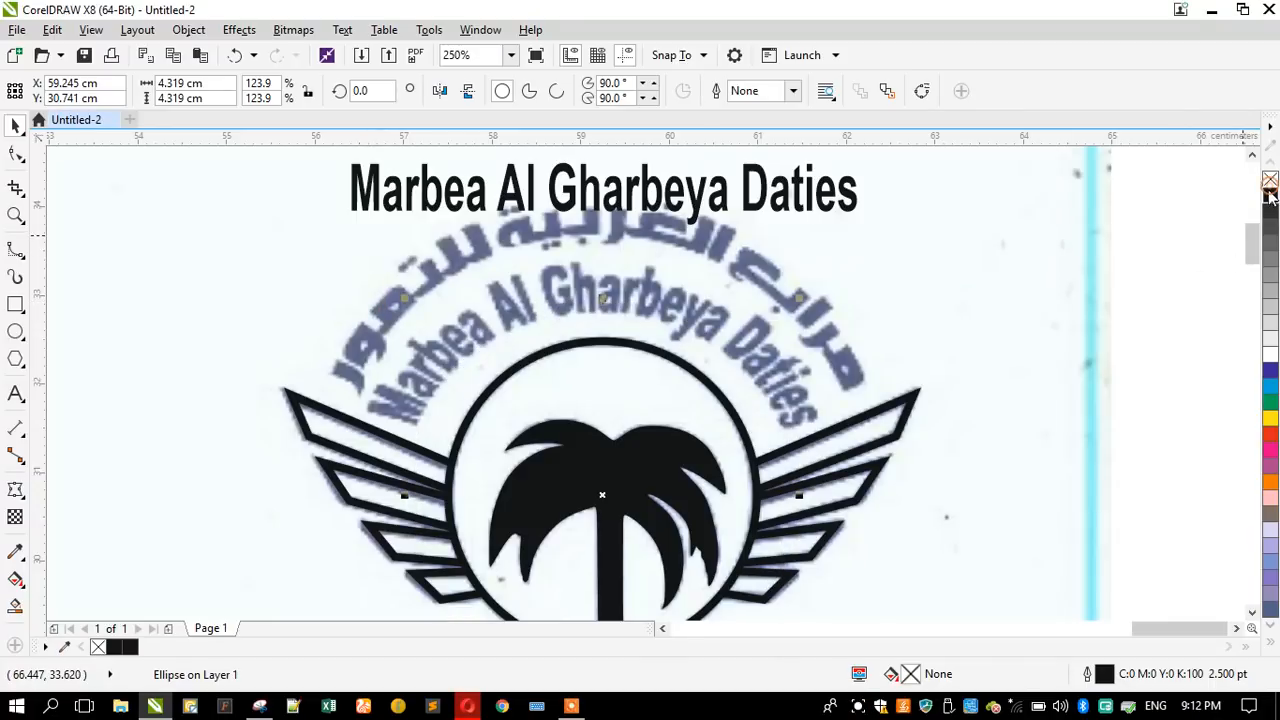
- Try to fit the straight English name along the upper arc of the hairline circle
click(583, 192)
click(342, 29)
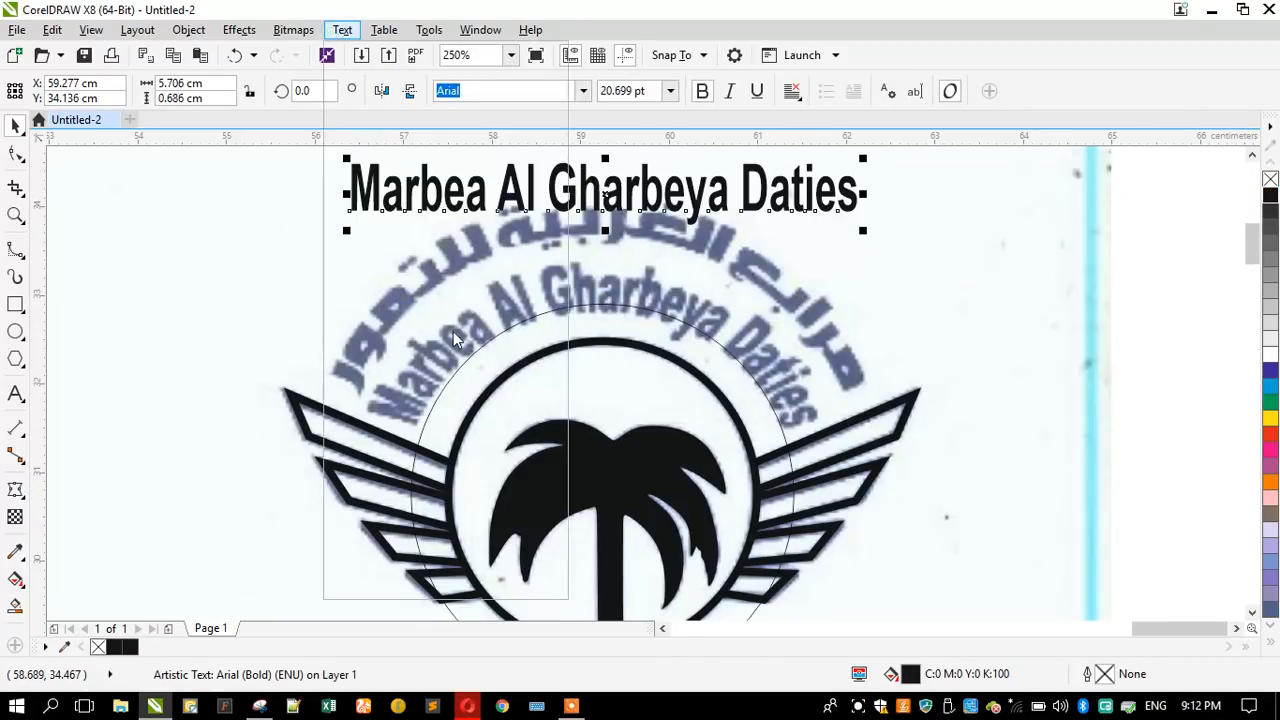
click(391, 185)
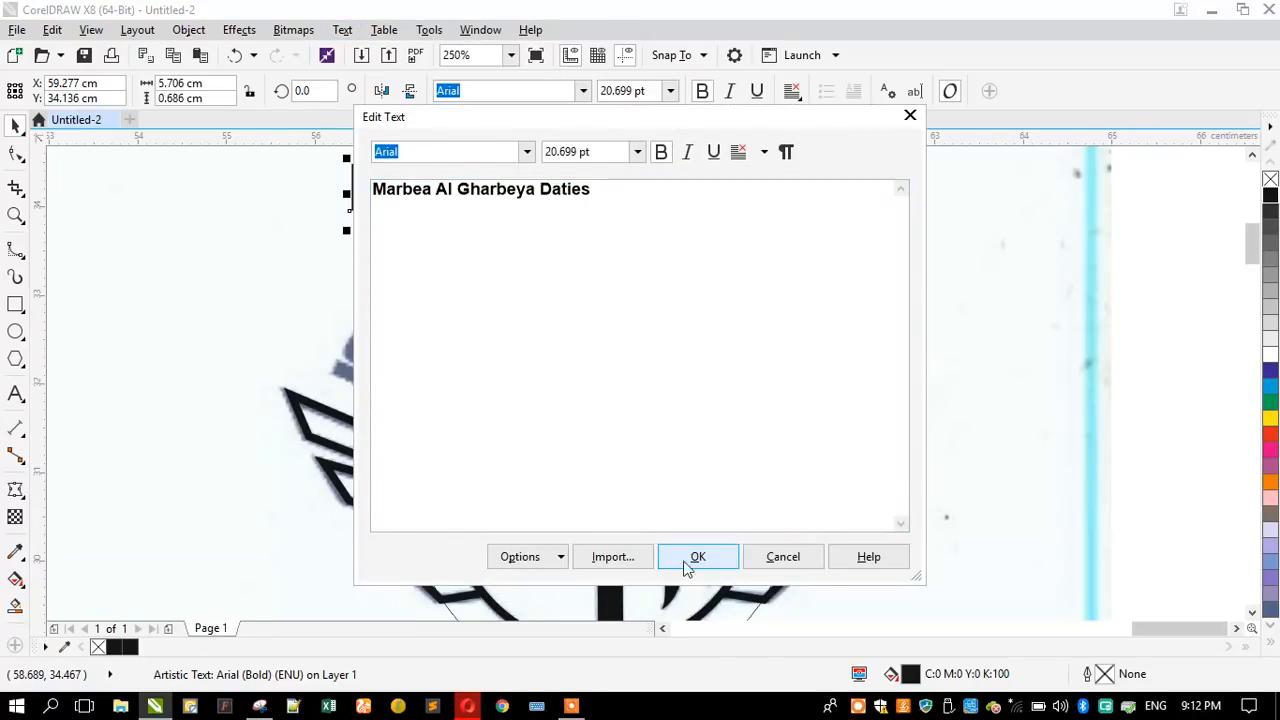
click(783, 557)
click(341, 30)
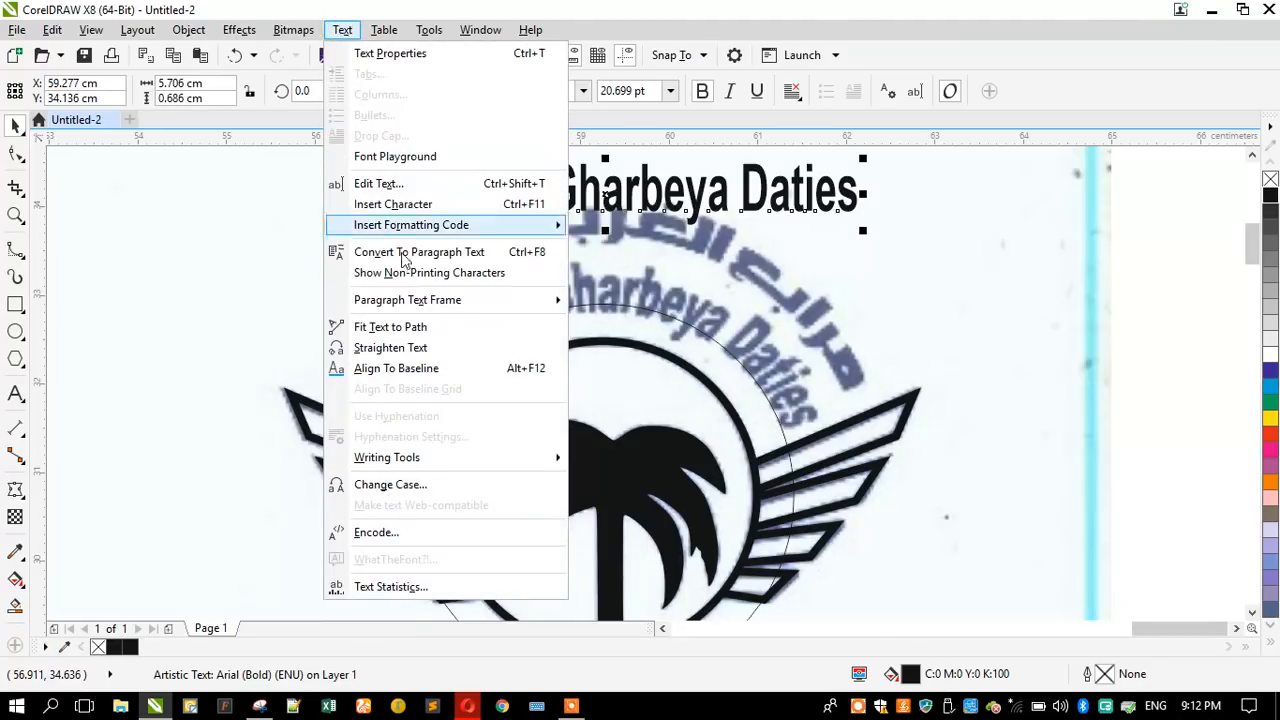
click(415, 331)
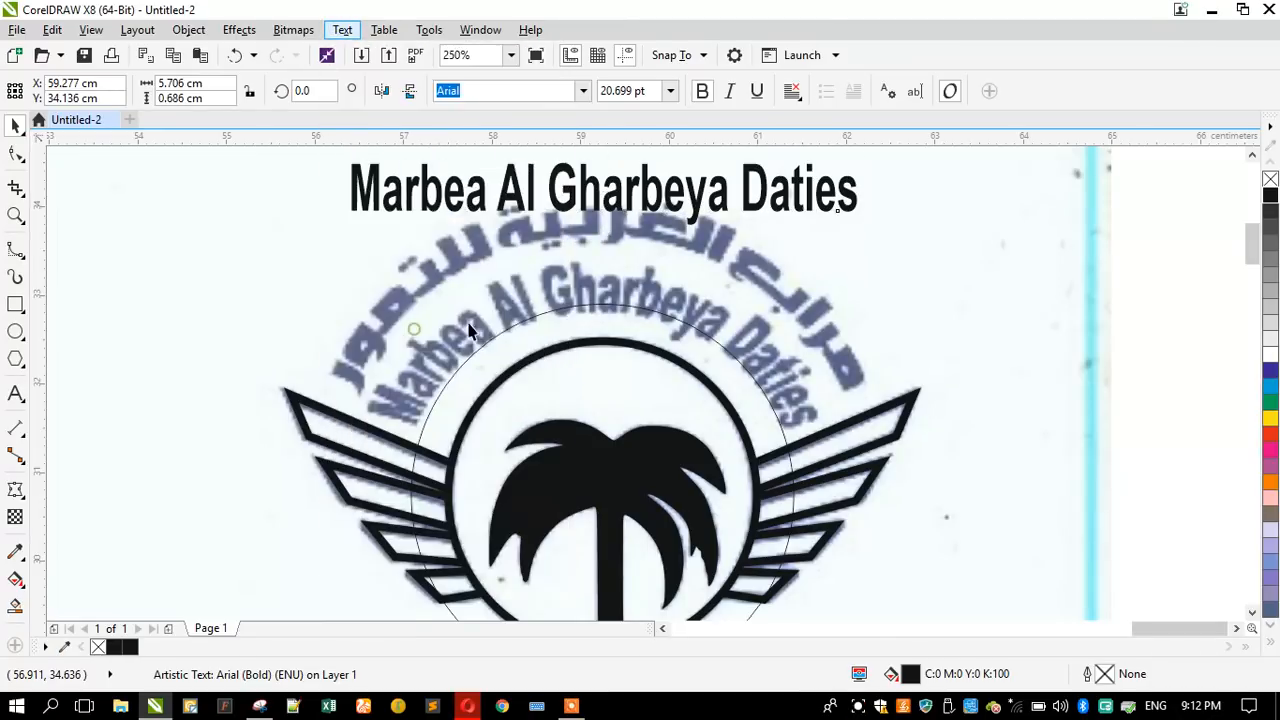
click(611, 305)
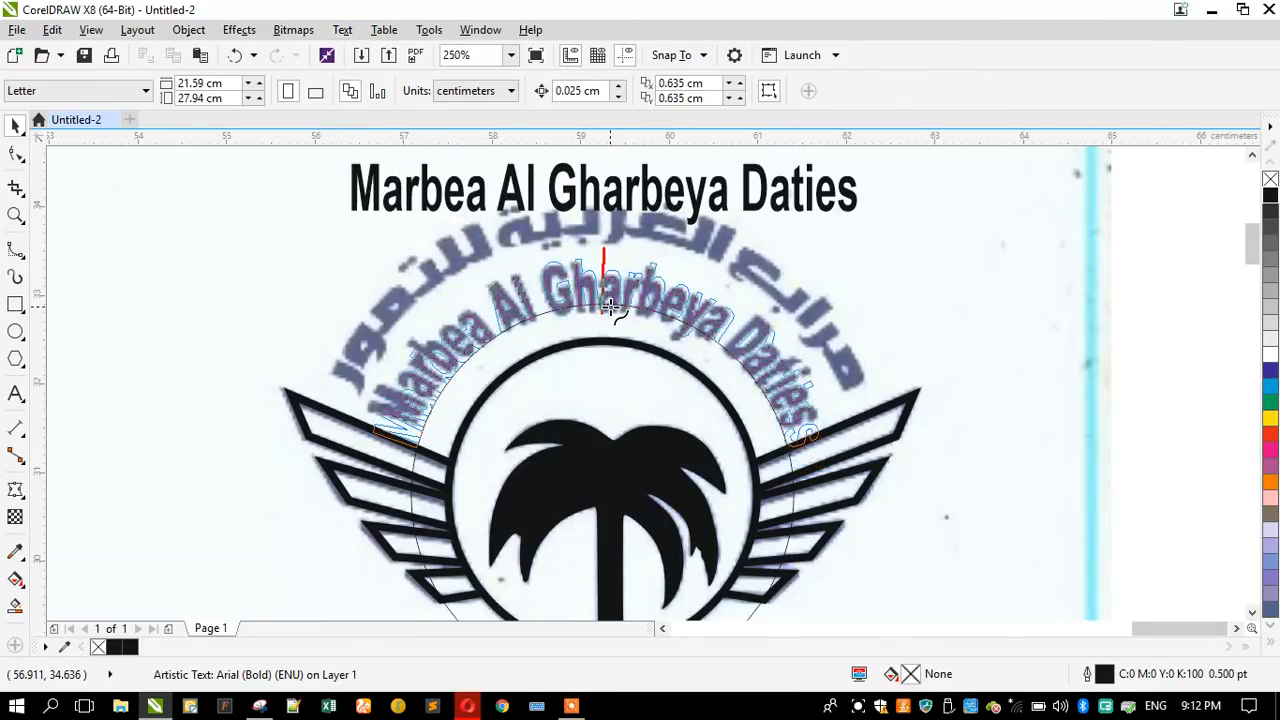
click(611, 305)
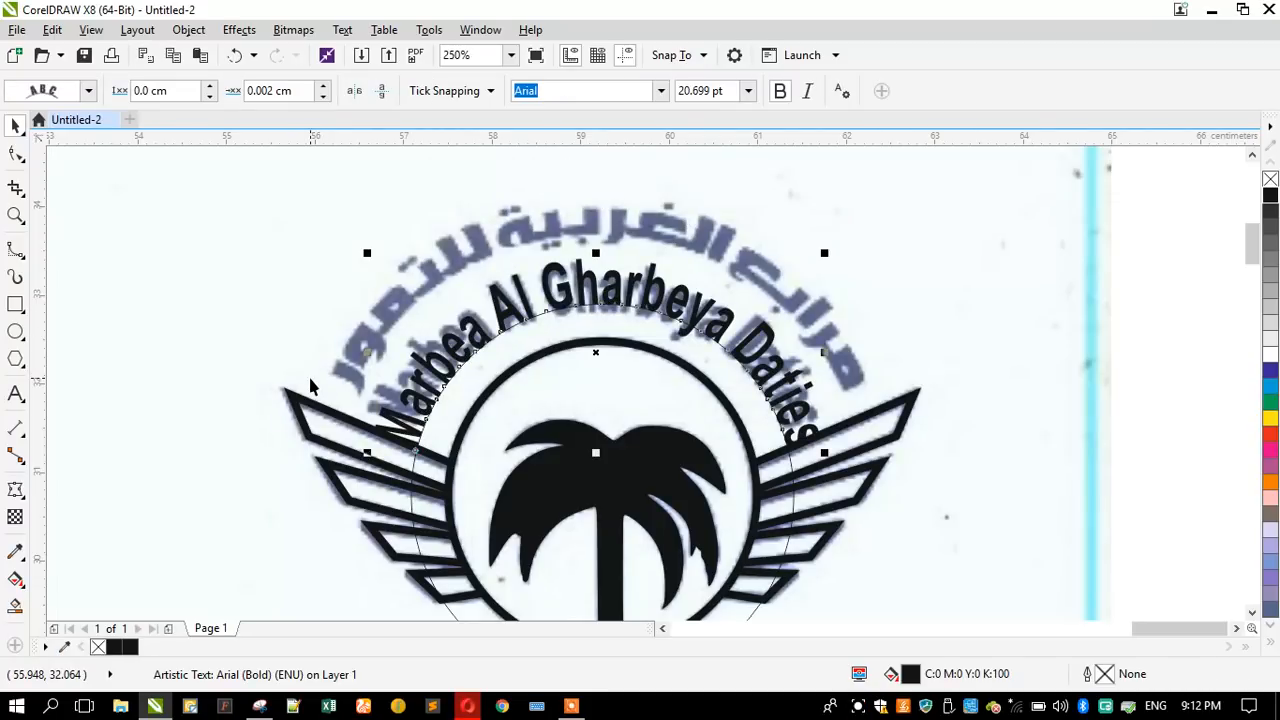
key(ctrl+z)
click(289, 349)
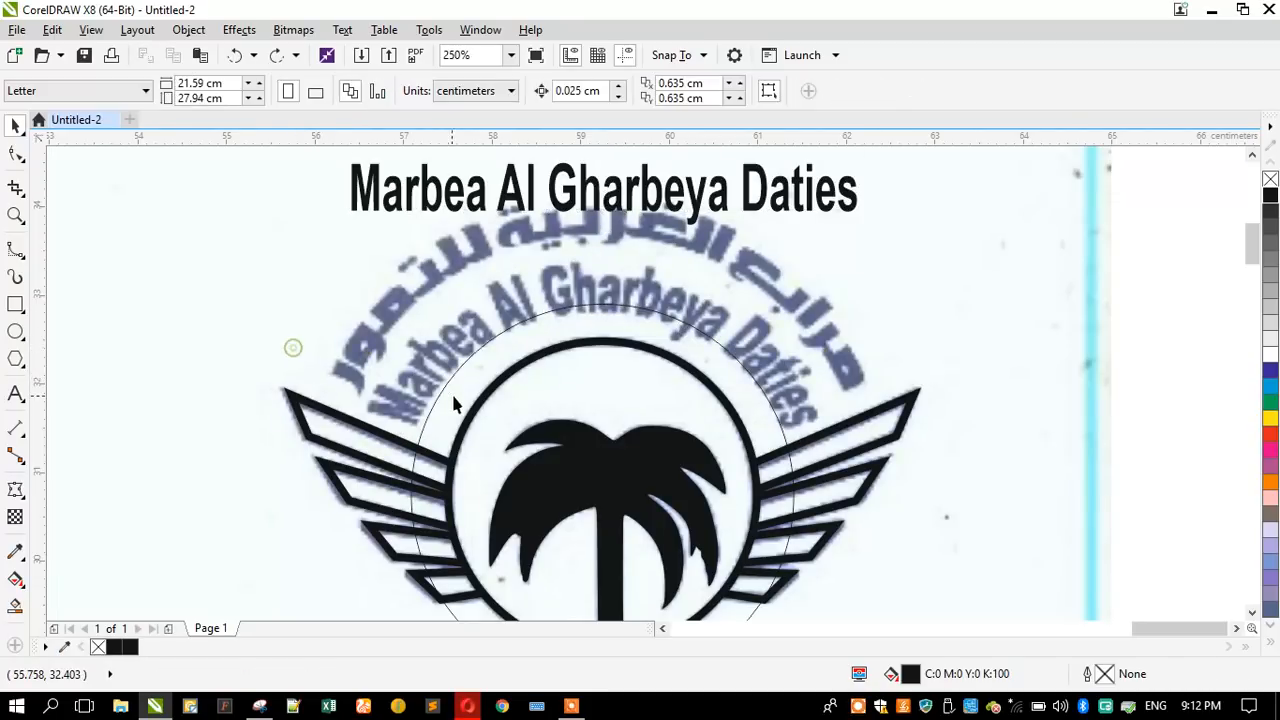
- Scale the English name down to about 17.9 pt and try fitting it along the upper arc of the hairline circle
click(471, 400)
click(430, 426)
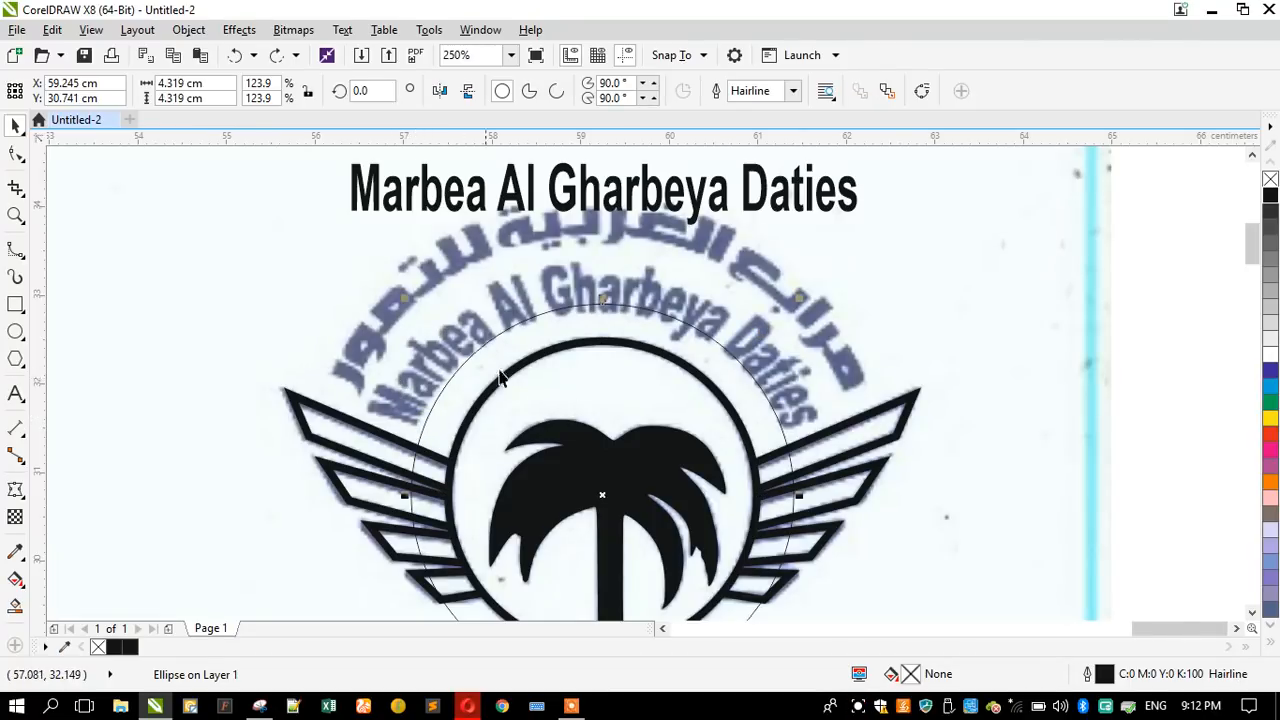
click(505, 203)
drag(346, 223, 380, 242)
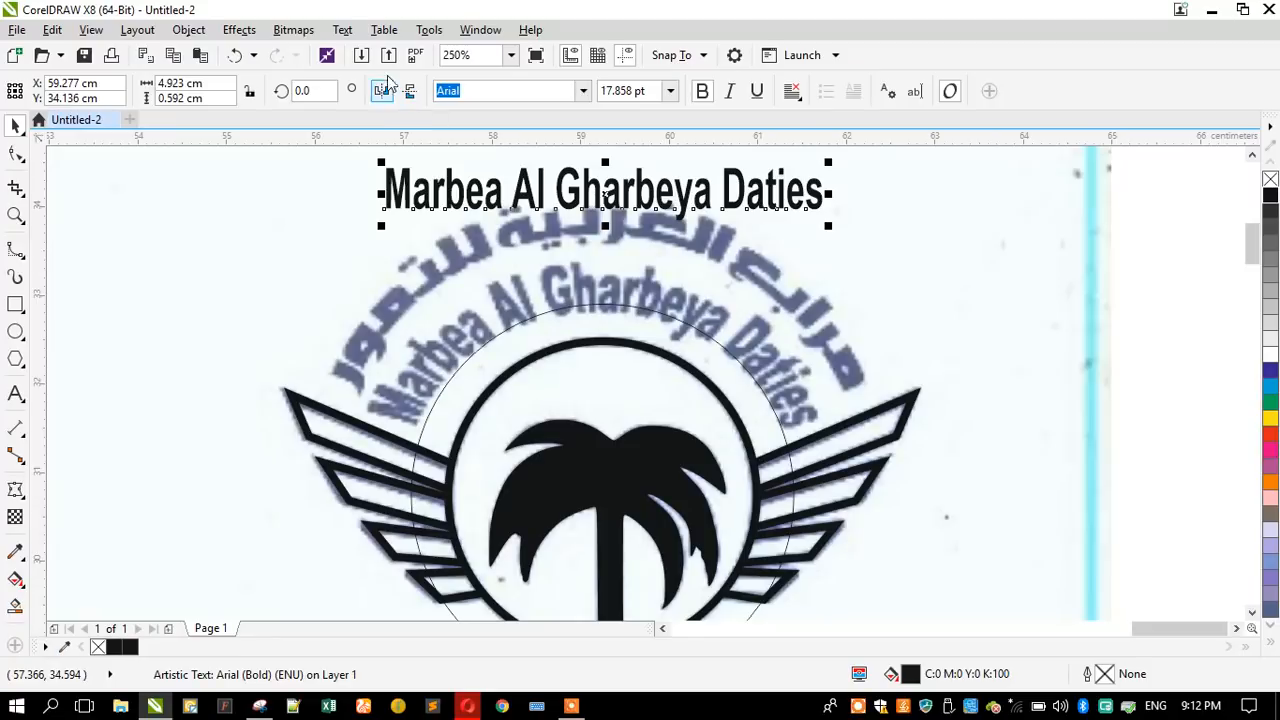
click(341, 30)
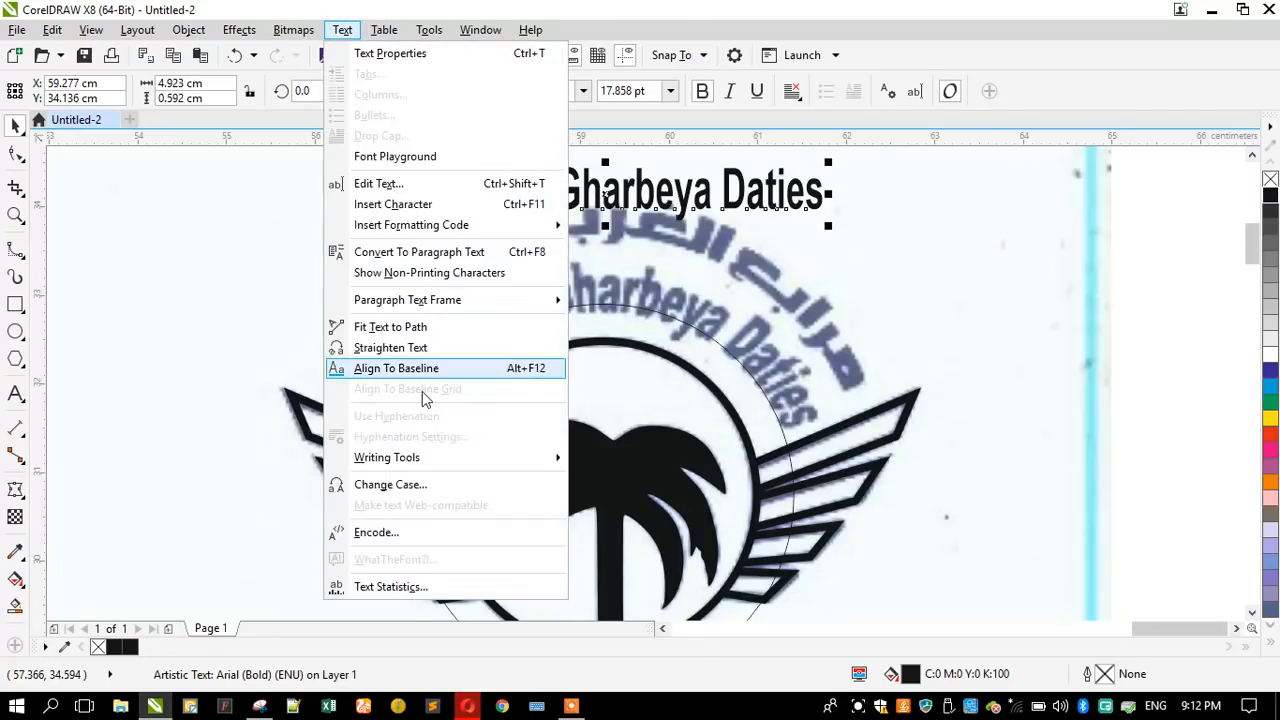
click(395, 327)
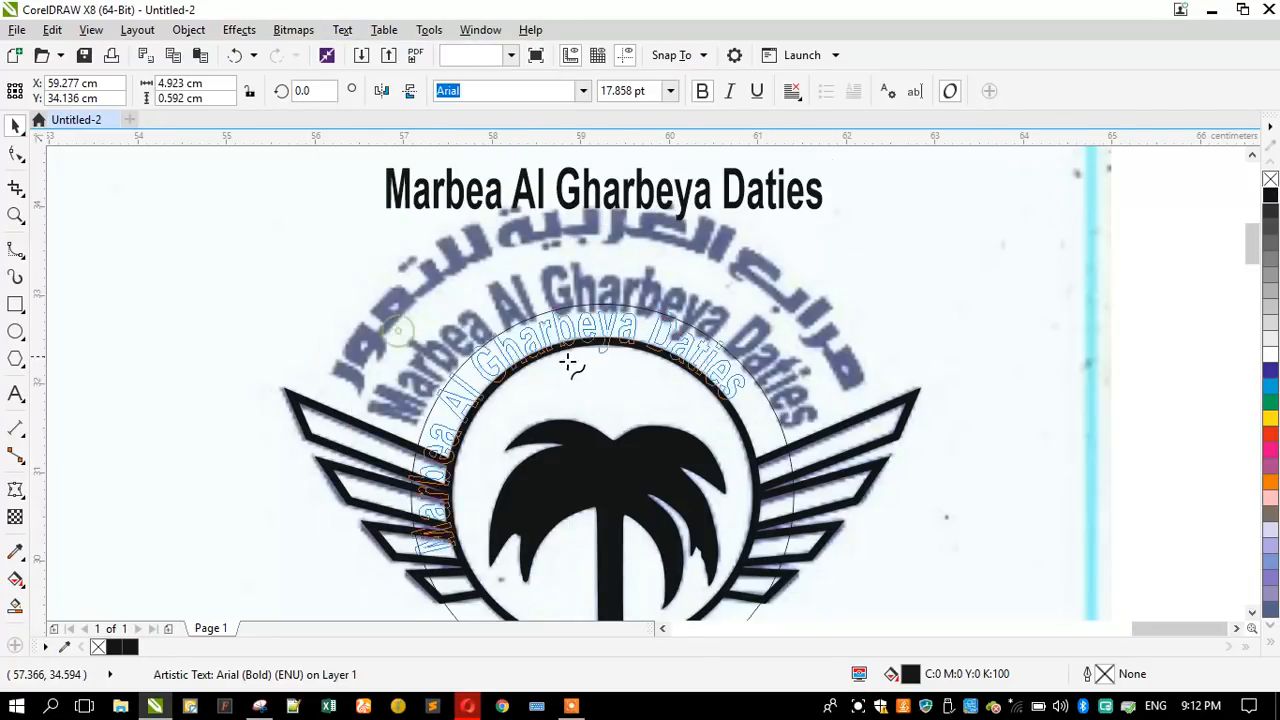
click(606, 302)
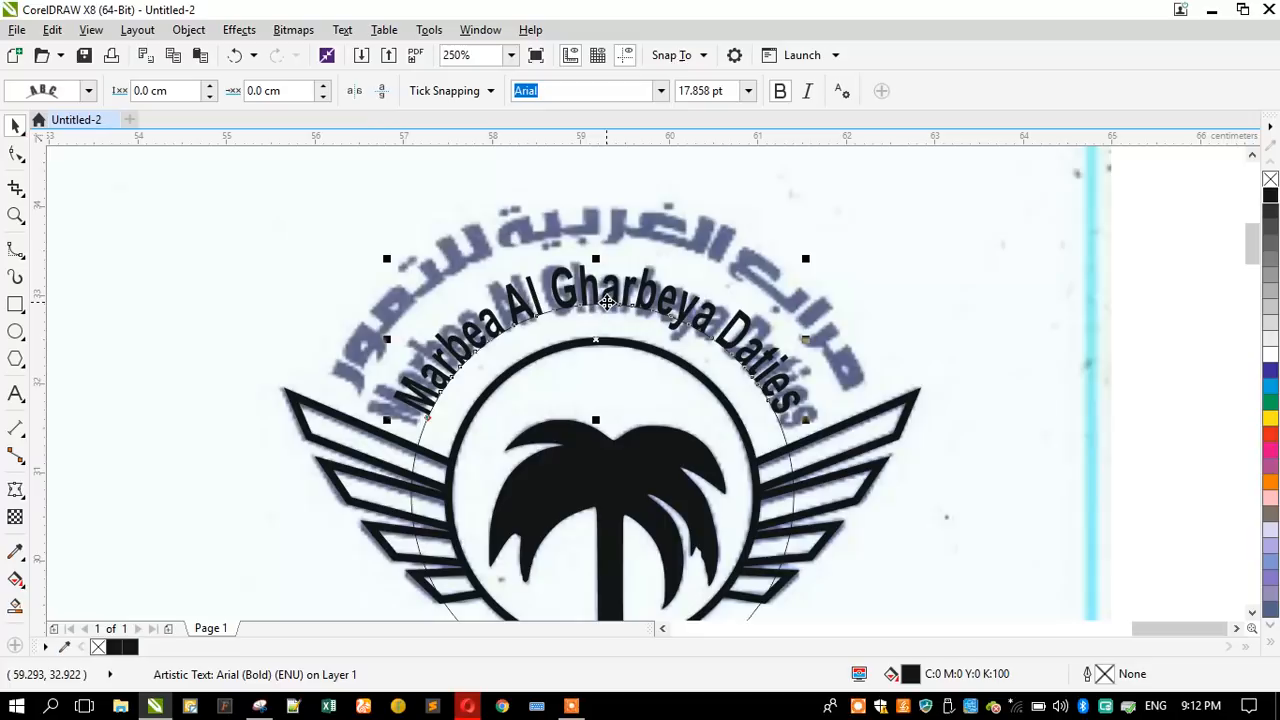
key(ctrl+z)
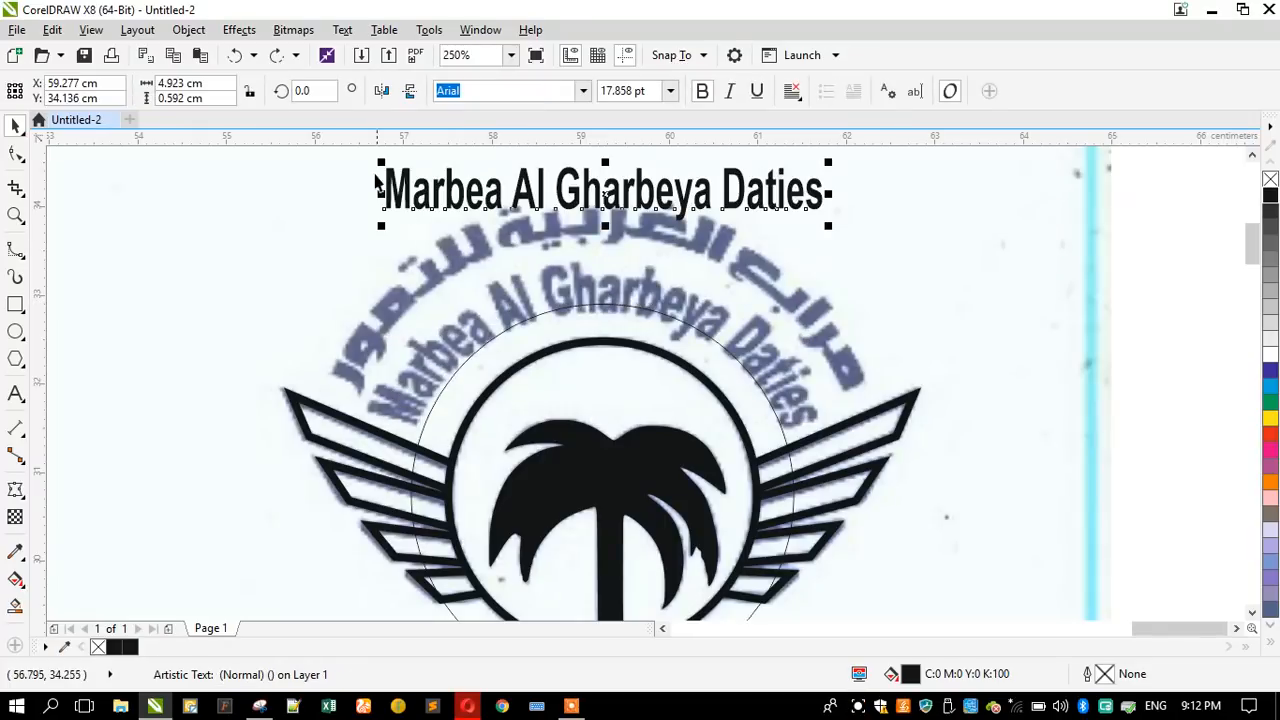
- Scale the English name to about 18.8 pt and fit it to the hairline circle's path, centred at its upper point
drag(366, 161, 370, 162)
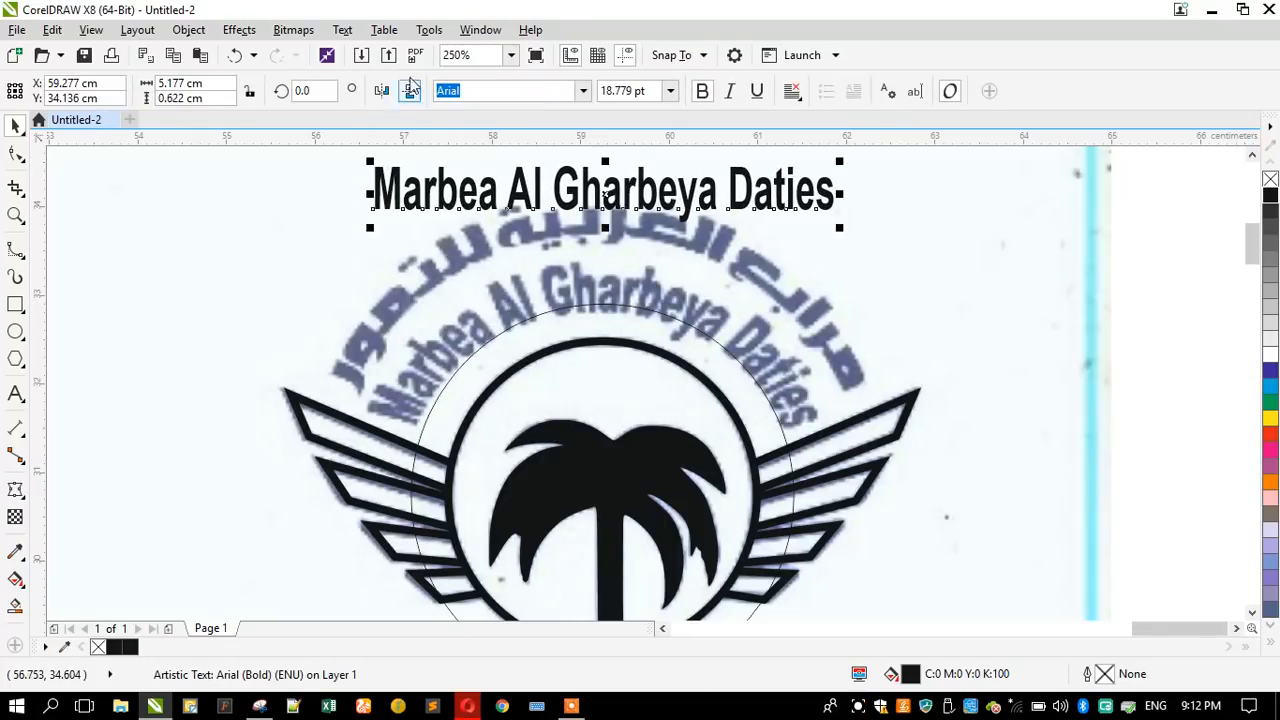
click(343, 30)
click(500, 326)
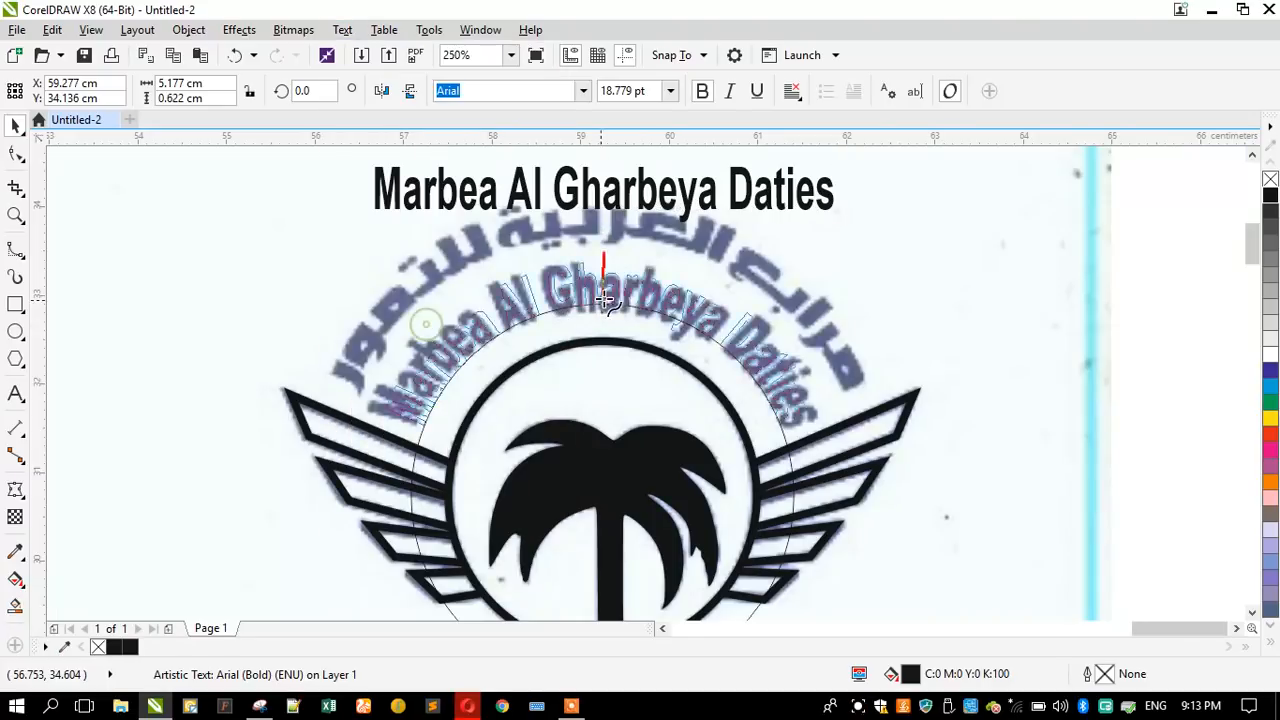
click(616, 303)
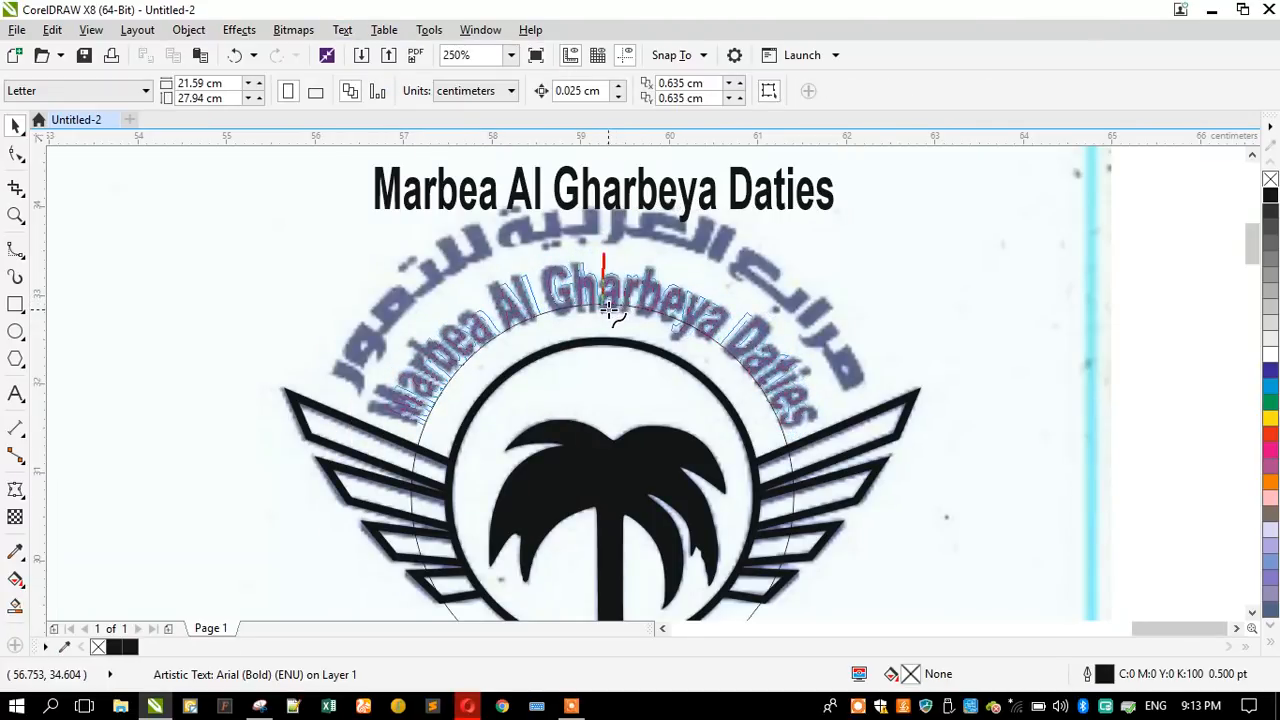
click(605, 312)
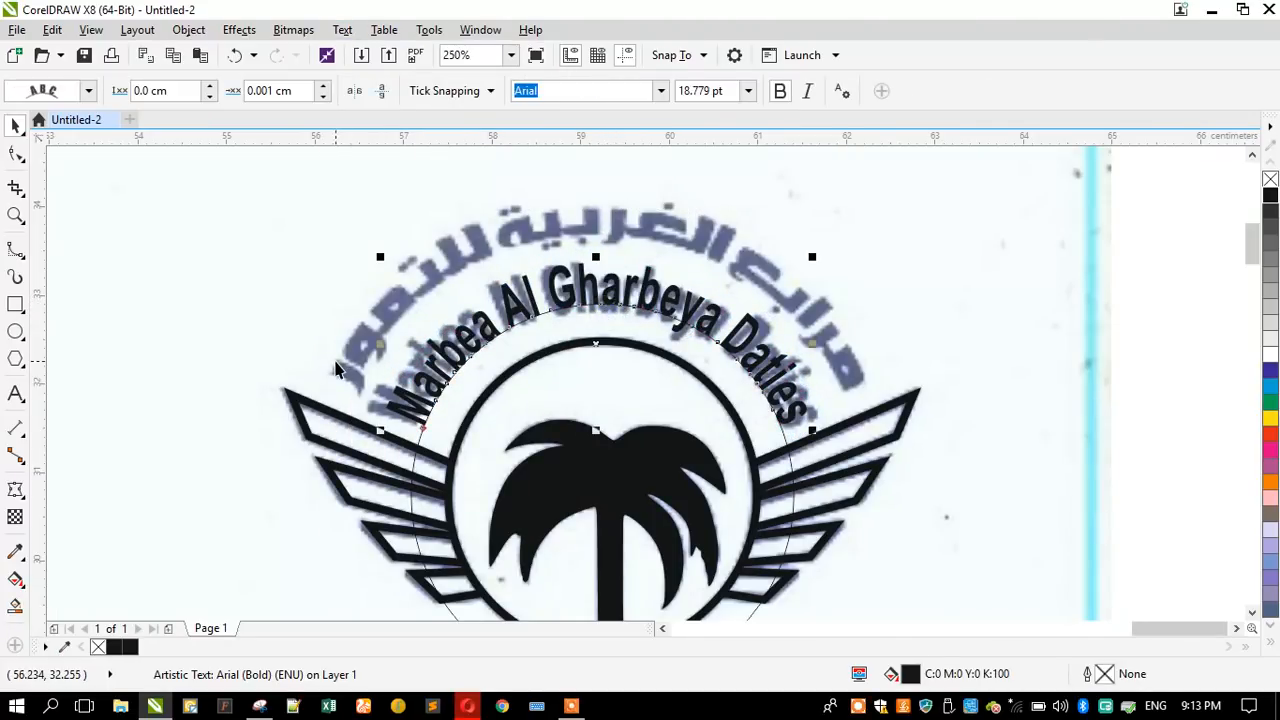
- Break the arched English name apart from its circle and enlarge the circle concentrically to about 5.91 cm in diameter
click(488, 374)
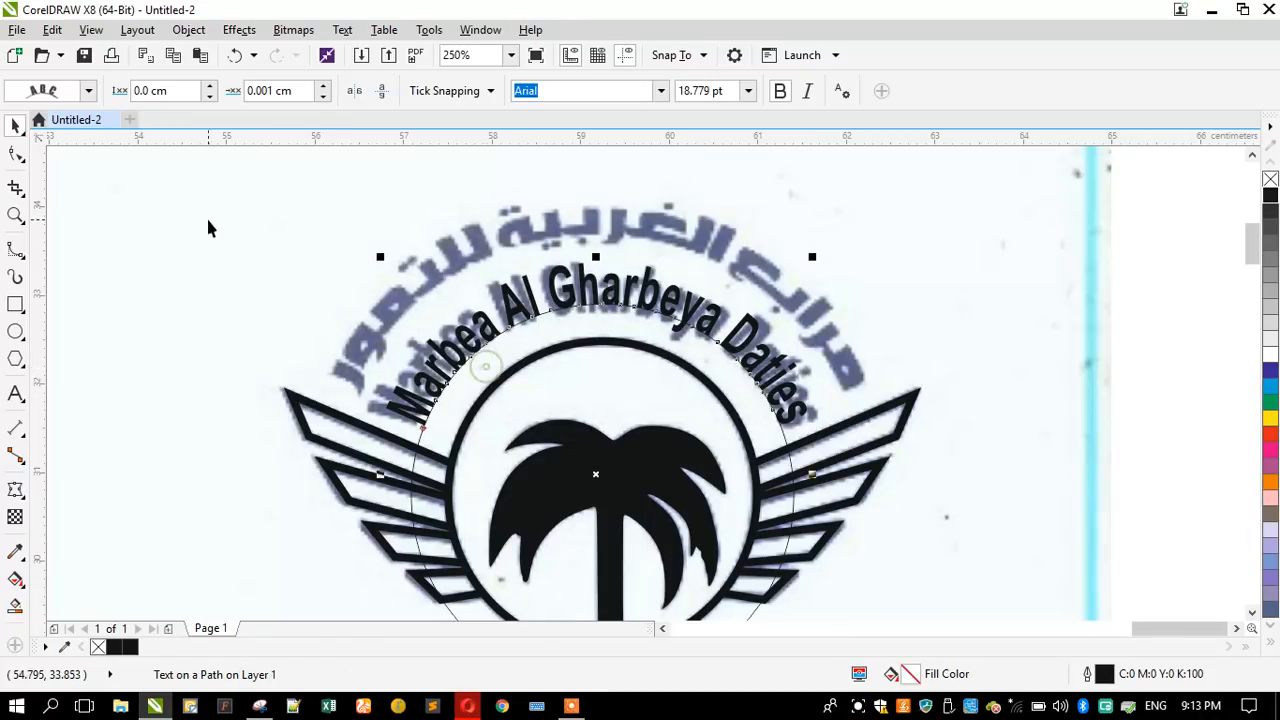
click(190, 29)
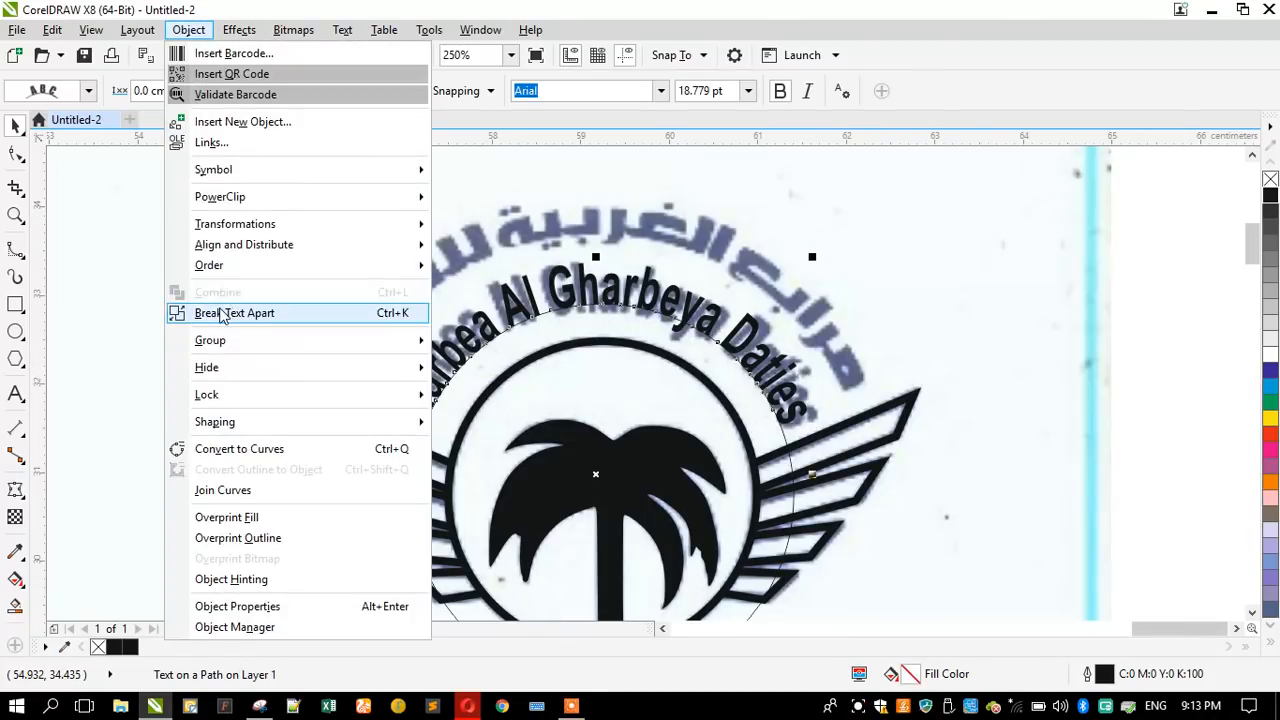
click(220, 312)
click(537, 333)
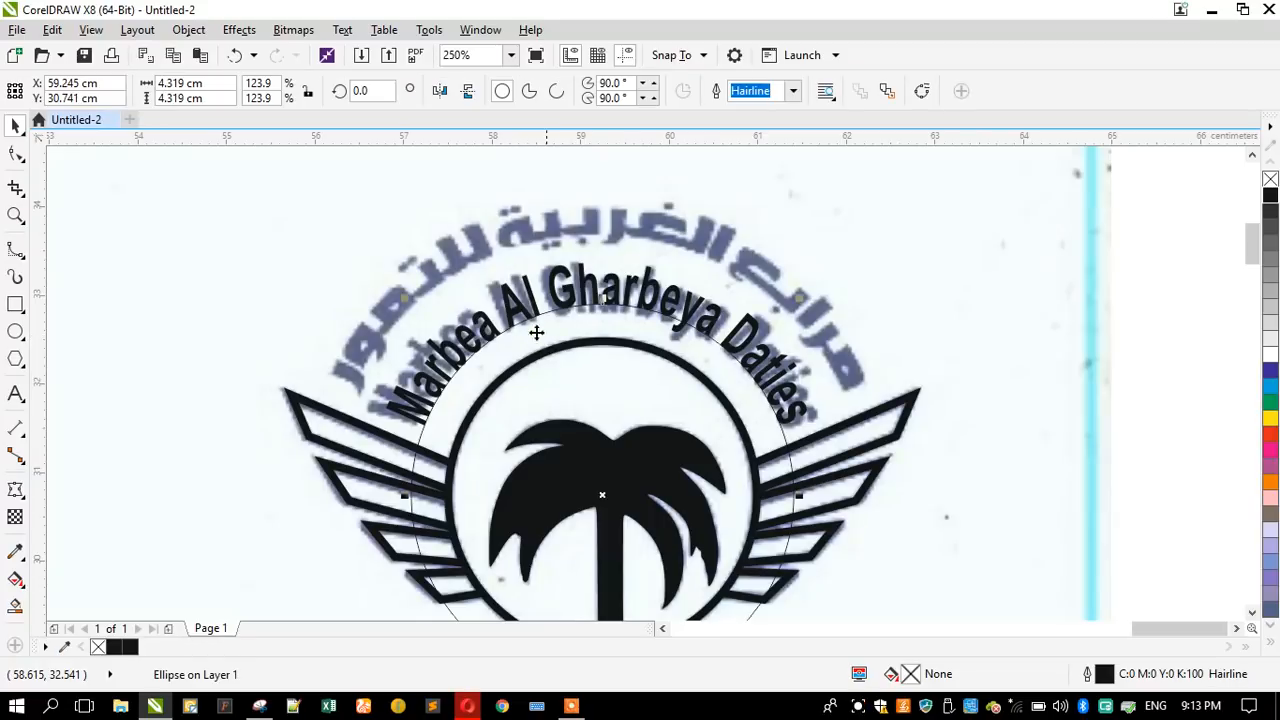
drag(405, 295, 264, 220)
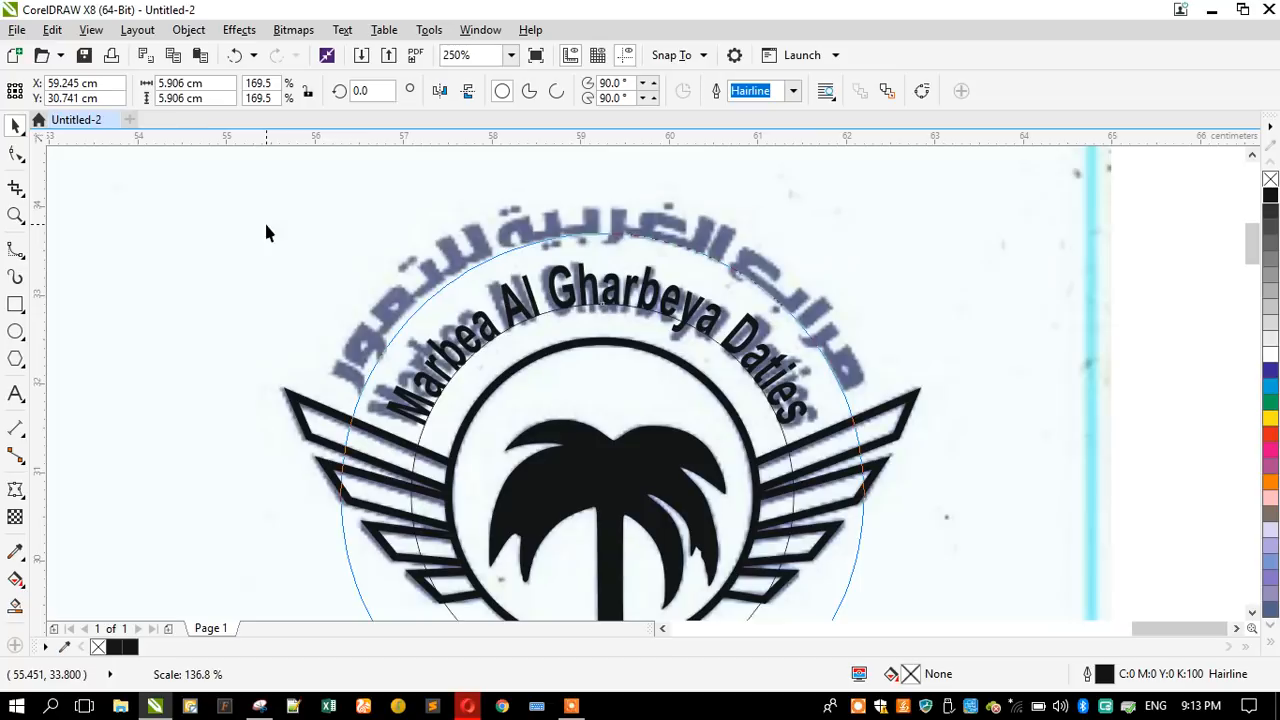
- Convert the arched English name to curves
click(507, 302)
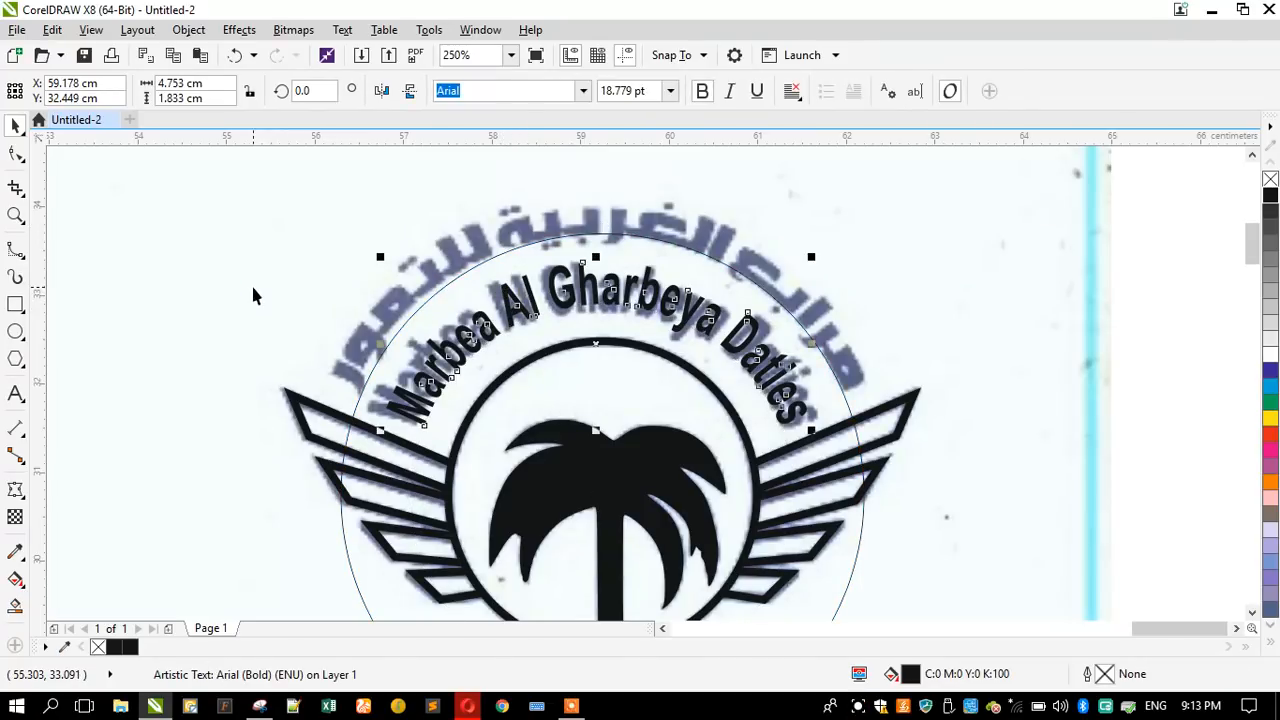
key(ctrl+q)
click(253, 295)
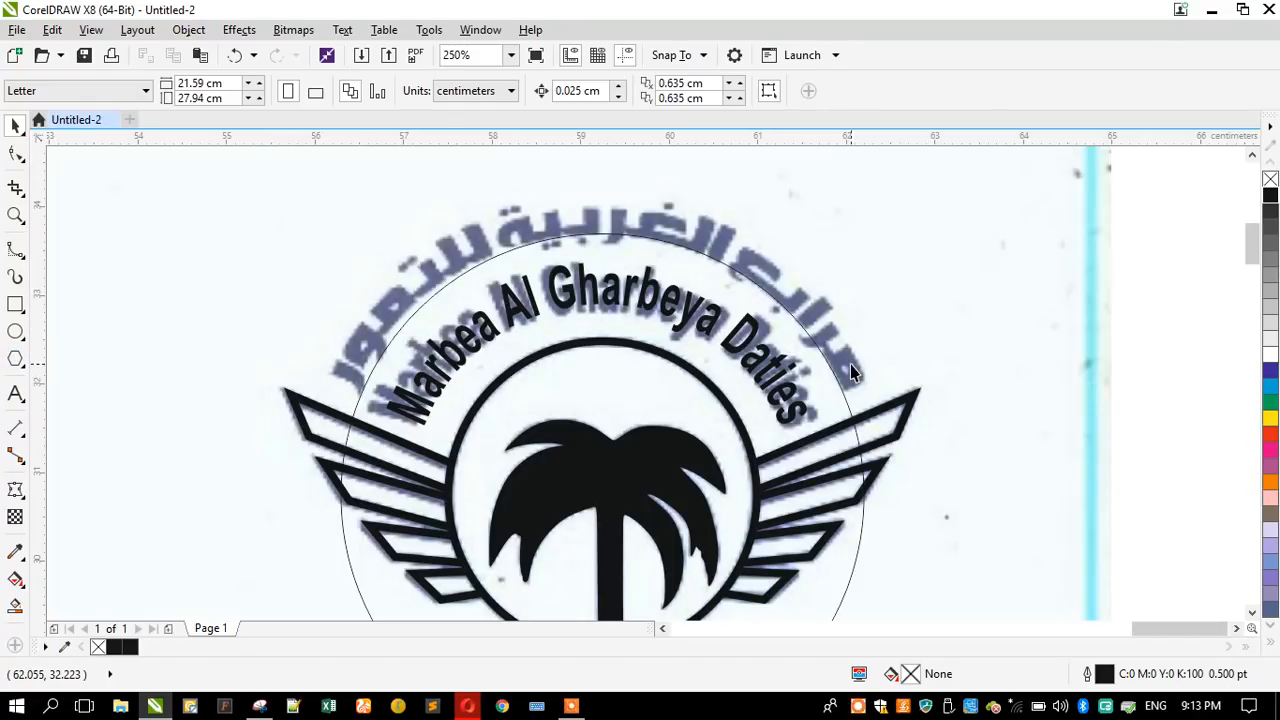
- Try shrinking the hairline guide circle concentrically to about 3.53 cm in diameter
click(426, 316)
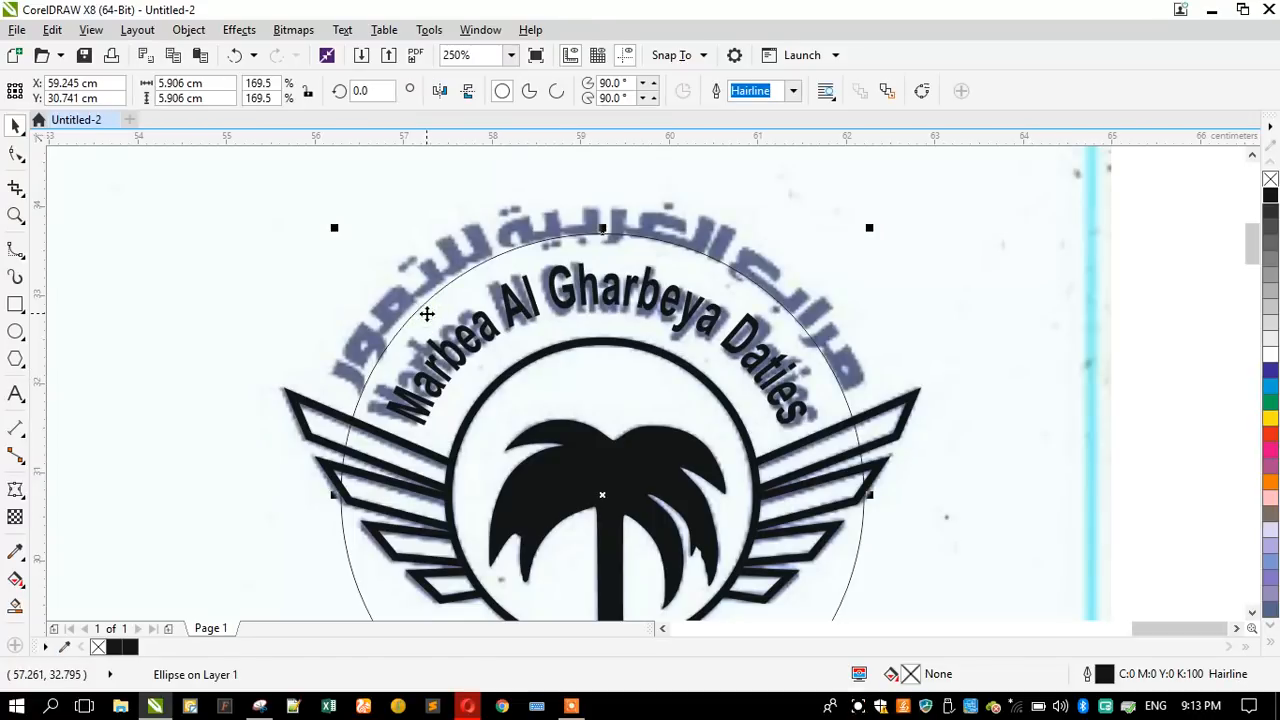
drag(349, 229, 437, 275)
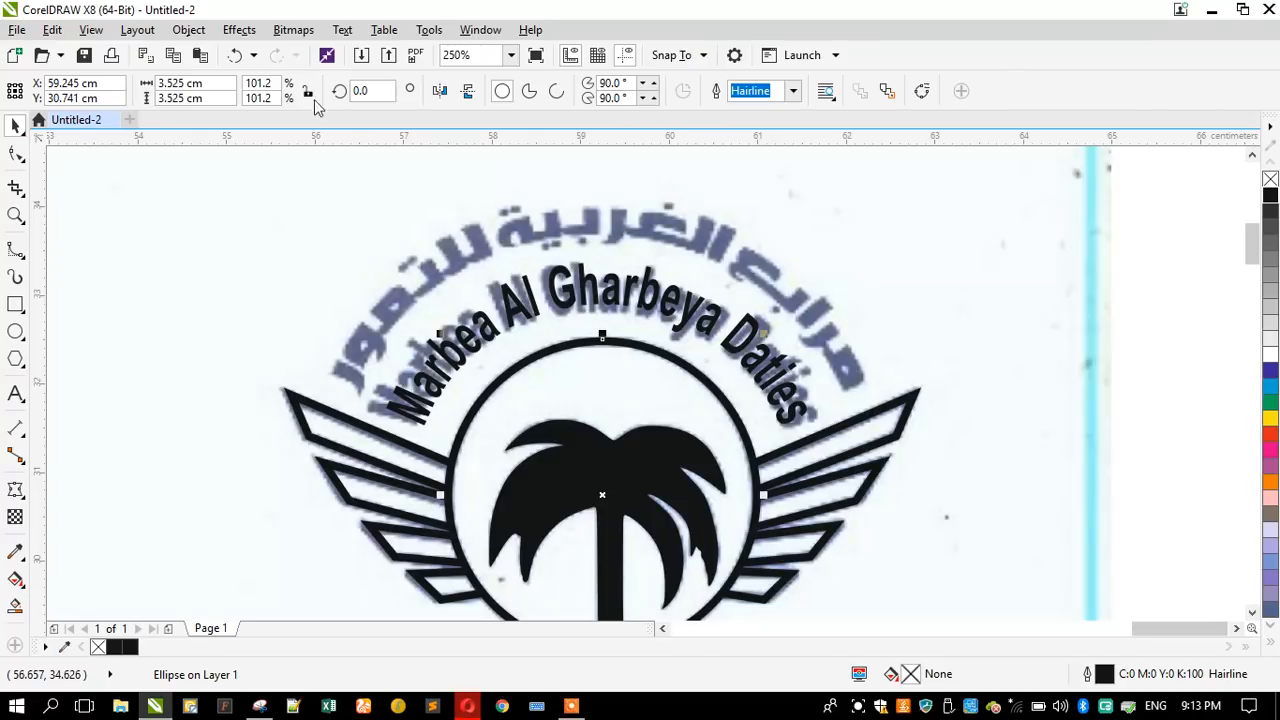
click(234, 56)
click(259, 336)
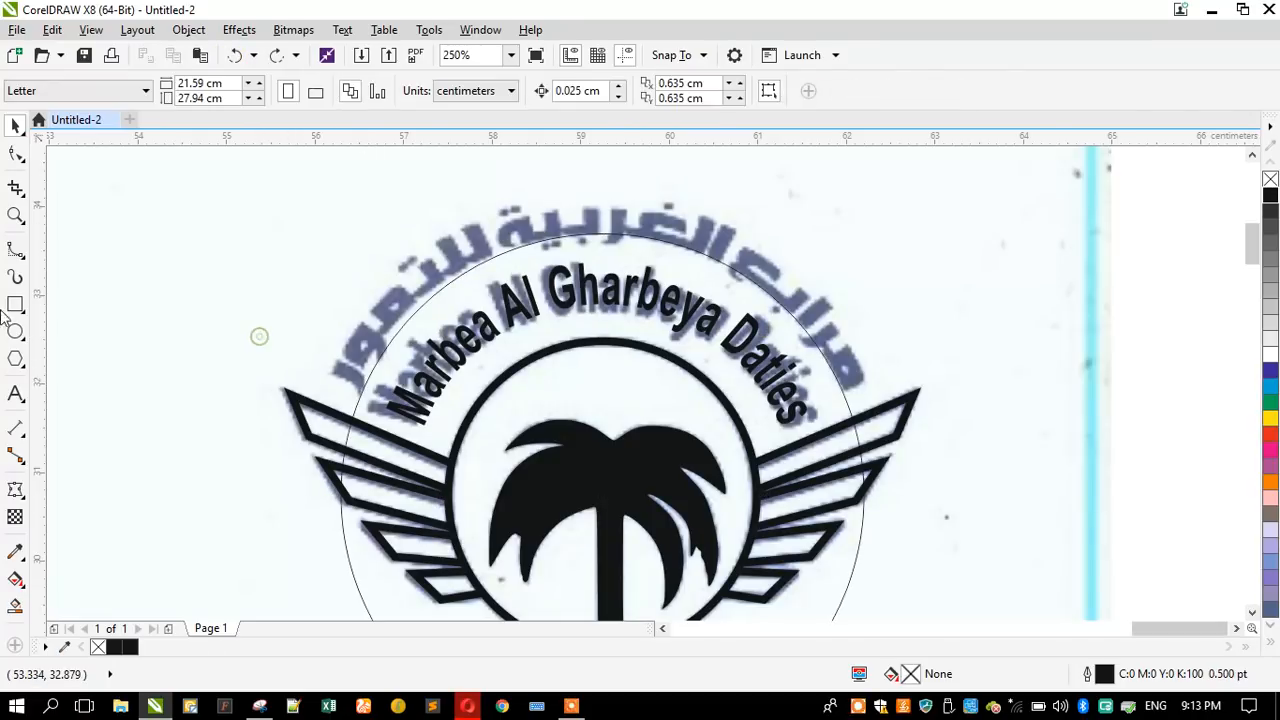
- Add the Arabic name "مرابع الغربية للتمور" as artistic text beside the upper right of the logo
click(15, 395)
click(884, 238)
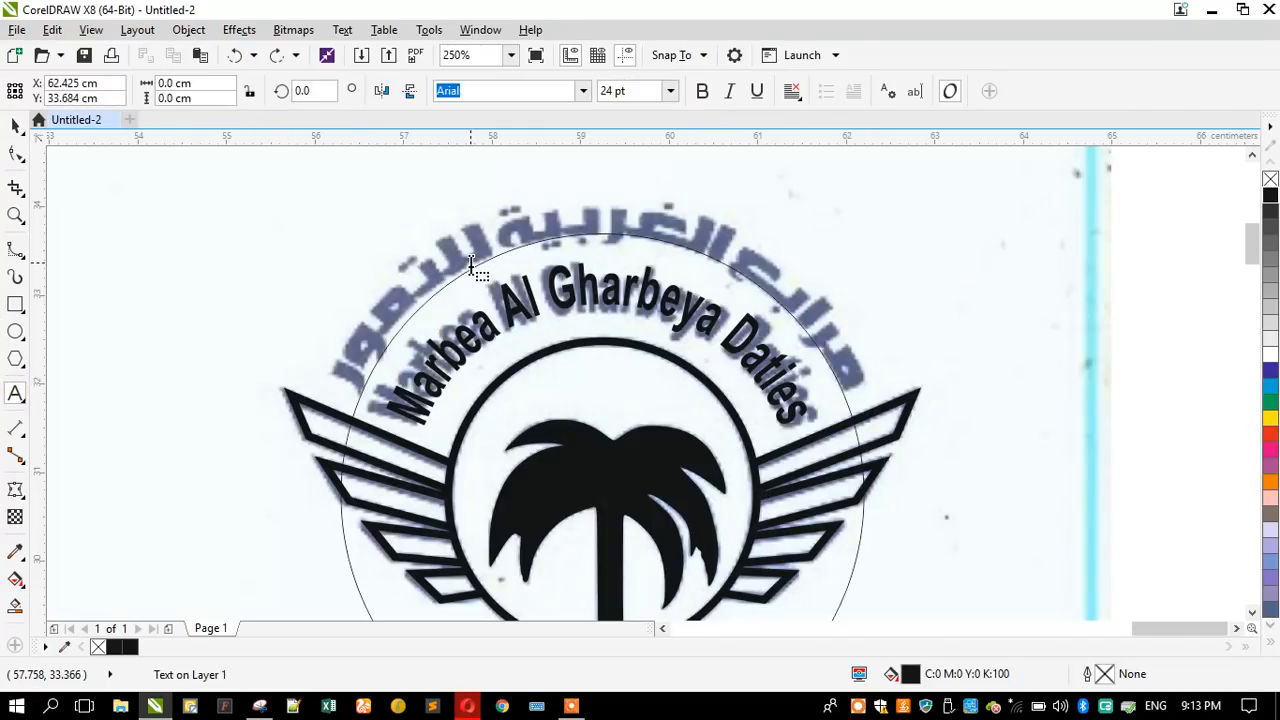
key(alt+shift)
text(مرابع)
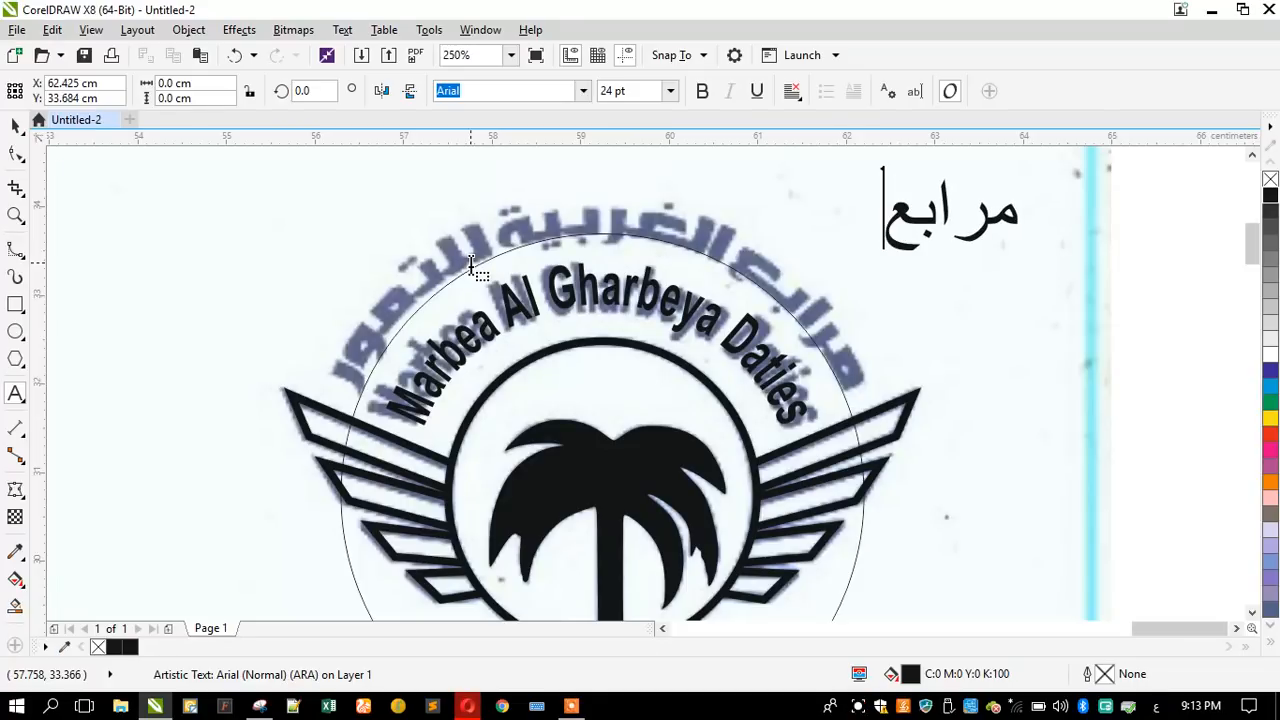
text( الغرب)
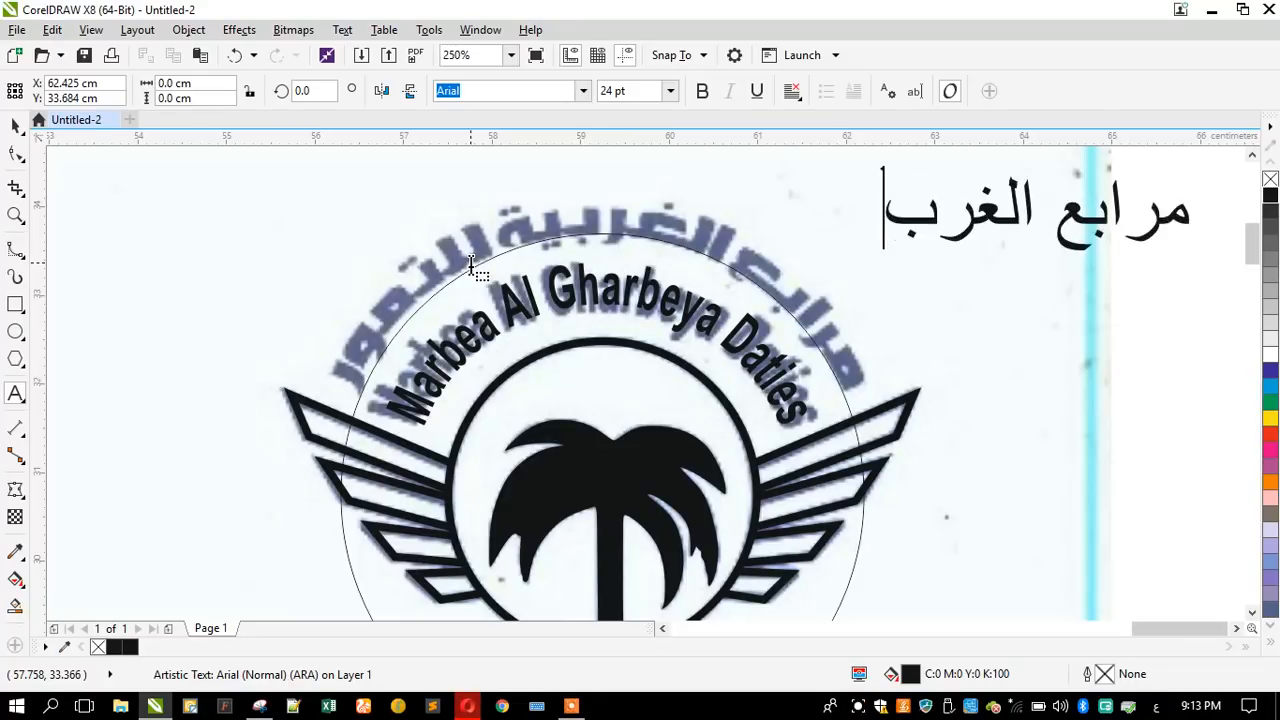
text(ية لل)
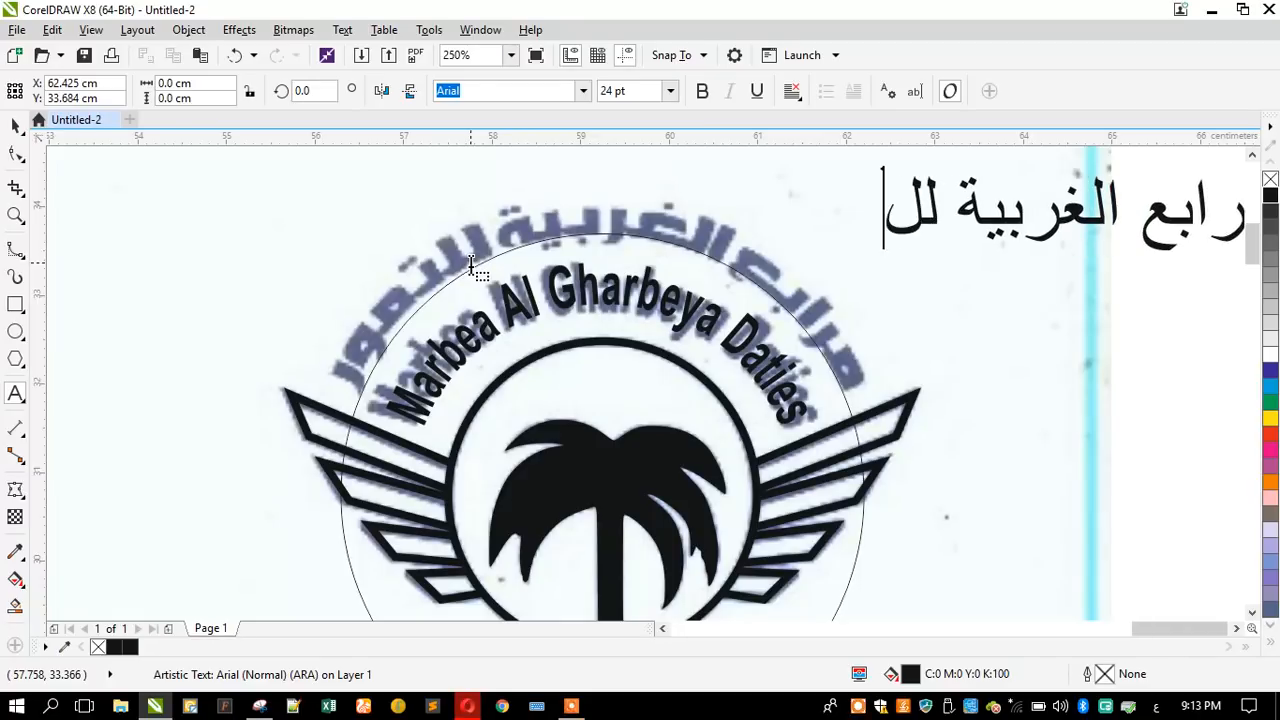
text(م)
key(BackSpace)
text(تمور)
key(ctrl+space)
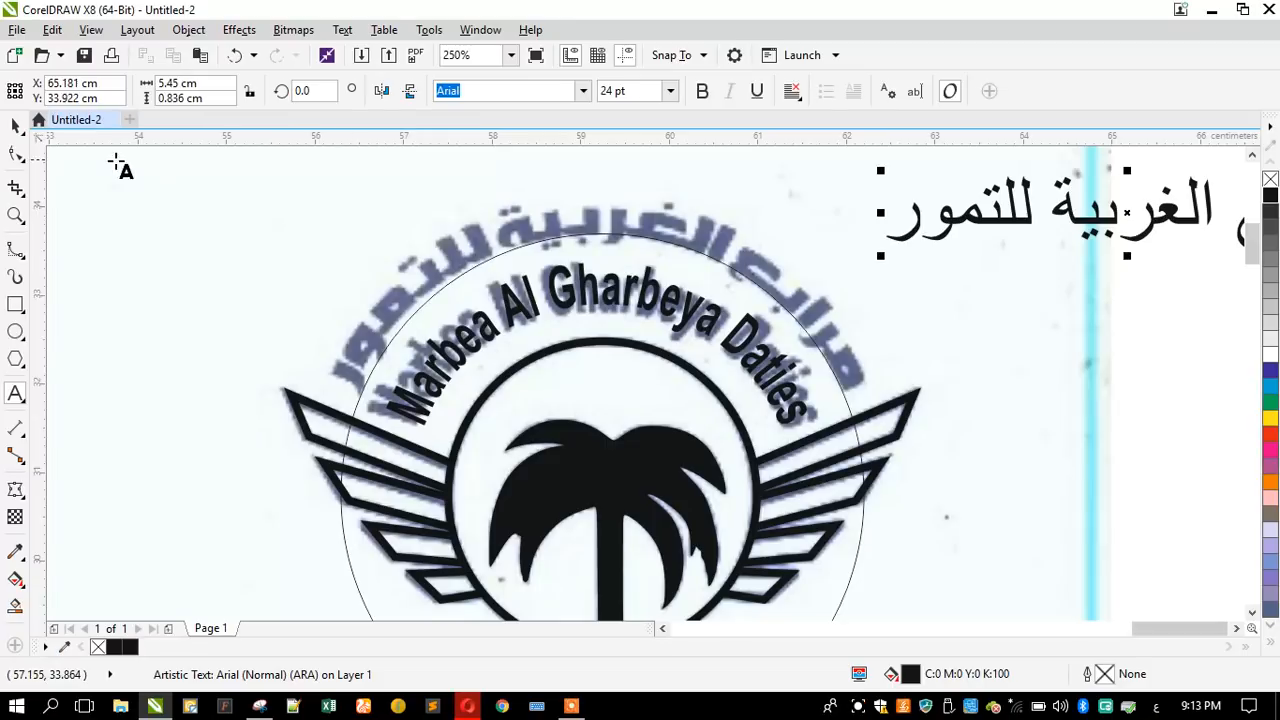
click(15, 127)
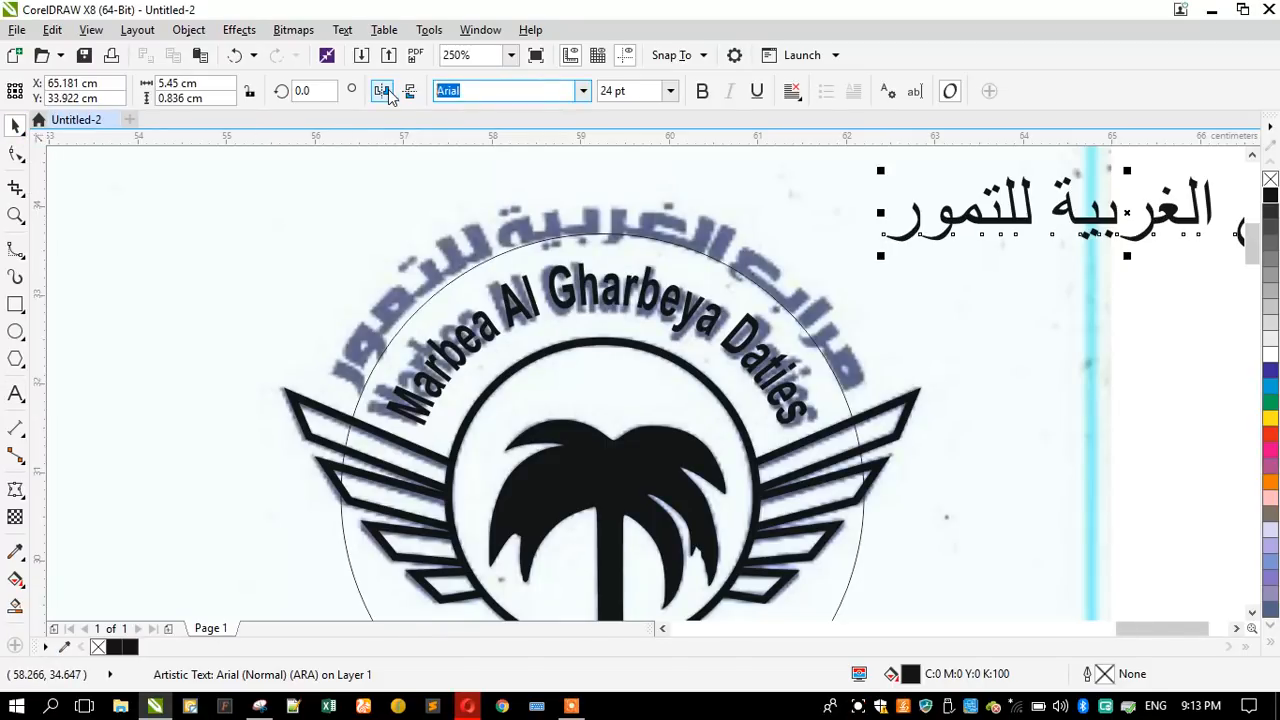
- Apply Font 010 to the Arabic name and preview the numbered Font family variants for one matching the scanned lettering
key(Return)
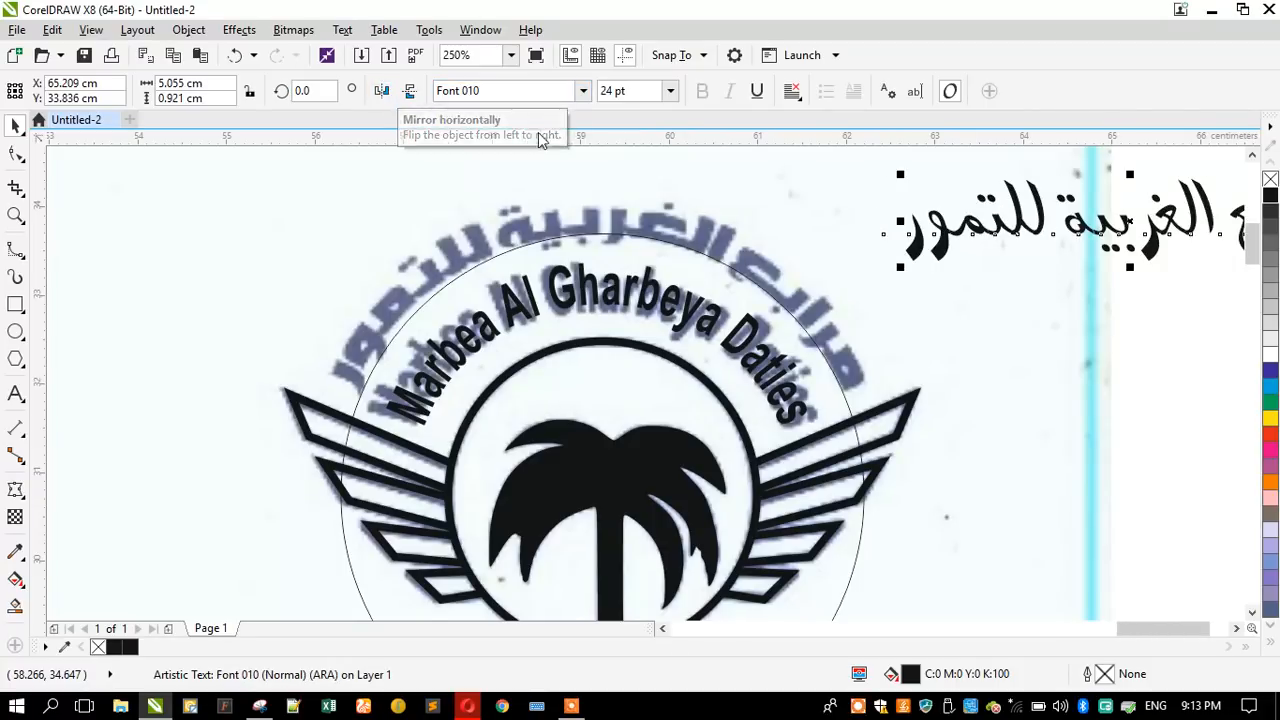
click(582, 91)
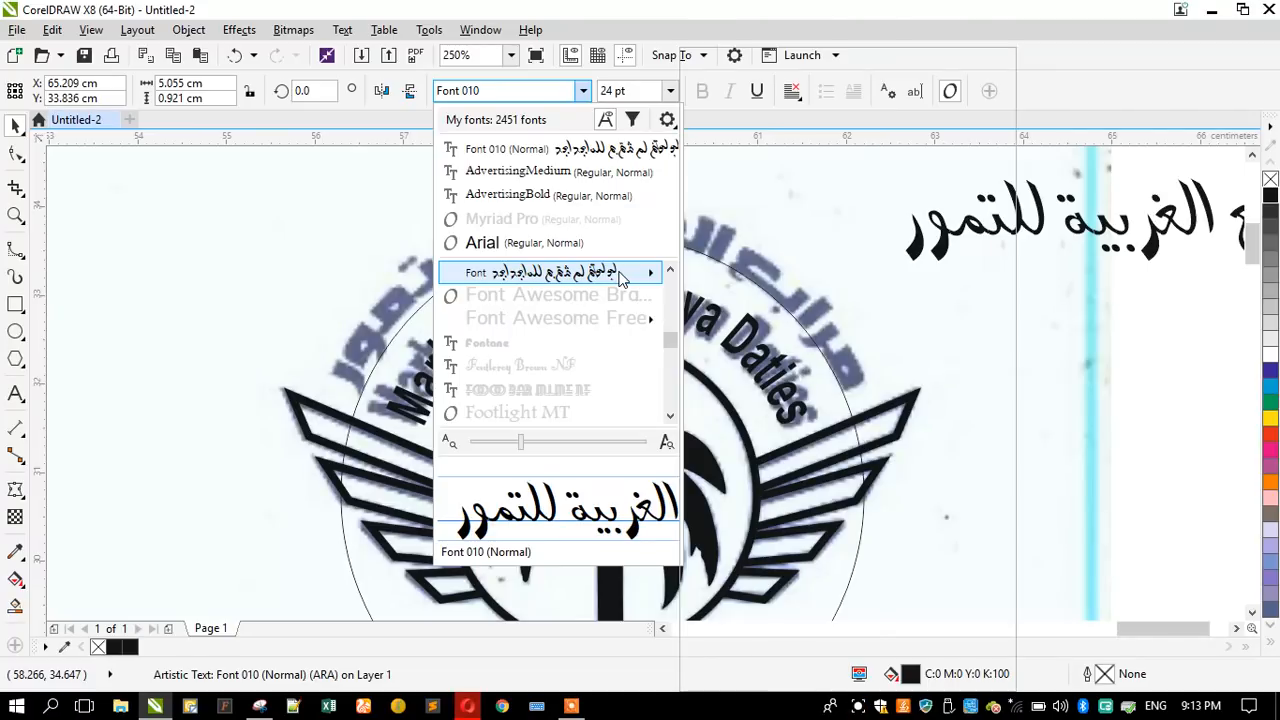
mouse_move(641, 279)
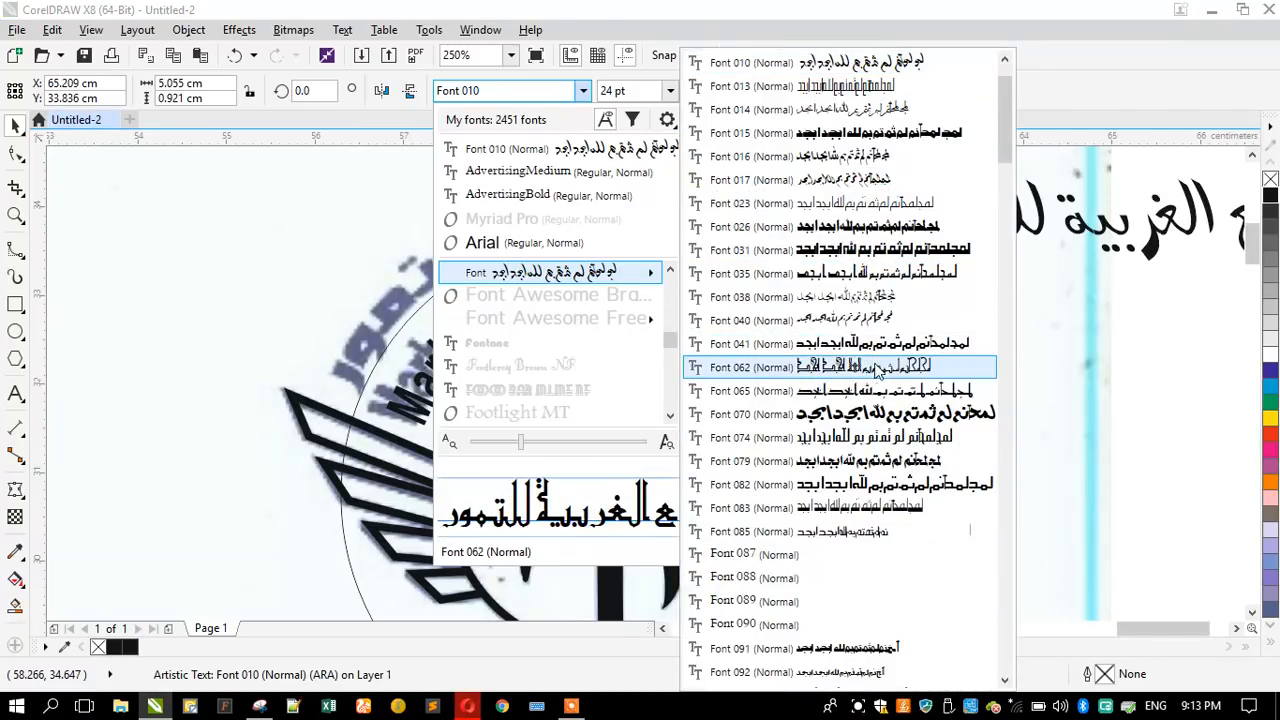
scroll(850, 385, down, 2)
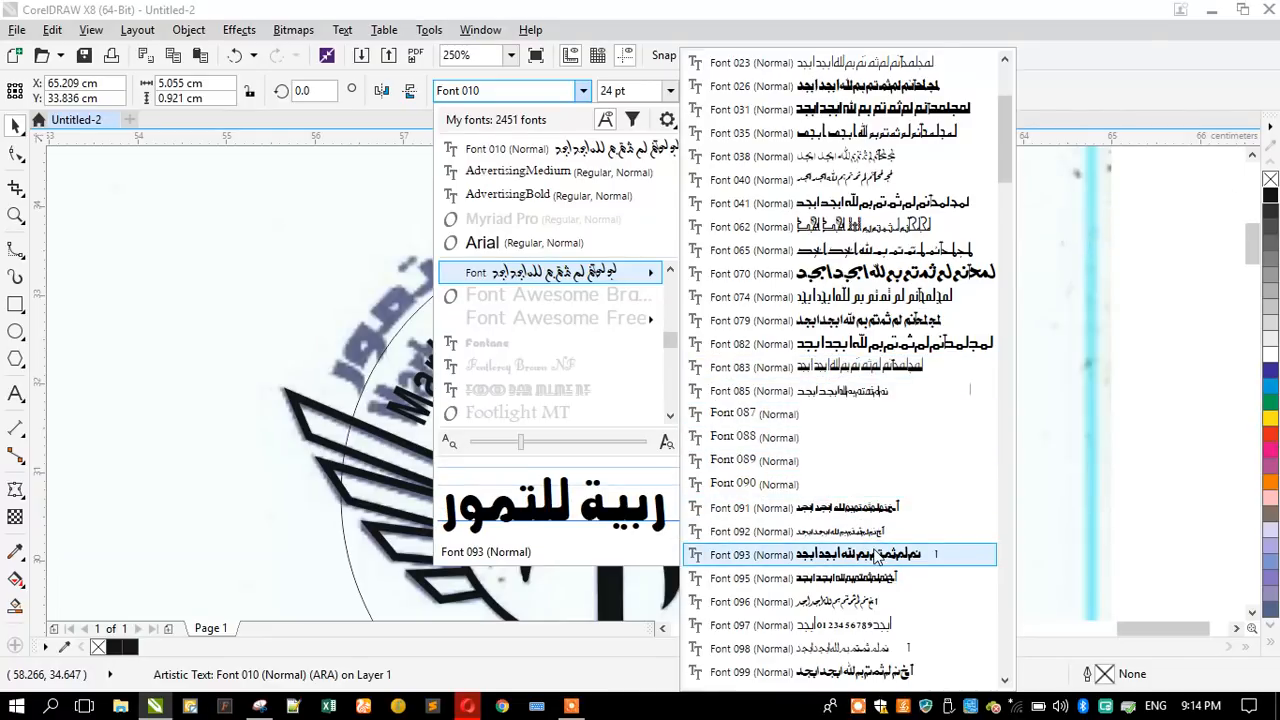
scroll(875, 555, down, 3)
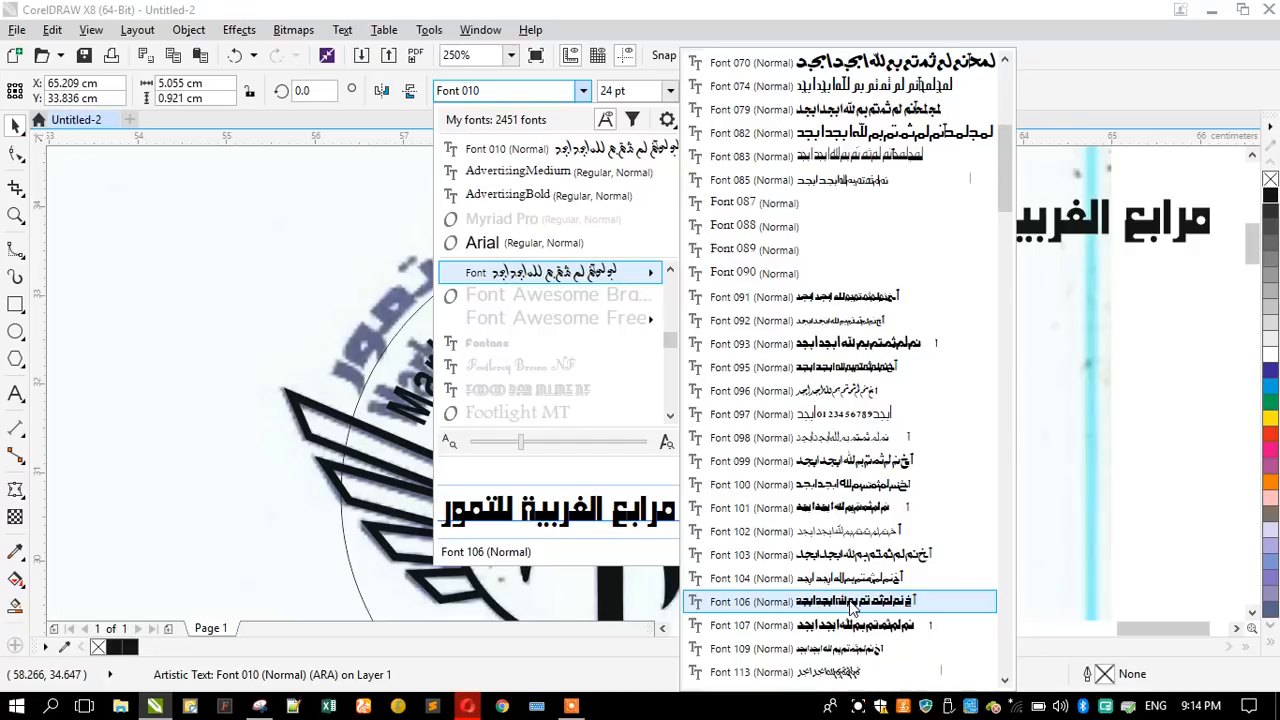
scroll(850, 607, down, 2)
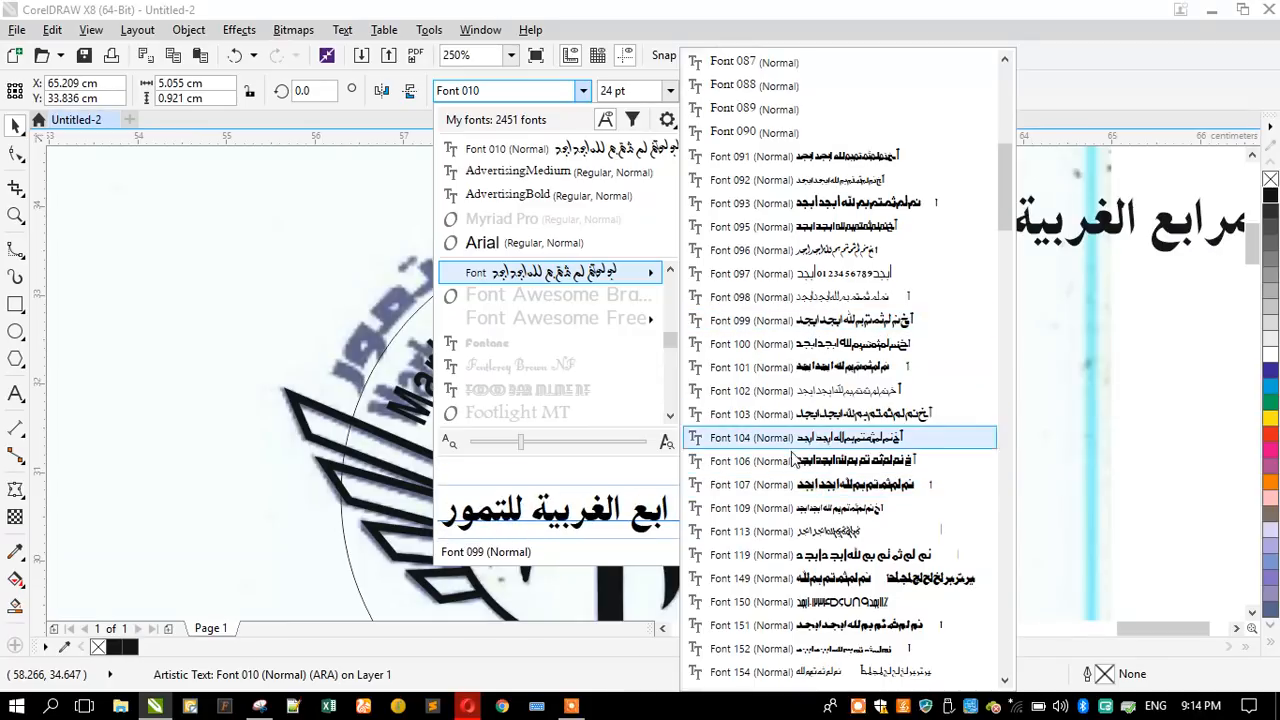
scroll(815, 510, down, 2)
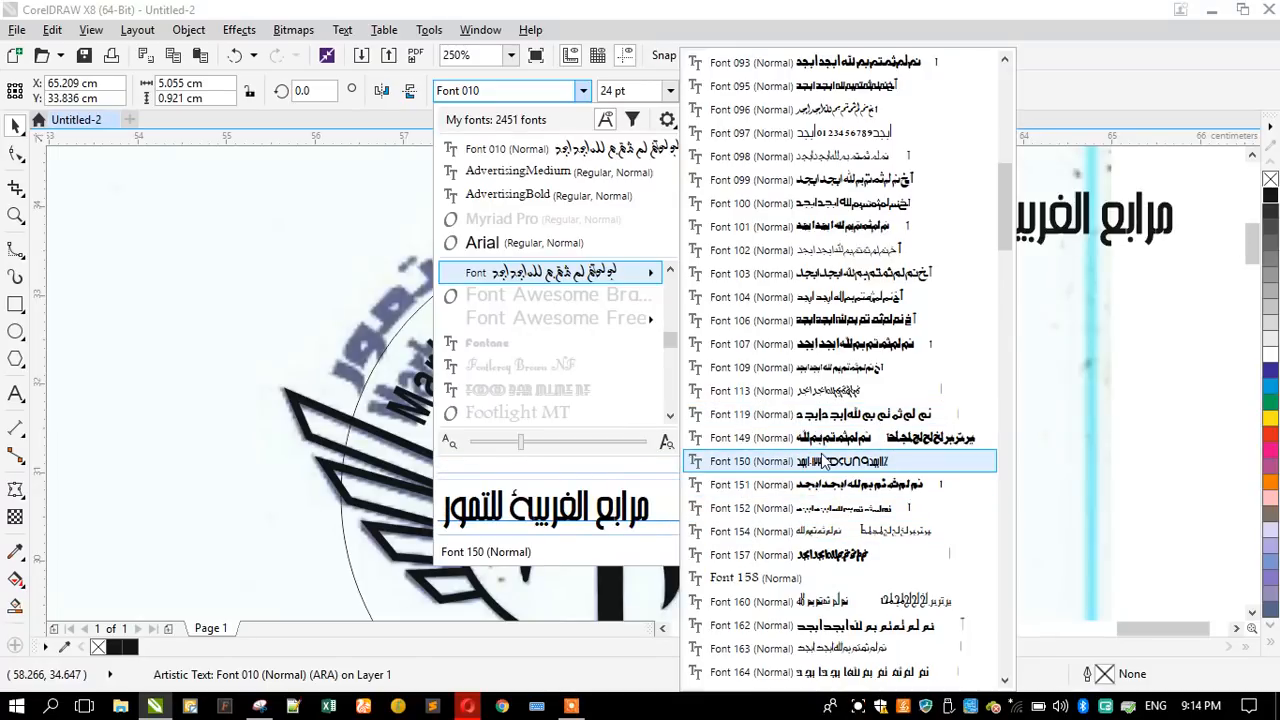
scroll(822, 462, down, 3)
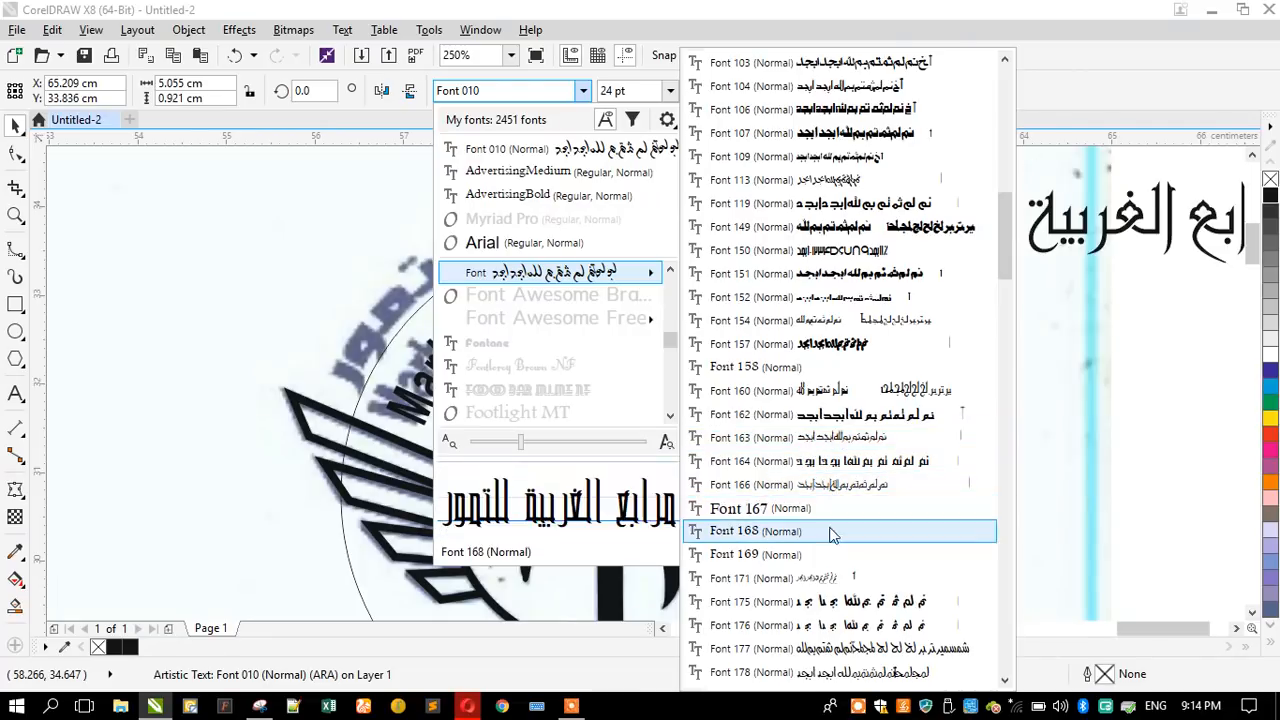
scroll(828, 555, down, 2)
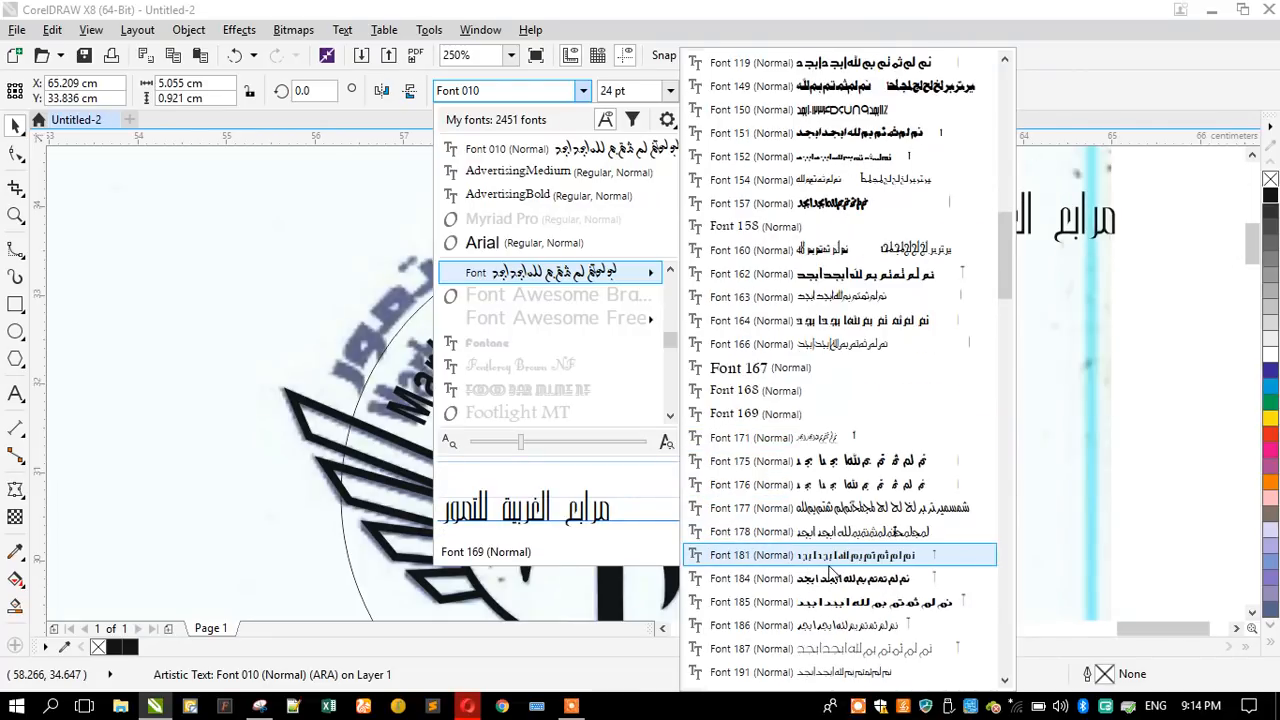
scroll(826, 533, down, 1)
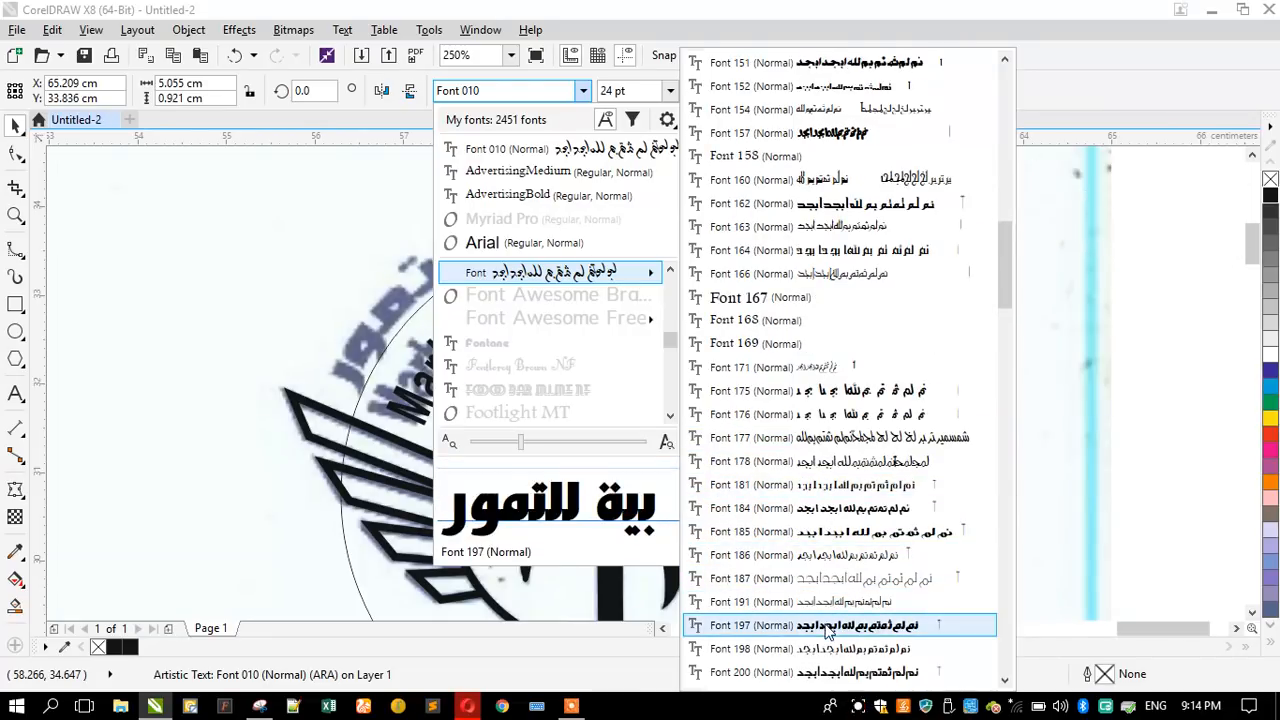
scroll(812, 520, down, 2)
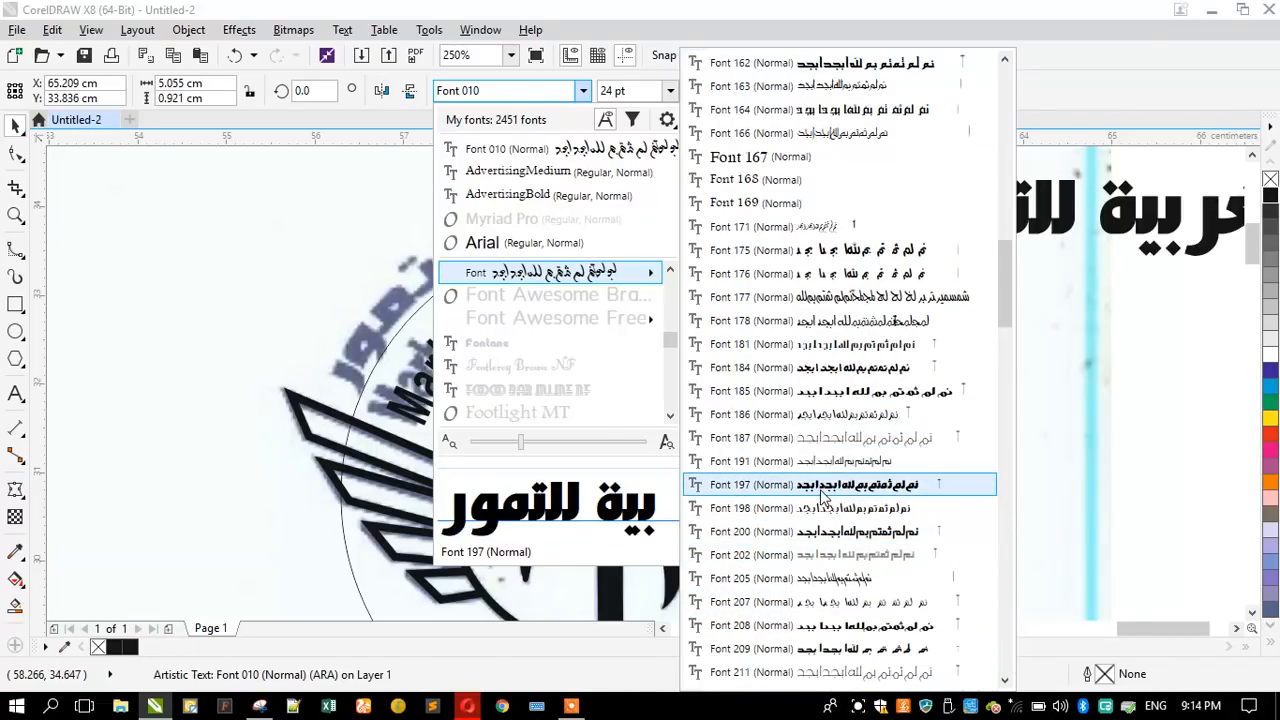
scroll(830, 590, down, 2)
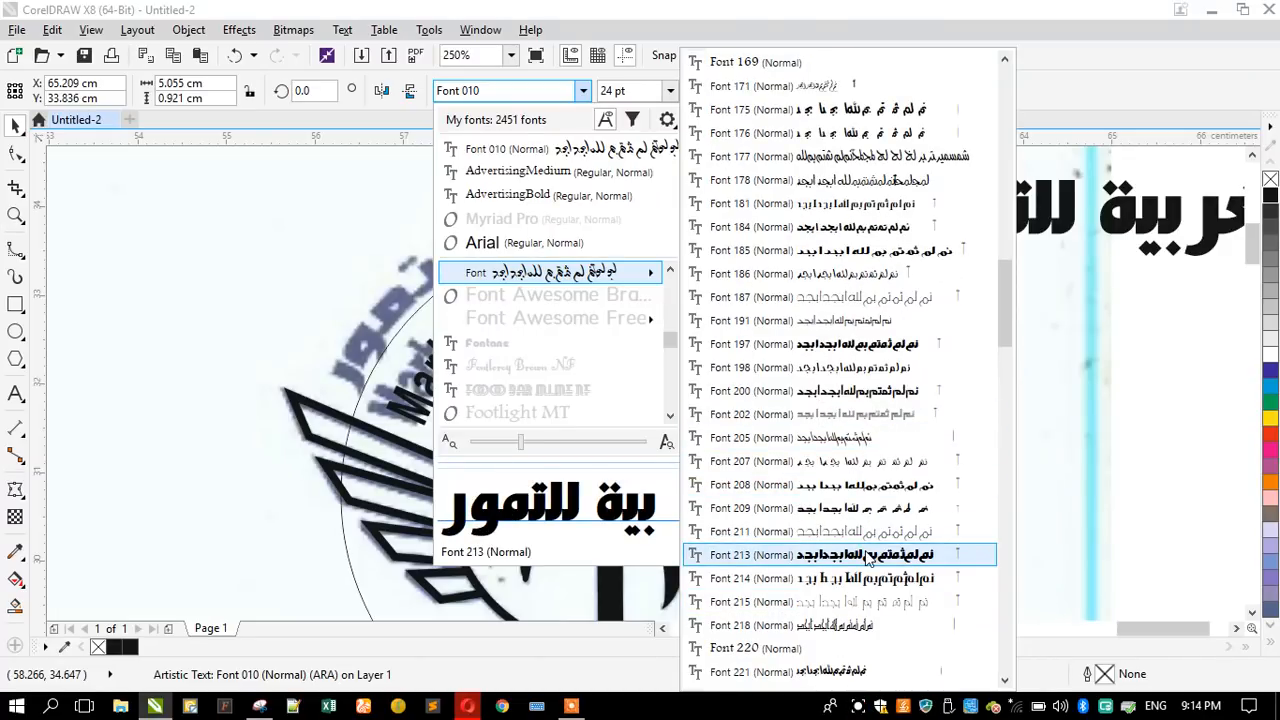
scroll(868, 557, down, 3)
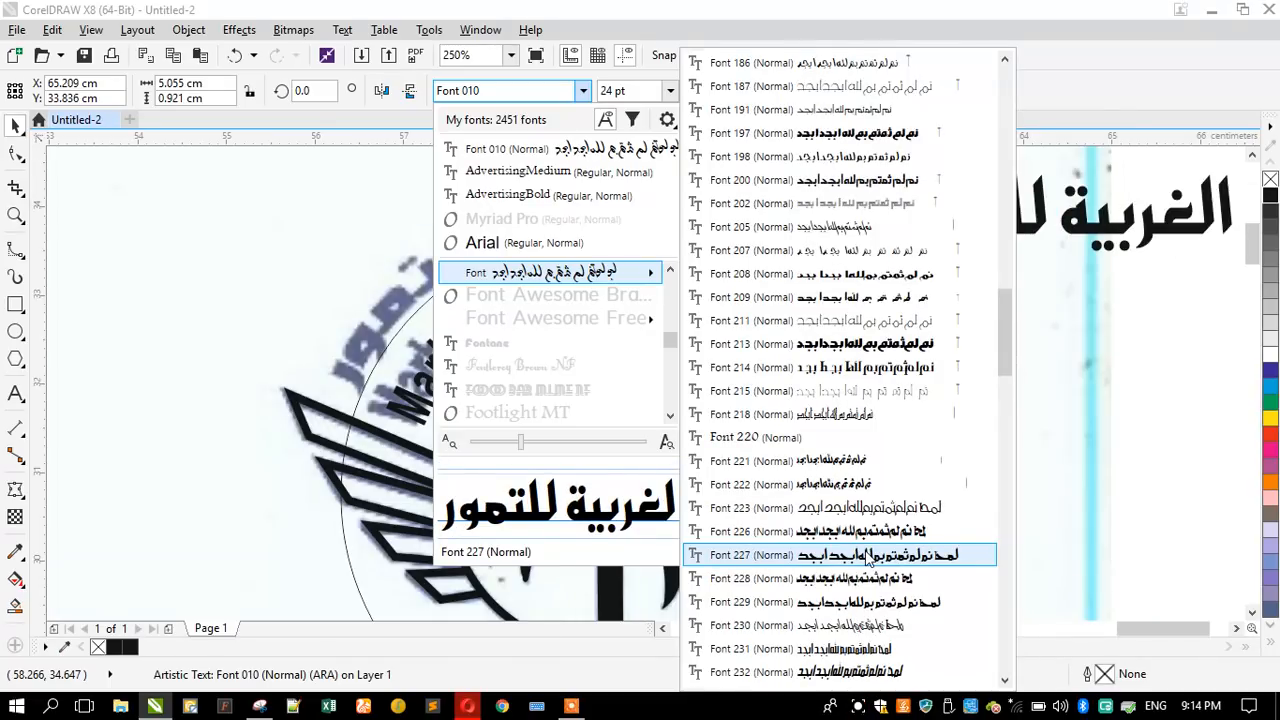
scroll(868, 557, down, 3)
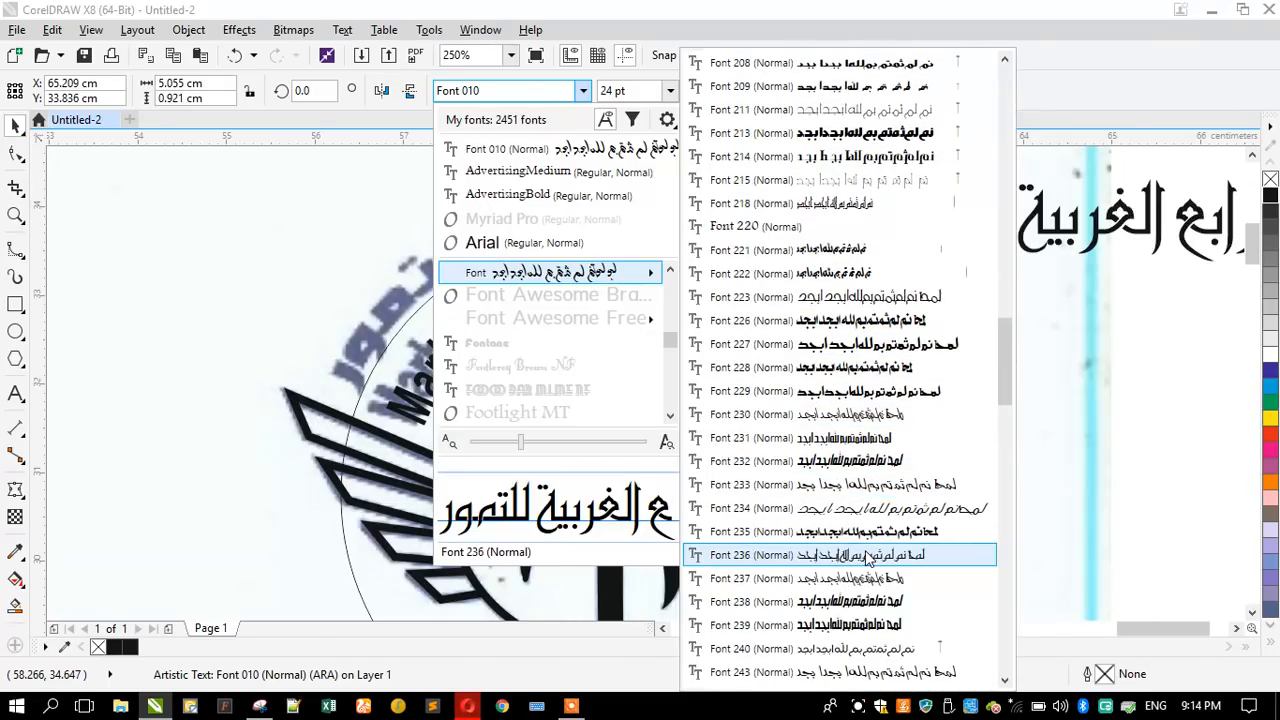
scroll(868, 557, down, 2)
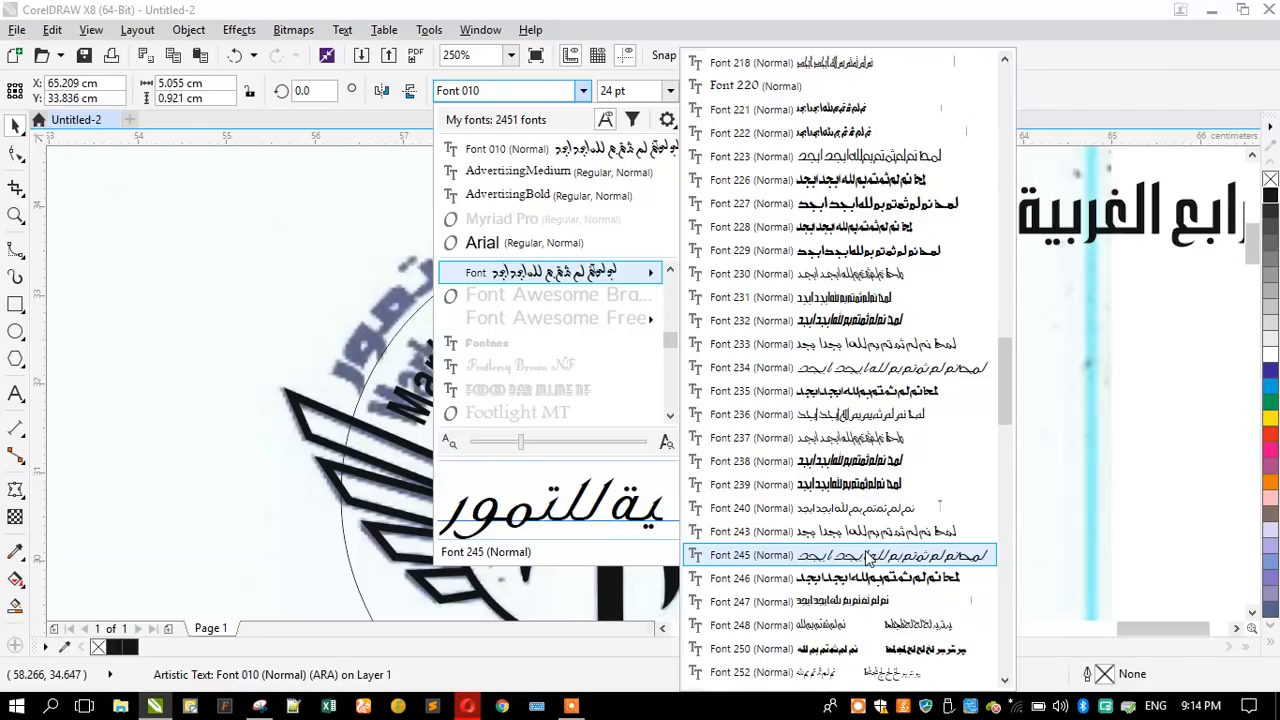
scroll(868, 557, down, 2)
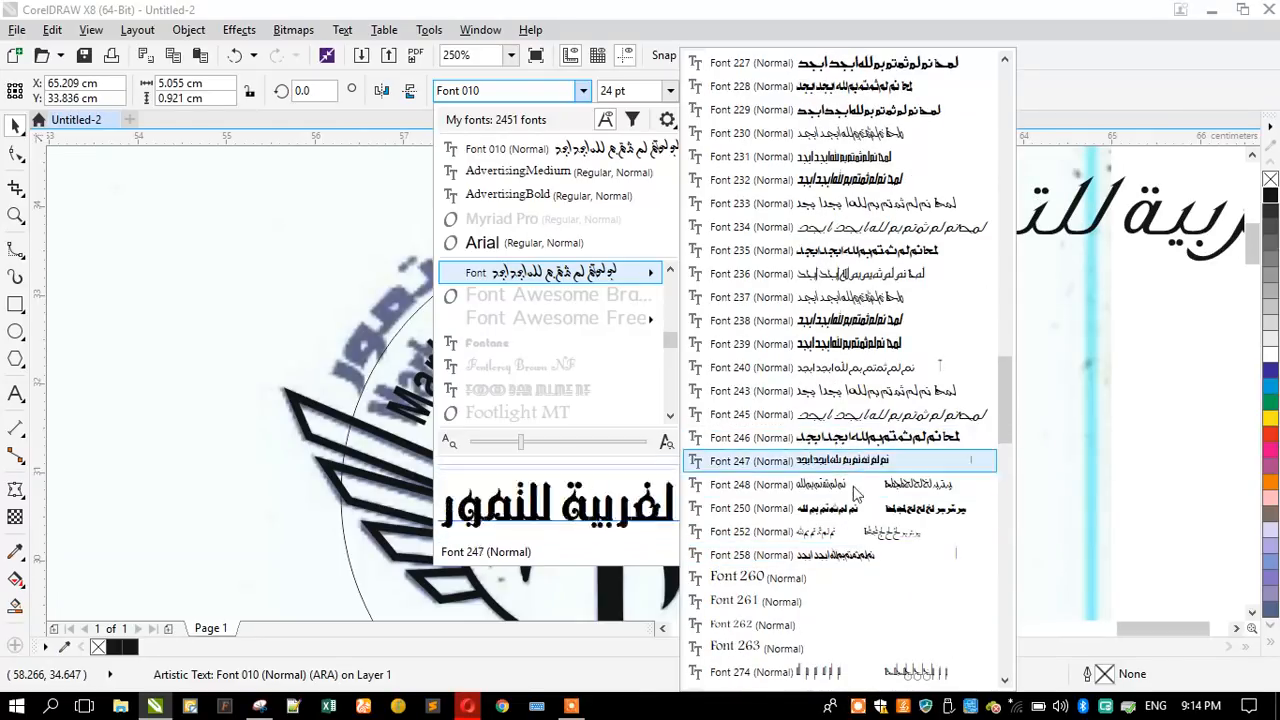
scroll(868, 540, down, 4)
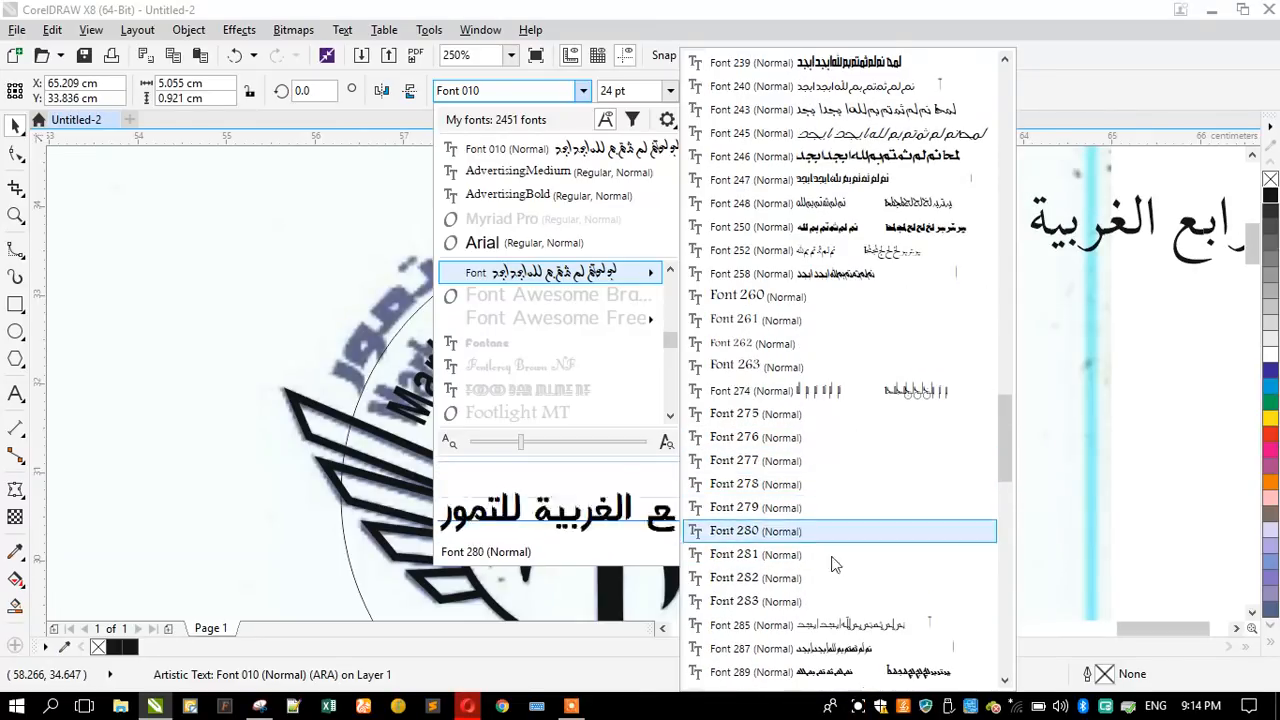
scroll(830, 575, down, 4)
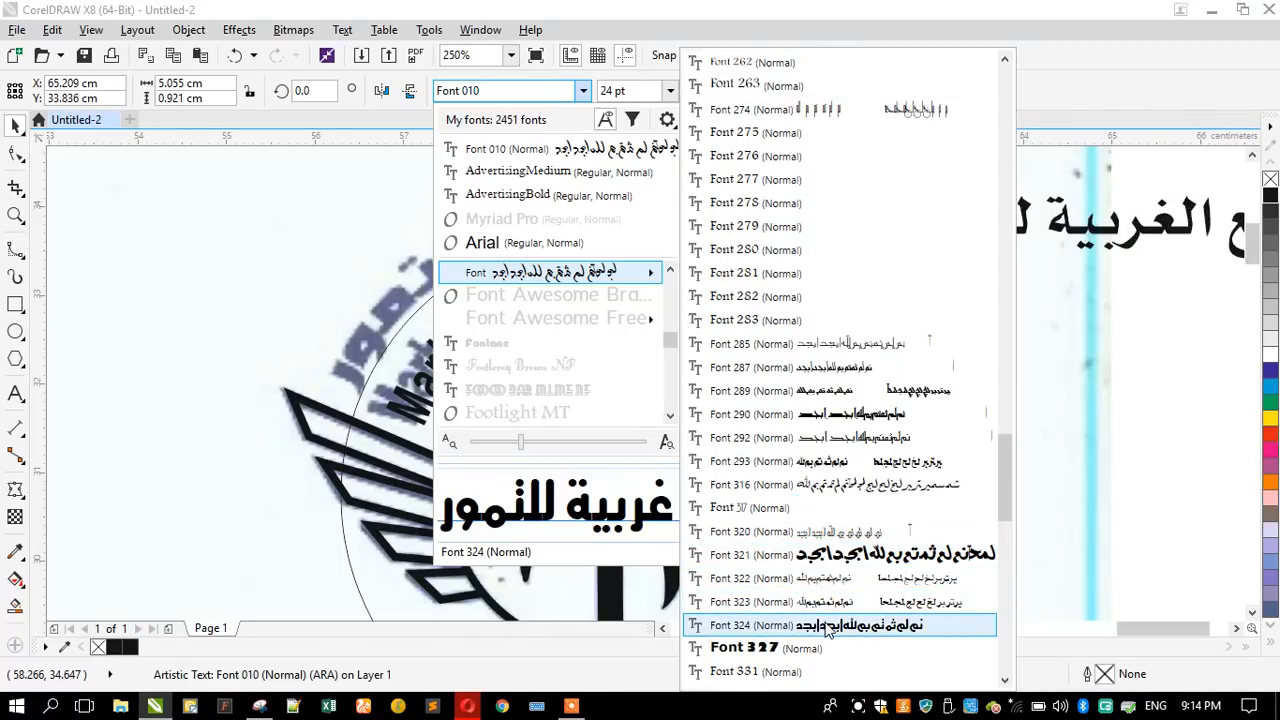
scroll(812, 540, down, 6)
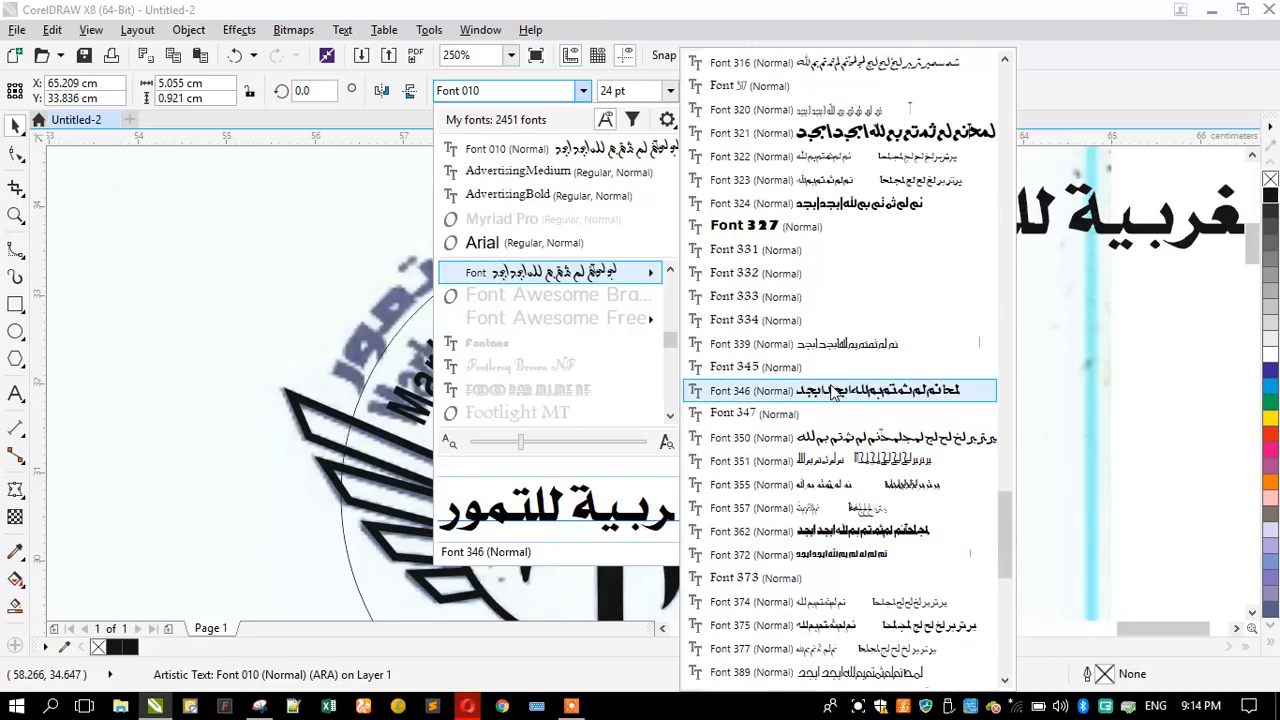
scroll(860, 533, down, 3)
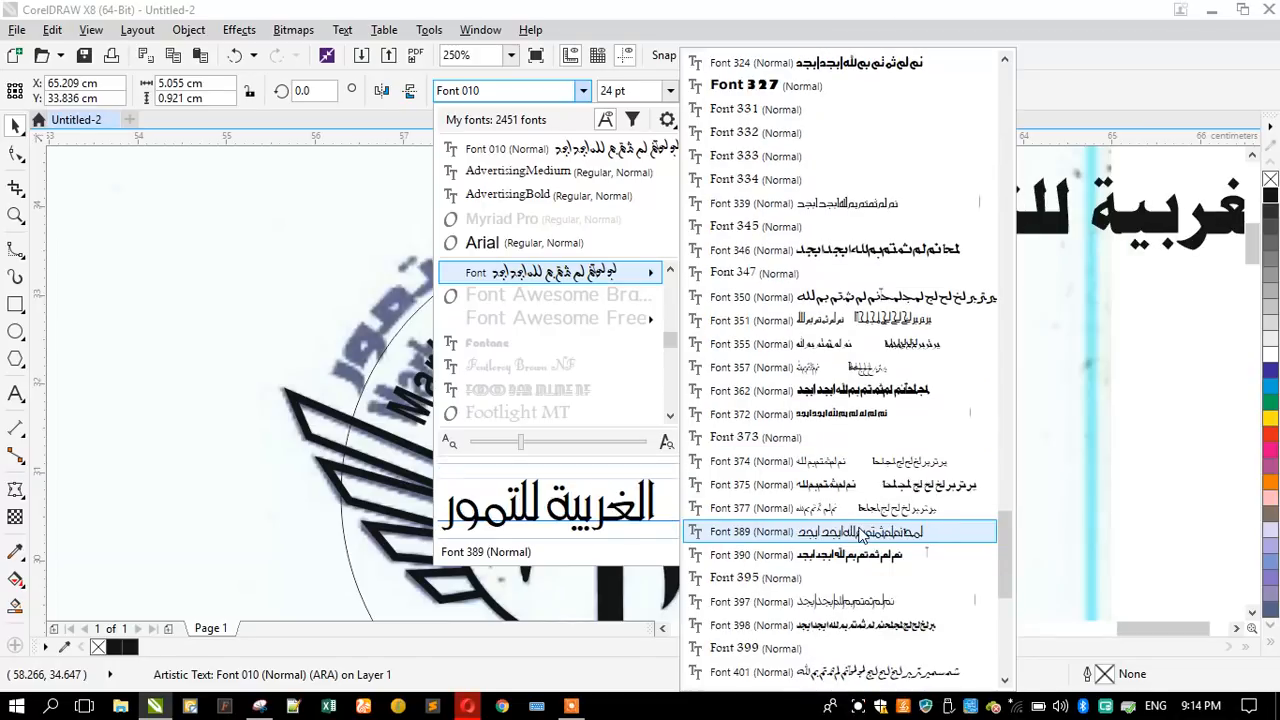
scroll(860, 533, down, 4)
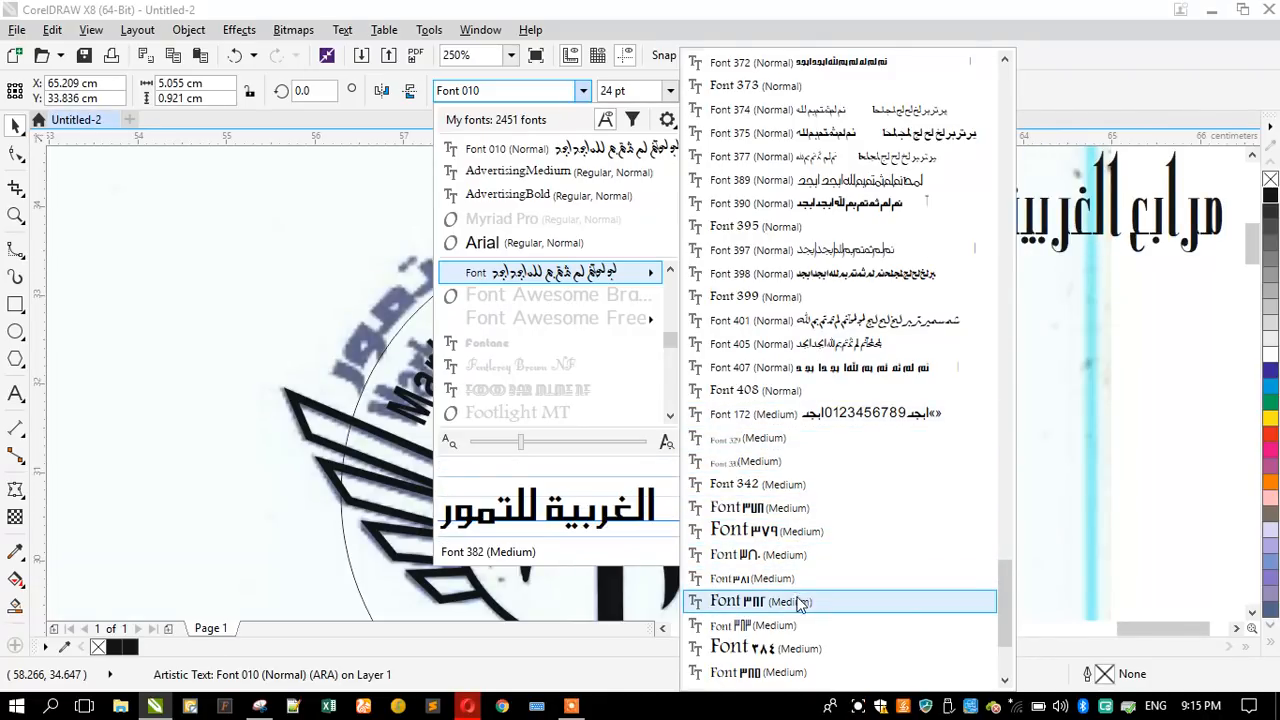
scroll(797, 603, down, 2)
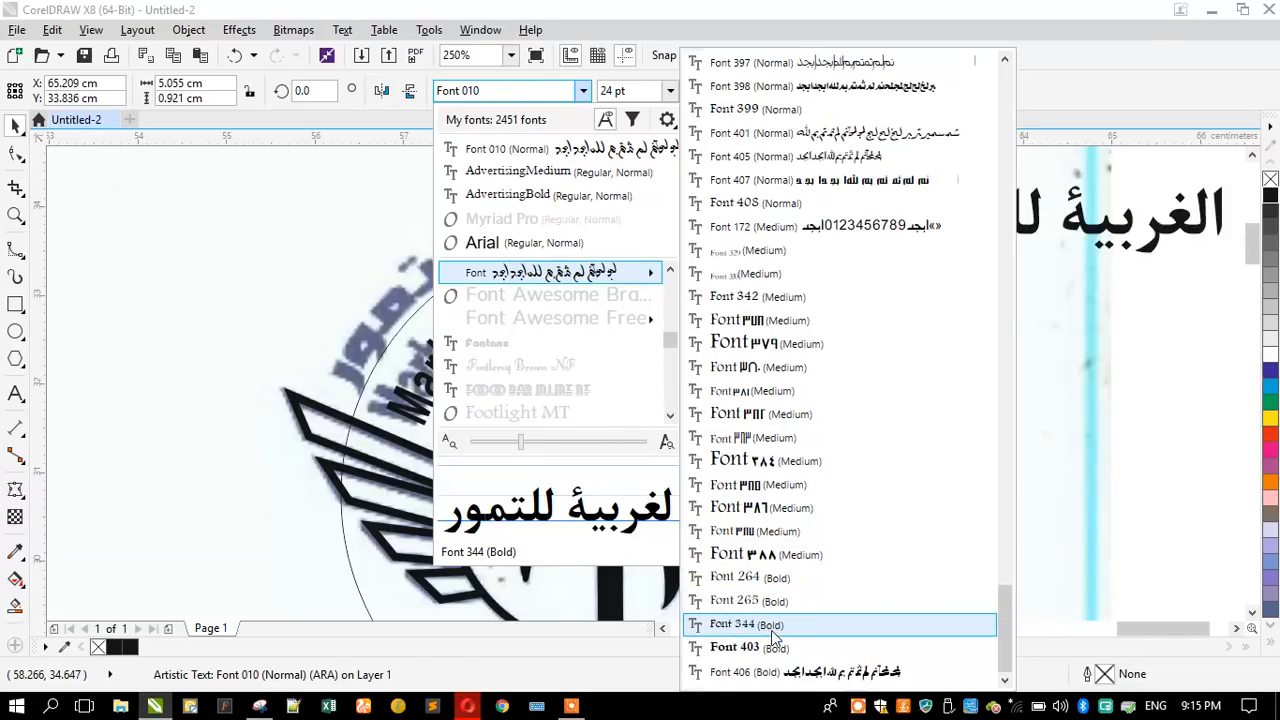
scroll(775, 648, down, 1)
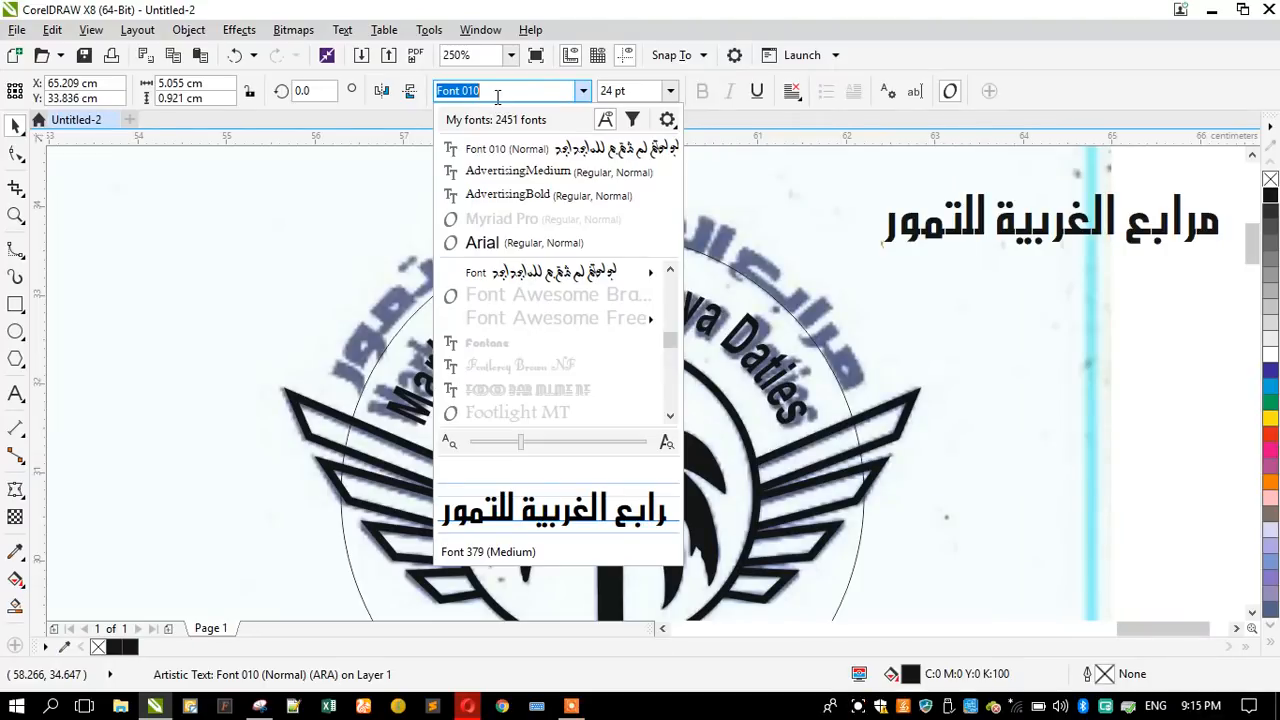
- Set the font of the Arabic name beside the logo to AdvertisingBold and deselect the text
click(585, 91)
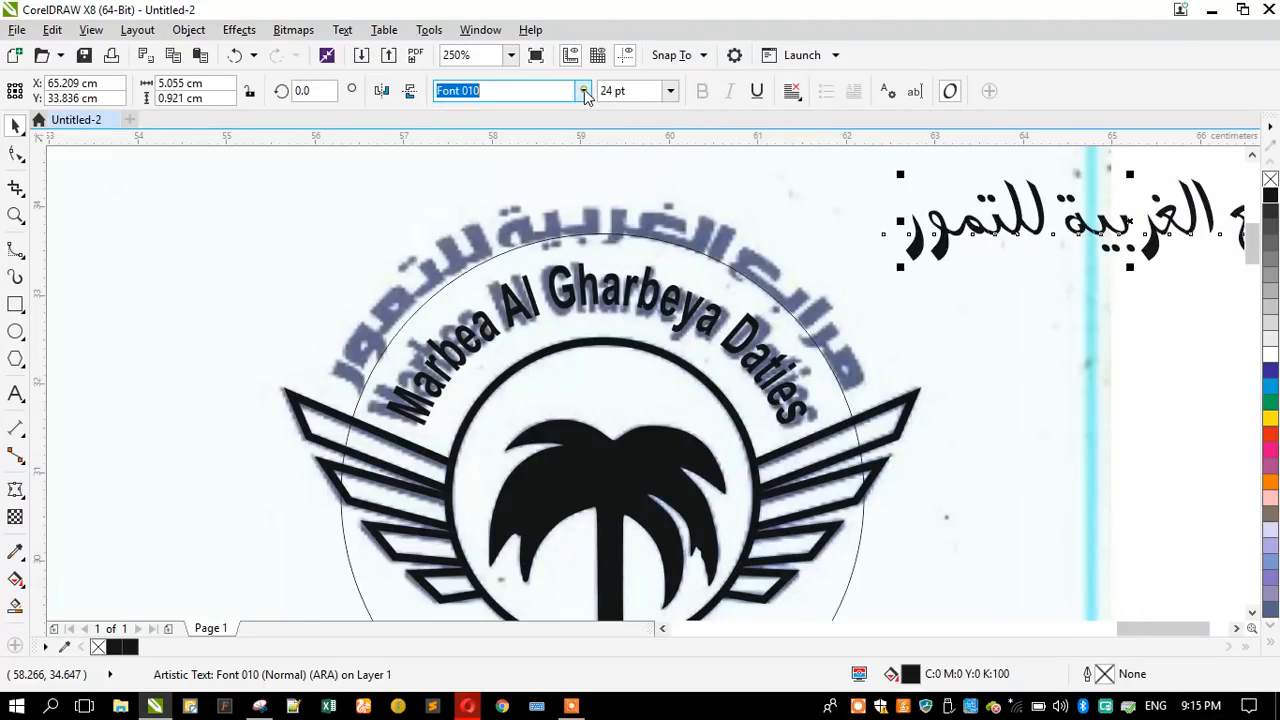
click(585, 91)
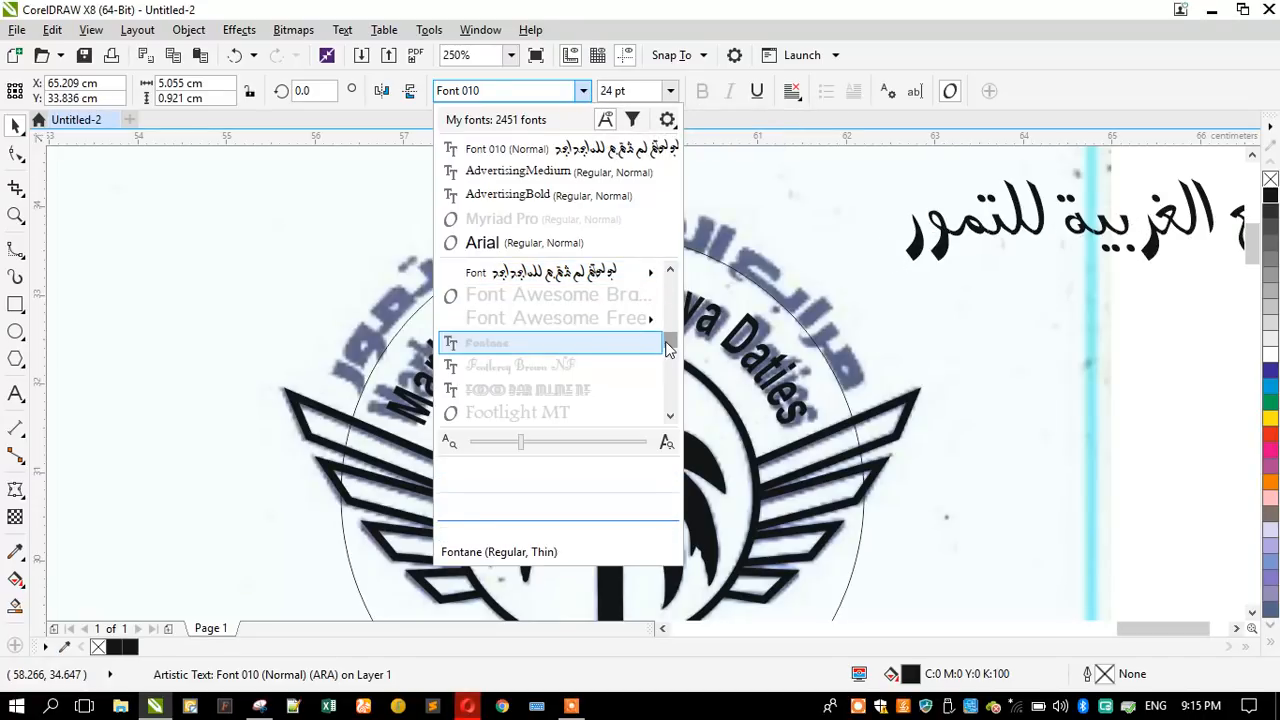
drag(669, 347, 651, 271)
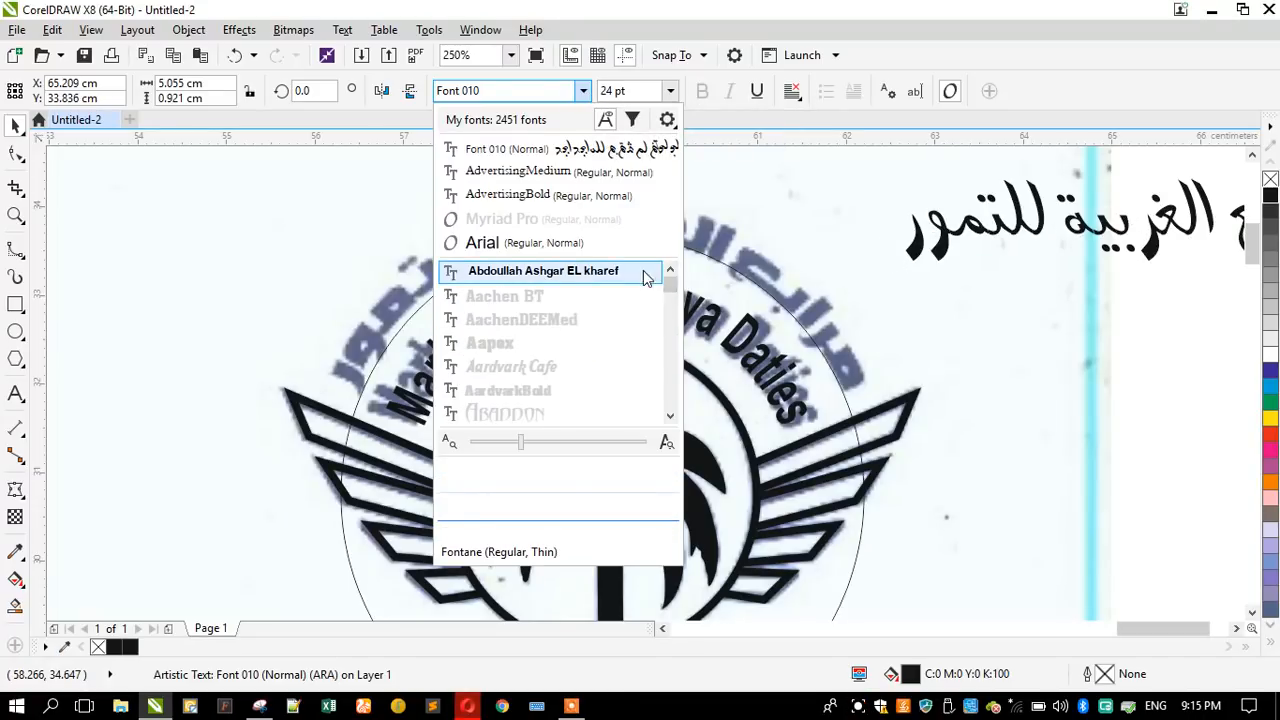
scroll(551, 358, down, 4)
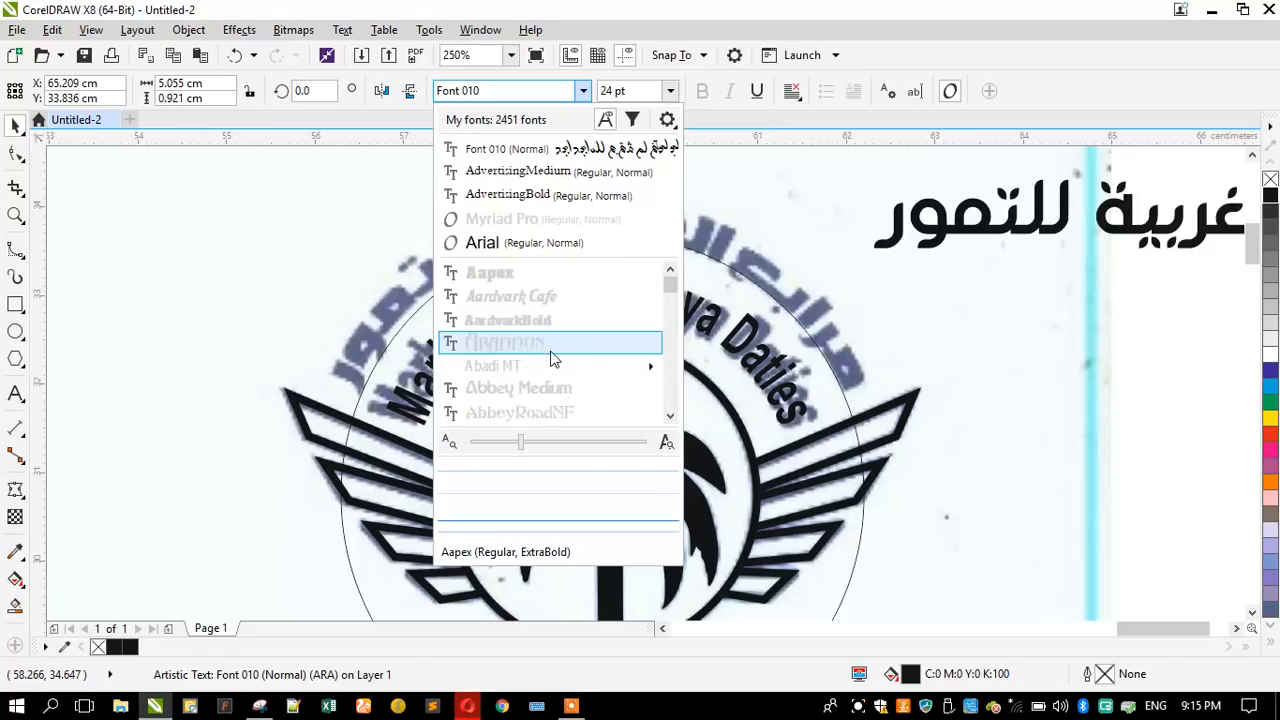
scroll(546, 356, down, 1)
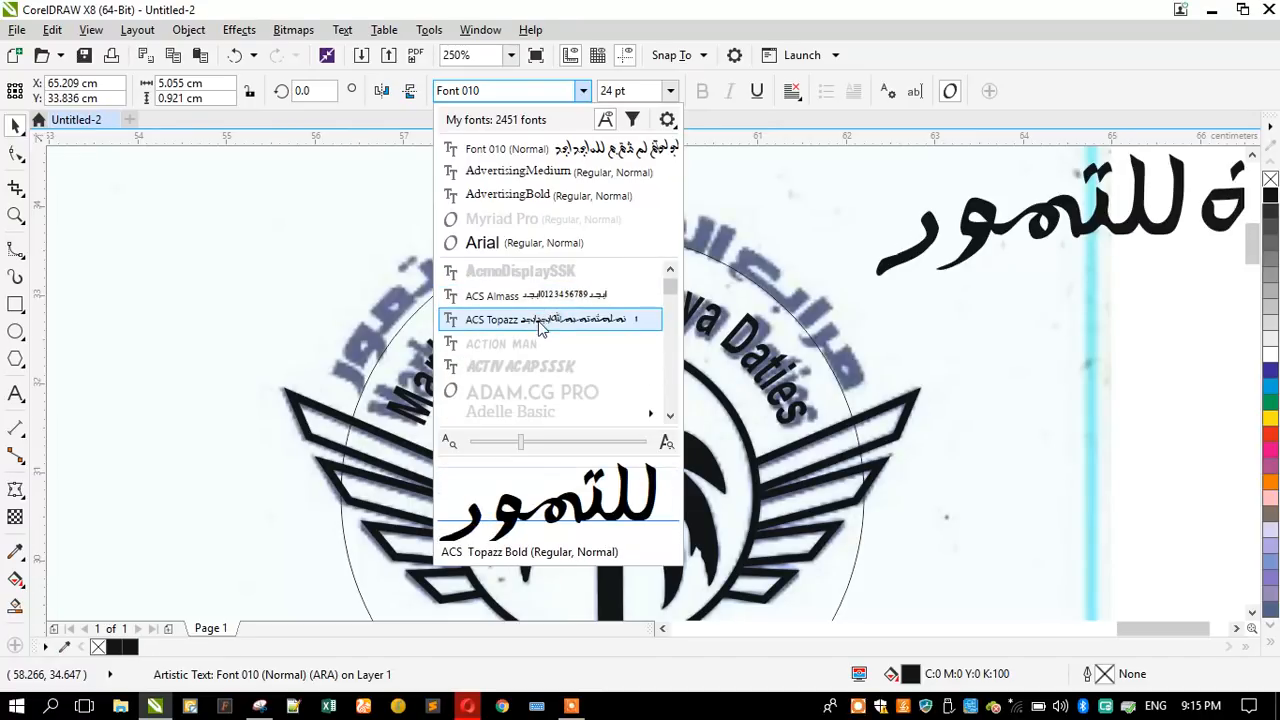
scroll(539, 327, down, 4)
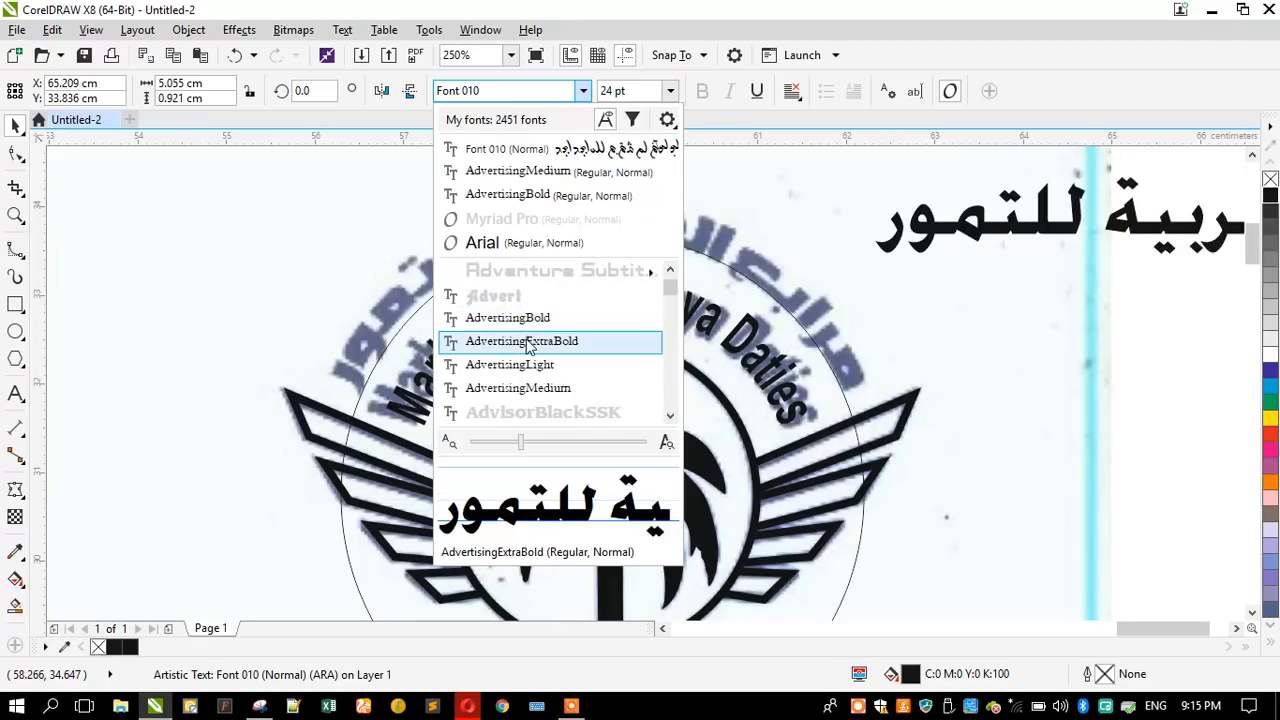
click(503, 318)
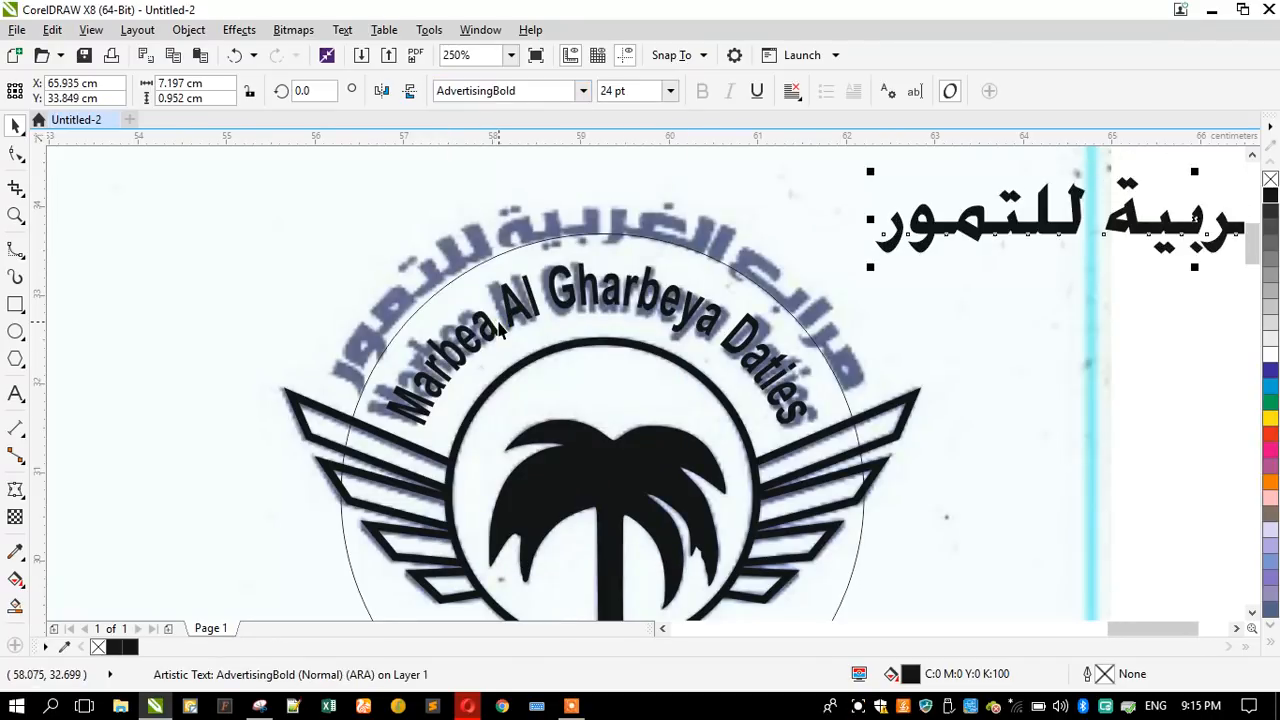
scroll(749, 330, down, 4)
click(846, 334)
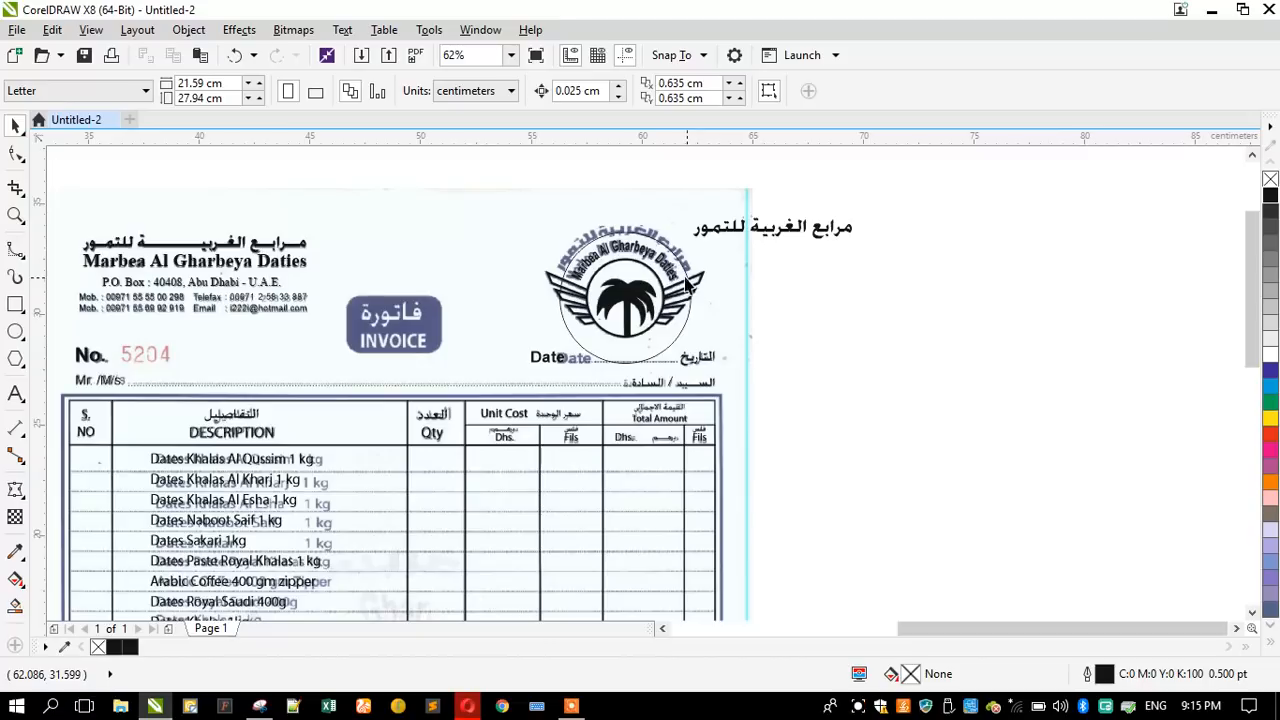
scroll(666, 251, down, 2)
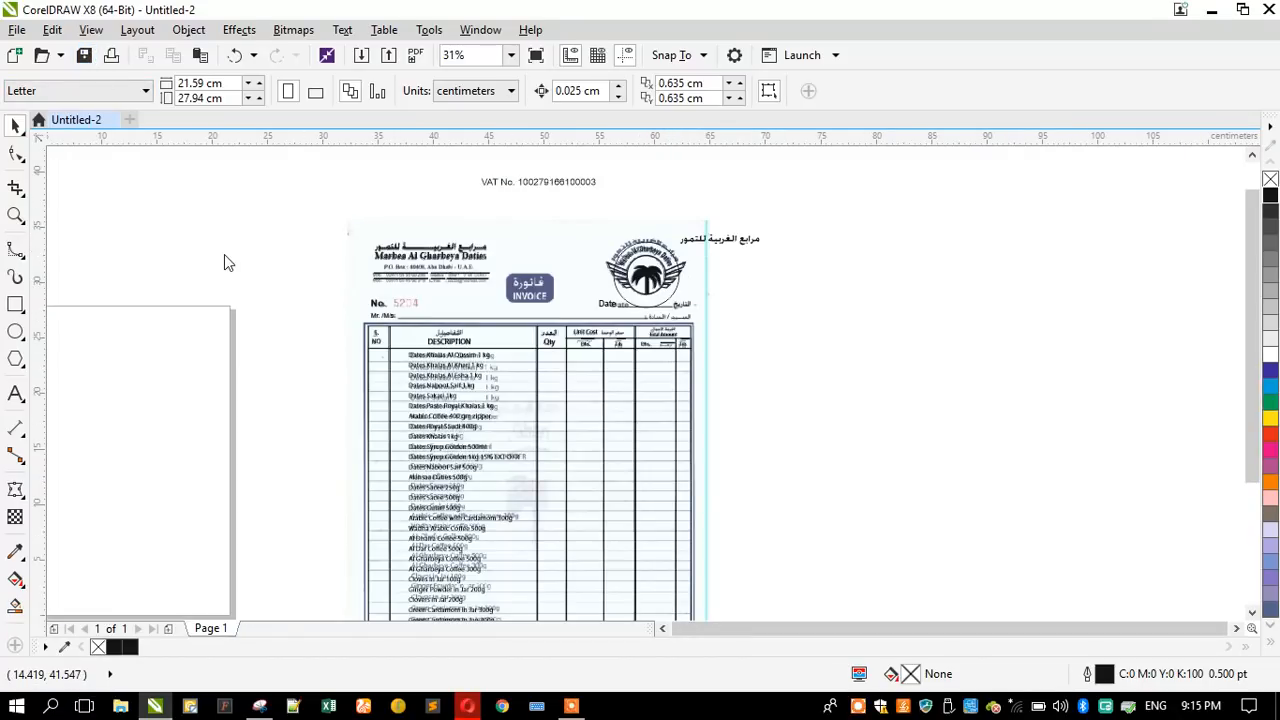
- Start saving the drawing to the Desktop in CDR format, replacing the default file name with one beginning "In"
key(ctrl+s)
scroll(229, 220, up, 3)
scroll(229, 217, up, 3)
click(200, 177)
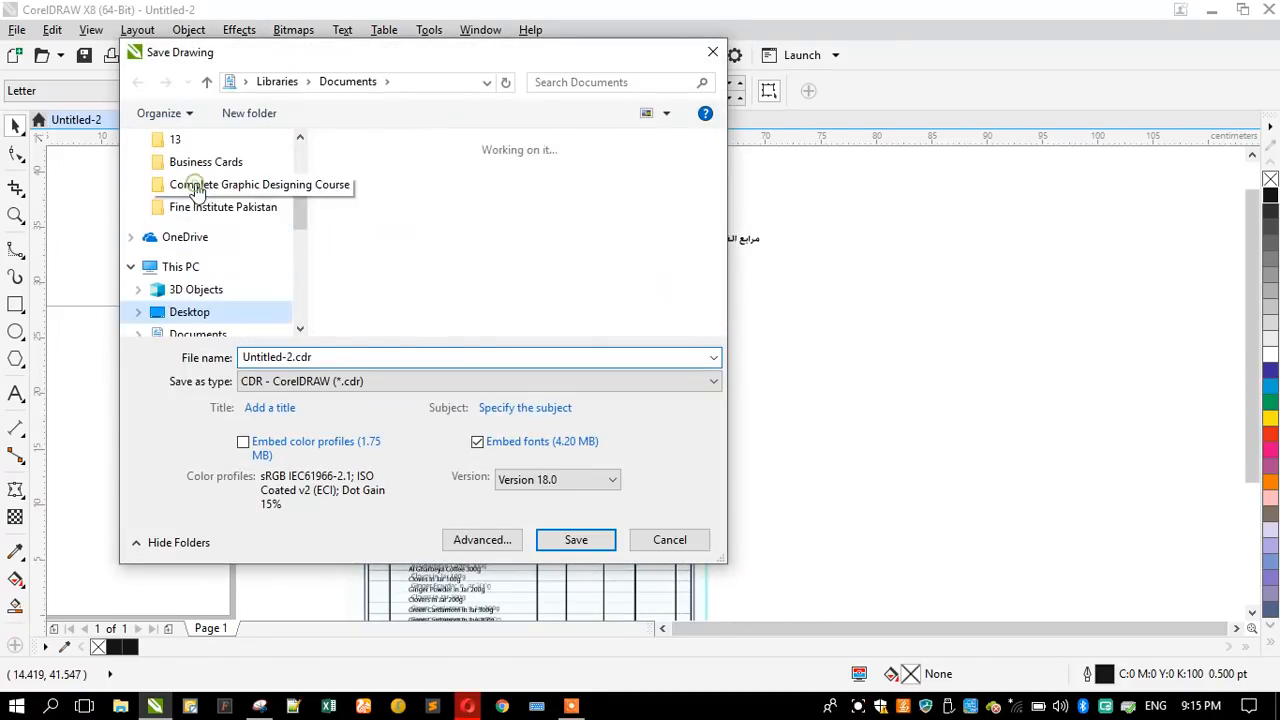
double_click(292, 357)
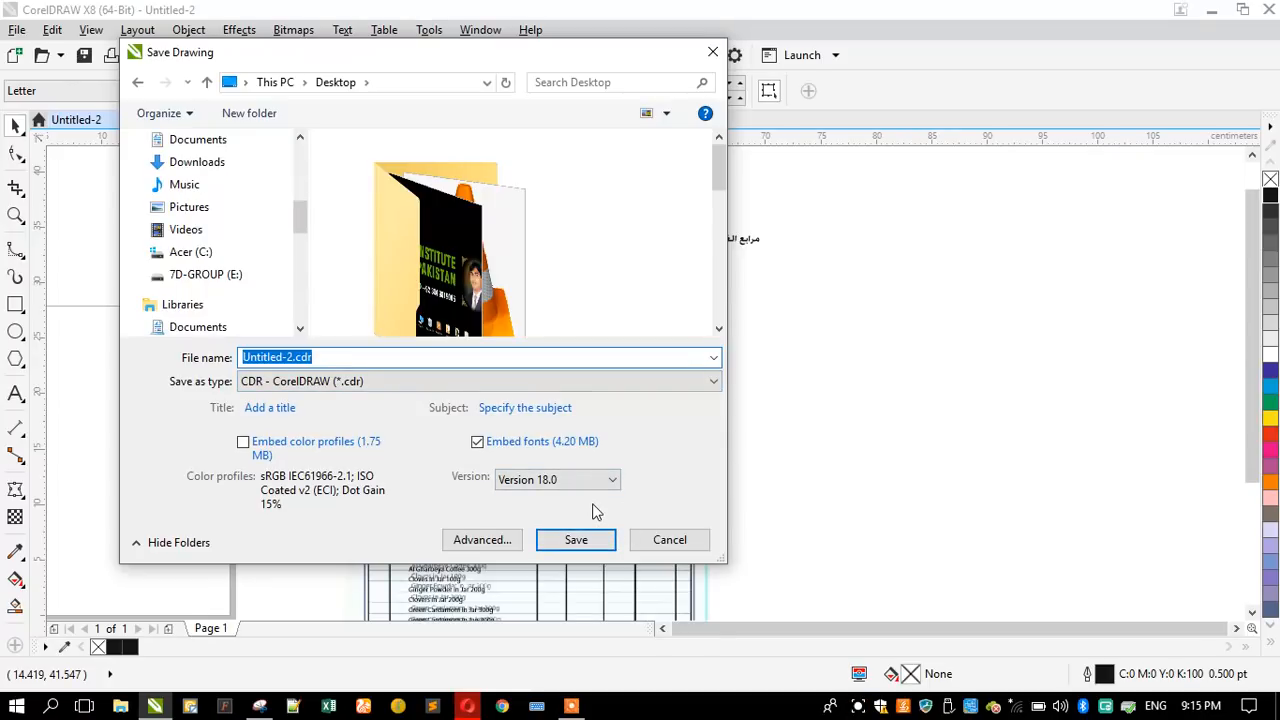
mouse_move(399, 64)
mouse_down()
mouse_move(722, 97)
mouse_move(918, 80)
mouse_up()
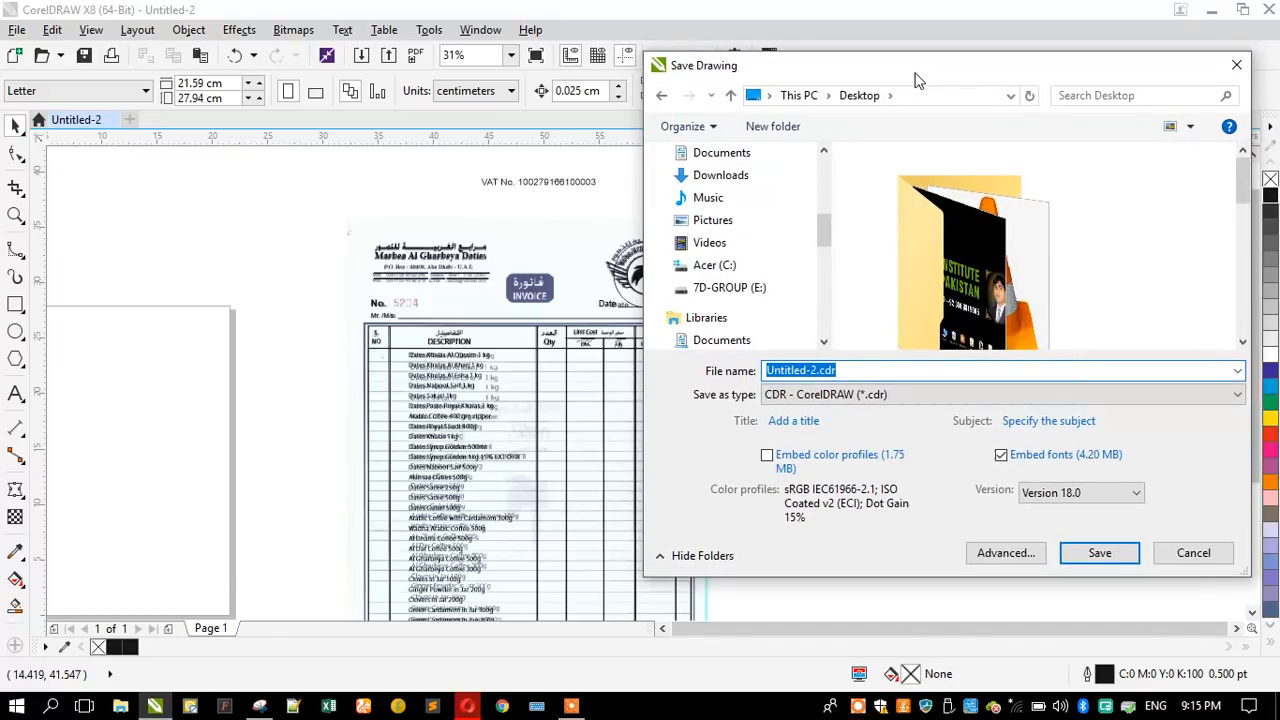
text(Invoice)
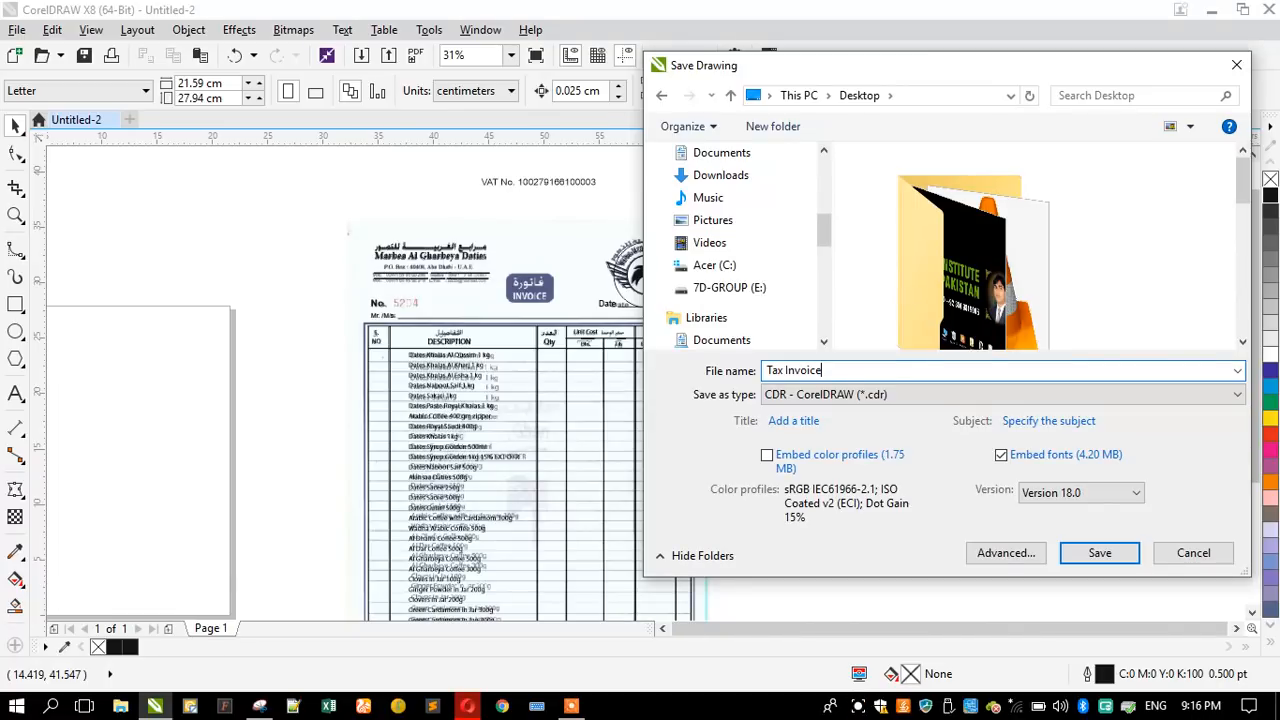
- Save the drawing to the Desktop as Tax Invoice in CDR format
key(Return)
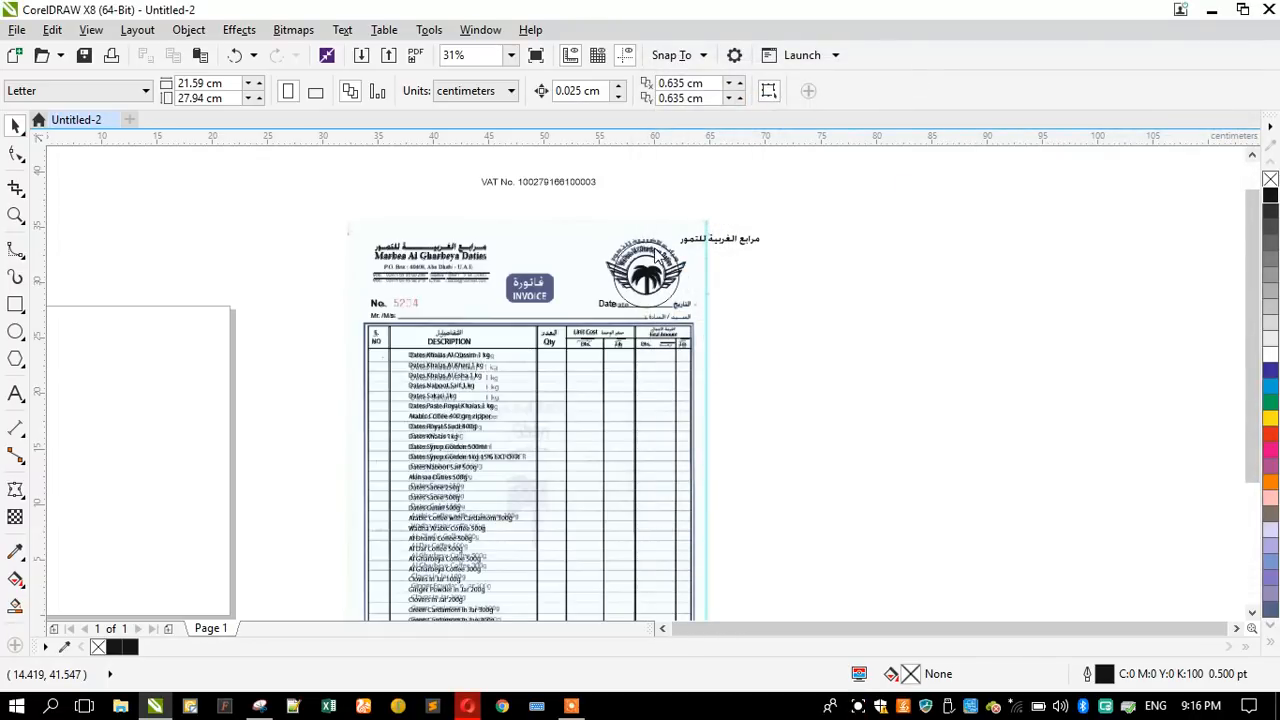
- Preview the fonts listed after AdvertisingBold on the Arabic name beside the logo, looking for one that matches the scanned lettering
click(688, 242)
click(517, 100)
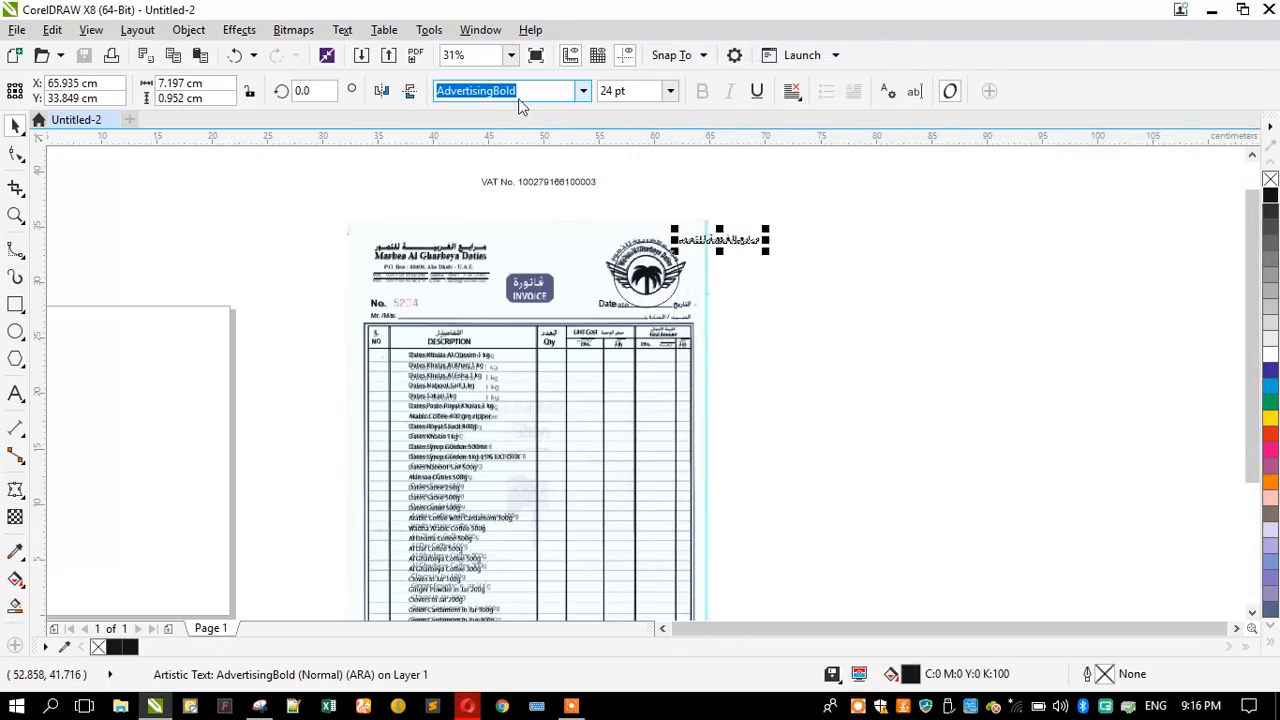
click(580, 93)
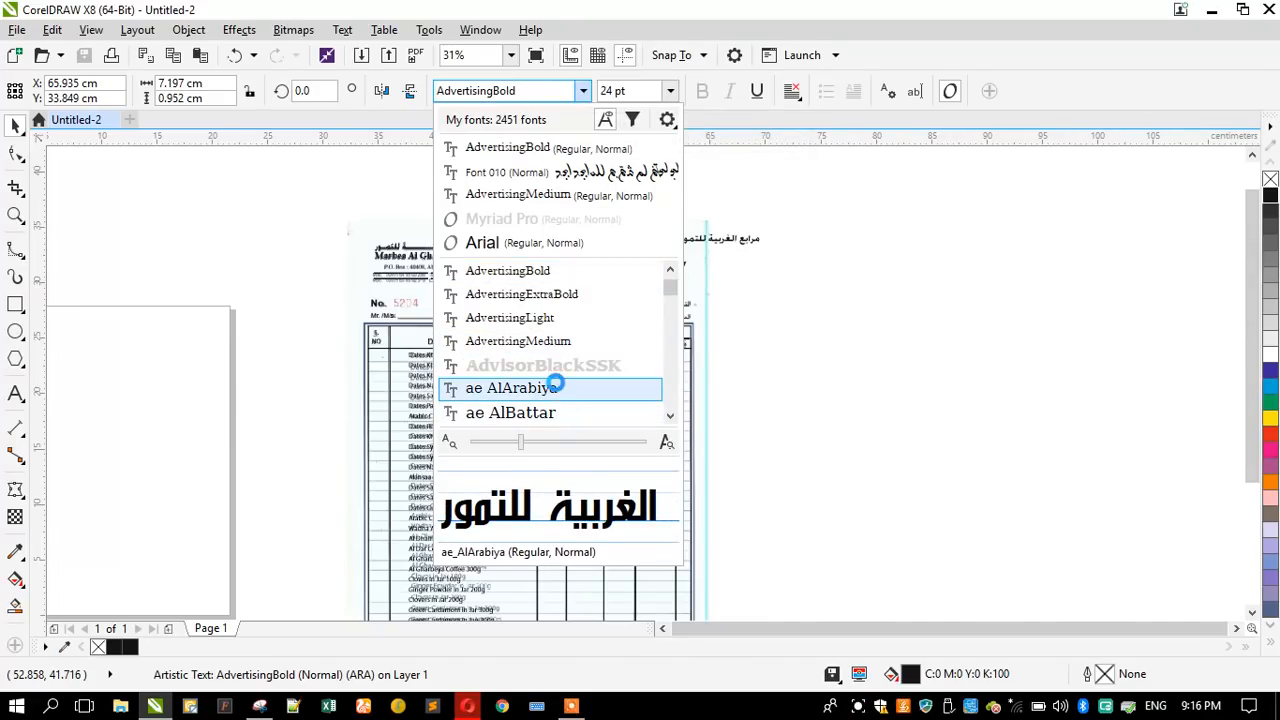
scroll(555, 385, down, 1)
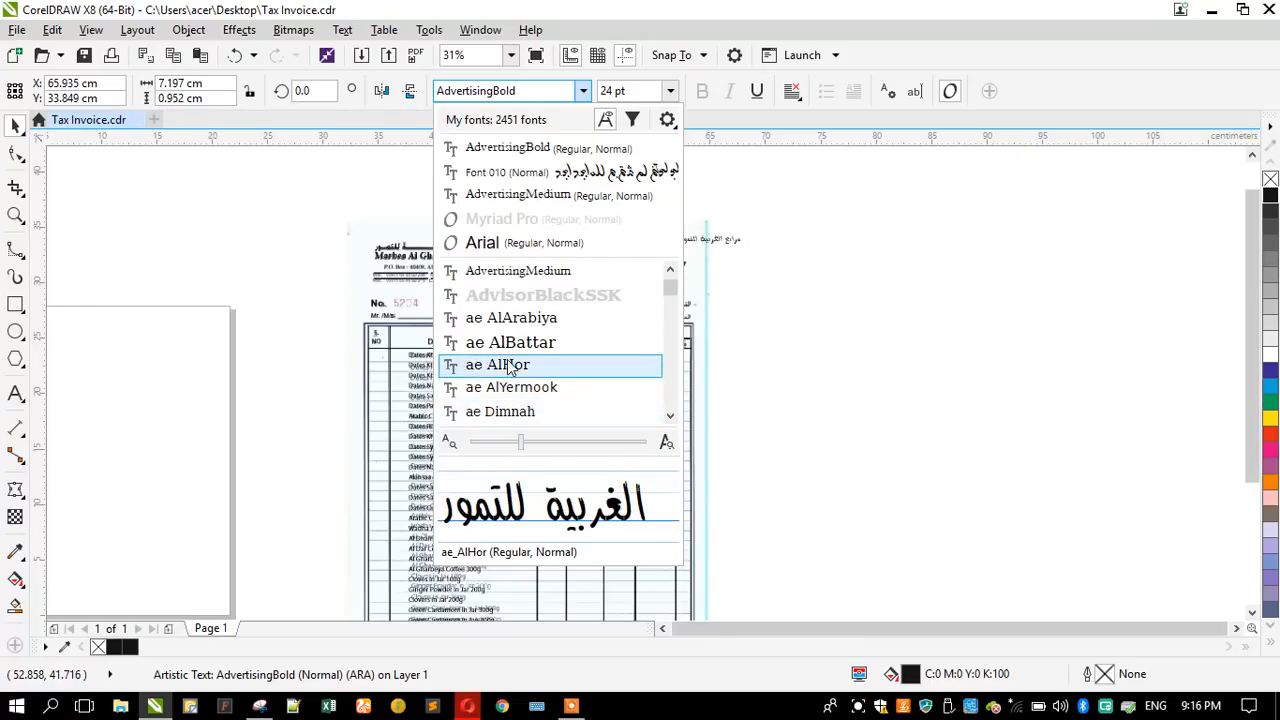
scroll(510, 370, down, 2)
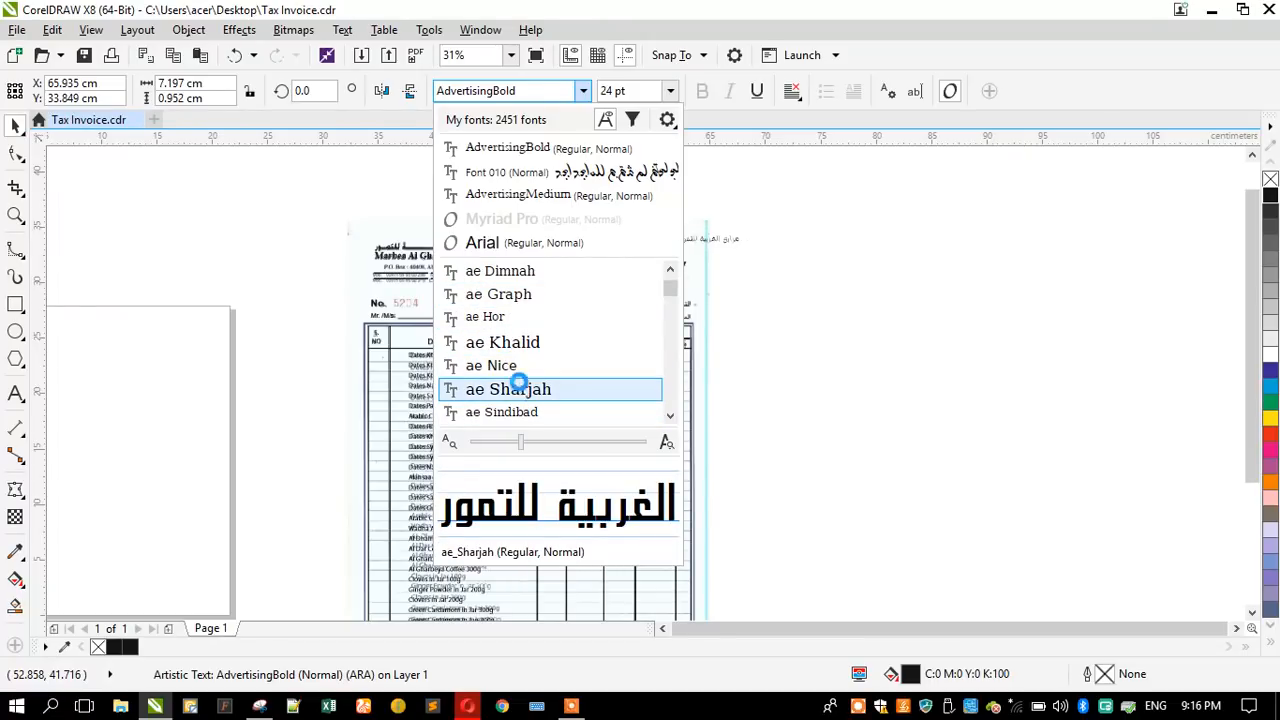
scroll(540, 390, down, 1)
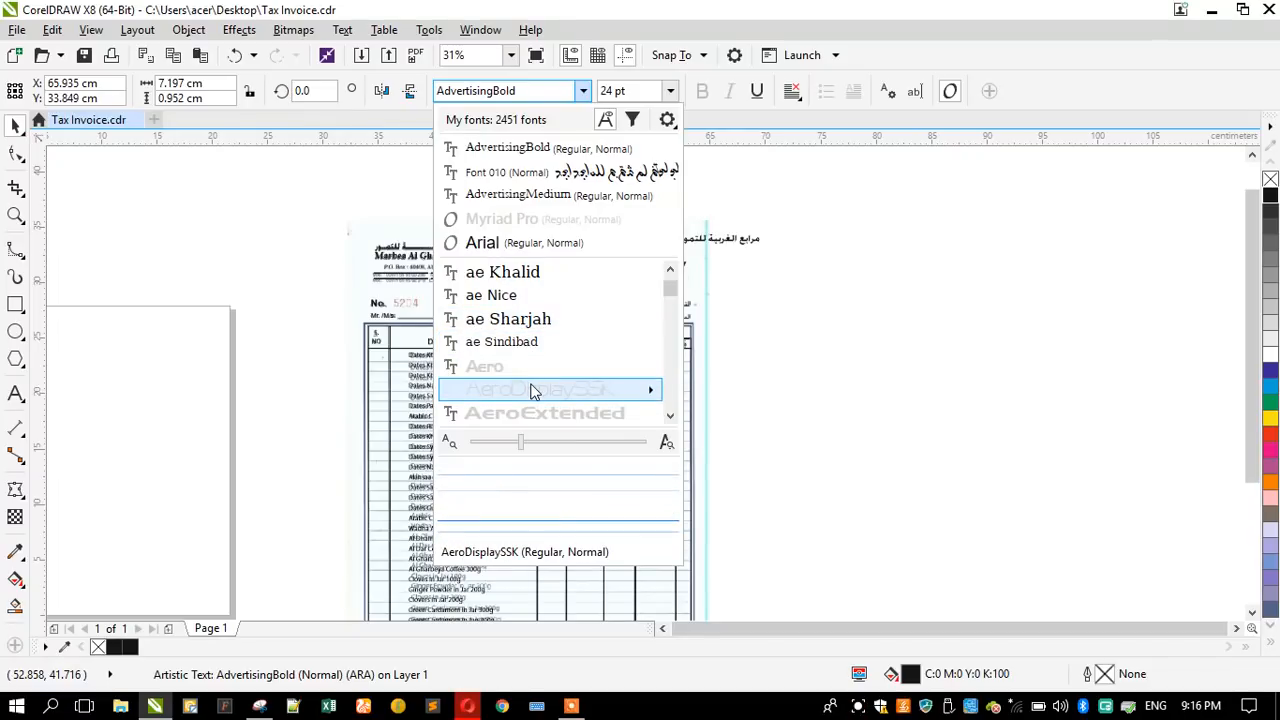
scroll(533, 388, down, 2)
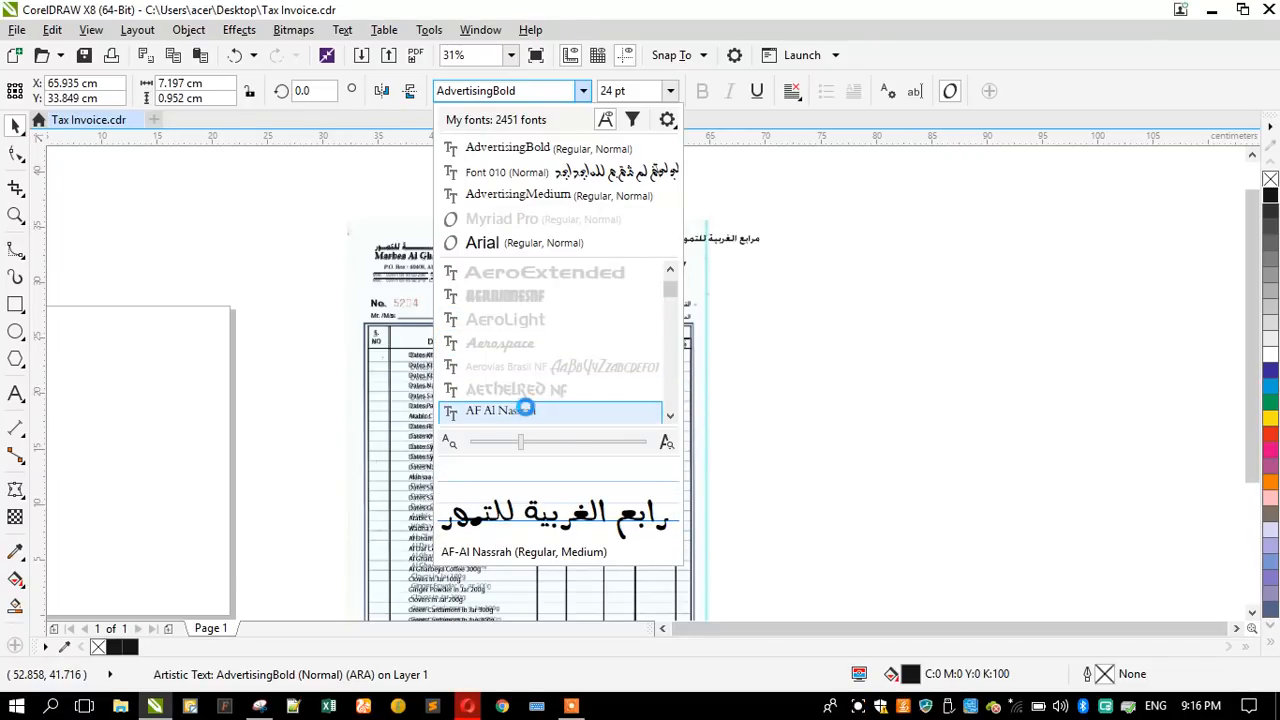
scroll(530, 400, down, 2)
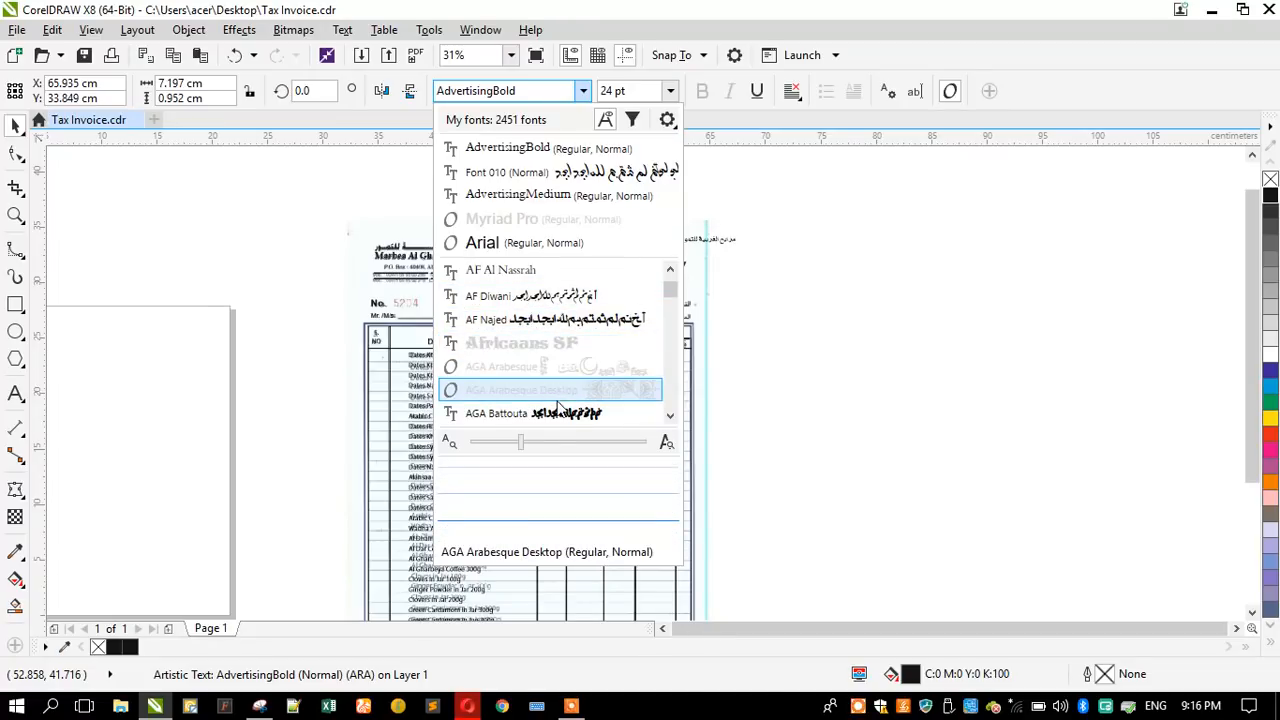
scroll(557, 405, down, 3)
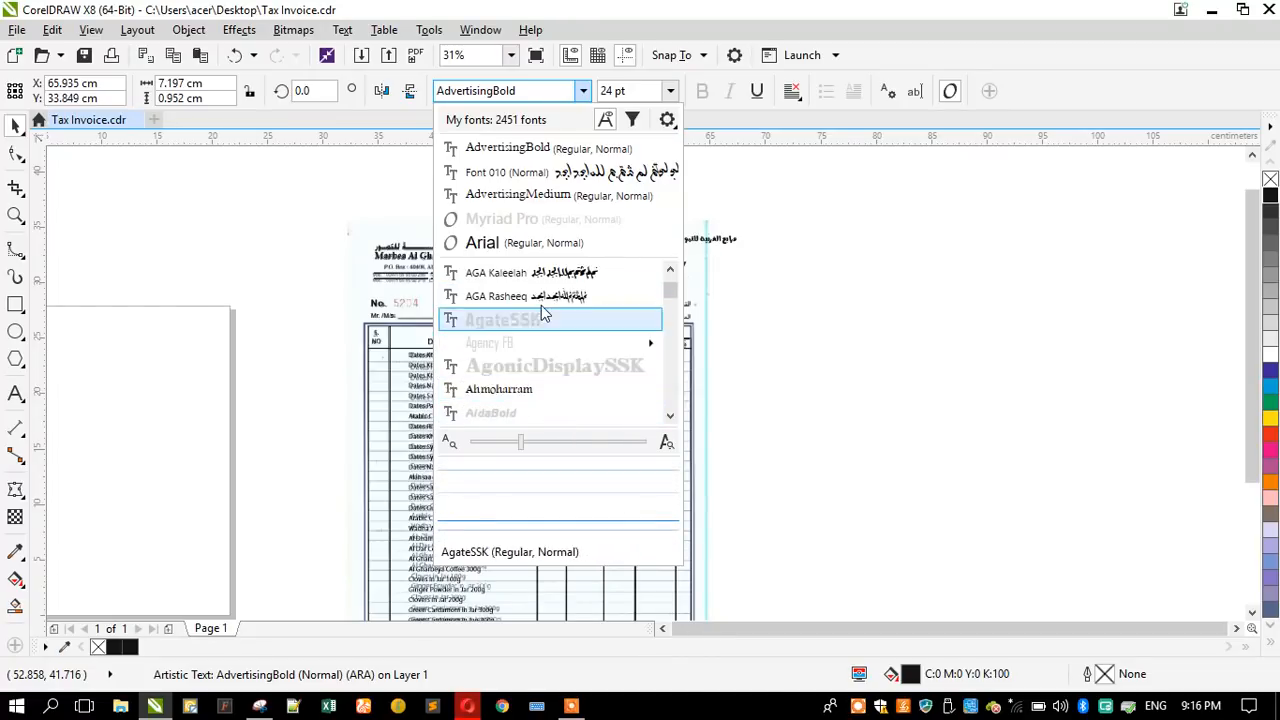
scroll(520, 393, down, 5)
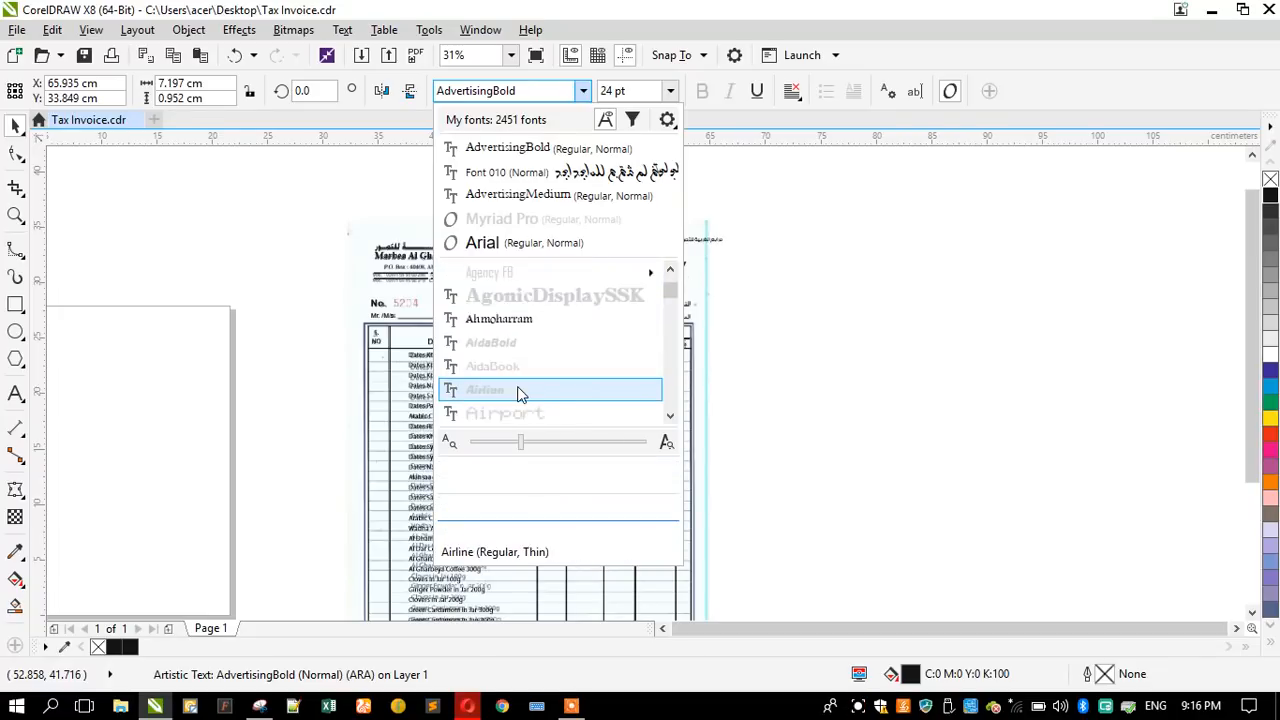
scroll(517, 389, down, 3)
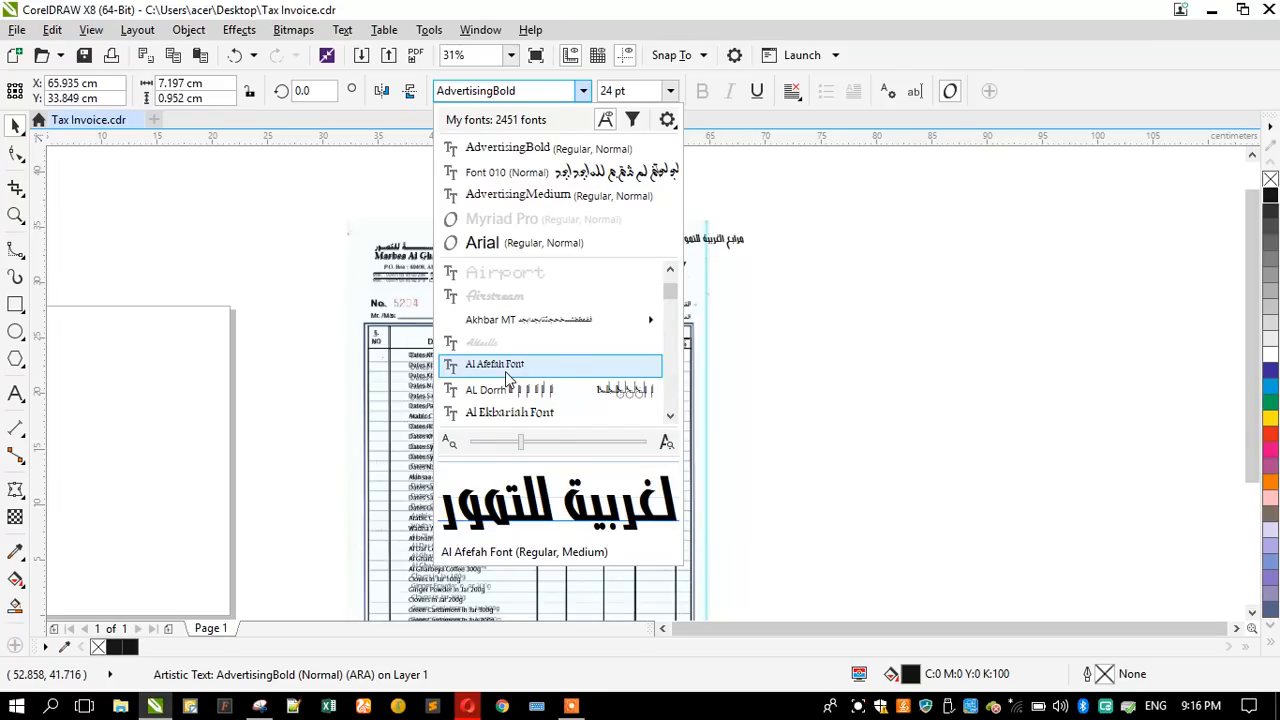
scroll(508, 375, down, 2)
scroll(505, 367, down, 1)
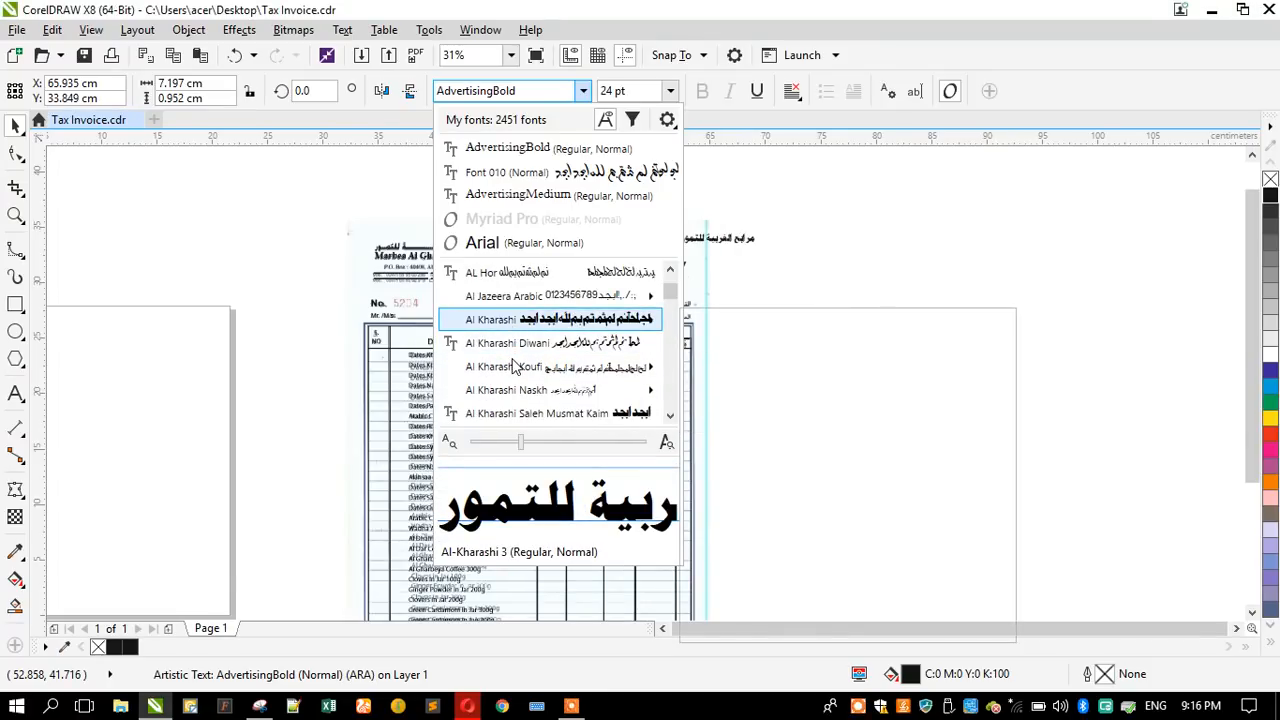
mouse_move(517, 370)
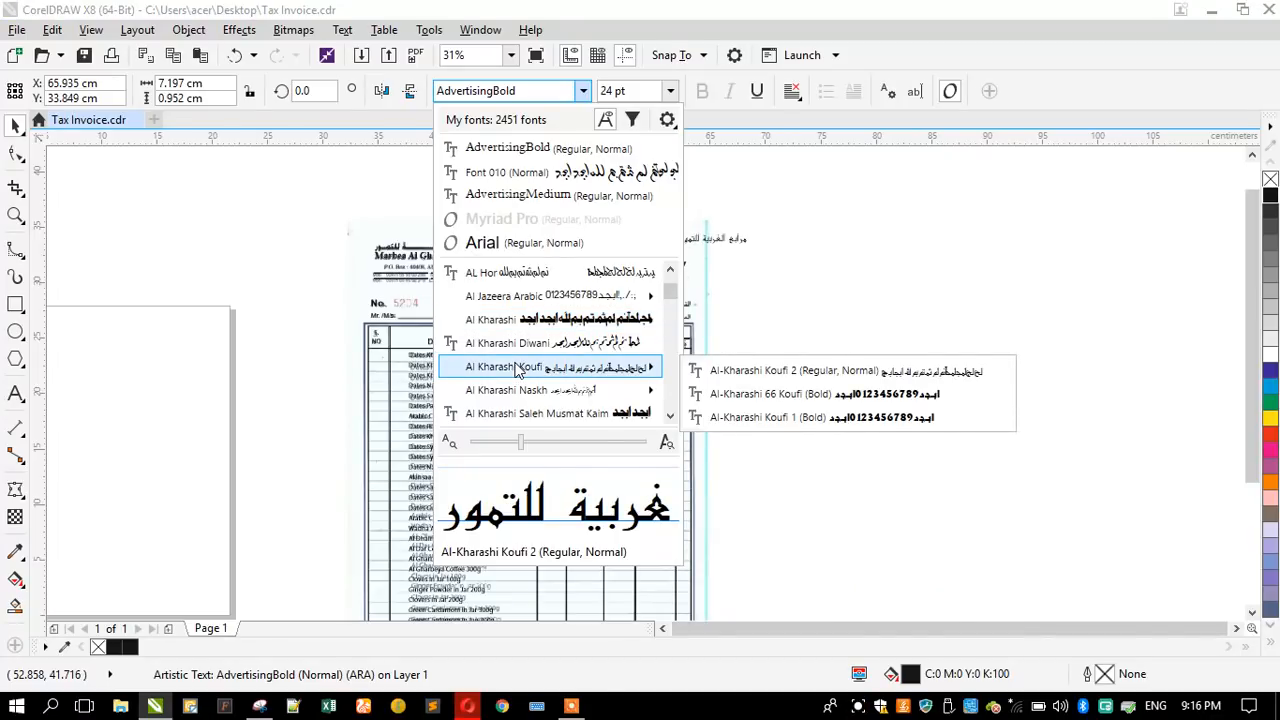
scroll(517, 370, down, 3)
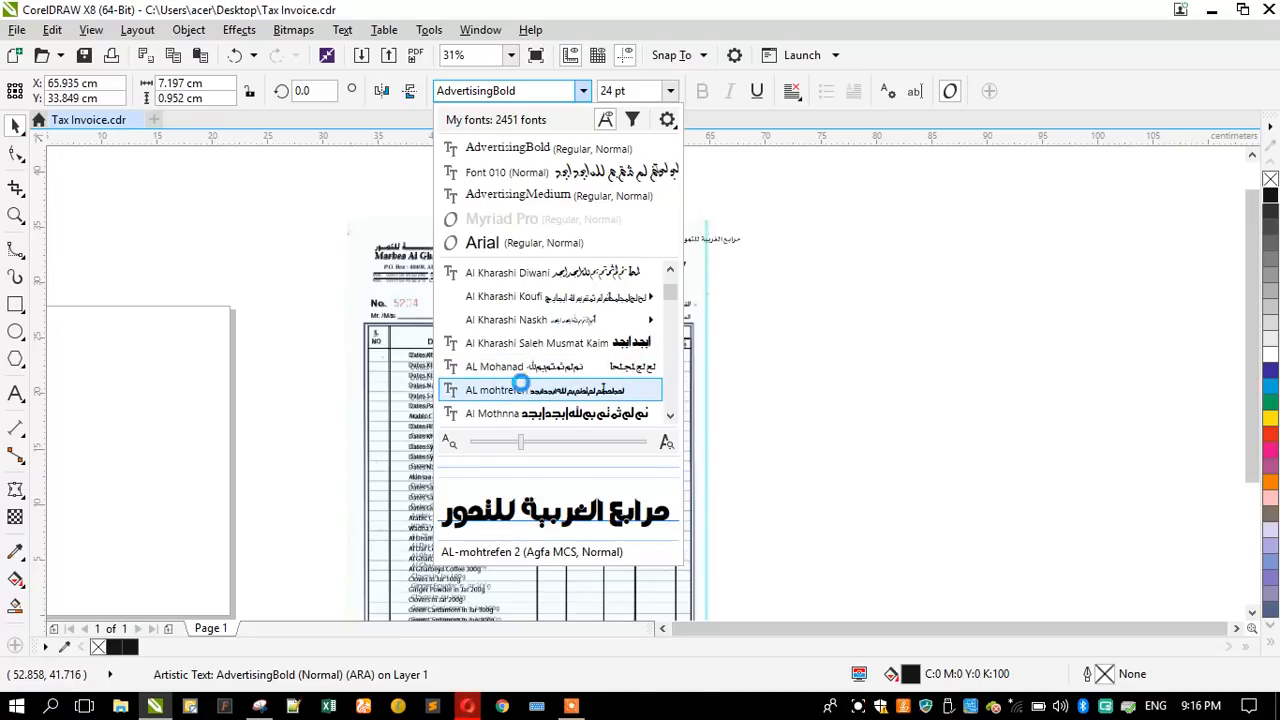
scroll(522, 388, down, 1)
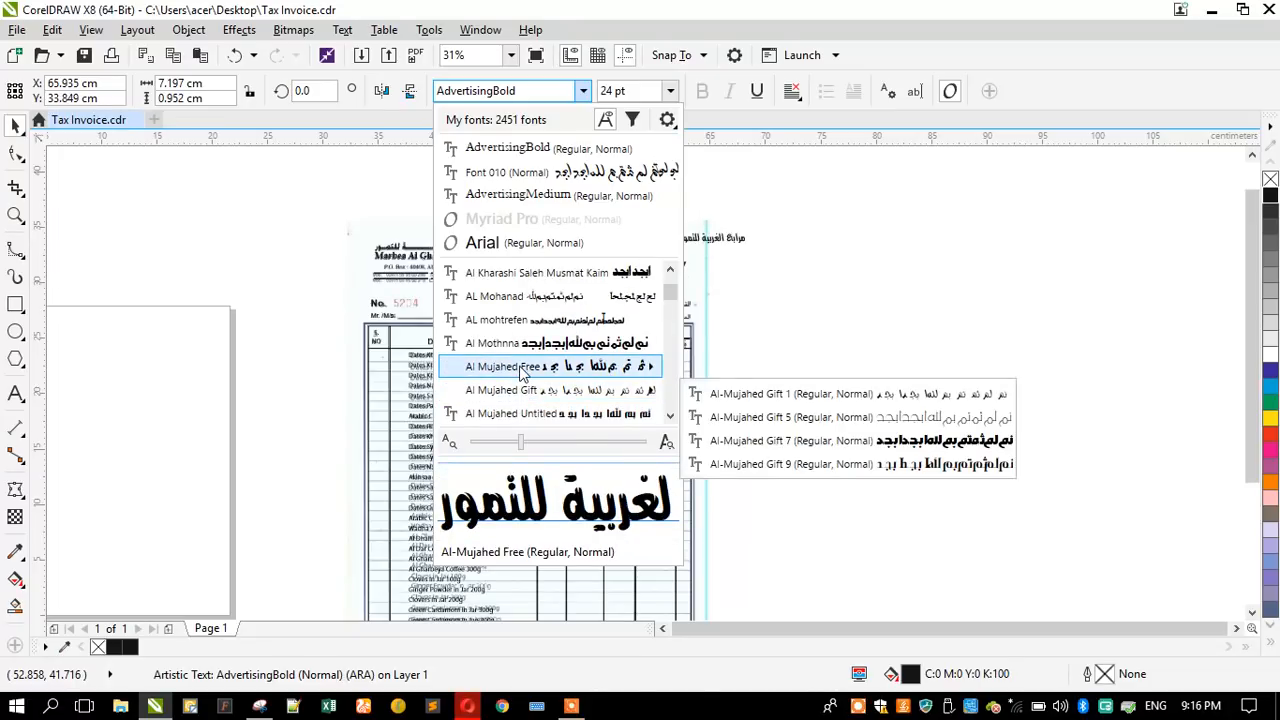
scroll(517, 360, down, 2)
scroll(510, 361, down, 3)
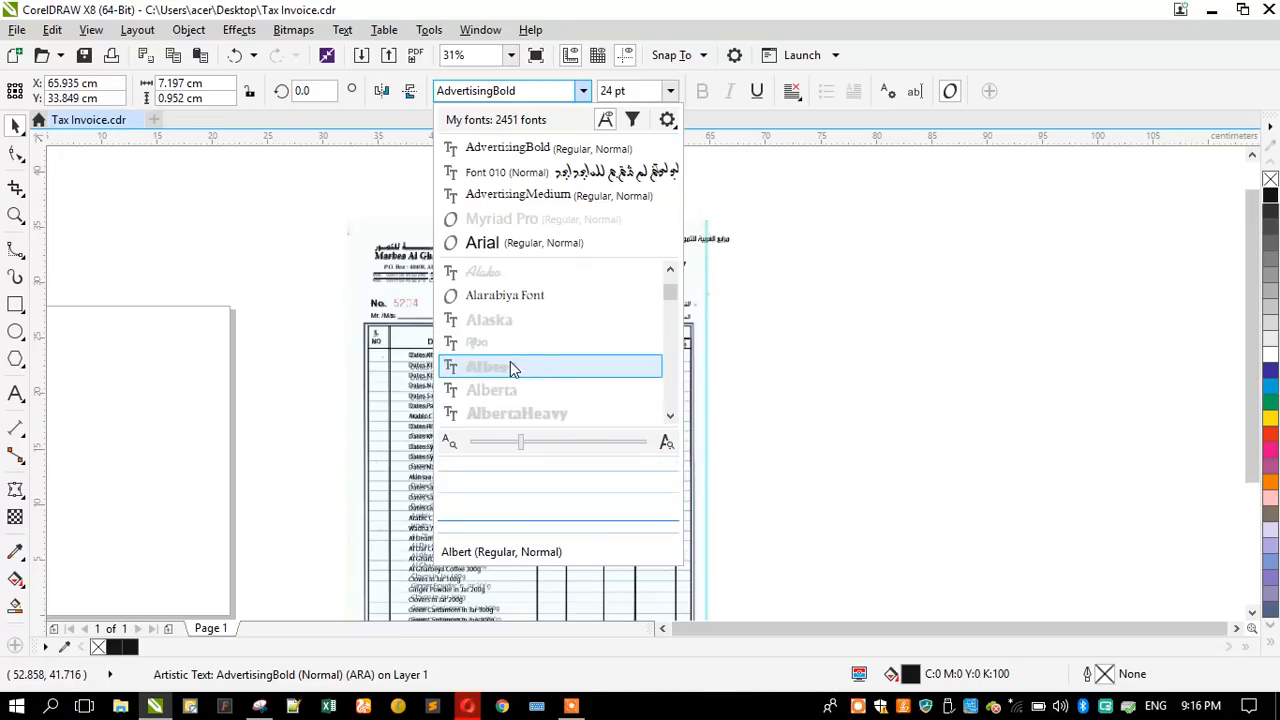
scroll(510, 350, down, 5)
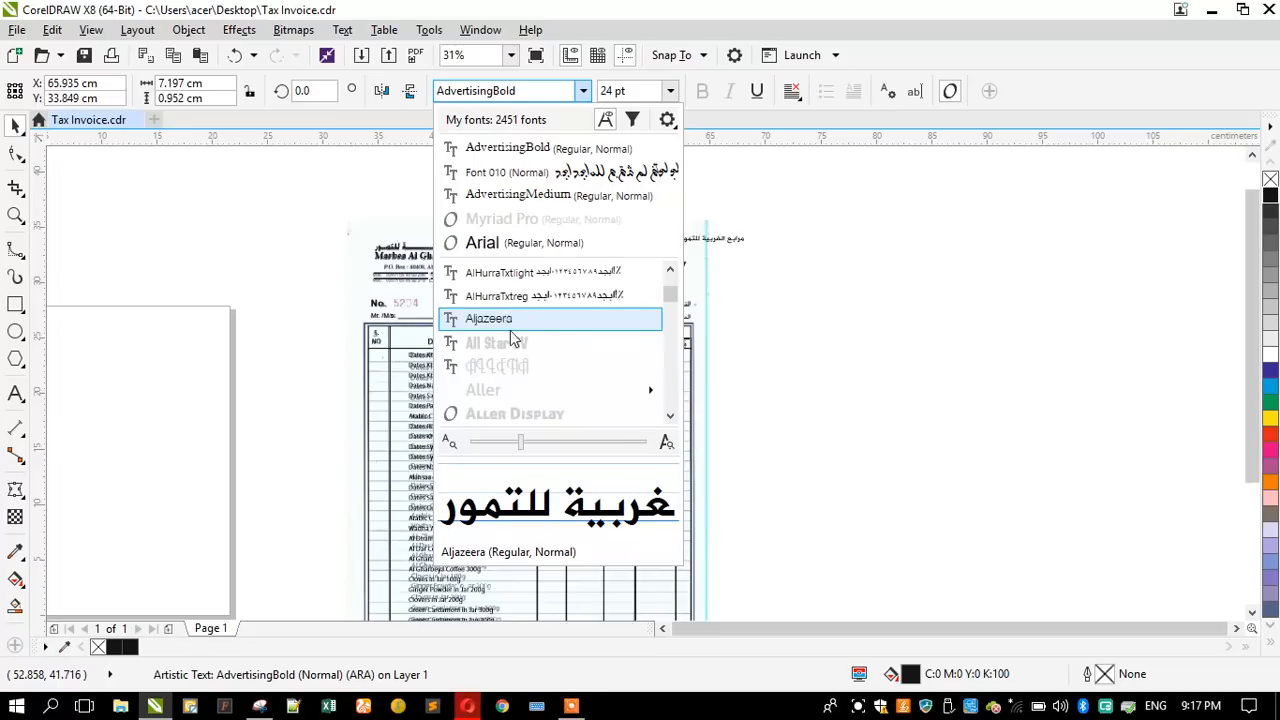
scroll(511, 338, down, 3)
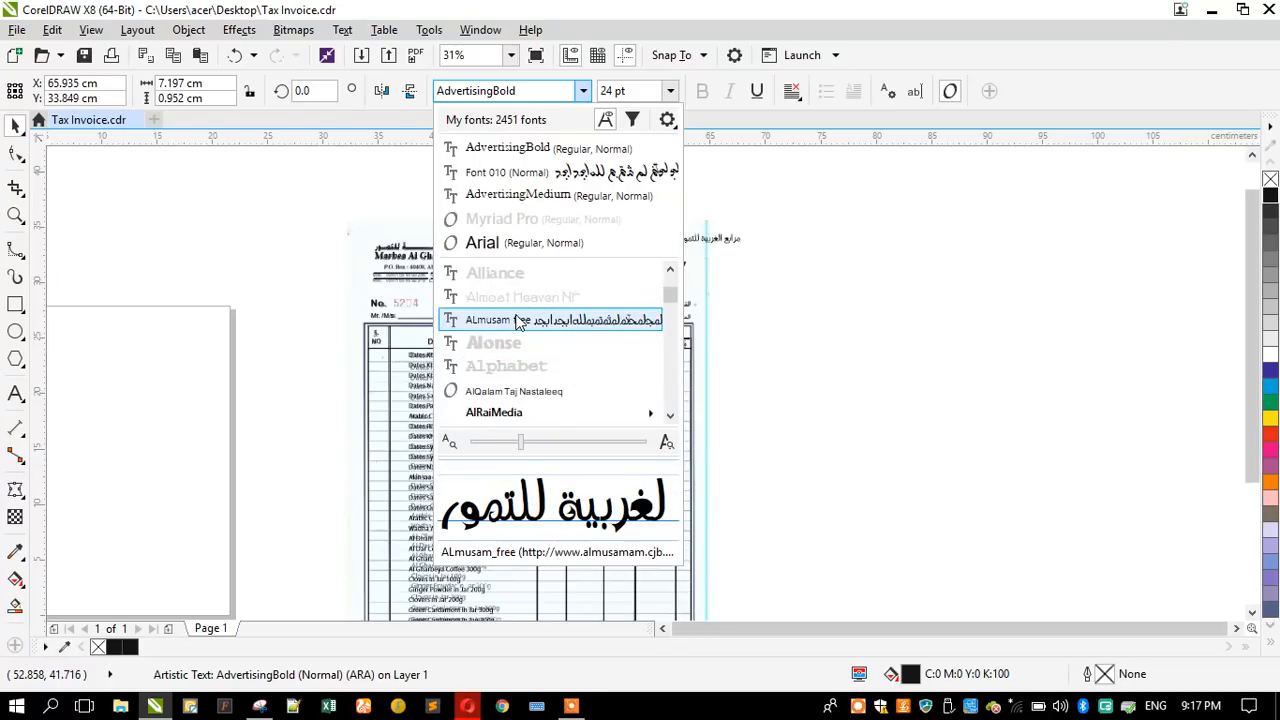
scroll(518, 320, down, 1)
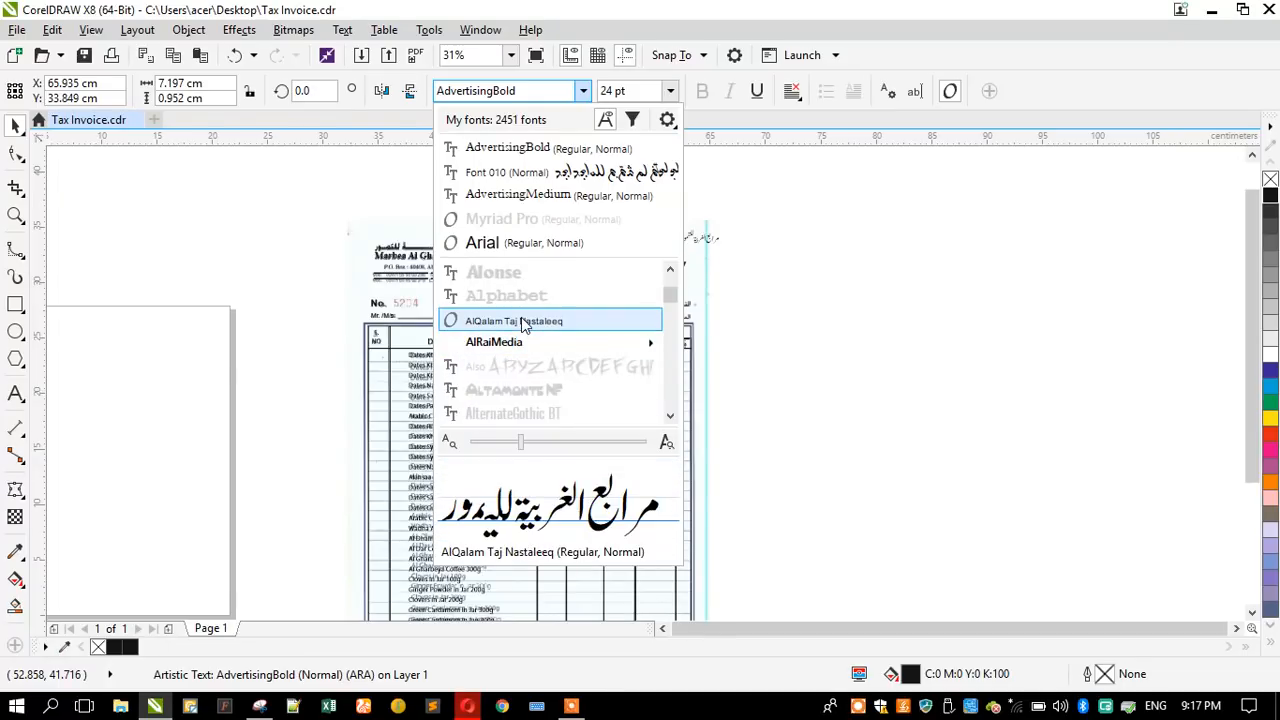
scroll(519, 343, down, 2)
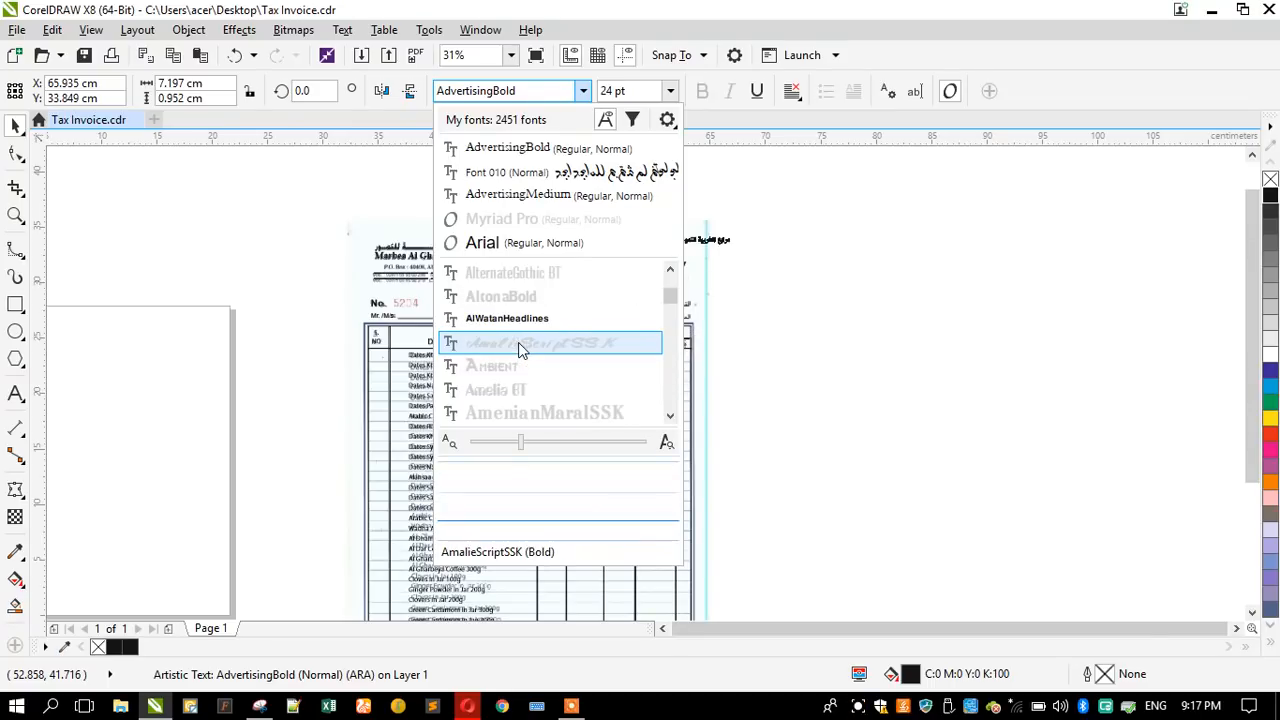
scroll(519, 327, down, 3)
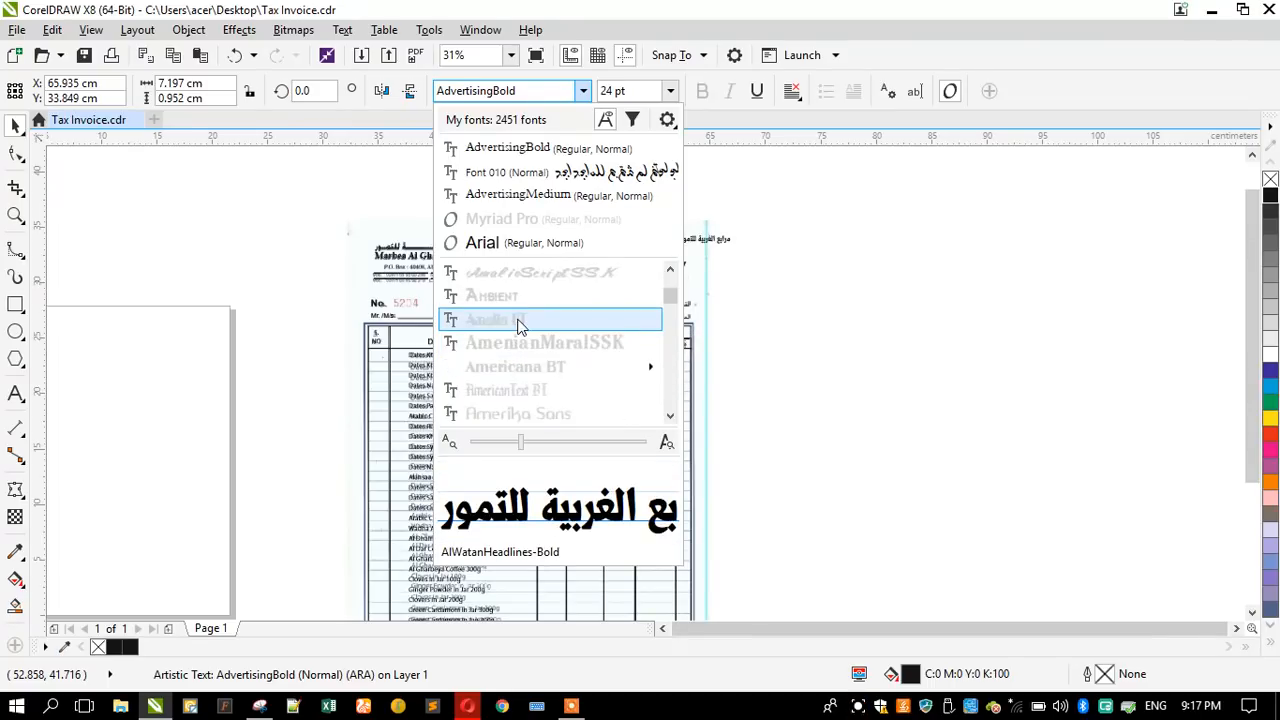
scroll(519, 335, down, 4)
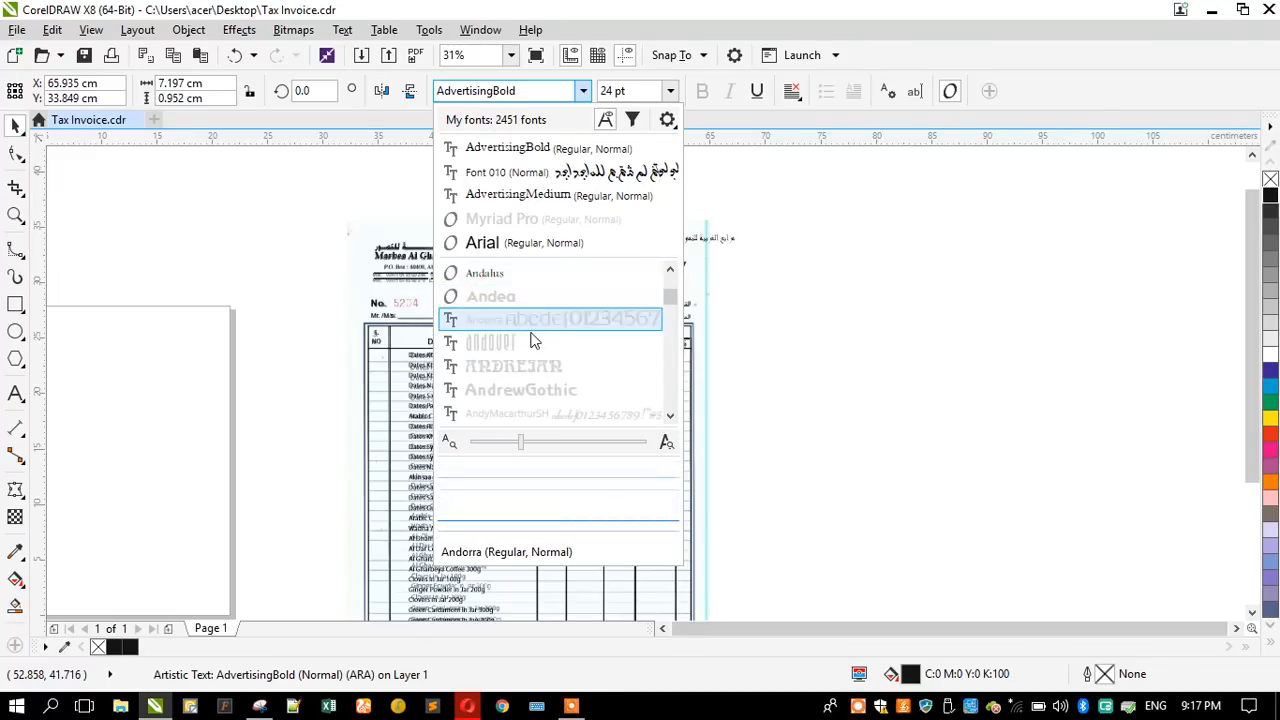
scroll(533, 341, down, 5)
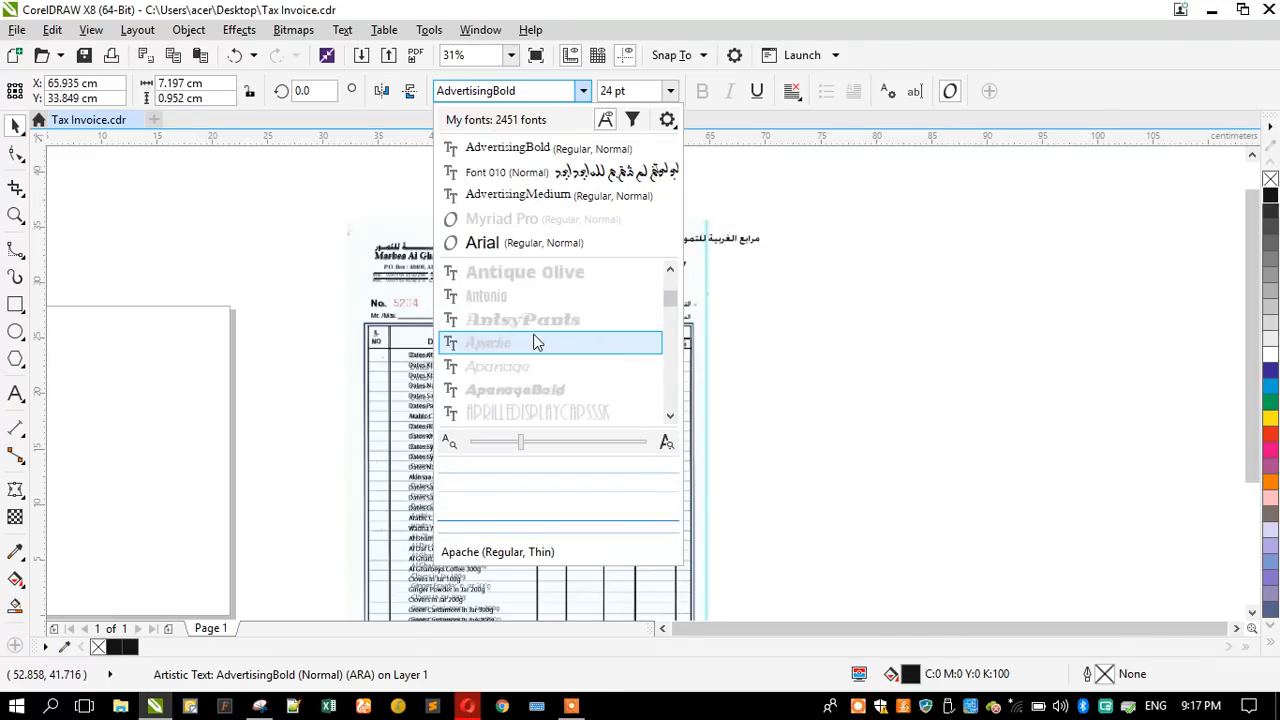
scroll(533, 341, down, 8)
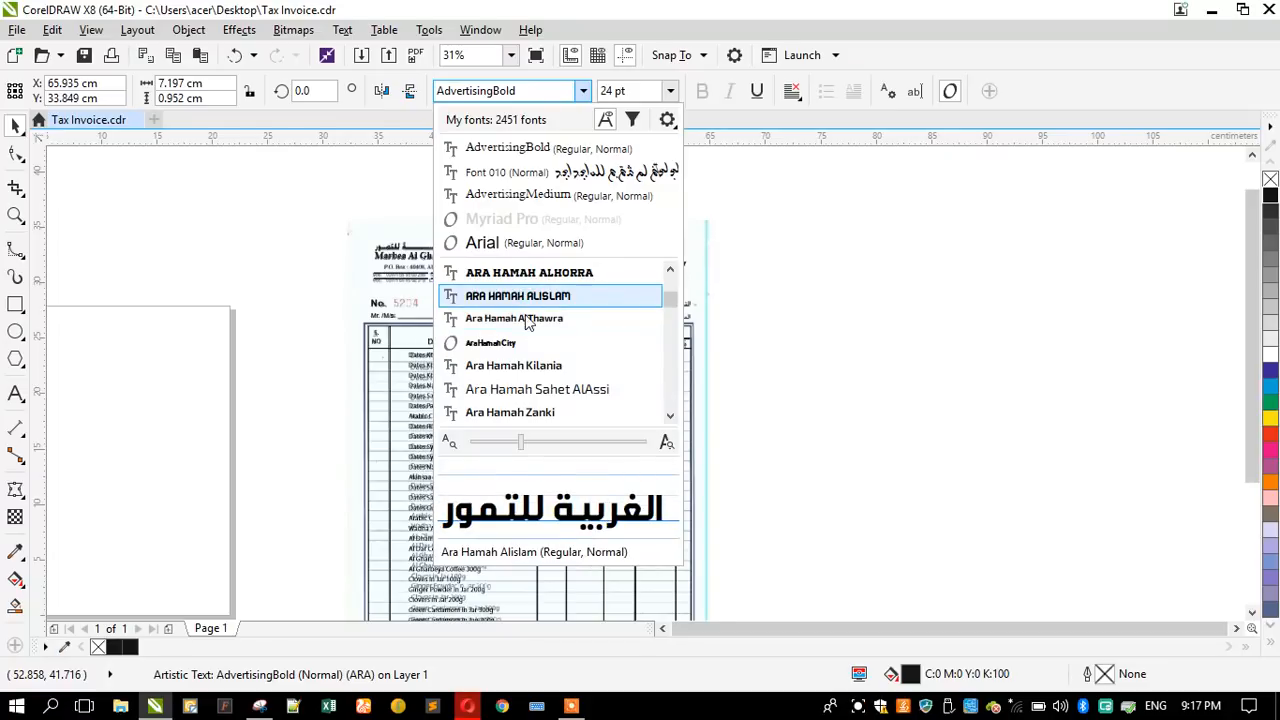
scroll(527, 322, up, 3)
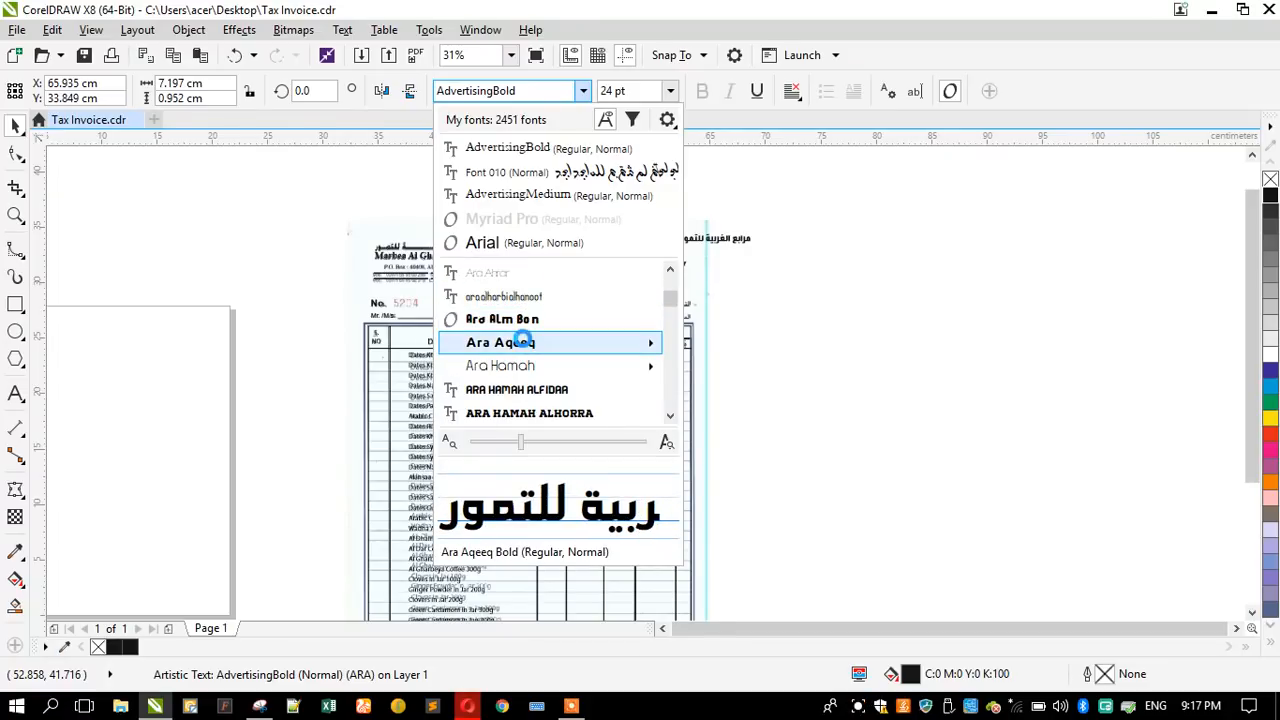
scroll(525, 335, down, 2)
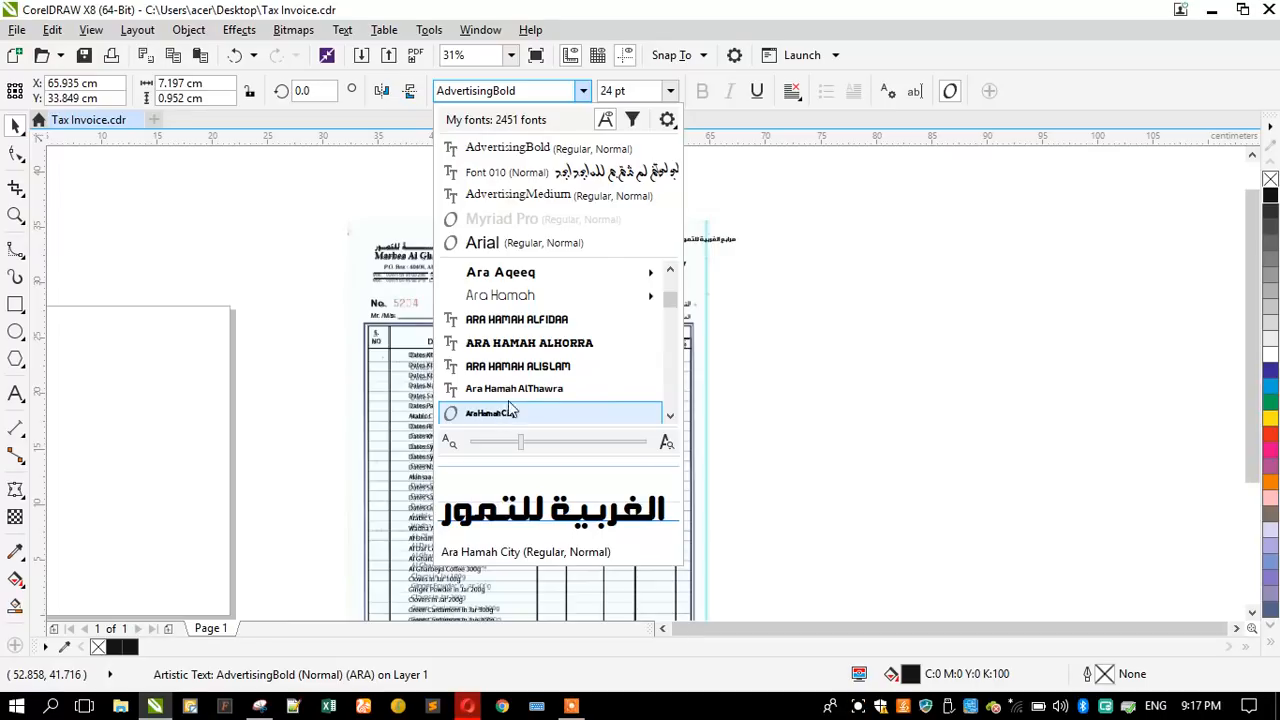
scroll(510, 410, down, 2)
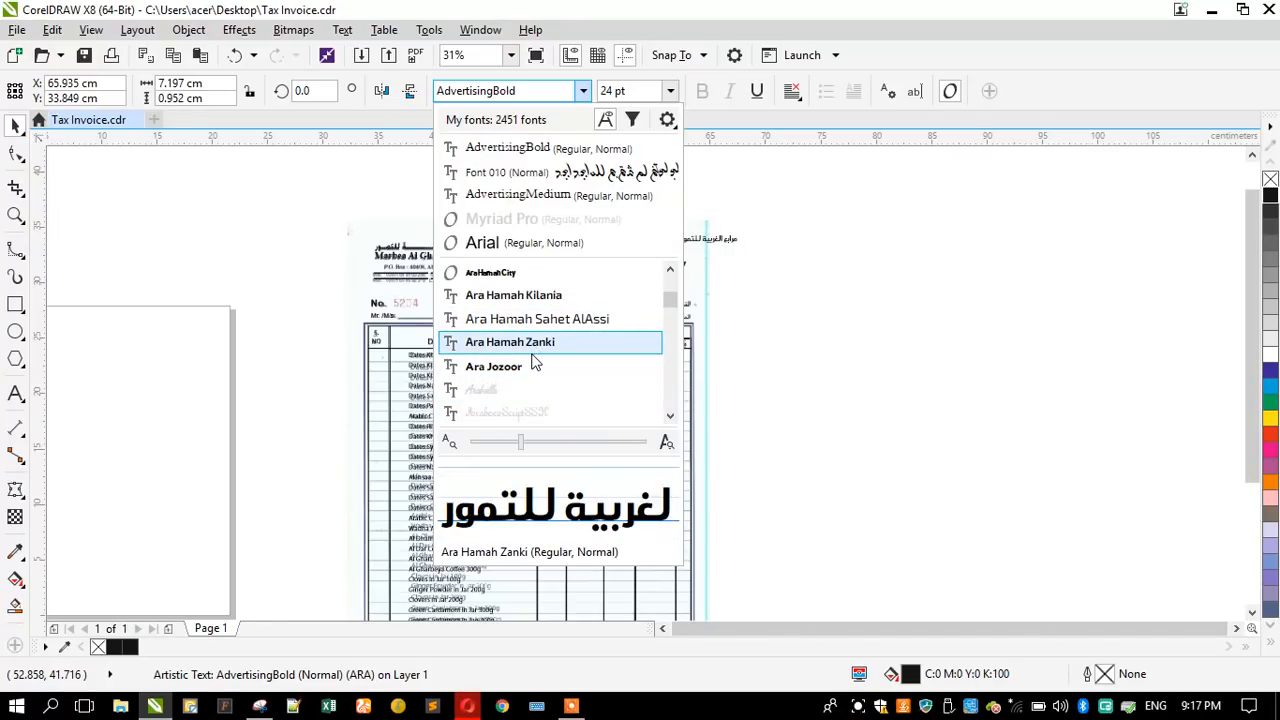
scroll(528, 354, down, 2)
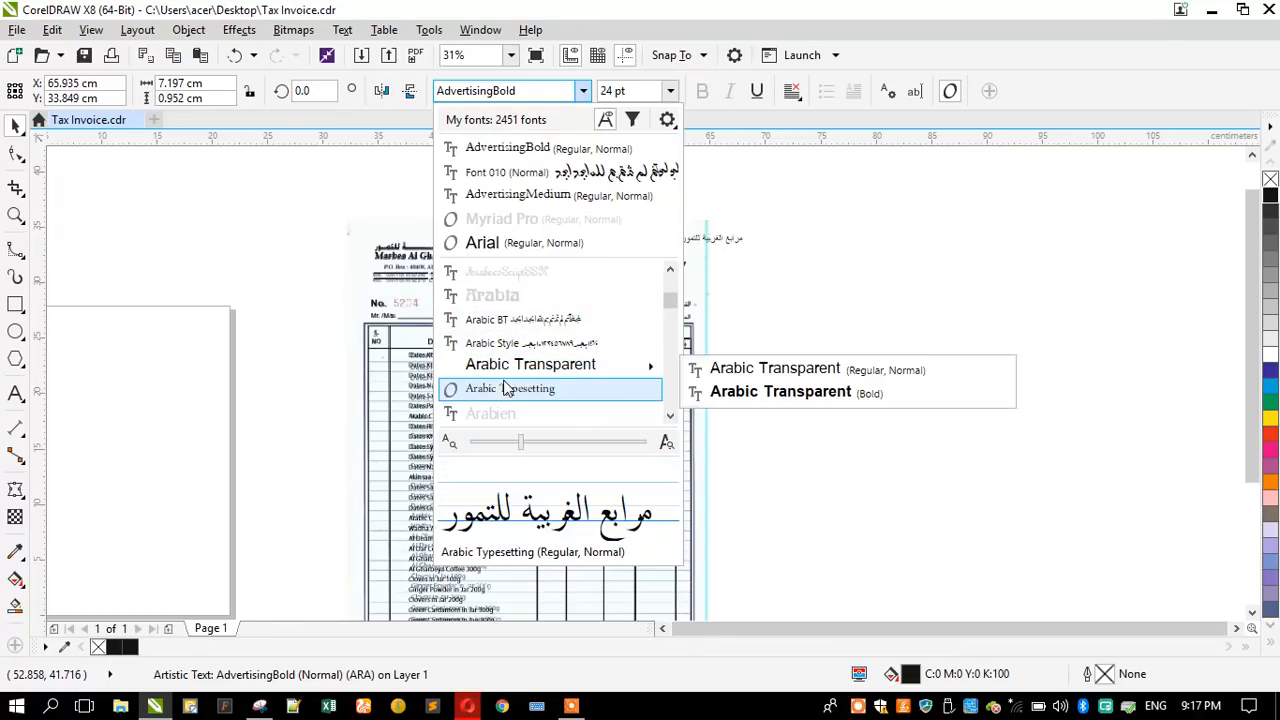
scroll(508, 385, down, 3)
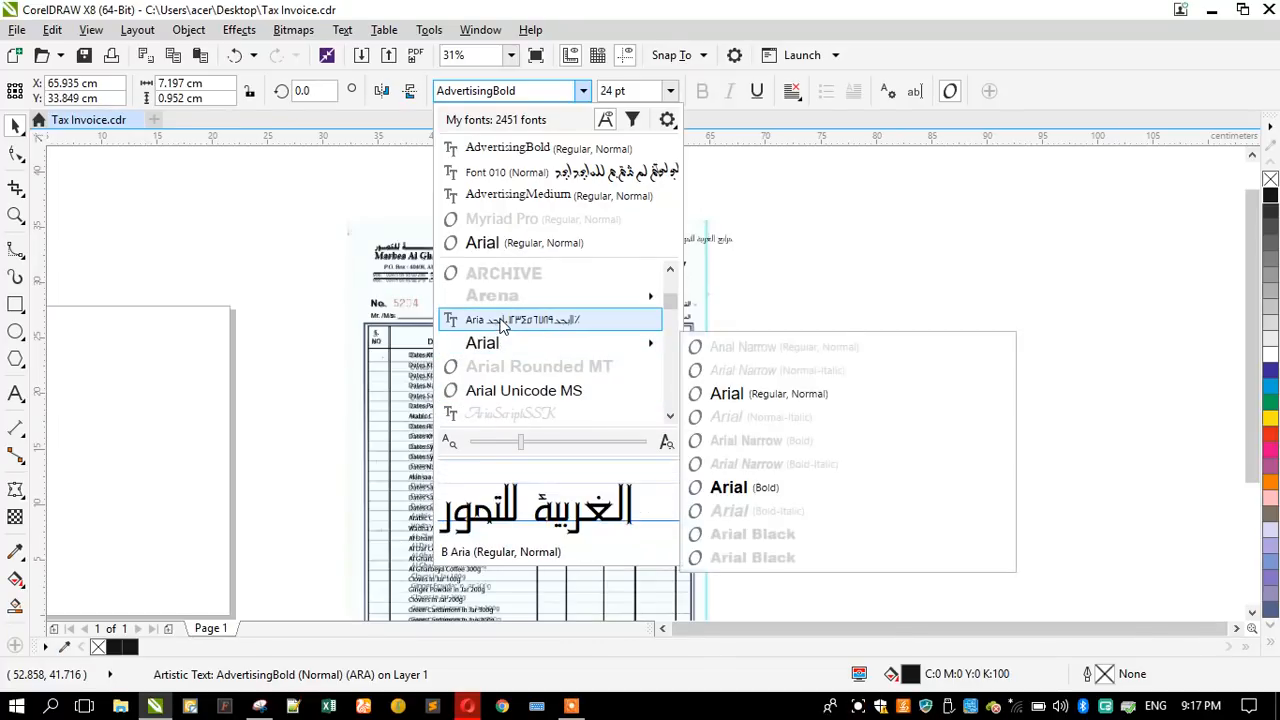
scroll(502, 350, down, 2)
scroll(502, 347, down, 4)
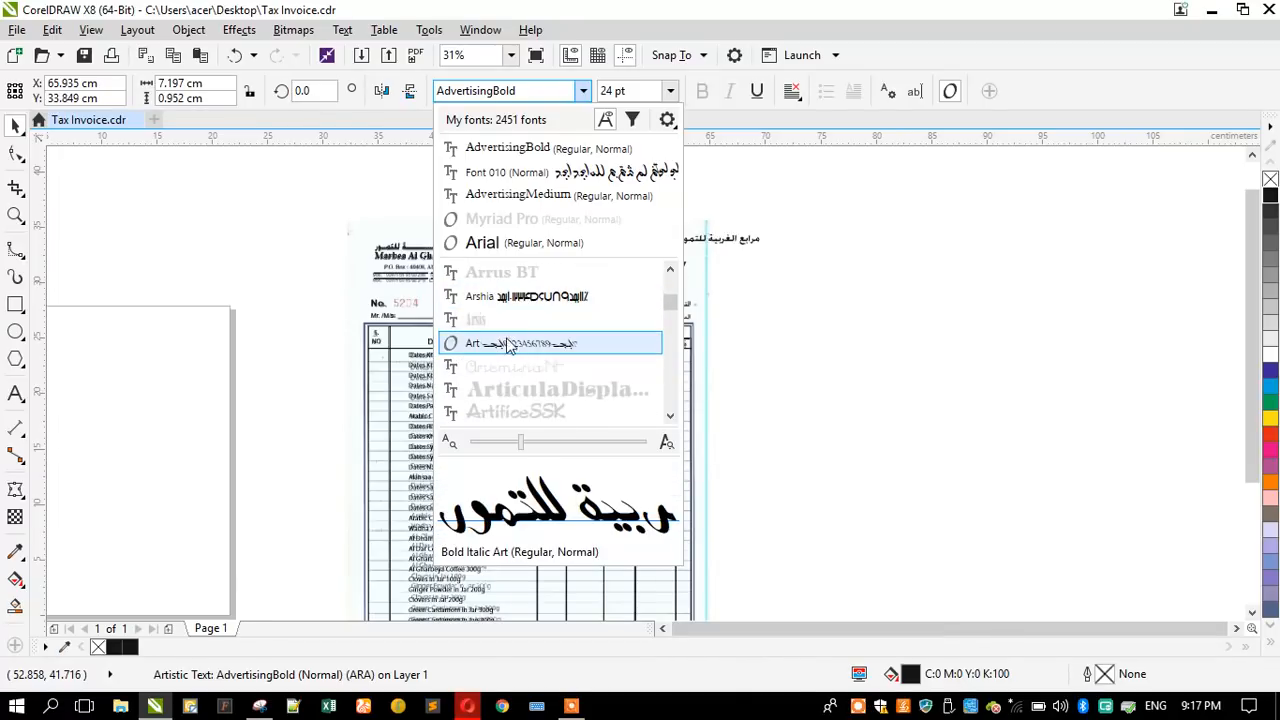
scroll(506, 354, down, 5)
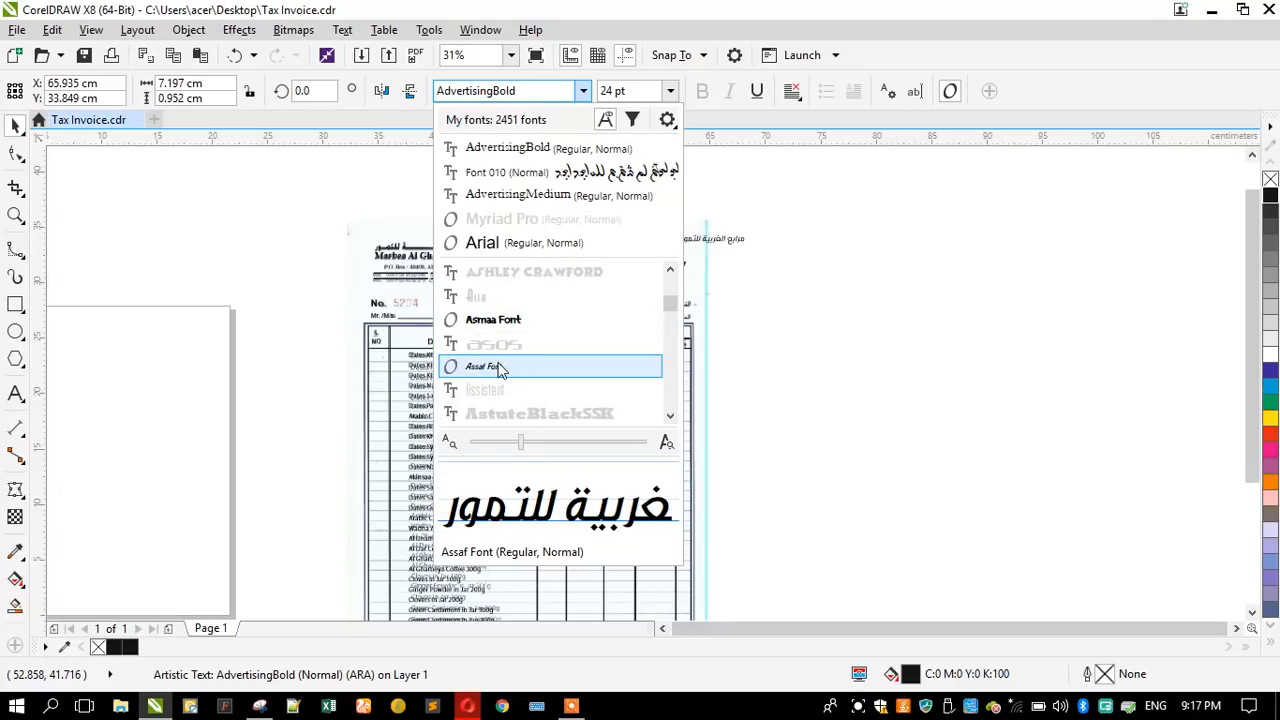
scroll(502, 369, down, 6)
scroll(500, 367, down, 8)
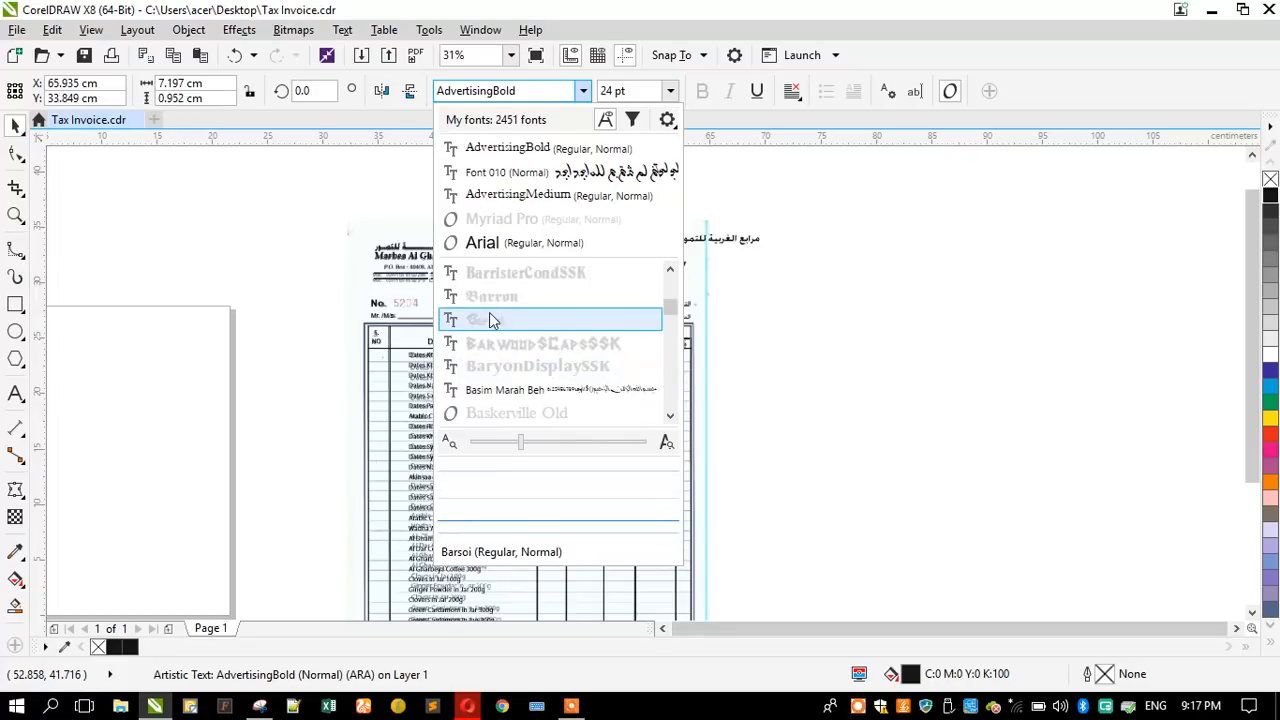
scroll(495, 392, down, 2)
scroll(495, 392, down, 6)
scroll(495, 343, down, 10)
scroll(495, 343, down, 10)
scroll(495, 343, down, 3)
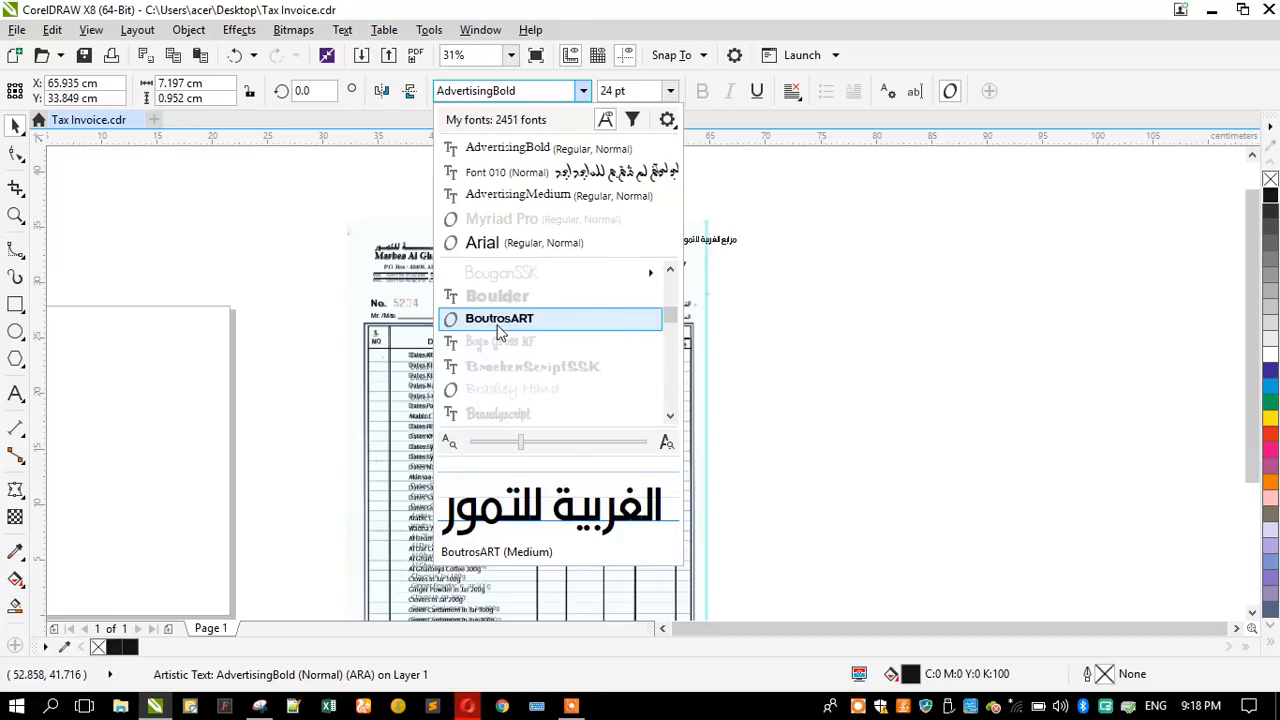
scroll(497, 332, down, 10)
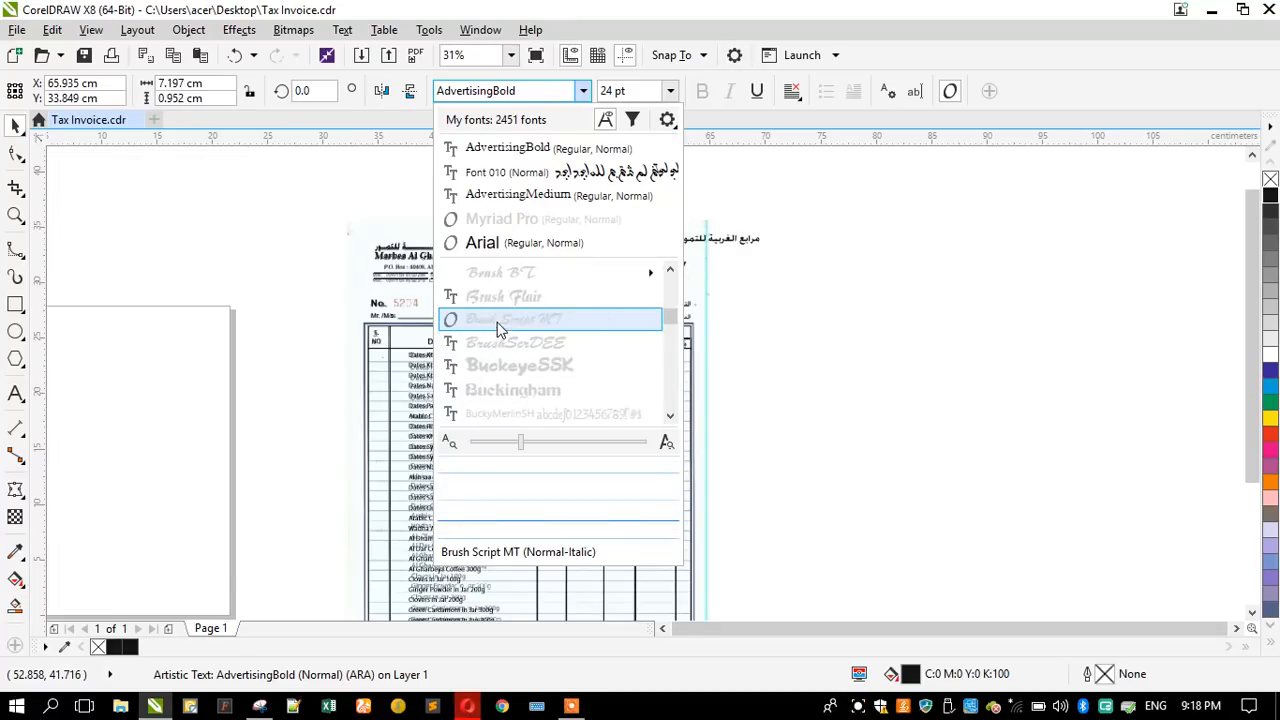
scroll(497, 330, down, 12)
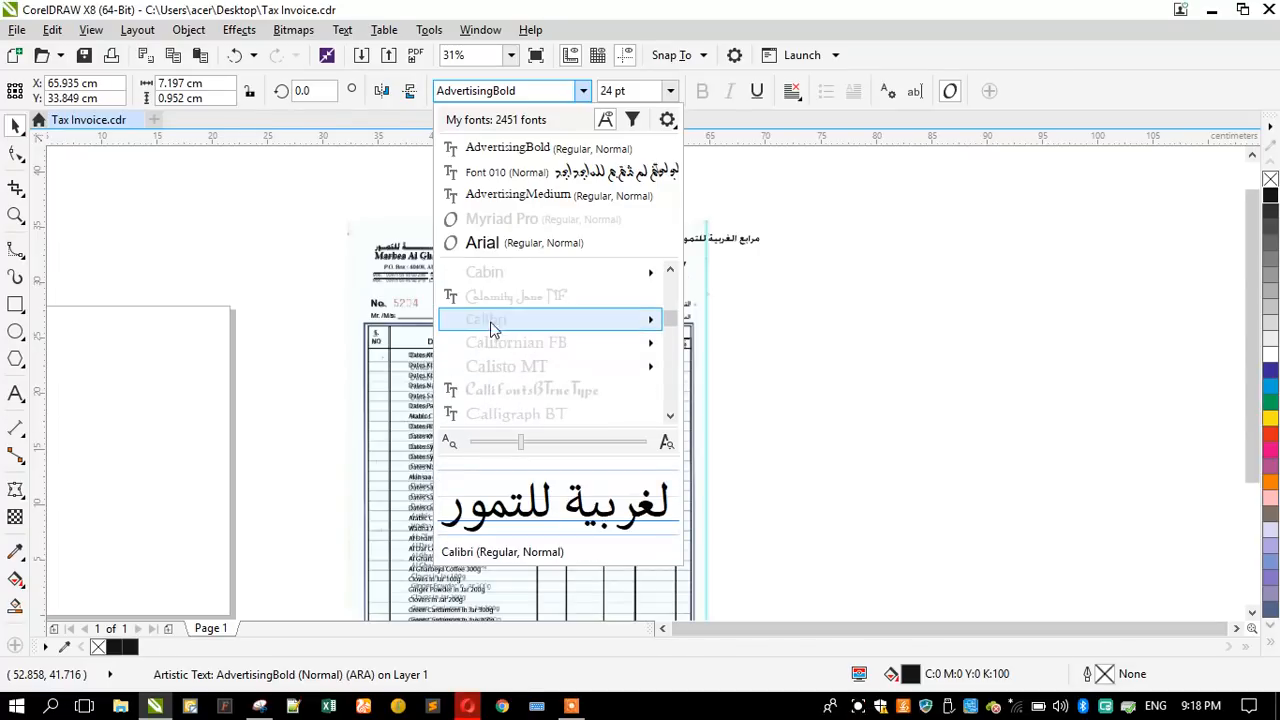
- Preview the fonts from Calibri to the DecoType Naskh family on the Arabic name beside the logo, looking for a match to the scan
mouse_move(488, 318)
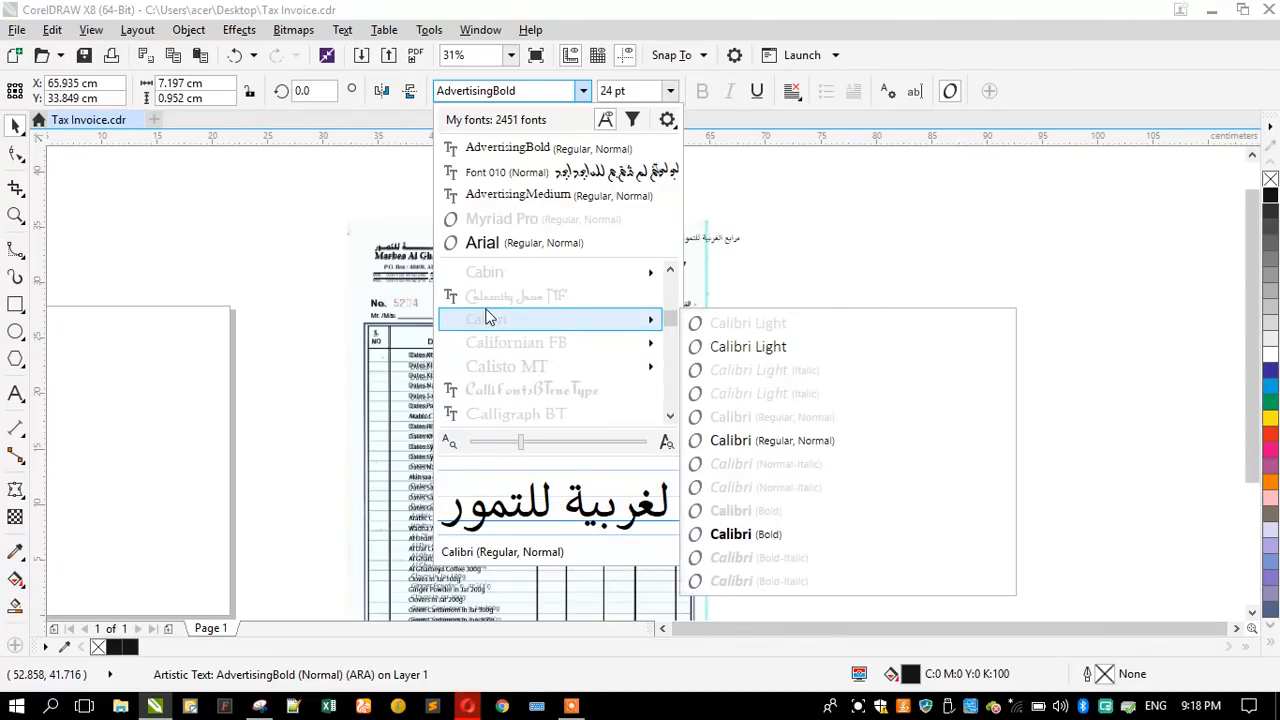
scroll(503, 338, down, 8)
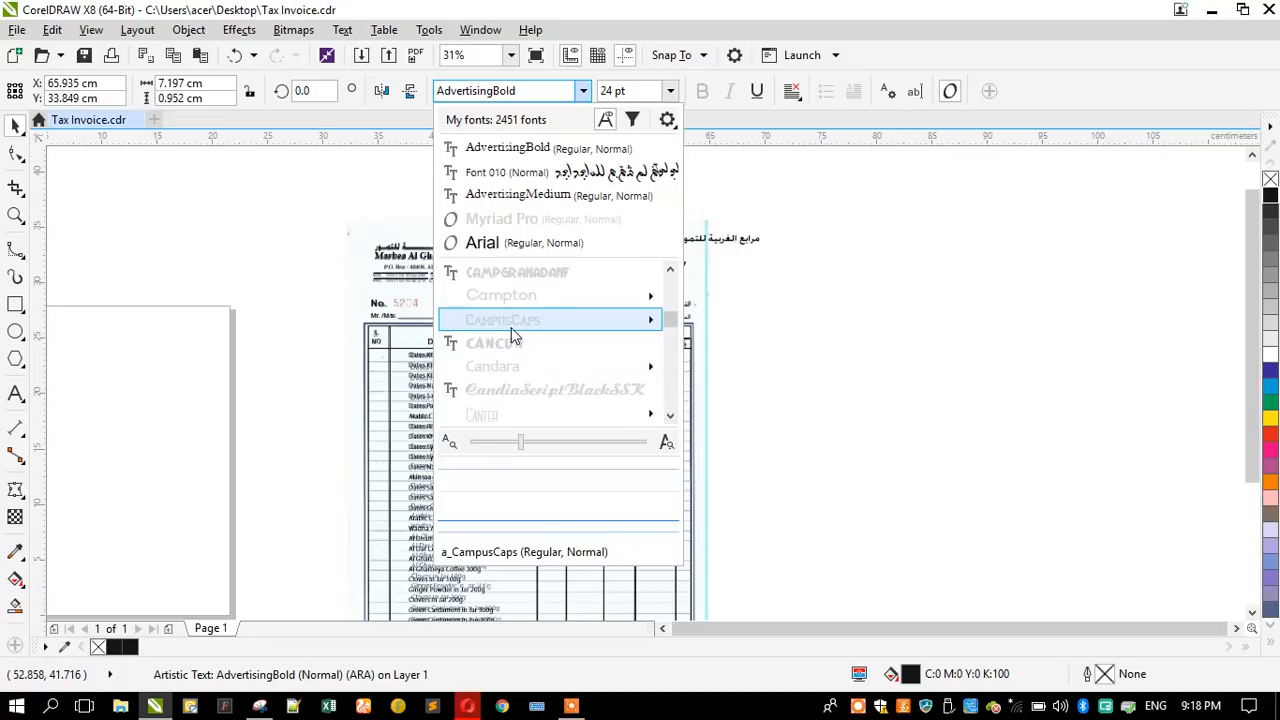
scroll(513, 337, down, 10)
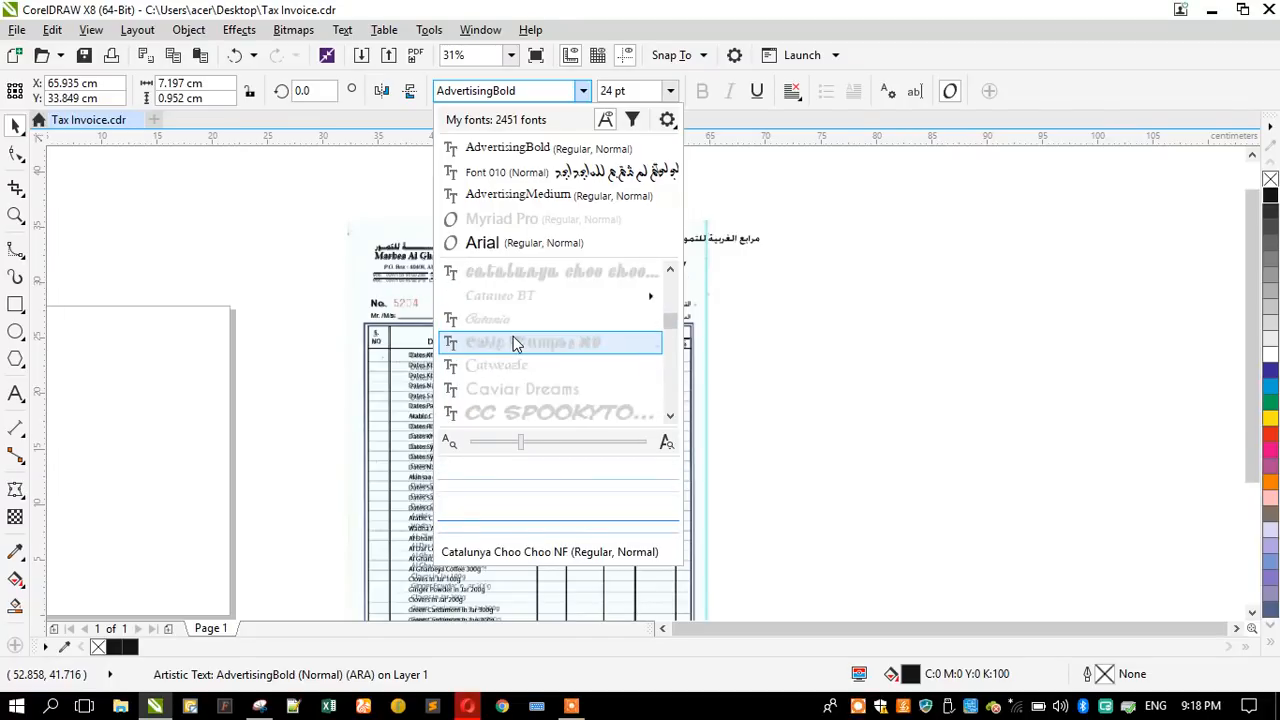
scroll(513, 336, down, 10)
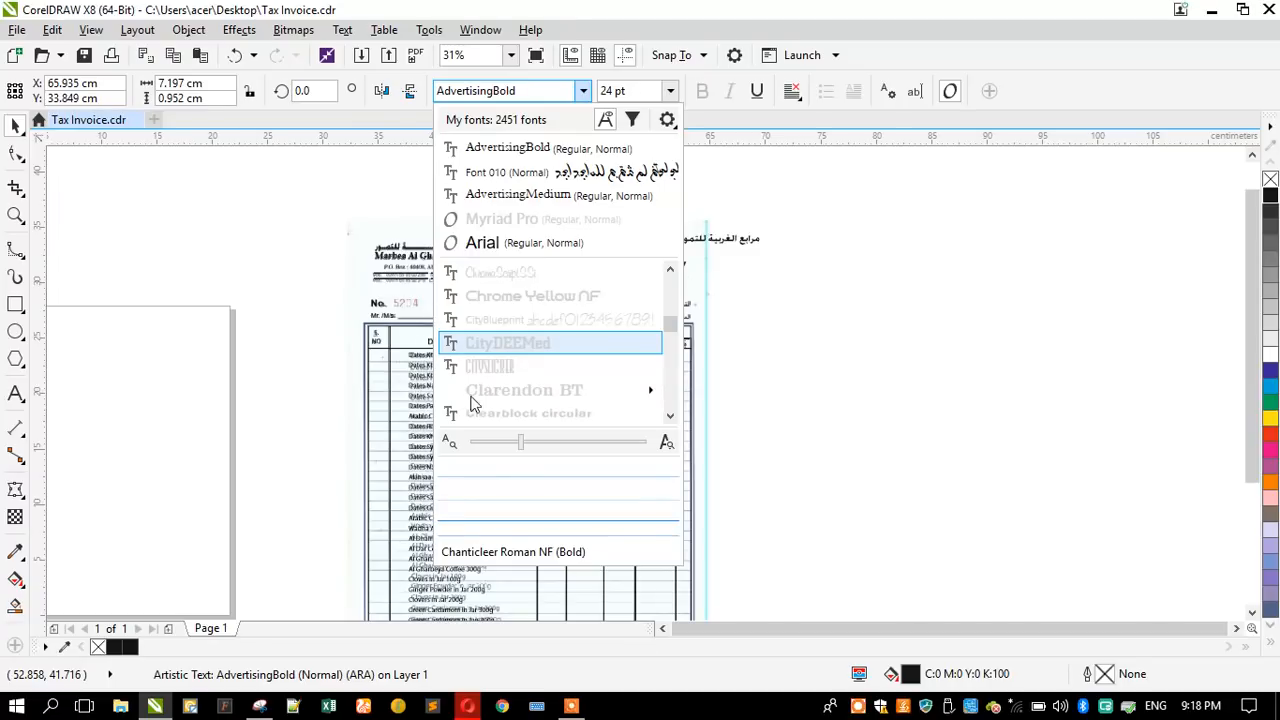
scroll(529, 302, down, 5)
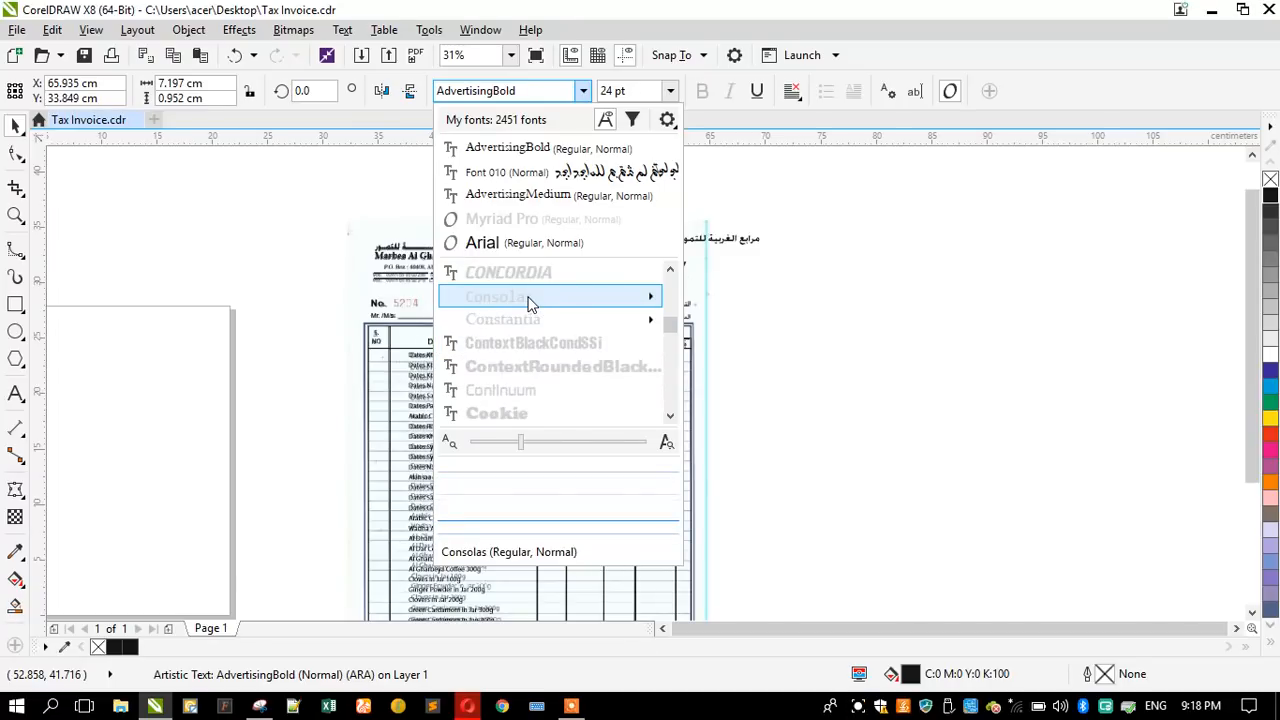
scroll(540, 340, down, 4)
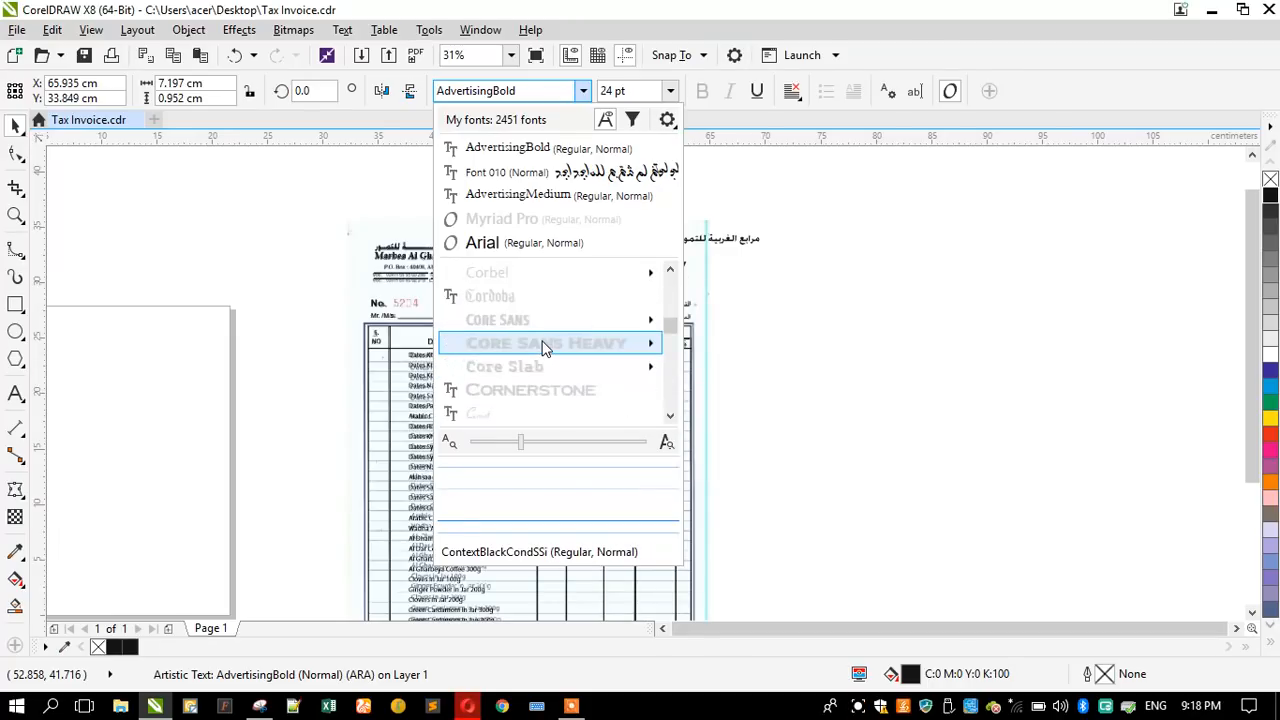
scroll(540, 343, down, 5)
scroll(537, 333, down, 5)
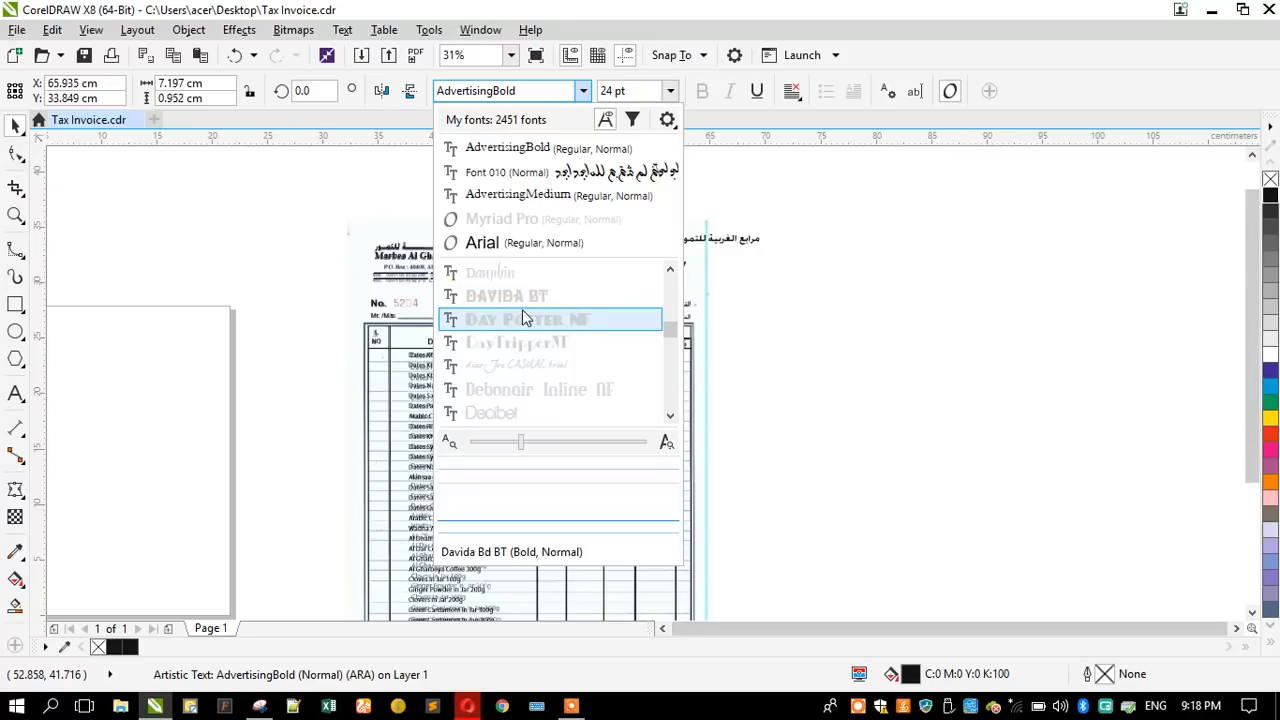
scroll(525, 330, down, 3)
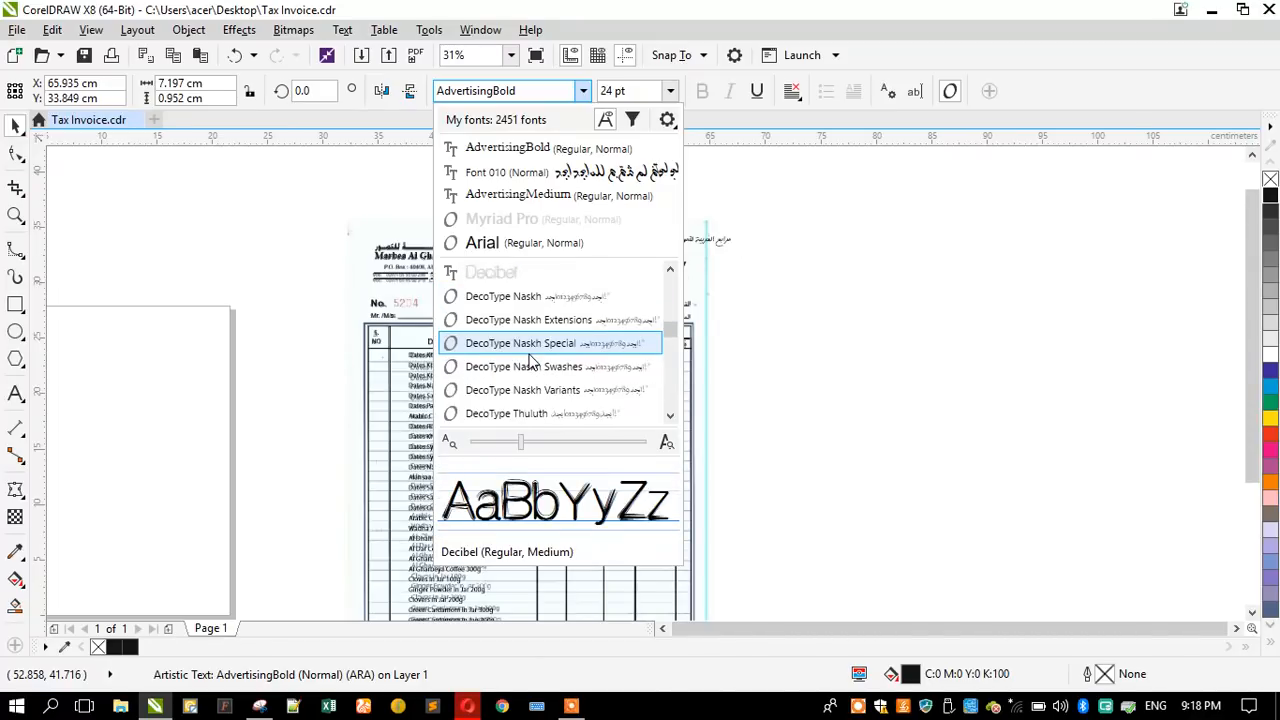
- Check the Dima, DIN Next, Diwani and Droid Arabic fonts on the Arabic name against the scanned logo lettering
scroll(537, 378, down, 2)
scroll(537, 379, down, 3)
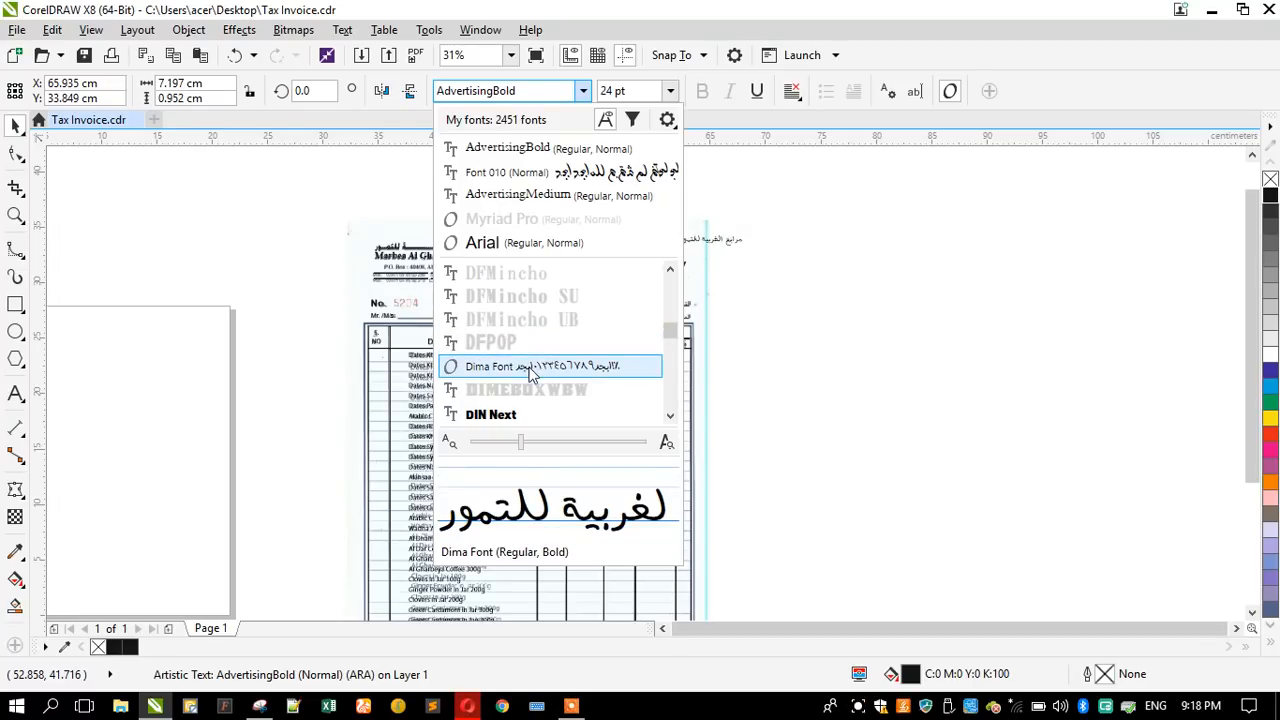
scroll(523, 400, down, 3)
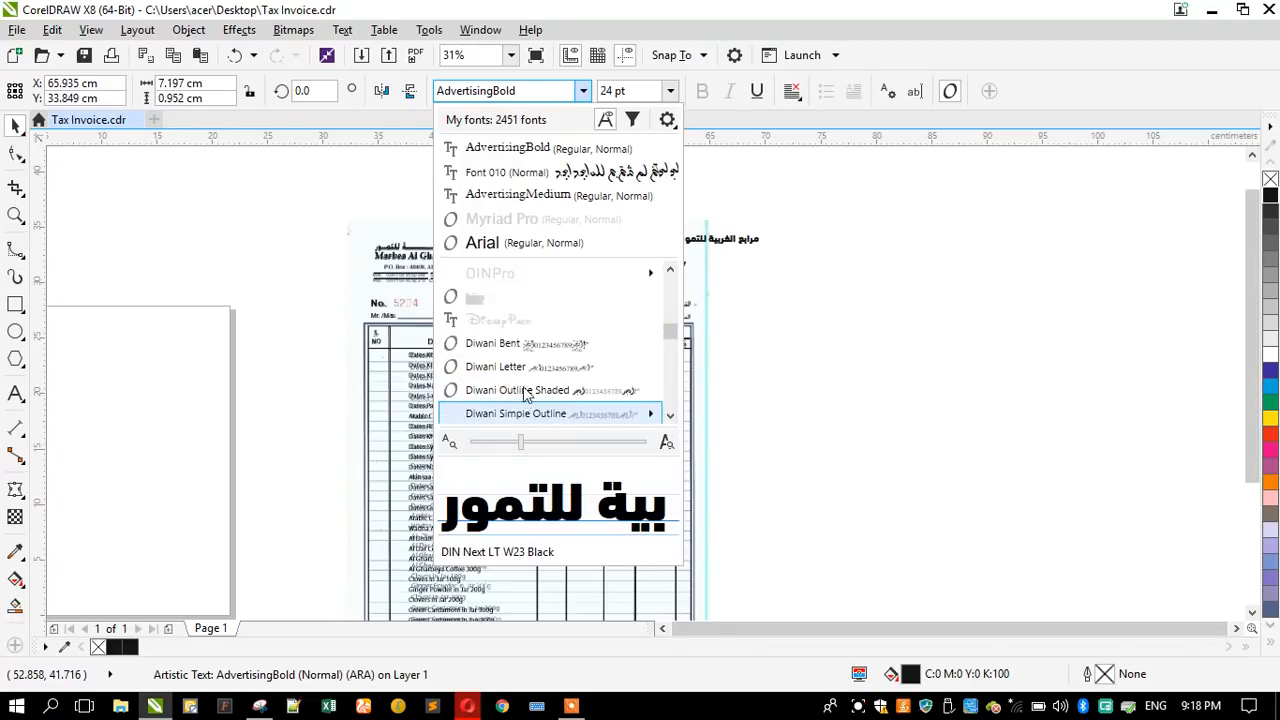
scroll(523, 400, down, 3)
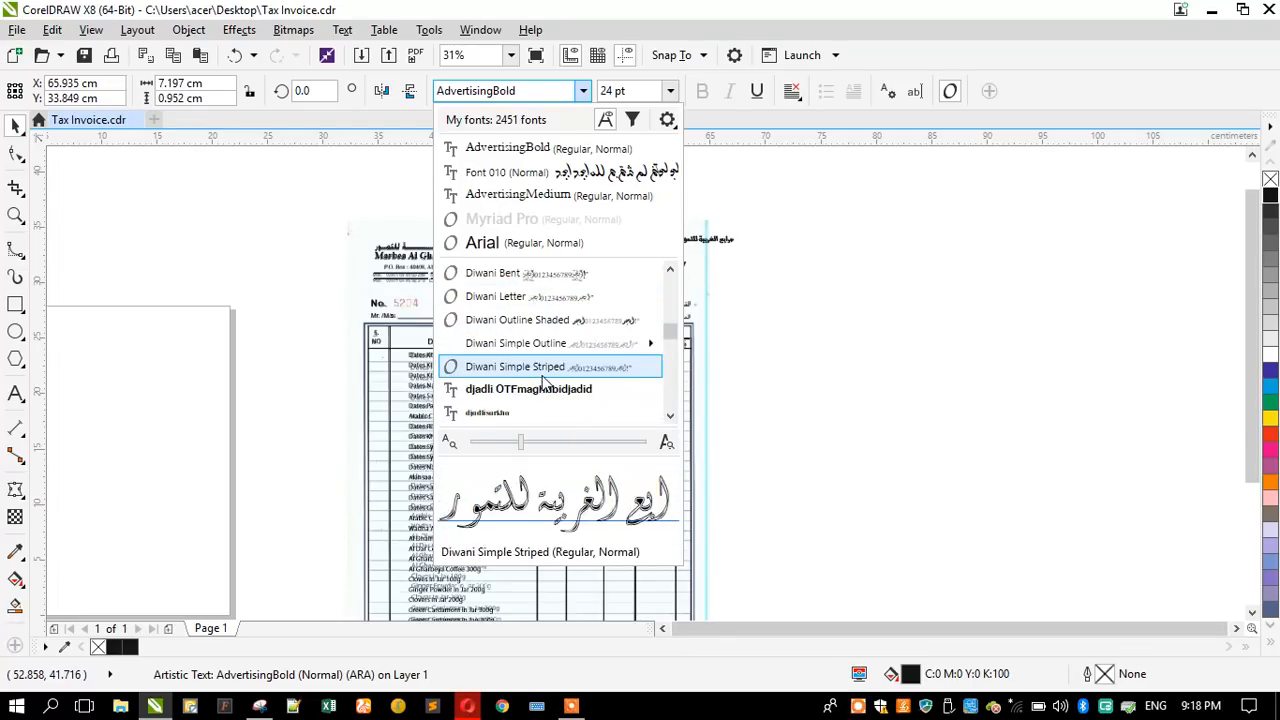
scroll(525, 366, down, 1)
scroll(525, 360, down, 3)
scroll(525, 349, up, 1)
mouse_move(523, 340)
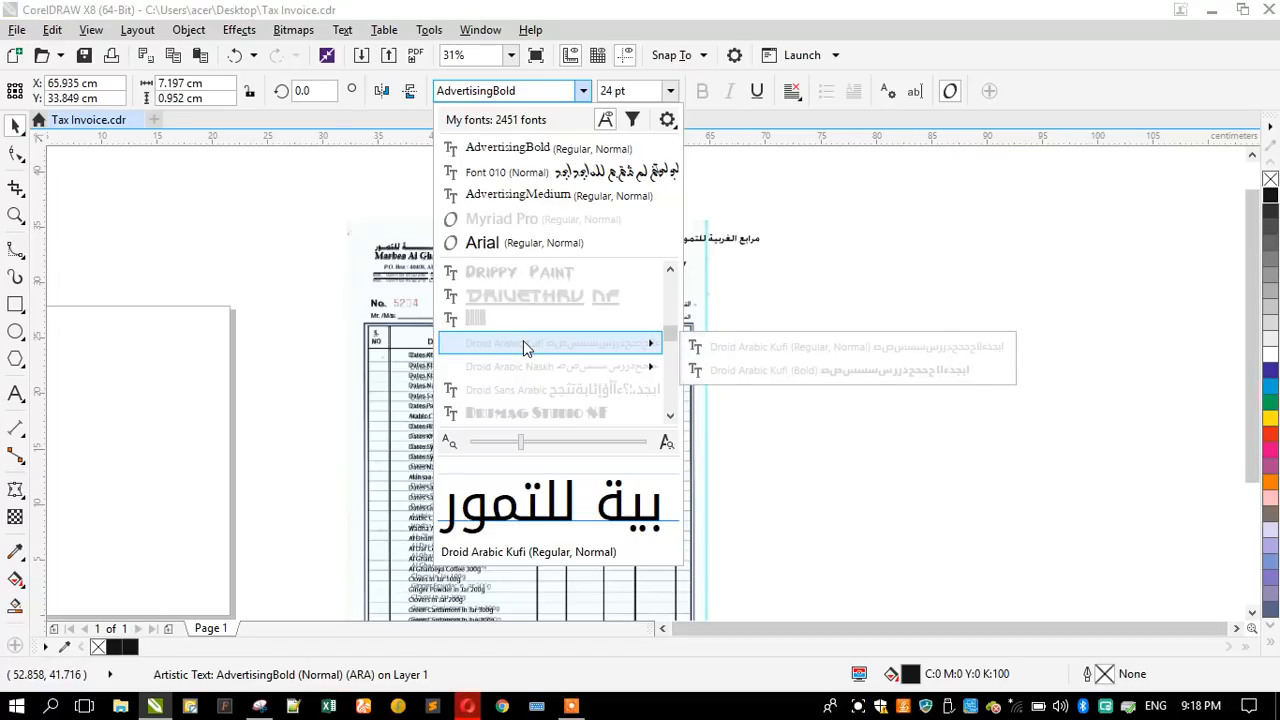
scroll(523, 340, down, 3)
scroll(523, 340, down, 3)
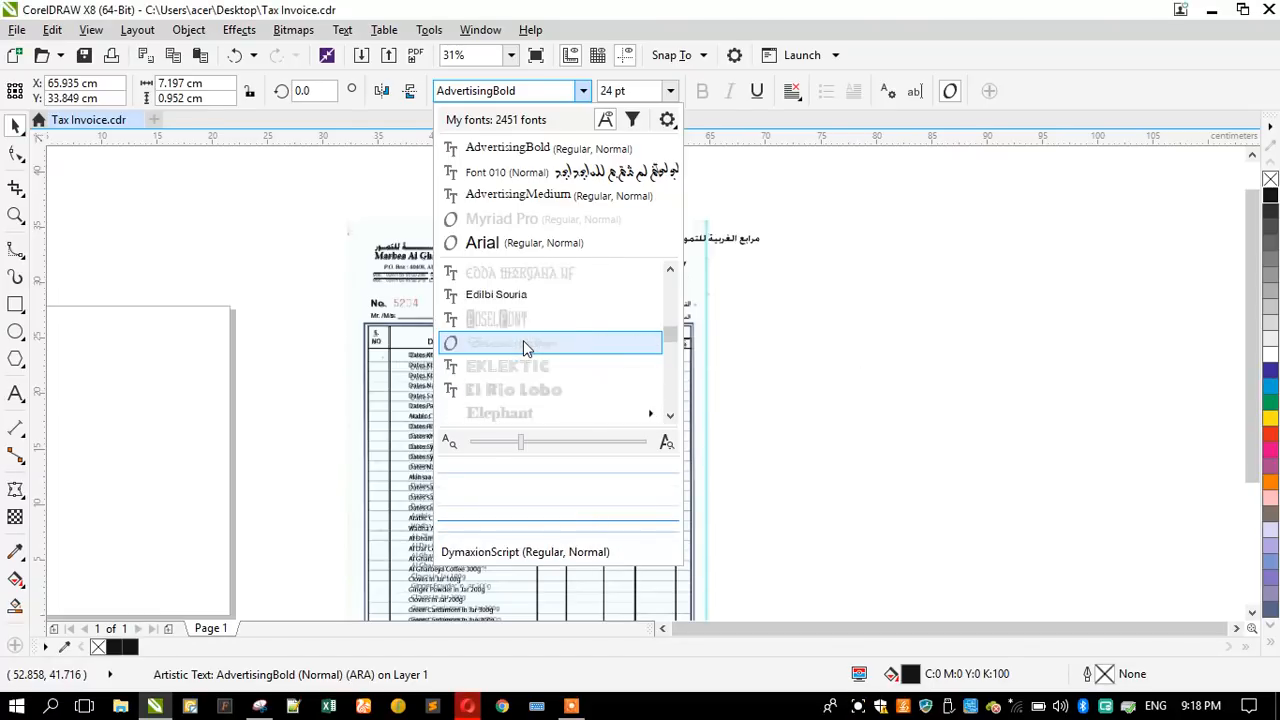
- Set the font of the Arabic name beside the logo to Emad-Diana eXtra bold and compare it with the scanned lettering
mouse_move(525, 371)
scroll(525, 371, down, 2)
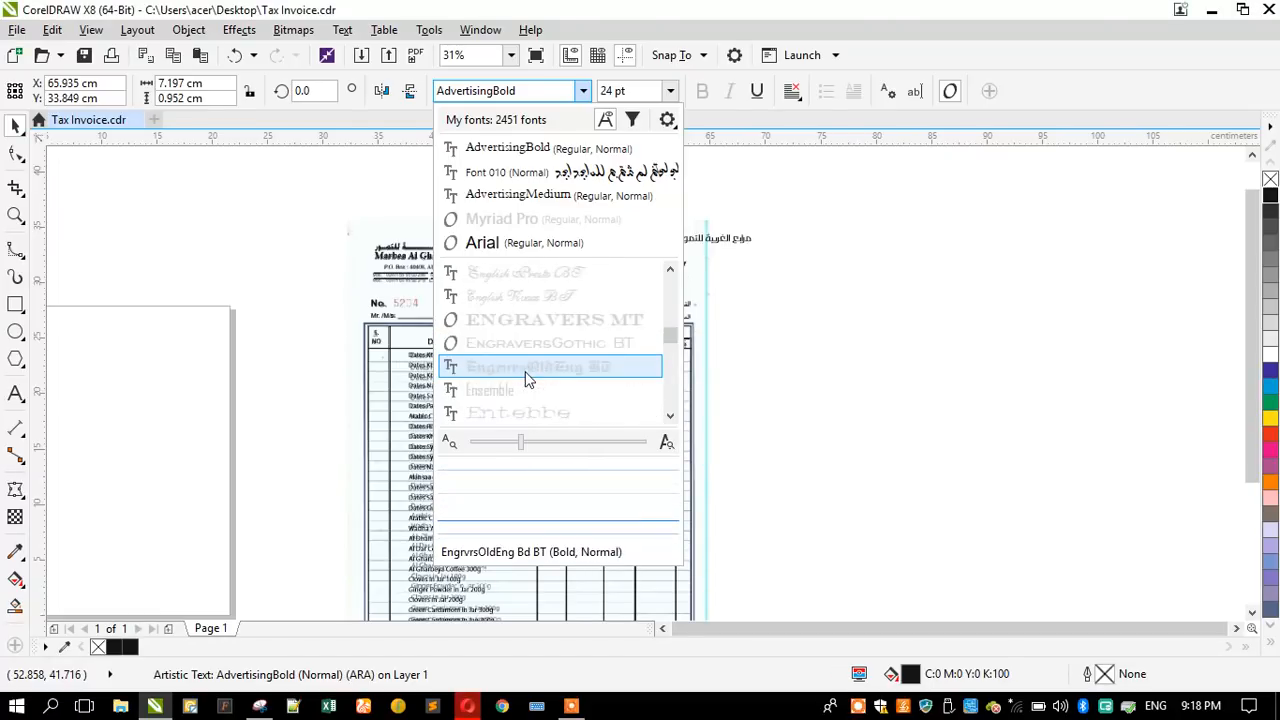
scroll(524, 357, up, 1)
mouse_move(509, 310)
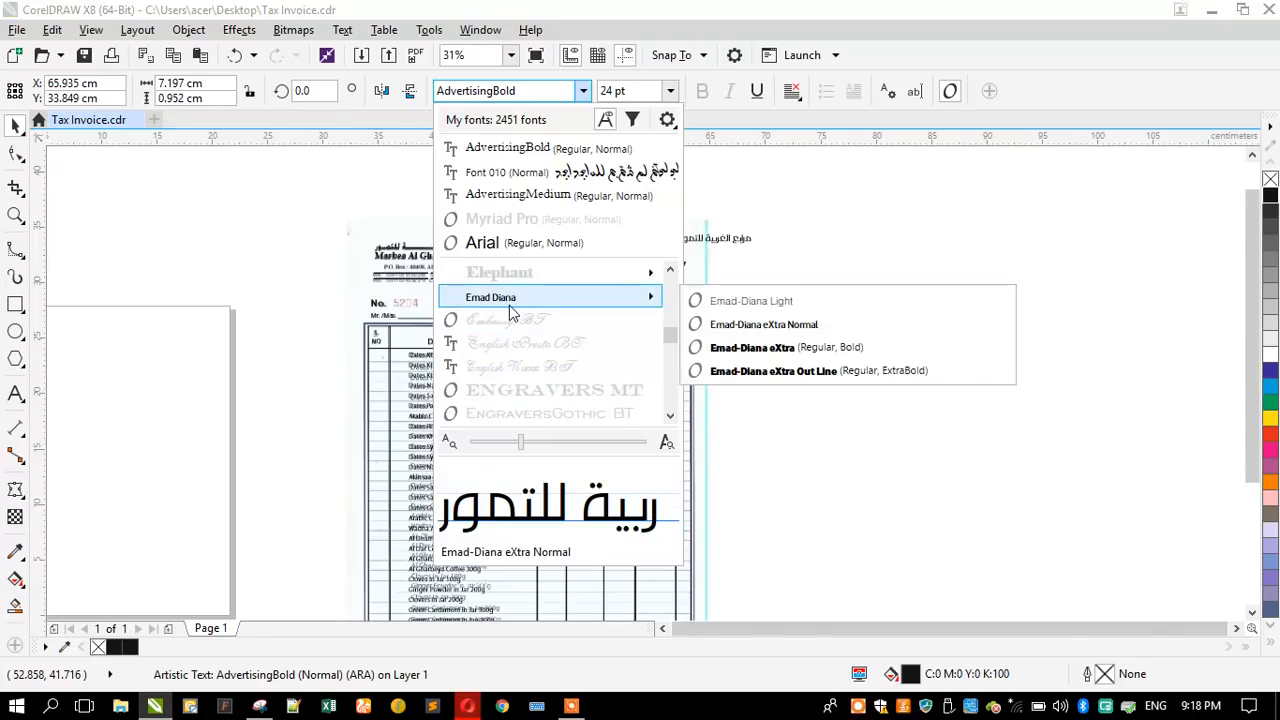
click(742, 350)
scroll(621, 230, up, 2)
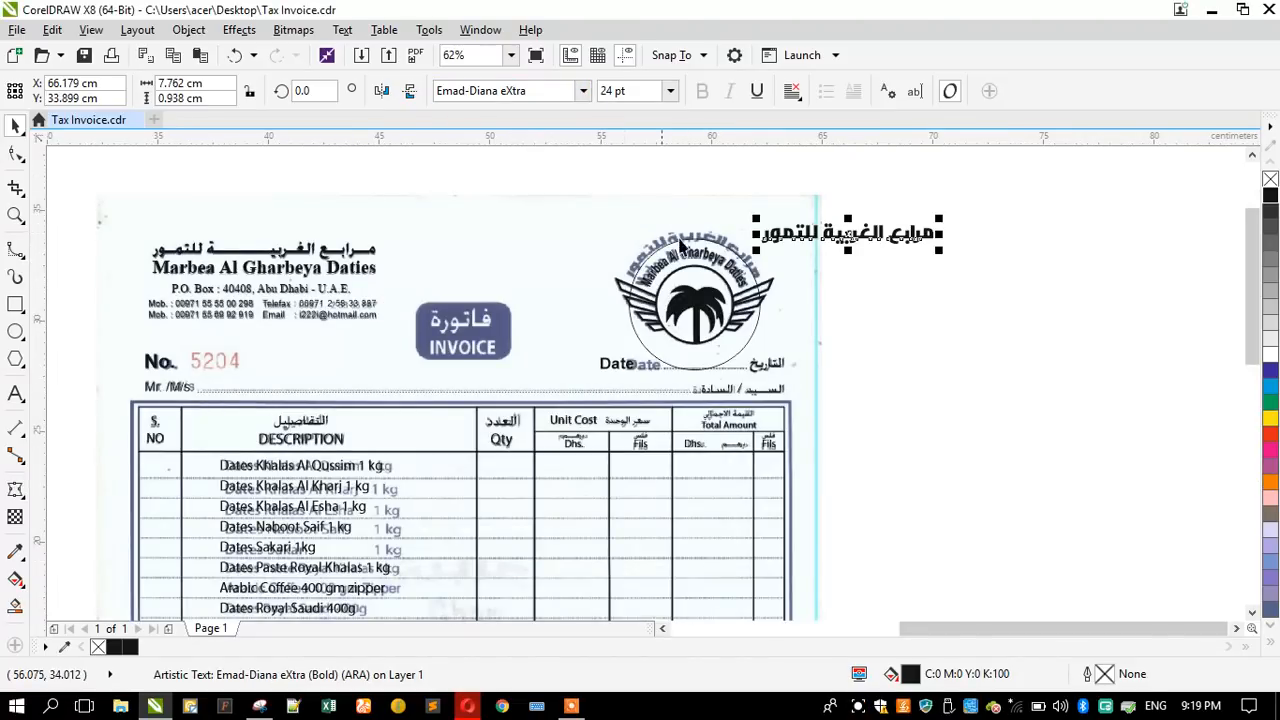
scroll(680, 242, down, 2)
scroll(579, 268, up, 2)
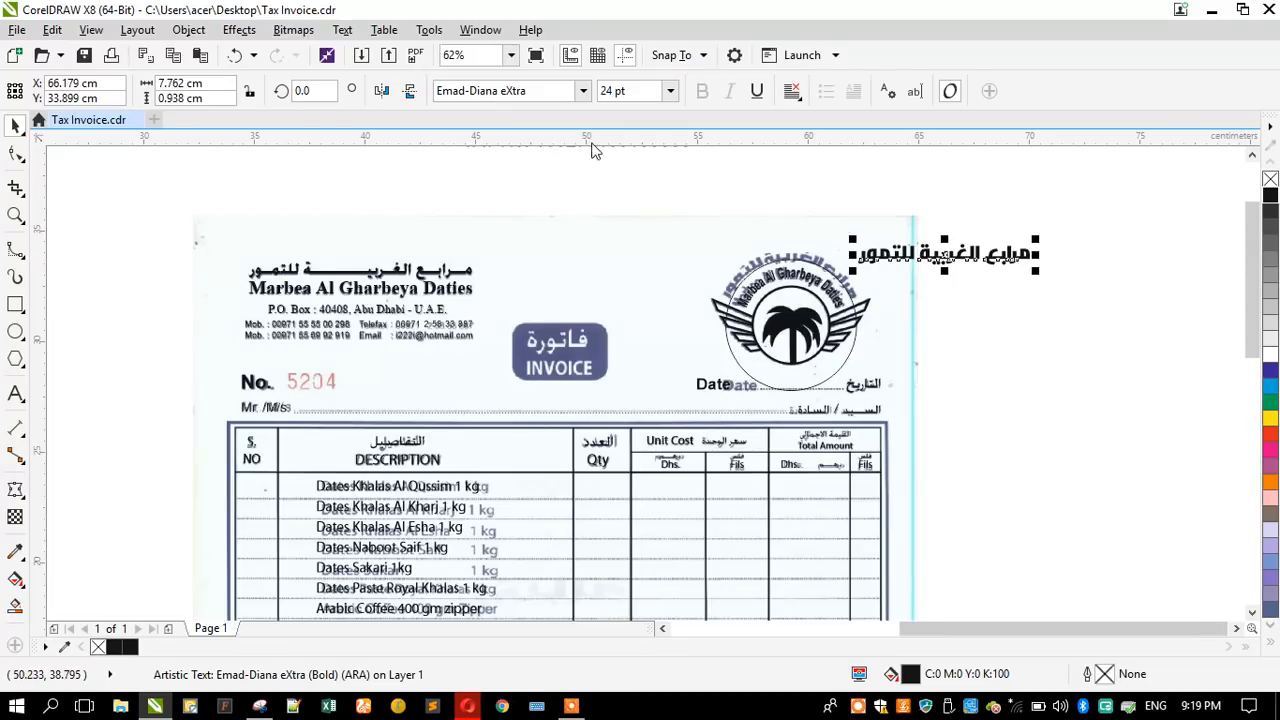
- Preview the fonts listed after Emad Diana through FS Arabic on the Arabic name, looking for a closer match to the logo lettering
click(583, 91)
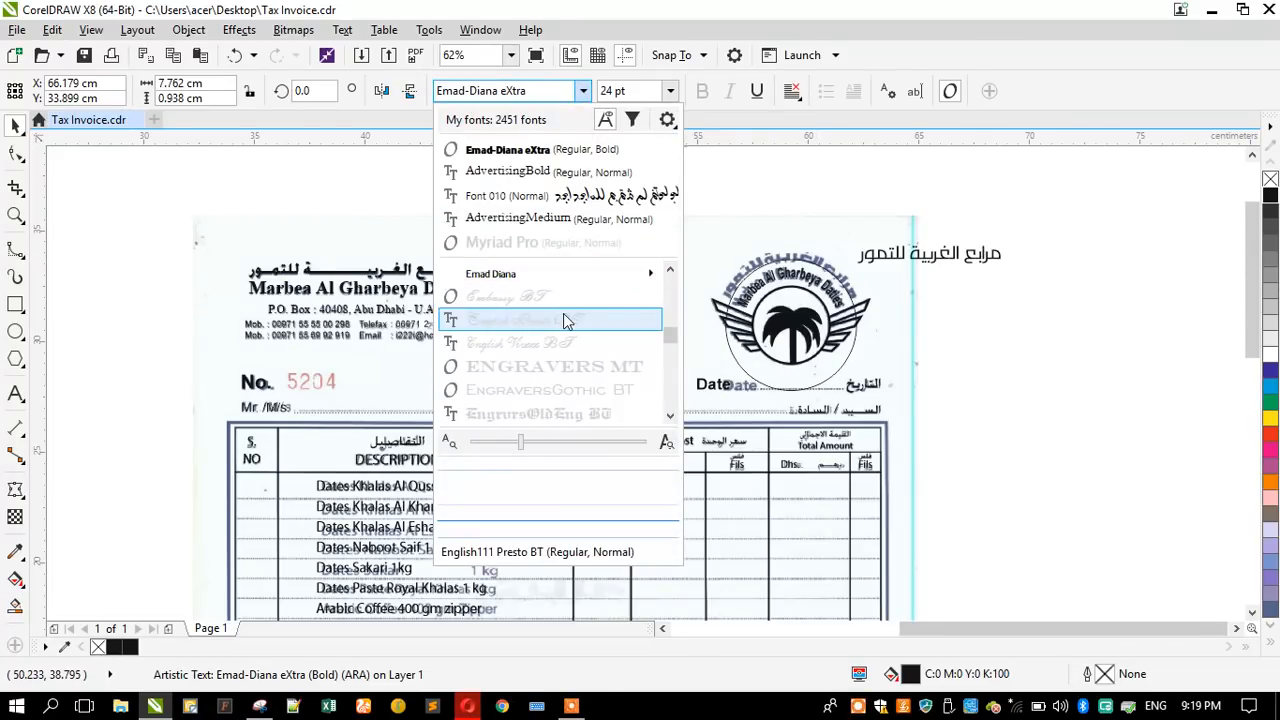
scroll(565, 318, down, 2)
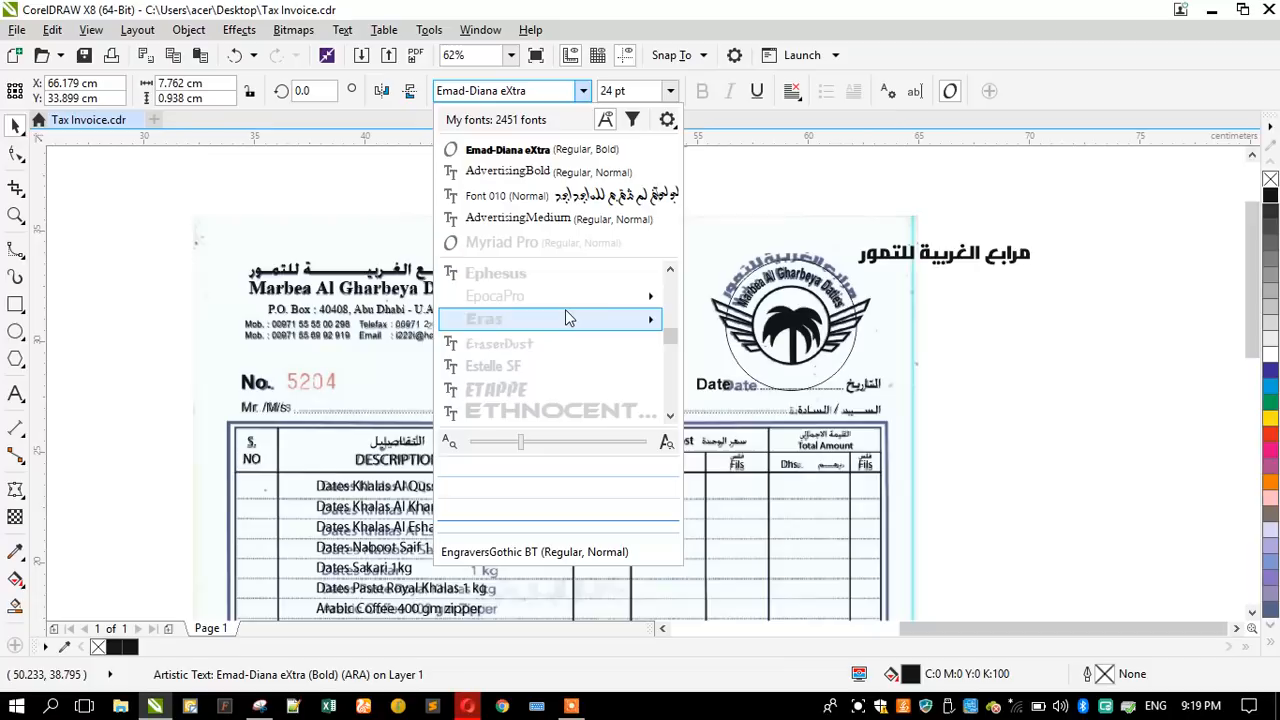
scroll(563, 385, down, 3)
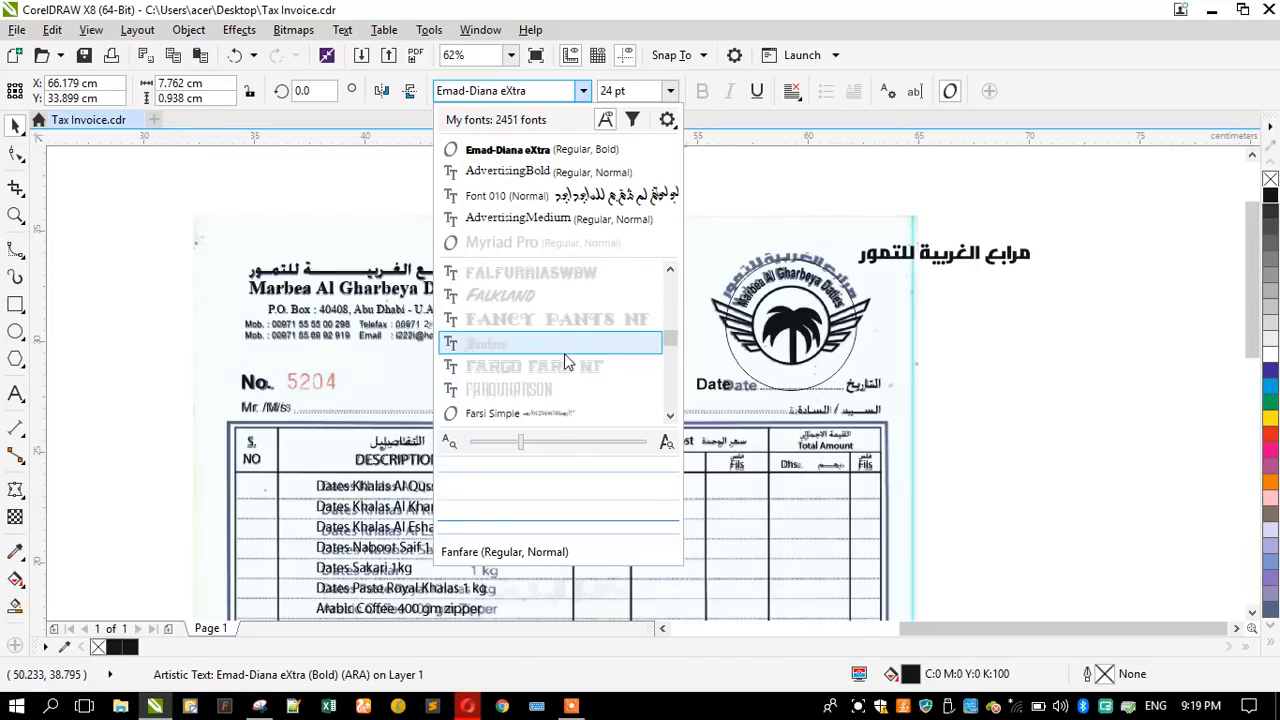
scroll(537, 332, down, 4)
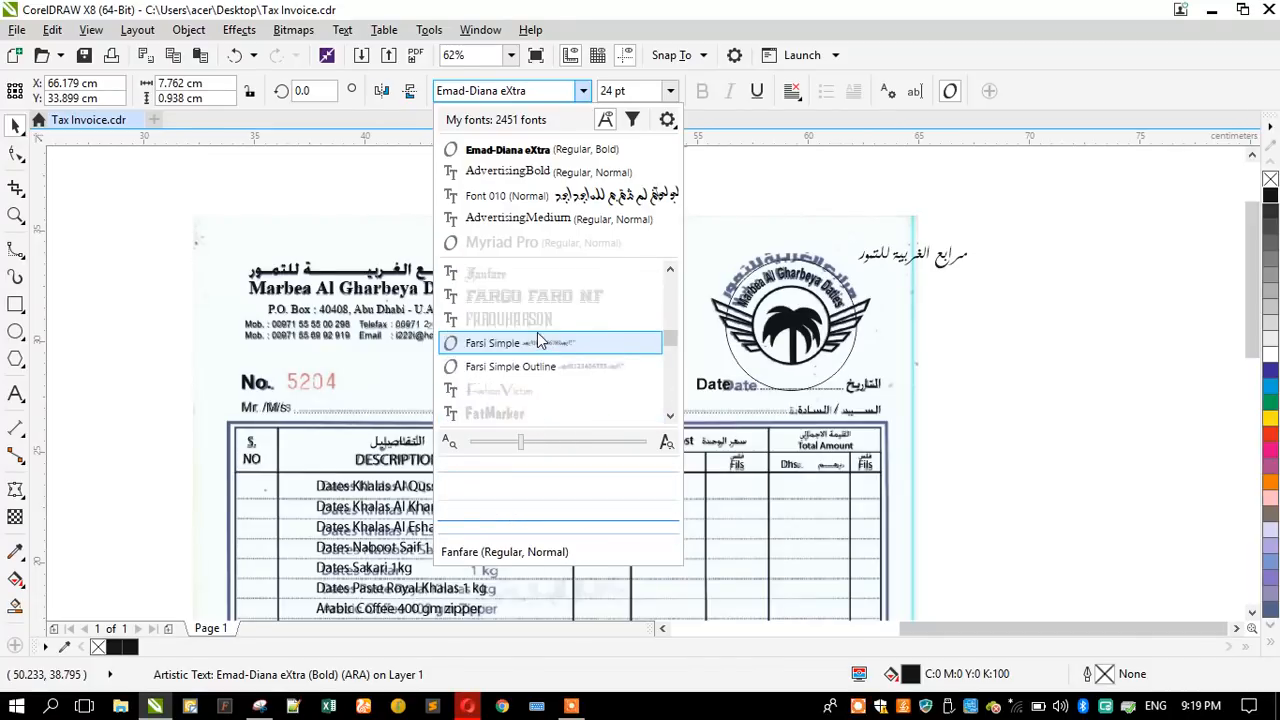
scroll(532, 322, down, 3)
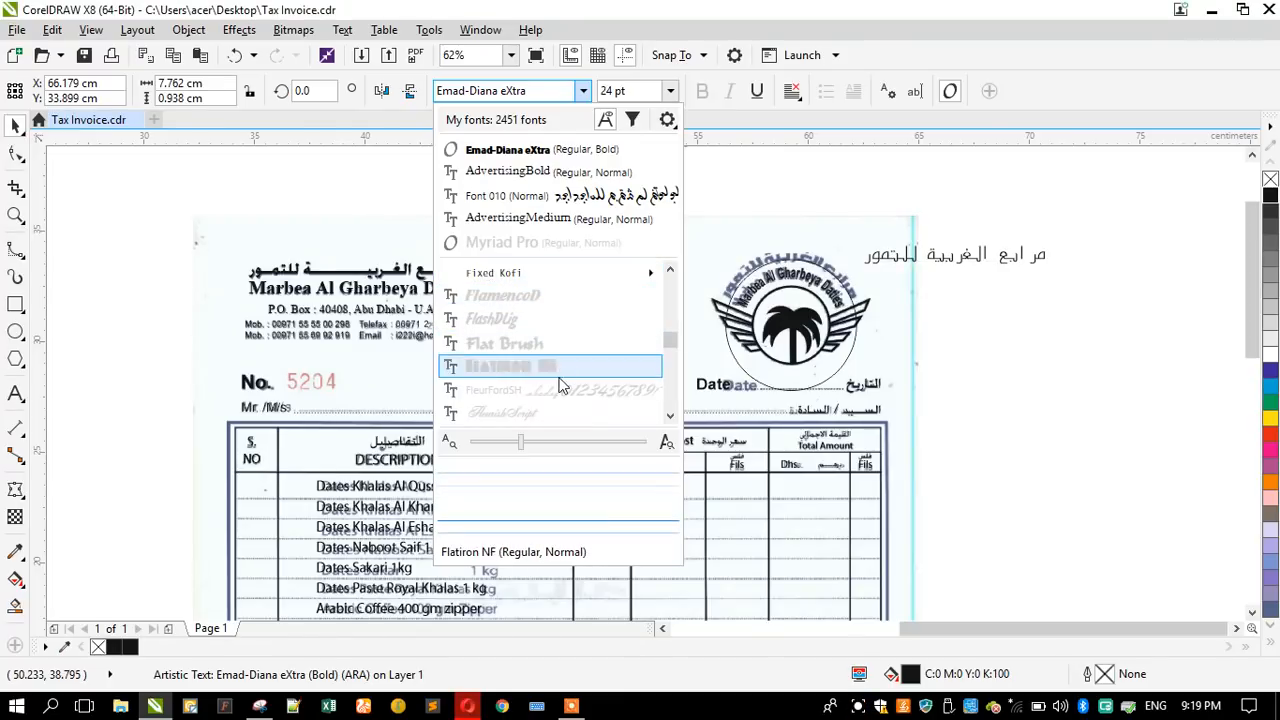
scroll(562, 385, down, 2)
scroll(560, 385, down, 3)
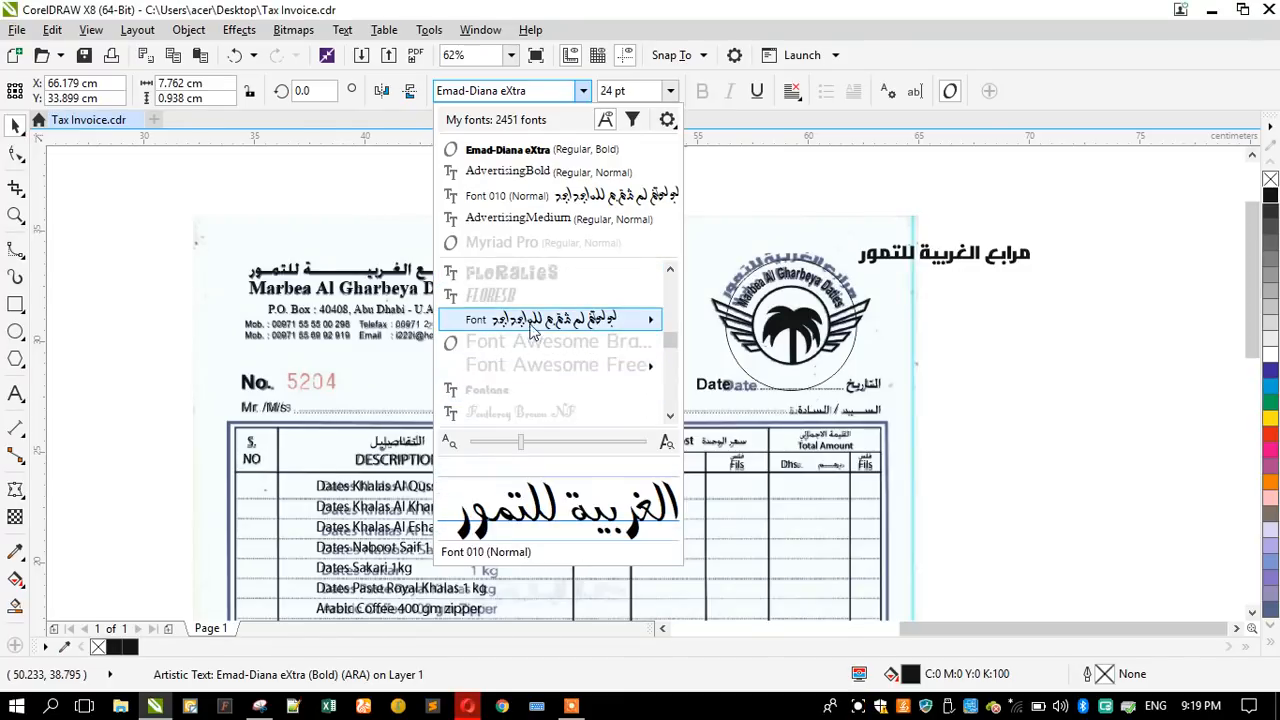
scroll(554, 386, down, 5)
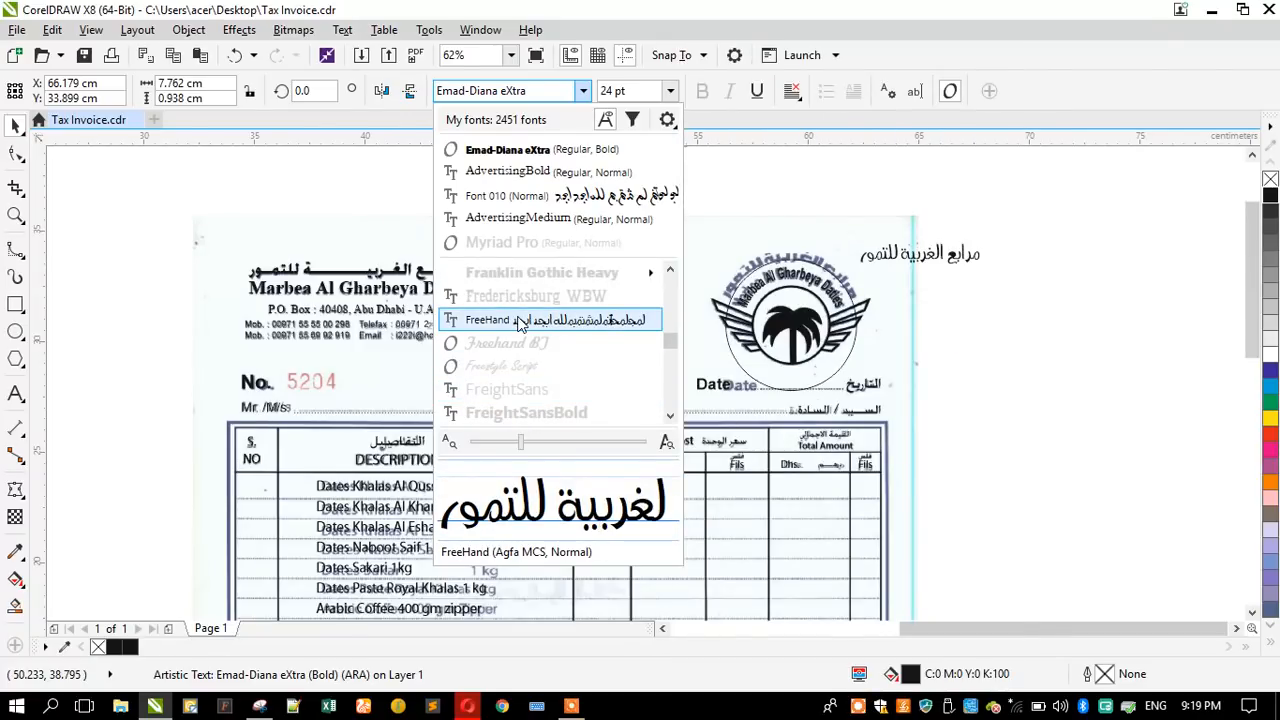
scroll(522, 320, down, 8)
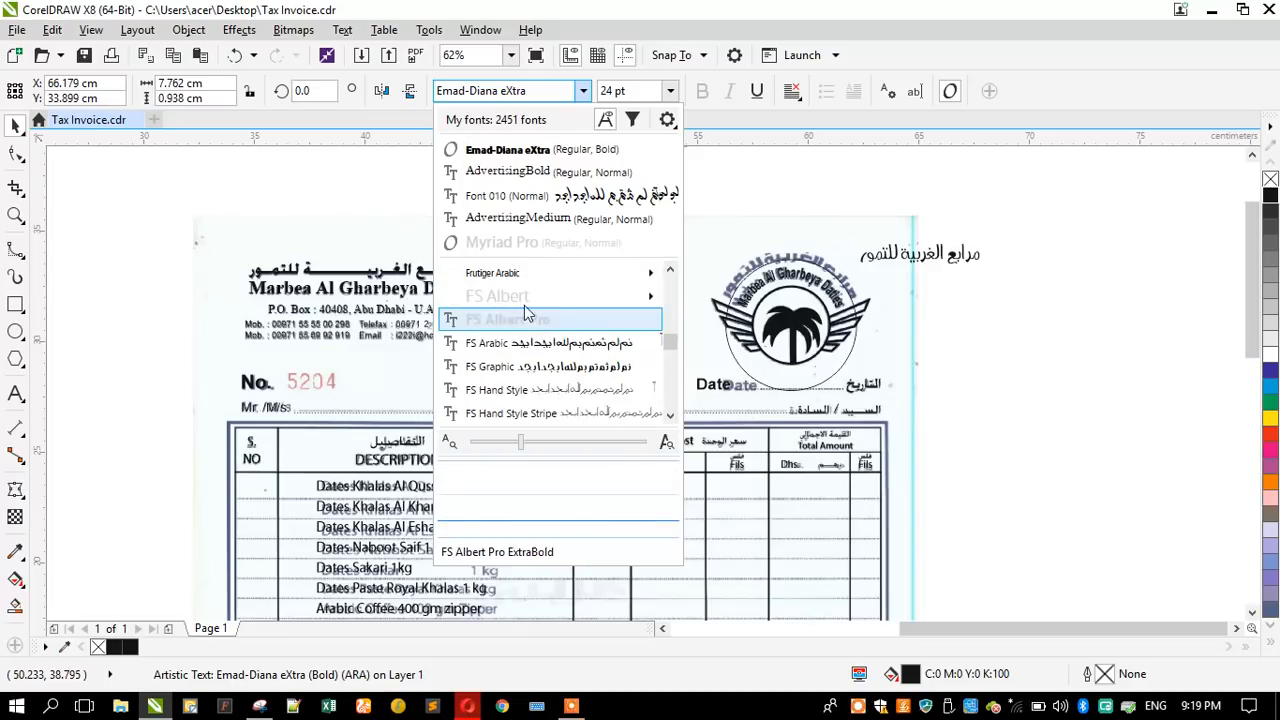
mouse_move(513, 278)
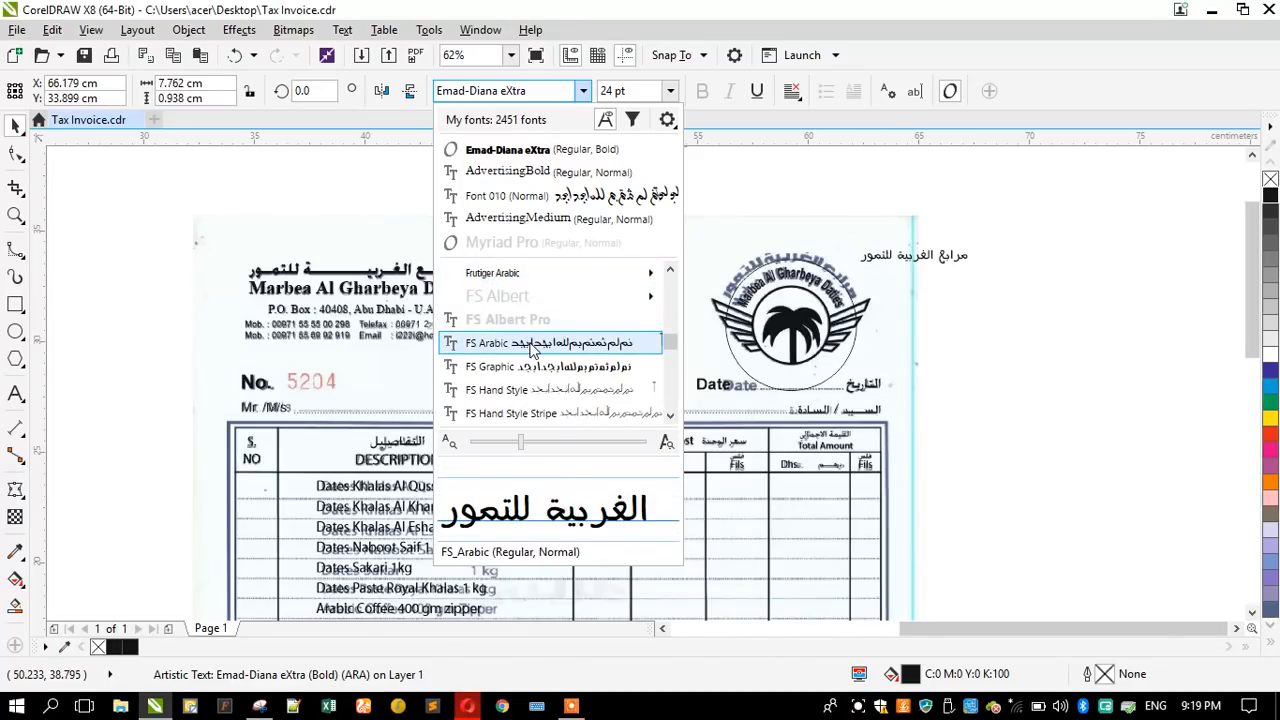
- Preview the fonts from FS Arabic through the GE families on the Arabic name beside the logo, looking for a match to the scan
scroll(530, 345, down, 5)
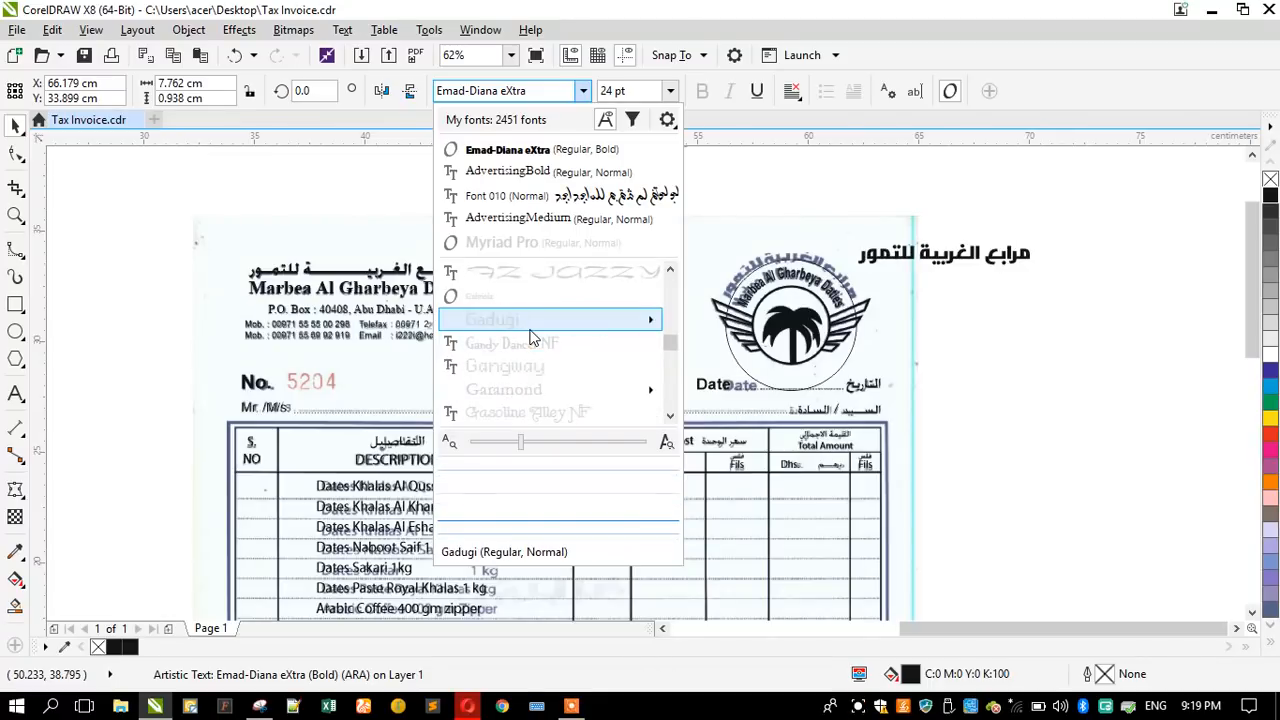
scroll(530, 340, down, 3)
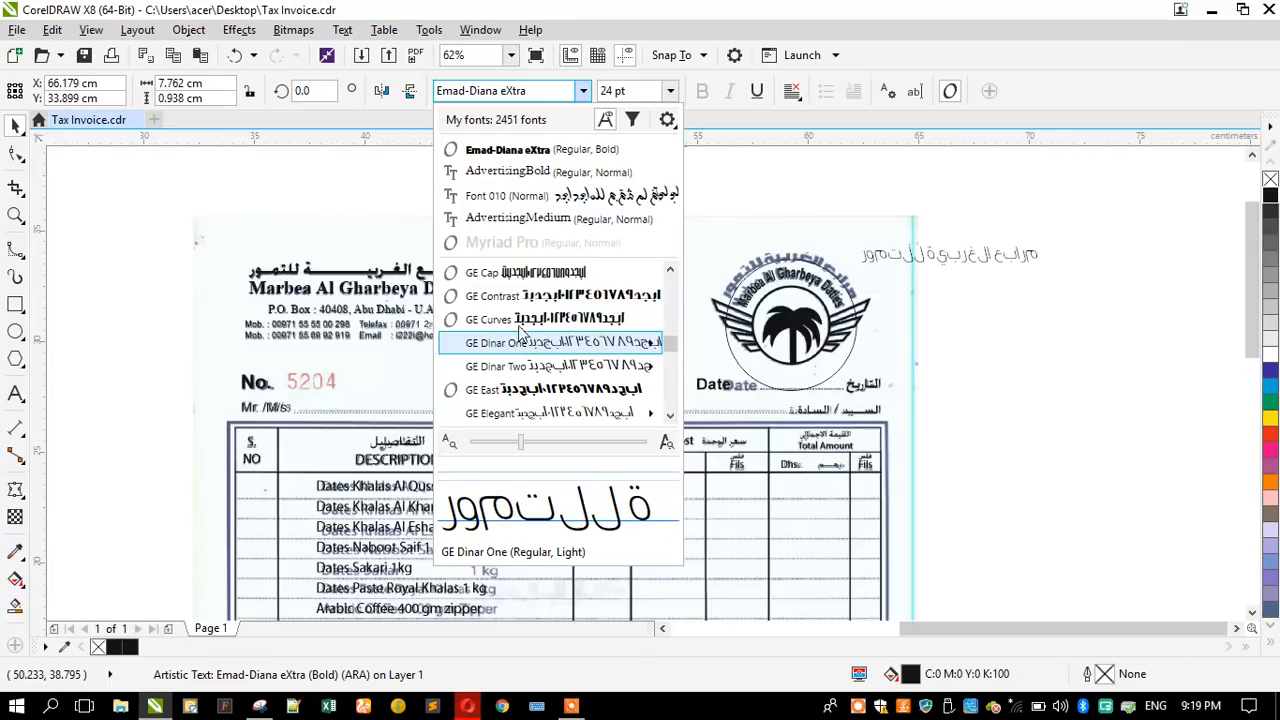
scroll(525, 330, down, 3)
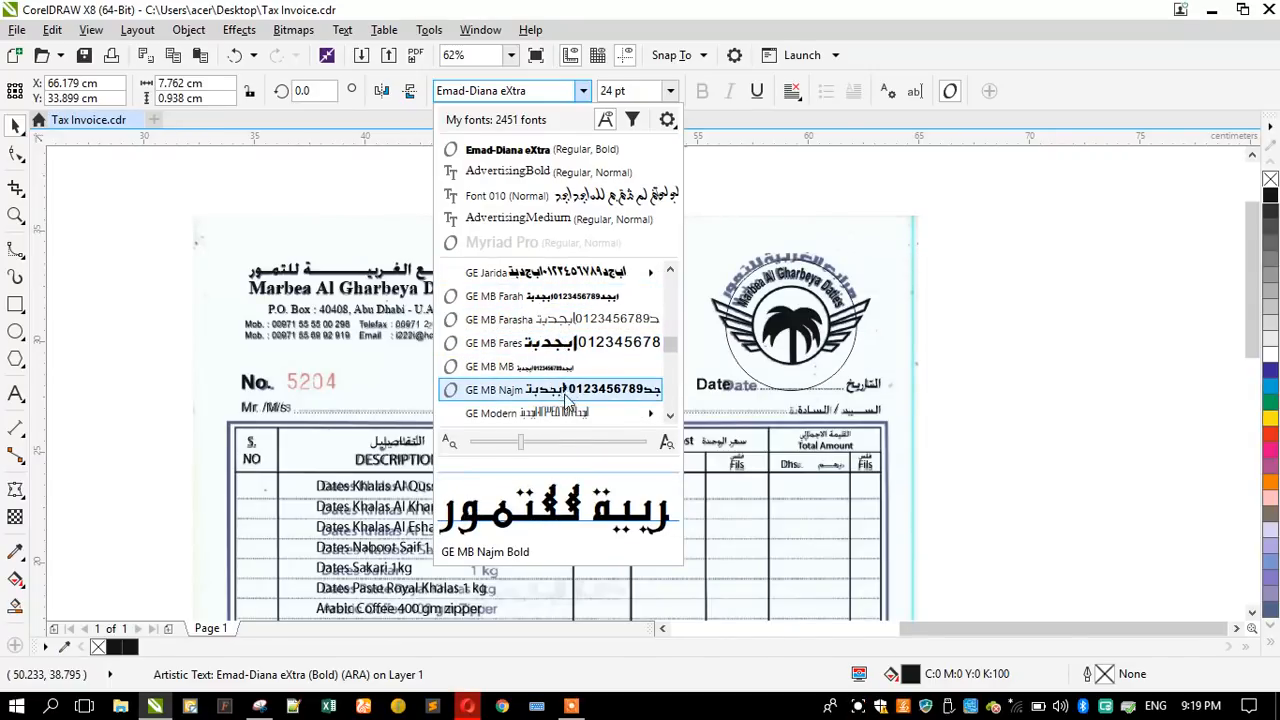
scroll(540, 340, down, 3)
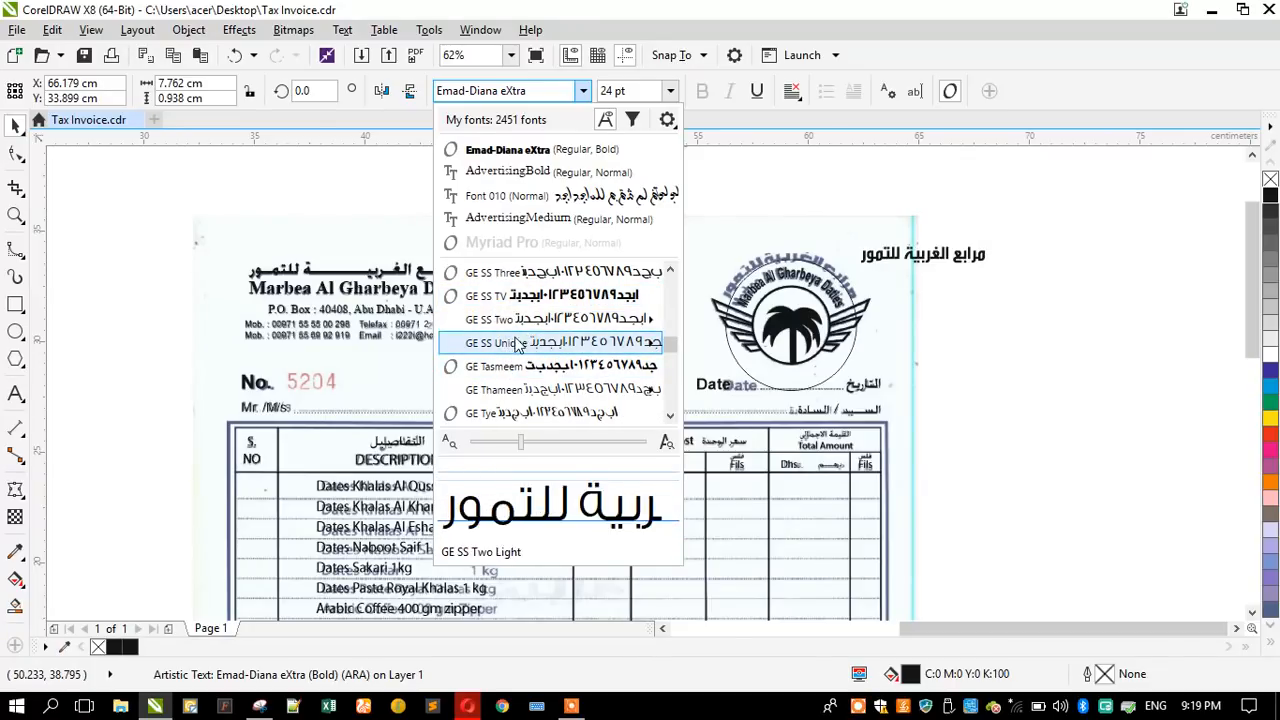
scroll(524, 372, down, 2)
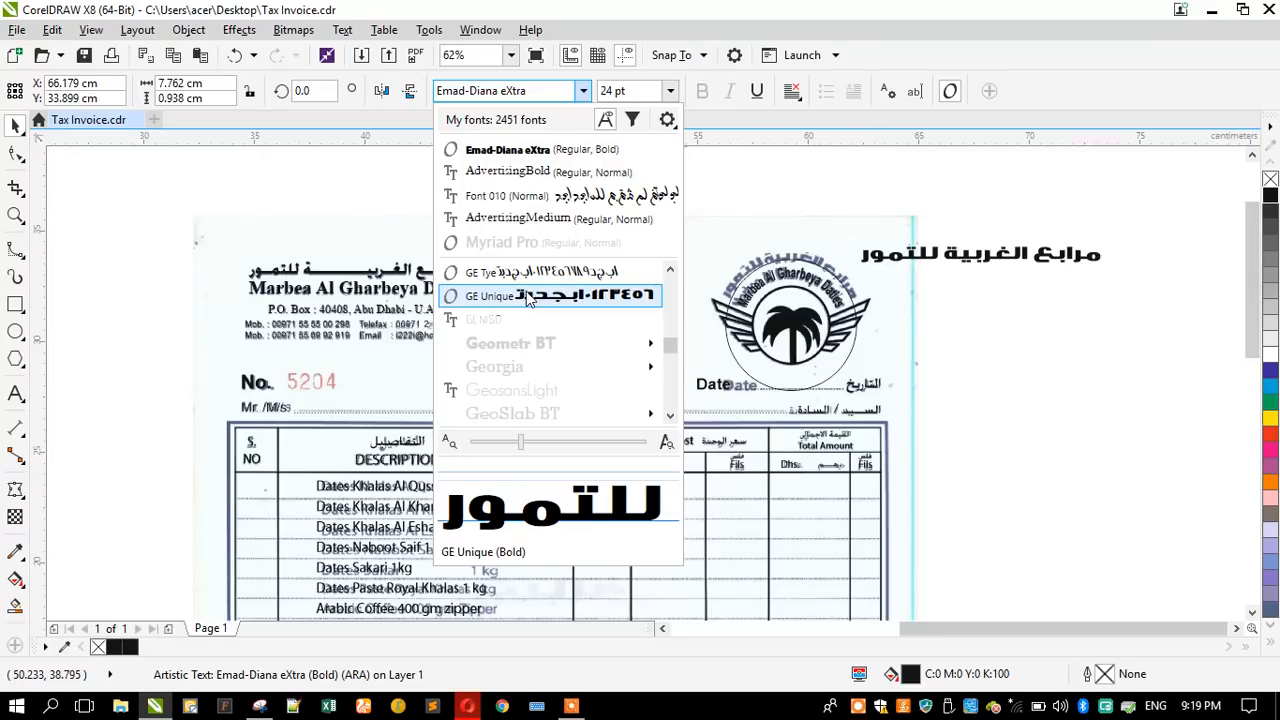
scroll(526, 293, down, 3)
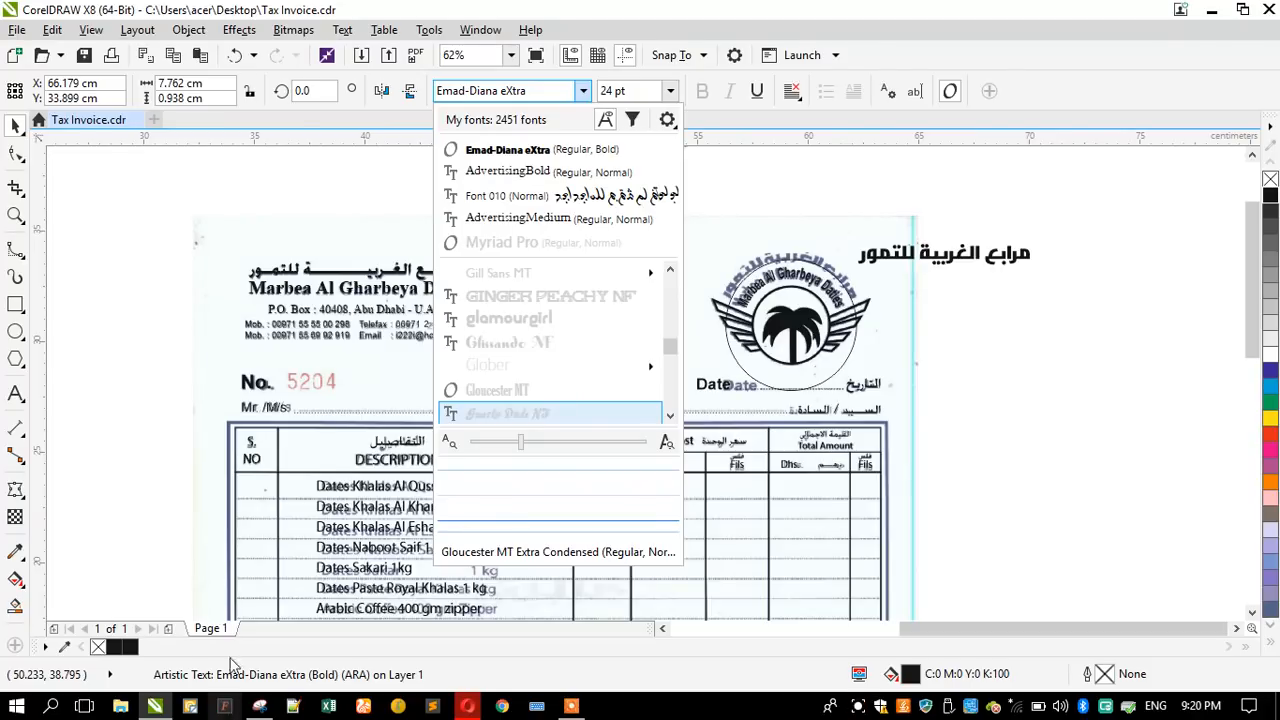
- Set the font of the Arabic name beside the logo to Hayah and compare it with the scanned lettering
scroll(566, 375, down, 5)
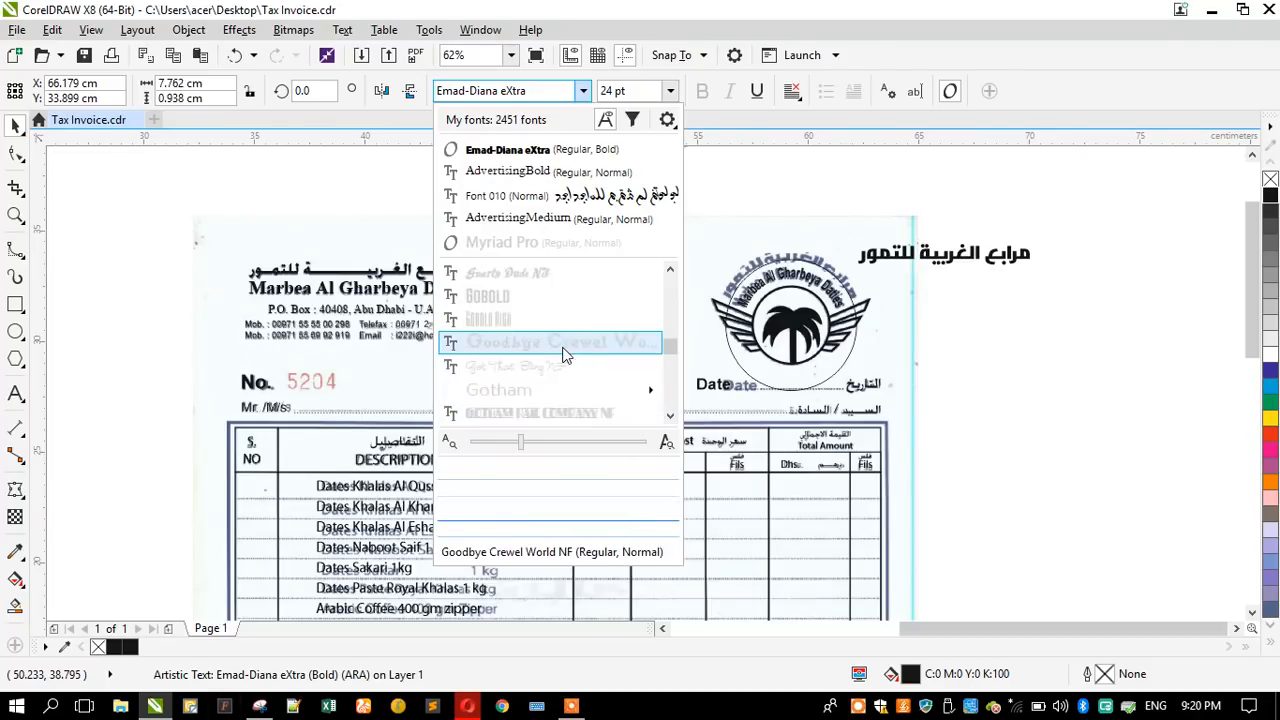
scroll(566, 356, down, 8)
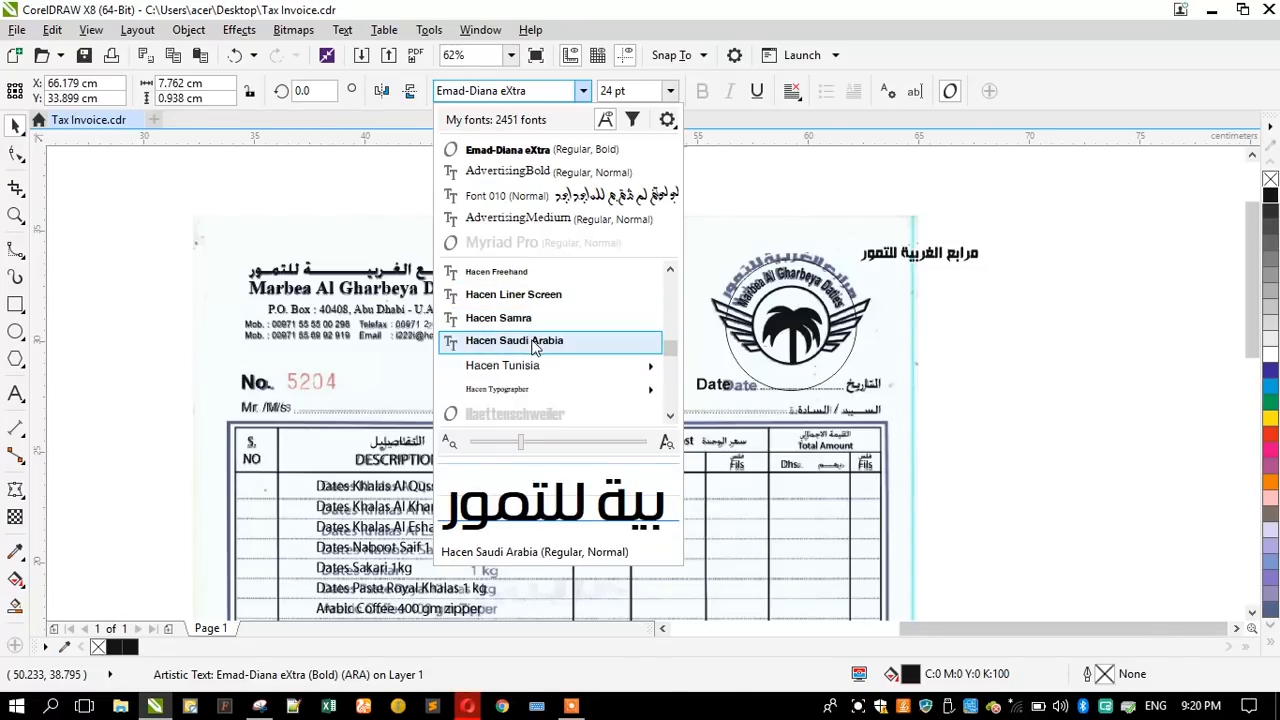
scroll(535, 366, down, 2)
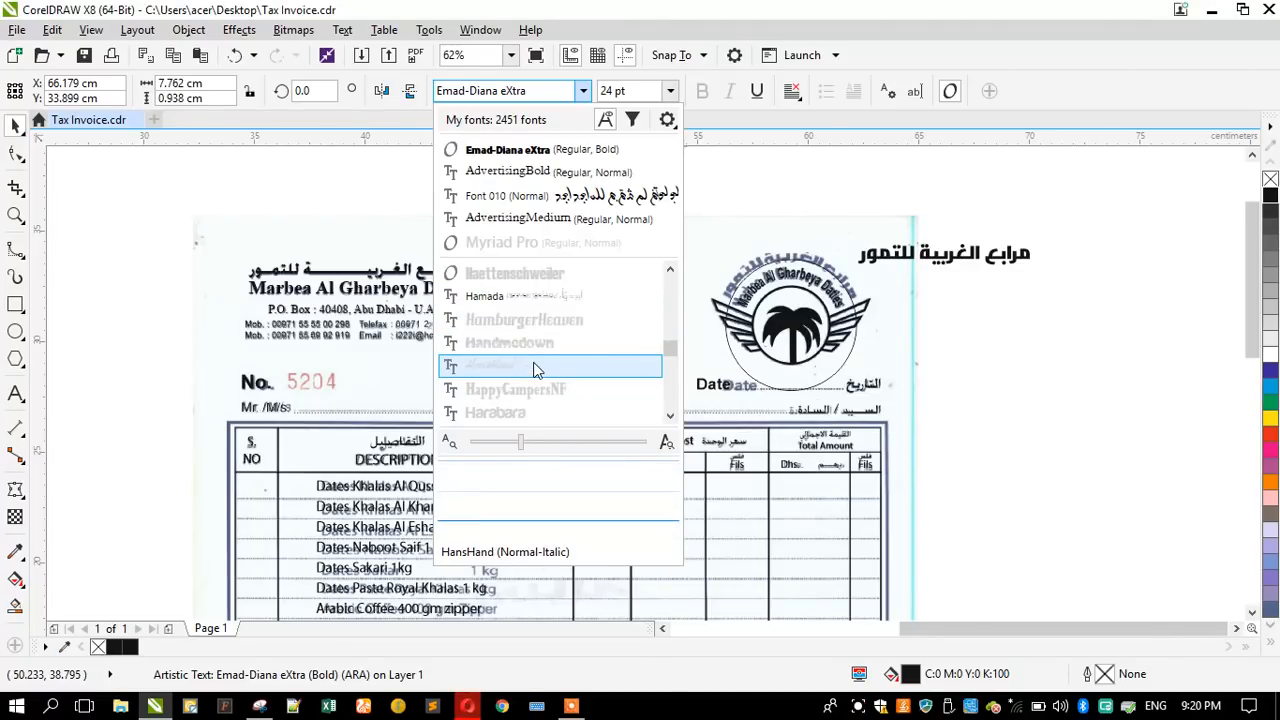
scroll(537, 357, down, 3)
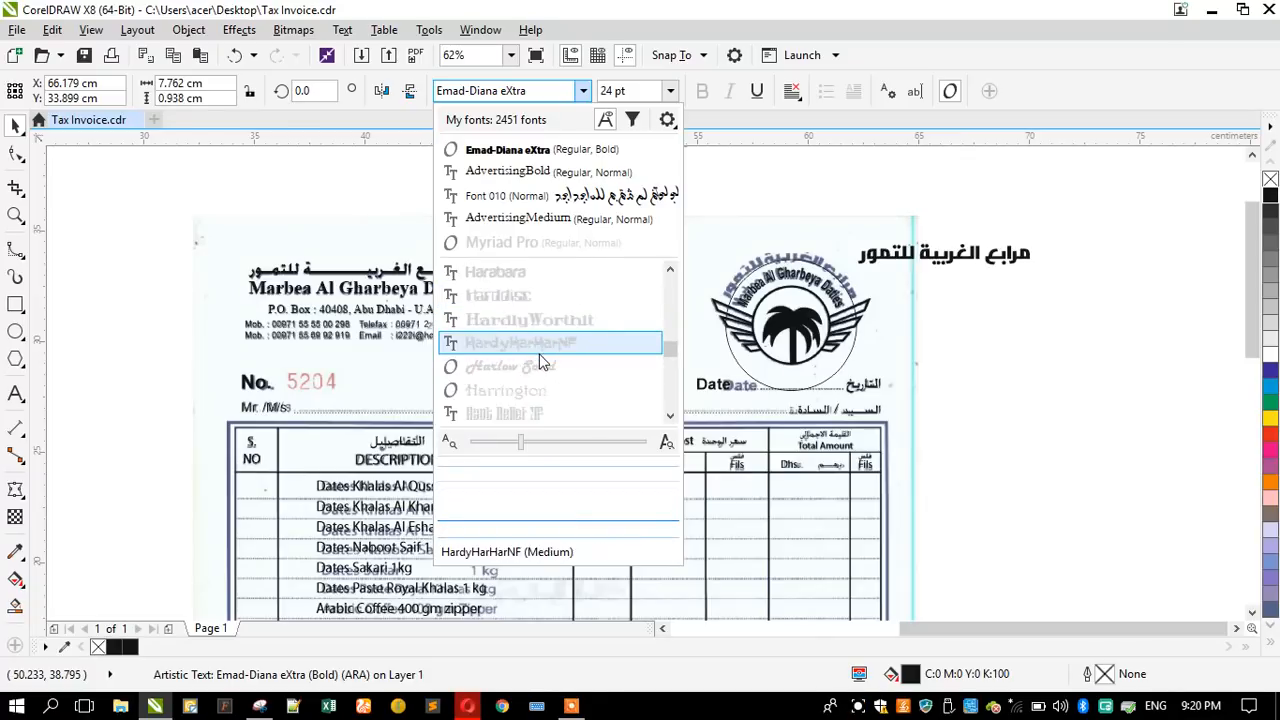
click(505, 294)
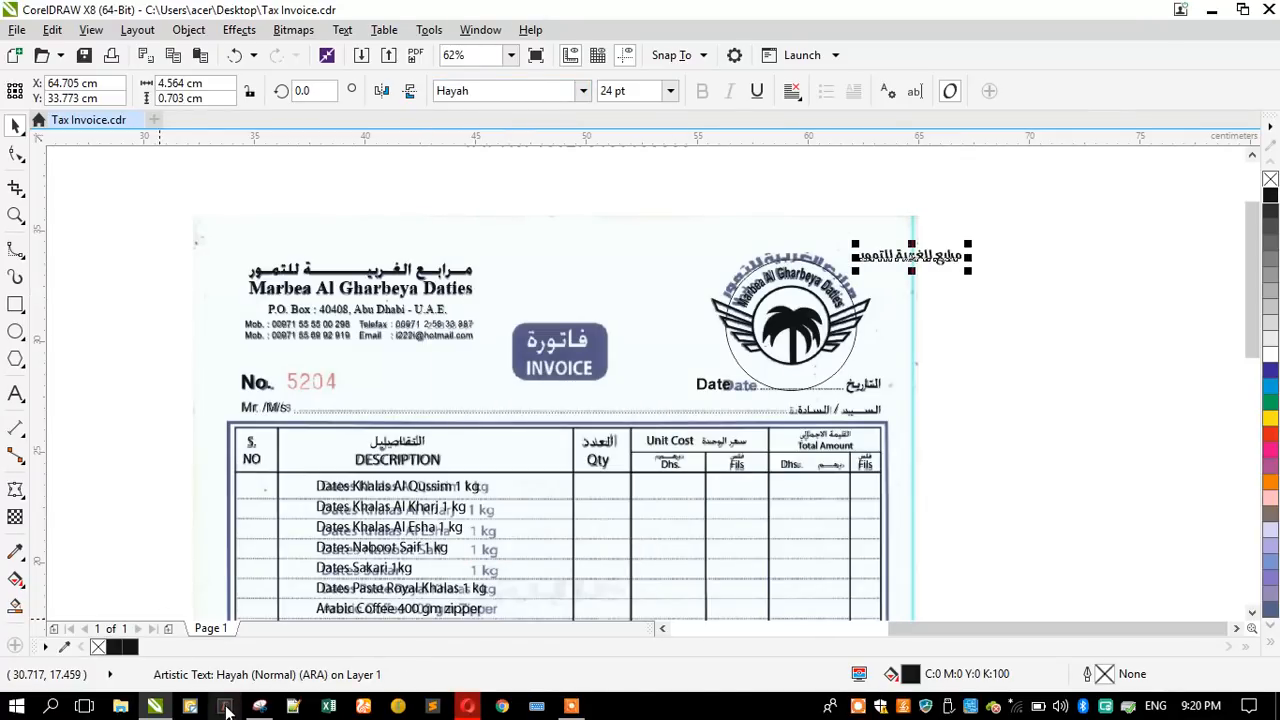
click(140, 517)
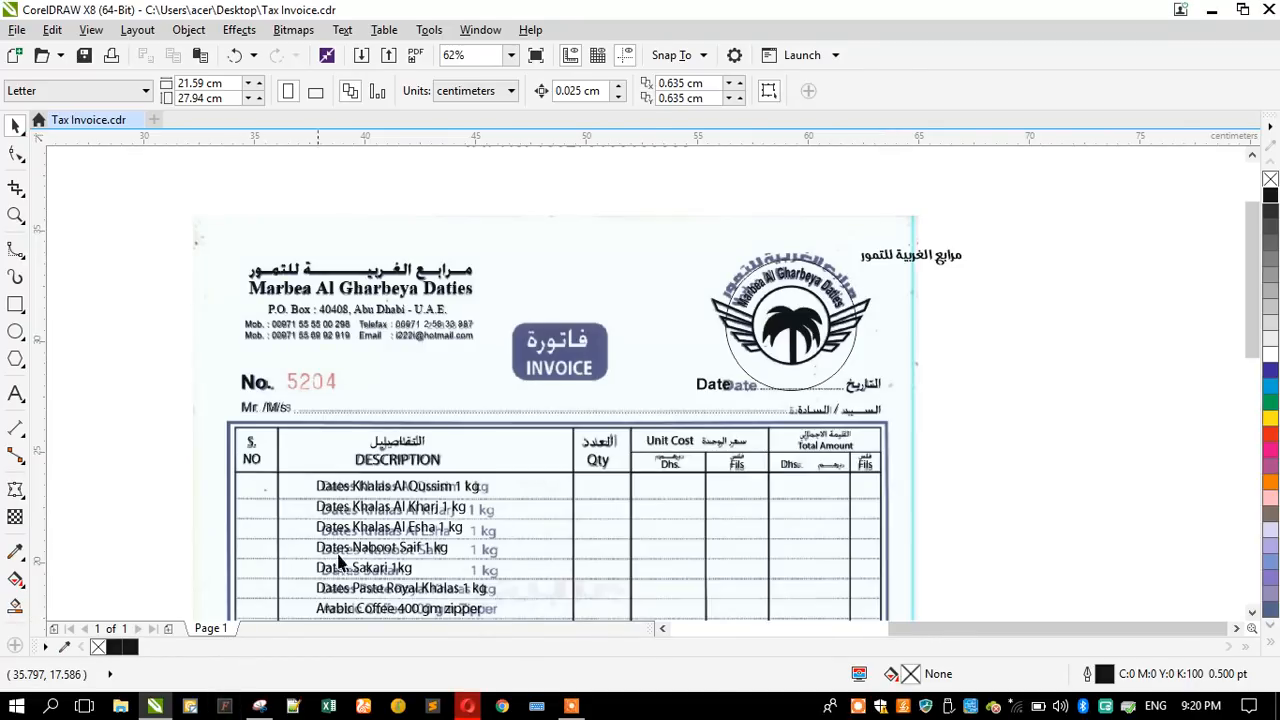
- Check Helvetica Neue Arabic, Hend and the HSN fonts on the Arabic name against the scanned logo lettering
click(898, 255)
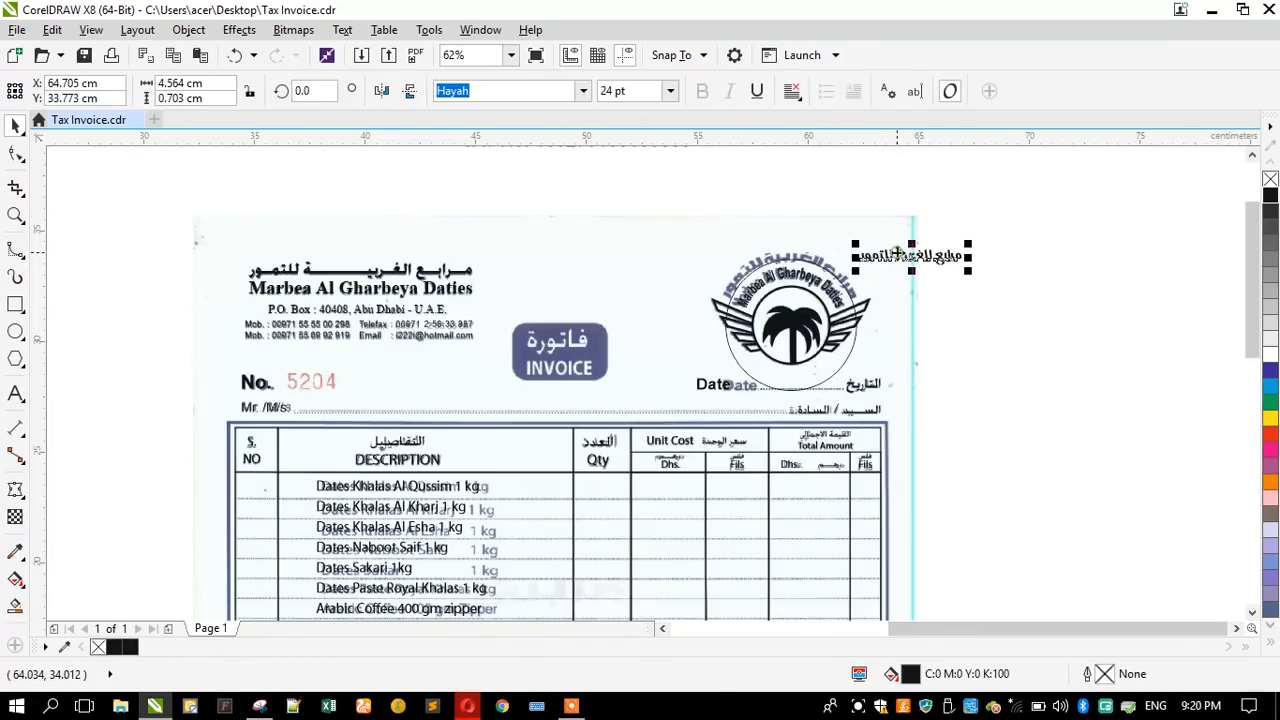
click(585, 93)
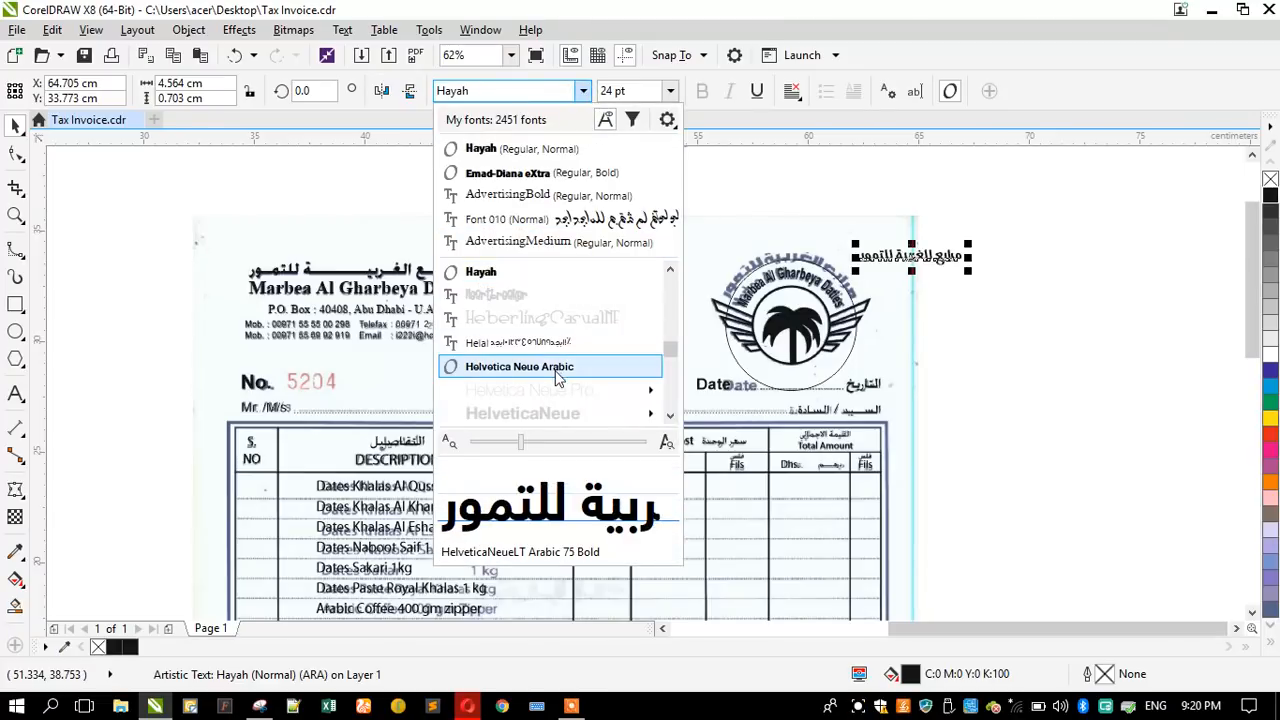
scroll(557, 375, down, 5)
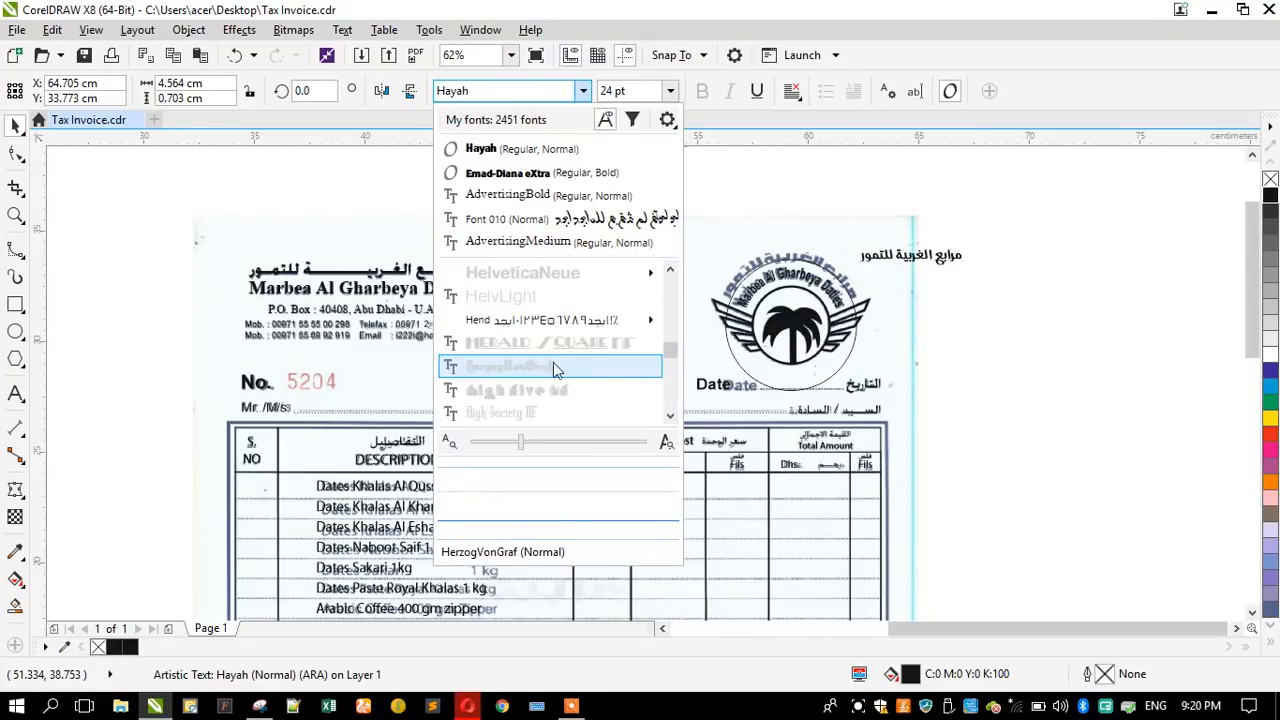
scroll(535, 338, down, 5)
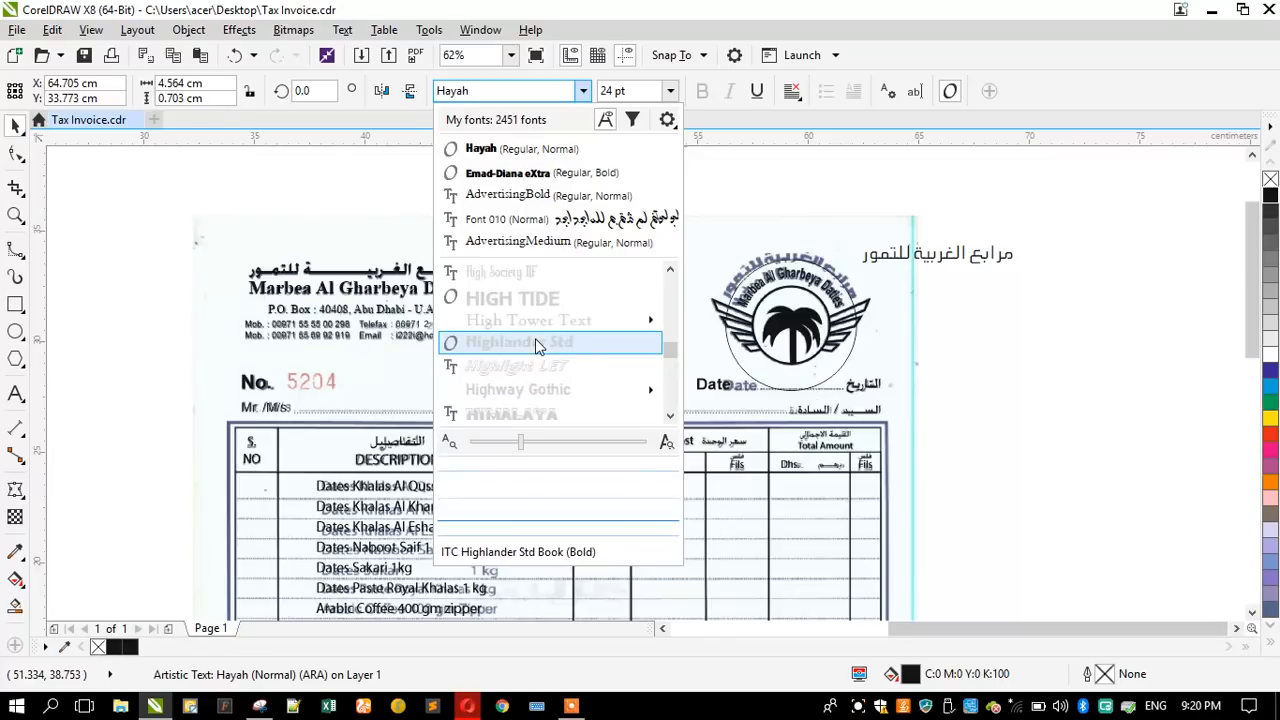
scroll(535, 338, down, 2)
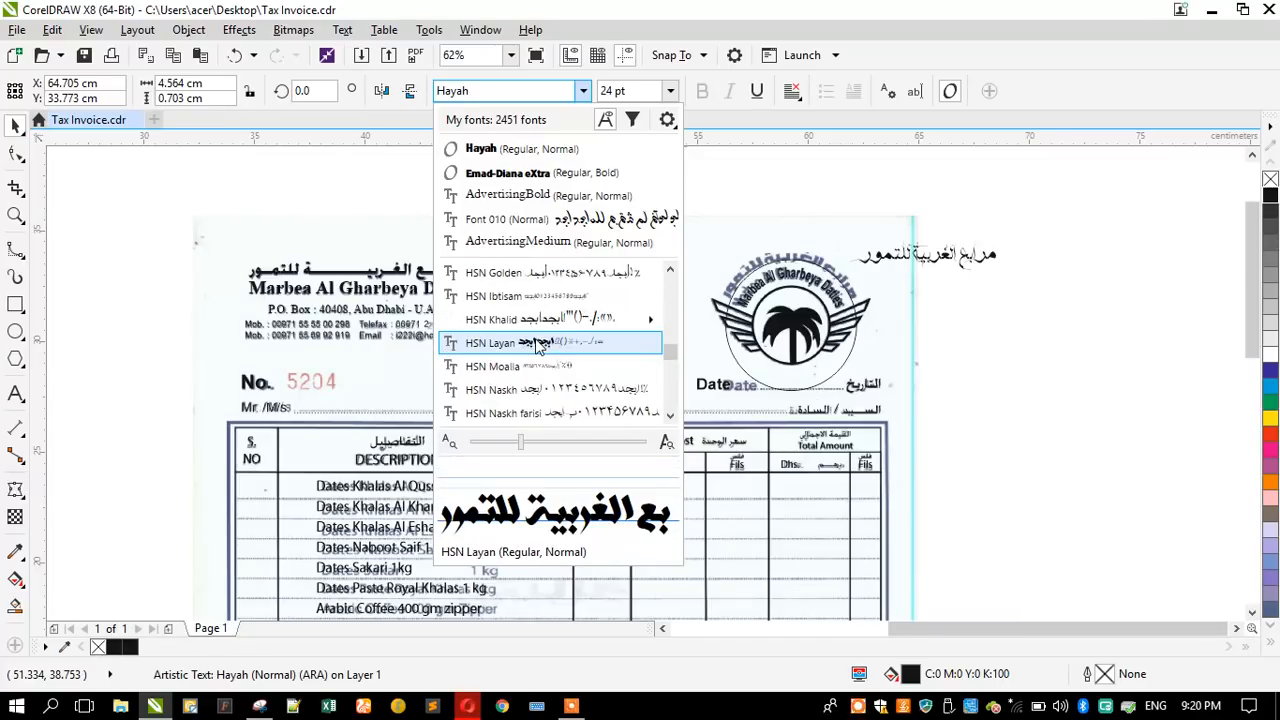
scroll(530, 366, down, 2)
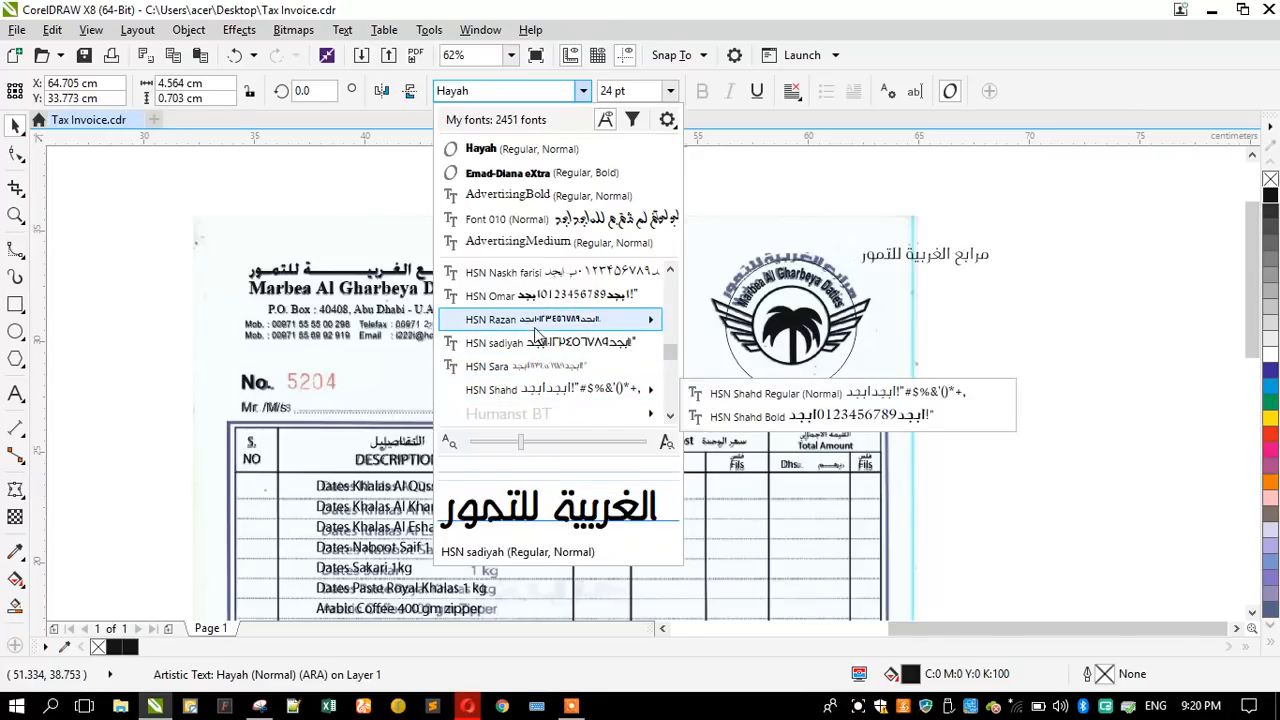
scroll(538, 365, down, 2)
scroll(538, 366, down, 3)
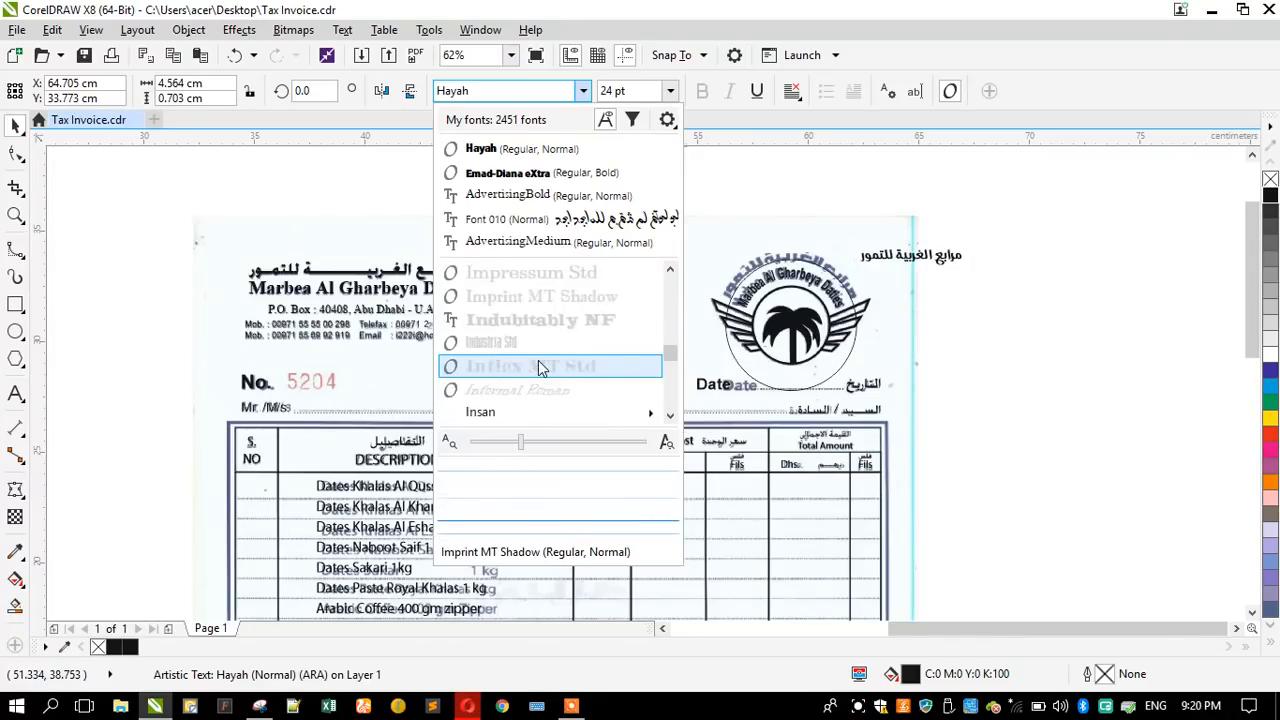
- Preview the Arabic fonts from Insan through Jalal, Jozoor and the Kacst family on the Arabic name for a closer match
mouse_move(532, 343)
scroll(532, 343, down, 2)
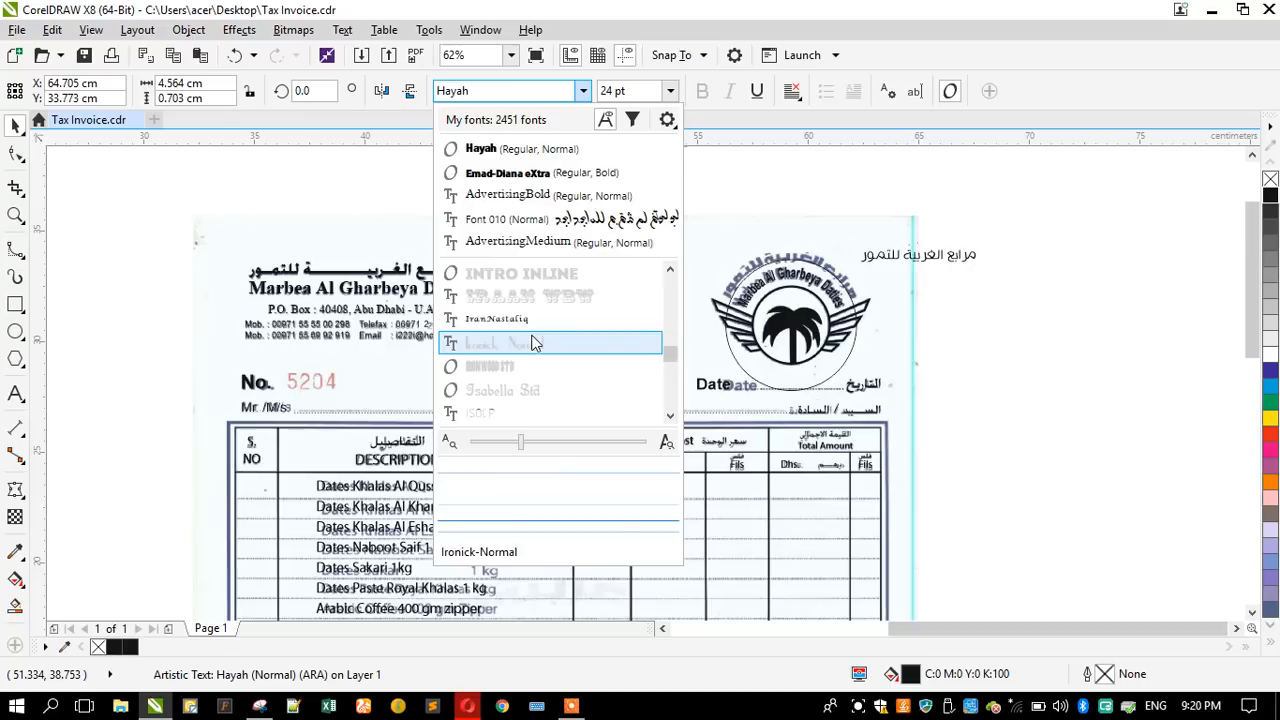
scroll(524, 335, down, 3)
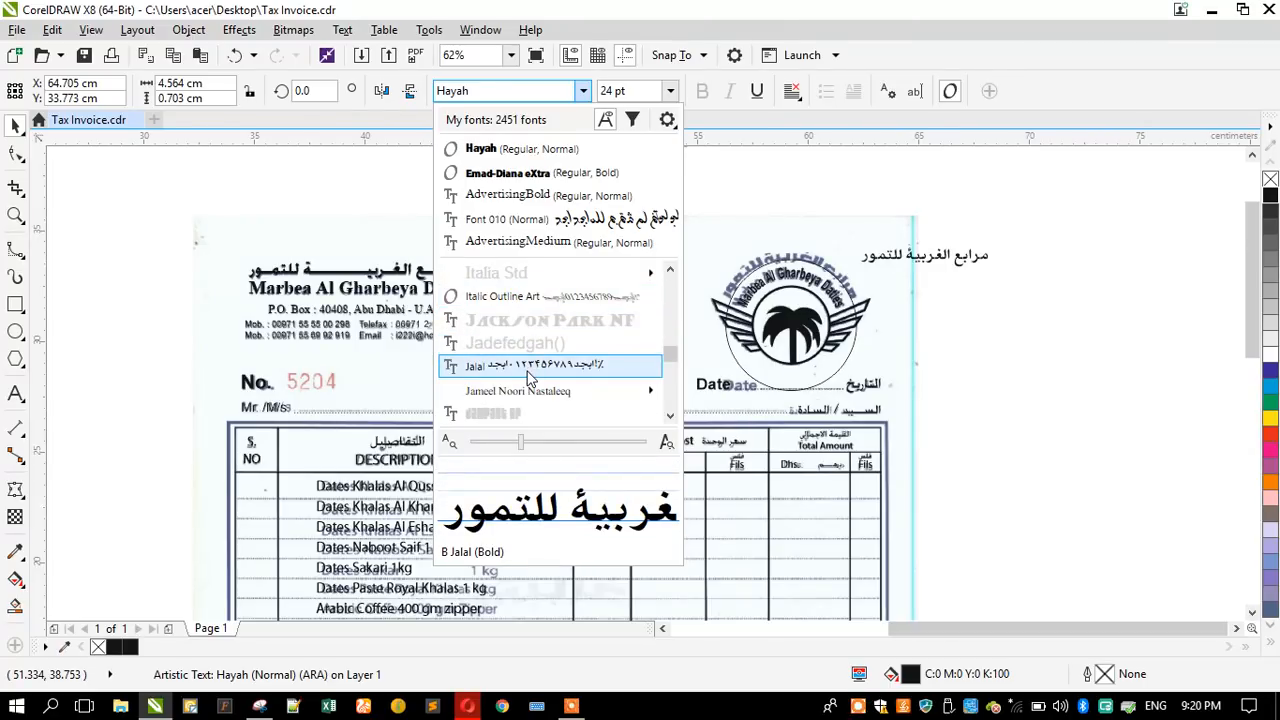
scroll(530, 370, down, 3)
scroll(530, 375, down, 3)
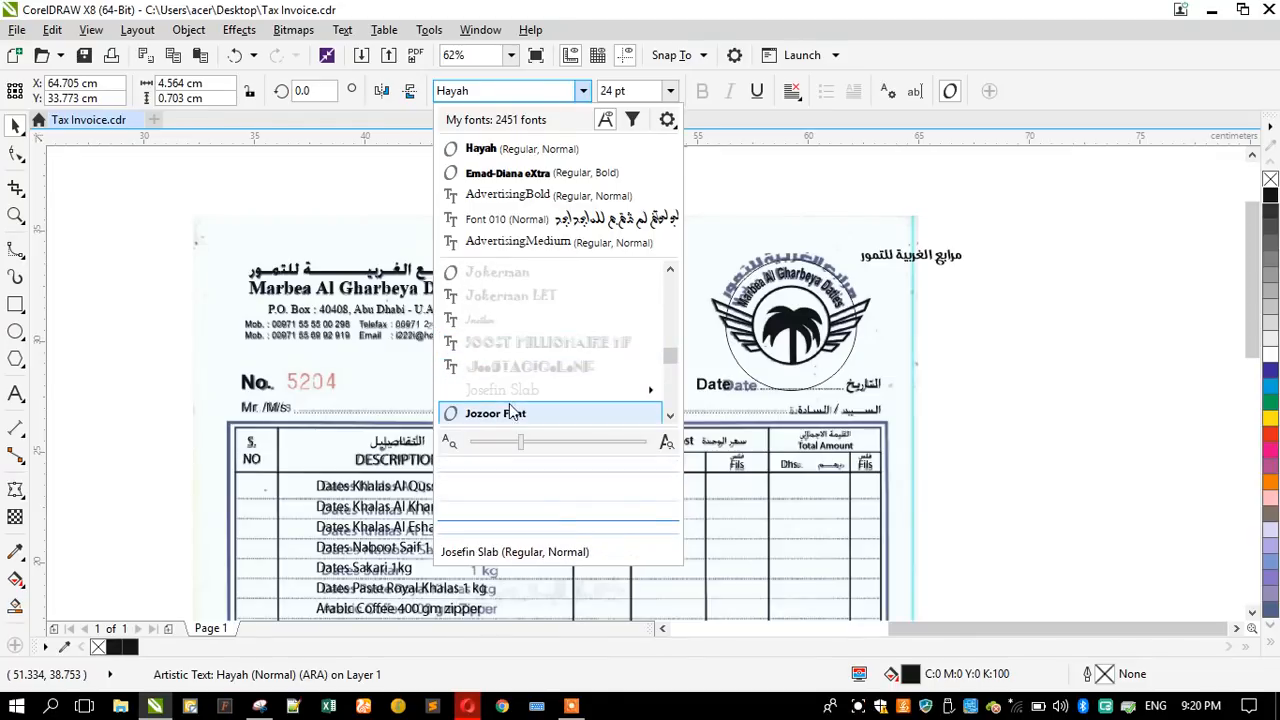
scroll(510, 413, down, 1)
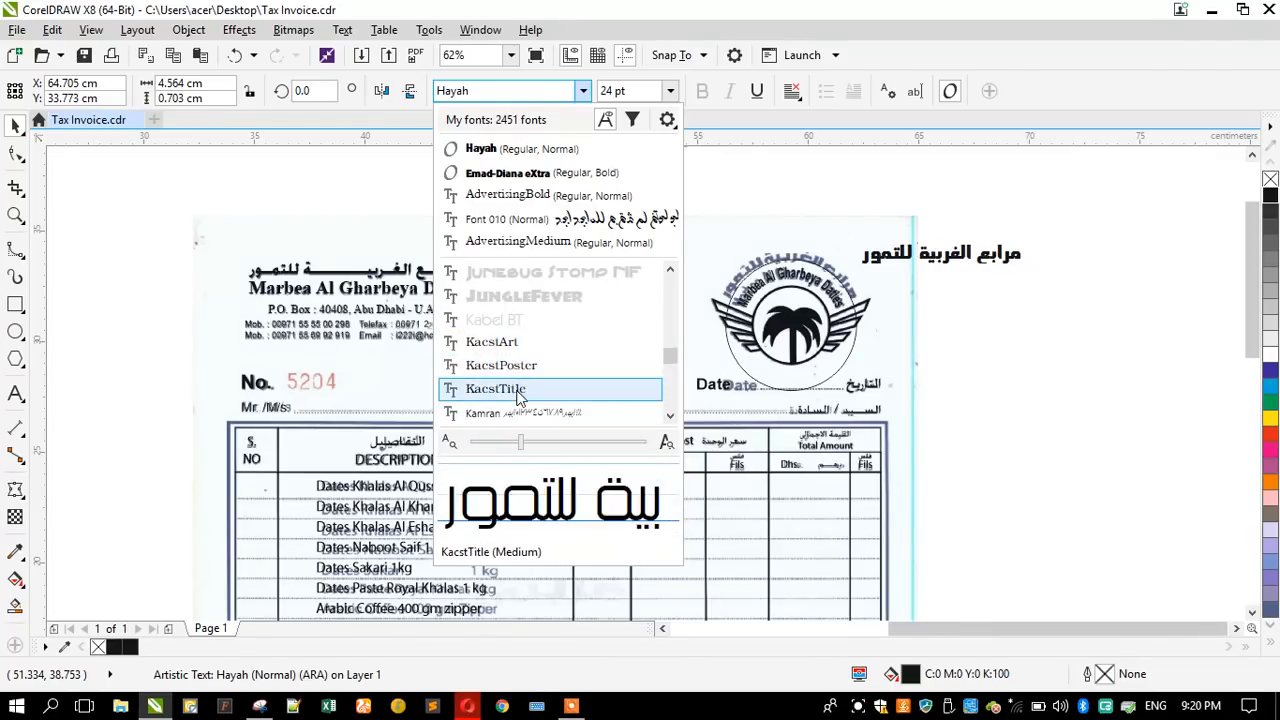
scroll(520, 397, down, 2)
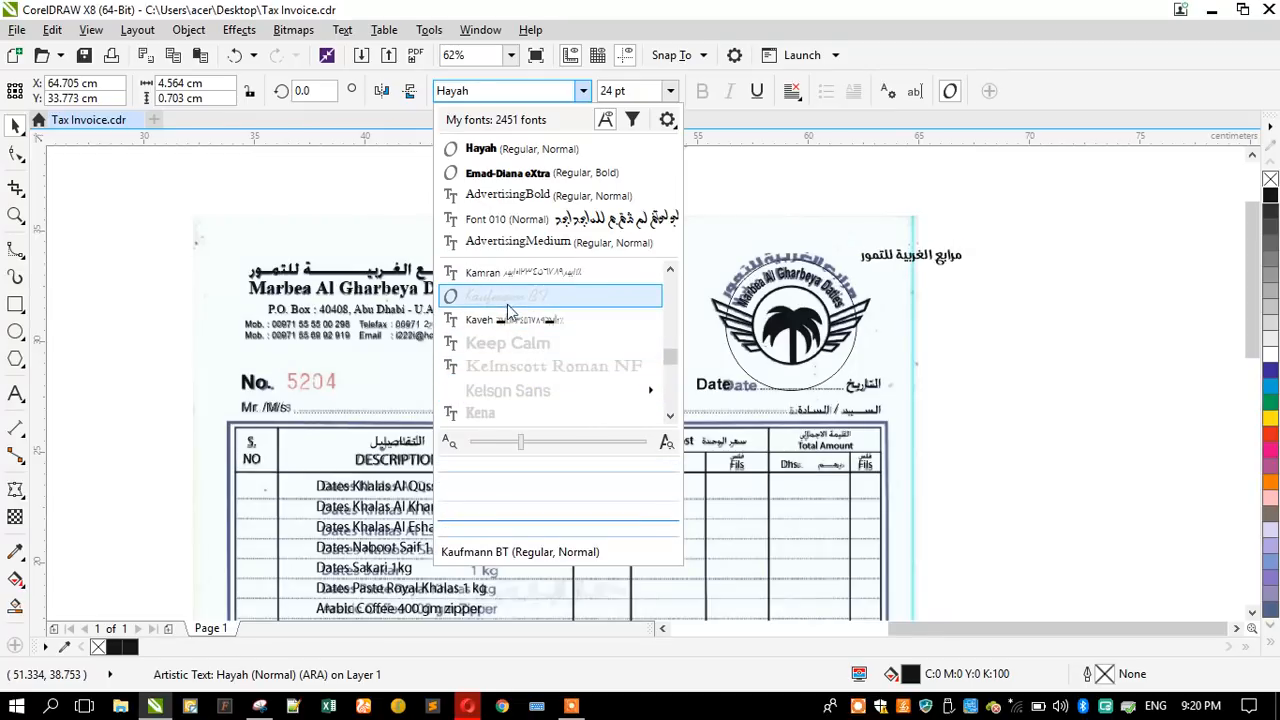
- Compare the Khalid Art, Kharabeesh, Kourosh, Kufi and Kufyan Arabic fonts on the Arabic name with the scanned logo lettering
scroll(514, 374, down, 2)
scroll(505, 322, down, 1)
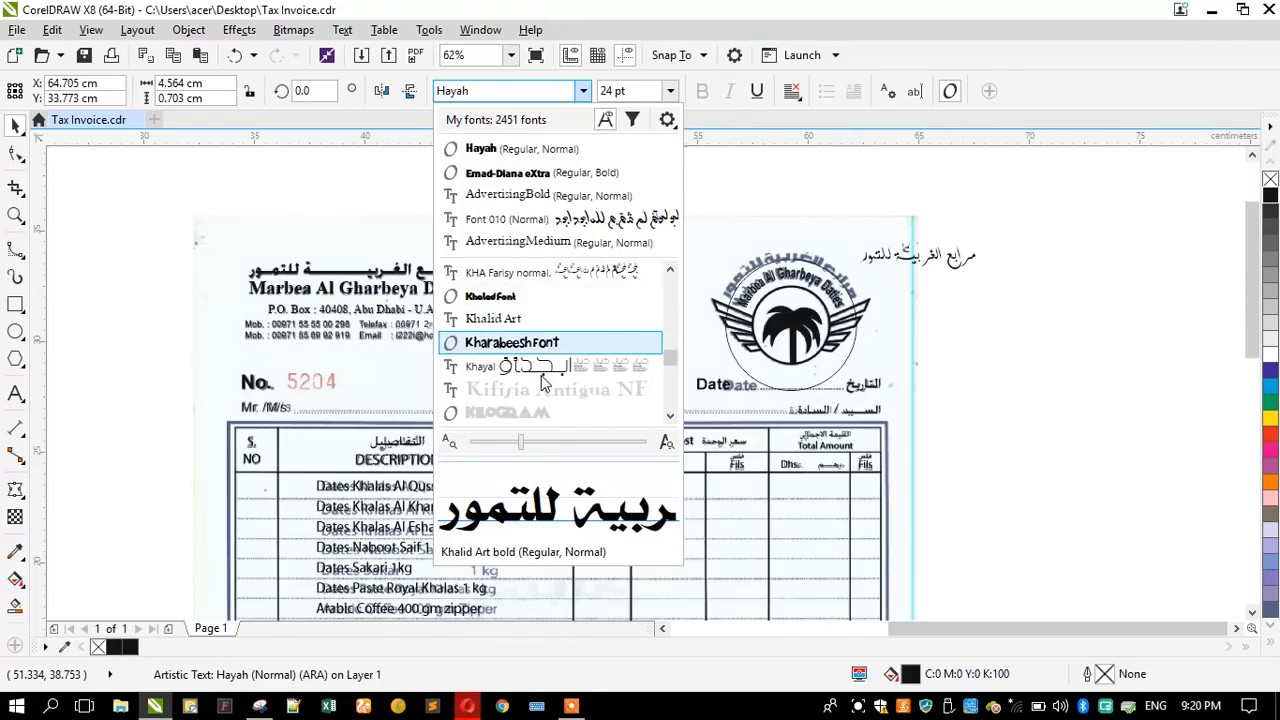
scroll(505, 360, down, 3)
scroll(500, 310, down, 2)
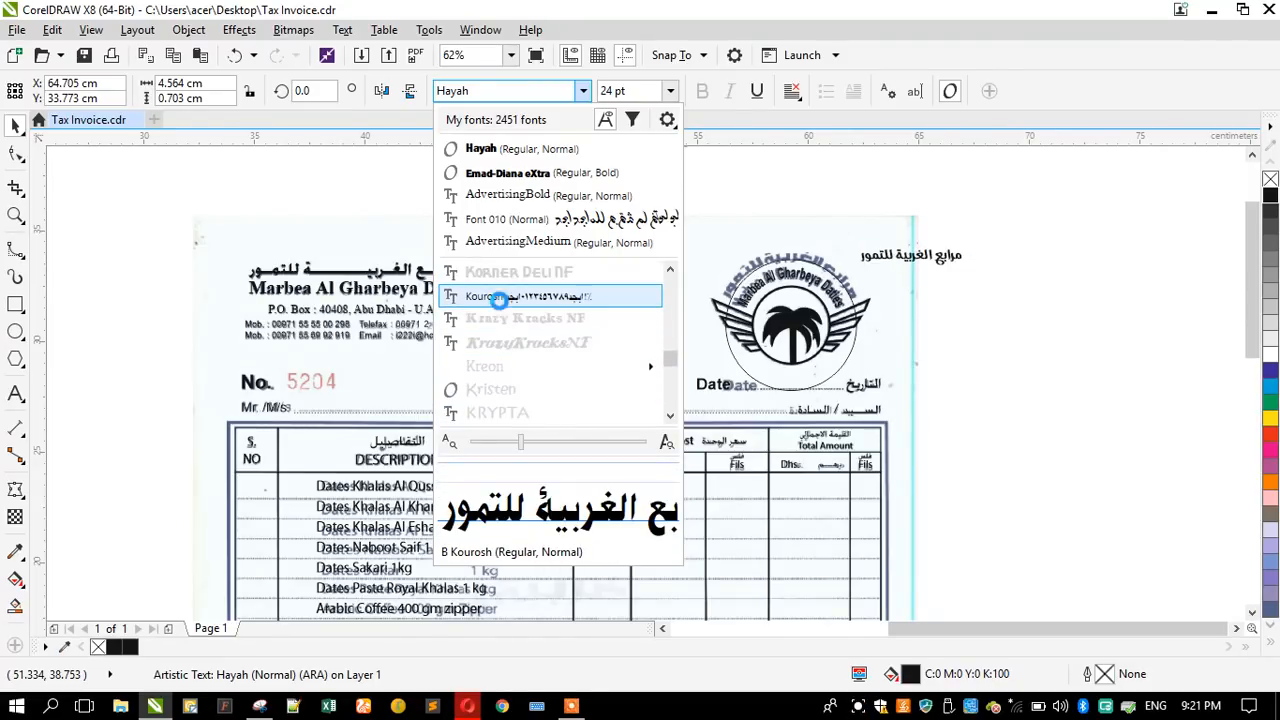
scroll(517, 342, down, 3)
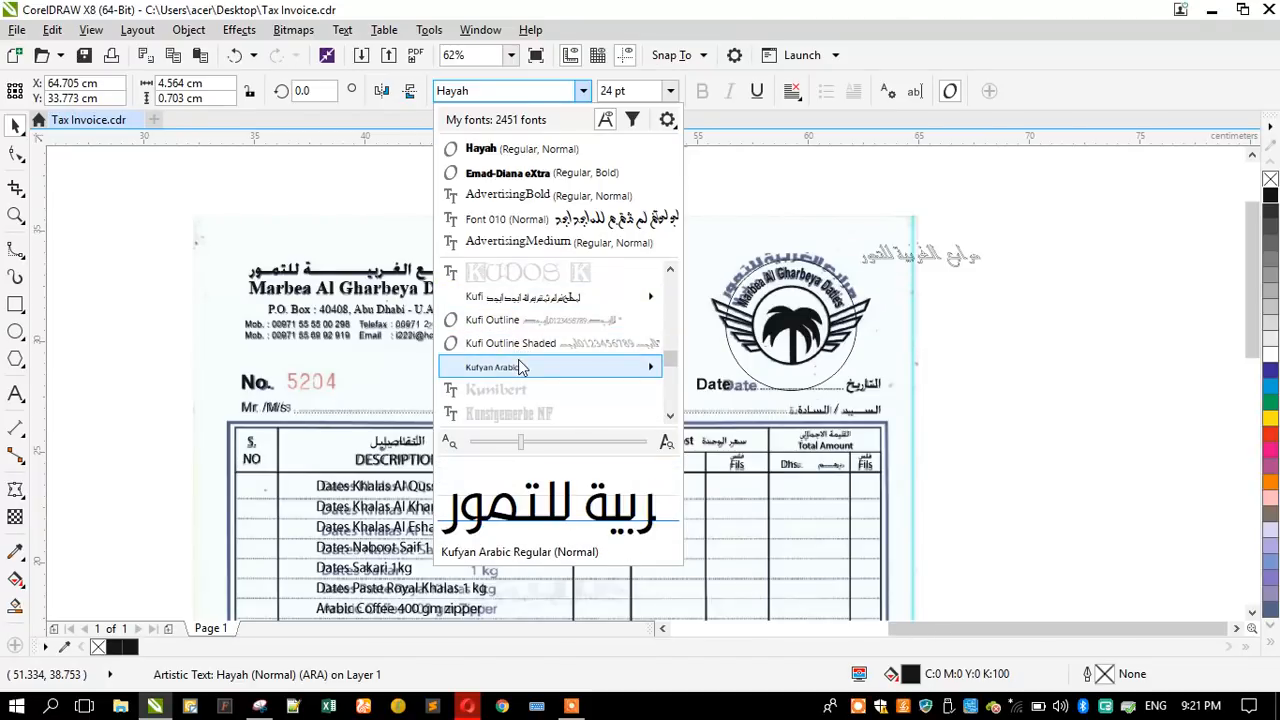
scroll(523, 389, down, 2)
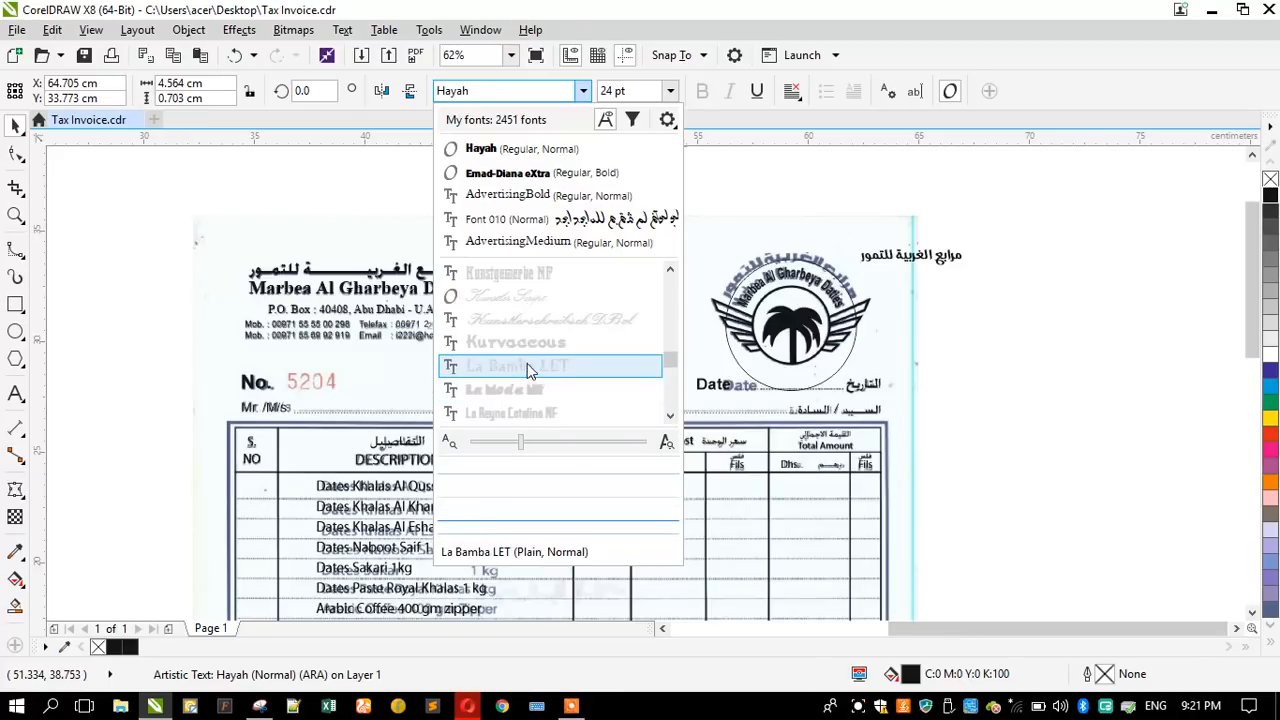
scroll(529, 342, down, 2)
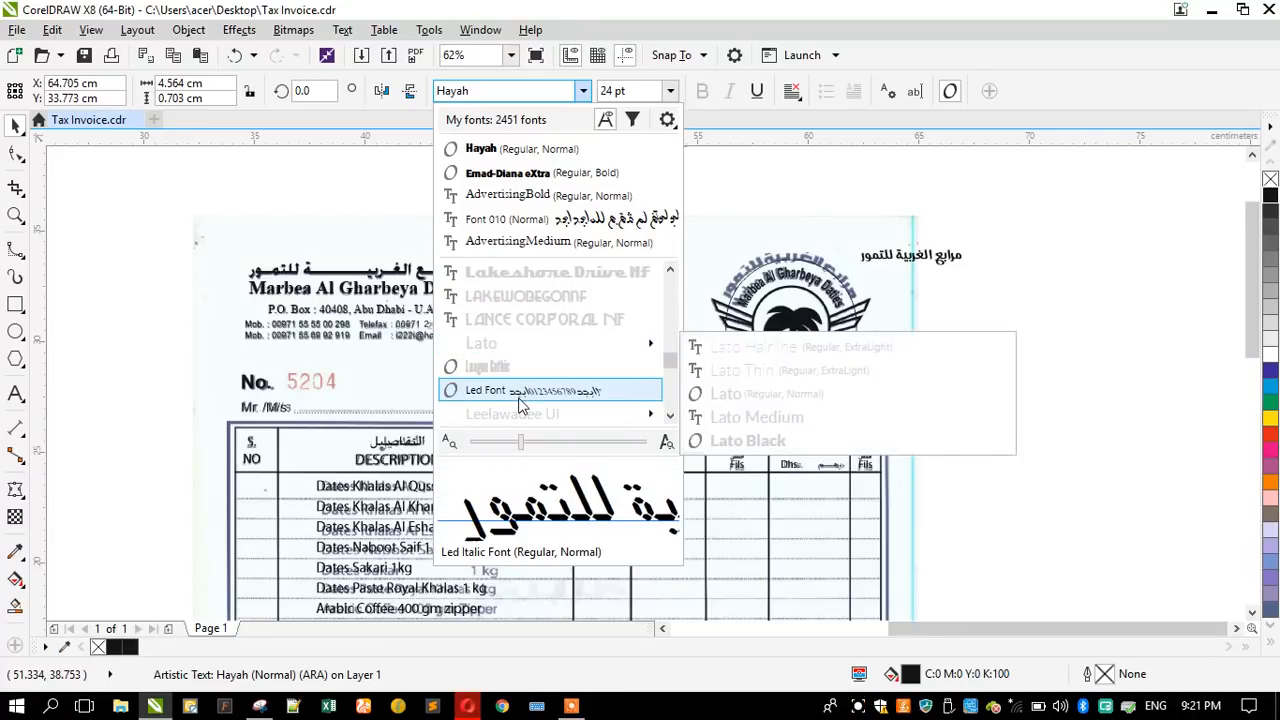
- Preview the Arabic fonts from Led Font and LH Lamar Pro through Malik BT on the Arabic name against the scanned logo lettering
scroll(519, 403, down, 1)
scroll(519, 403, down, 1)
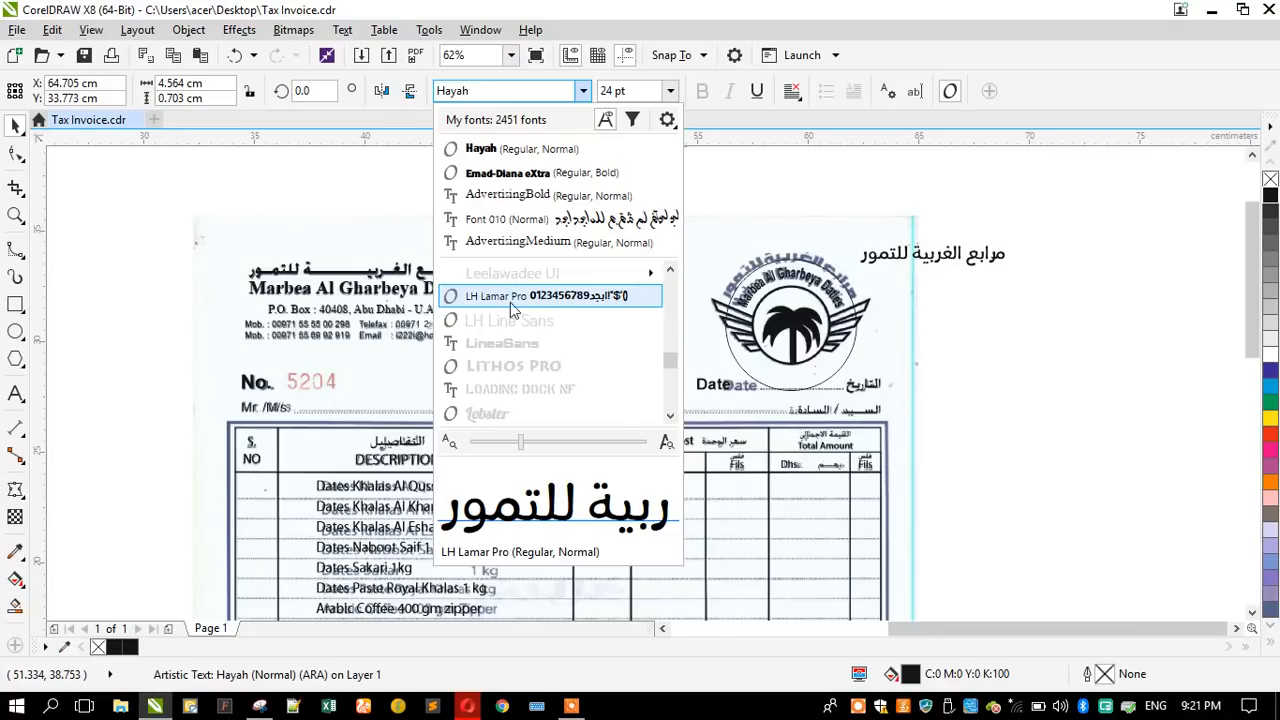
scroll(531, 380, down, 3)
scroll(530, 385, down, 2)
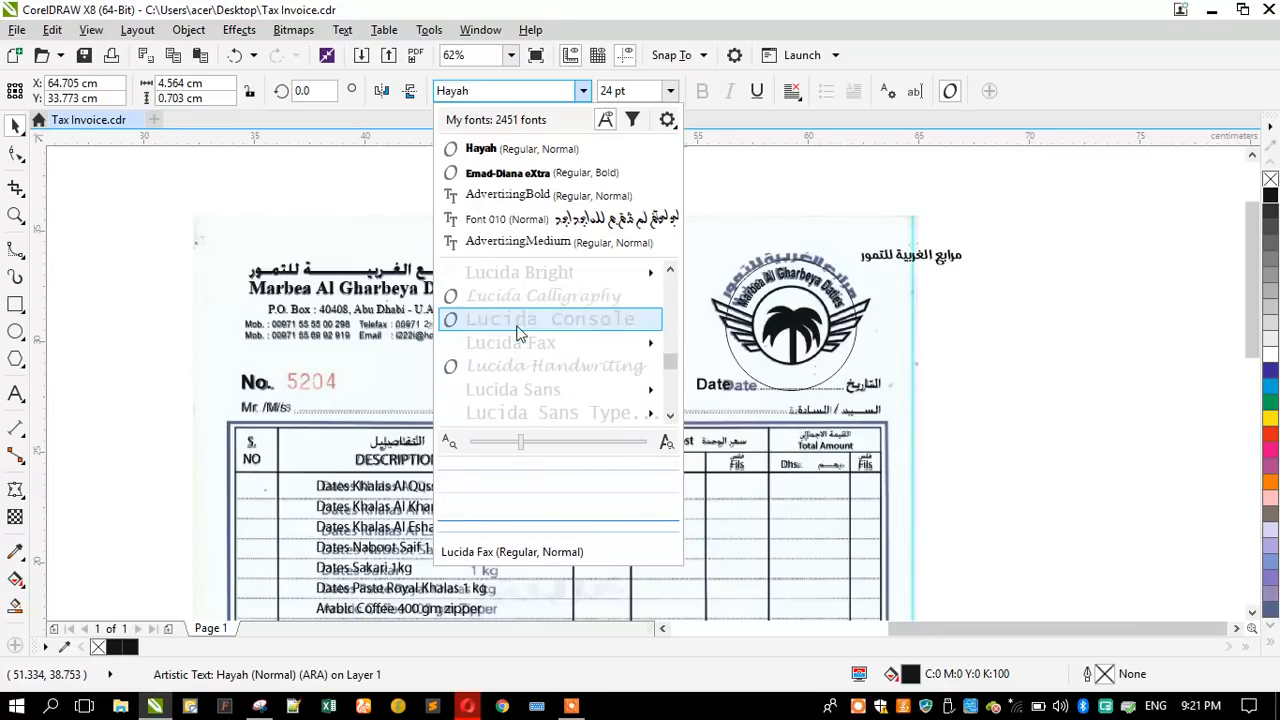
scroll(517, 375, down, 4)
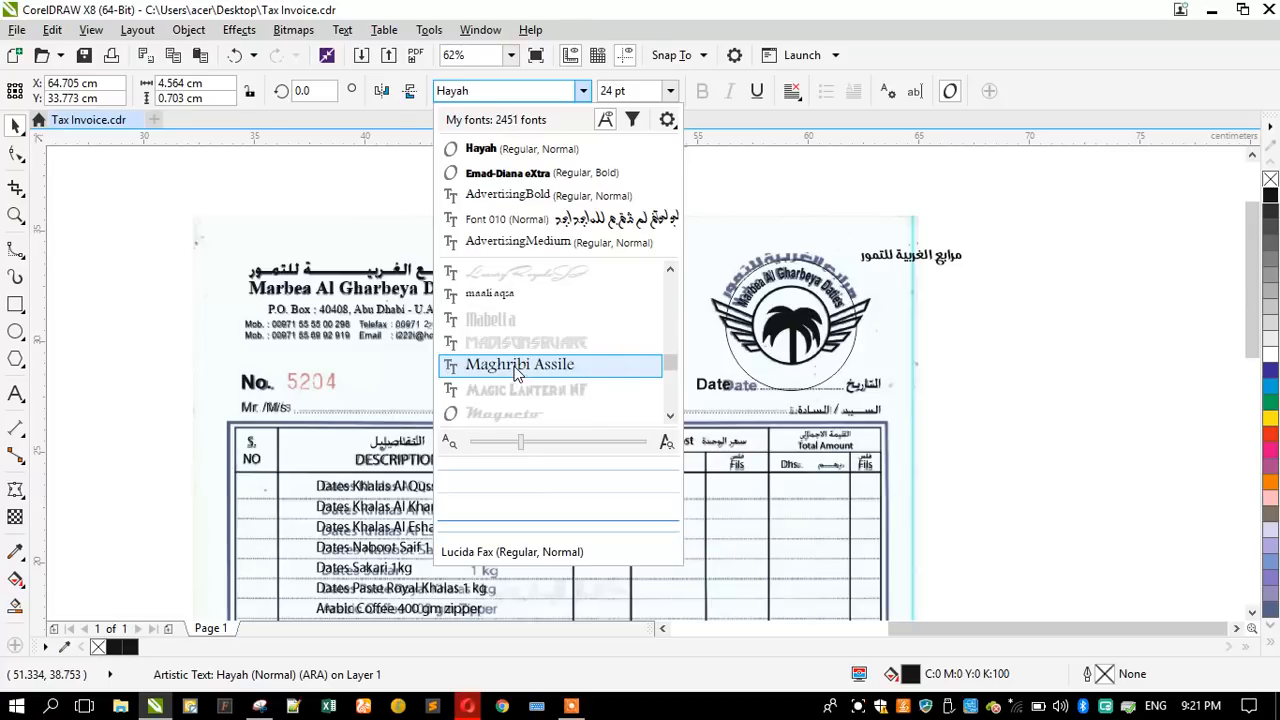
scroll(505, 313, down, 2)
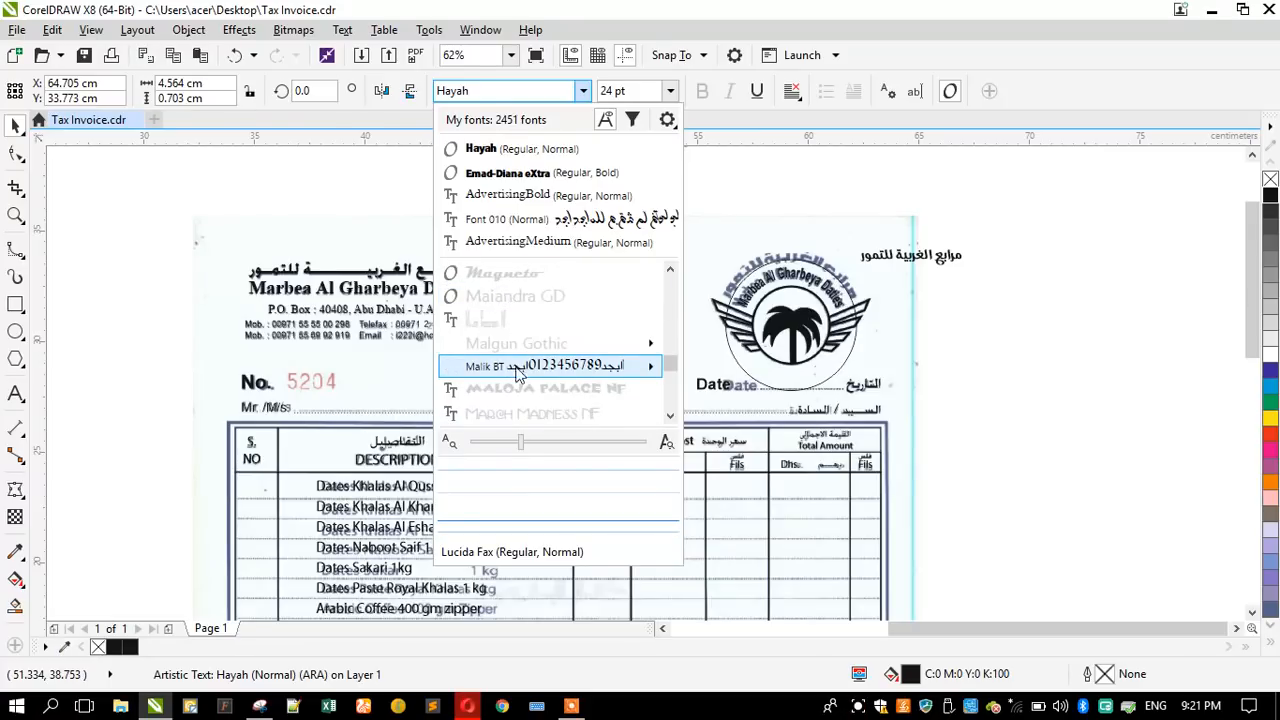
scroll(517, 372, down, 2)
scroll(514, 375, up, 2)
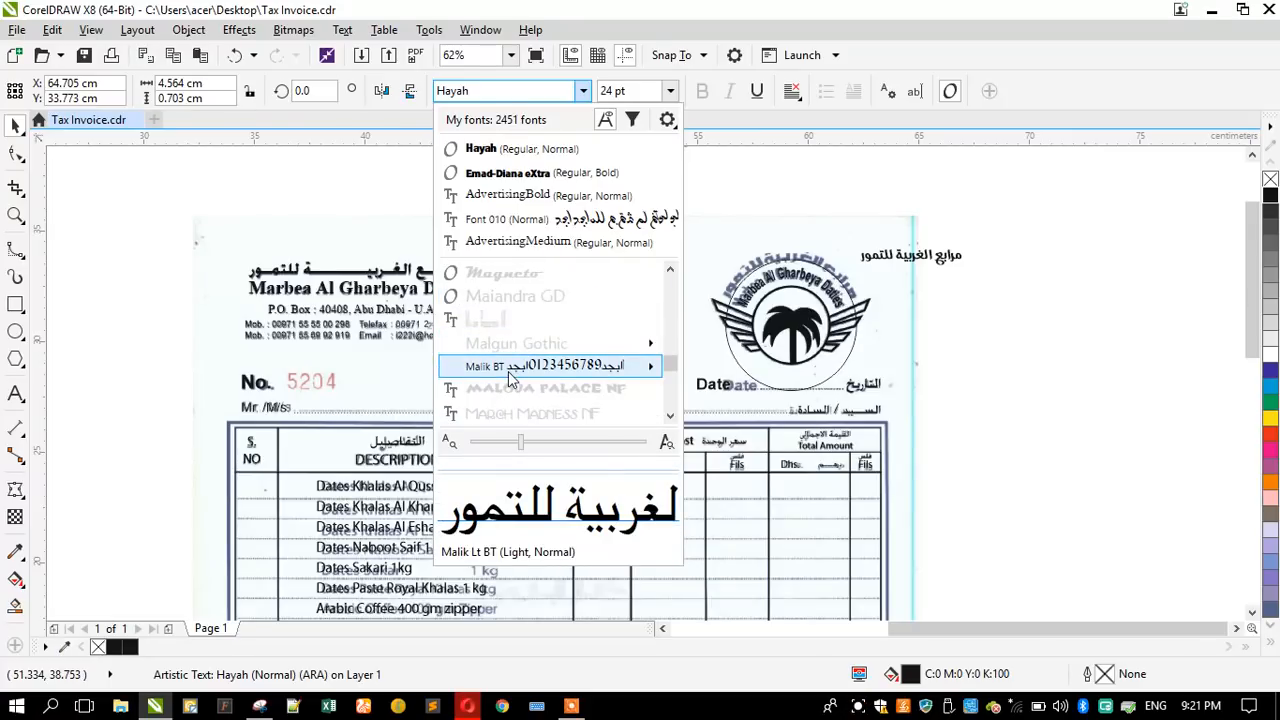
- Compare the MCS font family, from MCS Abha through MCS Zamzam, on the Arabic name with the scanned logo lettering
scroll(508, 369, down, 5)
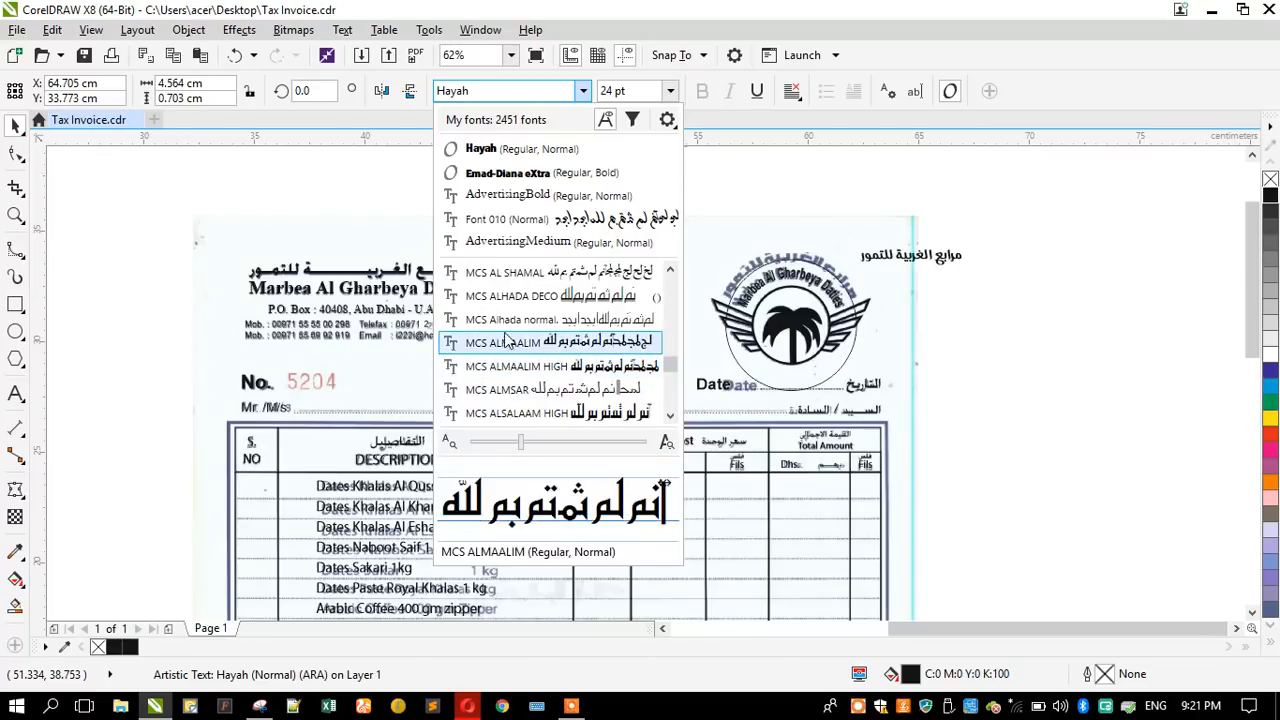
scroll(505, 340, up, 1)
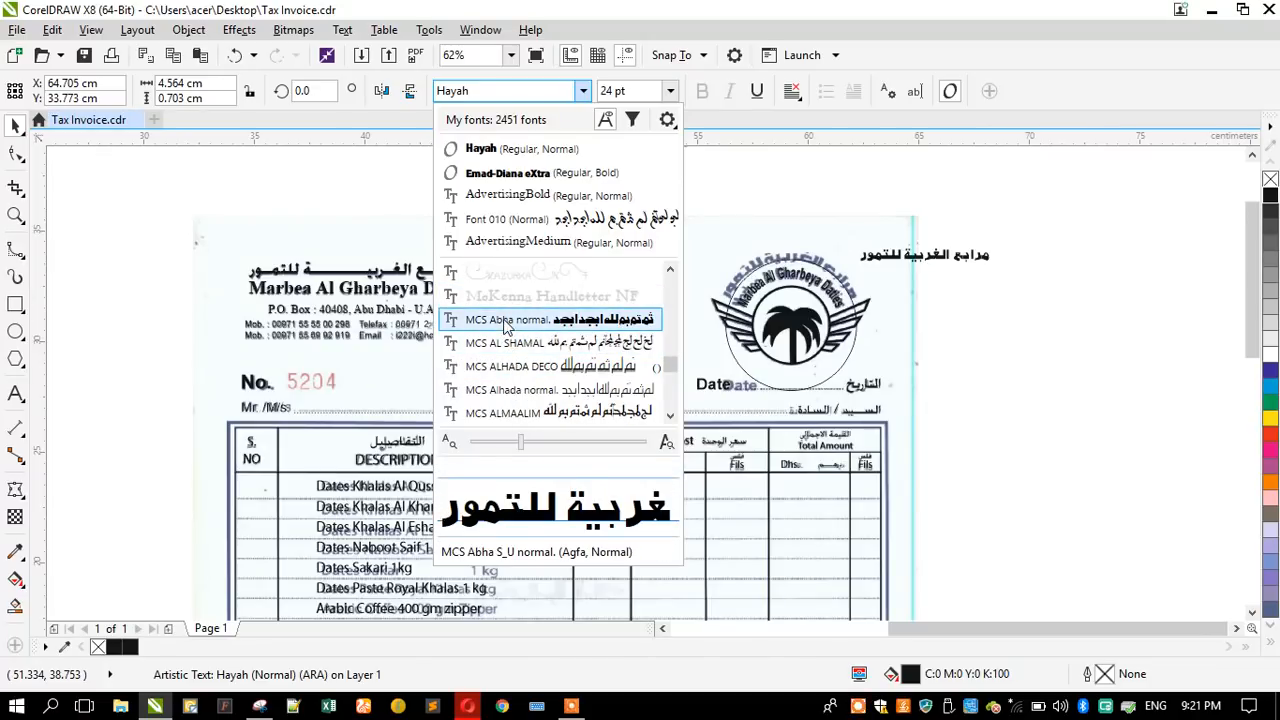
scroll(508, 376, down, 2)
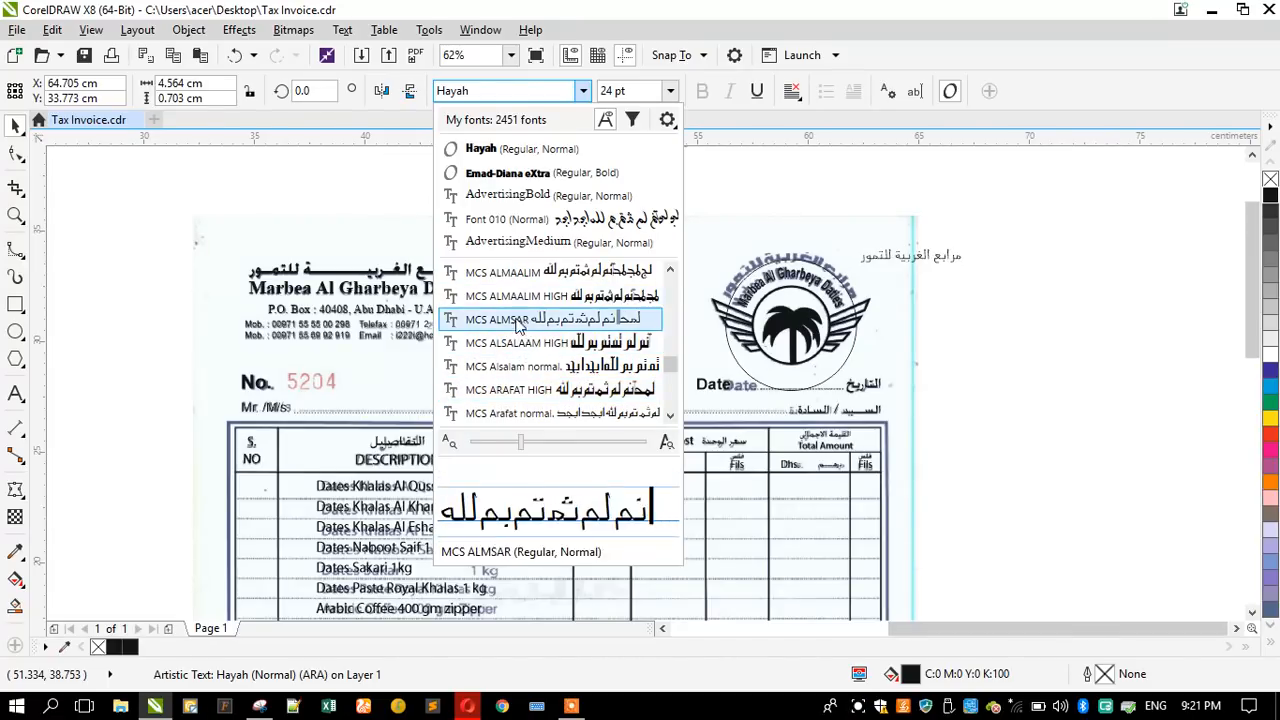
scroll(525, 400, down, 4)
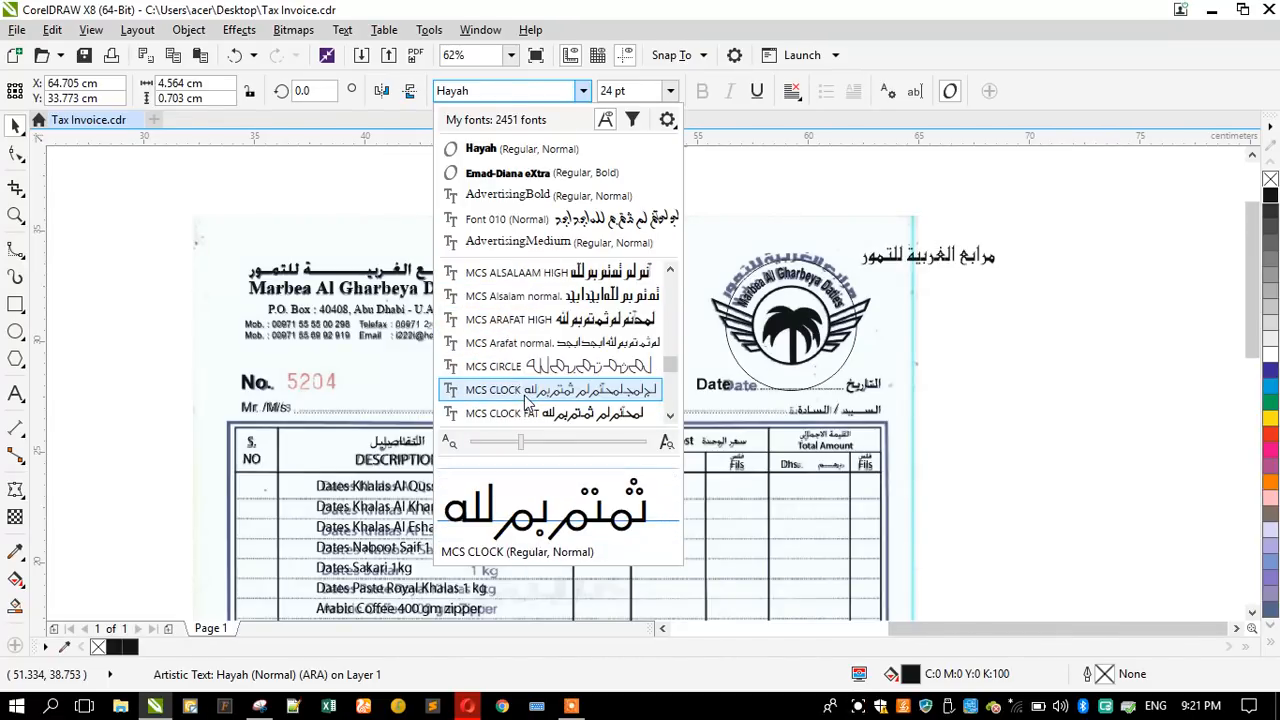
scroll(525, 370, down, 1)
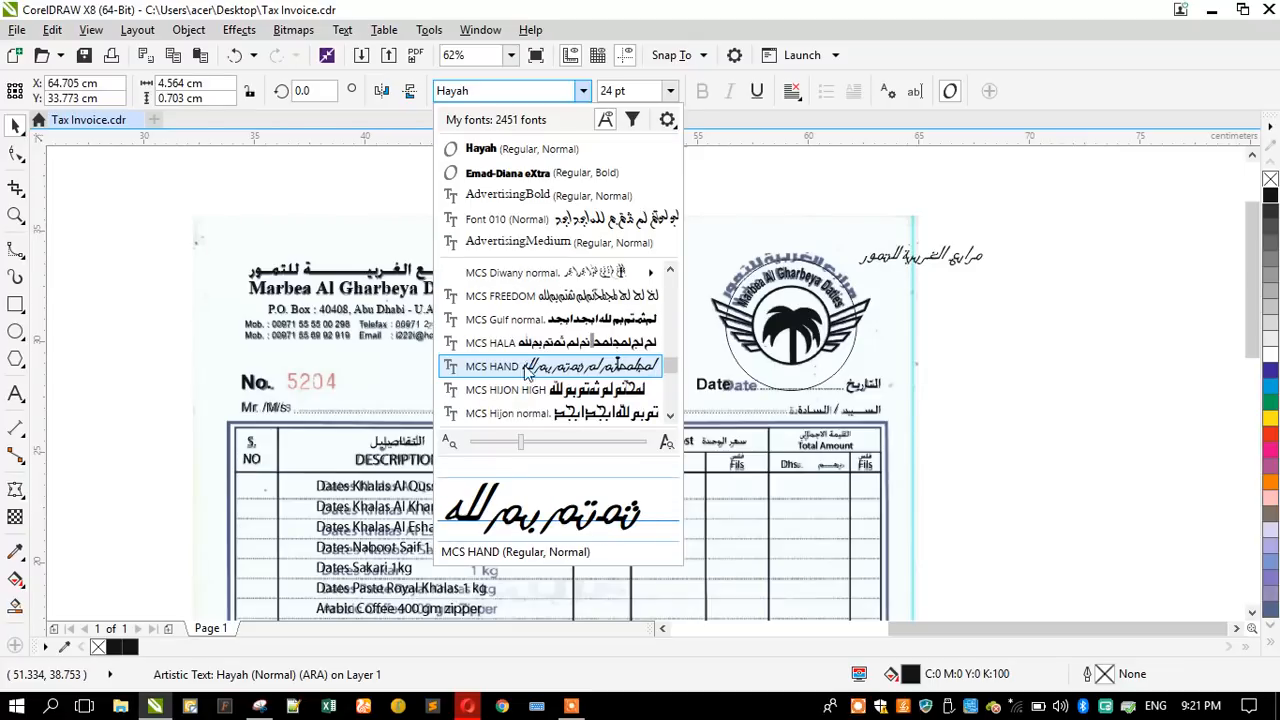
scroll(530, 400, down, 3)
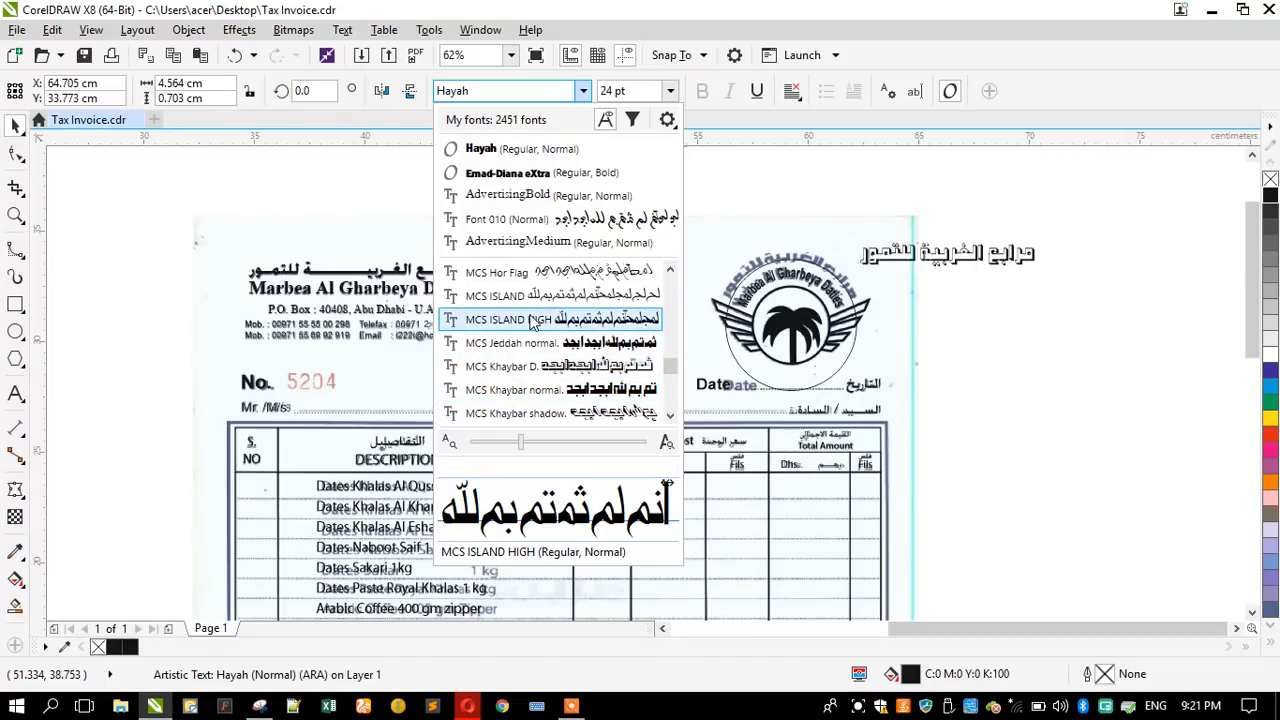
scroll(535, 375, down, 4)
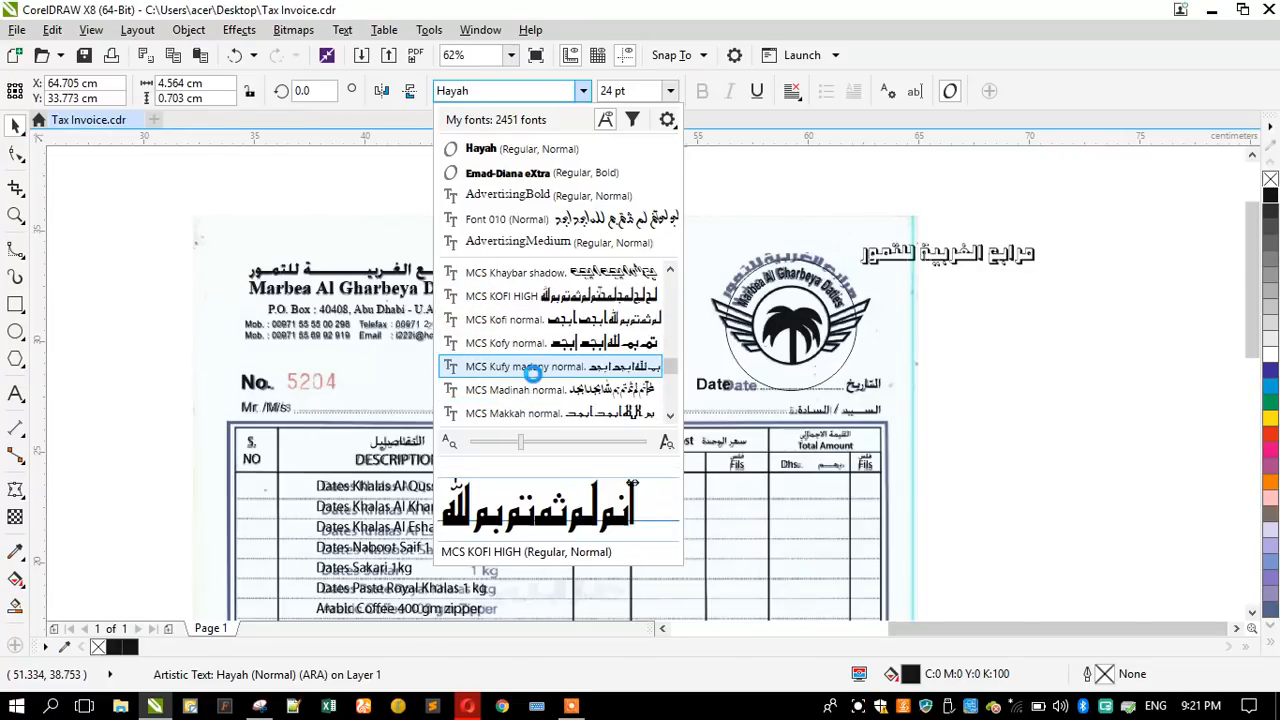
scroll(535, 380, down, 1)
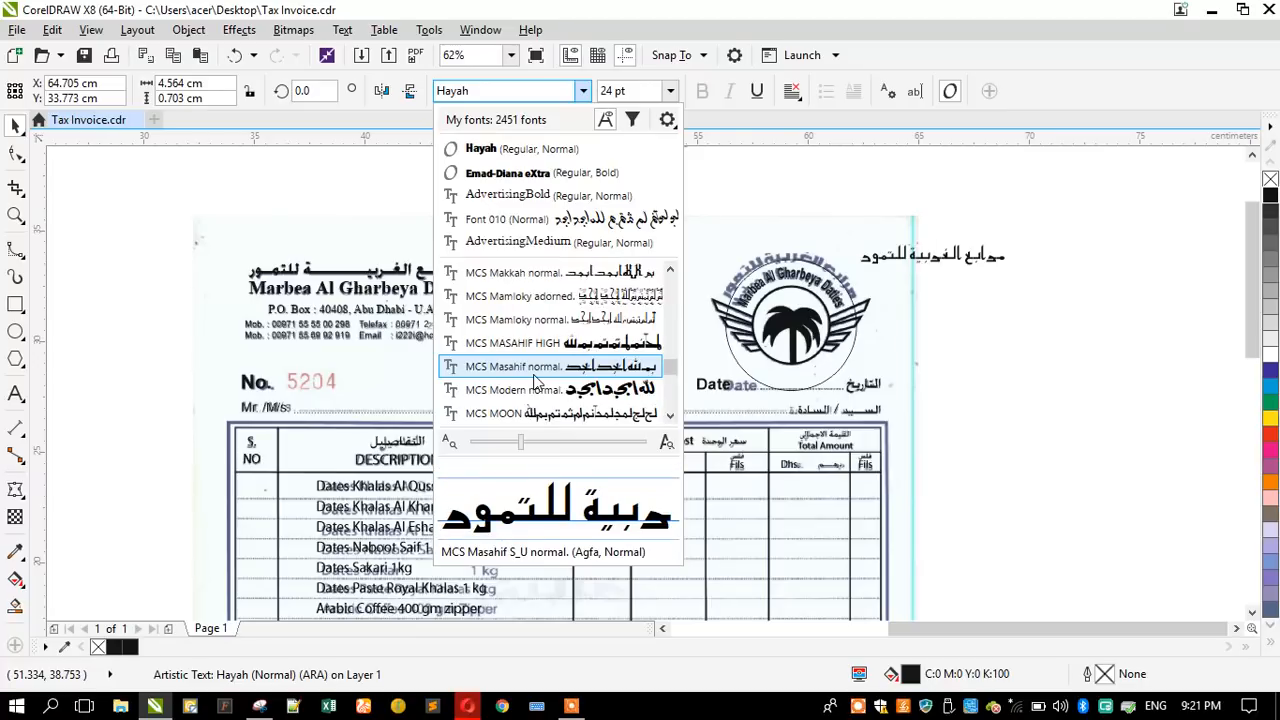
scroll(535, 380, down, 3)
scroll(537, 372, down, 4)
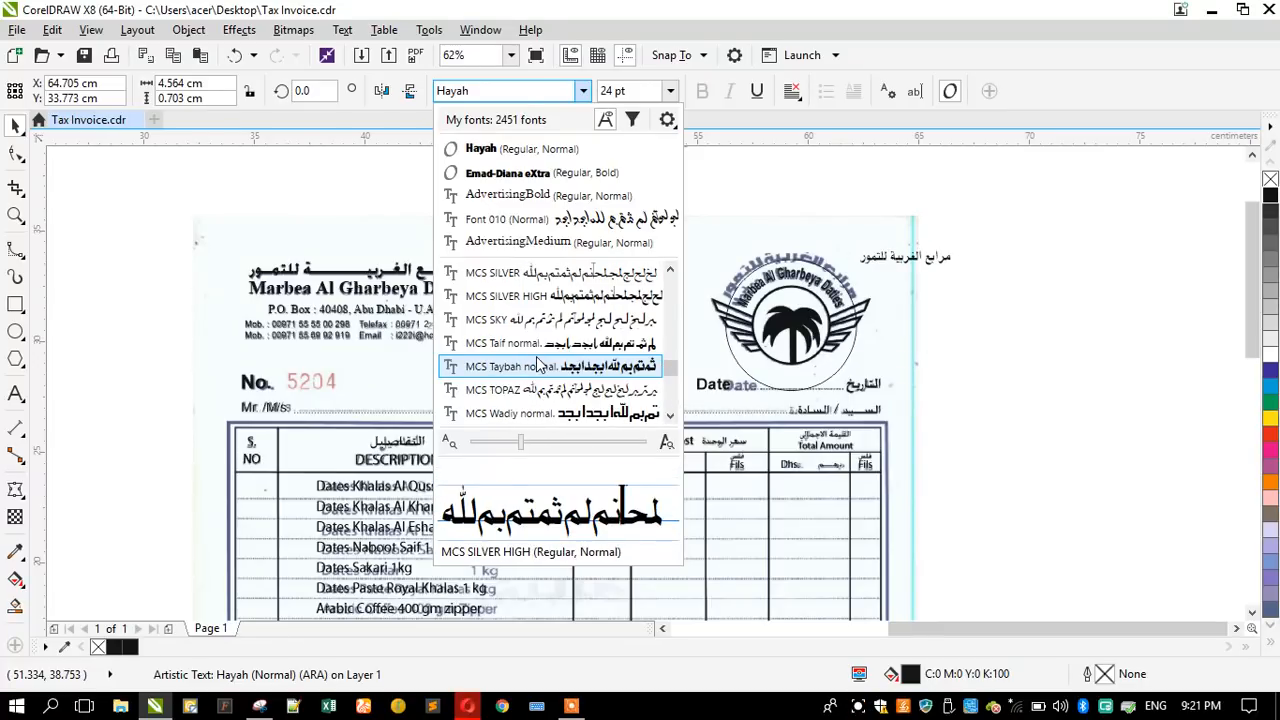
scroll(537, 366, down, 1)
scroll(537, 366, down, 1)
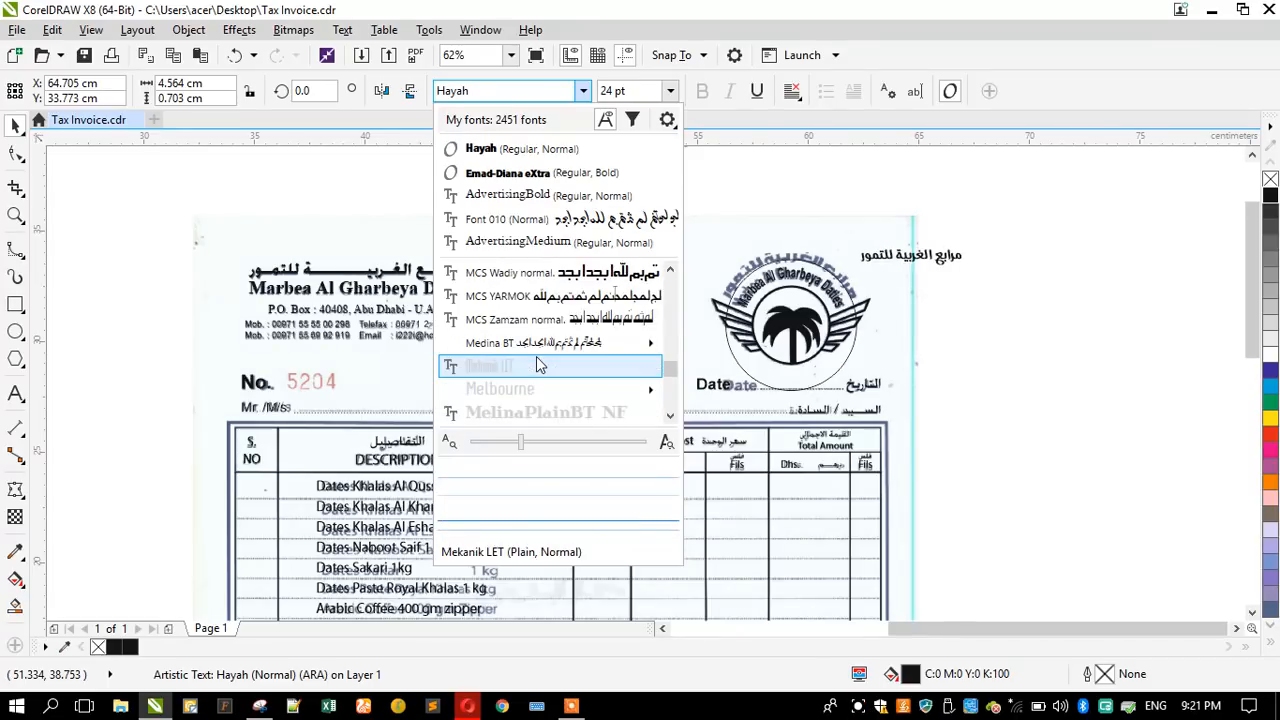
- Check Medina BT, Microsoft Uighur, Mokhtar Font, Monotype Koufi and Motken Dawlat on the Arabic name for a closer match
mouse_move(533, 343)
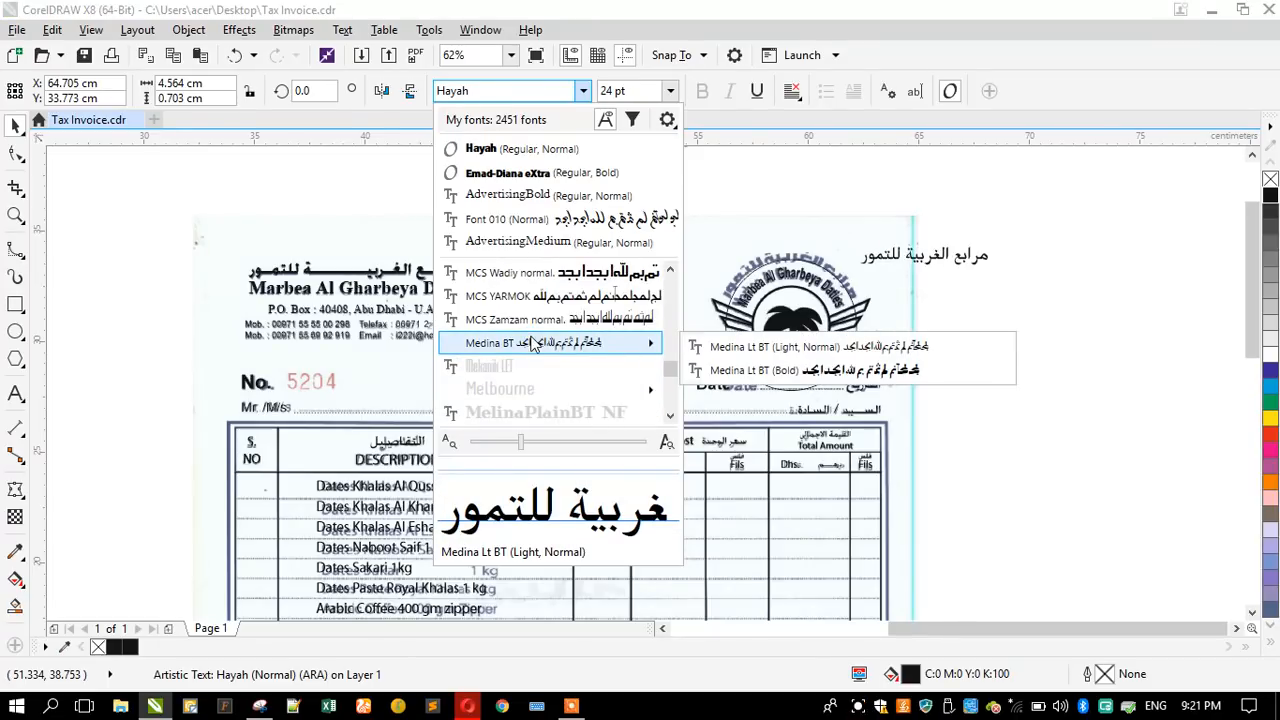
scroll(533, 343, down, 5)
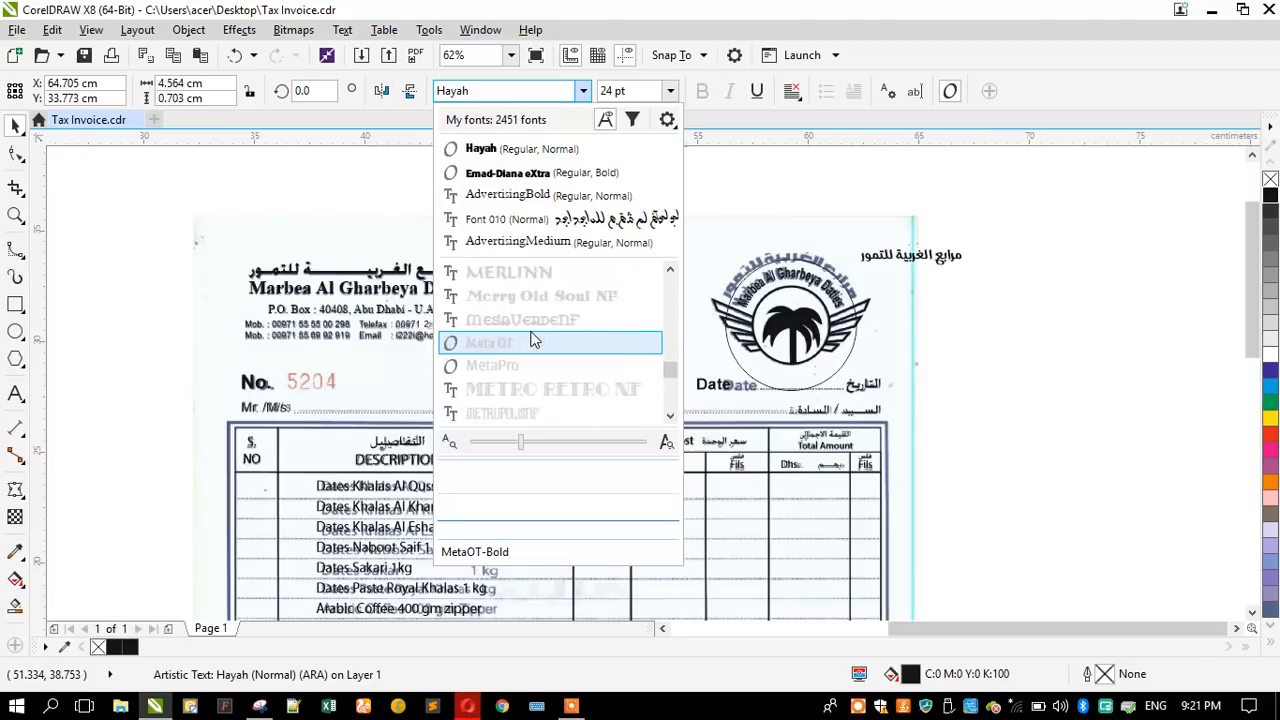
scroll(533, 343, down, 2)
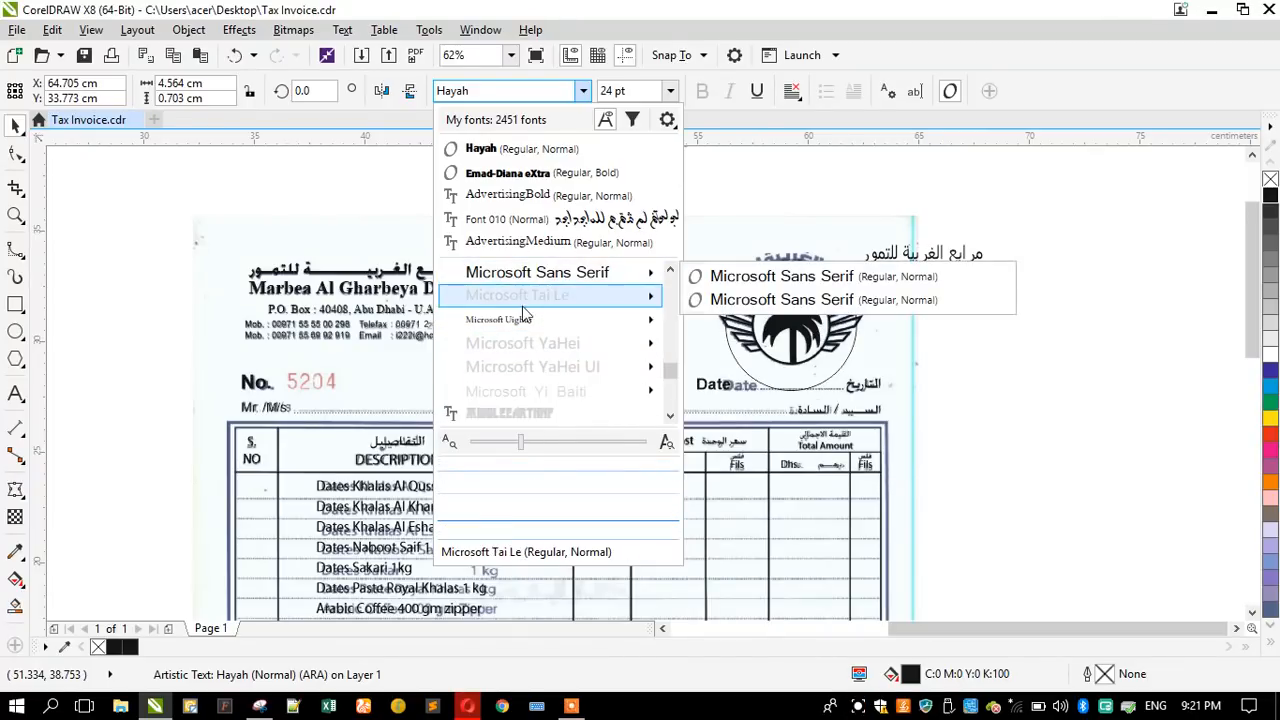
mouse_move(522, 318)
scroll(520, 318, down, 3)
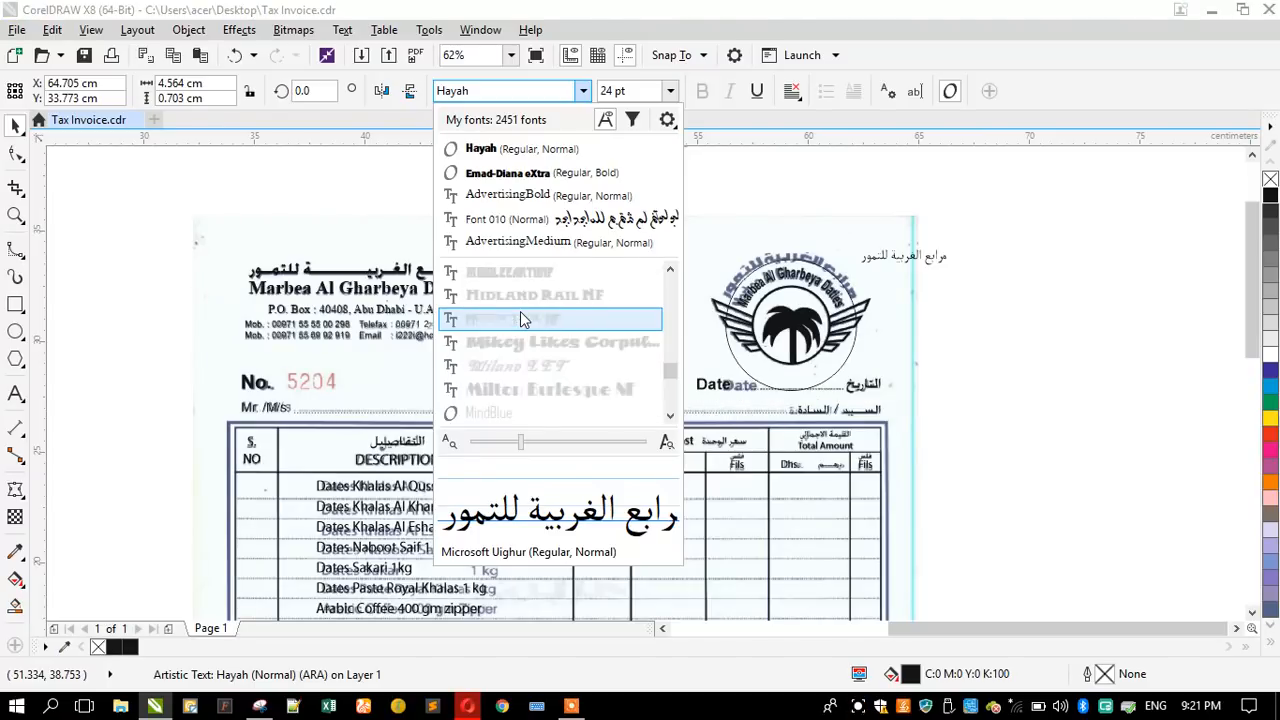
scroll(520, 318, down, 2)
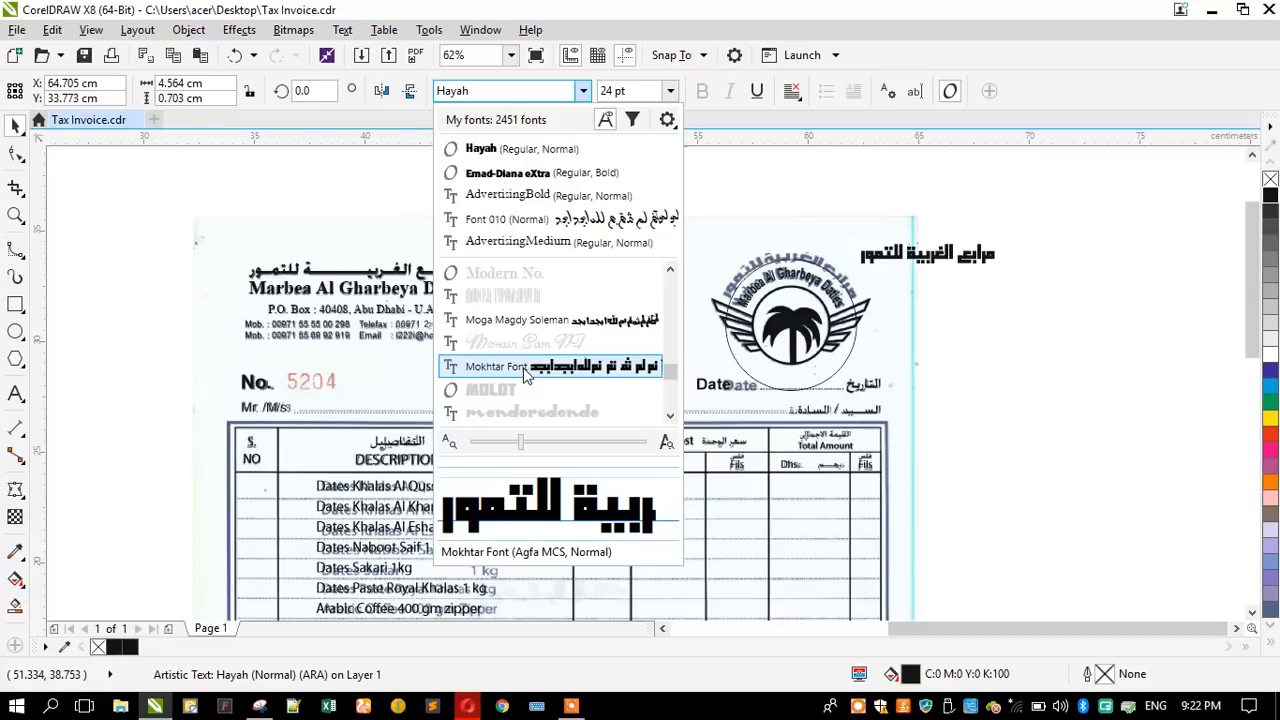
scroll(524, 372, down, 2)
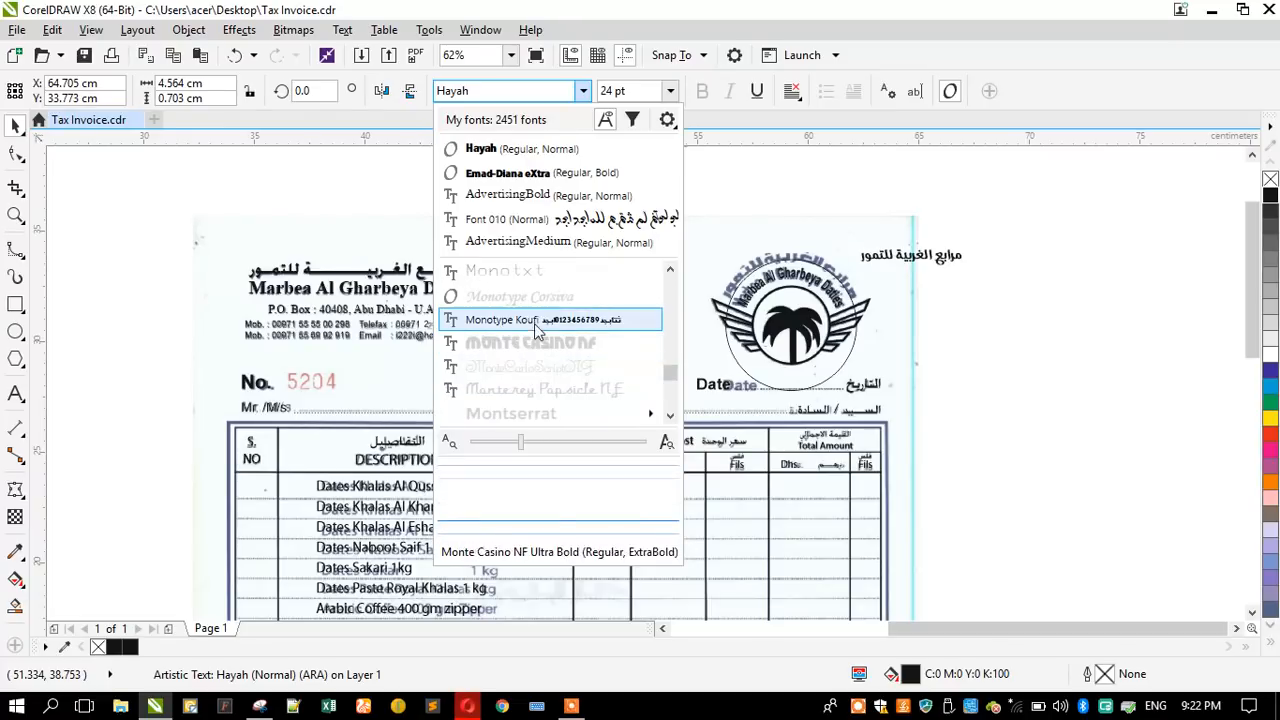
scroll(533, 324, down, 4)
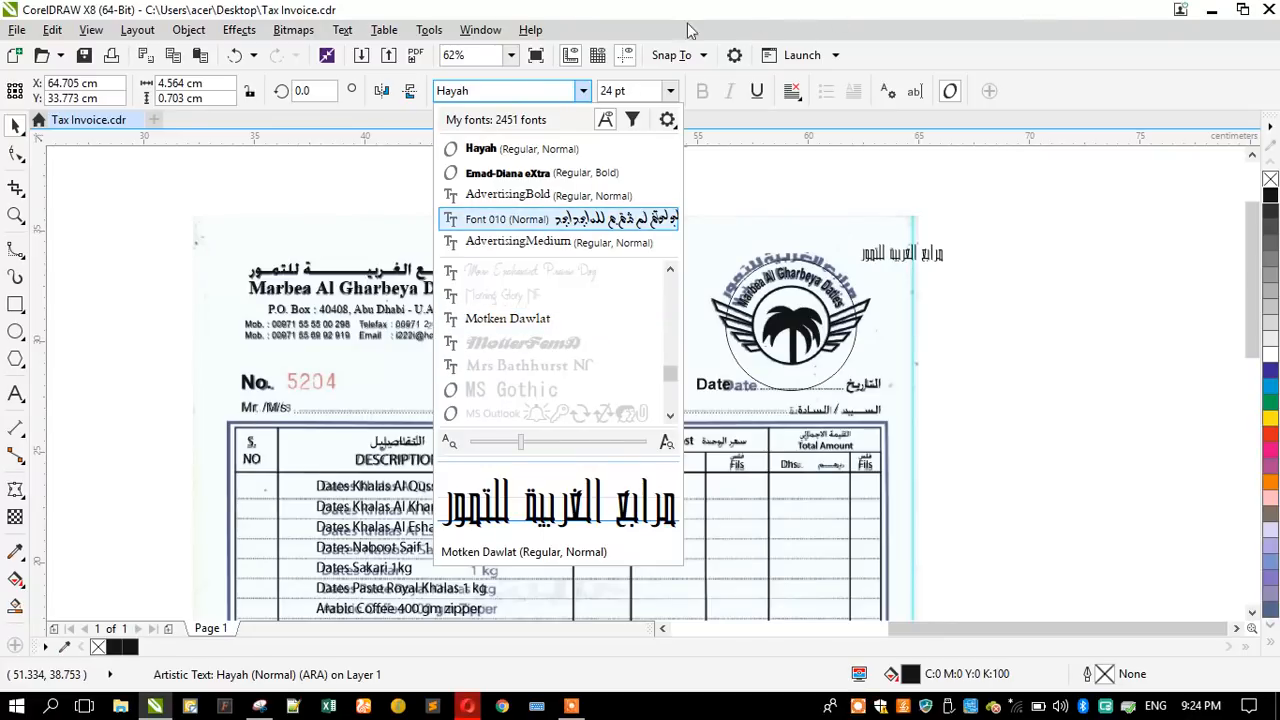
- Filter the fonts by "font", preview the numbered variants and set the Arabic name to Font 327
click(479, 91)
text(font)
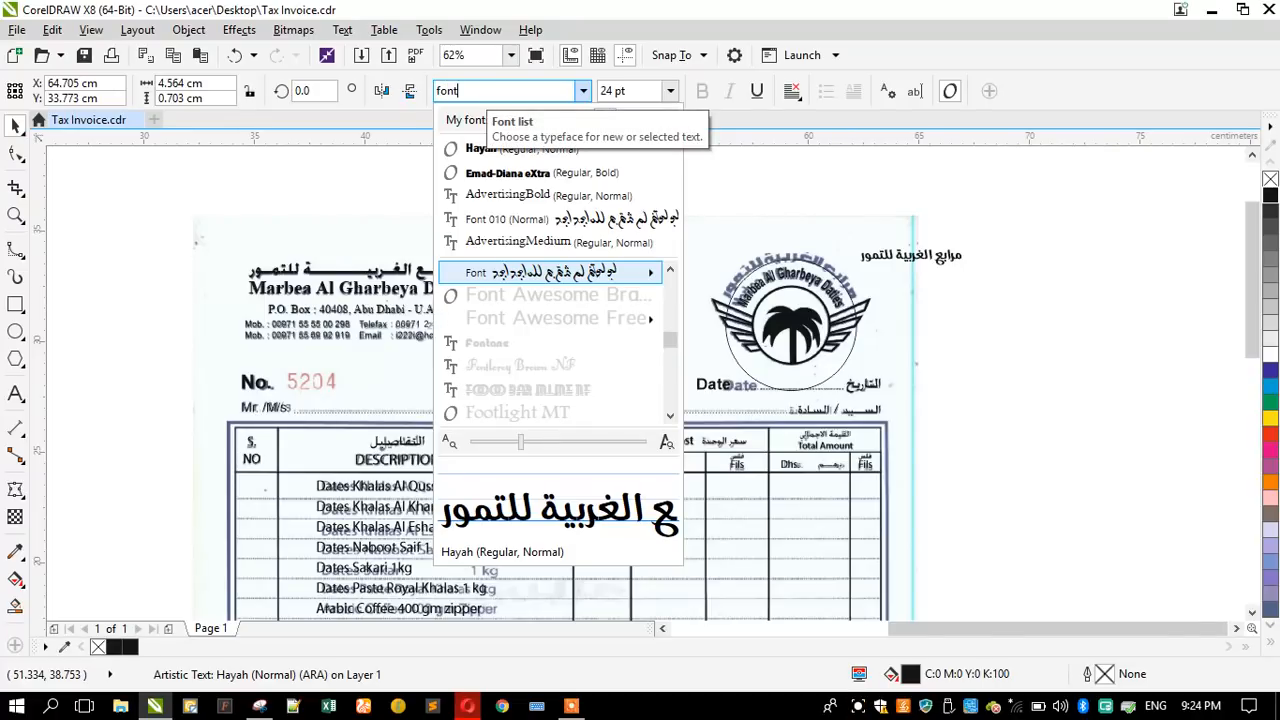
scroll(515, 362, down, 10)
scroll(515, 362, down, 8)
scroll(515, 362, down, 6)
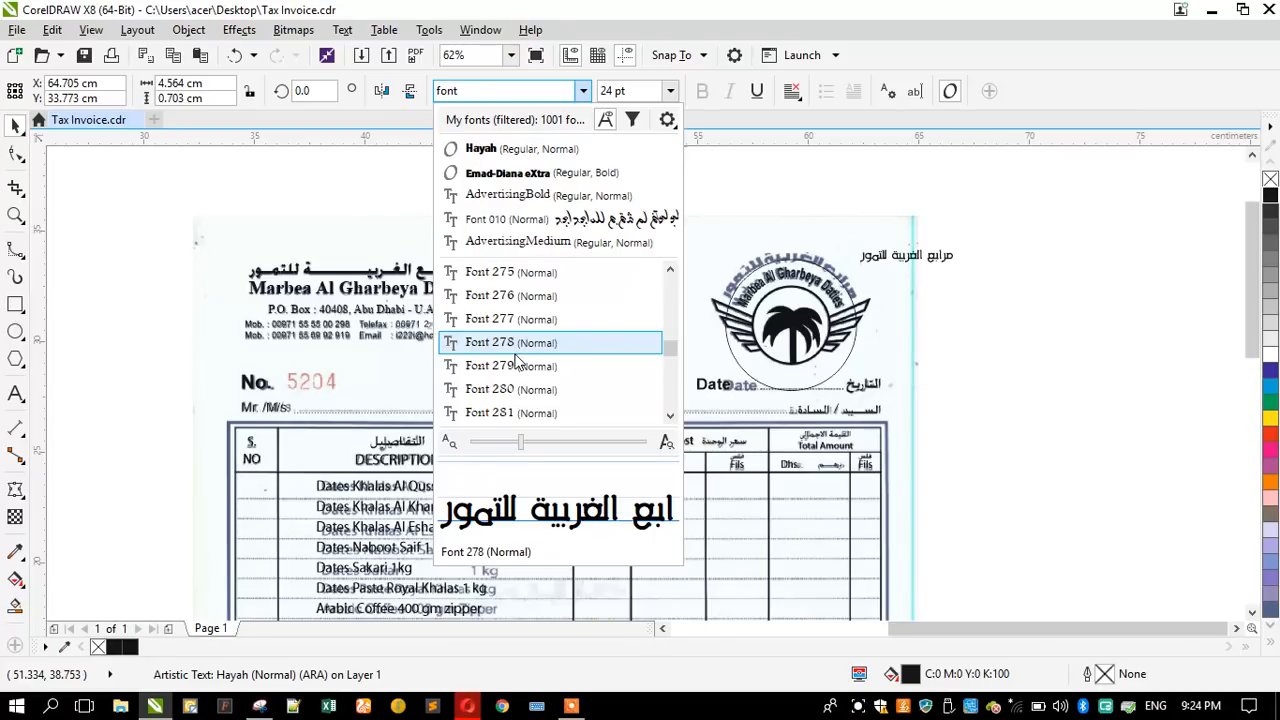
scroll(515, 362, down, 6)
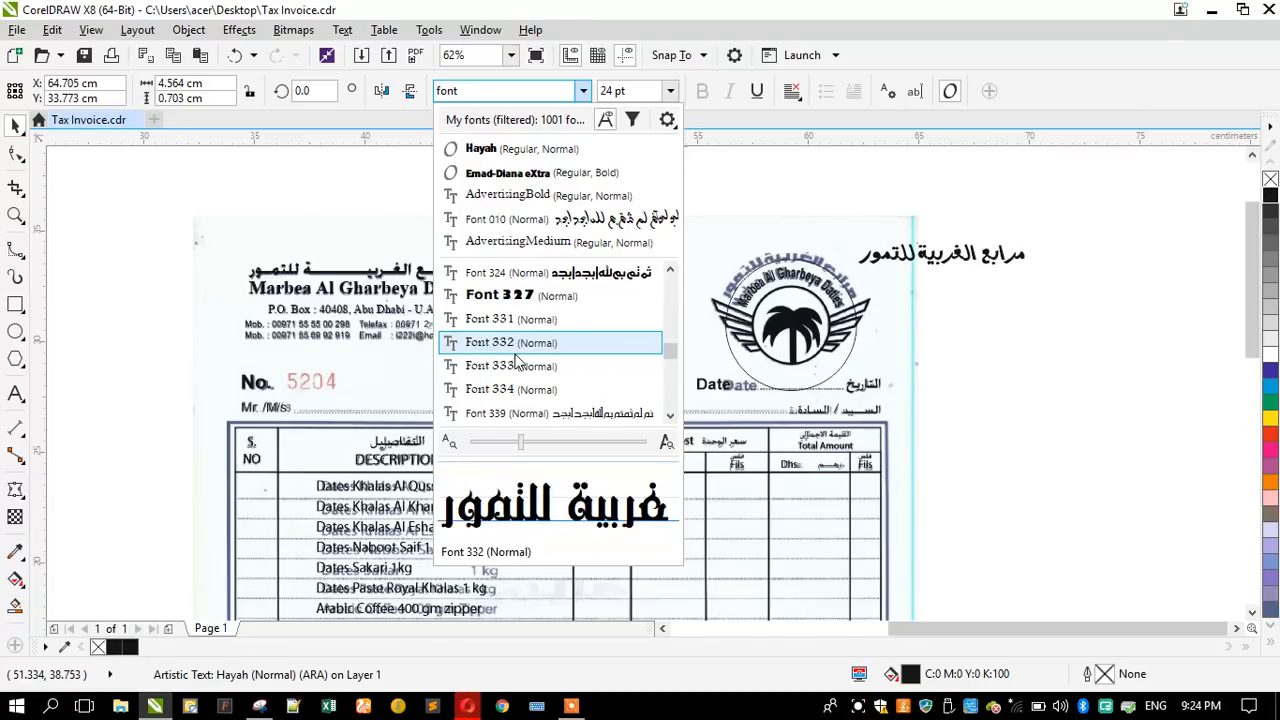
scroll(517, 362, up, 1)
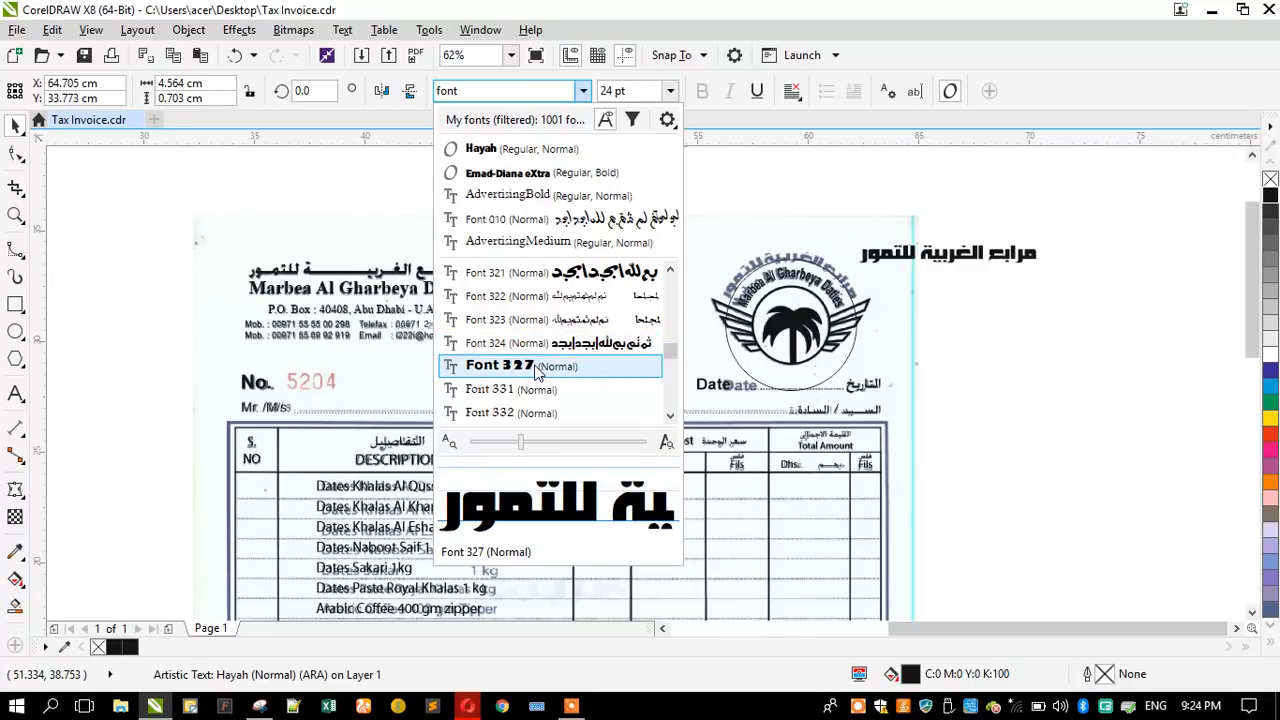
click(536, 370)
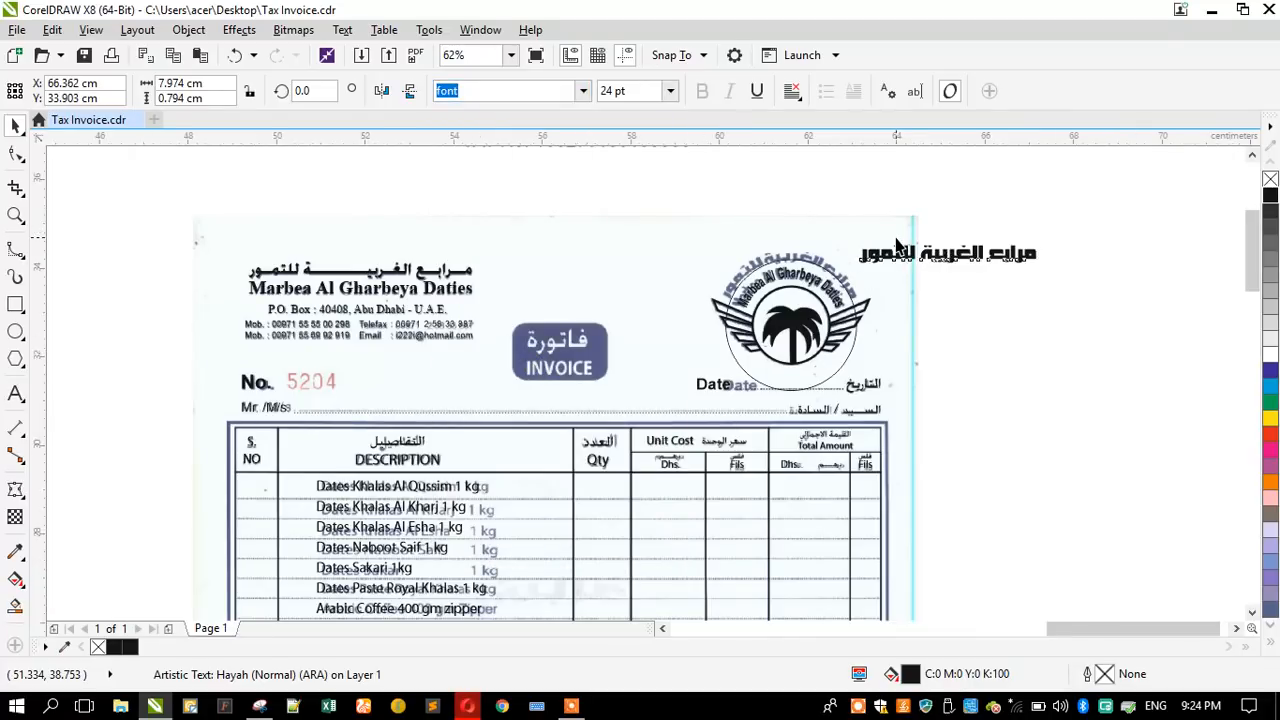
- Move the Arabic name directly above the scanned logo's curved Arabic lettering for a close comparison
scroll(895, 262, up, 2)
drag(892, 264, 632, 232)
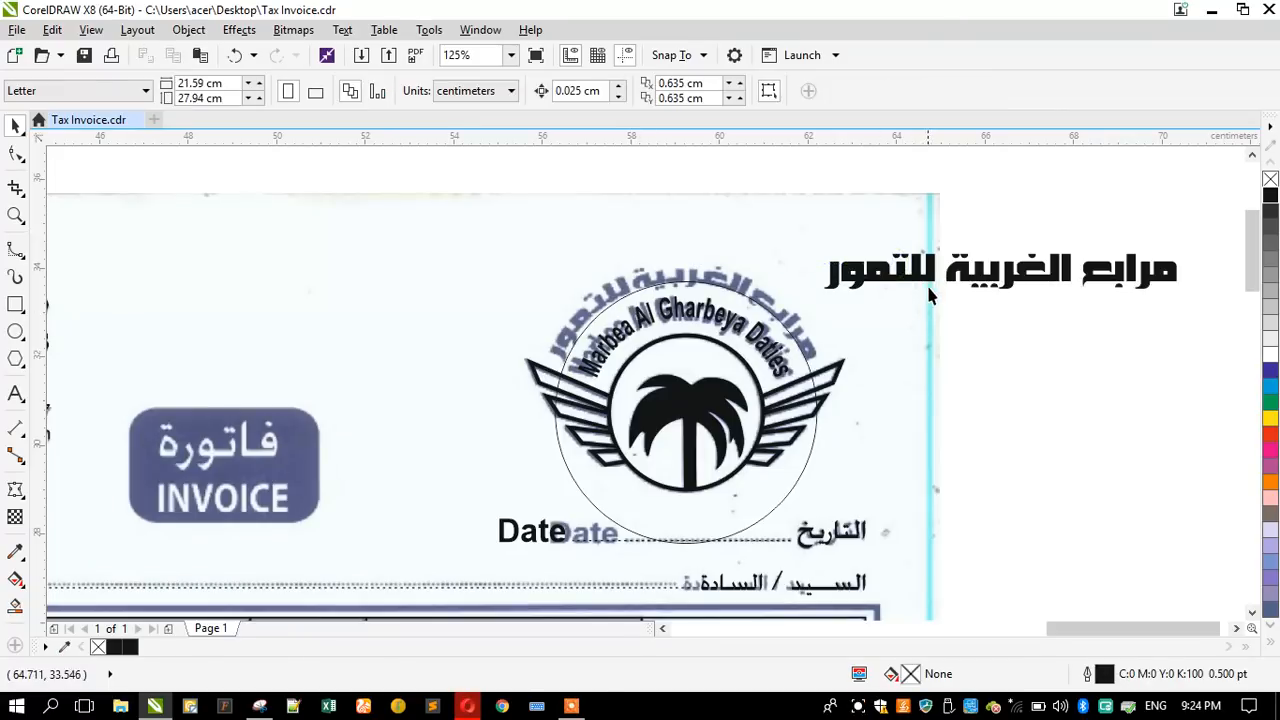
drag(922, 288, 640, 242)
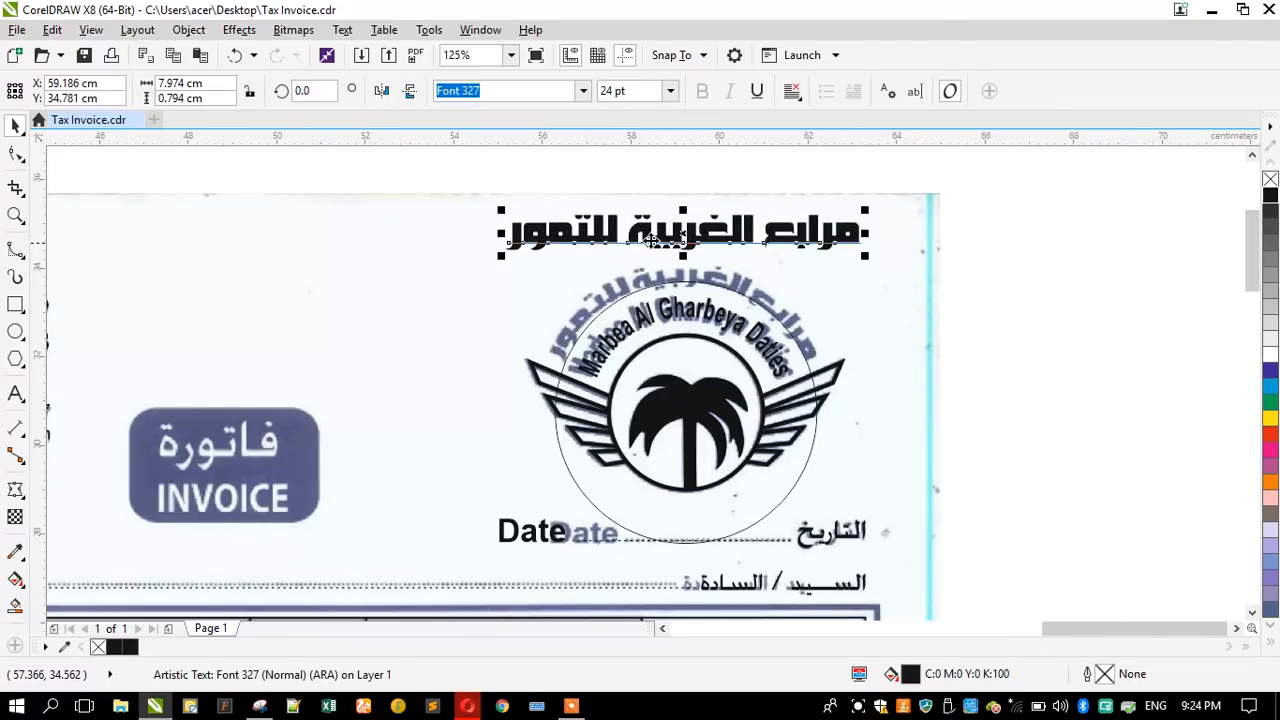
scroll(662, 230, up, 2)
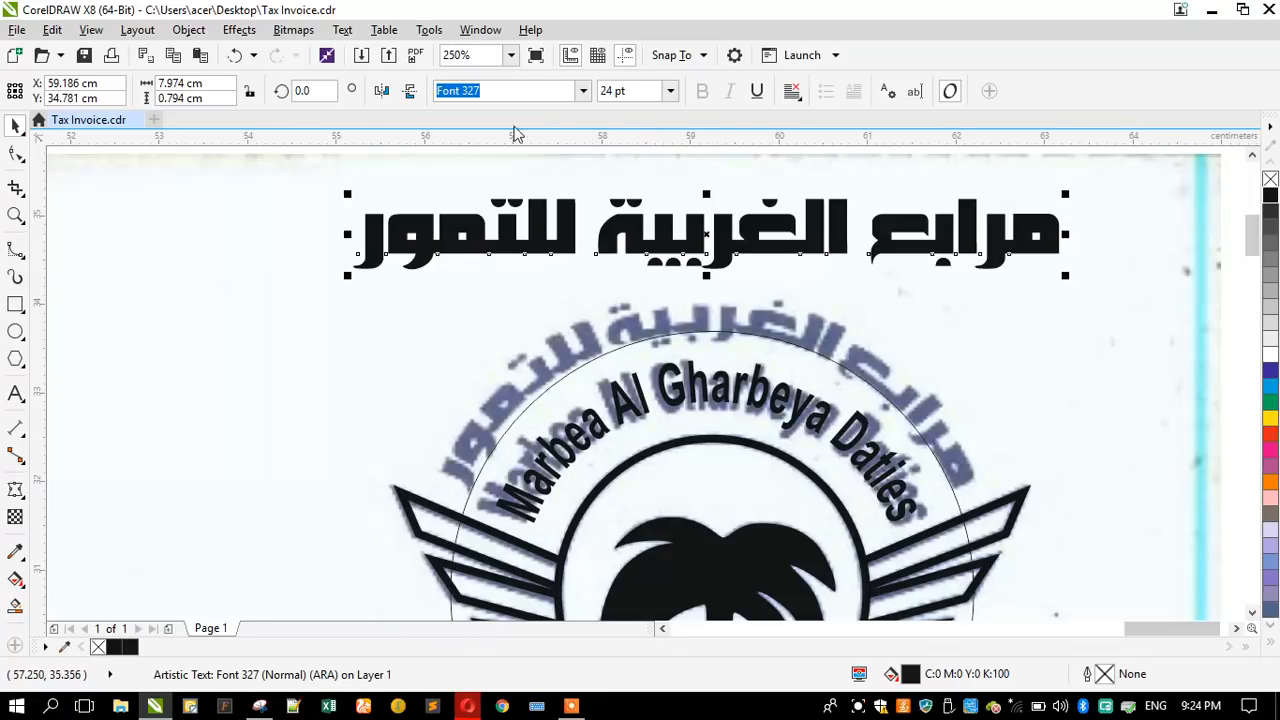
- Preview the numbered Font variants on the Arabic name, set it to Font 384 and center it just above the scanned curved lettering
click(584, 91)
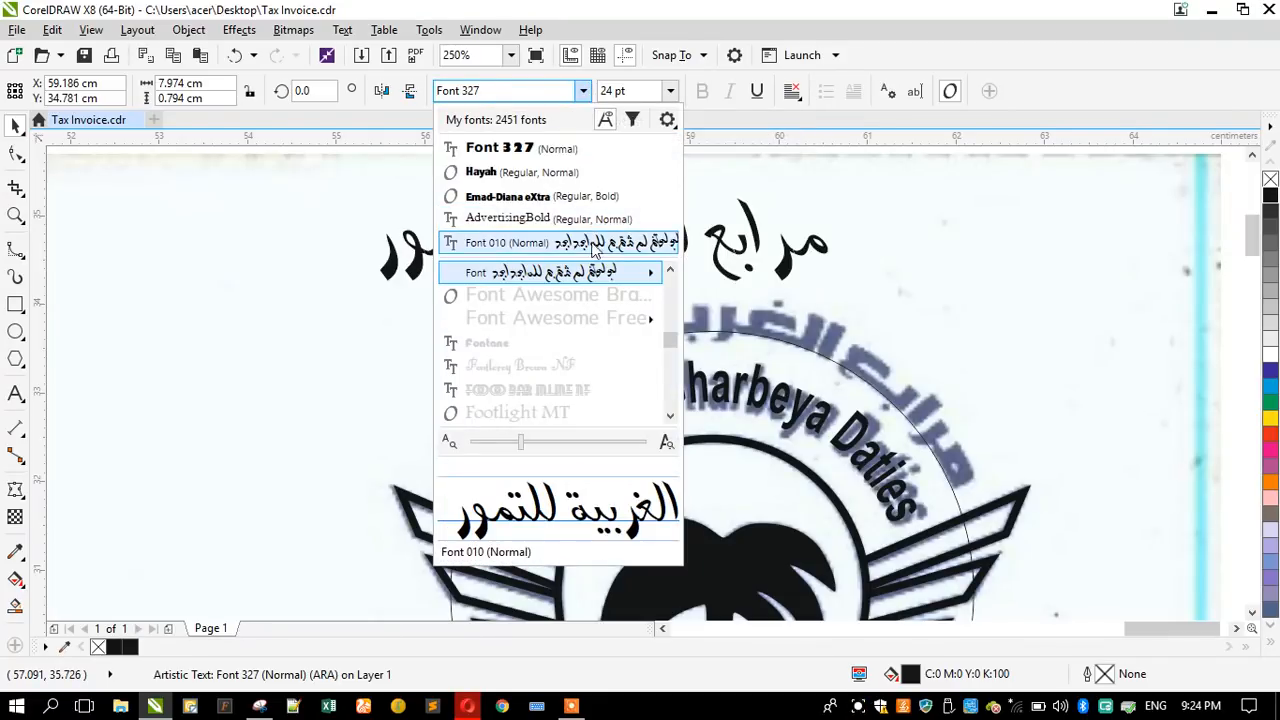
mouse_move(584, 276)
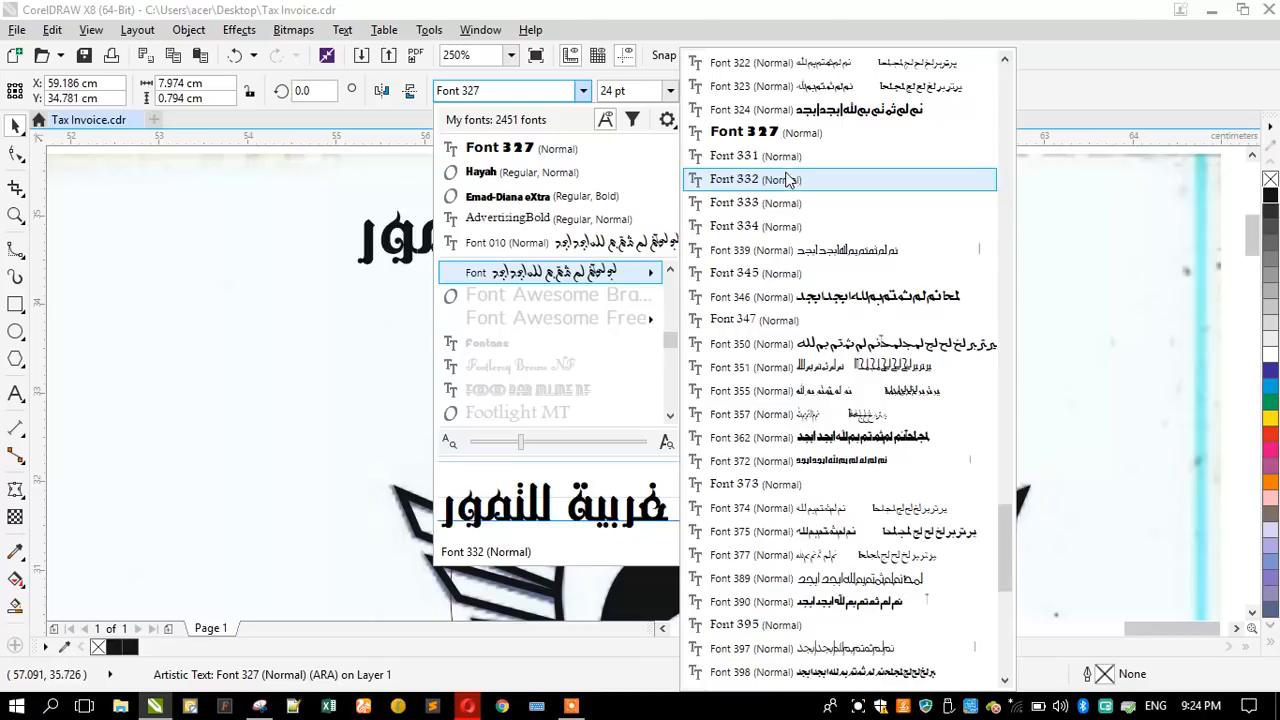
click(778, 140)
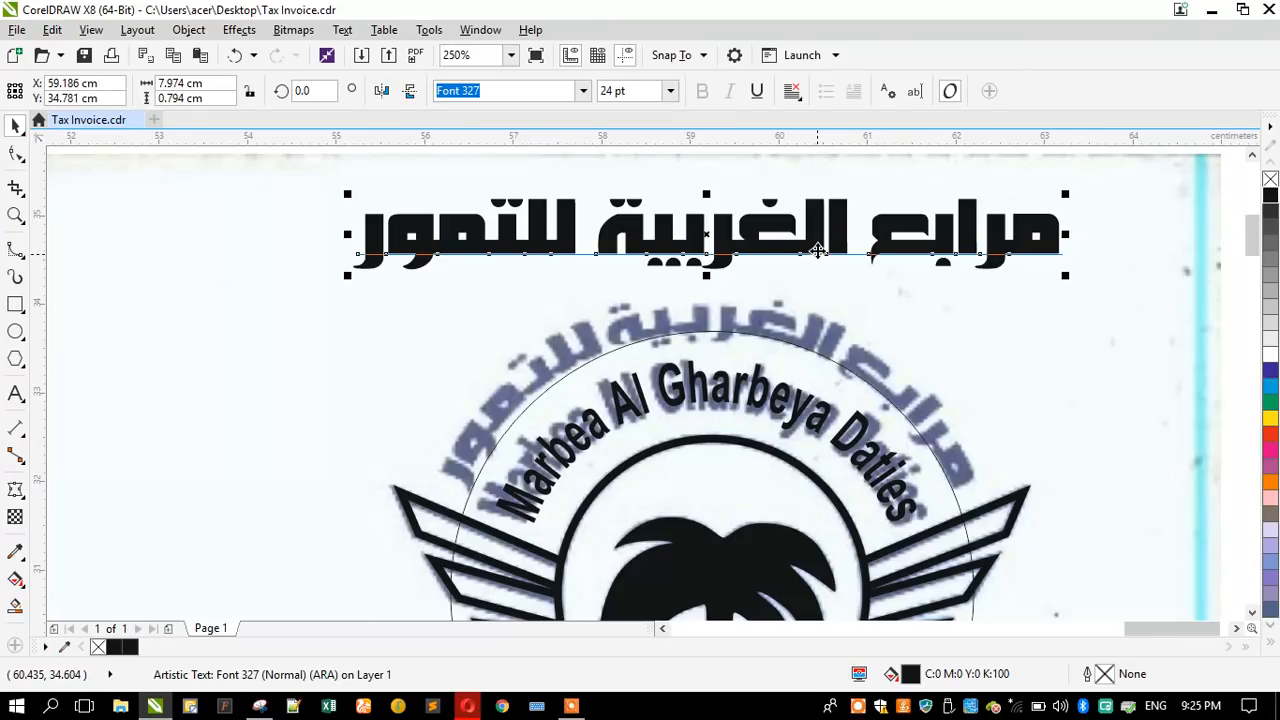
click(582, 91)
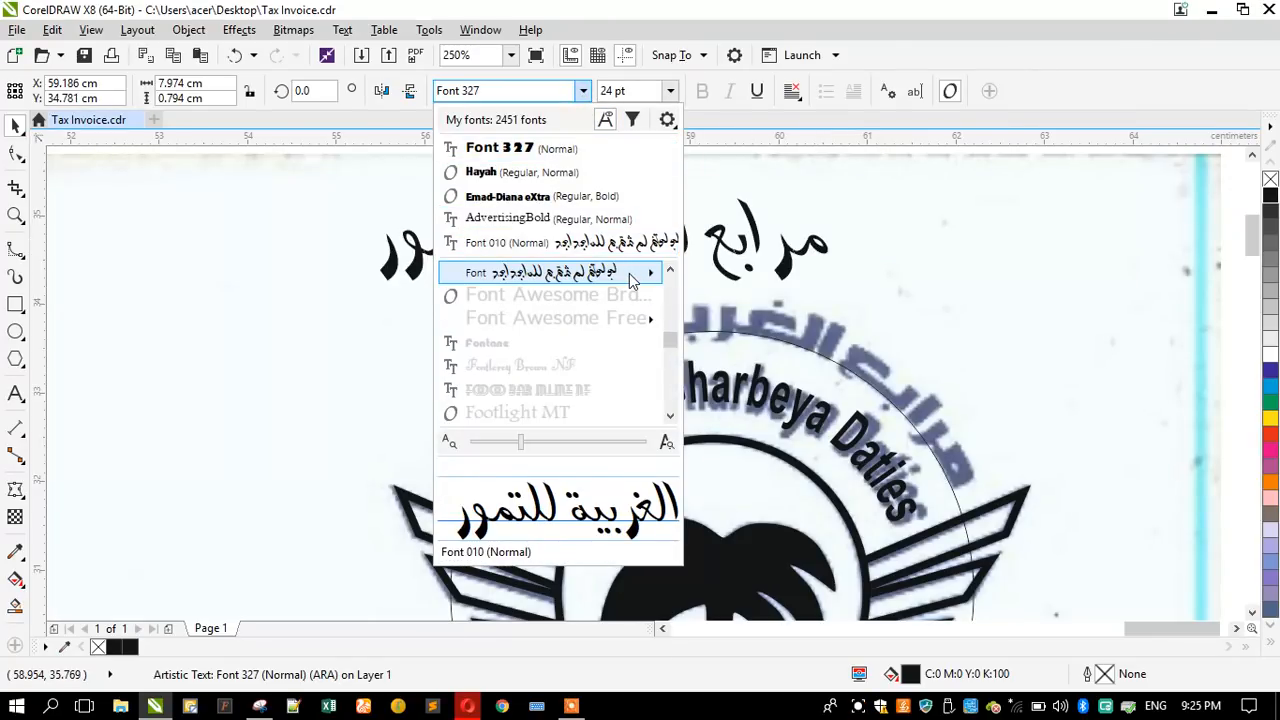
mouse_move(630, 280)
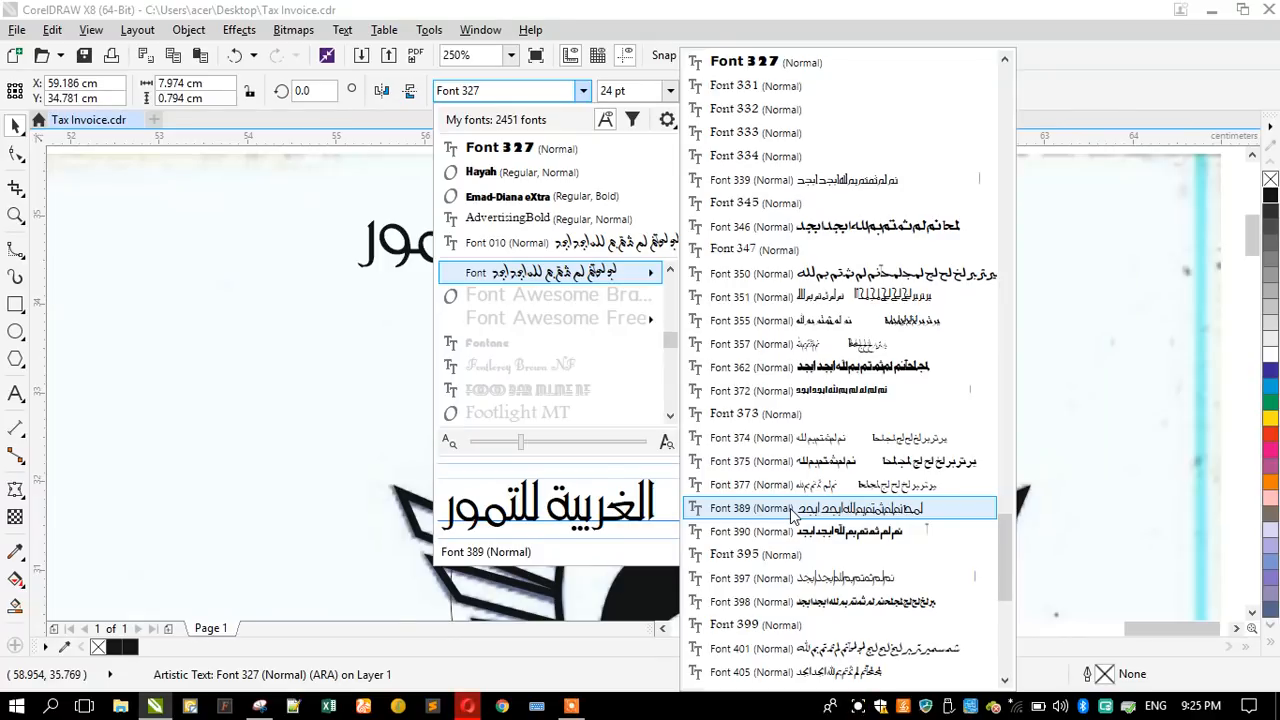
scroll(797, 510, down, 3)
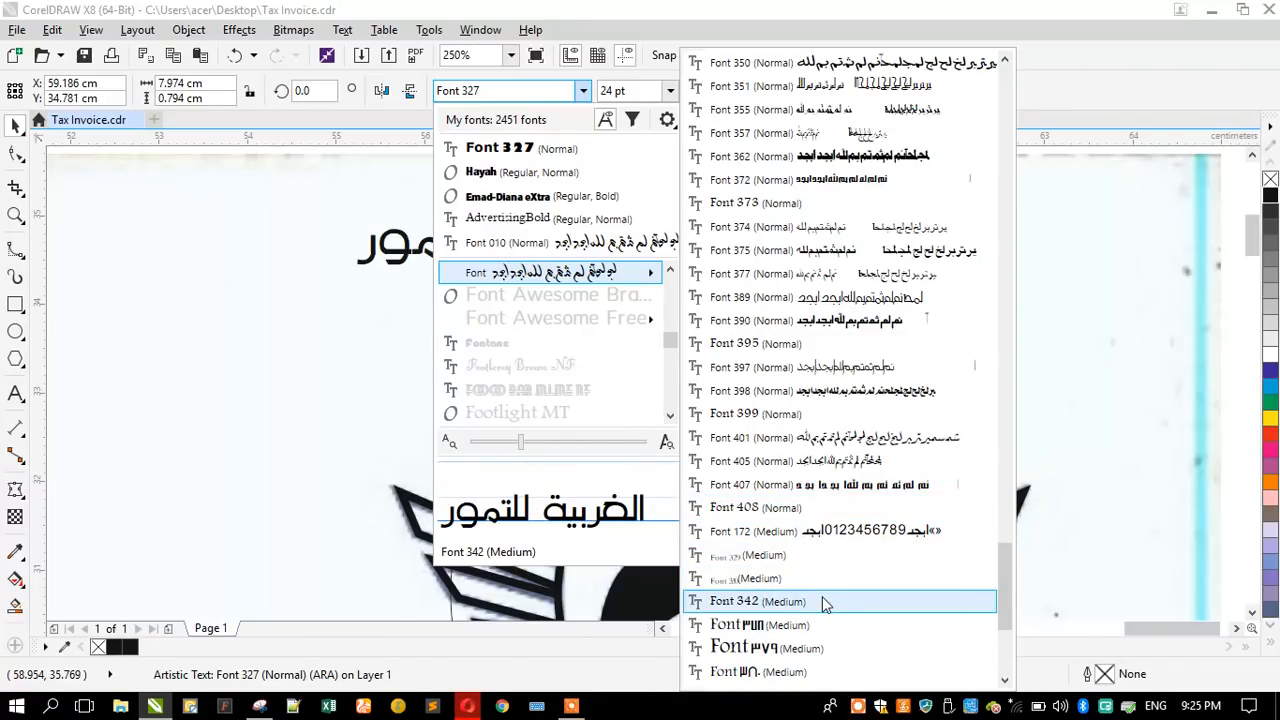
scroll(822, 598, down, 1)
scroll(822, 598, down, 2)
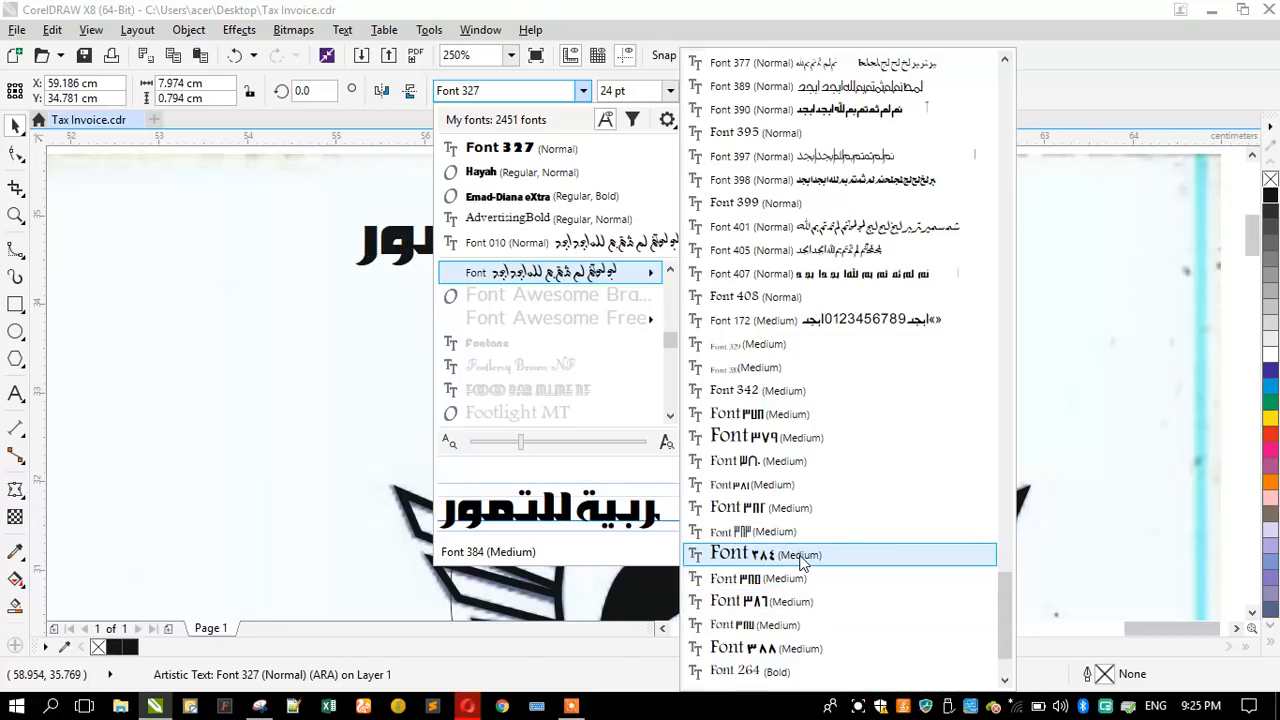
click(808, 557)
drag(555, 242, 600, 263)
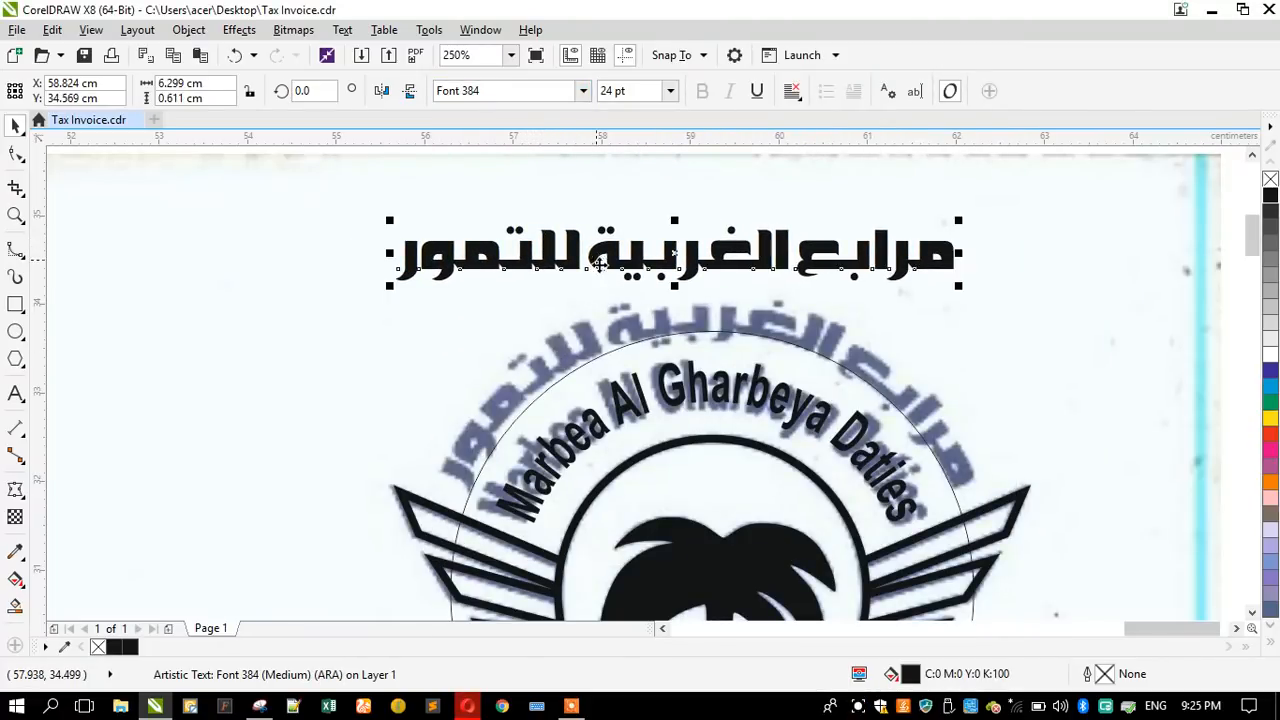
- Fit the Arabic name to the large guide circle, centered at the circle's top over the scanned arc
click(342, 29)
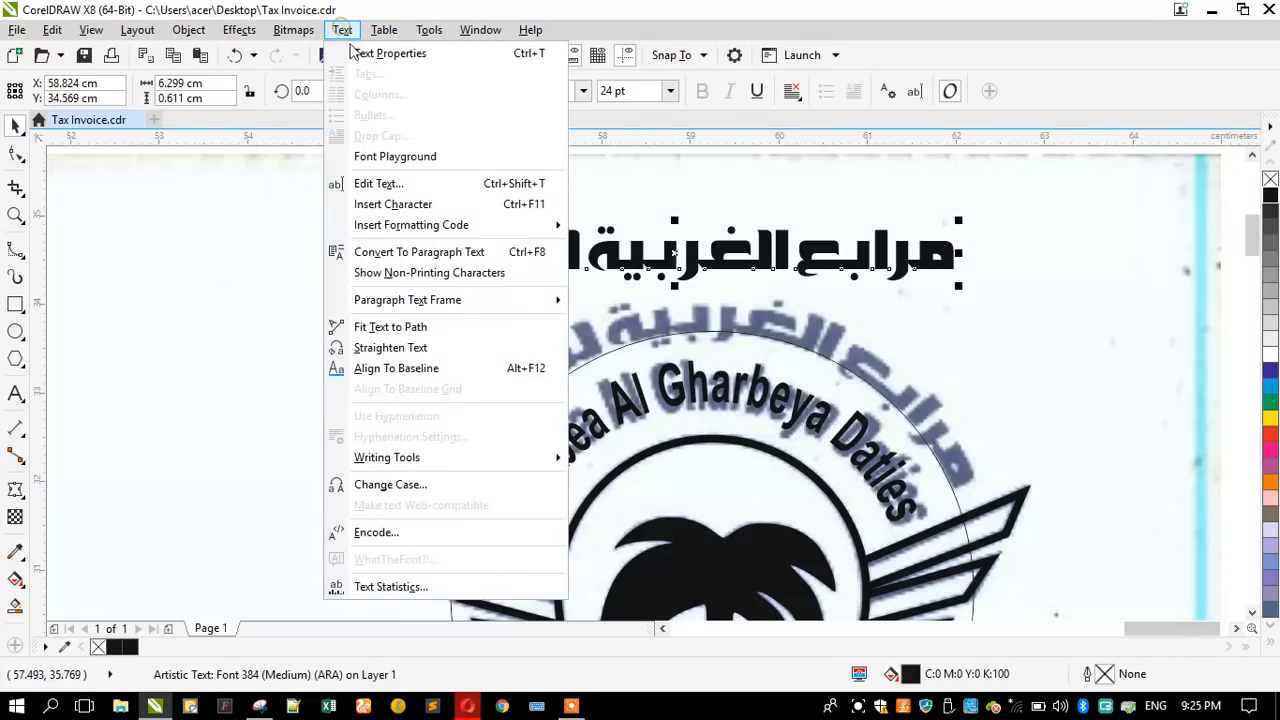
click(450, 330)
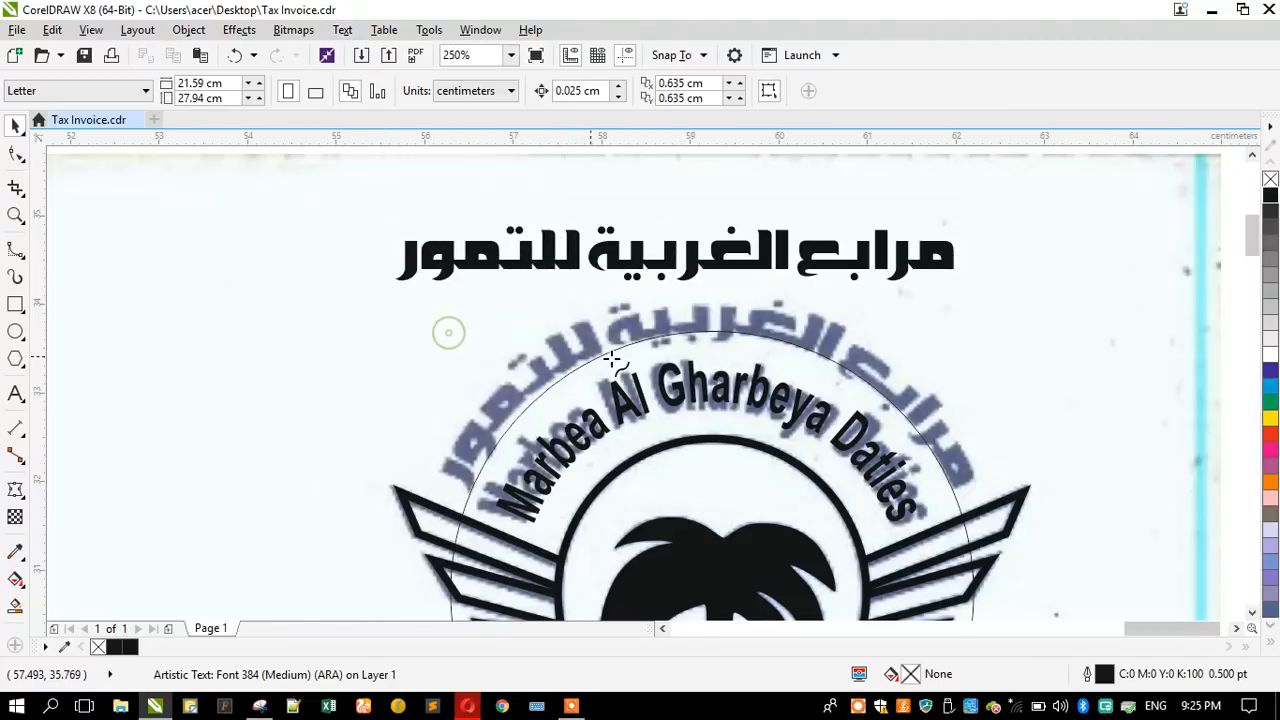
click(708, 330)
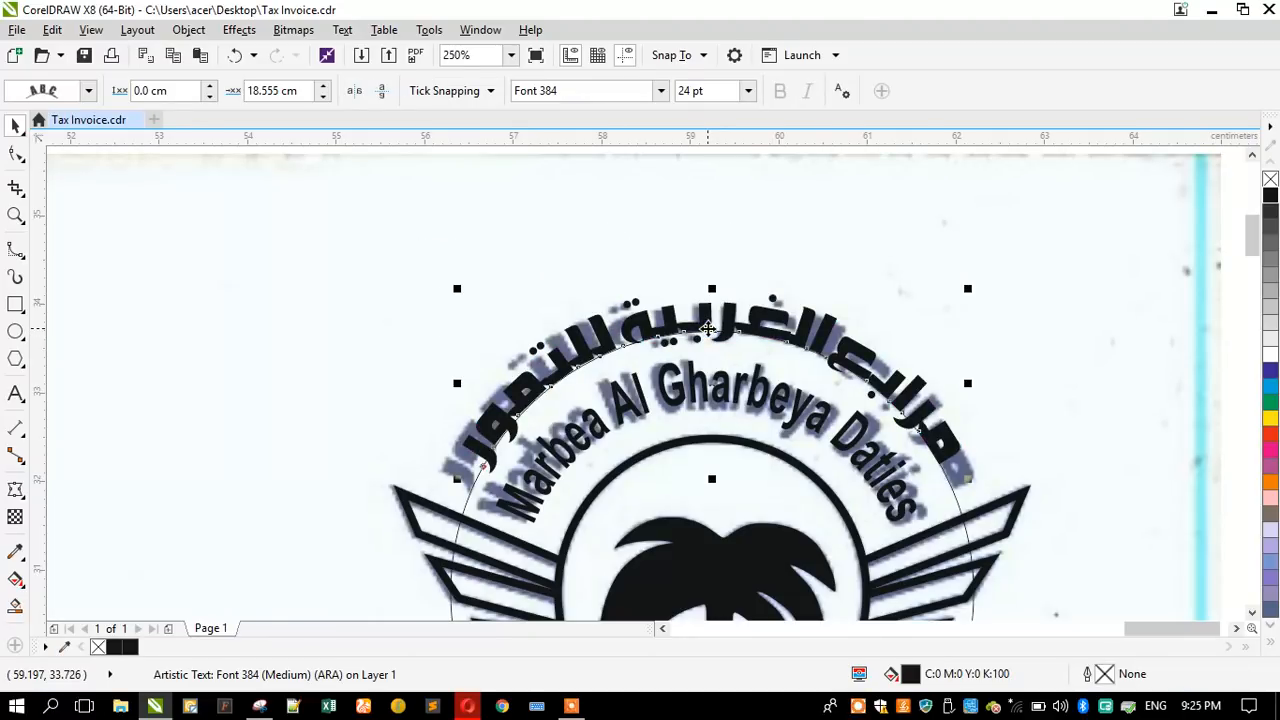
- Insert a kashida "ـ" after the م and the ب of مرابع and after the م of للتمور to widen the curved Arabic name
click(15, 213)
drag(351, 296, 1094, 596)
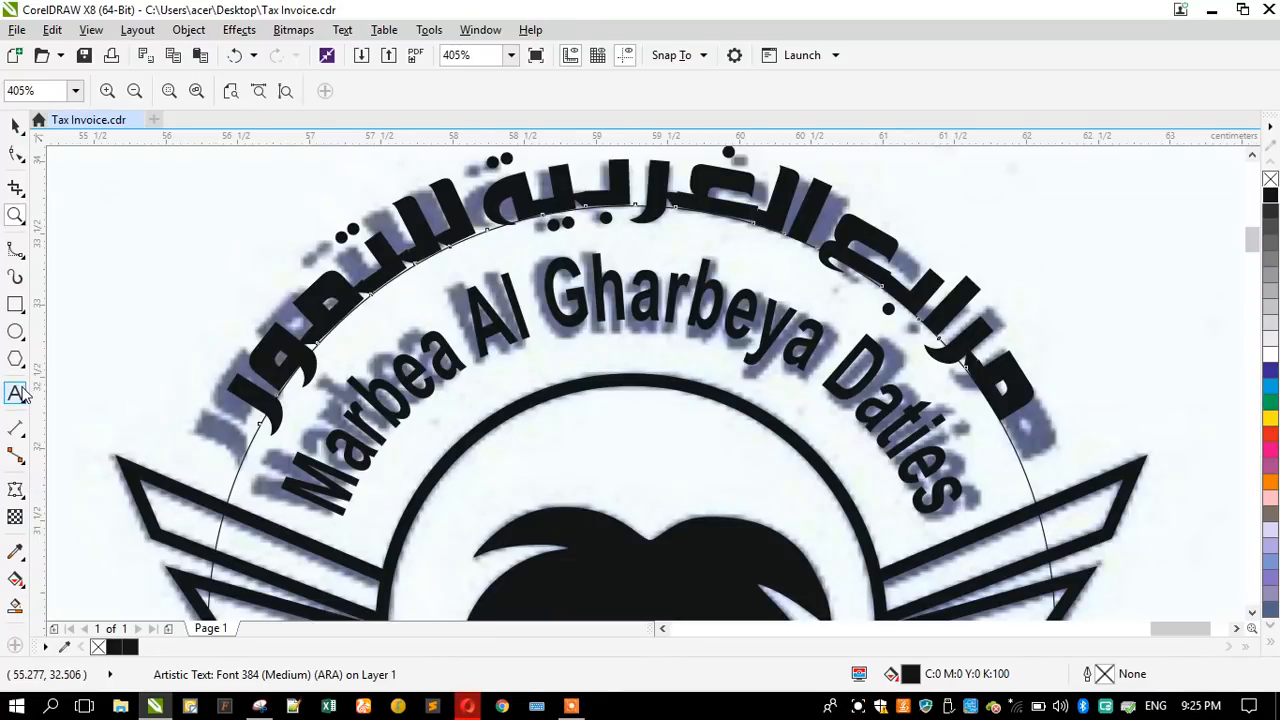
click(16, 393)
click(240, 405)
click(311, 287)
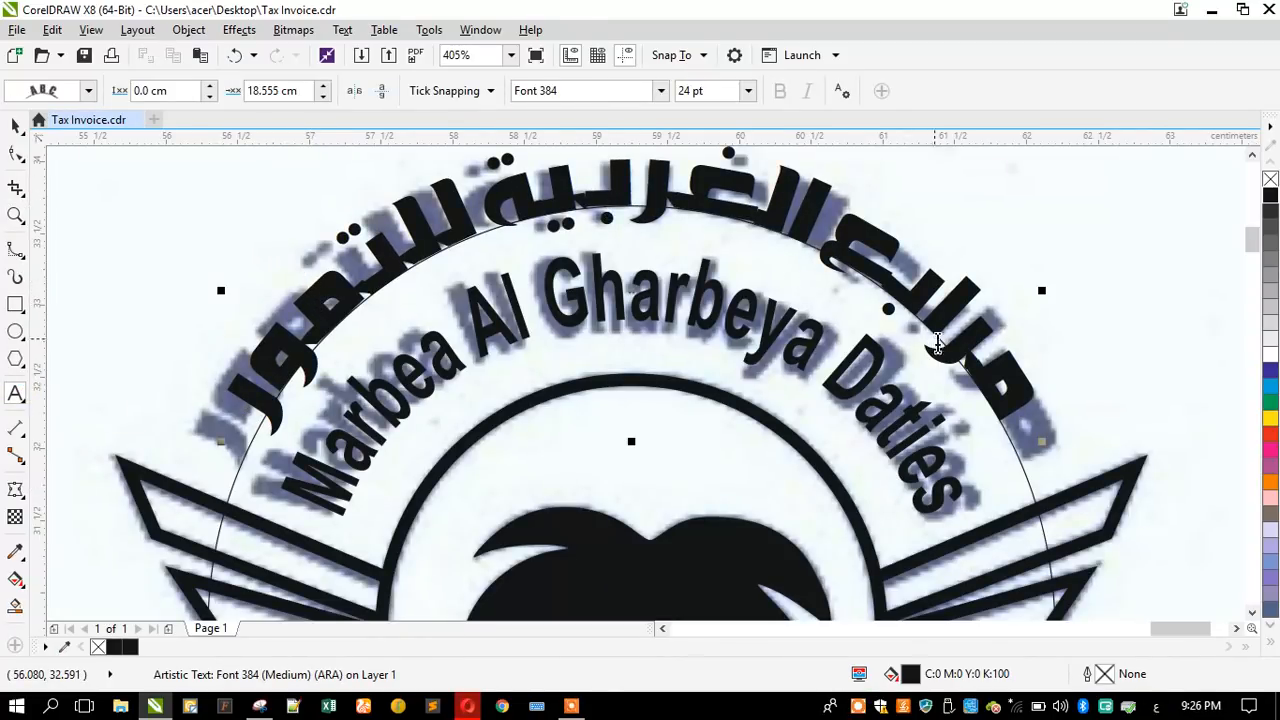
click(985, 358)
text(ـ)
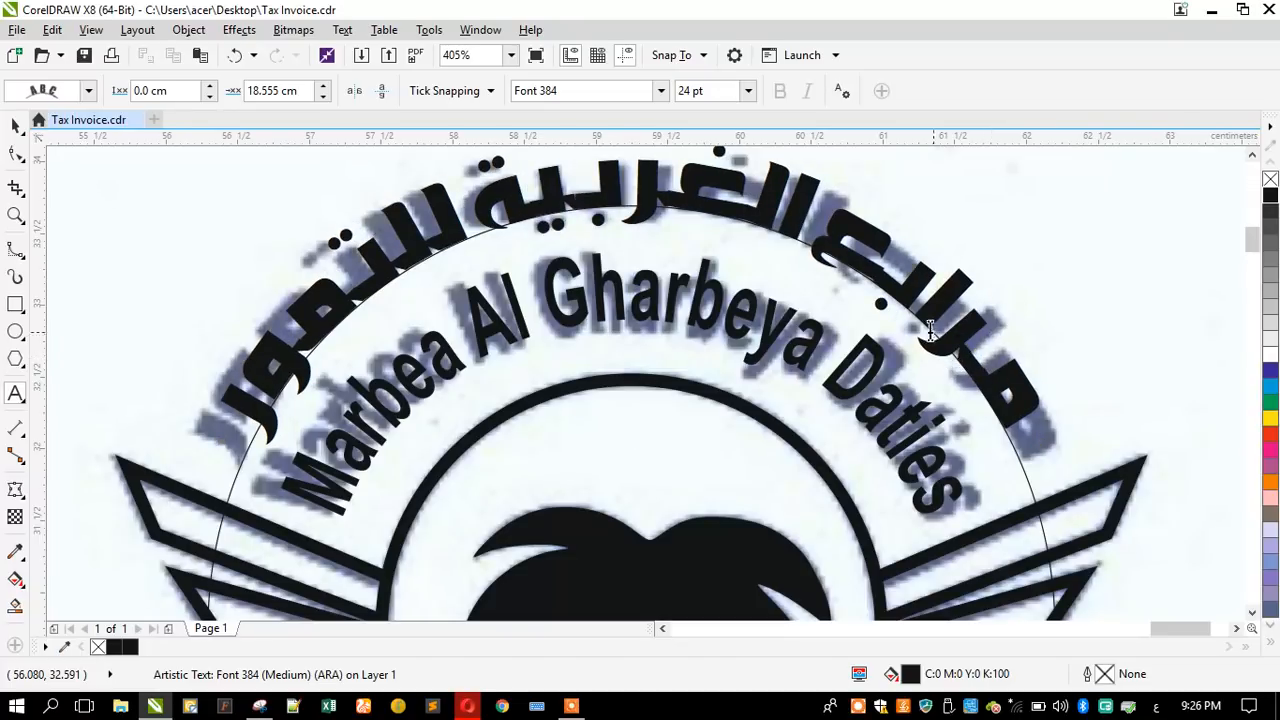
click(883, 283)
text(ـ)
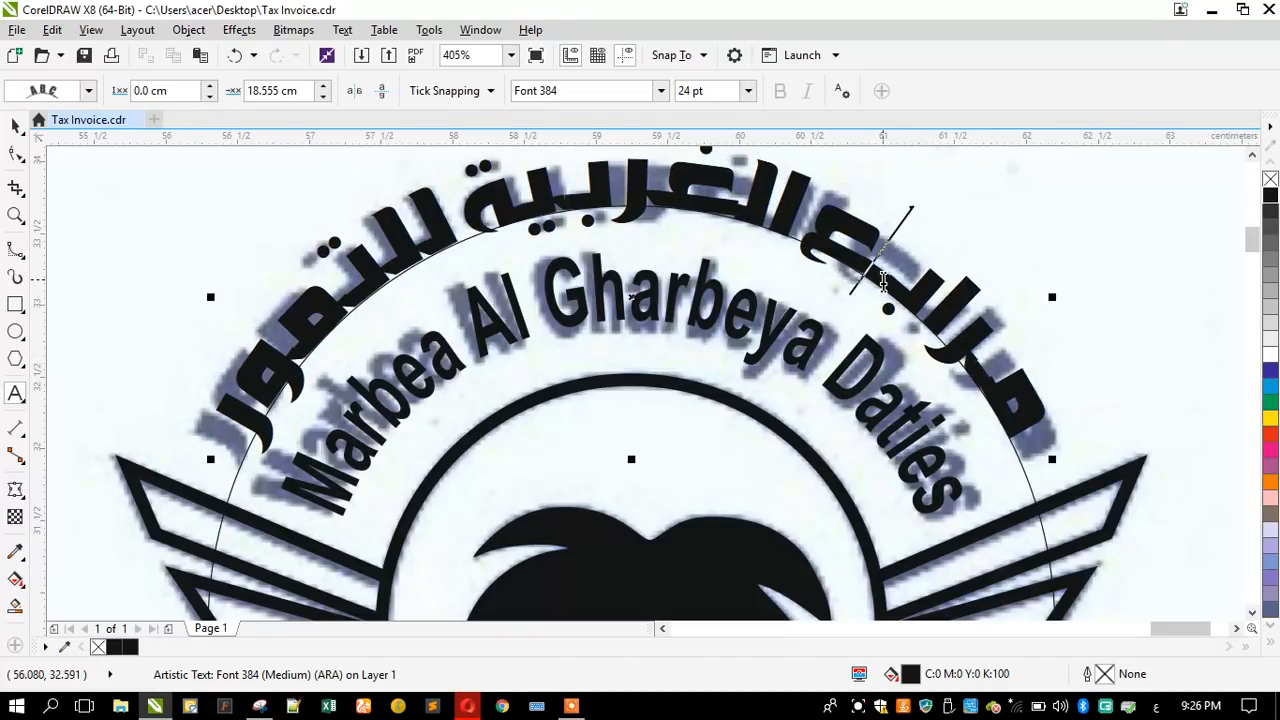
click(294, 348)
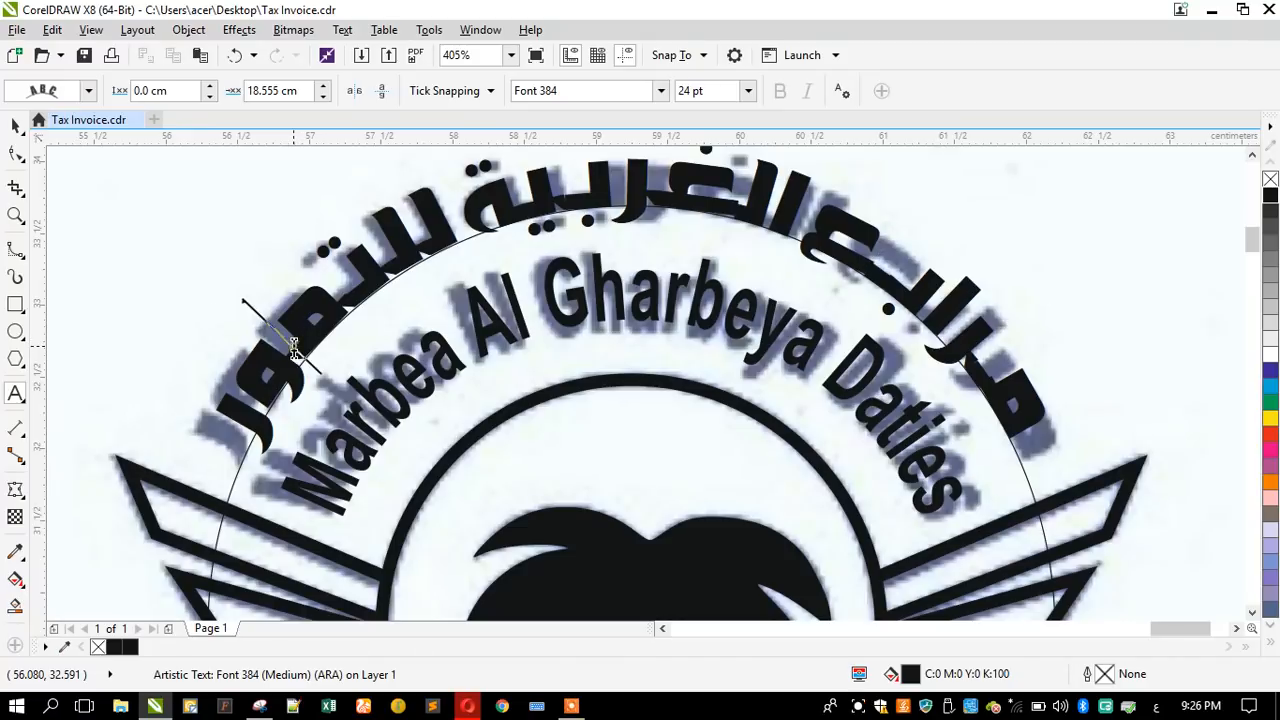
text(ـ)
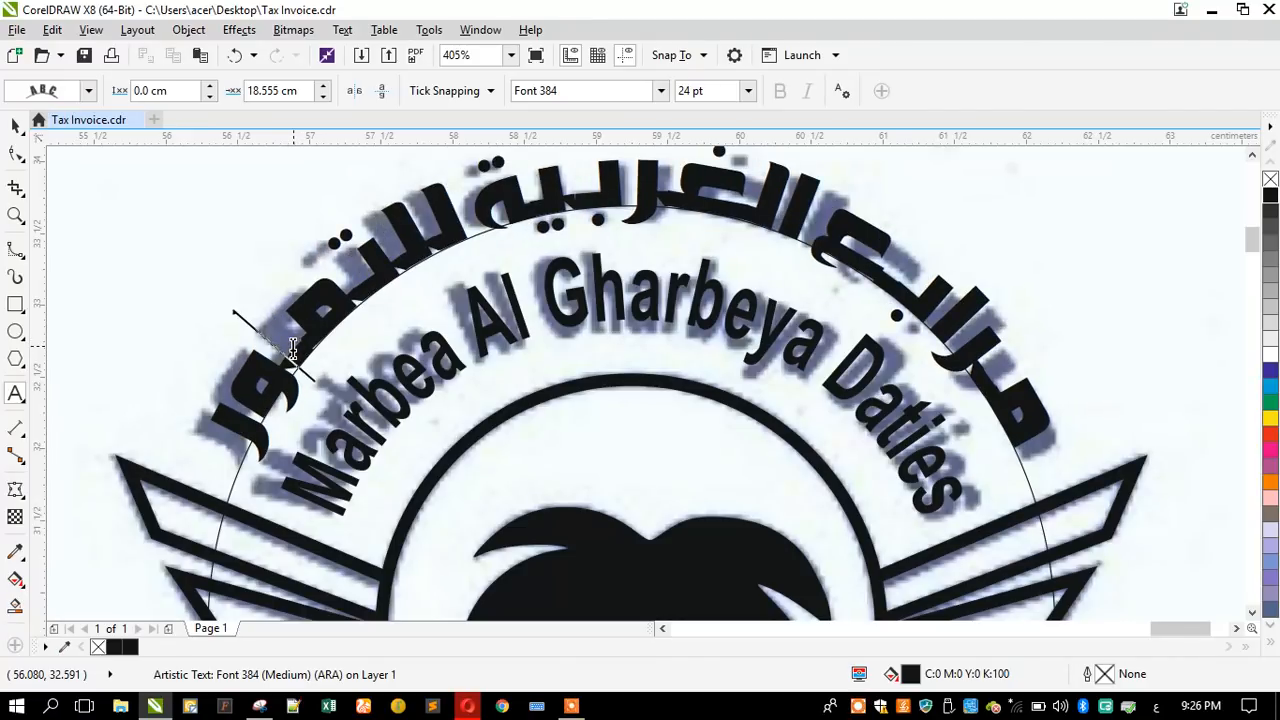
click(15, 123)
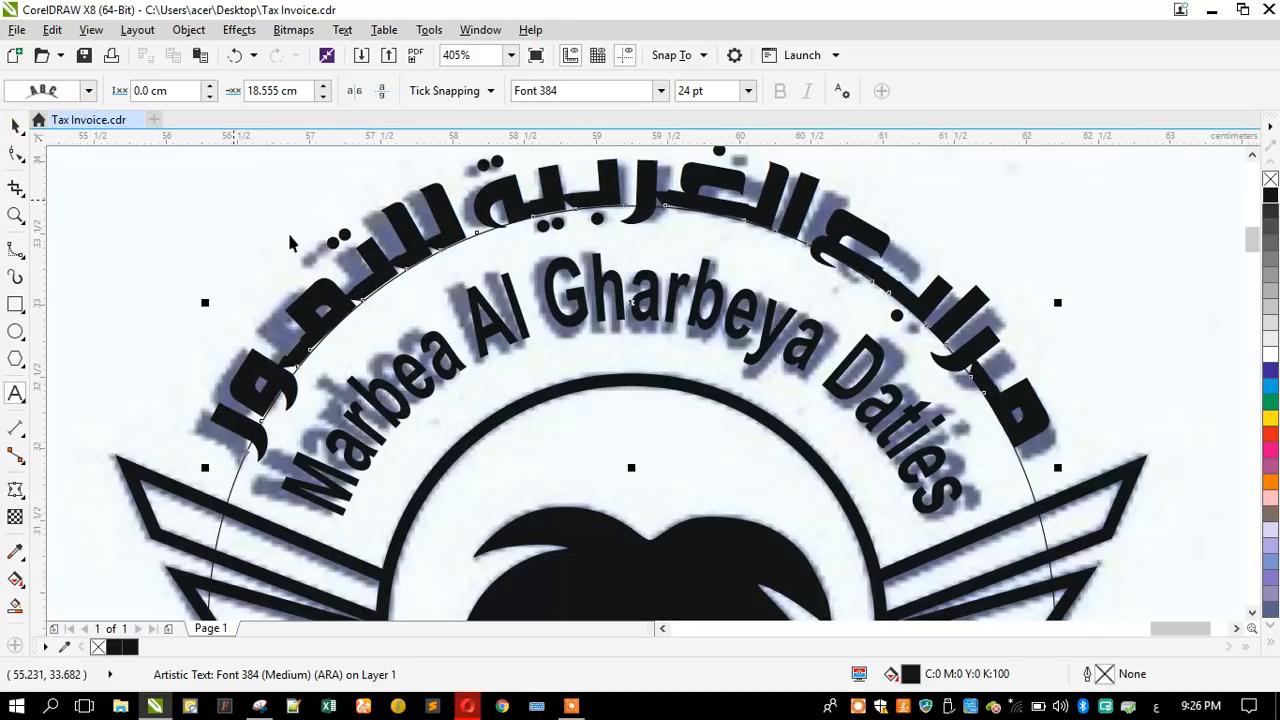
- Break the curved Arabic name apart from its path and delete the large guide circle
scroll(333, 244, down, 1)
click(354, 280)
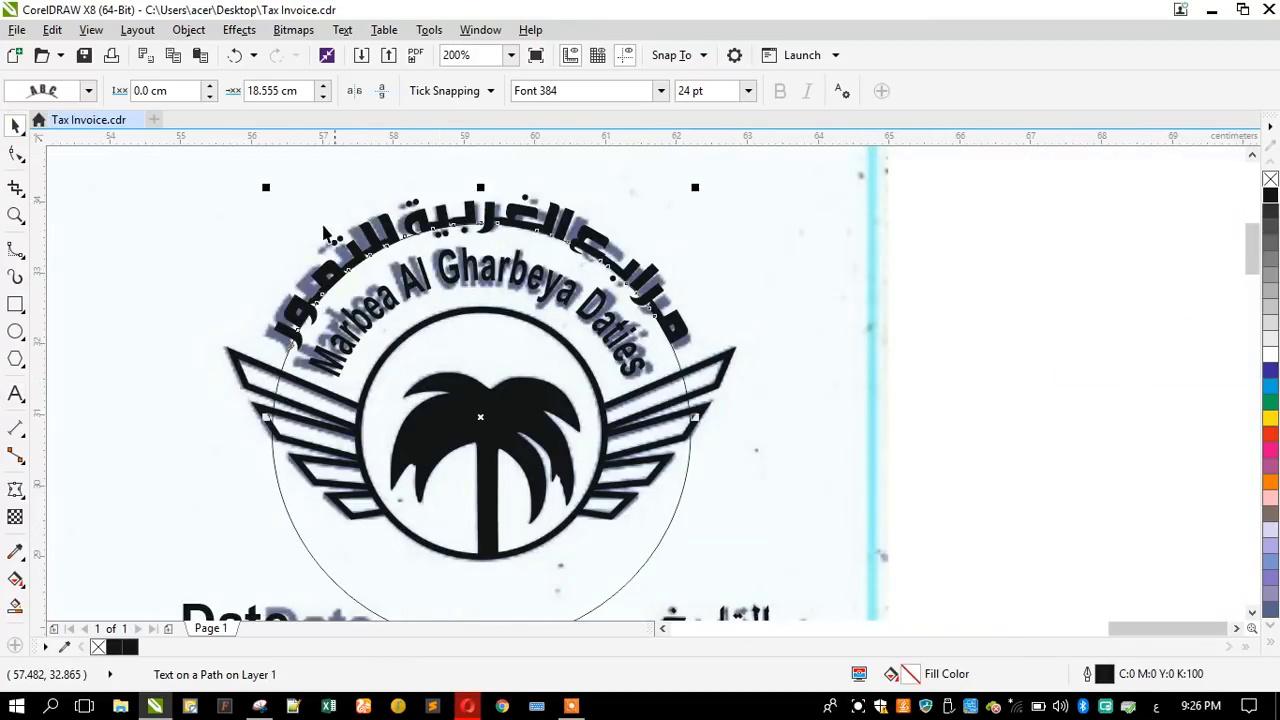
click(188, 29)
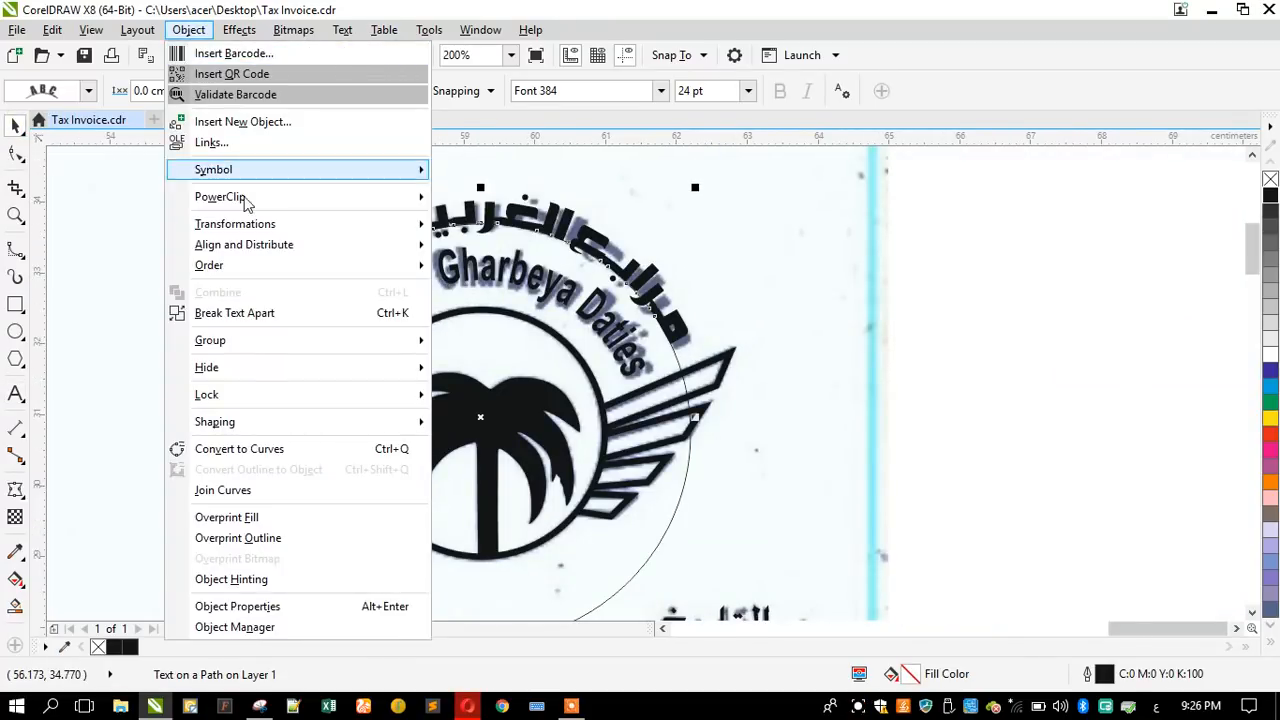
click(253, 313)
click(214, 273)
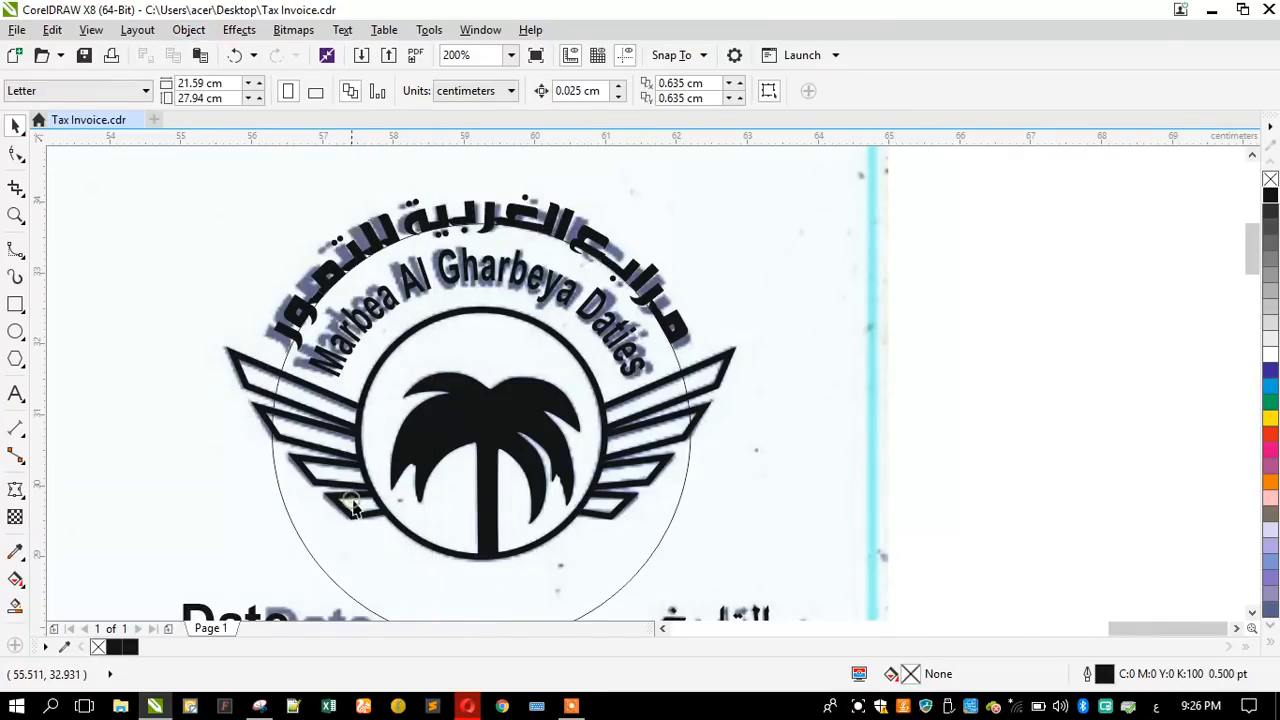
click(331, 477)
key(Delete)
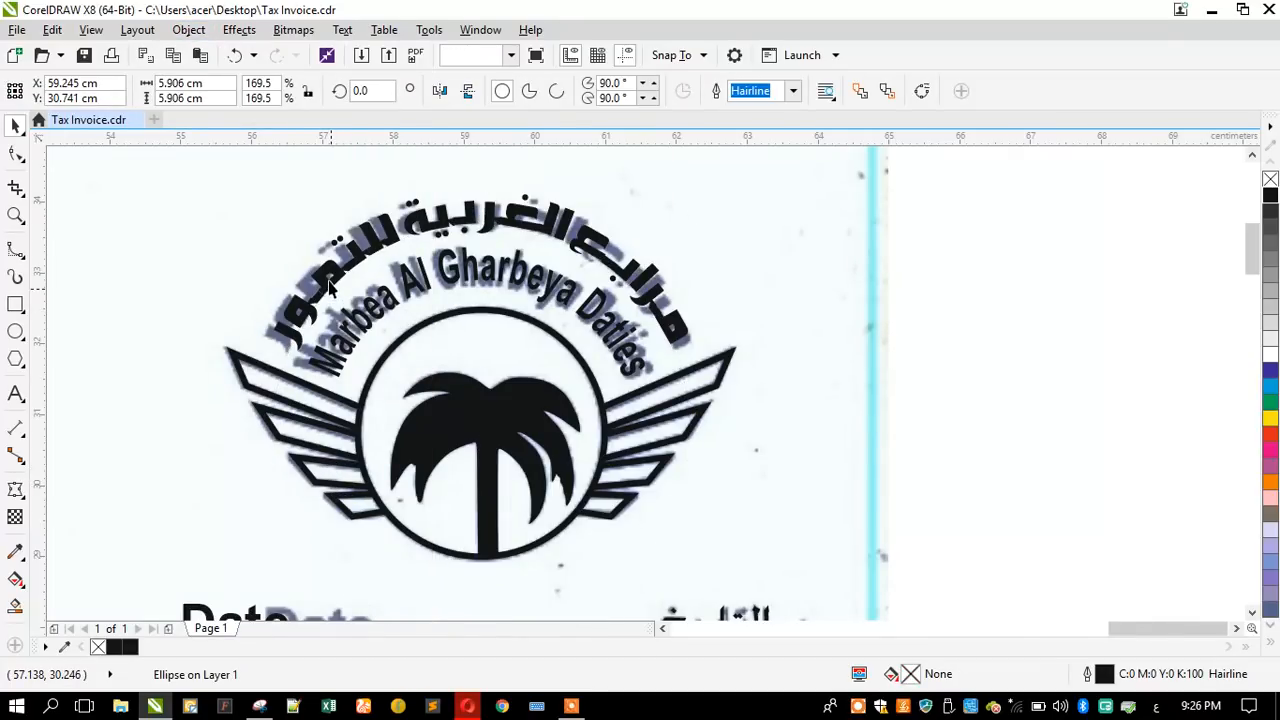
- Weld the curved Arabic name into a single curve so its overlapping letter joints merge
click(328, 281)
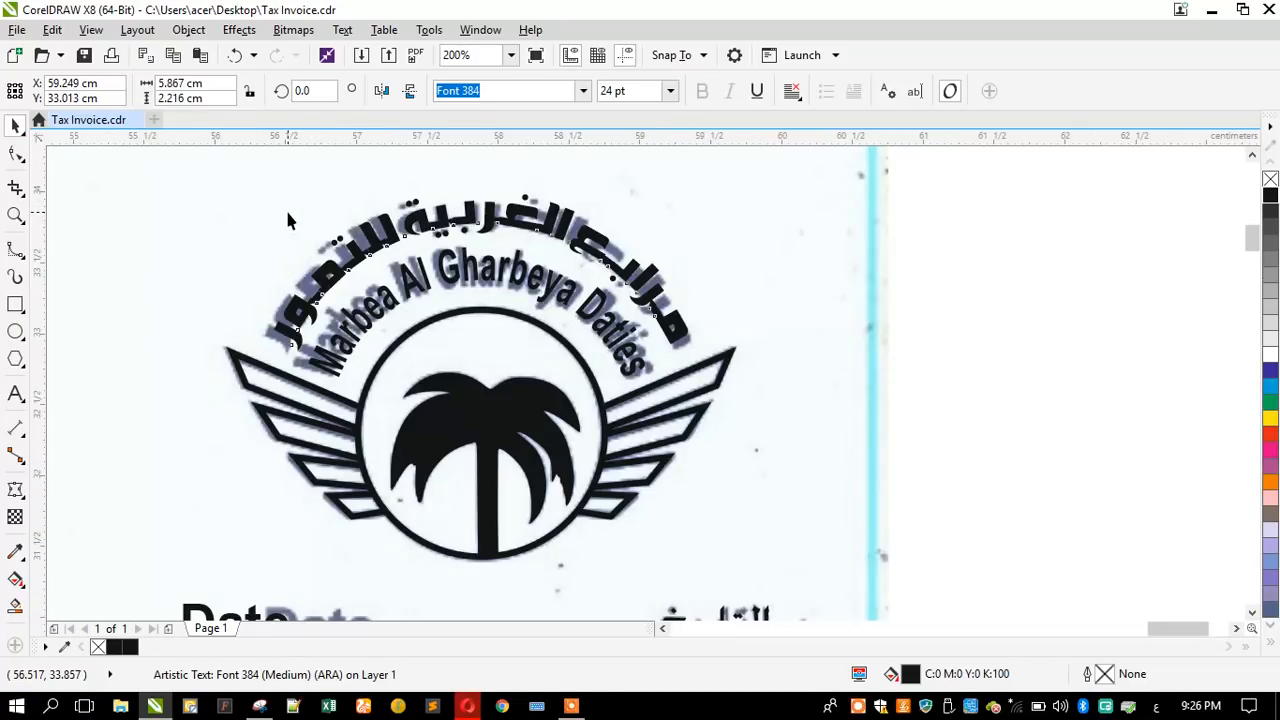
scroll(285, 207, up, 1)
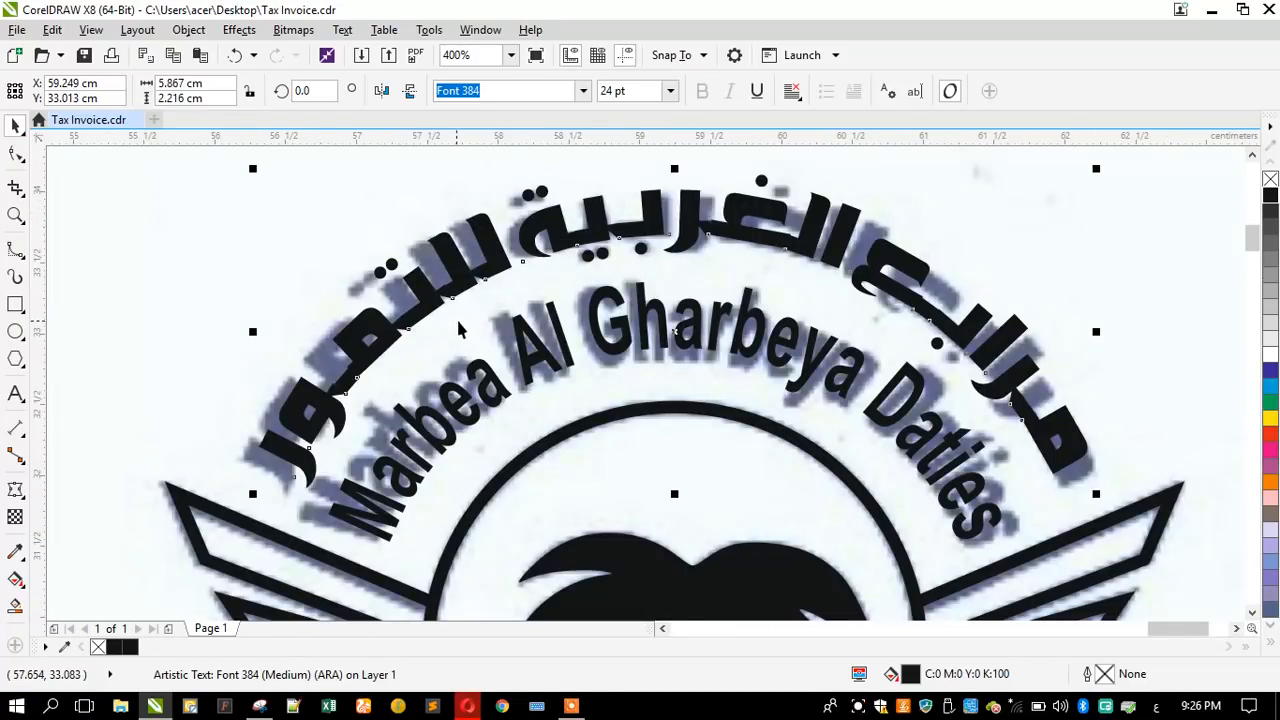
scroll(467, 305, down, 1)
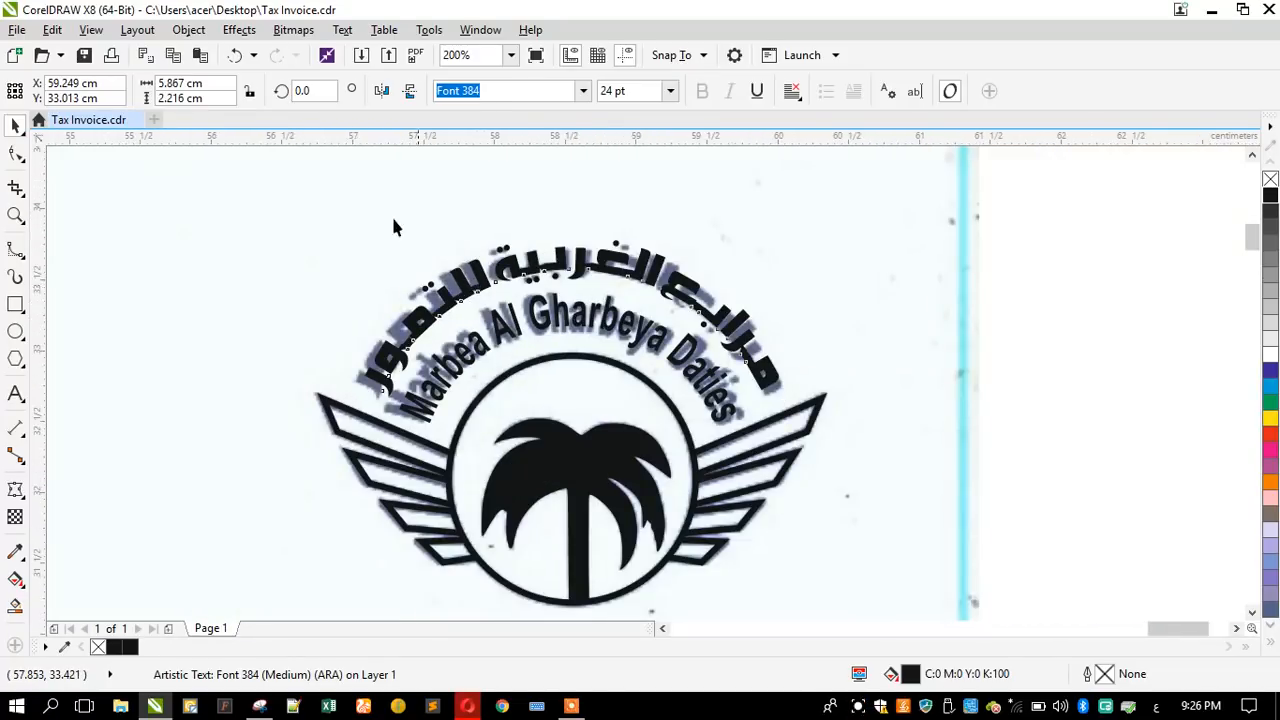
scroll(343, 206, up, 1)
click(188, 29)
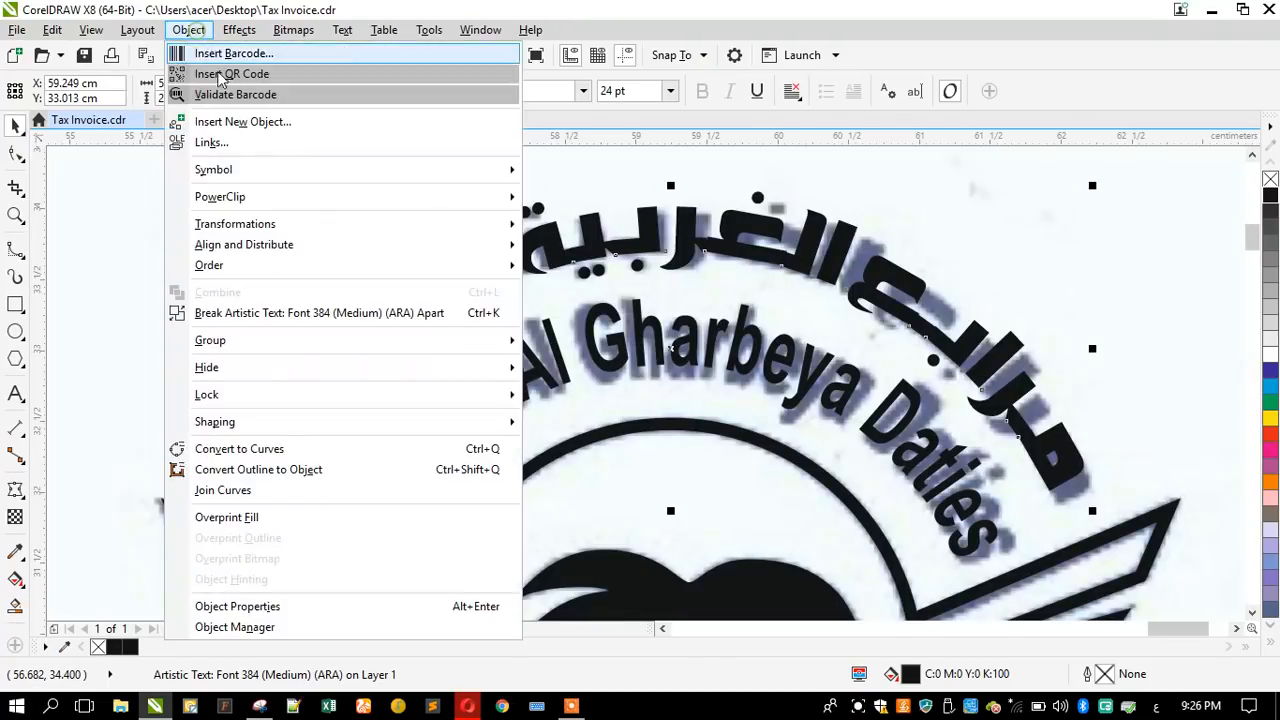
mouse_move(458, 428)
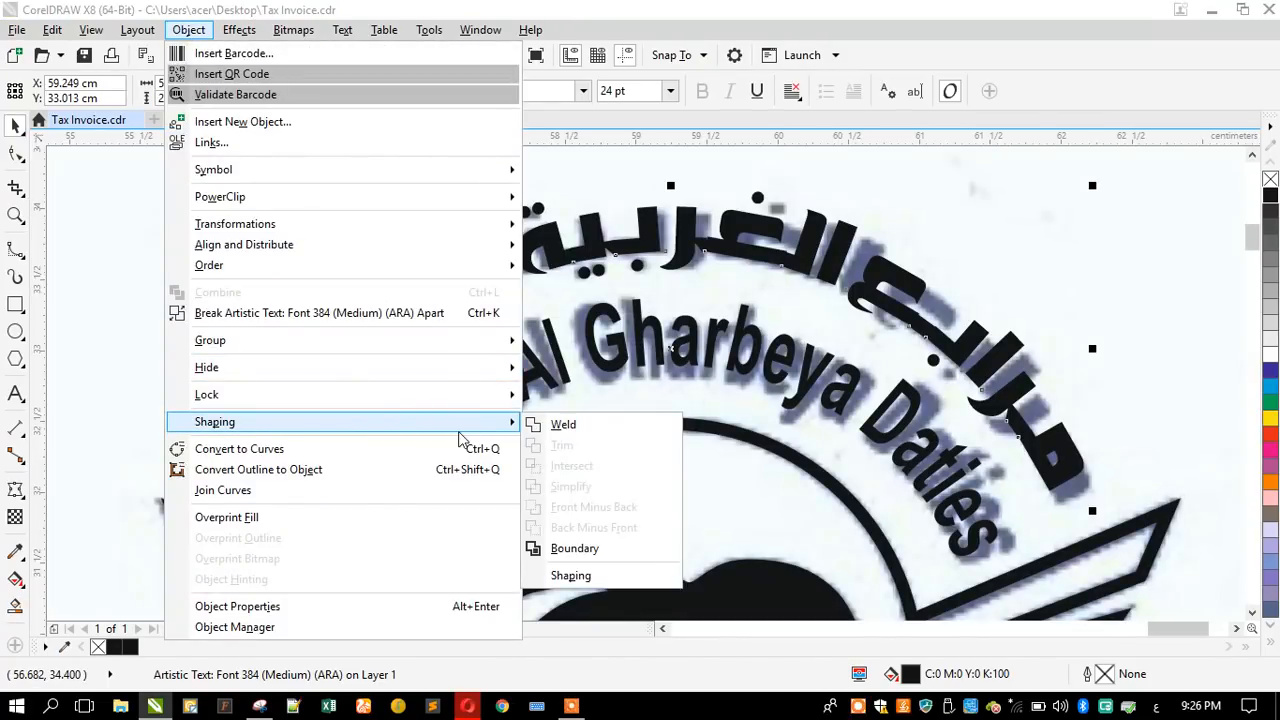
click(563, 424)
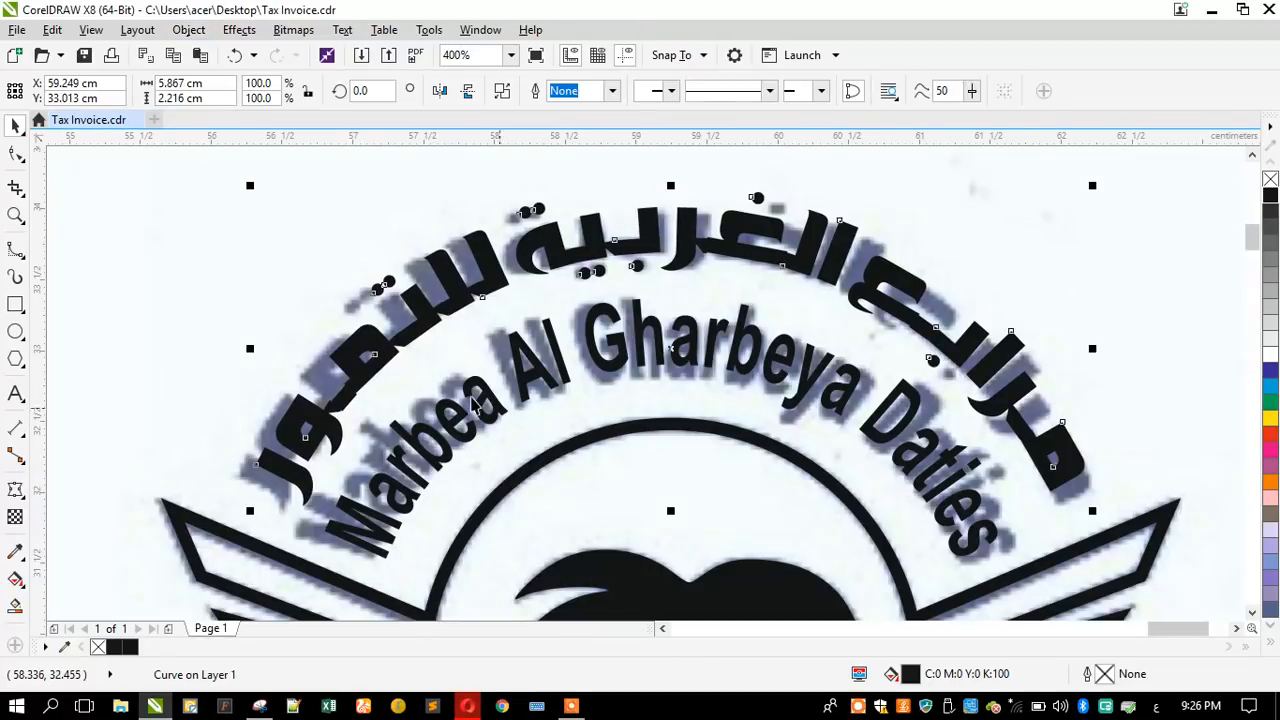
- Add a node on the lower edge of the welded م in مرابع and delete the stray nodes along its kashida joint
scroll(323, 408, up, 5)
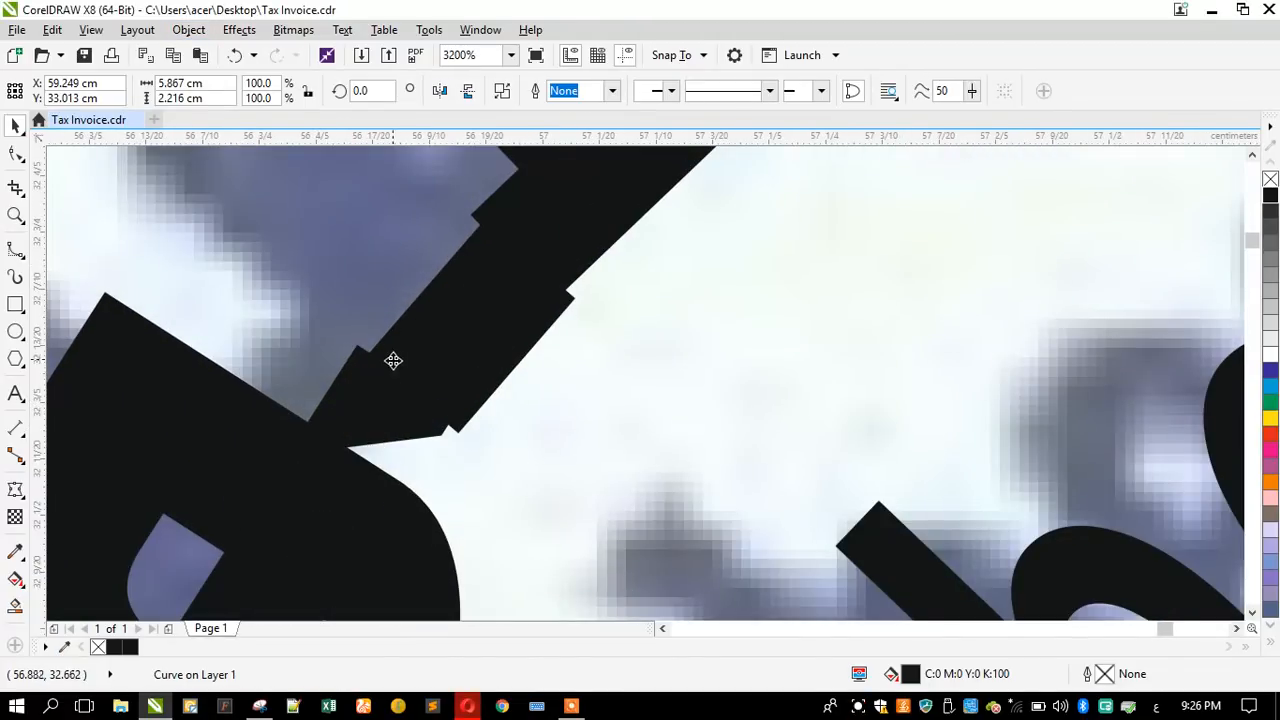
scroll(443, 273, down, 5)
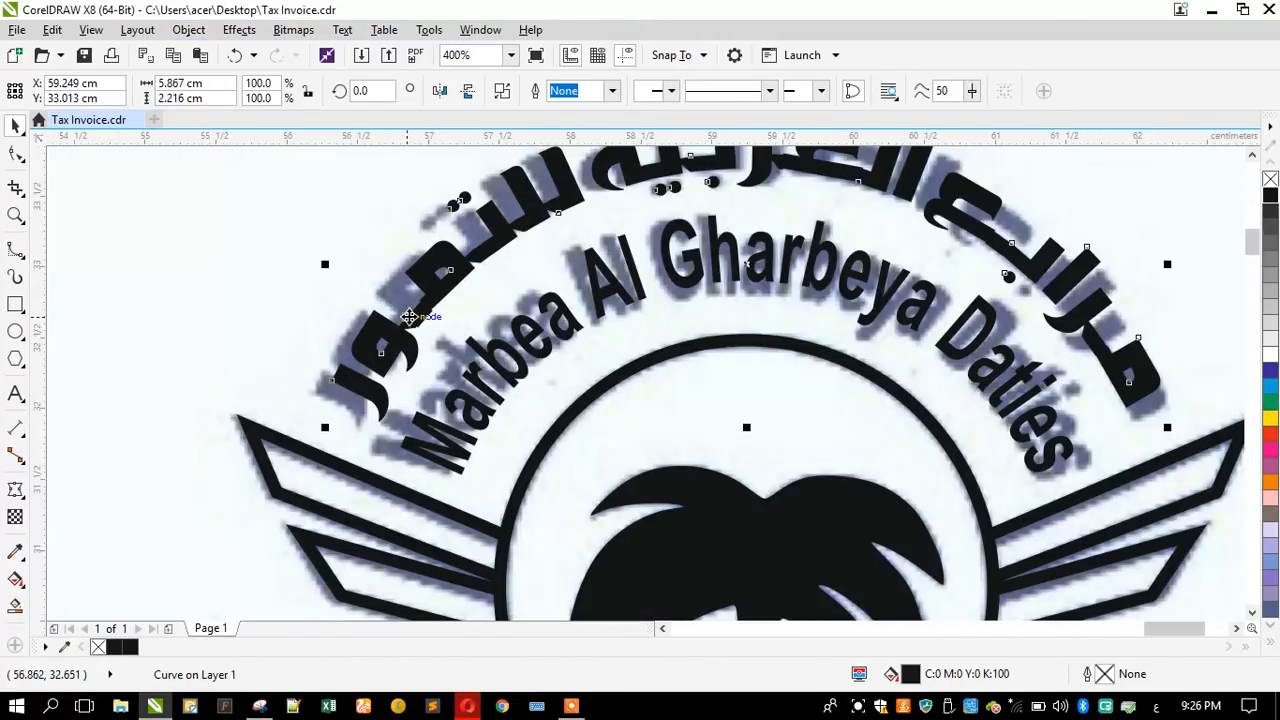
scroll(1127, 358, up, 3)
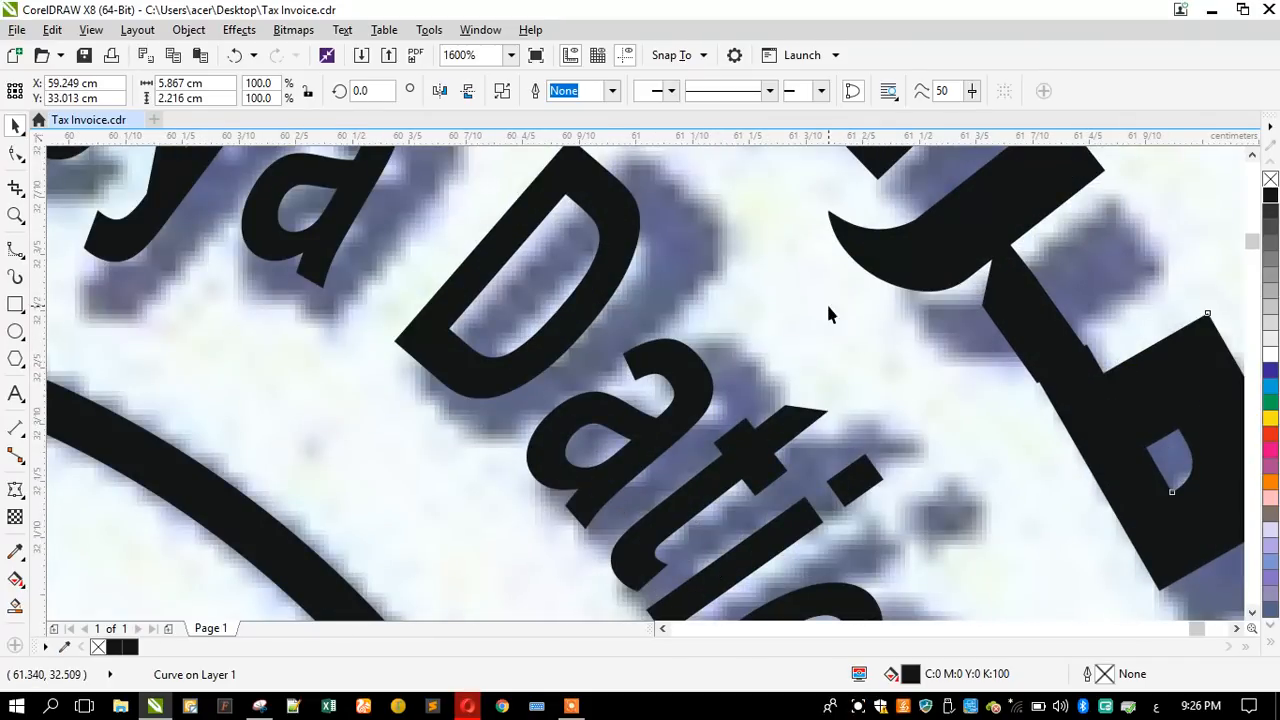
click(15, 154)
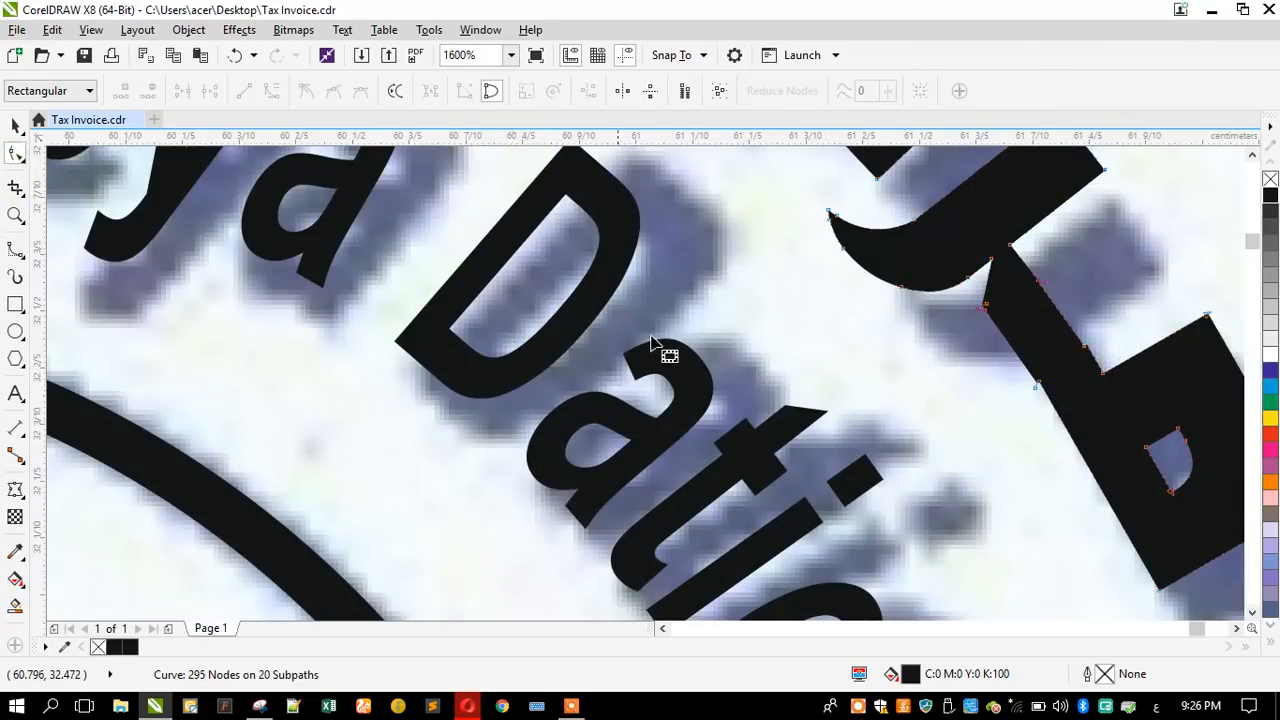
scroll(1127, 330, up, 1)
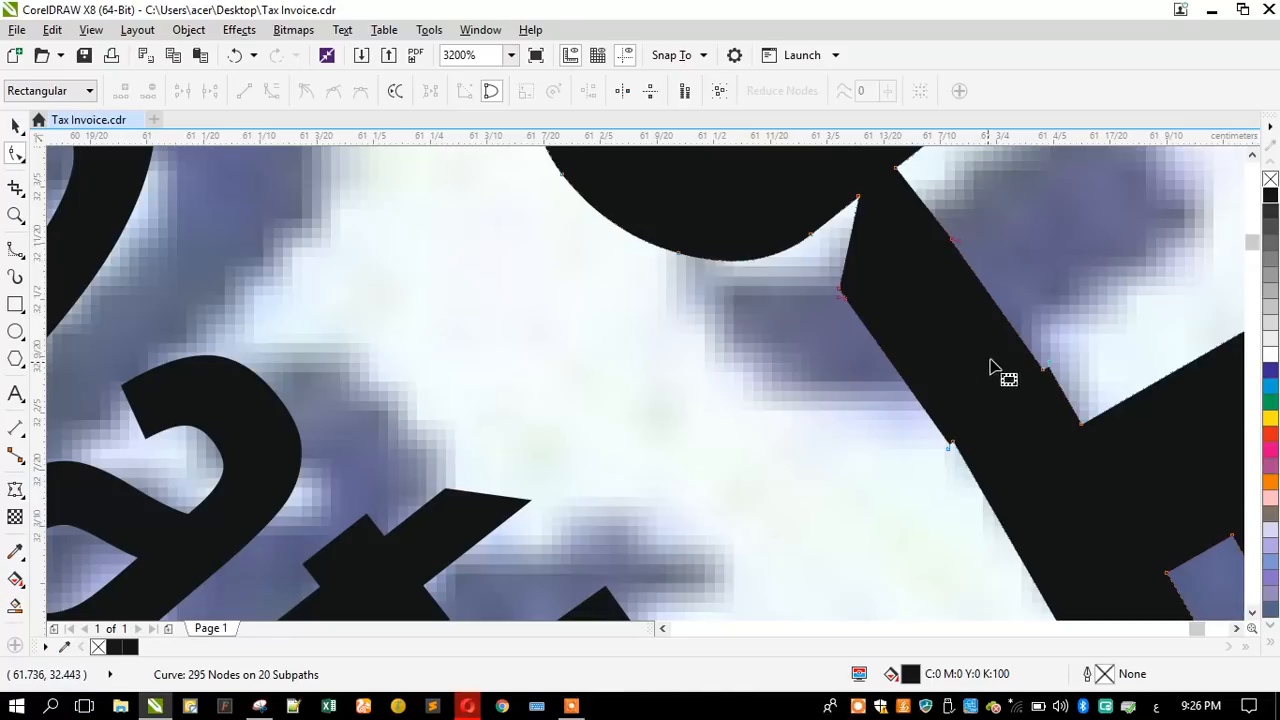
double_click(1003, 529)
drag(828, 369, 980, 467)
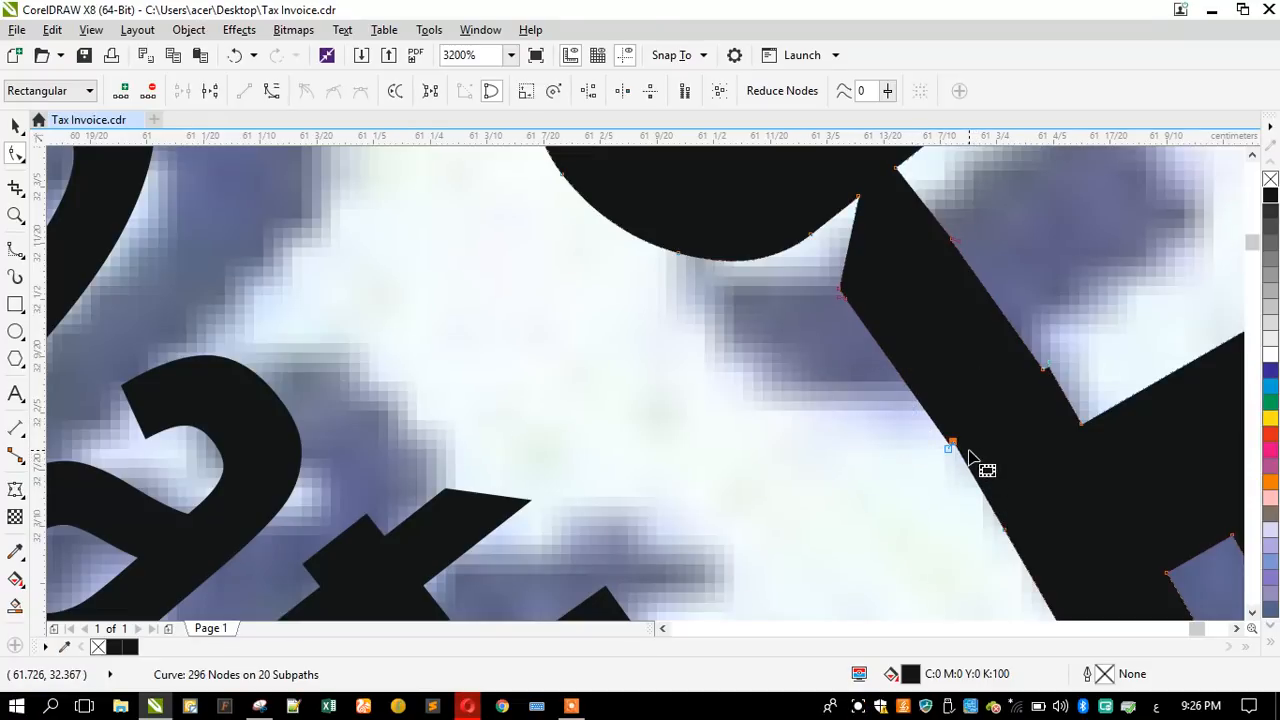
key(Delete)
drag(980, 231, 920, 279)
key(Delete)
drag(1073, 357, 1020, 390)
key(Delete)
scroll(1000, 410, down, 2)
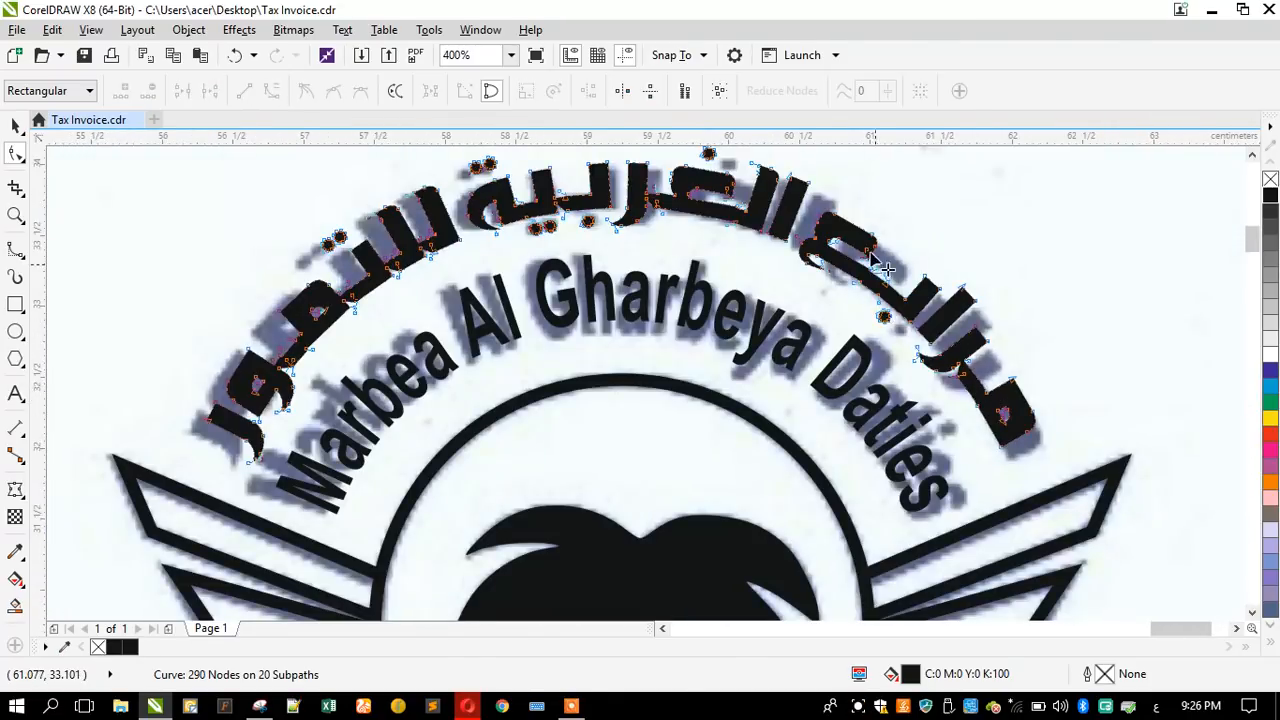
- Add four nodes around the stepped joint leading into the ع of مرابع and delete the stray nodes between them to smooth both edges
scroll(885, 268, up, 2)
scroll(918, 450, up, 1)
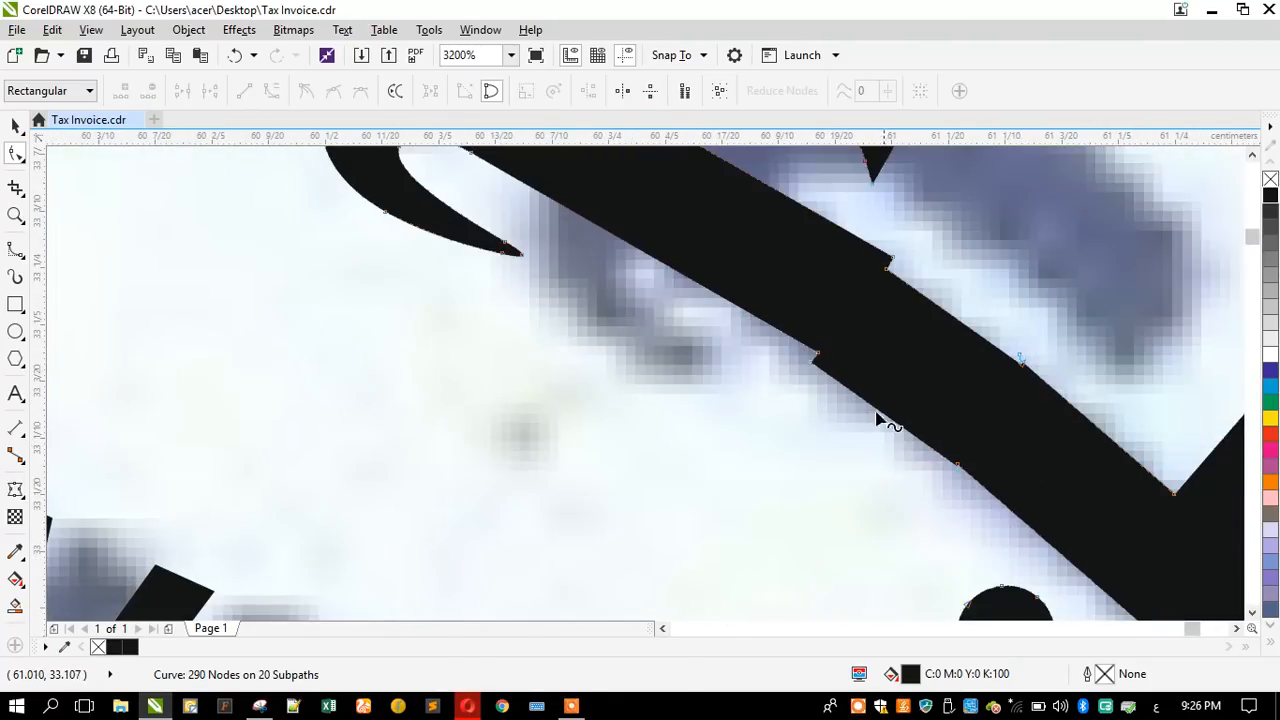
double_click(678, 271)
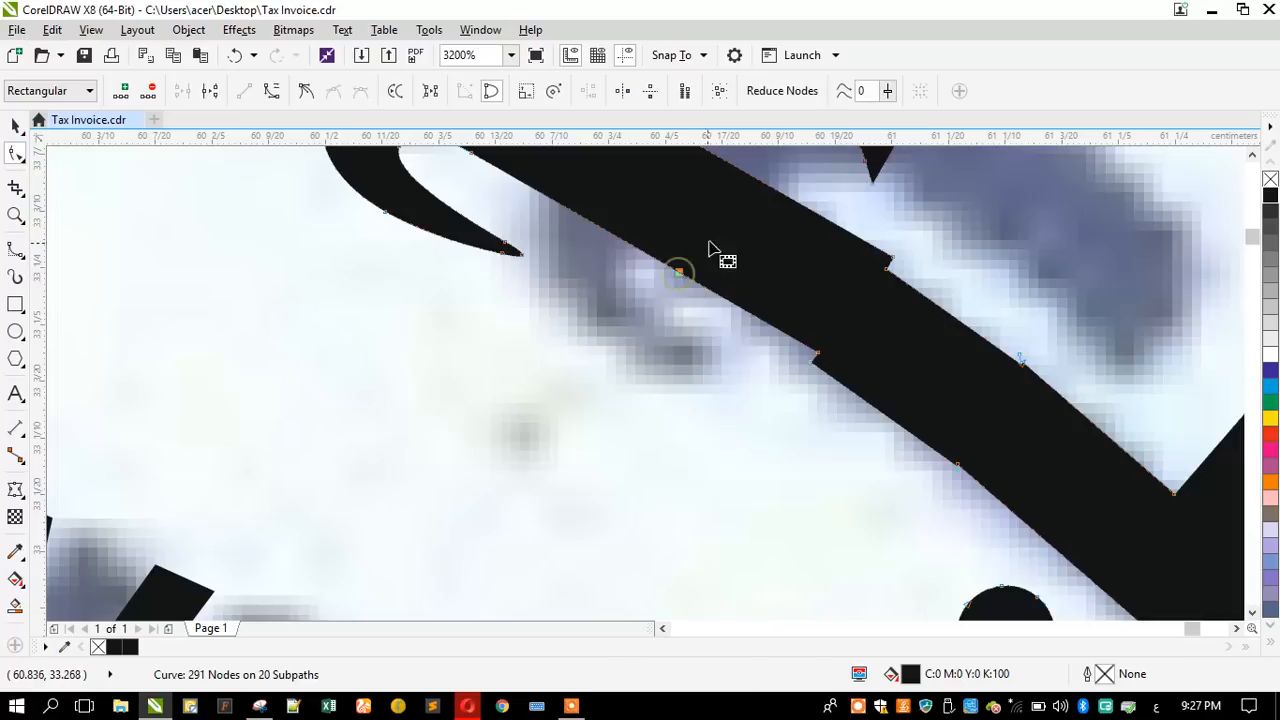
double_click(760, 183)
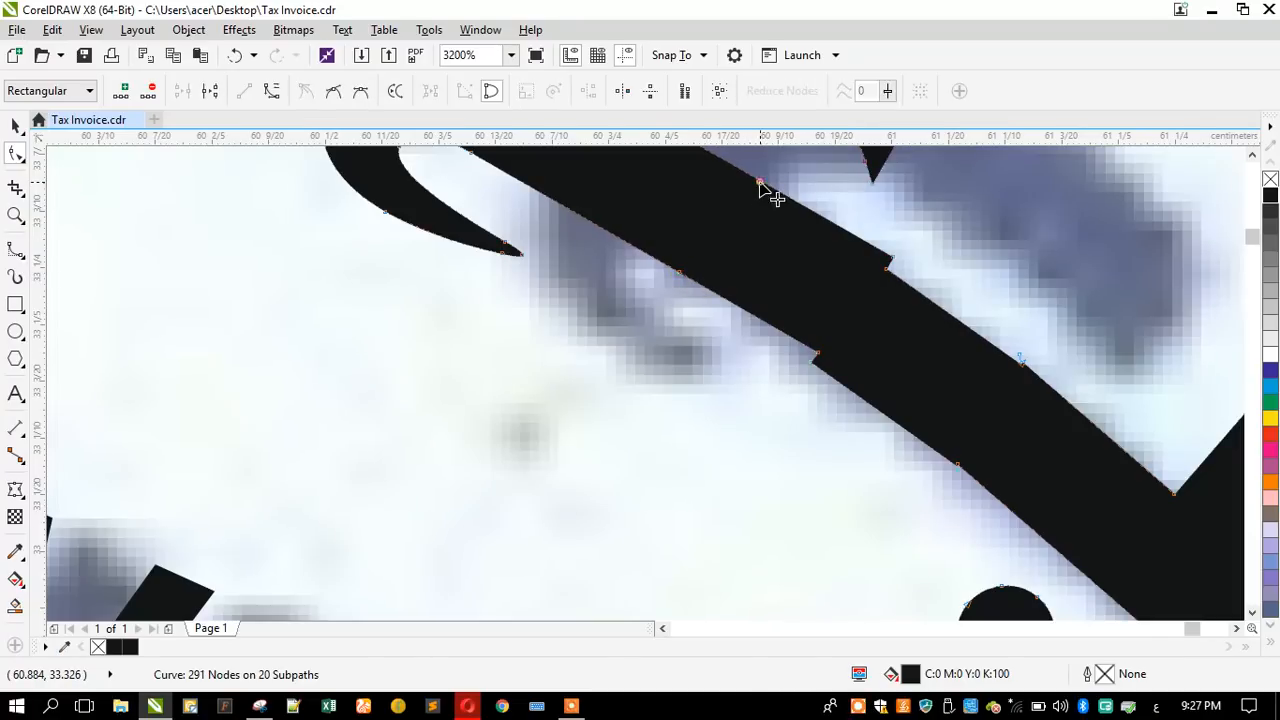
double_click(1029, 527)
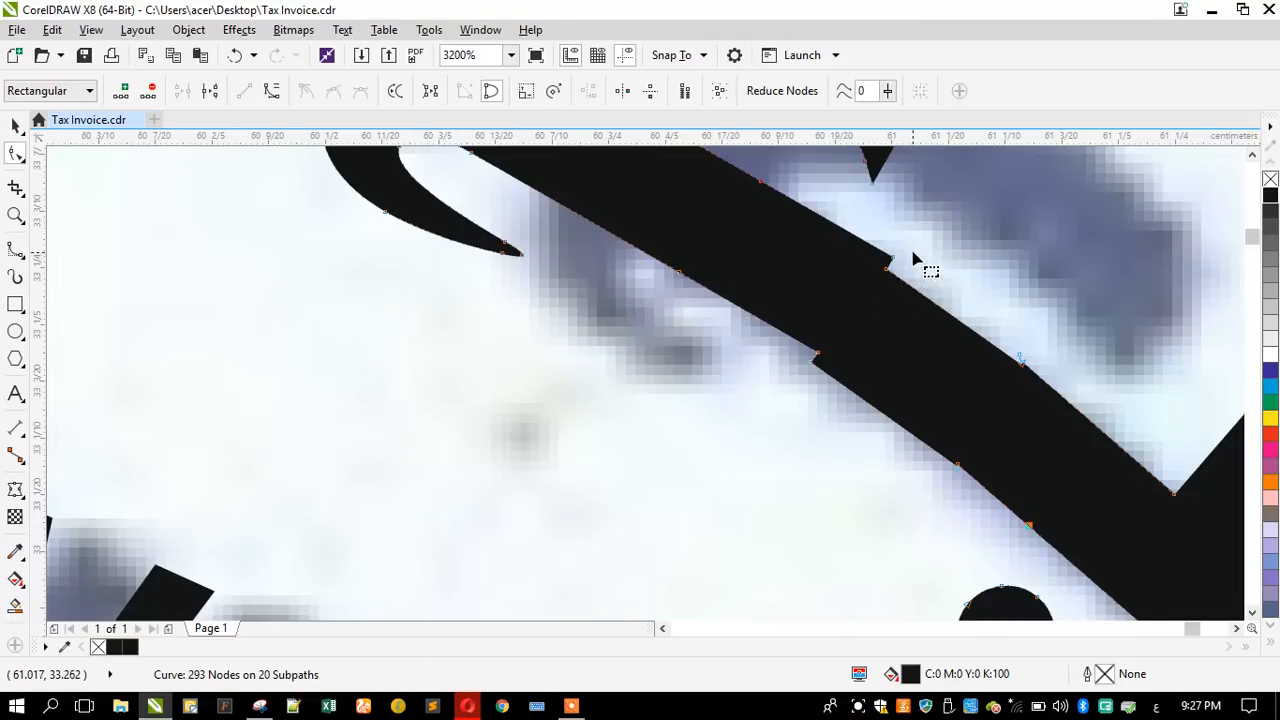
double_click(1057, 395)
drag(1042, 230, 828, 386)
key(Delete)
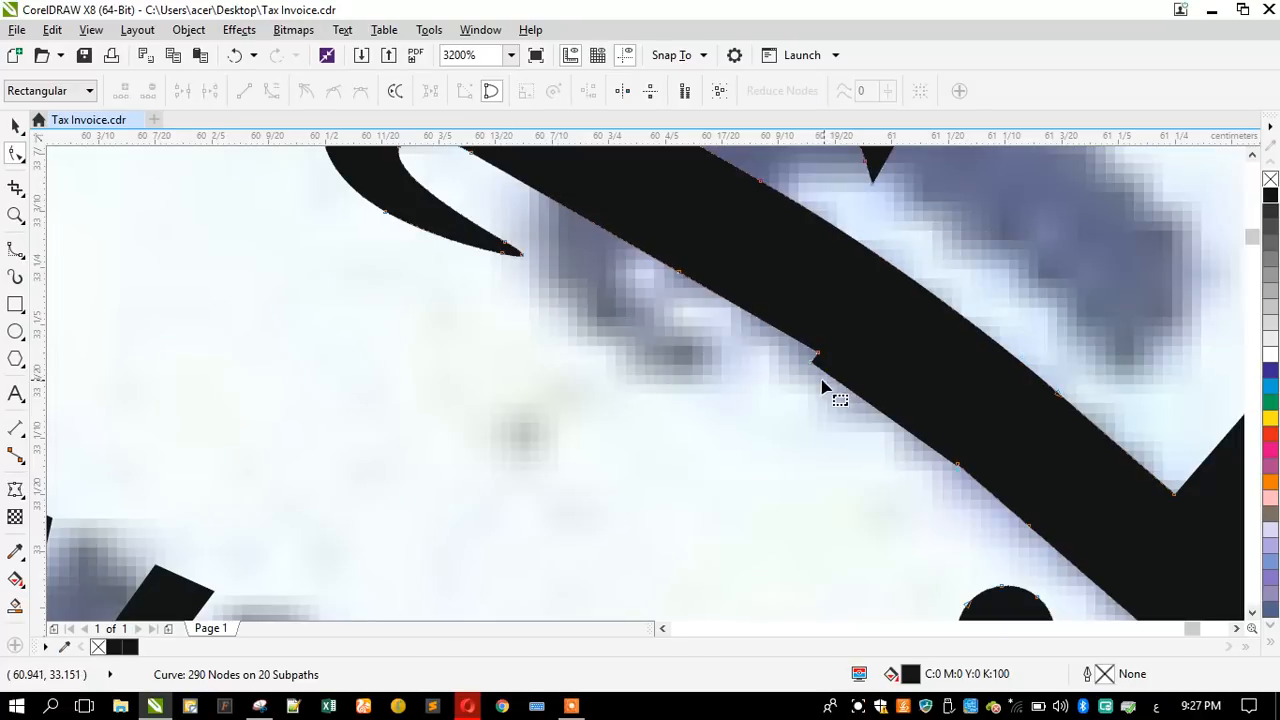
drag(786, 318, 960, 456)
key(Delete)
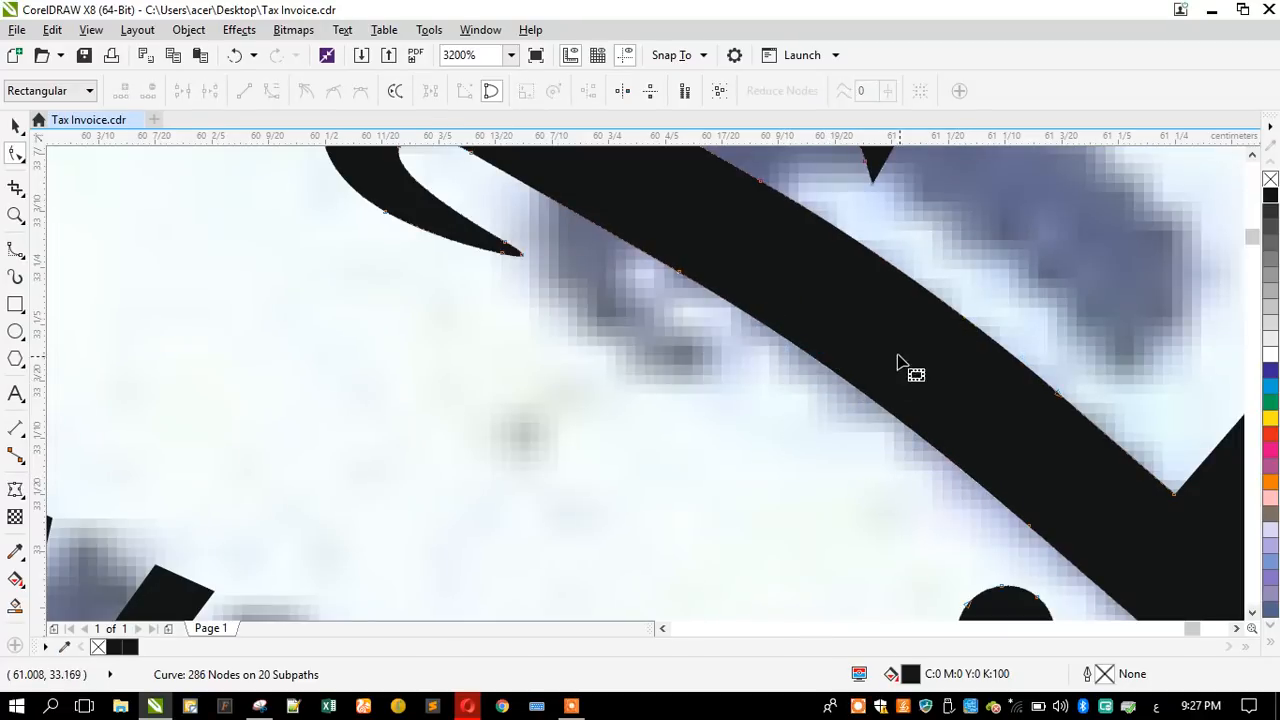
- Add a node on each edge of the غ–ل joint in الغربية and delete the stray step nodes to smooth the stroke
scroll(893, 362, down, 1)
scroll(893, 362, down, 2)
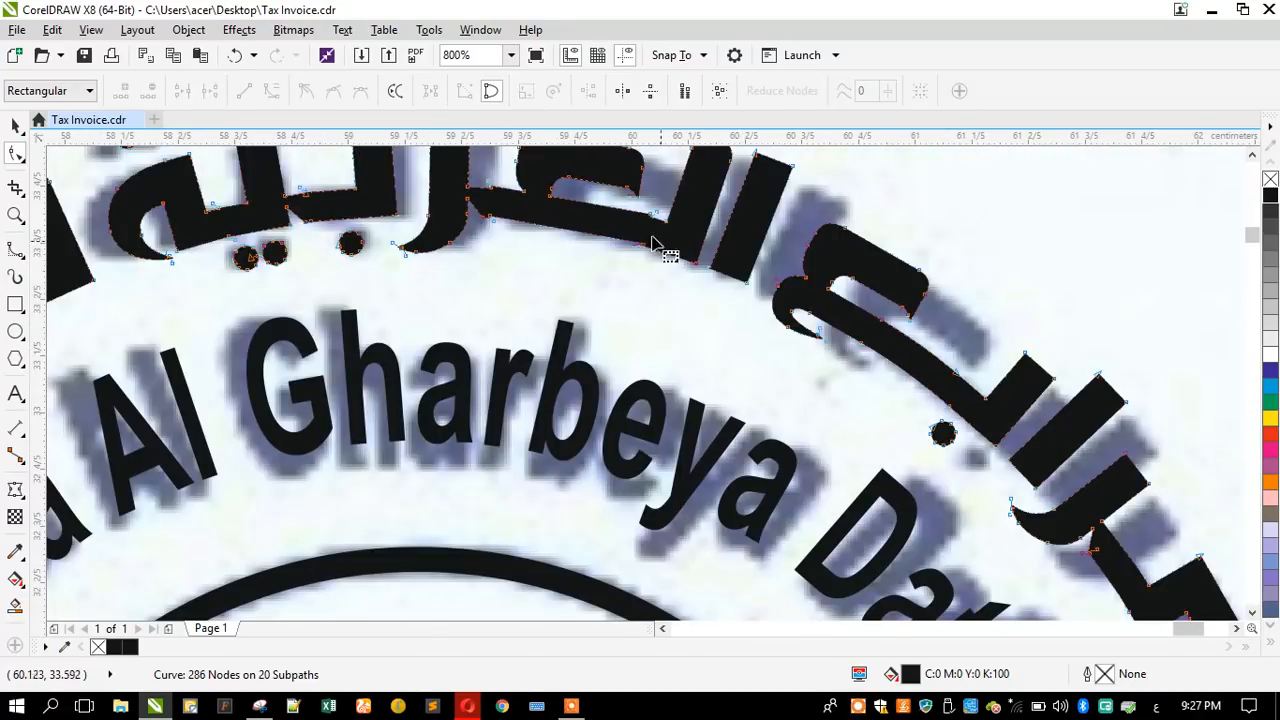
scroll(548, 198, up, 2)
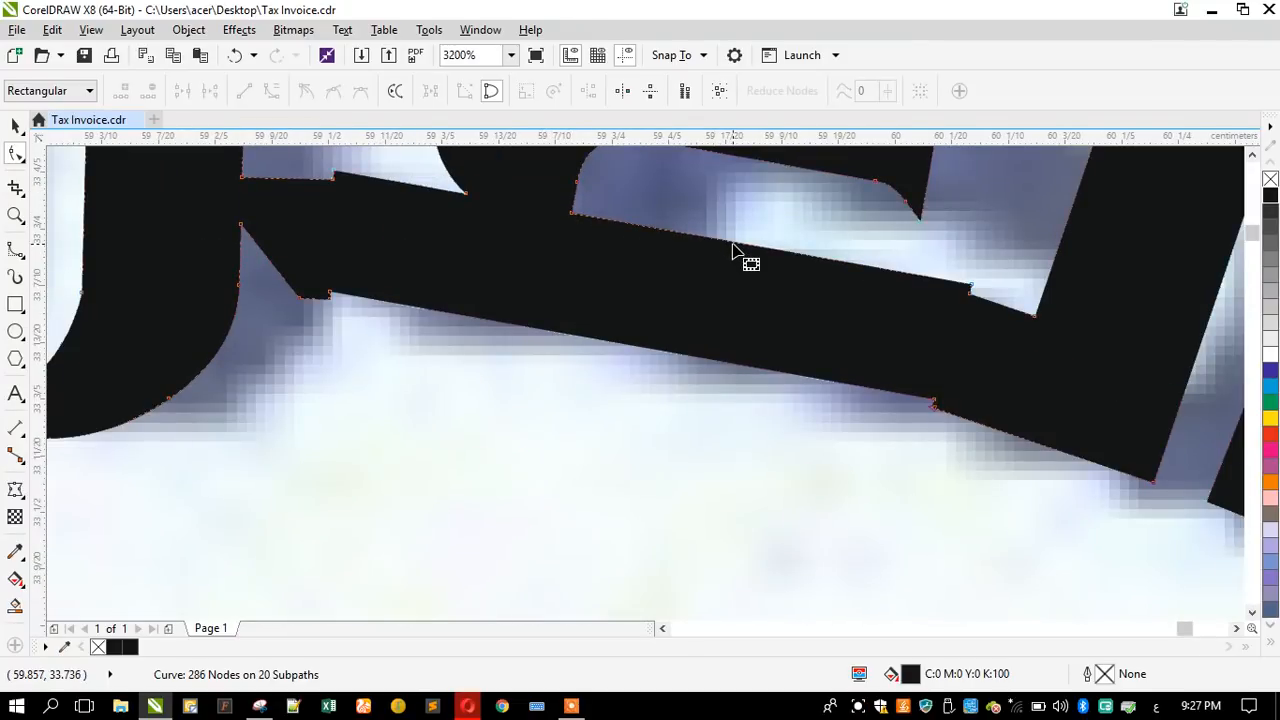
double_click(731, 243)
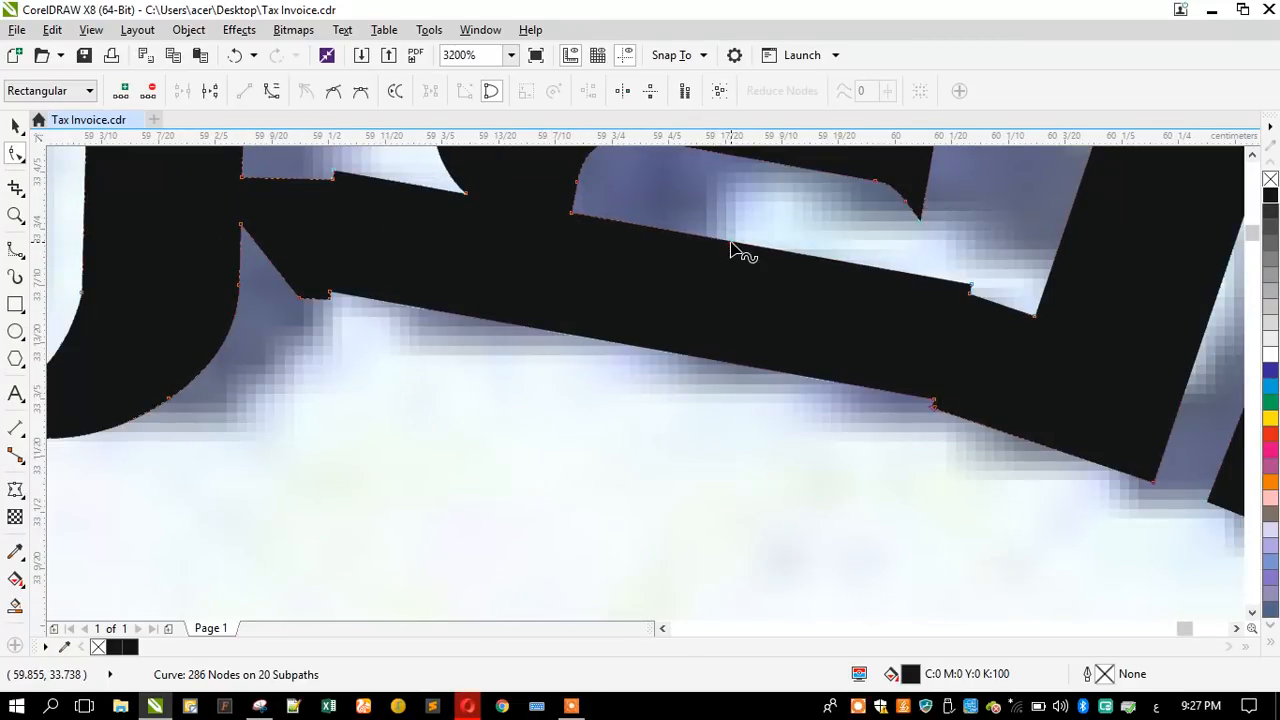
double_click(680, 358)
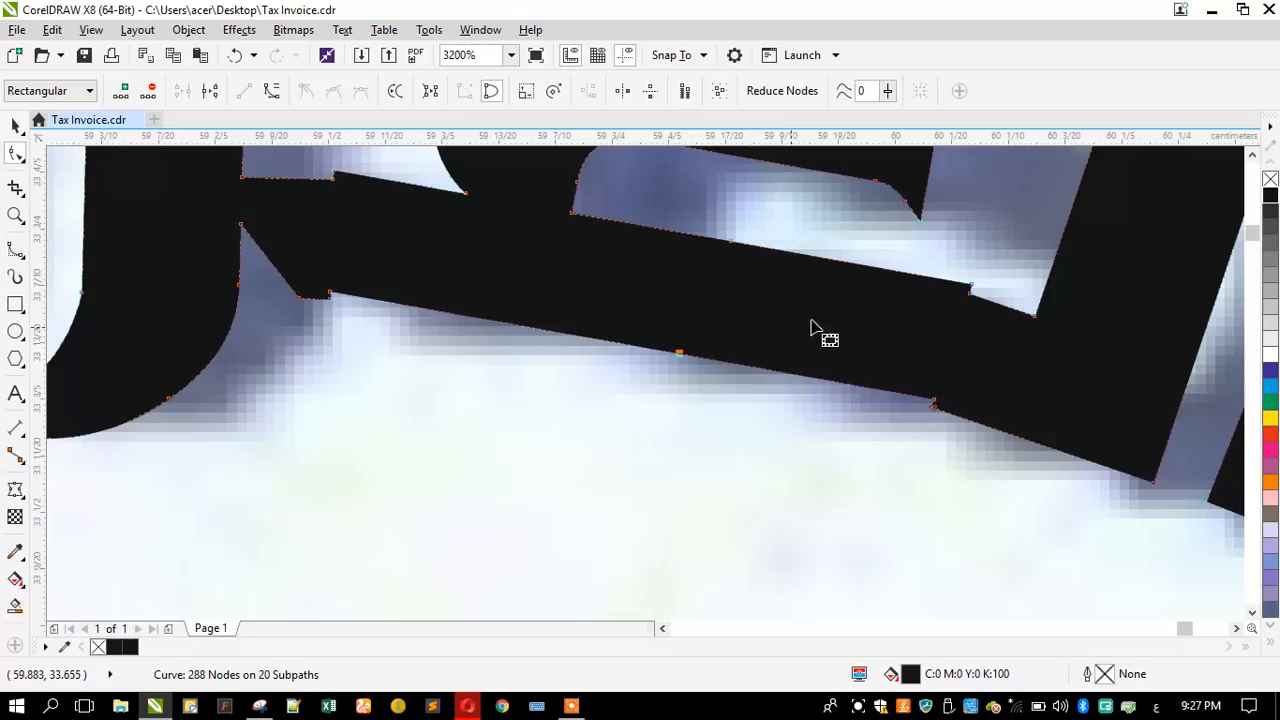
click(966, 289)
key(Delete)
drag(877, 331, 957, 437)
key(Delete)
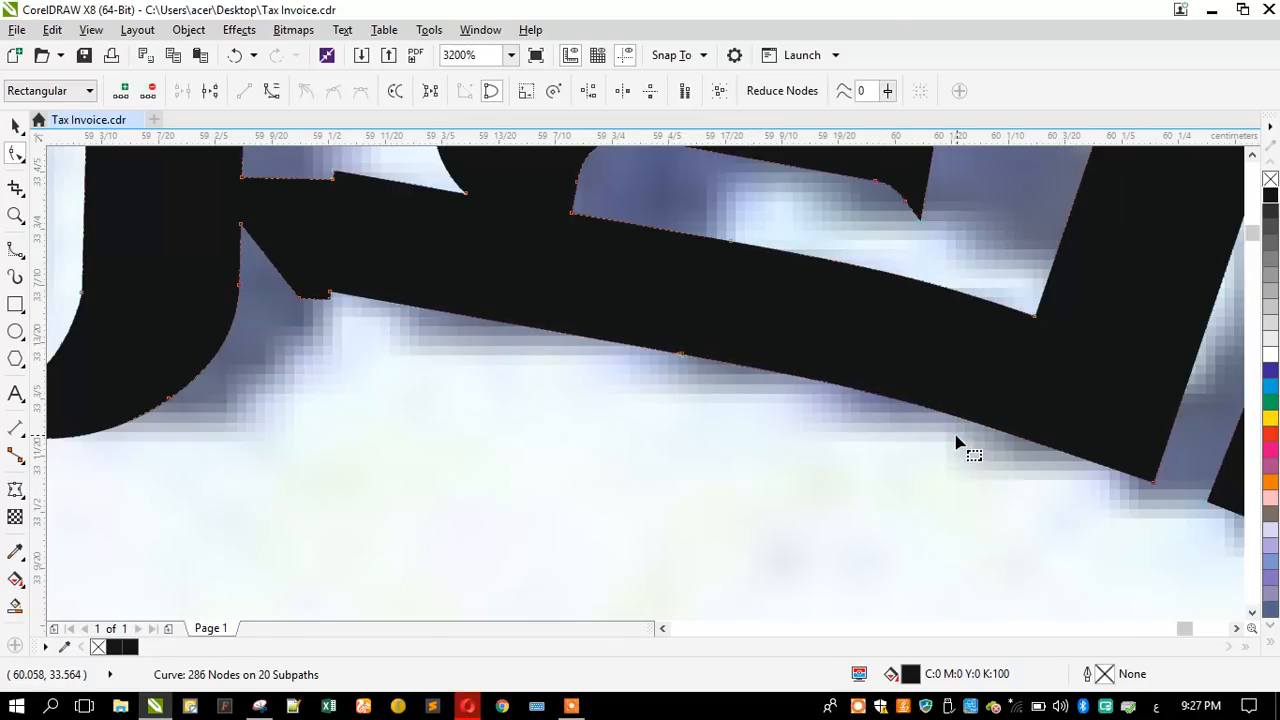
- Delete the stray nodes on both edges of the joint between the ر and غ in الغربية
scroll(956, 404, down, 1)
scroll(609, 336, up, 1)
drag(667, 345, 736, 402)
key(Delete)
drag(652, 222, 698, 274)
key(Delete)
scroll(786, 350, down, 2)
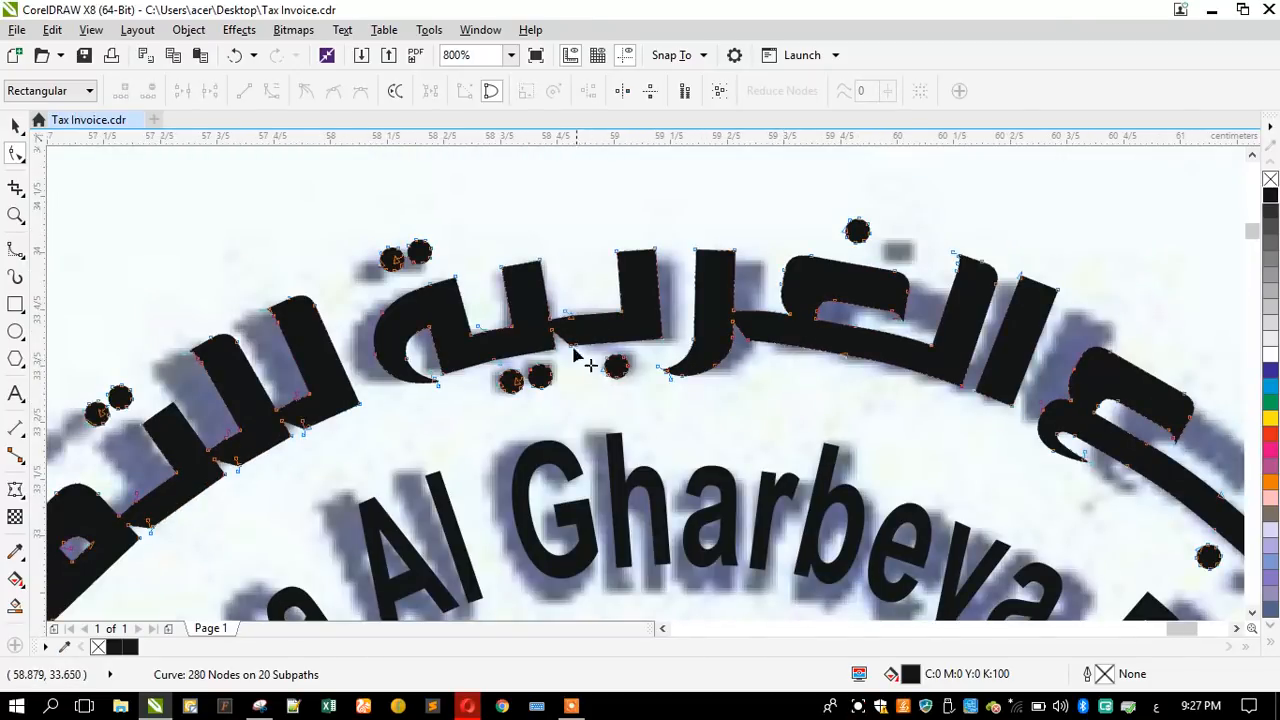
- Delete the stray nodes at the letter joints of the بية ending in الغربية
scroll(586, 350, up, 2)
drag(584, 271, 601, 293)
key(Delete)
drag(609, 374, 680, 434)
key(Delete)
drag(266, 432, 318, 482)
key(Delete)
drag(248, 330, 323, 378)
key(Delete)
- Delete the stray nodes along the inner upper edges where the opening letters of للتمور join
scroll(634, 296, down, 2)
scroll(273, 438, up, 2)
key(Delete)
drag(556, 186, 586, 260)
key(Delete)
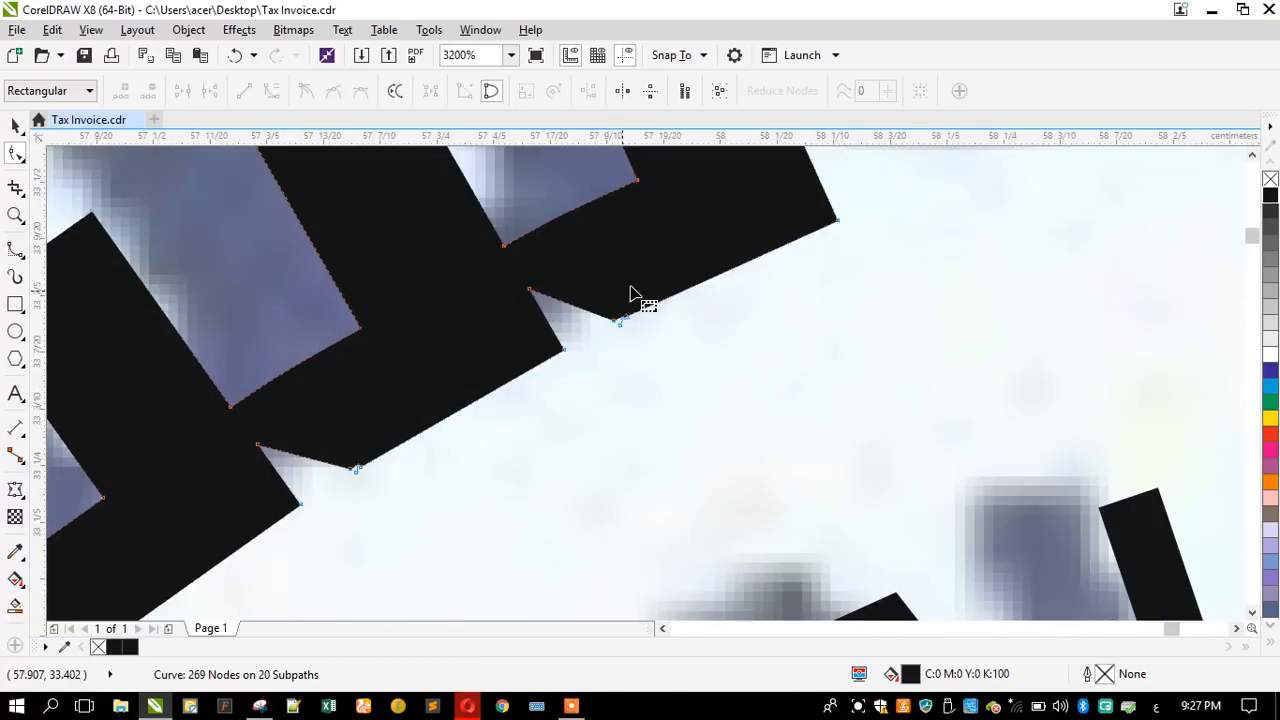
- Delete the stray nodes at the lower corners of the joints between the opening letters of للتمور
scroll(633, 323, up, 1)
drag(600, 296, 651, 357)
key(Delete)
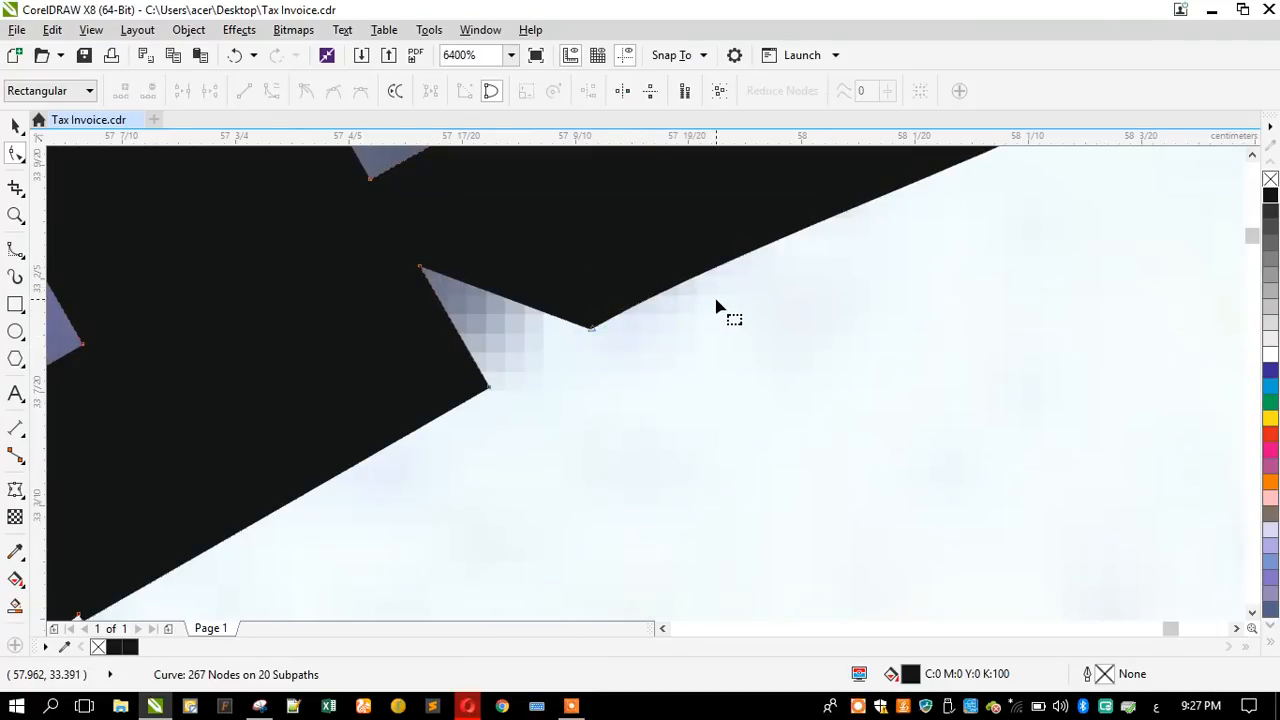
scroll(716, 308, down, 1)
scroll(432, 459, up, 1)
drag(366, 429, 423, 497)
key(Delete)
scroll(680, 345, down, 3)
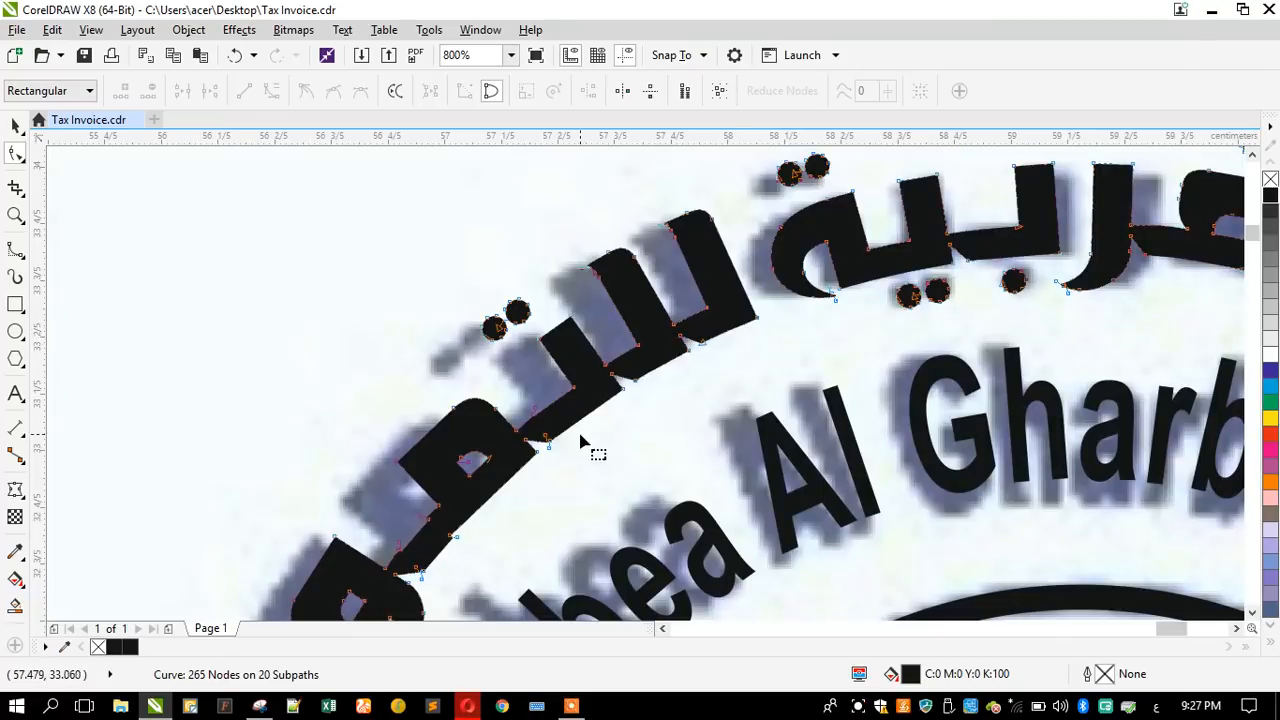
- Delete the stray nodes on the upper and lower edges of the joint between the ت and م in للتمور
scroll(582, 441, up, 3)
drag(463, 277, 571, 371)
key(Delete)
drag(626, 486, 684, 538)
key(Delete)
scroll(648, 398, down, 4)
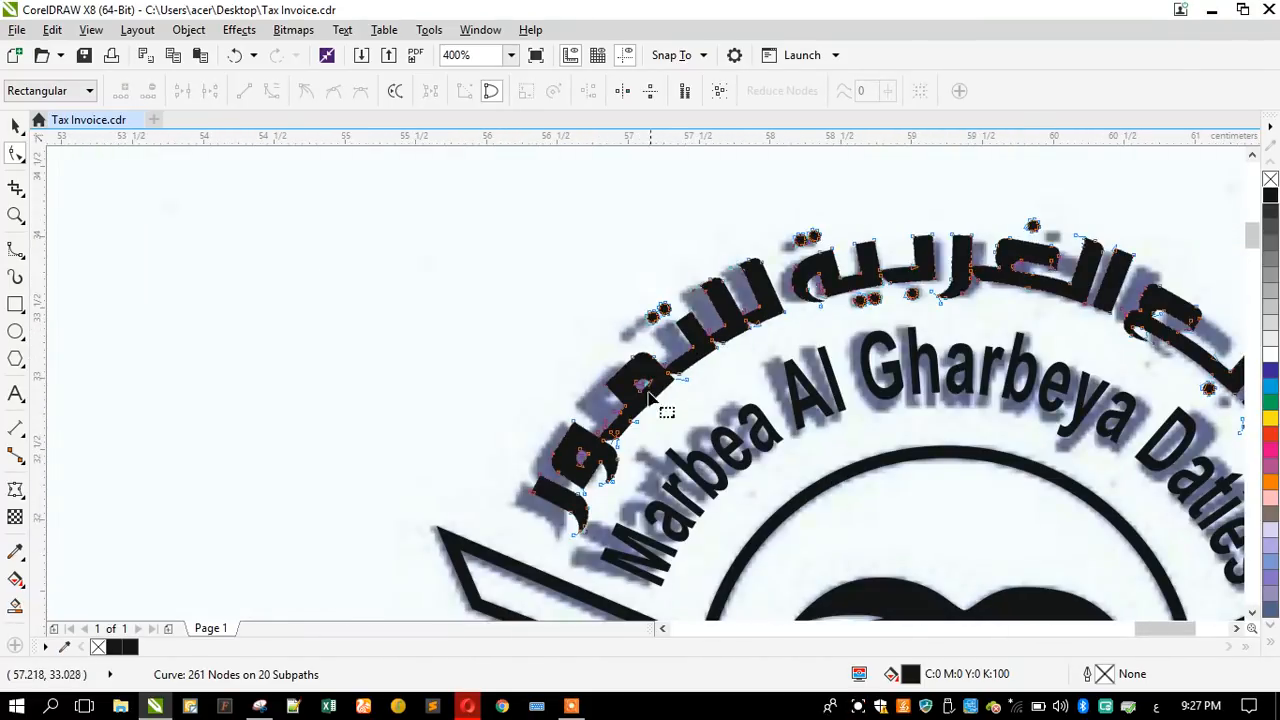
- Smooth both edges of the kashida after the م in للتمور by adding an outer-edge node and deleting the stray step nodes
scroll(612, 480, up, 2)
scroll(637, 214, up, 1)
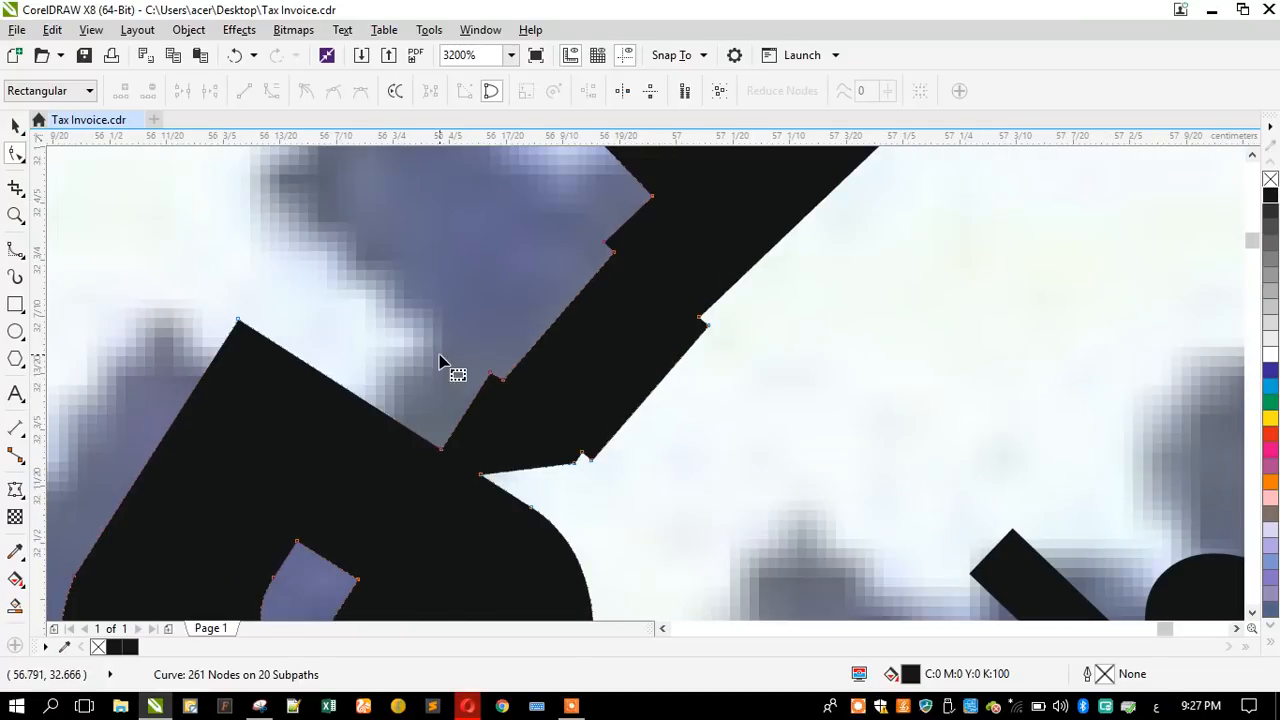
drag(440, 218, 640, 412)
key(Delete)
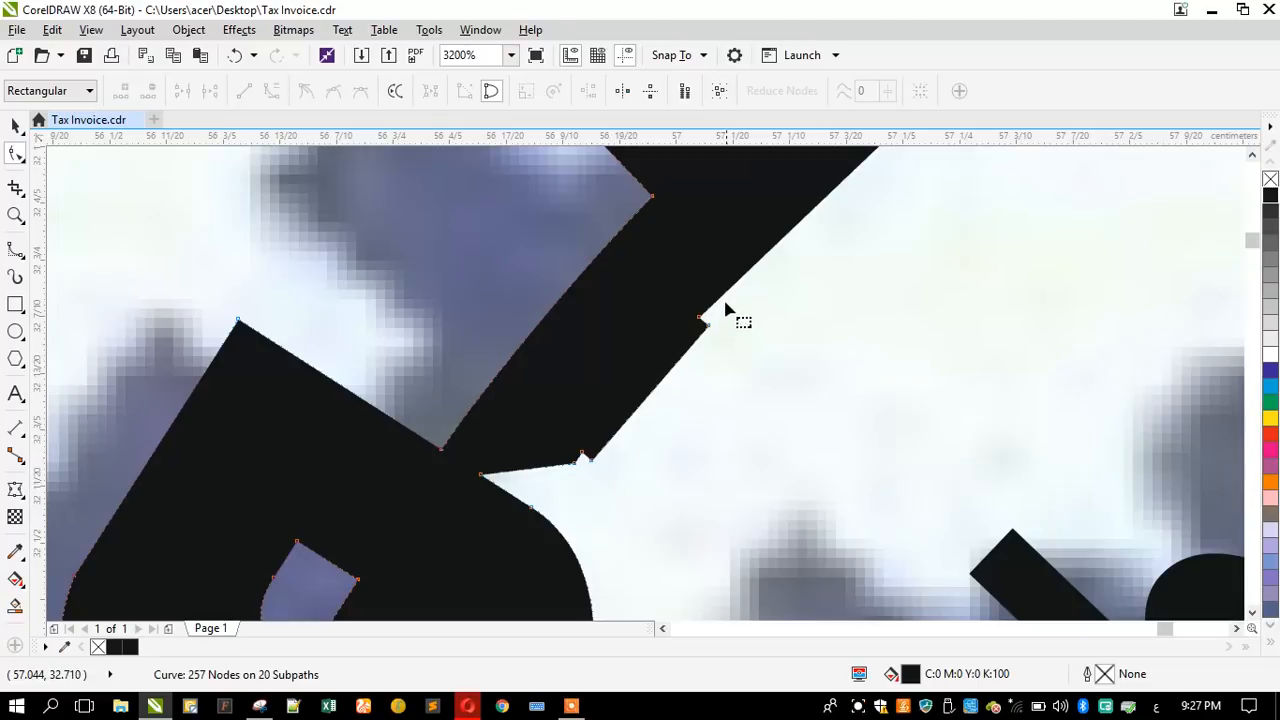
double_click(789, 230)
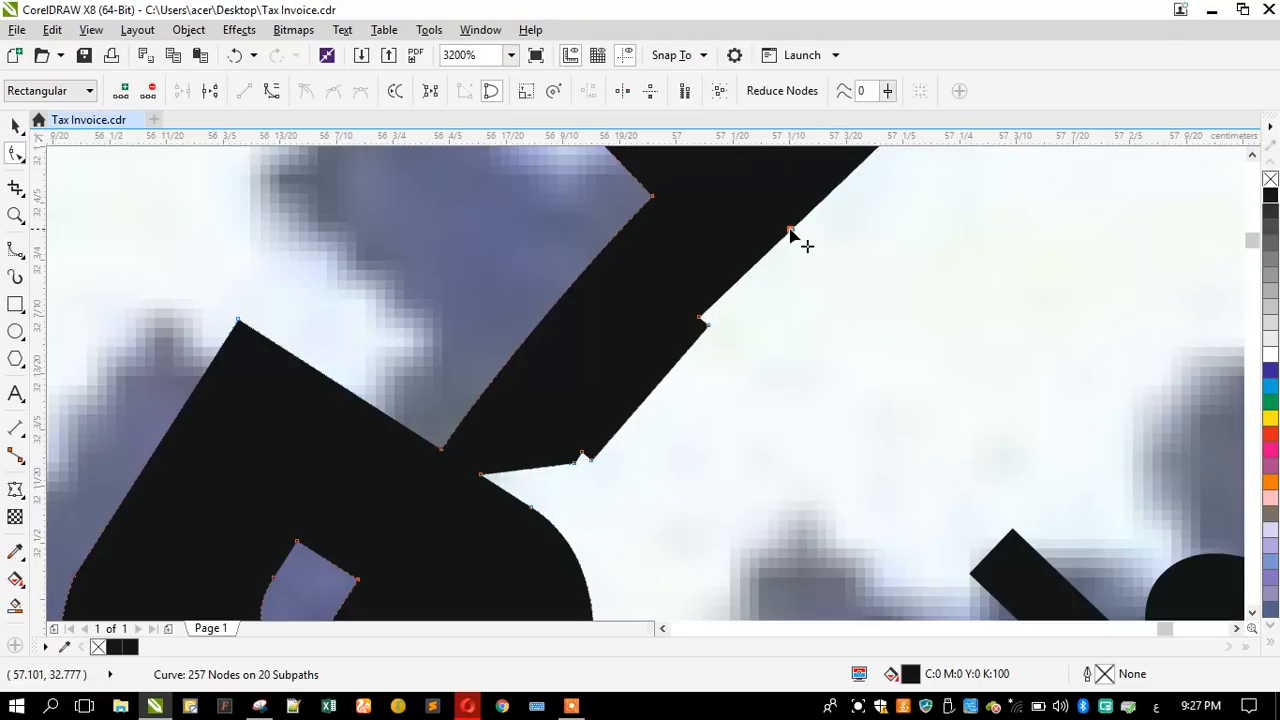
key(Delete)
drag(562, 404, 623, 488)
key(Delete)
key(Delete)
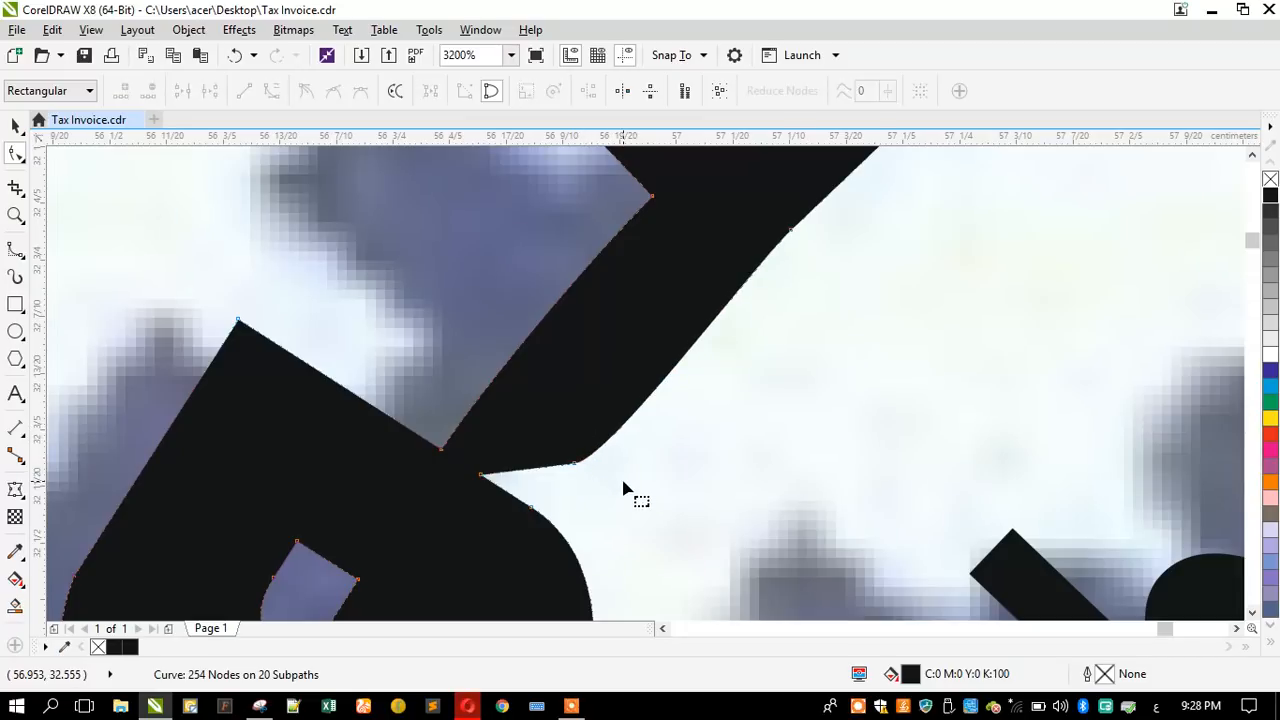
scroll(593, 347, down, 3)
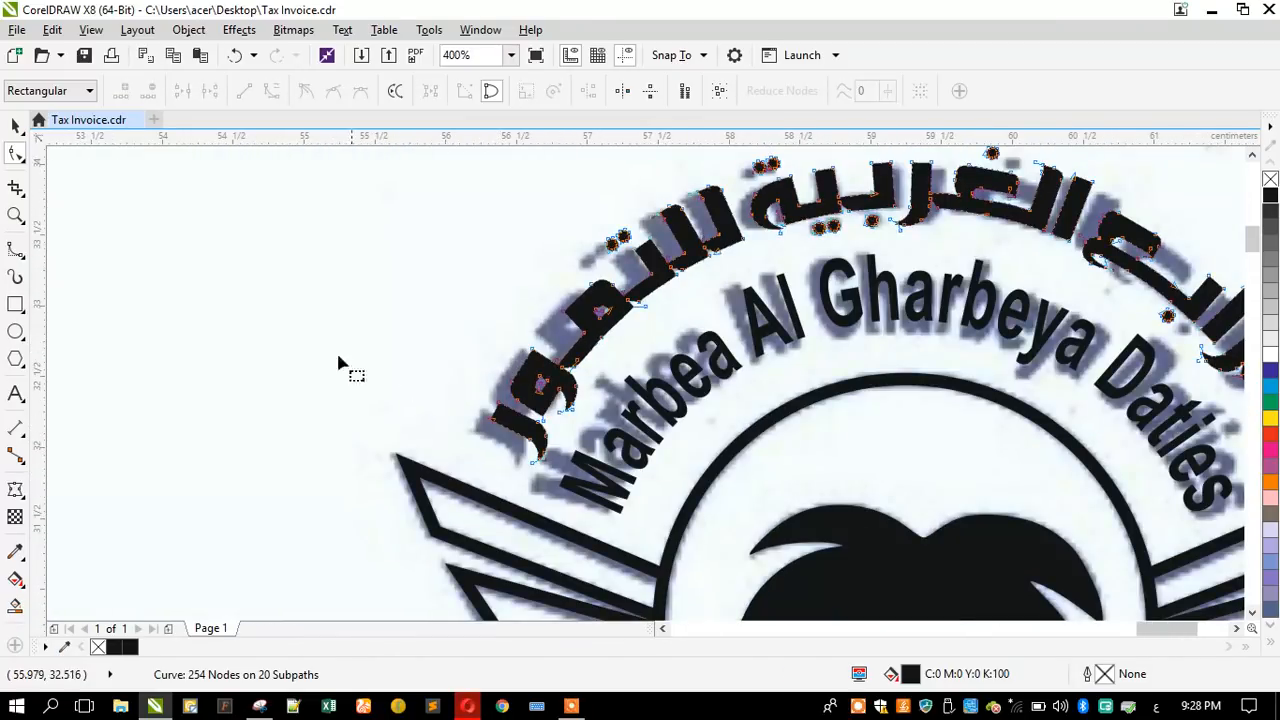
click(15, 124)
- Draw a rectangle about 4.63 × 2.51 cm over the scanned INVOICE badge and round its corners to about 0.4 cm
scroll(470, 313, down, 1)
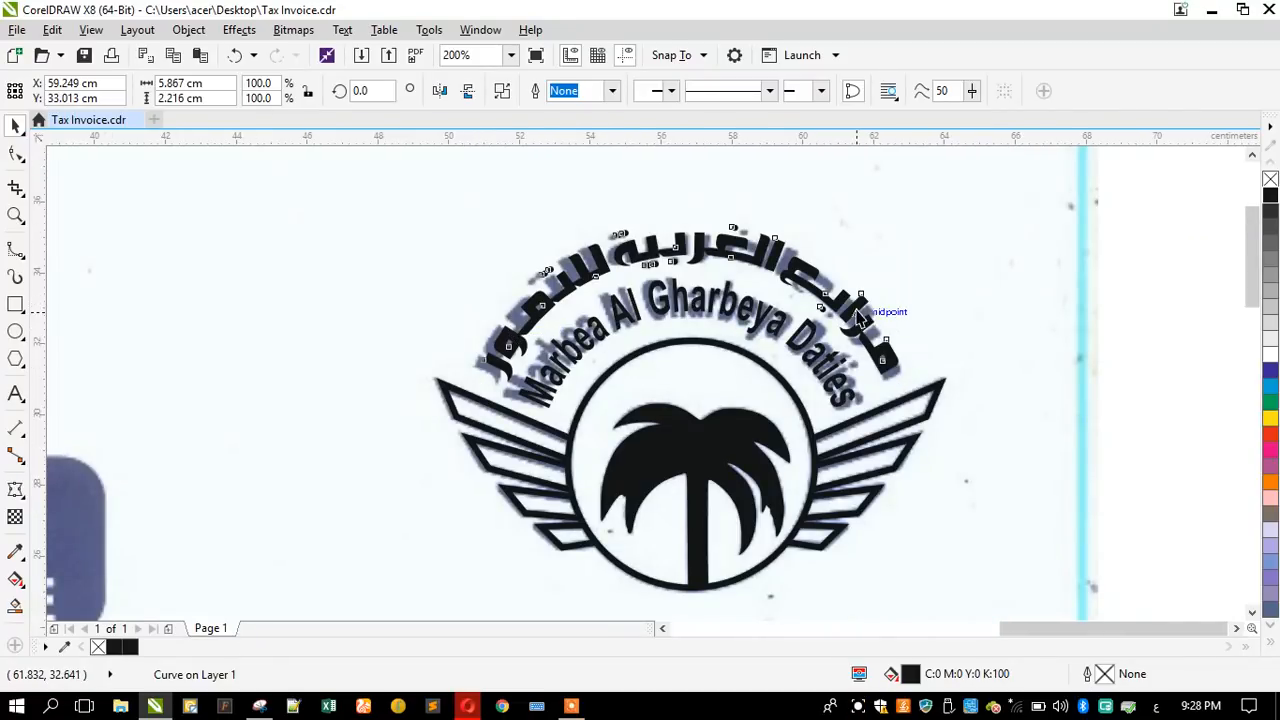
scroll(859, 318, down, 1)
scroll(745, 340, down, 1)
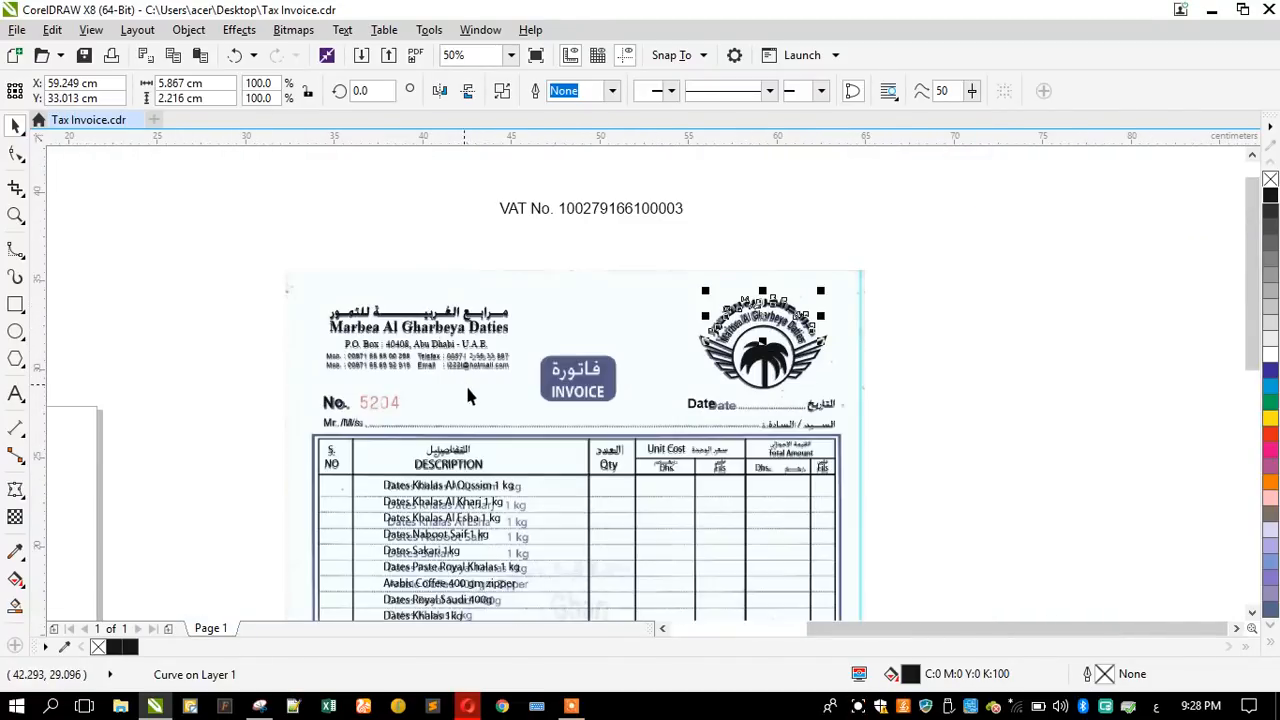
scroll(567, 385, up, 1)
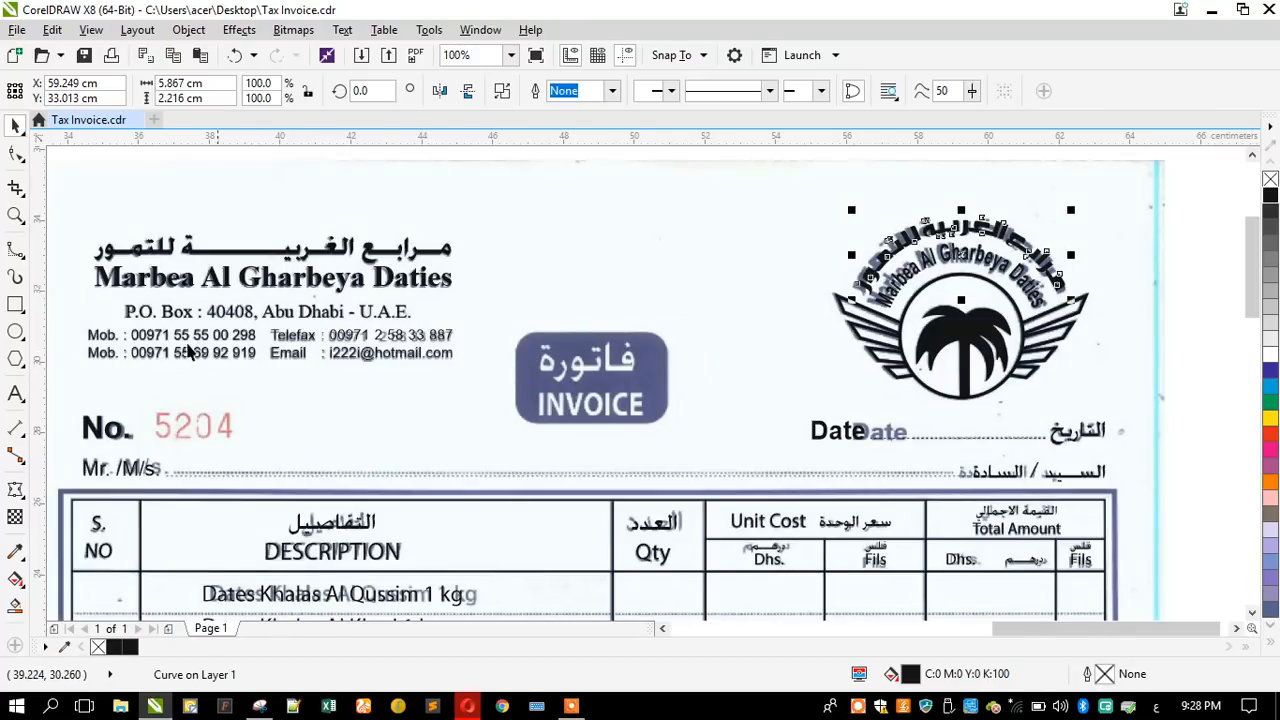
key(F6)
drag(507, 335, 676, 428)
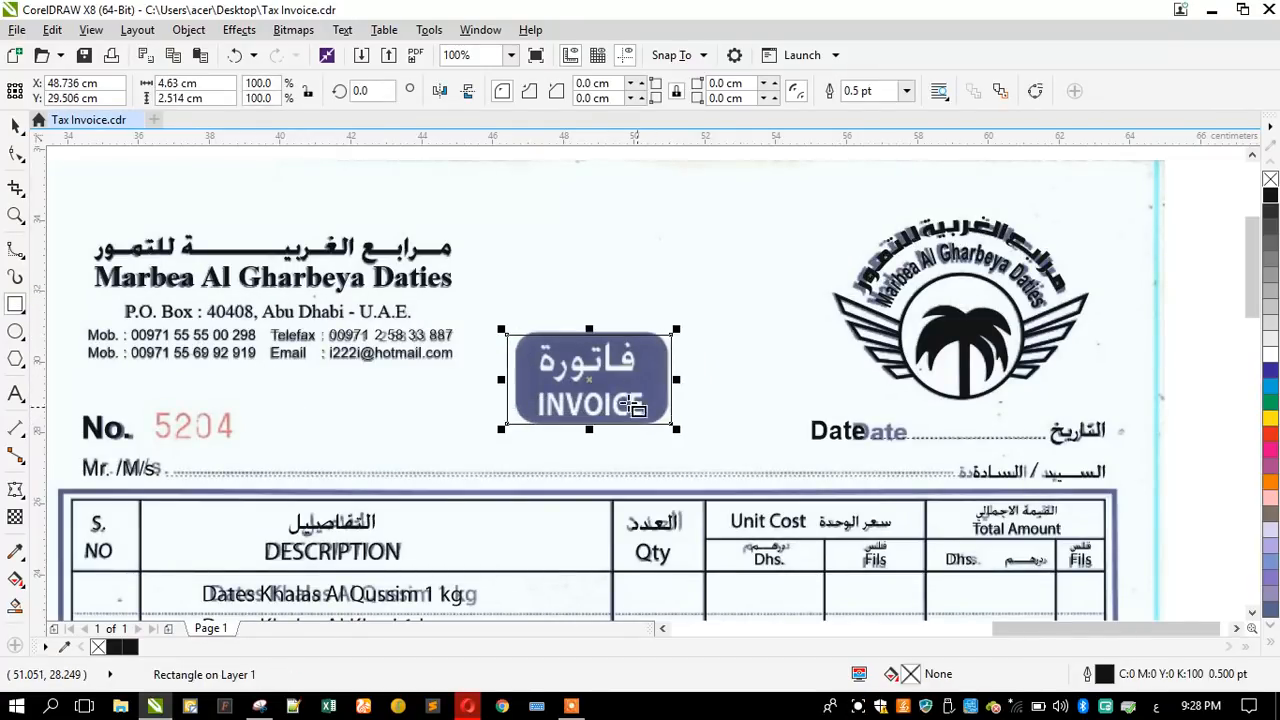
click(15, 151)
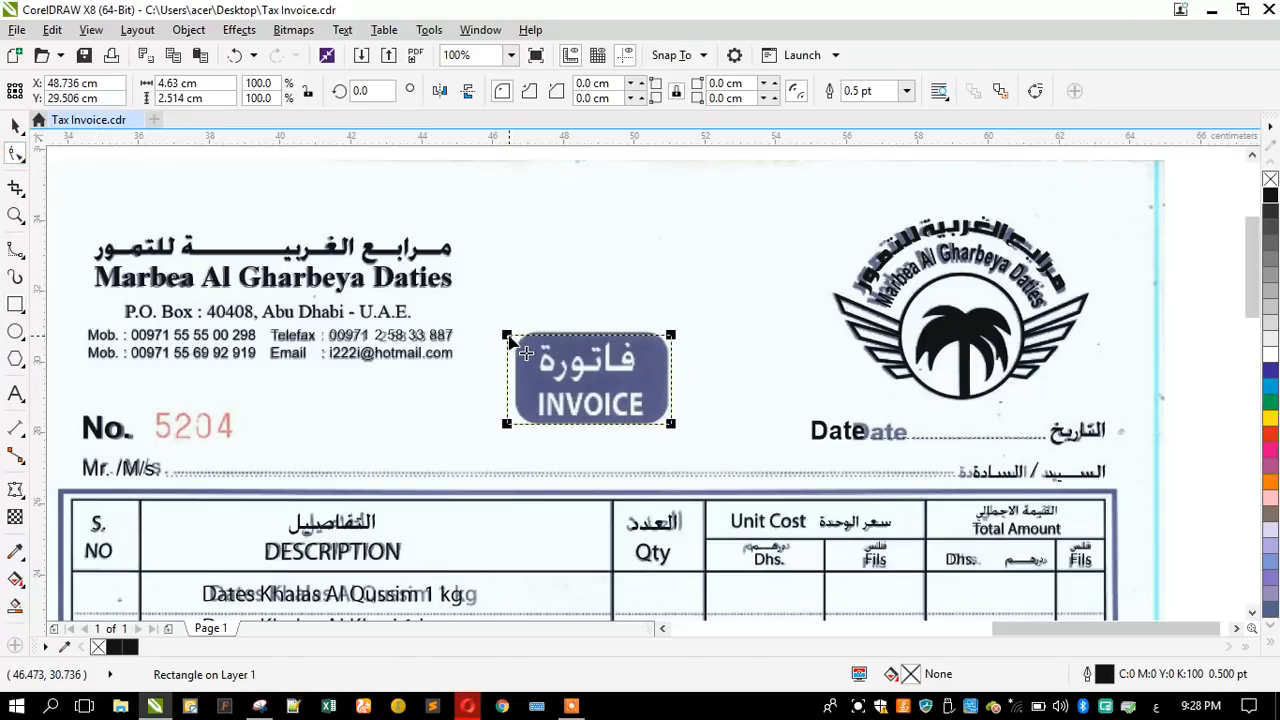
drag(507, 335, 520, 345)
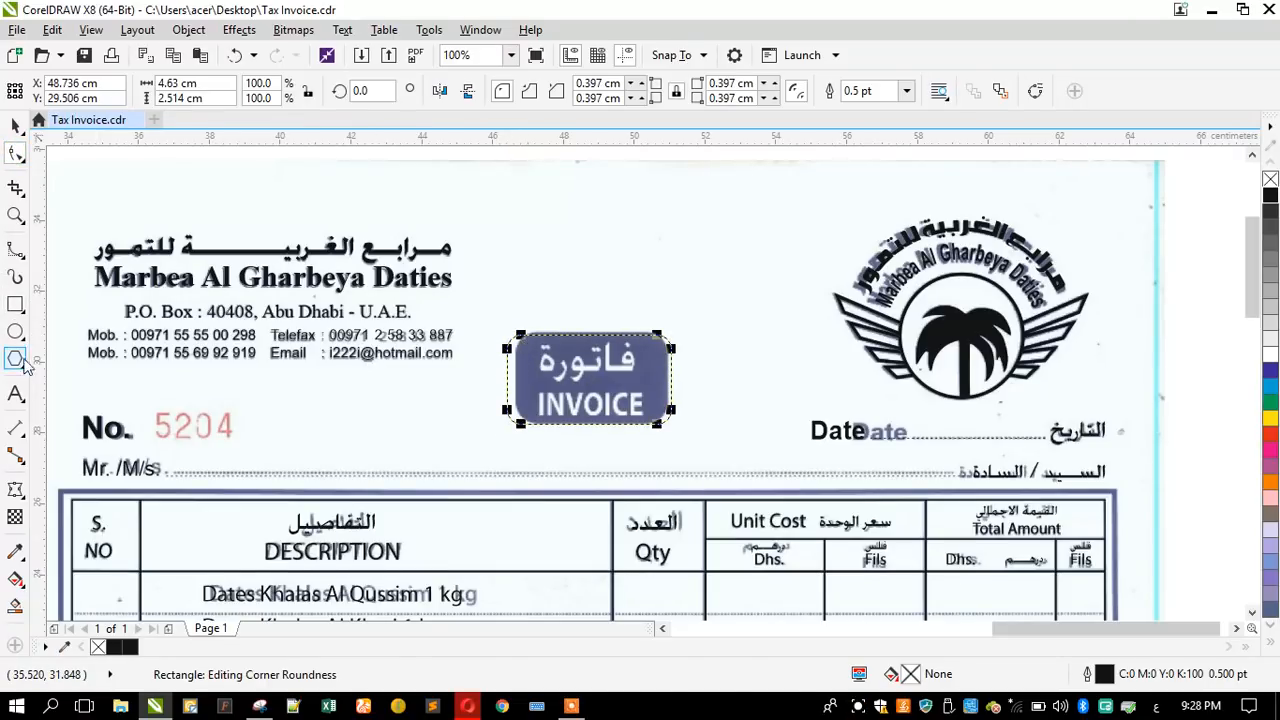
- Copy the سعر الوحدة label to above the INVOICE badge and replace its text with فاتورة ضريبية
click(16, 393)
click(15, 126)
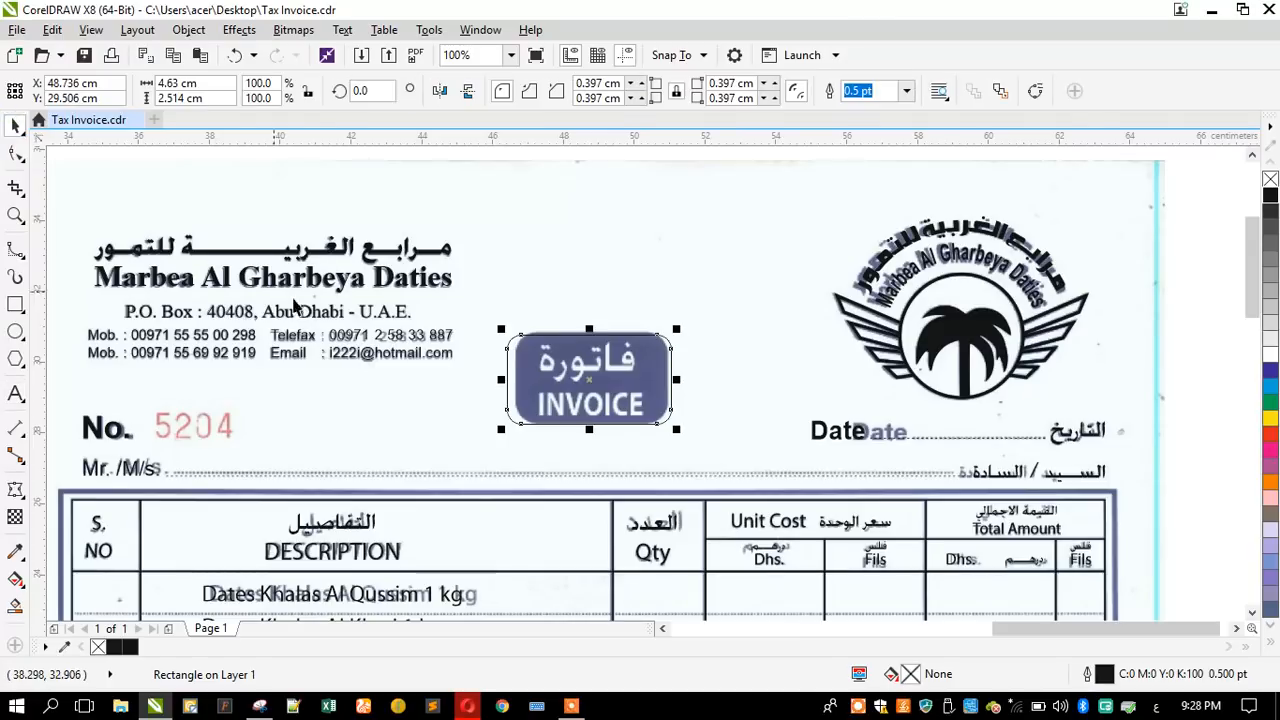
click(835, 522)
drag(835, 522, 621, 292)
click(17, 393)
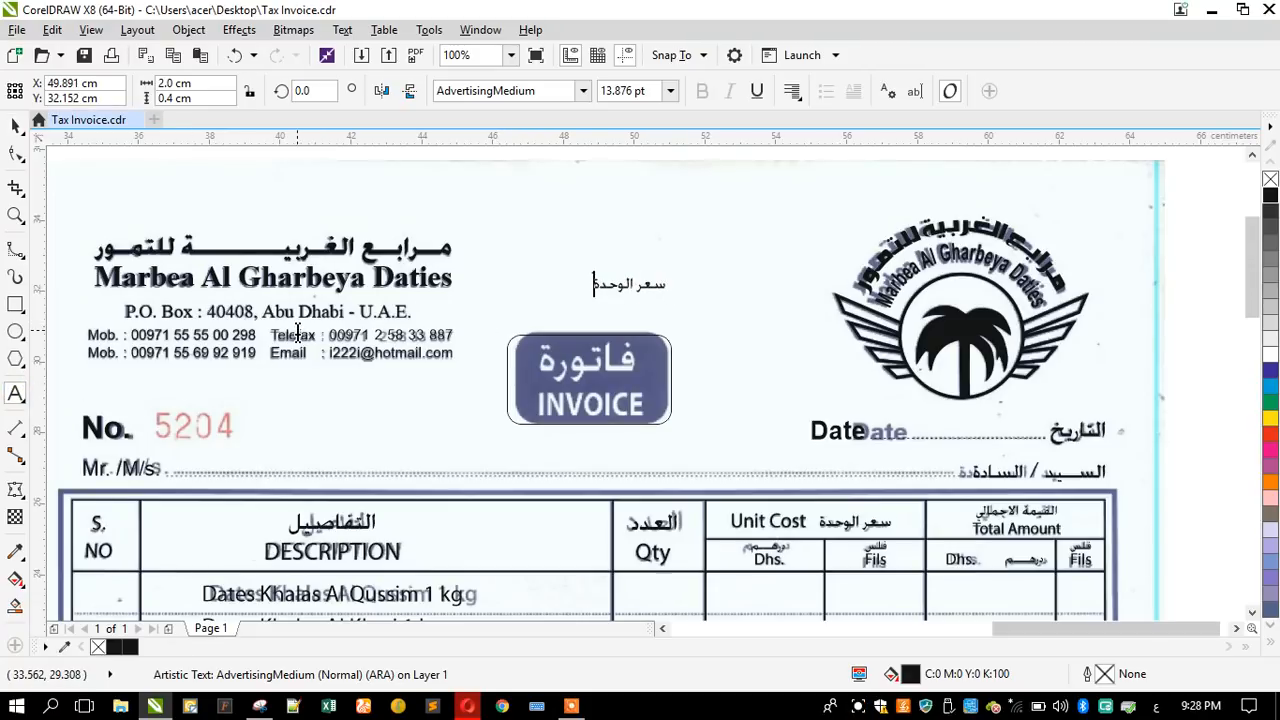
key(ctrl+a)
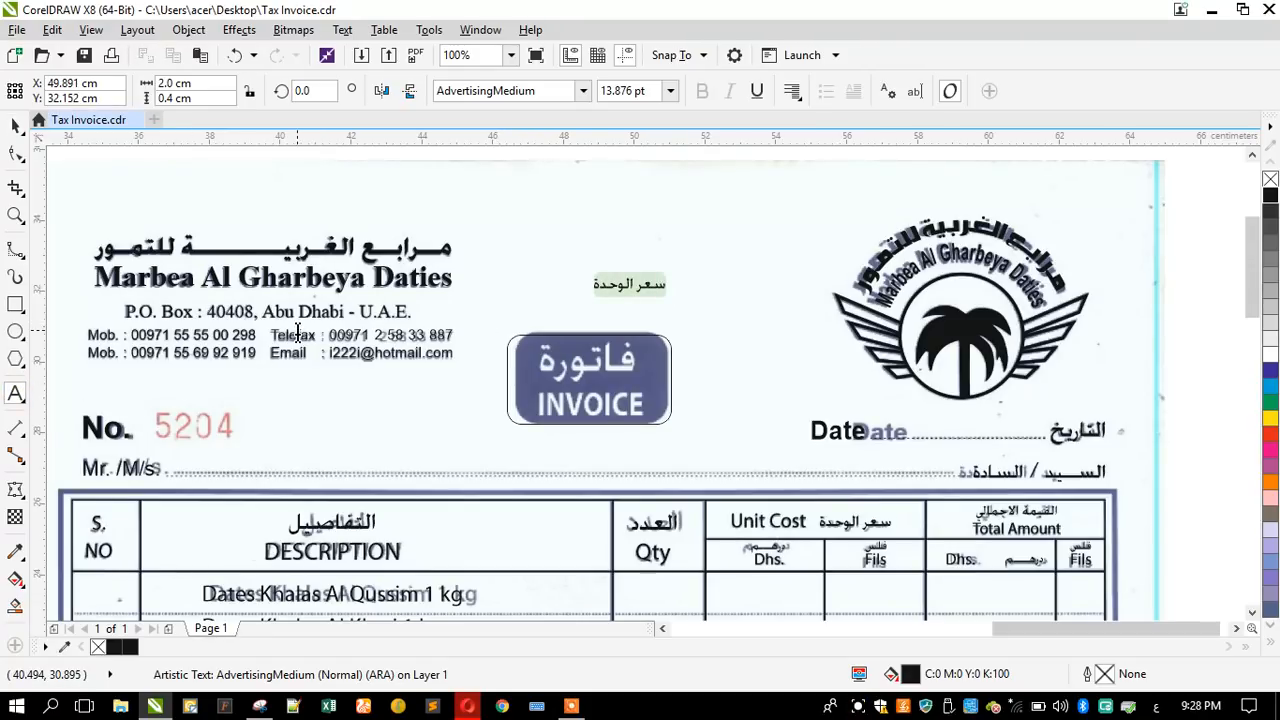
text(فاتورة ضريبية)
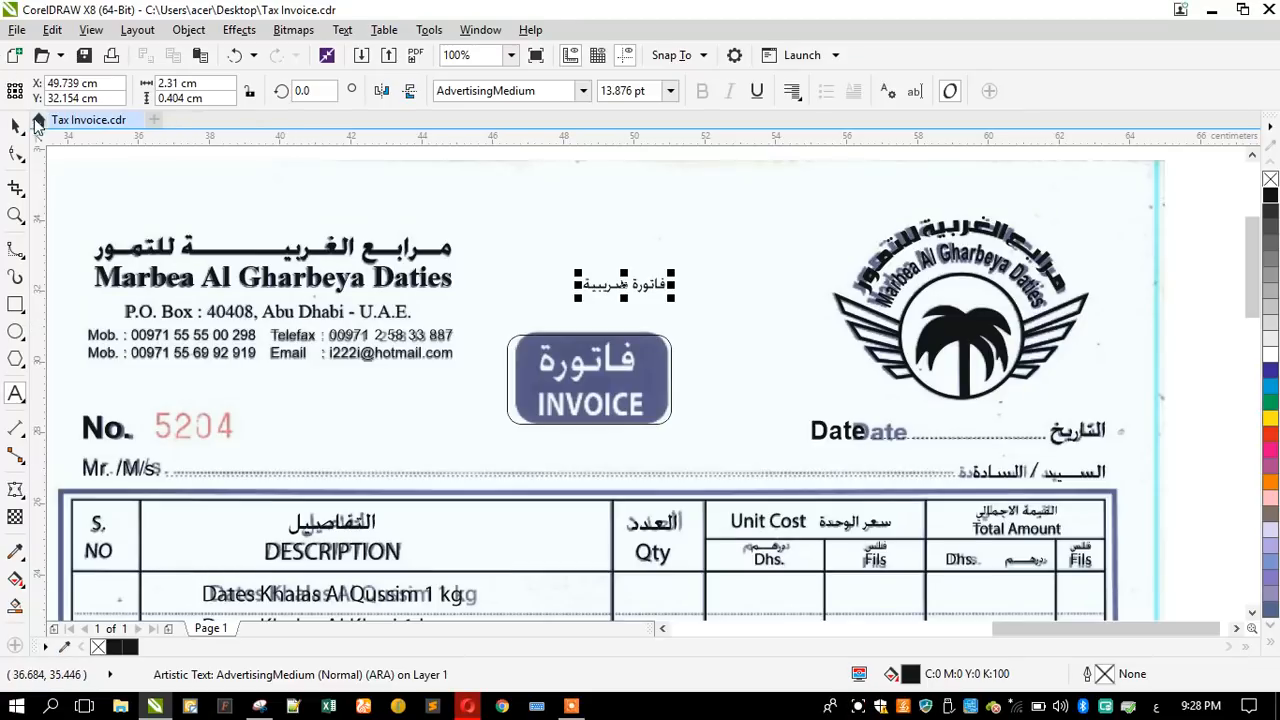
click(15, 125)
- Enlarge فاتورة ضريبية to about 24.5 pt and centre it on the rounded rectangle, over the badge's Arabic word
scroll(548, 378, up, 2)
drag(613, 223, 571, 249)
shift+click(545, 358)
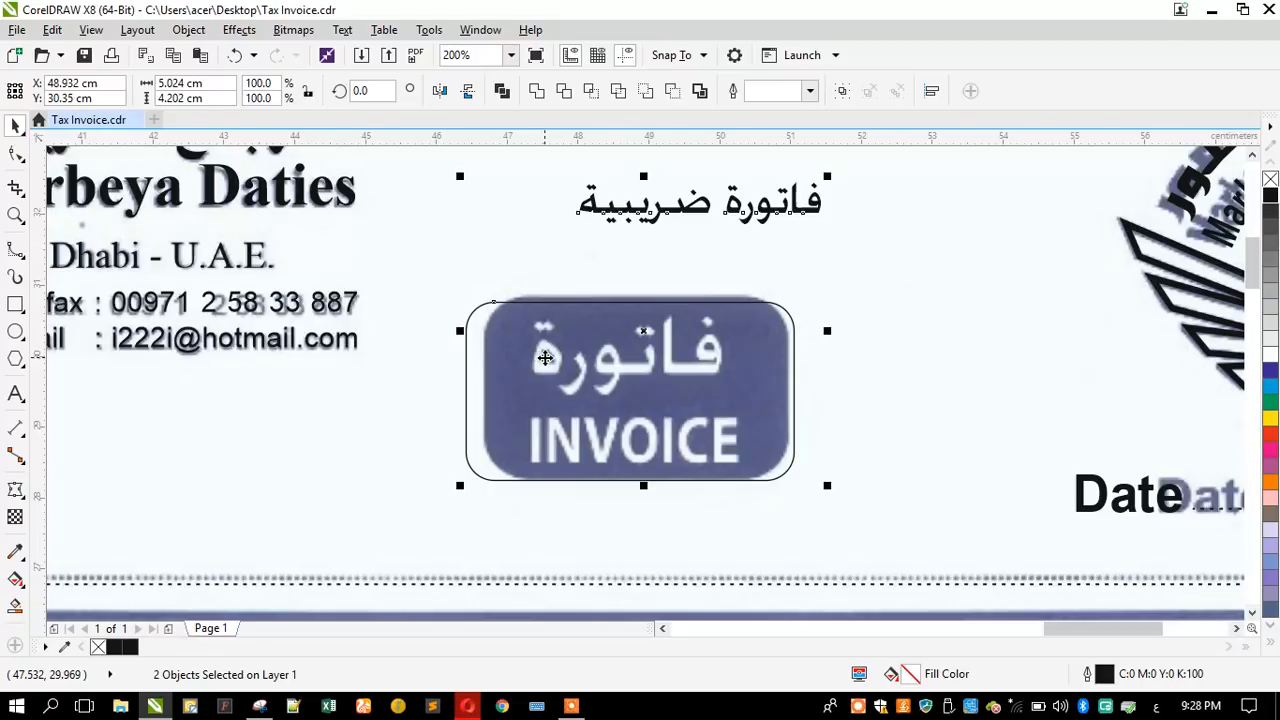
key(e)
key(c)
key(Escape)
drag(535, 406, 480, 308)
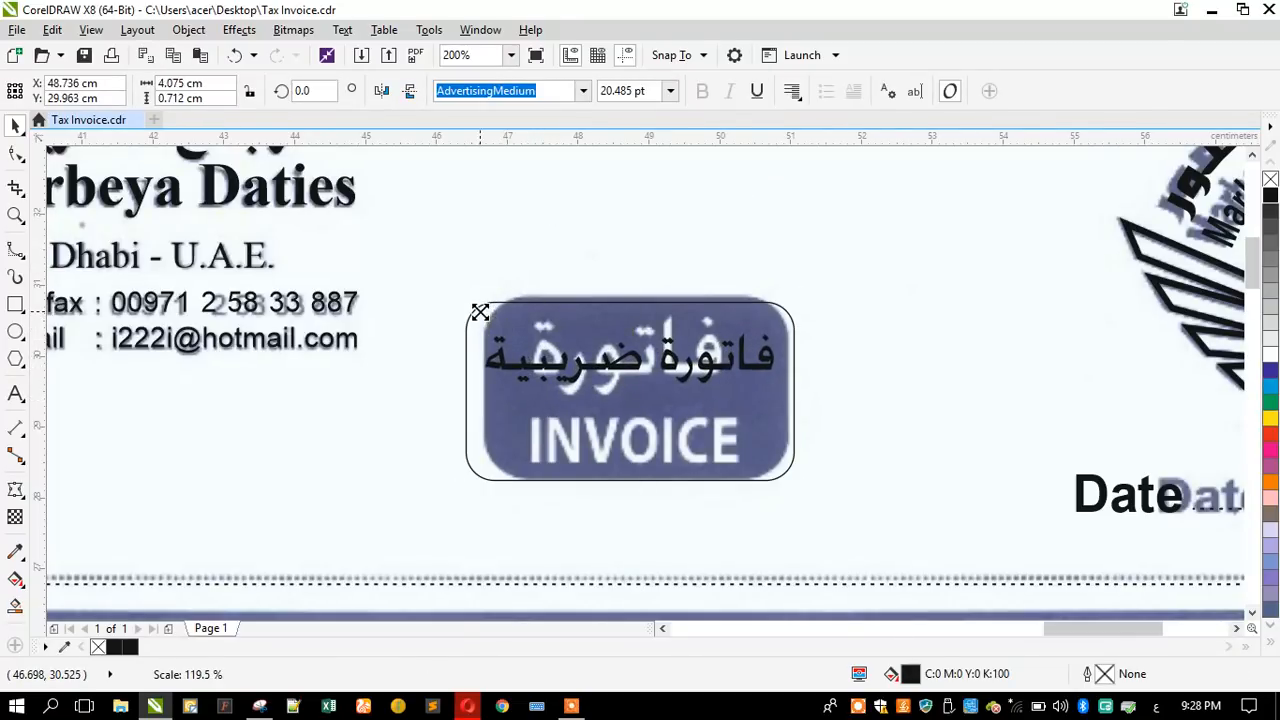
- Set the font of the فاتورة ضريبية text to AdvertisingBold
click(583, 91)
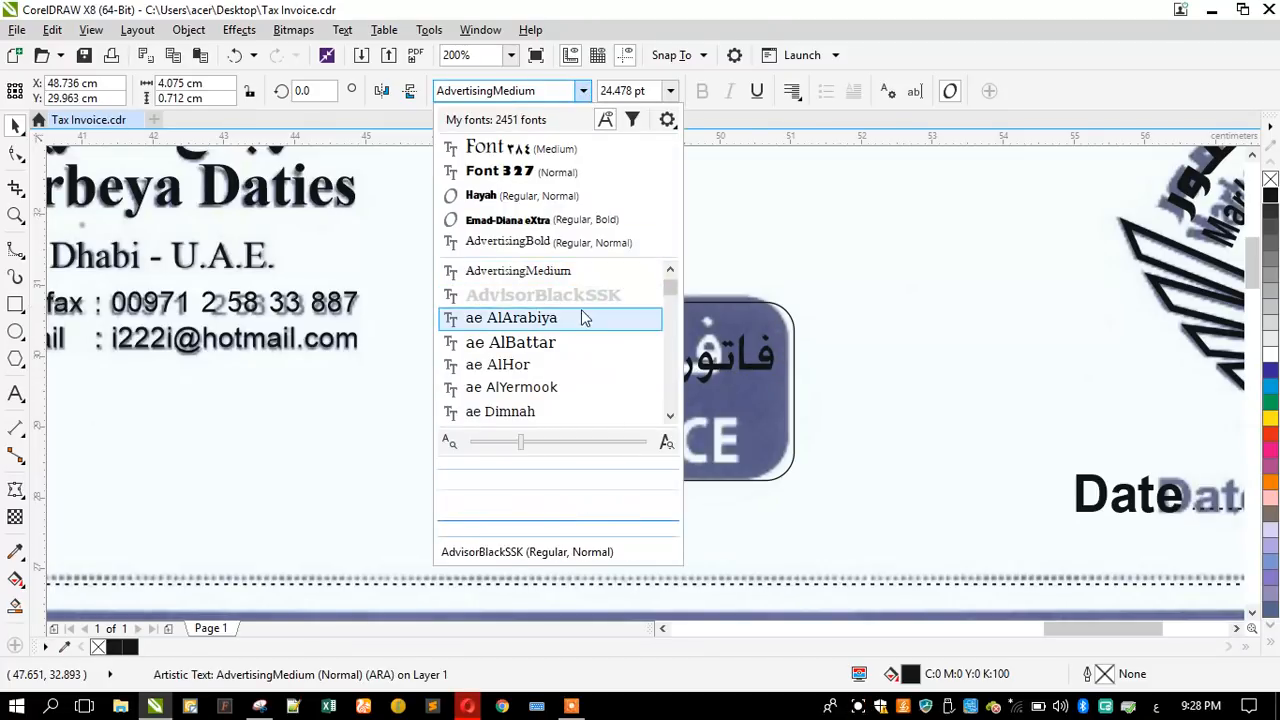
scroll(581, 309, up, 1)
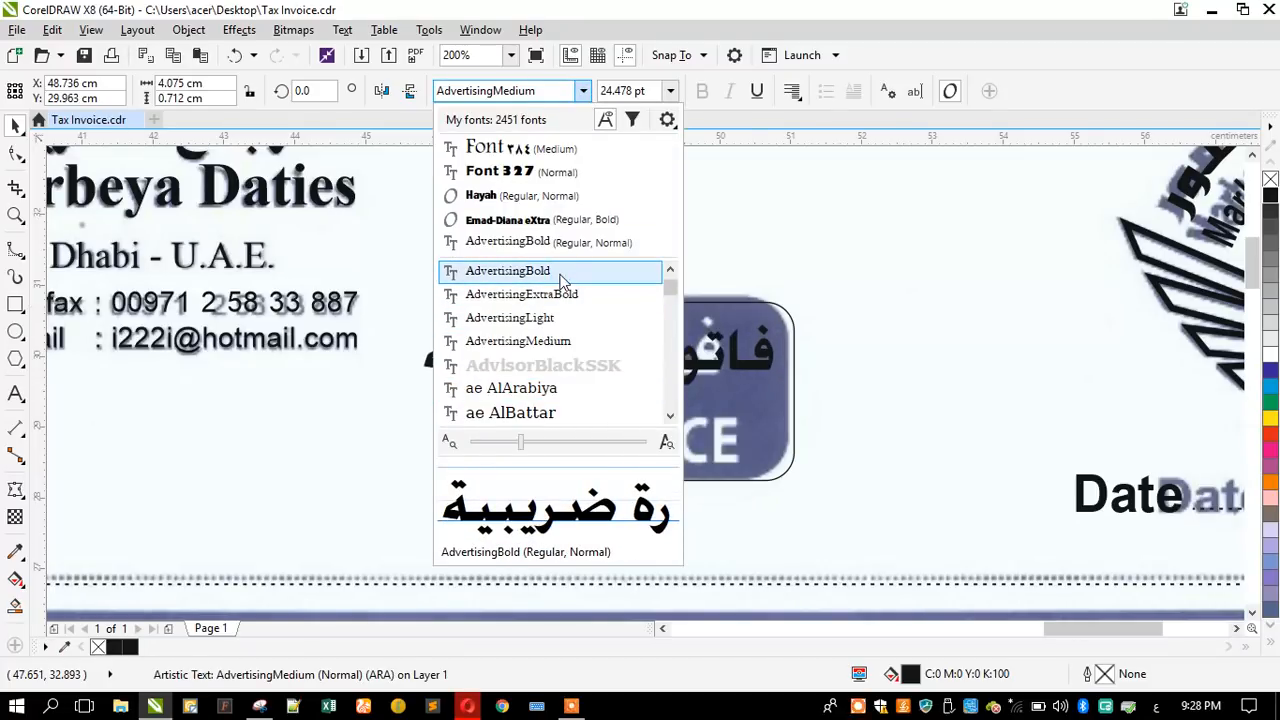
click(558, 272)
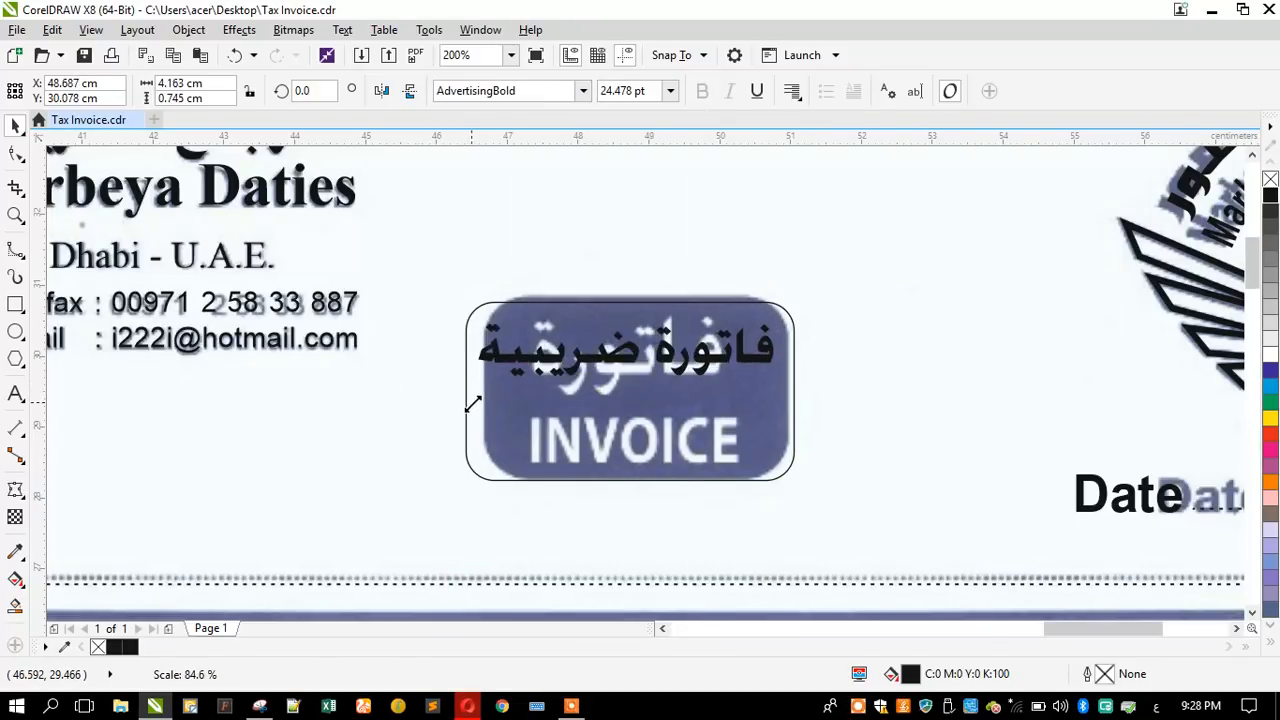
- Widen the rounded rectangle symmetrically and reduce its height so it measures about 5.64 × 2.10 cm
click(463, 391)
drag(465, 391, 425, 393)
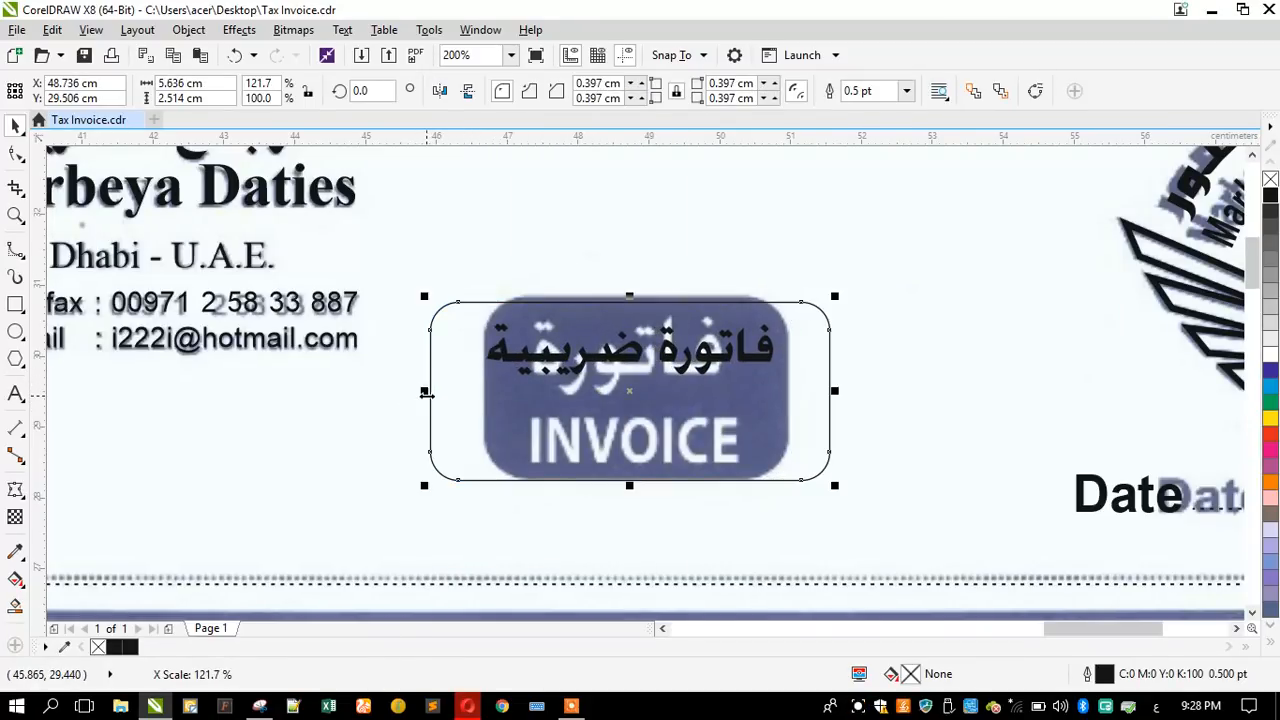
drag(630, 488, 630, 457)
- Enlarge the فاتورة ضريبية text to about 23.6 pt and centre it horizontally on the rounded rectangle
click(594, 366)
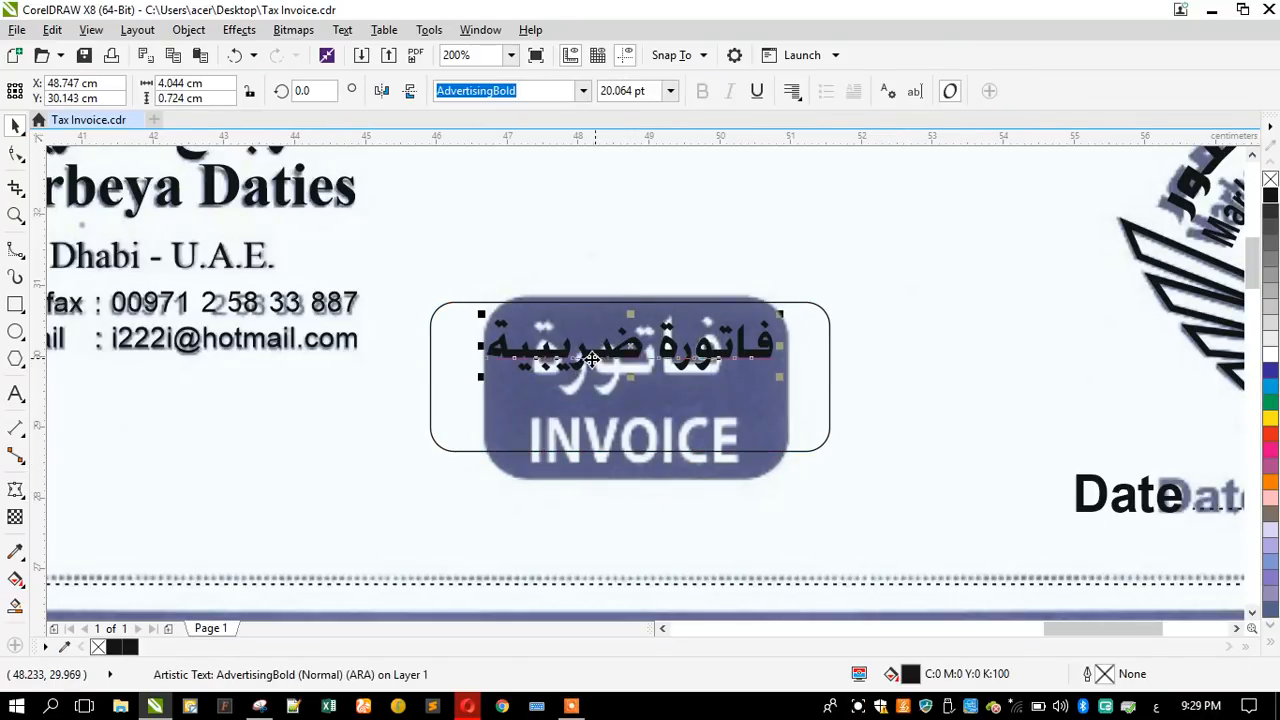
drag(482, 377, 459, 399)
shift+click(506, 429)
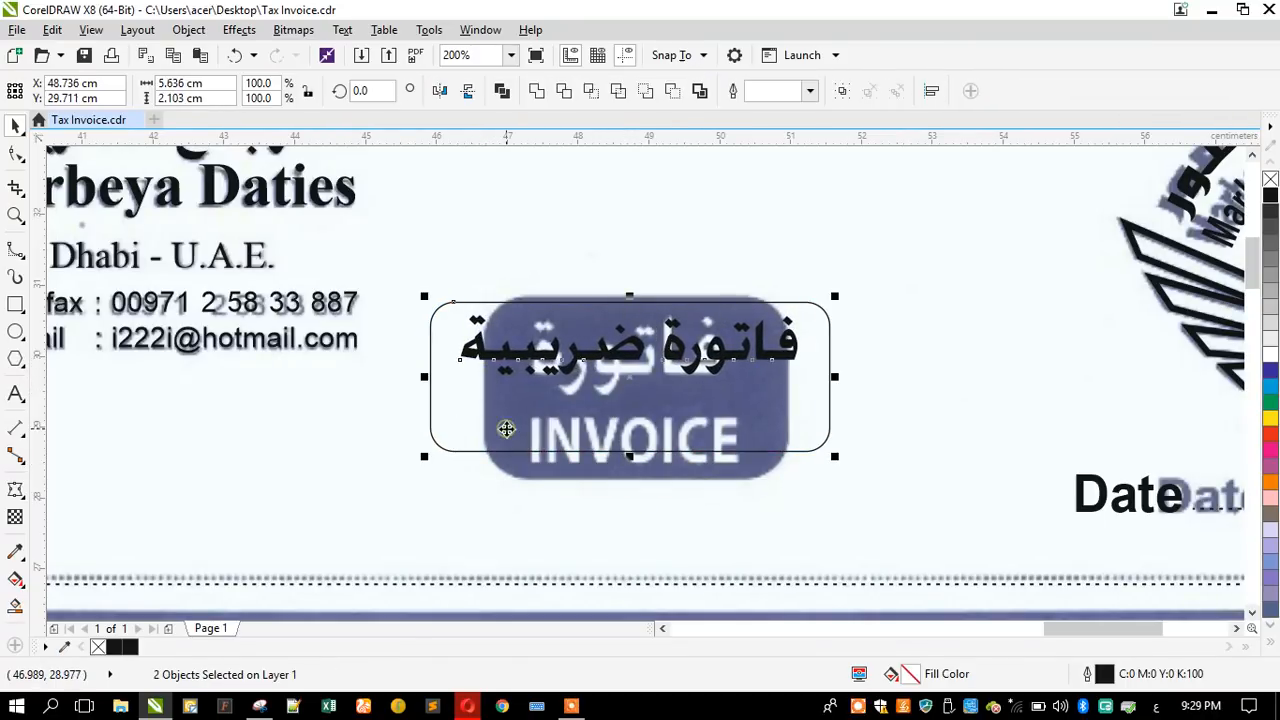
click(508, 270)
- Fill the rounded badge rectangle with black and remove its outline
click(459, 398)
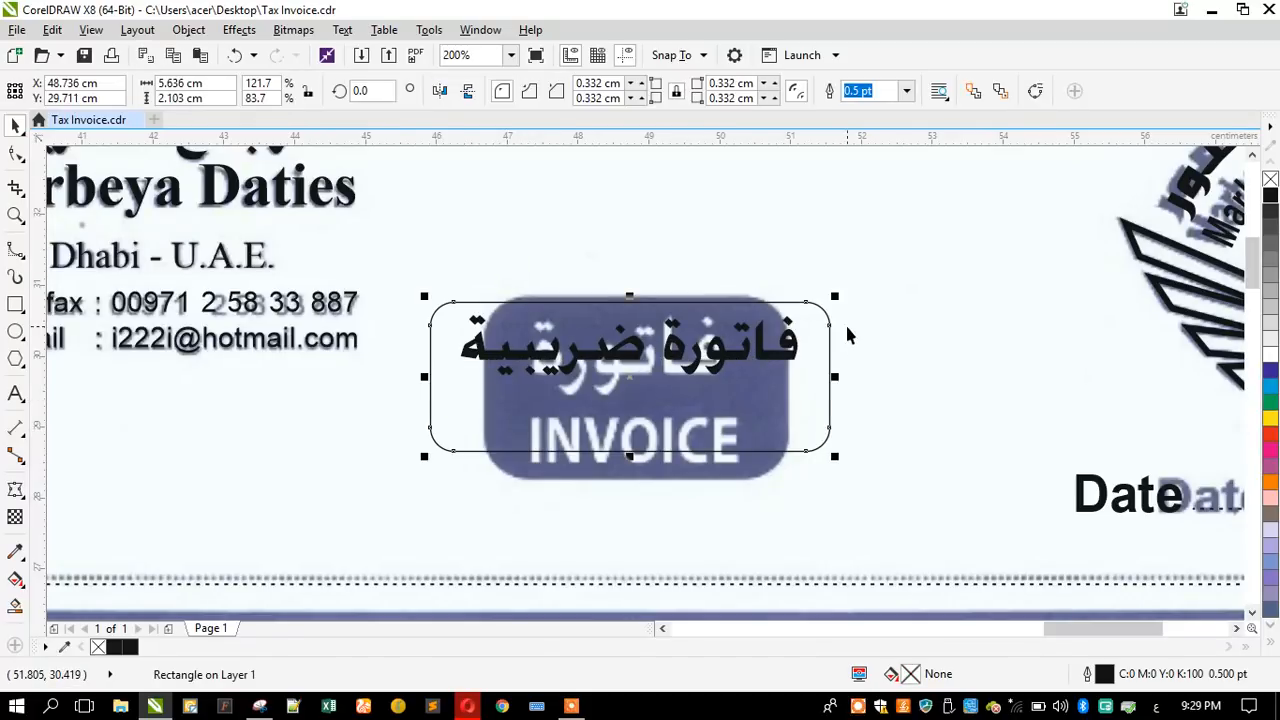
click(1271, 196)
right_click(1270, 179)
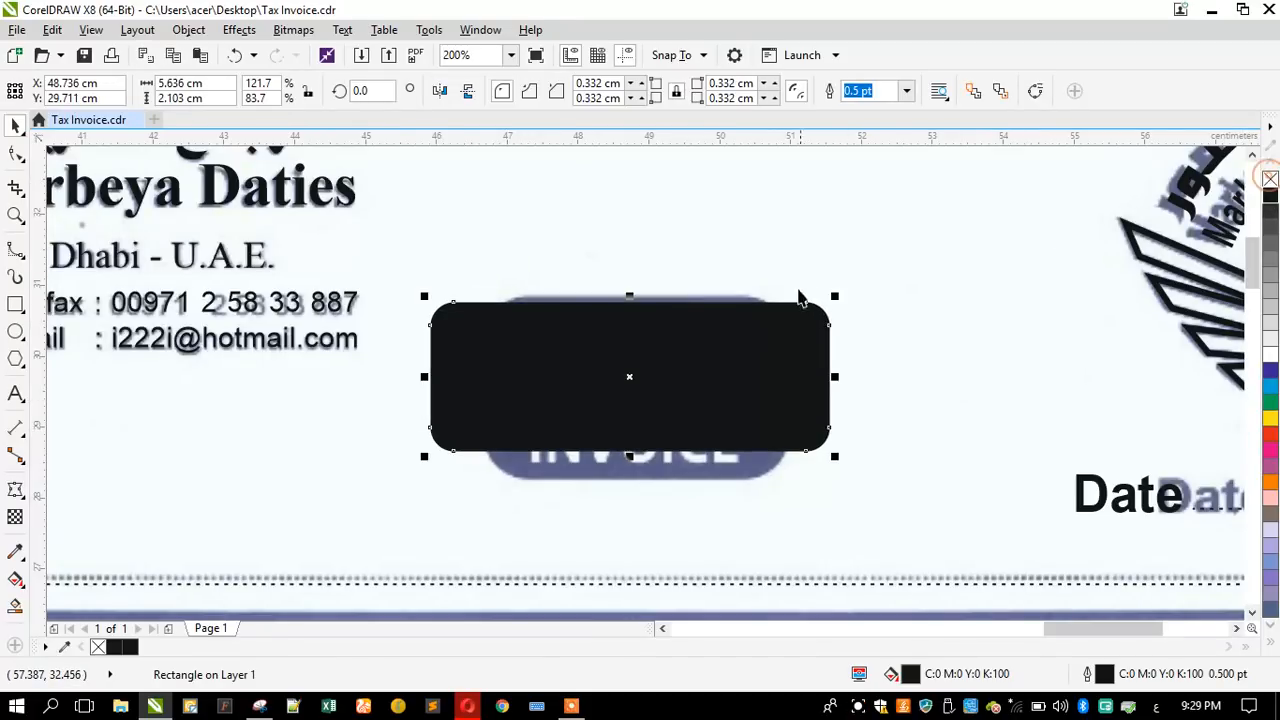
click(768, 332)
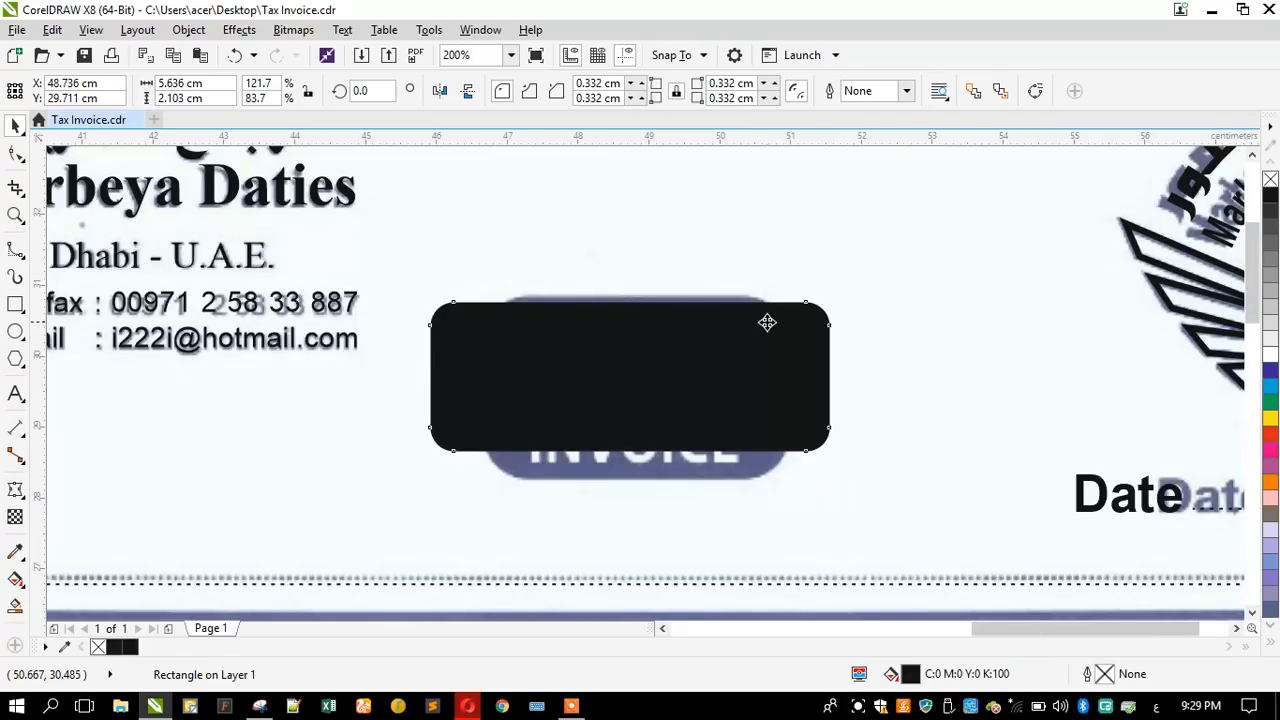
- Colour the فاتورة ضريبية text on the black badge white
scroll(680, 300, down, 3)
drag(590, 198, 715, 352)
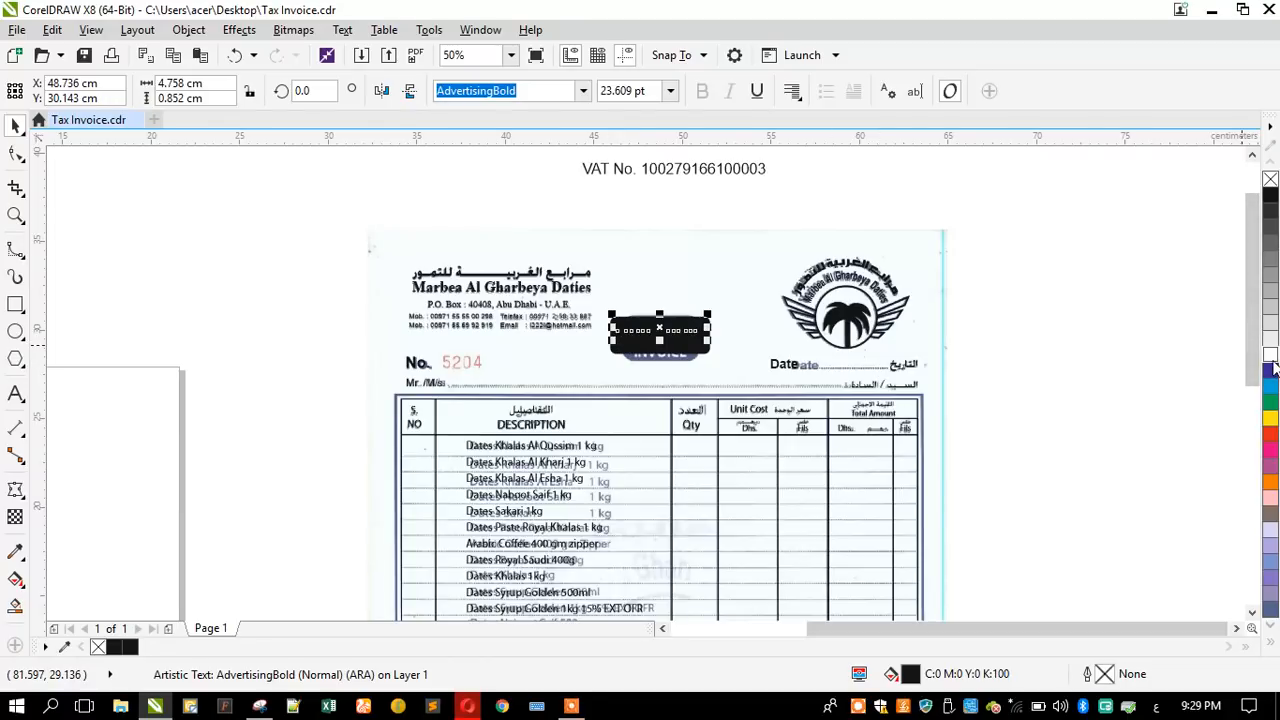
click(1024, 382)
scroll(670, 345, up, 3)
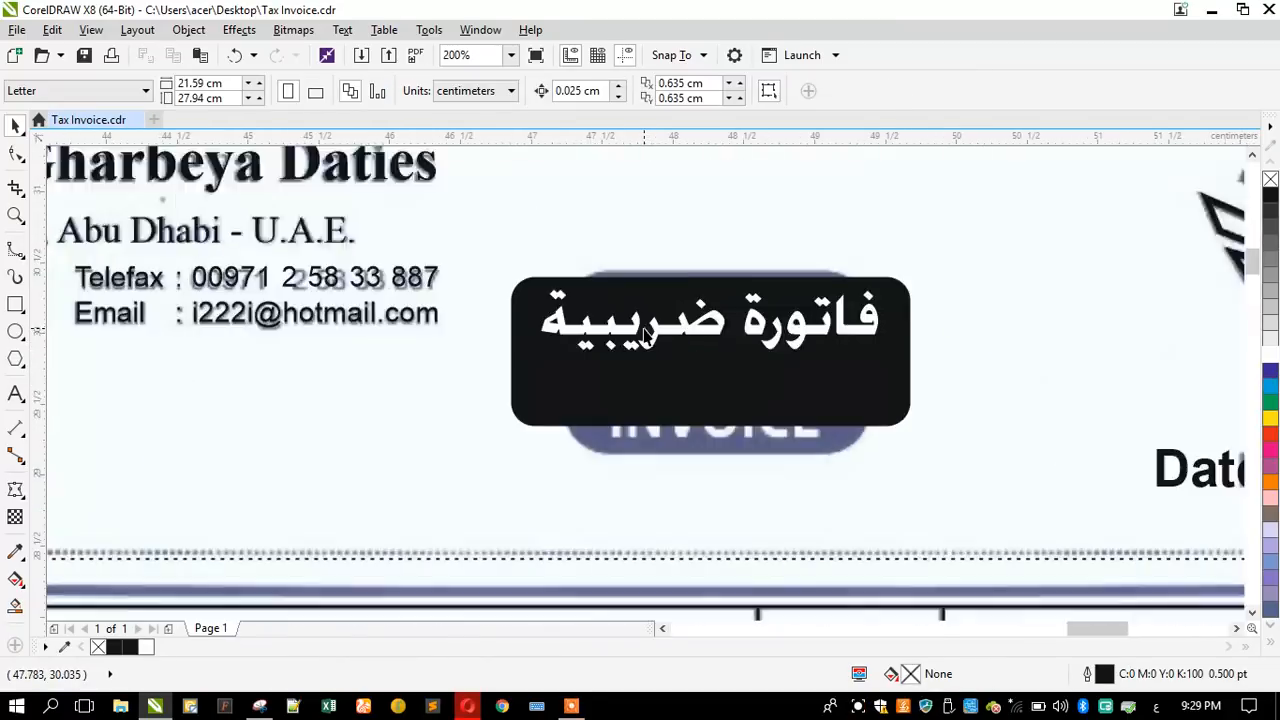
- Lower the فاتورة ضريبية text slightly within the badge and enlarge it to about 24.35 pt
click(670, 343)
drag(670, 343, 668, 350)
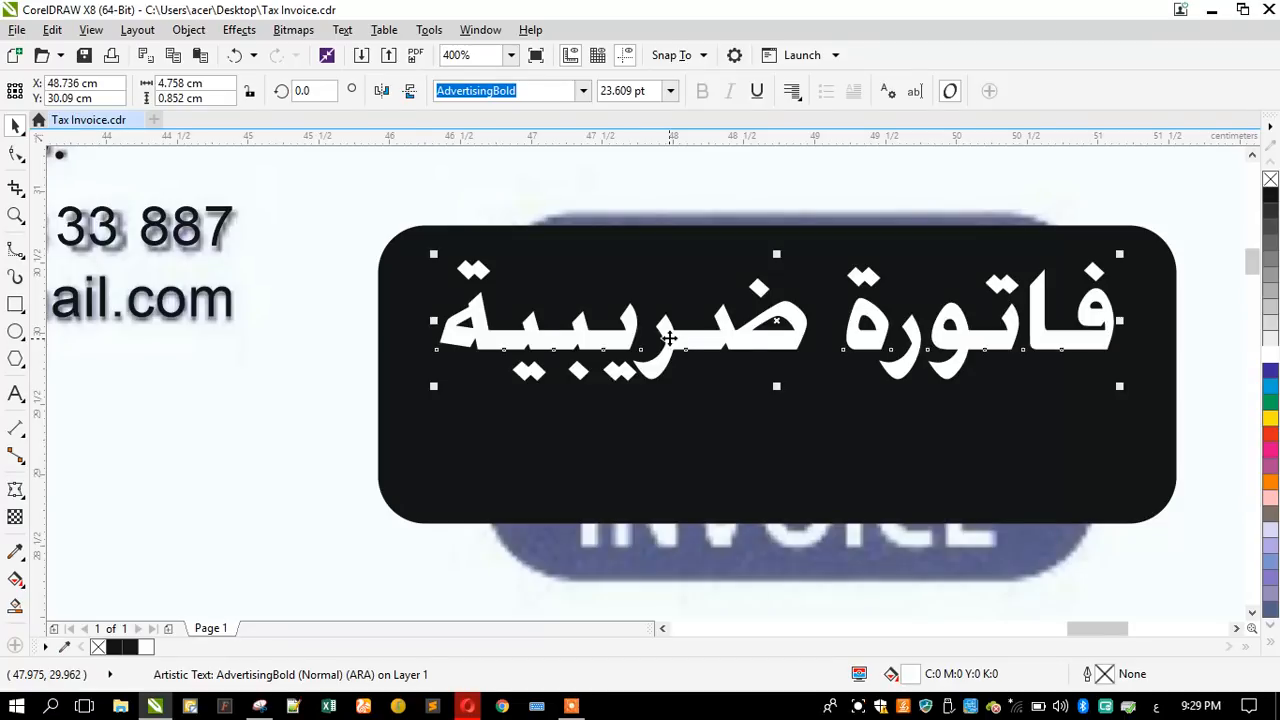
drag(435, 256, 418, 250)
scroll(530, 352, down, 2)
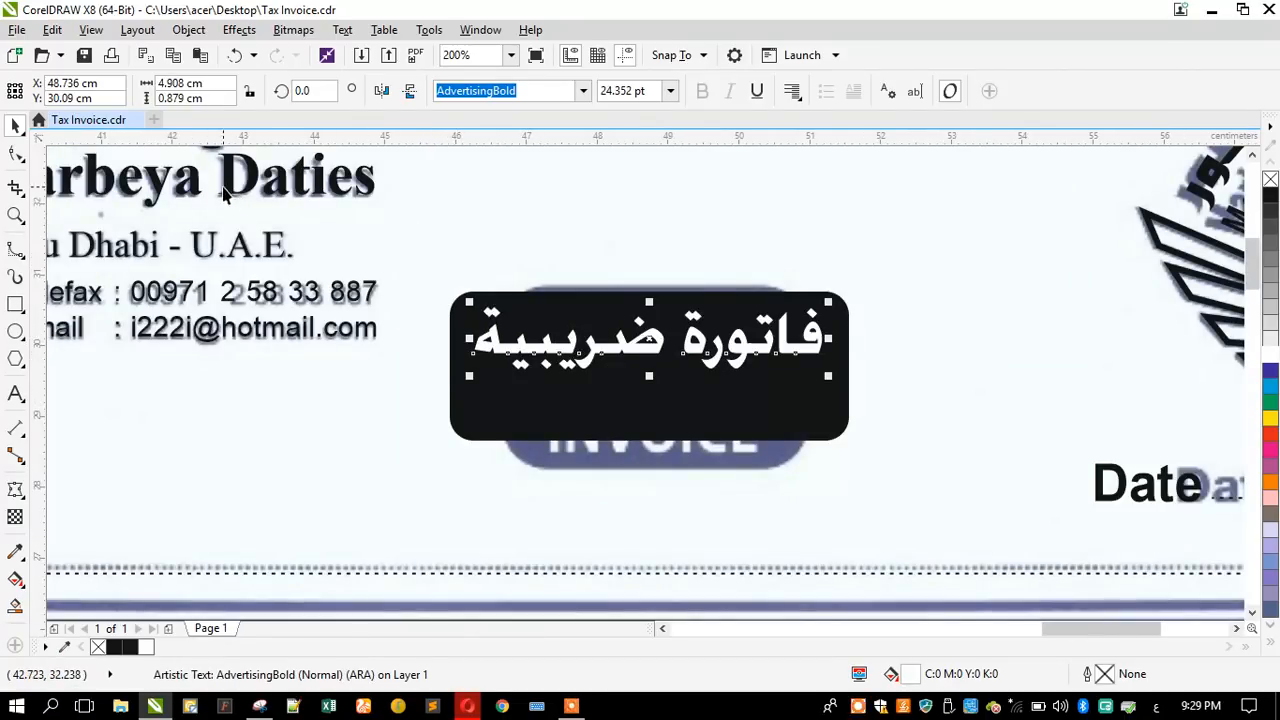
- Copy the Date label to just below the badge and replace its text with TAX INVOICE
drag(1100, 505, 777, 522)
click(16, 394)
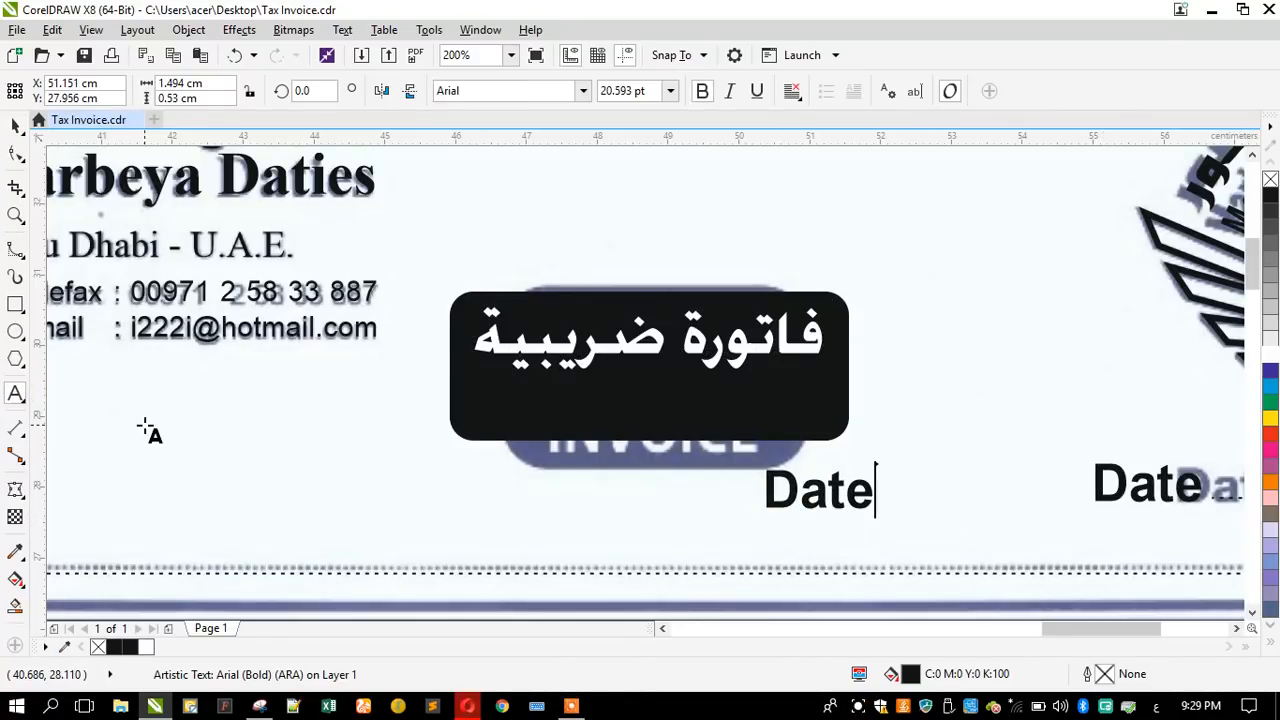
key(ctrl+a)
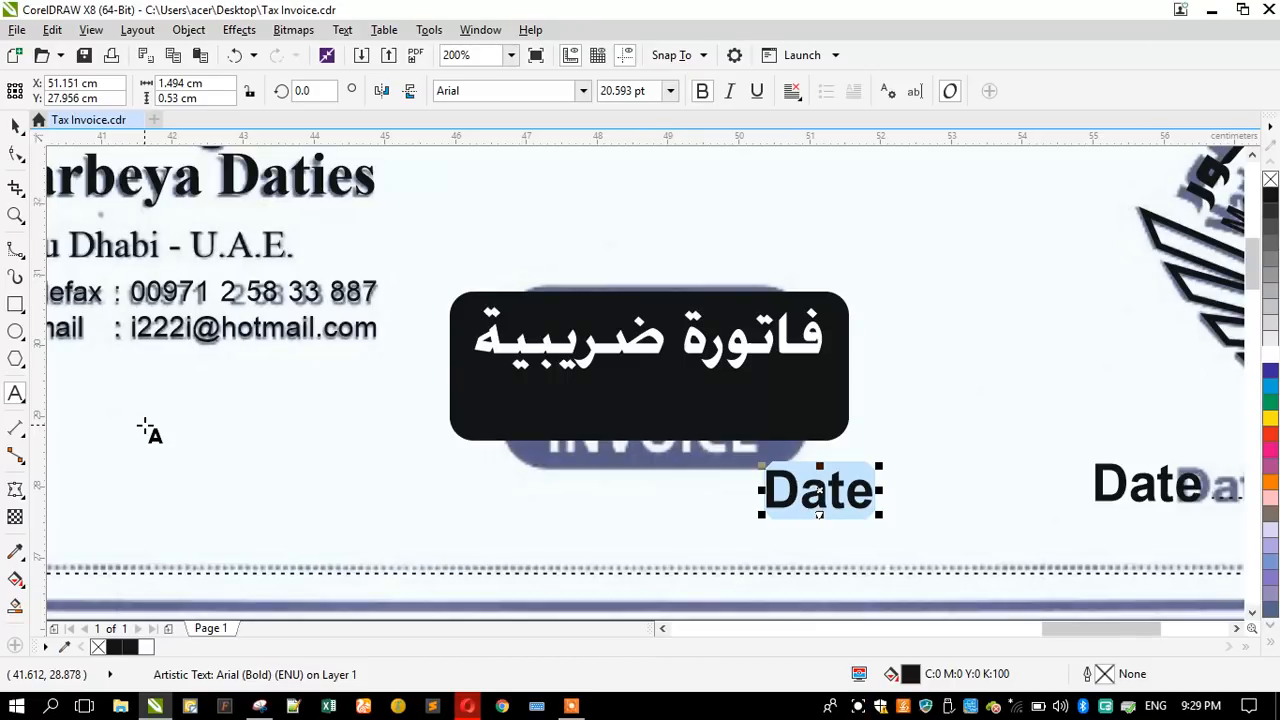
key(Caps_Lock)
text(TAX IN)
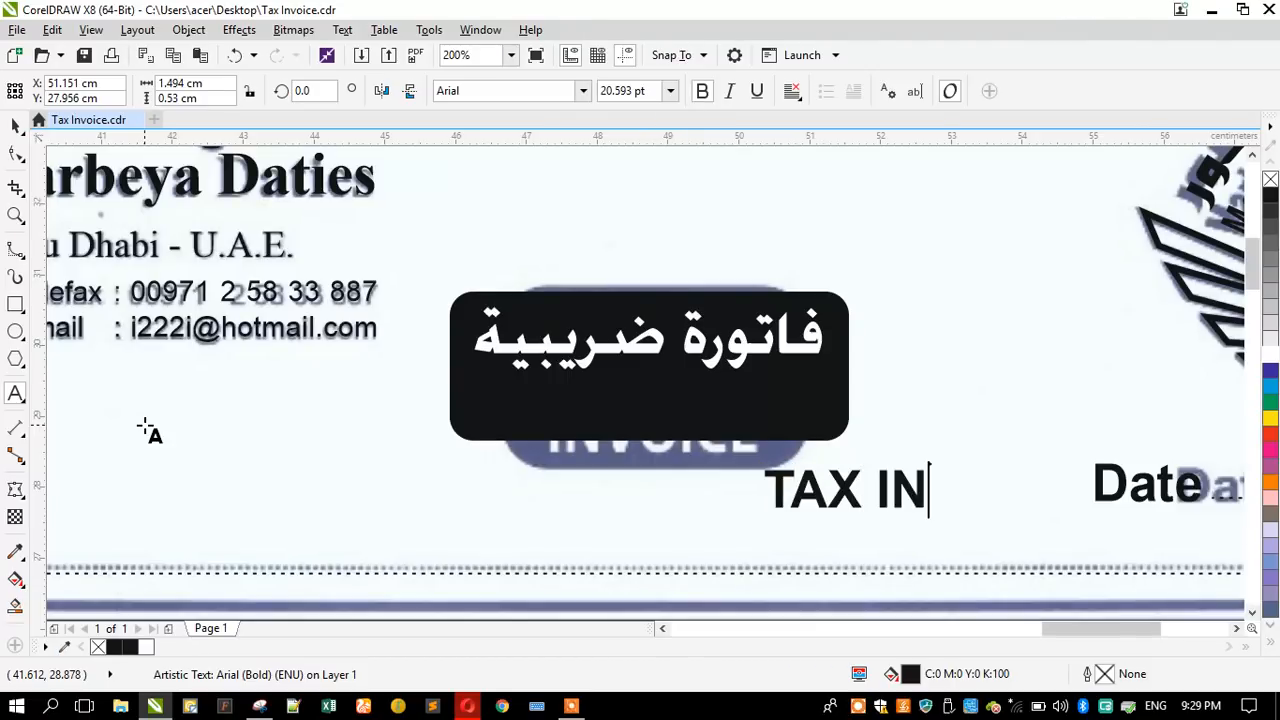
text(VOICE)
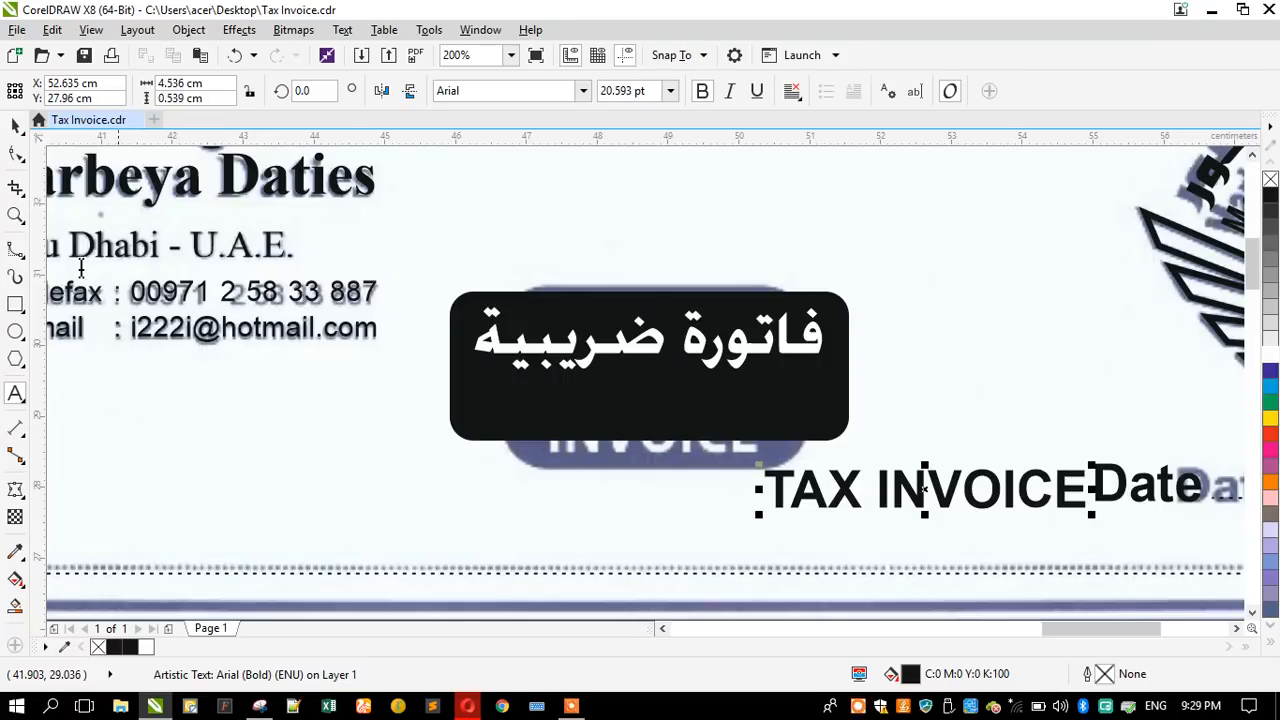
- Move TAX INVOICE into the badge under the Arabic text, colour it white and centre it horizontally on the rectangle
click(16, 124)
drag(850, 495, 552, 405)
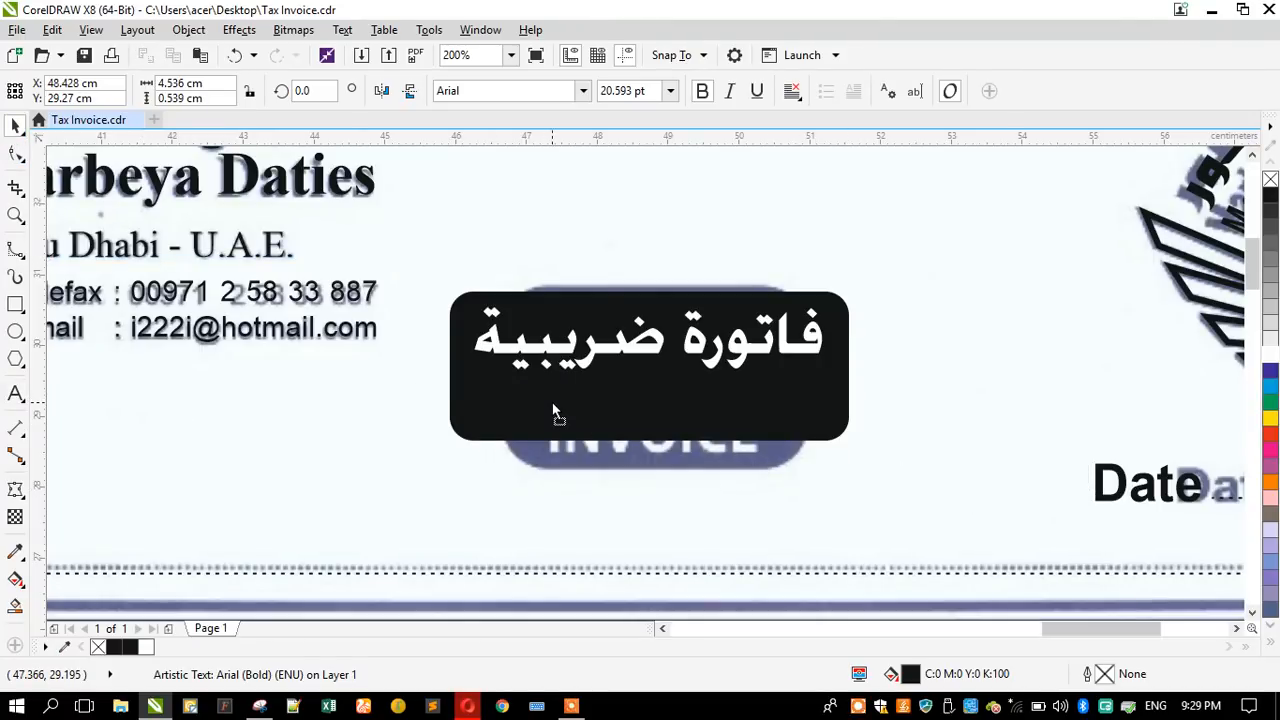
click(1270, 355)
shift+click(610, 312)
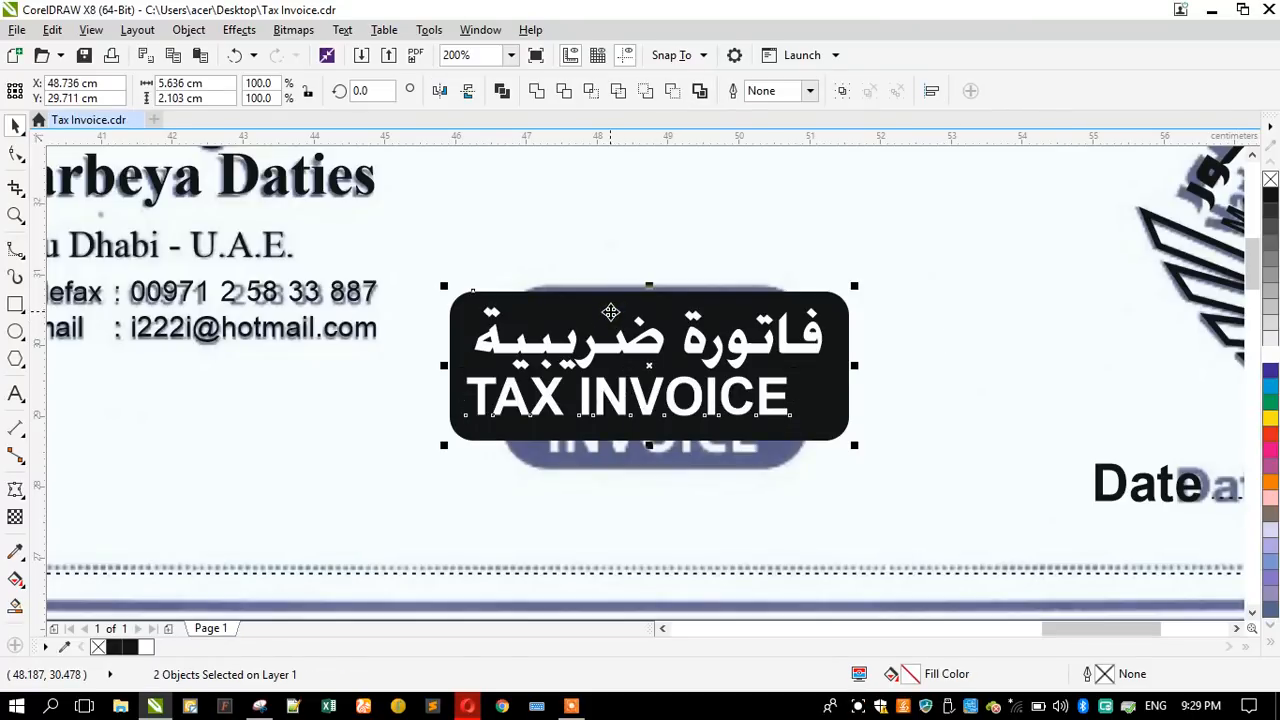
key(c)
click(393, 419)
- Space the two badge lines slightly further apart and enlarge TAX INVOICE to about 22.5 pt
scroll(520, 416, up, 1)
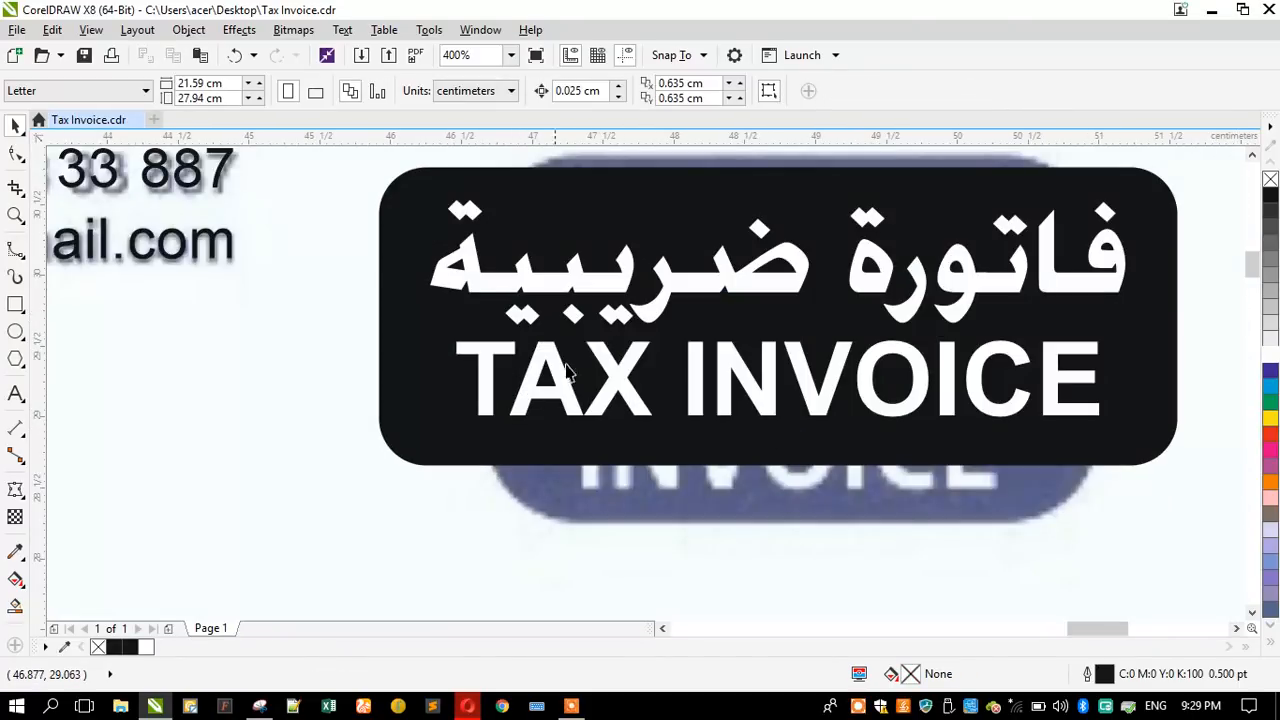
click(592, 290)
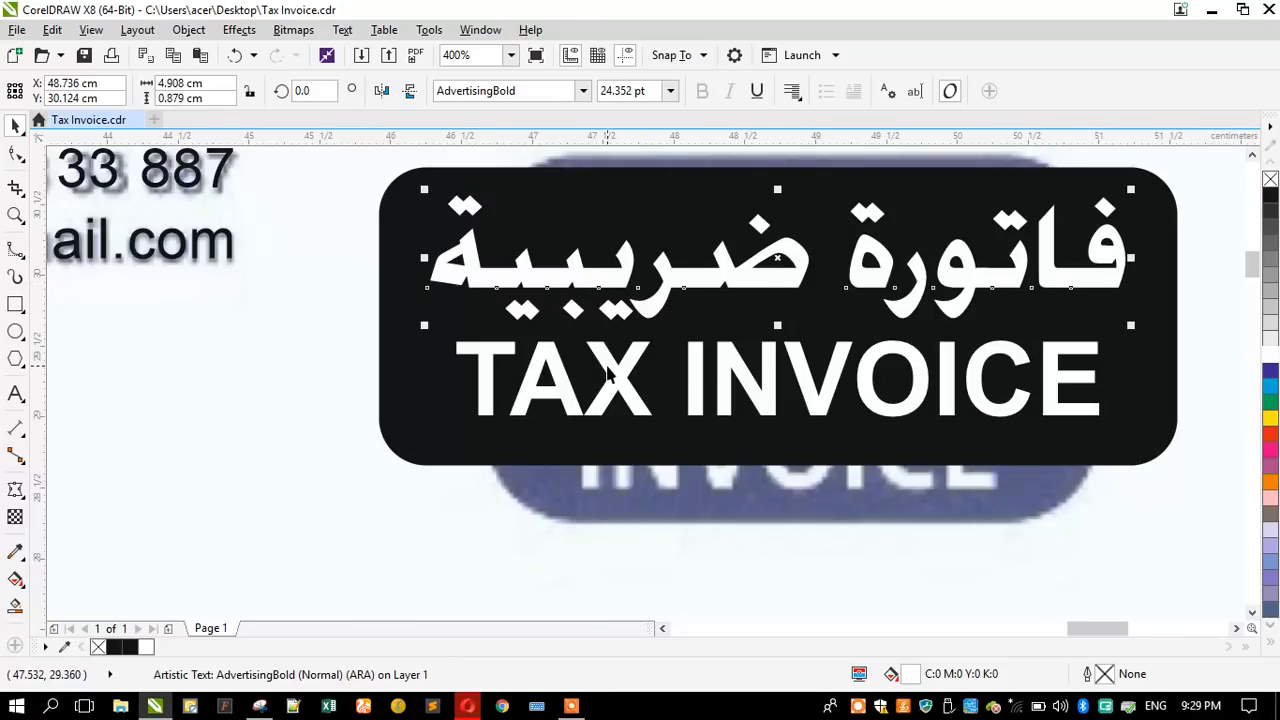
drag(610, 372, 611, 387)
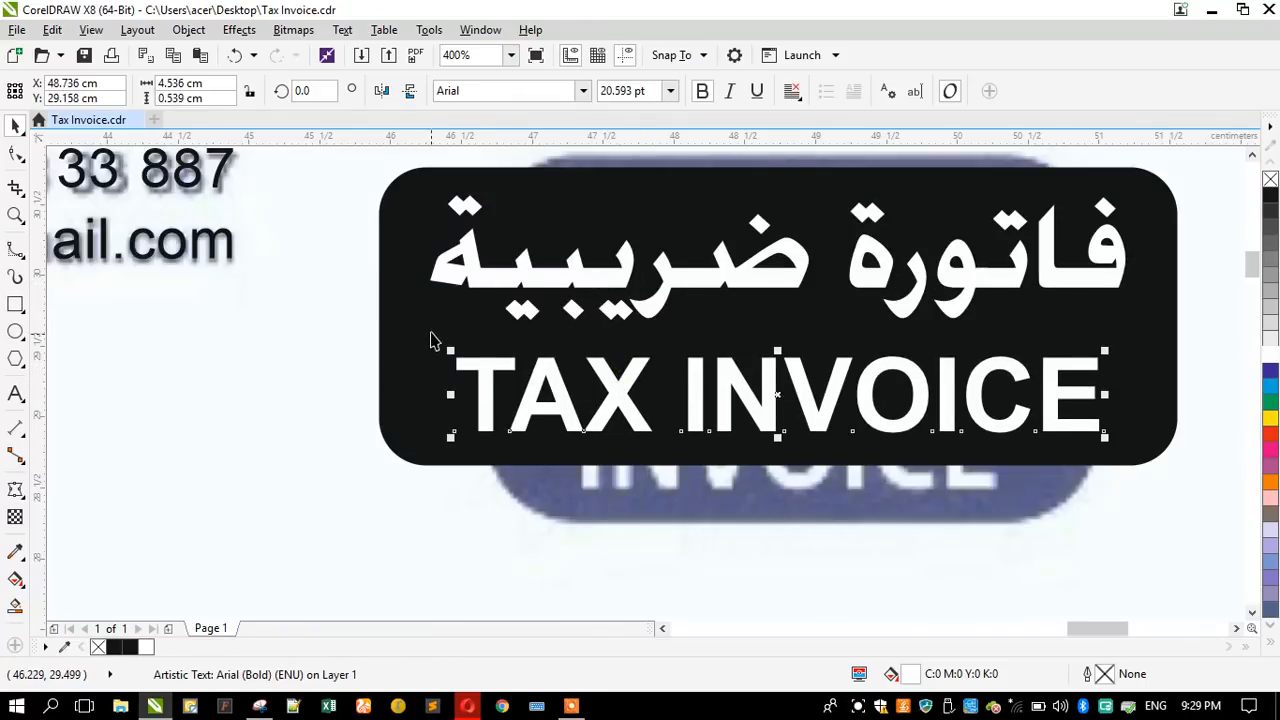
drag(447, 348, 420, 338)
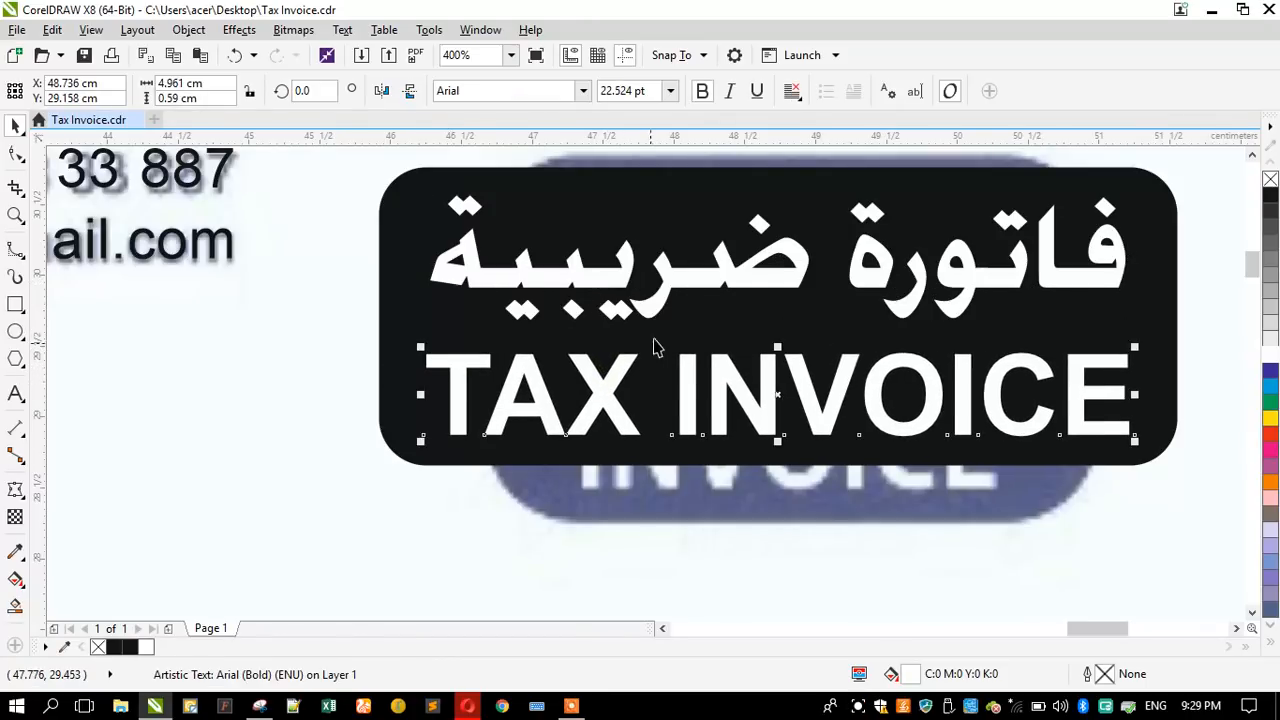
- Reduce the height of the فاتورة ضريبية text to about 0.85 cm without changing its width
click(651, 306)
drag(777, 325, 777, 316)
scroll(746, 343, down, 2)
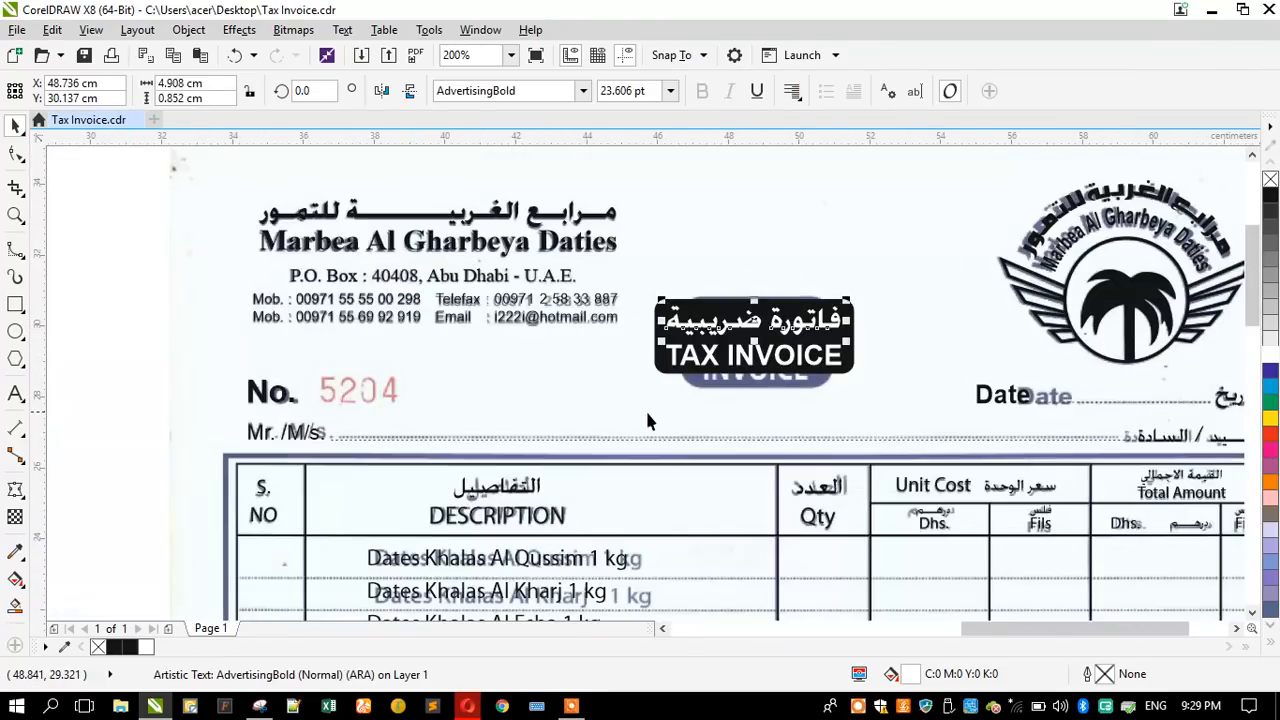
click(645, 408)
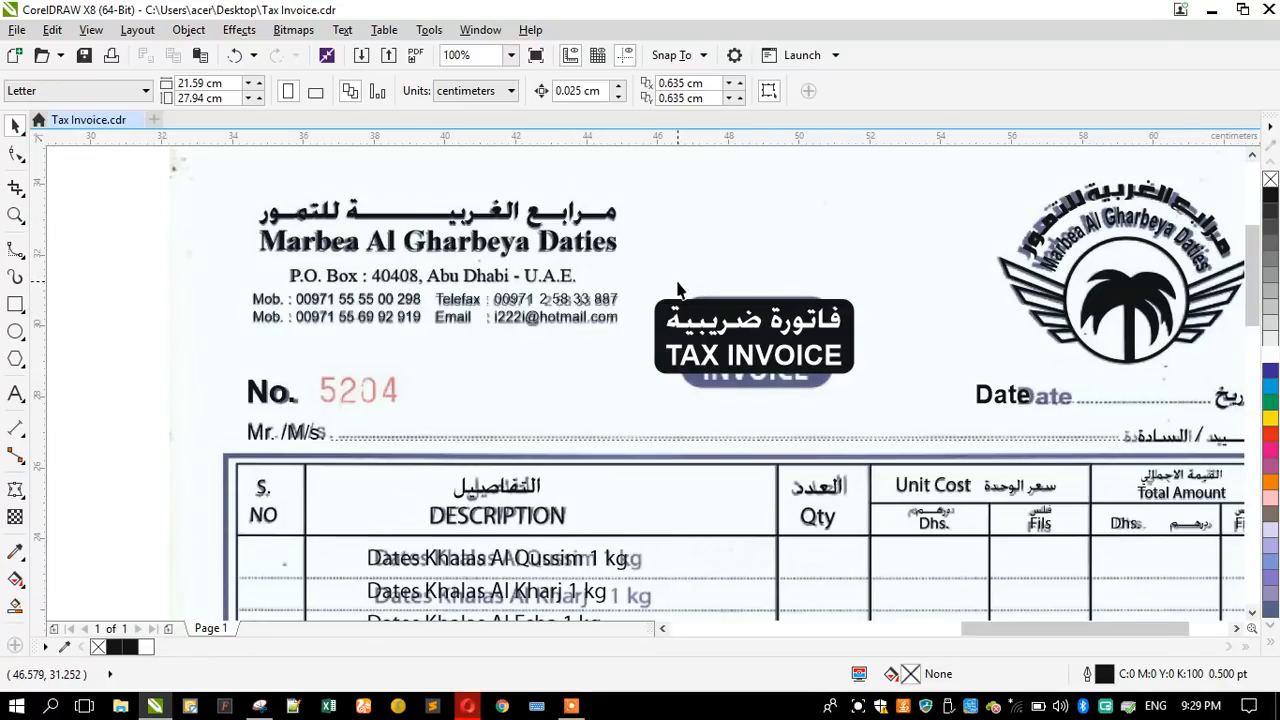
- Make the VAT No. line above the invoice bold and move it down to just above the tax-invoice badge
scroll(655, 318, down, 1)
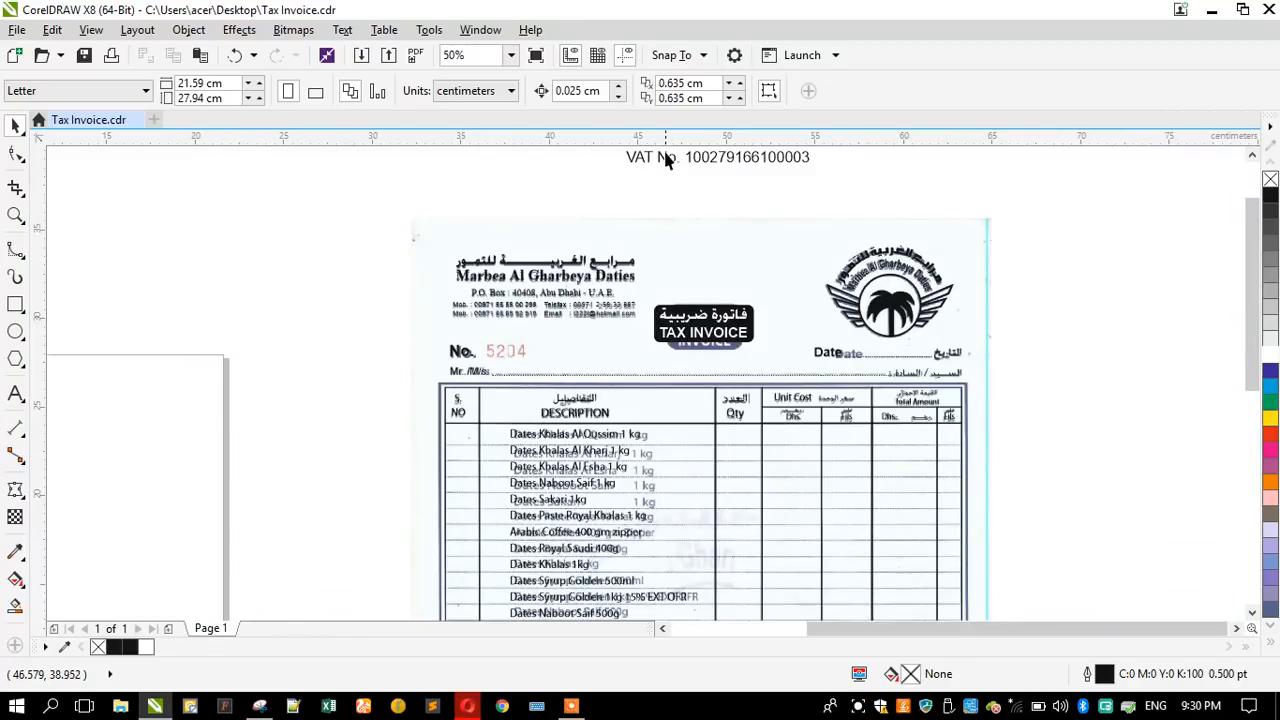
click(667, 160)
click(702, 91)
drag(706, 152, 706, 284)
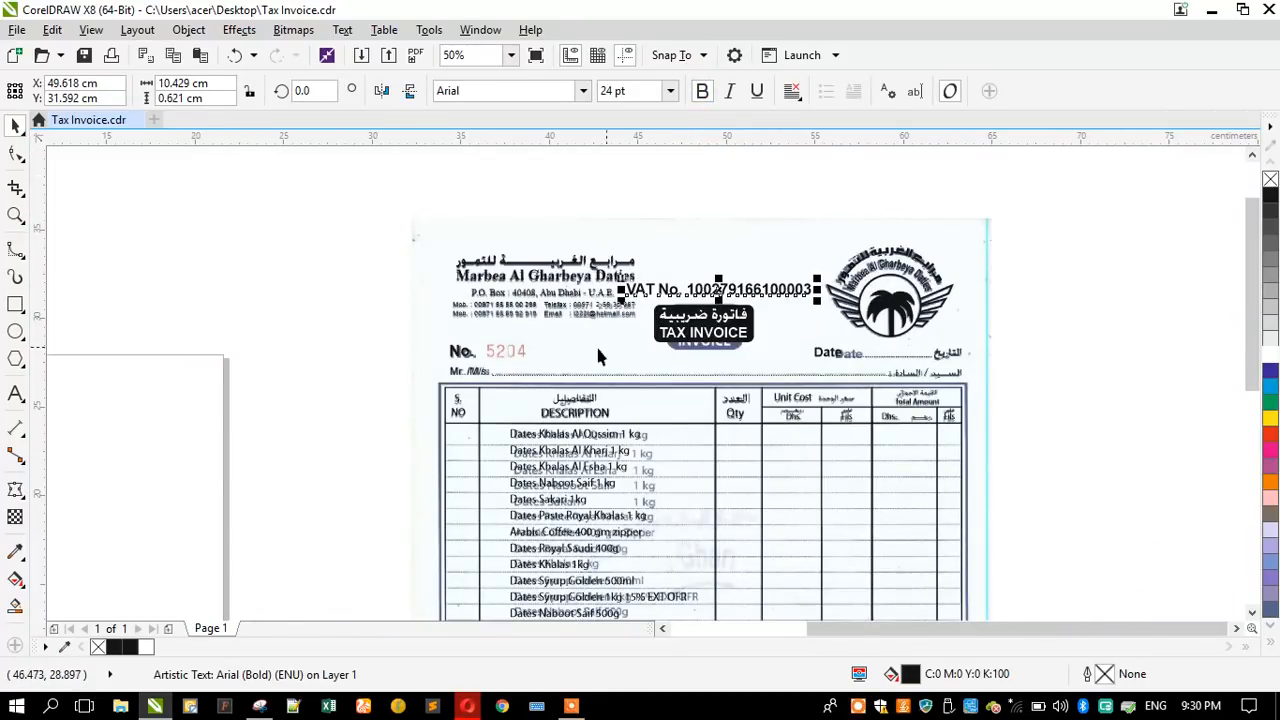
- Move the VAT No. line beneath the mobile numbers in the company header and shrink it to about 16.4 pt
scroll(598, 356, up, 1)
drag(697, 242, 350, 320)
drag(699, 324, 578, 371)
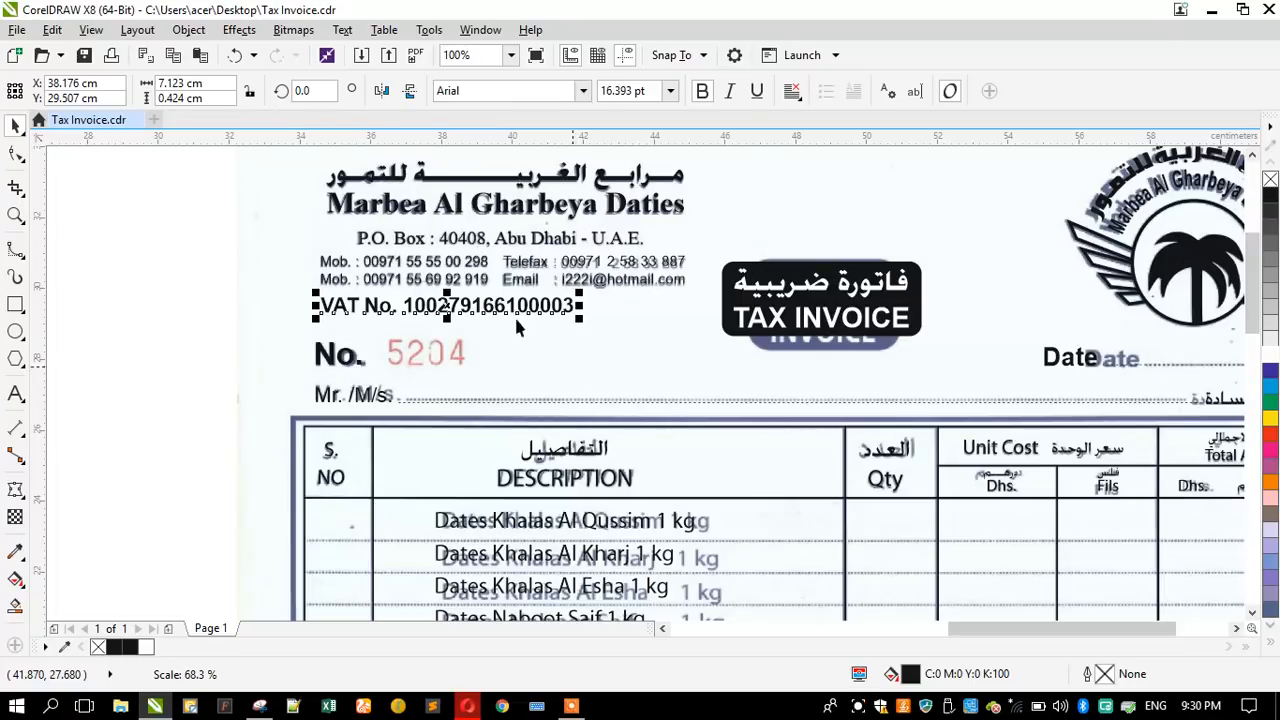
scroll(462, 235, down, 1)
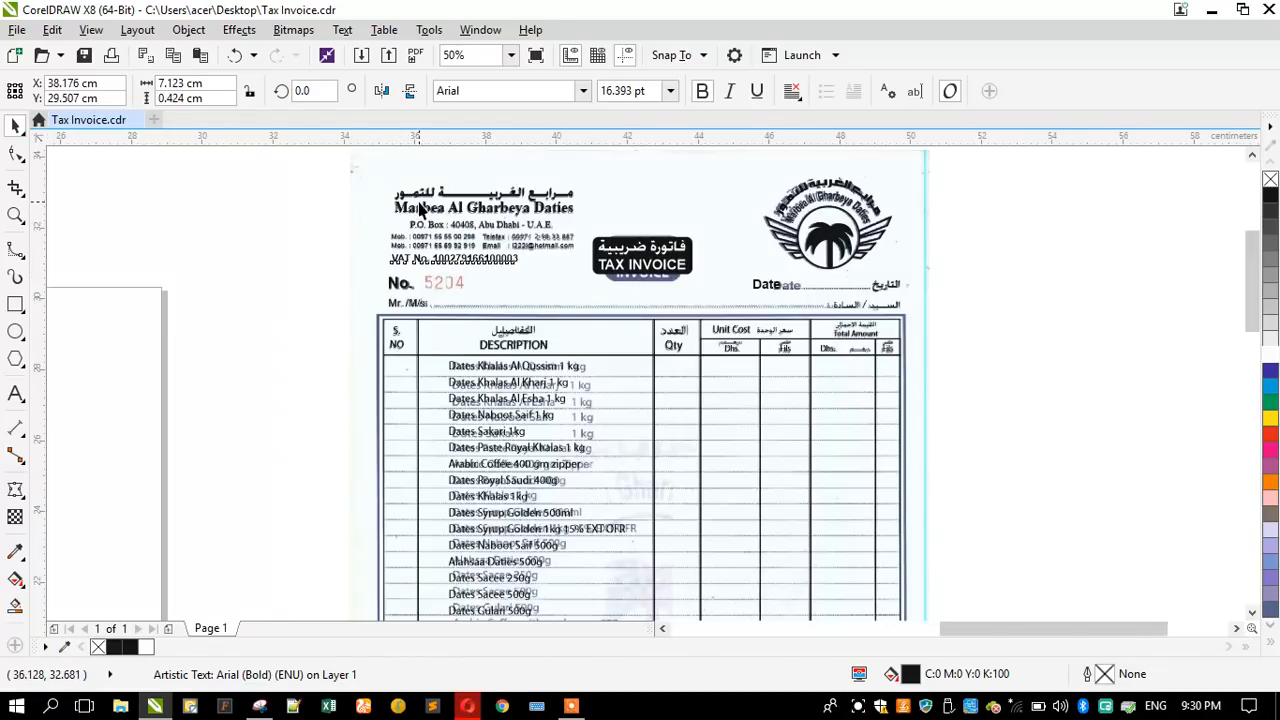
scroll(433, 196, up, 1)
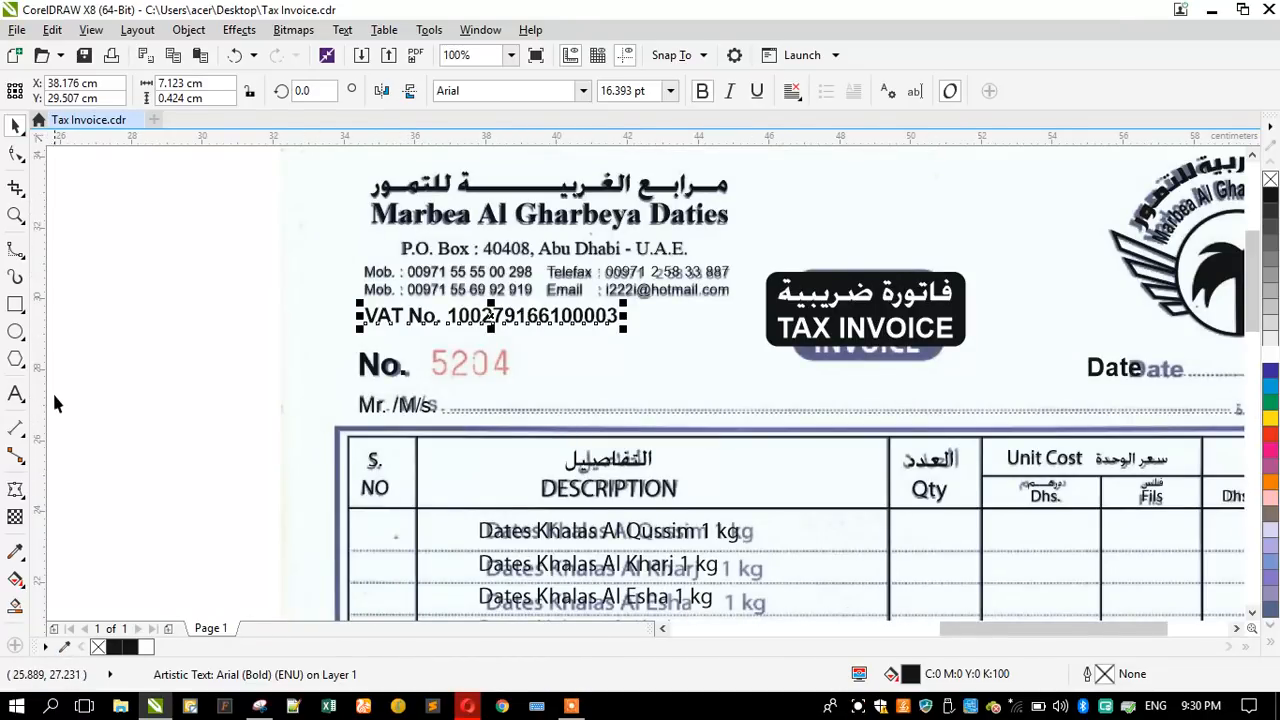
drag(44, 402, 330, 380)
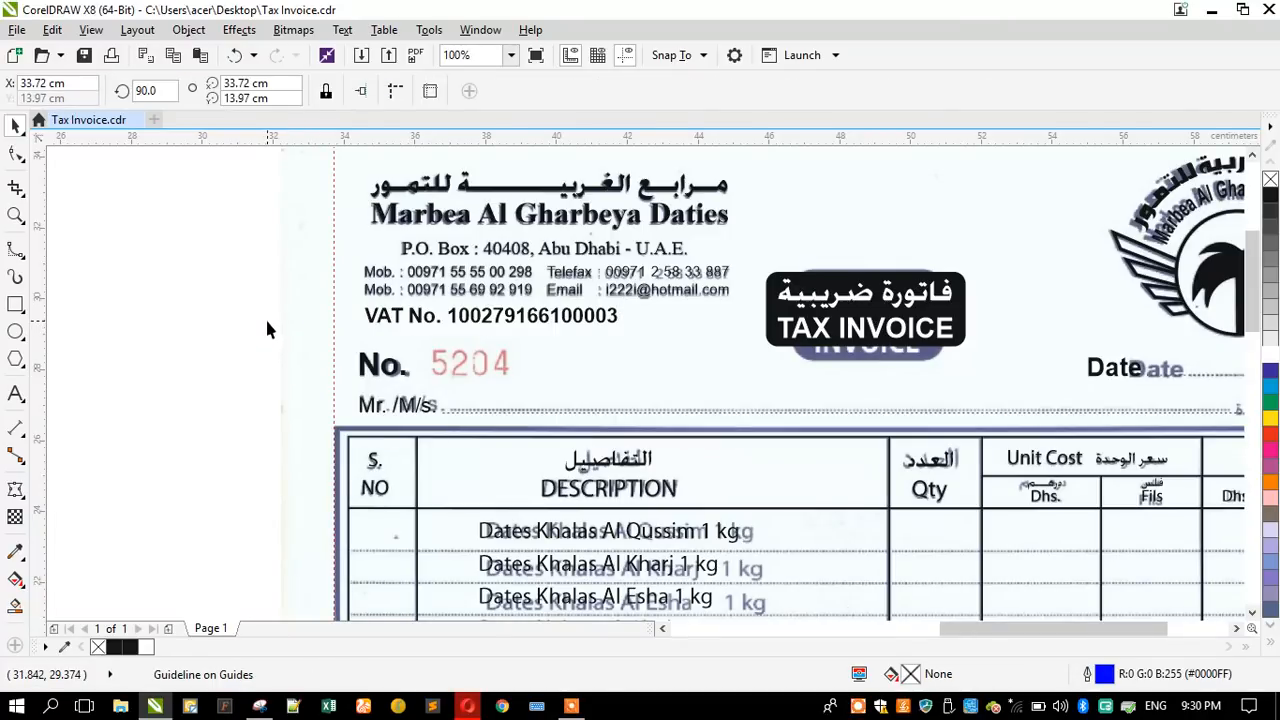
key(Delete)
scroll(500, 276, down, 1)
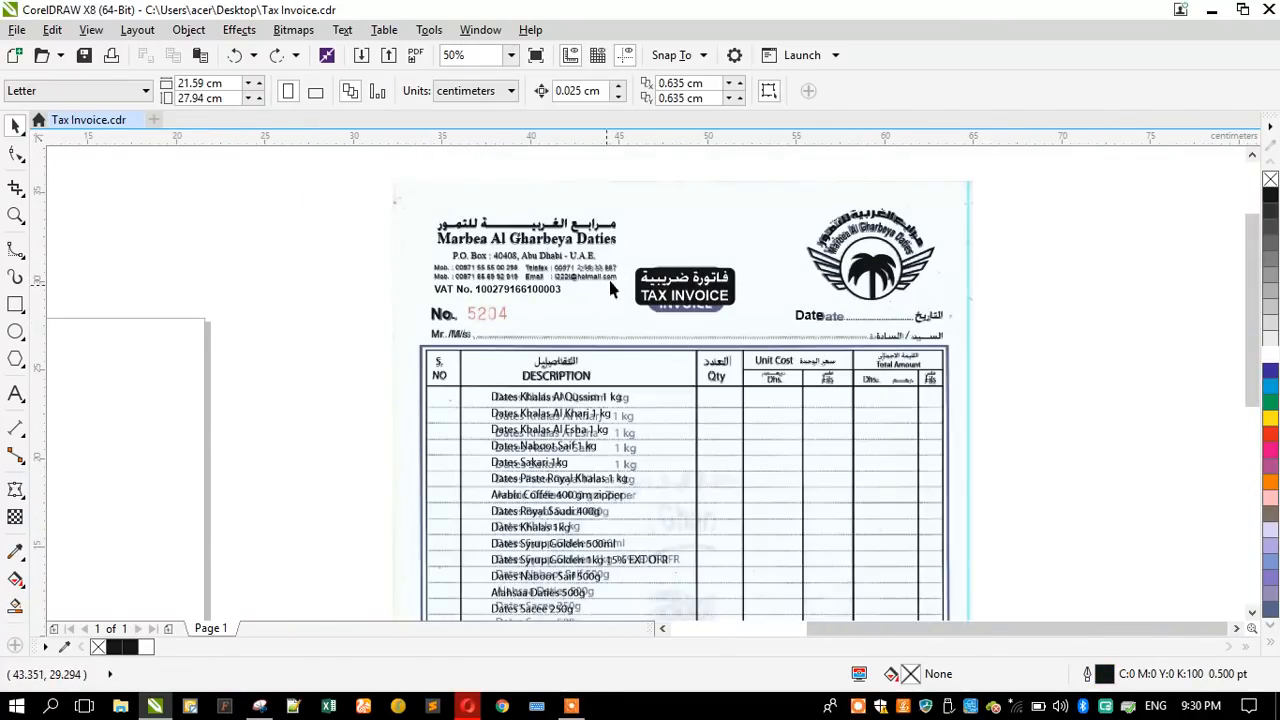
scroll(895, 335, up, 2)
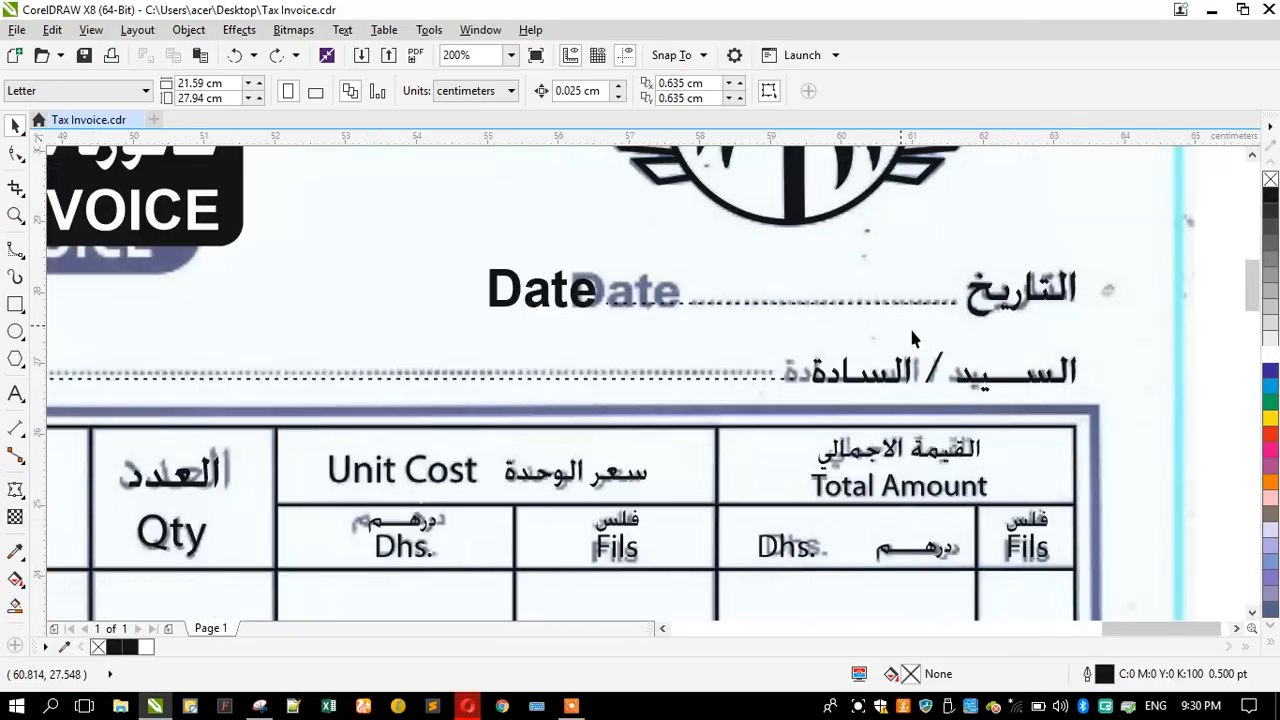
scroll(1097, 355, down, 1)
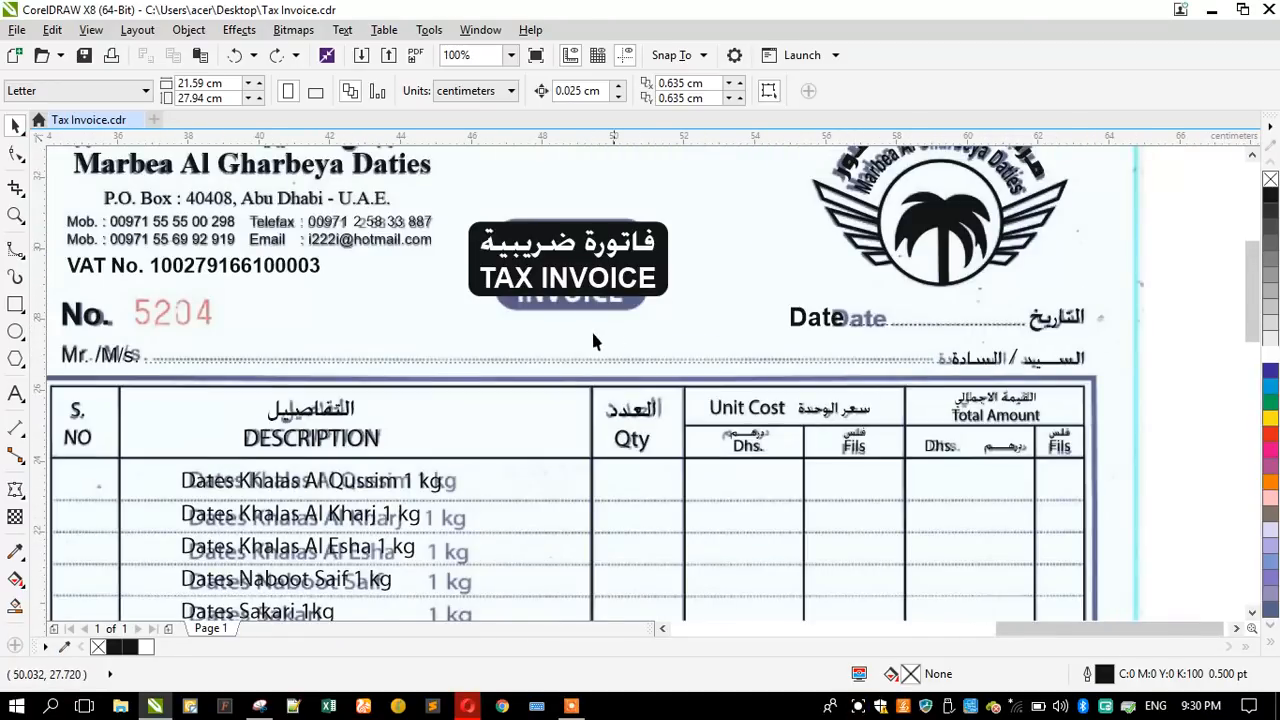
scroll(520, 335, down, 1)
scroll(222, 318, up, 1)
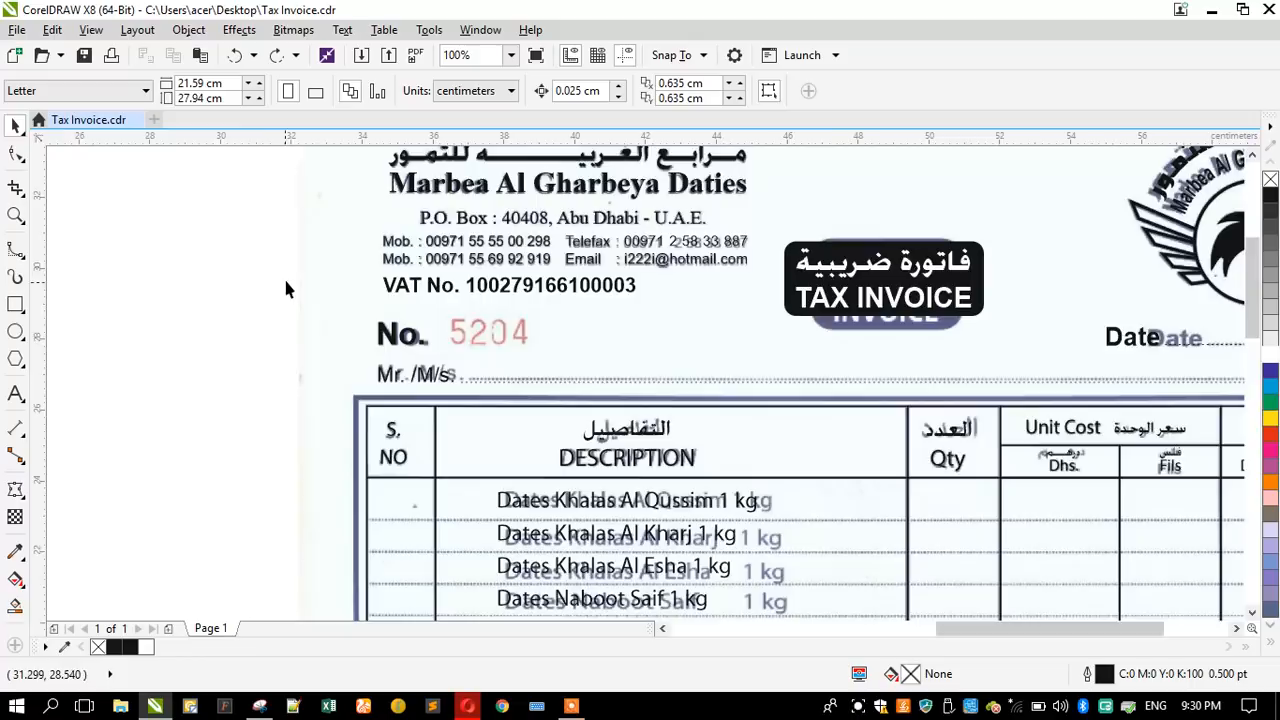
scroll(287, 280, down, 1)
scroll(320, 320, down, 1)
scroll(320, 320, up, 1)
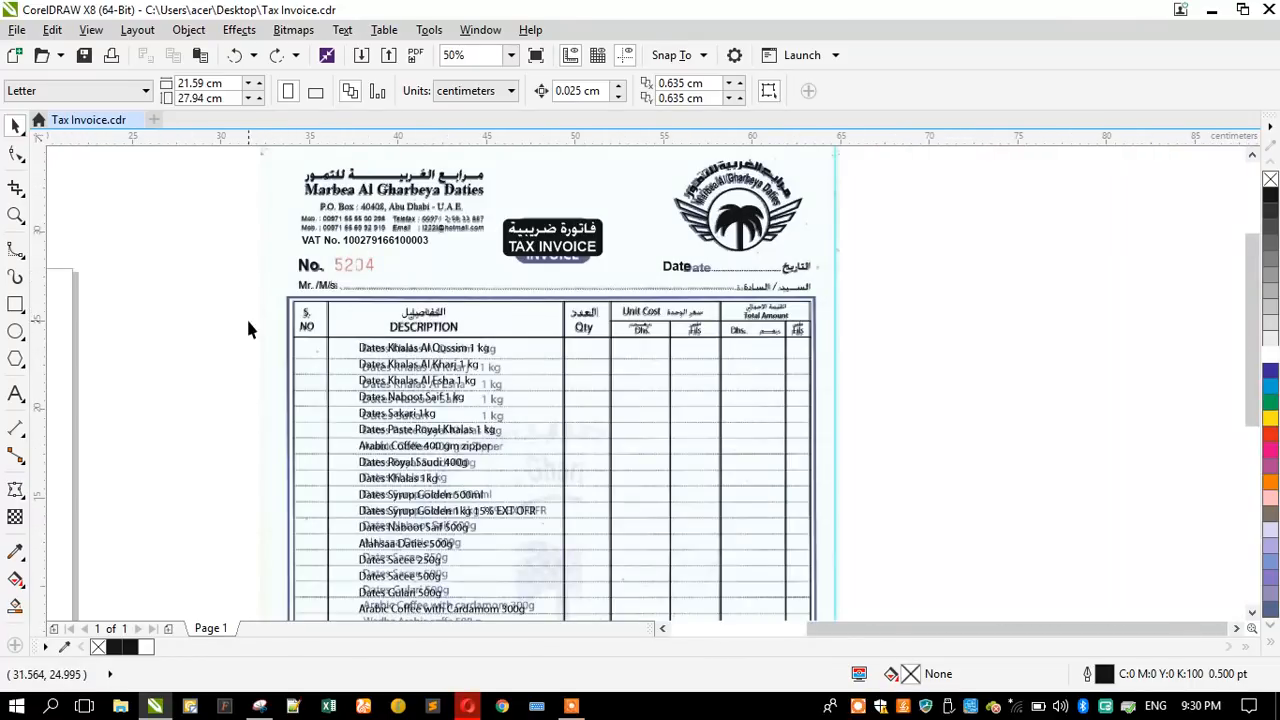
- Draw a rectangle about 2.6 × 3 cm at the table frame's upper-left corner, fitting its left edge to the scanned outer border
scroll(328, 358, up, 1)
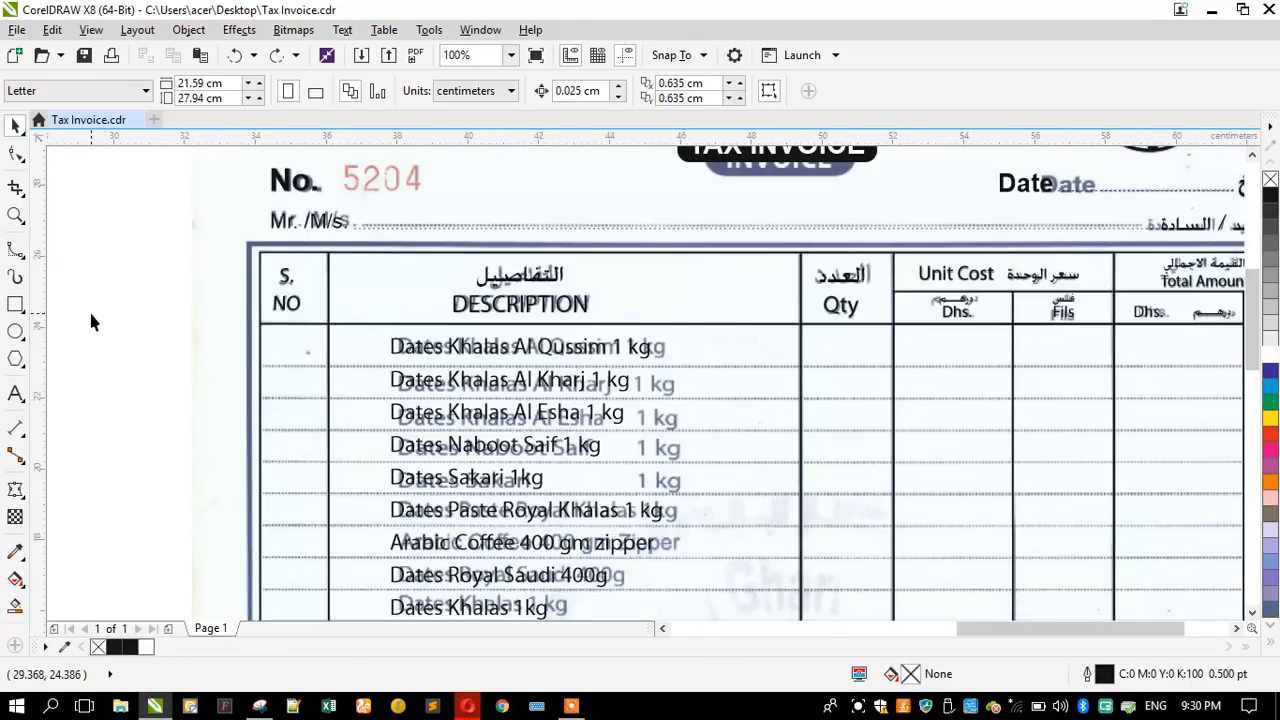
click(15, 304)
drag(248, 243, 346, 352)
click(16, 128)
scroll(240, 345, up, 2)
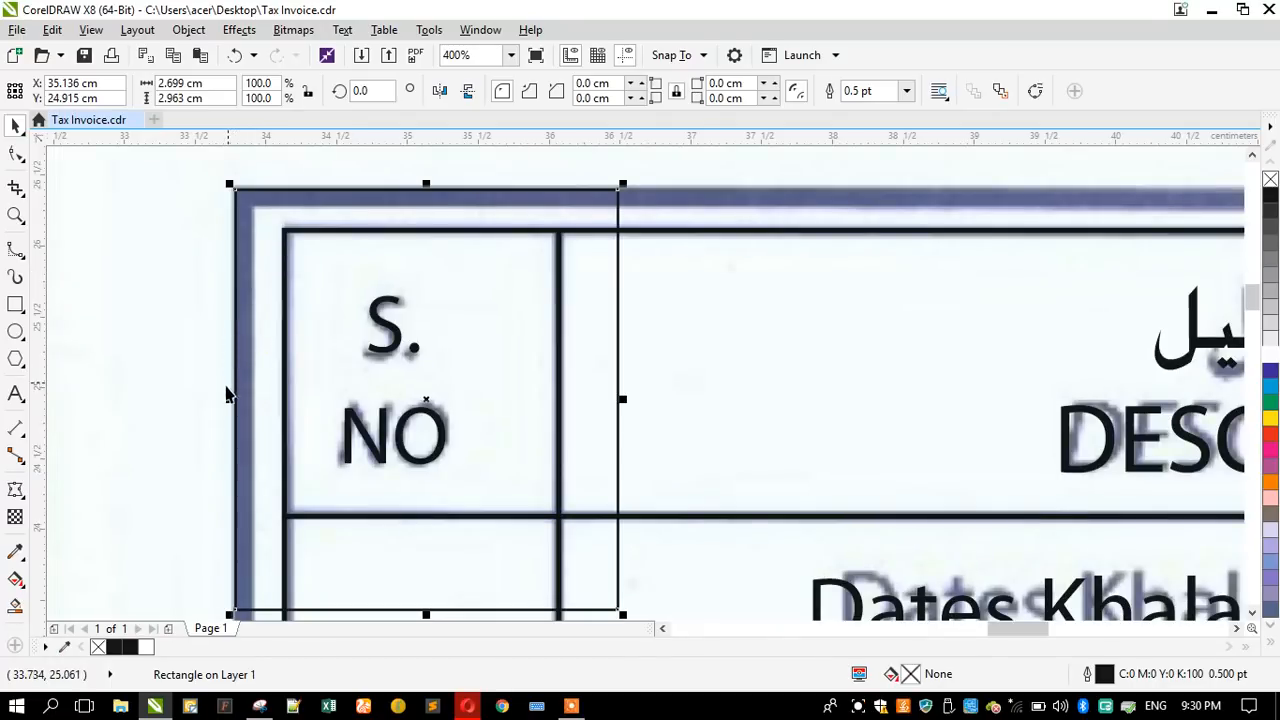
drag(226, 399, 236, 396)
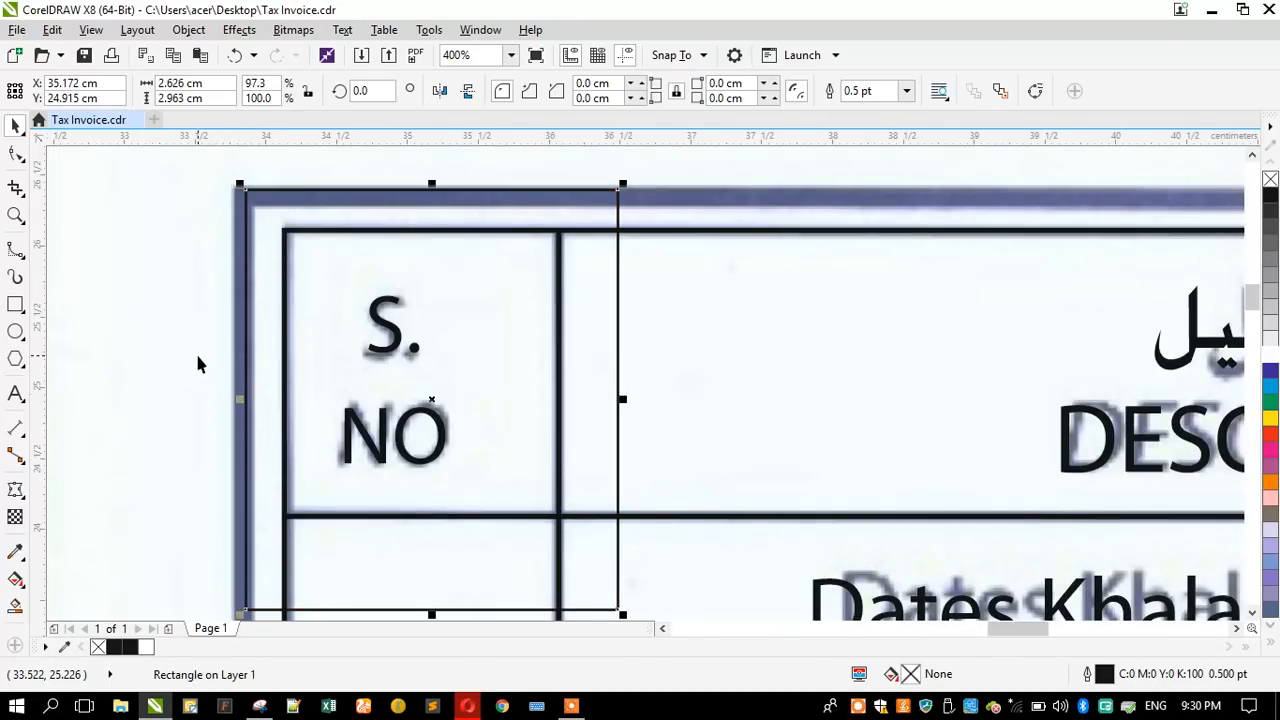
- Set the new rectangle's outline width to 3 pt and check it against the thickness of the scanned border
key(F12)
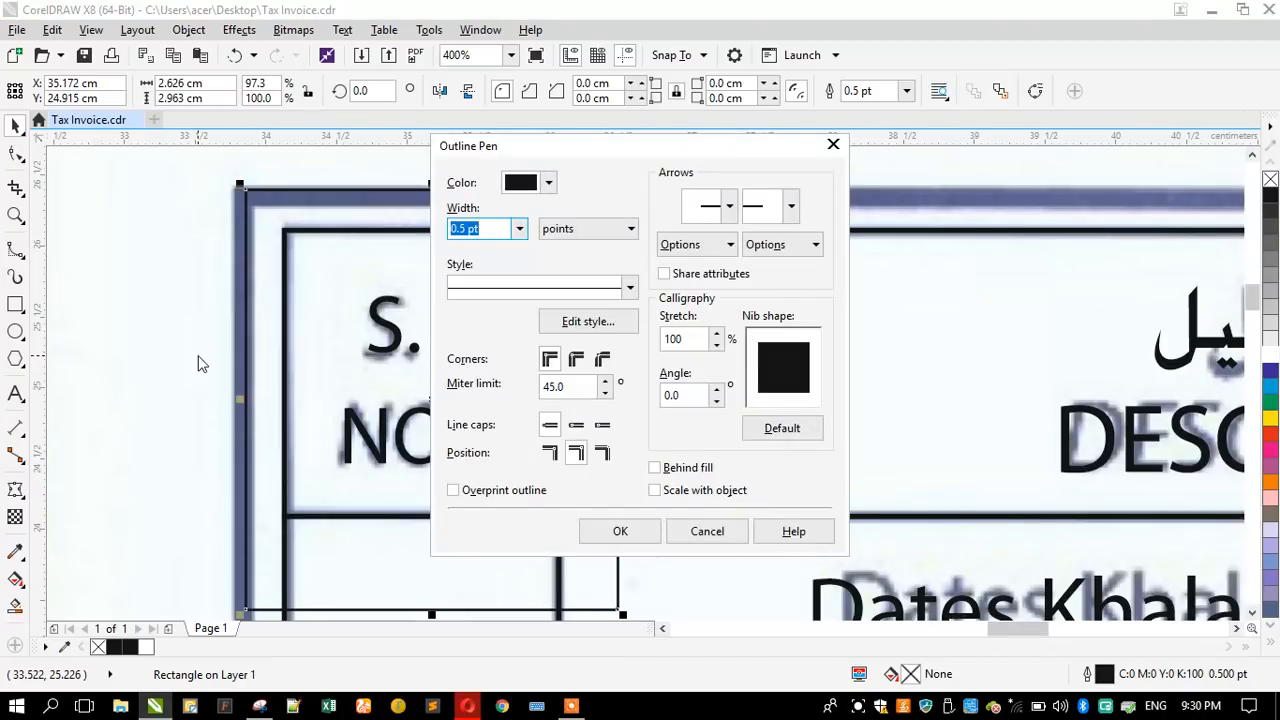
text(3)
key(Return)
scroll(226, 302, down, 1)
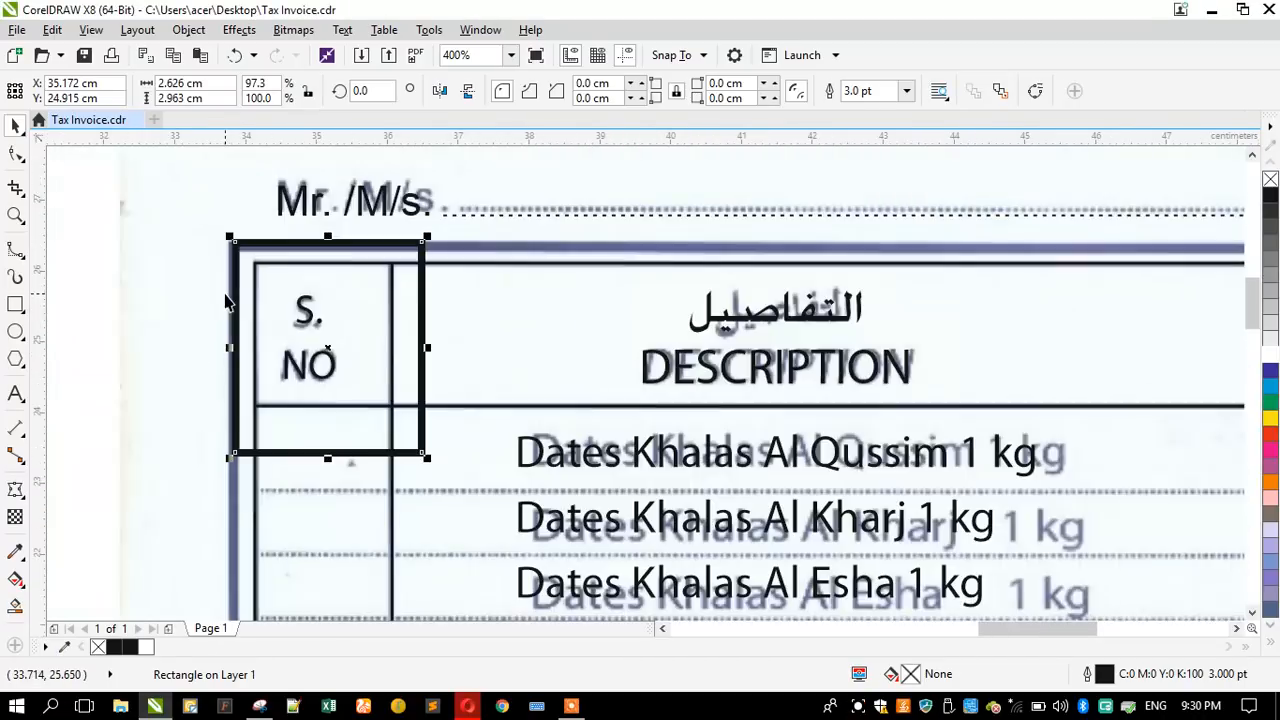
scroll(242, 284, up, 2)
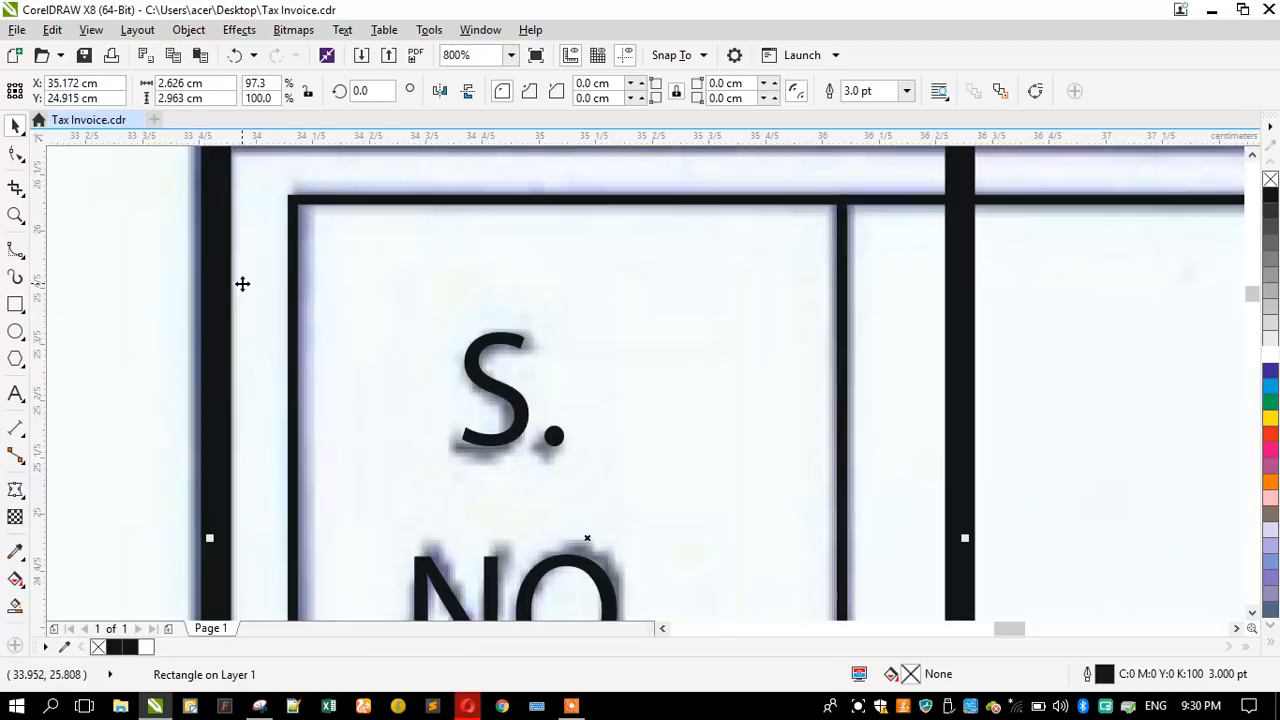
scroll(365, 225, down, 2)
scroll(385, 232, up, 2)
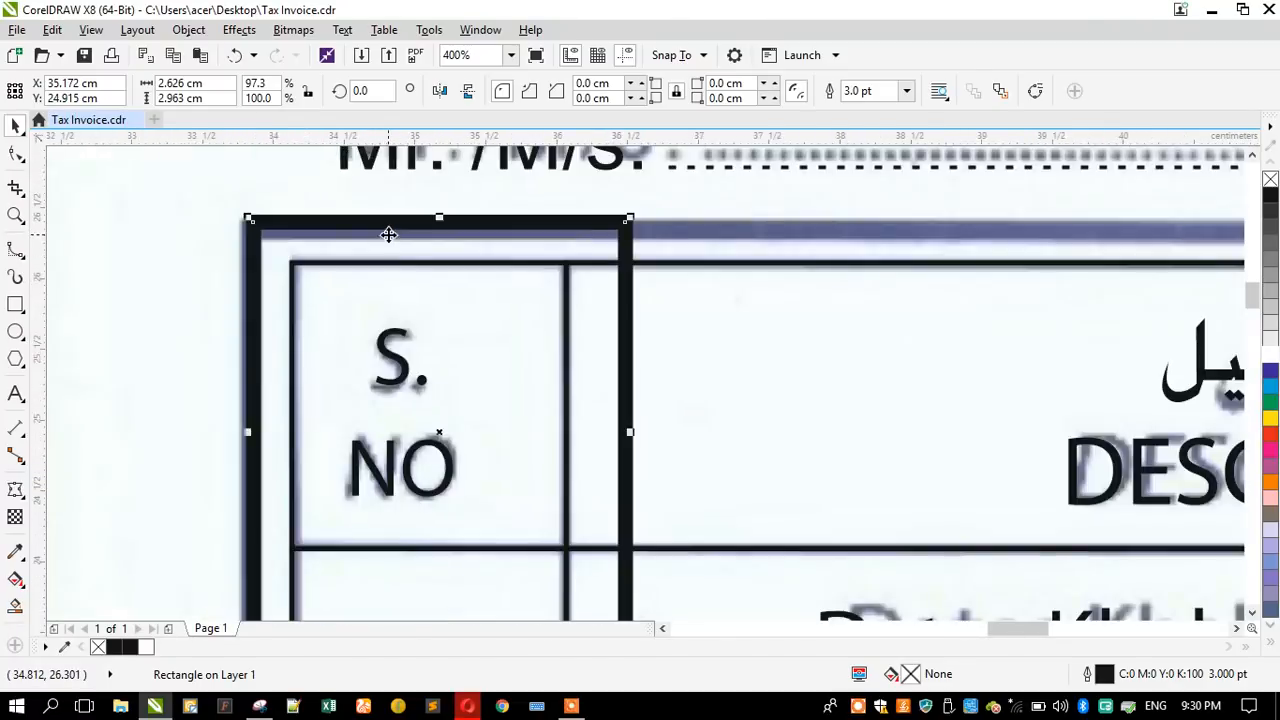
scroll(385, 232, down, 4)
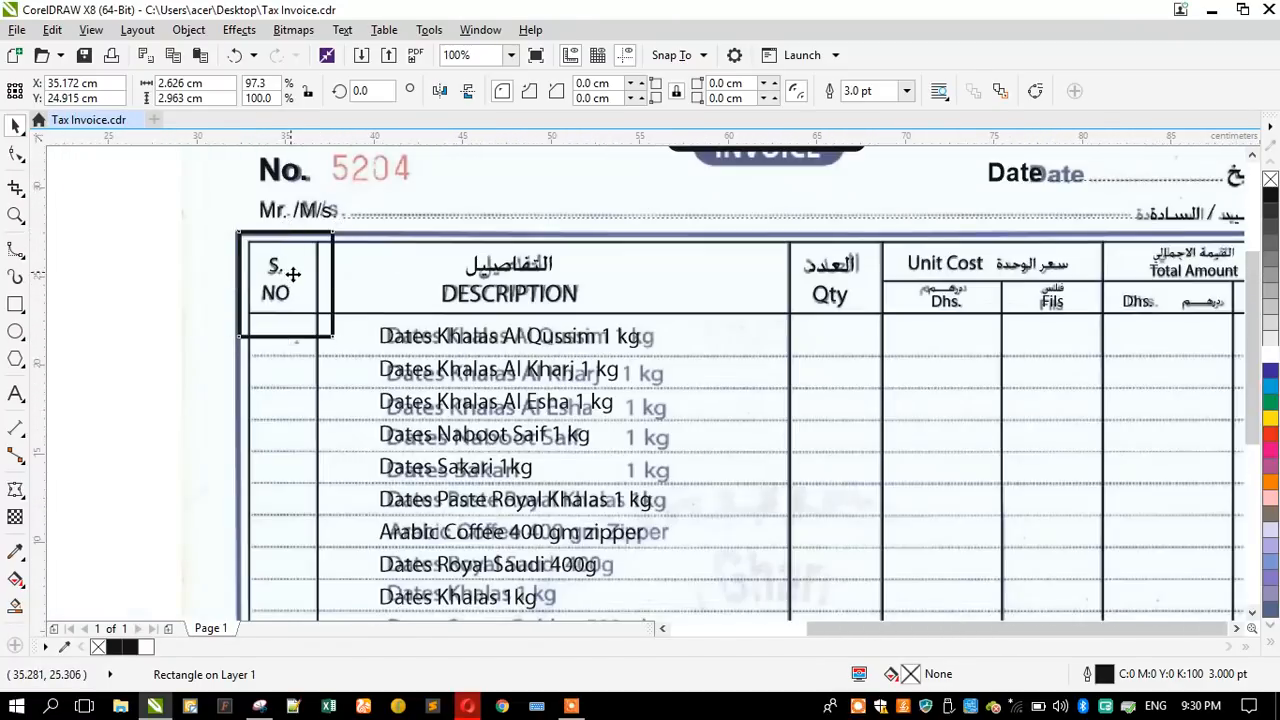
- Stretch the rectangle's right edge to the scanned frame's right border, making it about 29.7 cm wide
drag(313, 277, 768, 288)
scroll(768, 288, up, 4)
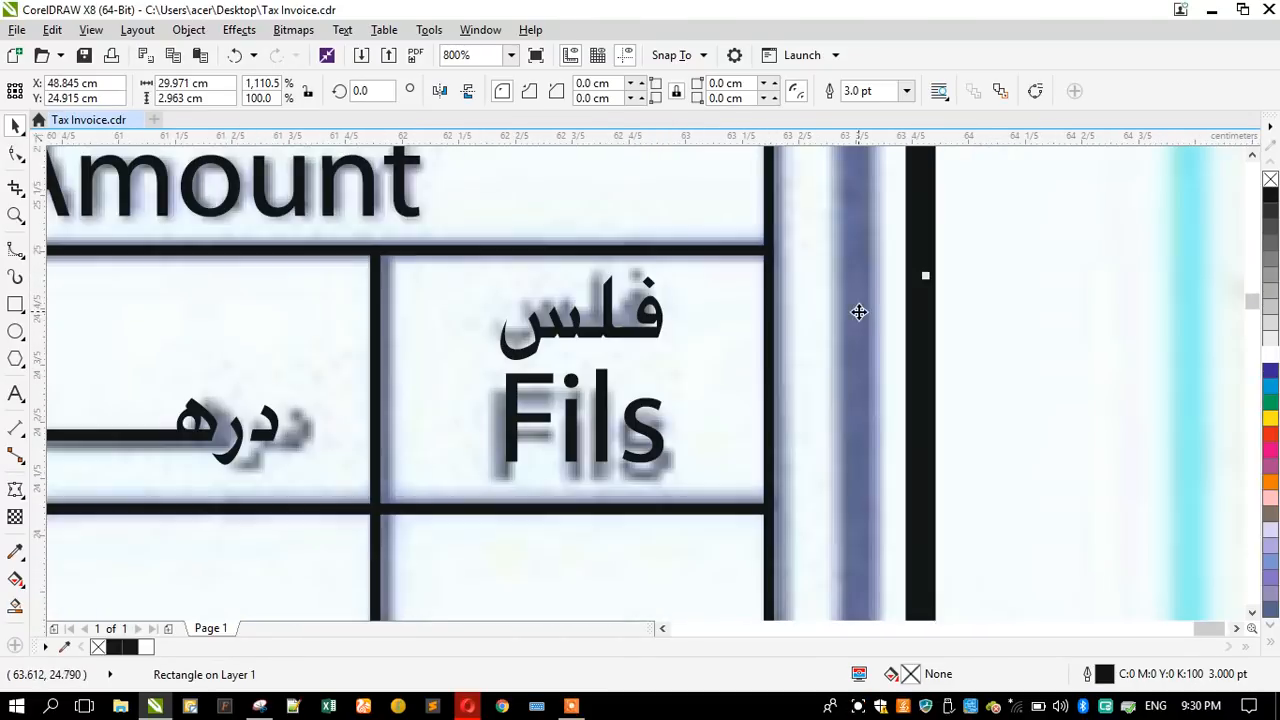
drag(906, 277, 866, 277)
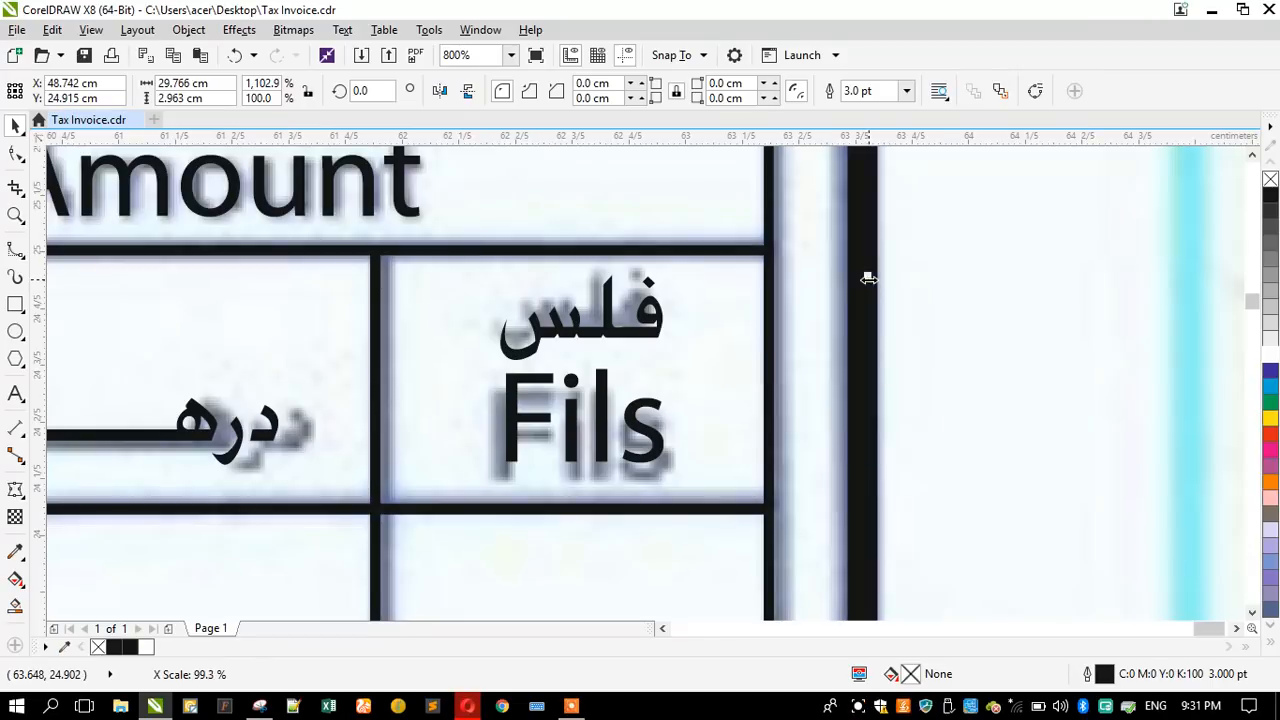
scroll(866, 277, down, 3)
scroll(801, 273, up, 2)
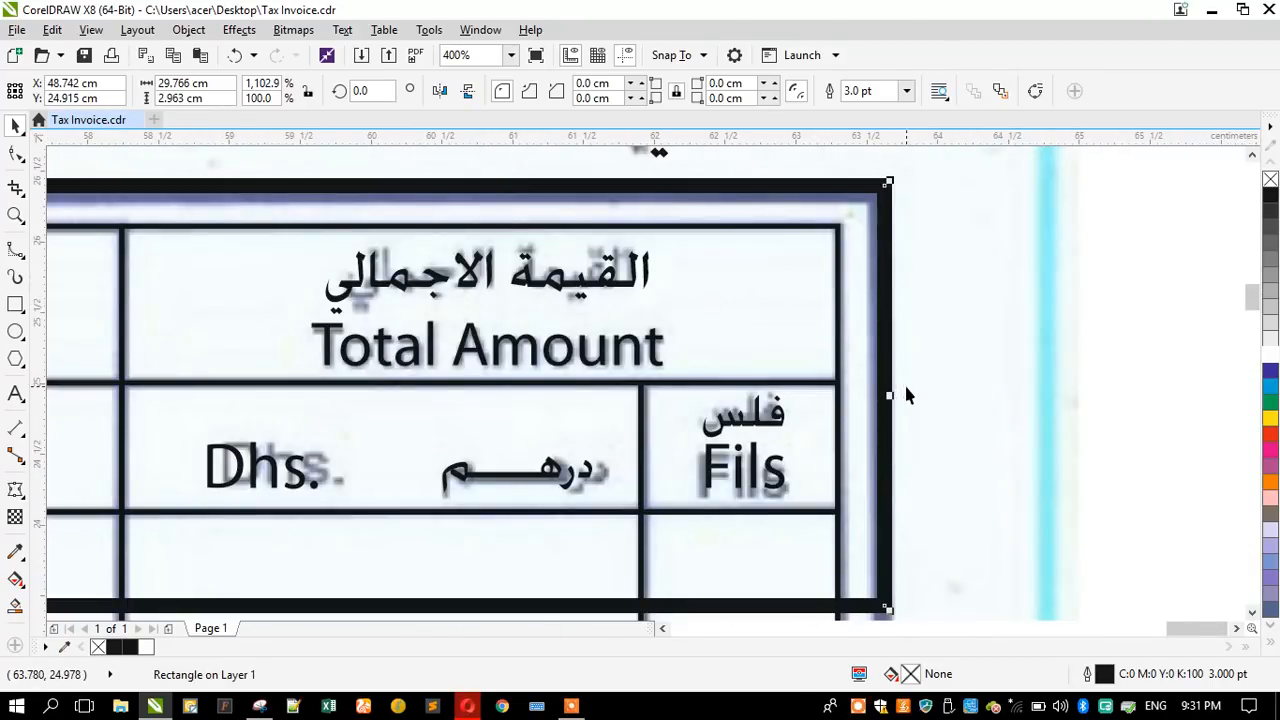
drag(886, 393, 879, 441)
scroll(691, 237, down, 3)
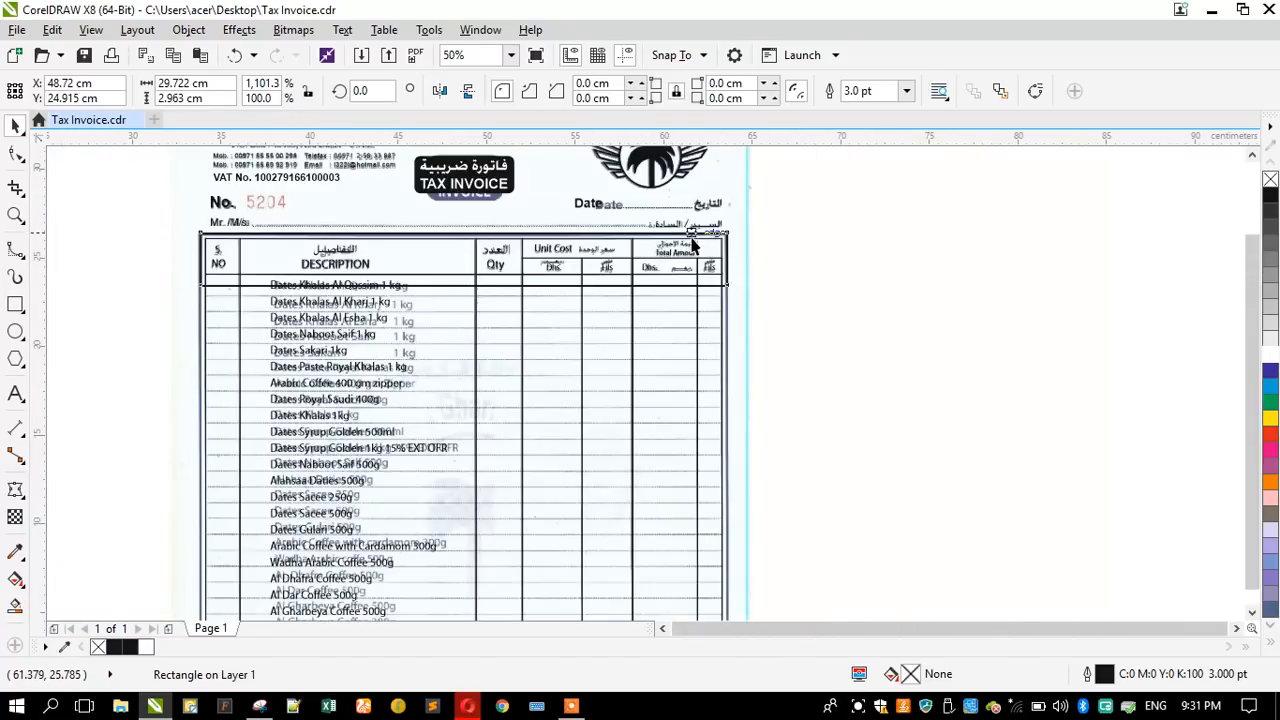
- Stretch the rectangle's bottom edge down to the scanned frame's lower border below Total, making it about 32.3 cm high
scroll(691, 246, down, 2)
scroll(636, 278, up, 1)
click(634, 208)
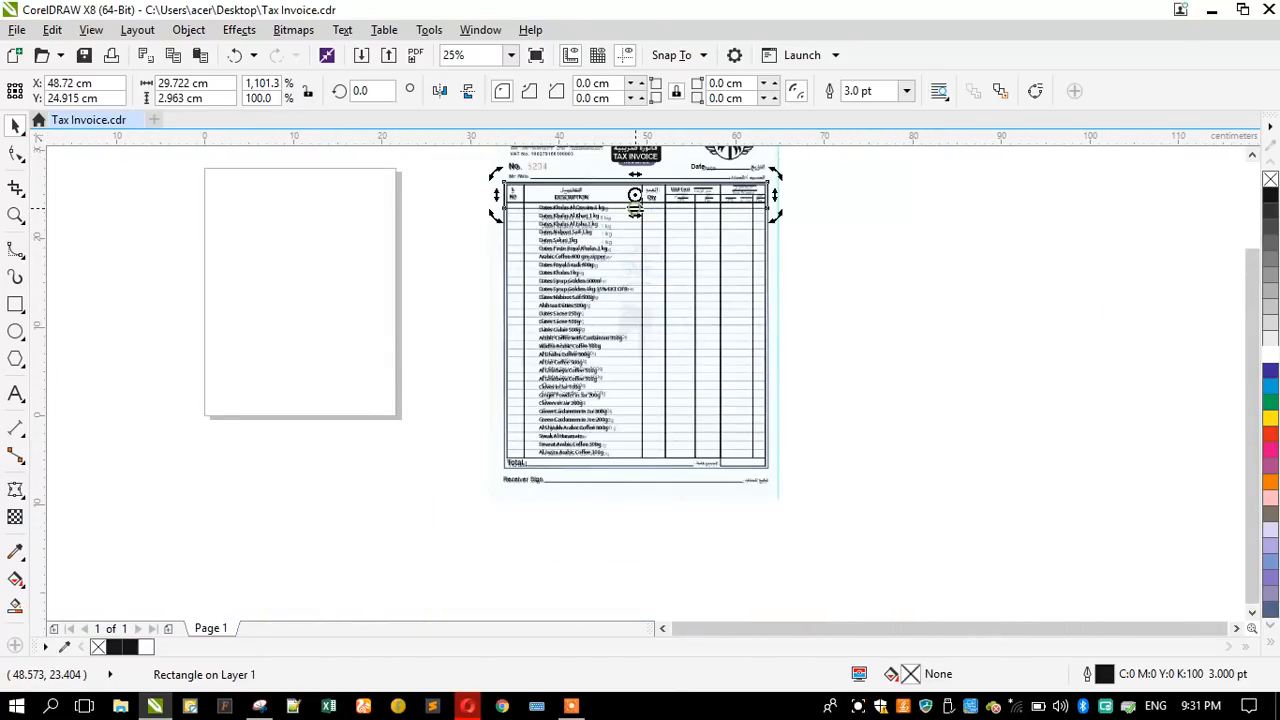
click(634, 195)
drag(634, 203, 640, 470)
scroll(630, 465, up, 2)
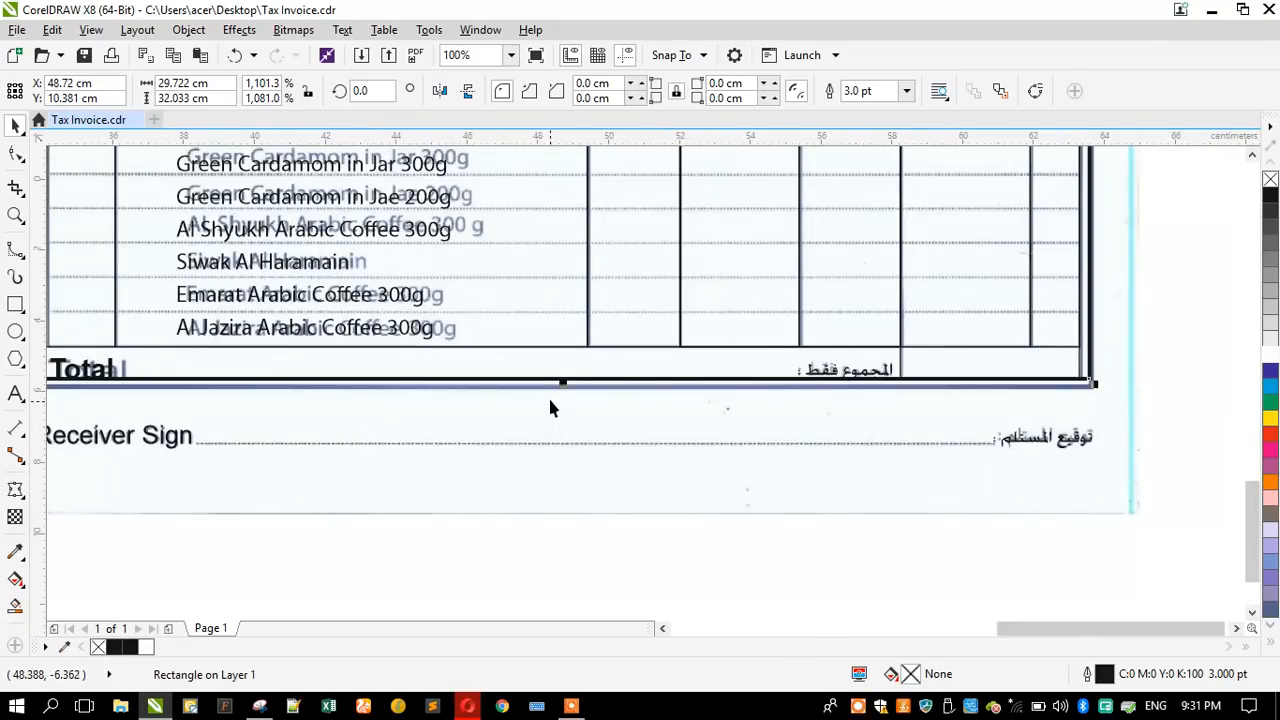
scroll(550, 395, up, 1)
drag(572, 371, 572, 389)
scroll(644, 452, down, 2)
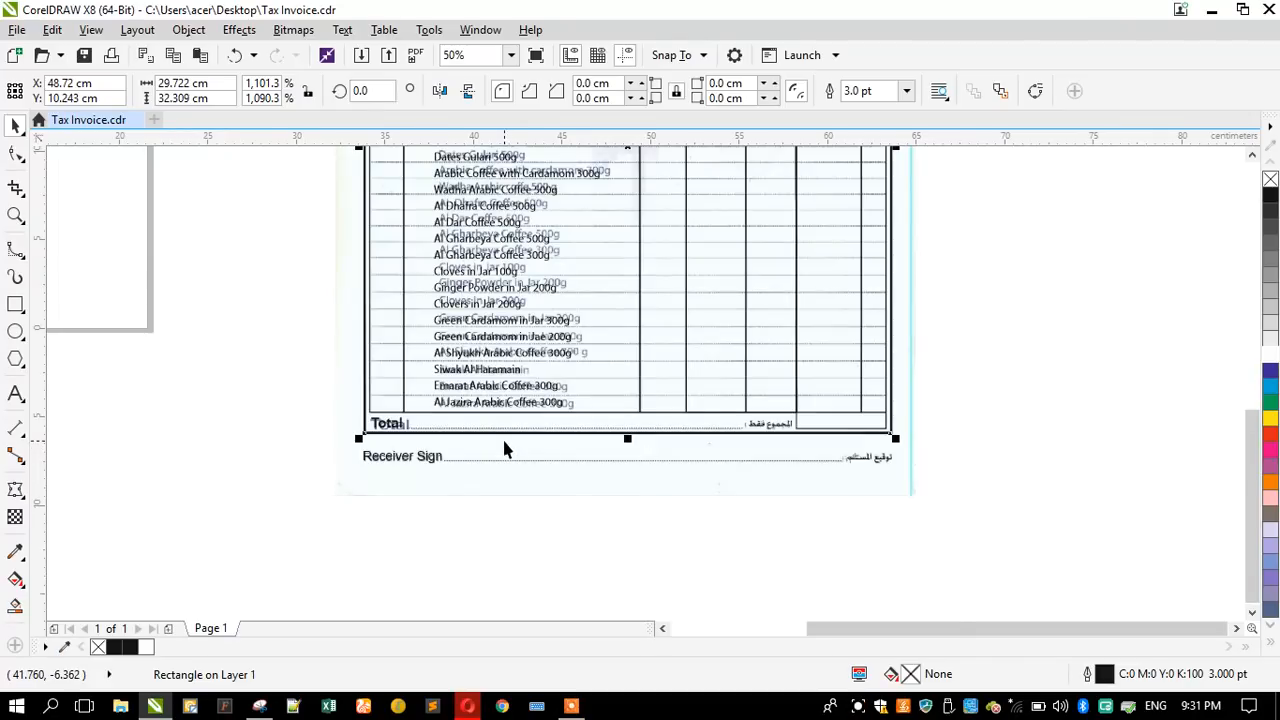
scroll(508, 450, up, 1)
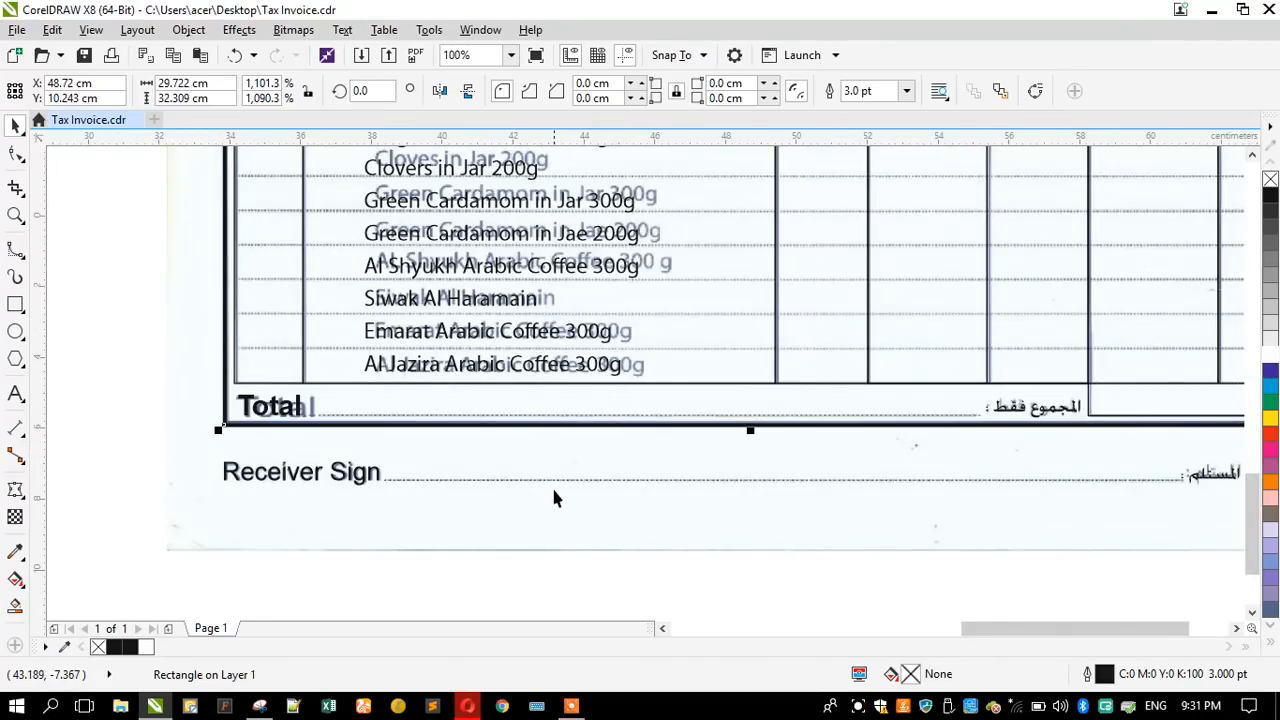
scroll(551, 493, down, 3)
scroll(730, 481, up, 1)
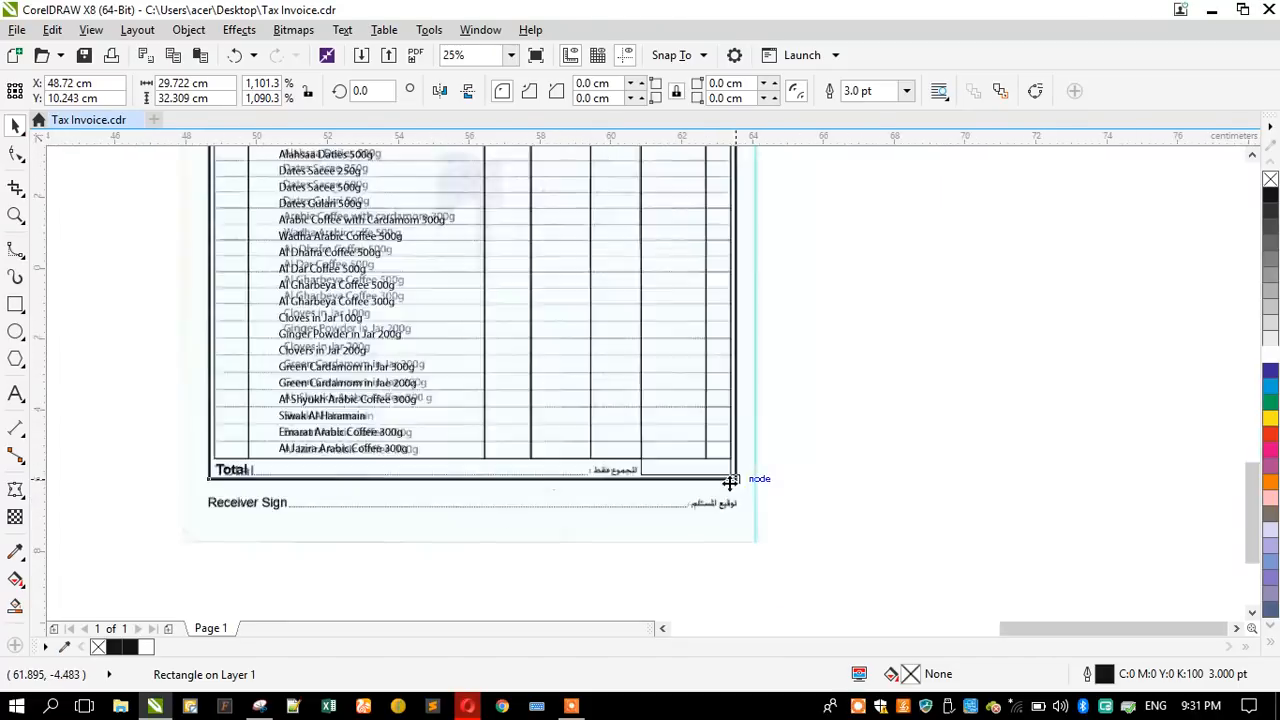
scroll(730, 481, up, 3)
scroll(689, 458, down, 3)
- Select all the vector artwork and move it off the scan into the empty area to its right
click(697, 534)
scroll(731, 549, down, 1)
mouse_move(744, 537)
mouse_down()
mouse_move(657, 405)
mouse_move(591, 334)
mouse_move(568, 330)
mouse_move(805, 345)
mouse_move(766, 331)
mouse_up()
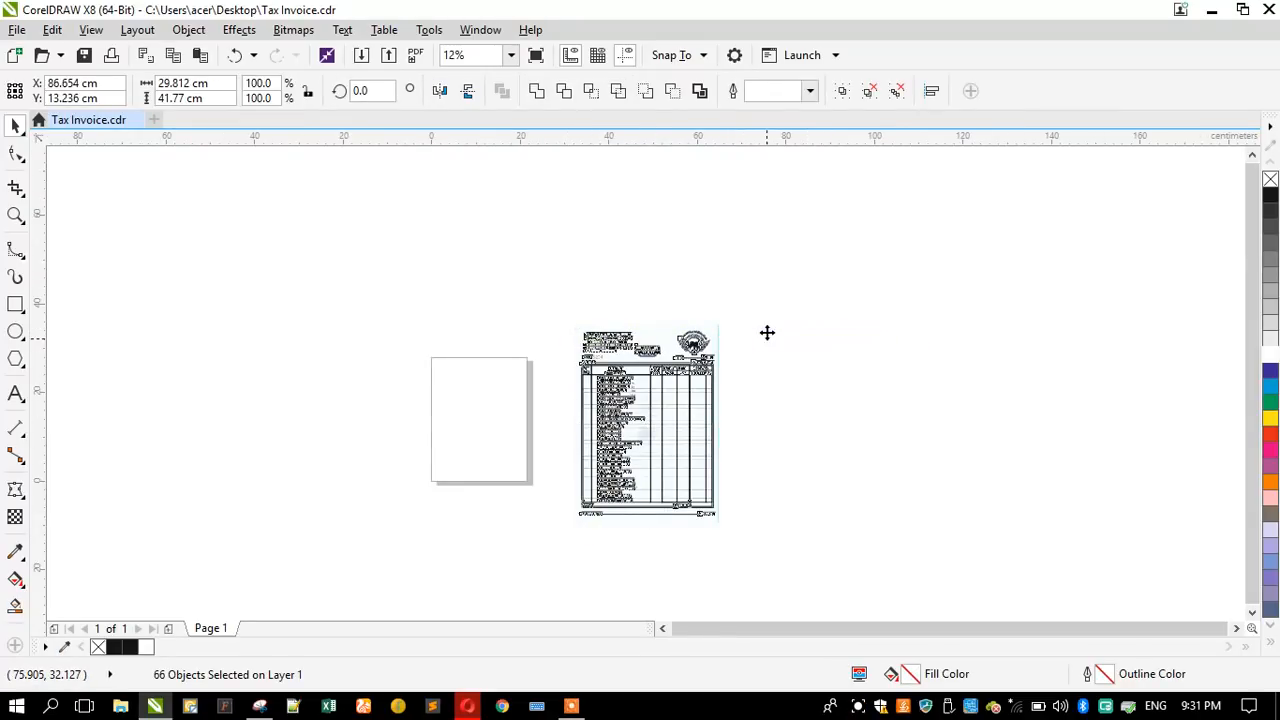
click(543, 333)
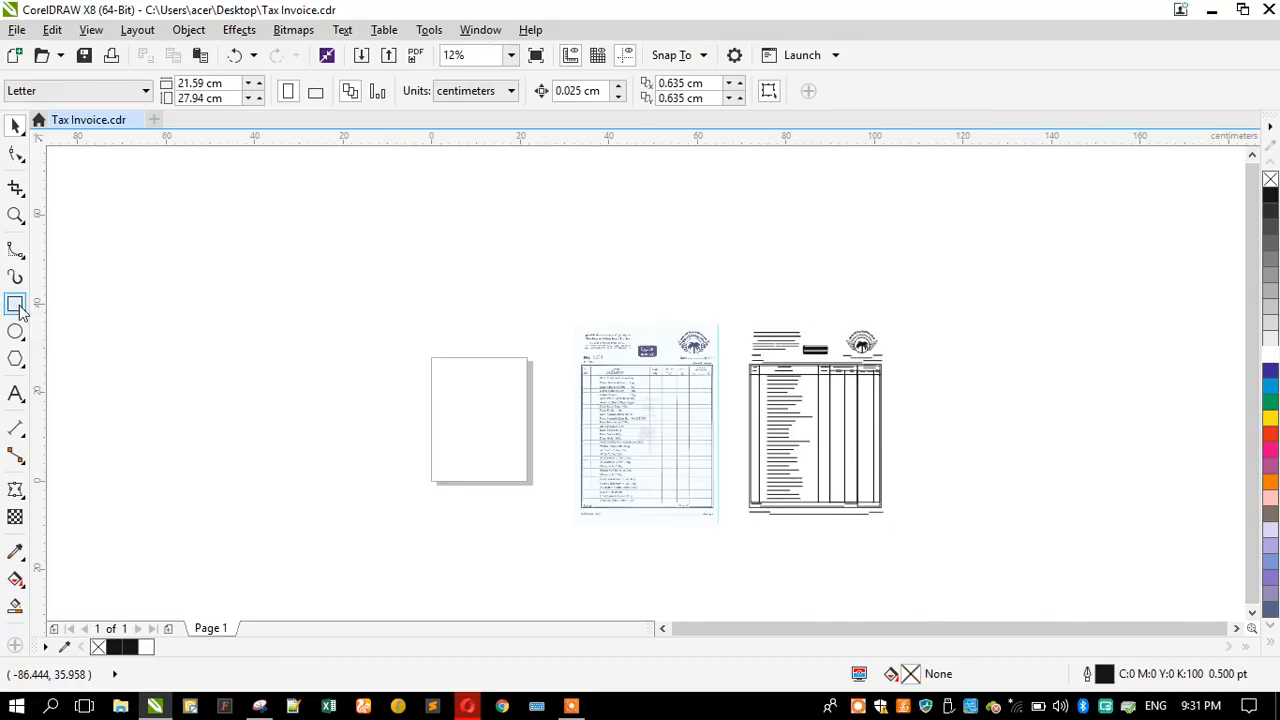
- Draw a rectangle of about 32.8 × 45.2 cm around the edges of the whole scanned invoice sheet
key(F6)
scroll(693, 511, up, 1)
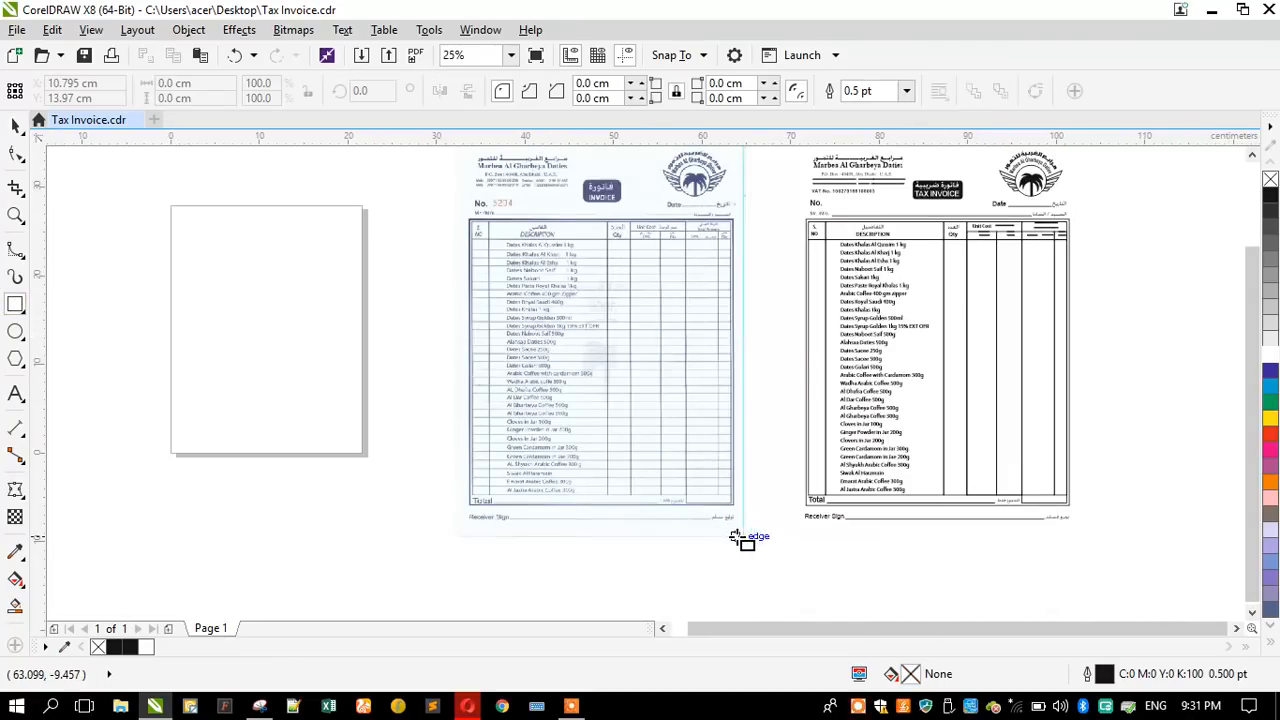
drag(746, 536, 463, 209)
scroll(598, 215, up, 2)
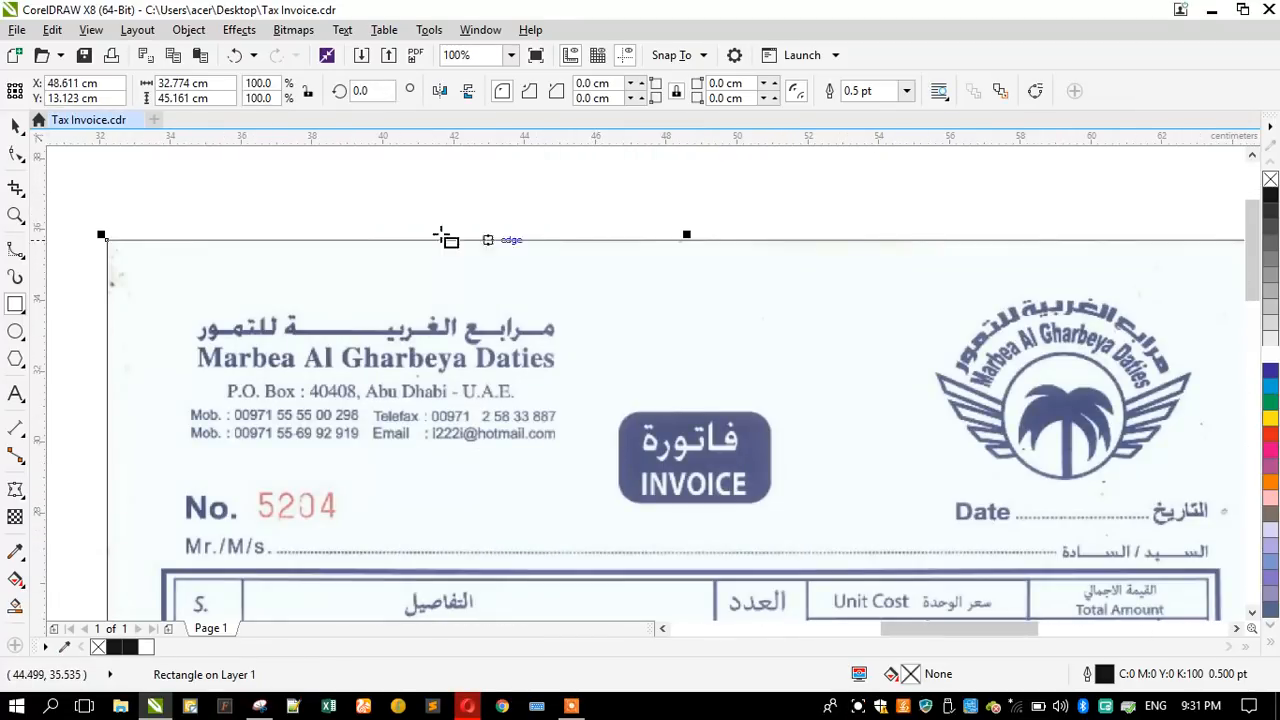
click(14, 126)
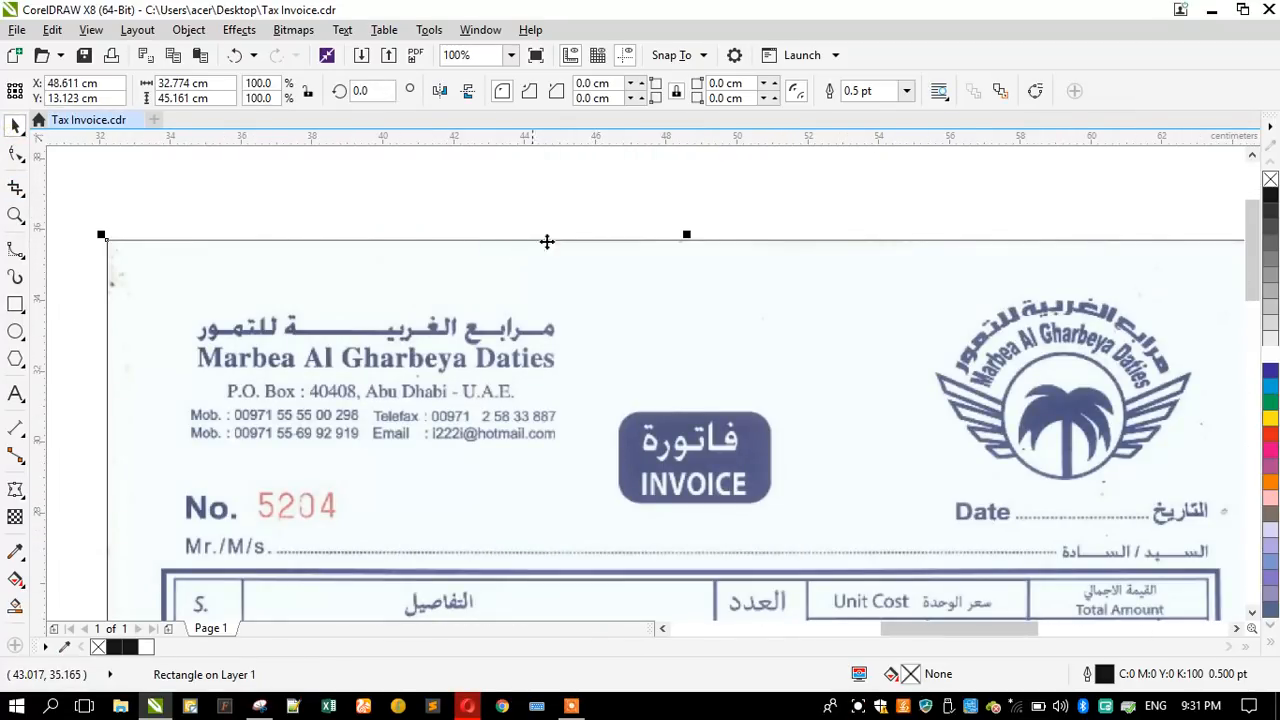
mouse_move(680, 240)
mouse_down()
mouse_move(684, 259)
mouse_move(674, 240)
mouse_up()
scroll(674, 240, down, 2)
- Change the document's page size to A4
click(312, 234)
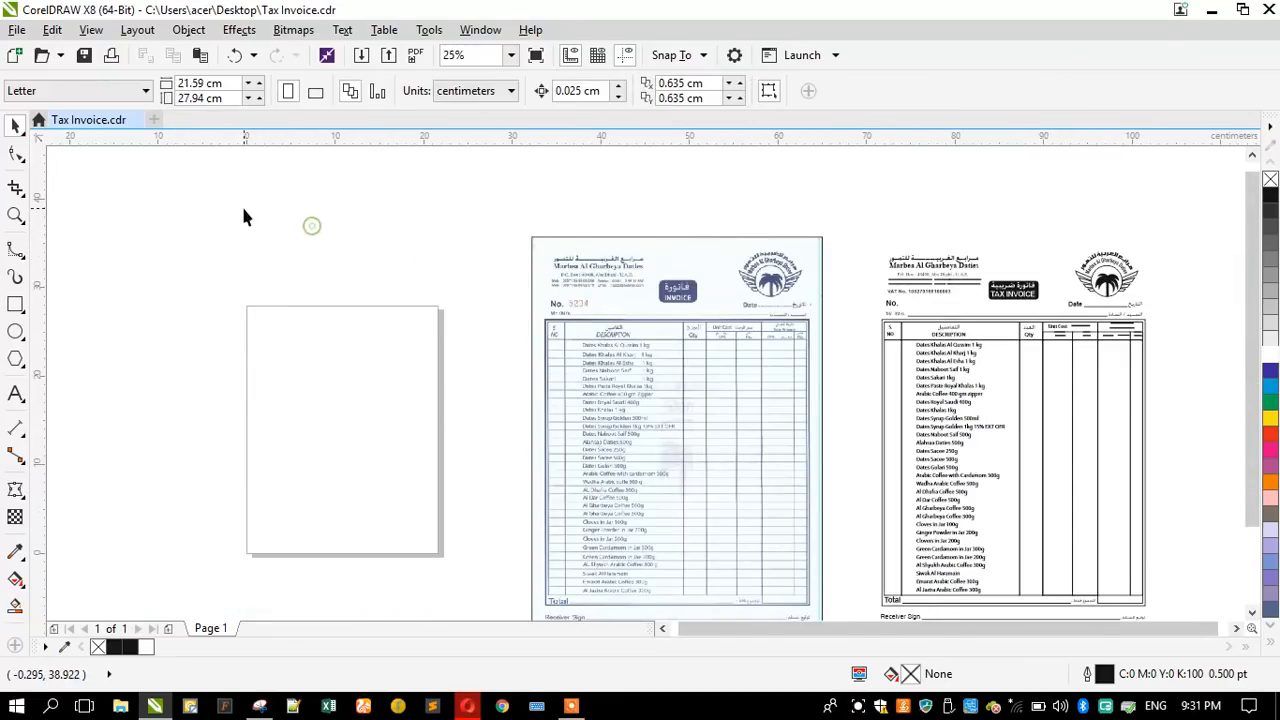
click(82, 91)
click(66, 132)
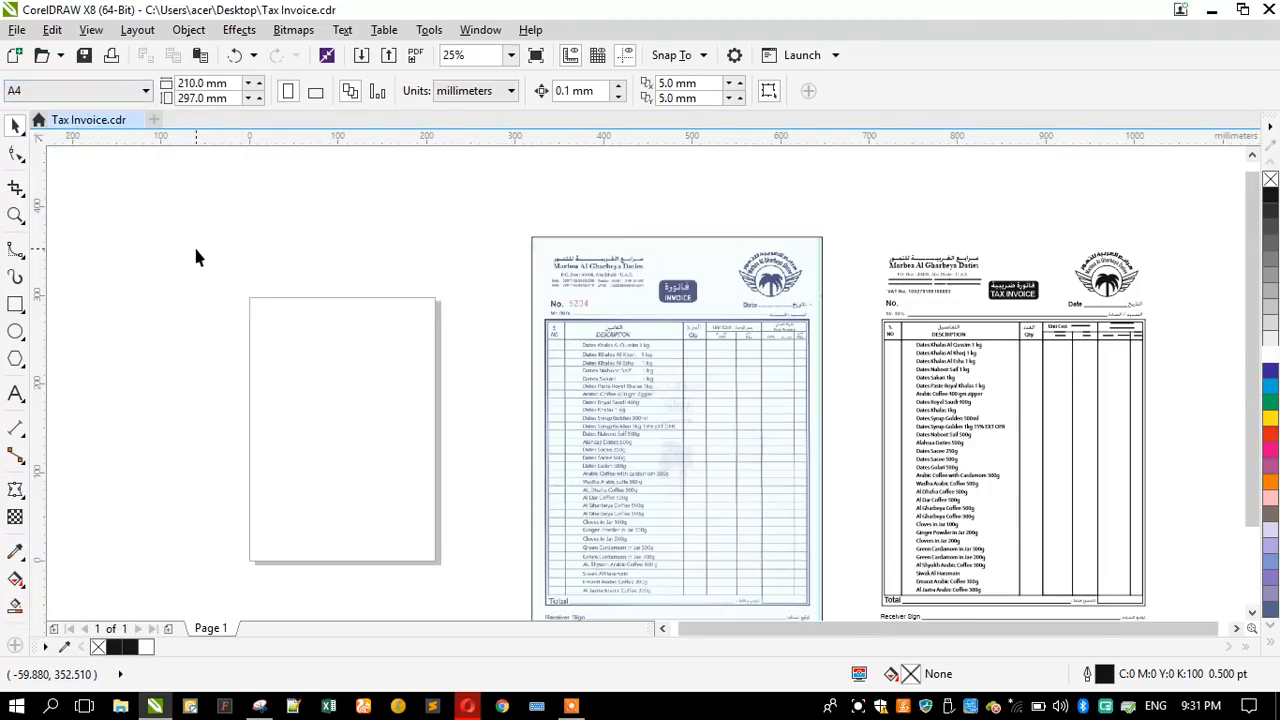
double_click(15, 305)
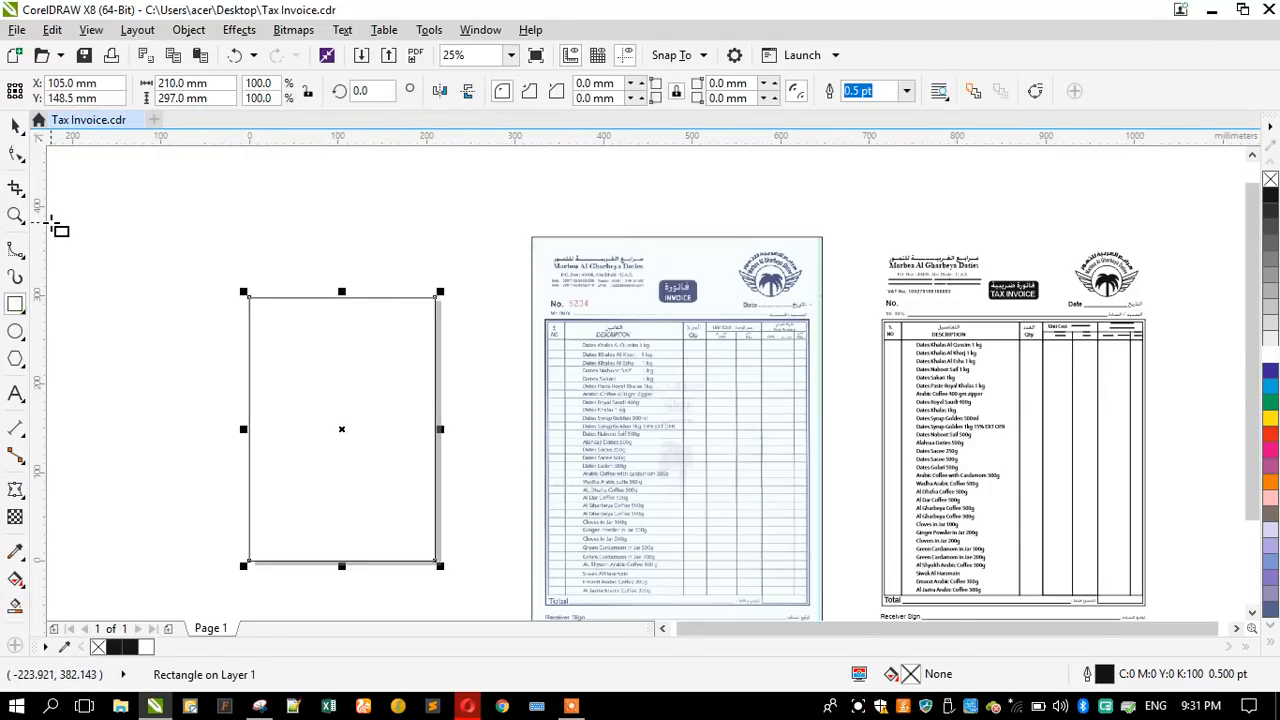
click(15, 127)
drag(327, 353, 351, 313)
scroll(320, 352, down, 2)
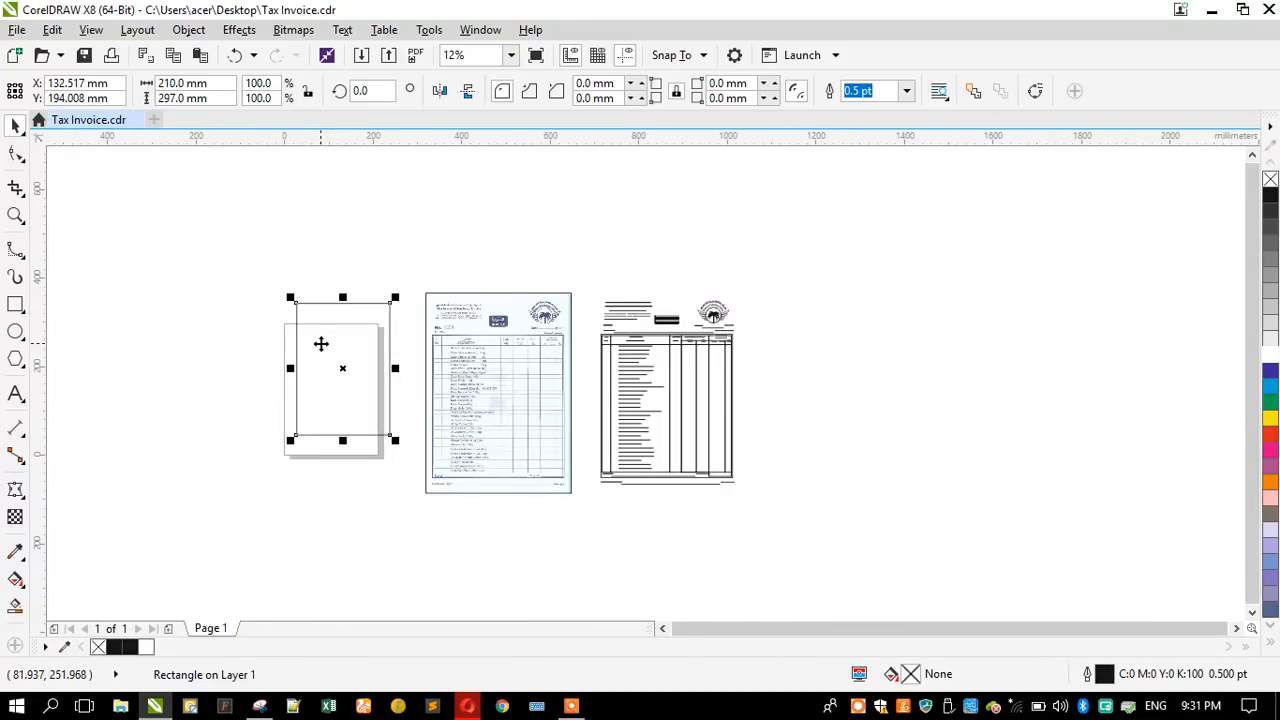
key(Delete)
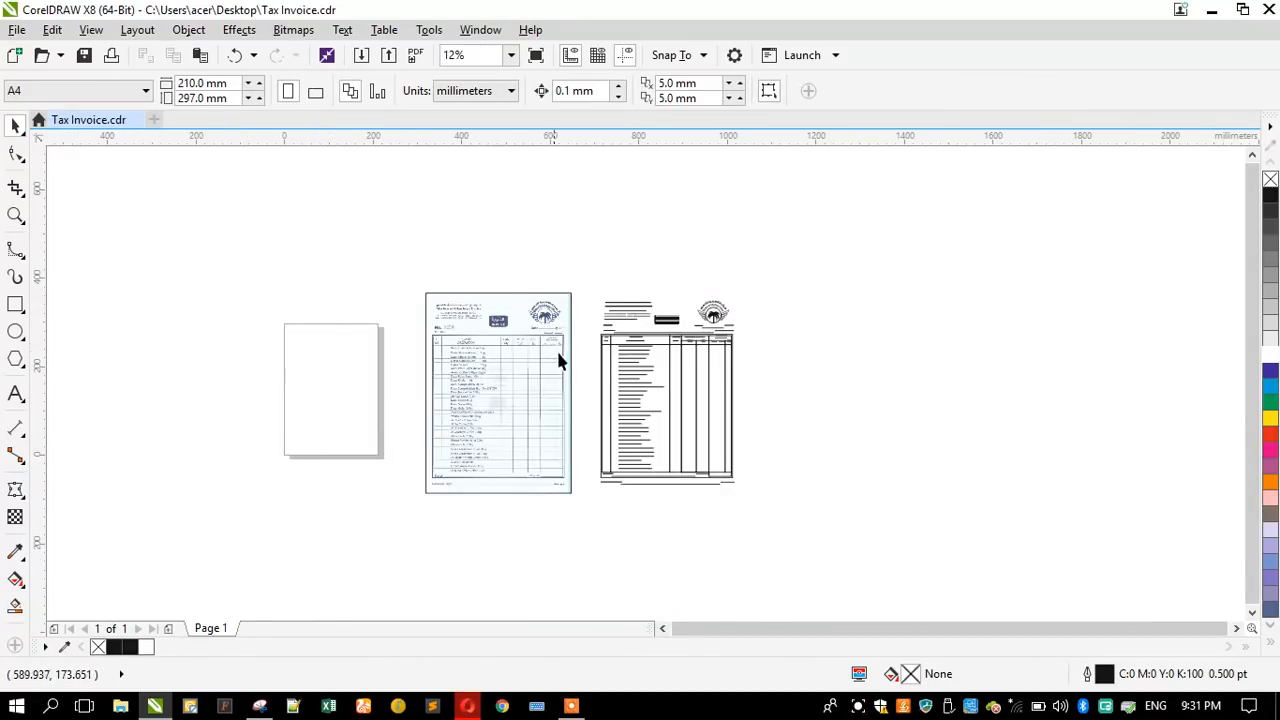
- Group the vector artwork, centre the scan's outline rectangle around it as a sheet border, and ungroup the artwork
scroll(538, 302, up, 2)
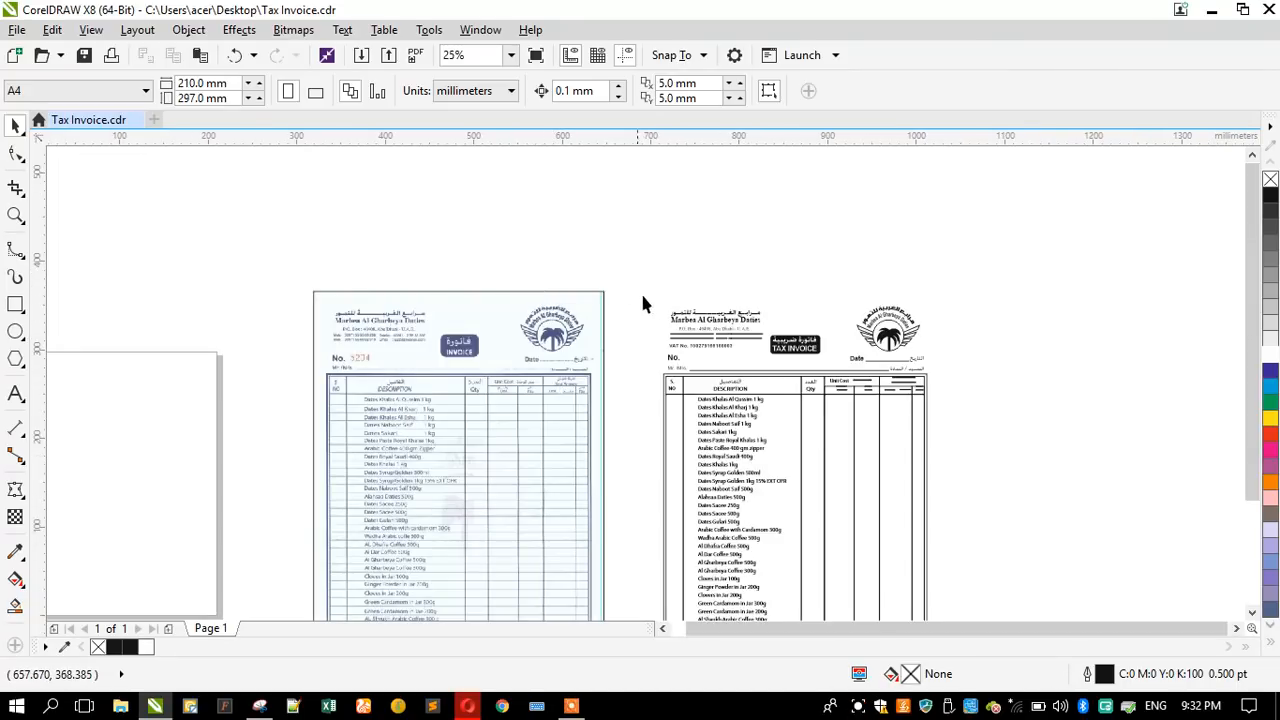
click(603, 292)
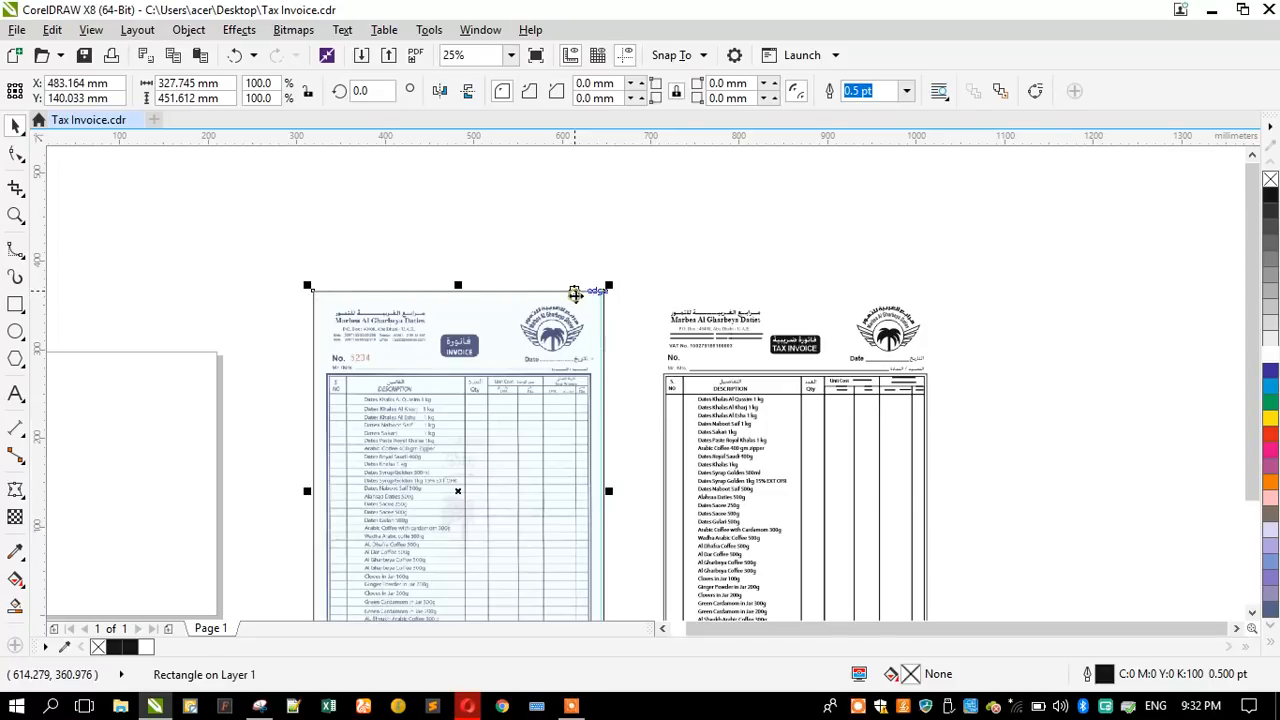
scroll(655, 315, down, 2)
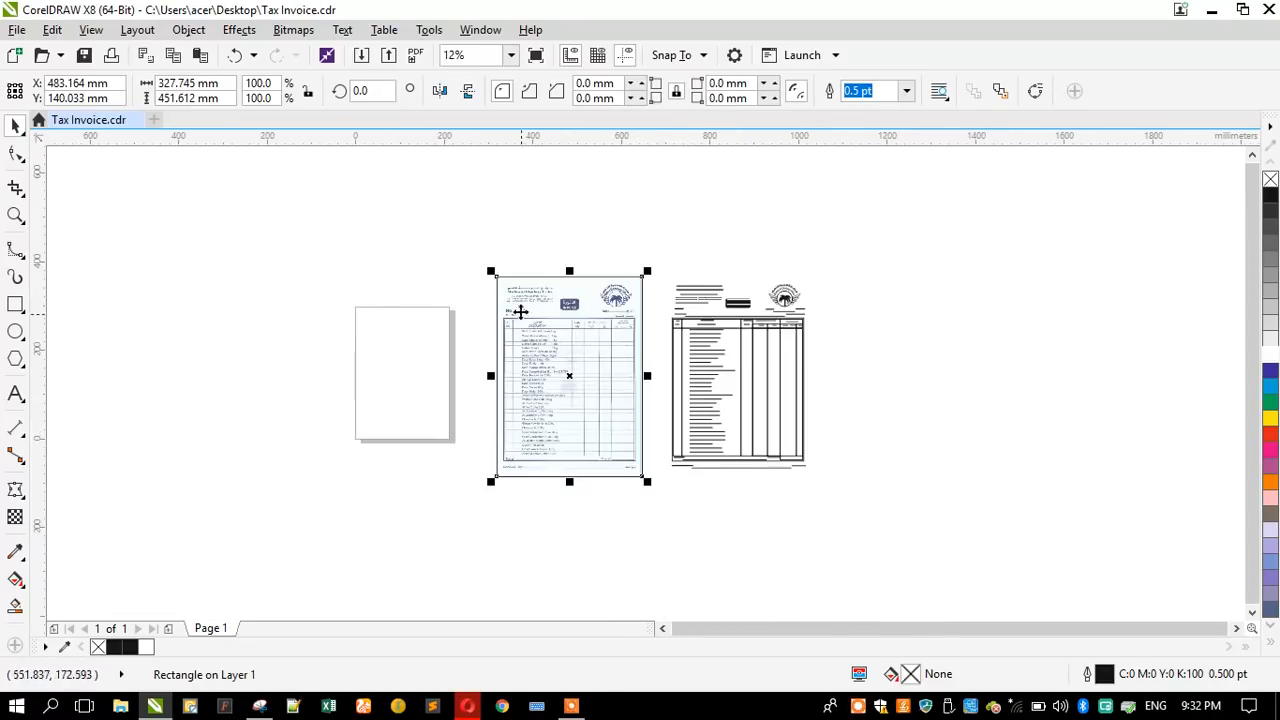
drag(630, 238, 851, 509)
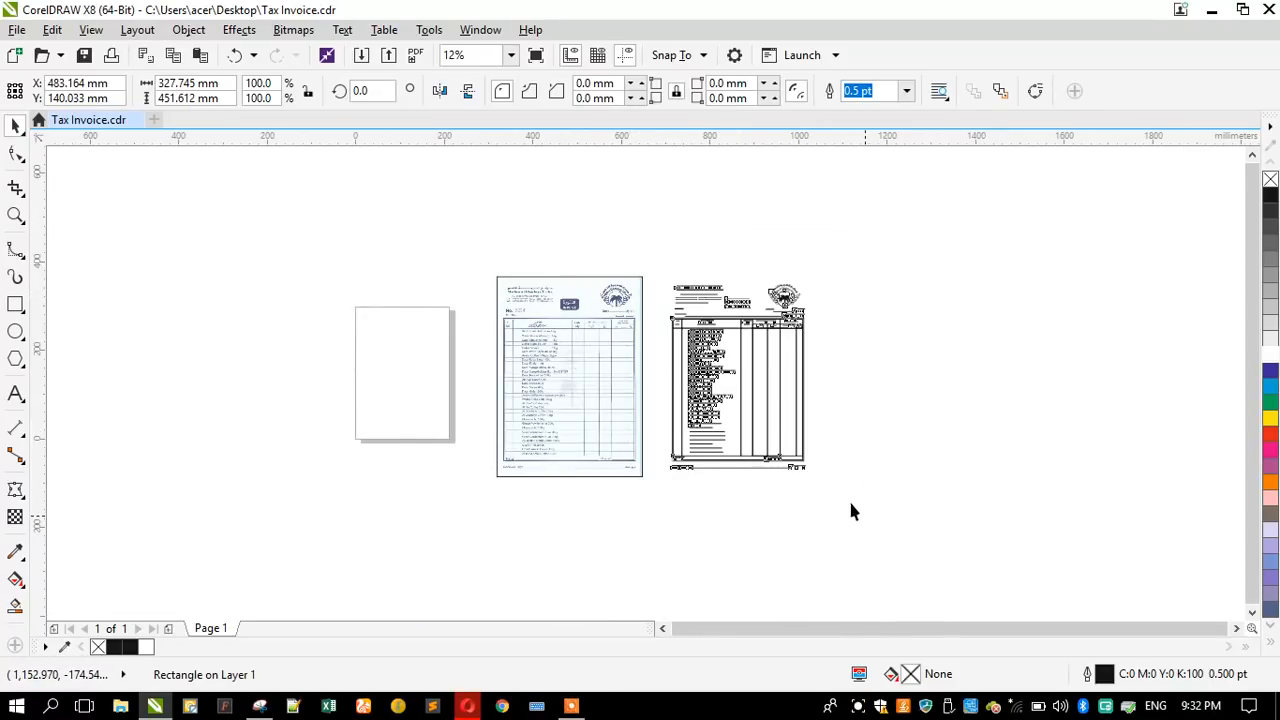
shift+click(736, 394)
key(c)
click(718, 530)
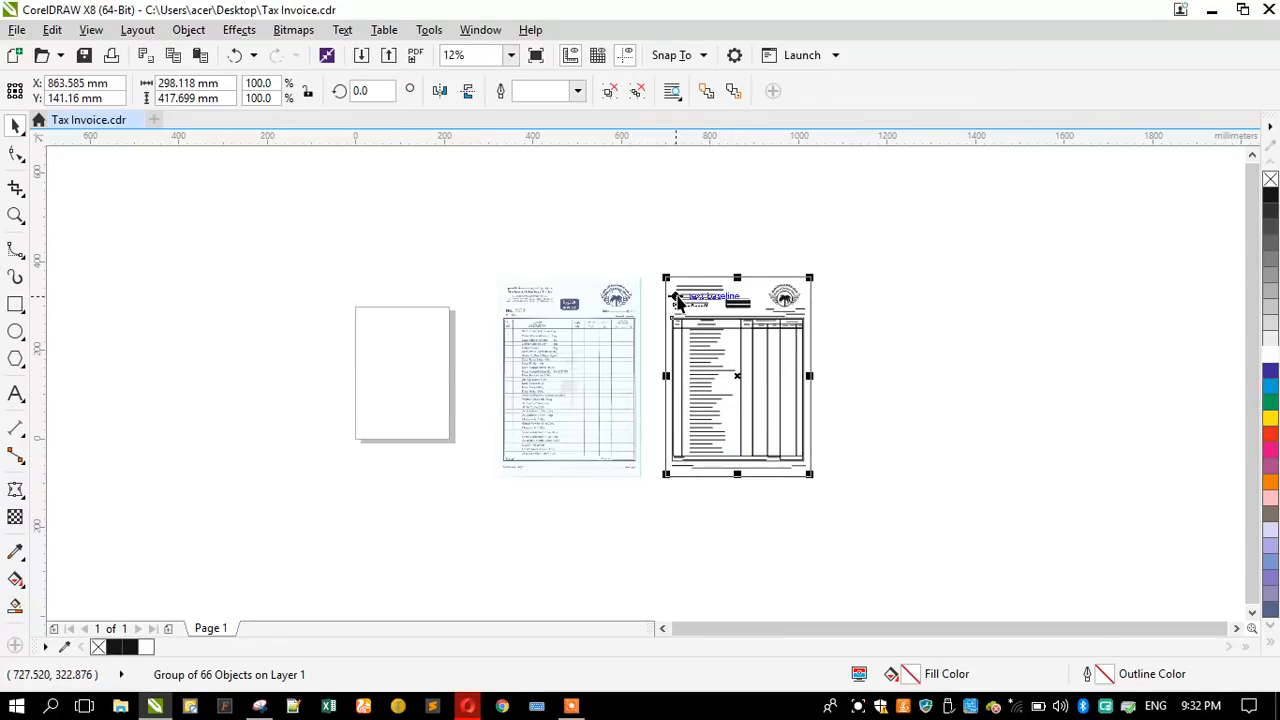
click(609, 91)
click(632, 256)
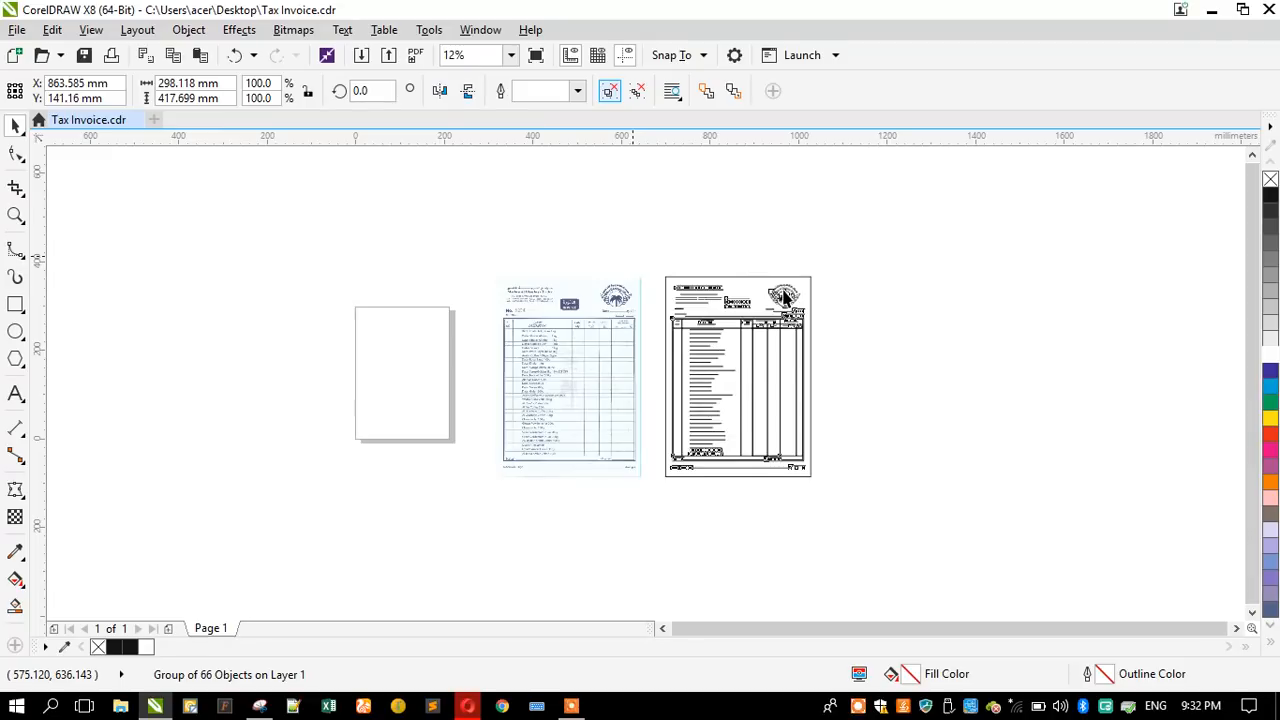
- Group the palm logo with its arched company names and wings in the vector artwork
scroll(784, 292, up, 1)
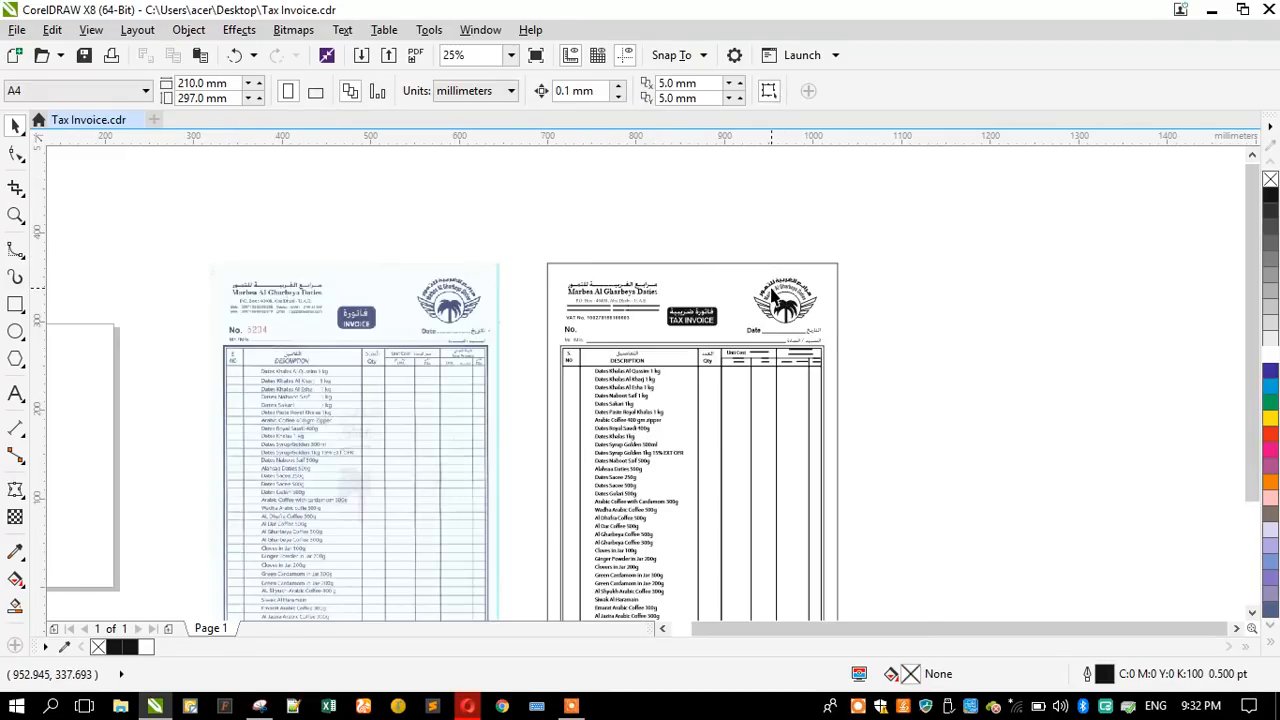
scroll(716, 233, up, 1)
drag(701, 187, 891, 371)
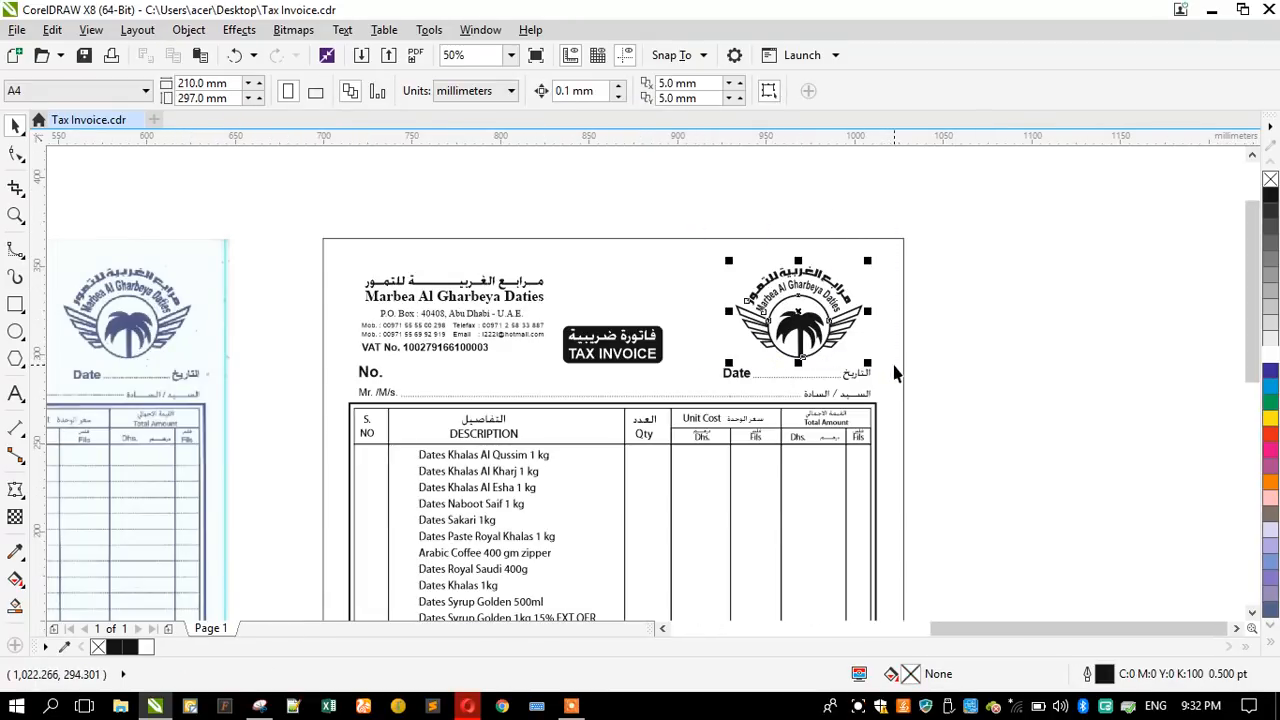
scroll(814, 185, down, 1)
key(ctrl+g)
scroll(807, 181, down, 1)
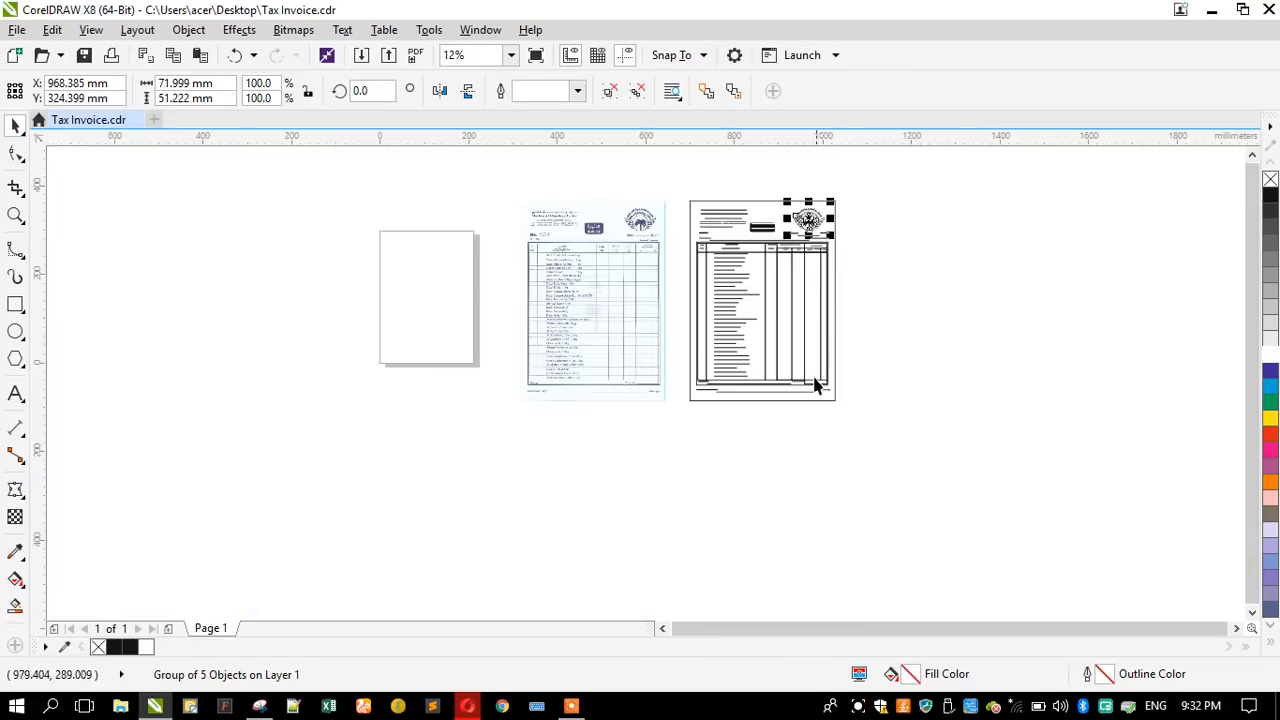
- Move the Receiver Sign line with its dotted rule and Arabic label slightly down from the table frame
scroll(812, 382, up, 1)
scroll(790, 383, up, 1)
drag(921, 462, 316, 372)
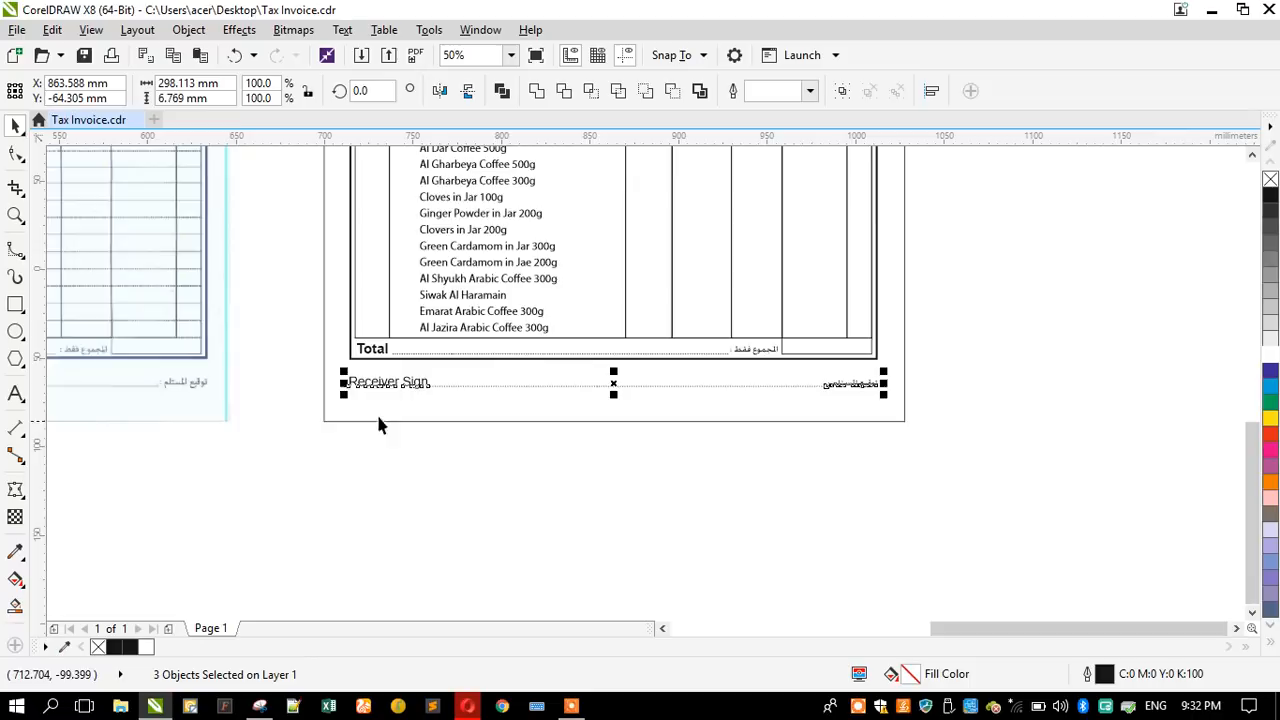
scroll(378, 425, up, 1)
drag(396, 390, 398, 412)
click(458, 492)
scroll(536, 520, down, 1)
scroll(560, 334, down, 2)
- Left-align the company header block with the No. and Mr./M/s. labels, and ungroup the header block
scroll(571, 277, up, 2)
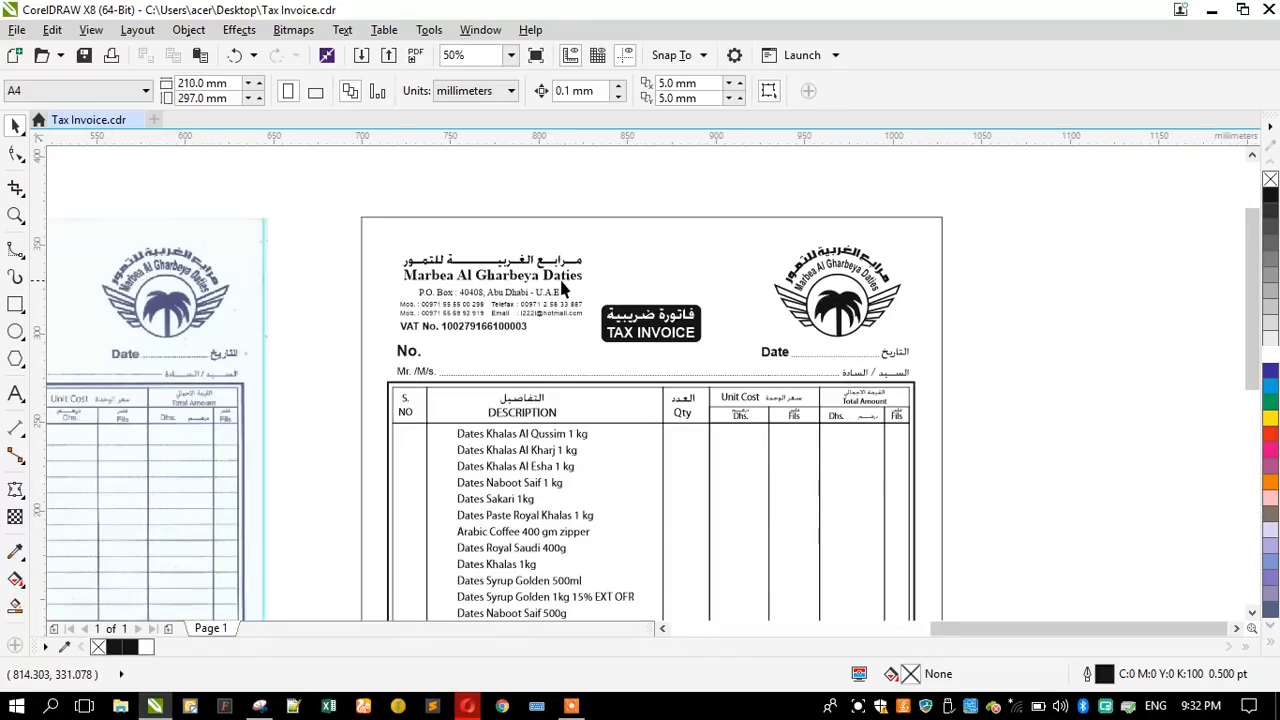
drag(331, 242, 589, 331)
scroll(397, 277, up, 1)
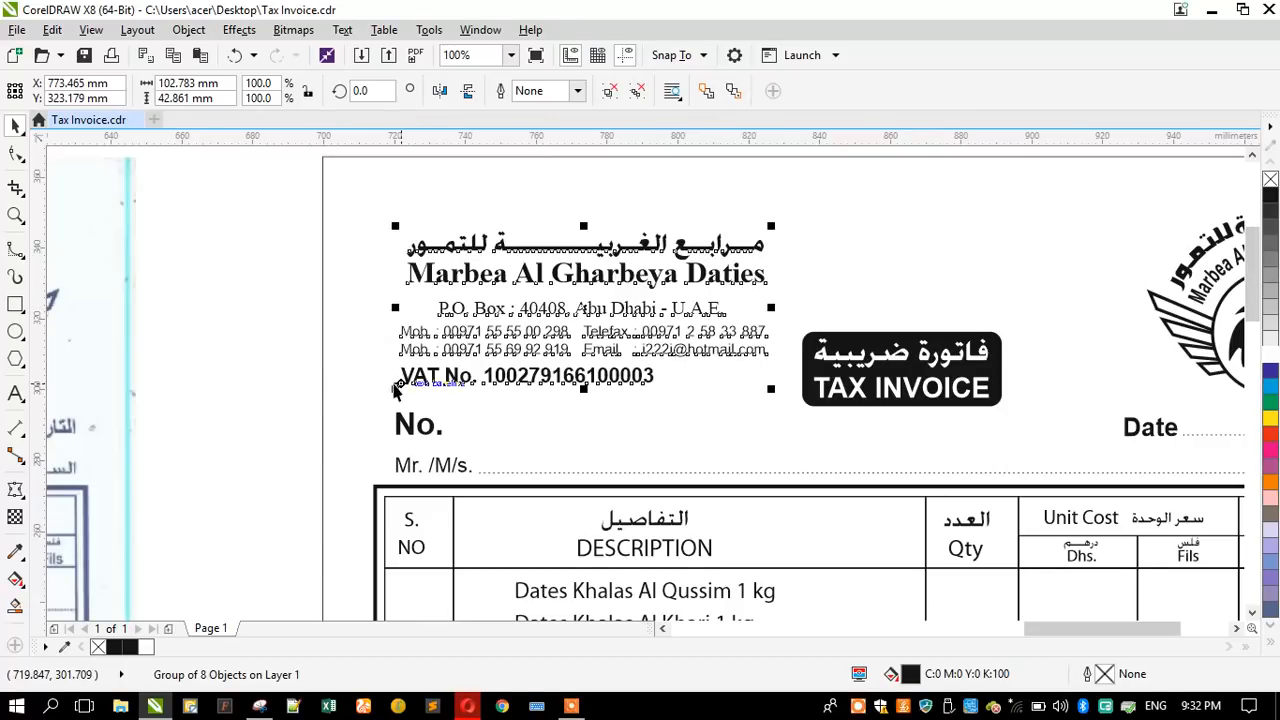
shift+click(400, 428)
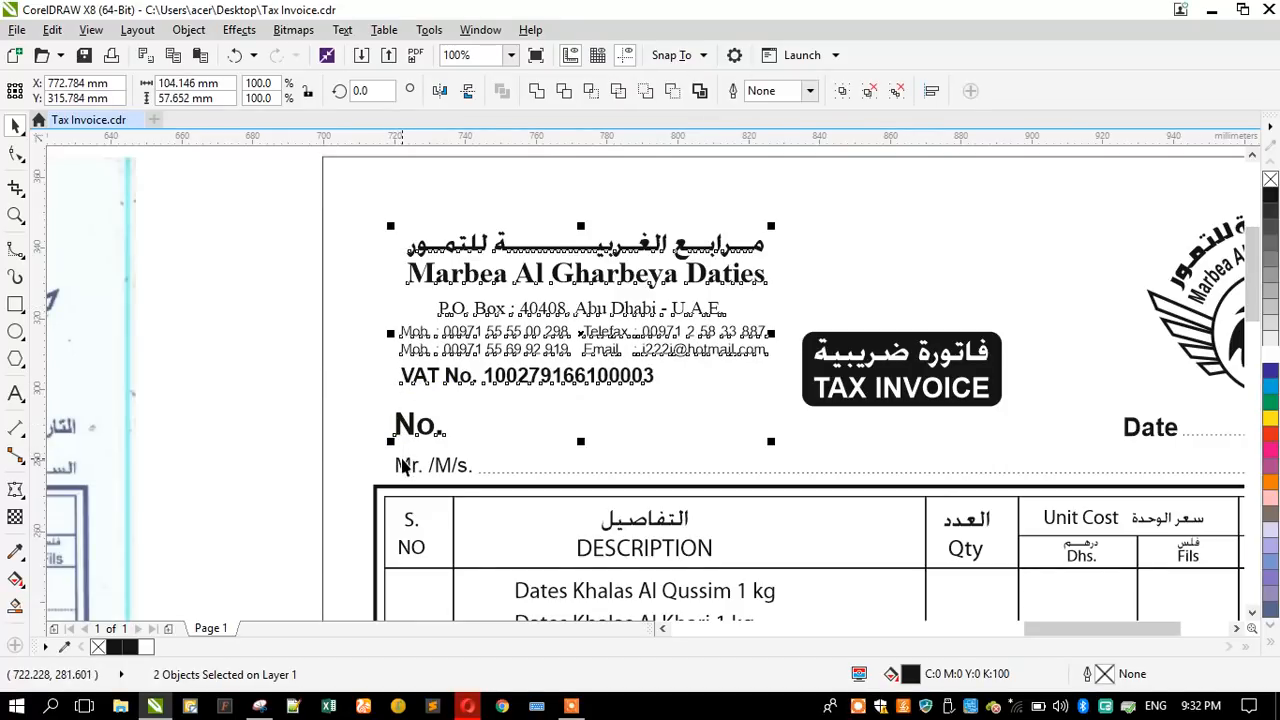
shift+click(400, 466)
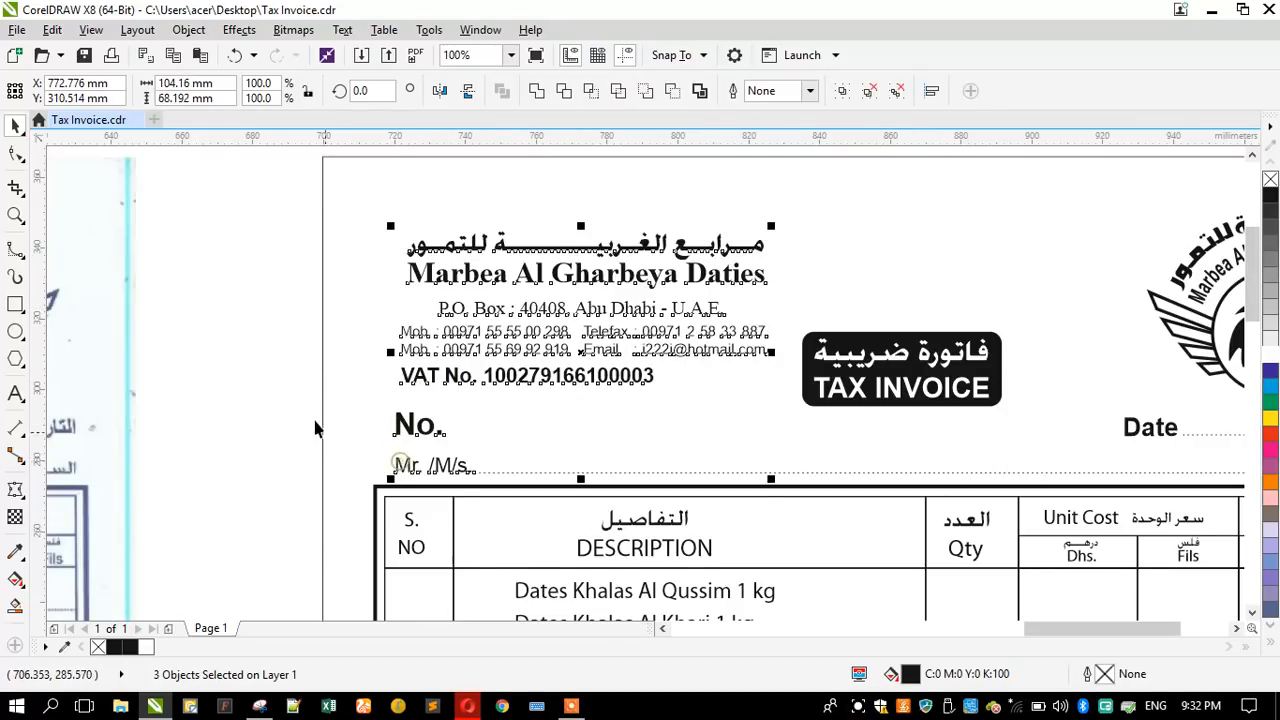
click(264, 340)
click(440, 283)
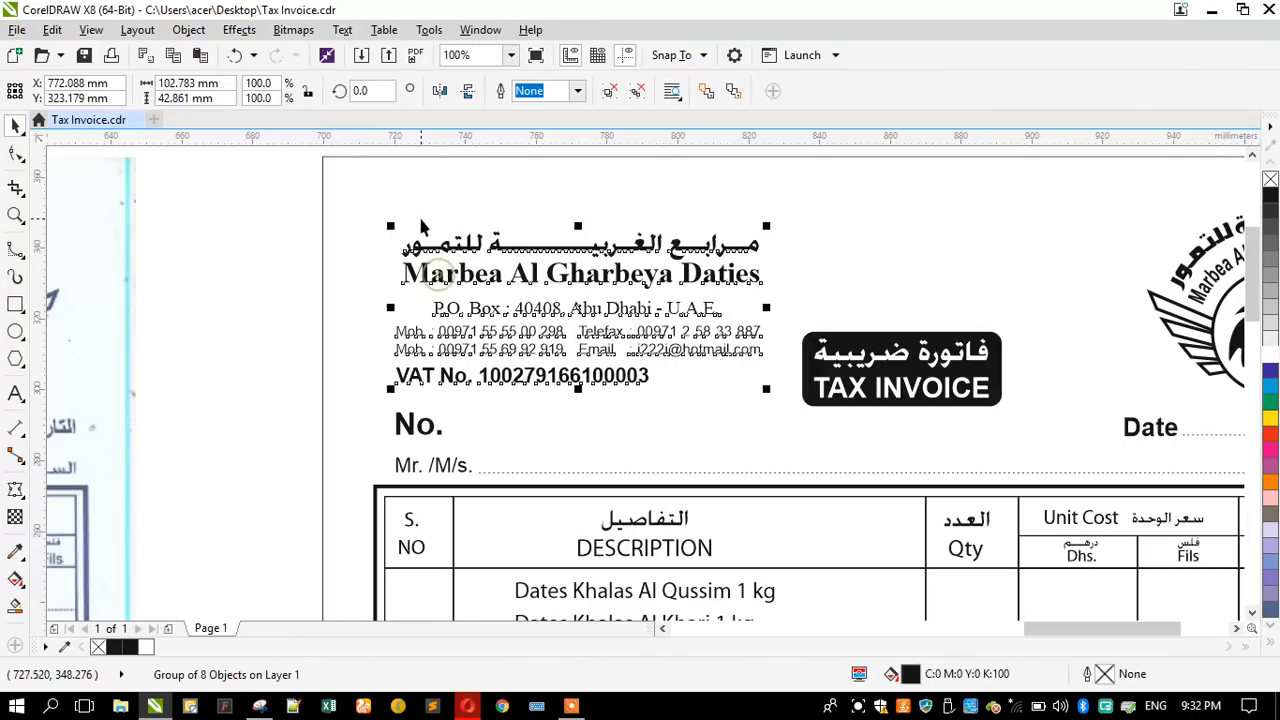
click(608, 90)
click(283, 260)
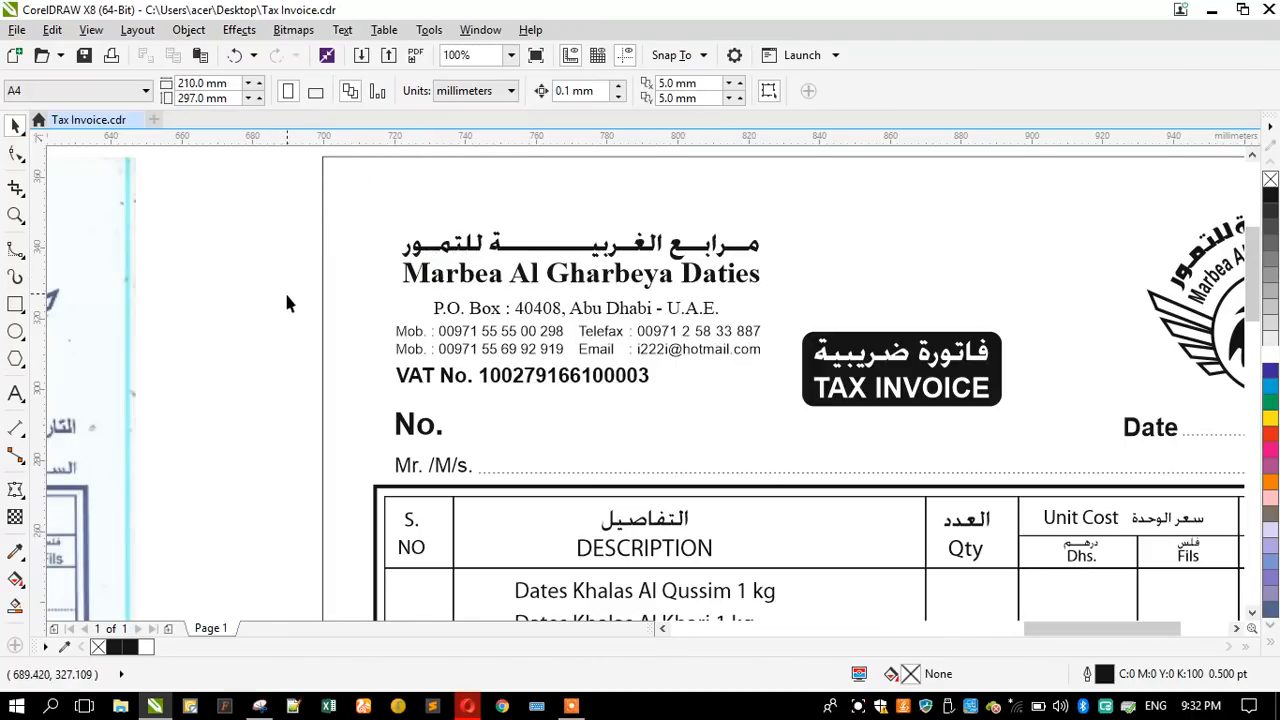
- Centre the P.O. Box, contact and company name lines on each other, and widen both name lines to match the contact block
drag(278, 325, 772, 366)
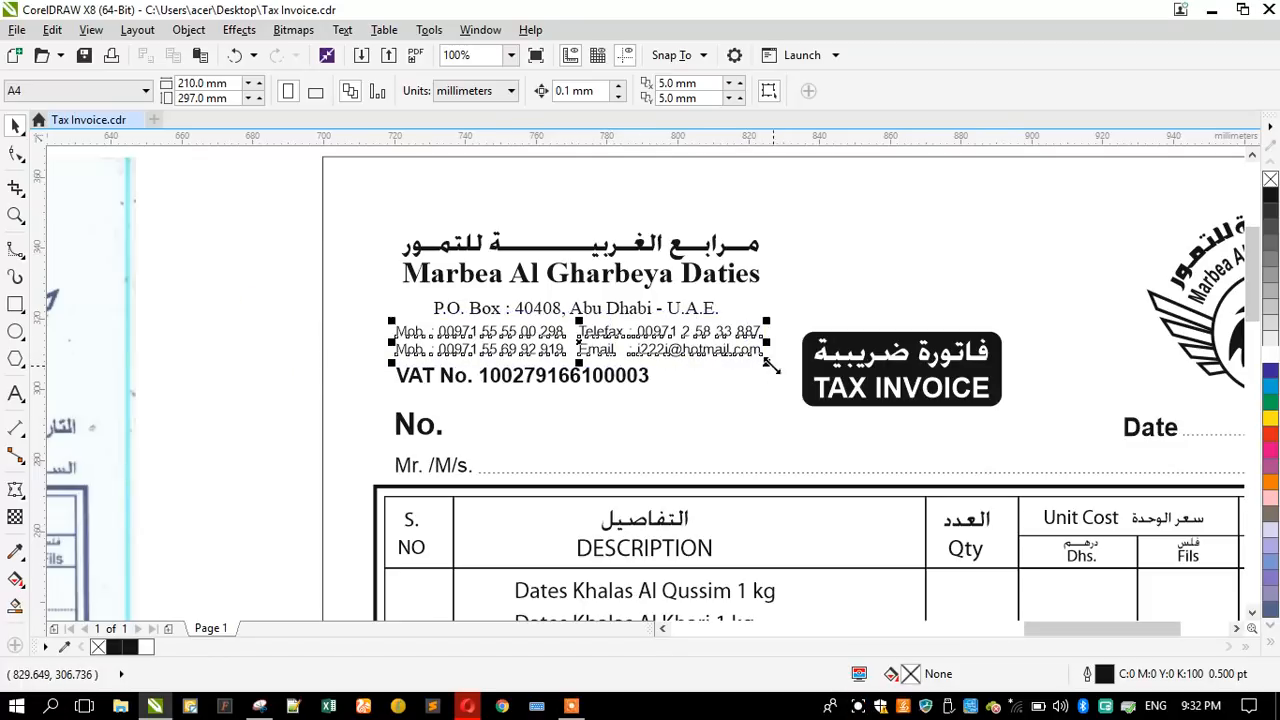
shift+click(534, 308)
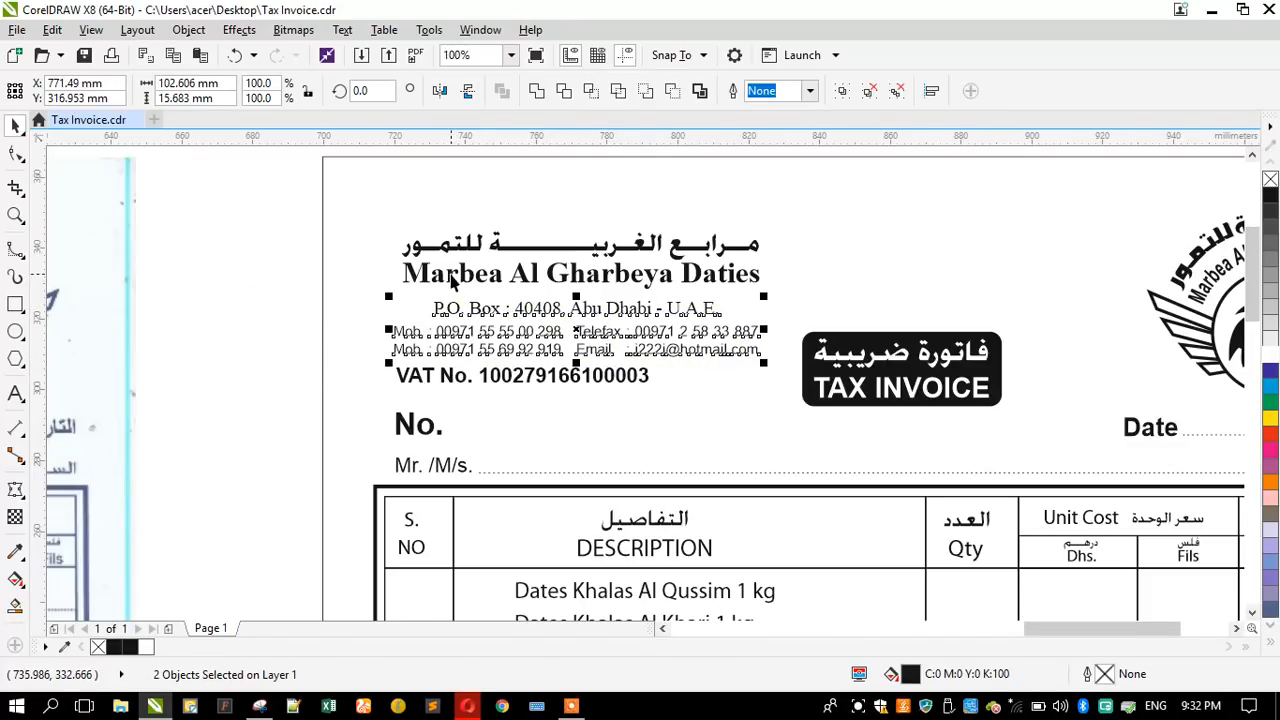
shift+click(452, 283)
shift+click(436, 254)
click(403, 284)
click(405, 279)
shift+click(405, 245)
drag(395, 296, 380, 345)
- Left-align all the header lines, keeping the P.O. Box line centred under the company name
drag(266, 211, 776, 394)
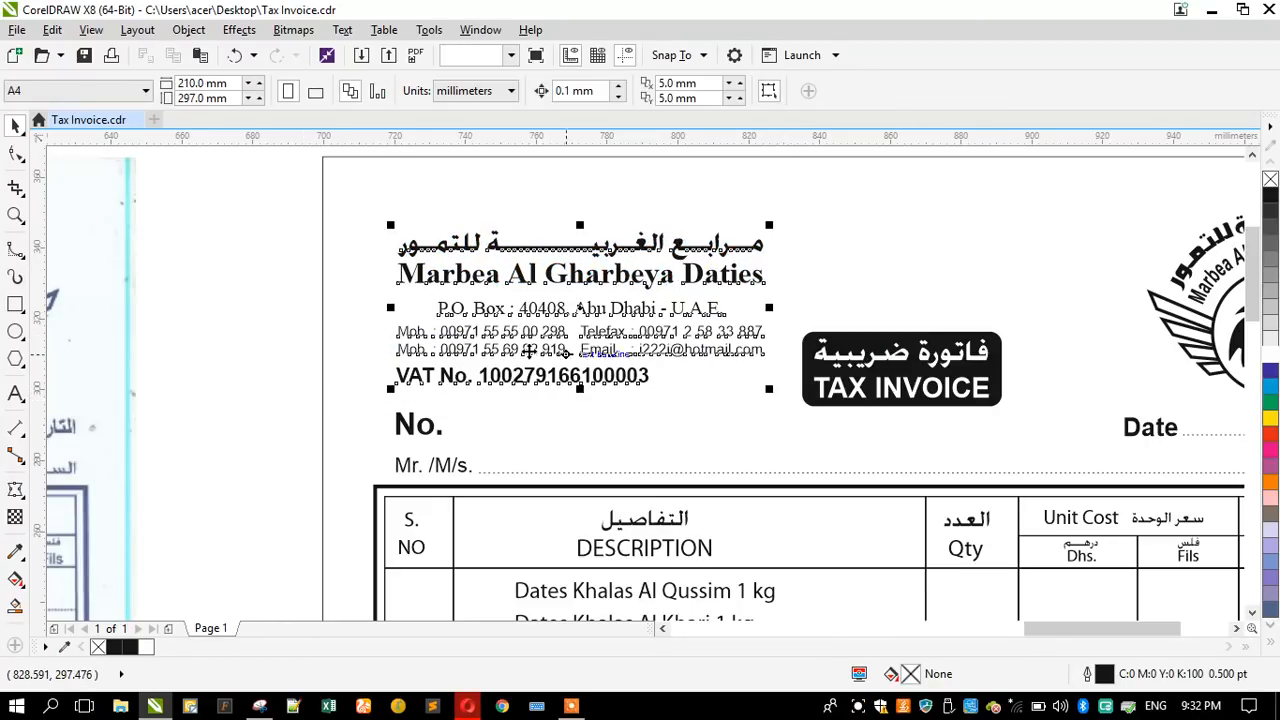
click(273, 268)
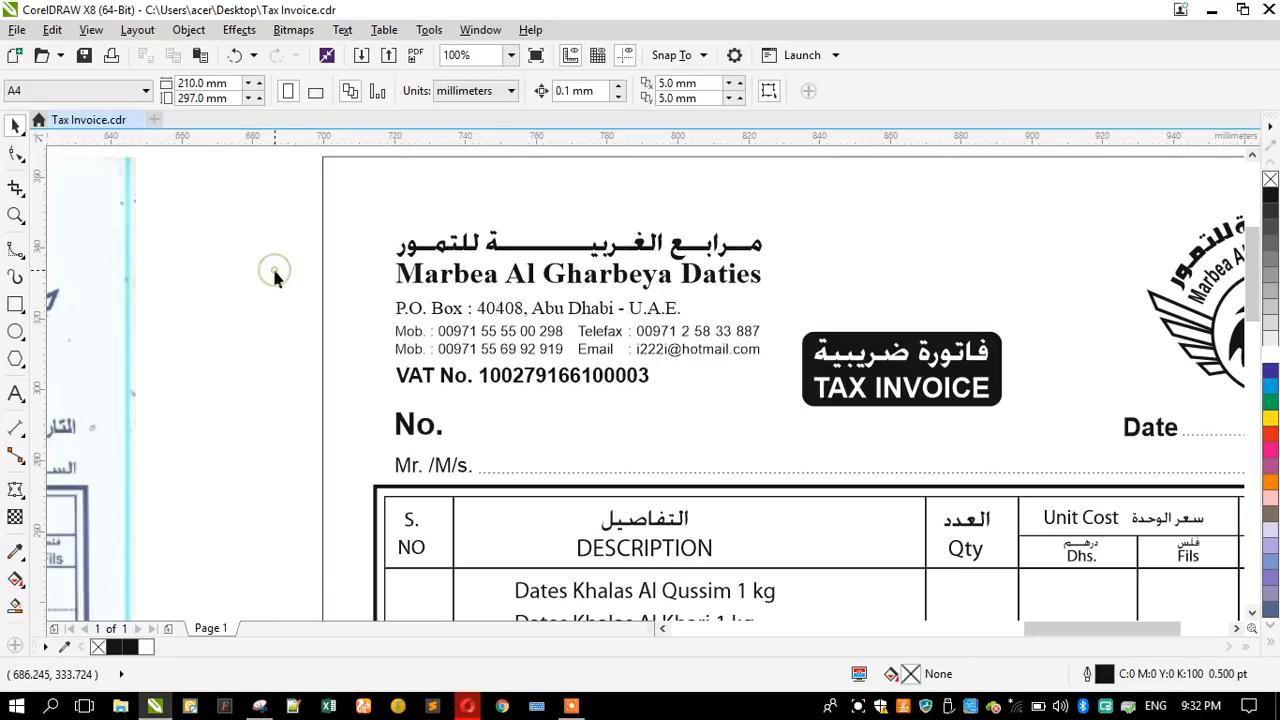
click(440, 310)
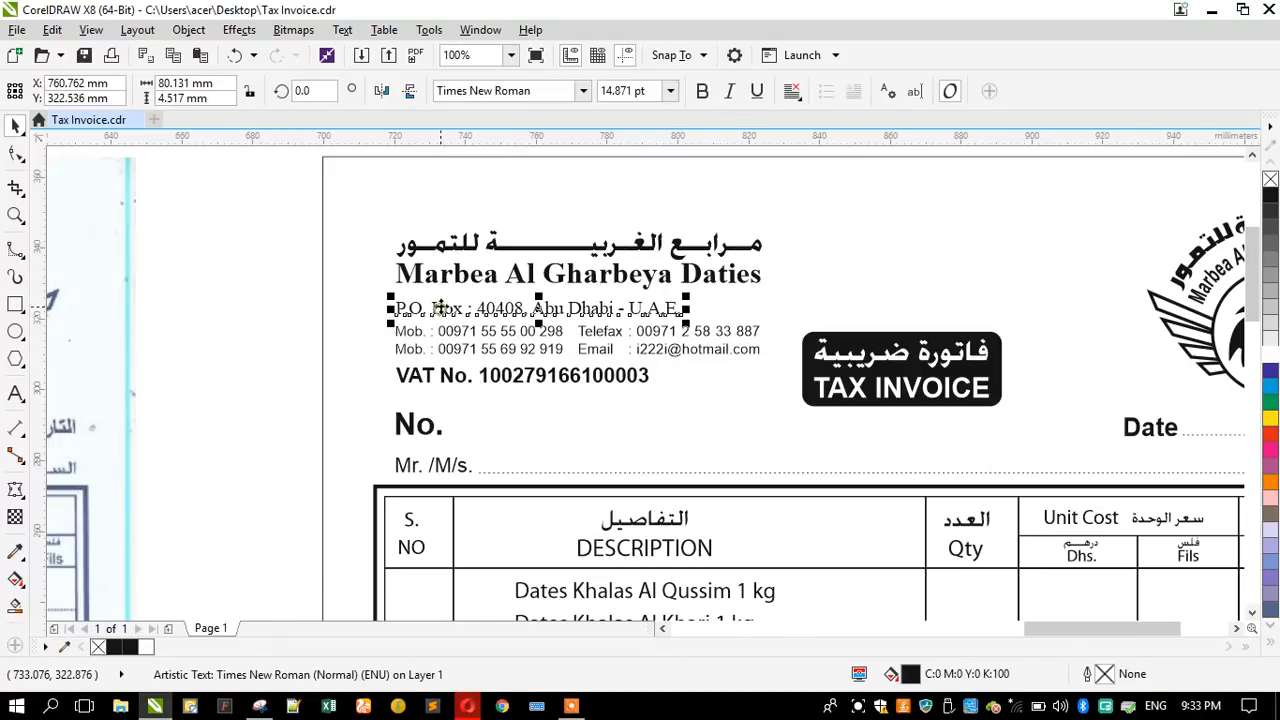
click(293, 350)
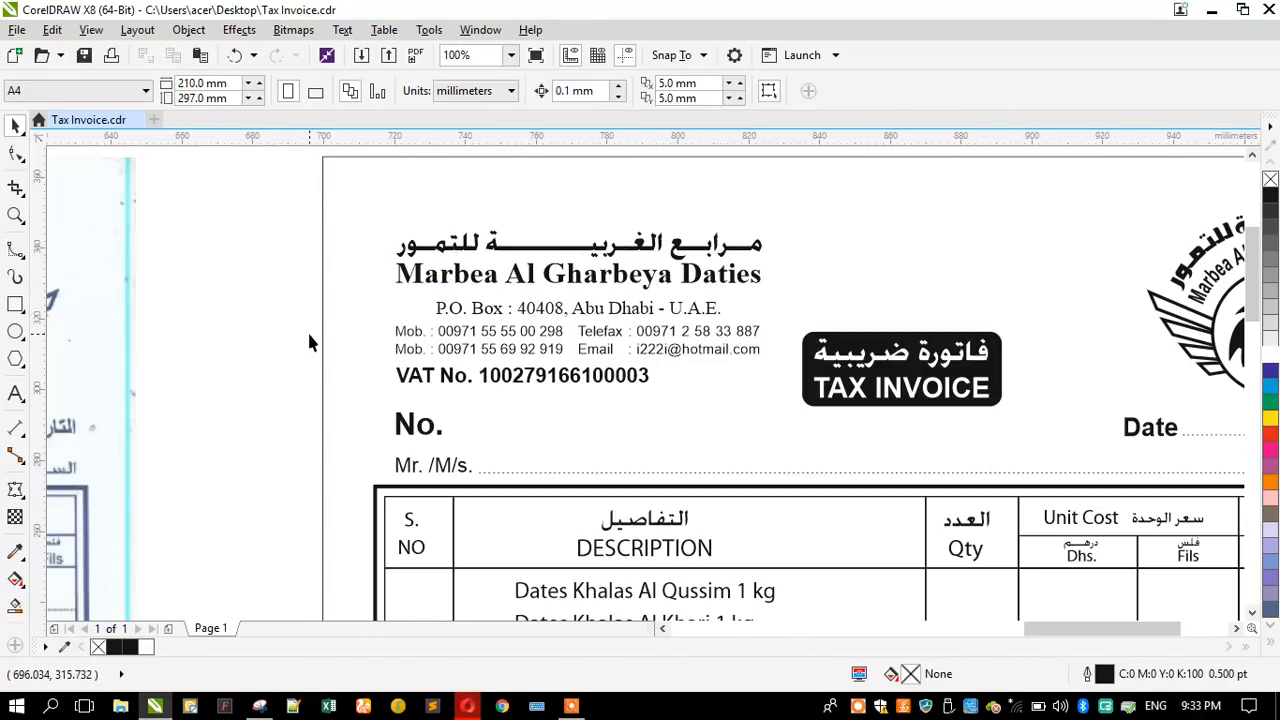
- Group the header lines and align them, with the No. and Mr./M/s. labels, to the table frame's left edge
drag(251, 193, 791, 403)
key(ctrl+g)
shift+click(400, 428)
shift+click(410, 466)
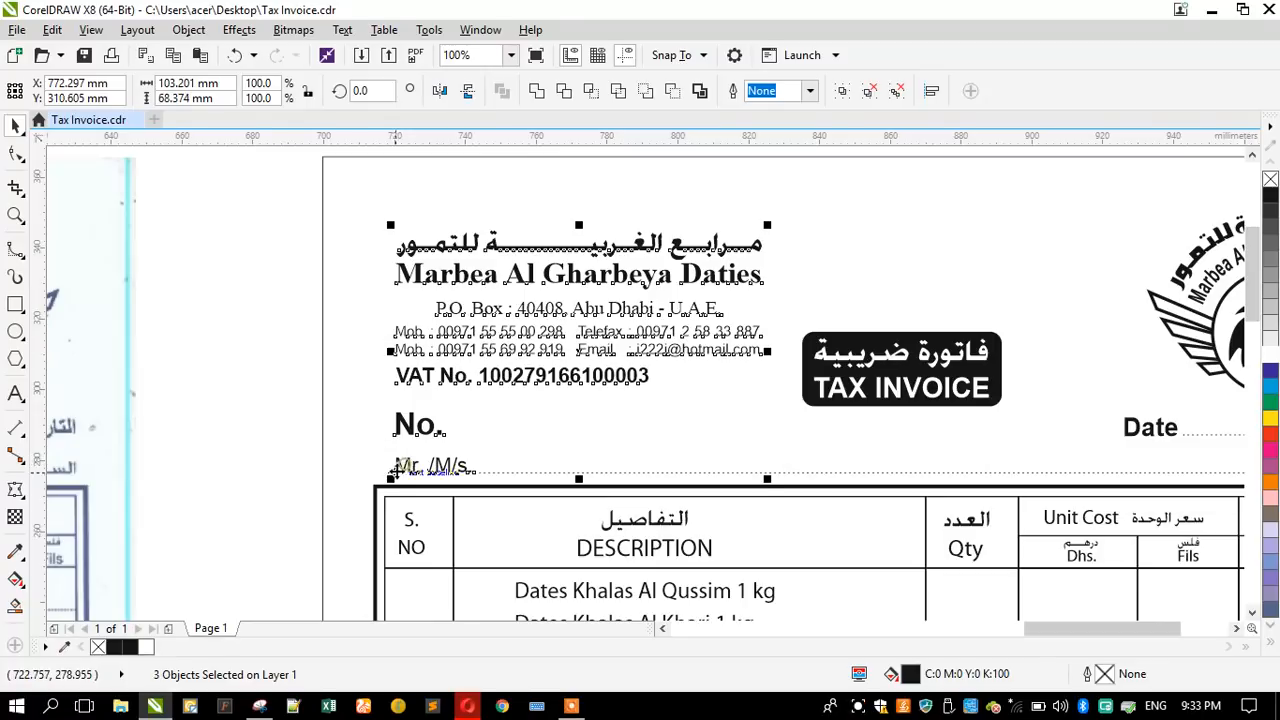
shift+click(377, 496)
key(l)
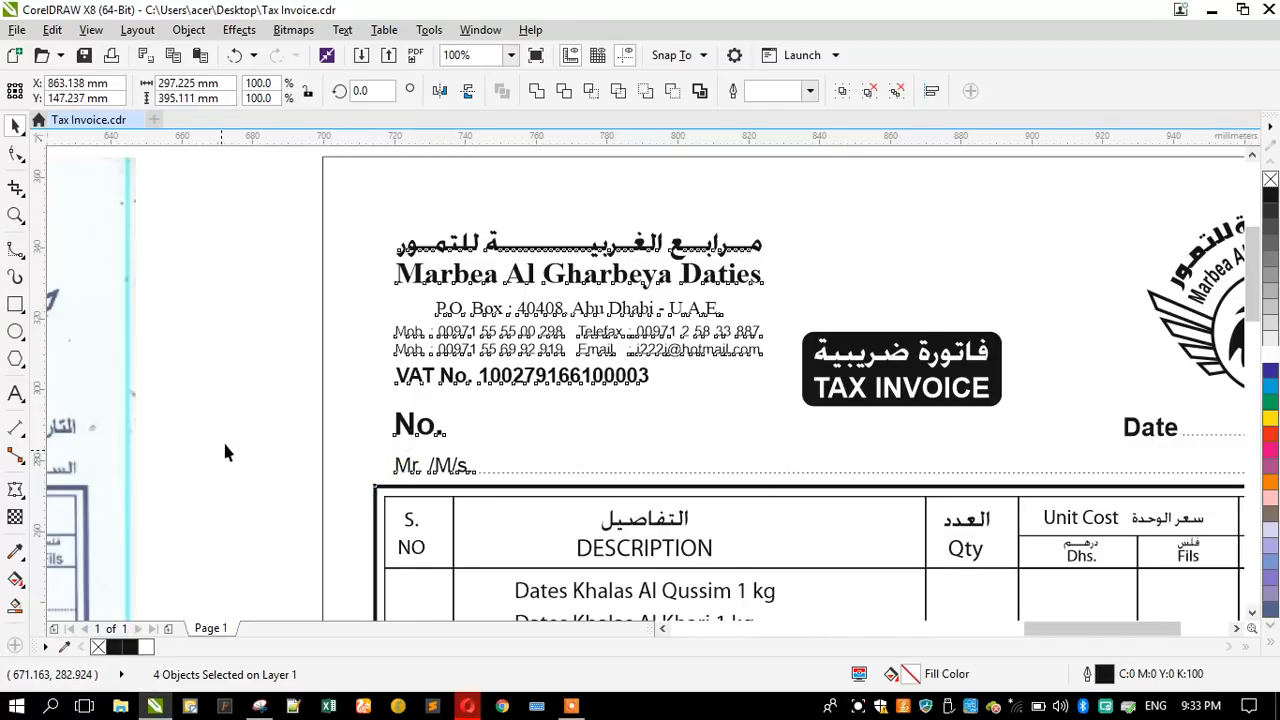
click(224, 430)
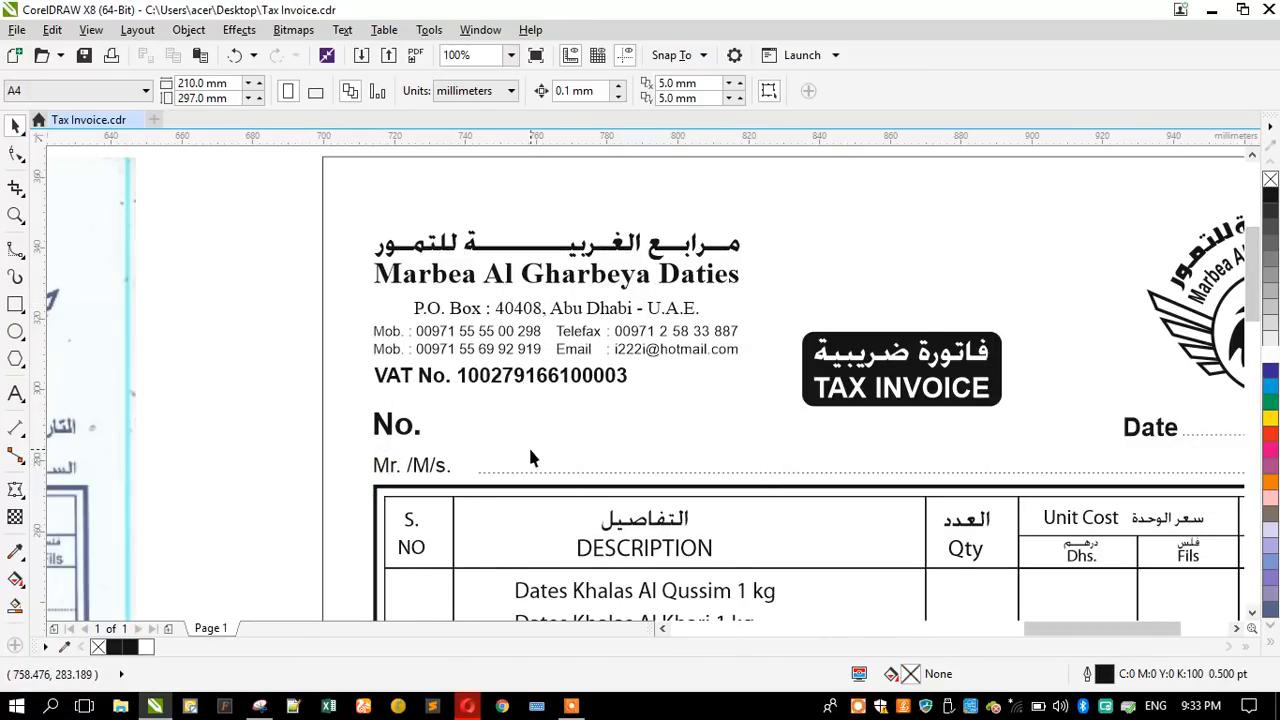
- Extend the left end of the dotted Mr./M/s. line to reach its label, making it about 232.3 mm long
click(480, 471)
scroll(474, 468, up, 2)
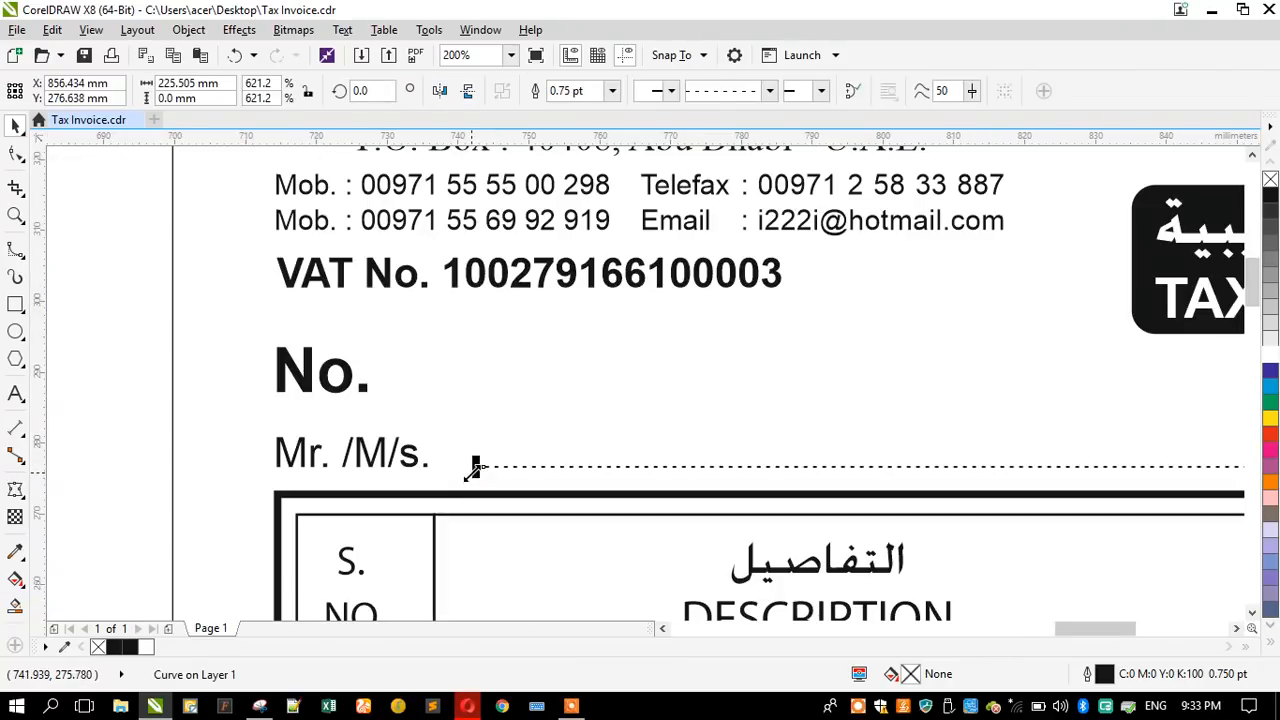
drag(468, 470, 422, 470)
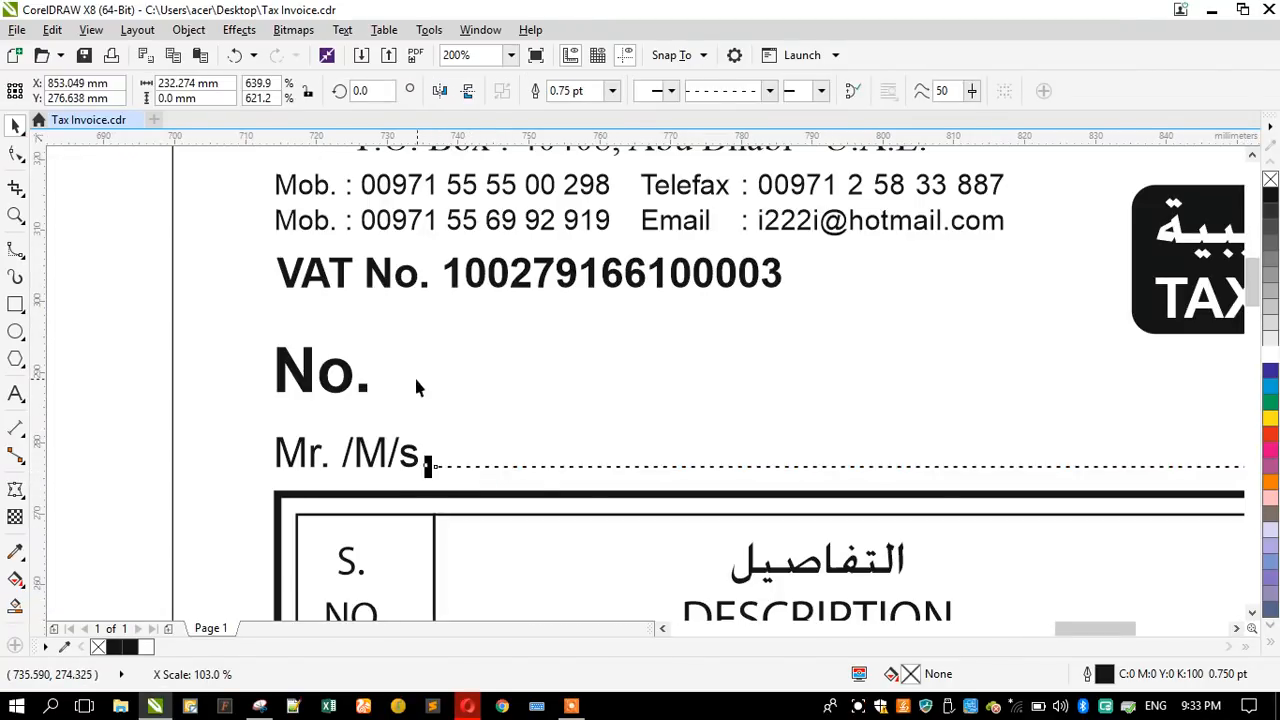
scroll(414, 378, down, 2)
- Group the tax-invoice badge with its two text lines and centre it horizontally within the sheet border
click(798, 345)
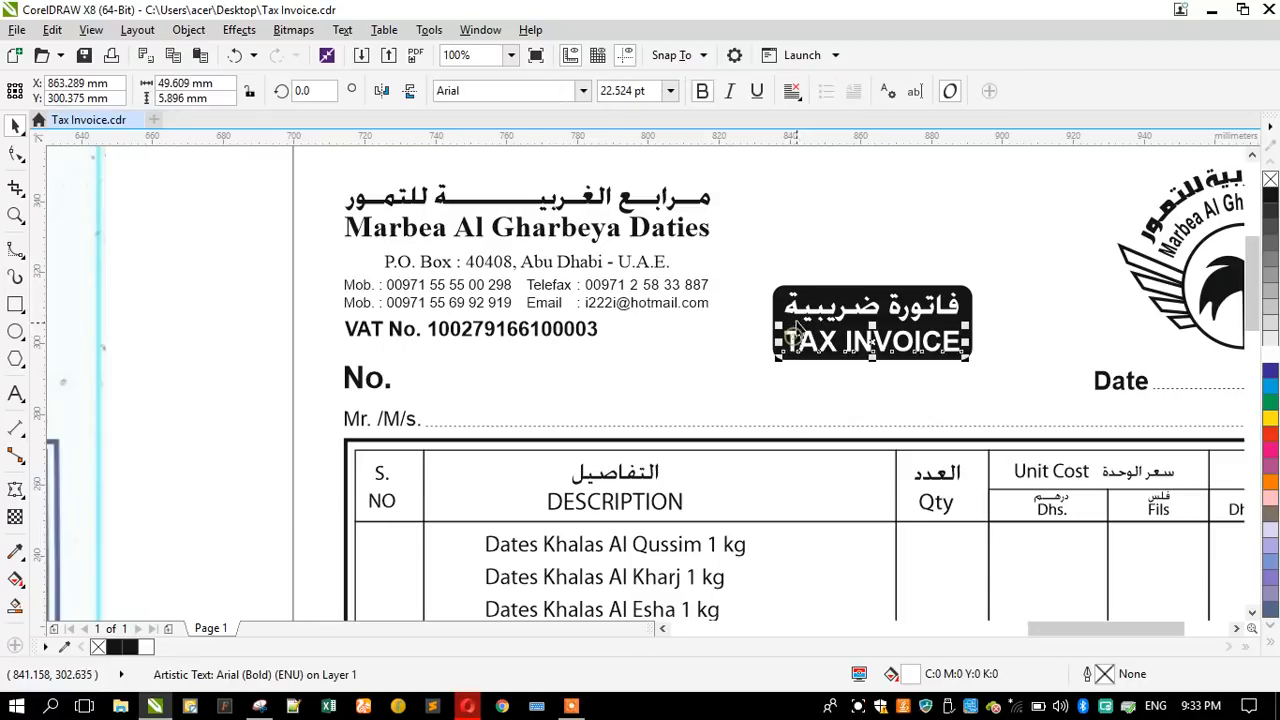
shift+click(788, 305)
shift+click(776, 296)
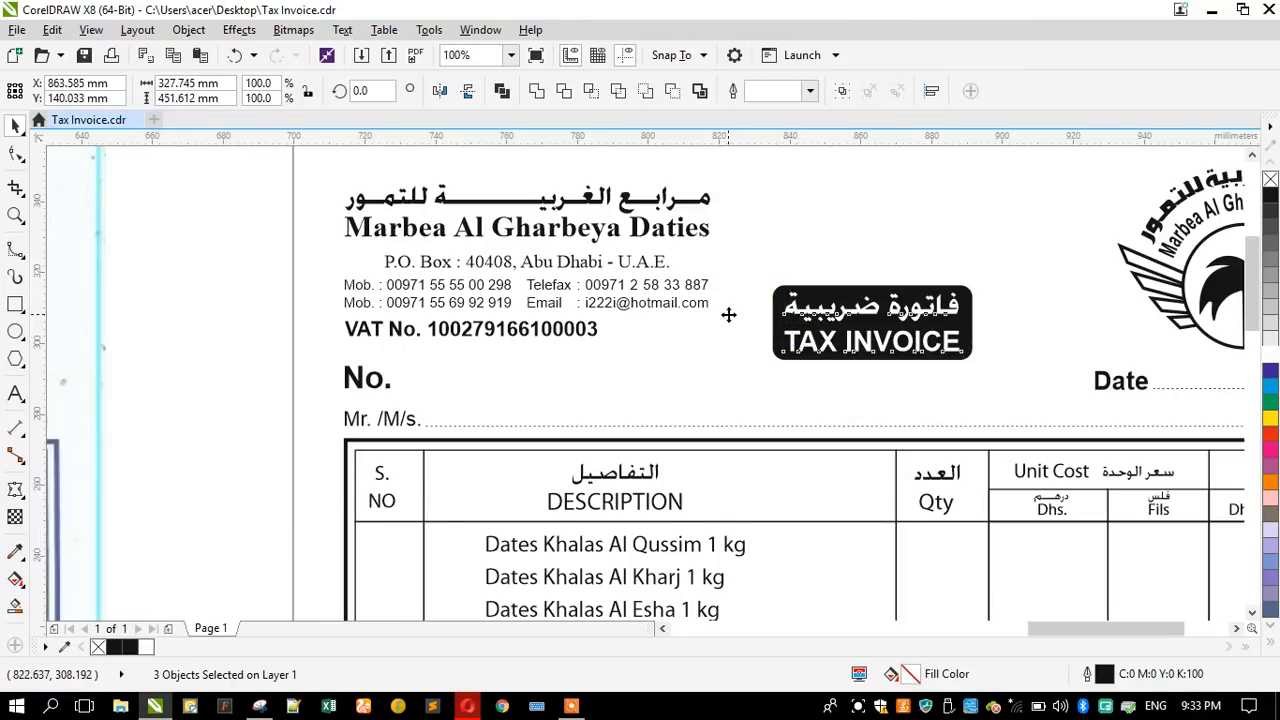
scroll(683, 332, down, 1)
drag(715, 200, 834, 346)
key(ctrl+g)
shift+click(752, 266)
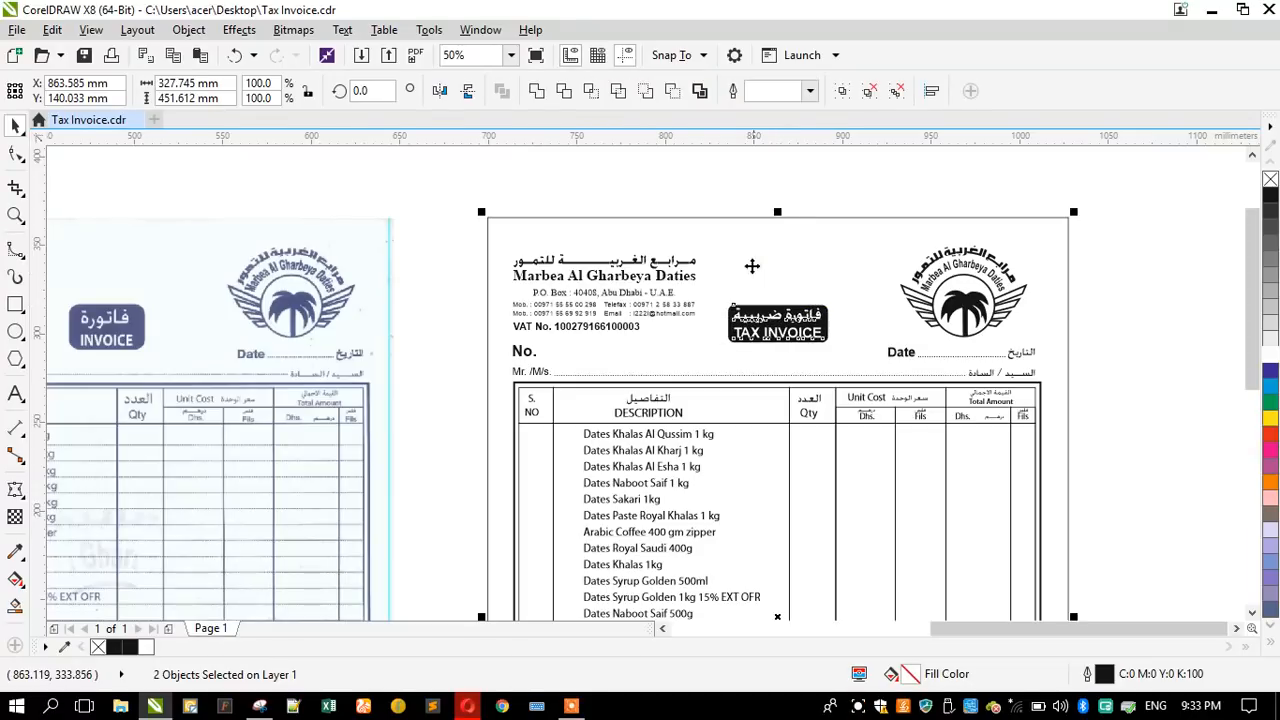
click(633, 162)
- Align the palm logo's right edge with the right edge of the table frame
scroll(1000, 298, up, 1)
click(998, 296)
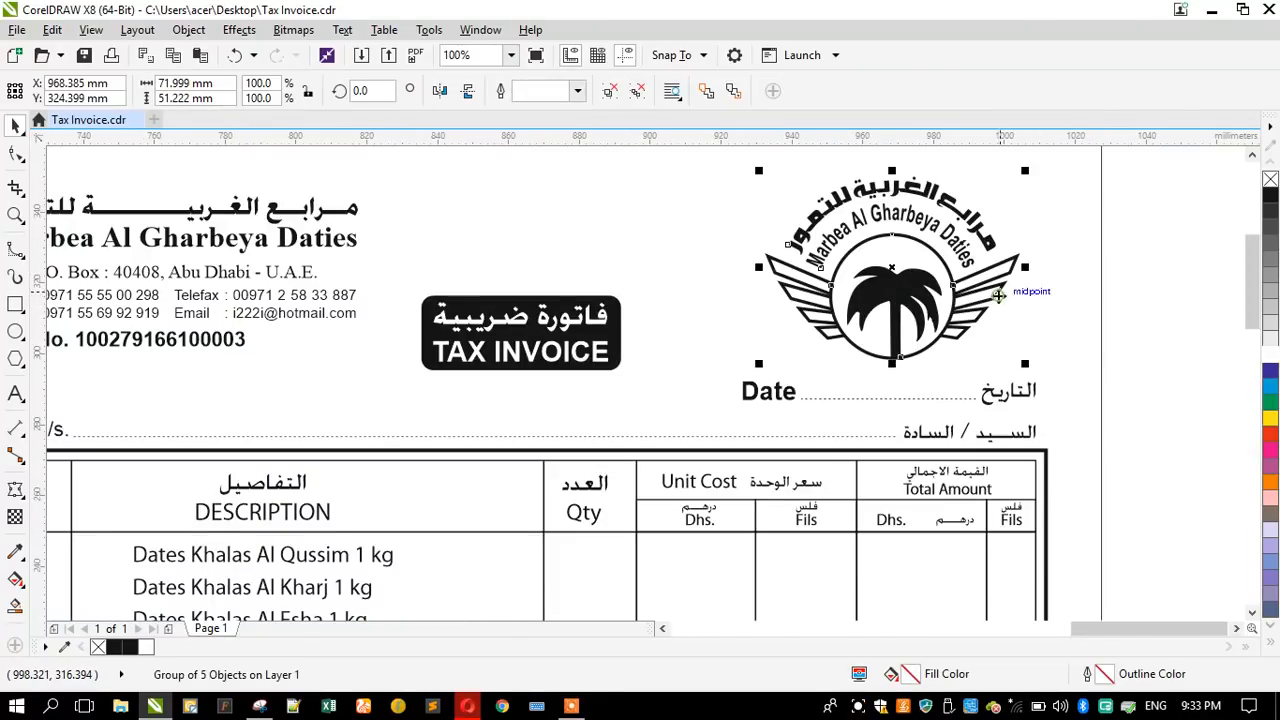
shift+click(1043, 455)
key(r)
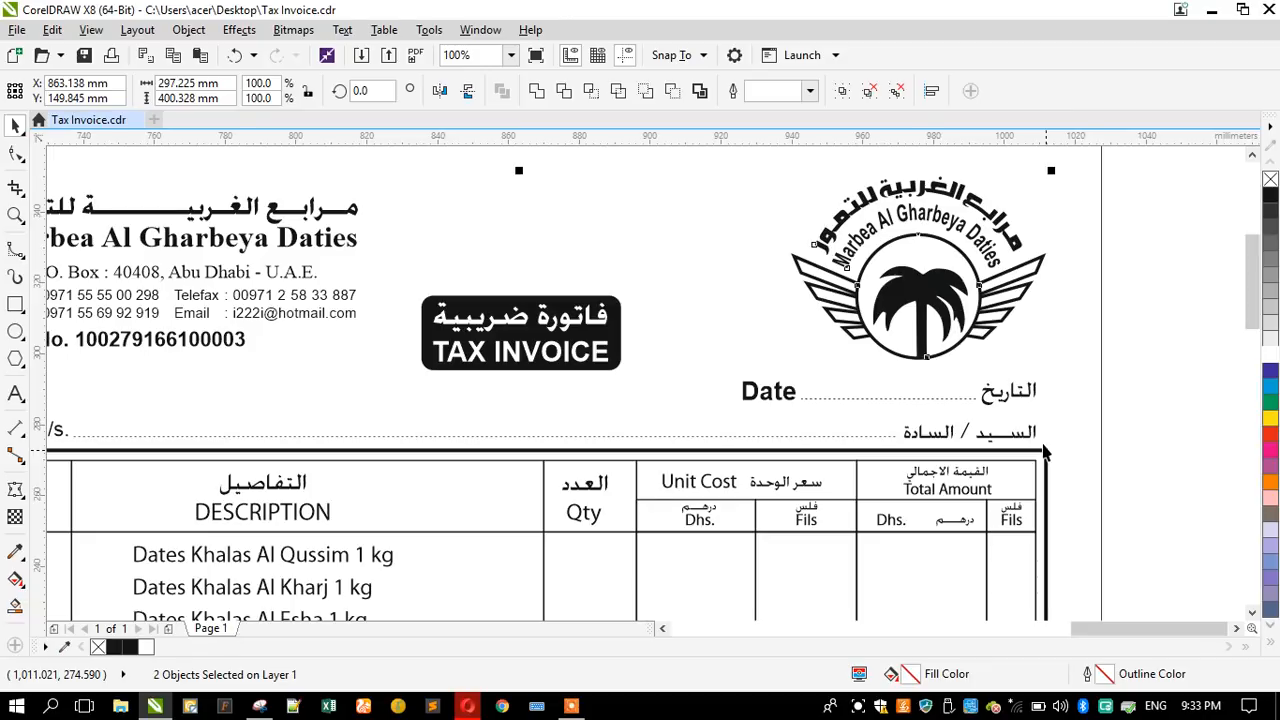
click(1158, 390)
- Group the Arabic labels of the Date and Mr./M/s. lines and right-align them to the table frame
drag(1127, 358, 868, 452)
key(ctrl+g)
shift+click(1015, 453)
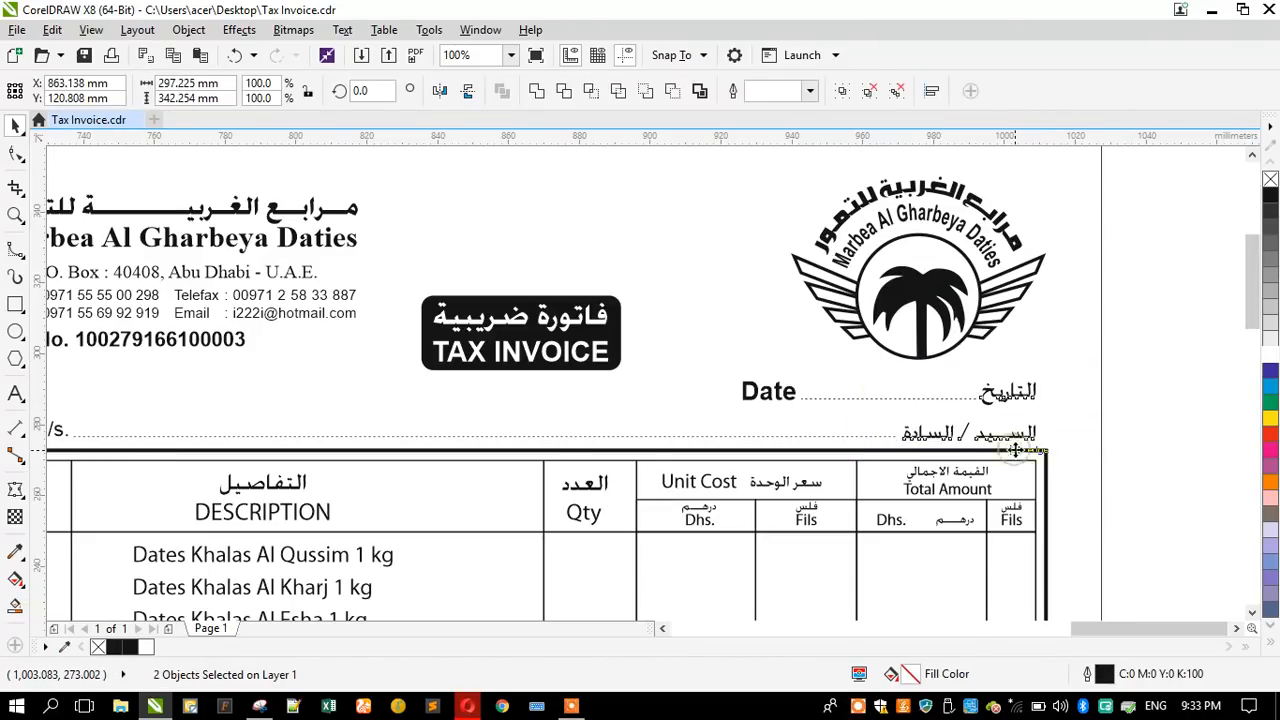
key(r)
click(1155, 435)
- Extend the right ends of the dotted Date and Mr./M/s. lines to their Arabic labels, making the latter about 236 mm long
scroll(893, 431, up, 2)
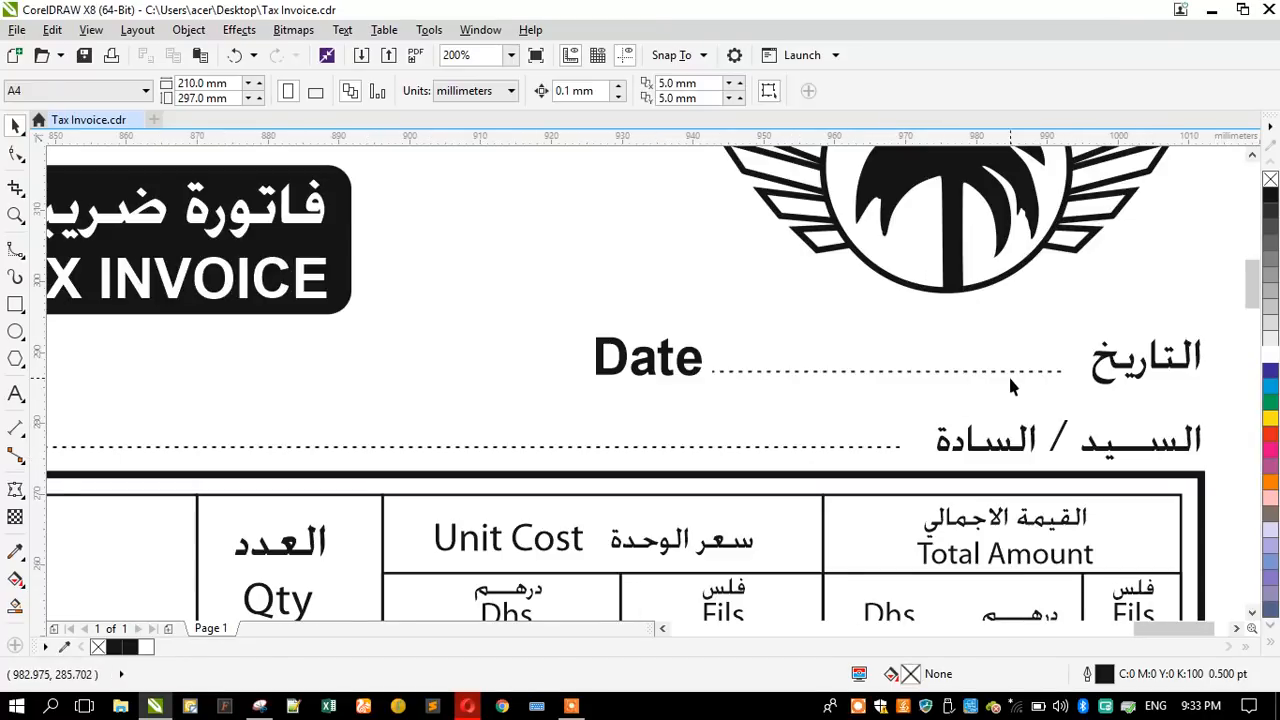
click(1021, 368)
drag(1068, 370, 1089, 370)
click(899, 448)
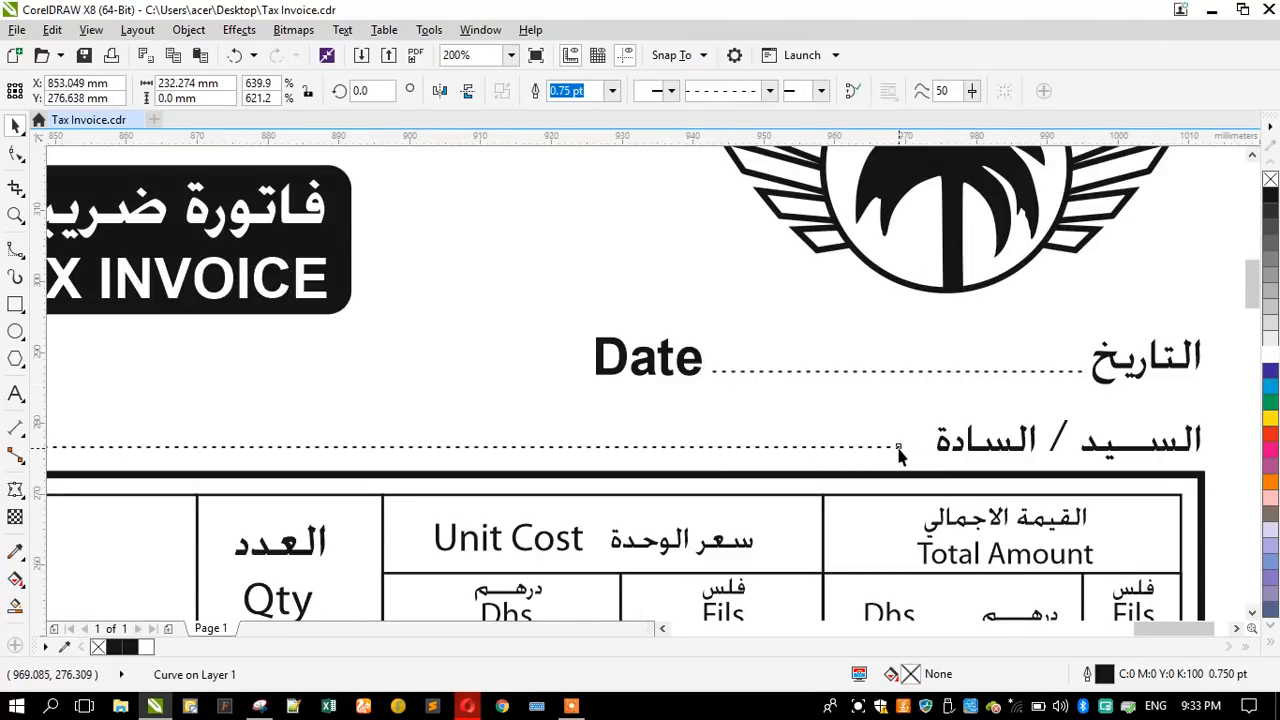
drag(900, 447, 943, 447)
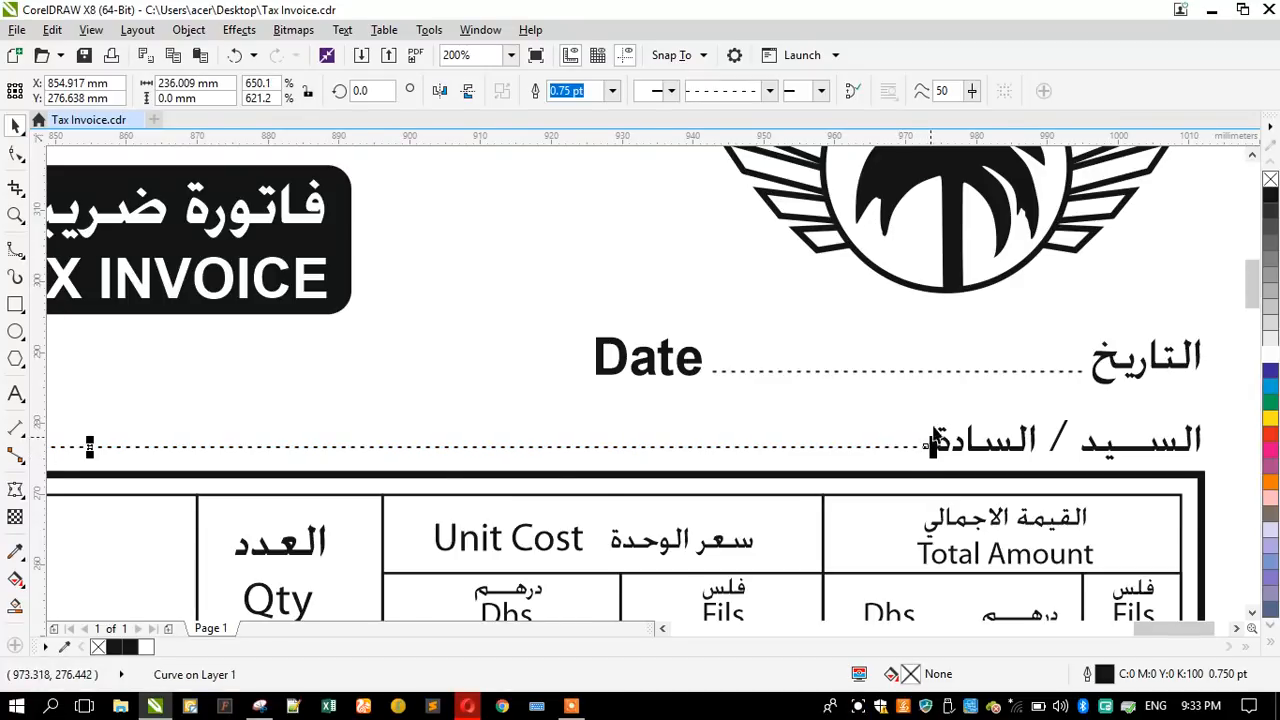
scroll(871, 343, down, 4)
click(1131, 408)
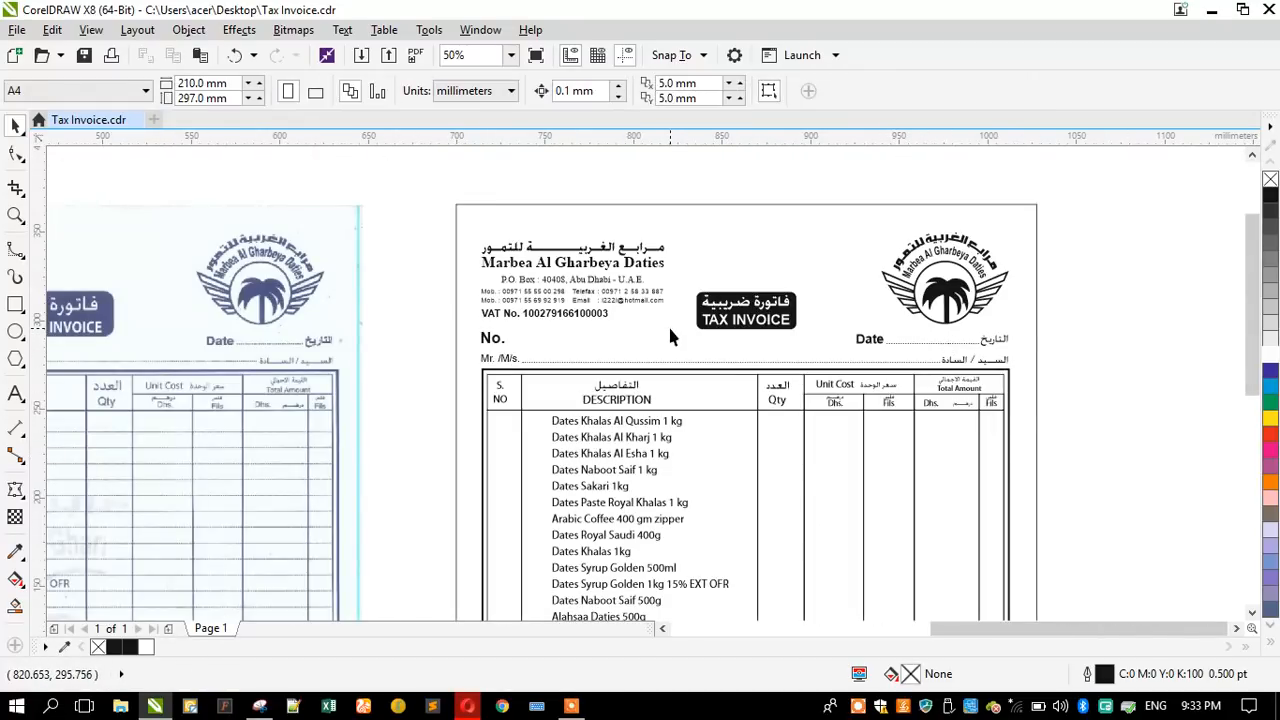
- Move the product list text out of the table to the empty area just right of the sheet border
scroll(729, 259, down, 2)
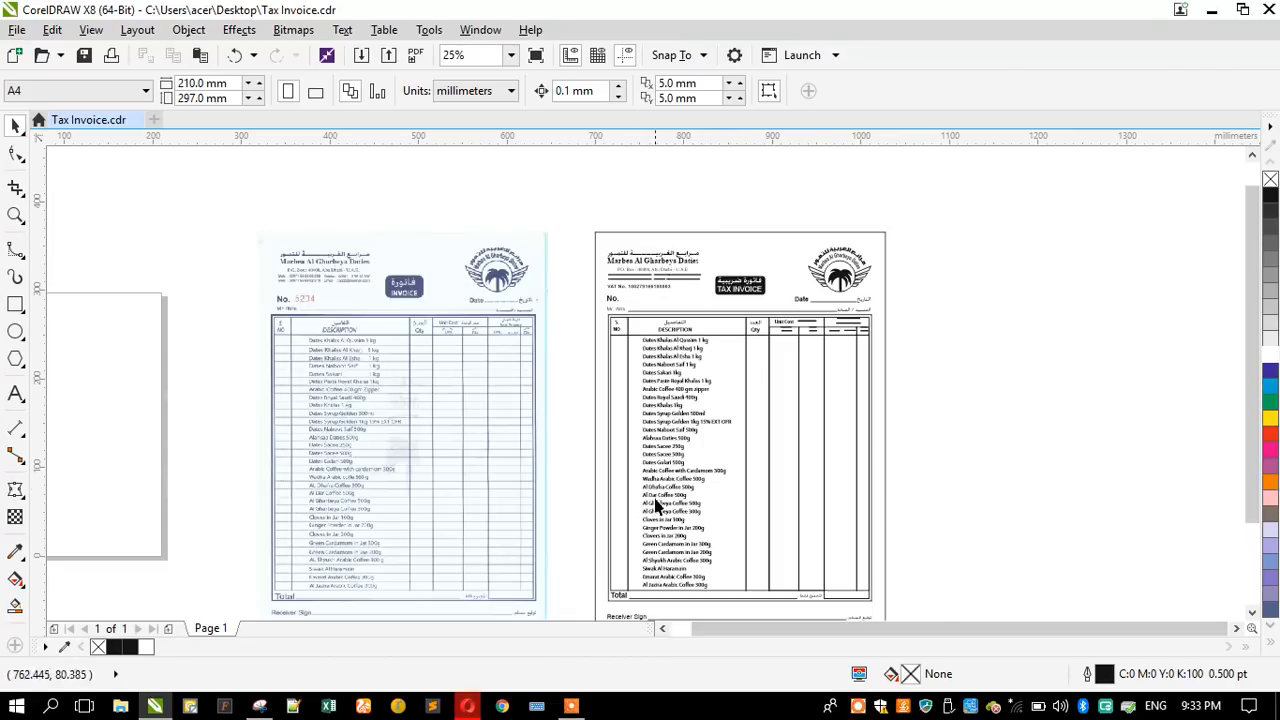
scroll(691, 546, down, 2)
scroll(720, 531, up, 5)
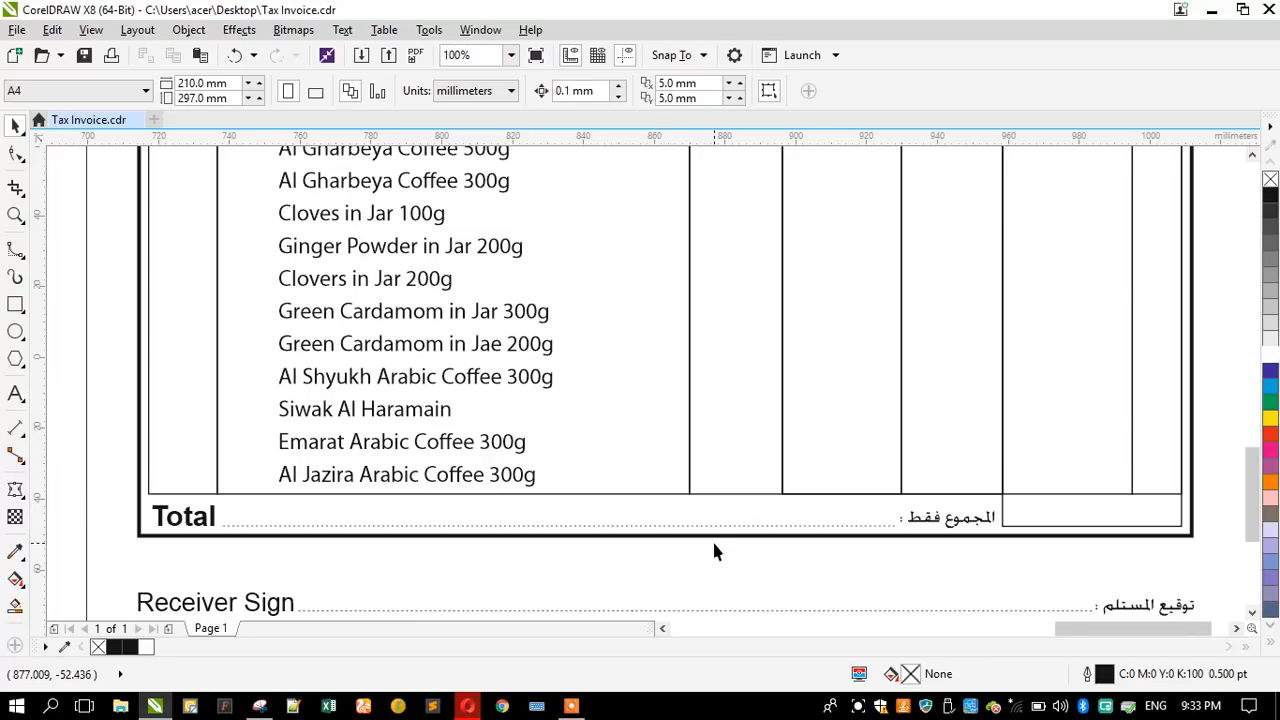
scroll(714, 550, down, 2)
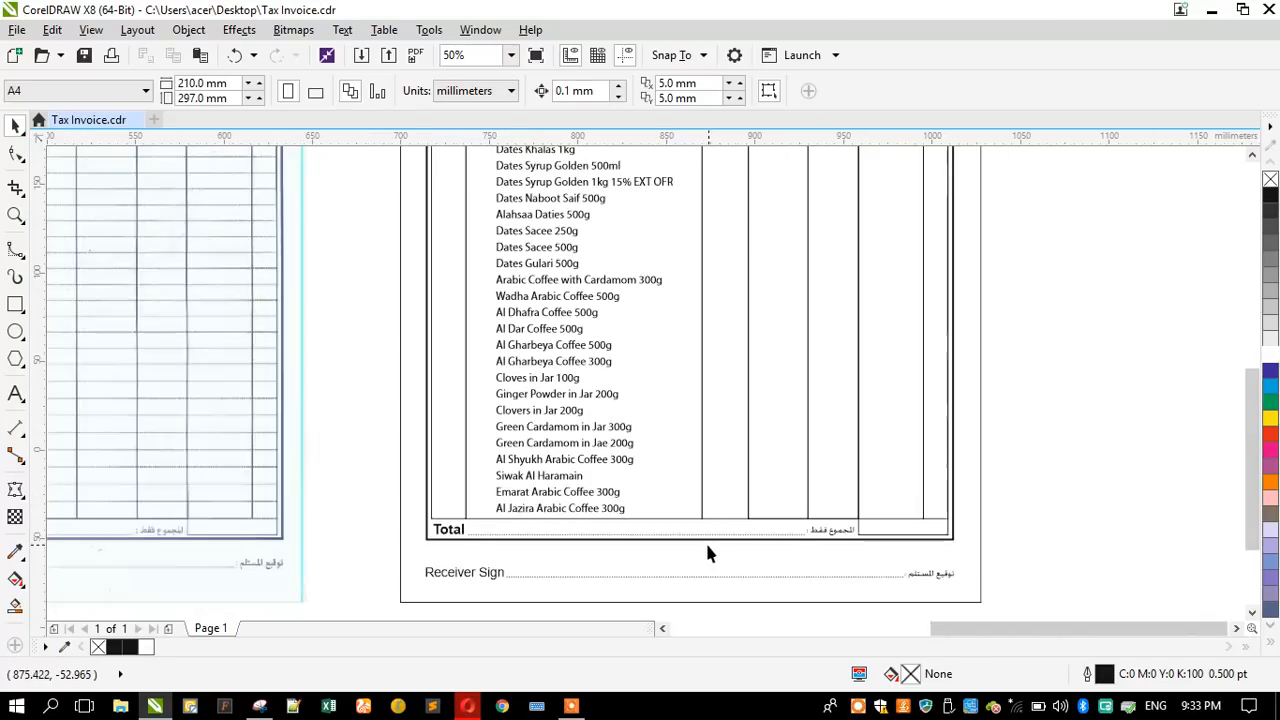
click(522, 459)
drag(522, 459, 990, 390)
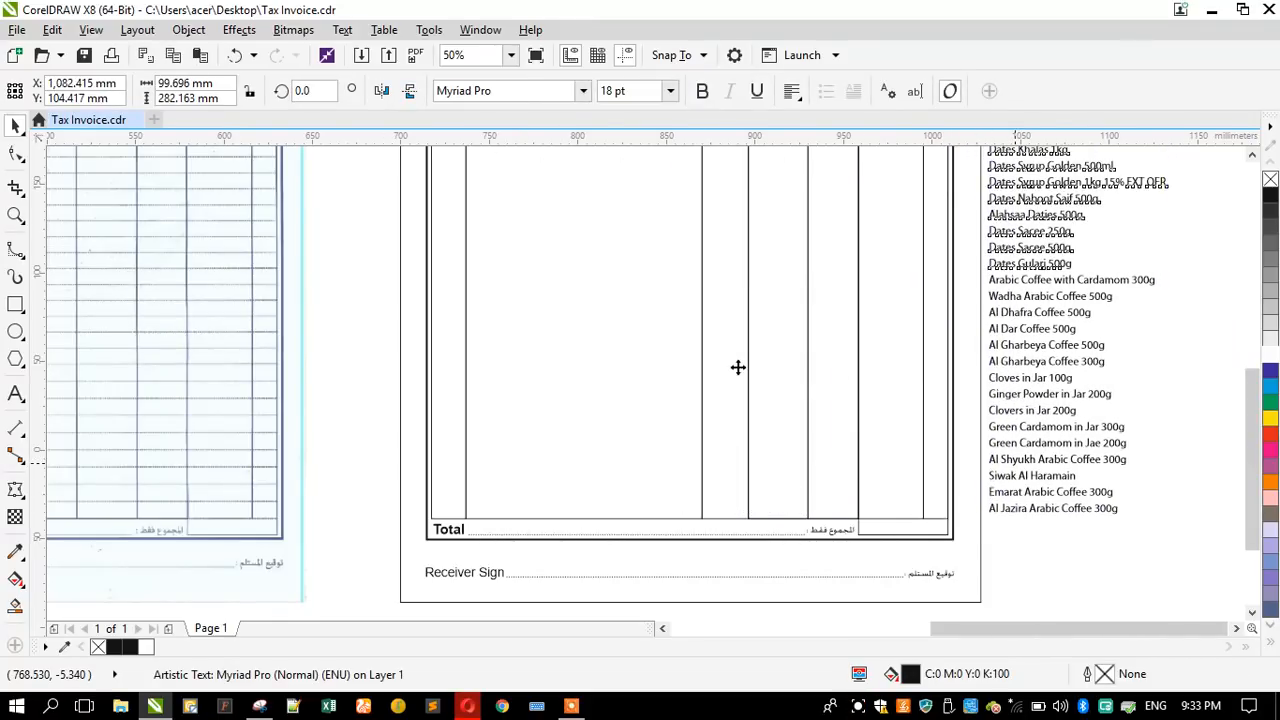
key(shift+F2)
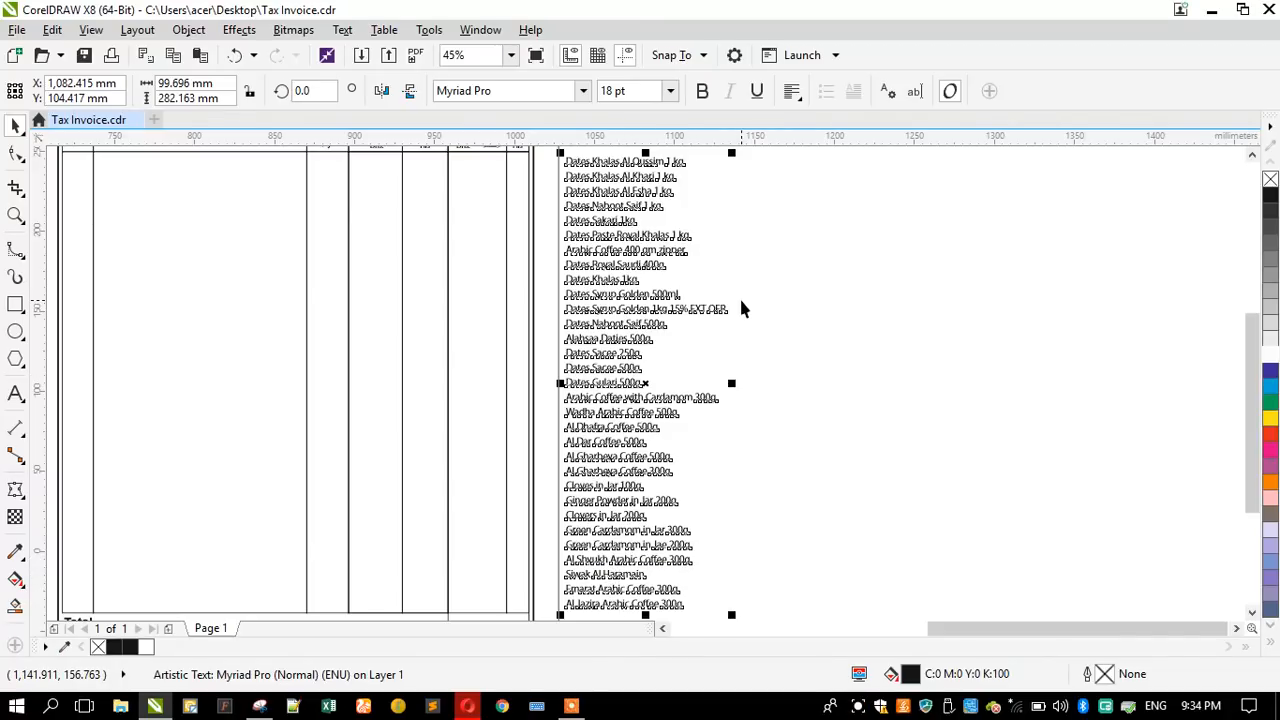
- Draw a trial grid in the blank area between the two invoices with the Graph Paper tool and undo it
click(772, 240)
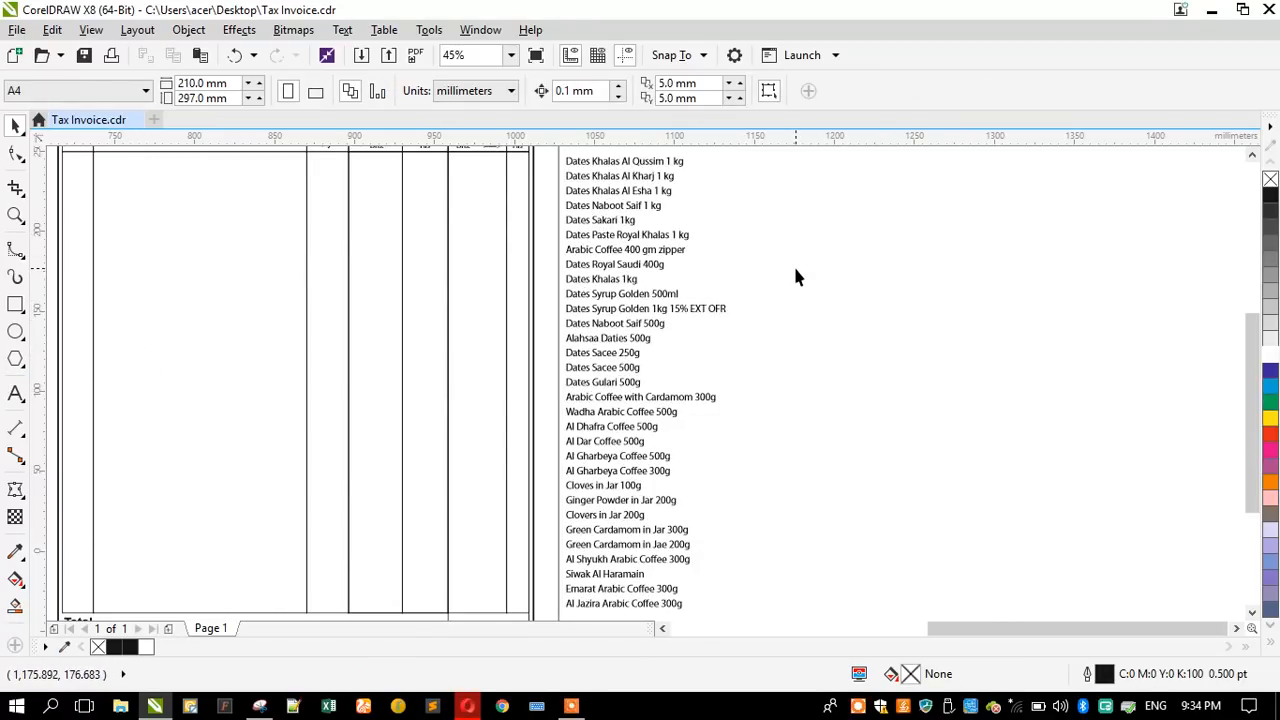
scroll(793, 264, down, 3)
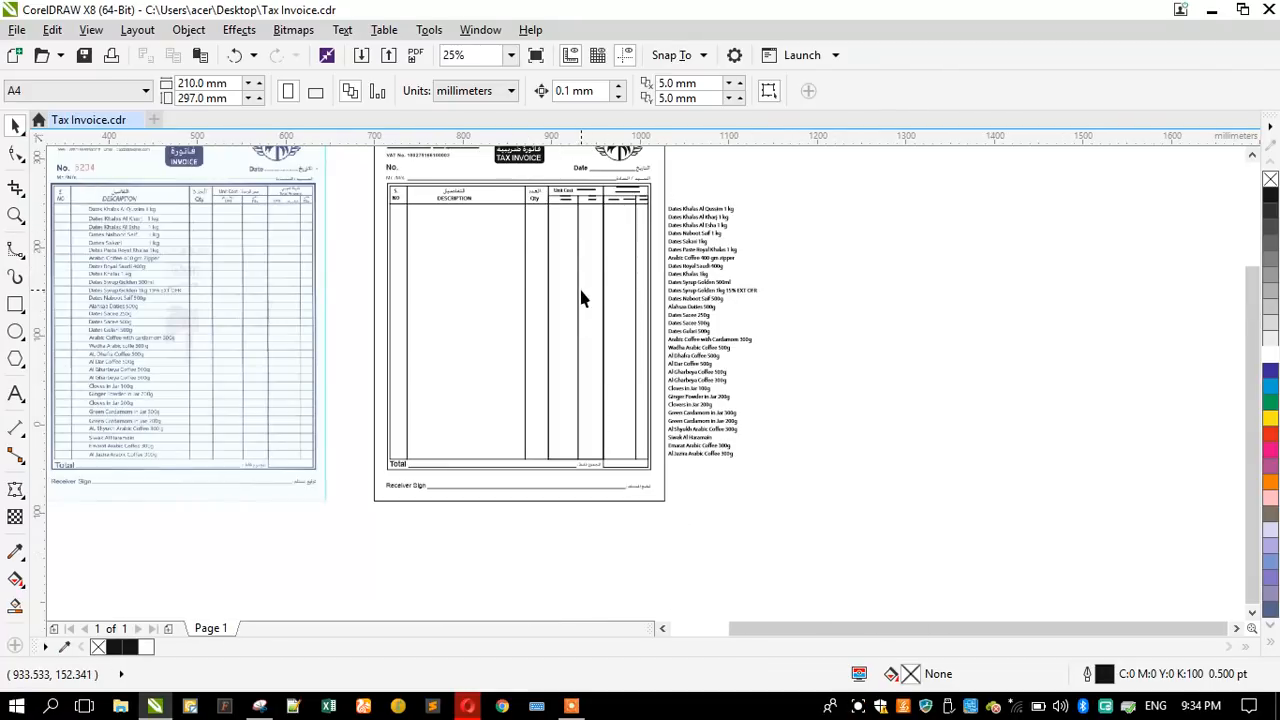
scroll(577, 296, up, 4)
scroll(573, 298, down, 3)
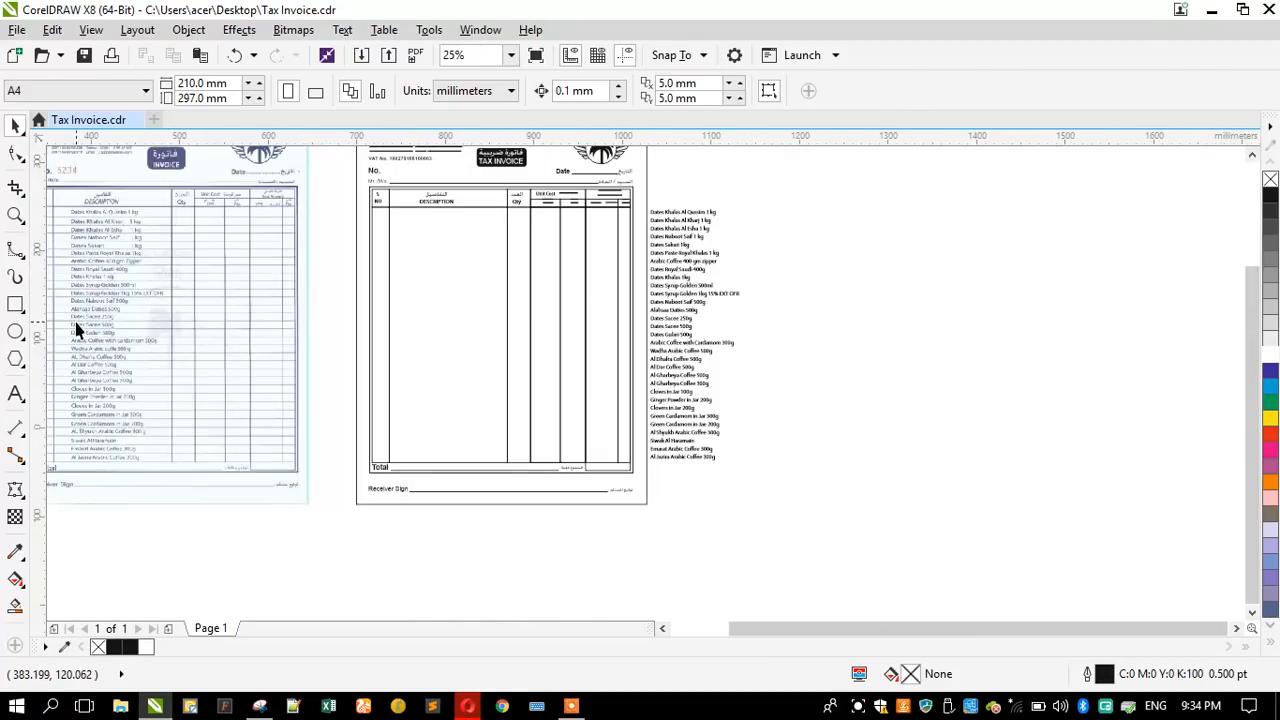
click(15, 333)
click(18, 360)
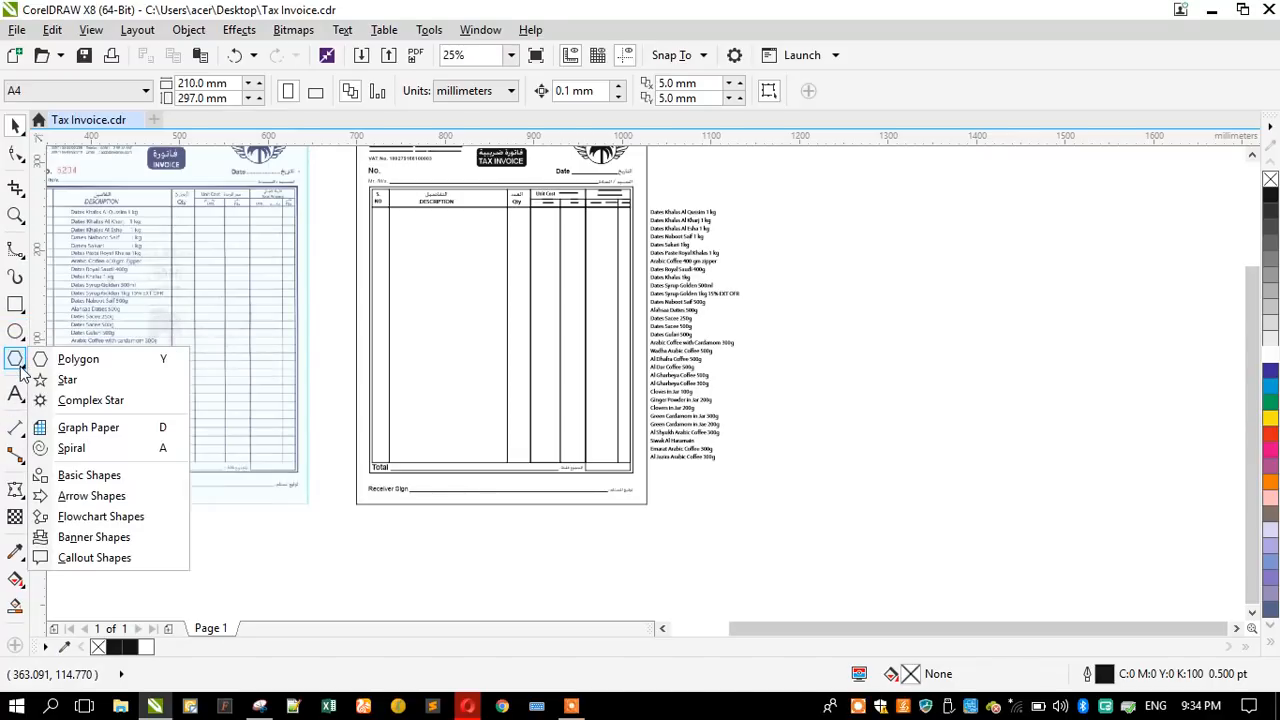
click(88, 427)
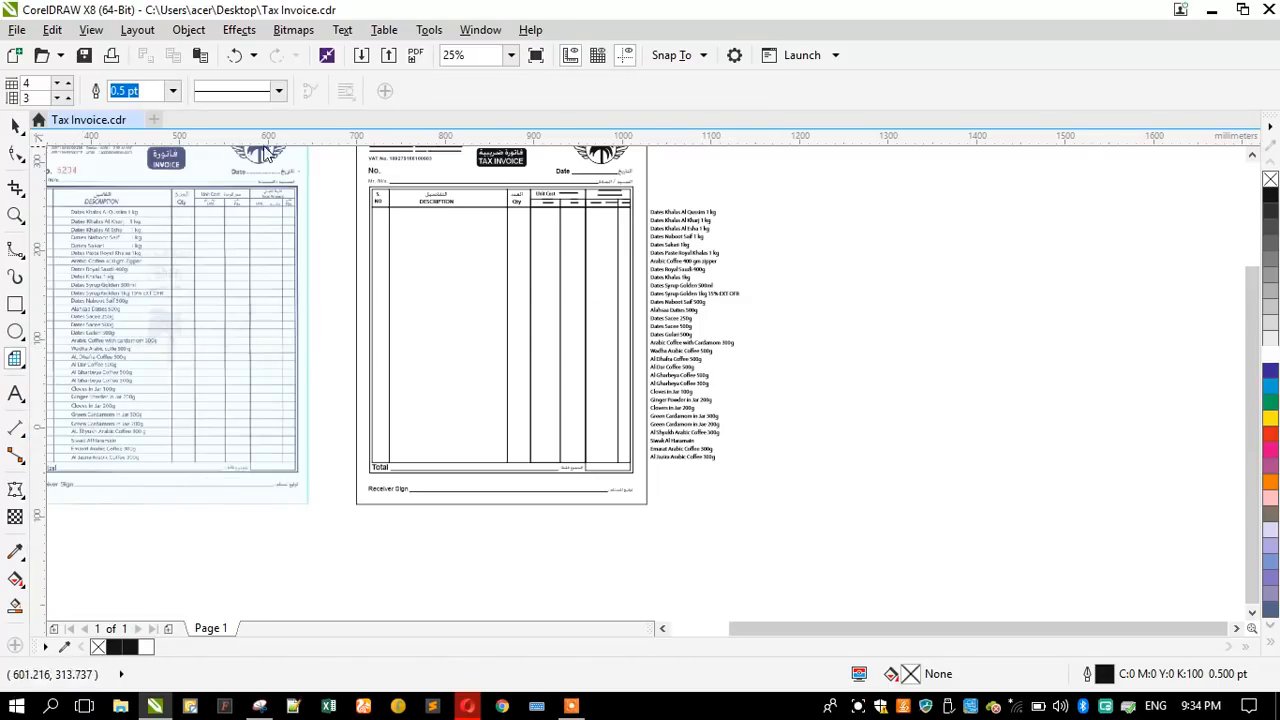
drag(332, 197, 403, 272)
key(ctrl+z)
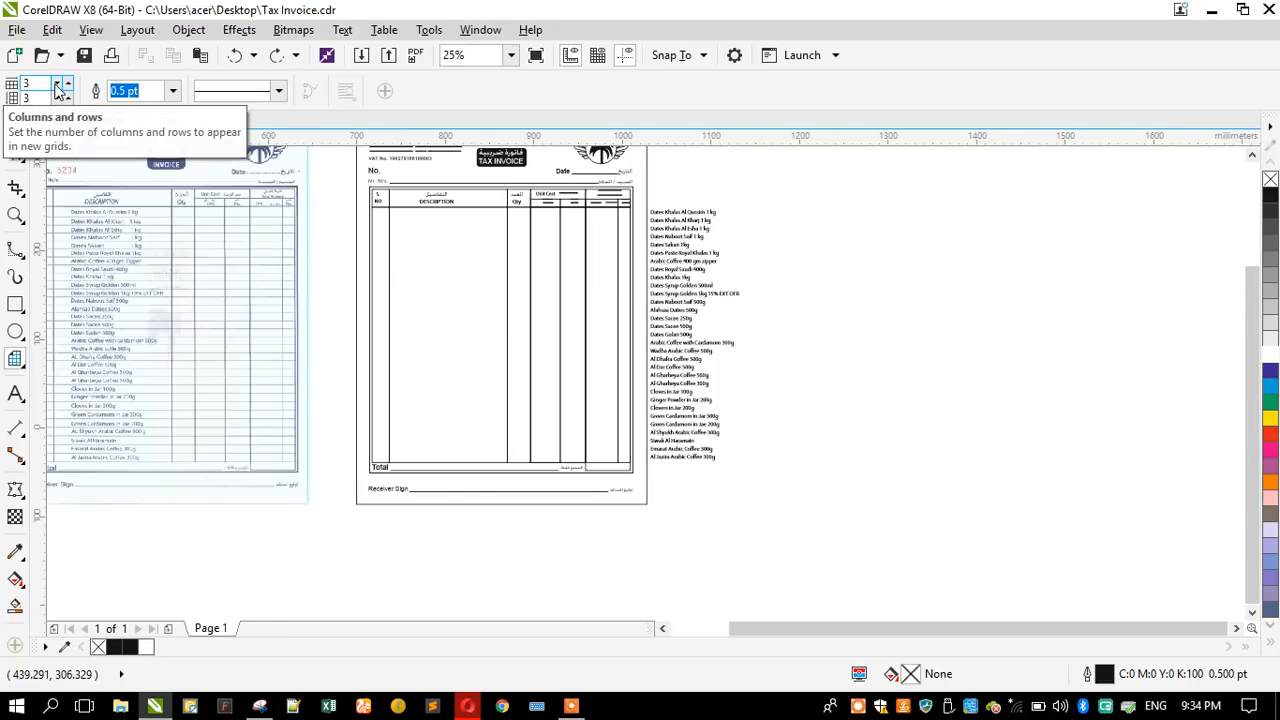
- Draw a grid of 1 column and 34 rows filling the empty body of the DESCRIPTION column
click(57, 89)
click(57, 89)
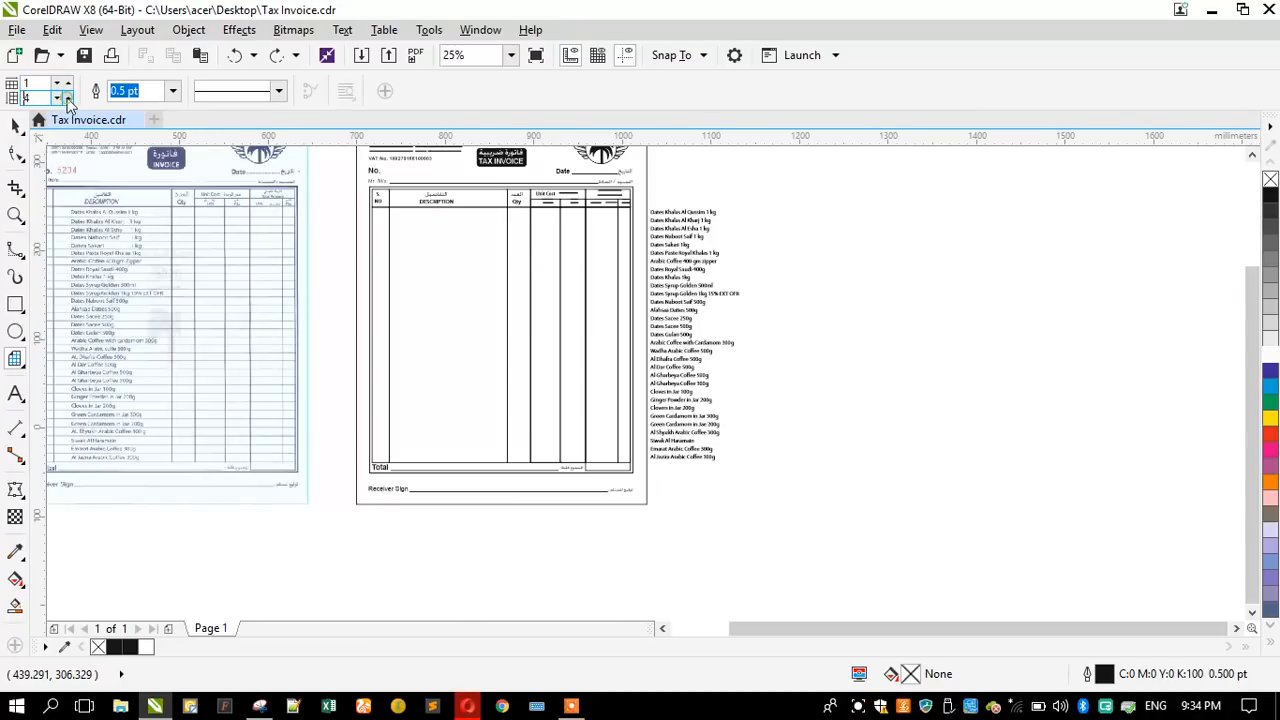
text(34)
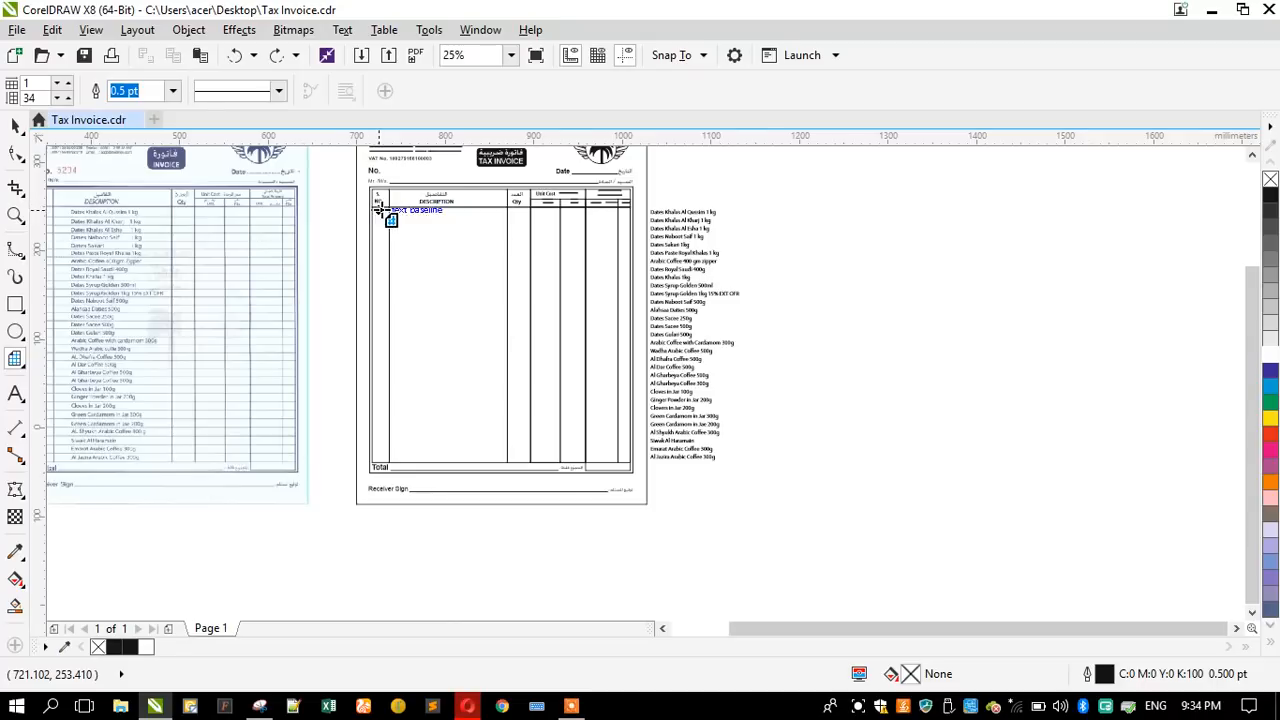
drag(388, 205, 507, 462)
click(15, 125)
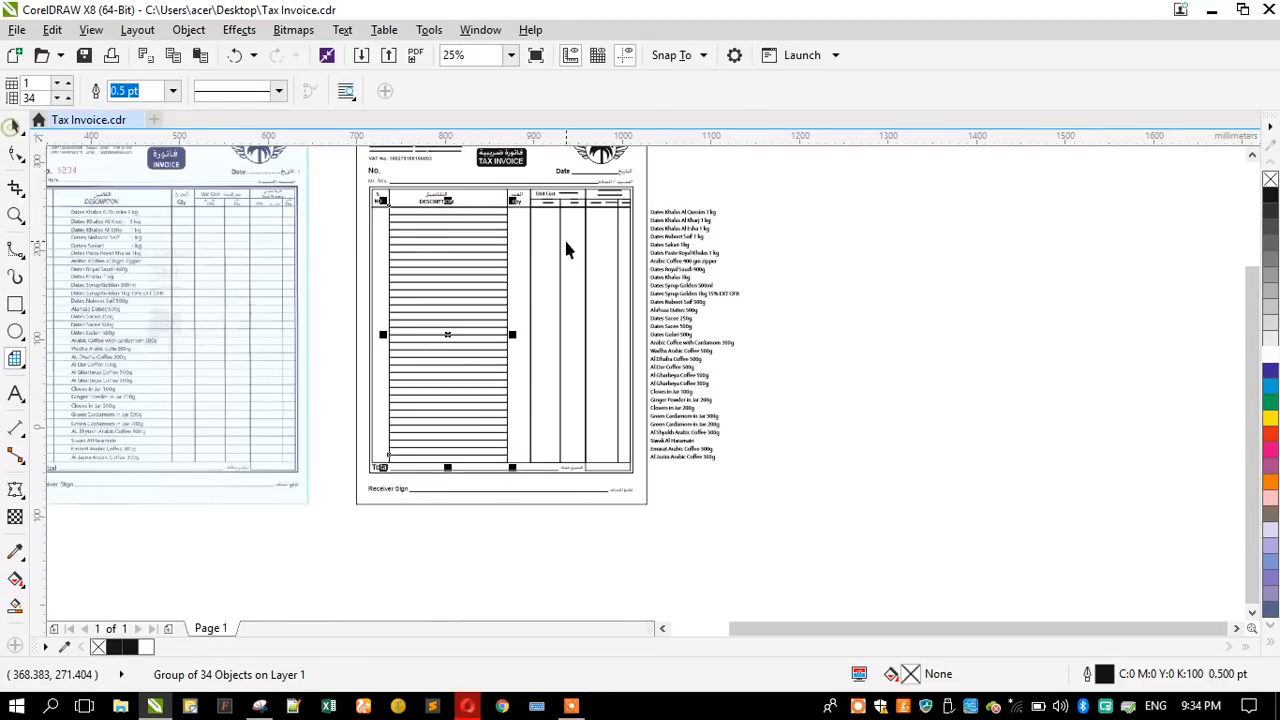
- Inspect the outline width and dash style of the dotted line after Mr. /M/s., leaving its settings unchanged
scroll(437, 201, up, 2)
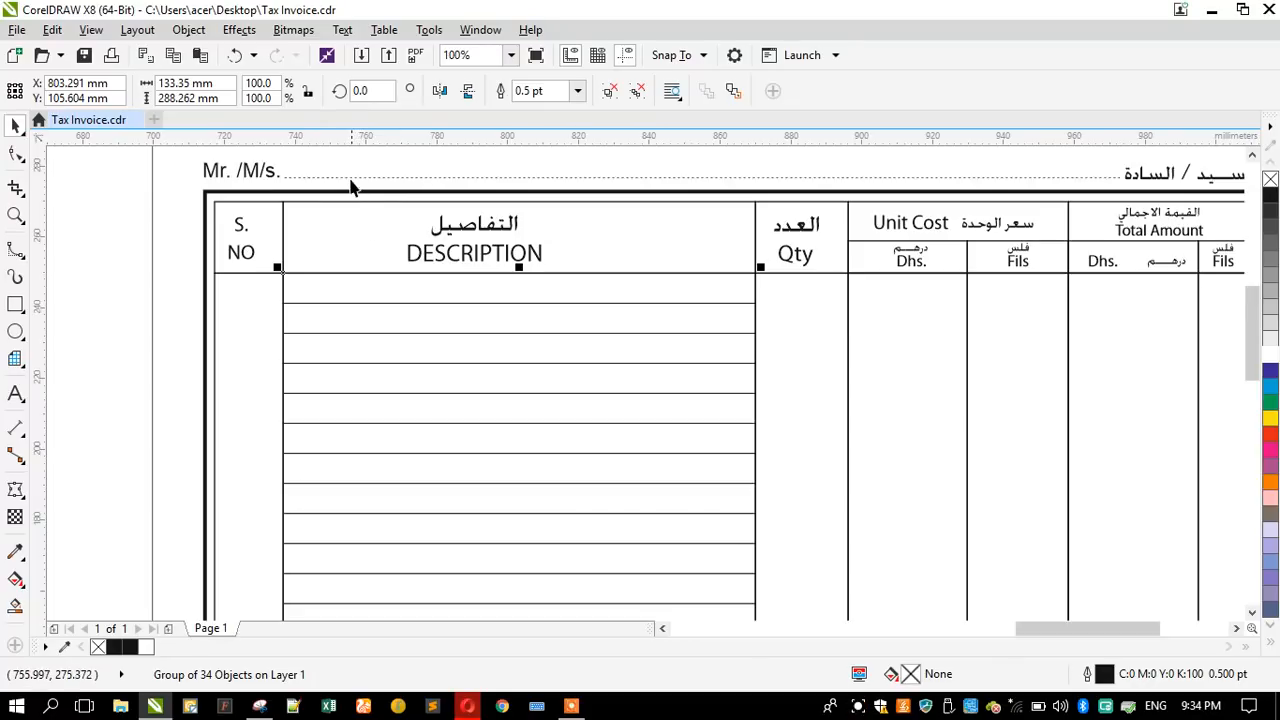
click(350, 178)
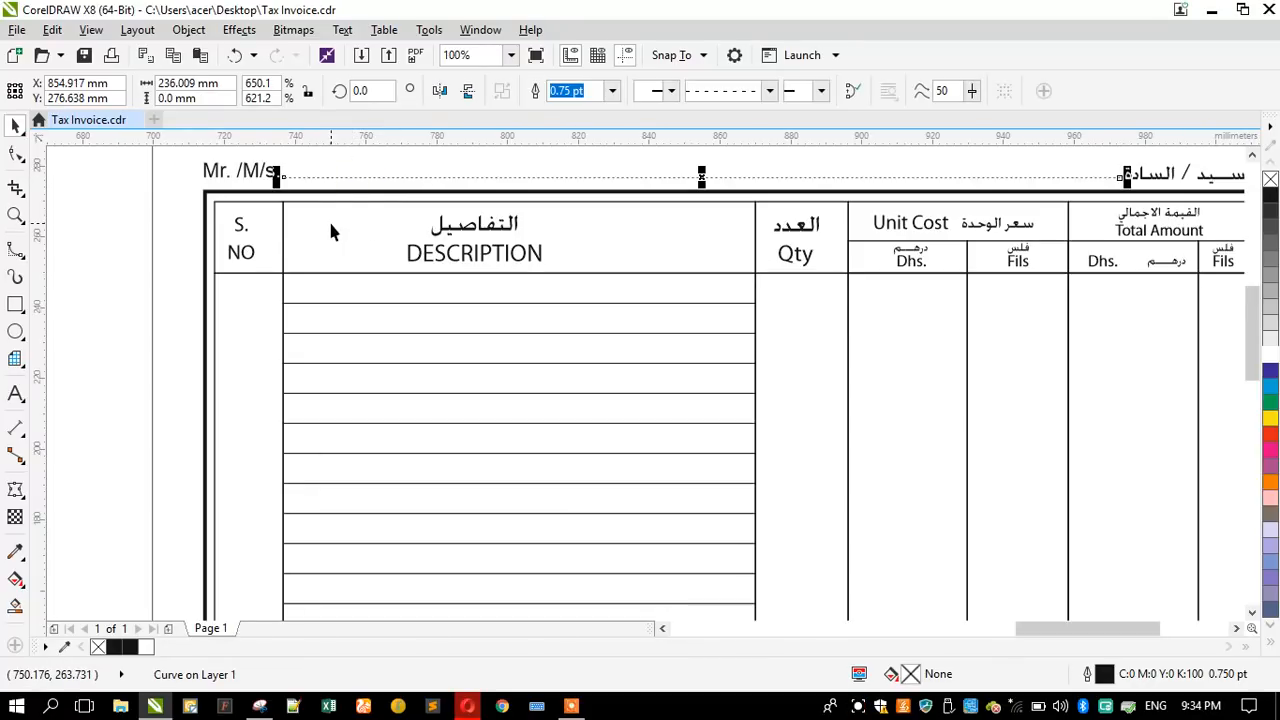
key(F12)
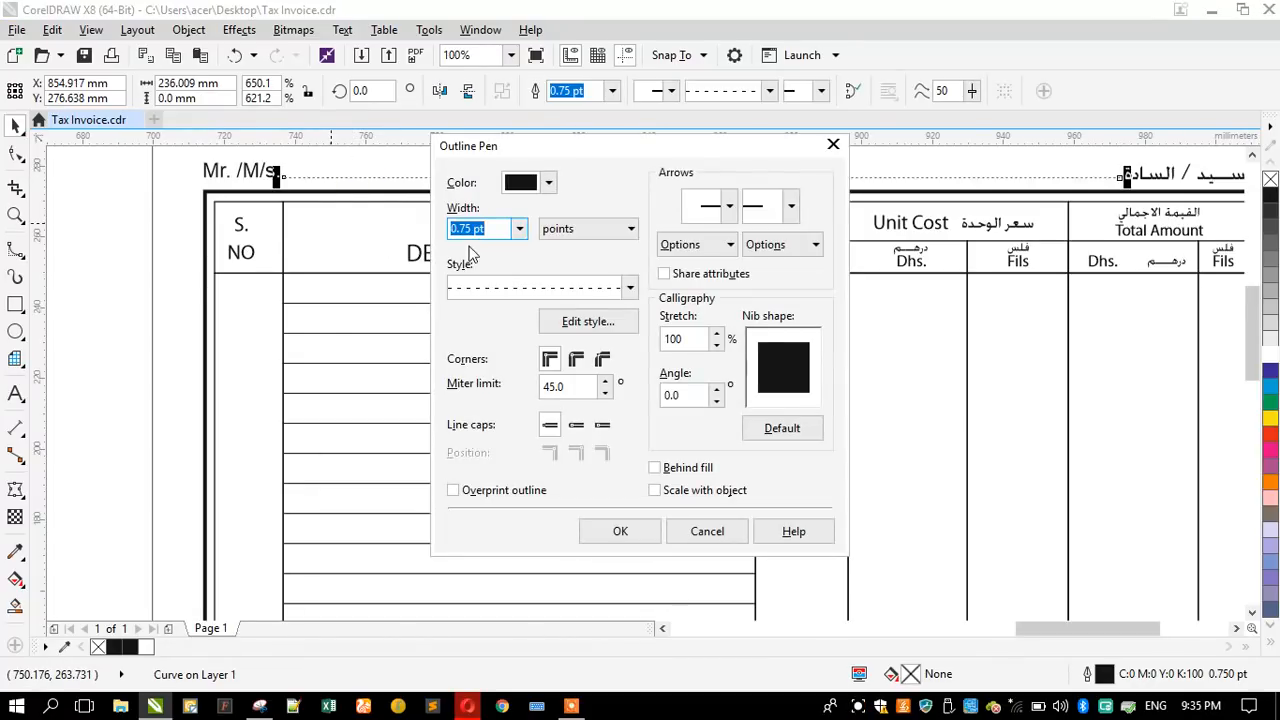
click(537, 291)
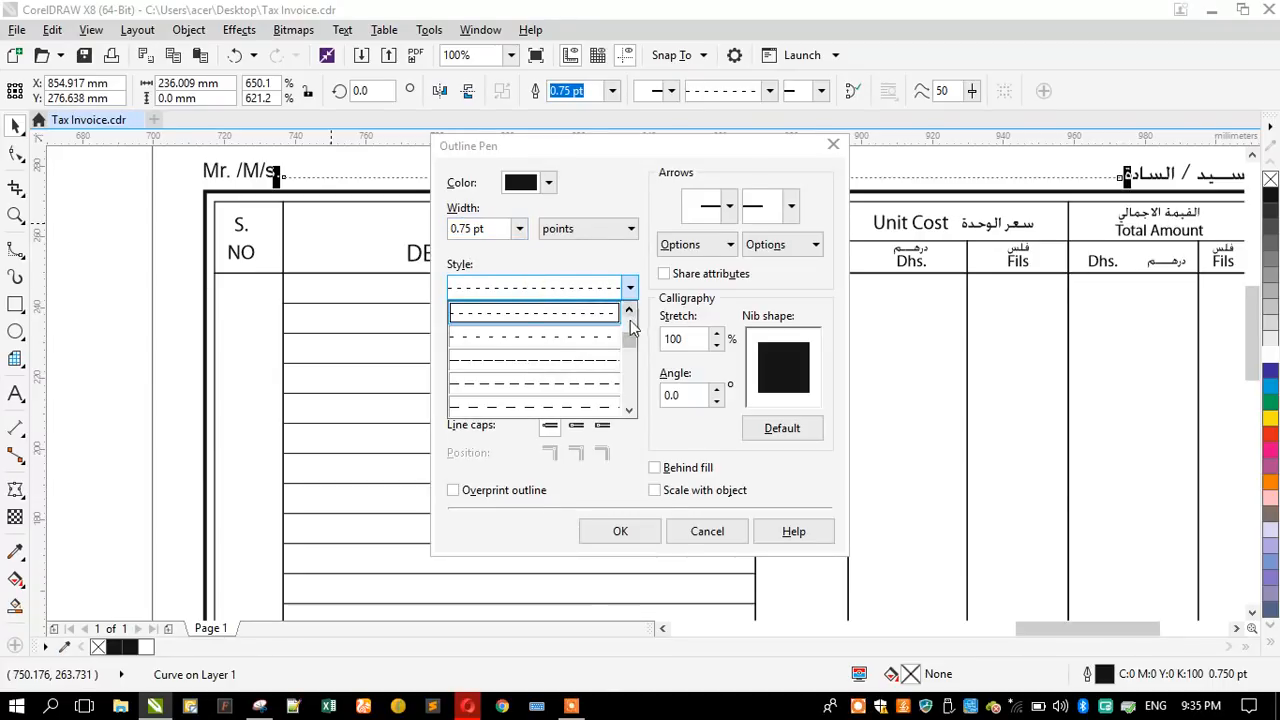
mouse_move(626, 318)
mouse_down()
mouse_move(628, 333)
mouse_move(627, 317)
mouse_up()
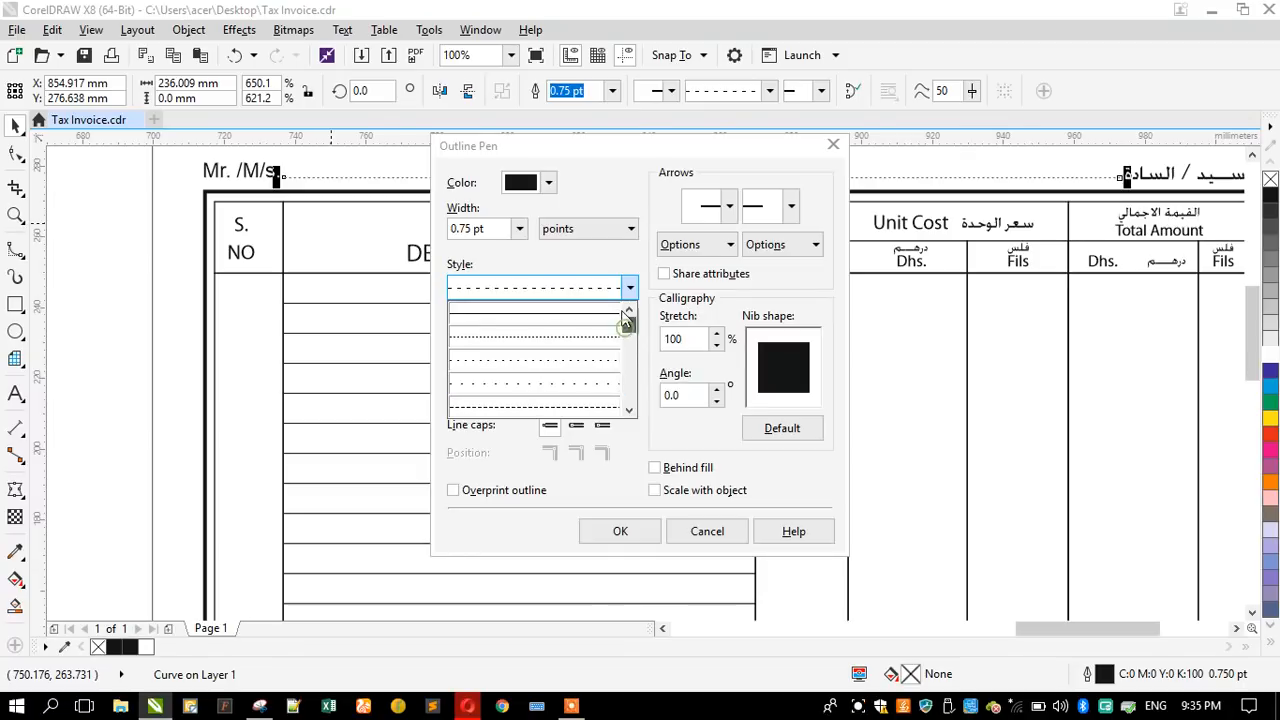
click(691, 526)
click(742, 521)
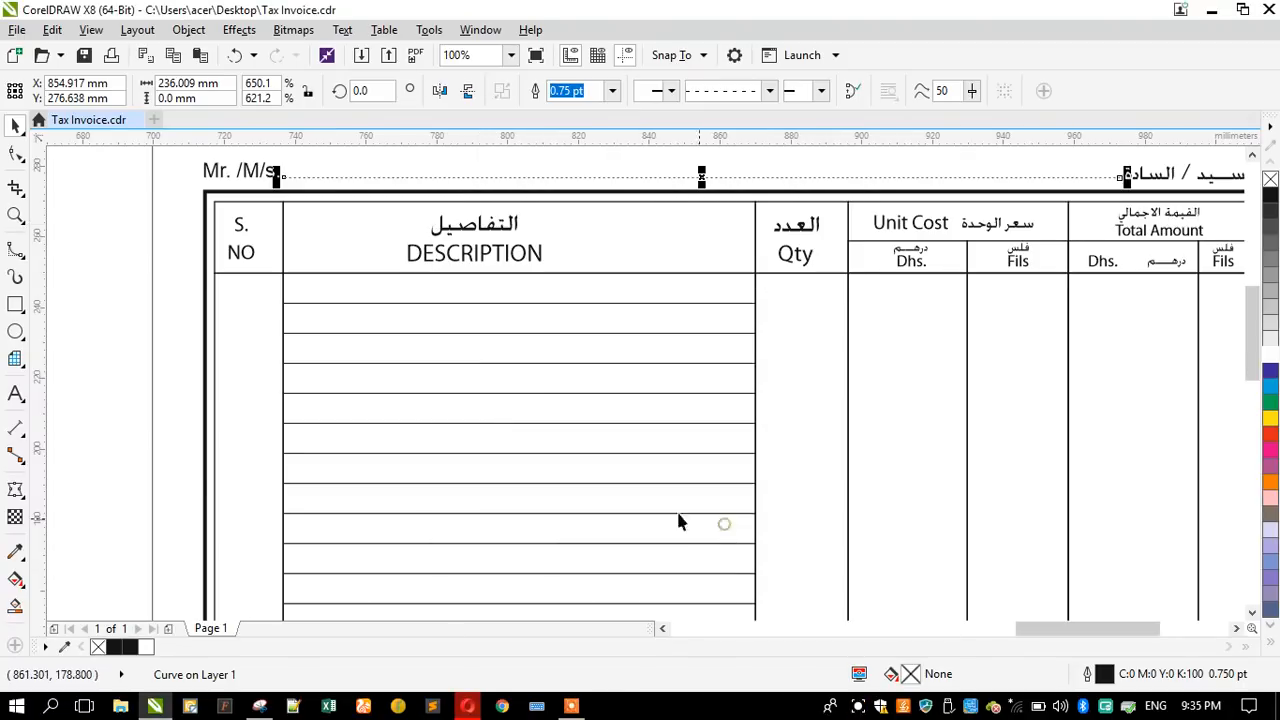
- Set the 34-row grid's outline width to 0.75 pt and apply a dashed line style
click(502, 356)
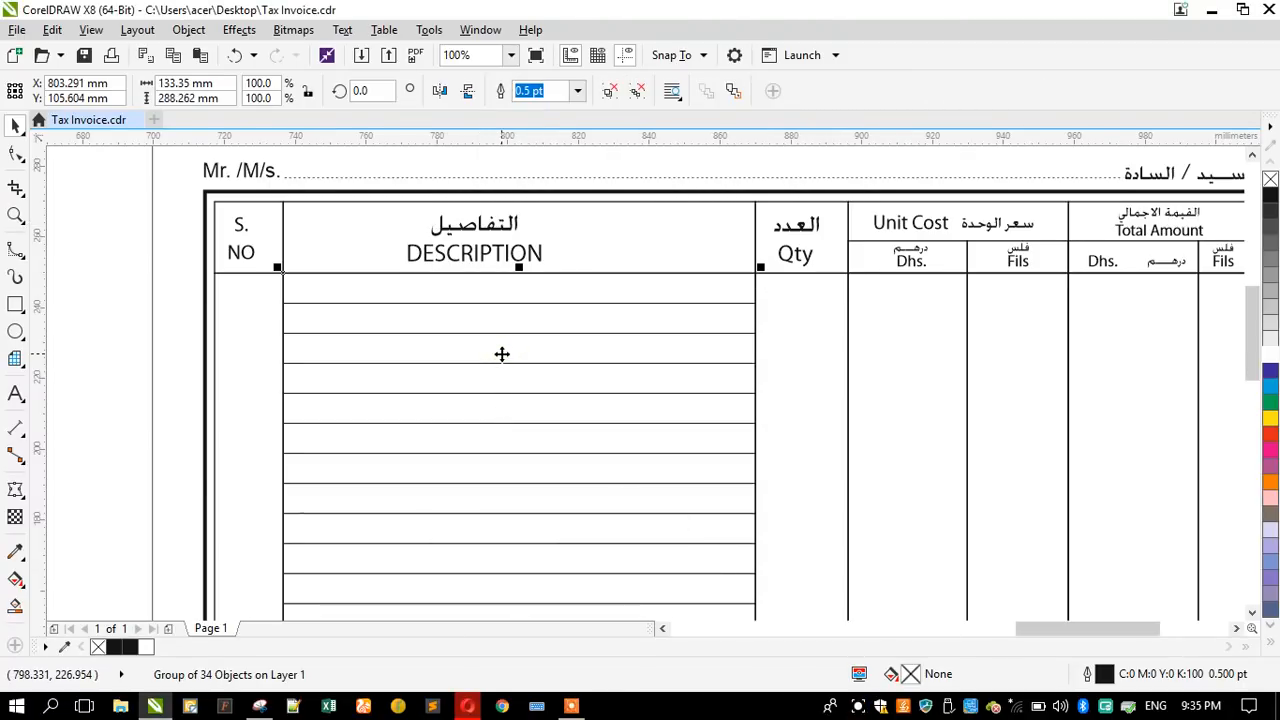
key(F12)
key(BackSpace)
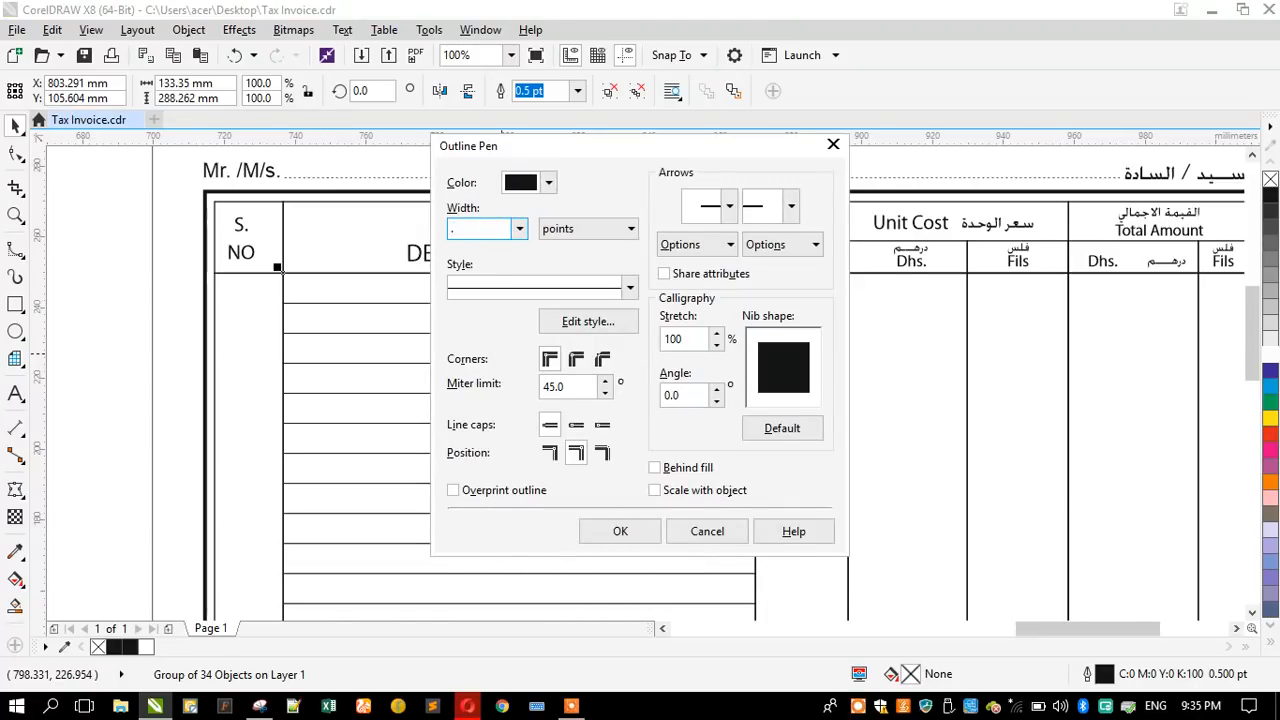
text(.75)
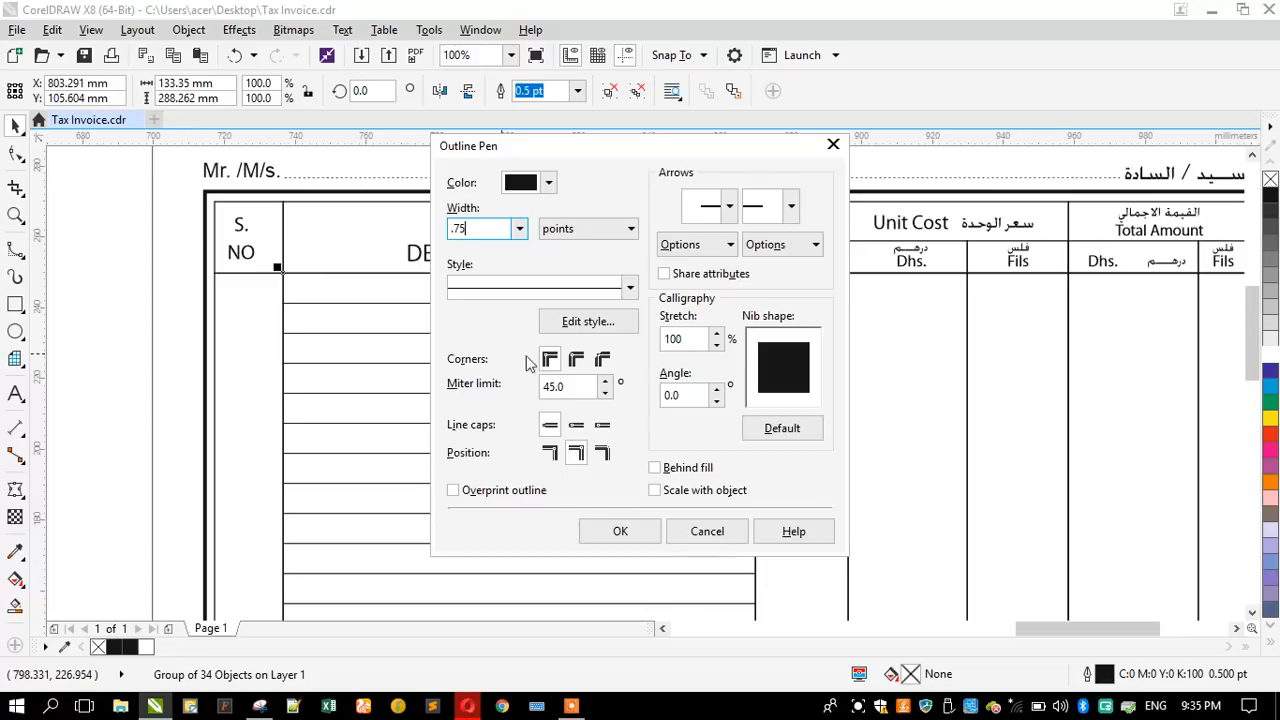
click(588, 287)
click(629, 410)
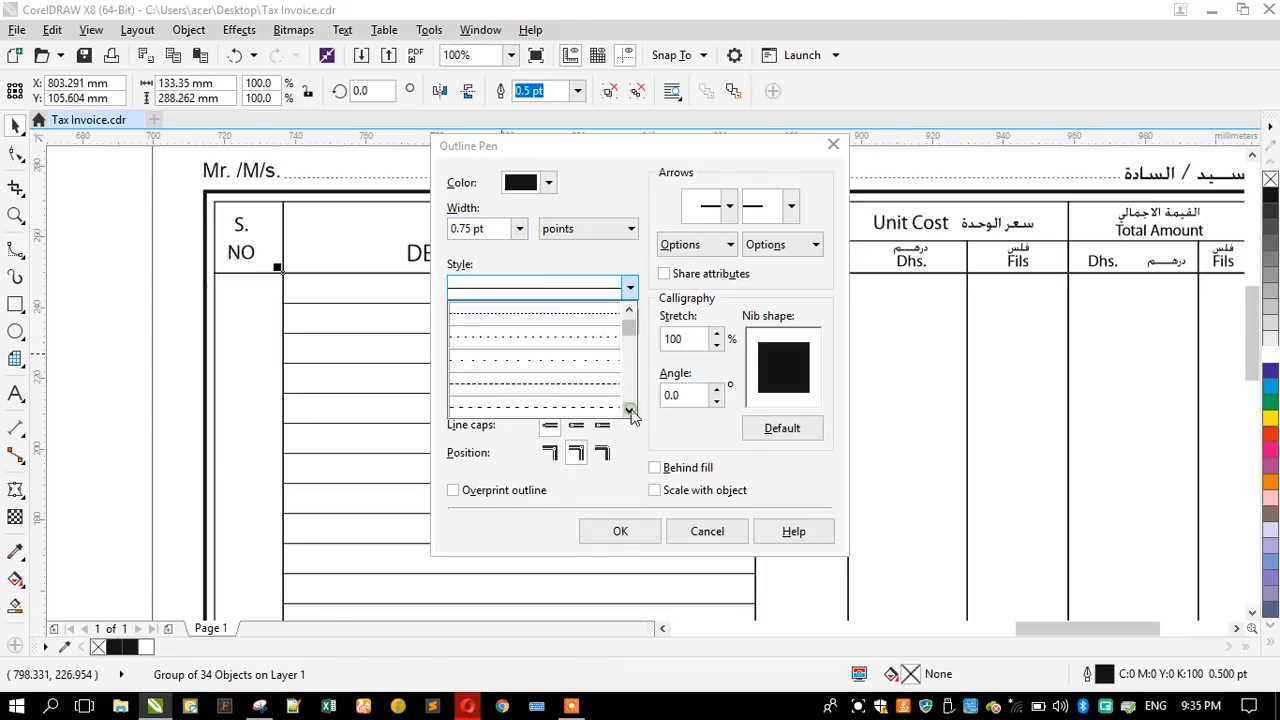
click(588, 386)
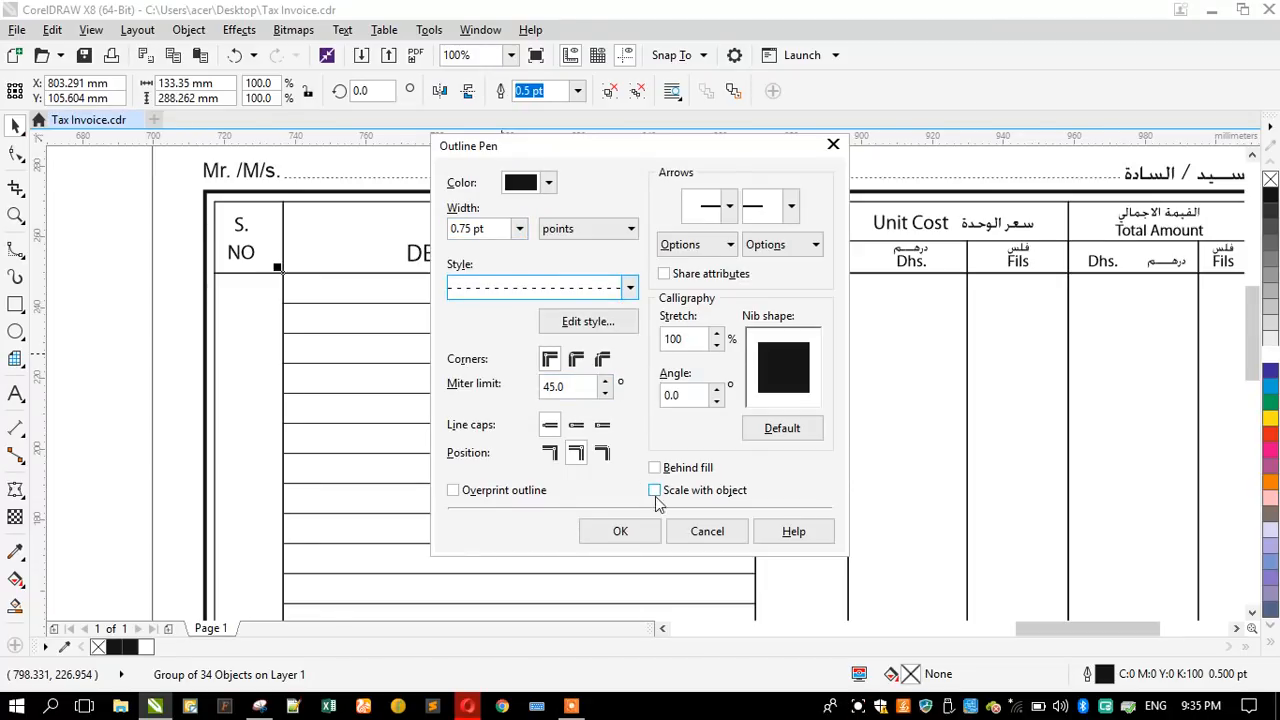
click(624, 531)
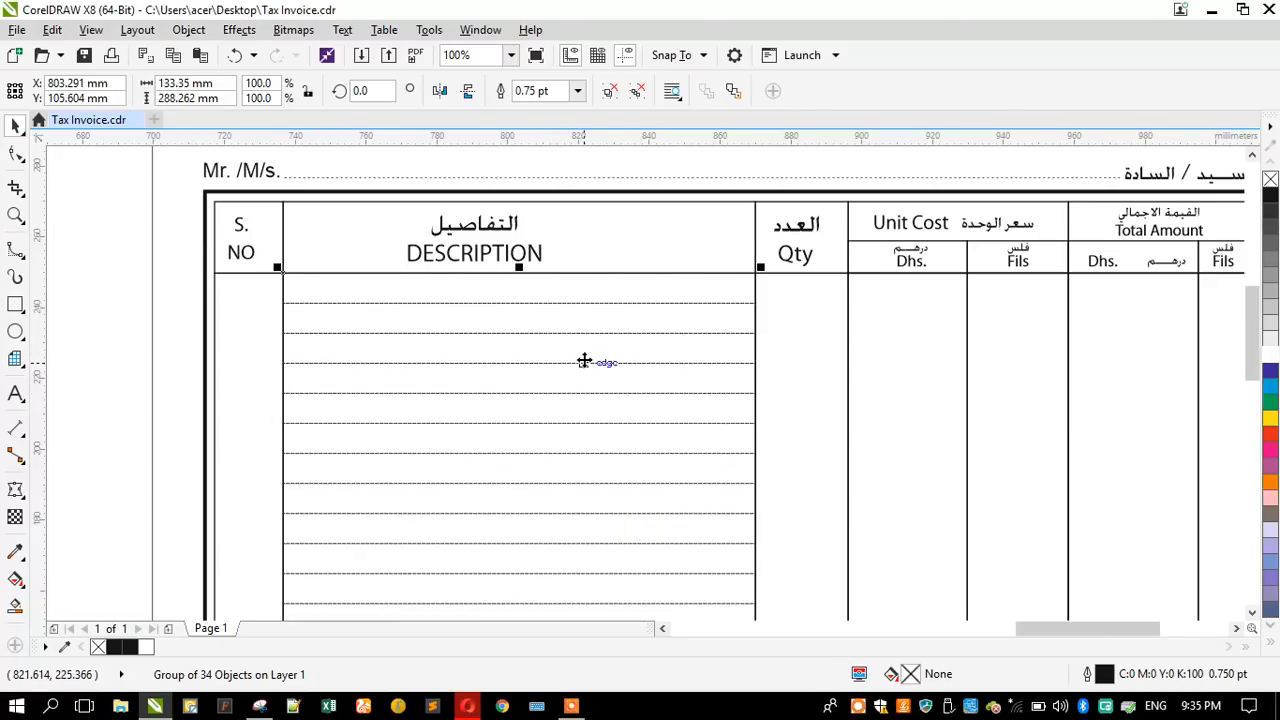
- Change the grid's outline to the dashed line style with wider gaps
key(F11)
key(Escape)
key(F12)
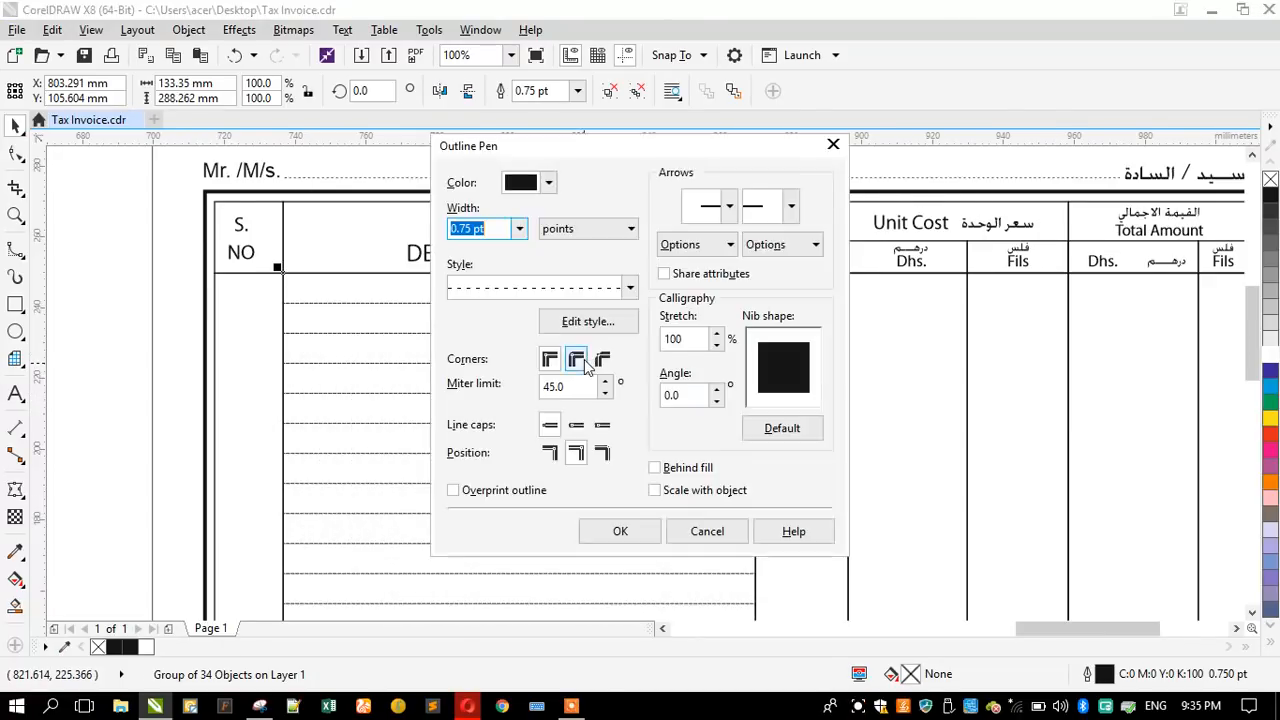
click(577, 288)
click(602, 392)
click(602, 392)
drag(601, 346, 605, 330)
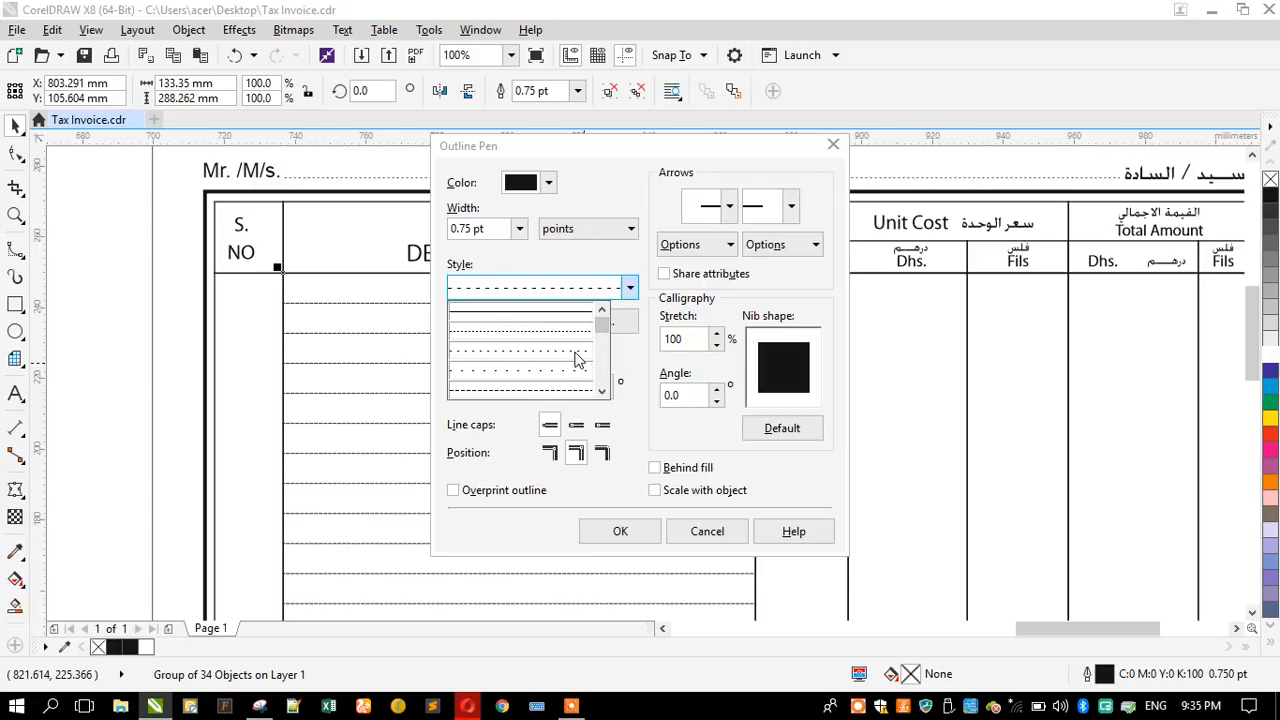
click(603, 392)
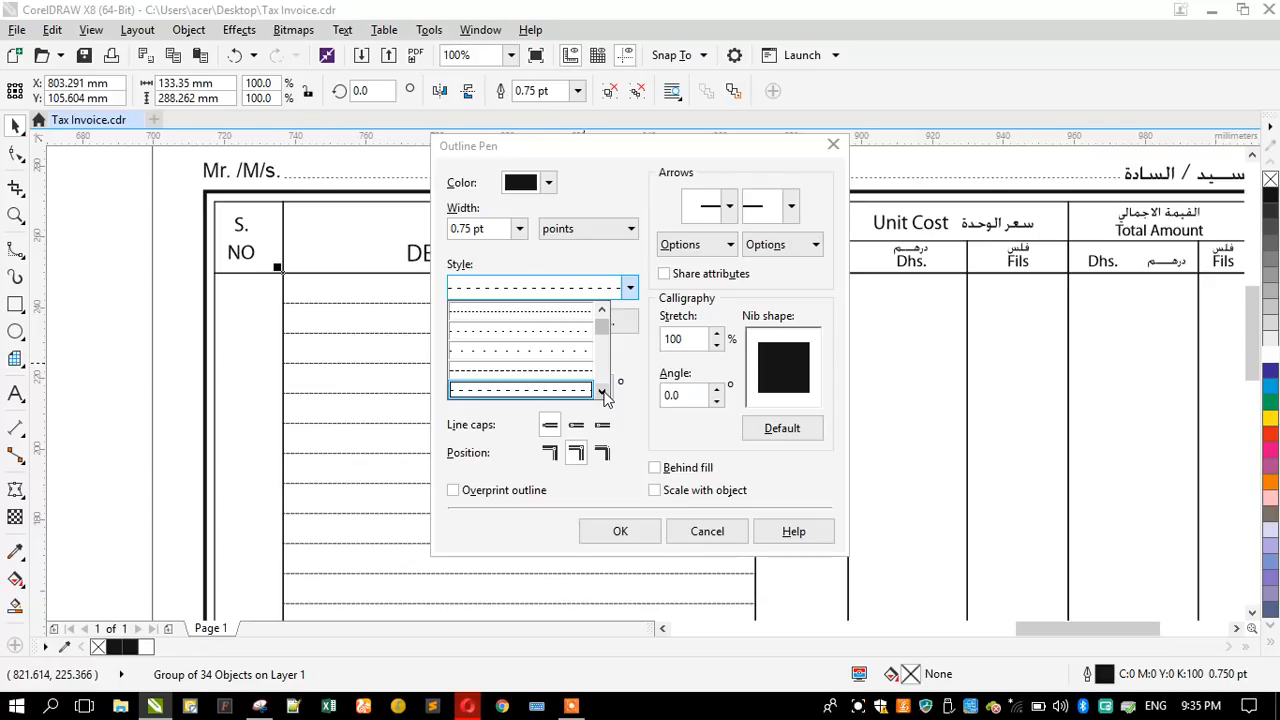
click(603, 394)
click(586, 390)
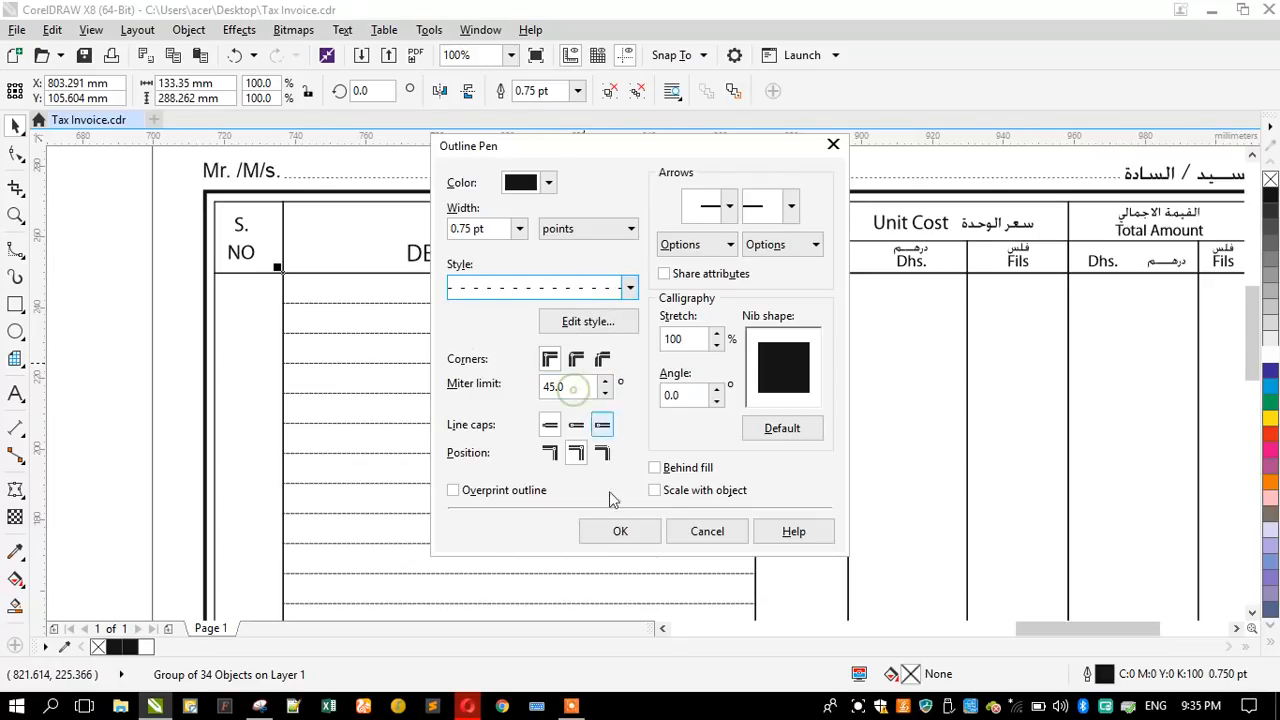
click(619, 534)
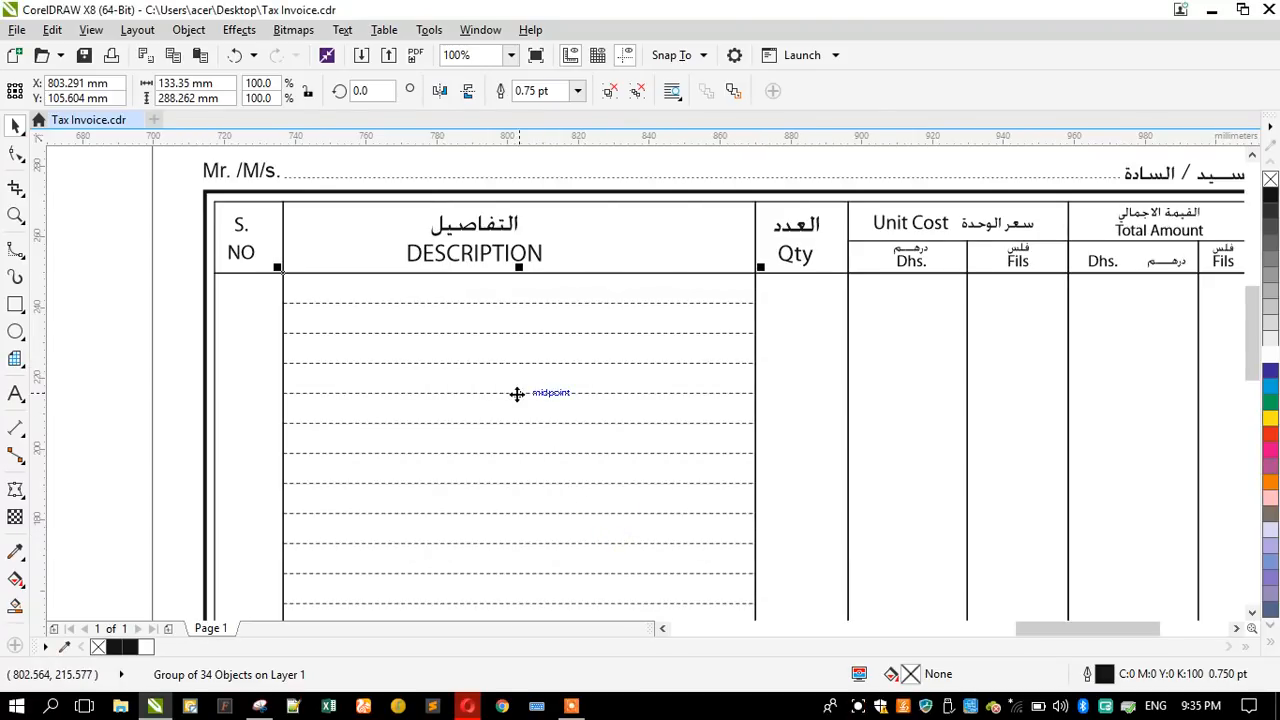
- Stretch the dashed grid sideways to the table's full width of about 292 mm, from the S. NO column through Total Amount
scroll(506, 343, down, 1)
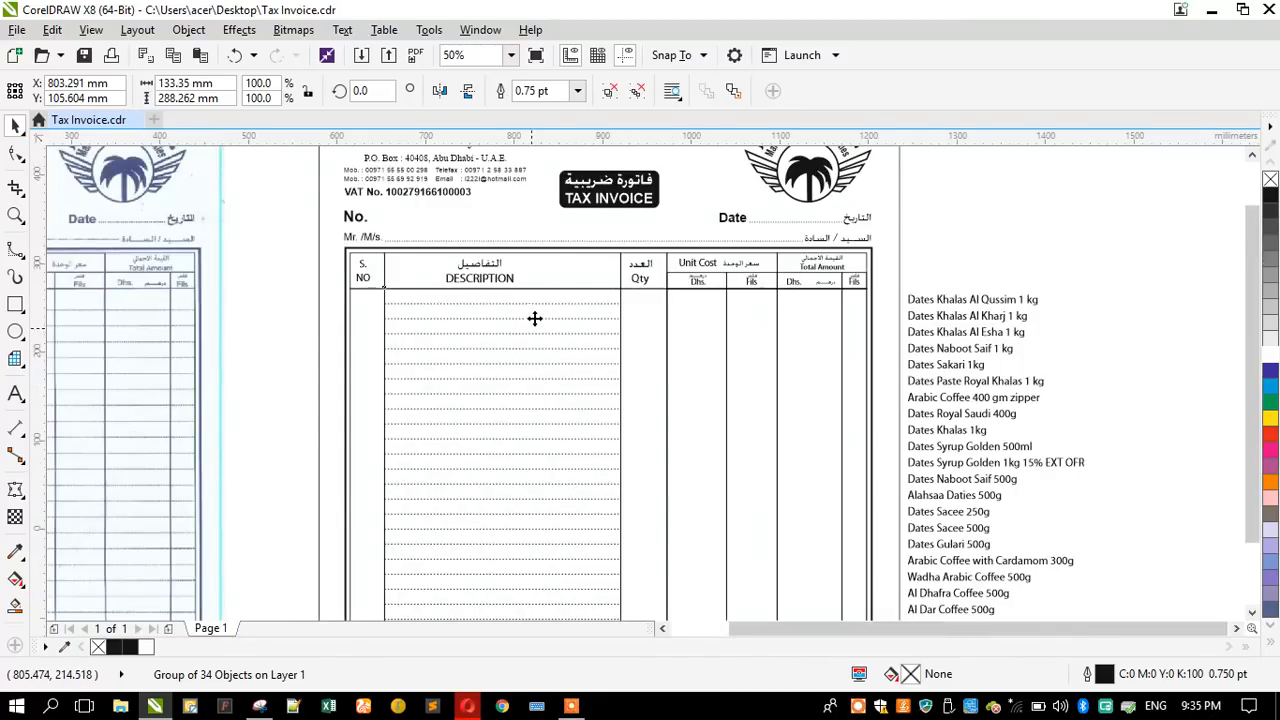
scroll(534, 317, down, 1)
scroll(414, 434, up, 1)
drag(430, 424, 397, 420)
scroll(368, 335, down, 1)
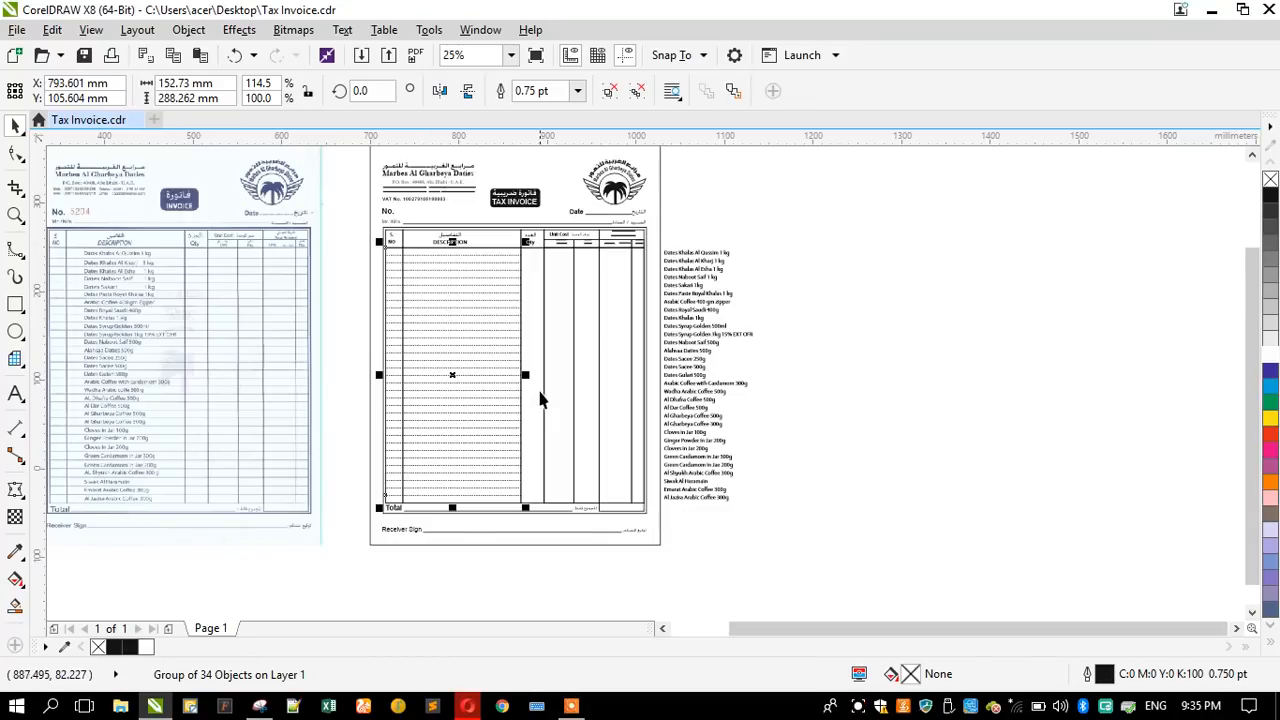
drag(527, 375, 645, 330)
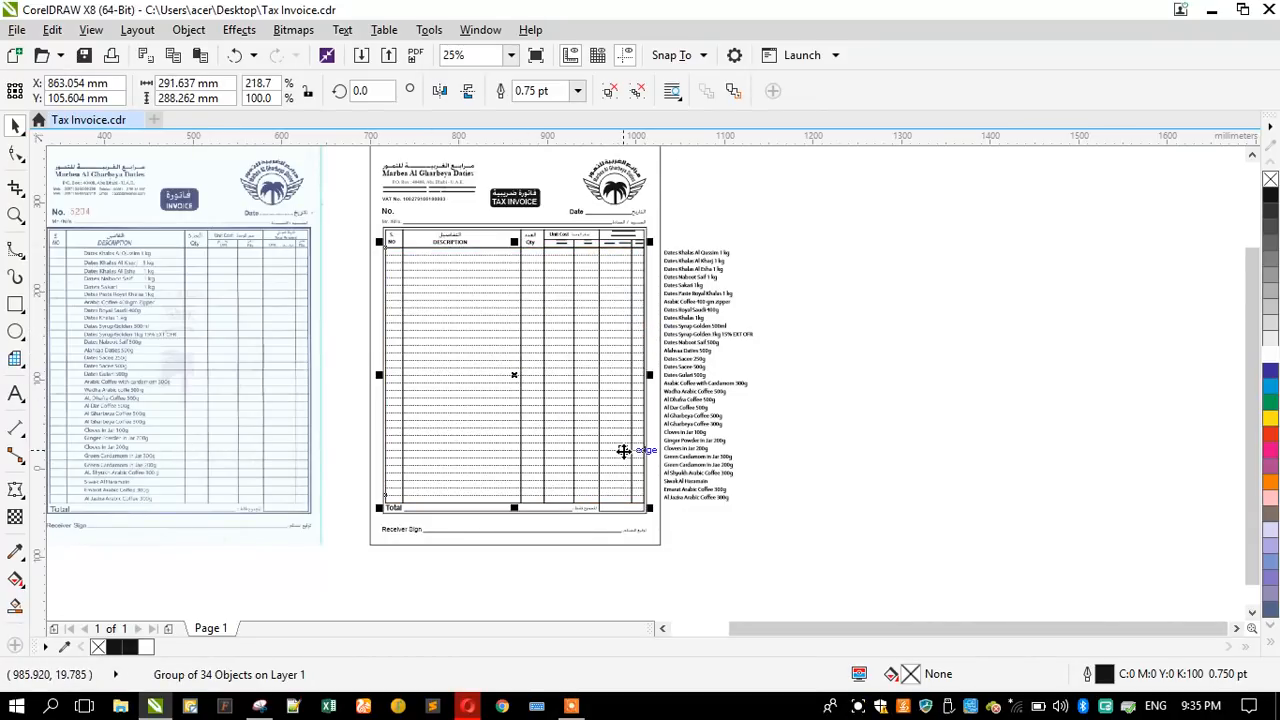
- Place the product list in the DESCRIPTION column at 17 pt, with its first item inside the first row
click(687, 336)
drag(697, 343, 429, 344)
scroll(419, 246, up, 3)
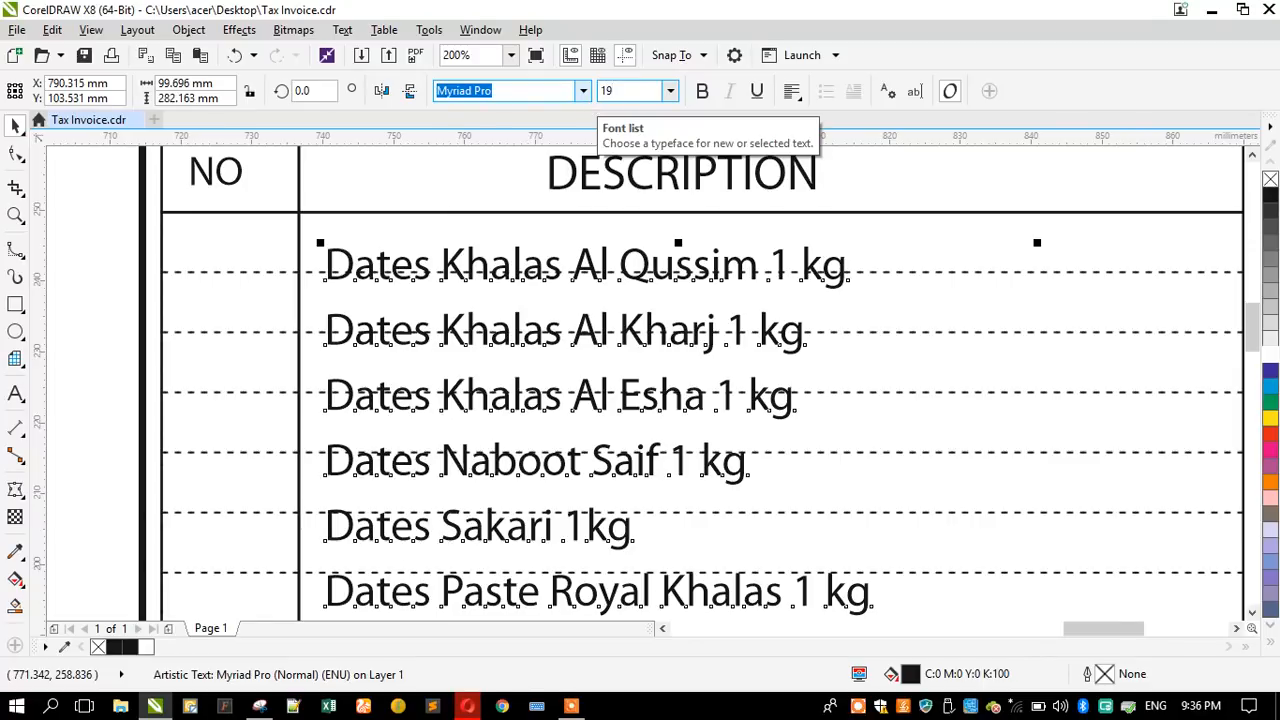
key(Return)
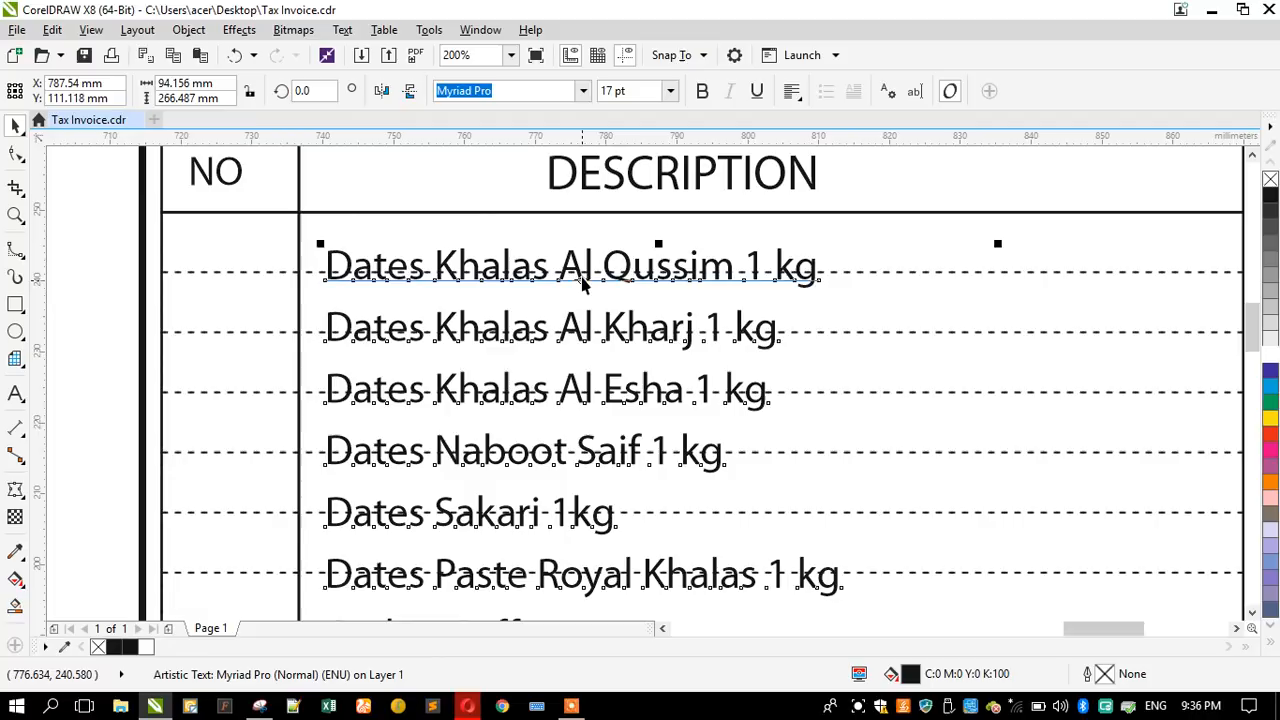
drag(527, 280, 516, 257)
- Tighten the product list's line spacing so every item down to Al Jazira Arabic Coffee 300g sits inside its own dashed row
scroll(534, 222, down, 3)
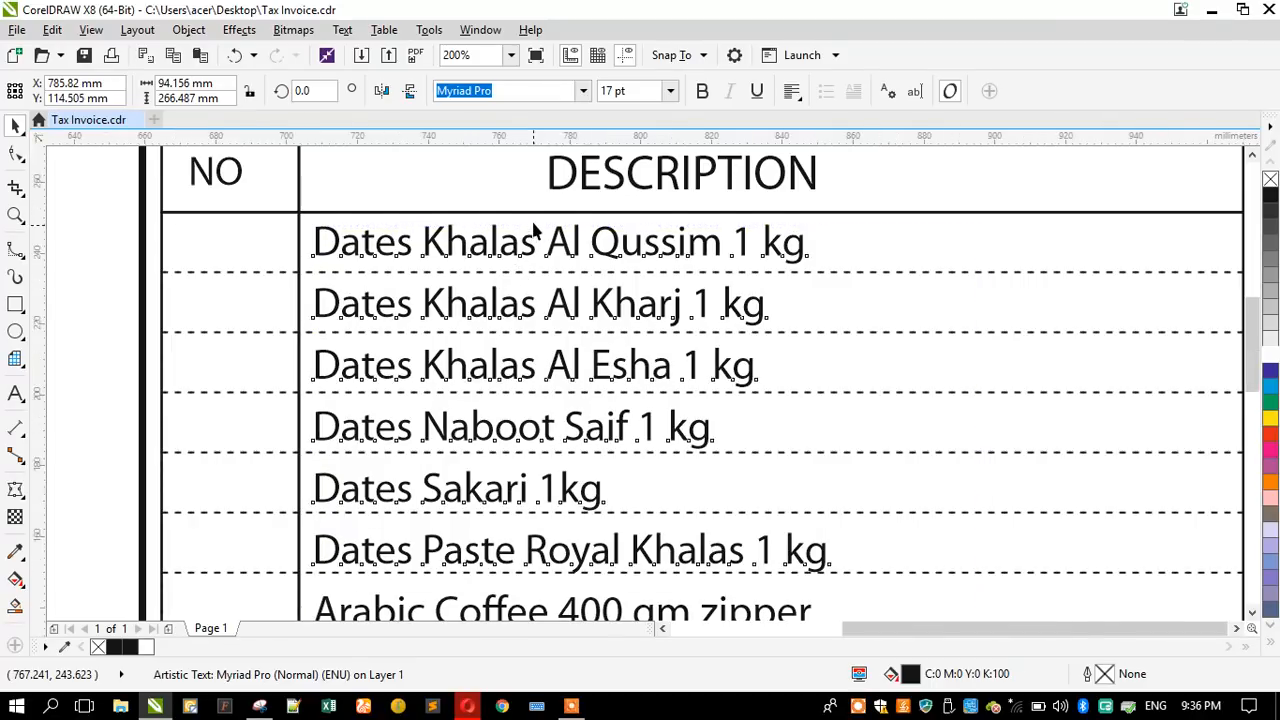
scroll(534, 230, down, 2)
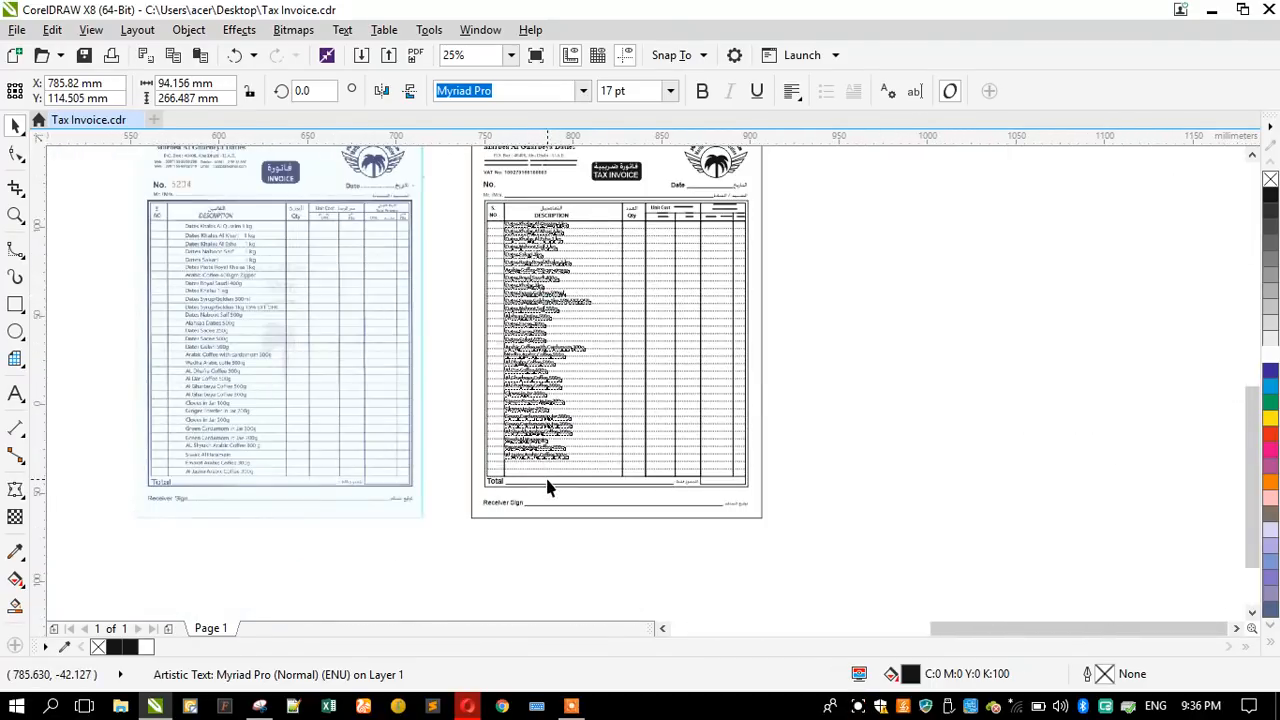
scroll(540, 480, up, 4)
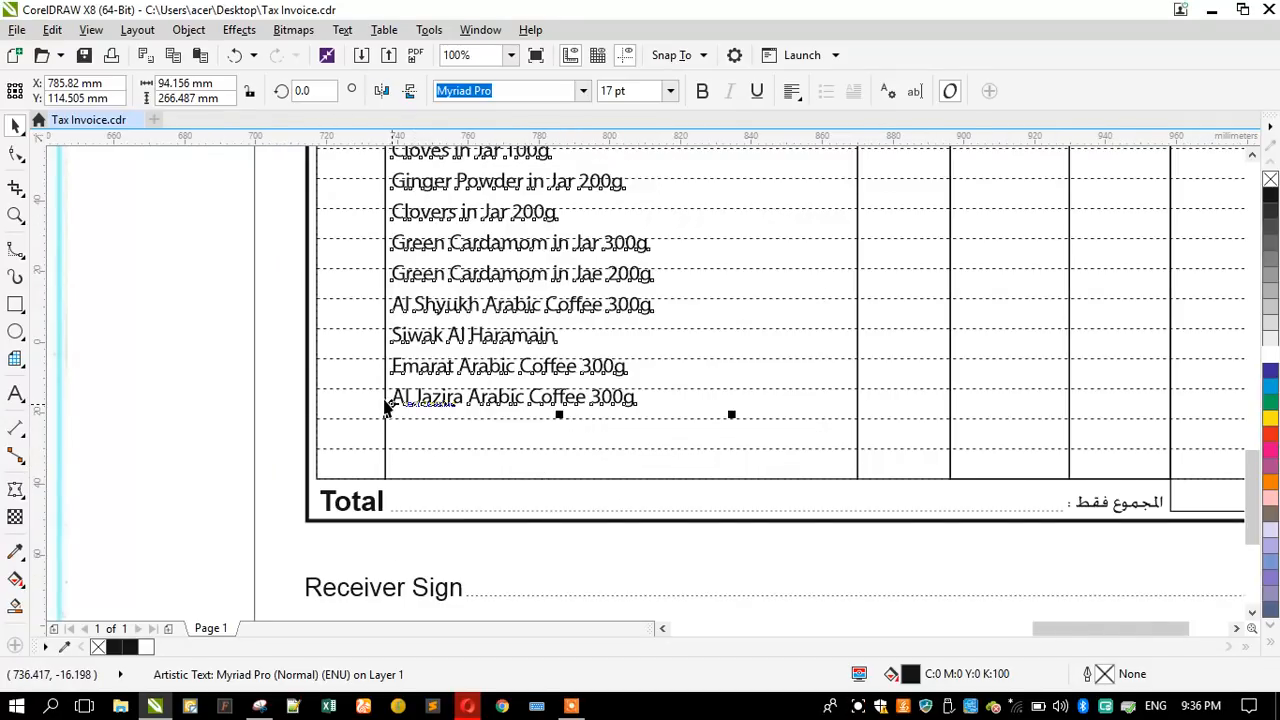
click(15, 153)
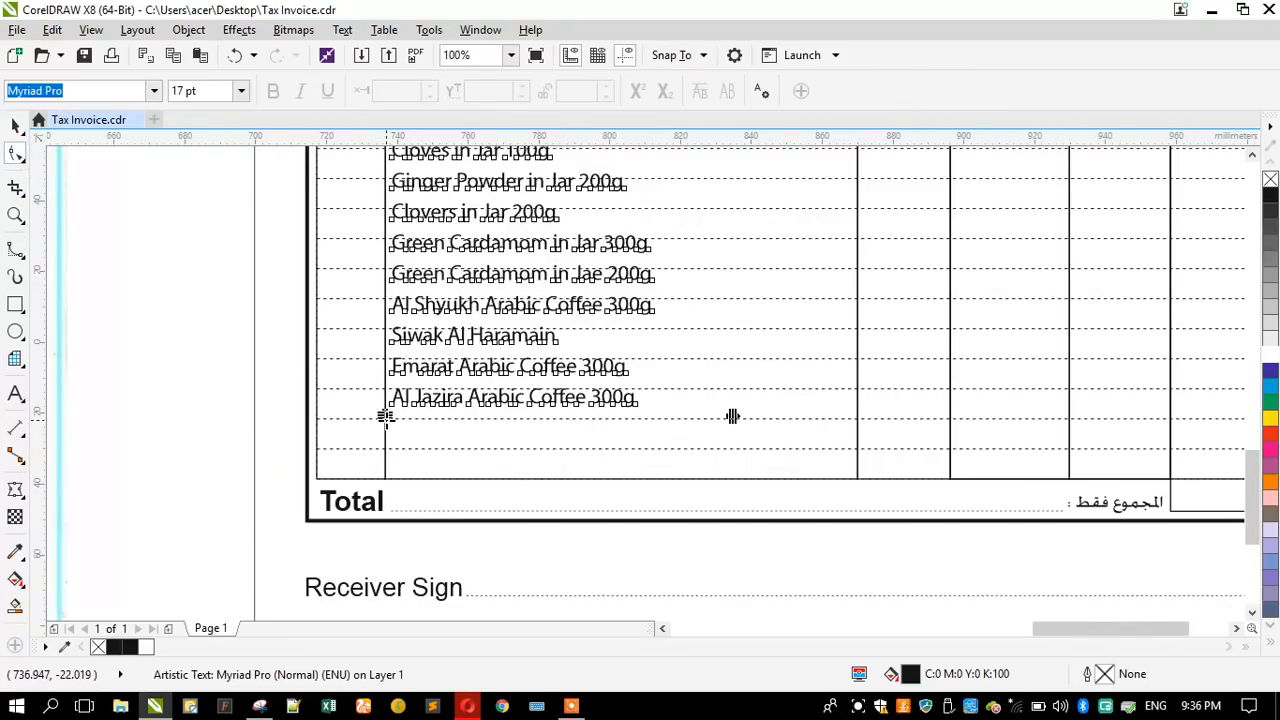
drag(316, 408, 213, 385)
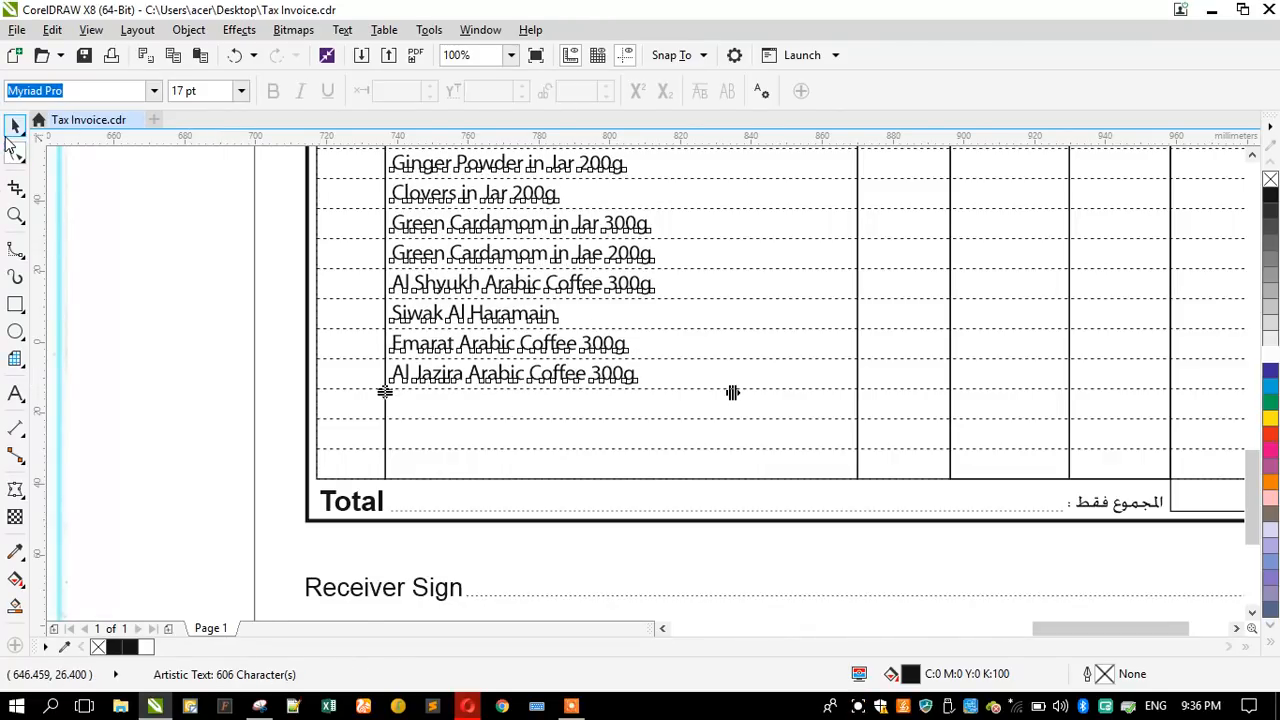
key(space)
key(Escape)
- Examine the alignment of the product list with the dashed rows, from the first item down to the Total line
scroll(458, 481, down, 1)
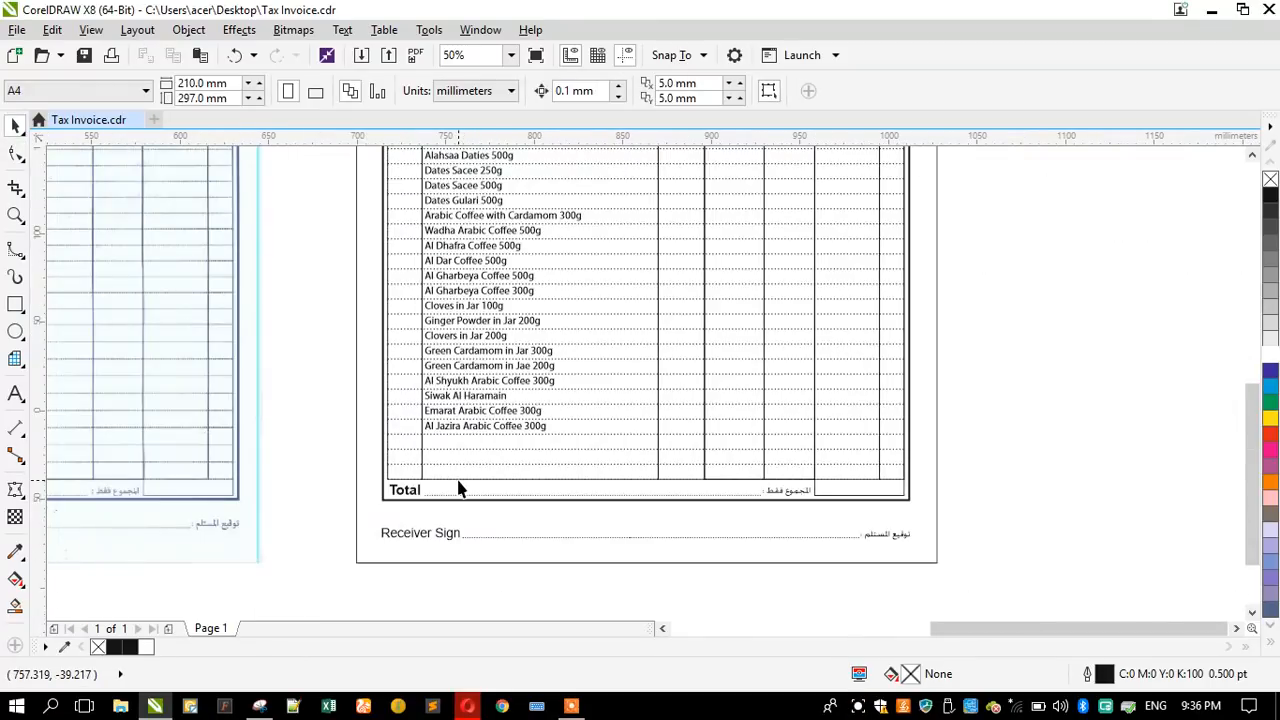
scroll(460, 480, down, 1)
scroll(472, 270, up, 2)
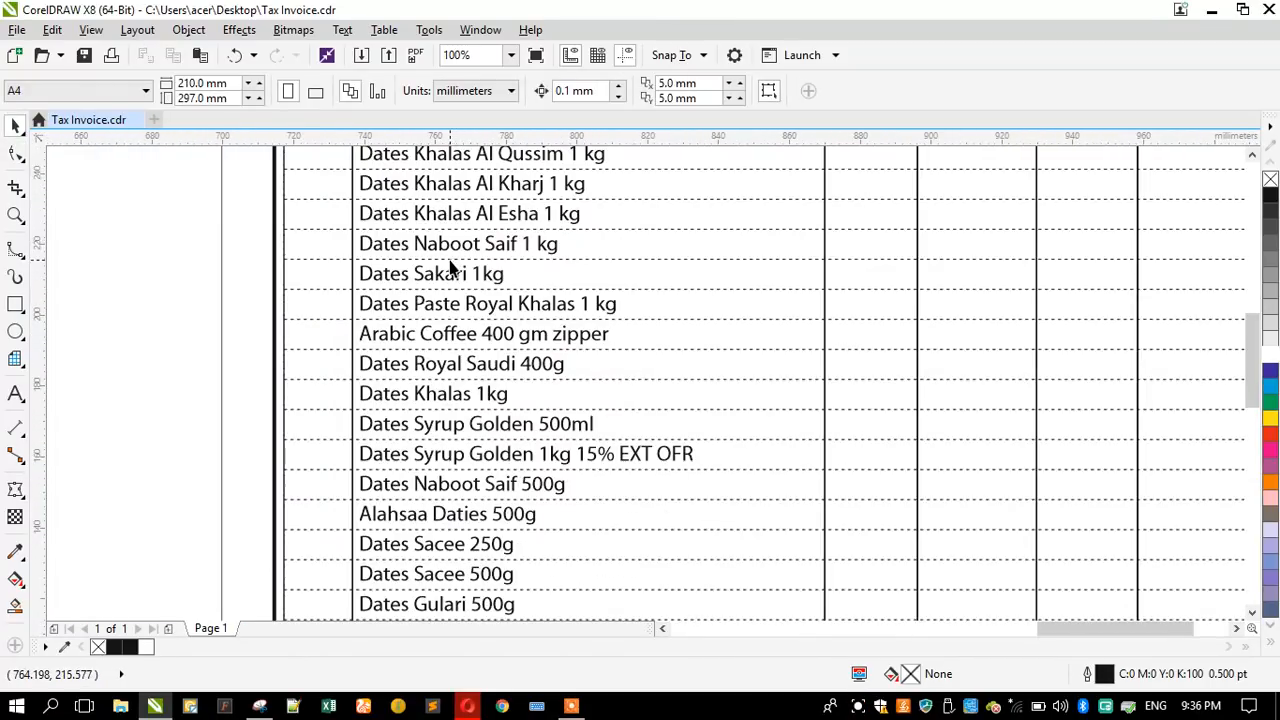
scroll(452, 268, down, 2)
scroll(640, 472, up, 1)
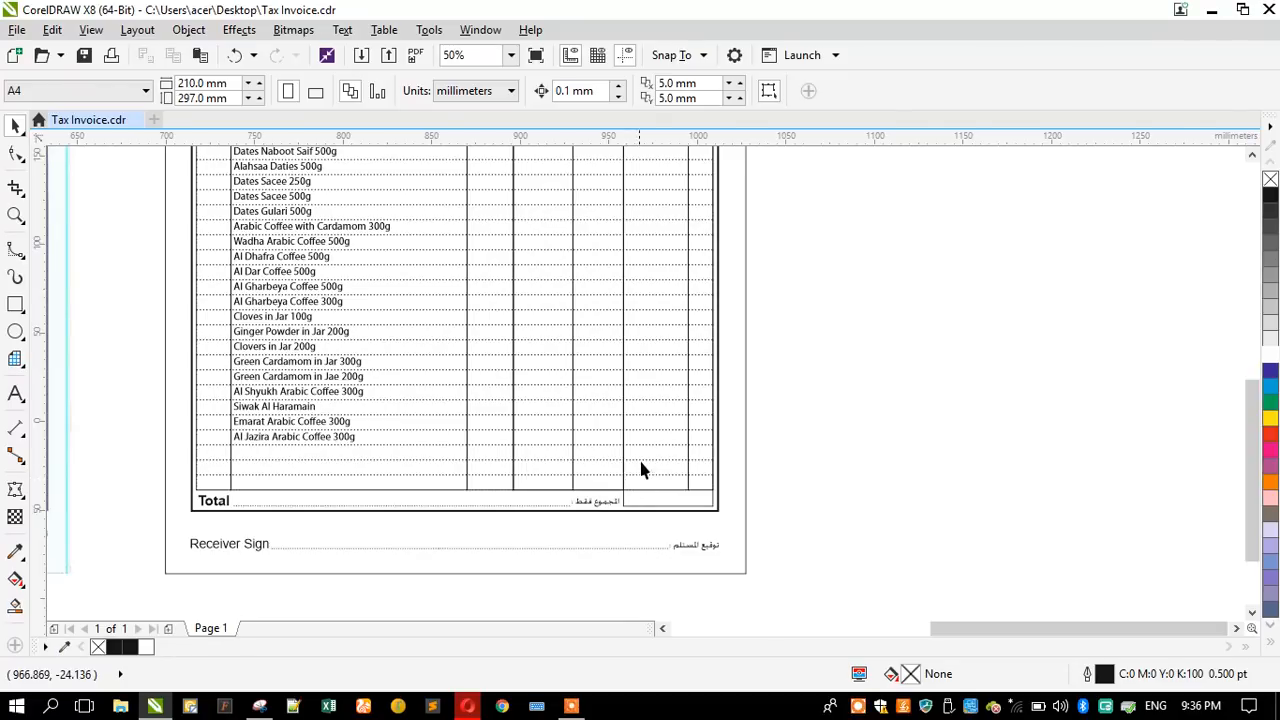
scroll(642, 470, down, 1)
scroll(598, 488, up, 1)
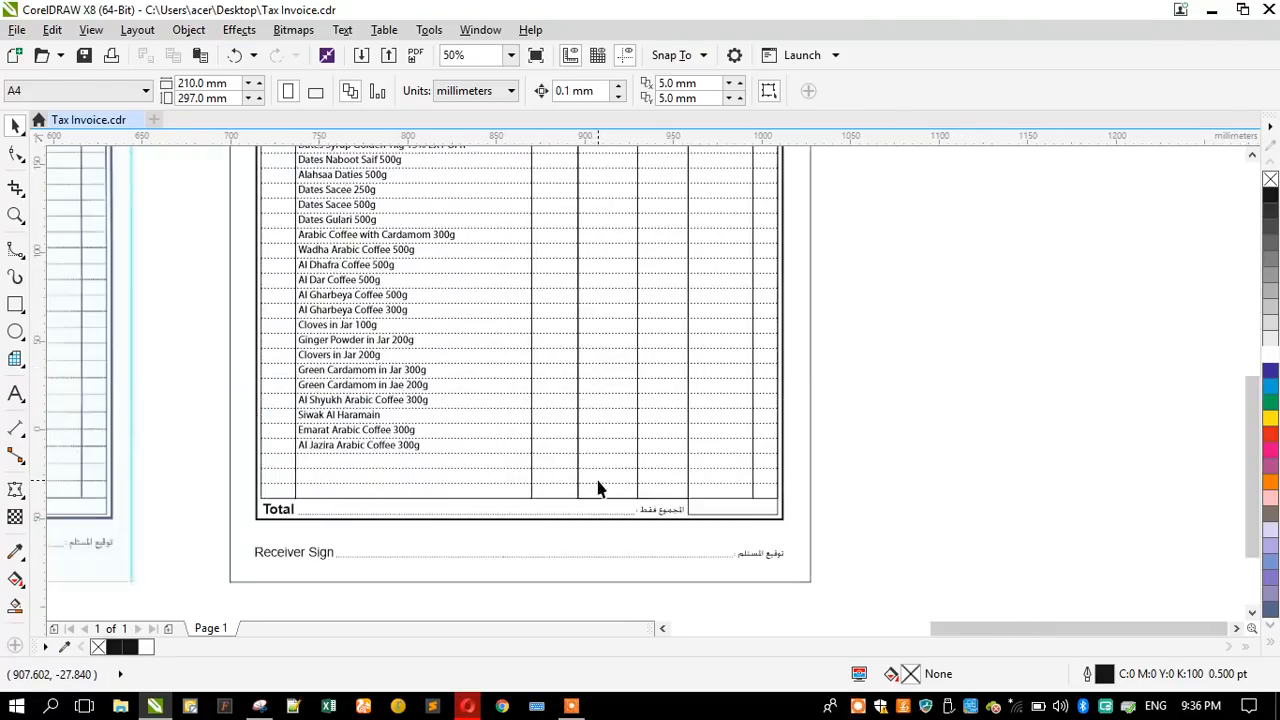
- Shorten the bottom three dashed row rectangles to about 153 mm wide so they end at the DESCRIPTION column's edge
scroll(598, 488, up, 1)
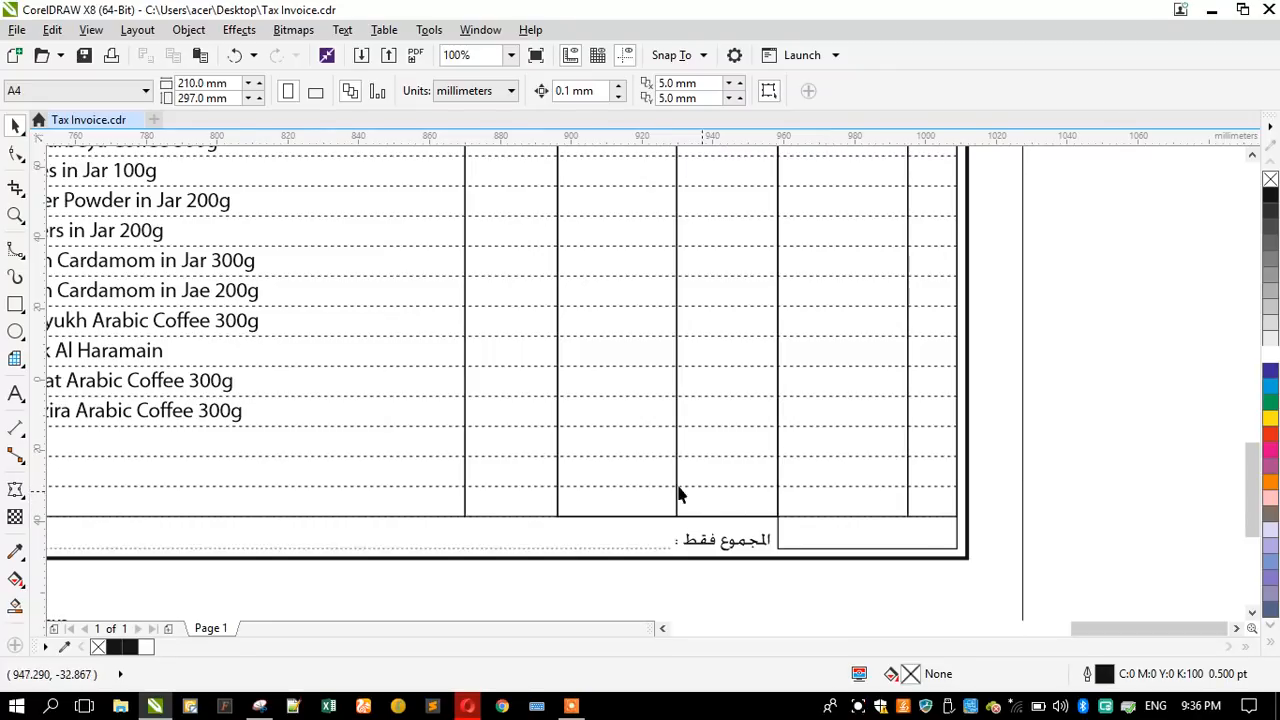
click(498, 497)
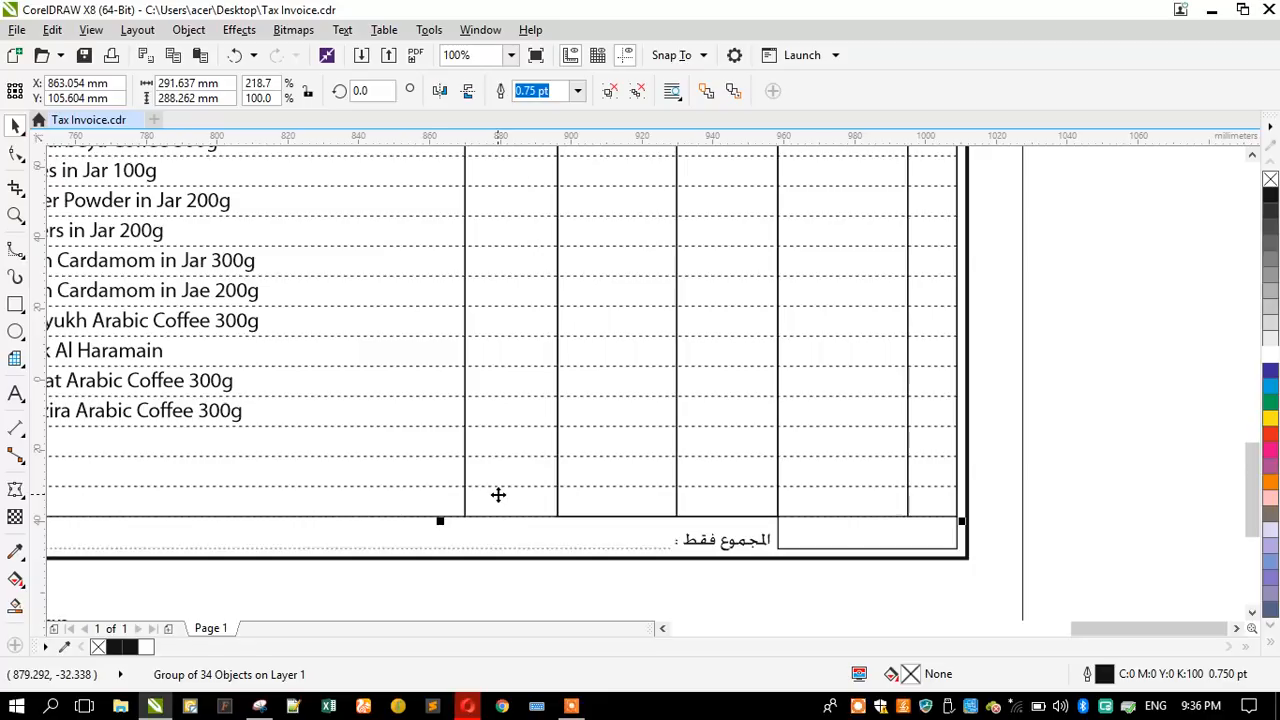
ctrl+click(622, 486)
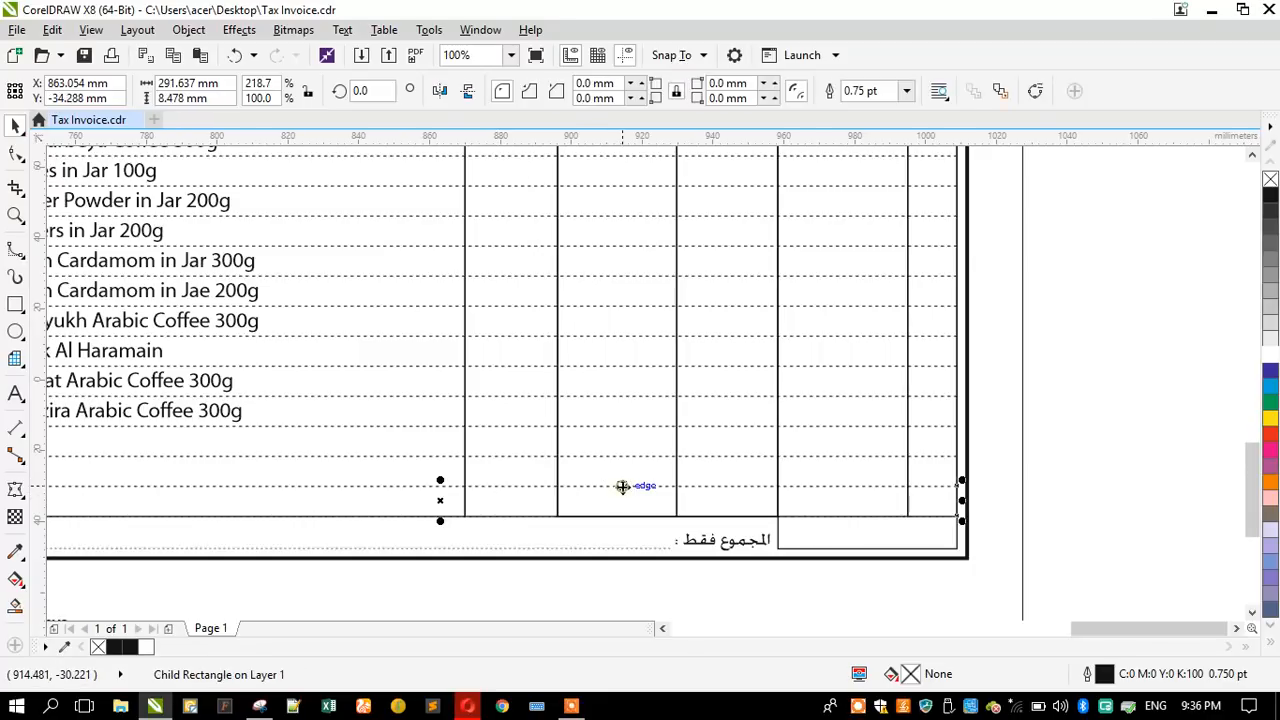
drag(961, 500, 467, 487)
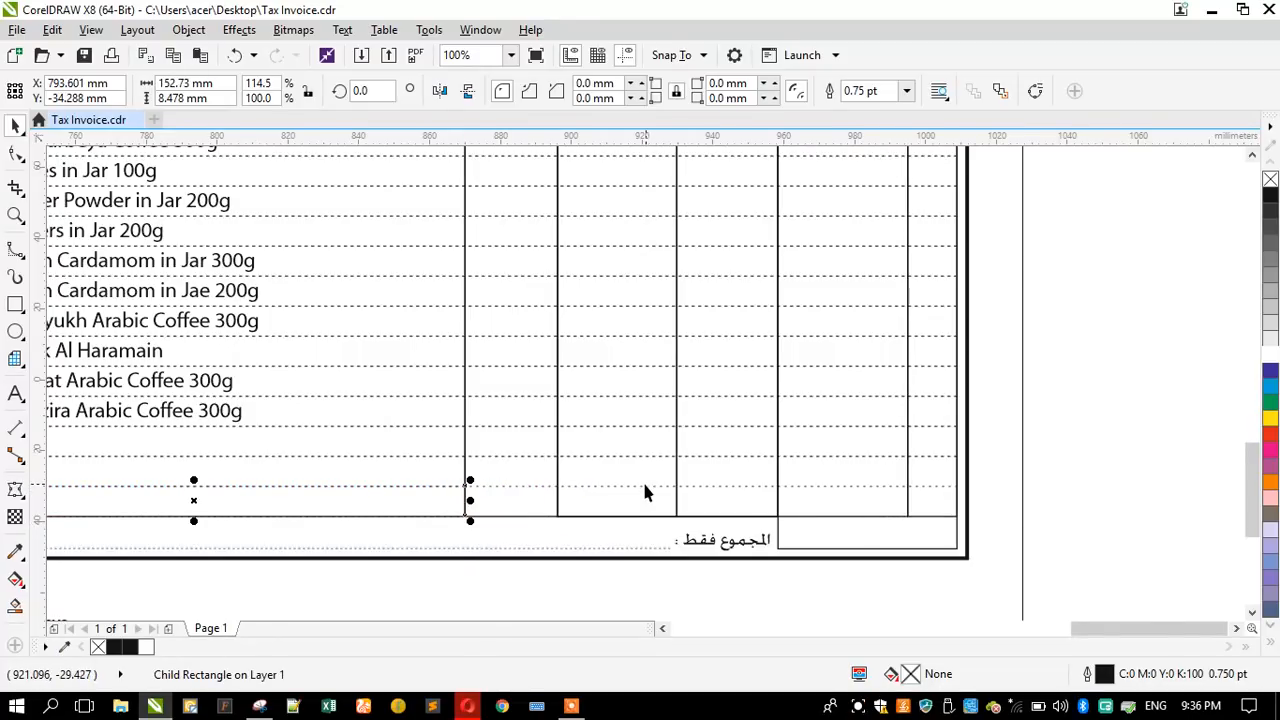
ctrl+click(645, 486)
key(ctrl+r)
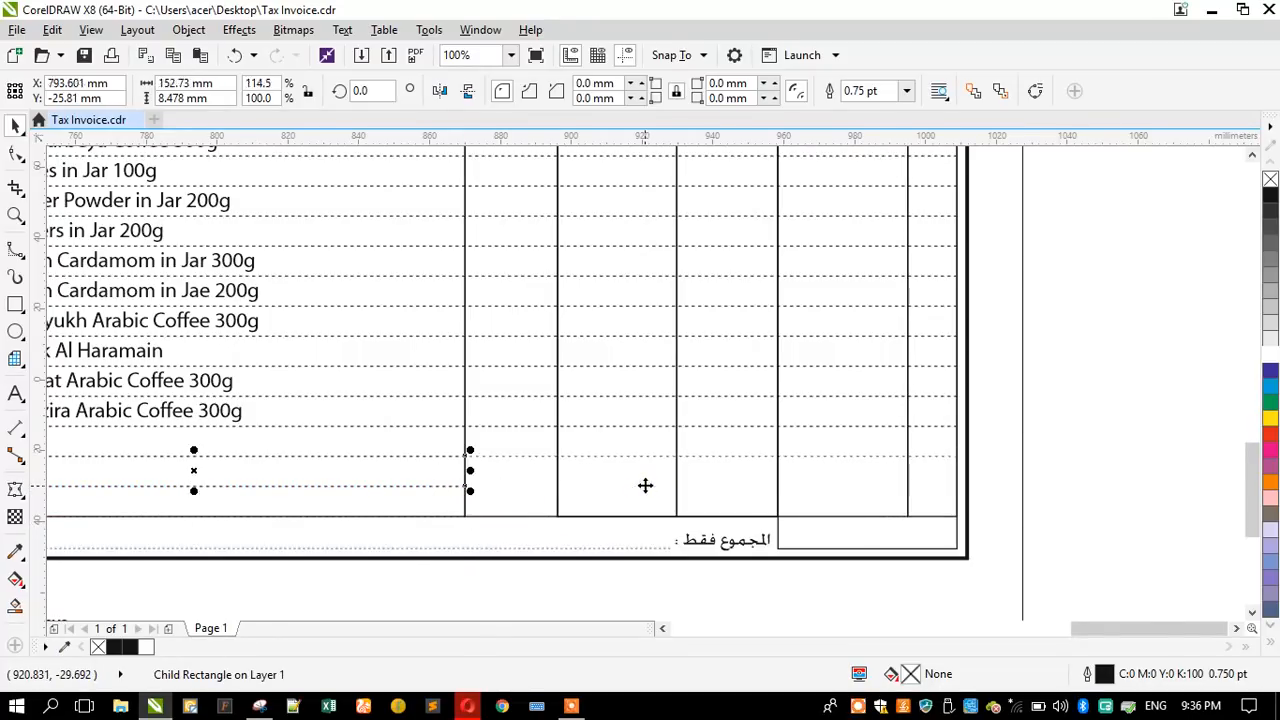
ctrl+click(534, 447)
key(ctrl+r)
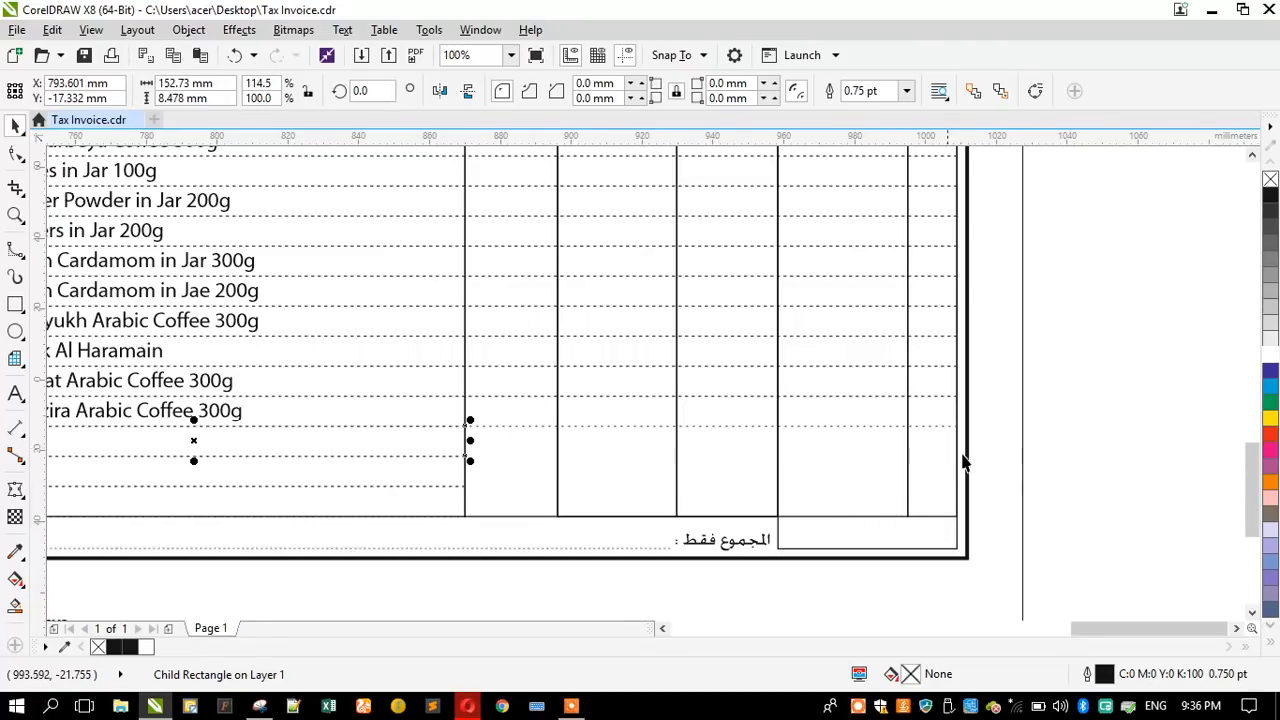
click(1047, 403)
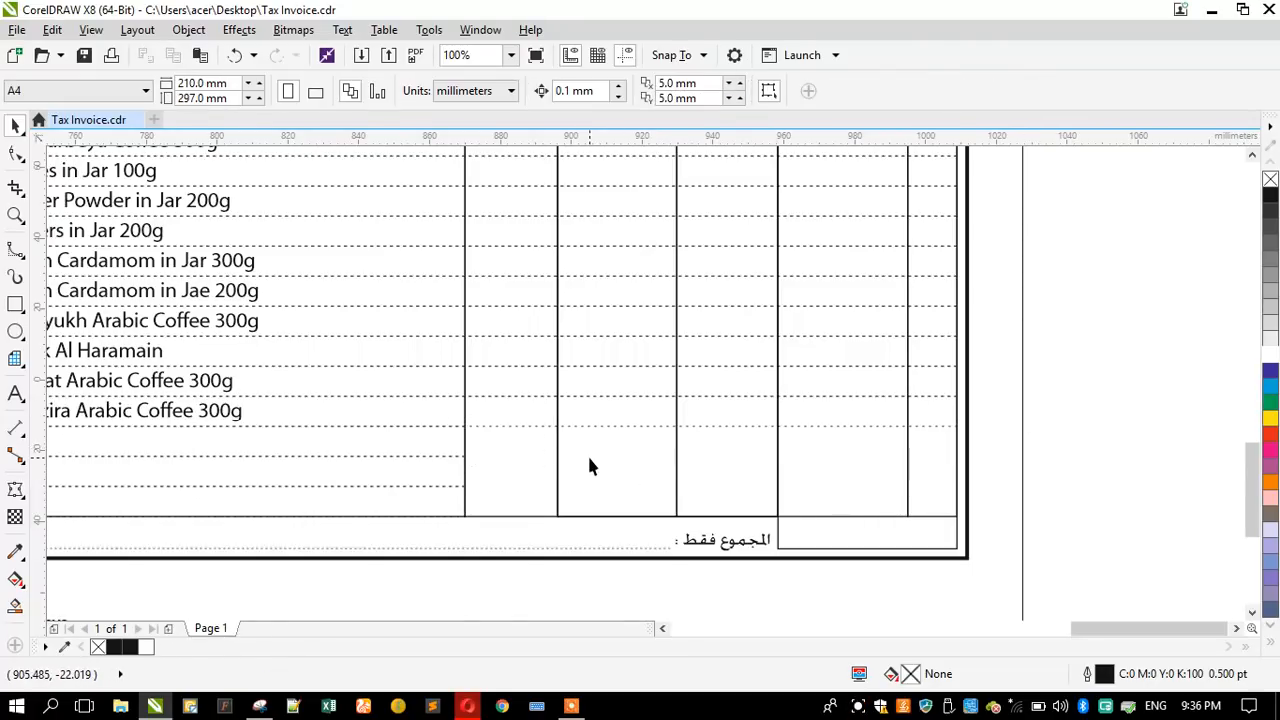
- Shorten the dashed row rectangle holding the last product in the same way, ending it at the DESCRIPTION column's edge
click(20, 254)
click(60, 269)
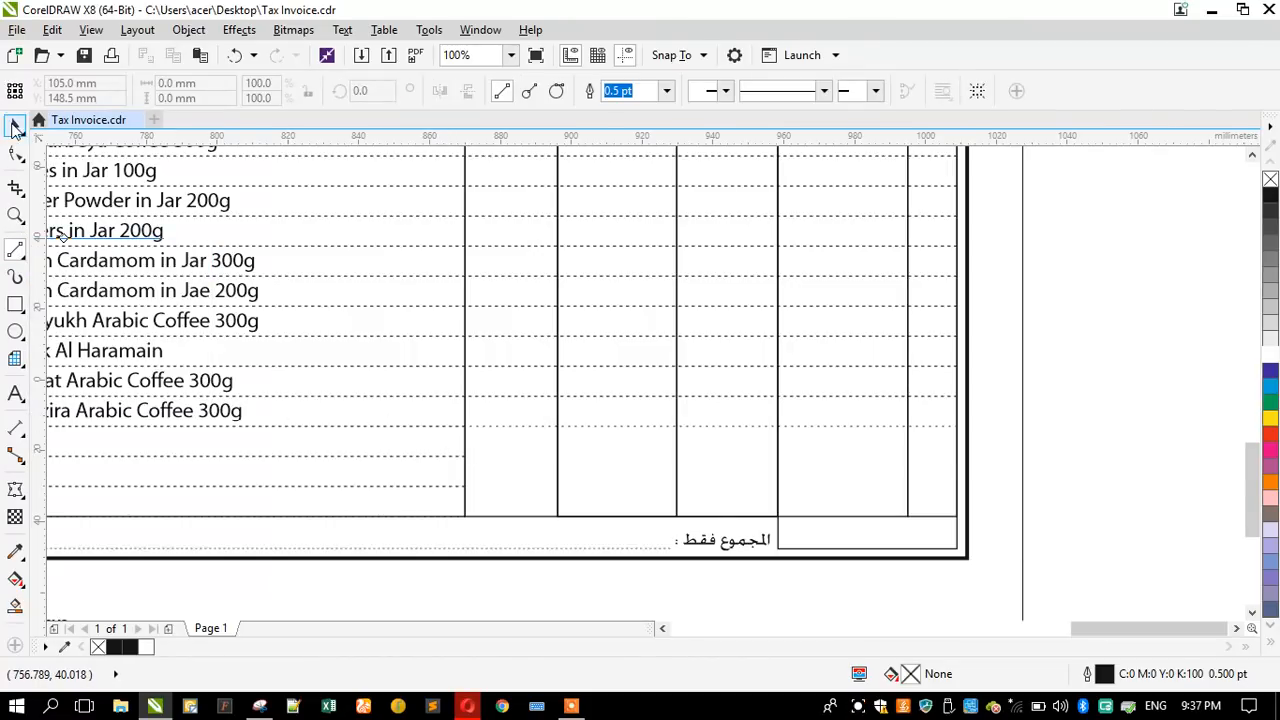
click(15, 125)
click(502, 418)
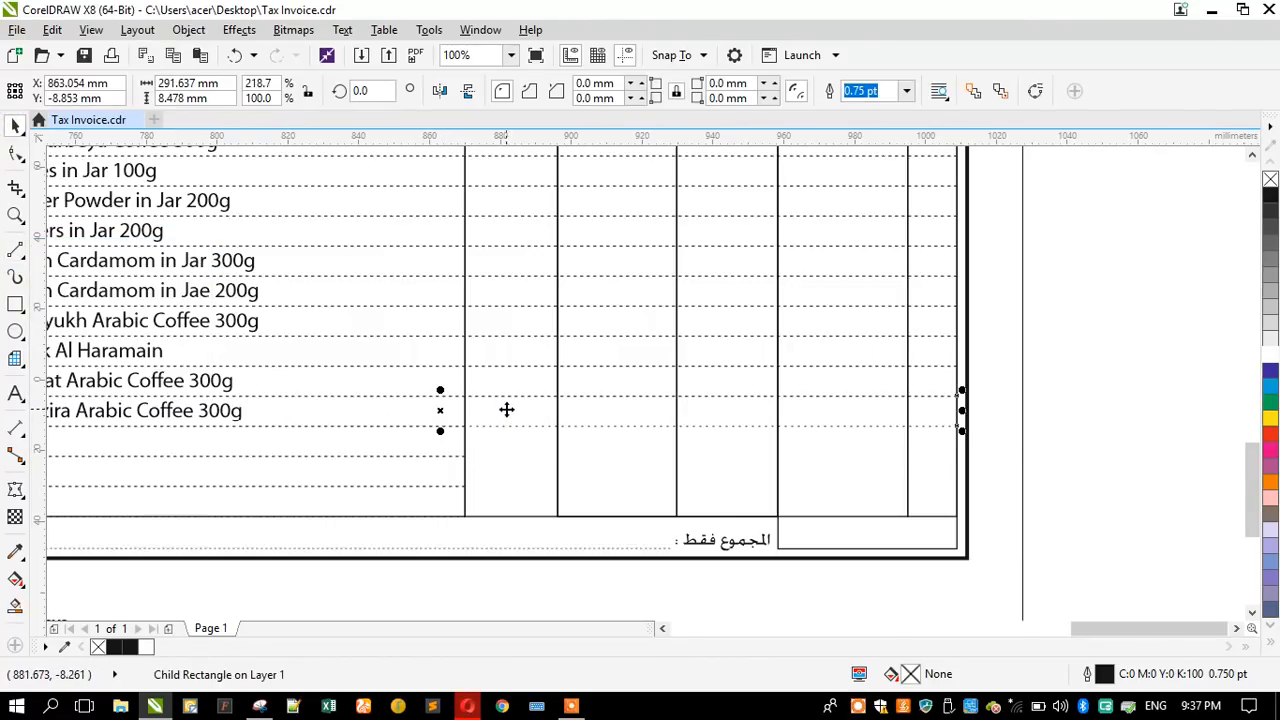
click(505, 428)
click(1062, 442)
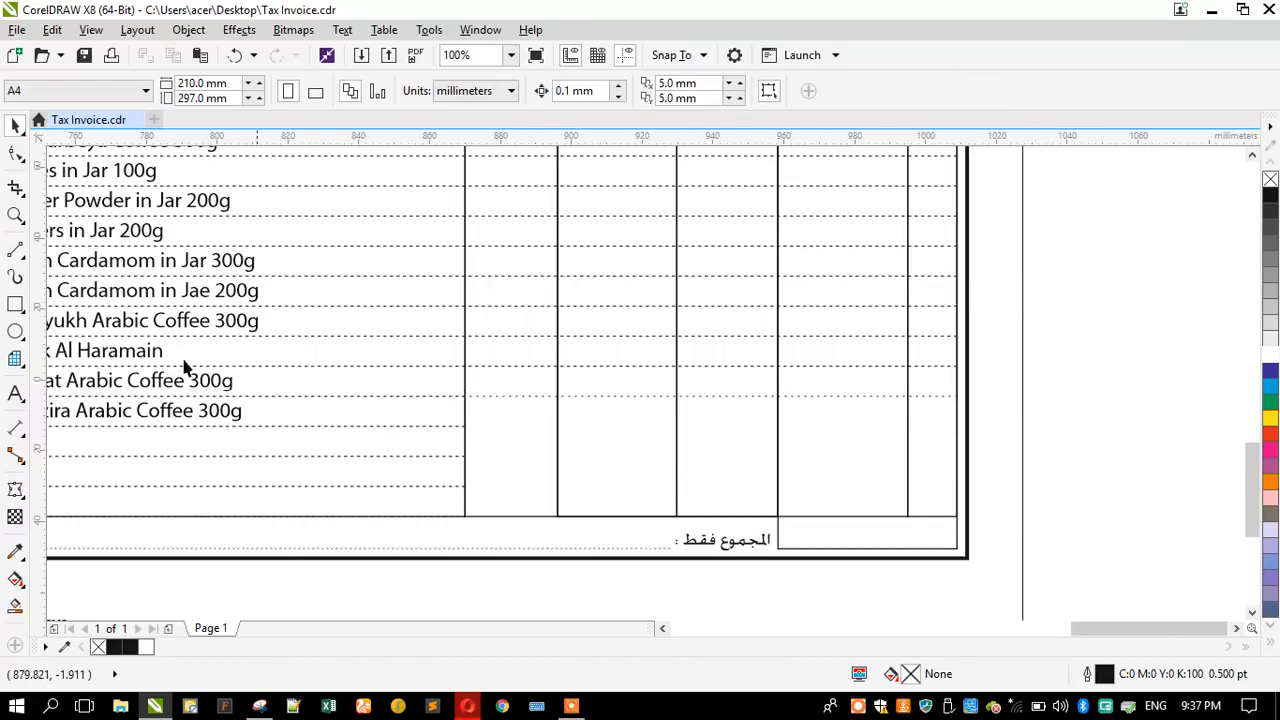
- Draw a horizontal line about 139 mm long below the last product row, from the DESCRIPTION column's edge to the table's outer edge, with 0.75 pt outline
click(15, 248)
drag(466, 427, 962, 427)
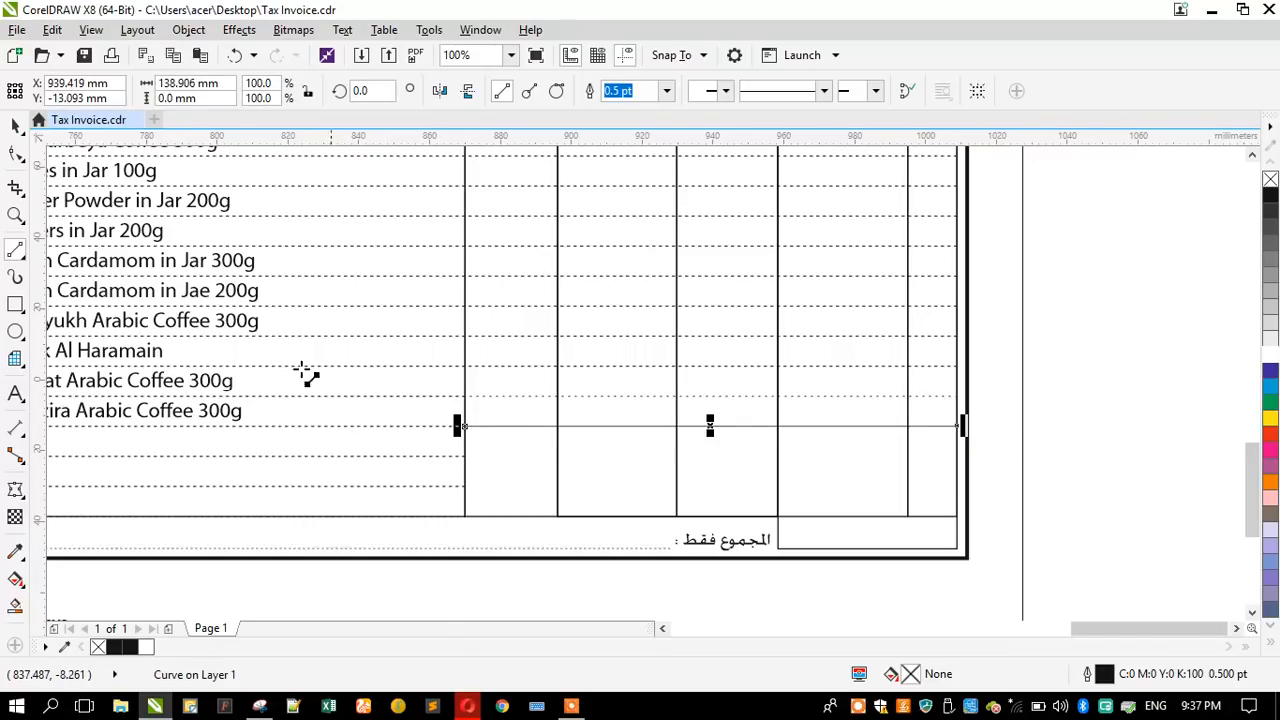
click(15, 125)
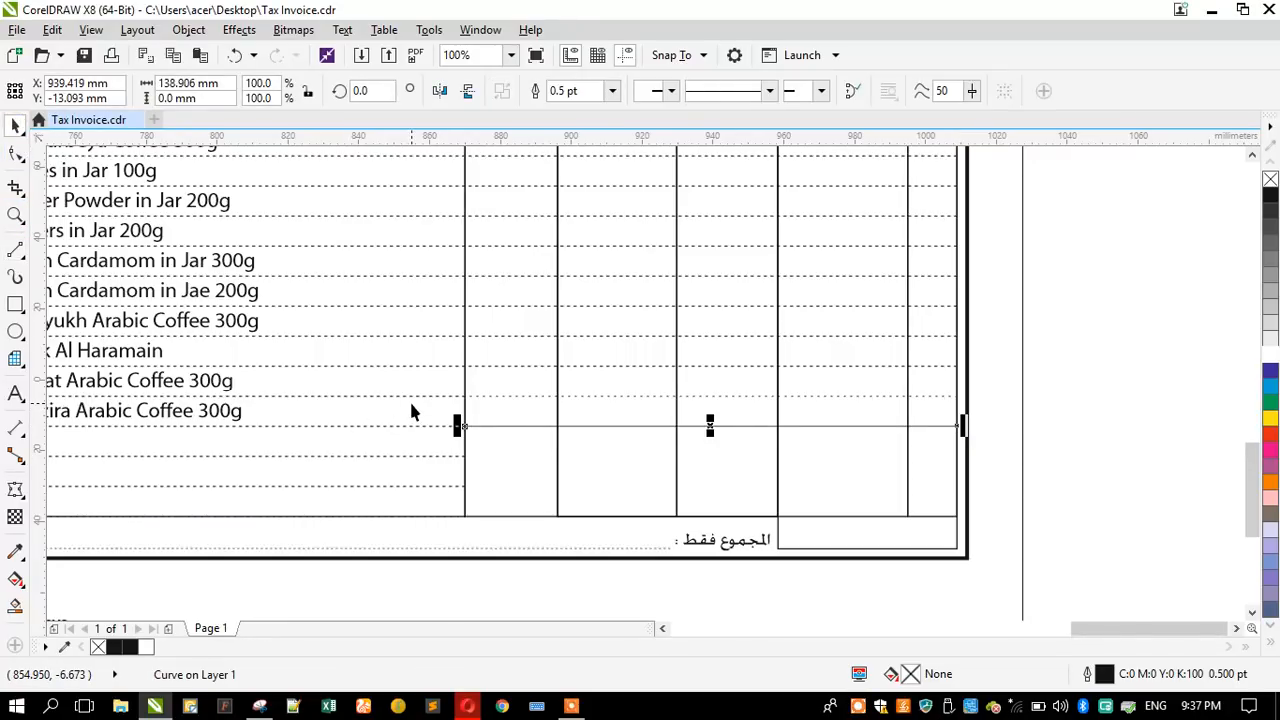
key(F12)
text(.75)
key(Return)
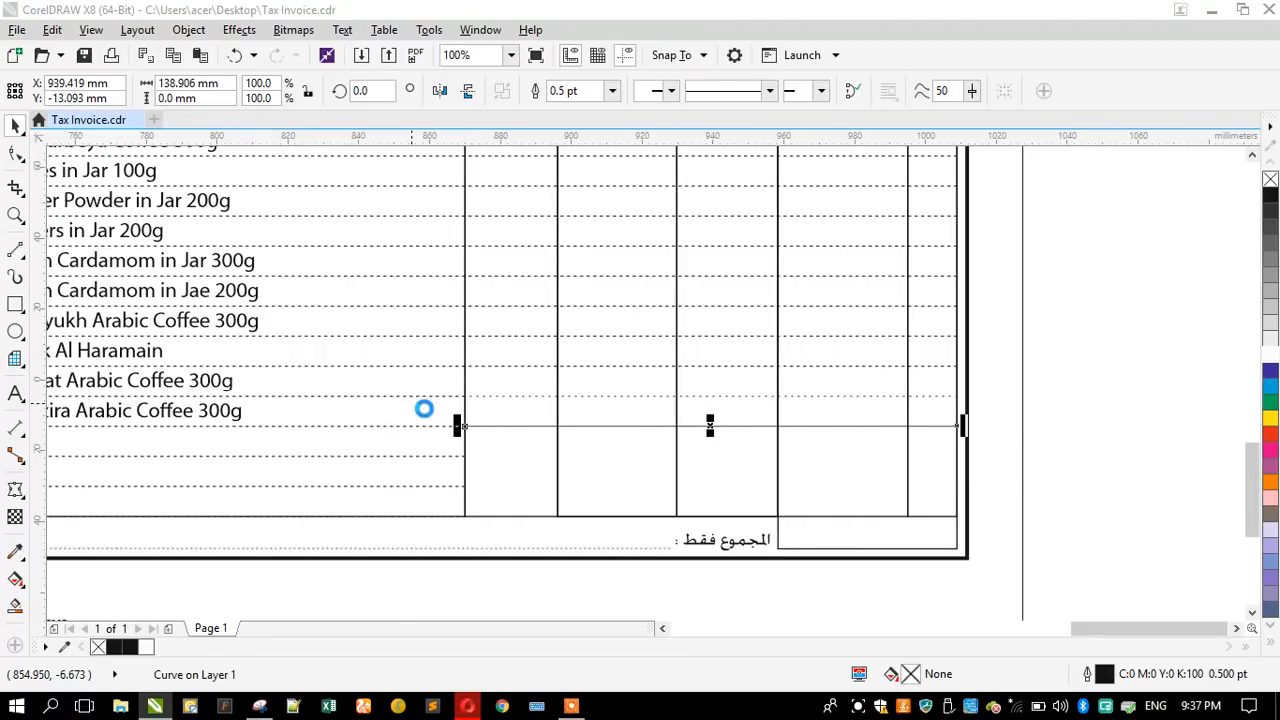
- Duplicate the solid horizontal line downward onto the next two row boundaries, aligned with the dashed lines in the DESCRIPTION column
scroll(476, 486, up, 1)
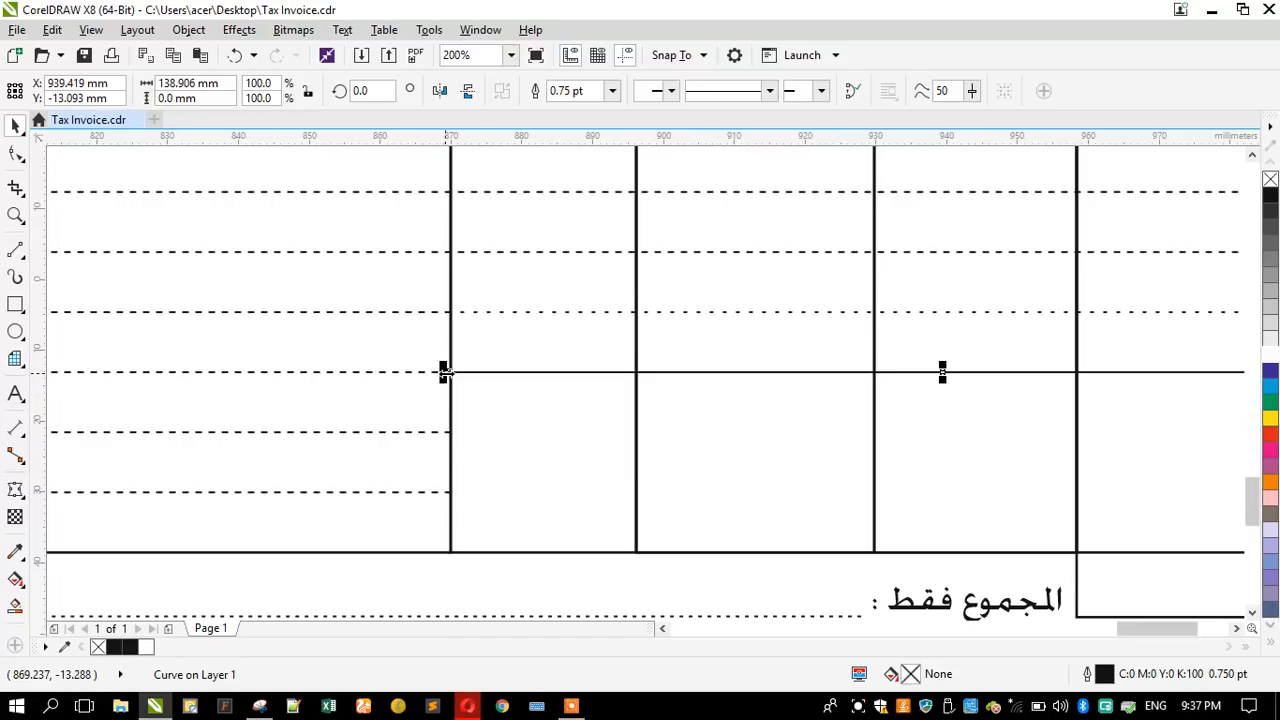
scroll(449, 371, up, 2)
scroll(454, 366, down, 1)
drag(457, 366, 440, 488)
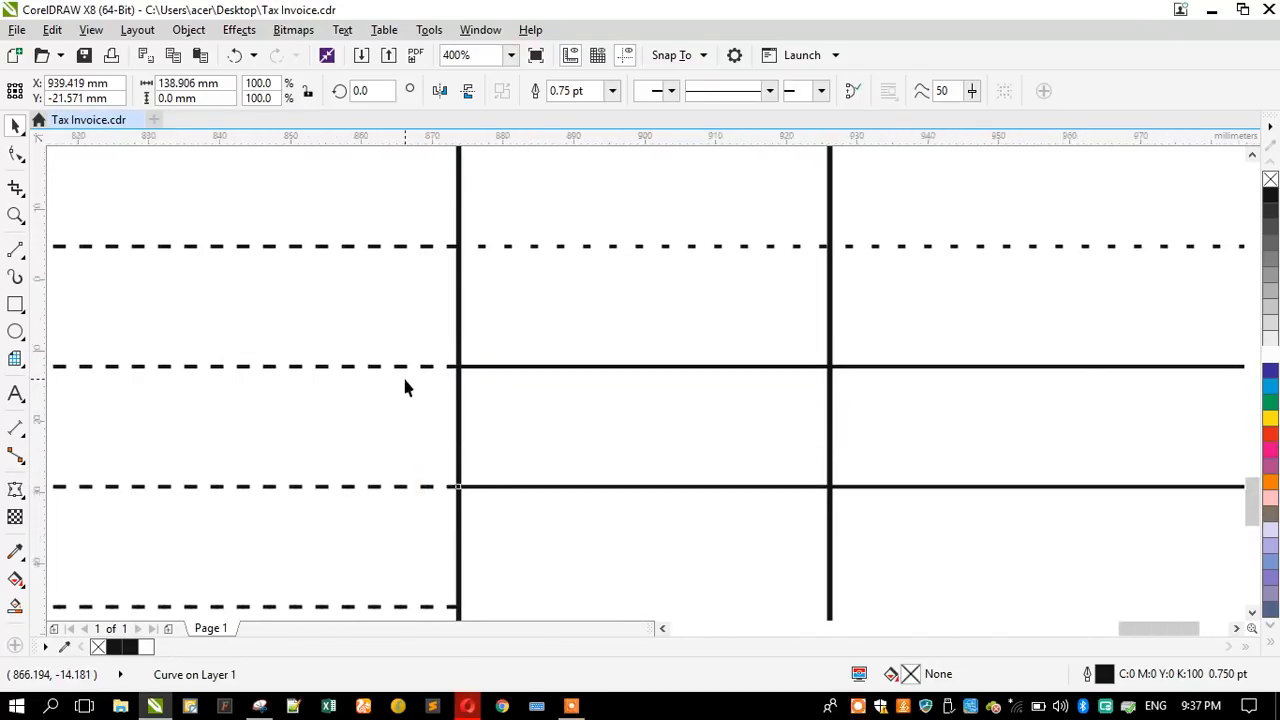
scroll(403, 380, down, 2)
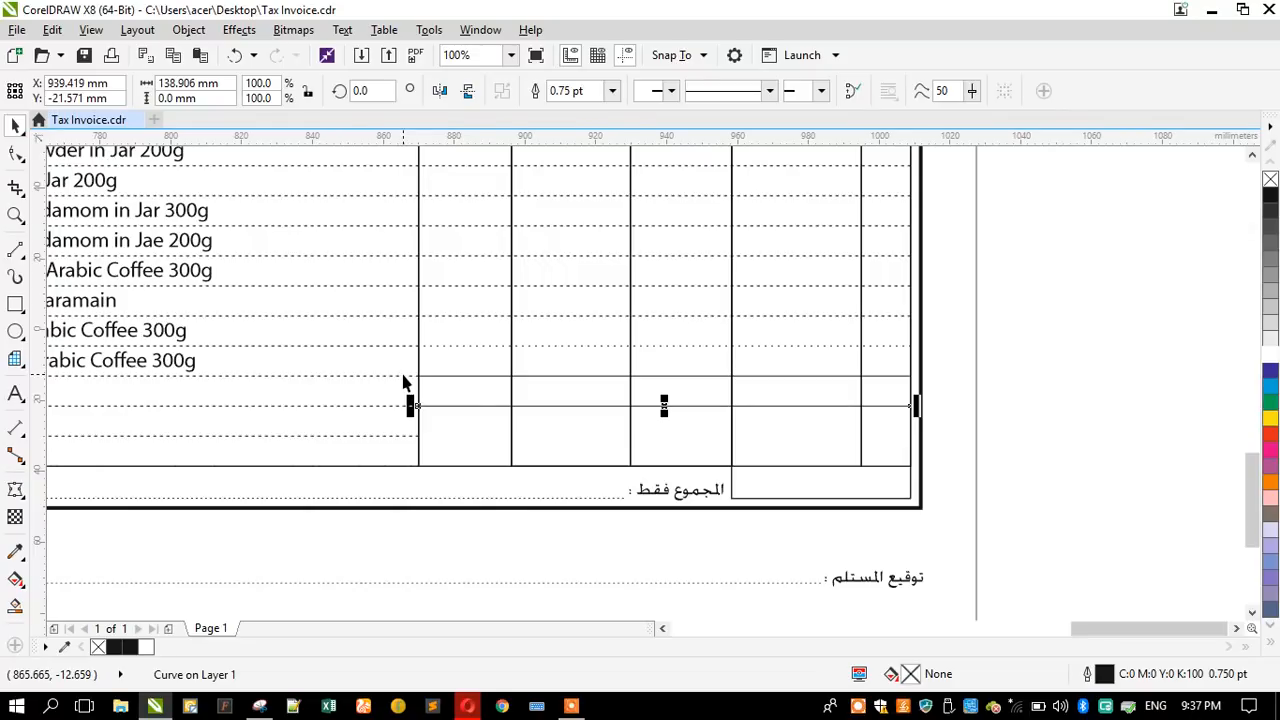
click(1003, 425)
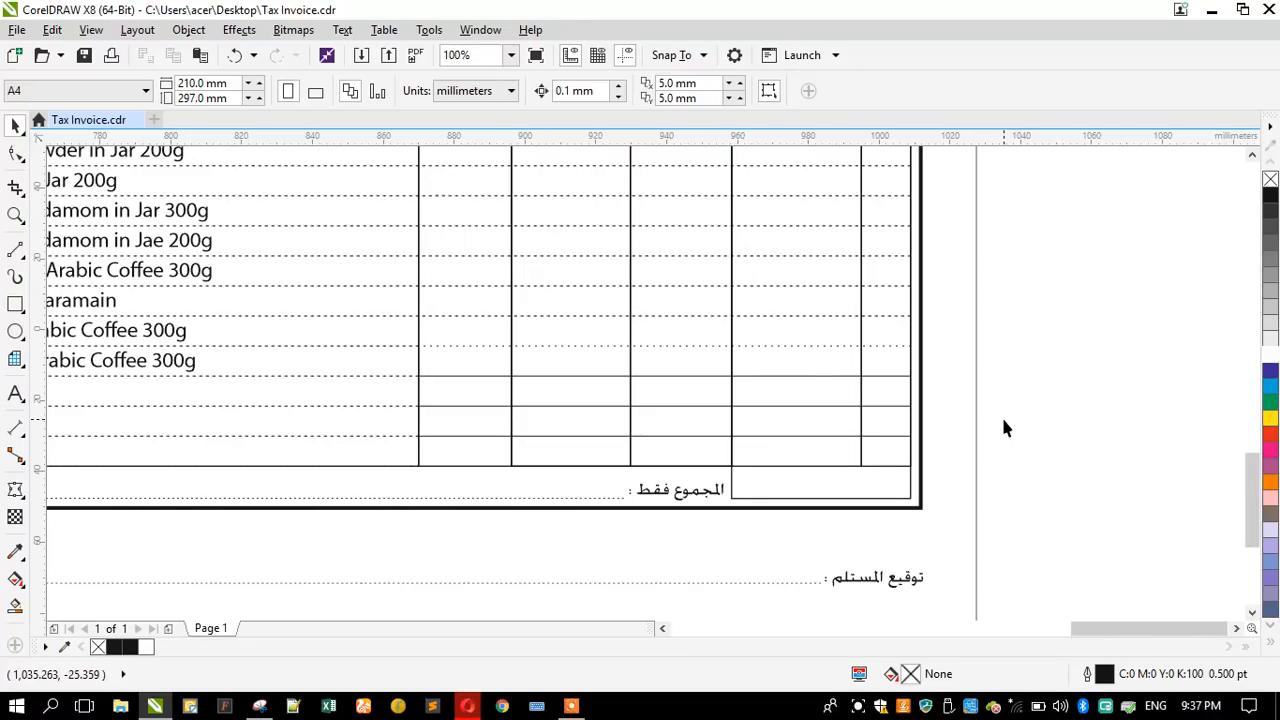
- Draw a rectangle about 88 by 25 mm over the bottom three rows, from the DESCRIPTION column's edge to the total box's edge
click(15, 304)
scroll(589, 449, up, 2)
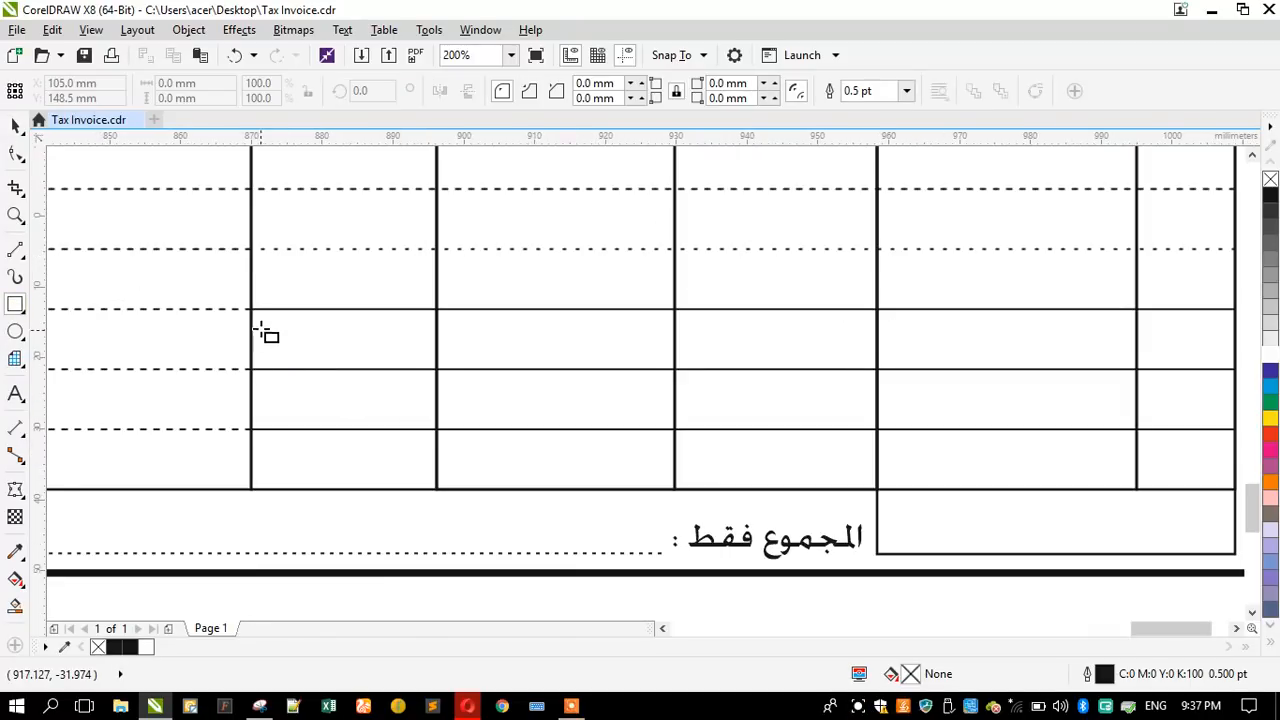
drag(252, 310, 882, 493)
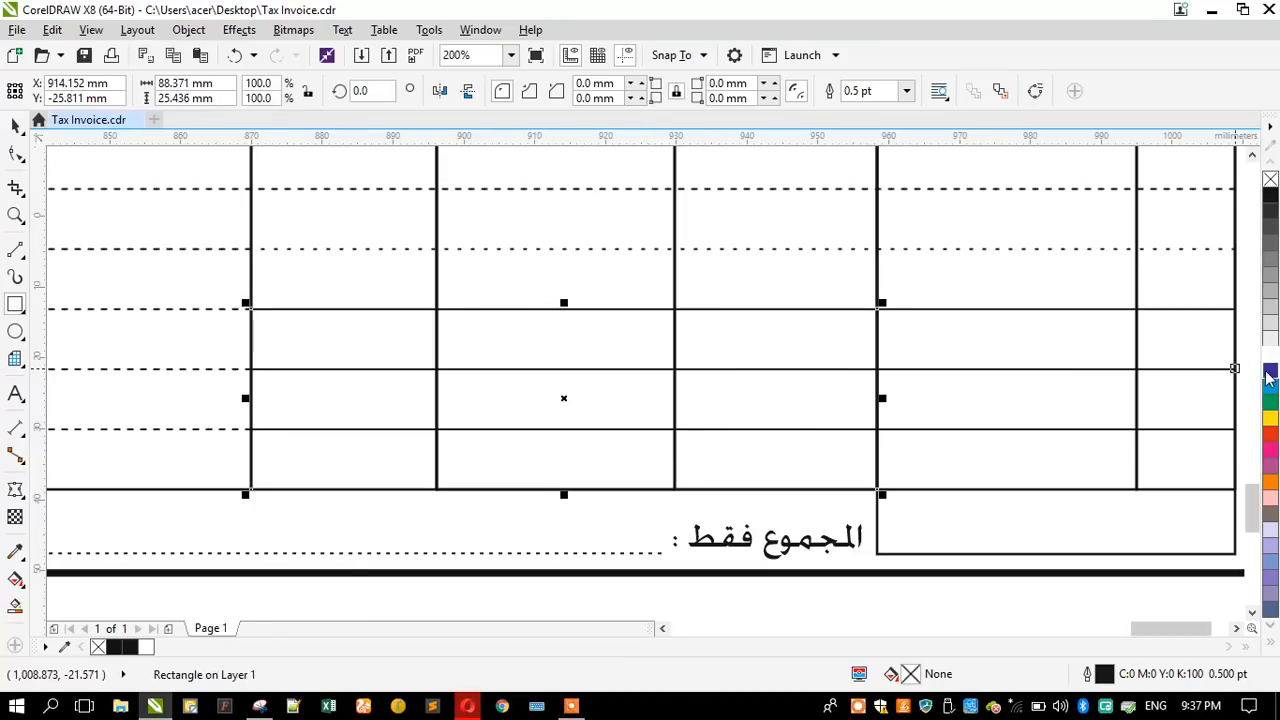
- Fill the new rectangle with white to cover the lines behind it
click(1270, 358)
click(15, 125)
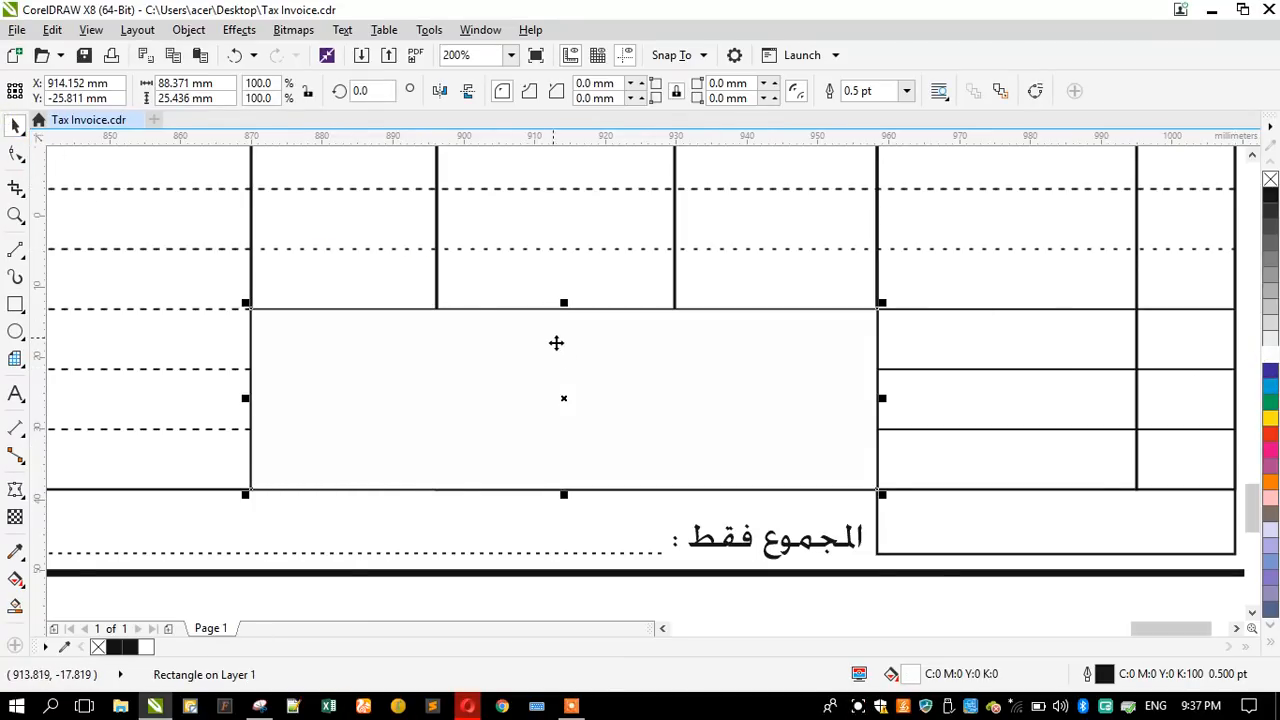
scroll(563, 367, down, 1)
click(1024, 389)
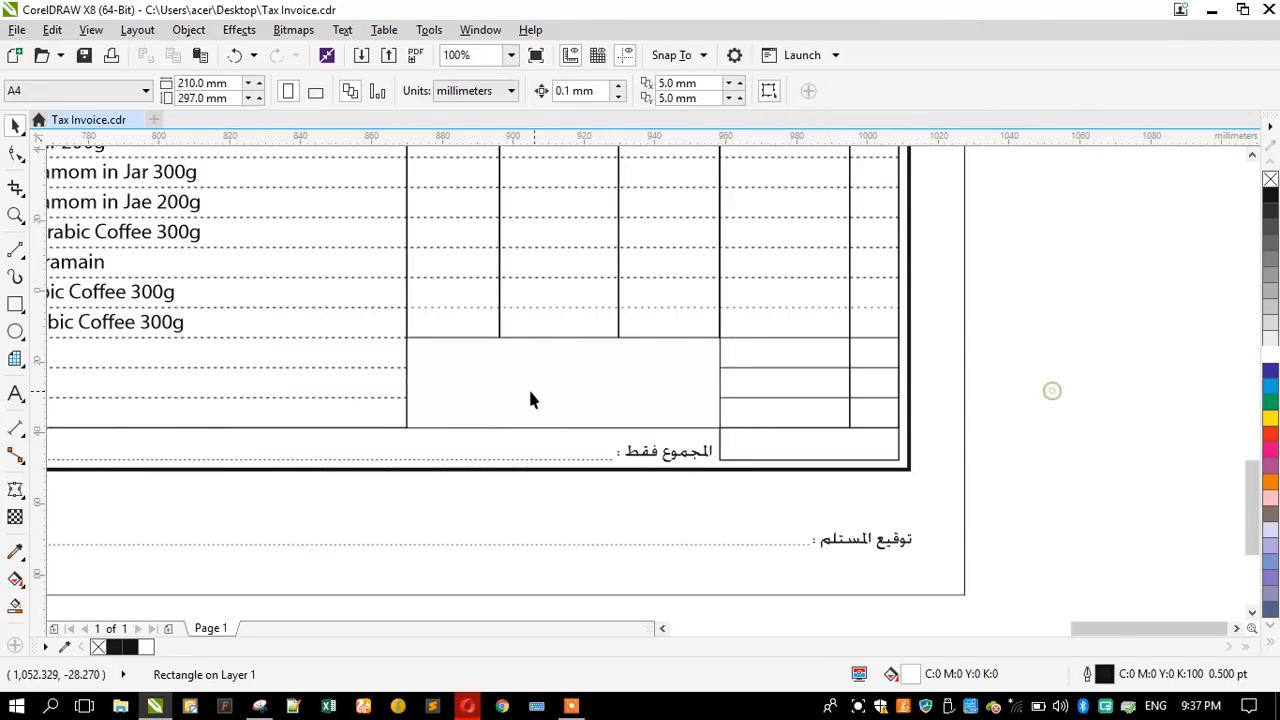
scroll(521, 379, up, 1)
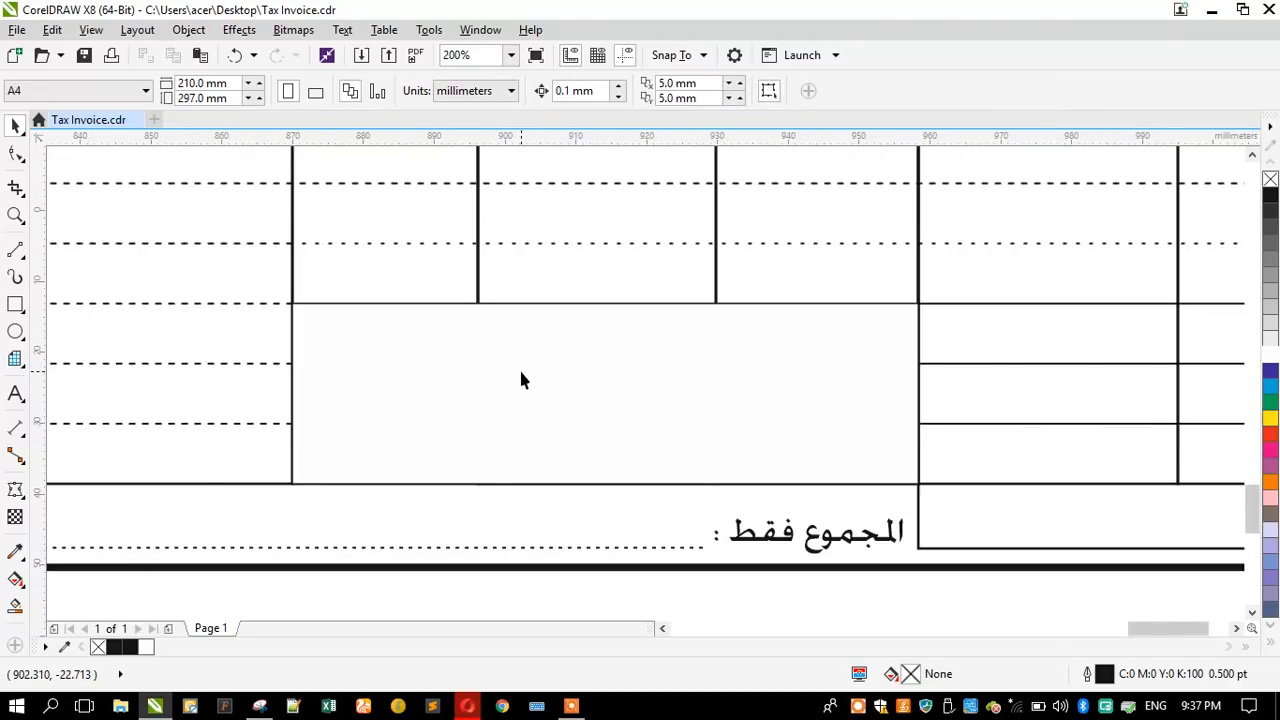
scroll(521, 379, down, 1)
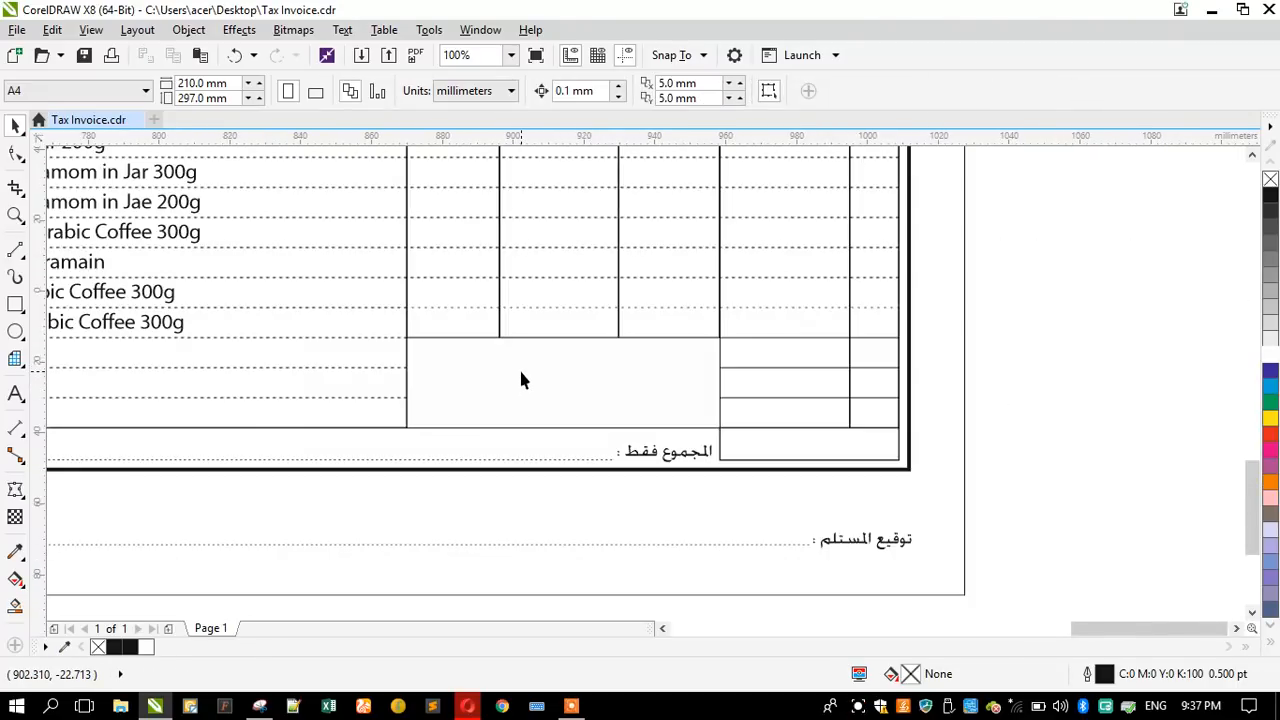
- Shorten the column rectangle next to the Qty column so its lower edge meets the top of the new rectangle
click(618, 311)
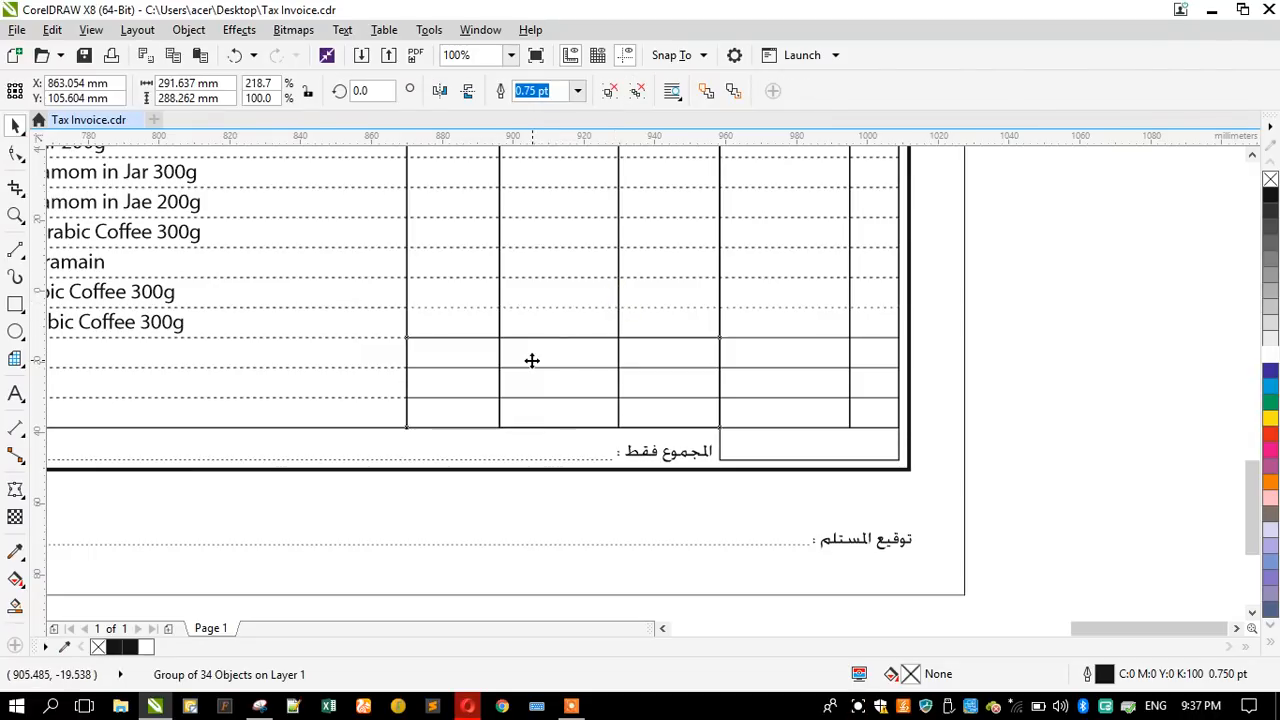
click(520, 350)
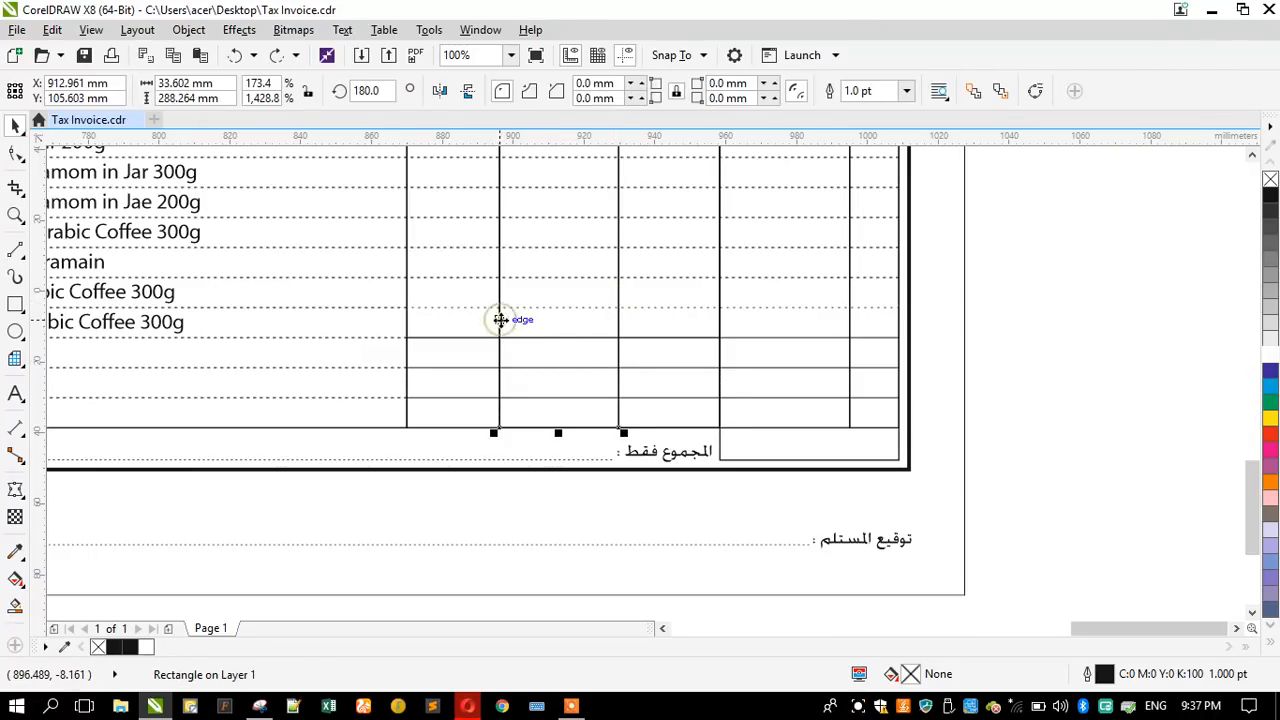
drag(557, 430, 549, 342)
click(629, 355)
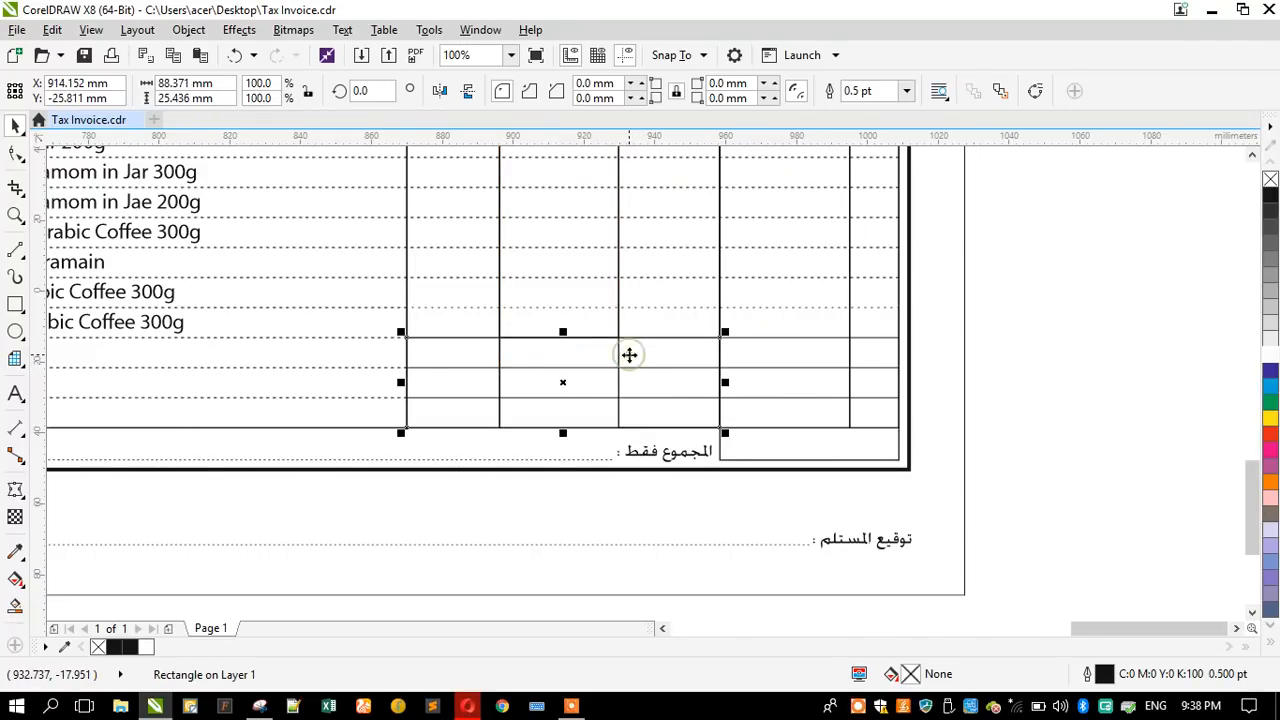
- Try to shorten the column rectangle between the Qty and total columns to the new rectangle's upper edge
click(619, 350)
key(ctrl+r)
click(452, 354)
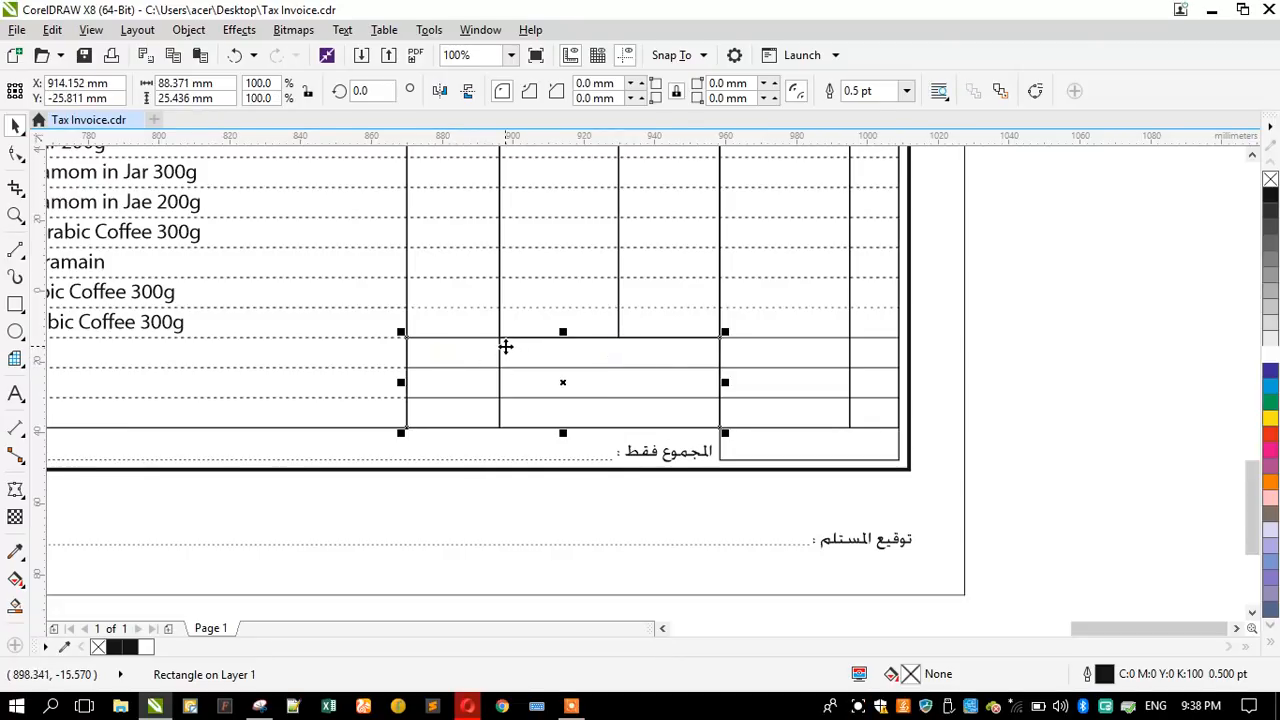
click(500, 346)
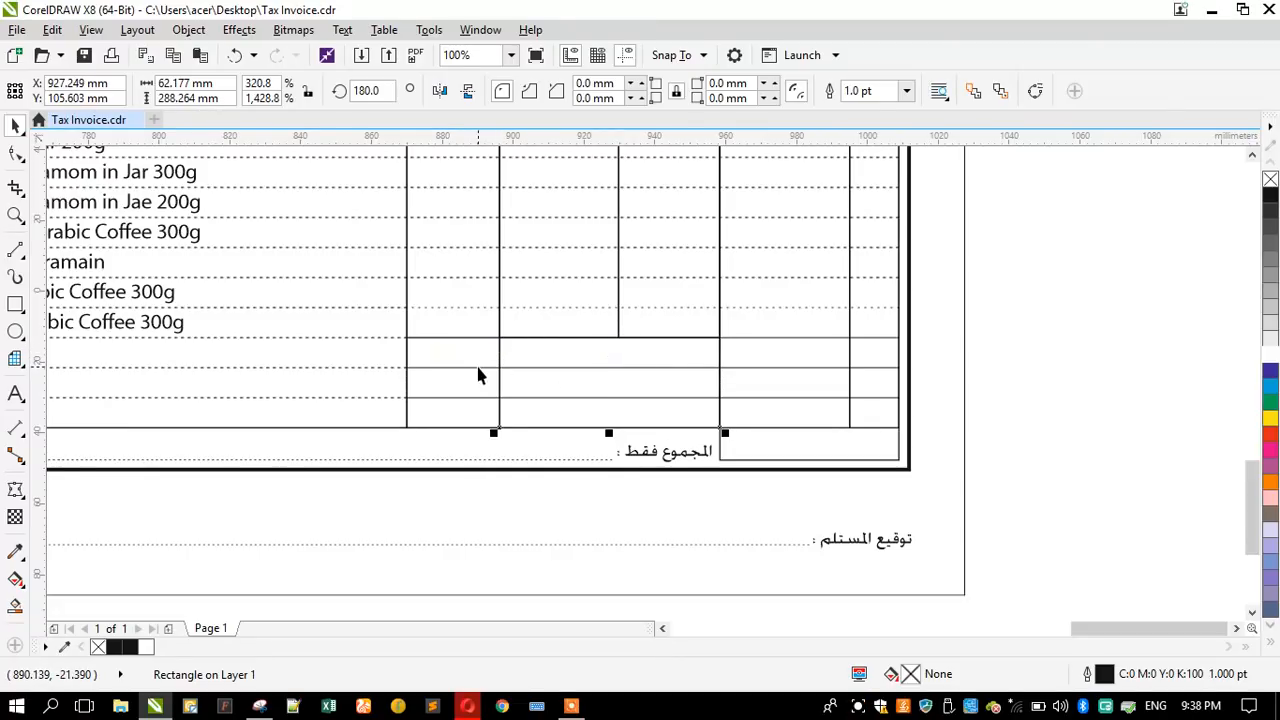
click(477, 367)
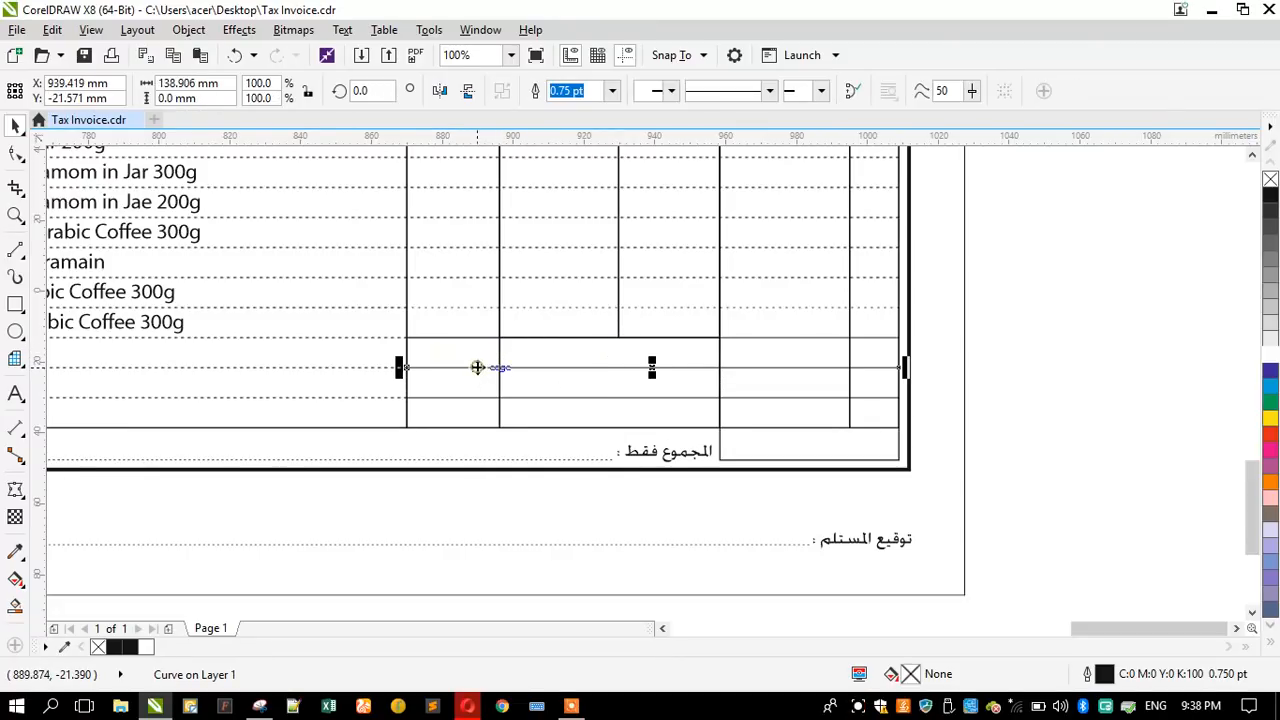
click(407, 410)
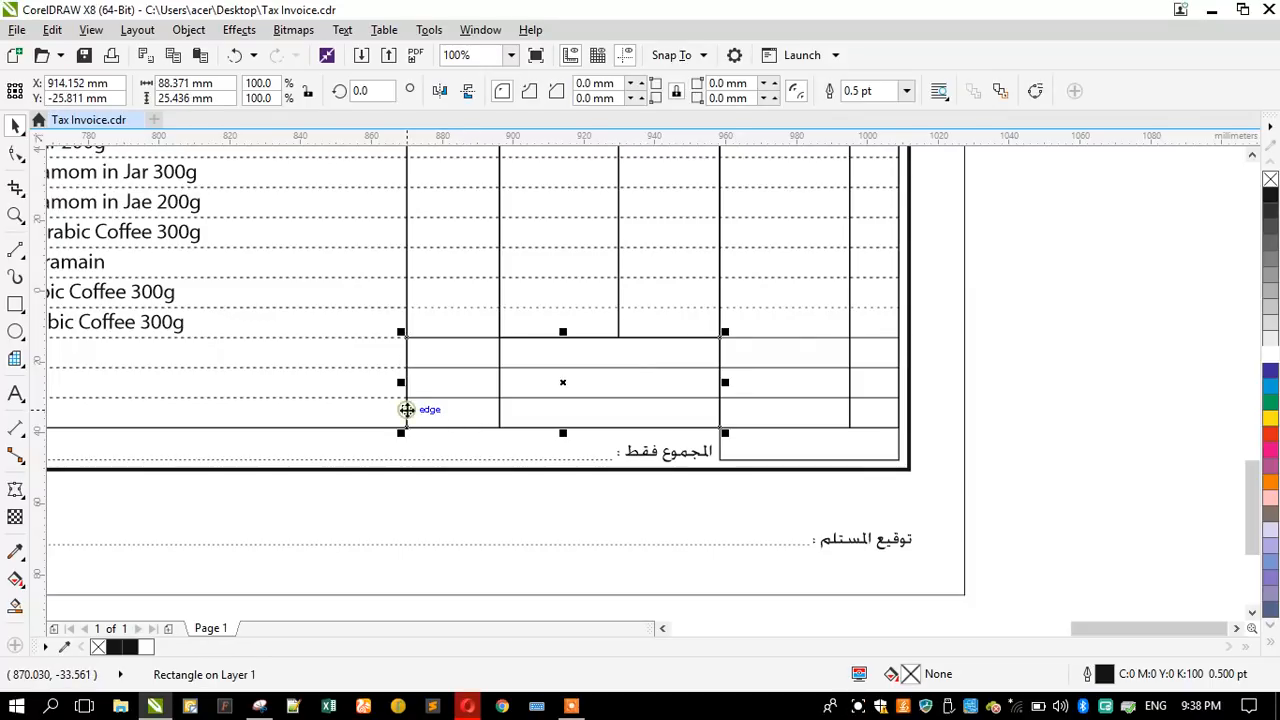
ctrl+click(500, 294)
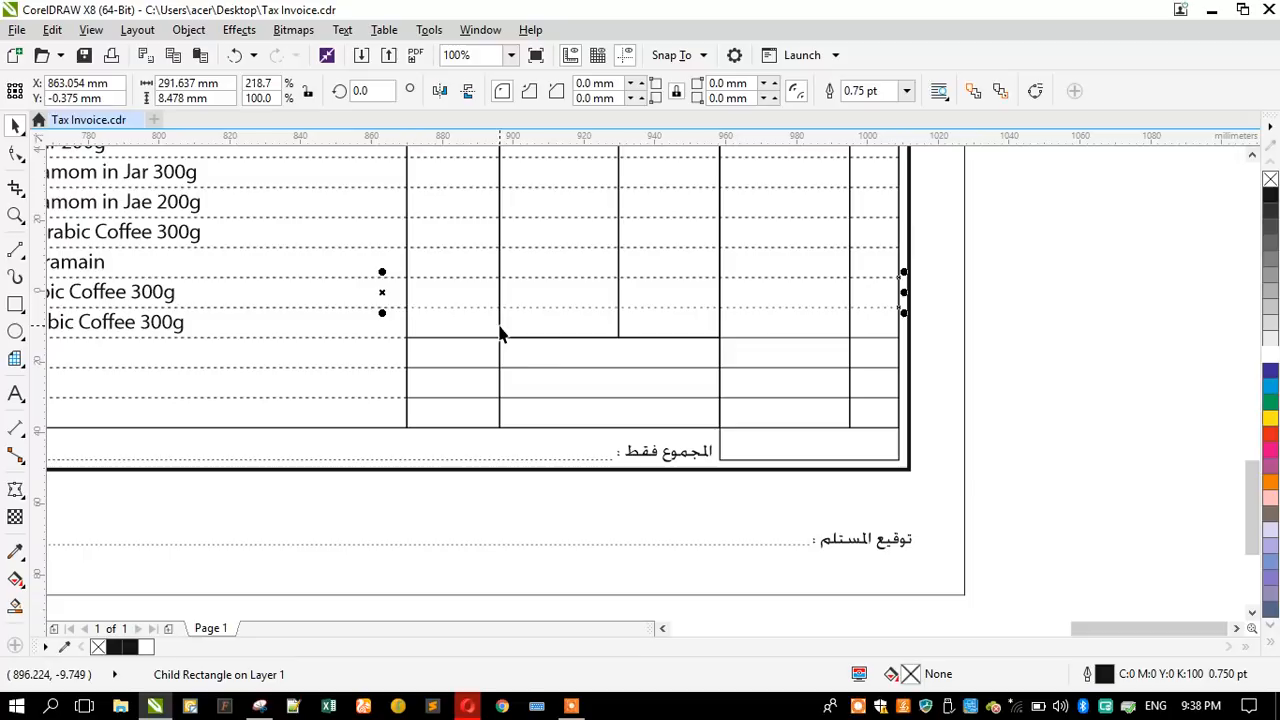
click(500, 334)
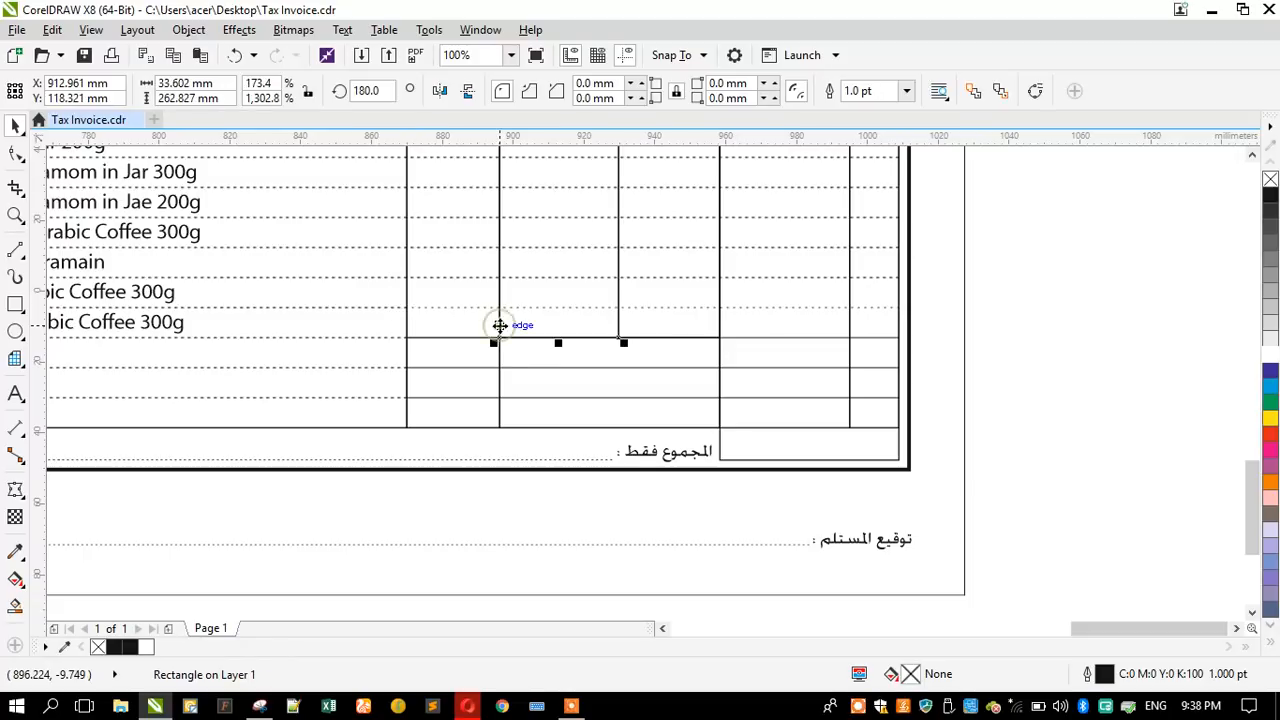
ctrl+click(408, 328)
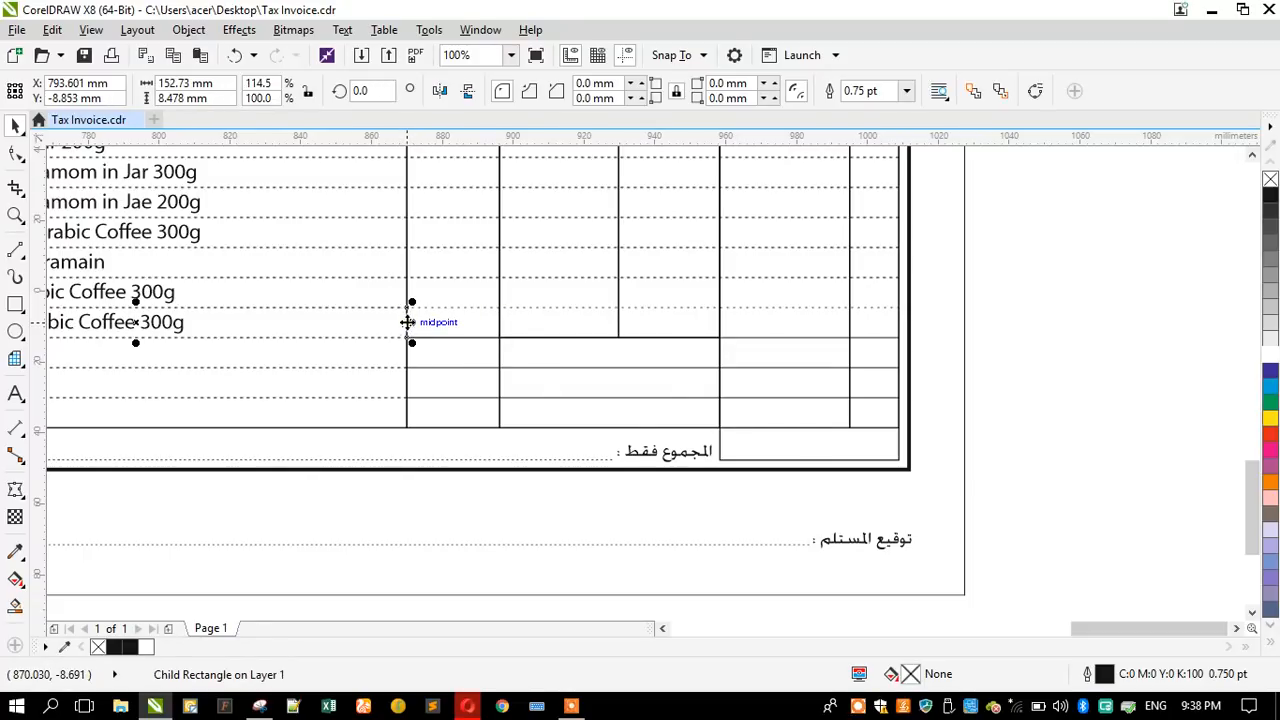
click(463, 312)
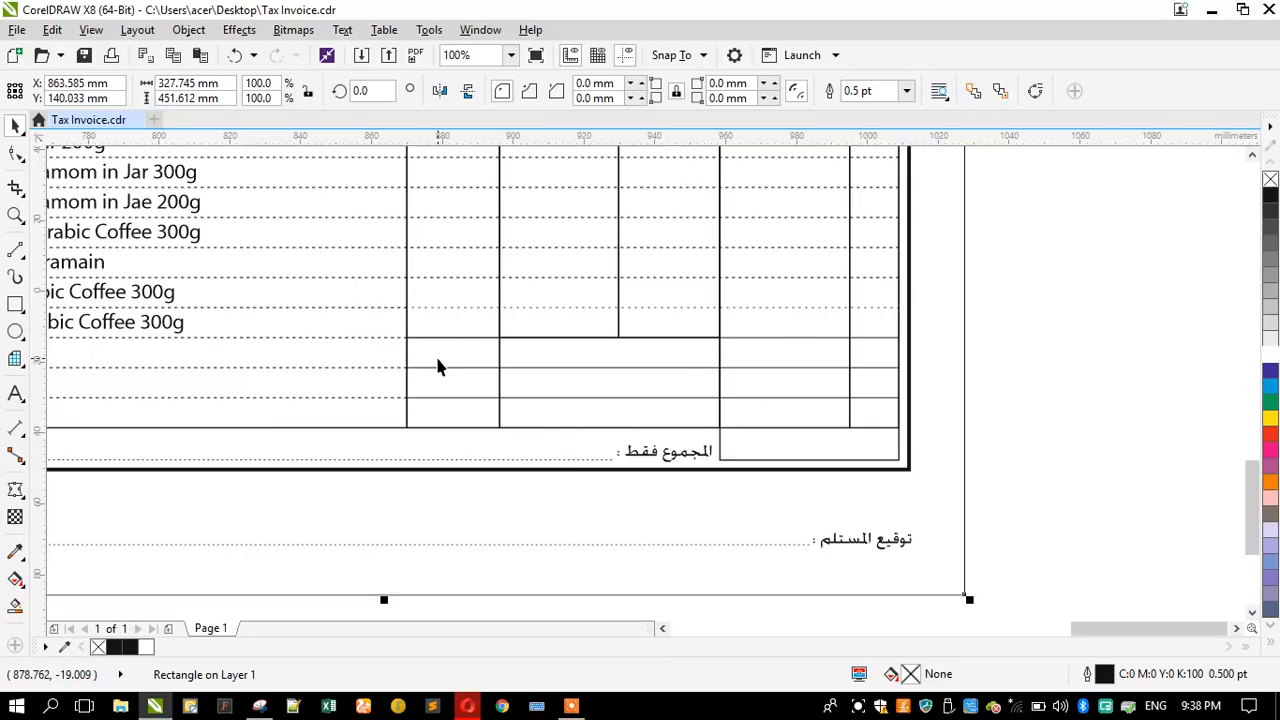
click(437, 362)
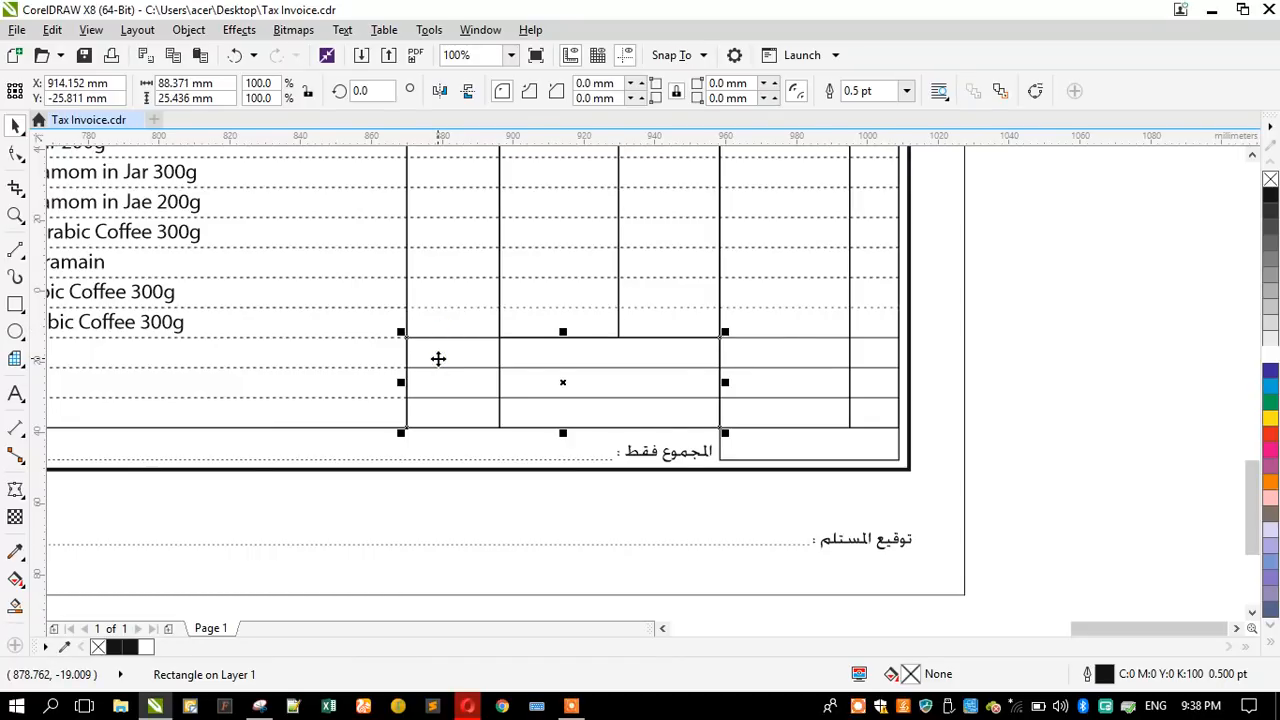
- Undo the column shortening and restore the unfilled rectangle over the bottom three rows
key(ctrl+z)
key(ctrl+z)
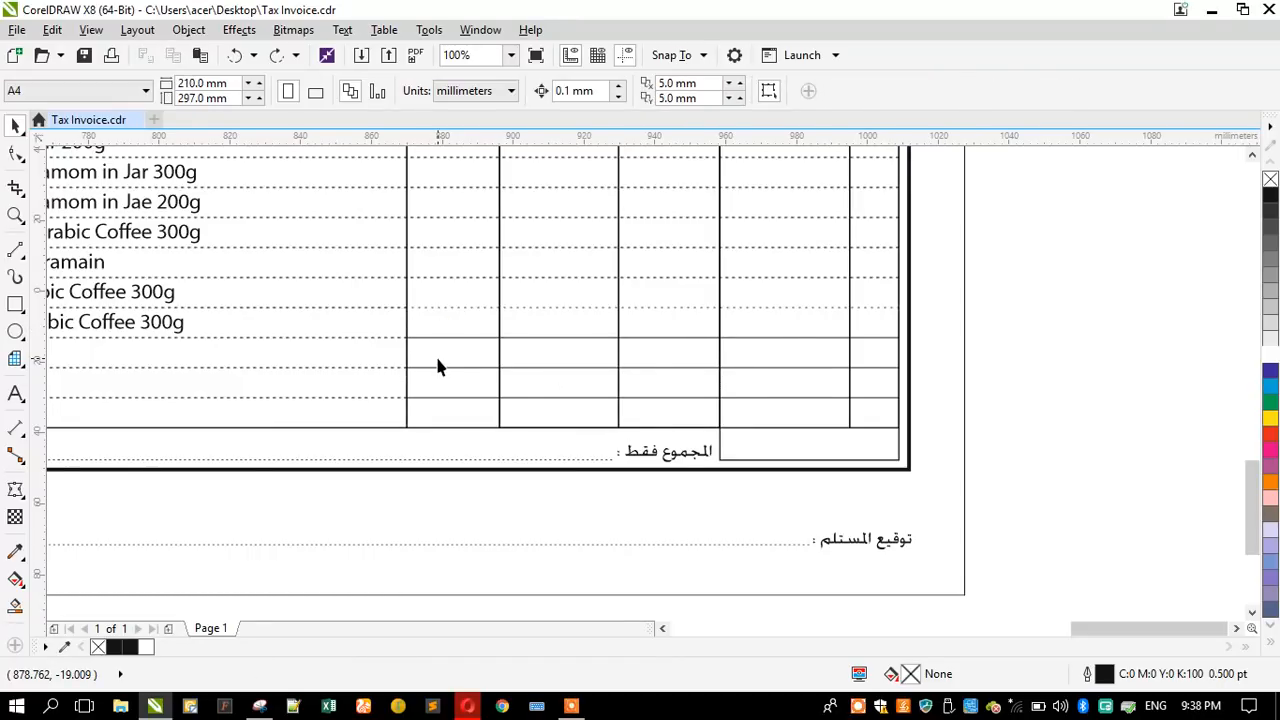
click(437, 367)
click(277, 55)
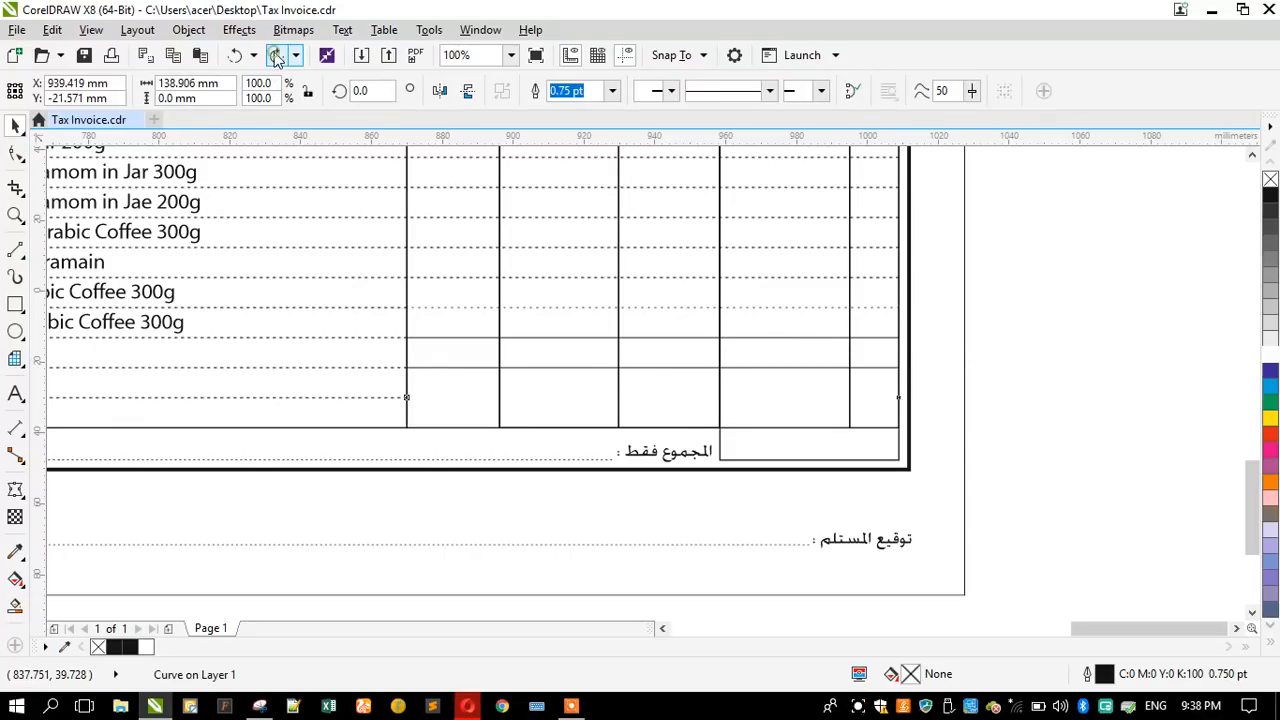
click(277, 55)
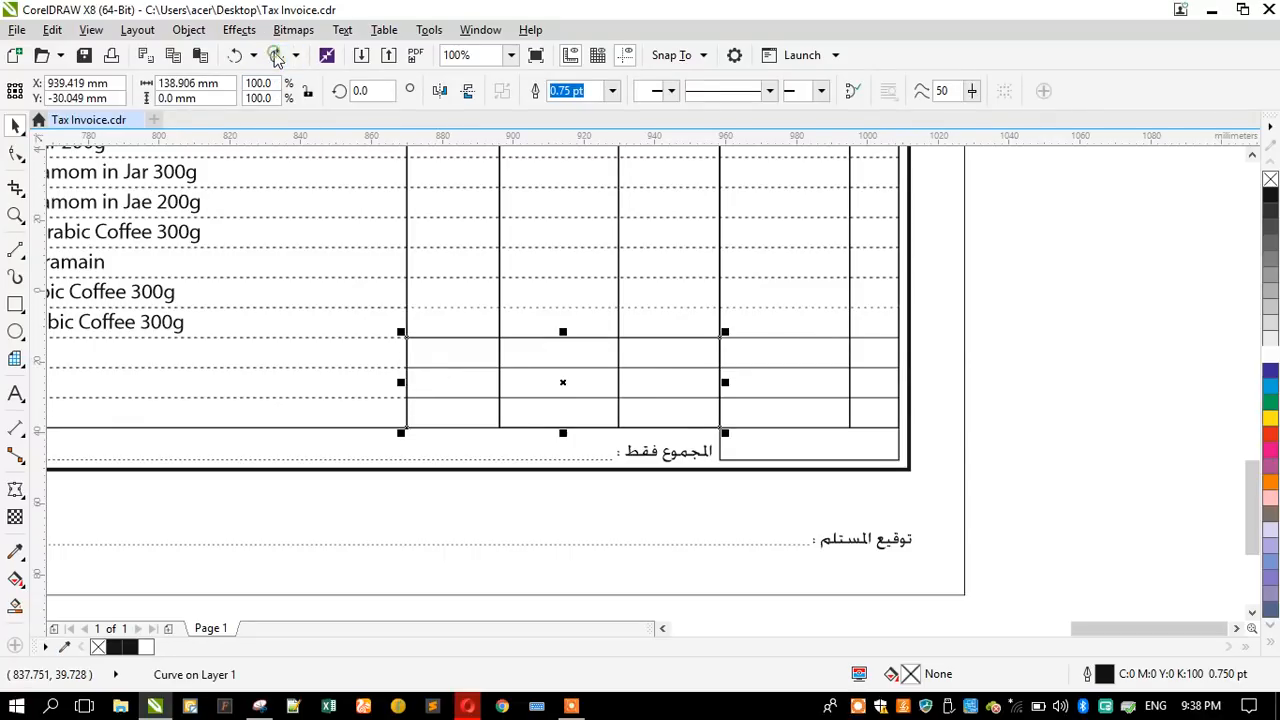
- Fill the rectangle over the bottom three rows with white and bring the two inner solid row lines to the front
click(1270, 356)
drag(1034, 350, 369, 418)
key(shift+Page_Up)
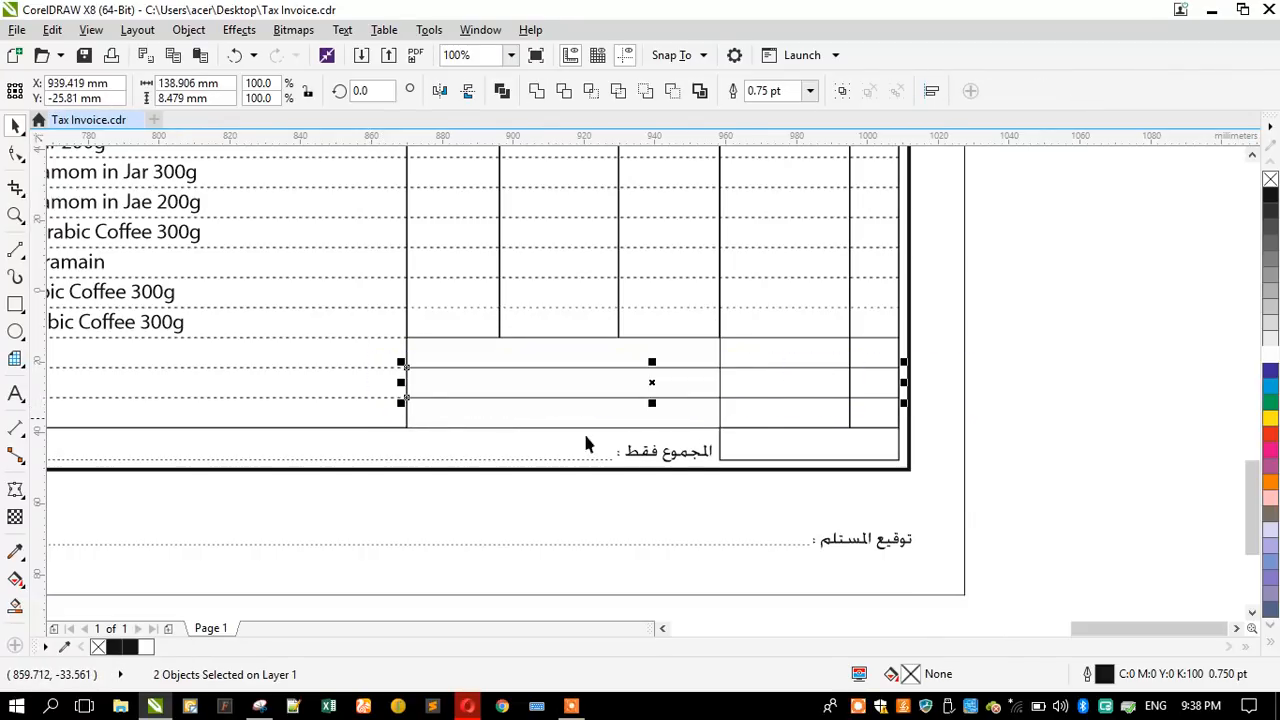
click(1053, 399)
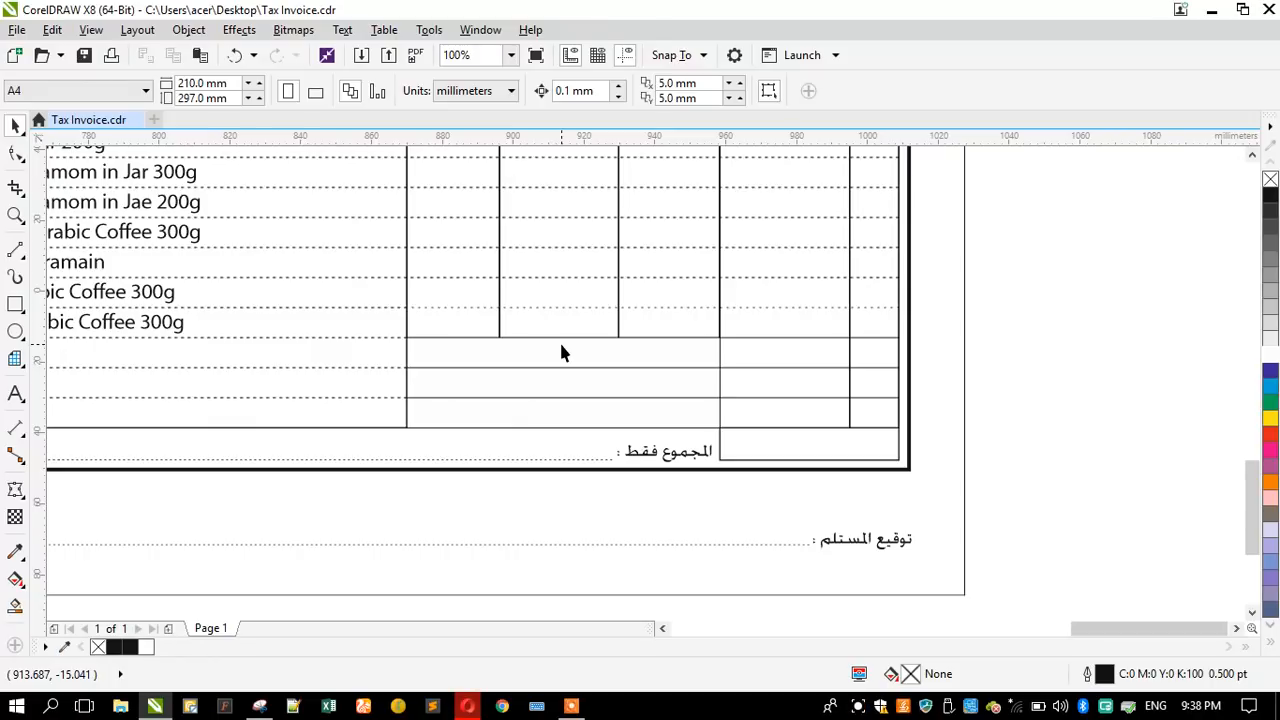
- Examine the recreated invoice's header and table against the scanned original, including the bottom rows
scroll(600, 450, down, 2)
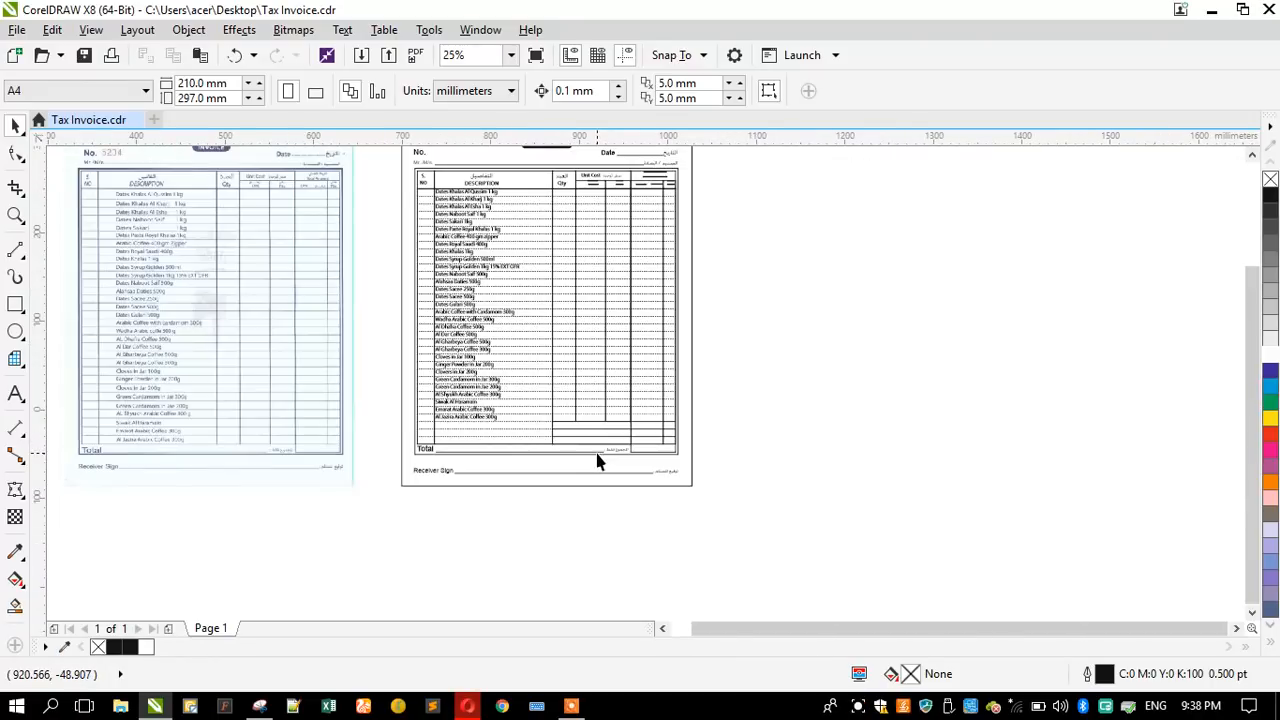
scroll(589, 475, down, 1)
scroll(591, 343, up, 2)
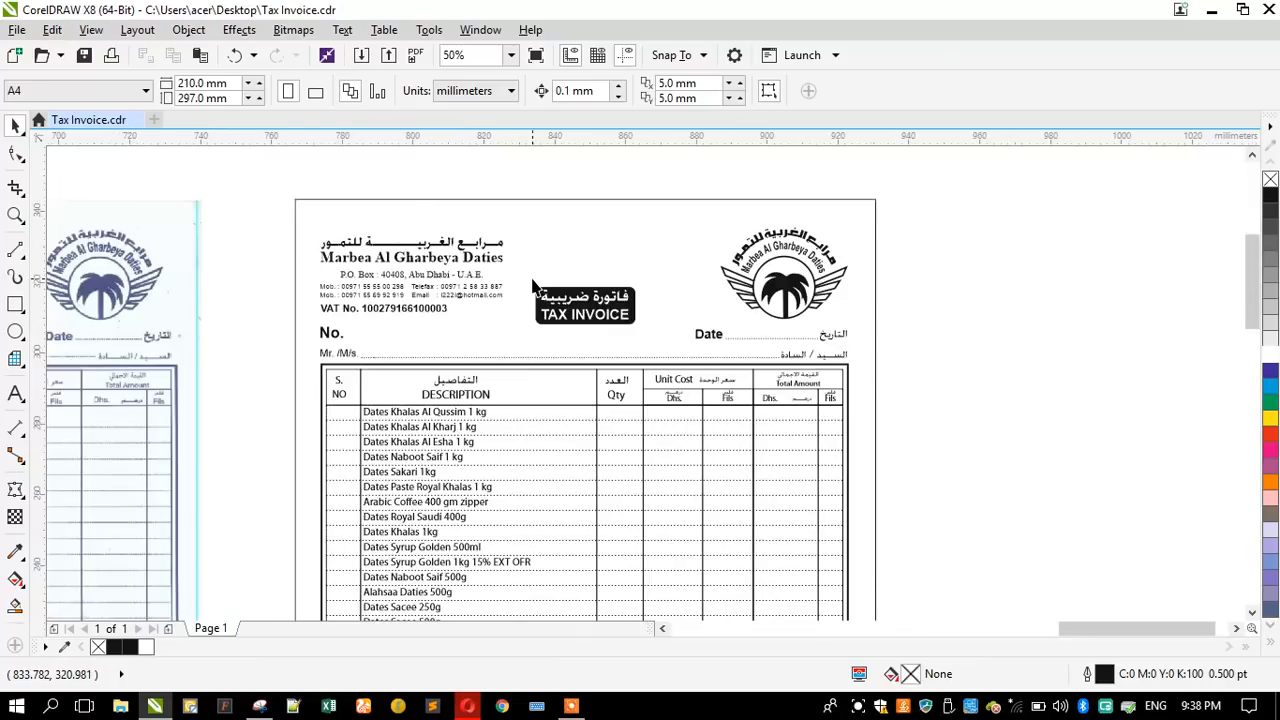
scroll(533, 287, up, 1)
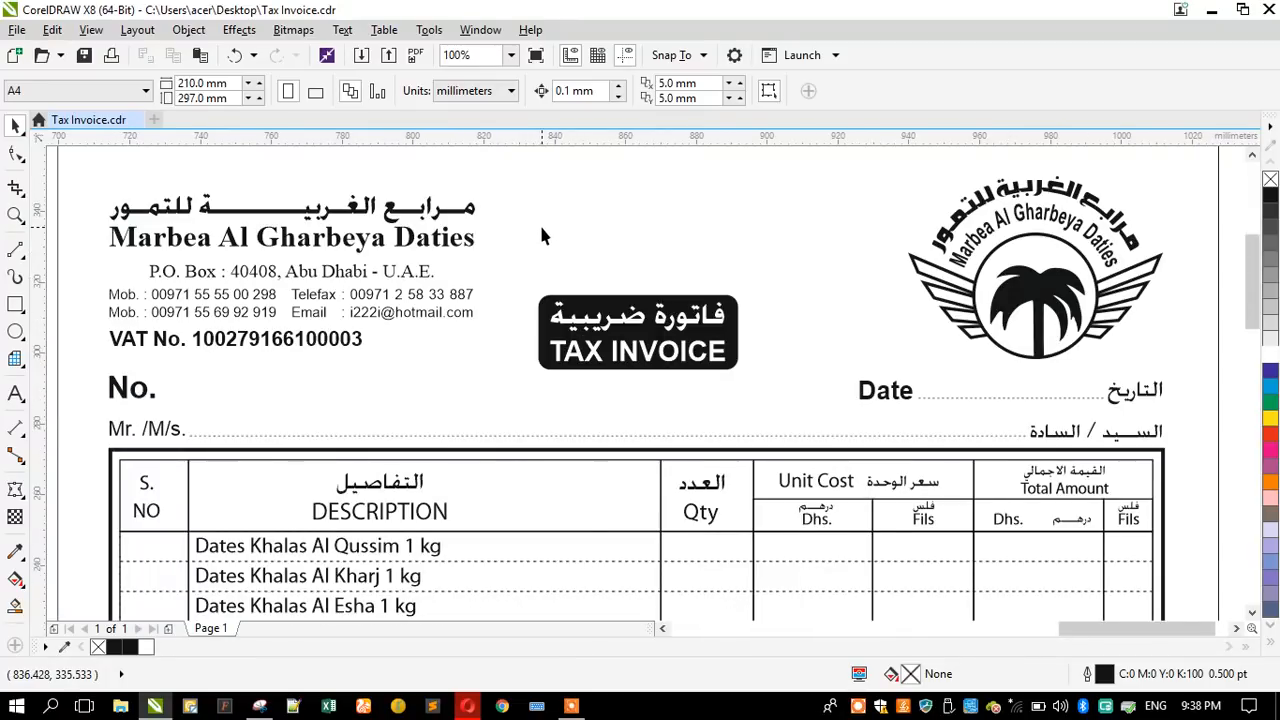
scroll(541, 234, down, 1)
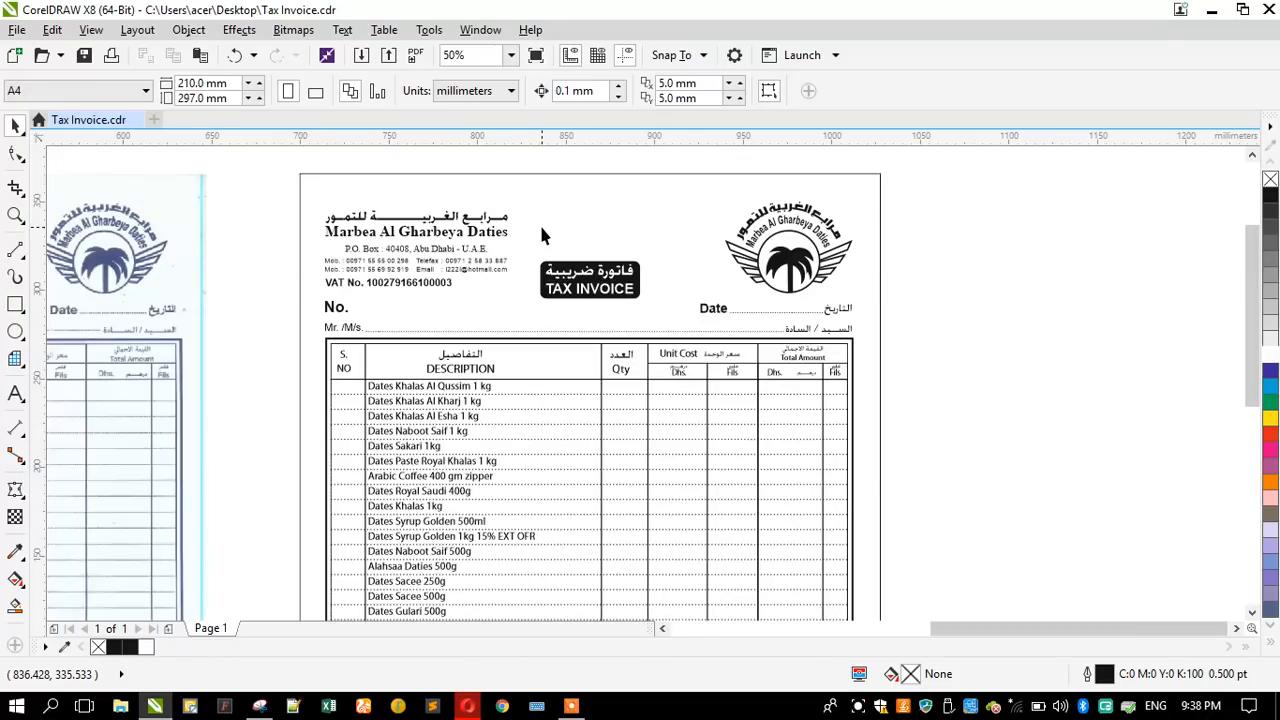
scroll(543, 237, down, 1)
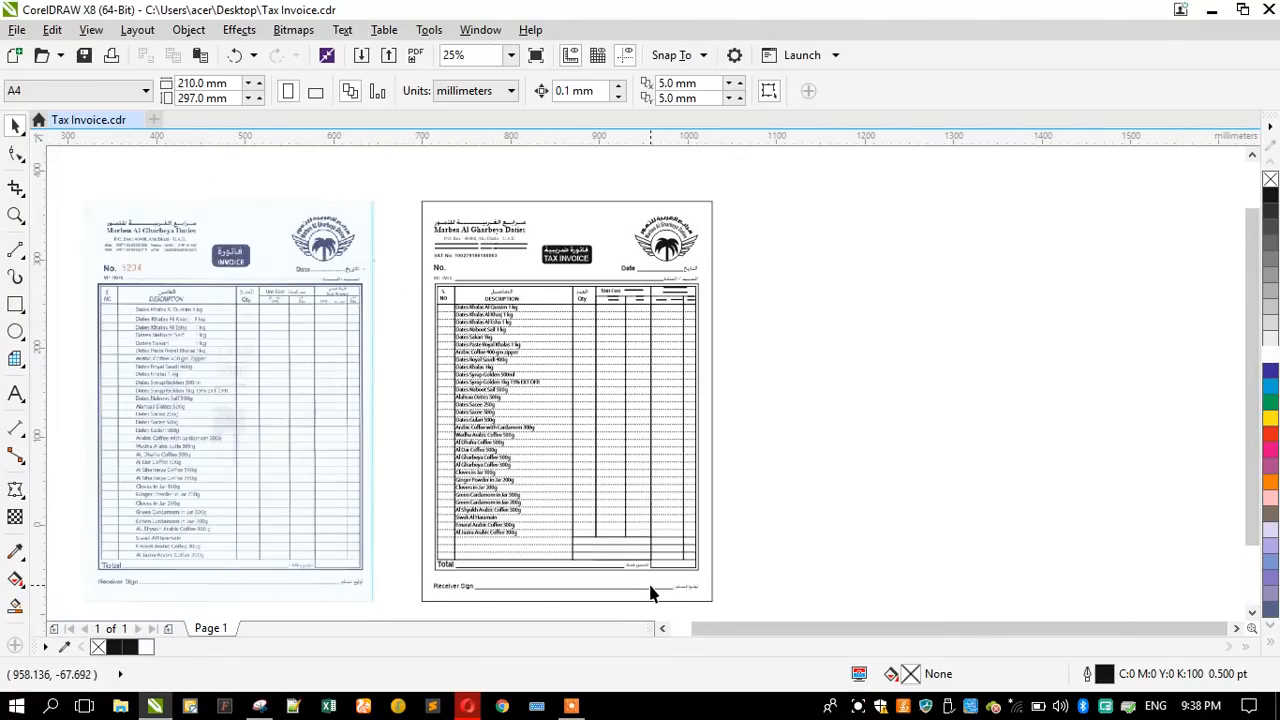
scroll(647, 589, up, 1)
scroll(609, 538, up, 2)
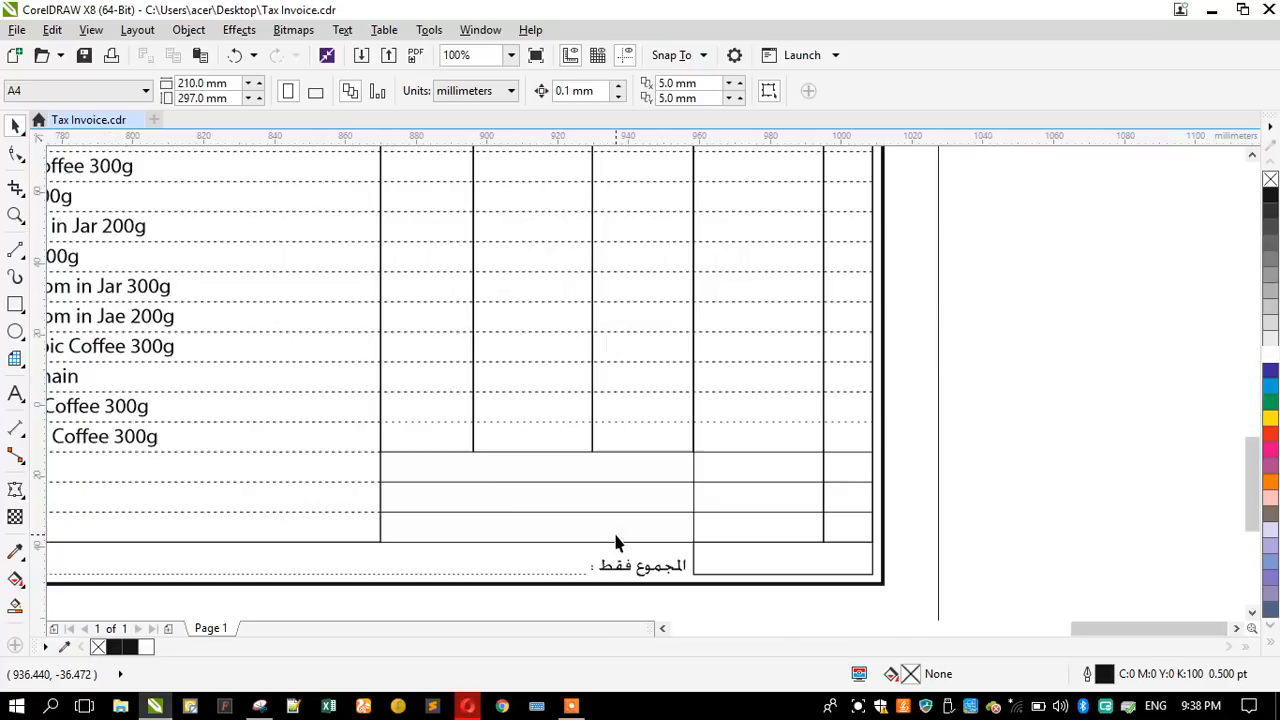
- Copy the product list text and place the copy with its first three lines in the white totals rows
click(120, 418)
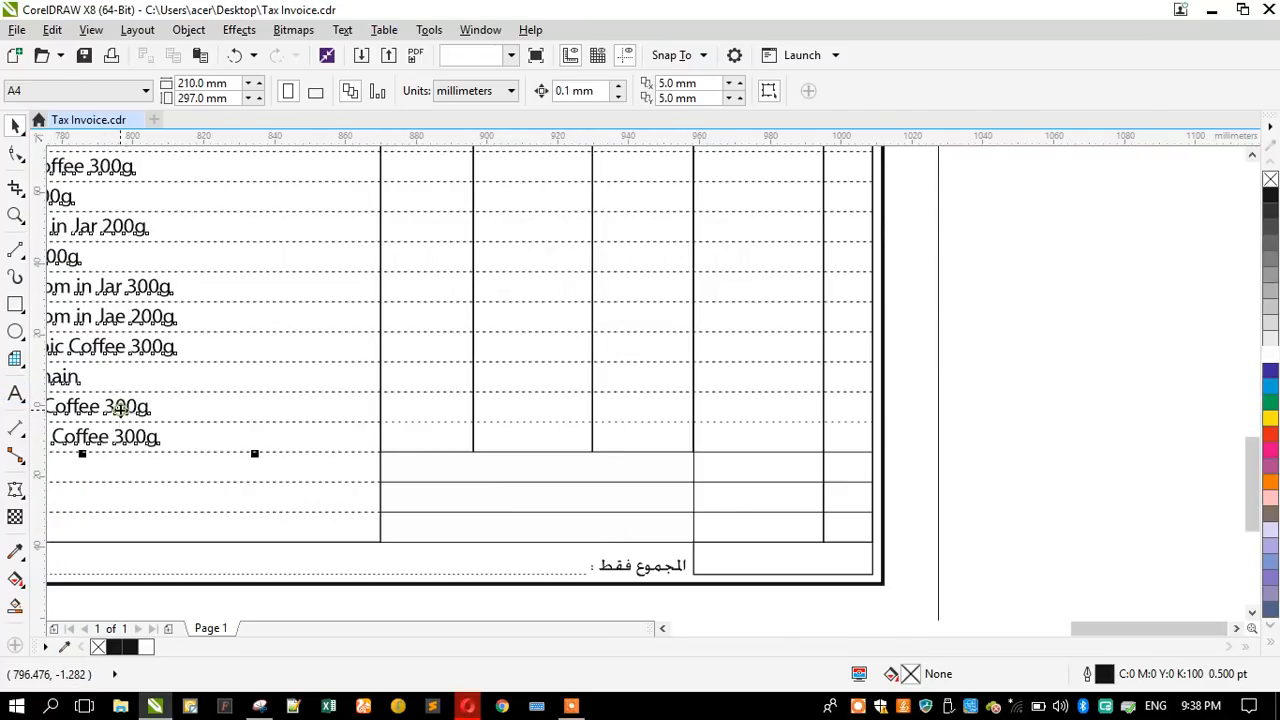
scroll(236, 380, down, 4)
drag(236, 243, 364, 333)
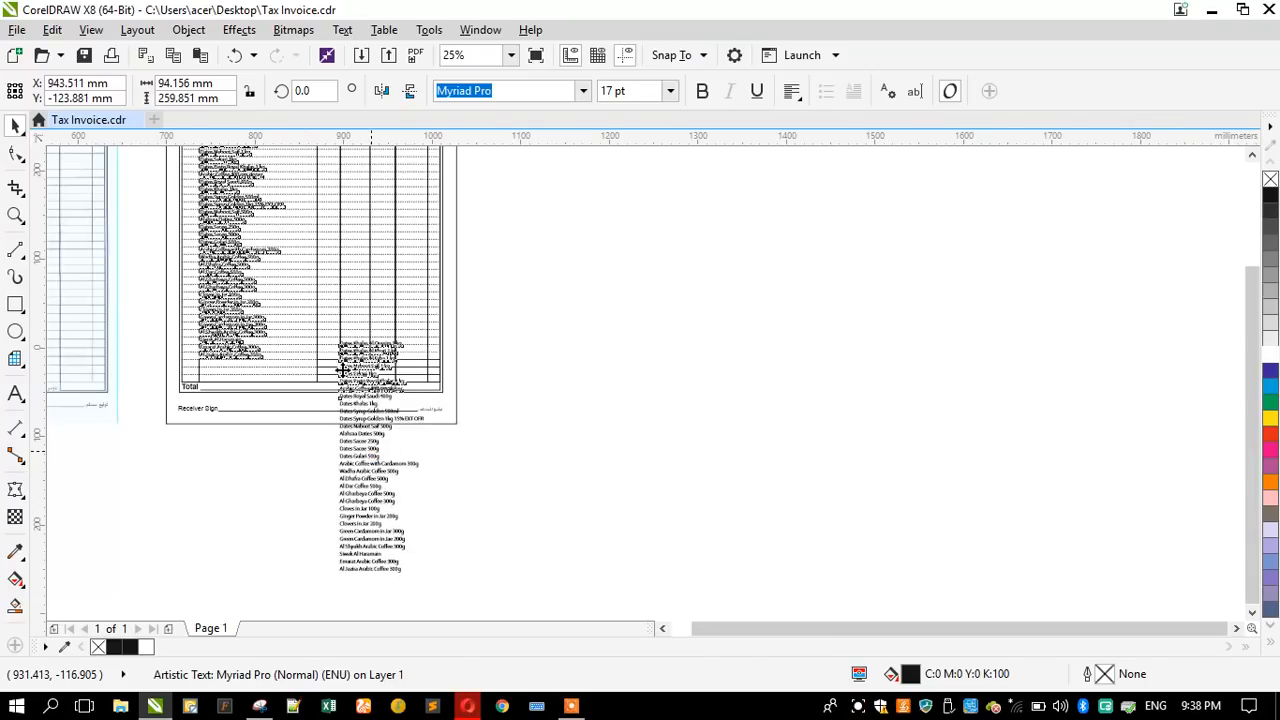
scroll(346, 330, up, 1)
scroll(377, 362, up, 1)
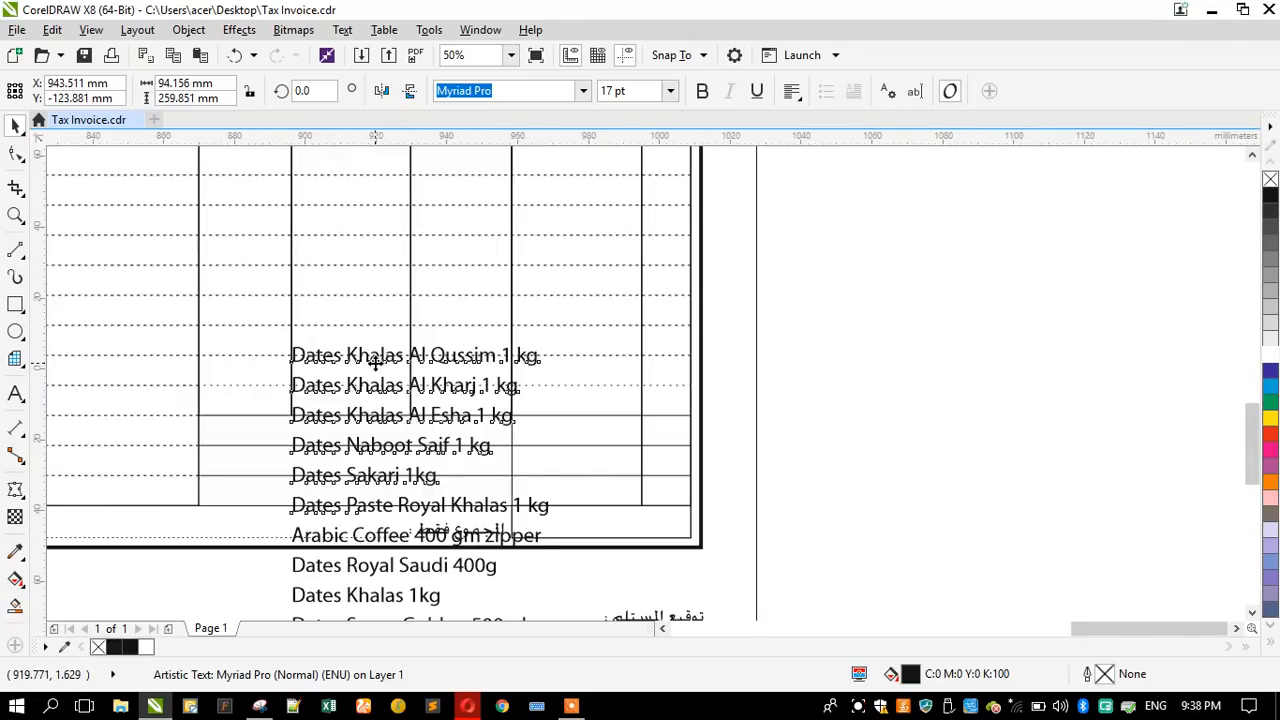
drag(375, 360, 331, 434)
scroll(259, 499, up, 1)
- Replace the whole copied product list with the label TOTAL in the first totals row
click(15, 395)
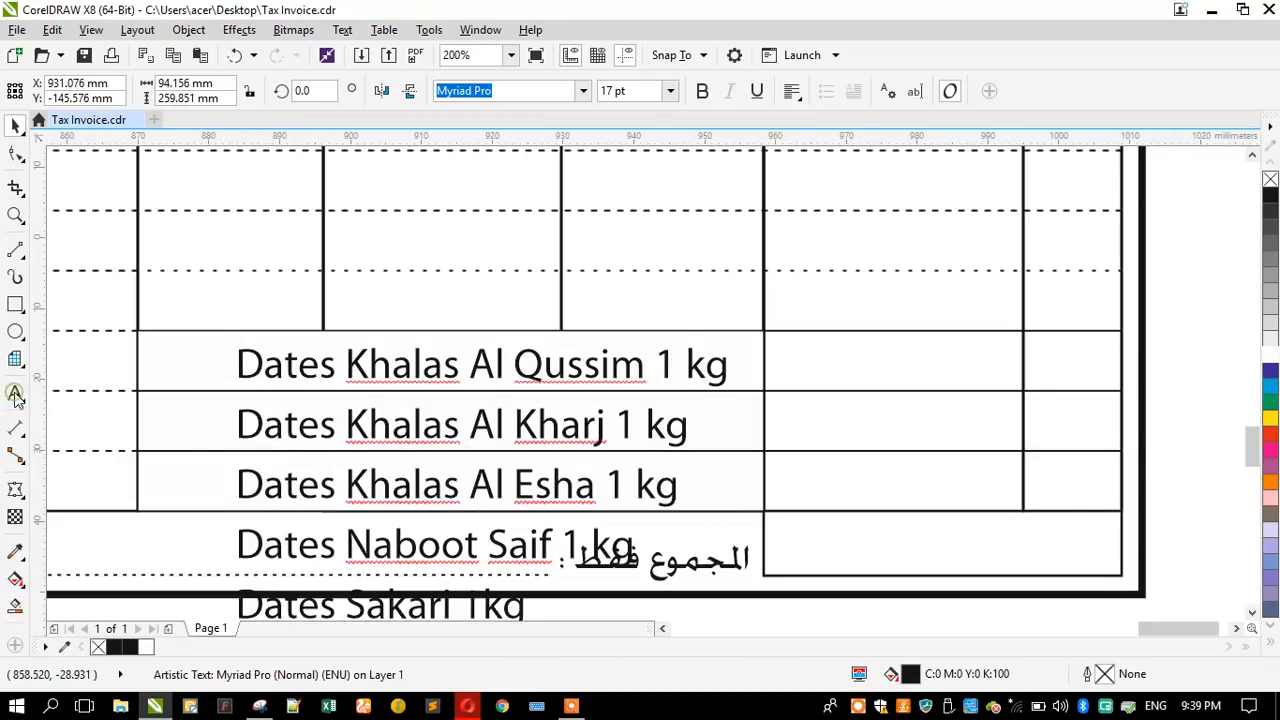
key(ctrl+a)
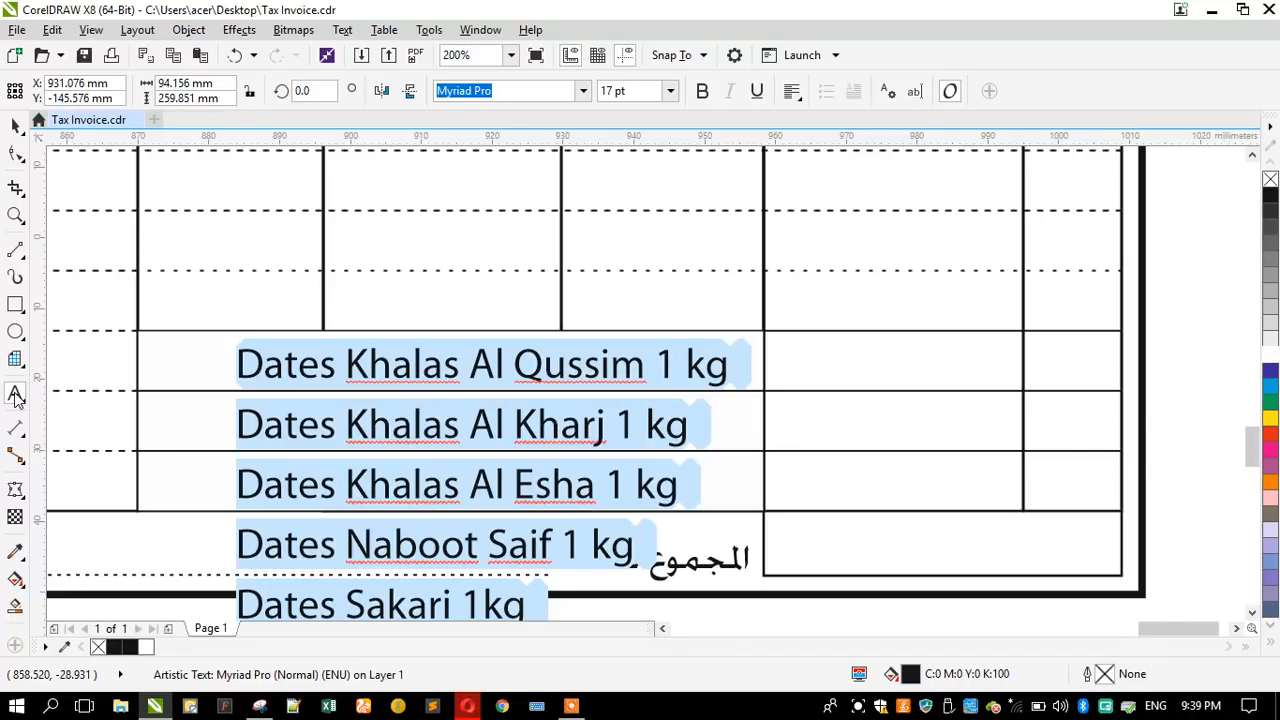
text(tOTAL)
key(BackSpace)
key(BackSpace)
key(BackSpace)
key(BackSpace)
key(BackSpace)
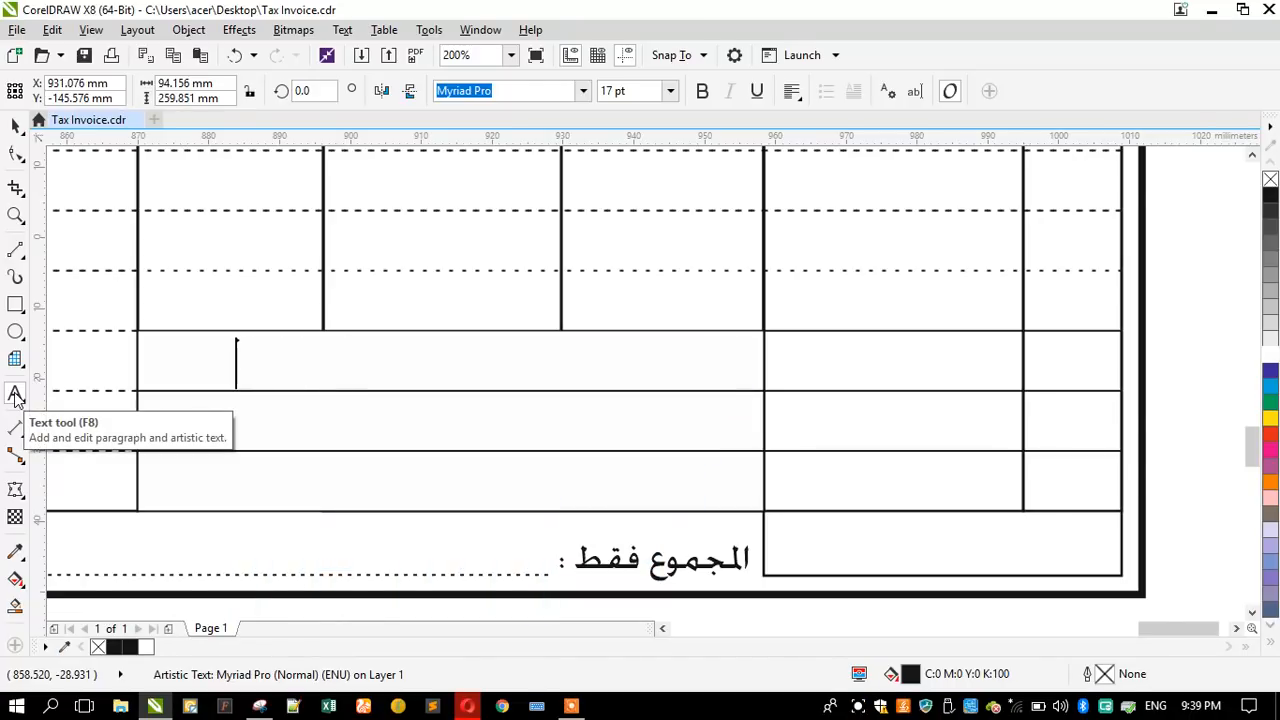
key(Caps_Lock)
text(t)
key(BackSpace)
key(Caps_Lock)
text(TOT)
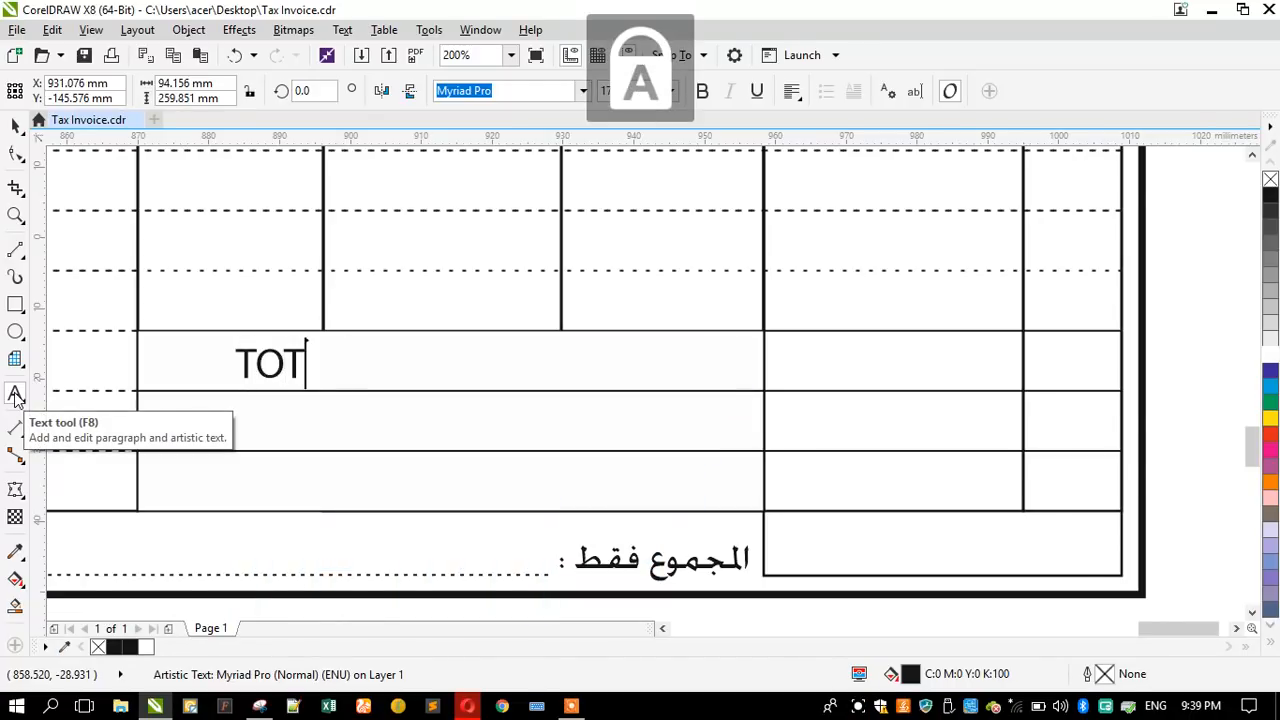
text(AL VAT 5 % )
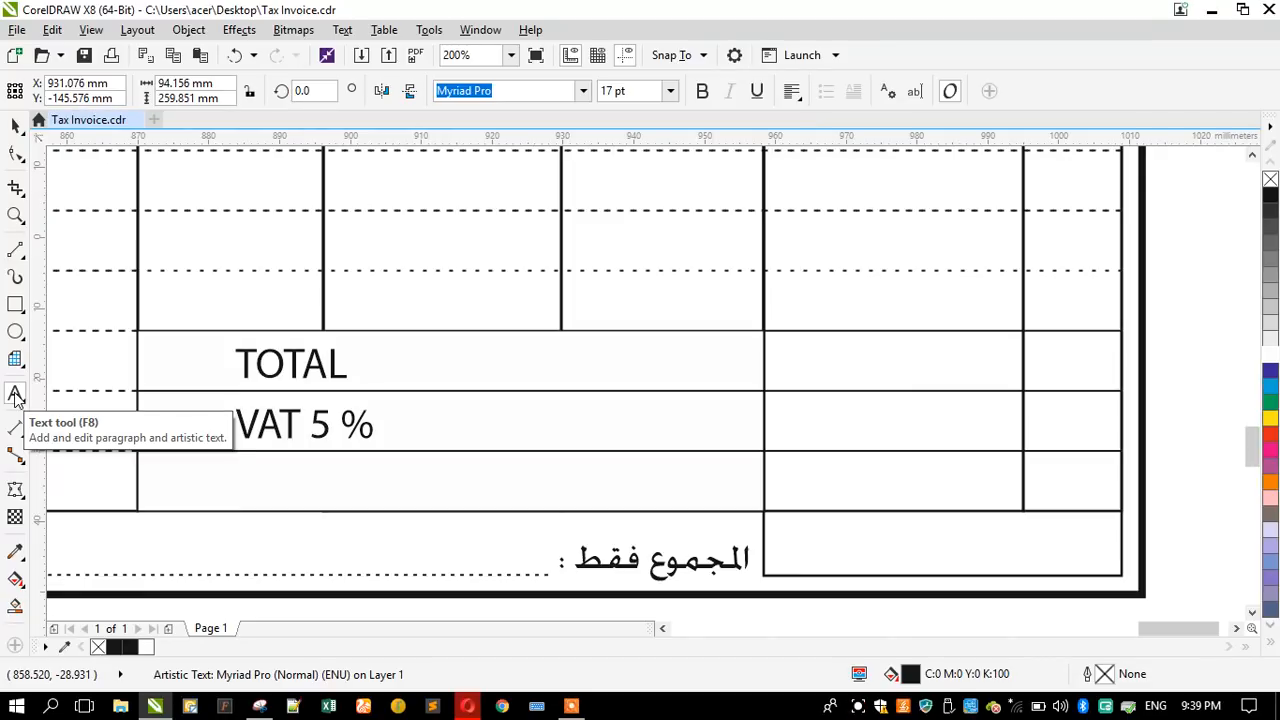
text(TOTAL WITH )
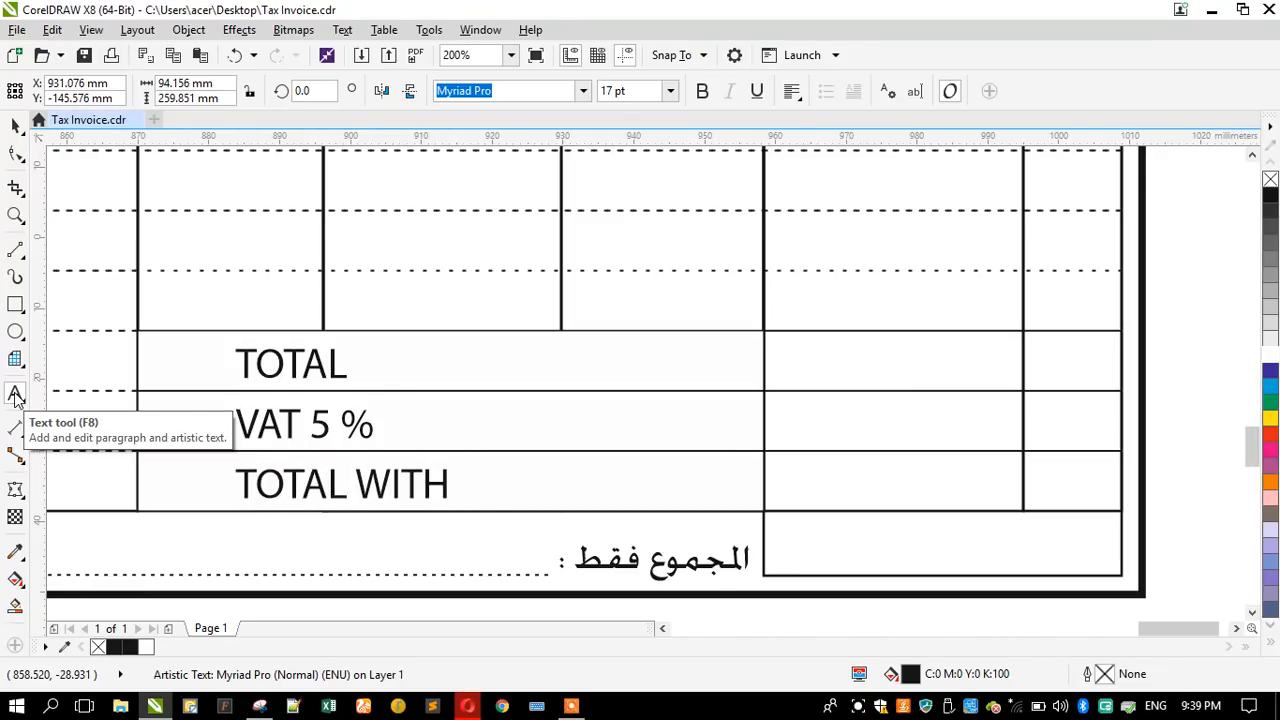
text(VAT)
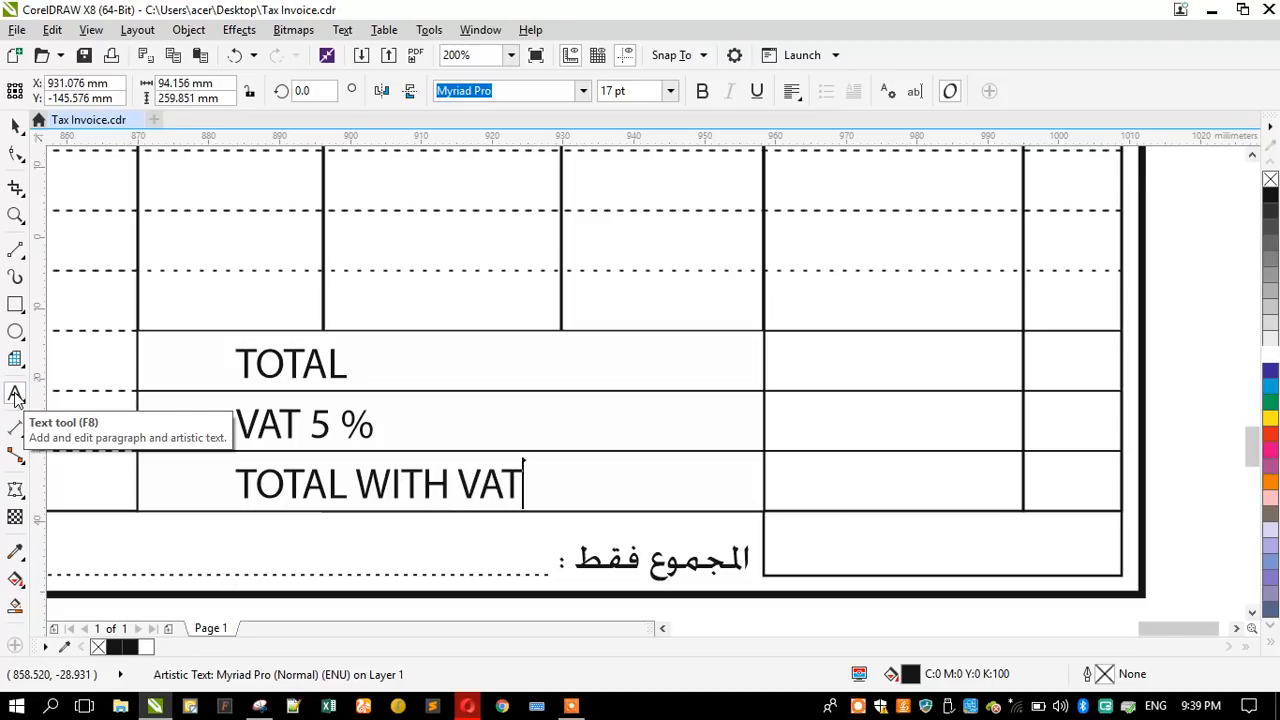
- Right-align the three totals labels and place them beside the left edge of the Total Amount column
click(15, 126)
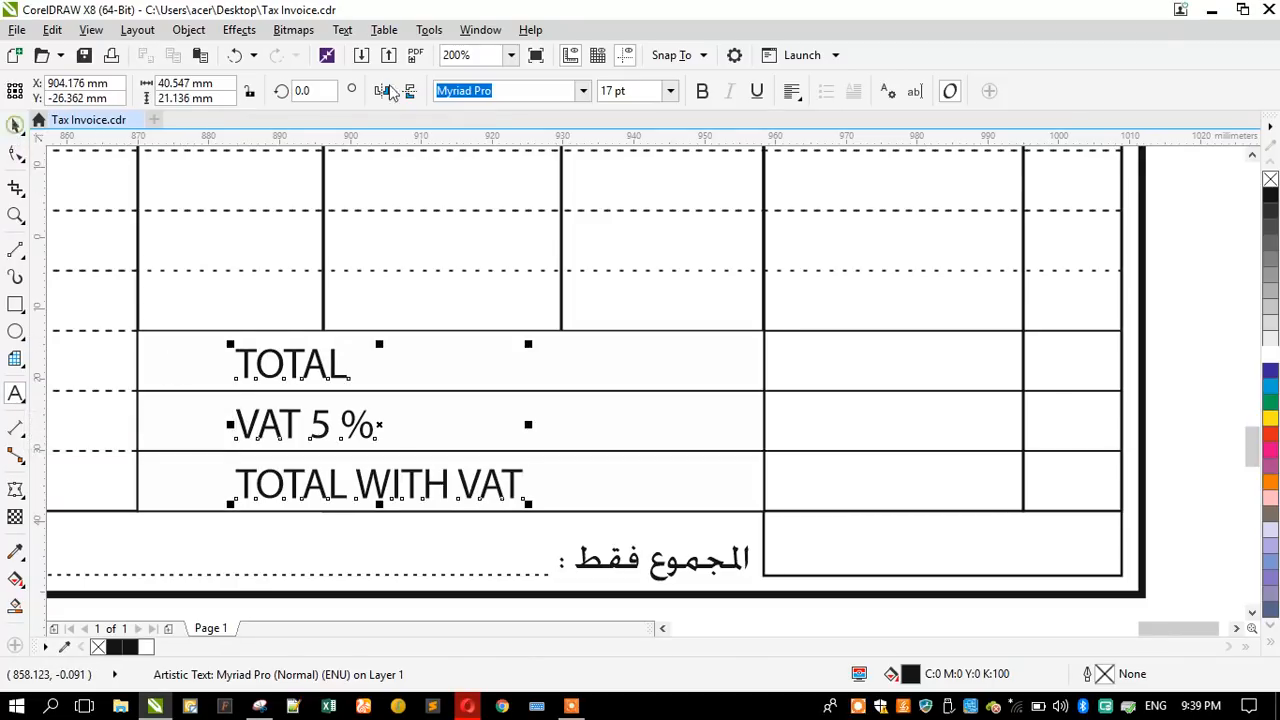
click(792, 91)
click(823, 178)
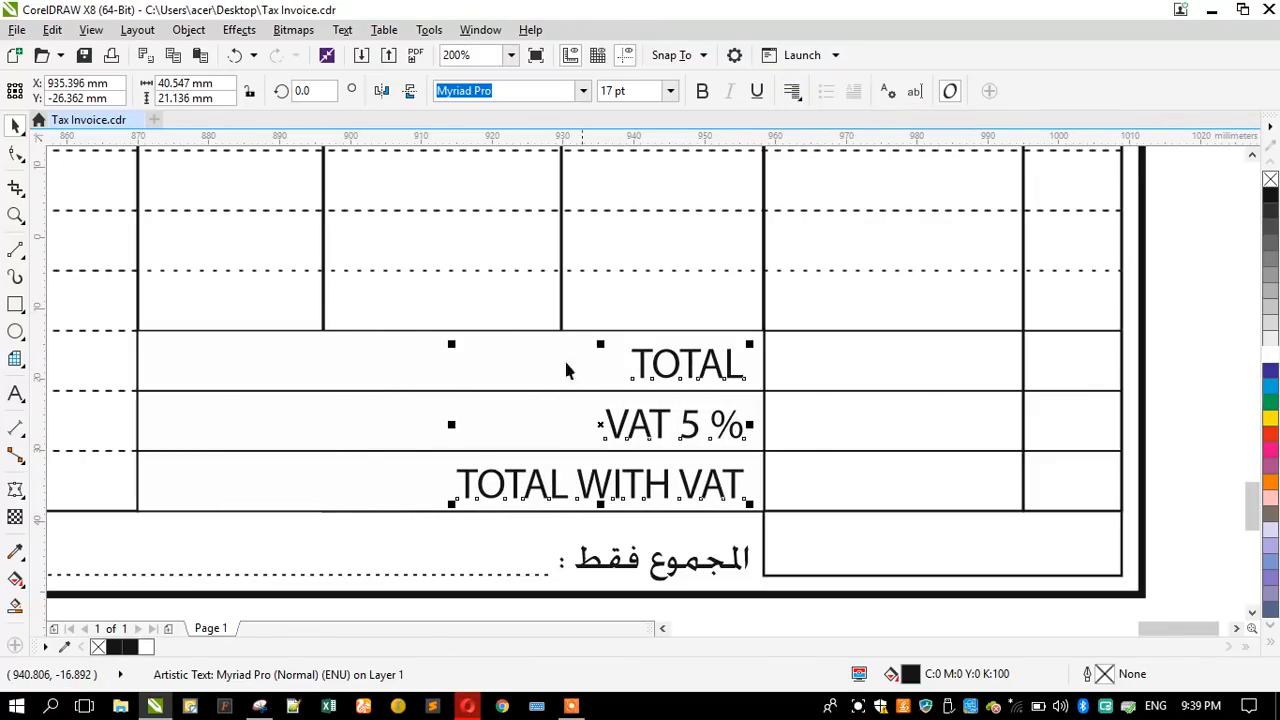
- Unlock the scanned invoice image beside the redrawn invoice and delete it
scroll(690, 380, down, 3)
scroll(689, 380, down, 3)
click(583, 463)
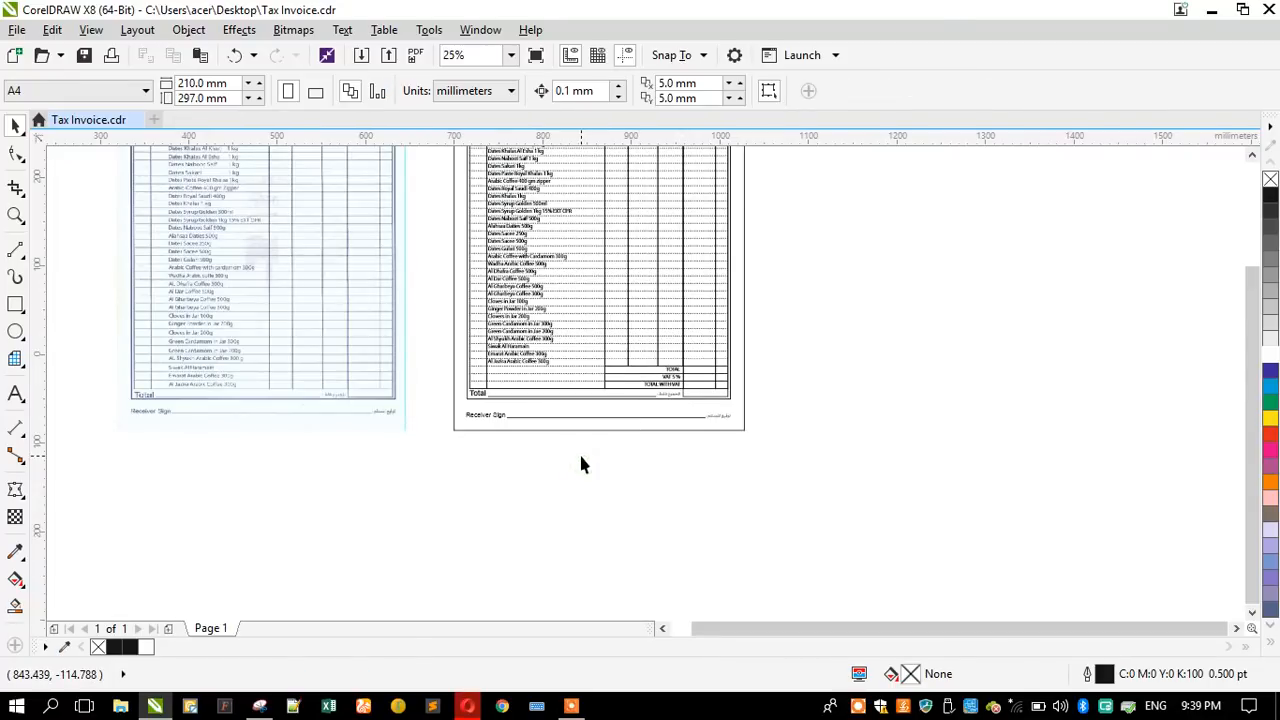
scroll(581, 464, down, 1)
scroll(554, 303, up, 1)
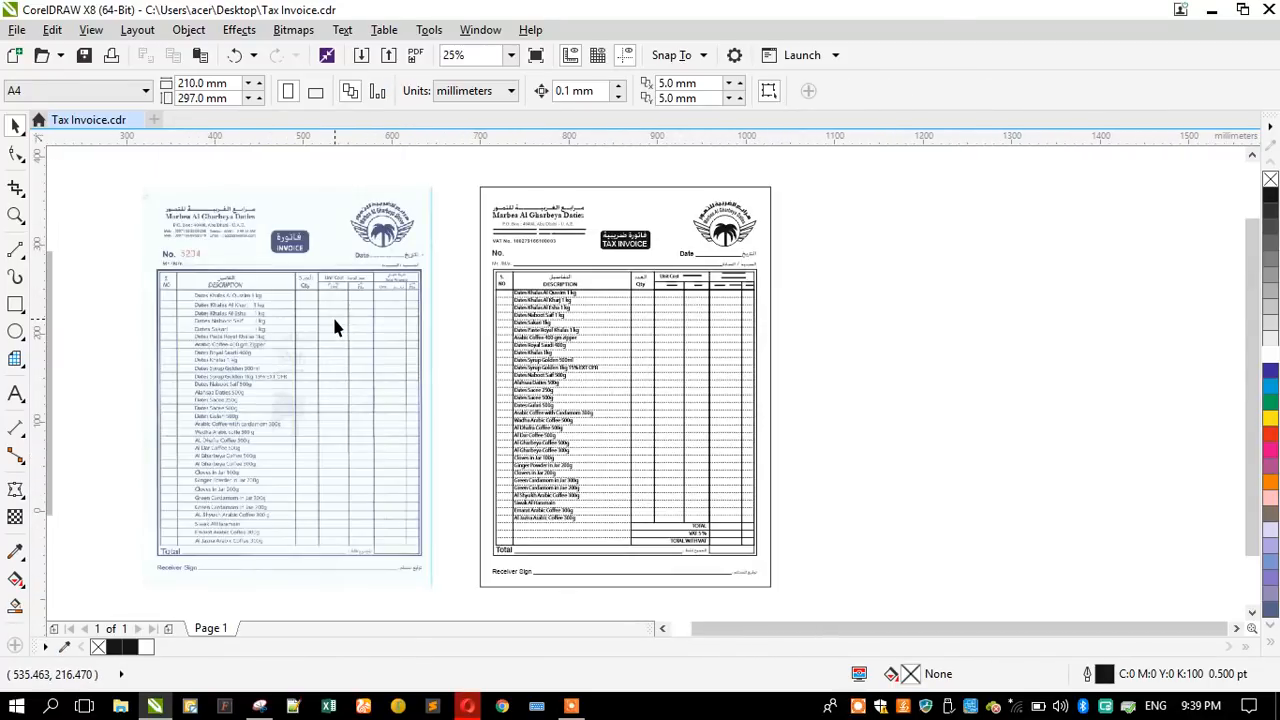
right_click(334, 322)
click(346, 362)
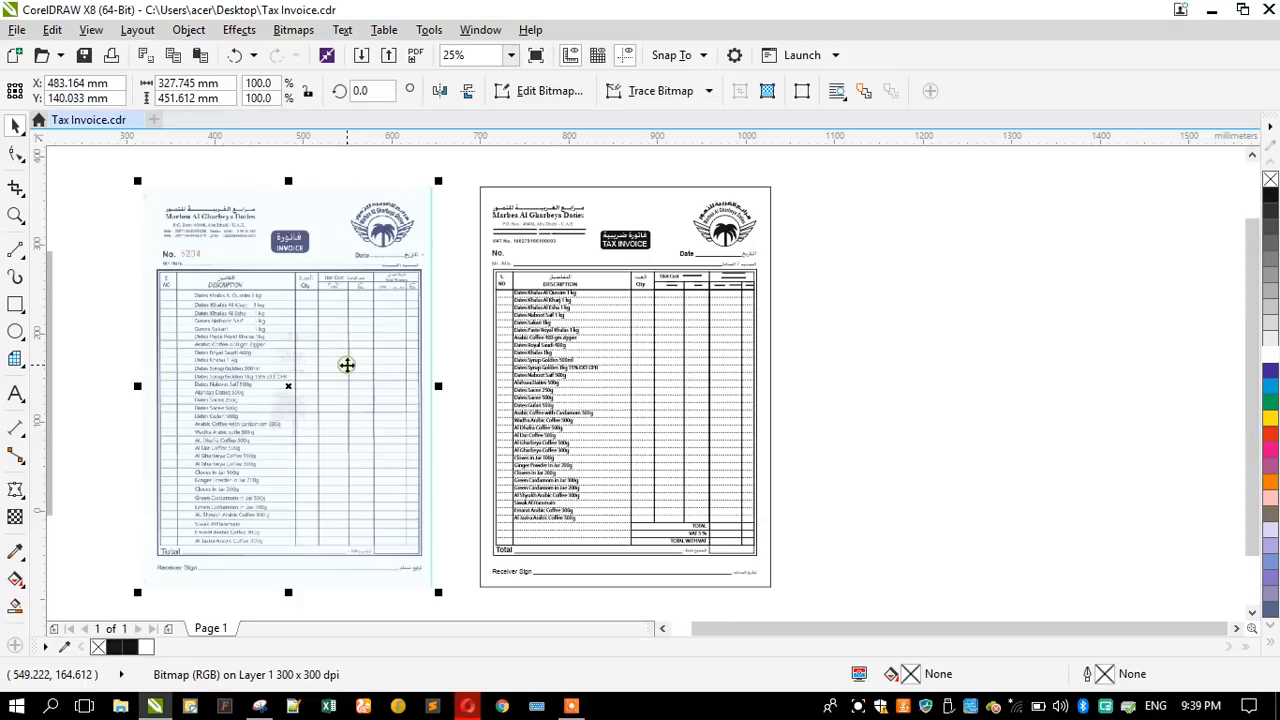
key(Delete)
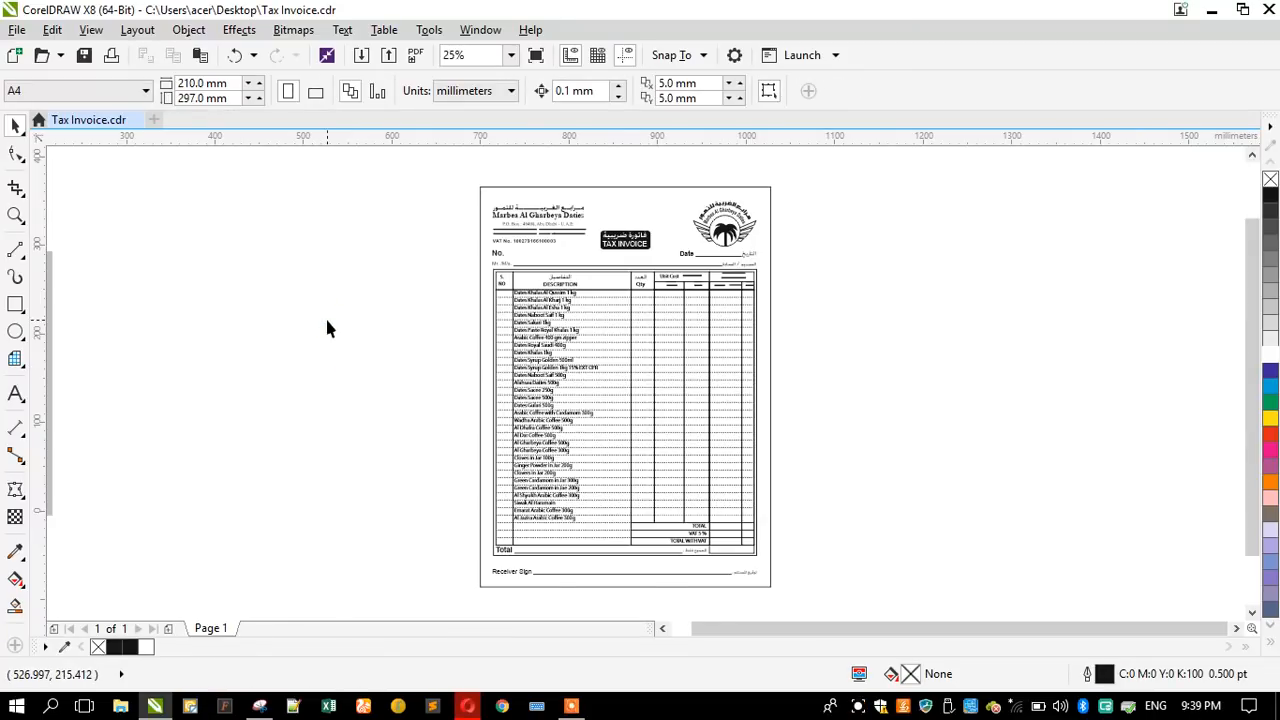
- Group all the redrawn invoice objects and add a 210 × 297 mm rectangle matching the page
key(ctrl+a)
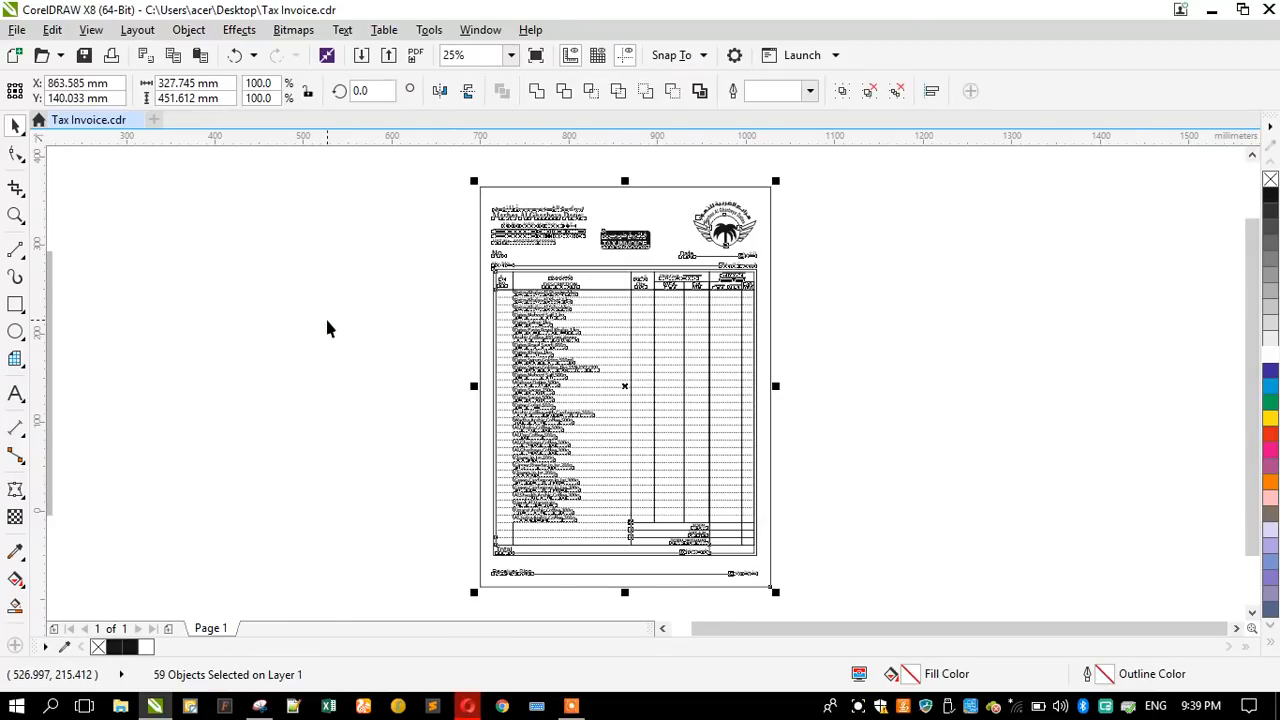
key(ctrl+g)
scroll(751, 297, down, 1)
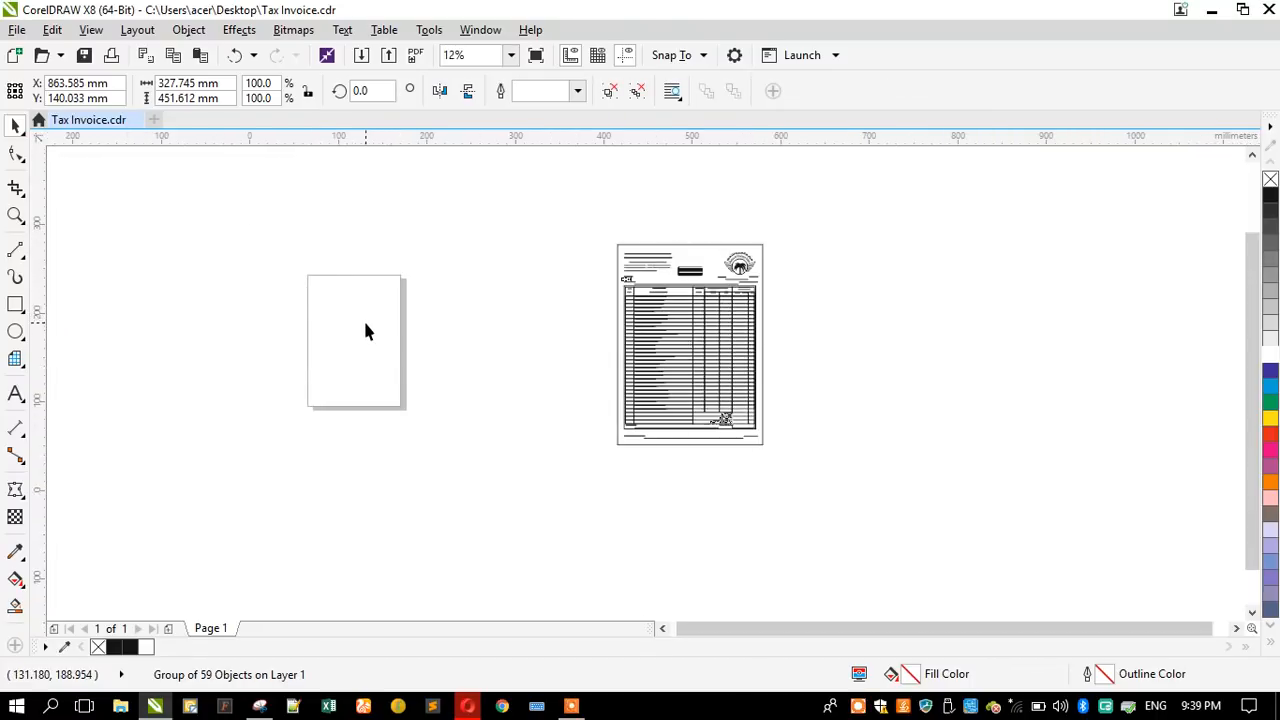
scroll(363, 318, up, 1)
double_click(15, 305)
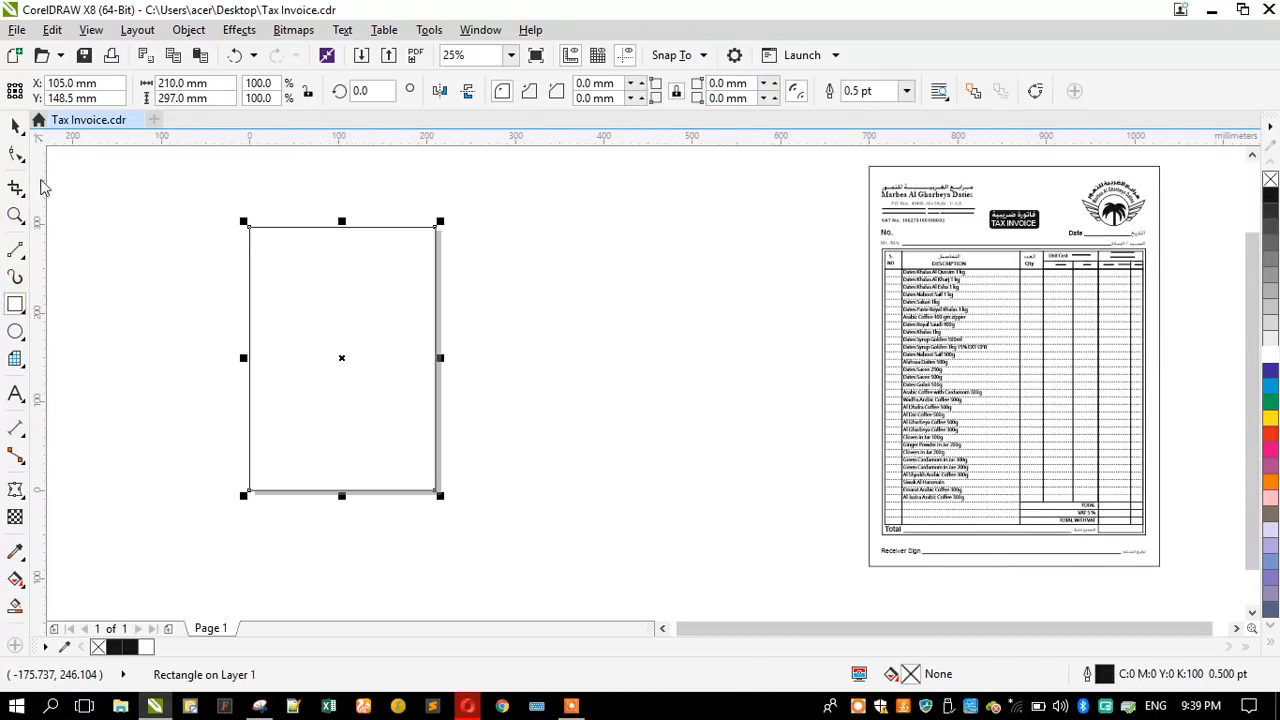
- Centre the grouped invoice on the page and scale it proportionally from its centre to the 210 mm page width
click(15, 125)
click(944, 293)
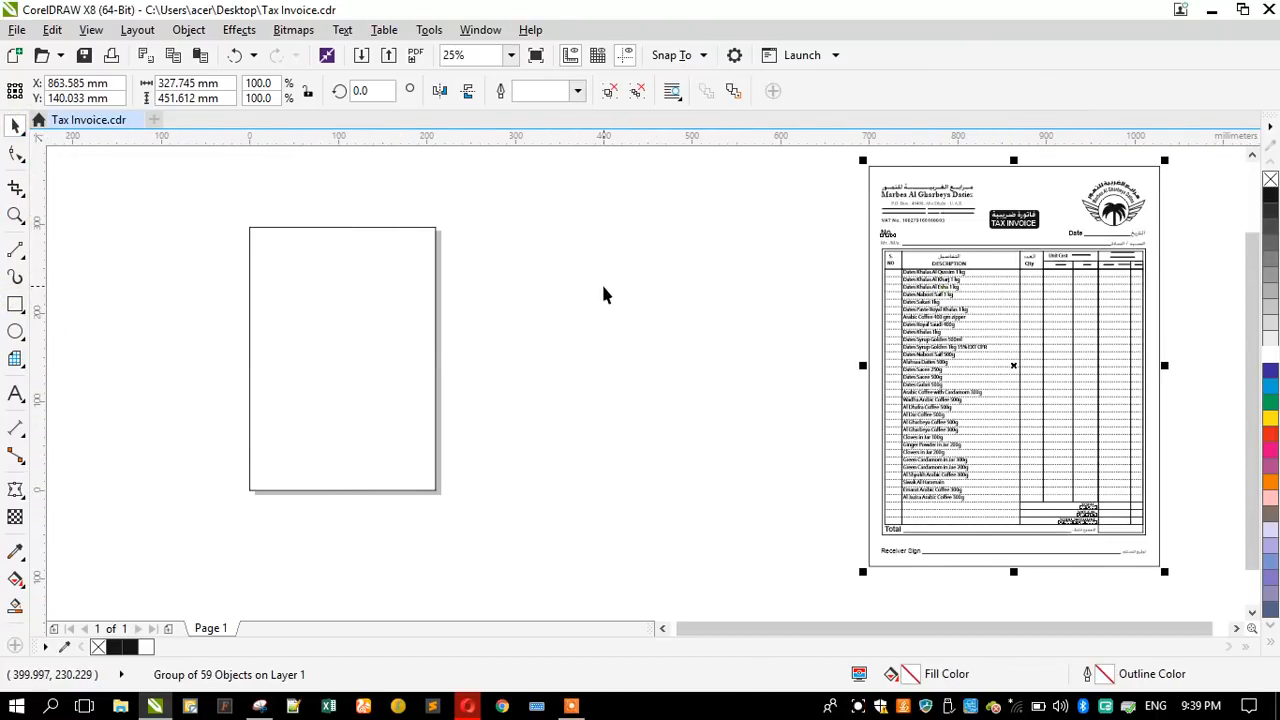
key(p)
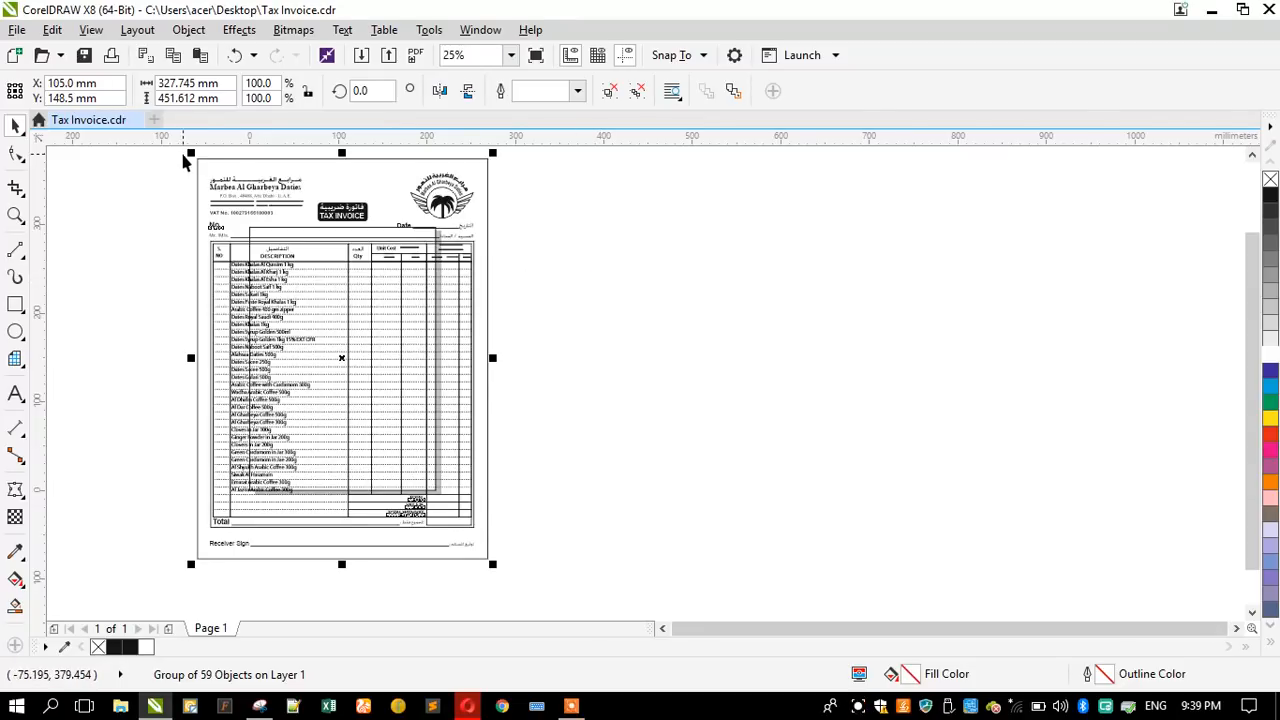
drag(189, 152, 240, 206)
scroll(245, 228, up, 4)
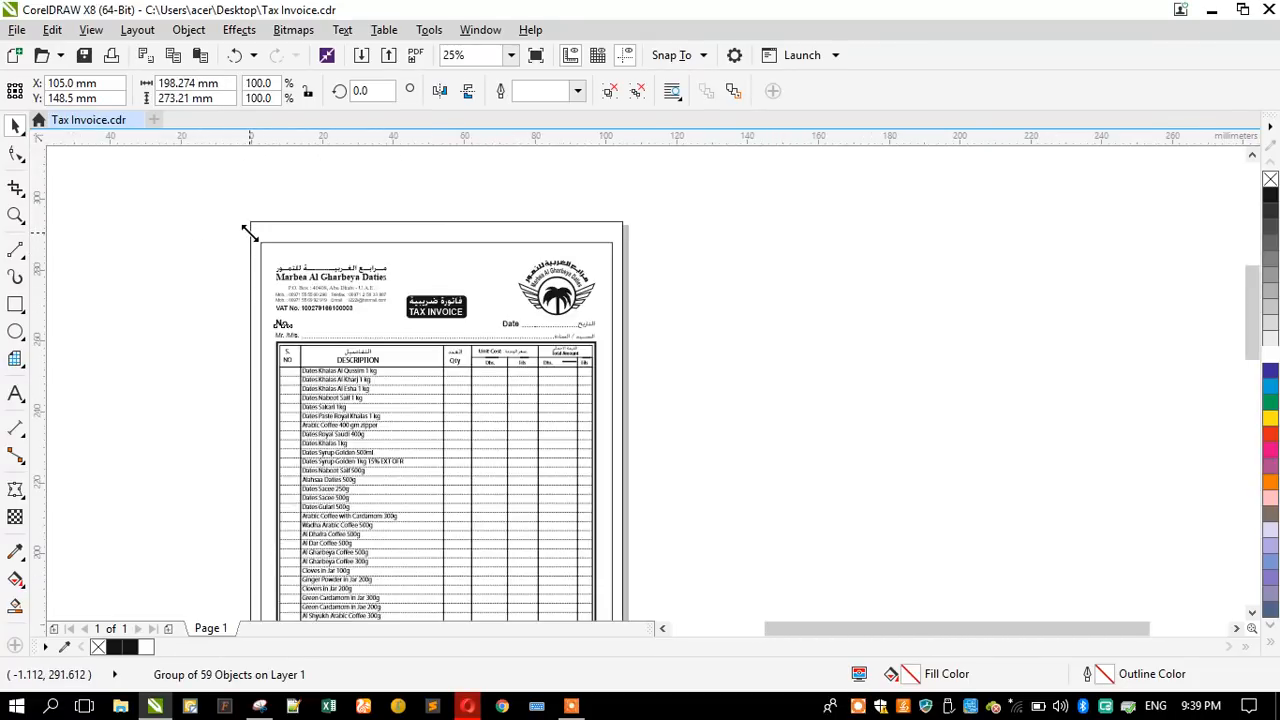
drag(265, 248, 243, 210)
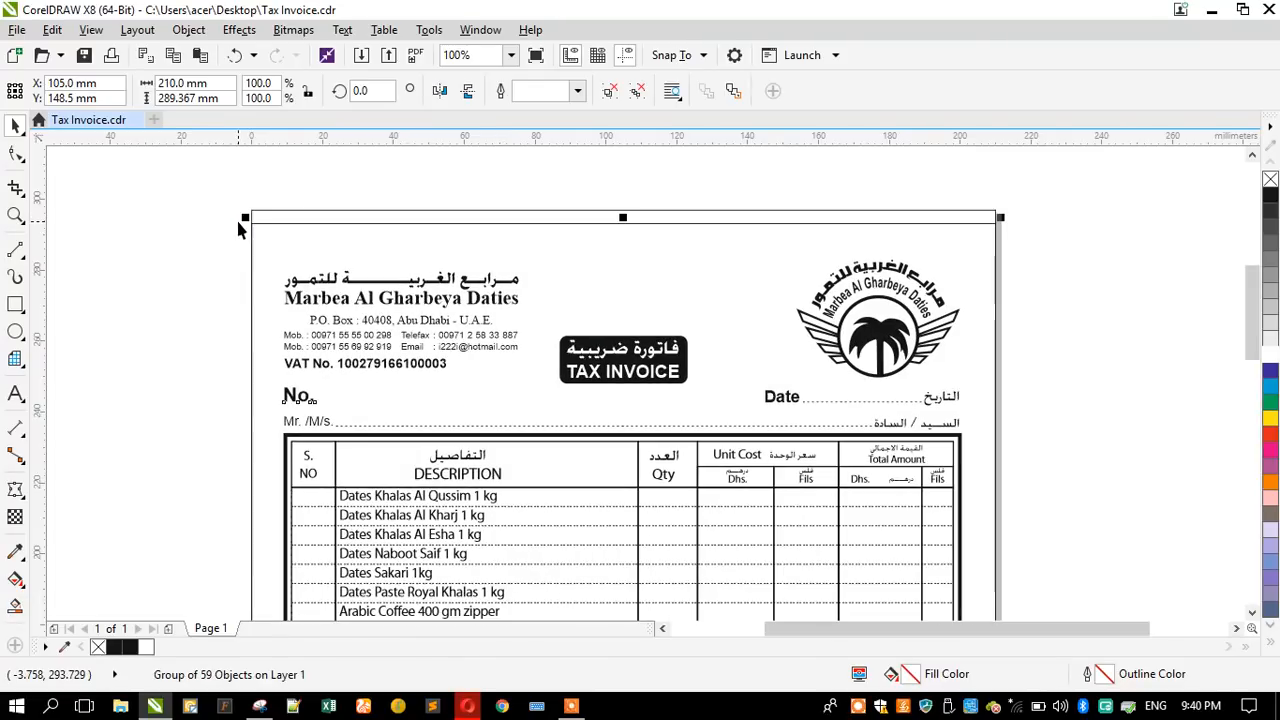
- Delete the old outer border rectangle inside the invoice group and ungroup the remaining invoice objects
ctrl+click(273, 219)
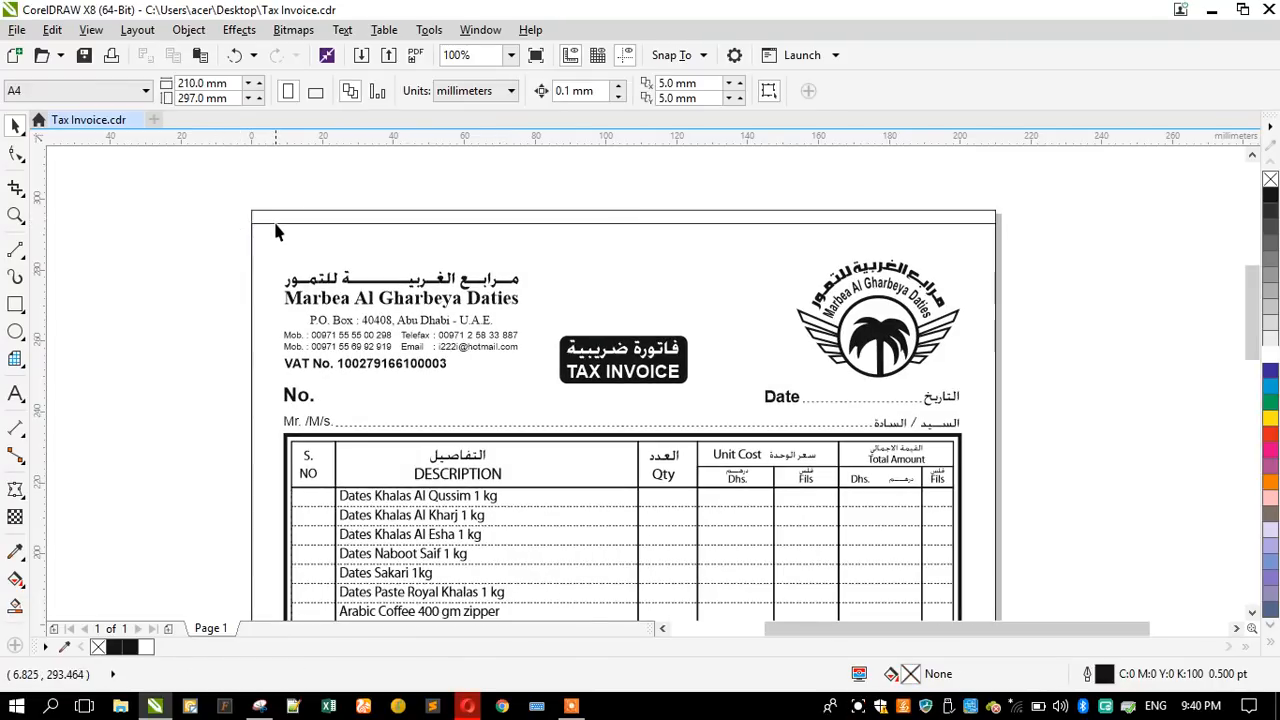
click(184, 246)
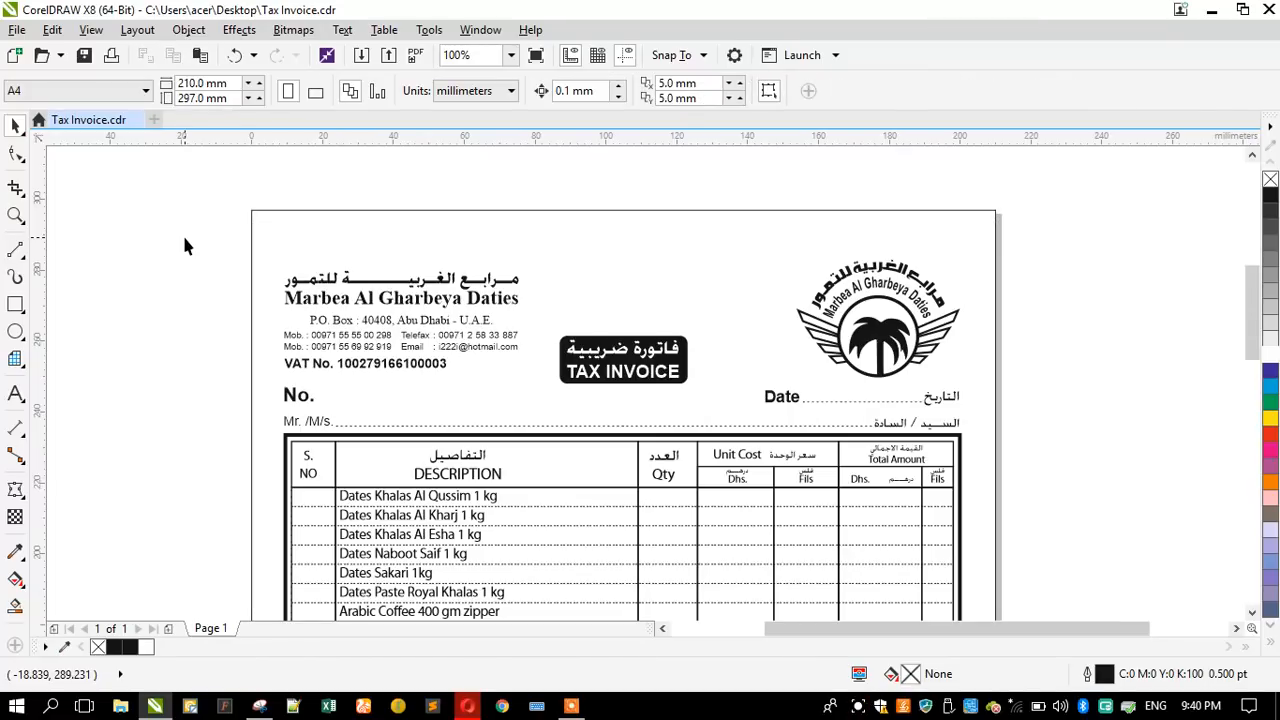
key(shift+F4)
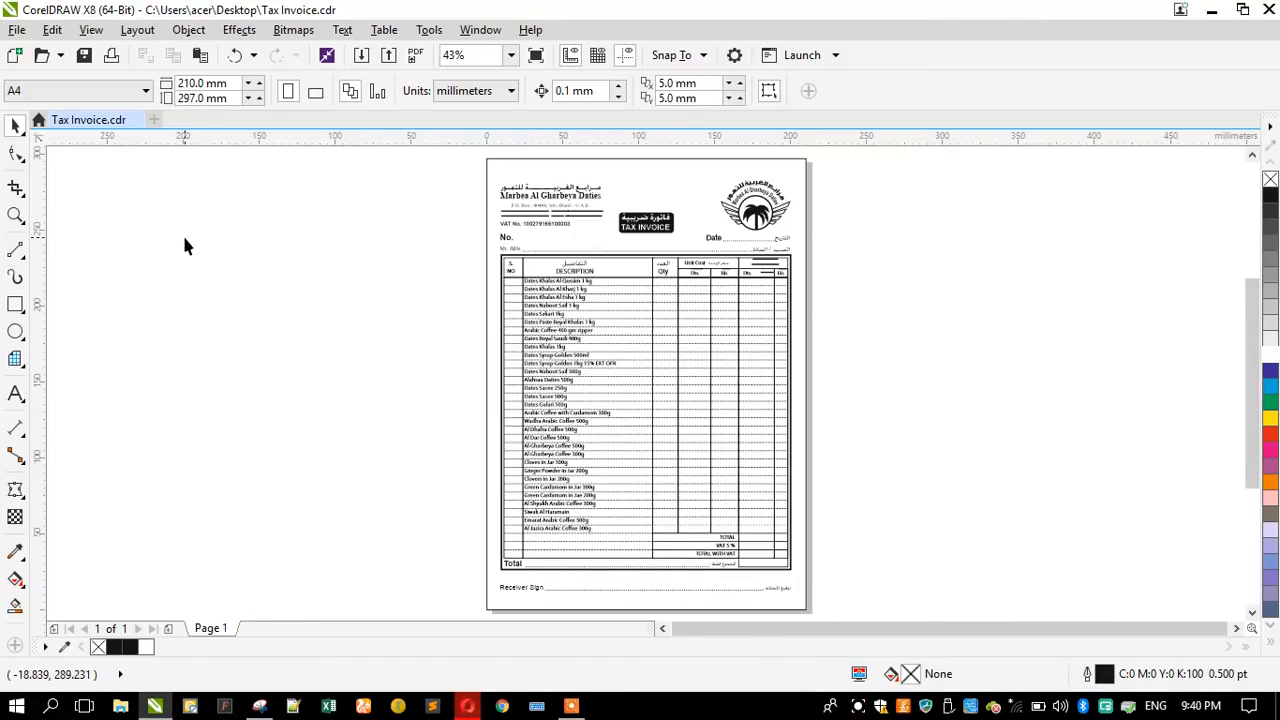
key(ctrl+a)
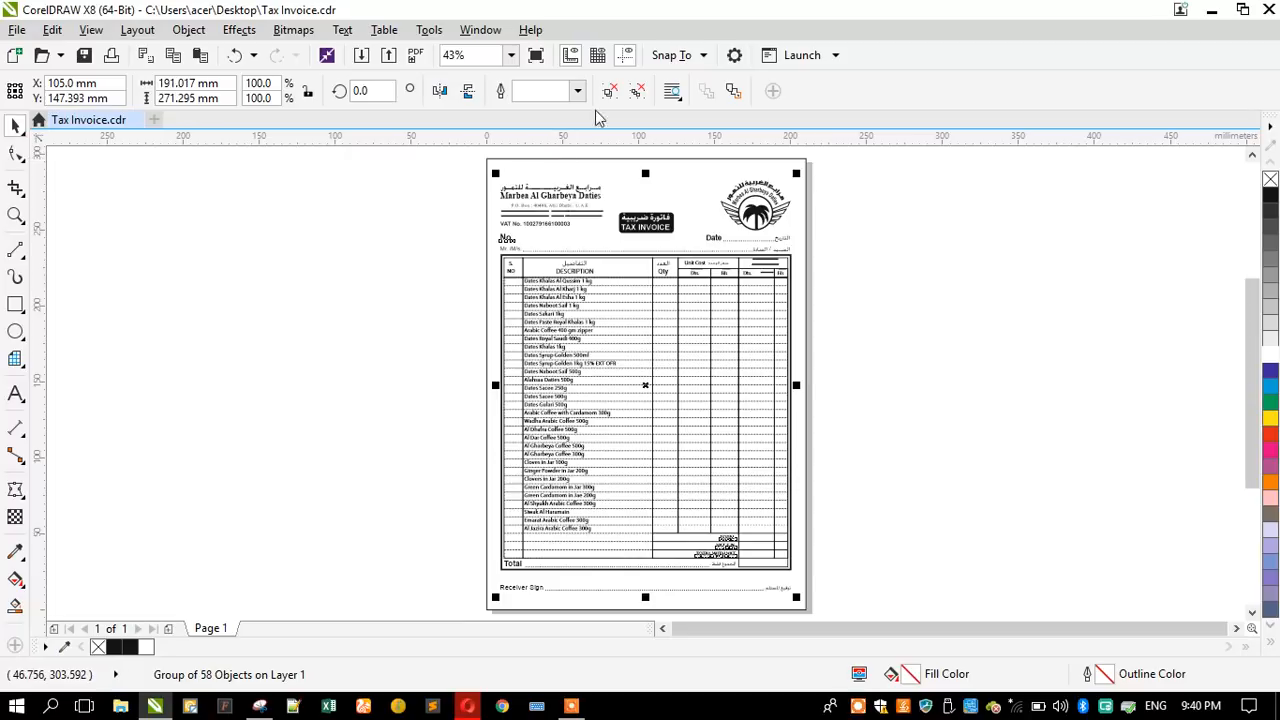
click(414, 331)
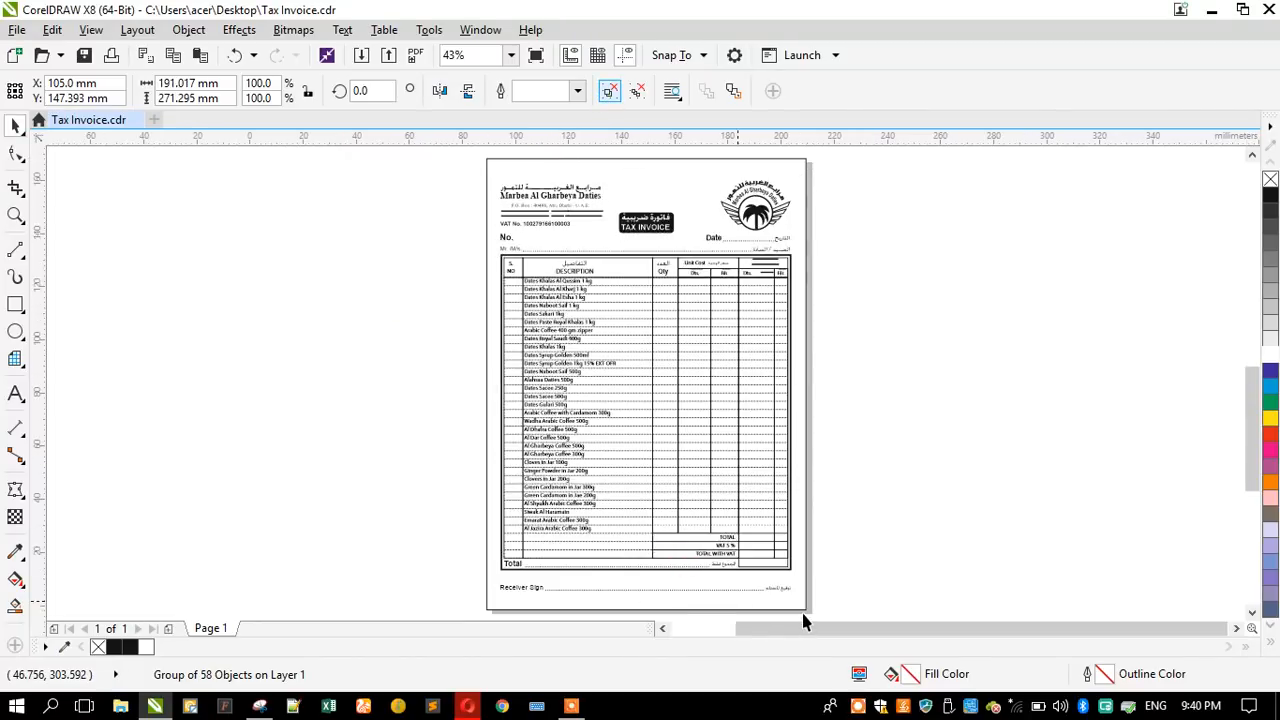
- Move the Receiver Sign label, its dotted line and the matching Arabic label slightly lower on the page
scroll(804, 615, up, 2)
drag(226, 545, 847, 598)
scroll(342, 581, up, 2)
mouse_move(308, 565)
mouse_down()
mouse_move(286, 552)
mouse_move(286, 578)
mouse_up()
scroll(300, 558, down, 2)
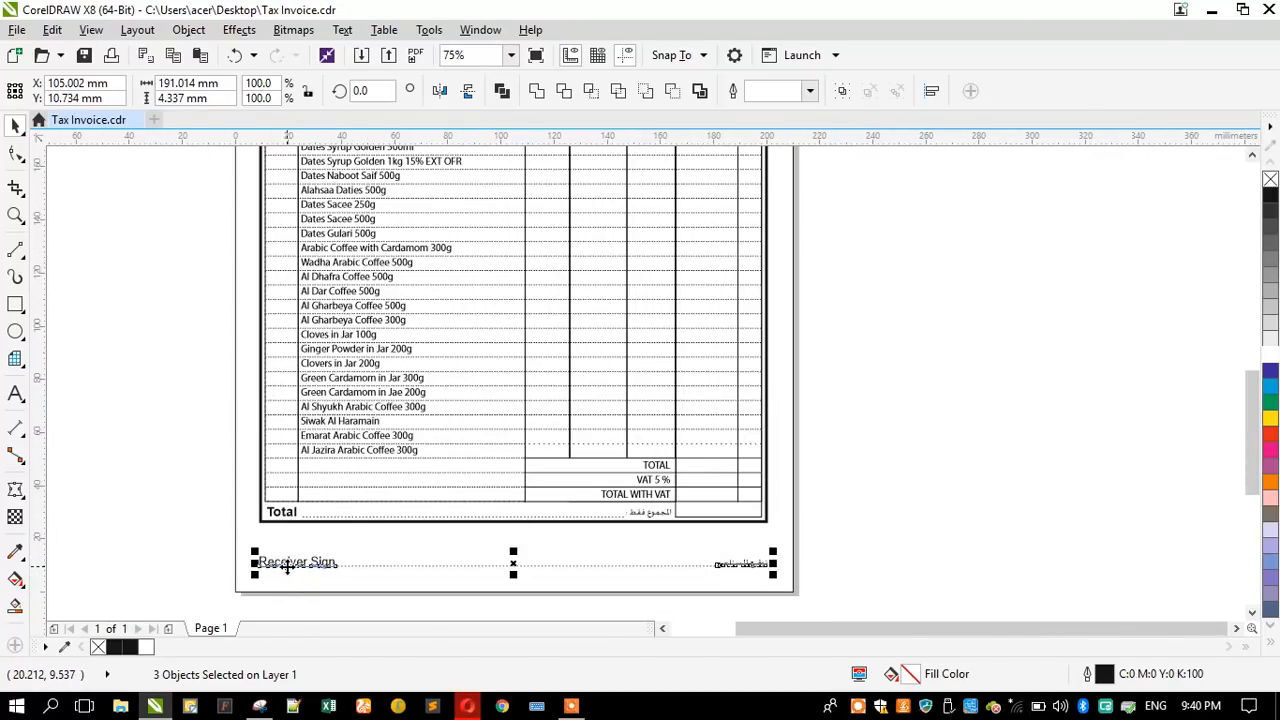
- Stretch the whole table, including the product list and totals block, downward to a height of about 213 mm
click(172, 528)
drag(211, 537, 844, 170)
scroll(474, 180, down, 2)
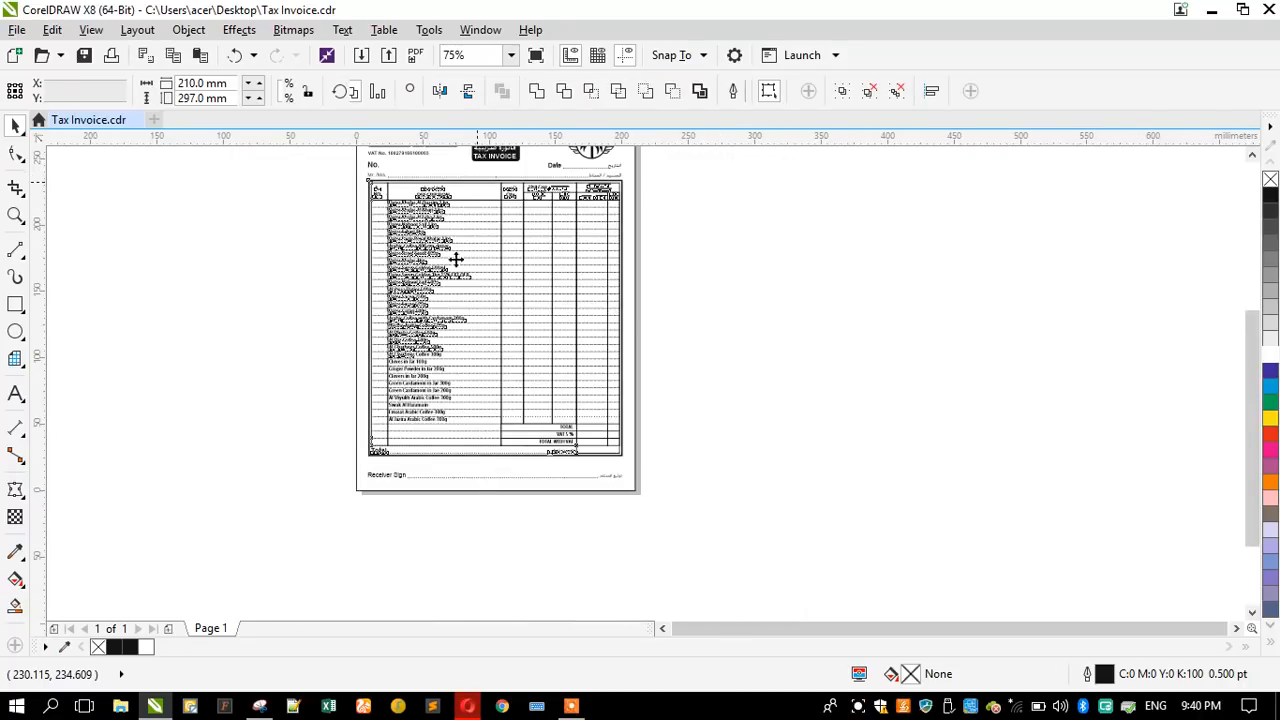
scroll(461, 476, up, 2)
drag(556, 452, 552, 476)
scroll(545, 470, down, 1)
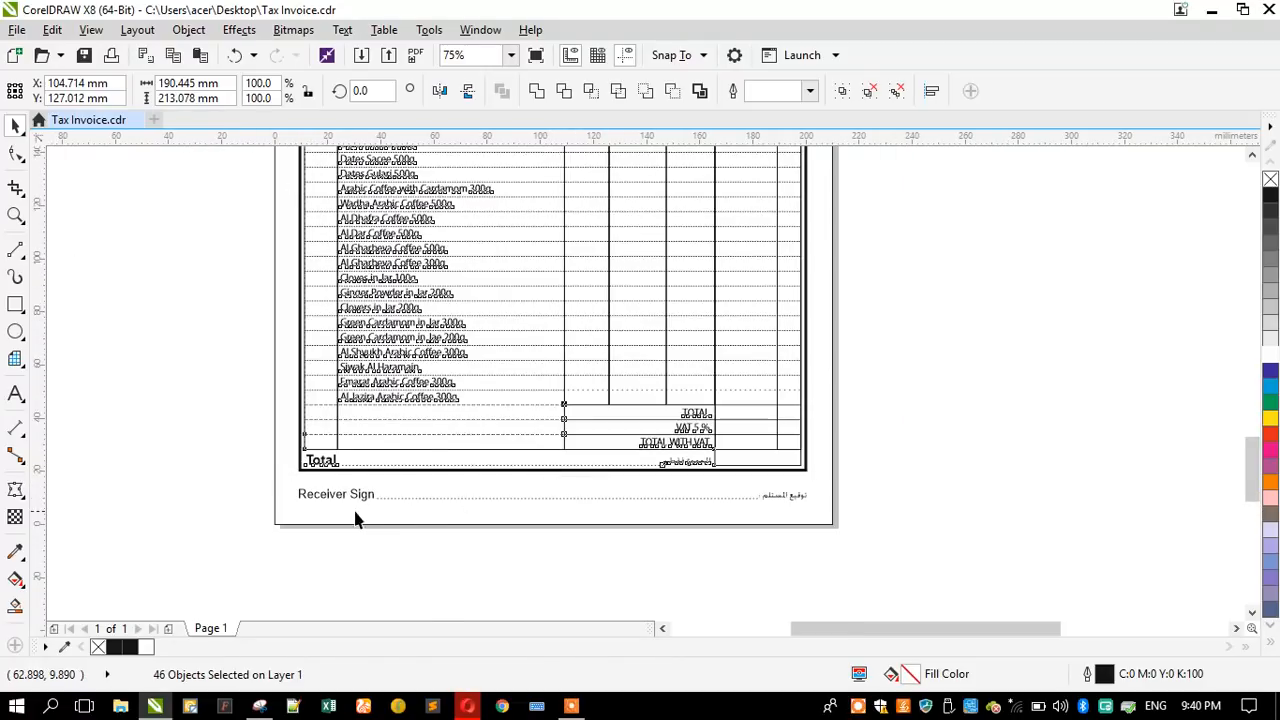
- Align the Receiver Sign label with the table frame's left edge and its Arabic counterpart with the frame's right edge
scroll(330, 540, up, 1)
click(325, 485)
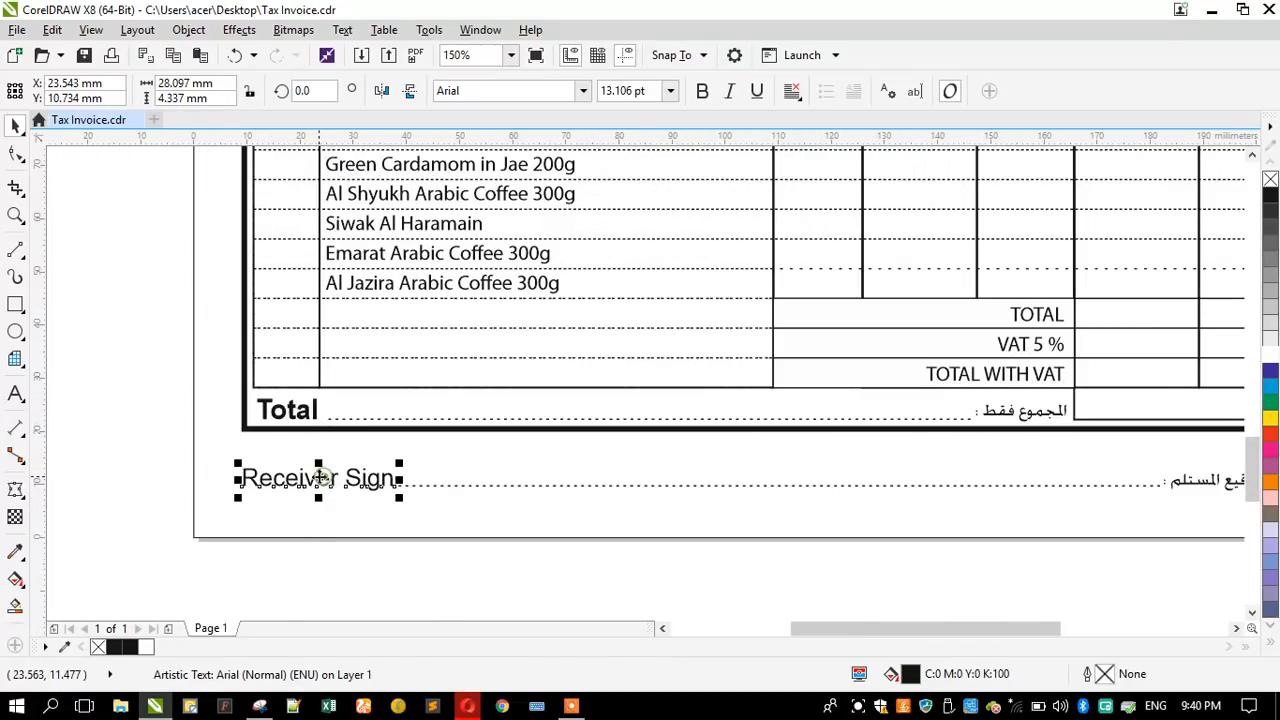
shift+click(245, 431)
click(148, 450)
scroll(504, 490, down, 1)
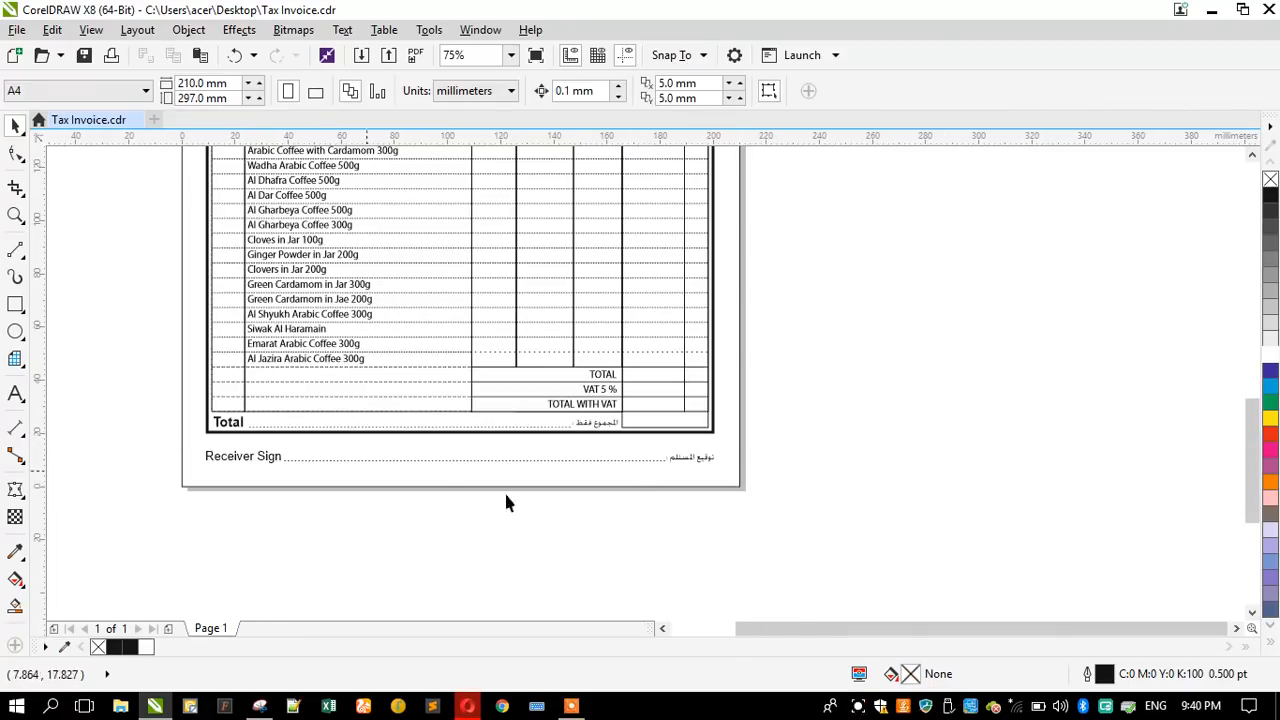
scroll(705, 445, up, 1)
click(680, 478)
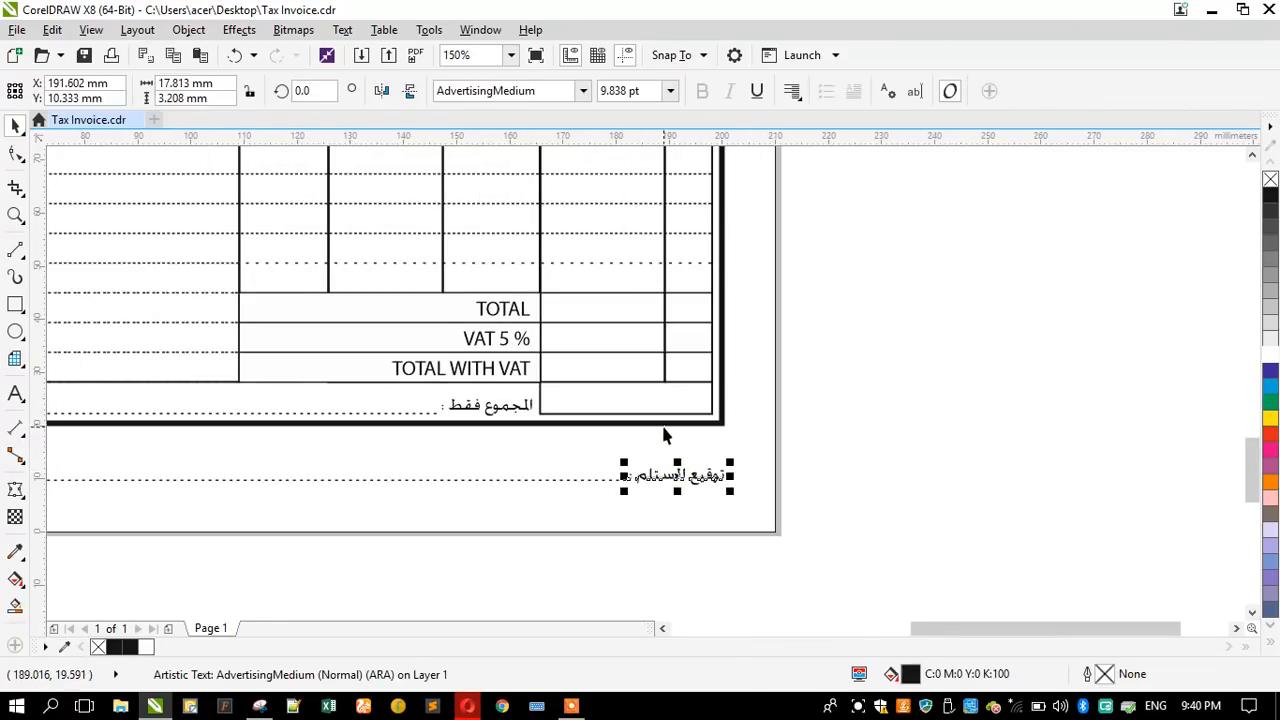
shift+click(665, 422)
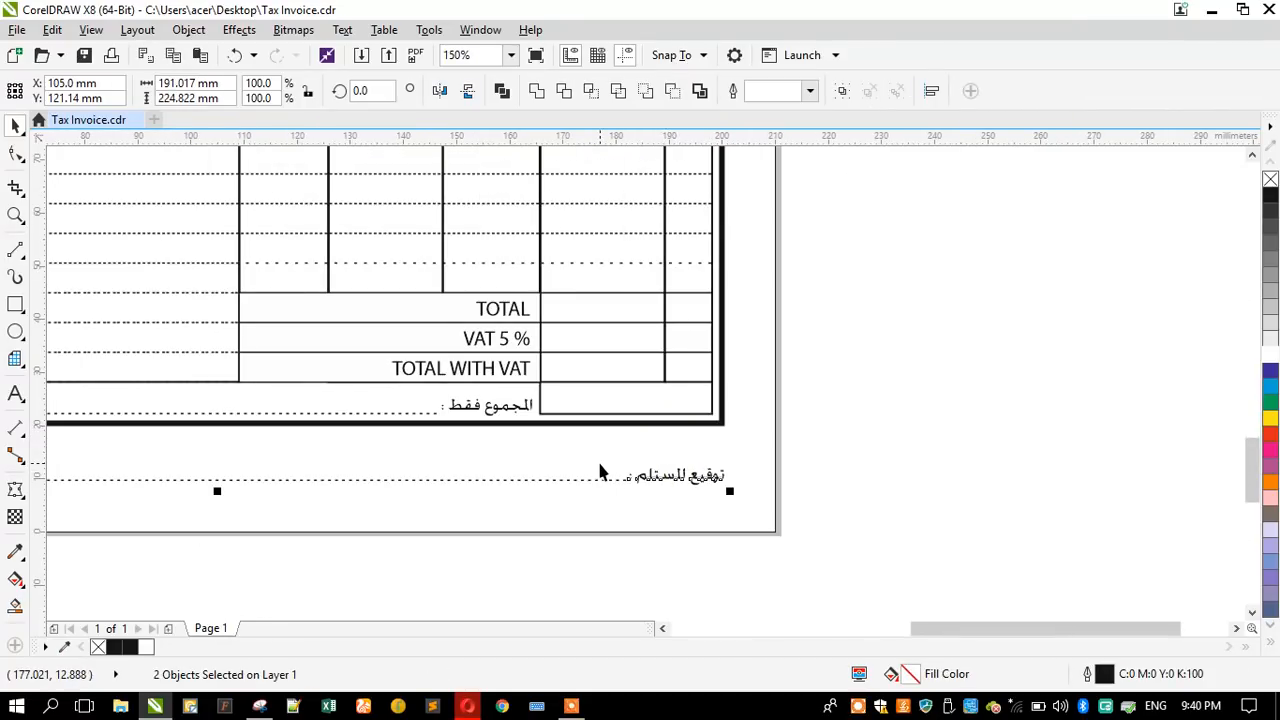
click(920, 410)
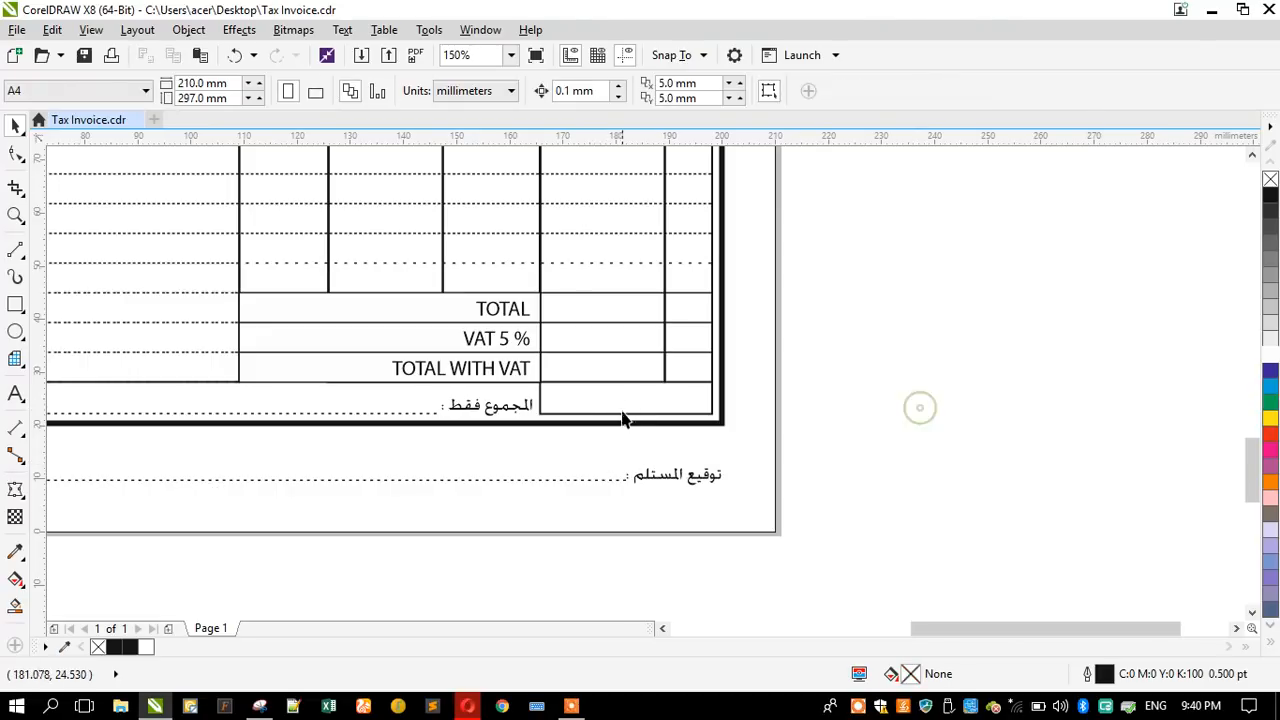
- Set the outline width of the thick outer table frame to 2.5 pt
click(618, 424)
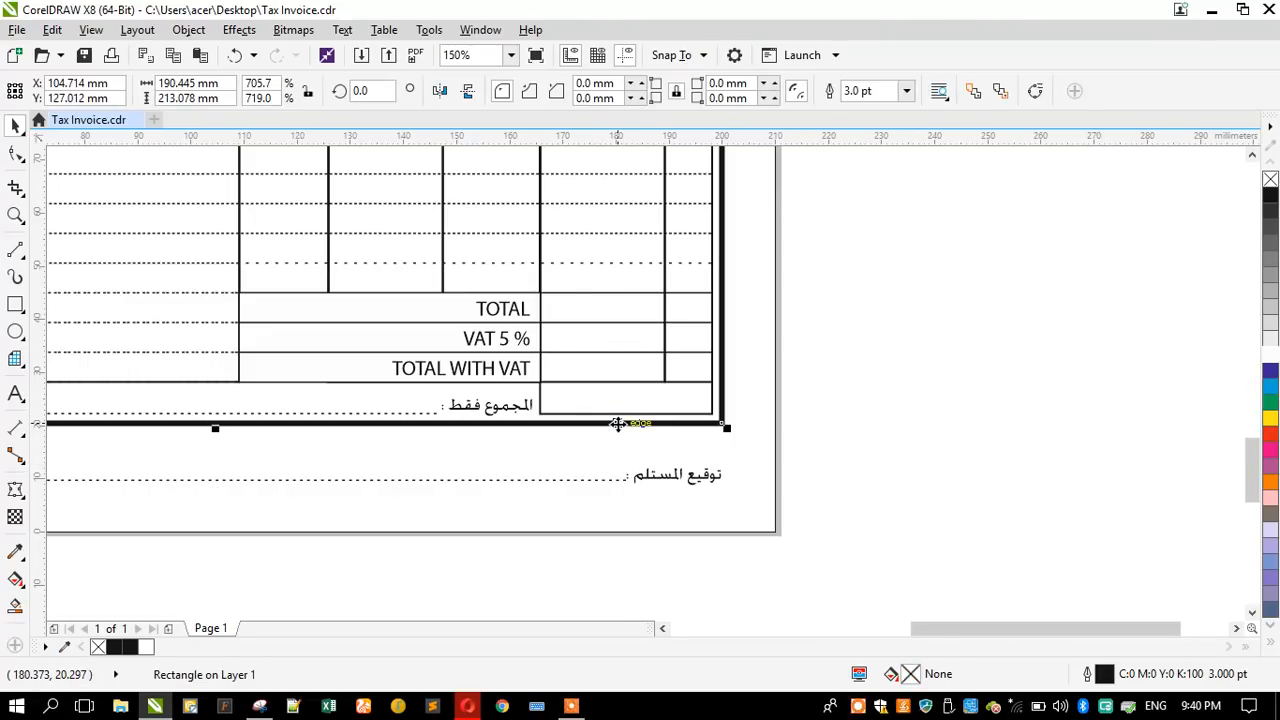
key(F12)
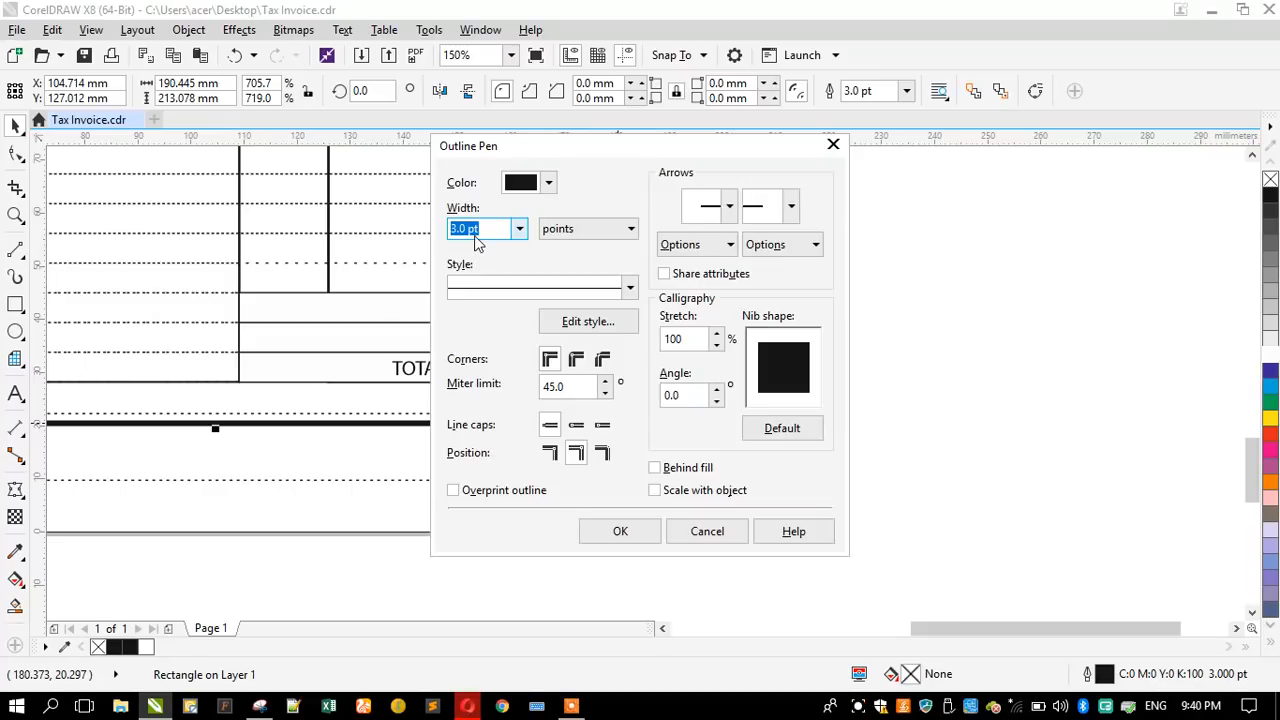
text(2.5)
key(Return)
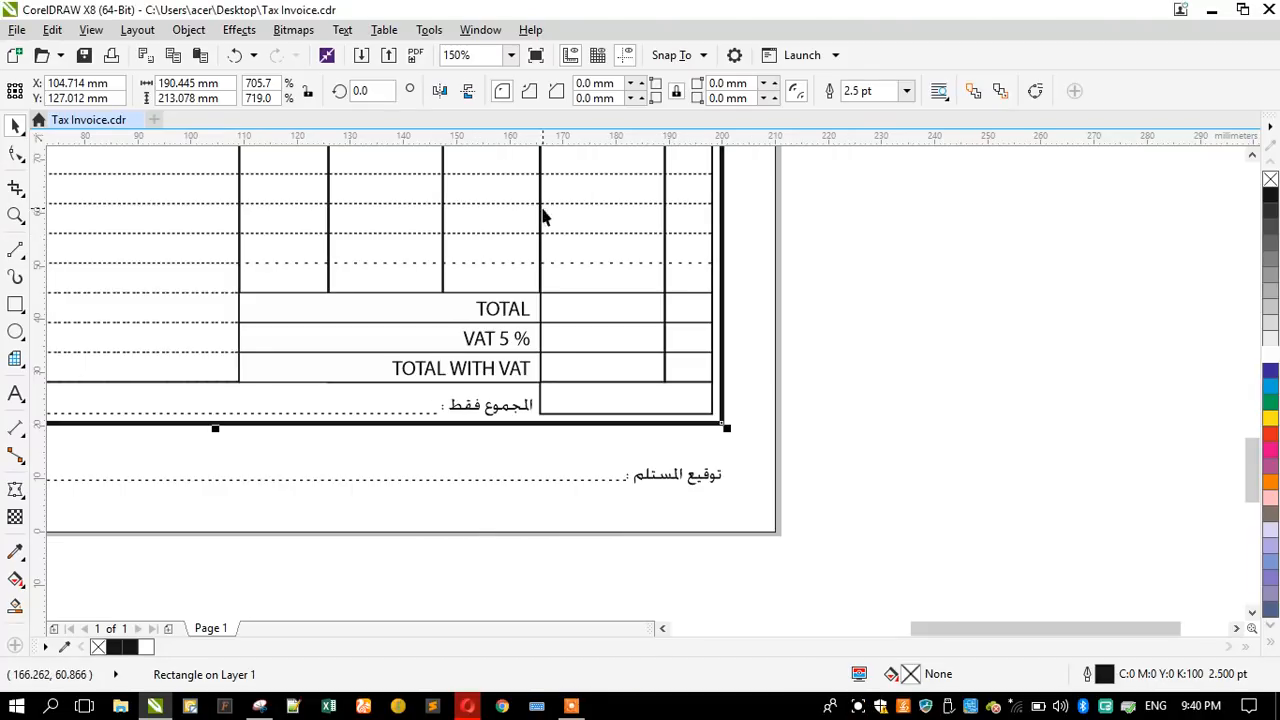
click(860, 368)
key(shift+F4)
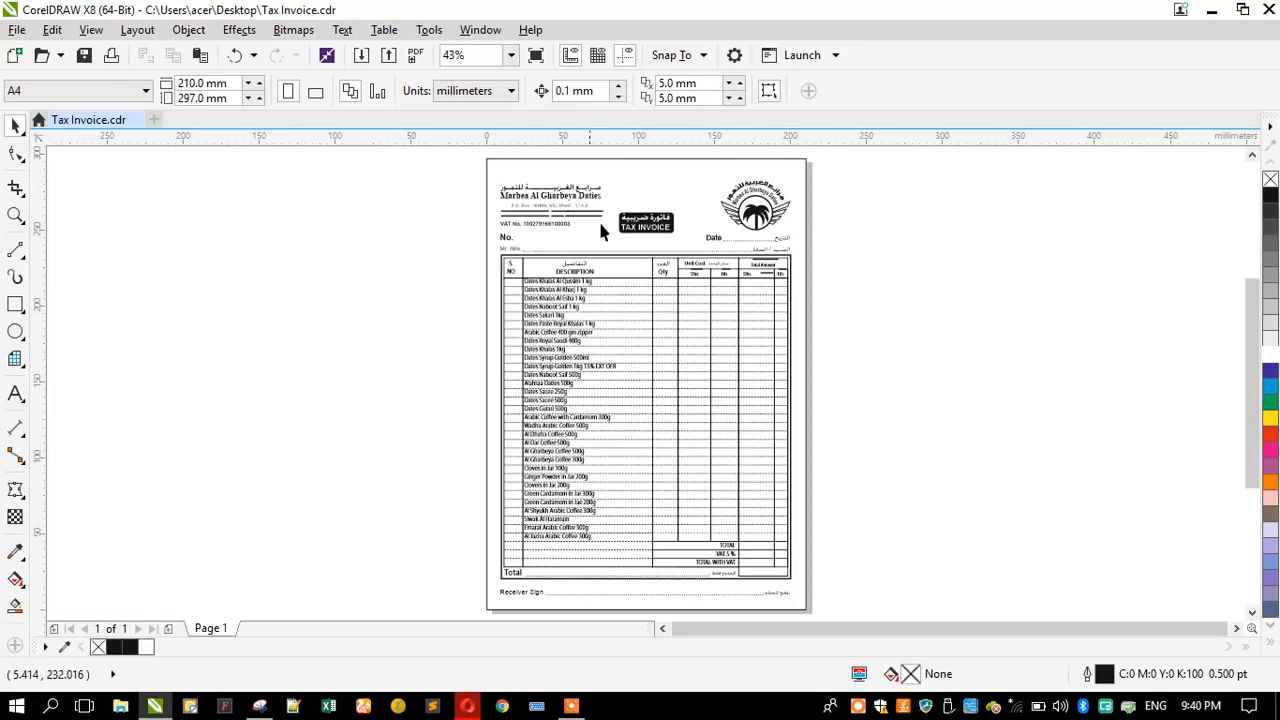
- Move the header block with company details, logo, title, number, date and customer lines slightly up, away from the table
scroll(671, 246, up, 2)
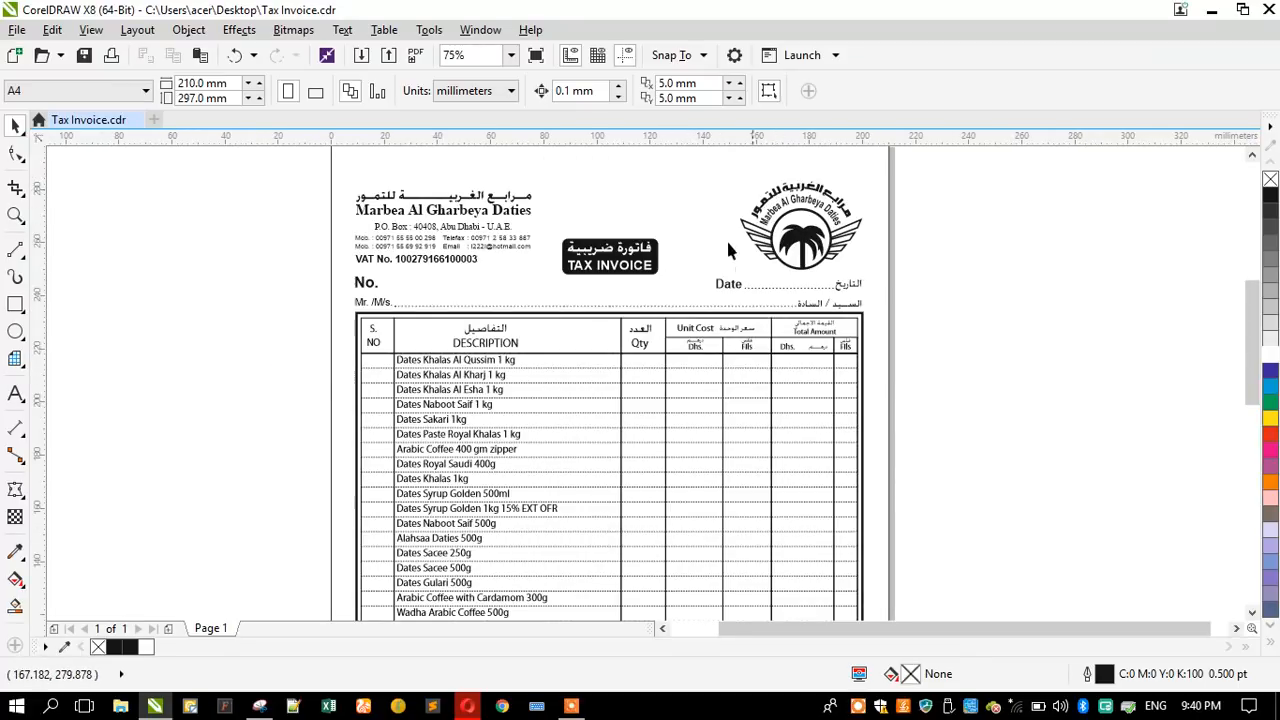
scroll(728, 250, down, 2)
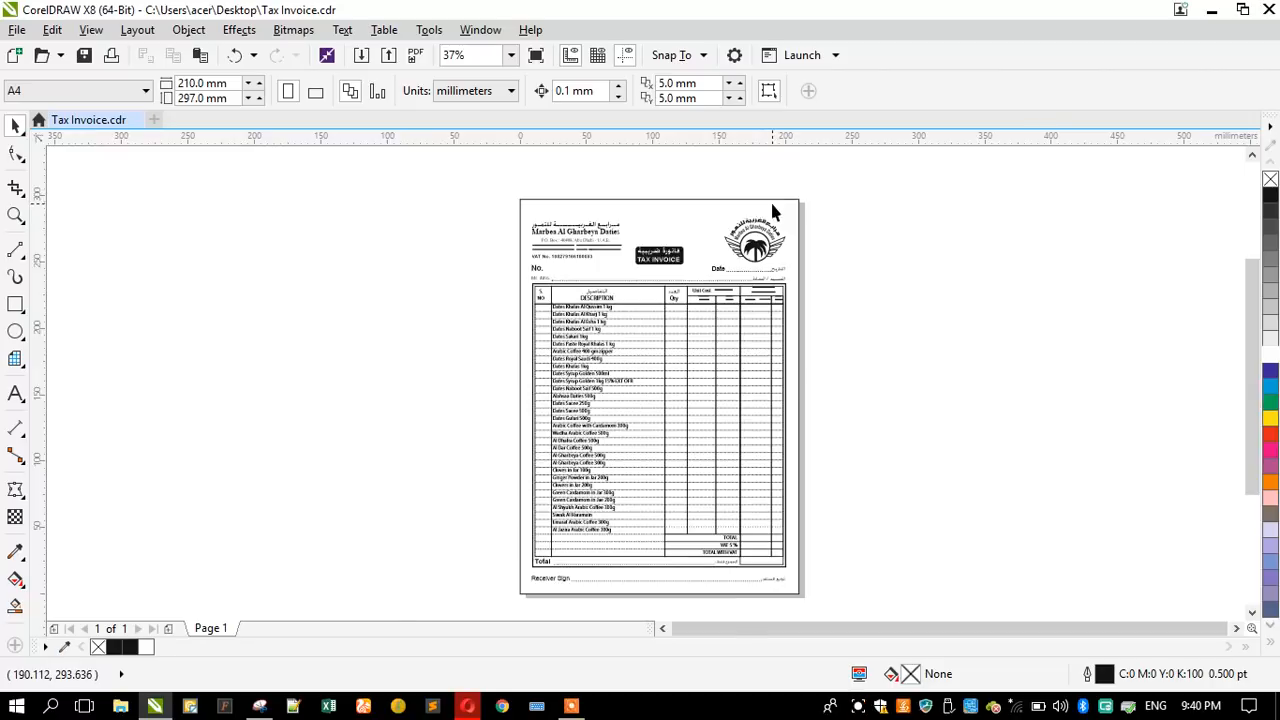
scroll(771, 210, up, 2)
drag(178, 205, 898, 356)
scroll(470, 272, up, 2)
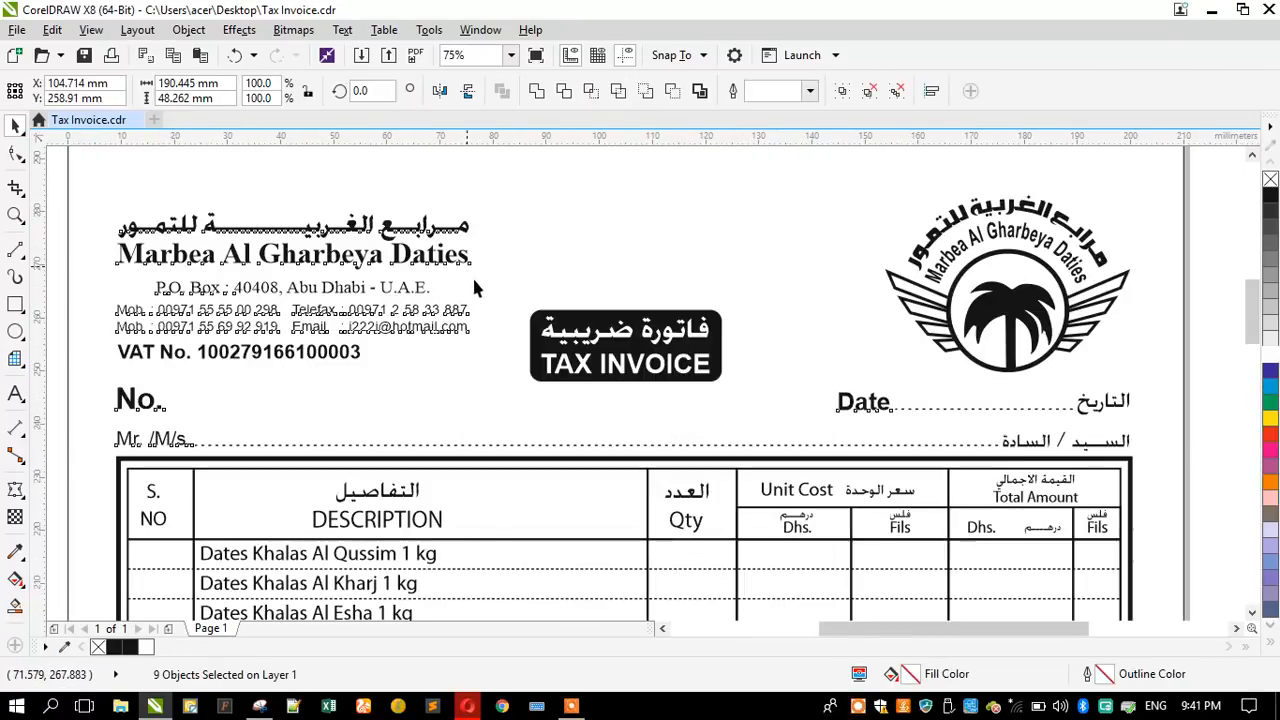
drag(543, 329, 538, 319)
scroll(538, 315, down, 2)
click(84, 279)
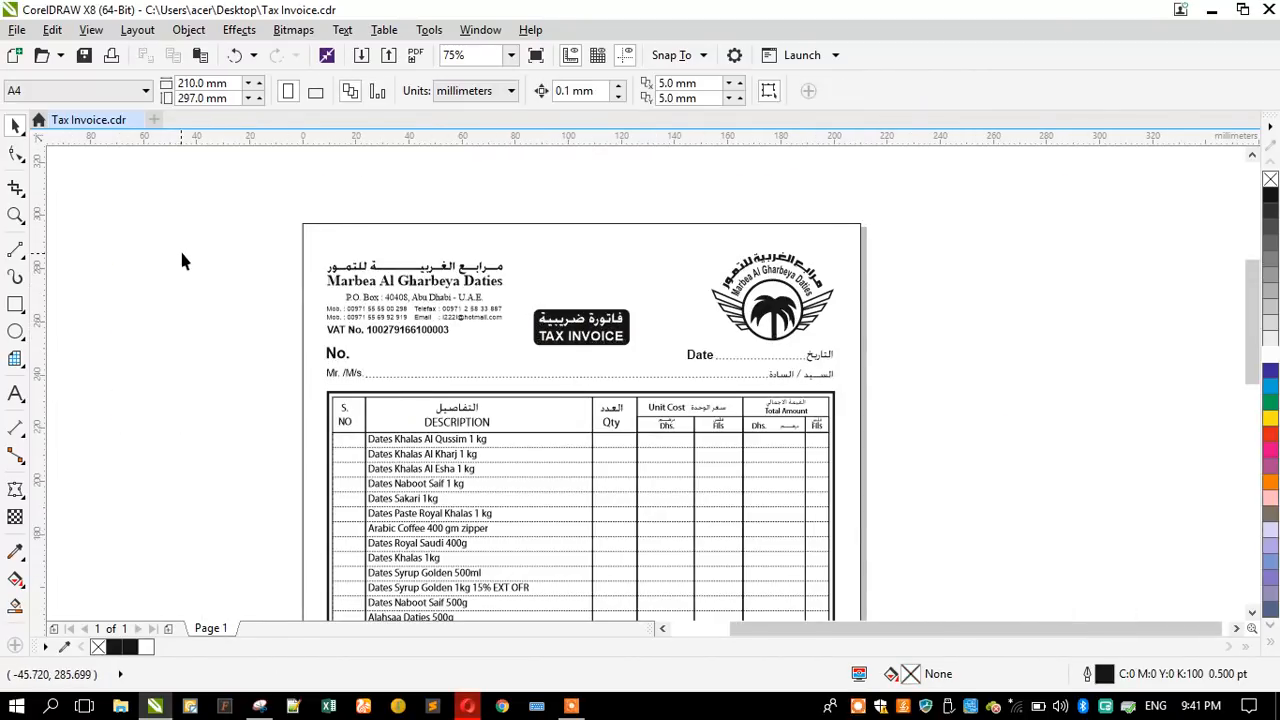
key(shift+F4)
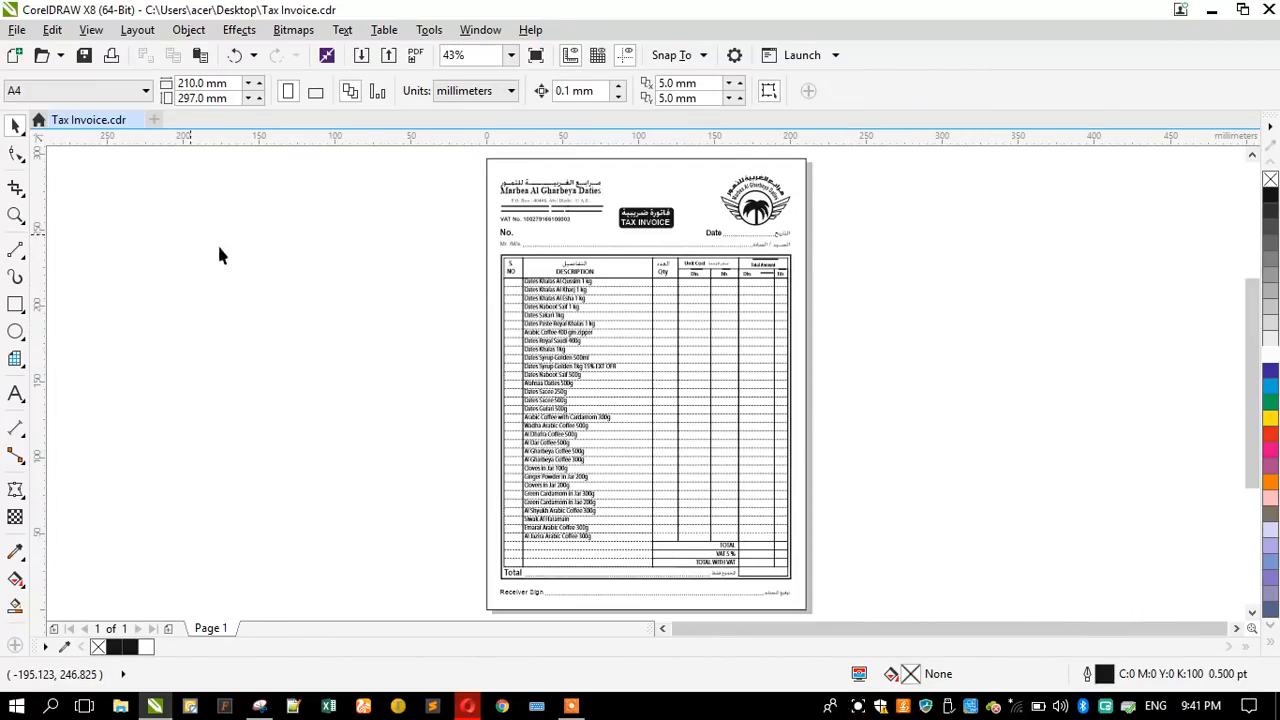
- Start an object colour replacement and sample the black of the invoice text as the colour to find
click(52, 29)
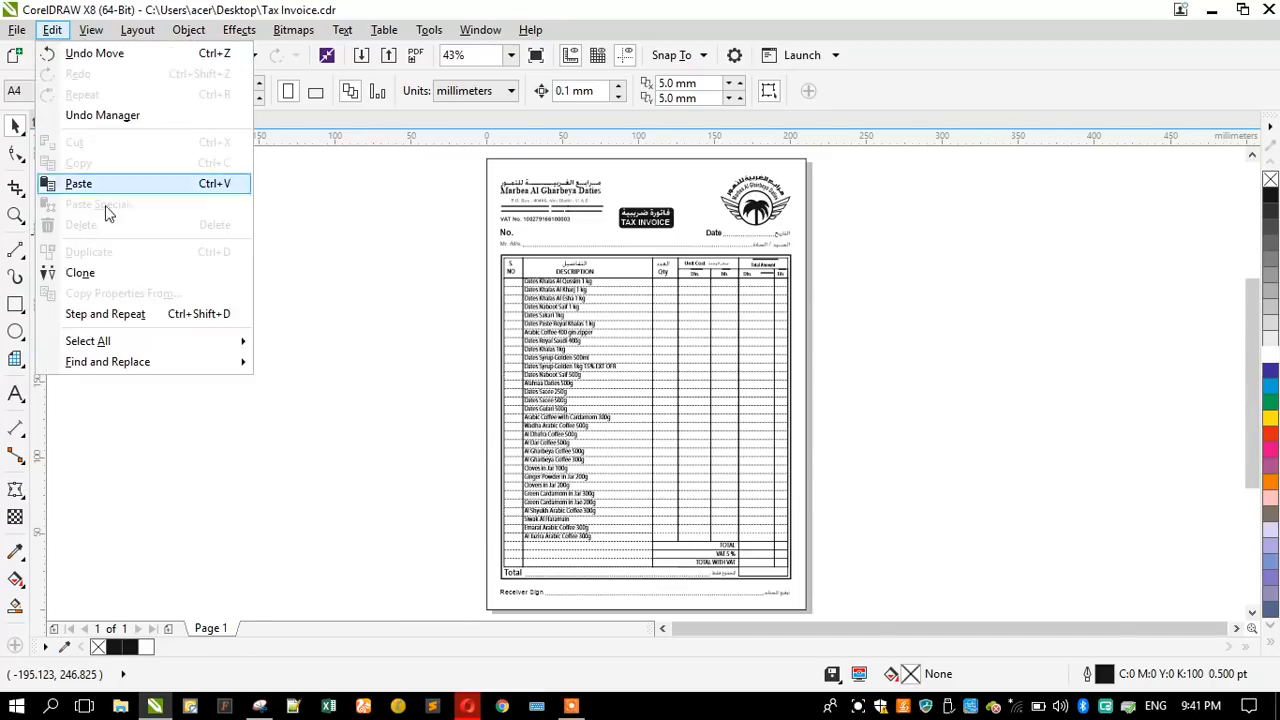
mouse_move(170, 361)
click(278, 384)
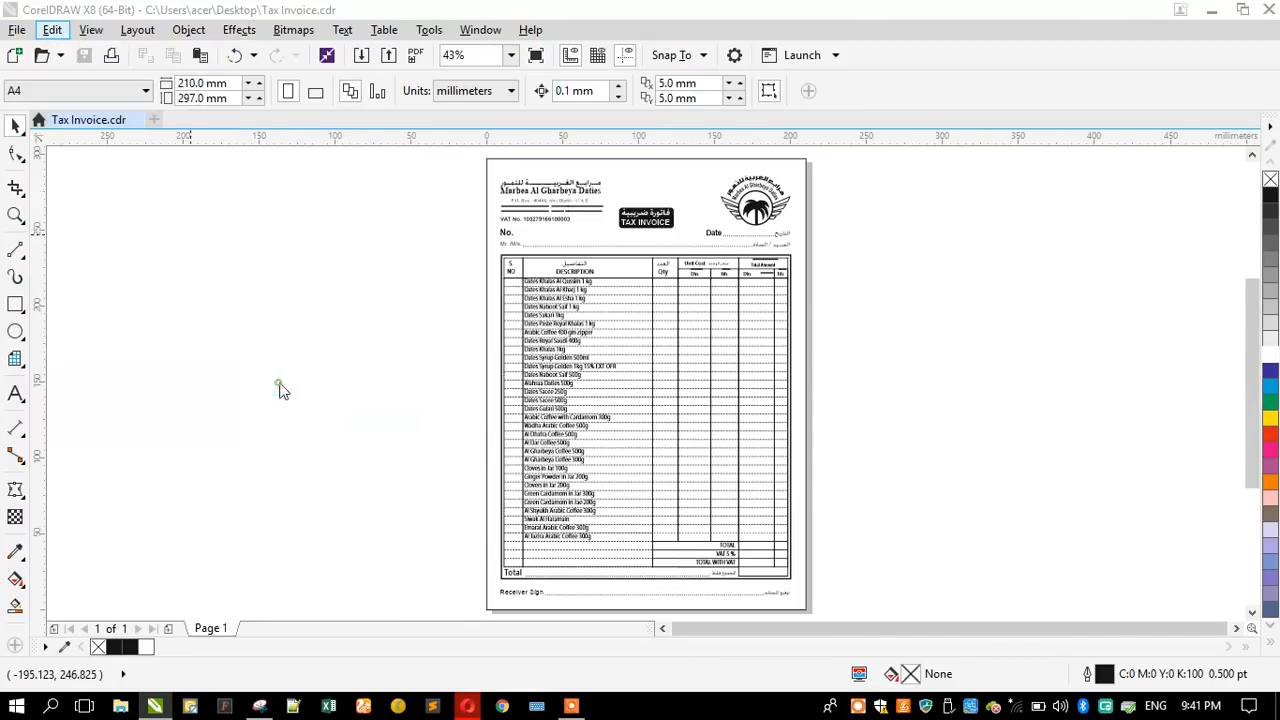
click(667, 521)
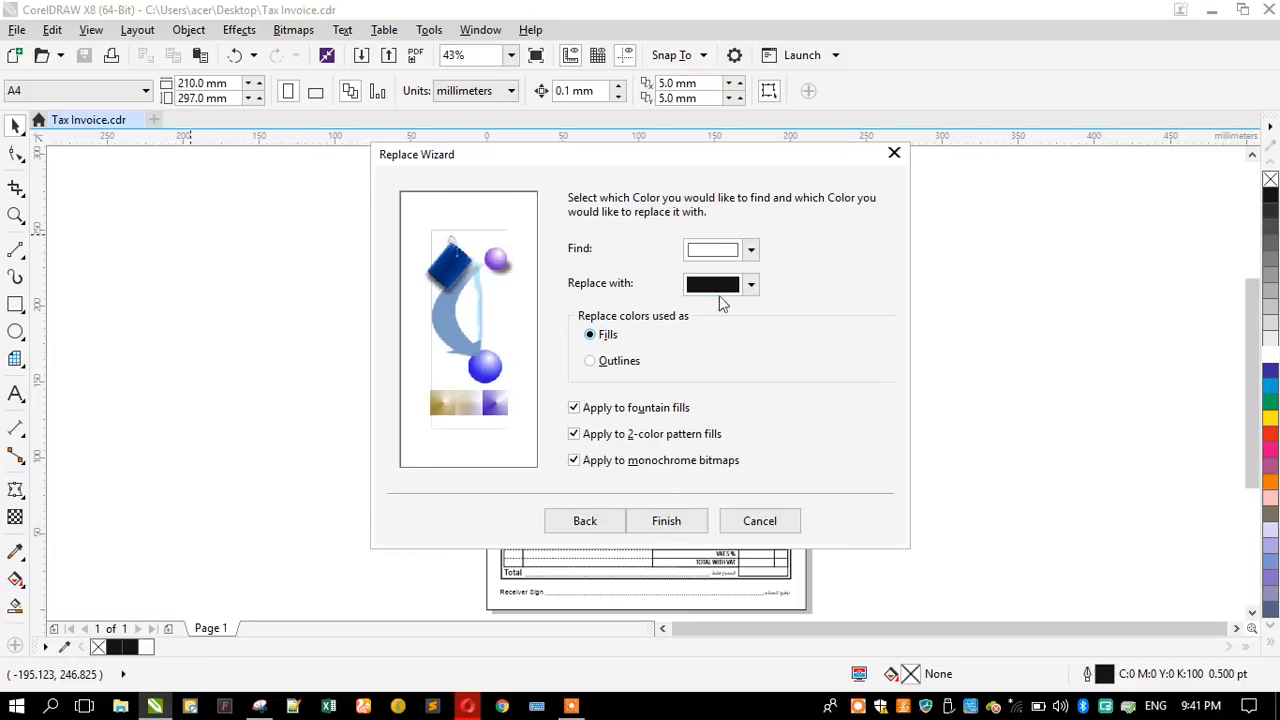
click(716, 256)
click(757, 299)
click(706, 561)
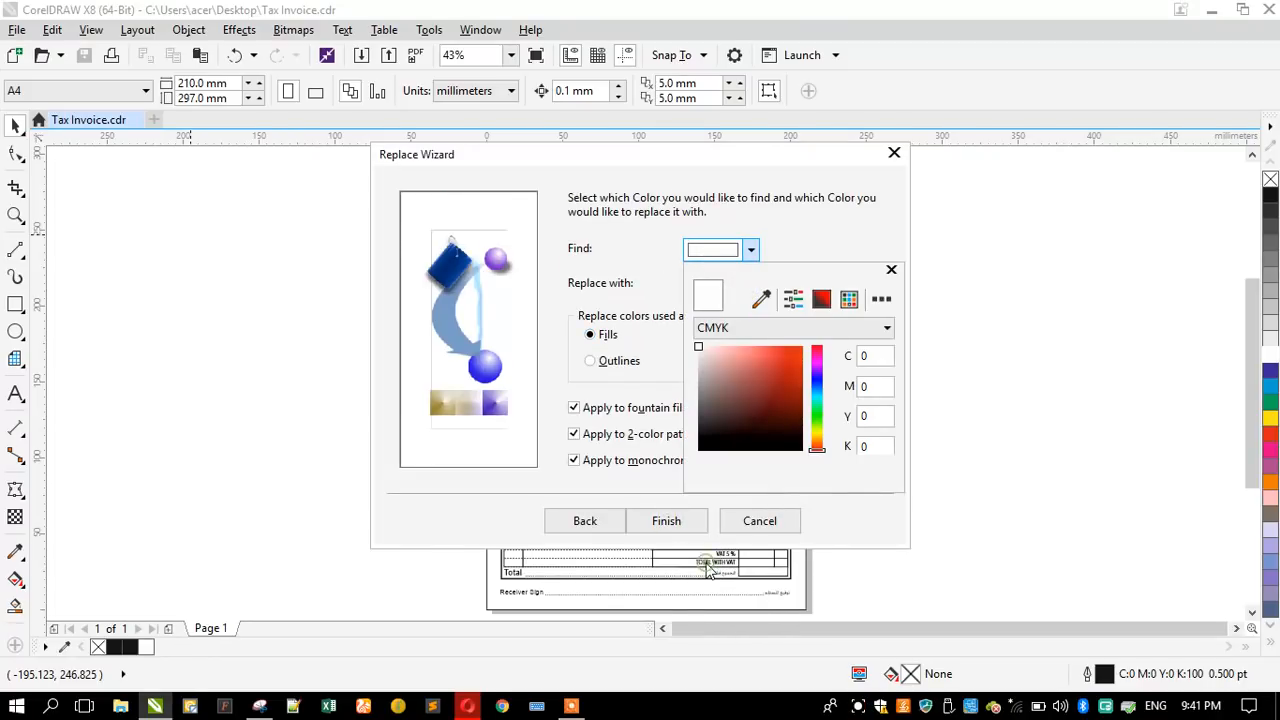
click(759, 299)
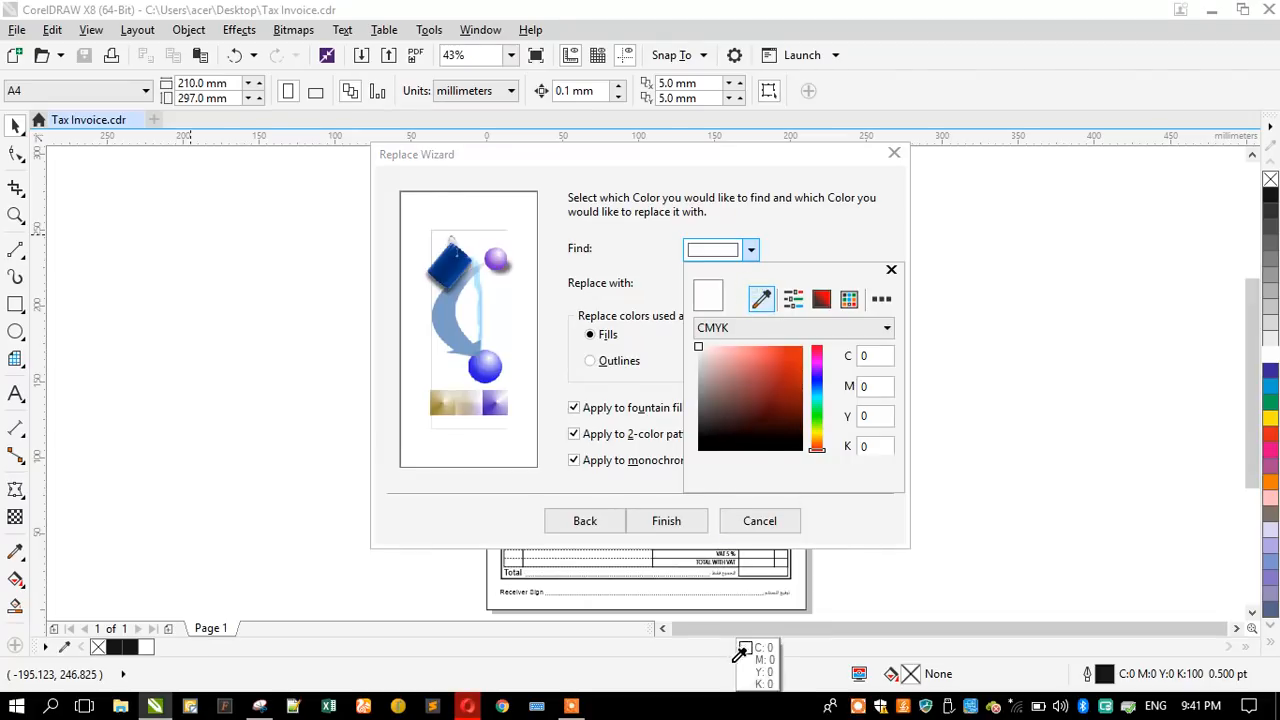
click(724, 563)
click(640, 293)
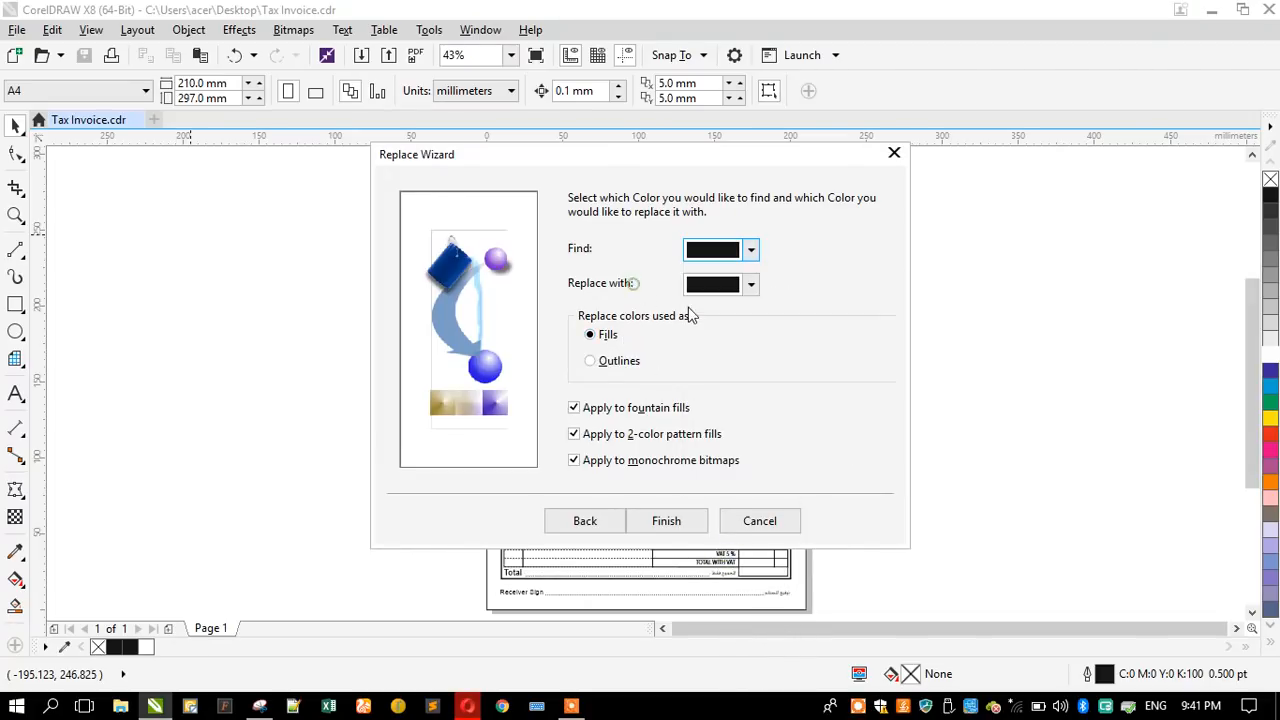
- Choose the palette's dark blue as the replacement colour for fills and replace every black fill on the page
click(720, 284)
click(762, 335)
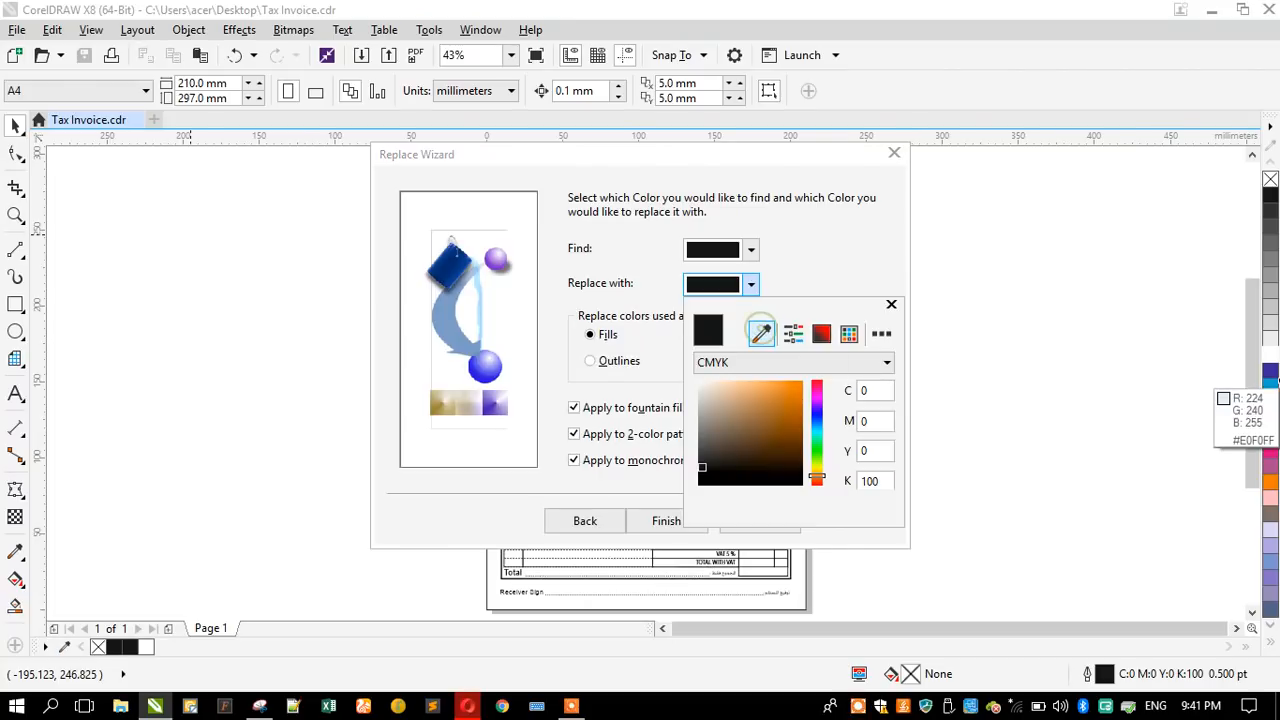
click(1270, 372)
click(577, 258)
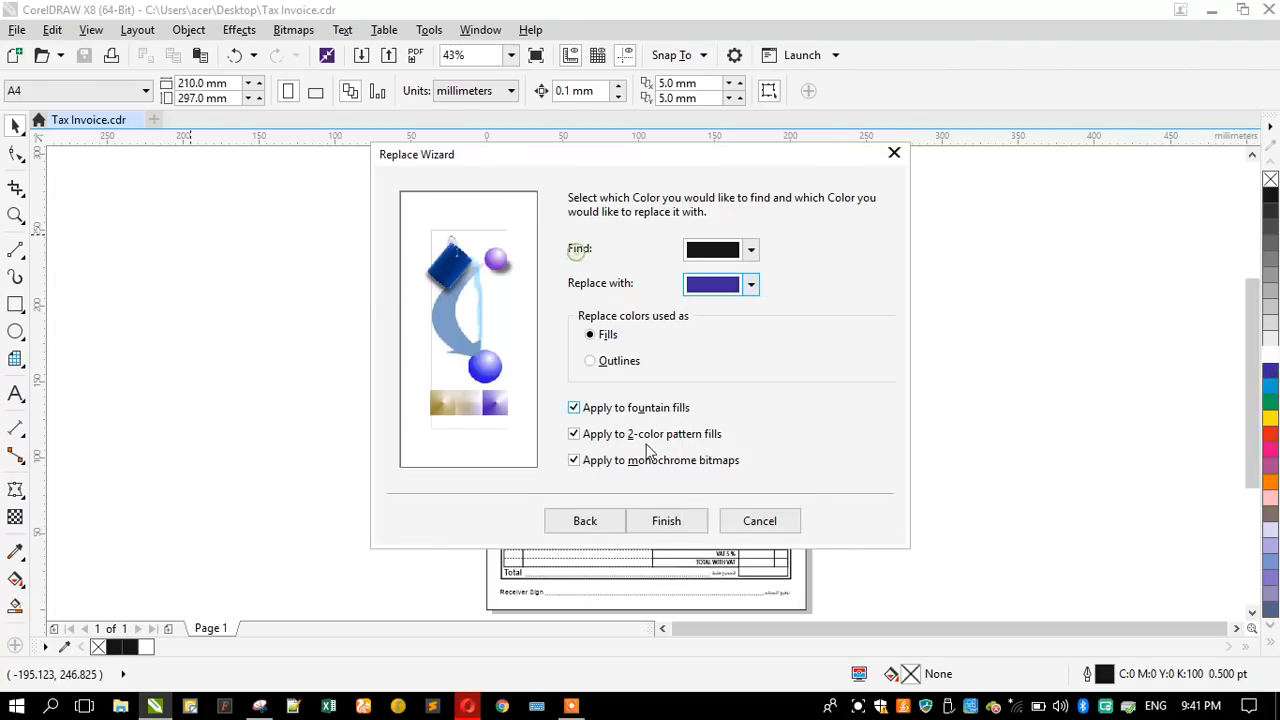
click(659, 524)
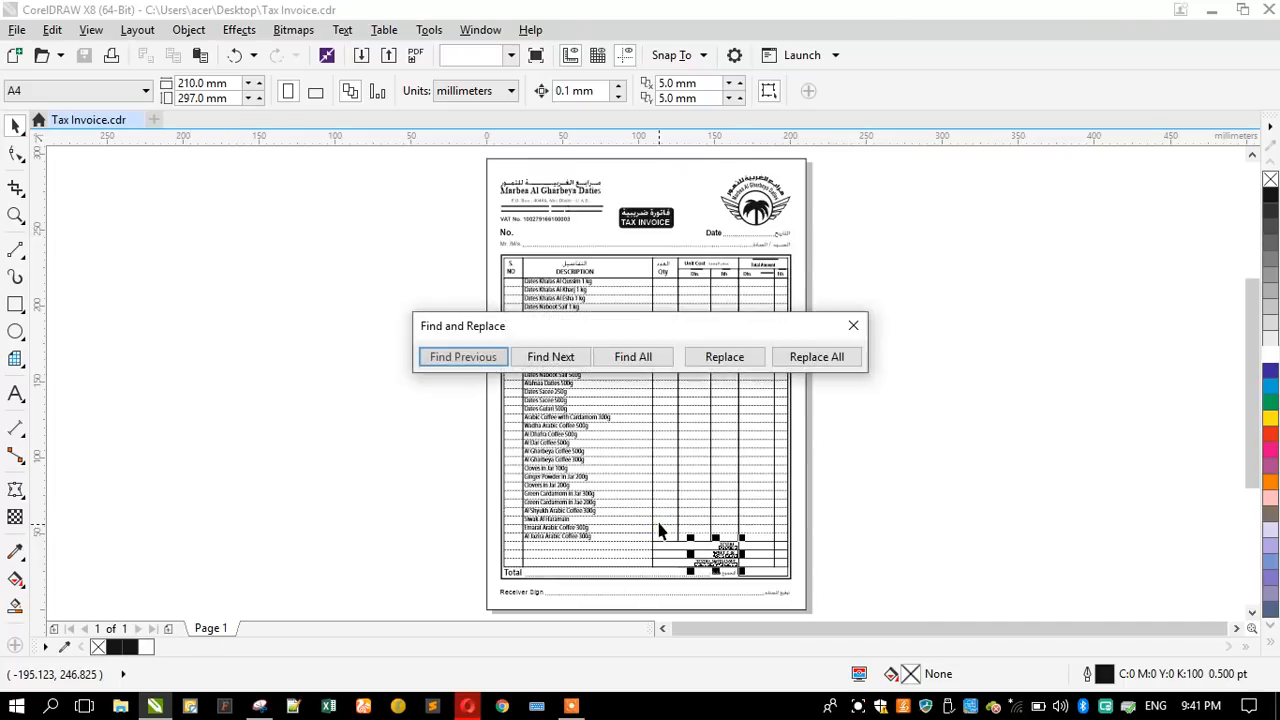
click(800, 360)
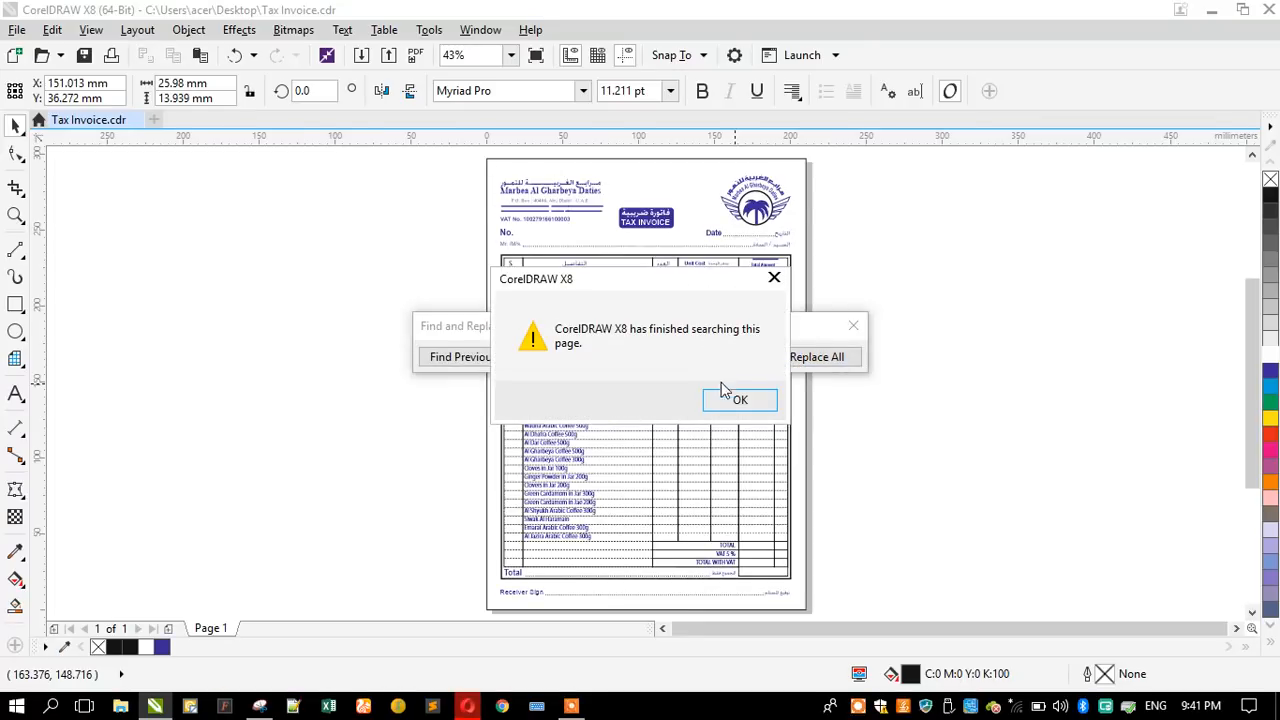
click(735, 399)
click(853, 326)
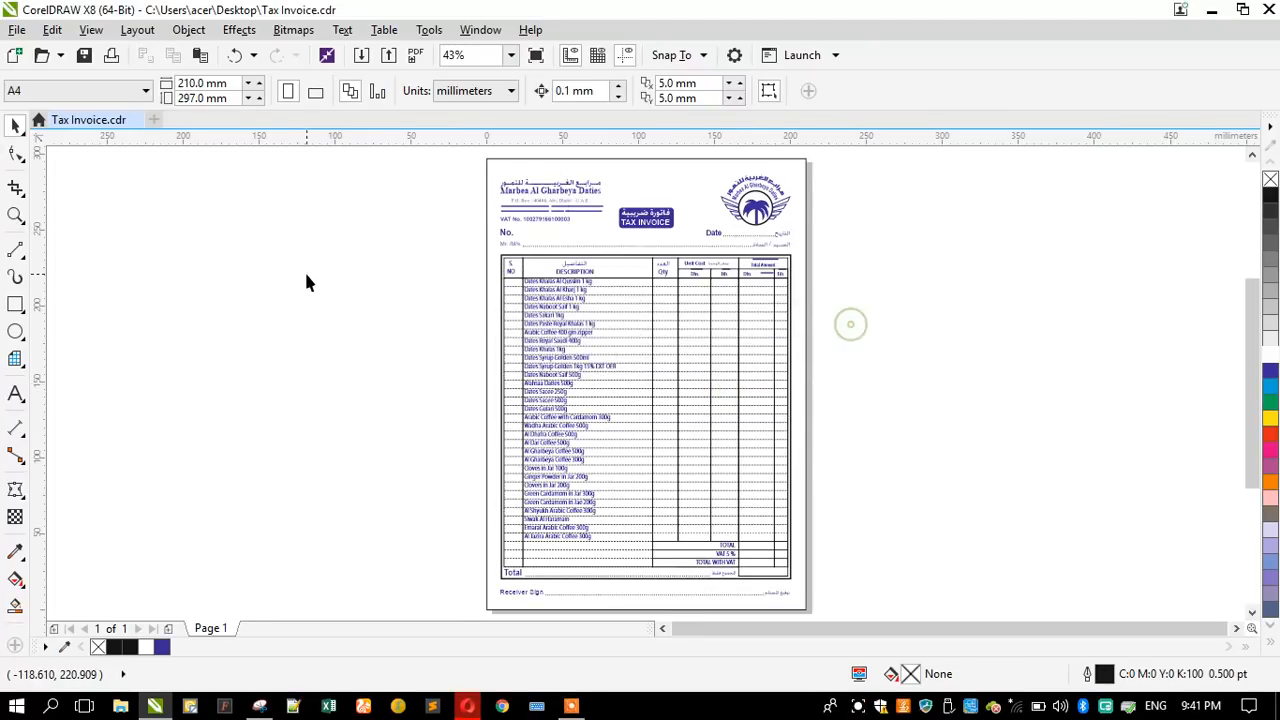
- Start a second object colour replacement with palette black (C0 M0 Y0 K100) as the colour to find
click(52, 30)
mouse_move(166, 374)
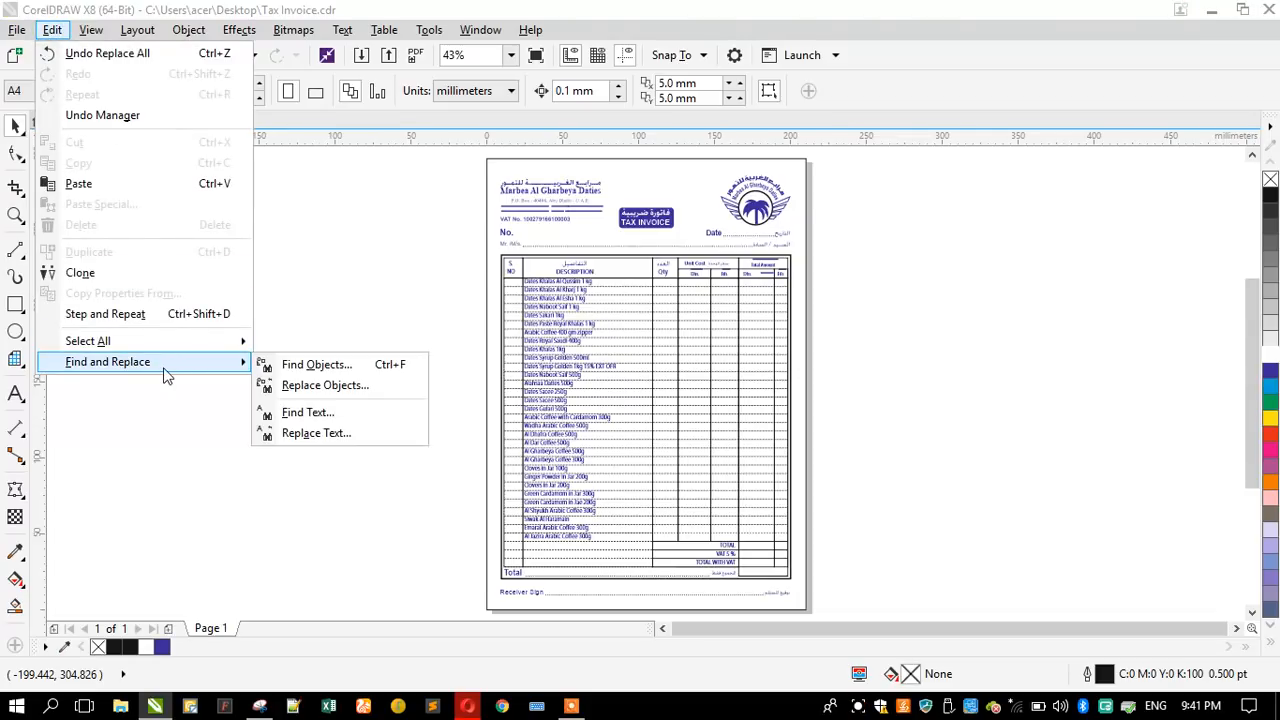
click(330, 385)
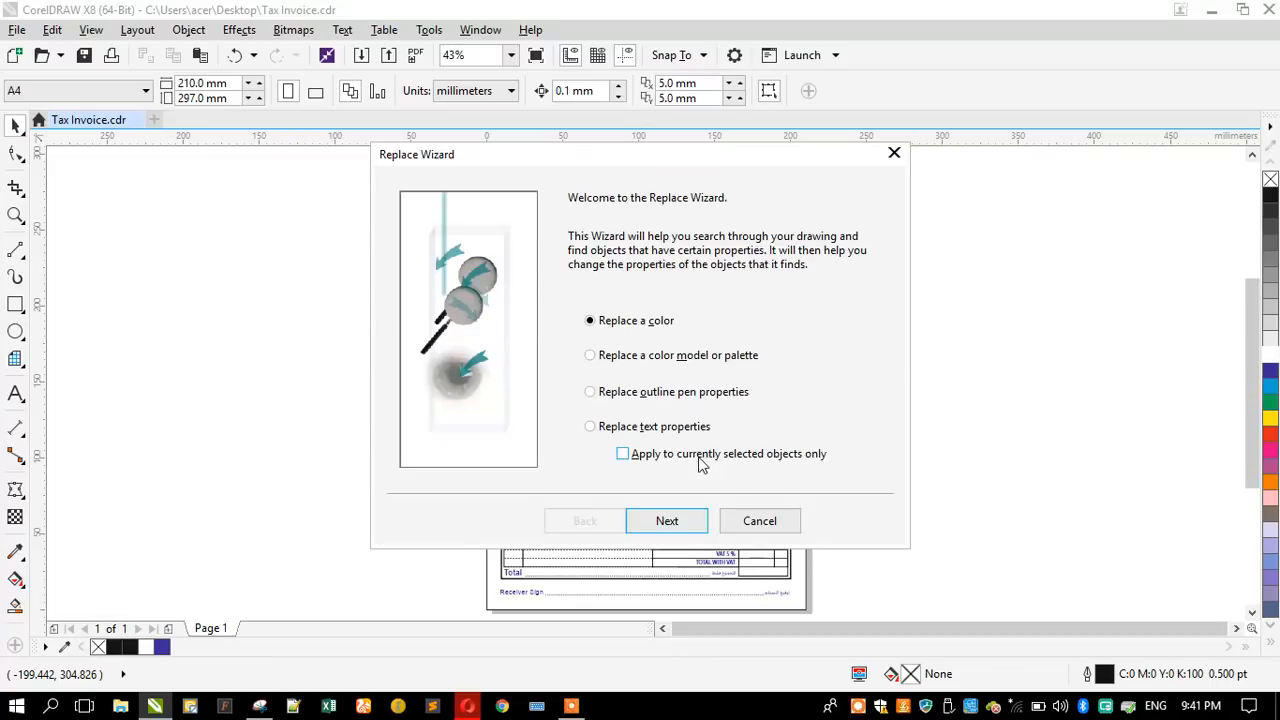
click(669, 514)
click(712, 250)
click(761, 297)
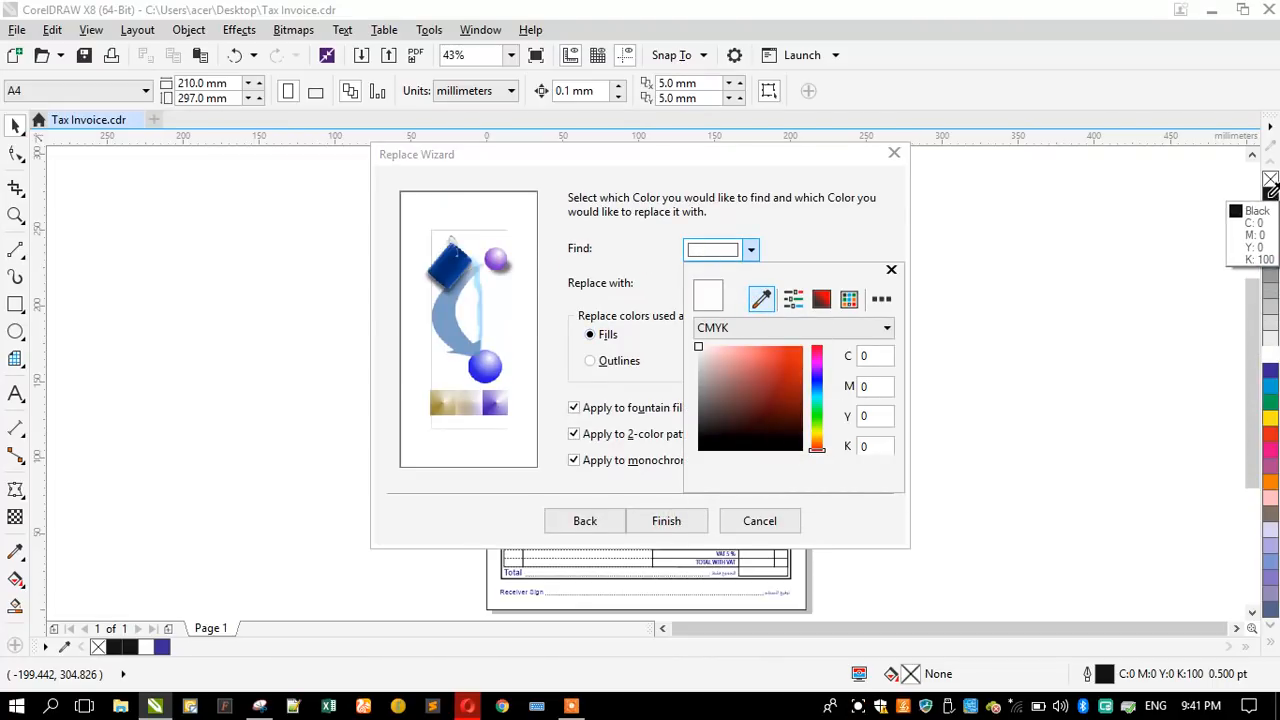
click(1268, 200)
click(697, 212)
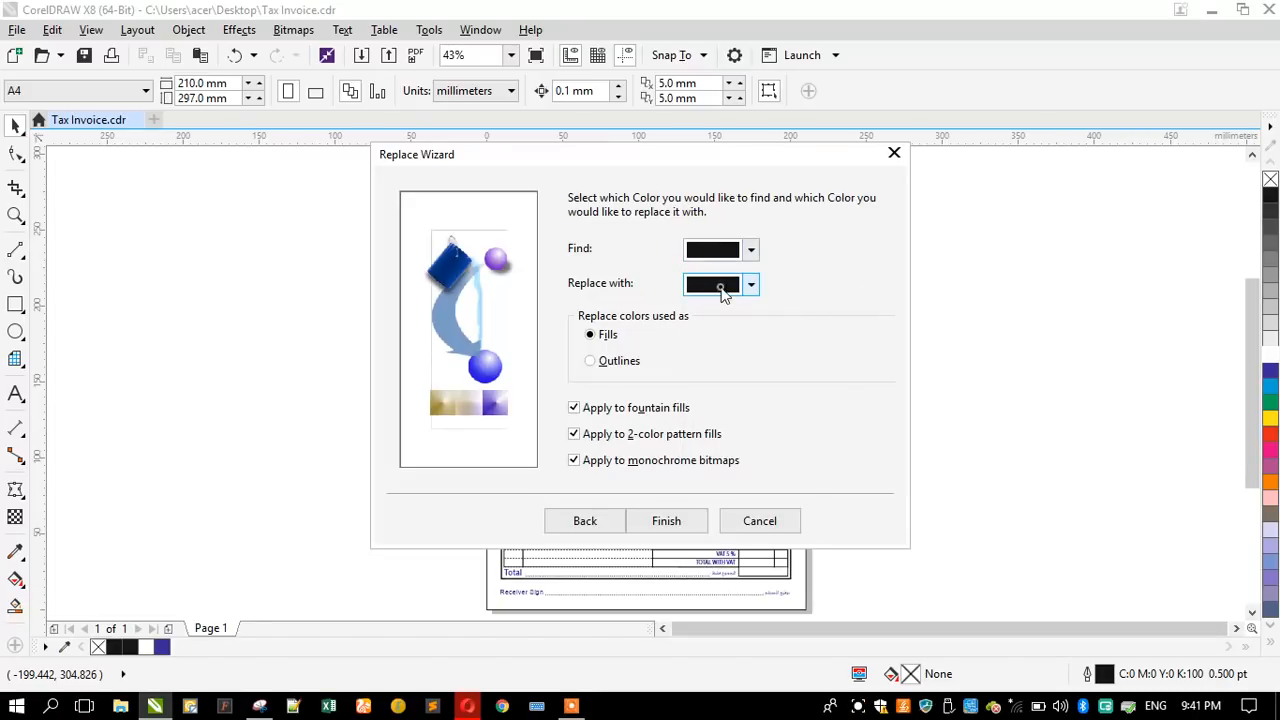
- Set the replacement colour to dark blue (C100 M100 Y0 K0) for outlines and replace all black outlines
click(719, 286)
click(761, 333)
click(1271, 371)
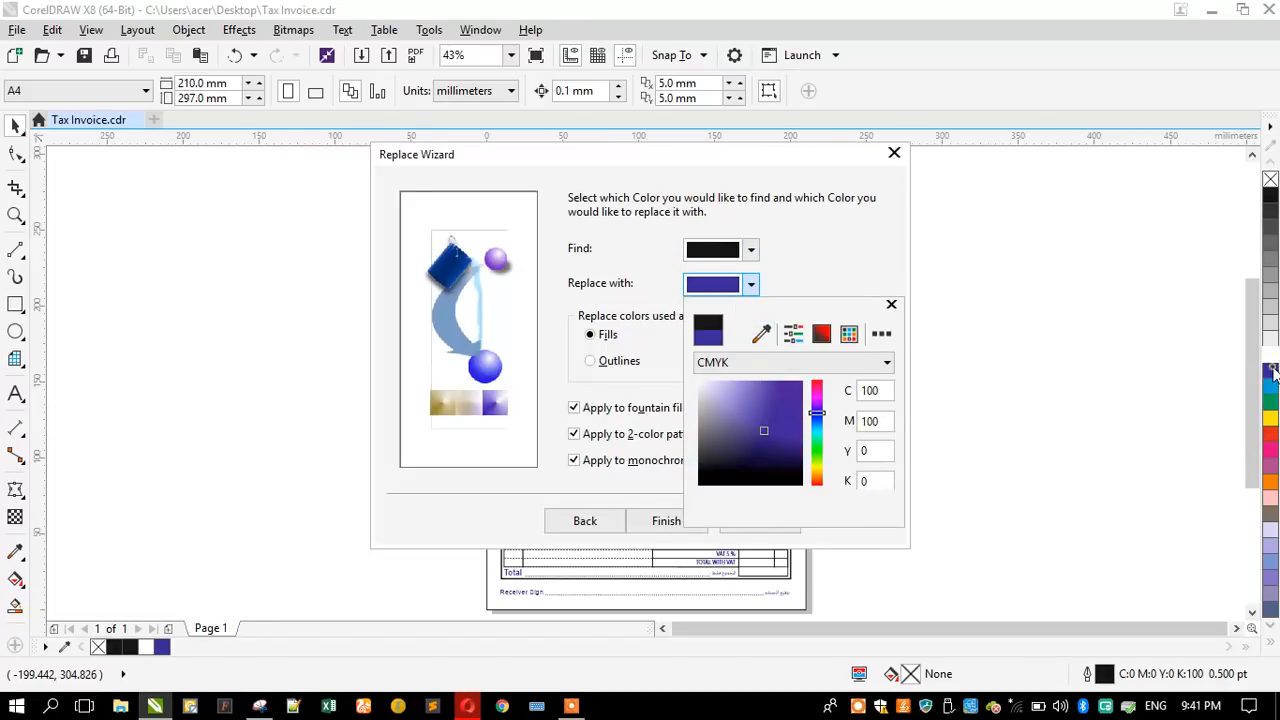
click(864, 263)
click(592, 362)
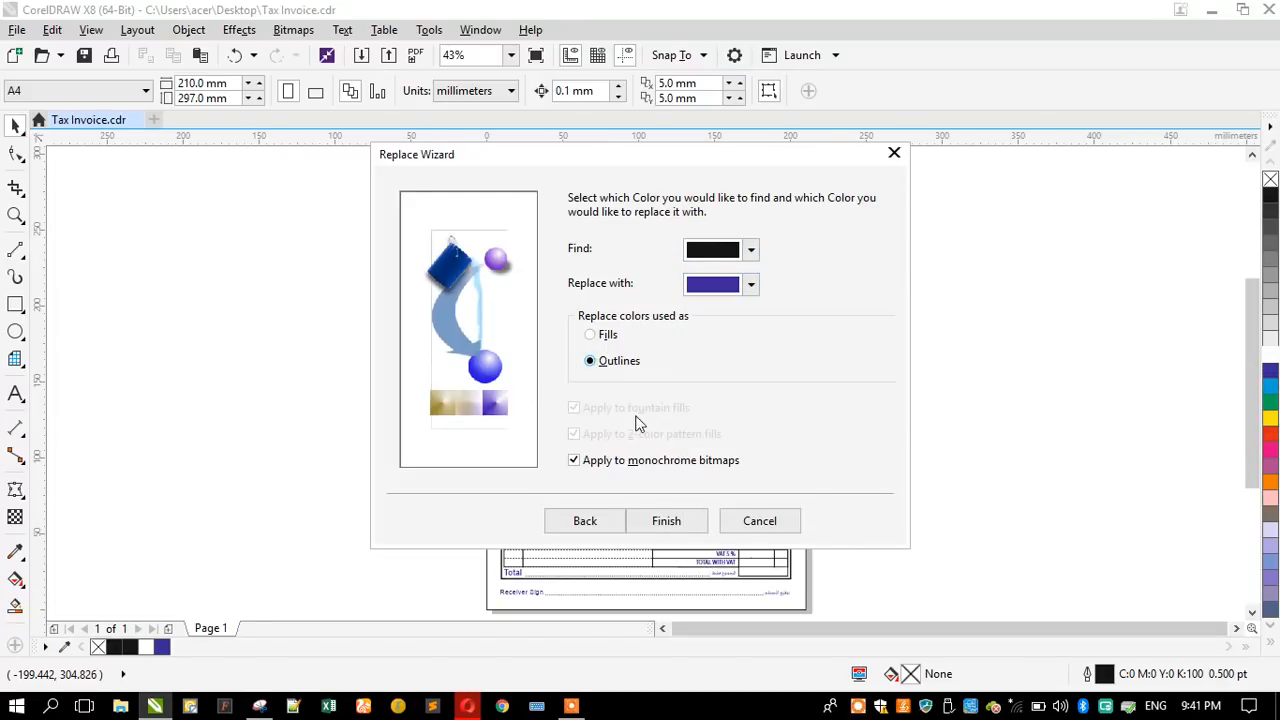
click(656, 513)
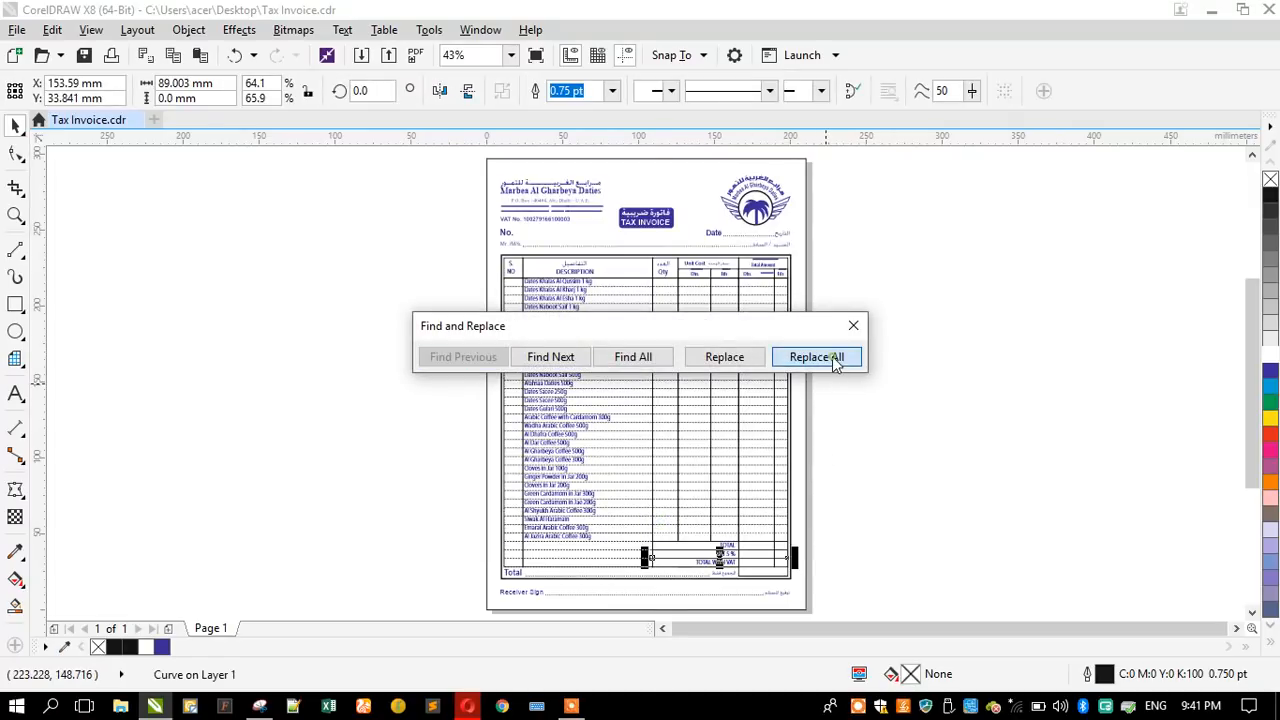
click(834, 359)
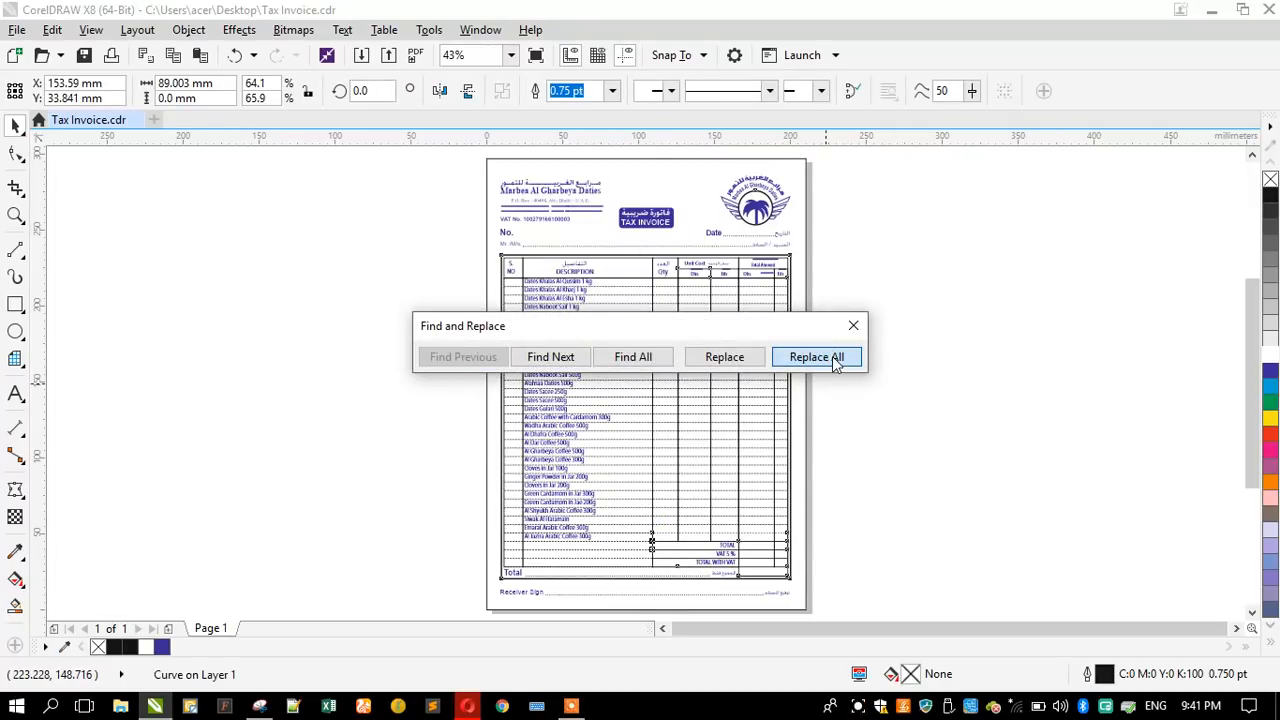
click(748, 392)
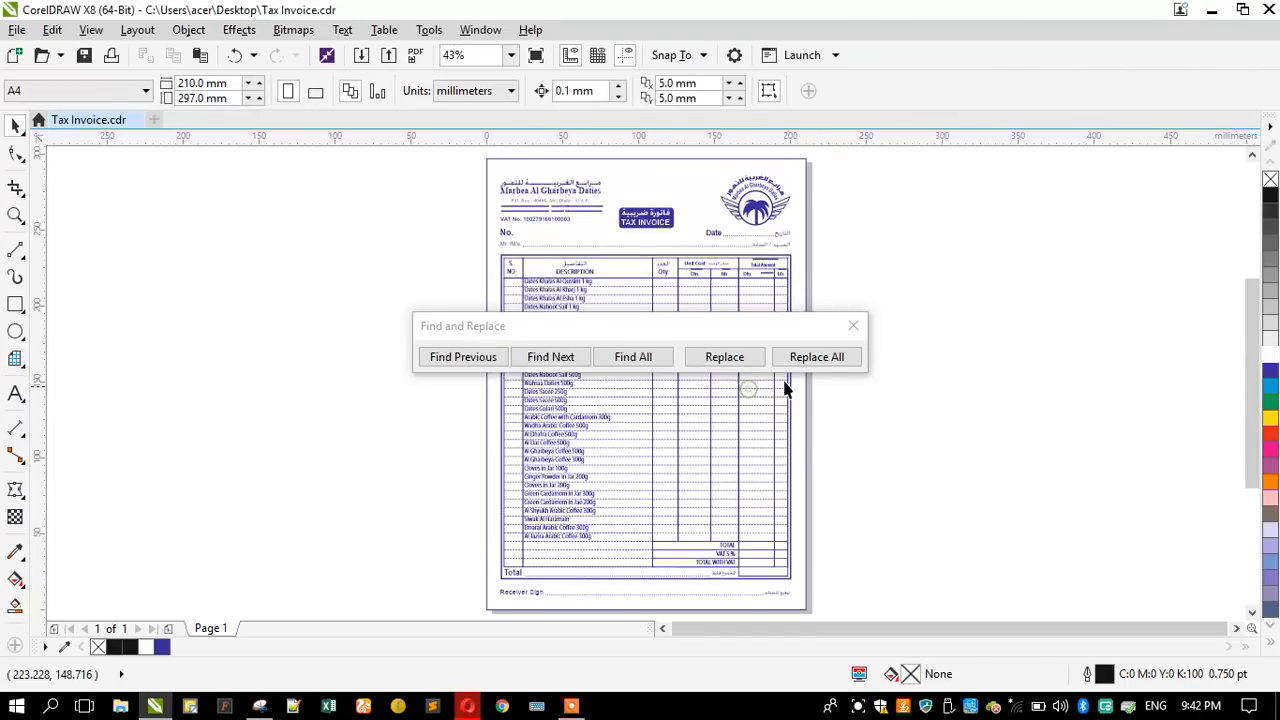
click(852, 327)
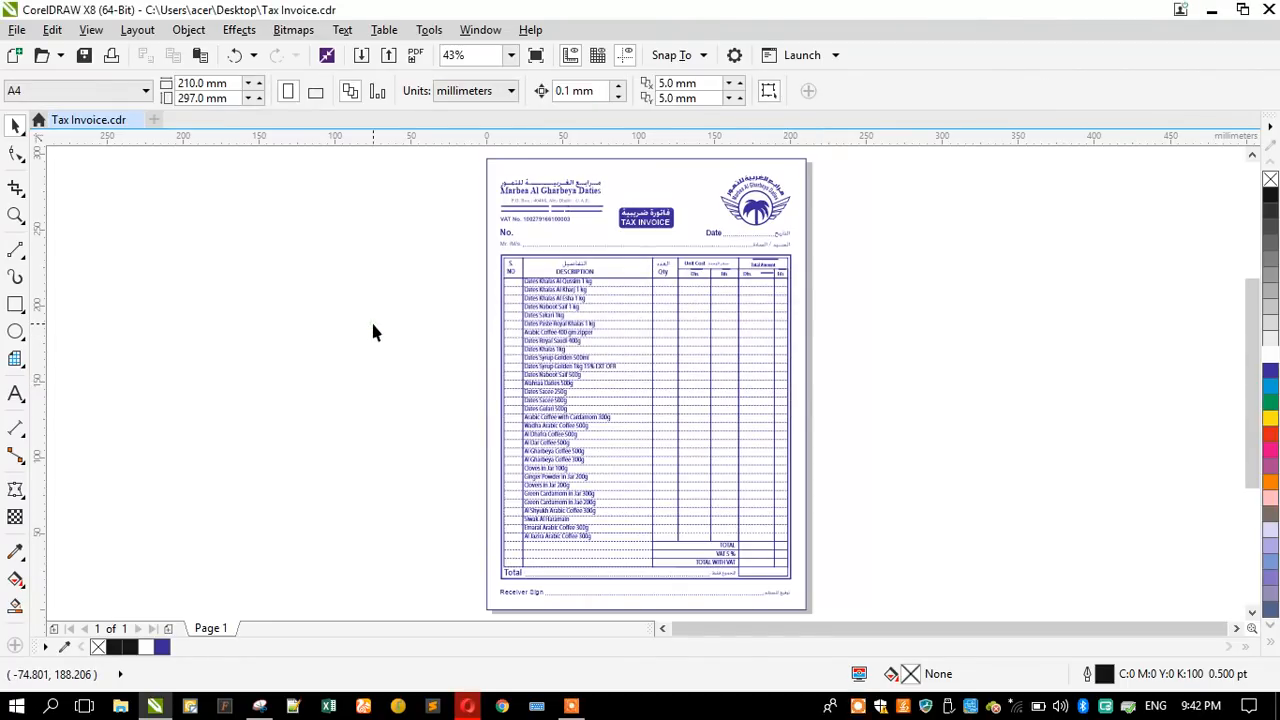
- Export all the invoice objects to the Desktop as Tax Invoice.jpg in RGB Color (24-bit) mode
key(ctrl+a)
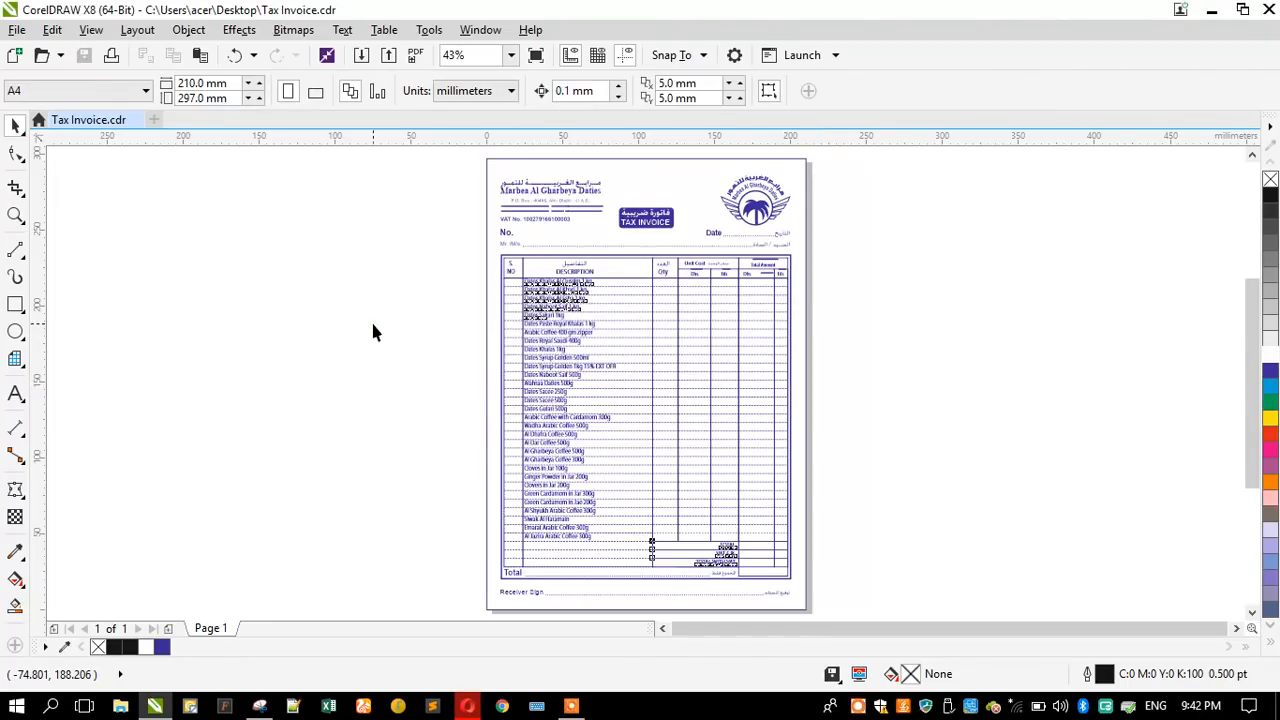
click(390, 56)
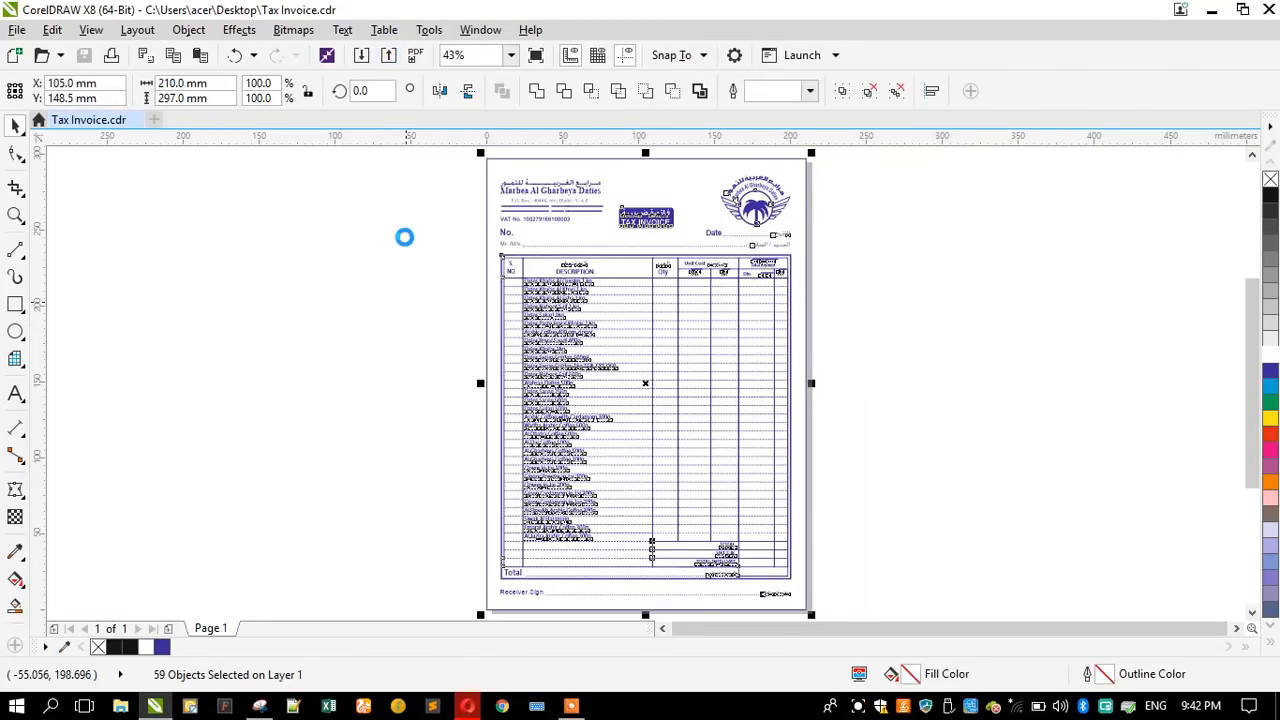
key(ctrl+e)
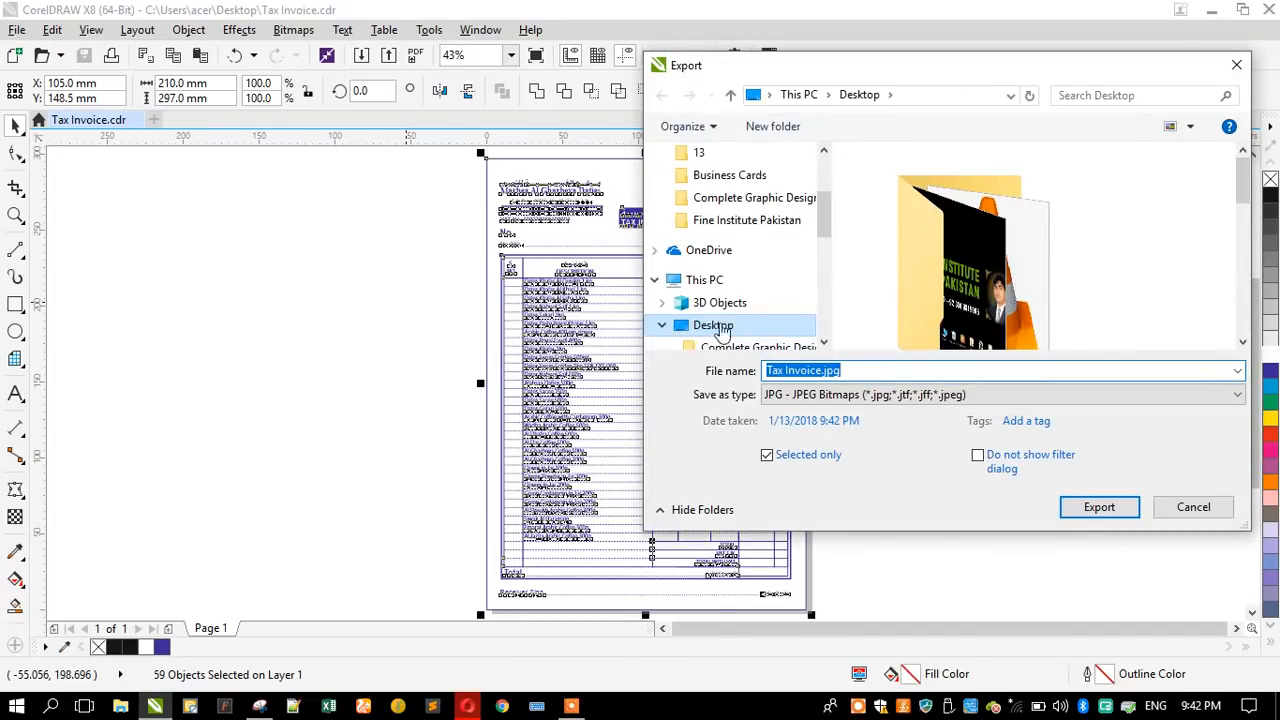
click(1083, 513)
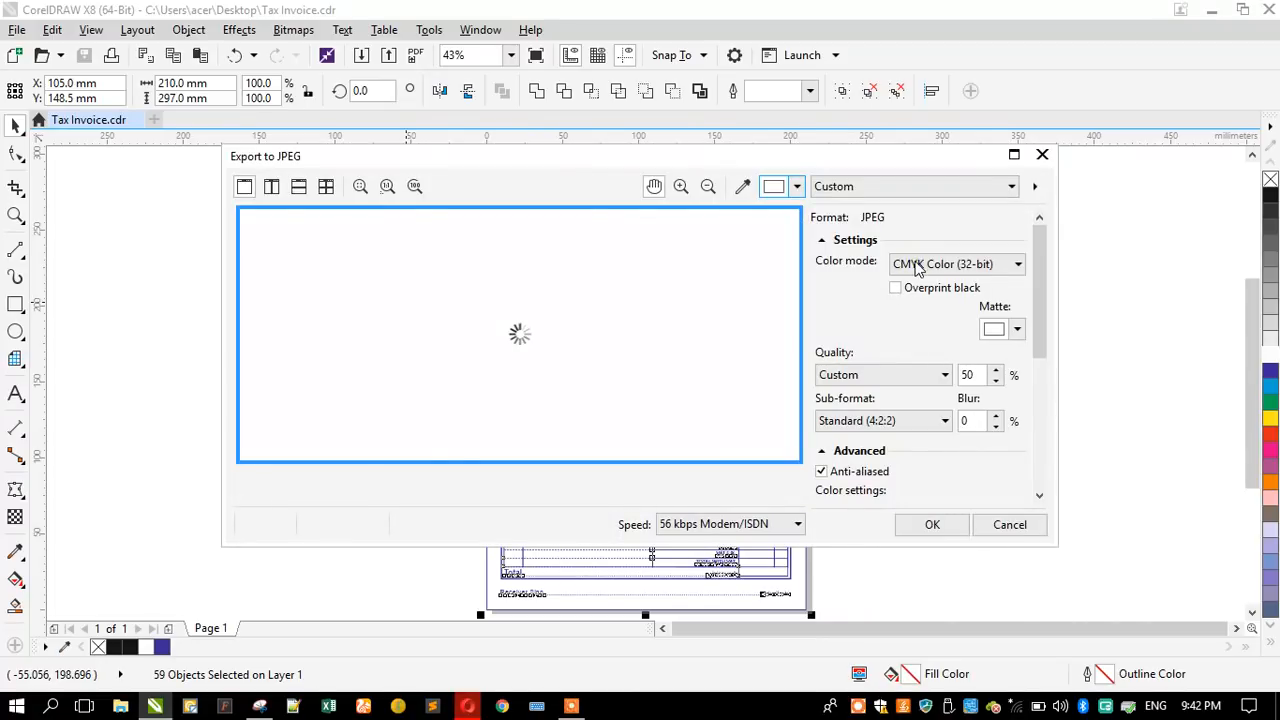
click(915, 265)
click(915, 300)
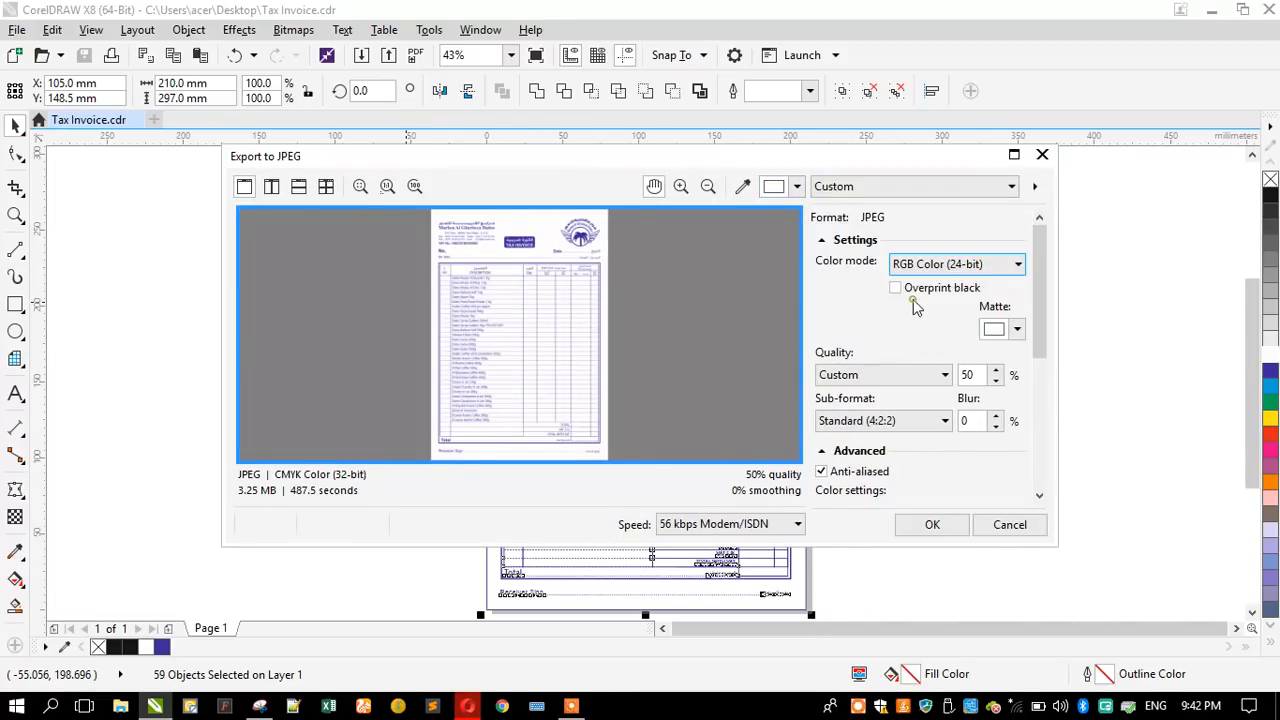
click(925, 530)
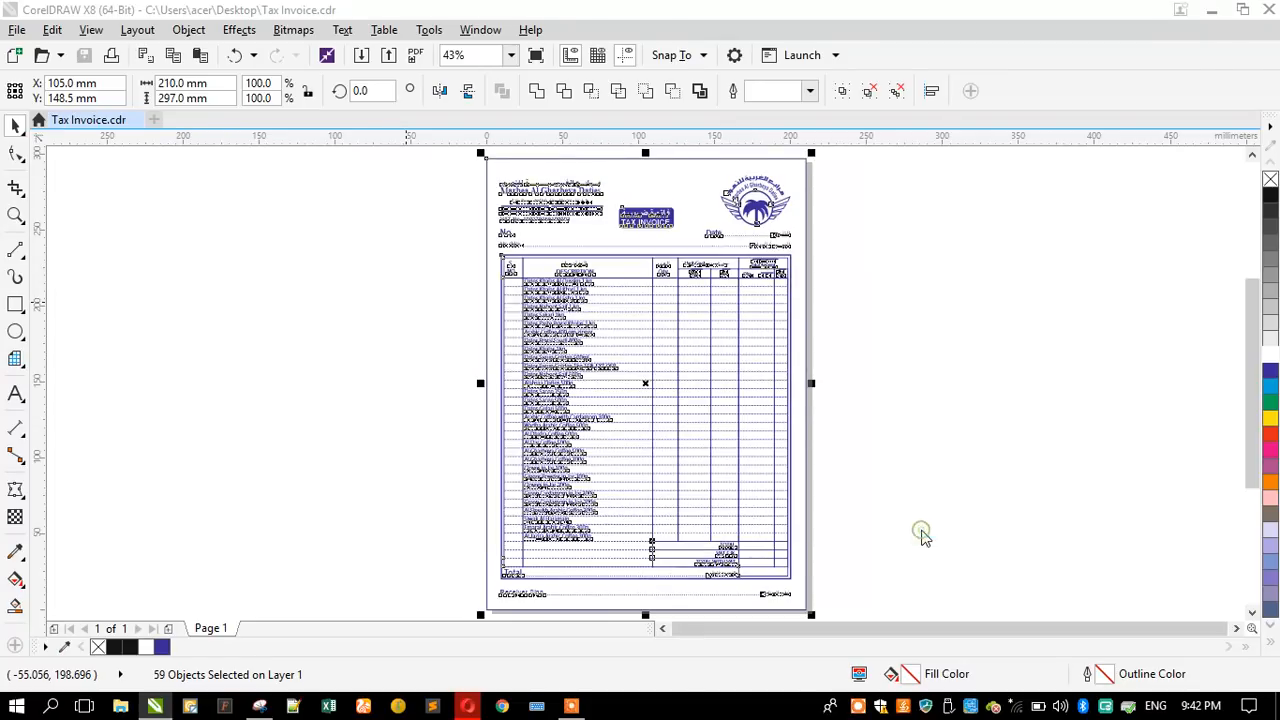
- Switch to the desktop and open the exported Tax Invoice.jpg in Photos
click(1213, 17)
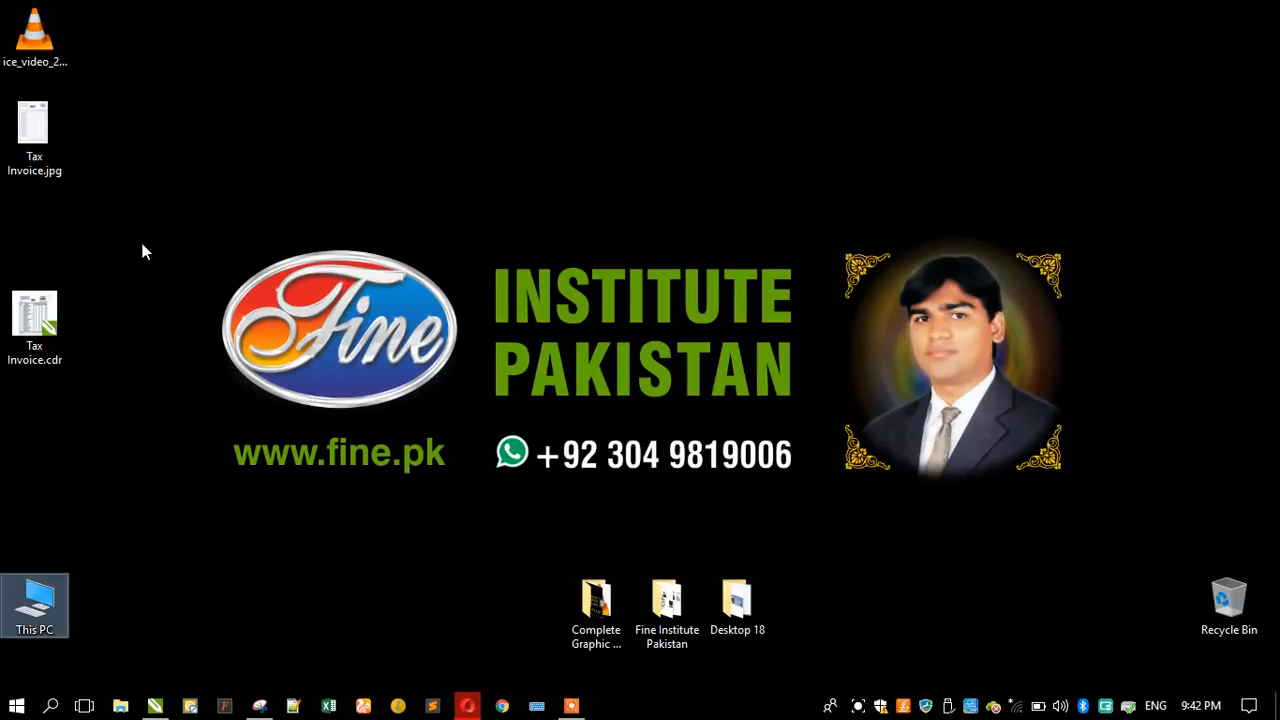
click(40, 145)
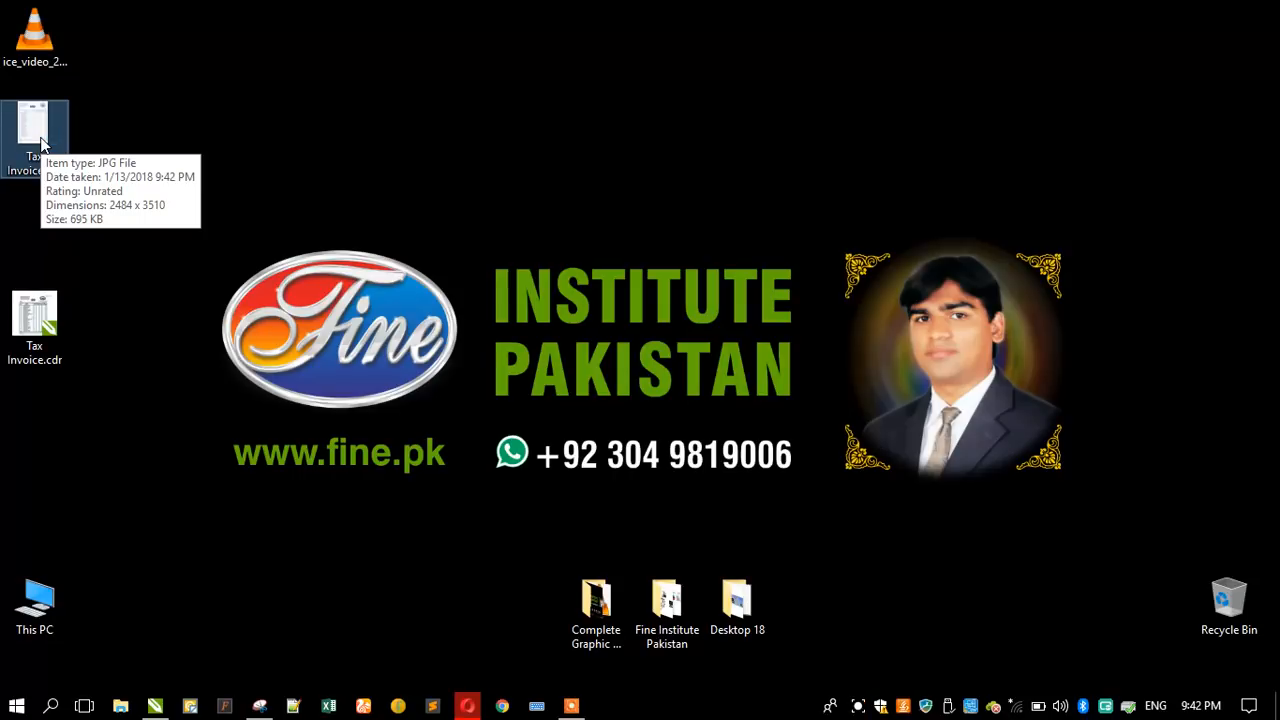
double_click(40, 145)
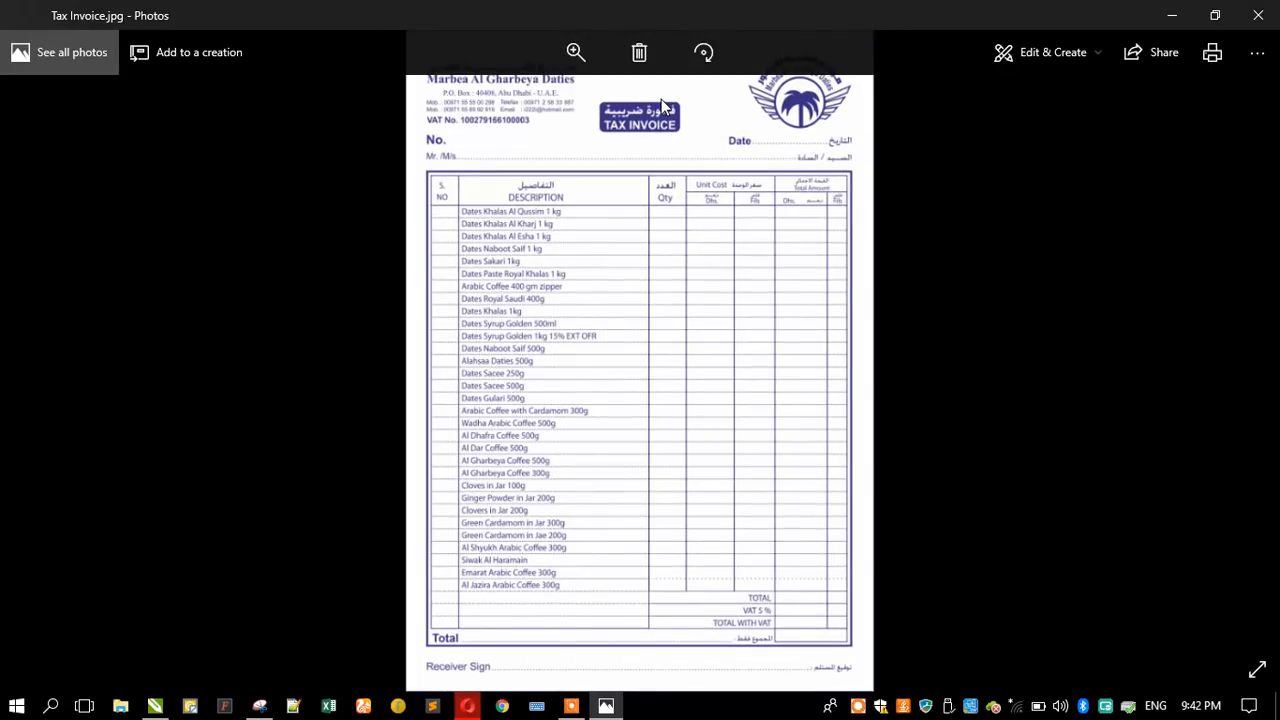
- Examine the exported invoice image from the header down to Receiver Sign, looking closely at the dotted row lines above TOTAL
scroll(661, 105, up, 5)
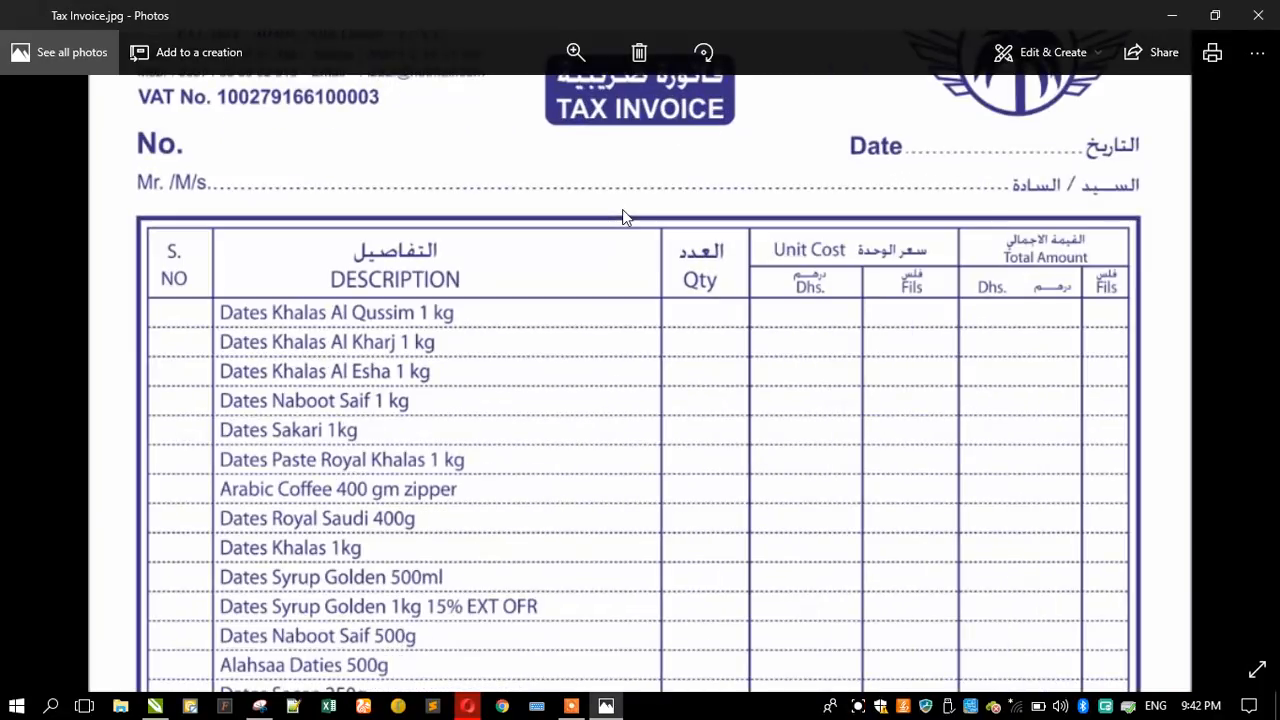
drag(600, 263, 640, 394)
drag(639, 438, 648, 285)
drag(628, 397, 655, 245)
drag(640, 423, 622, 305)
drag(606, 402, 610, 296)
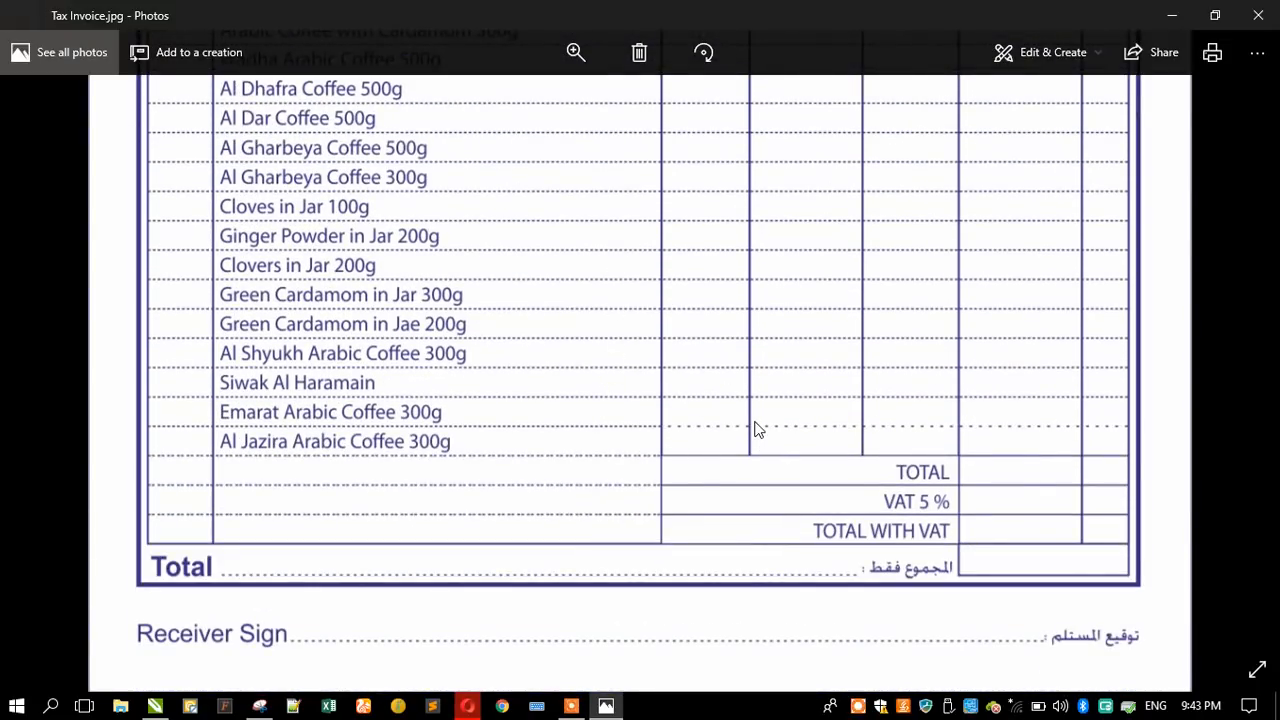
scroll(775, 440, up, 5)
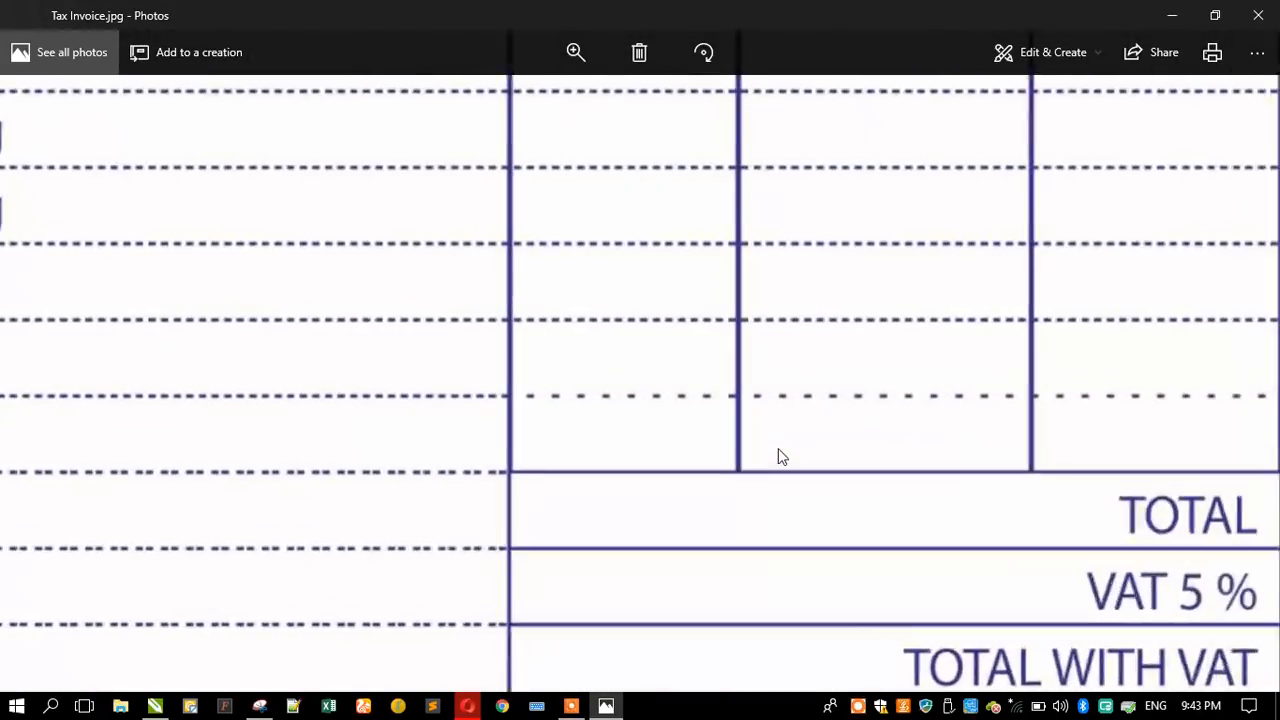
scroll(779, 450, down, 4)
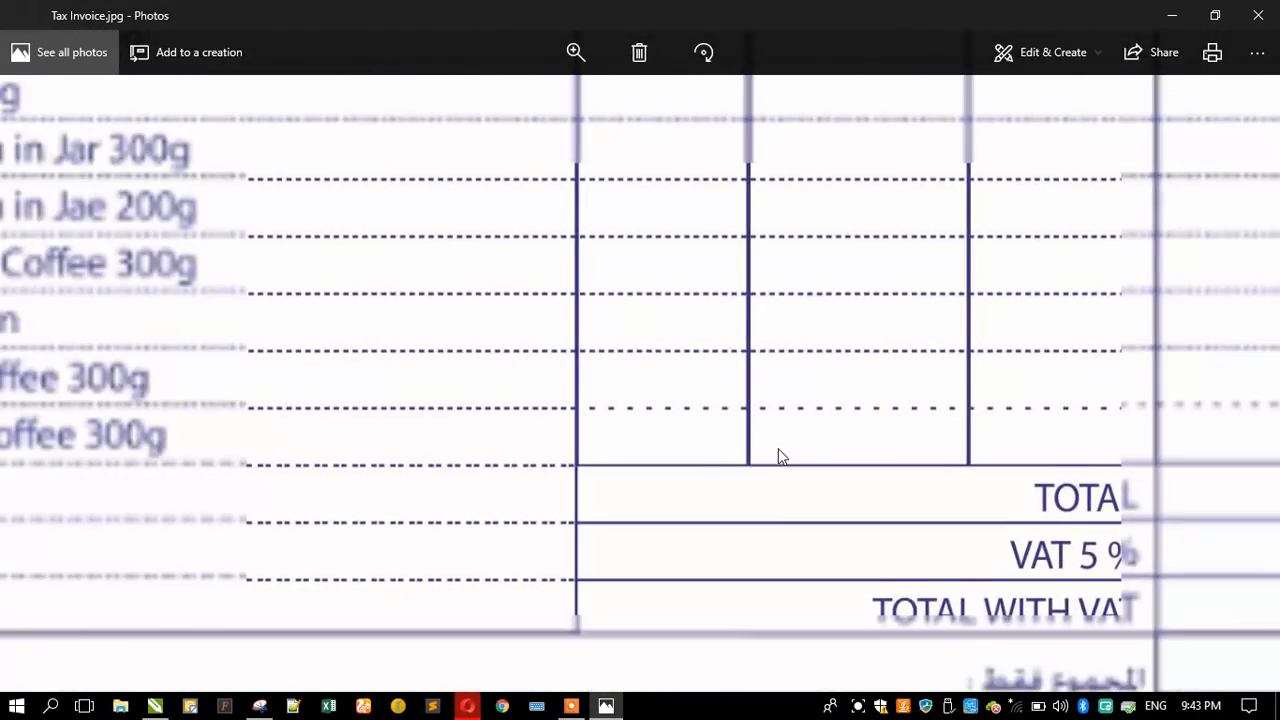
scroll(790, 451, up, 1)
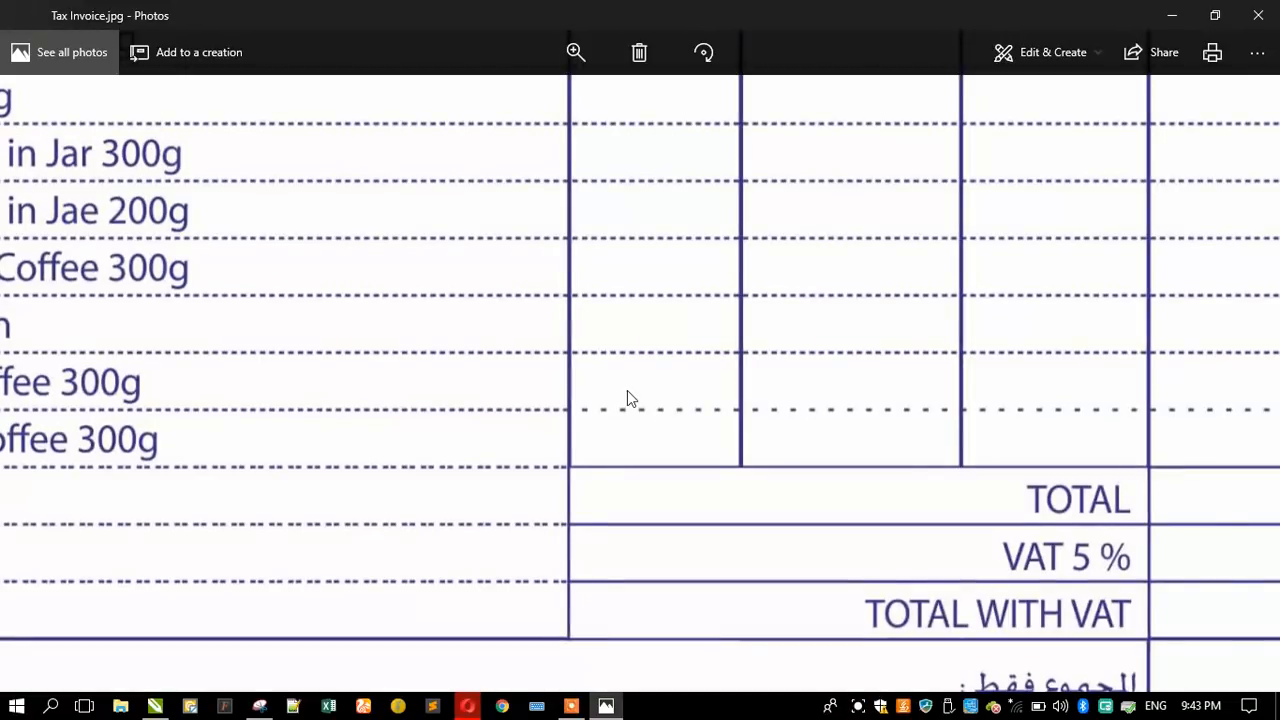
- Compare the dotted line above Al Jazira Arabic Coffee 300g with the other row lines in the exported invoice image
scroll(627, 392, down, 1)
scroll(951, 429, down, 1)
scroll(1071, 408, up, 1)
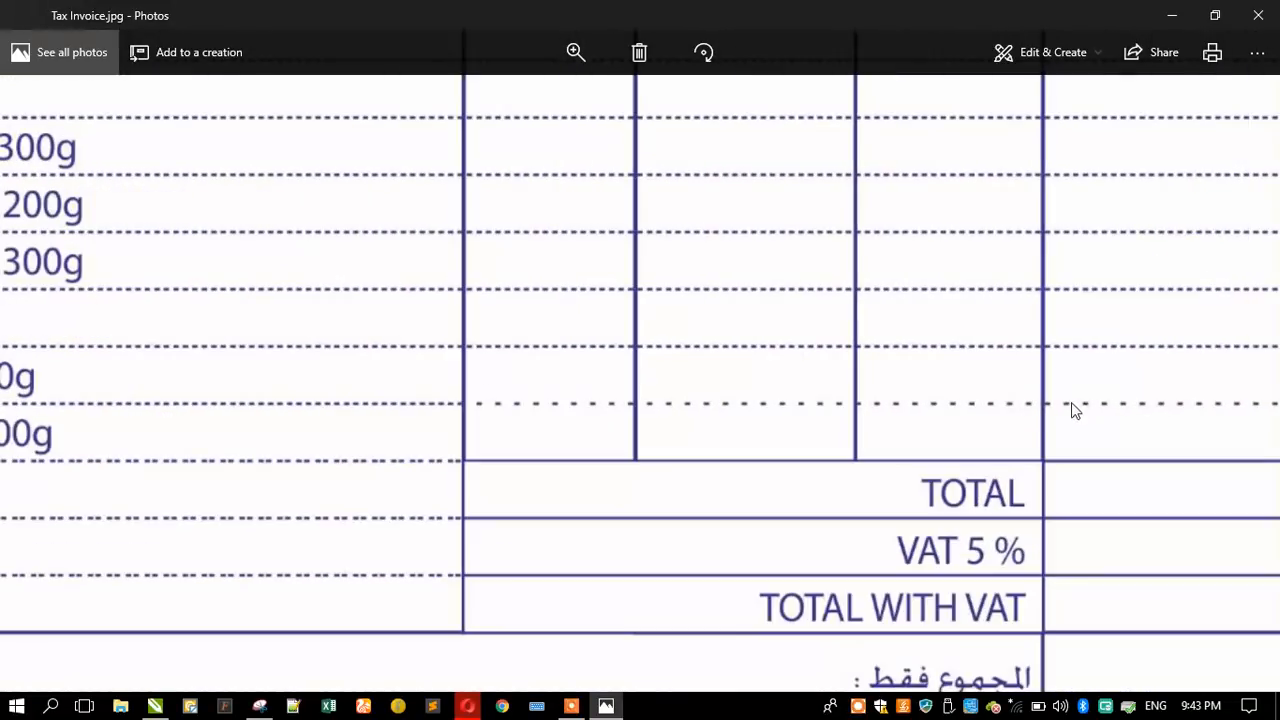
scroll(895, 410, down, 1)
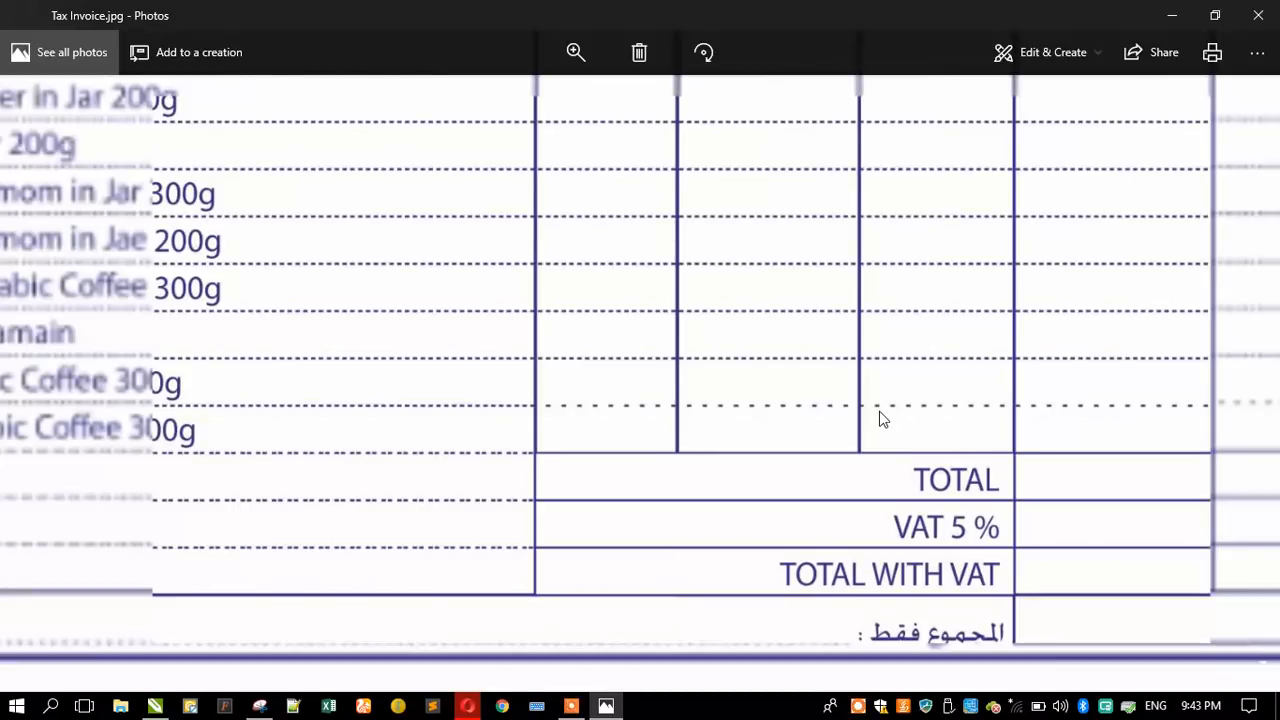
scroll(680, 434, down, 3)
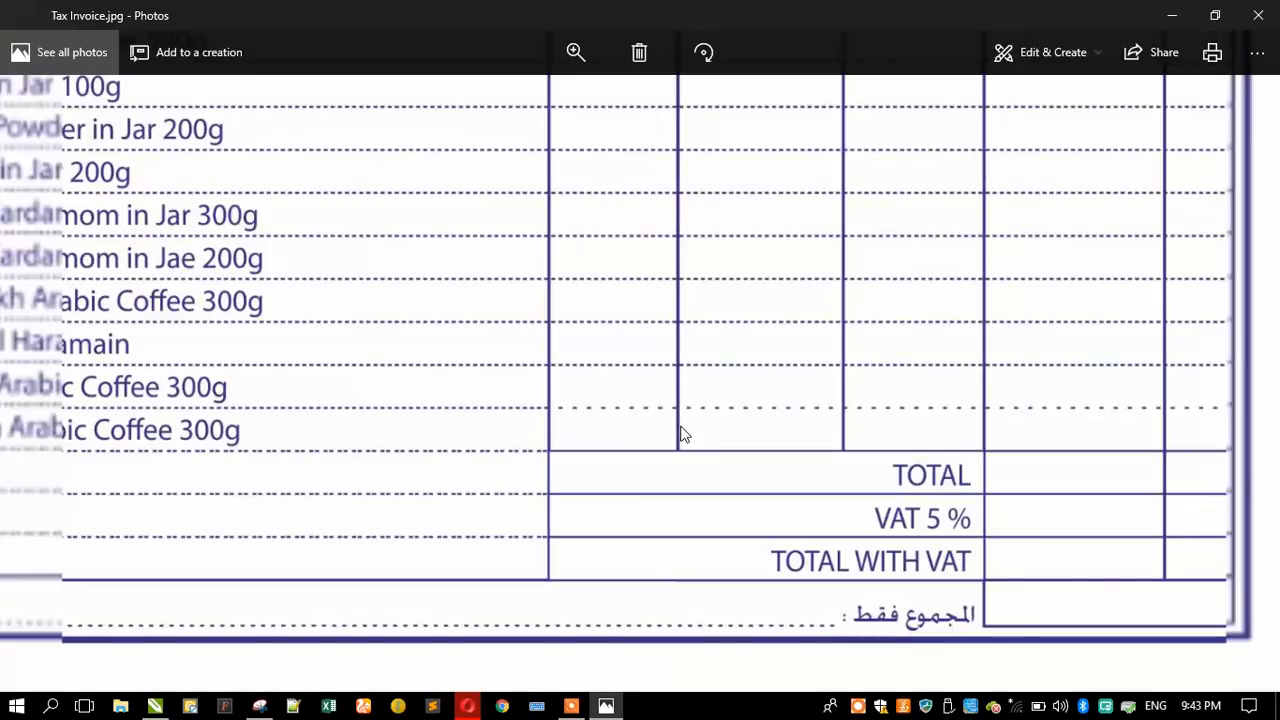
scroll(680, 434, down, 1)
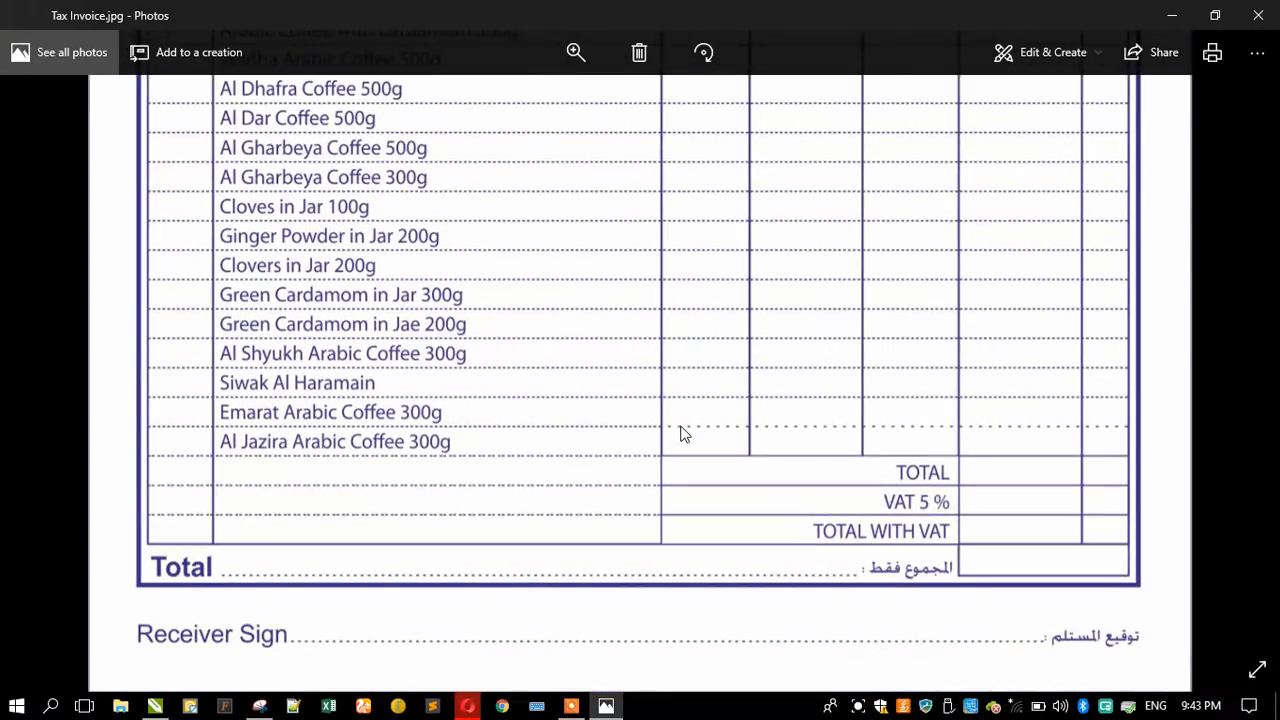
scroll(680, 434, down, 1)
scroll(684, 434, down, 1)
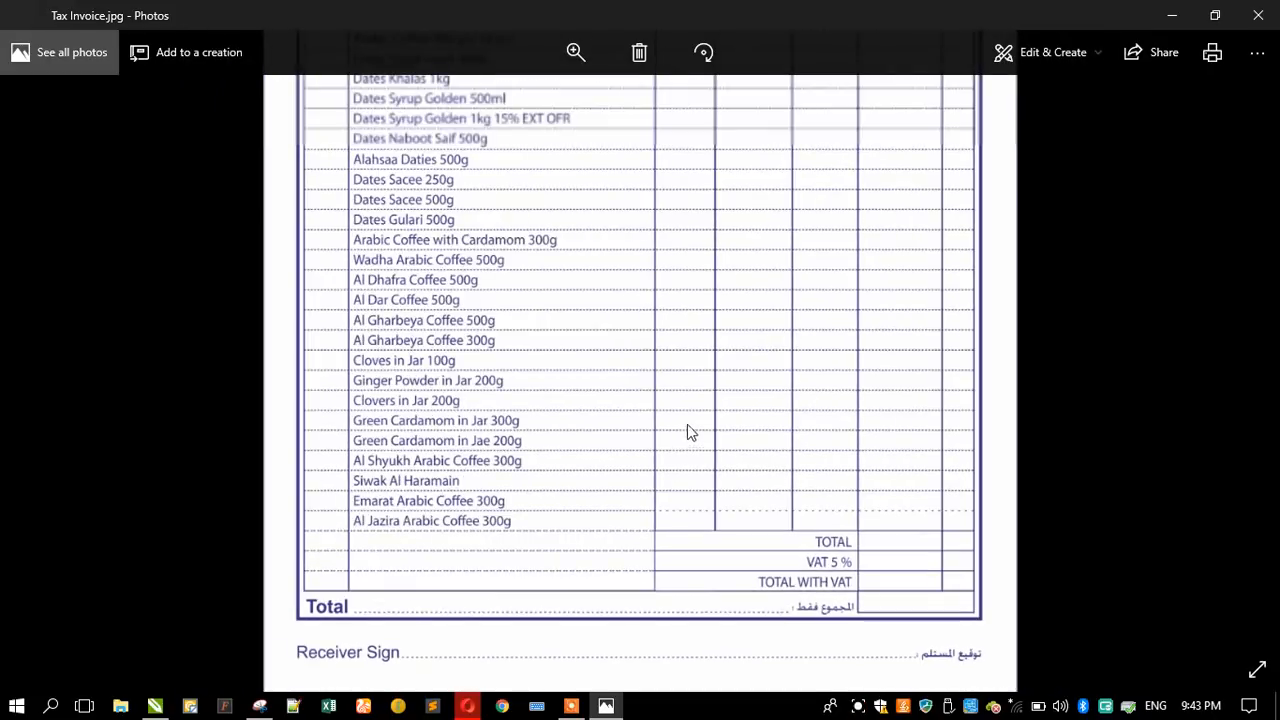
- Close the exported image, switch back to CorelDRAW and select the Emarat Arabic Coffee 300g row's dotted rectangle
click(1272, 14)
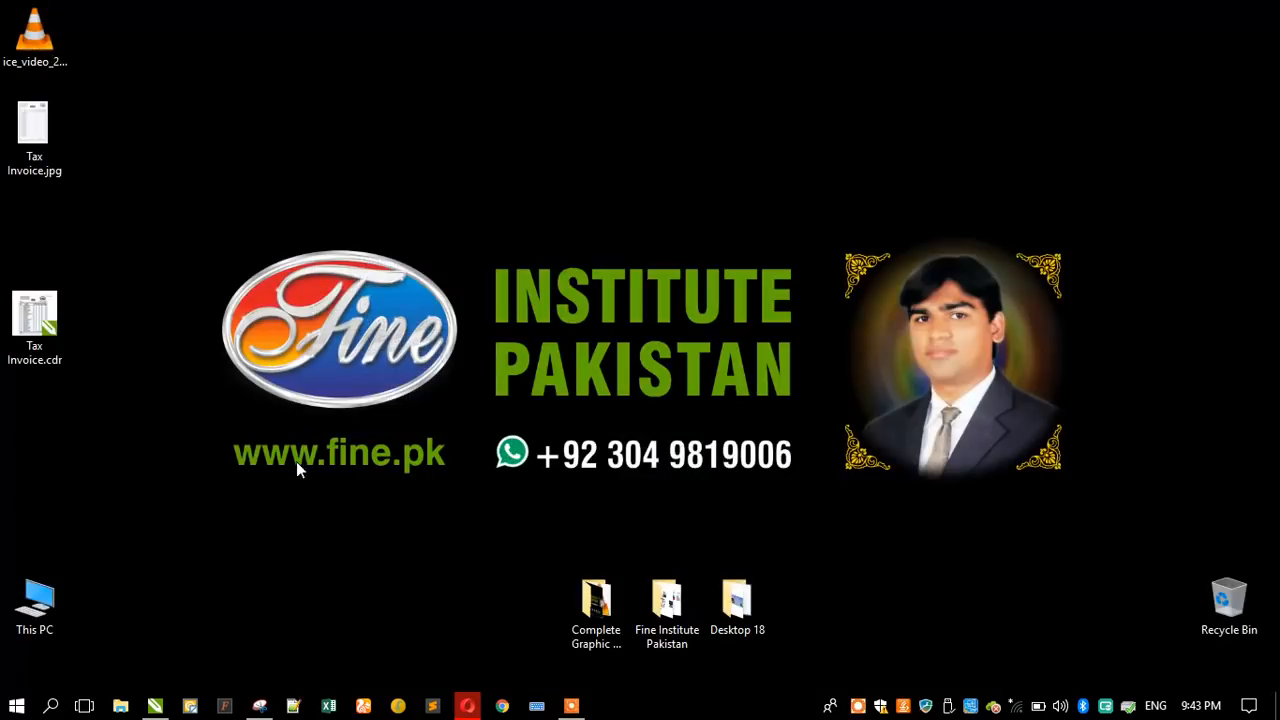
click(153, 706)
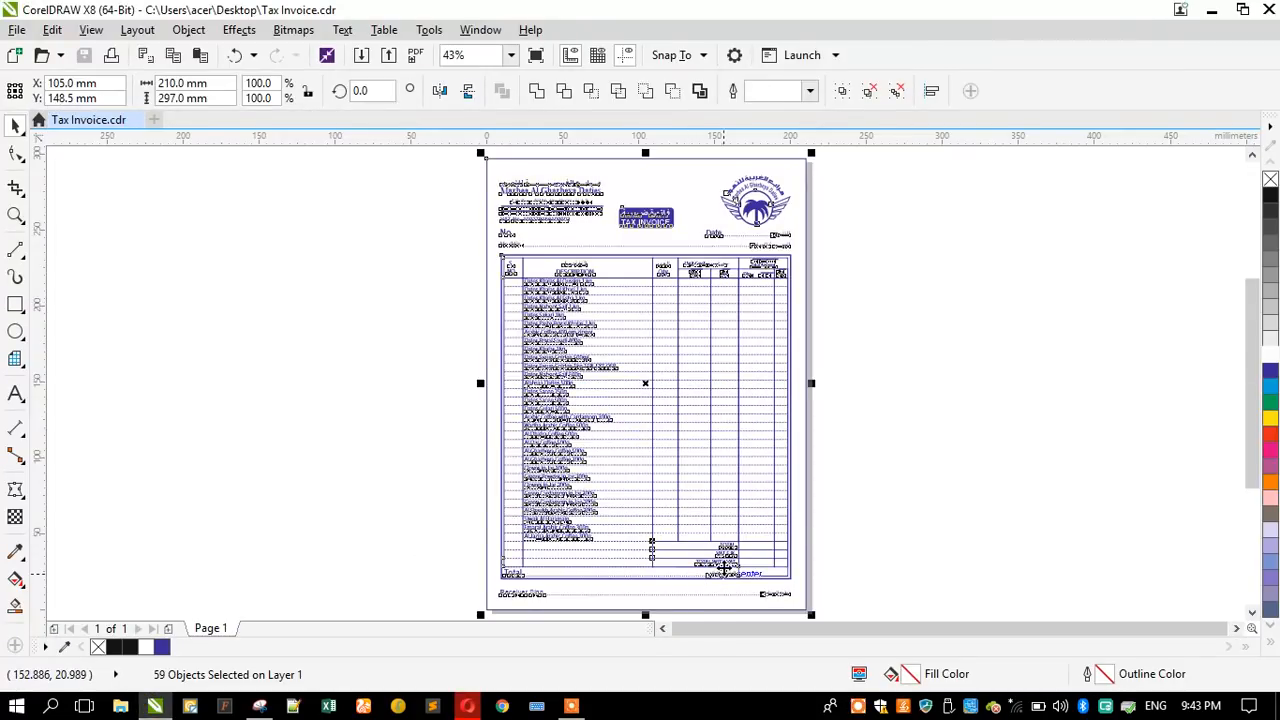
scroll(723, 567, up, 3)
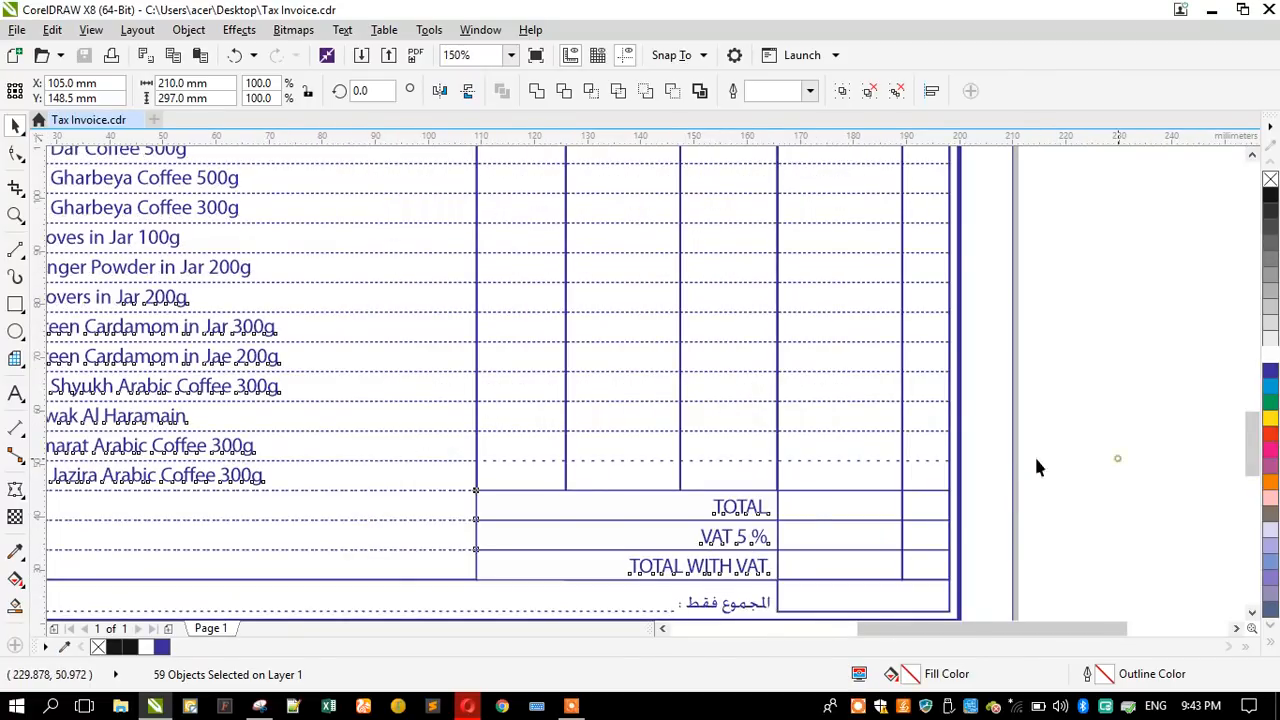
click(1036, 466)
scroll(600, 462, up, 2)
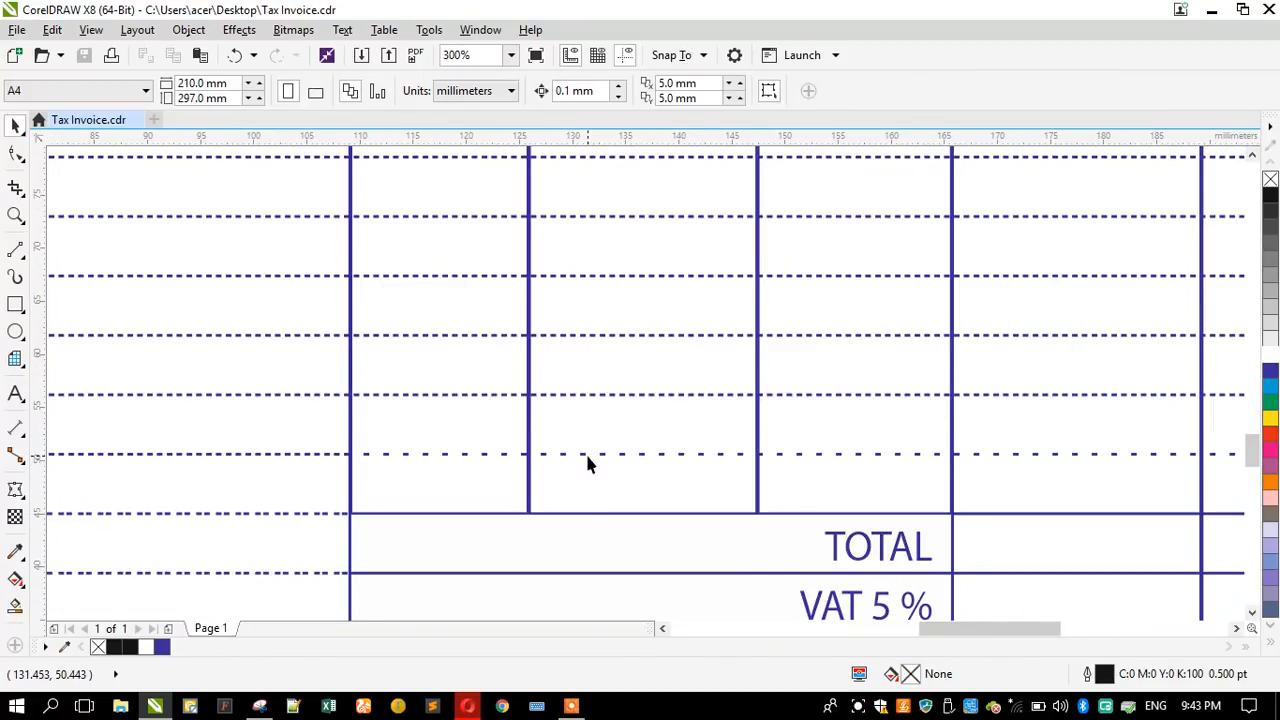
click(585, 455)
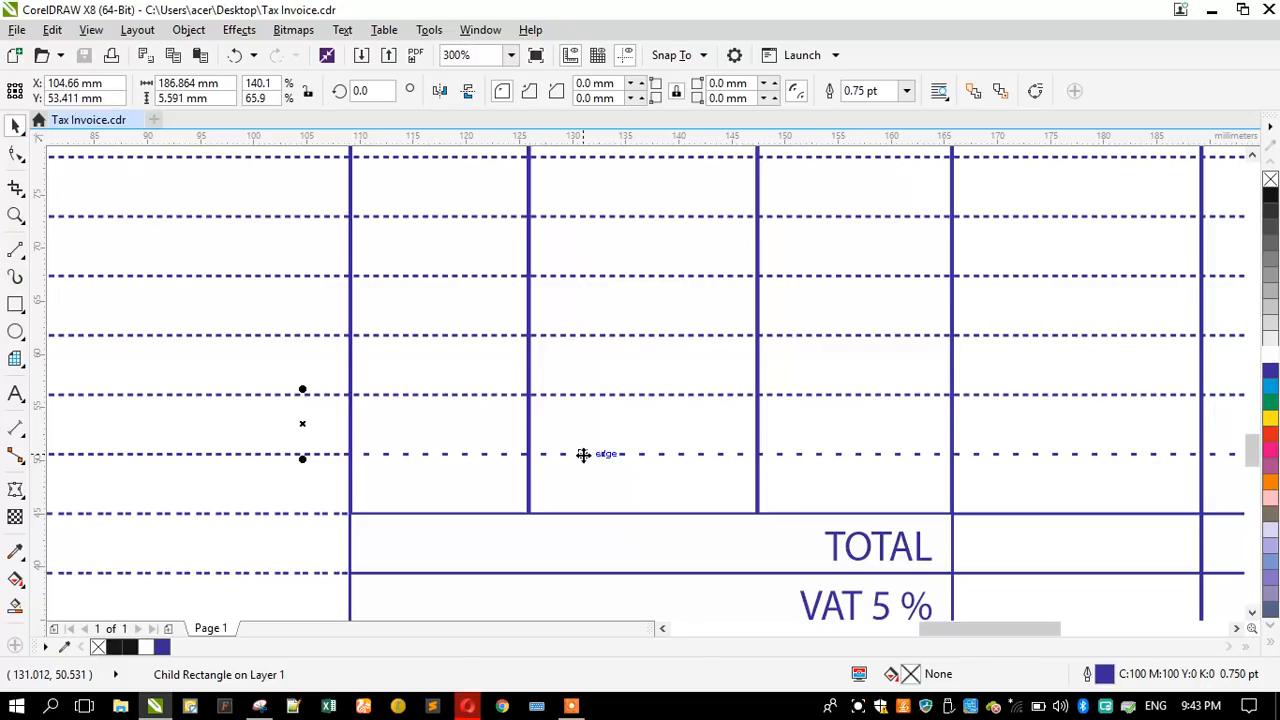
scroll(581, 455, down, 2)
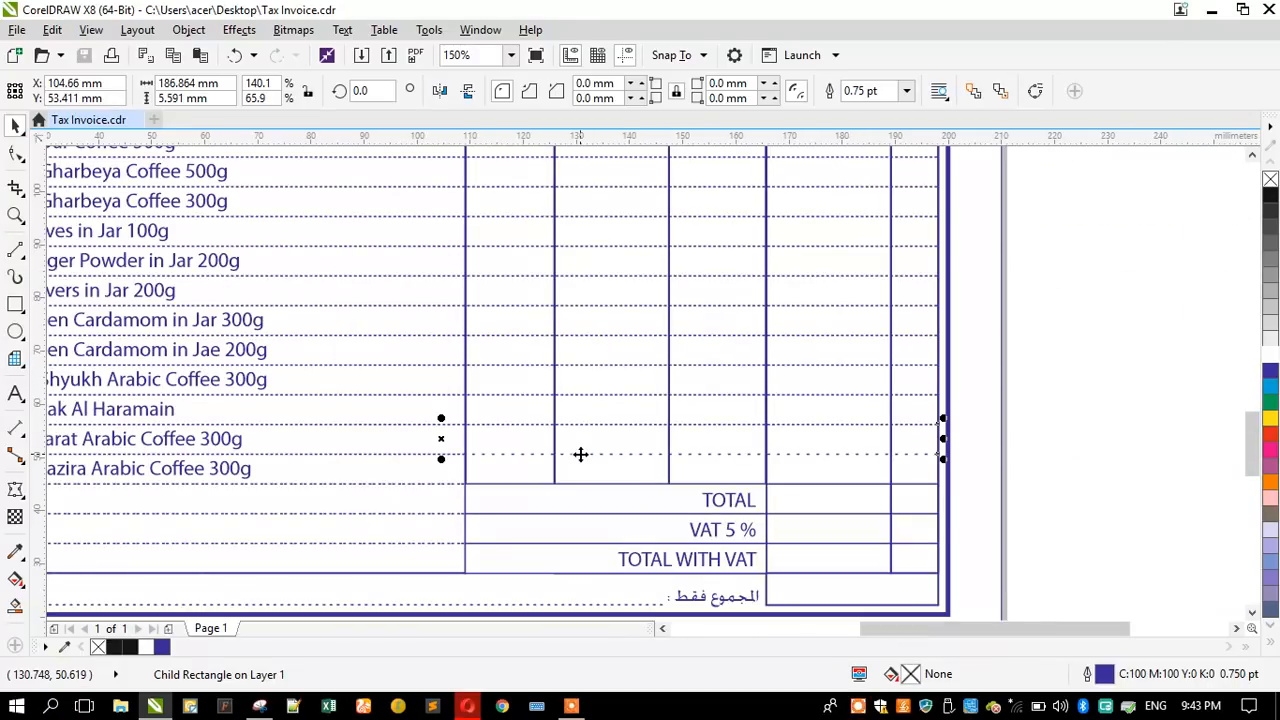
- Try to move the Al Jazira Arabic Coffee 300g row's dotted rectangle up onto the row above, and undo the move
drag(441, 420, 455, 484)
scroll(480, 455, up, 3)
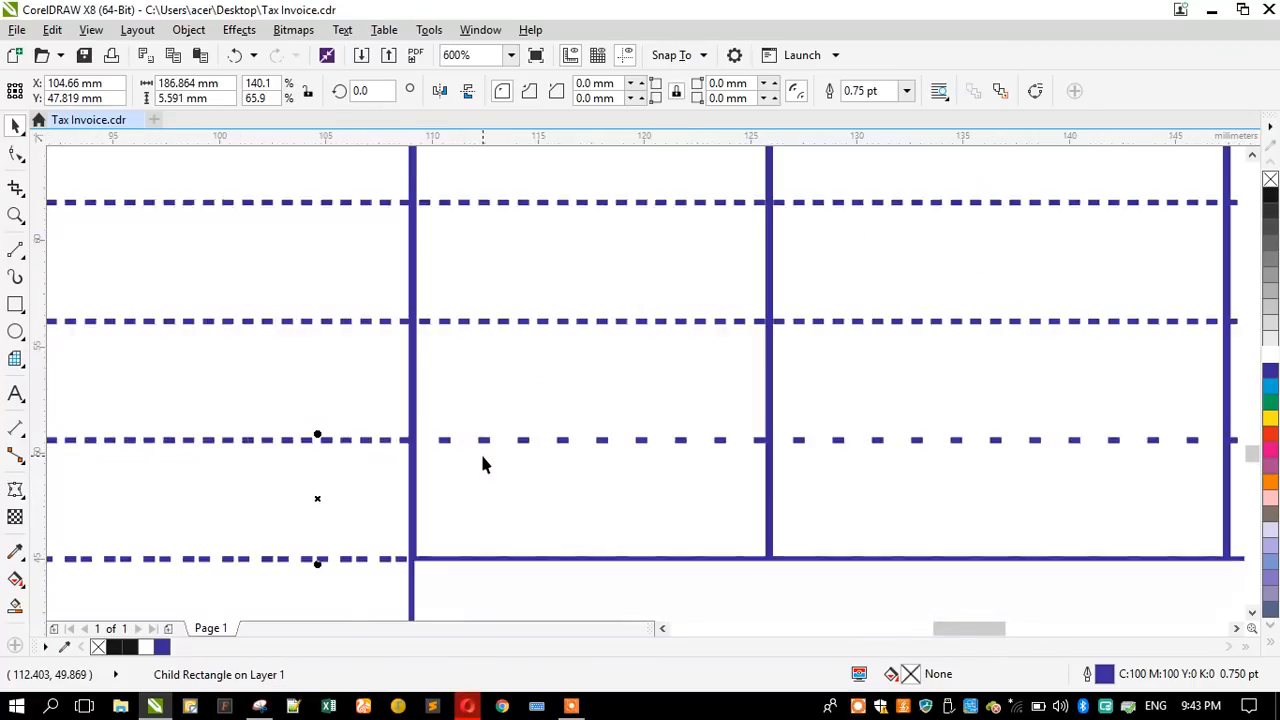
scroll(495, 450, down, 2)
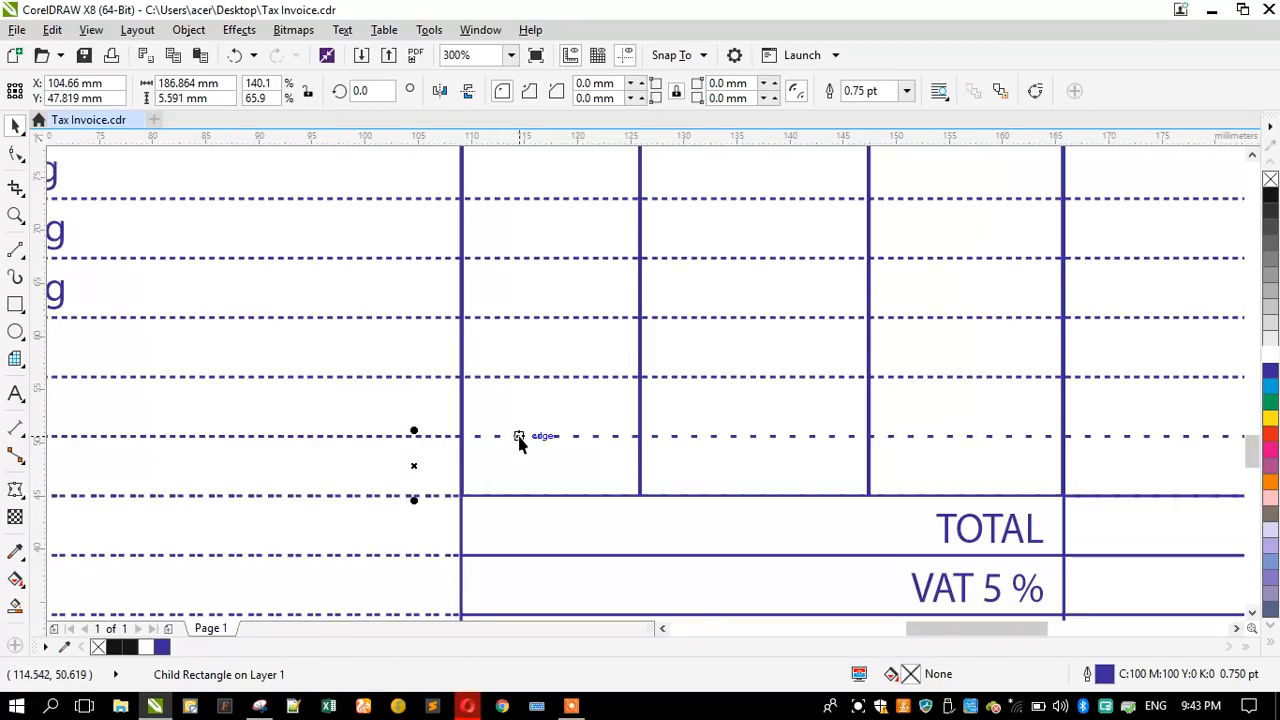
drag(420, 437, 470, 379)
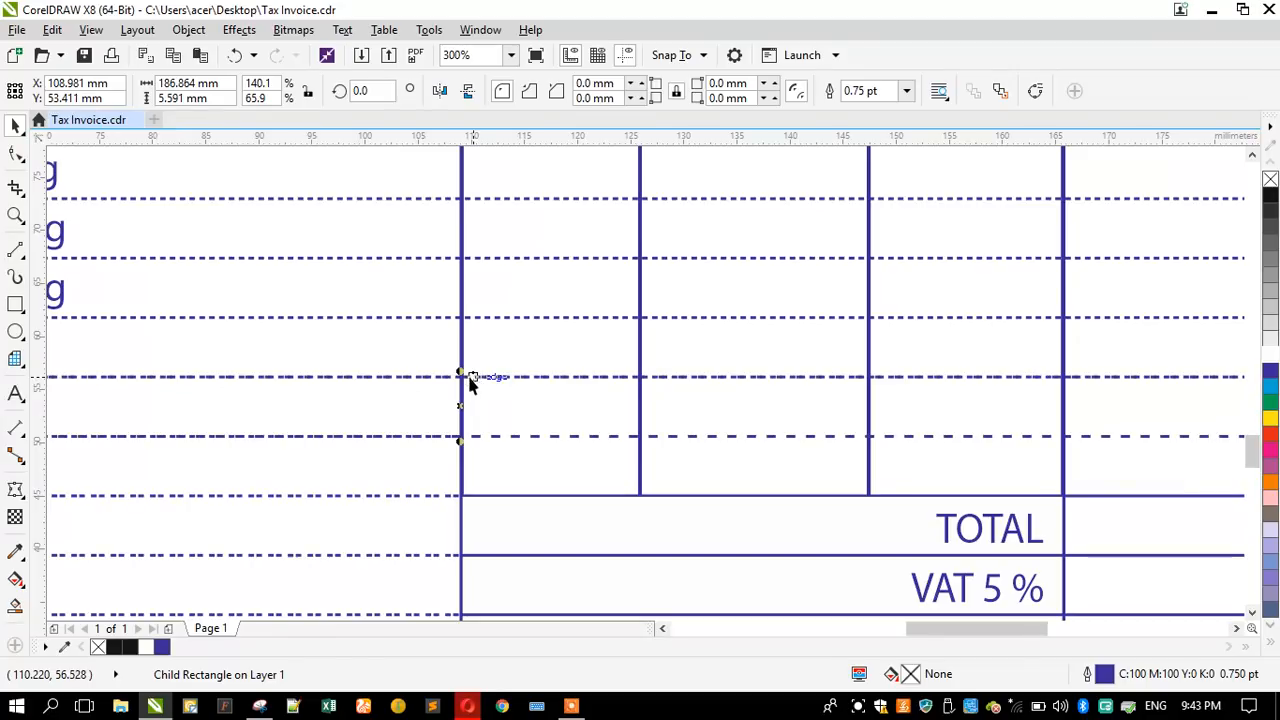
key(ctrl+z)
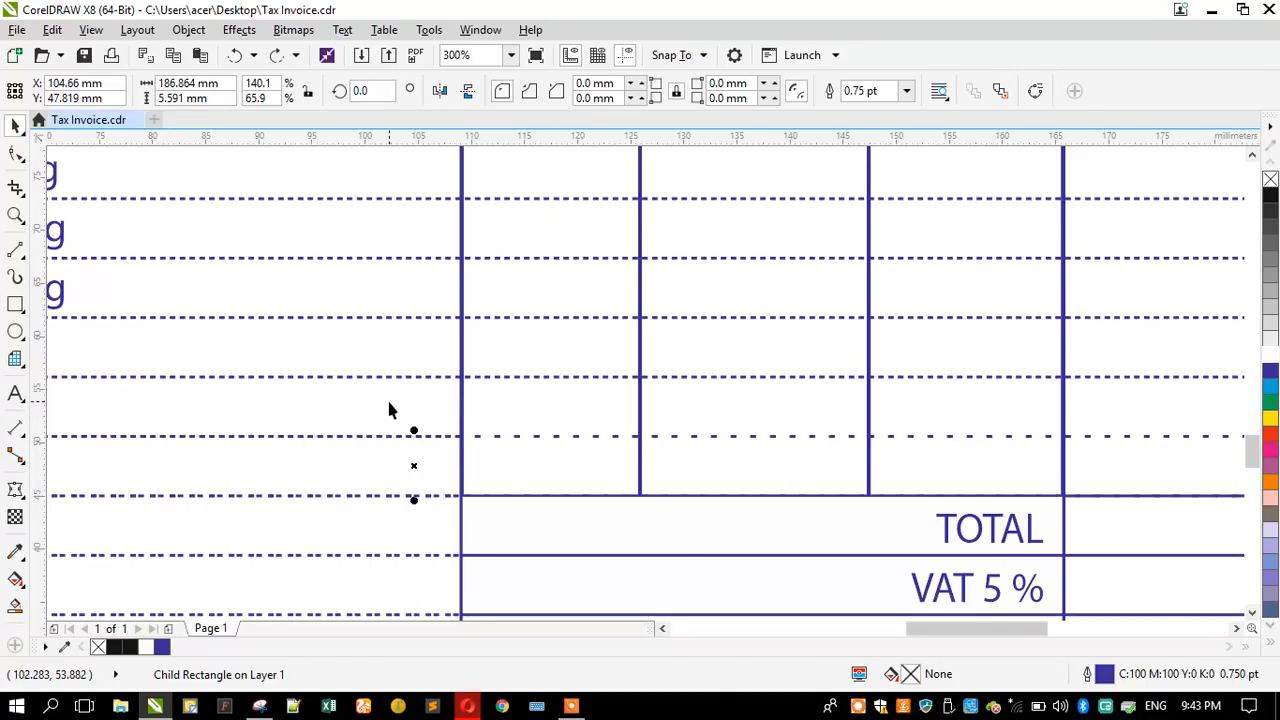
- Try to shorten the Al Jazira Arabic Coffee 300g row's dotted rectangle to about 97.9 mm, ending at the product column's edge
click(366, 434)
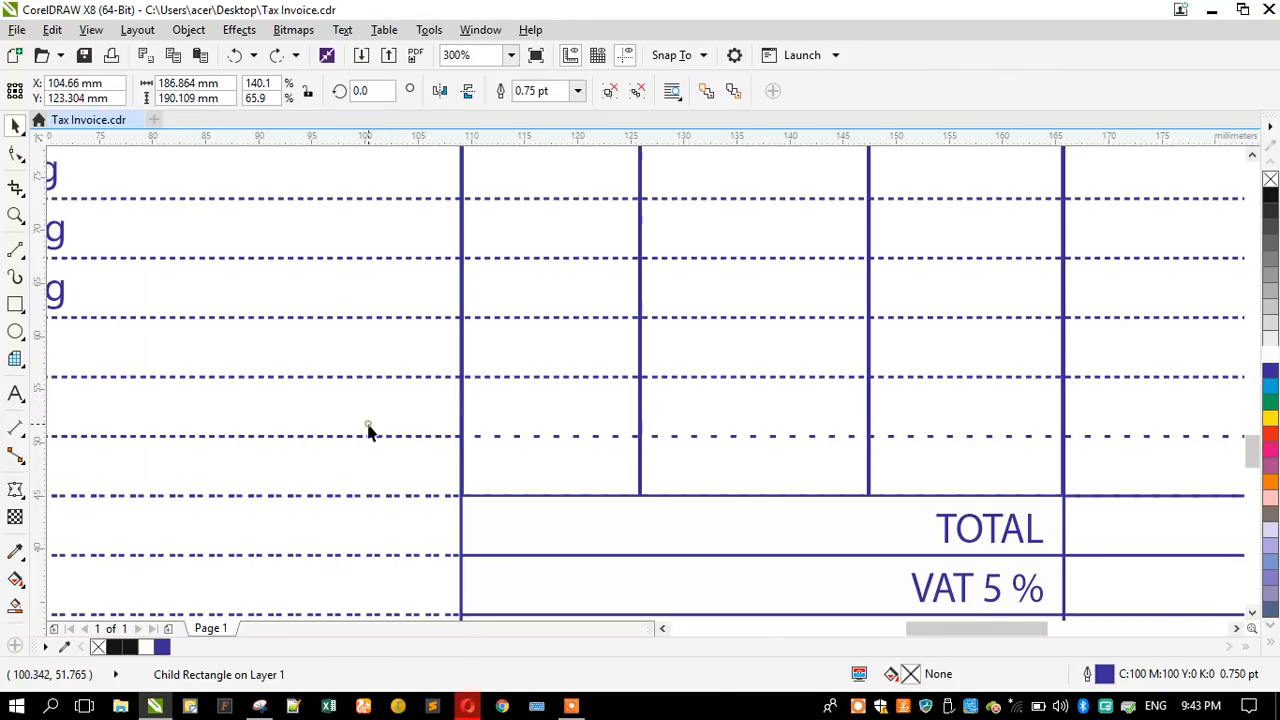
scroll(491, 329, down, 1)
click(914, 411)
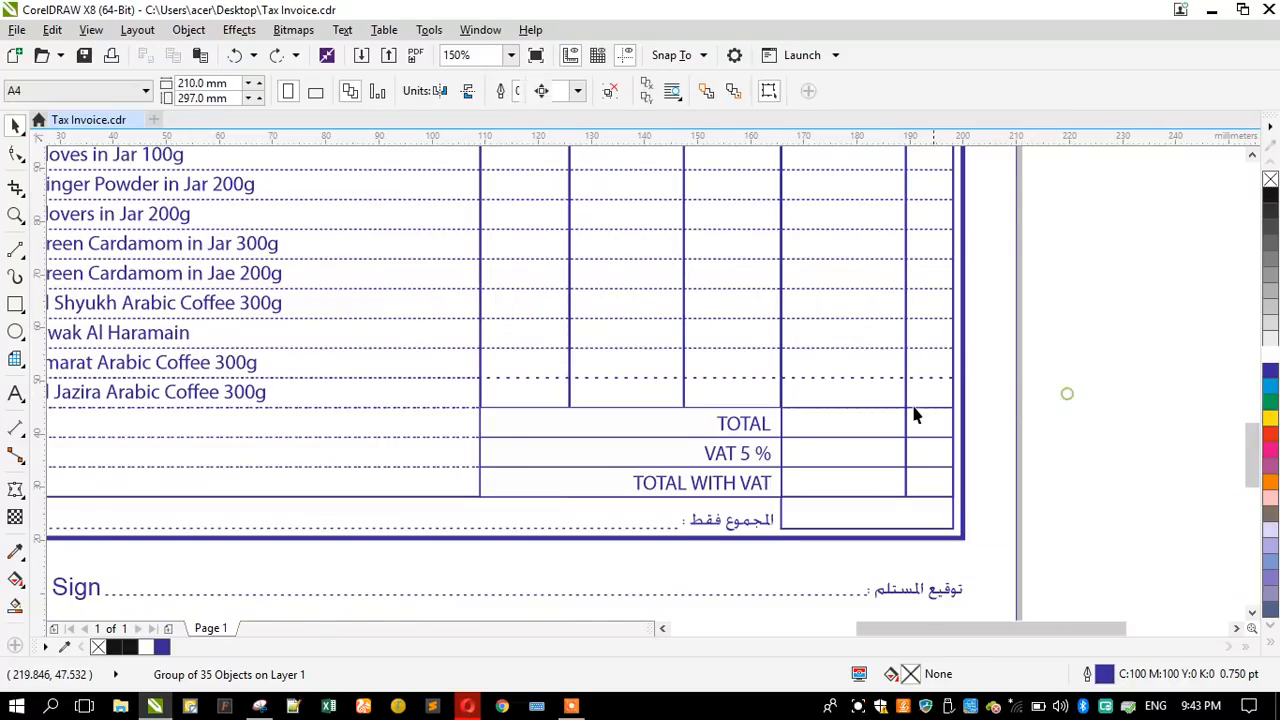
ctrl+click(857, 378)
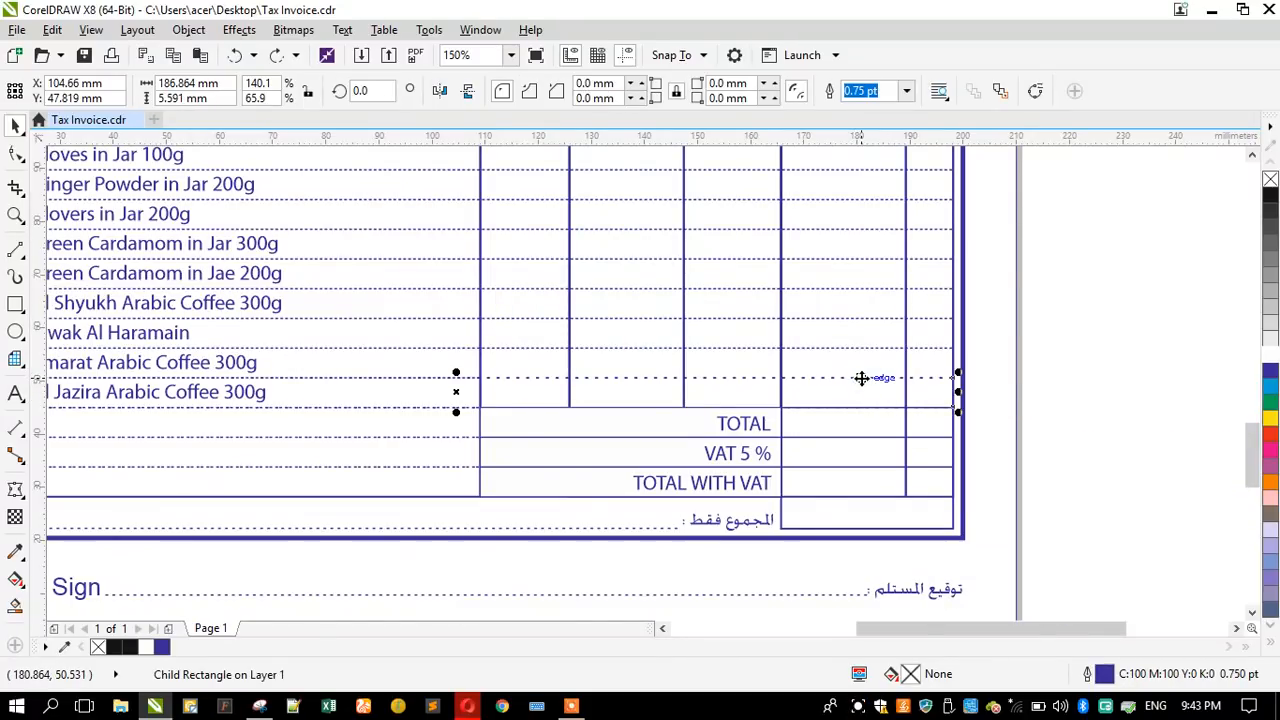
drag(958, 392, 484, 392)
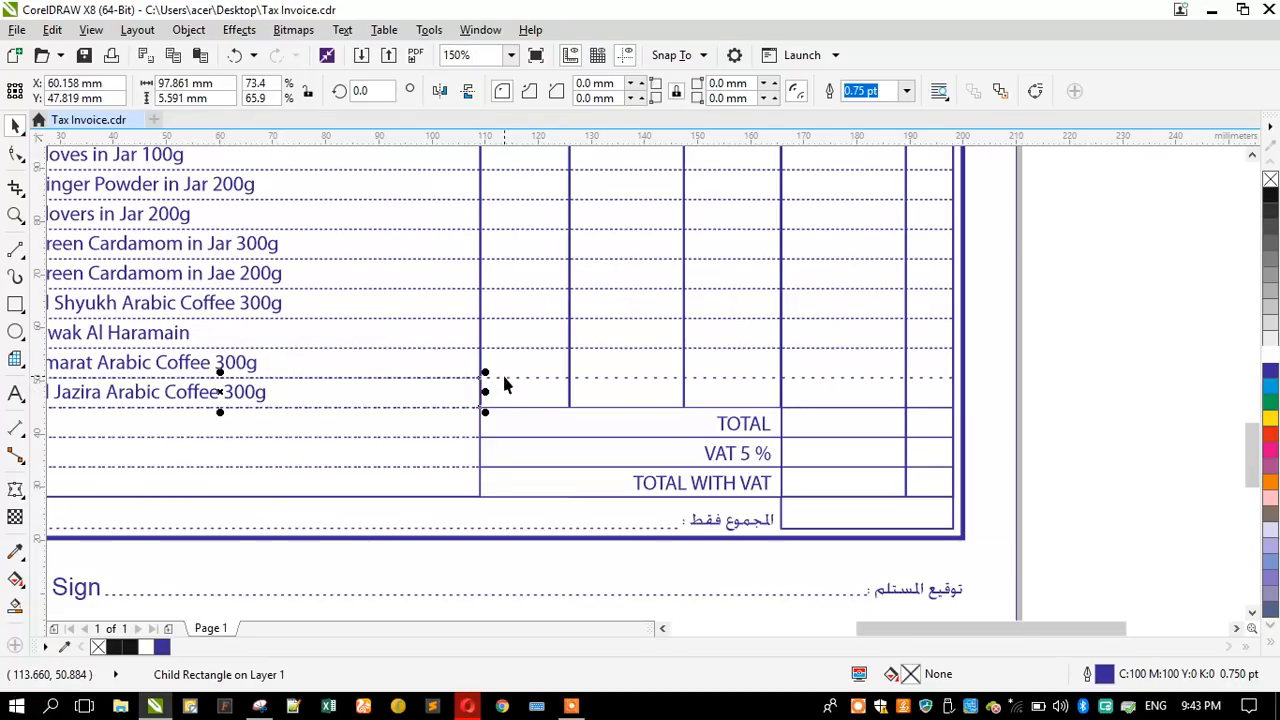
ctrl+click(510, 378)
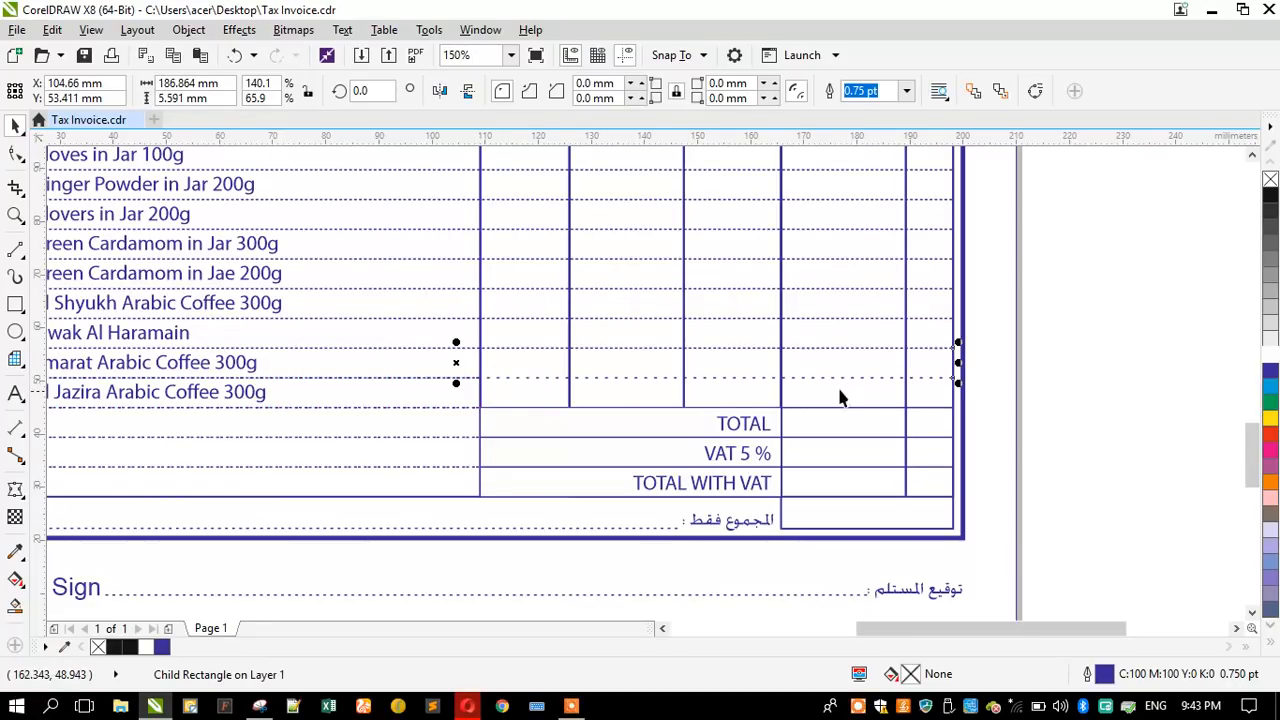
- Try to narrow the Emarat Arabic Coffee 300g row's dotted rectangle to about 172.5 mm, undo it and select the Al Jazira row
scroll(968, 375, up, 2)
drag(919, 360, 766, 362)
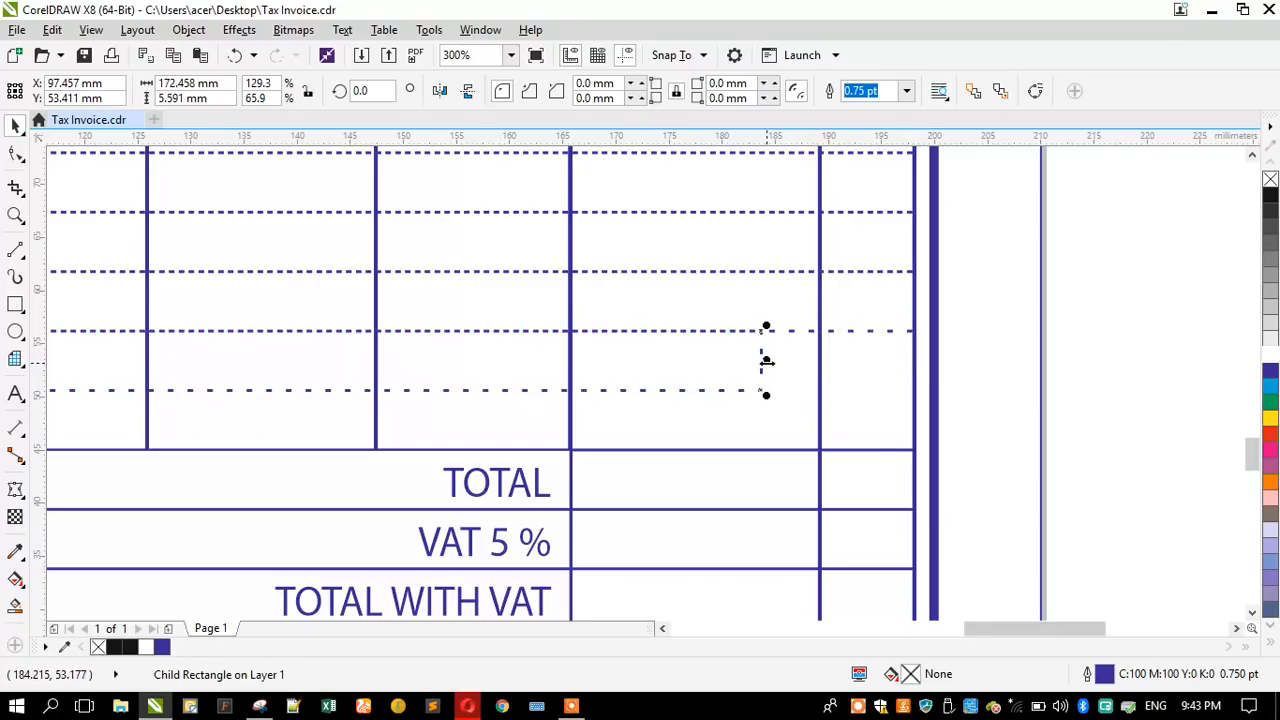
key(ctrl+z)
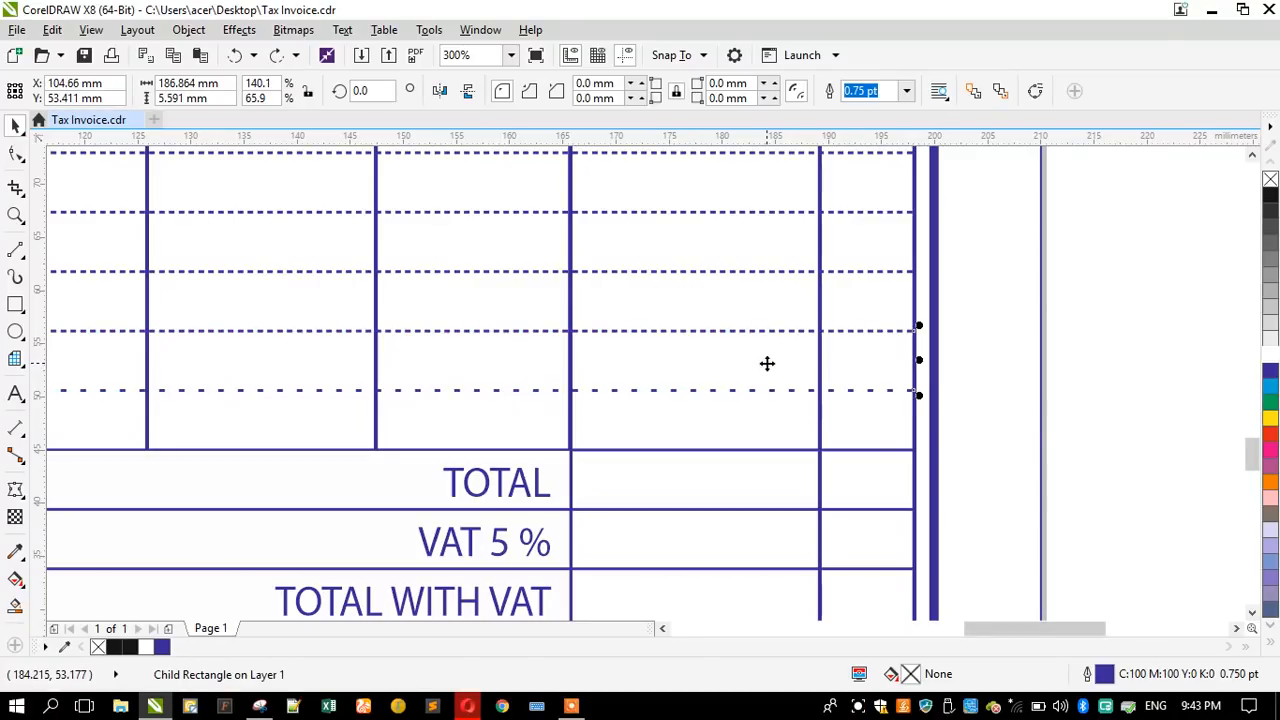
scroll(947, 380, down, 2)
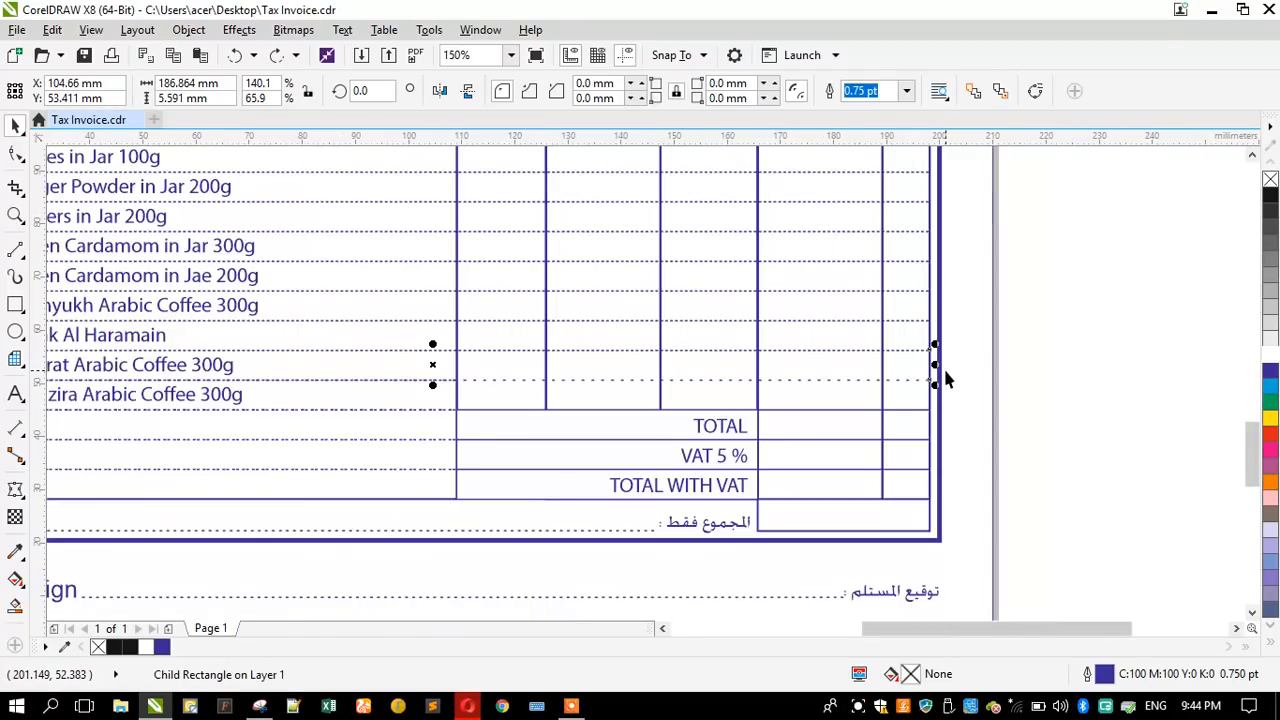
key(Tab)
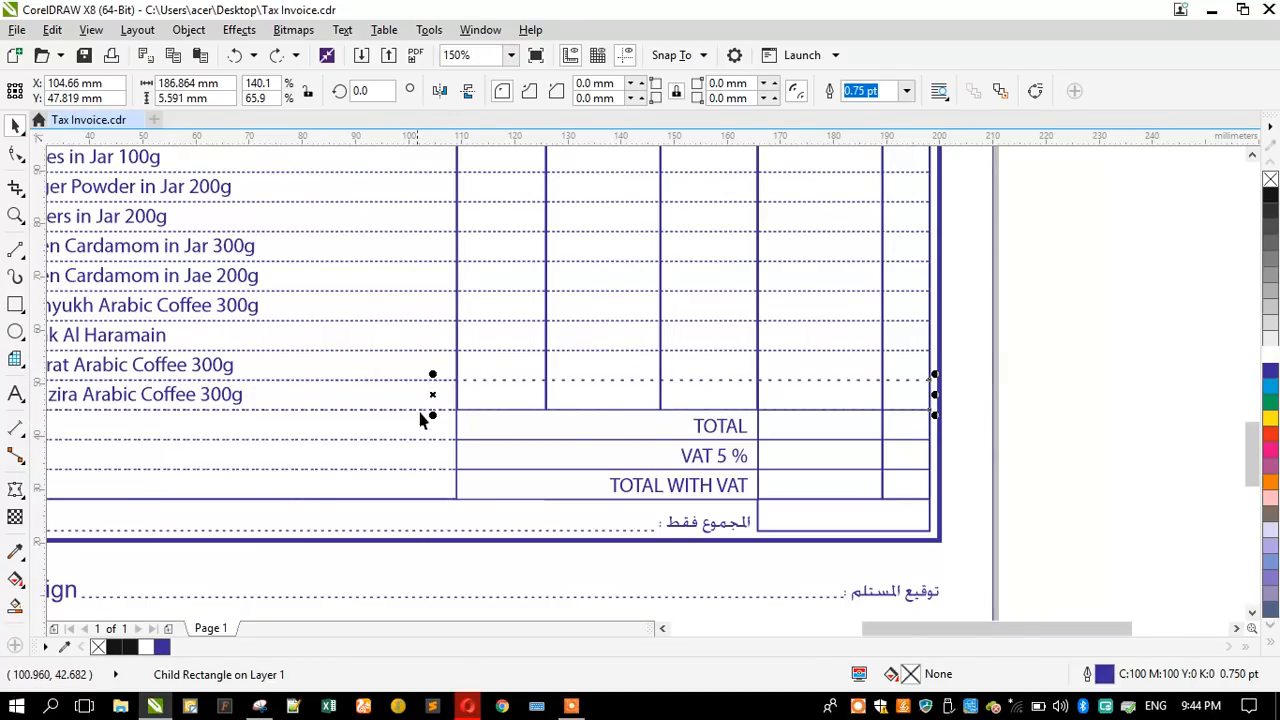
scroll(430, 412, up, 2)
scroll(435, 417, down, 2)
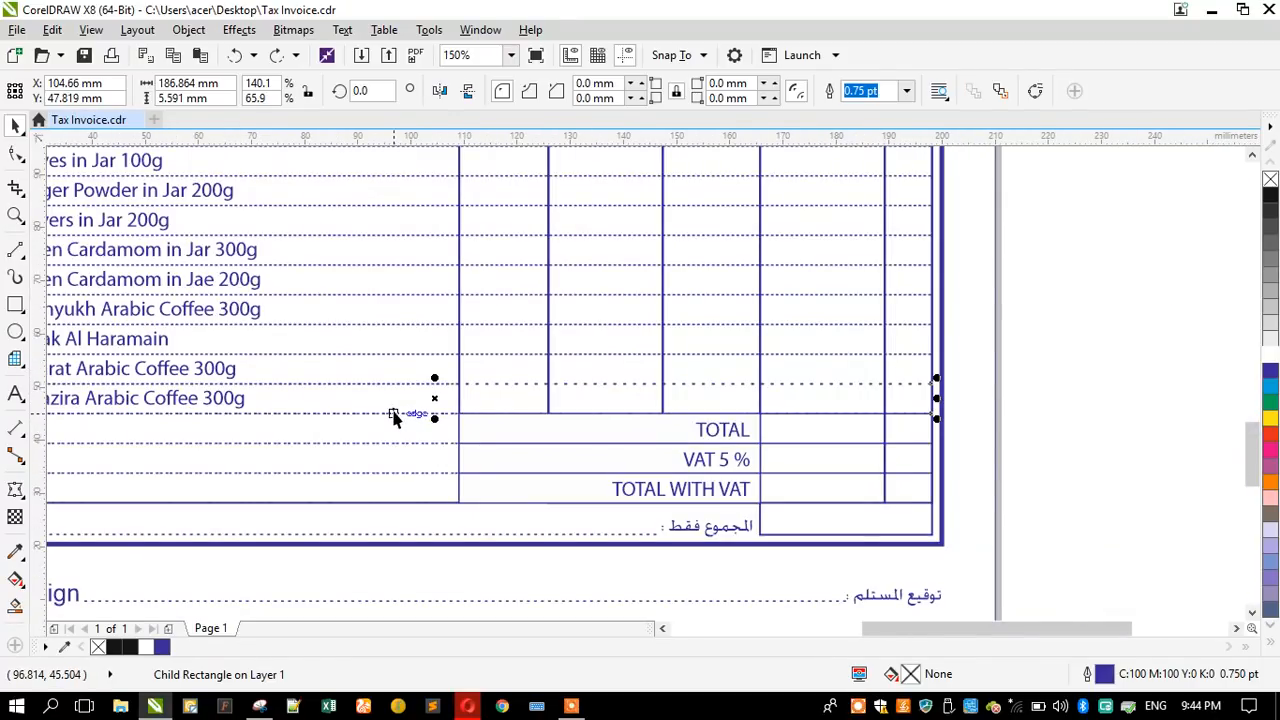
- Ungroup the dotted row rectangles of the invoice table and group them again
click(1055, 405)
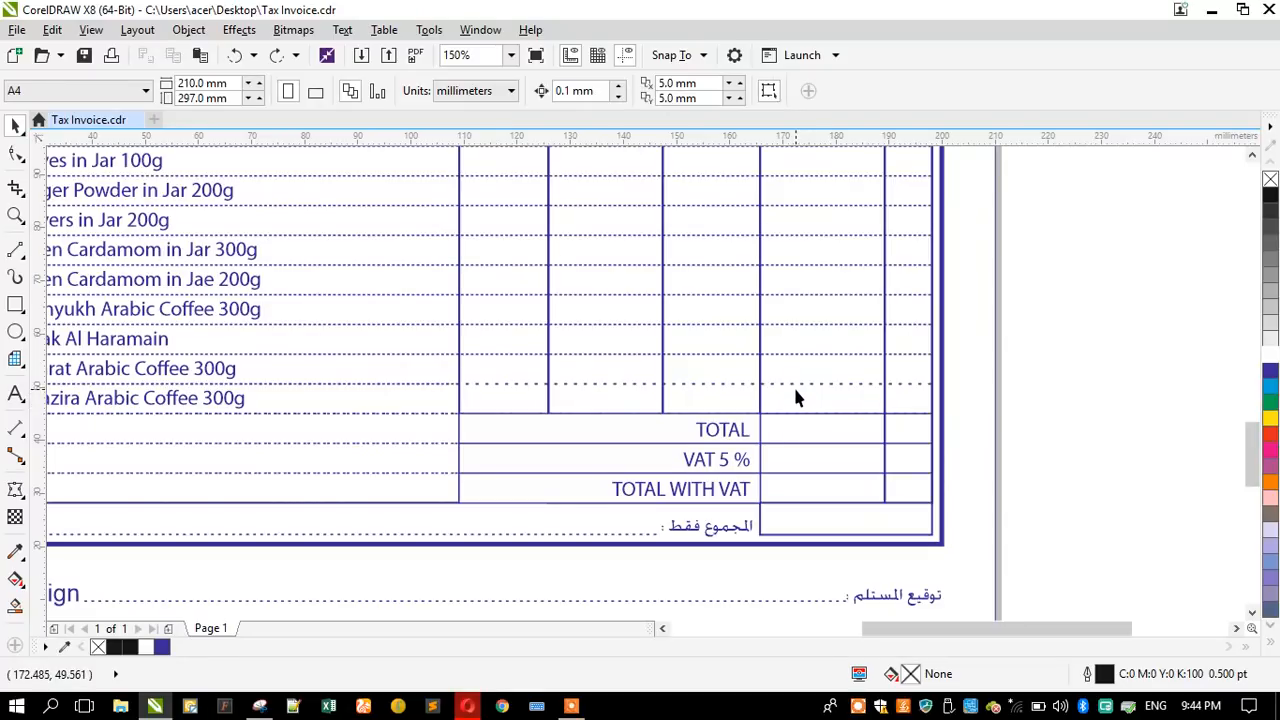
click(792, 390)
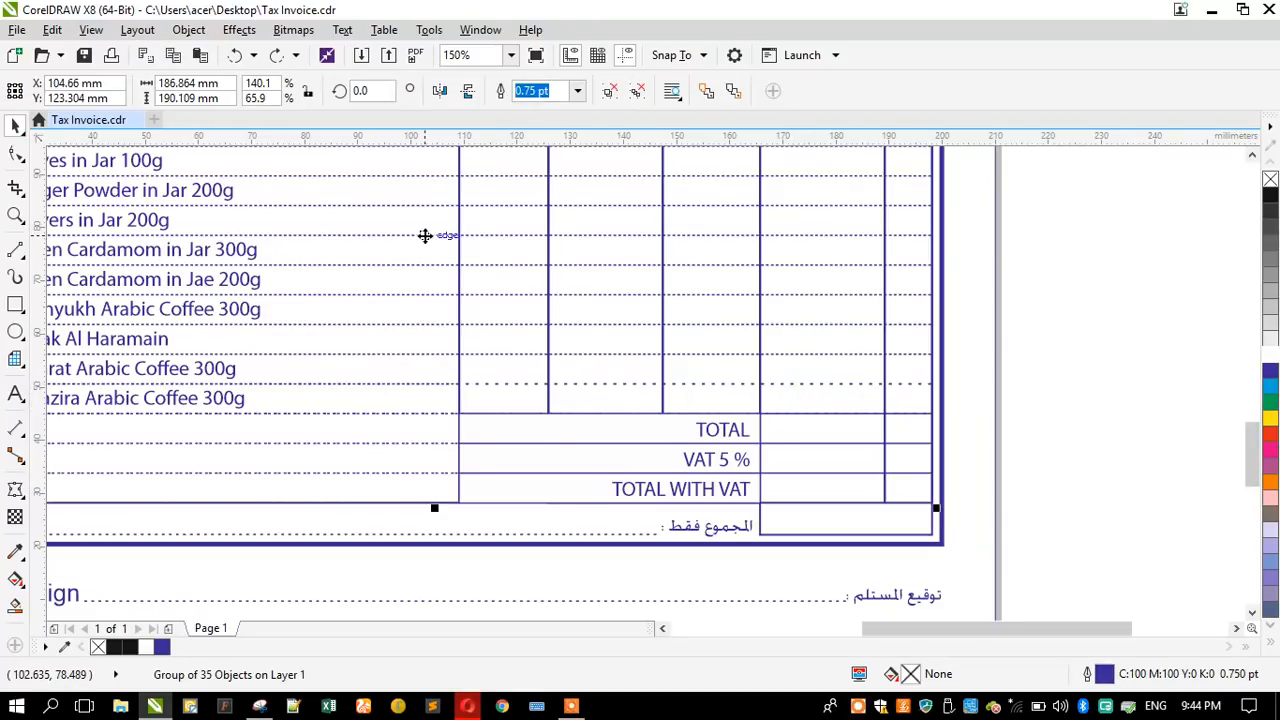
click(605, 90)
key(ctrl+g)
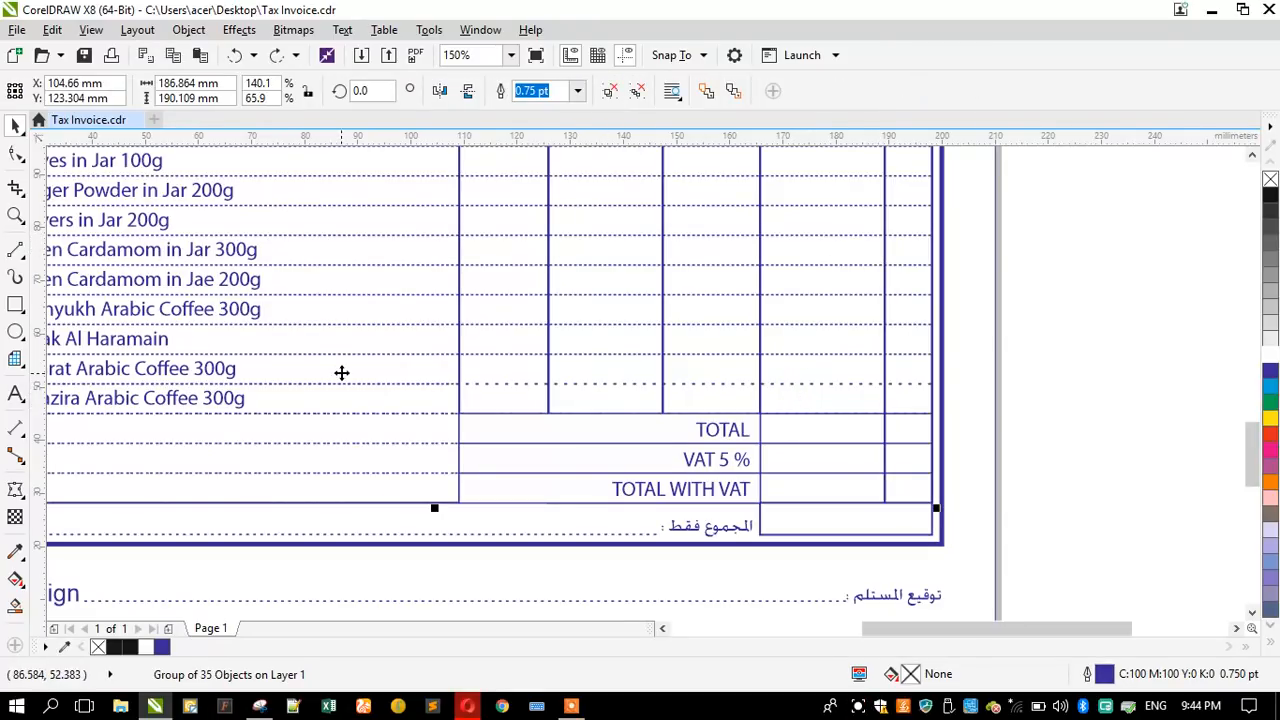
- Try to extend the blank rows' dotted rectangles beside TOTAL and VAT 5 % to the table's outer edge, and reselect the row group
drag(426, 383, 431, 354)
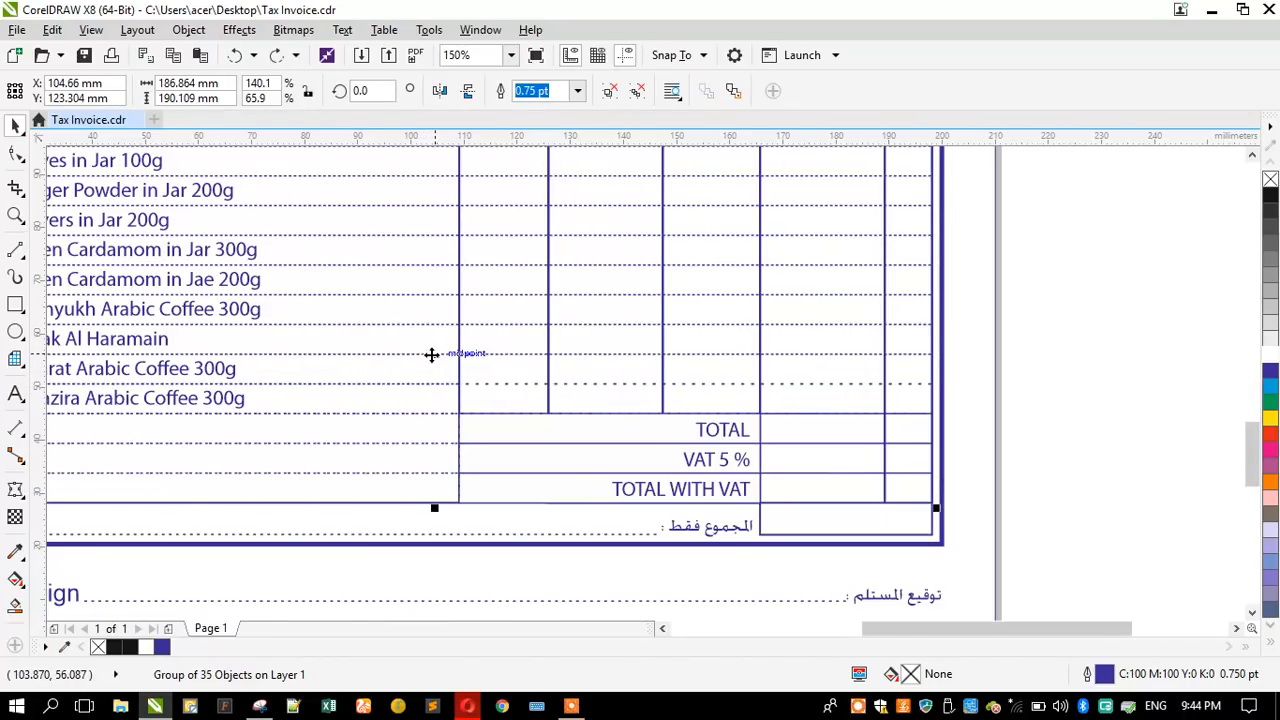
ctrl+click(414, 403)
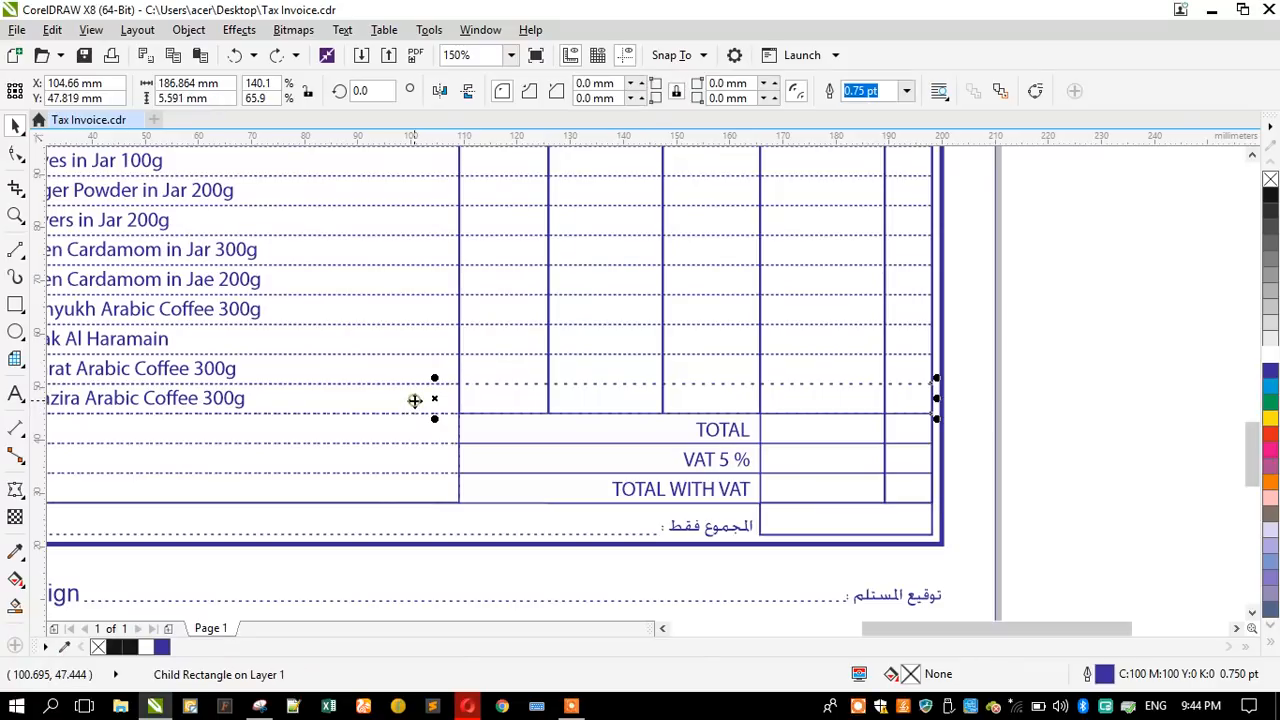
ctrl+click(411, 430)
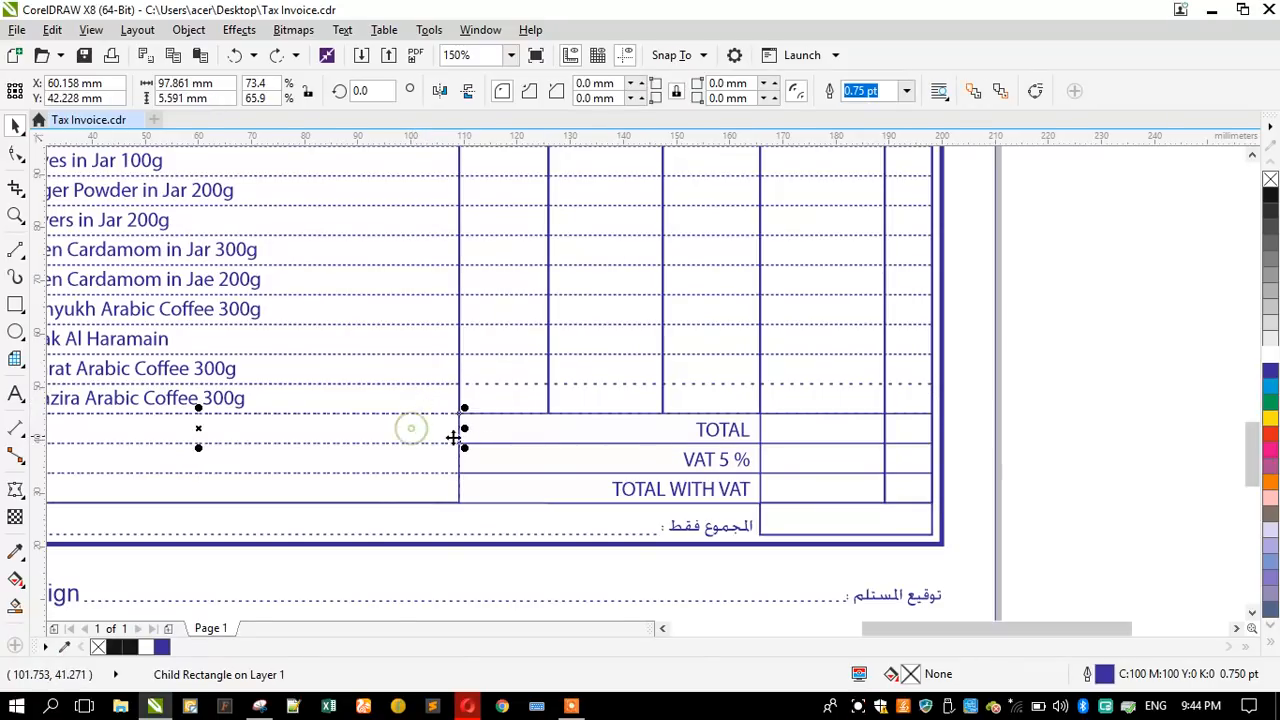
drag(463, 432, 936, 445)
ctrl+click(422, 454)
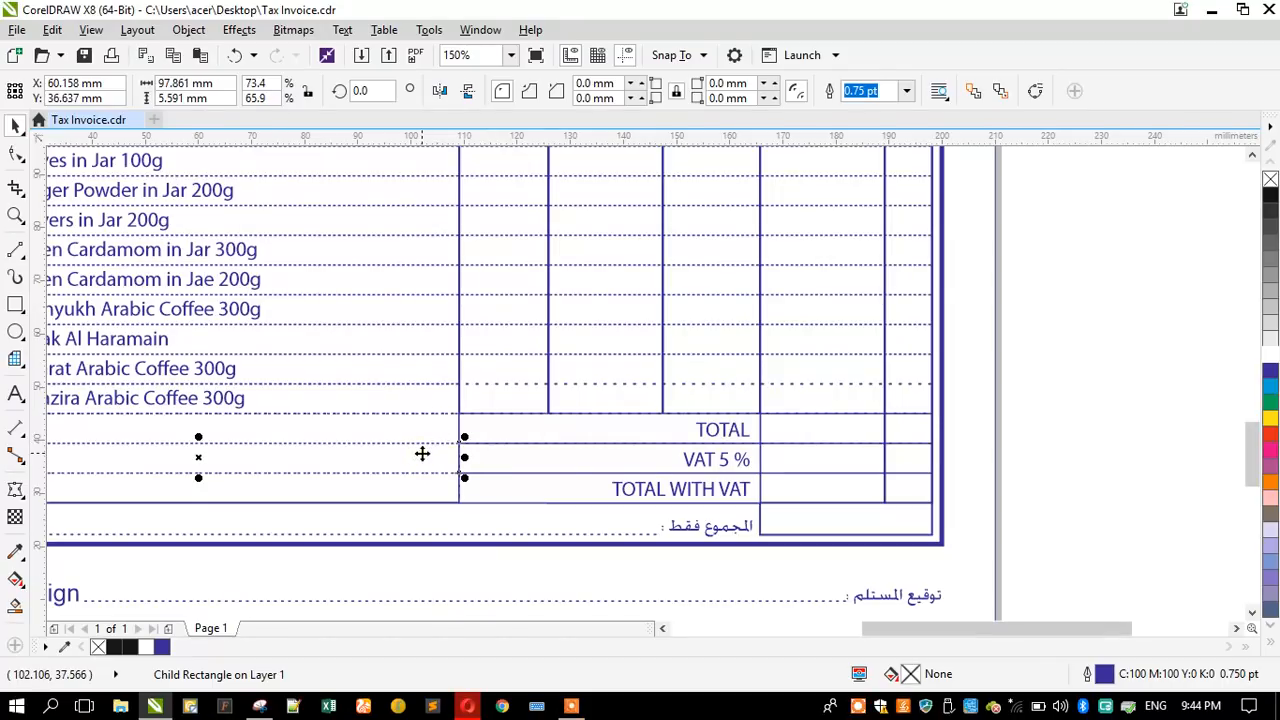
key(ctrl+r)
ctrl+click(419, 398)
click(401, 428)
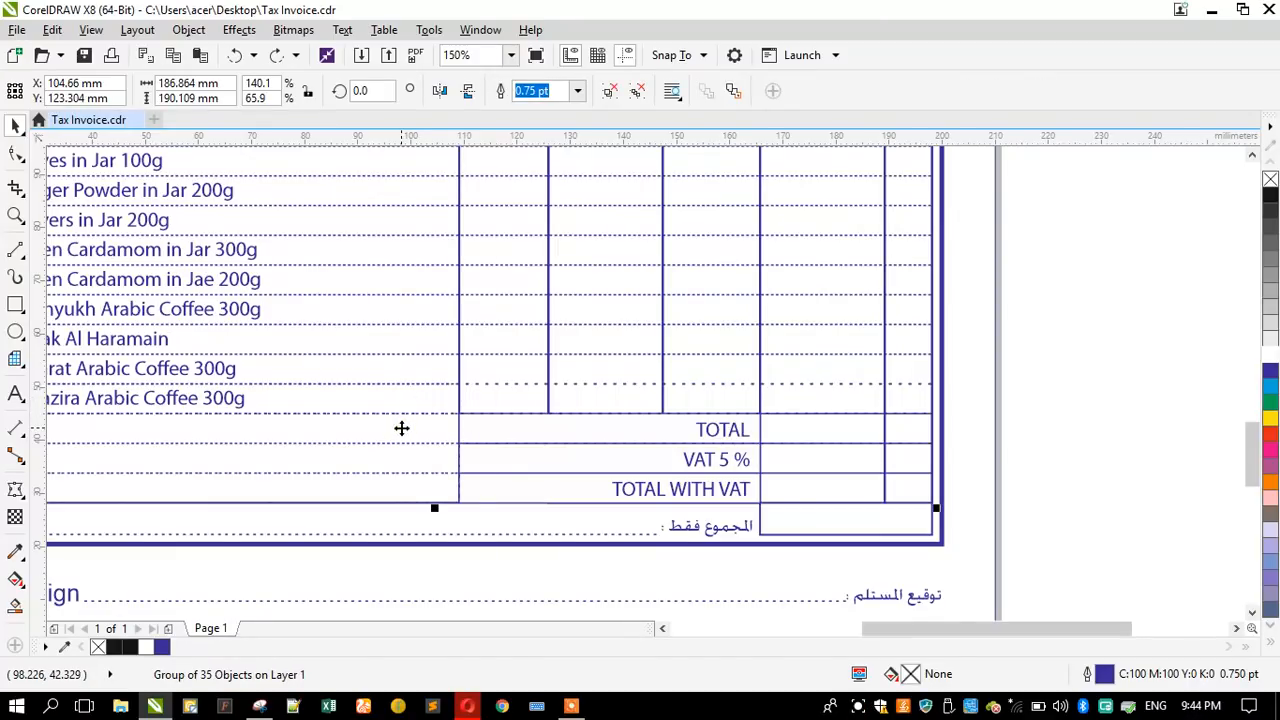
scroll(401, 428, down, 2)
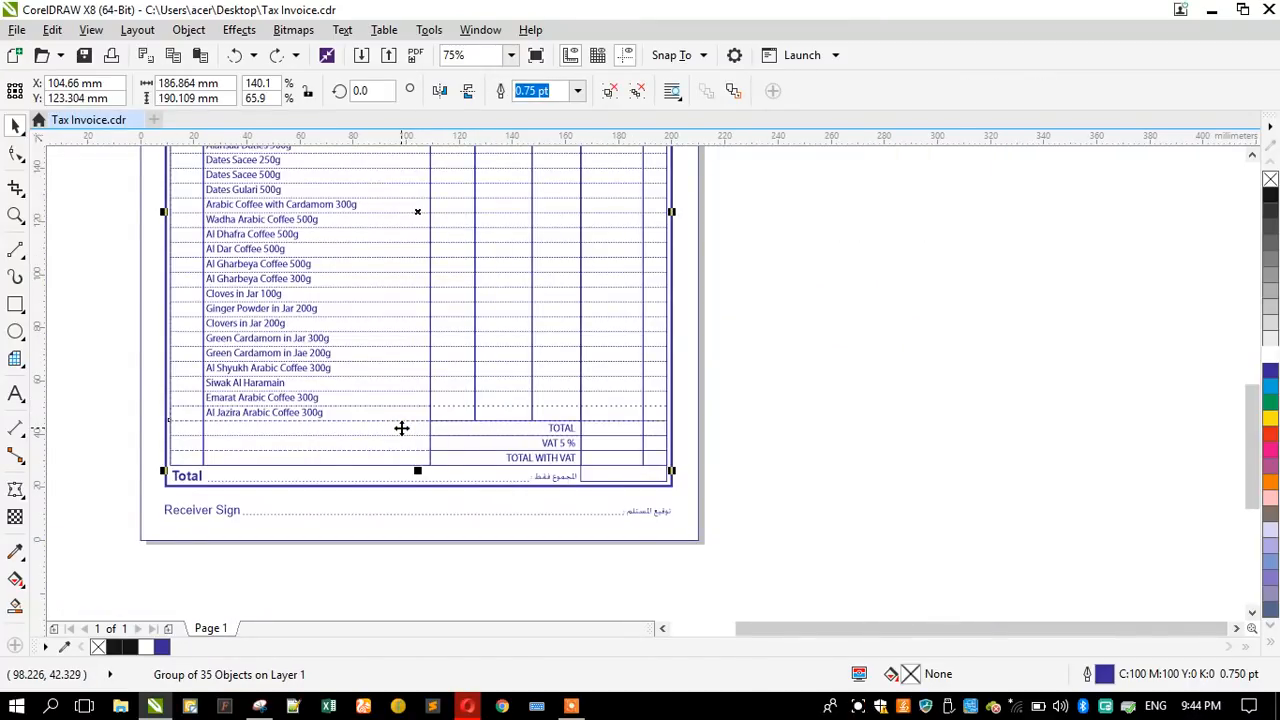
scroll(401, 428, up, 2)
scroll(401, 428, up, 1)
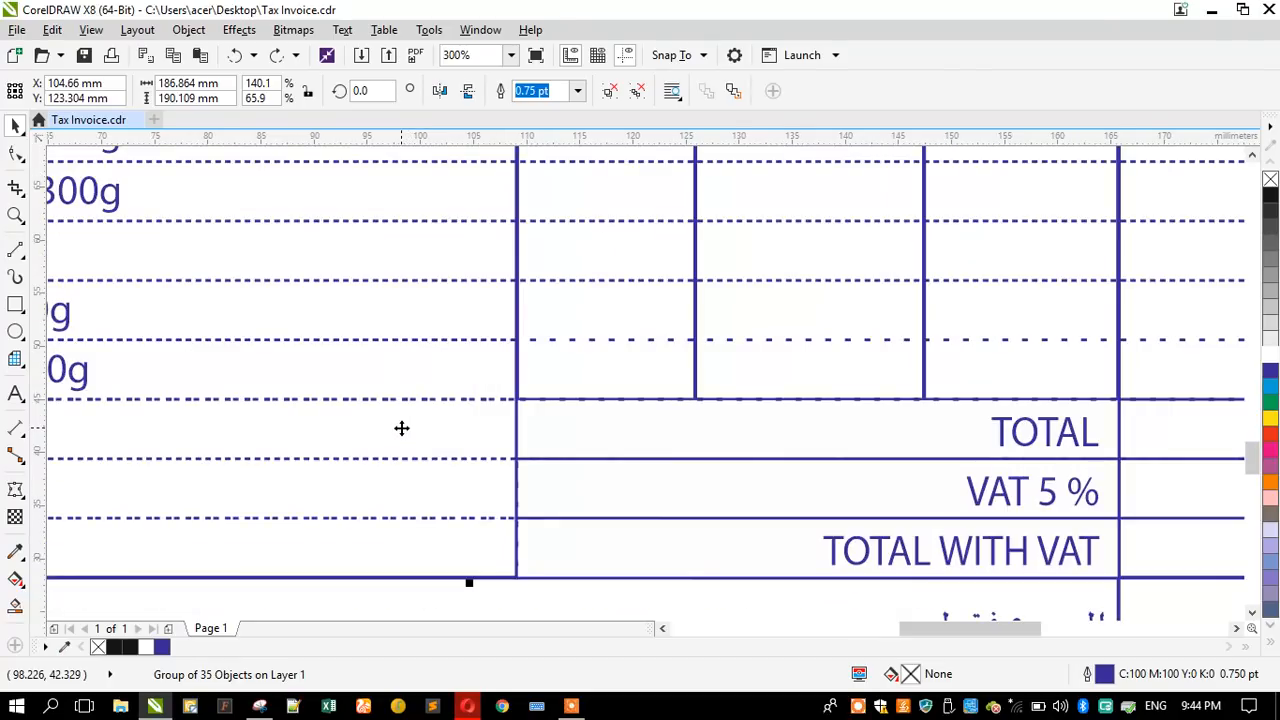
- Ungroup the dotted row rectangles of the invoice table
scroll(401, 428, down, 1)
ctrl+click(401, 428)
click(401, 428)
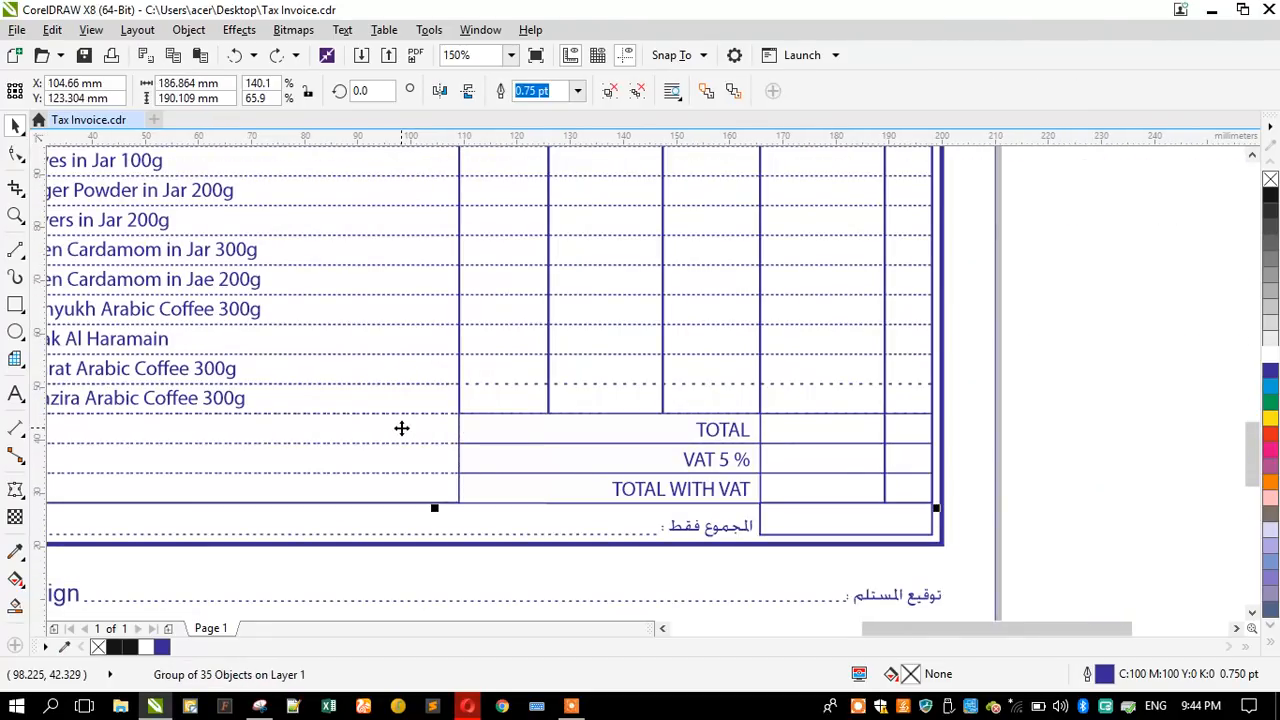
scroll(483, 424, up, 1)
ctrl+click(397, 420)
click(389, 408)
scroll(383, 414, down, 2)
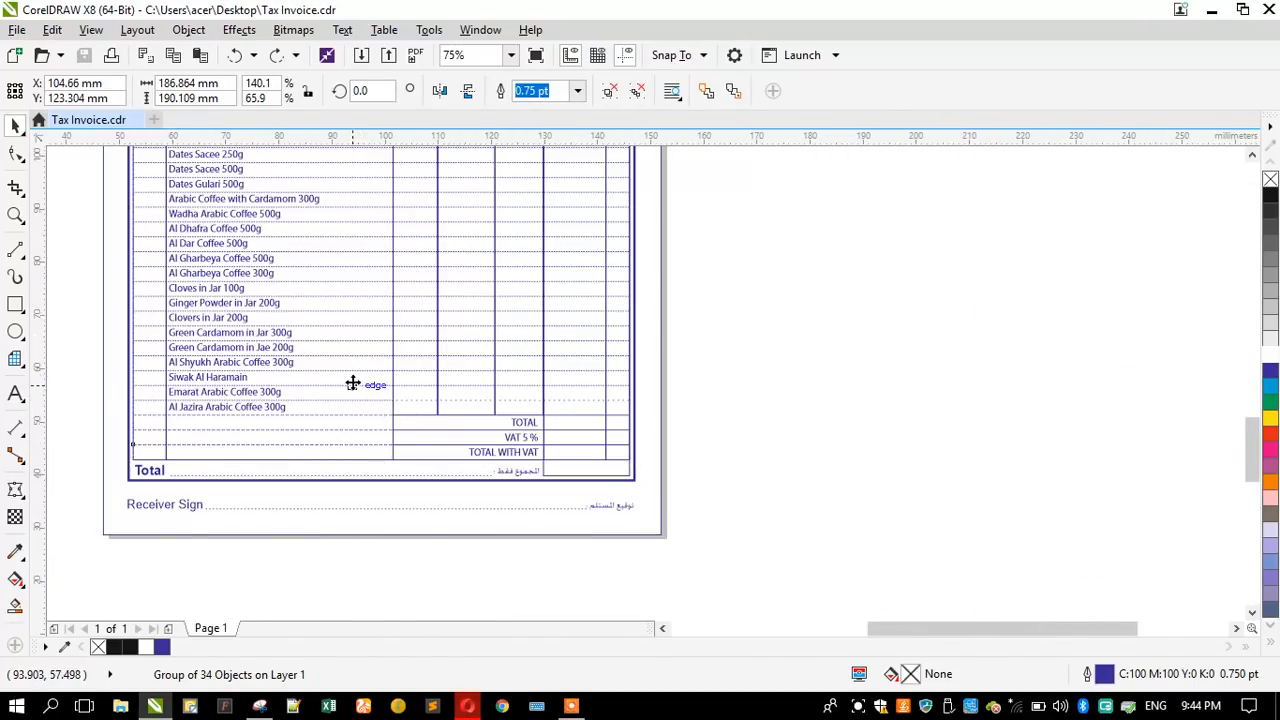
scroll(351, 380, up, 1)
click(611, 91)
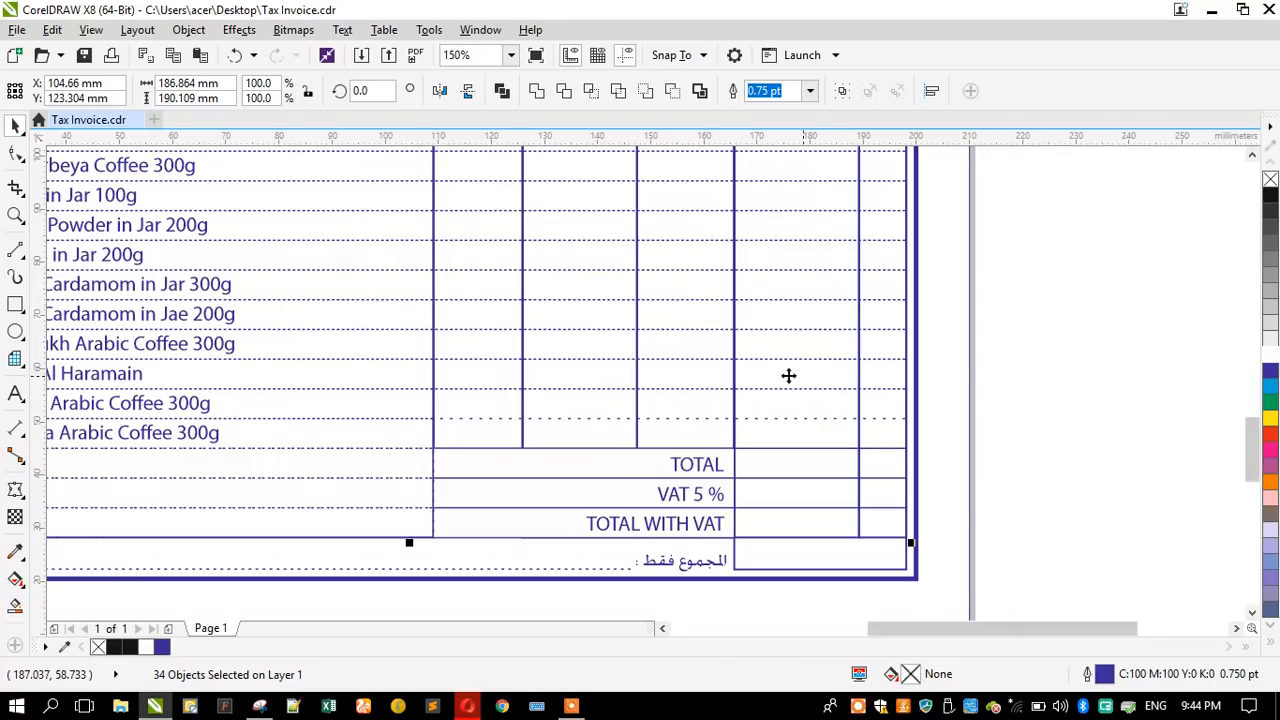
- Move all the dotted row rectangles out of the table onto the blank area beside the page, and deselect them
scroll(355, 444, down, 1)
drag(355, 444, 913, 447)
click(871, 534)
- Select the four lowest dotted row rectangles and widen them to the other rows' outer edge, about 186.9 mm
drag(968, 522, 670, 433)
scroll(1197, 413, up, 3)
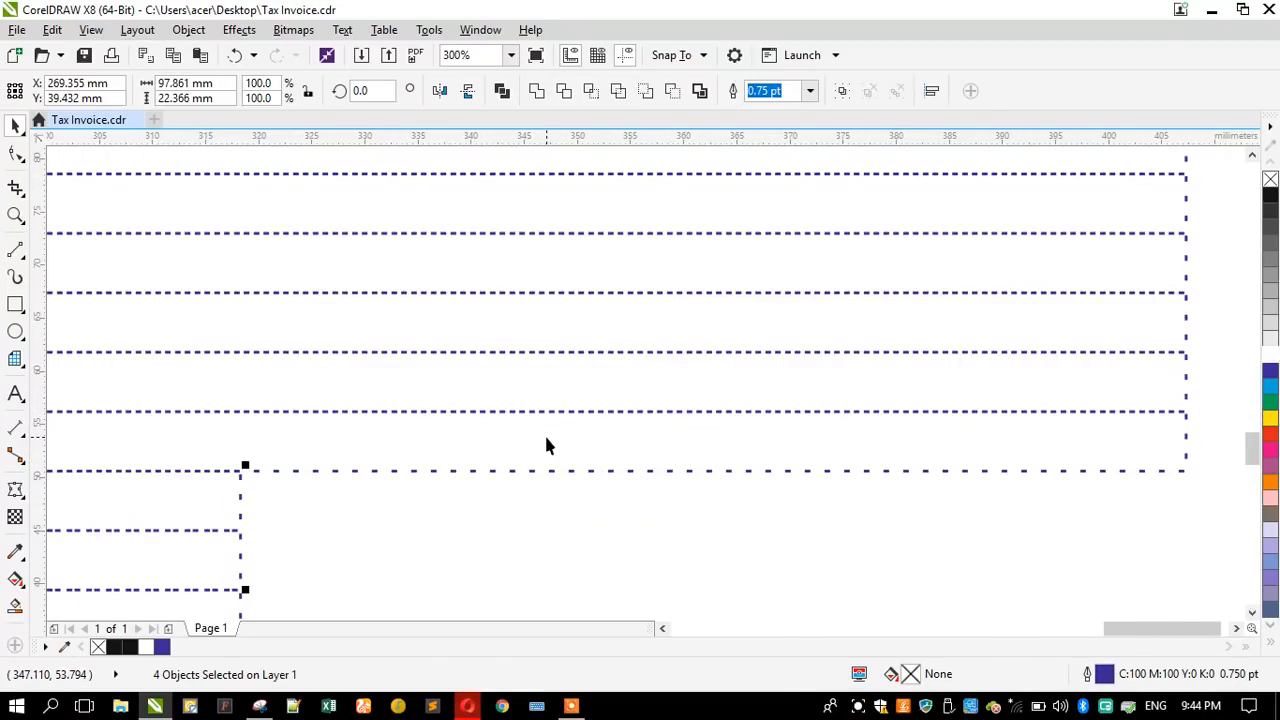
scroll(546, 444, down, 2)
drag(397, 512, 871, 447)
scroll(880, 449, down, 2)
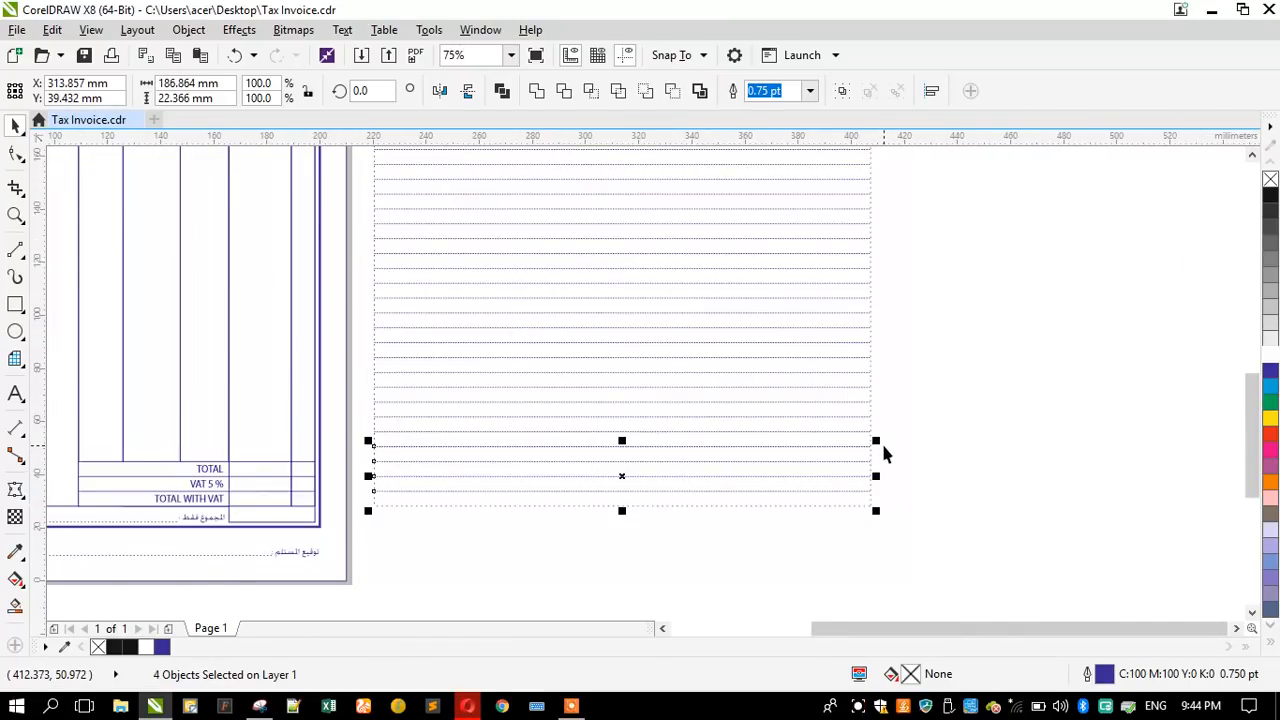
- Group all the dotted row rectangles and align the group back onto the invoice table's frame
drag(909, 516, 627, 197)
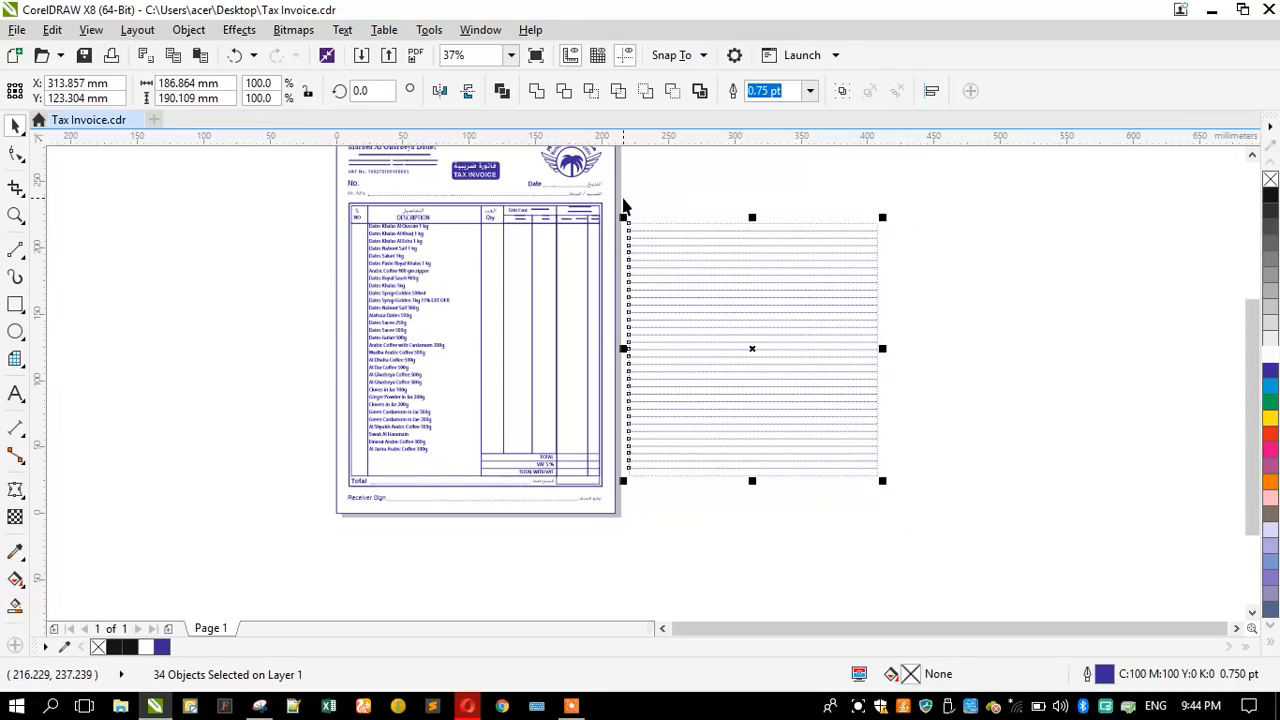
key(ctrl+g)
scroll(427, 458, up, 3)
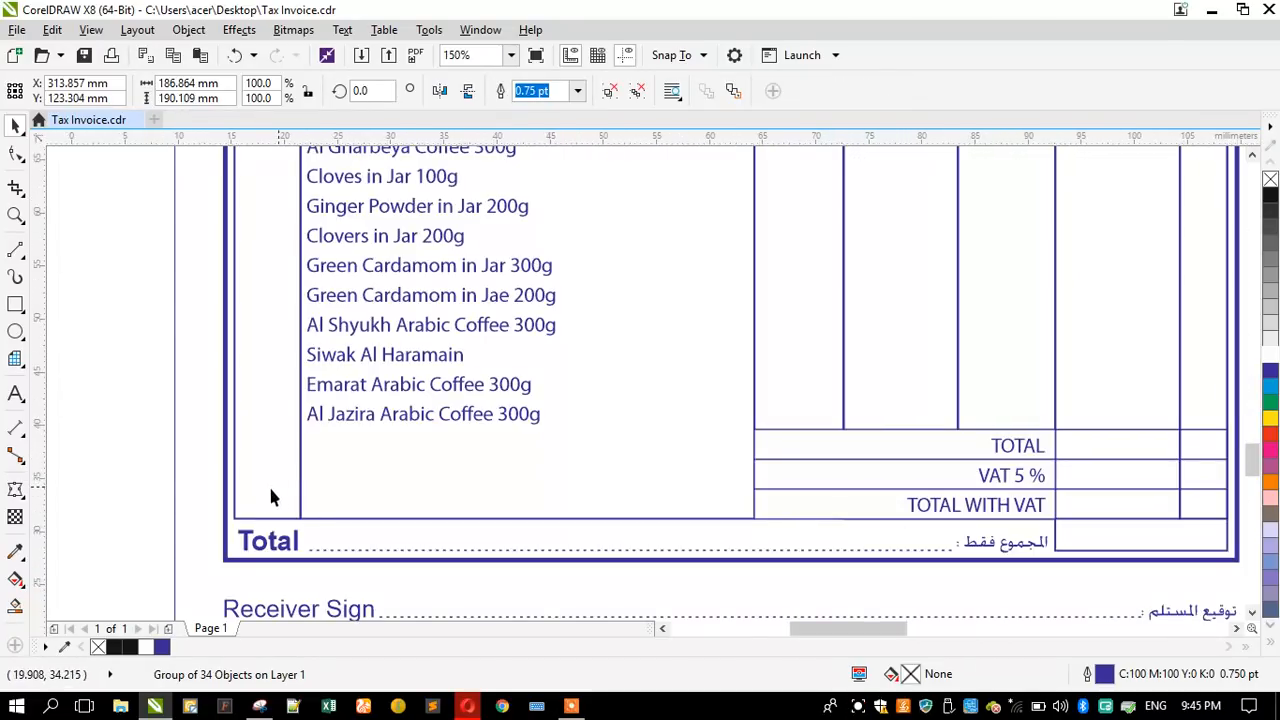
shift+click(193, 495)
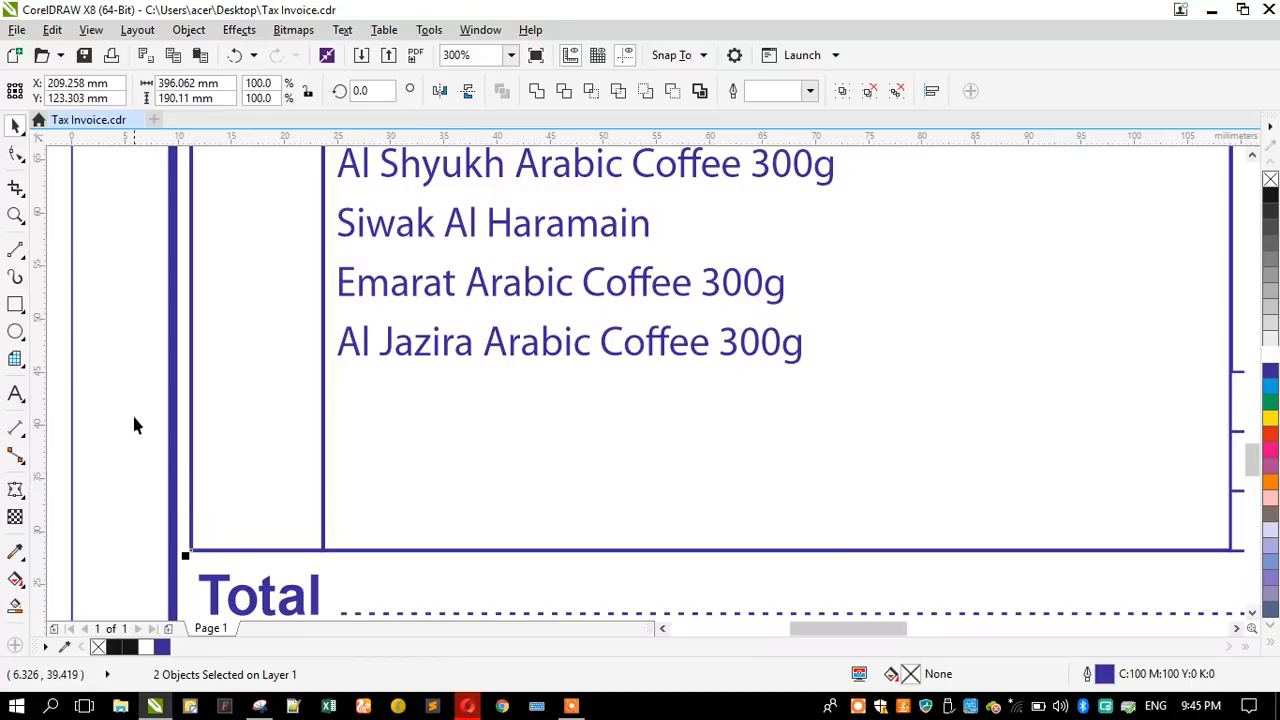
scroll(283, 425, down, 2)
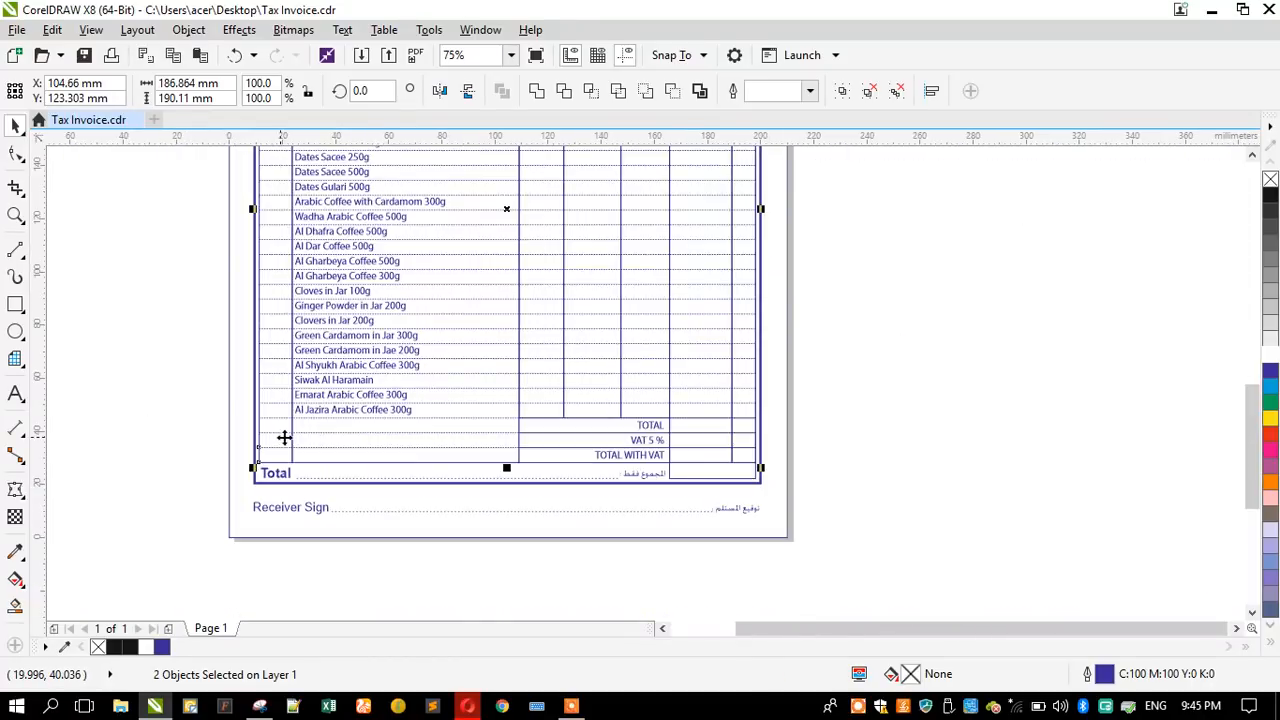
scroll(660, 415, up, 1)
scroll(658, 410, up, 1)
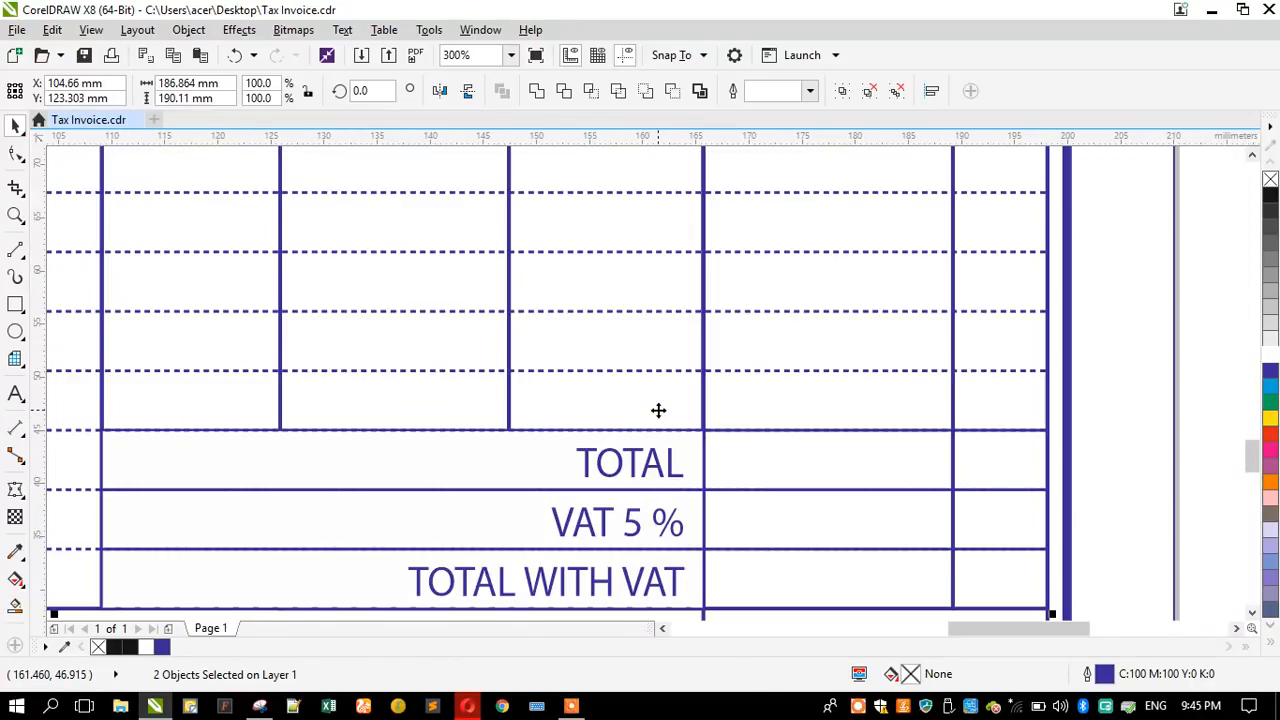
scroll(658, 410, down, 3)
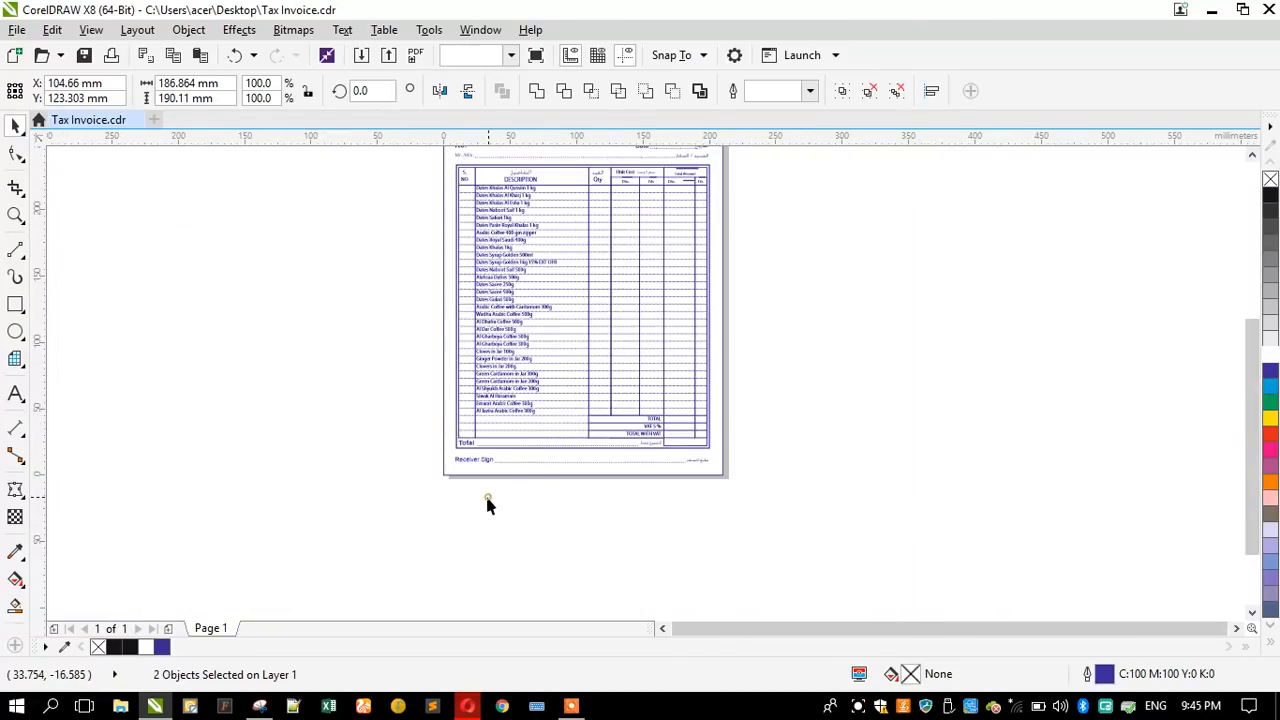
- Select the whole invoice and export only the selection over the existing Tax Invoice.jpg on the Desktop, as a JPEG in RGB Color (24-bit)
click(444, 530)
scroll(444, 530, down, 1)
drag(432, 529, 678, 349)
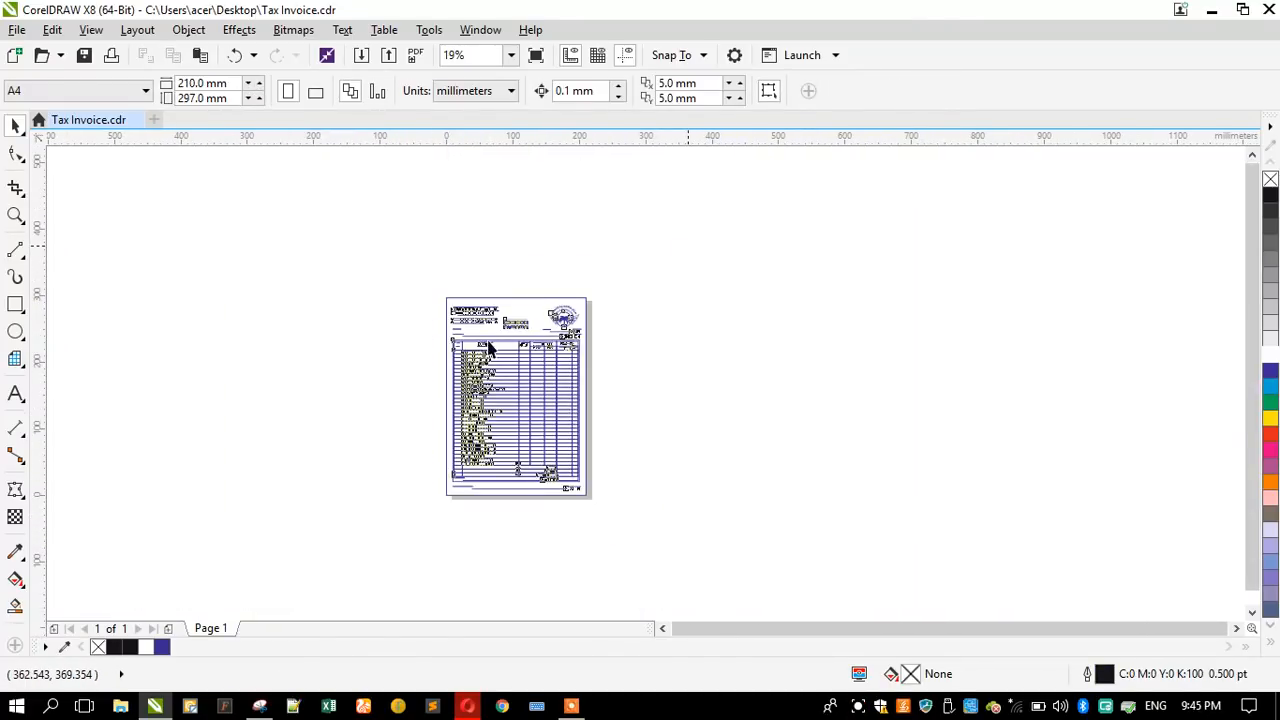
scroll(493, 314, up, 1)
scroll(494, 290, up, 1)
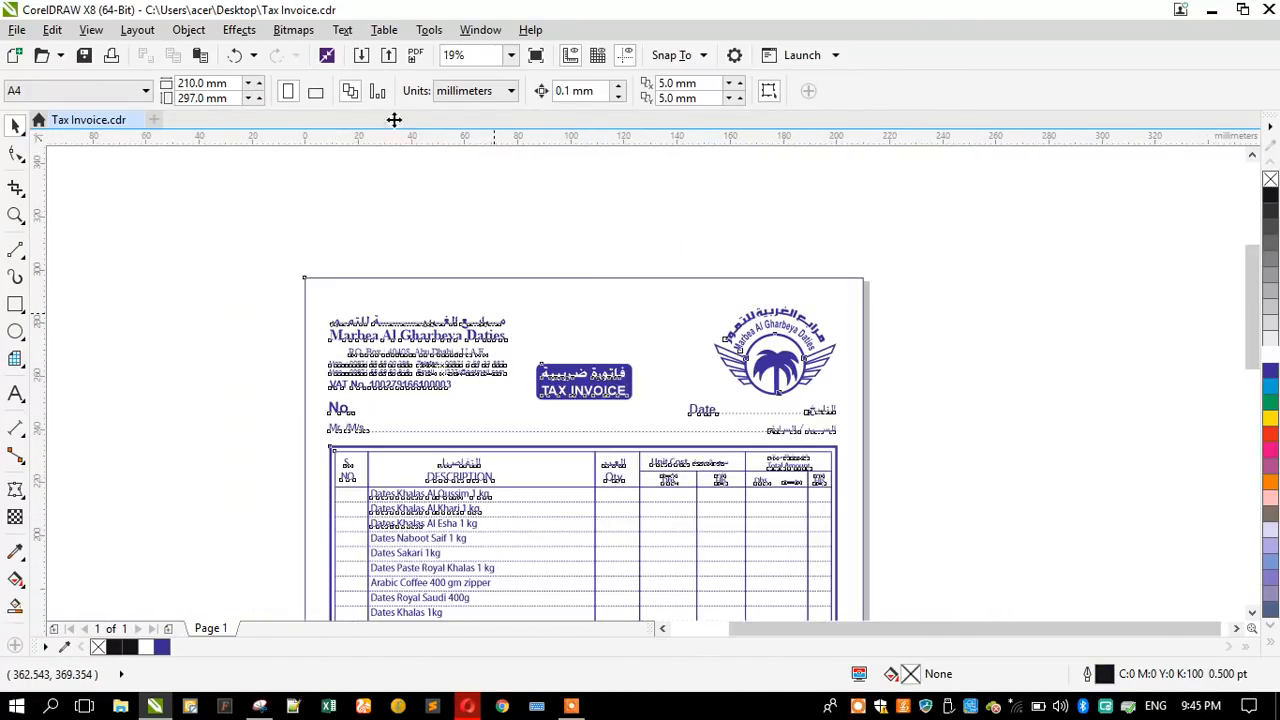
click(388, 55)
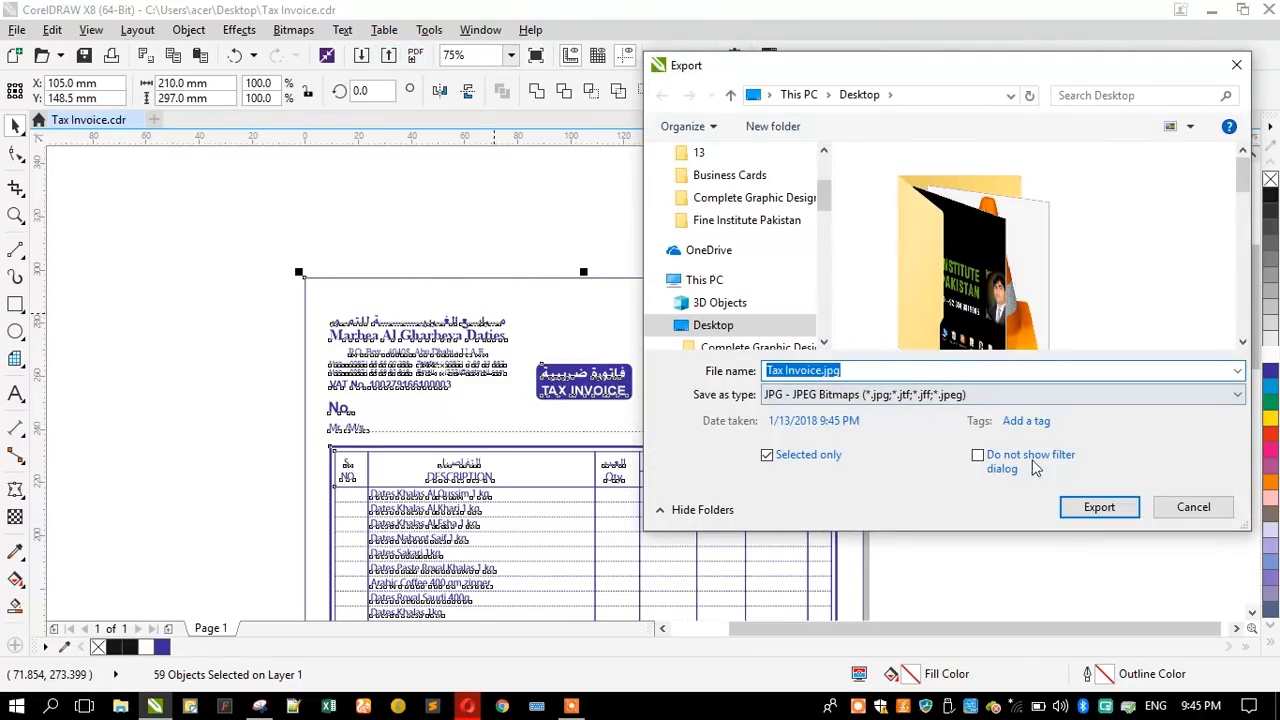
click(1097, 507)
click(686, 354)
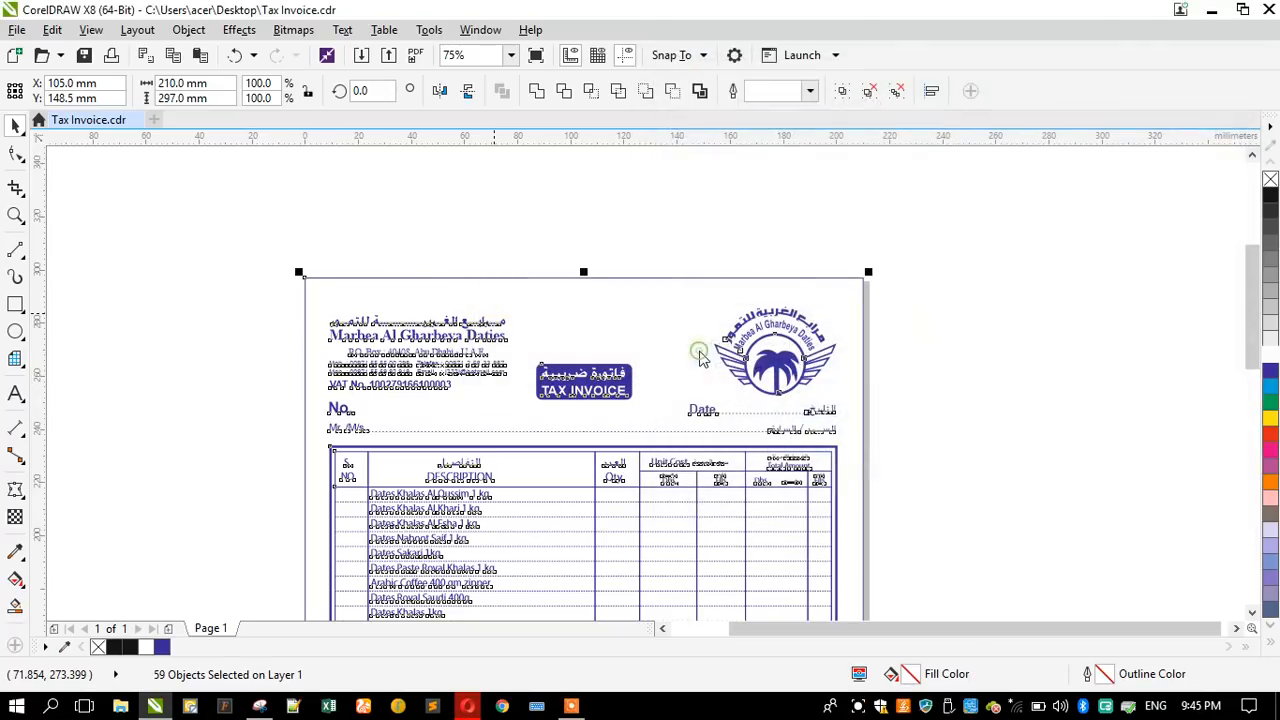
click(956, 264)
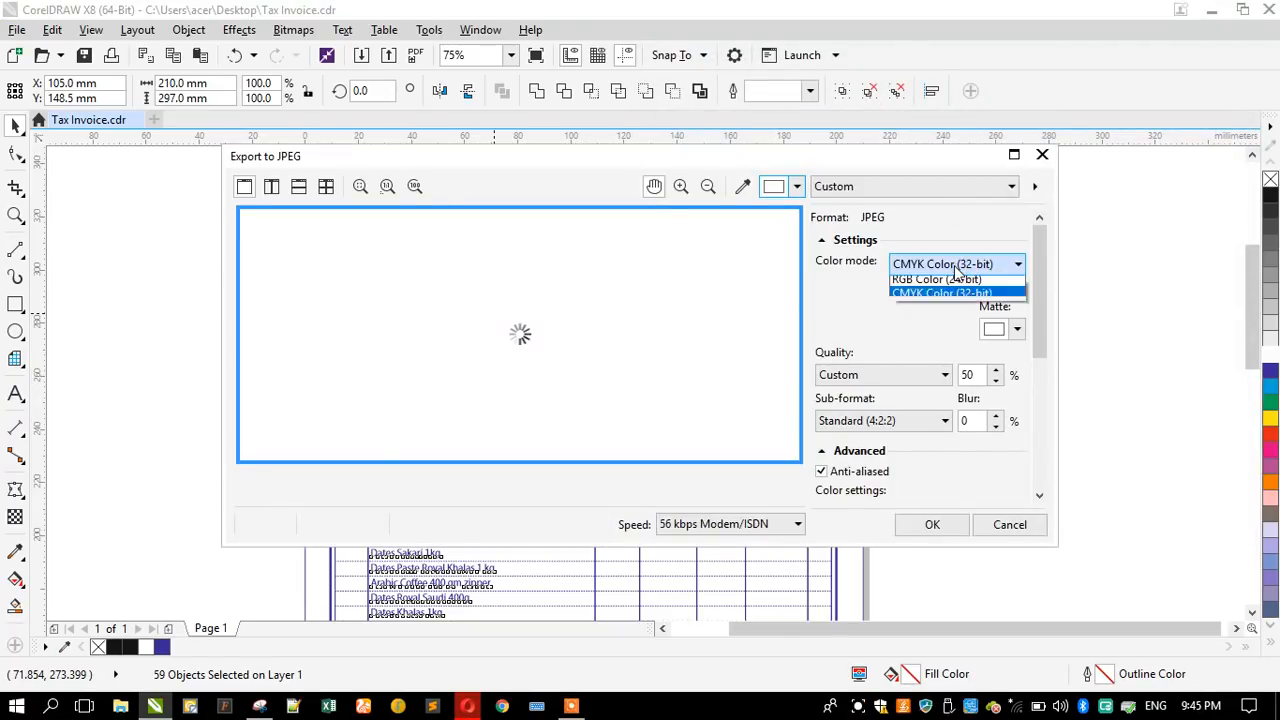
click(934, 298)
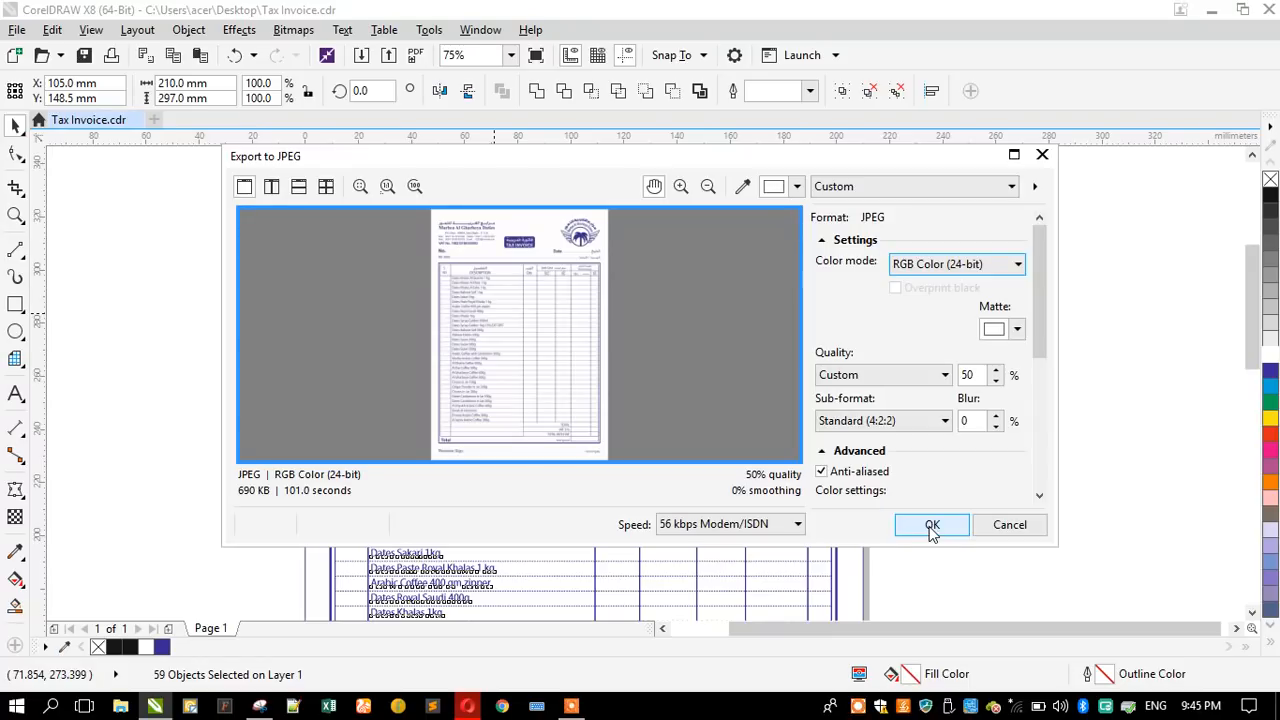
click(931, 526)
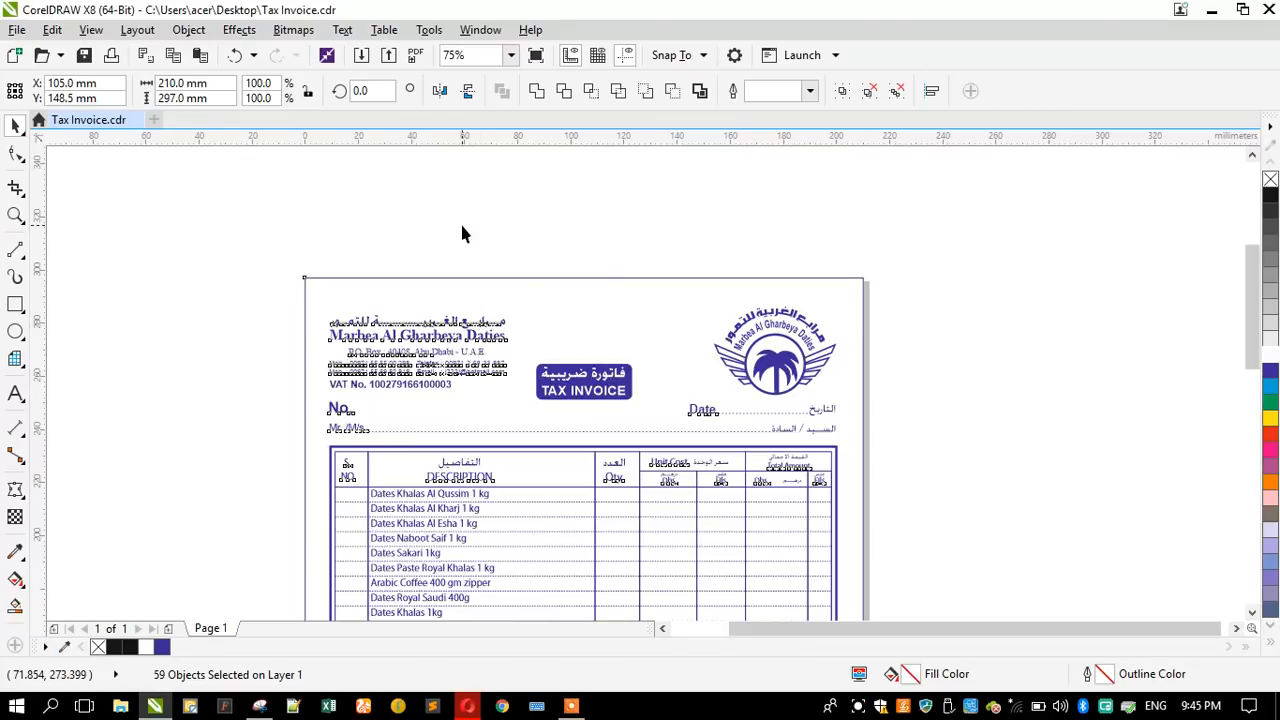
- Open Tax Invoice.jpg from the desktop in Photos and examine the table's dotted rows from the header down to Receiver Sign
click(1211, 9)
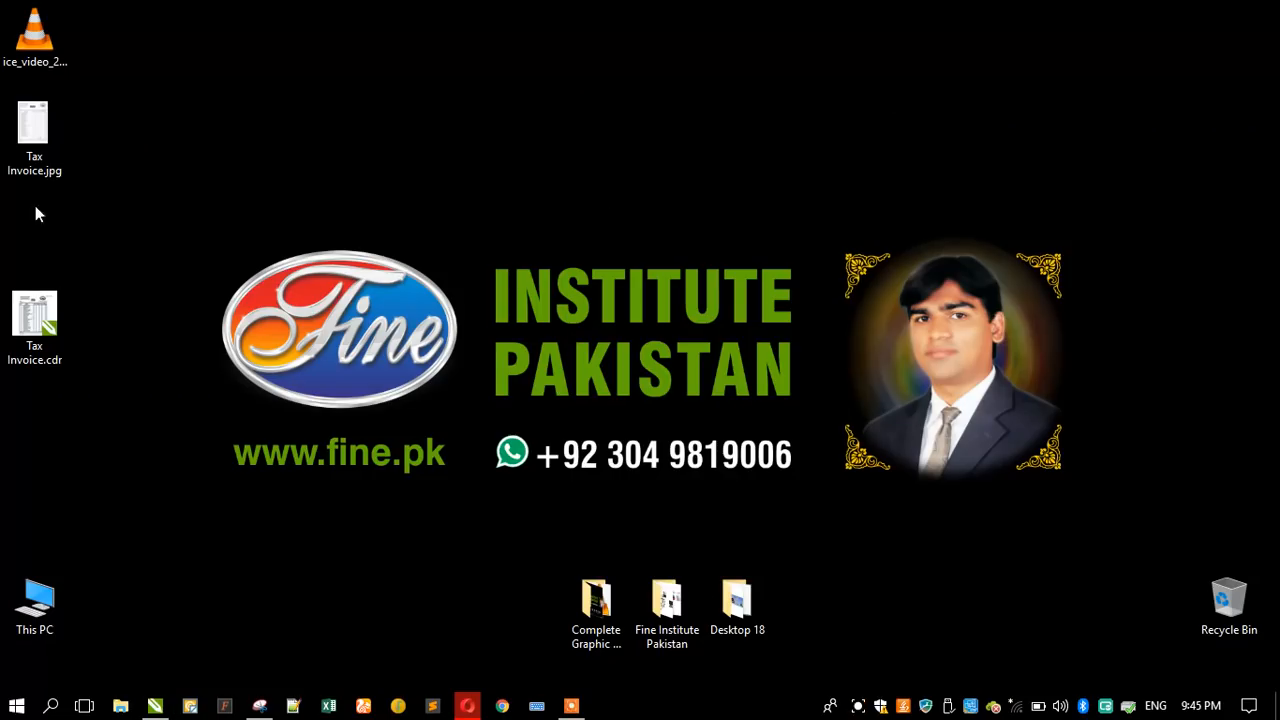
double_click(18, 165)
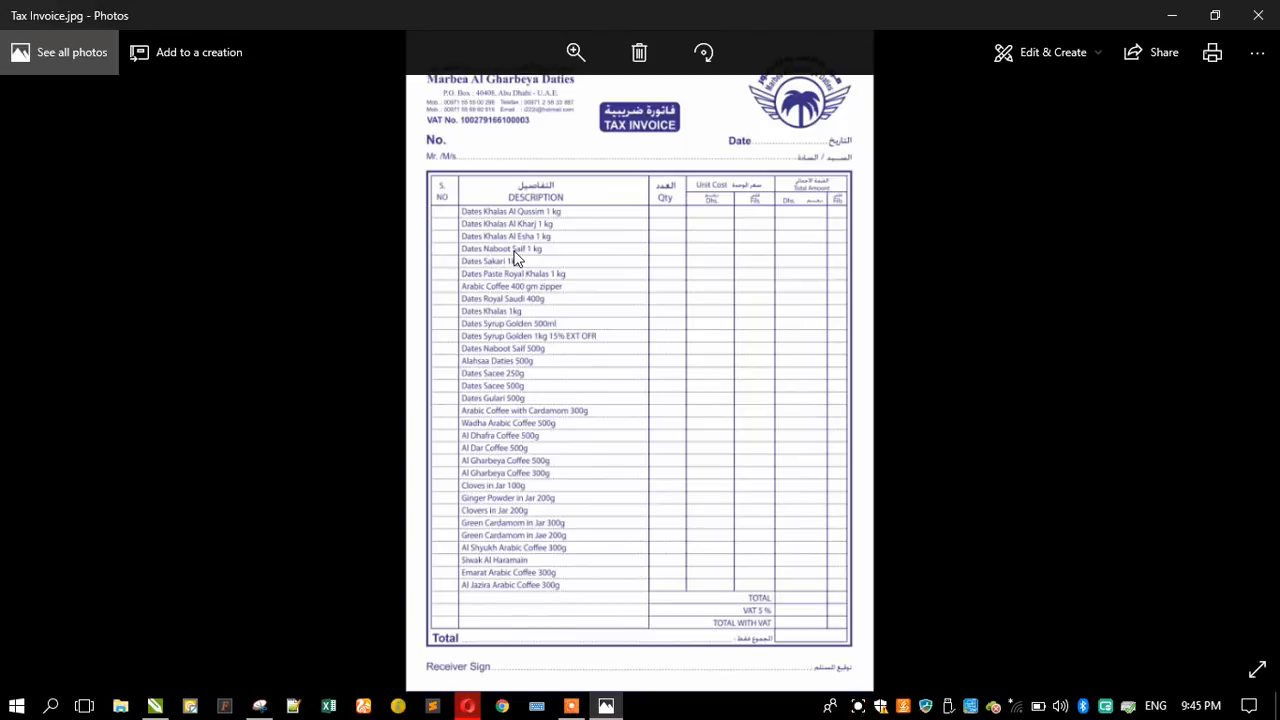
scroll(597, 190, up, 3)
scroll(597, 195, up, 2)
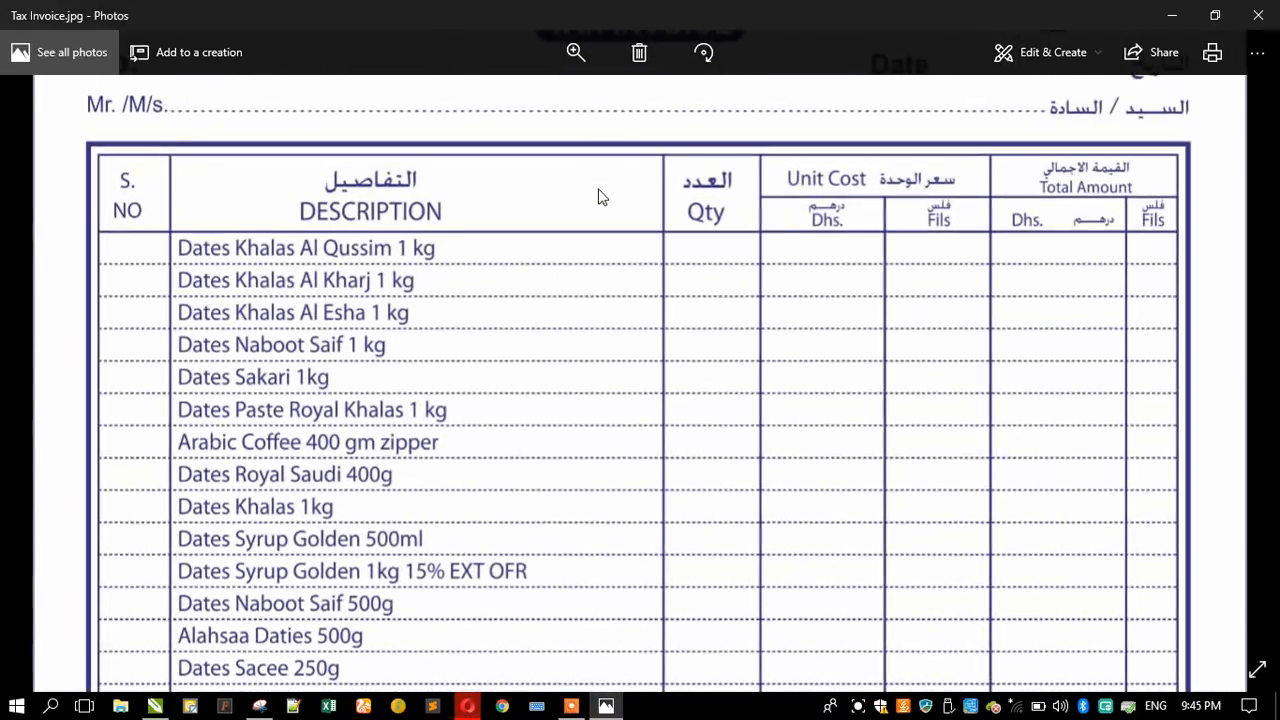
drag(600, 197, 614, 452)
drag(617, 335, 622, 388)
drag(590, 525, 600, 299)
drag(552, 663, 598, 258)
drag(597, 431, 598, 205)
drag(577, 580, 573, 340)
drag(558, 610, 563, 393)
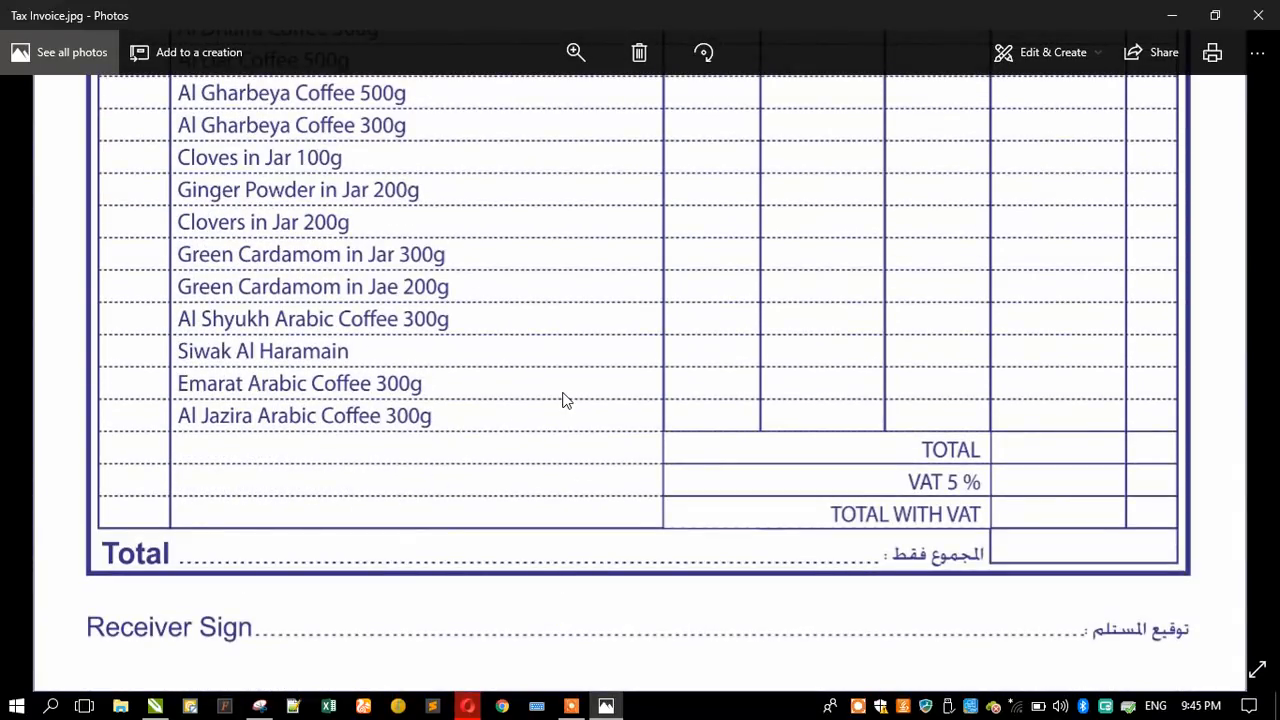
scroll(563, 398, down, 4)
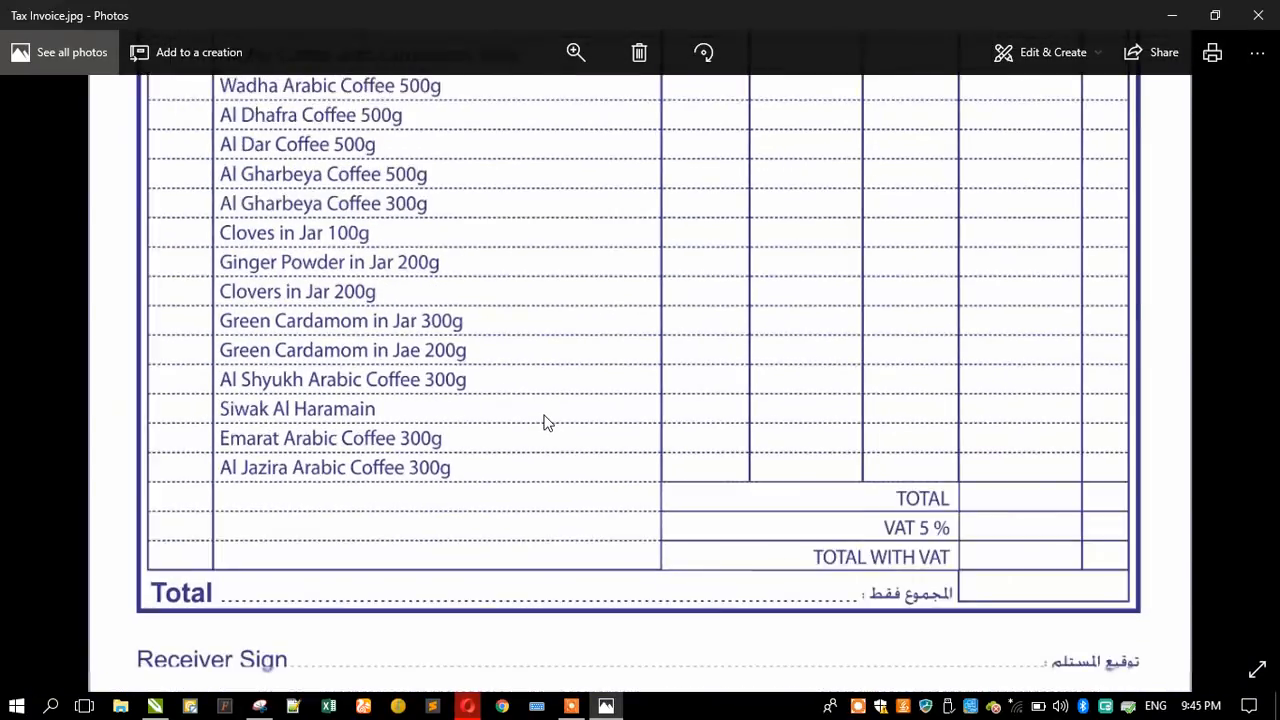
scroll(580, 440, down, 4)
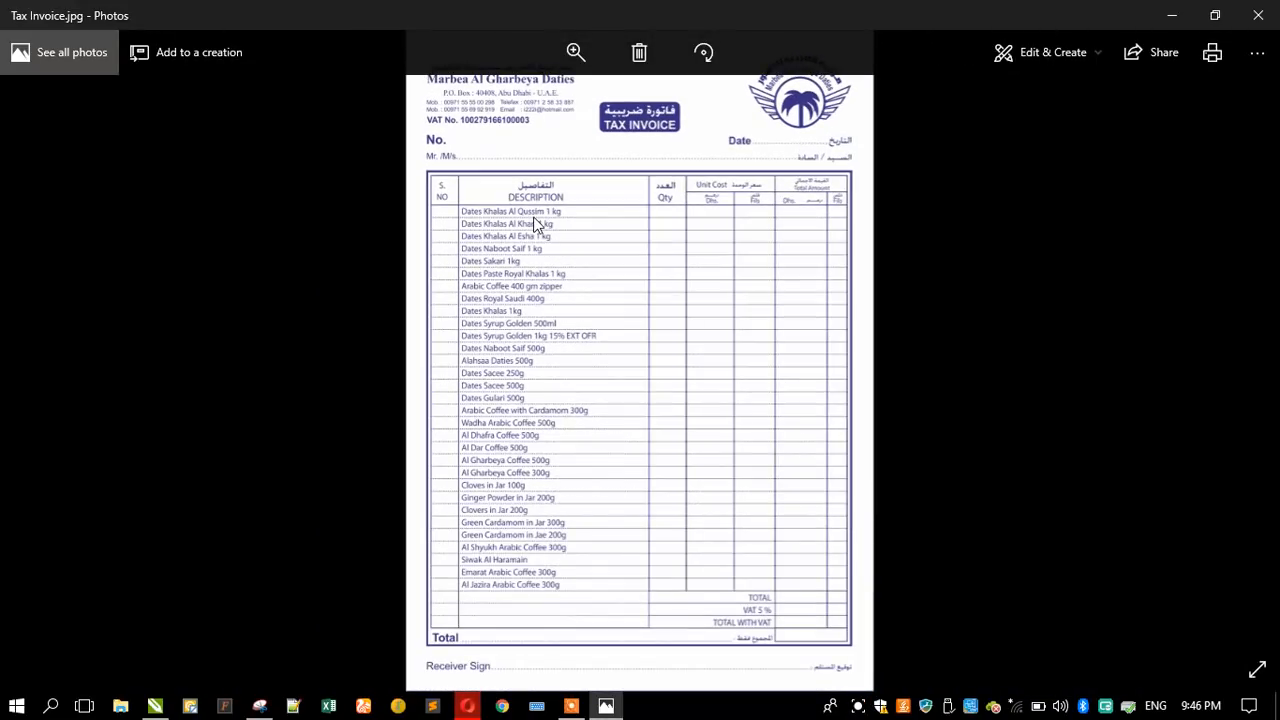
click(1258, 15)
right_click(430, 147)
click(462, 203)
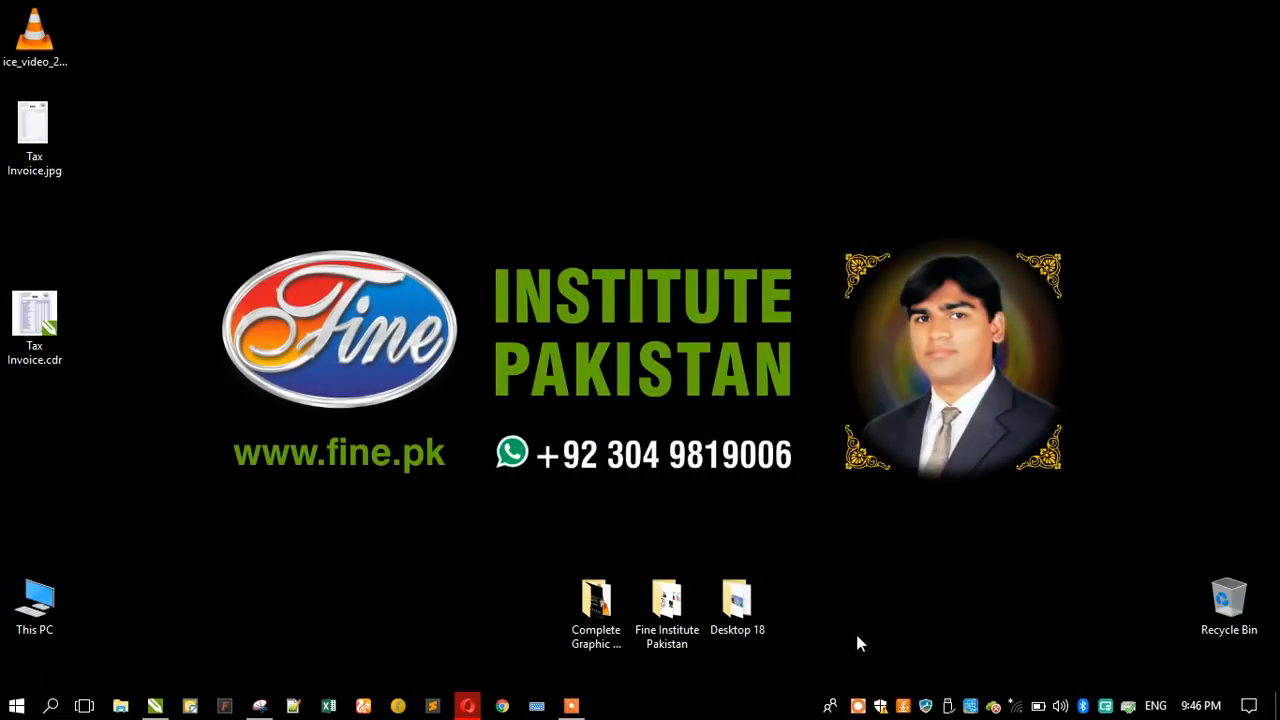
click(858, 704)
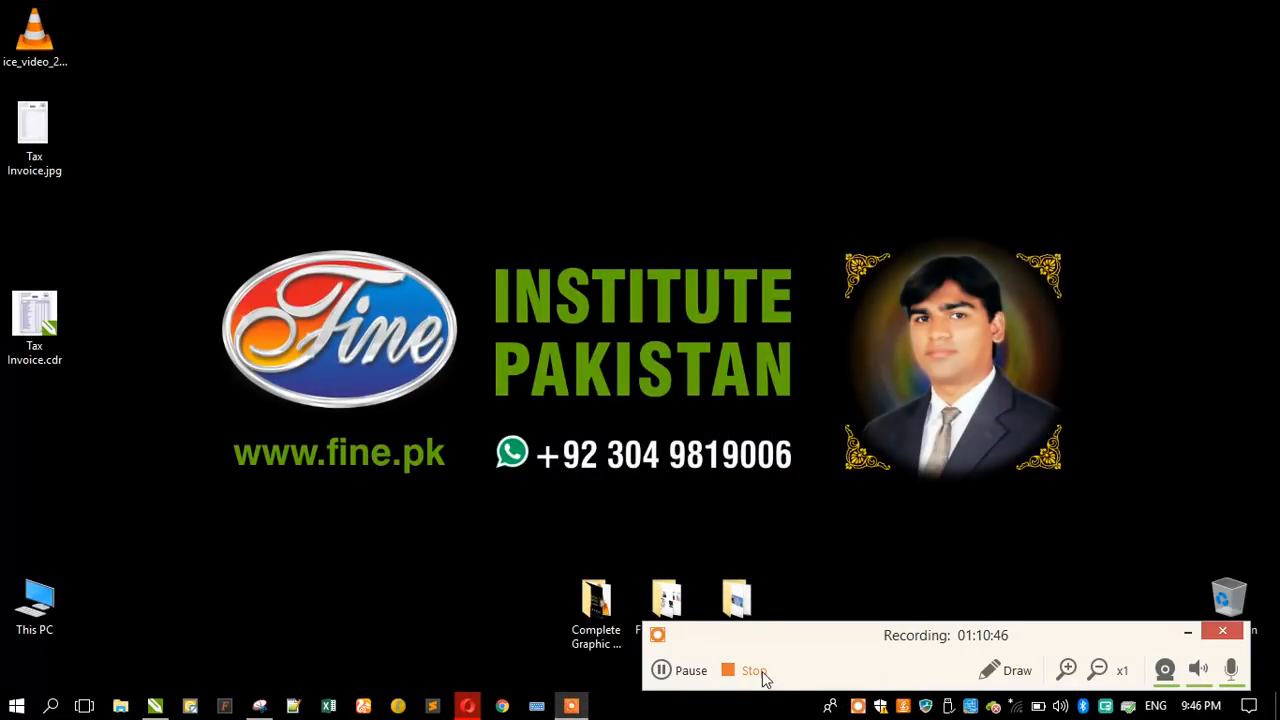